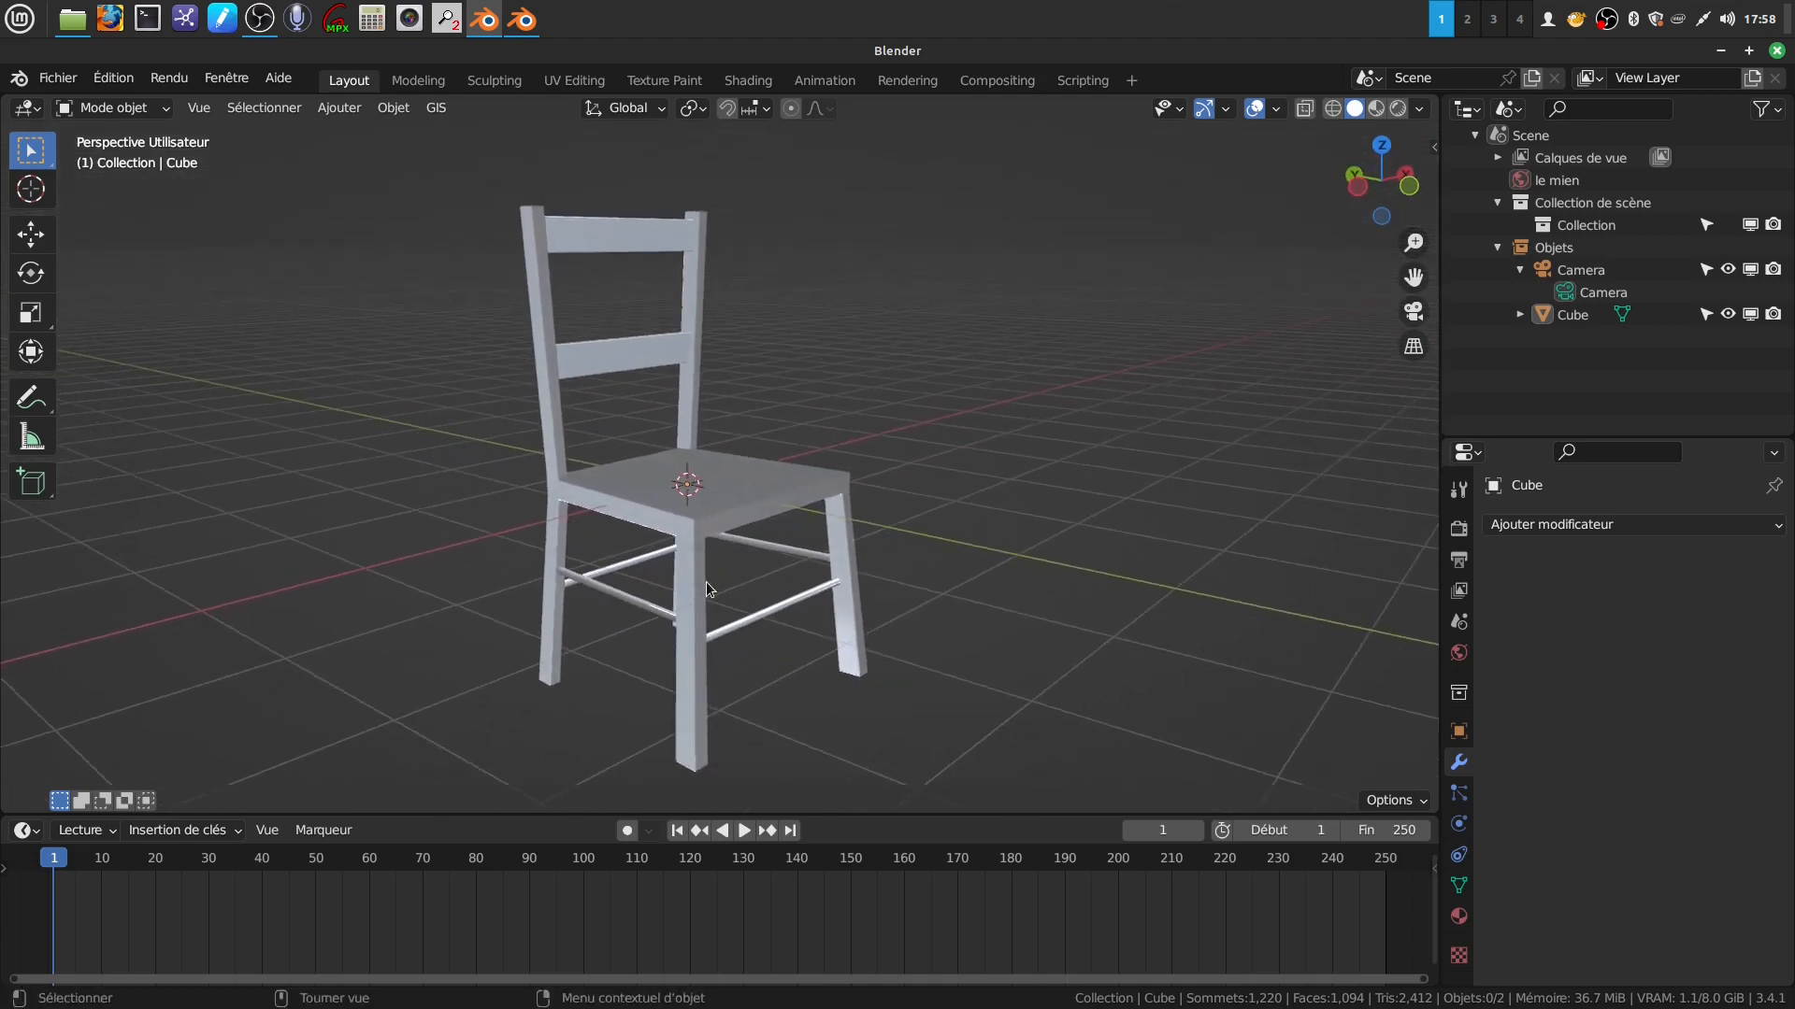
Examine the simple untextured chair model in the 3D view.
scroll(707, 585, up, 1)
mouse_move(725, 518)
middle_down()
mouse_move(682, 531)
mouse_move(663, 502)
mouse_move(744, 505)
mouse_move(710, 540)
mouse_move(716, 520)
mouse_move(653, 538)
mouse_move(681, 486)
mouse_move(708, 536)
mouse_move(665, 548)
mouse_move(757, 531)
middle_up()
scroll(716, 519, down, 1)
scroll(707, 563, up, 2)
scroll(707, 535, down, 2)
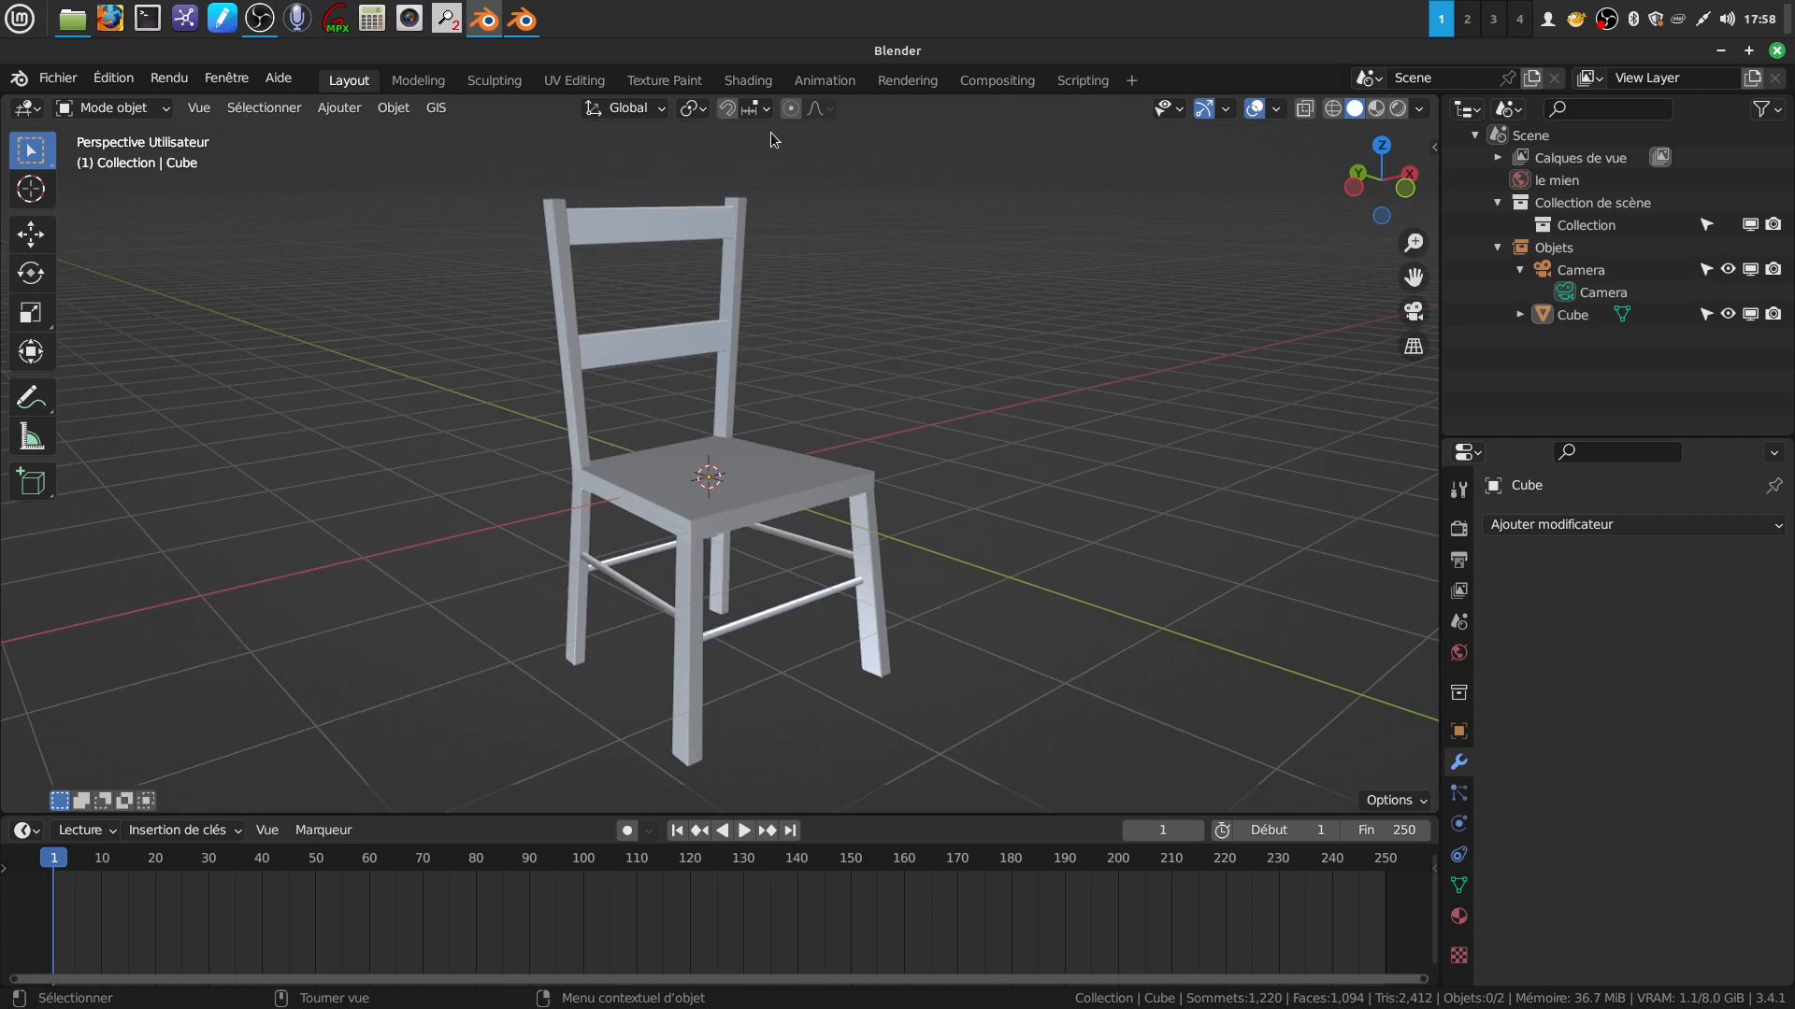
Switch to the Blender window with chaise paillée 2023.blend and examine the finished chair's frame, curved back slats and straw seat.
click(521, 18)
middle_drag(639, 264, 839, 560)
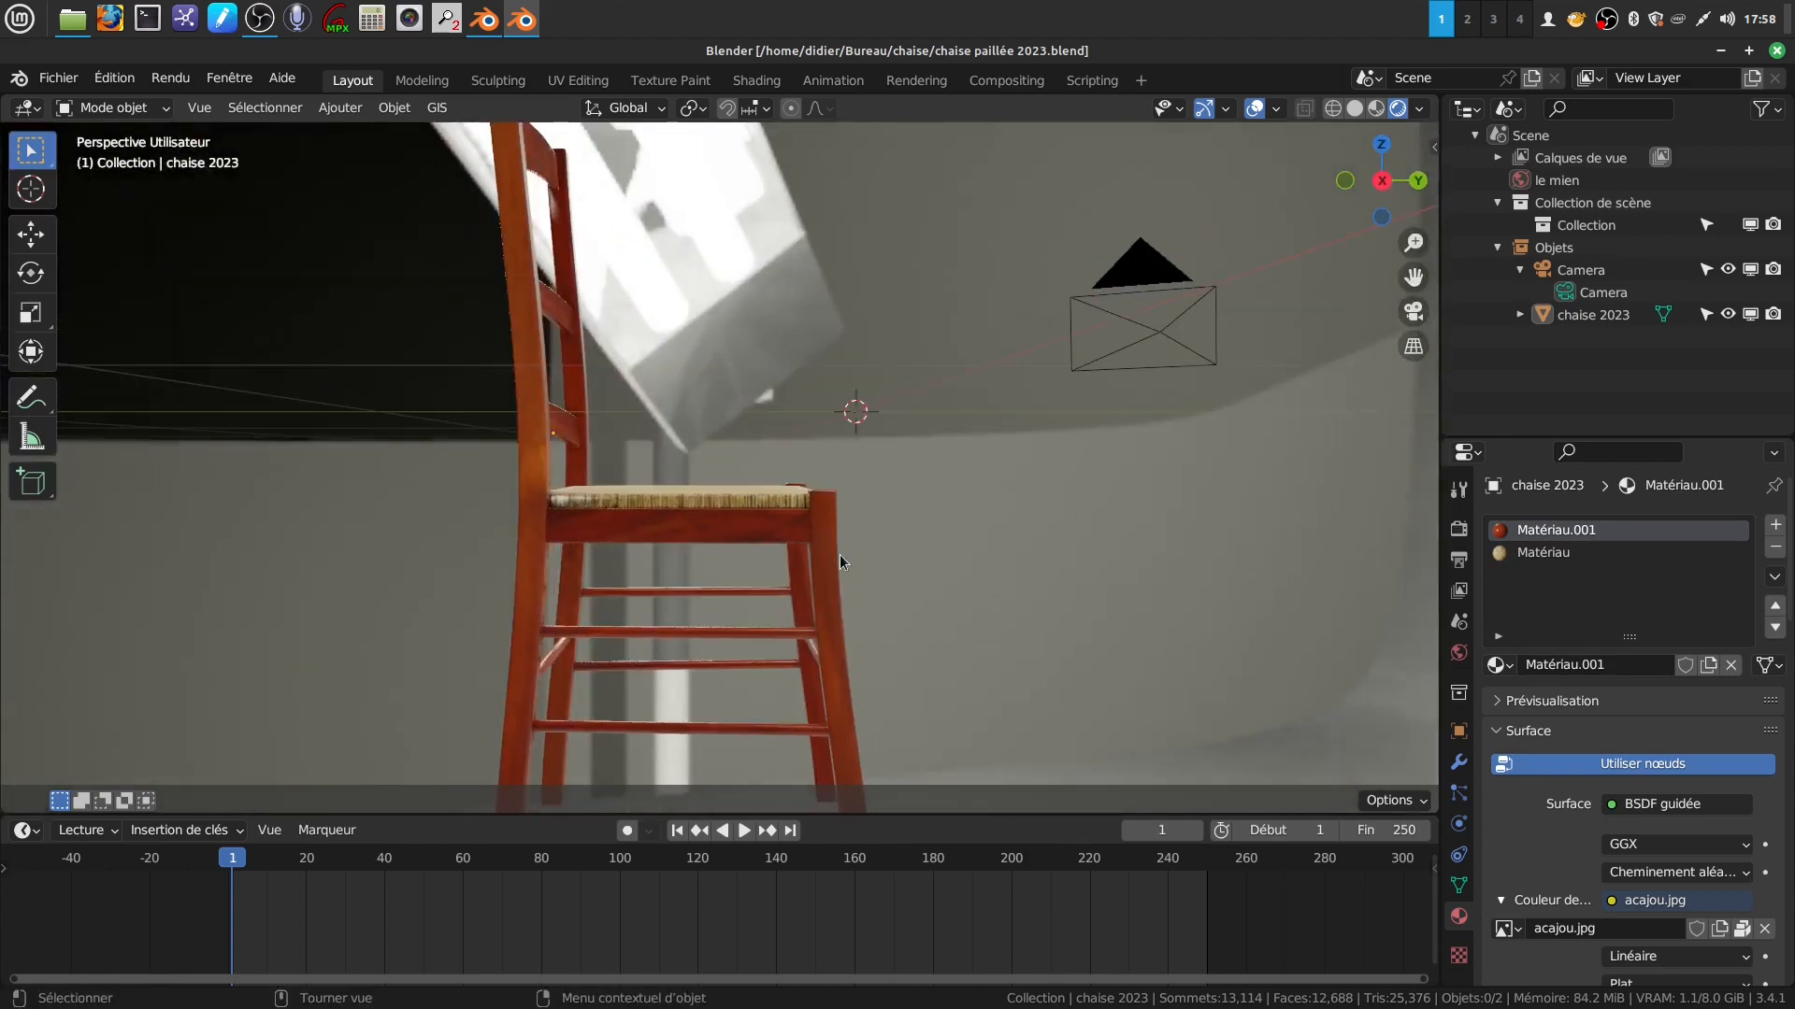
middle_drag(855, 475, 685, 512)
scroll(785, 512, down, 2)
scroll(763, 529, up, 1)
scroll(745, 557, up, 2)
scroll(714, 561, up, 1)
scroll(712, 553, down, 2)
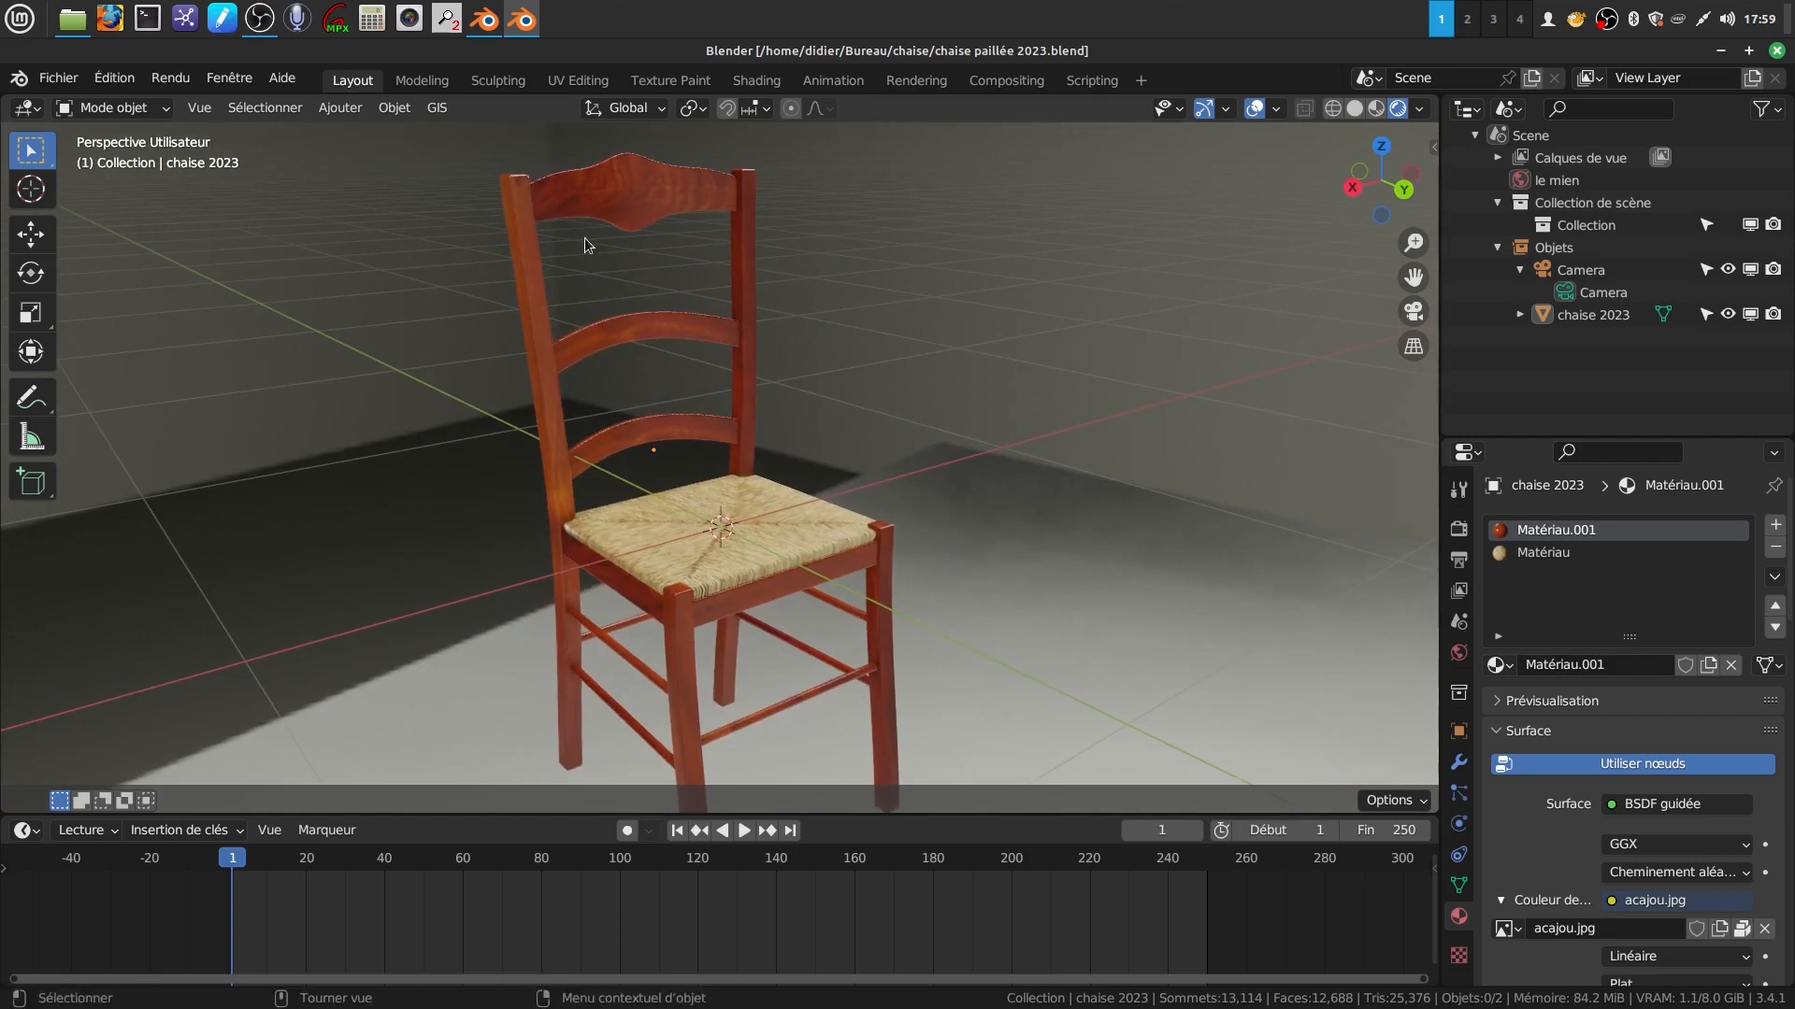
mouse_move(636, 377)
middle_down()
mouse_move(582, 385)
mouse_move(604, 361)
mouse_move(658, 413)
mouse_move(653, 390)
mouse_move(617, 402)
mouse_move(649, 406)
middle_up()
scroll(661, 417, up, 2)
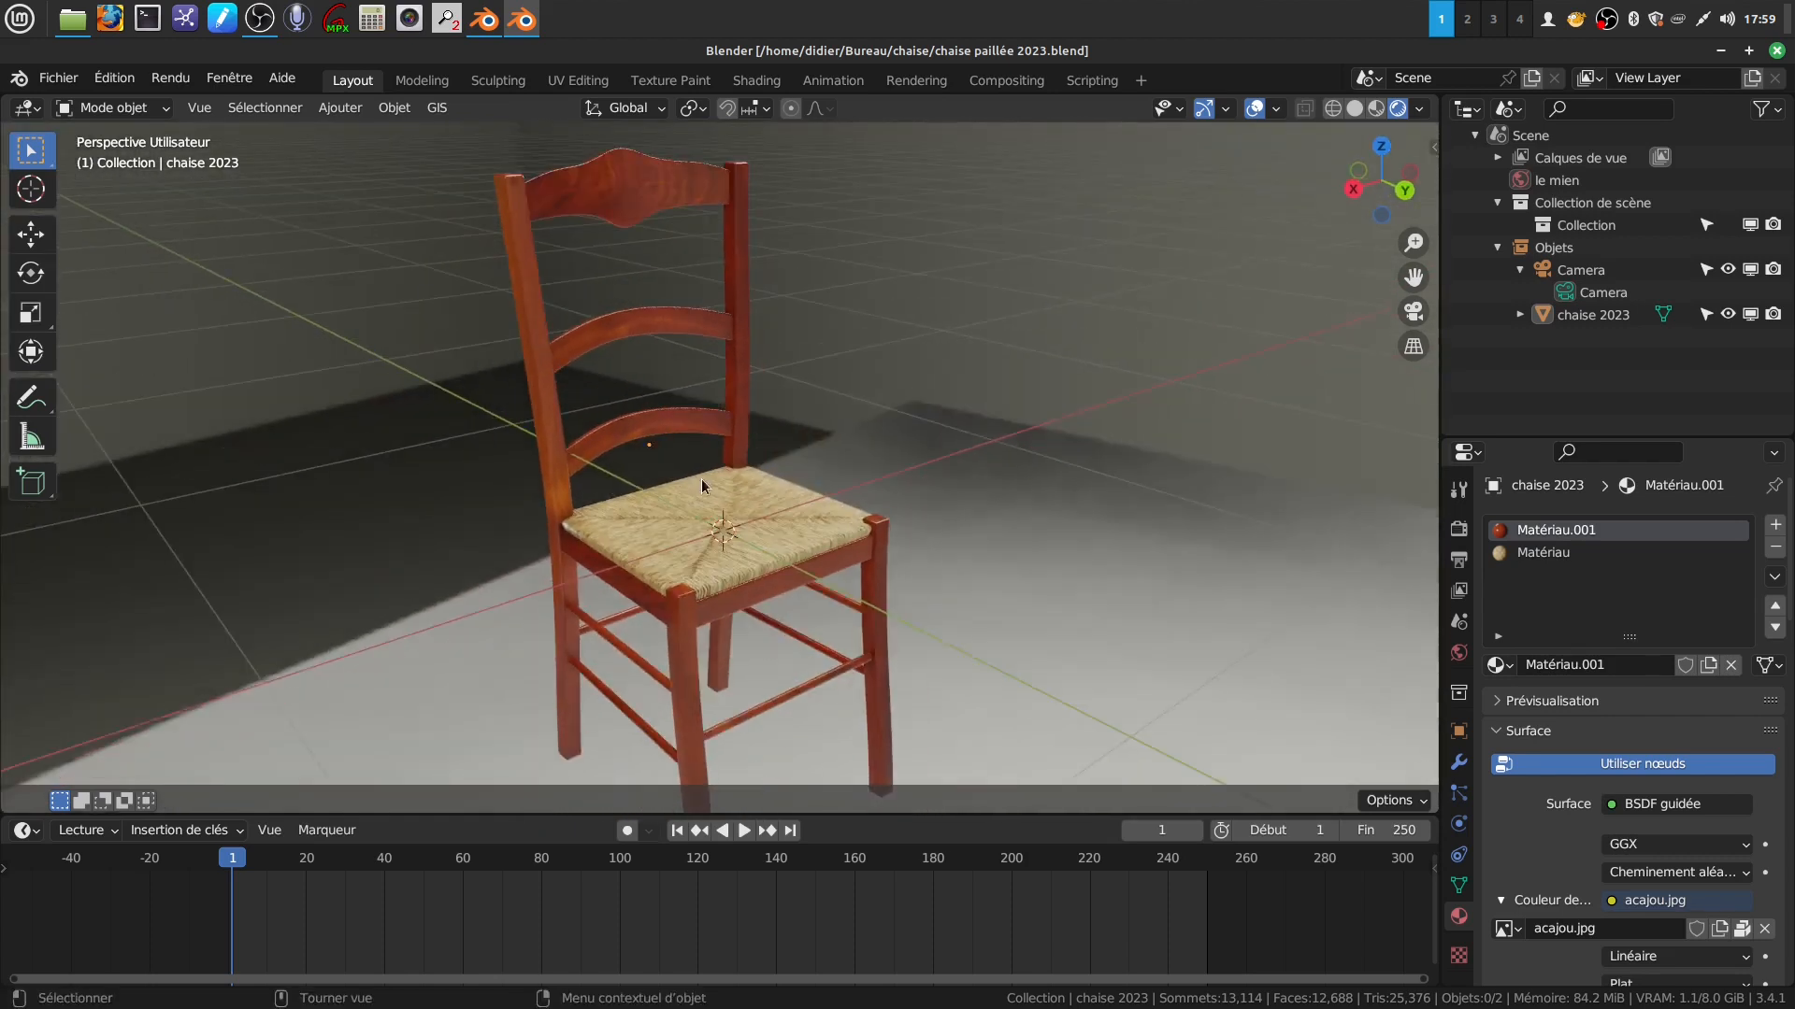
mouse_move(726, 462)
middle_down()
mouse_move(572, 421)
mouse_move(619, 387)
mouse_move(744, 418)
mouse_move(725, 441)
middle_up()
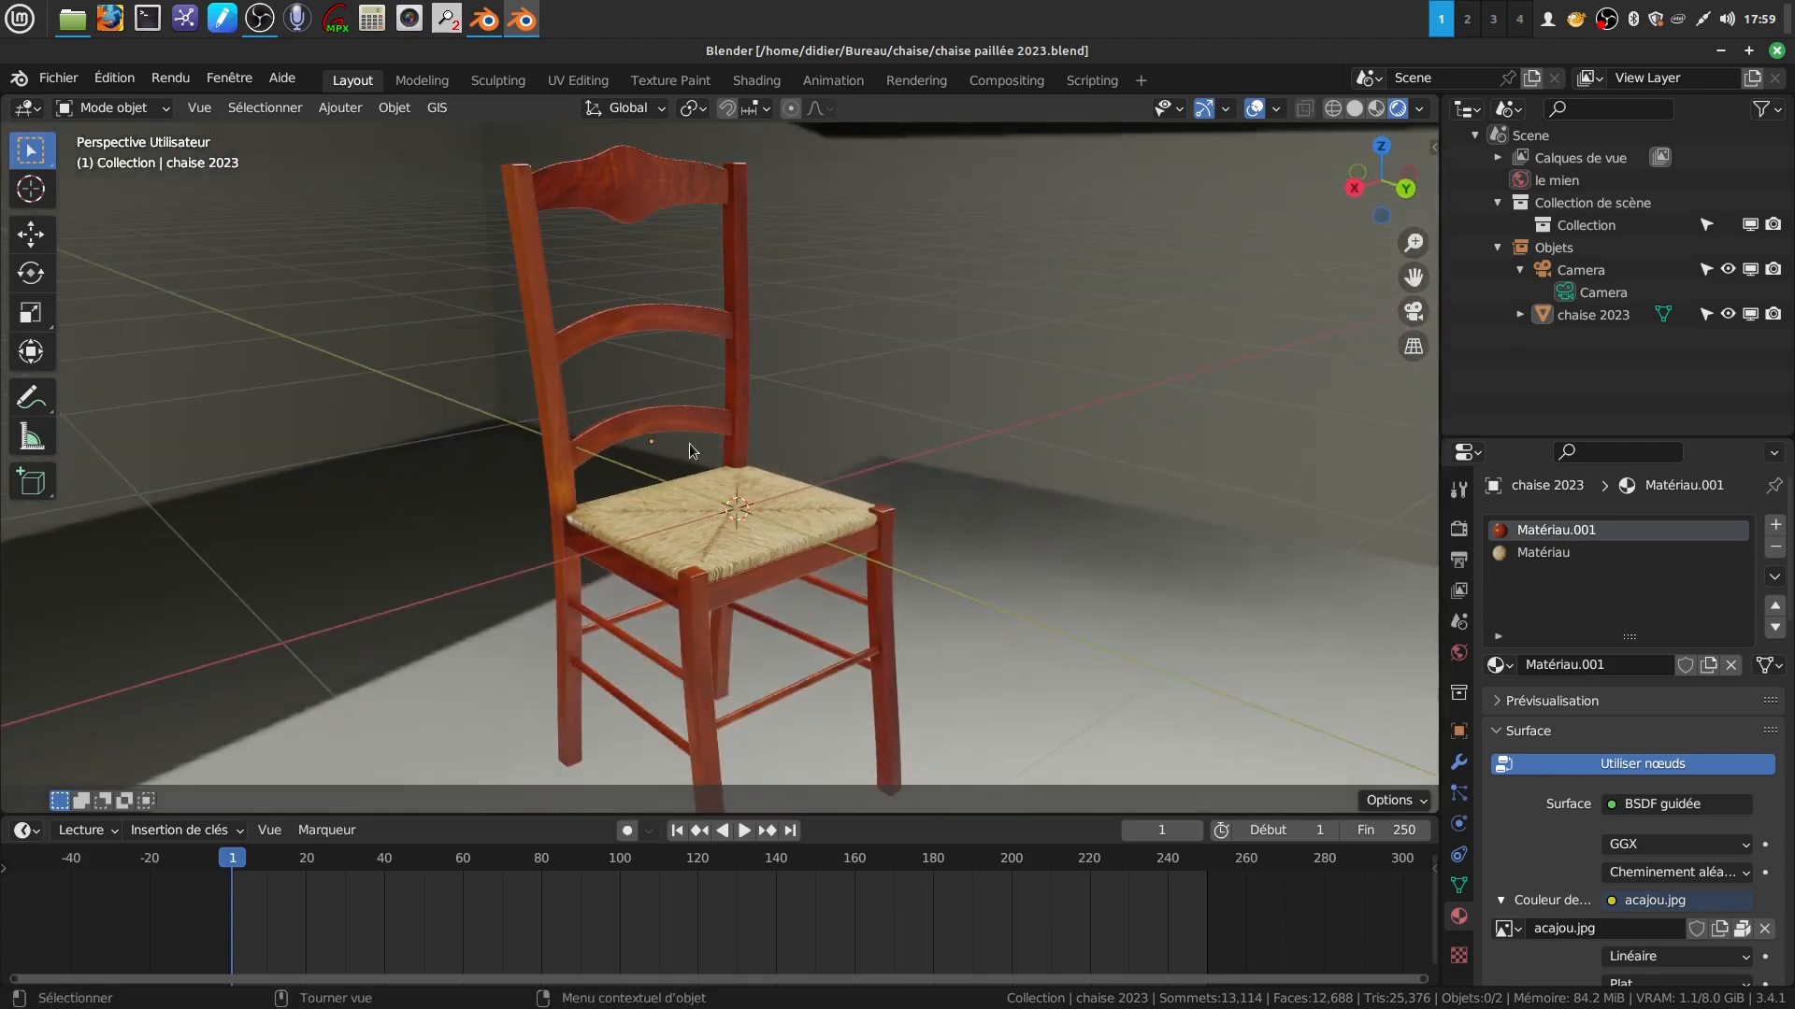
mouse_move(640, 499)
middle_down()
mouse_move(675, 481)
mouse_move(656, 489)
middle_up()
scroll(636, 497, up, 1)
scroll(654, 481, down, 1)
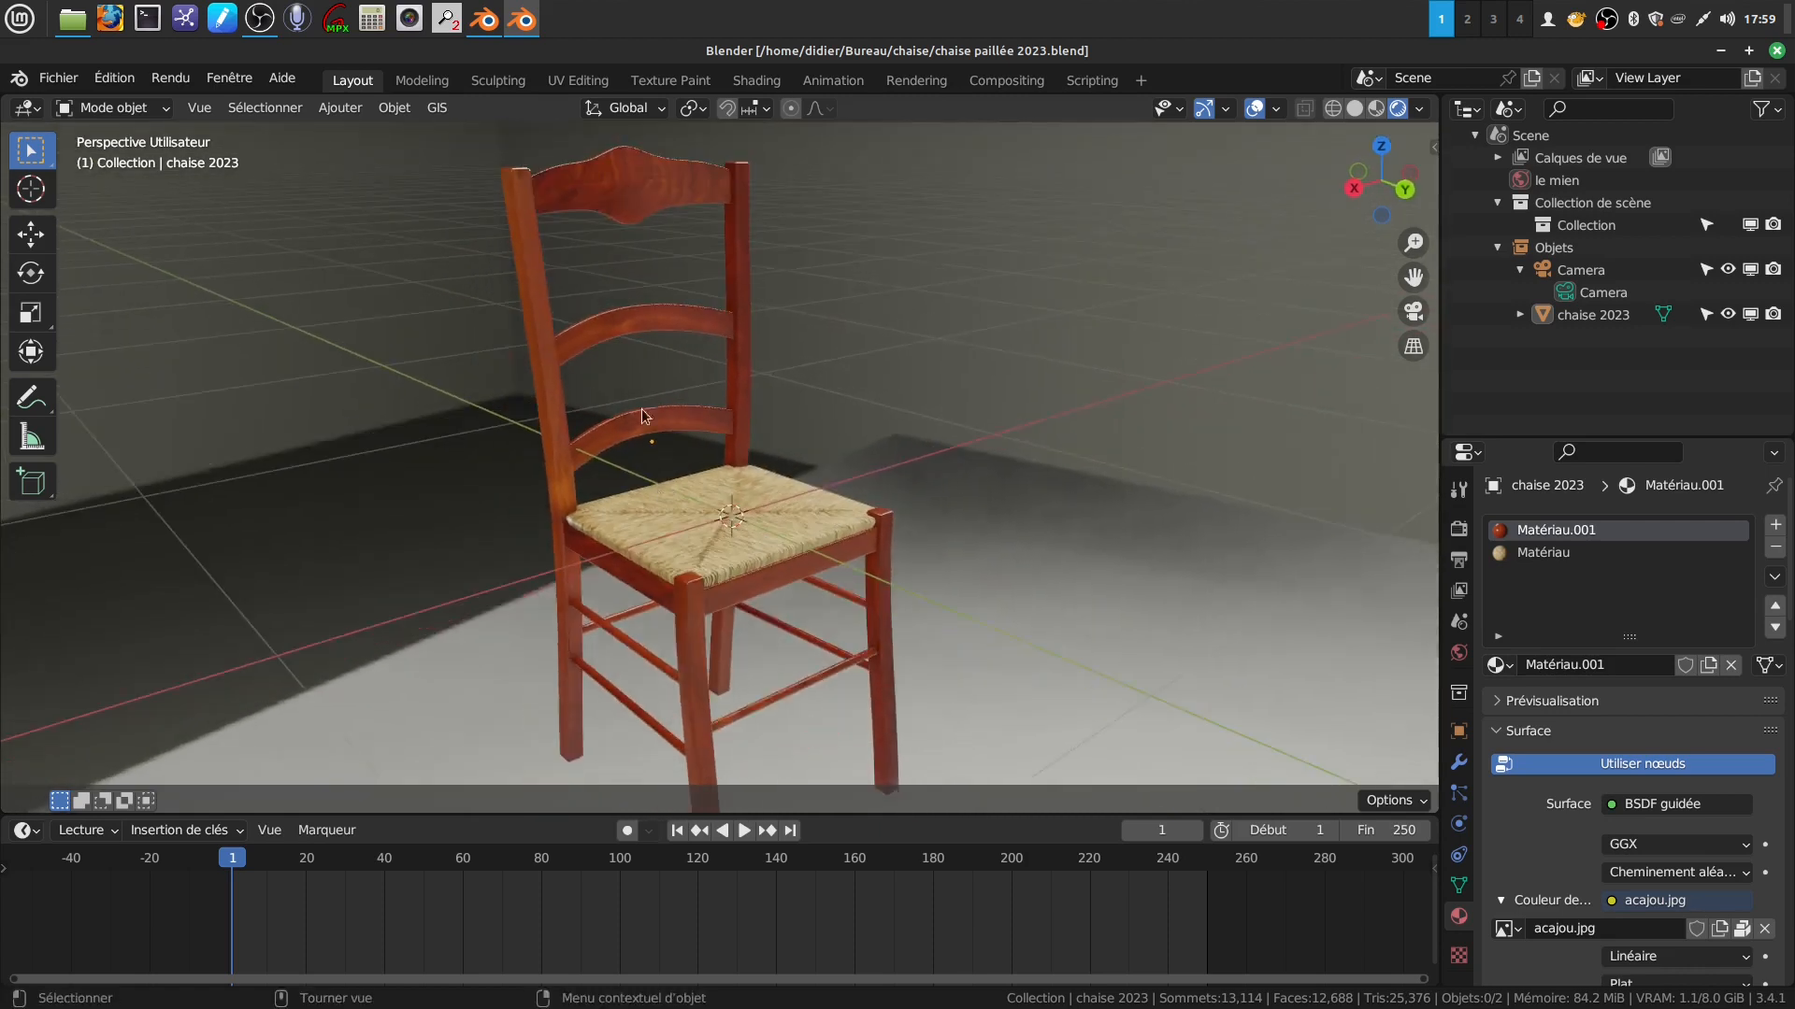
mouse_move(636, 417)
middle_down()
mouse_move(802, 407)
mouse_move(687, 456)
mouse_move(666, 411)
middle_up()
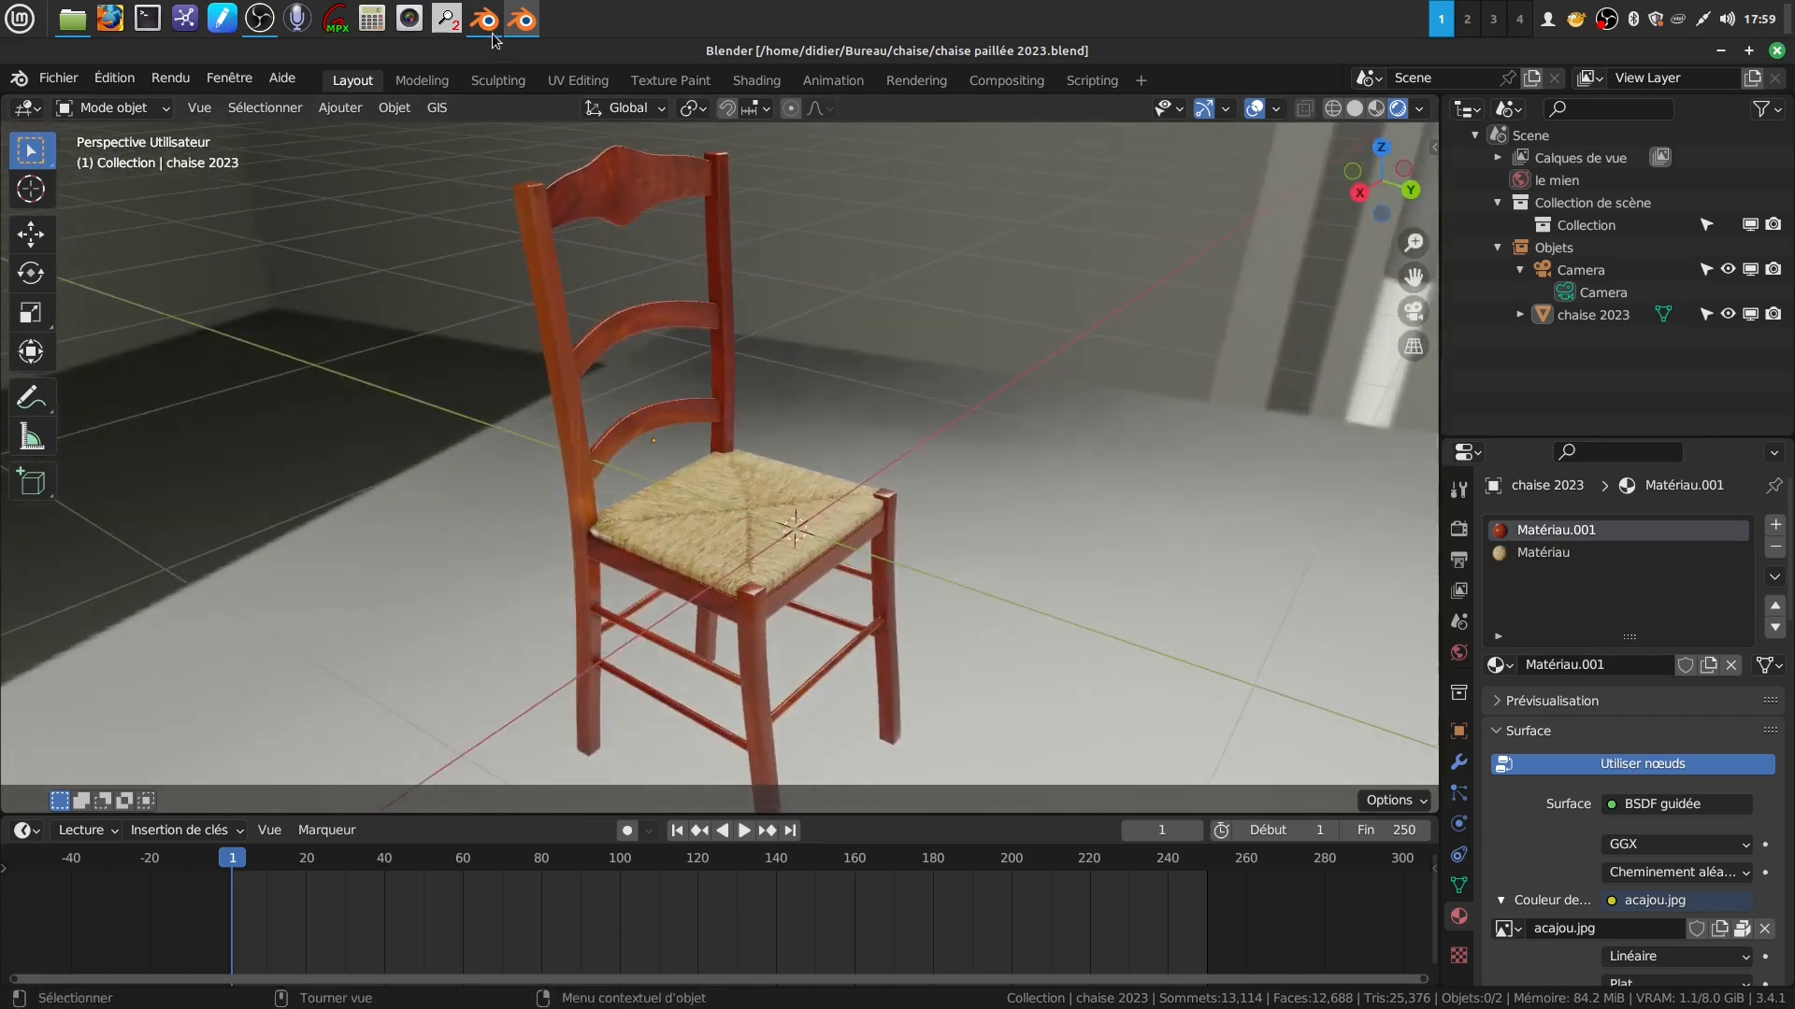
Compare the simple chair with the finished straw-seat chair by switching between the two open Blender windows.
mouse_move(484, 19)
click(502, 104)
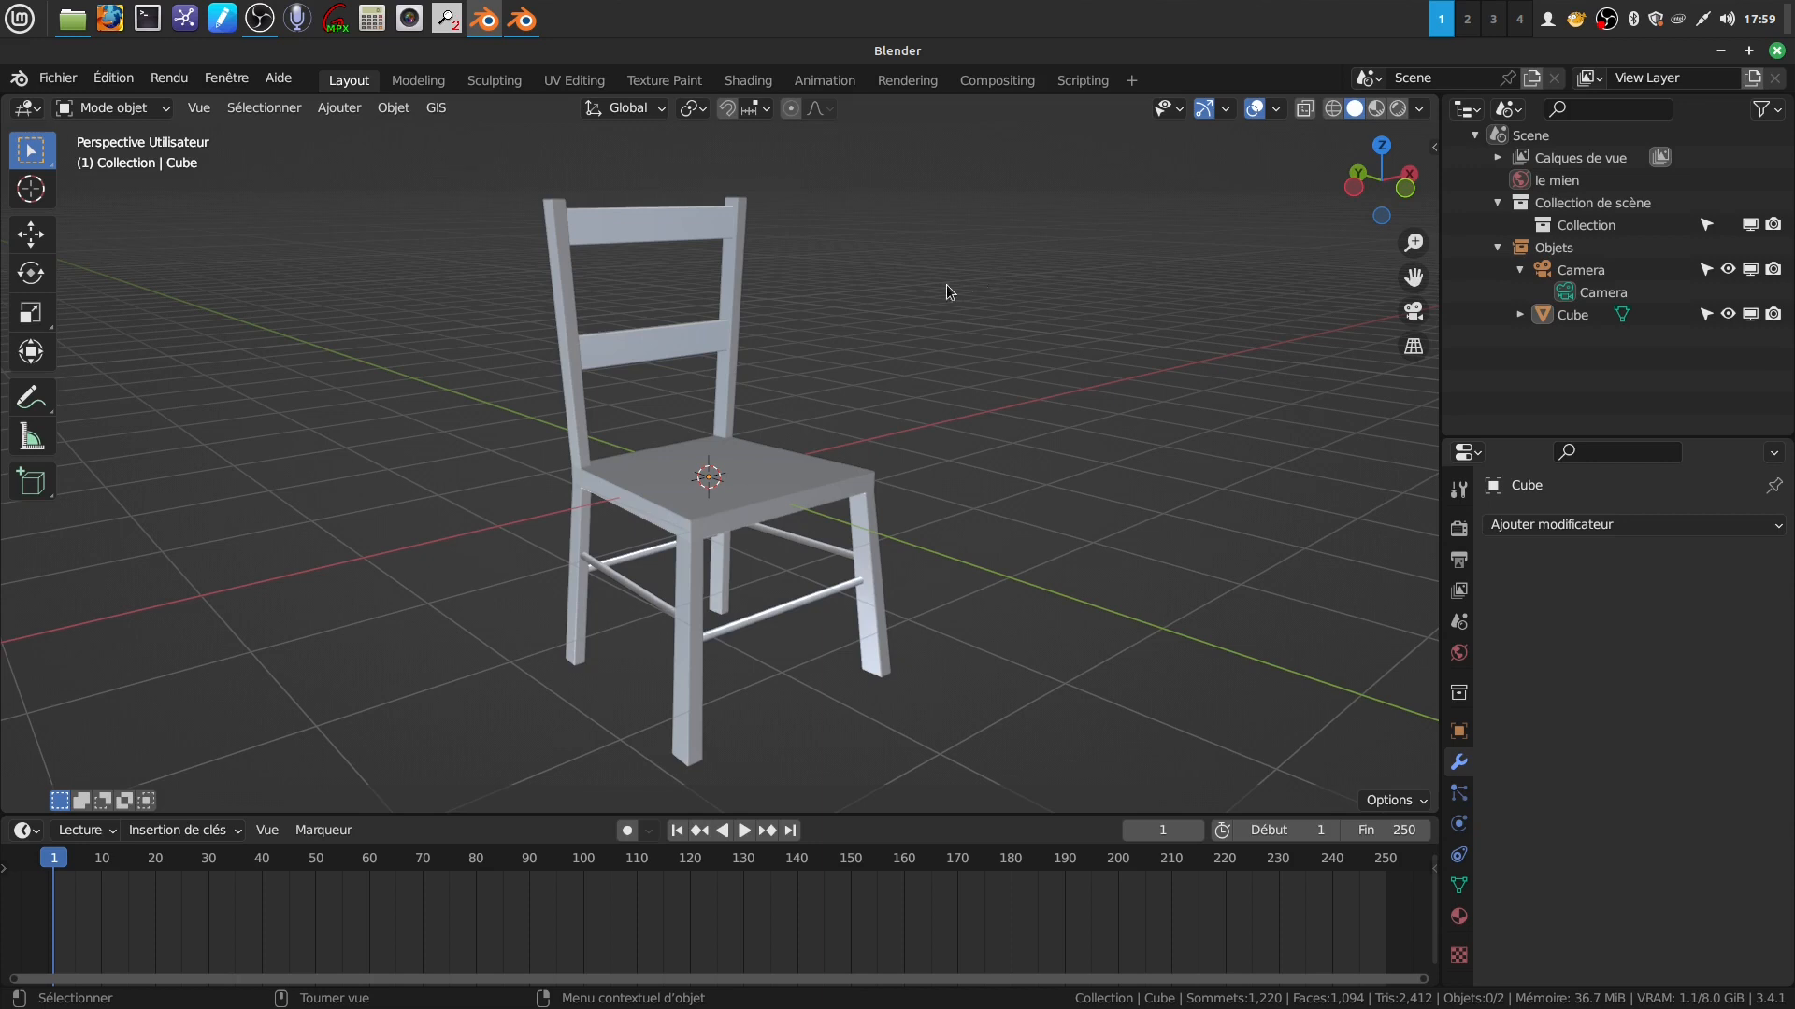
mouse_move(520, 28)
click(521, 65)
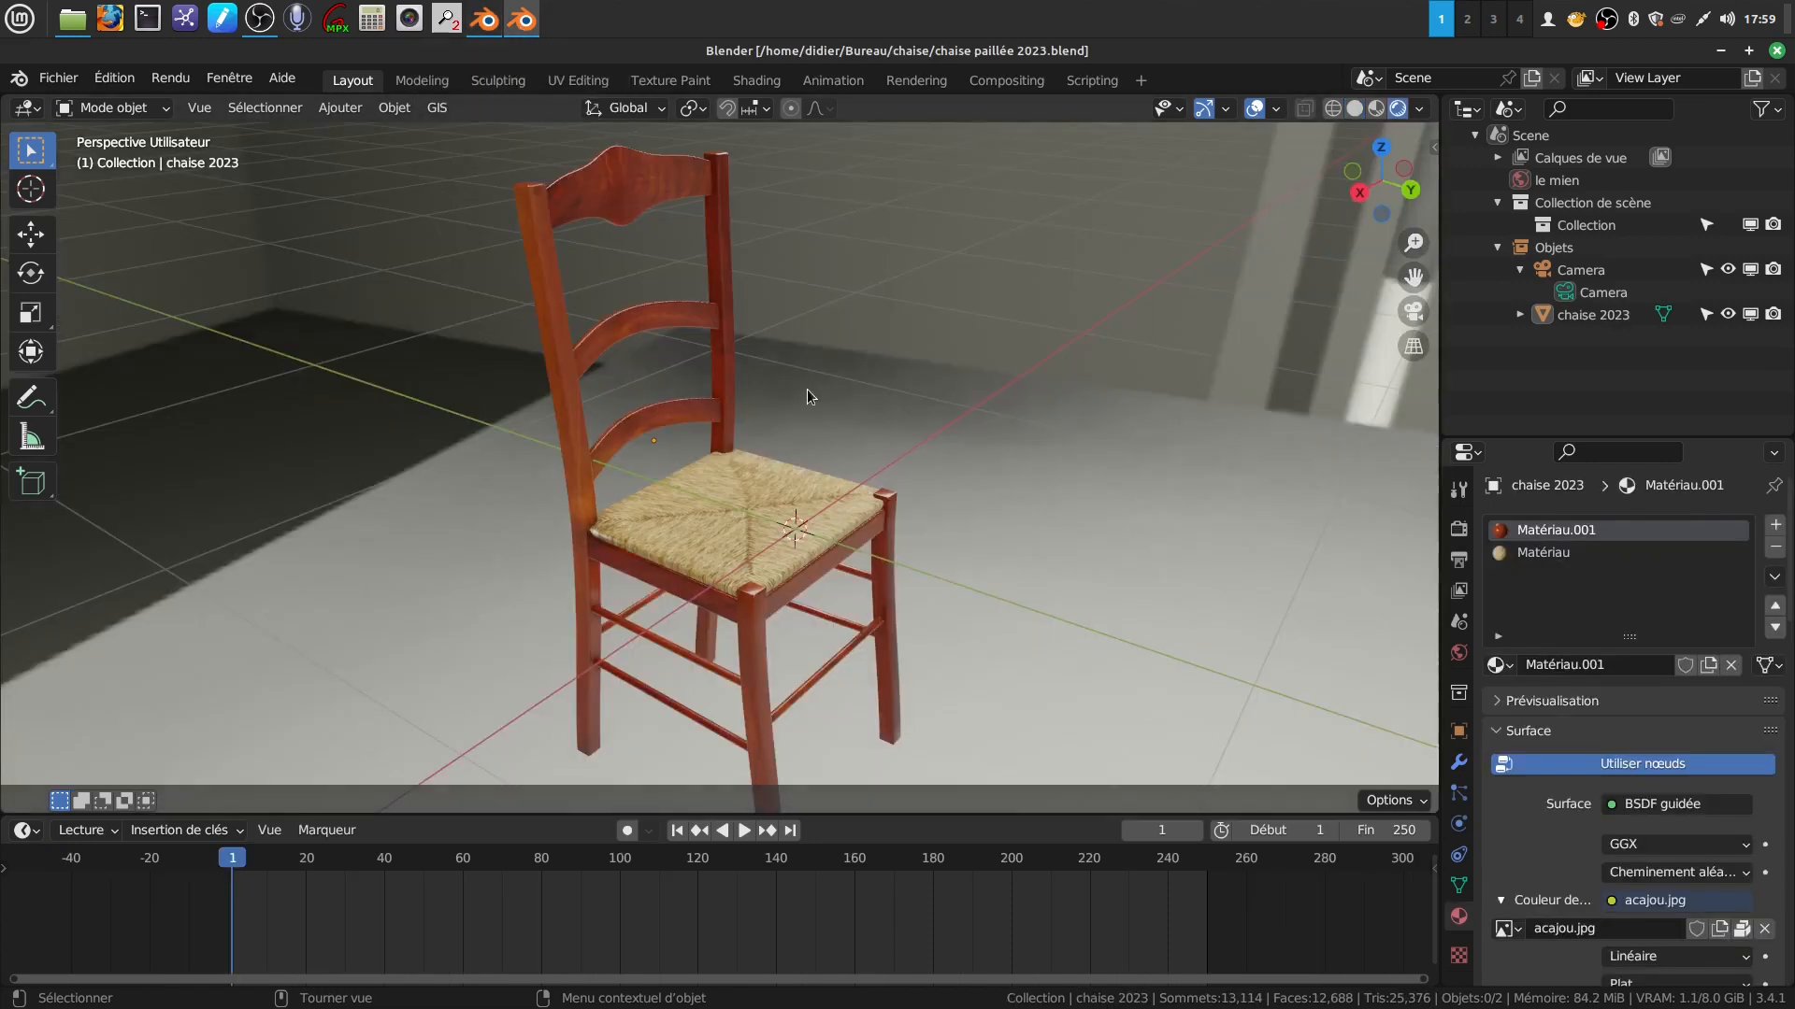
scroll(830, 402, down, 2)
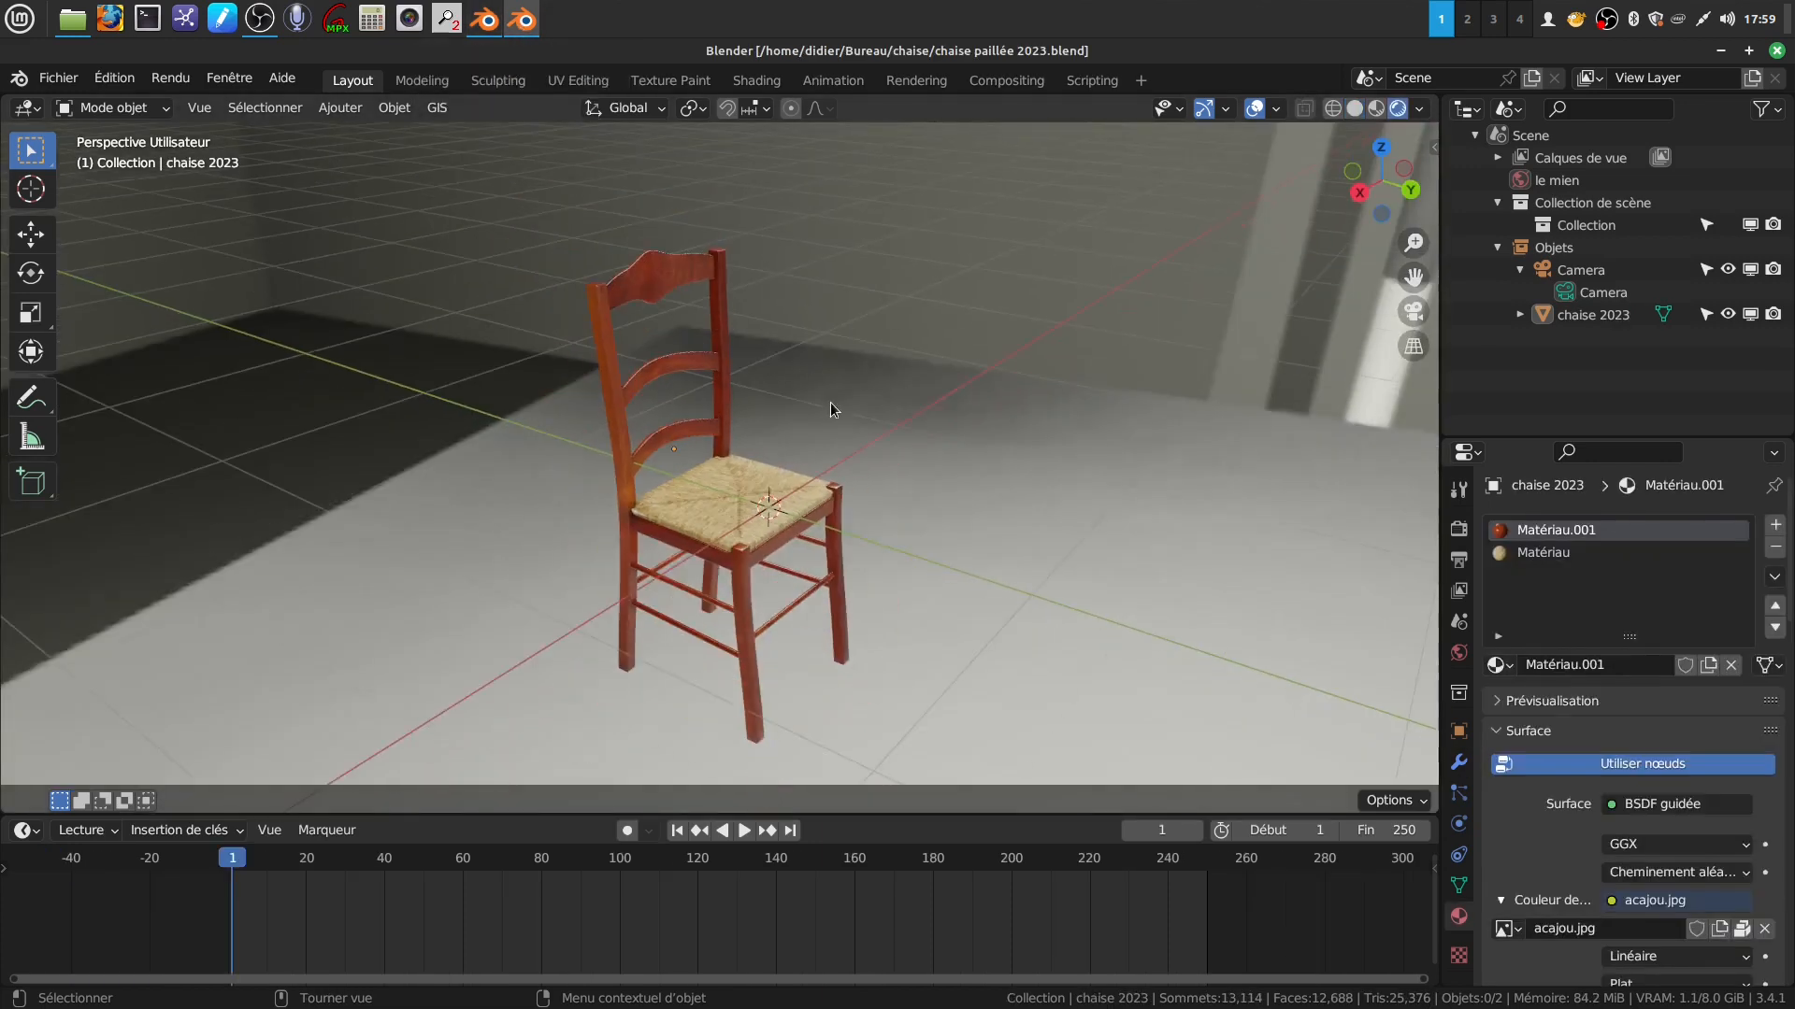
click(1605, 22)
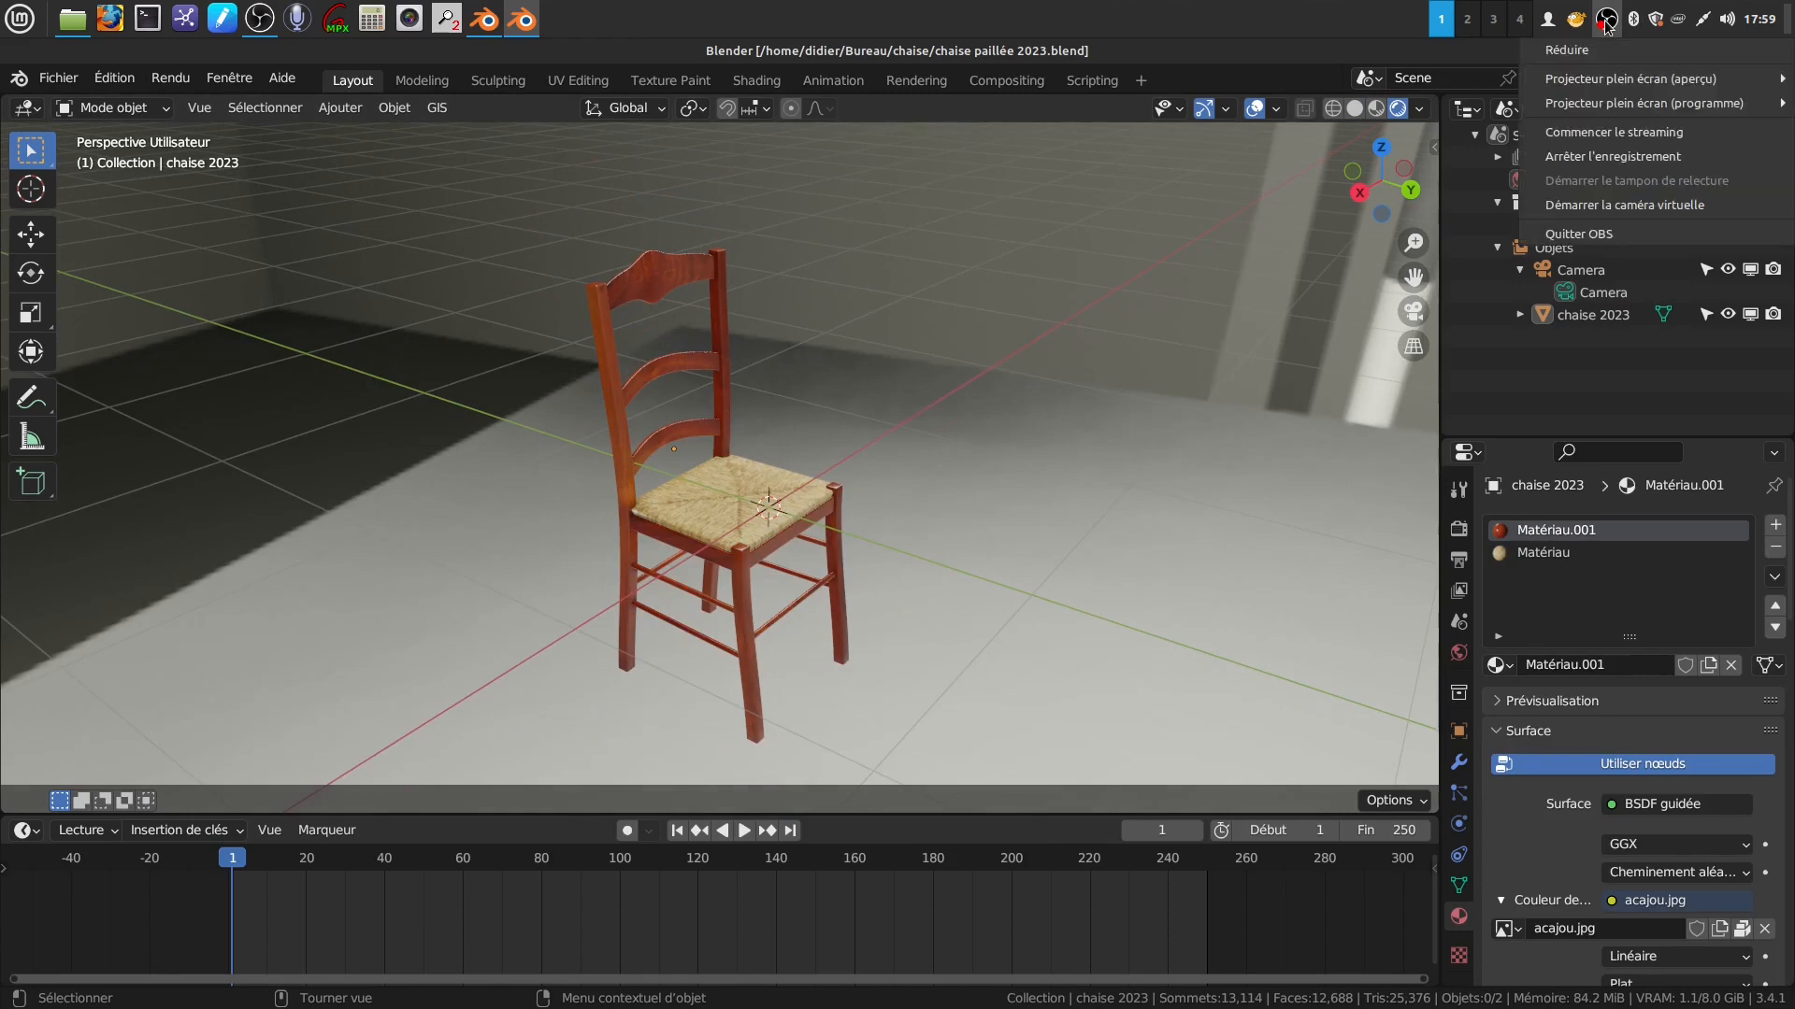
click(1586, 166)
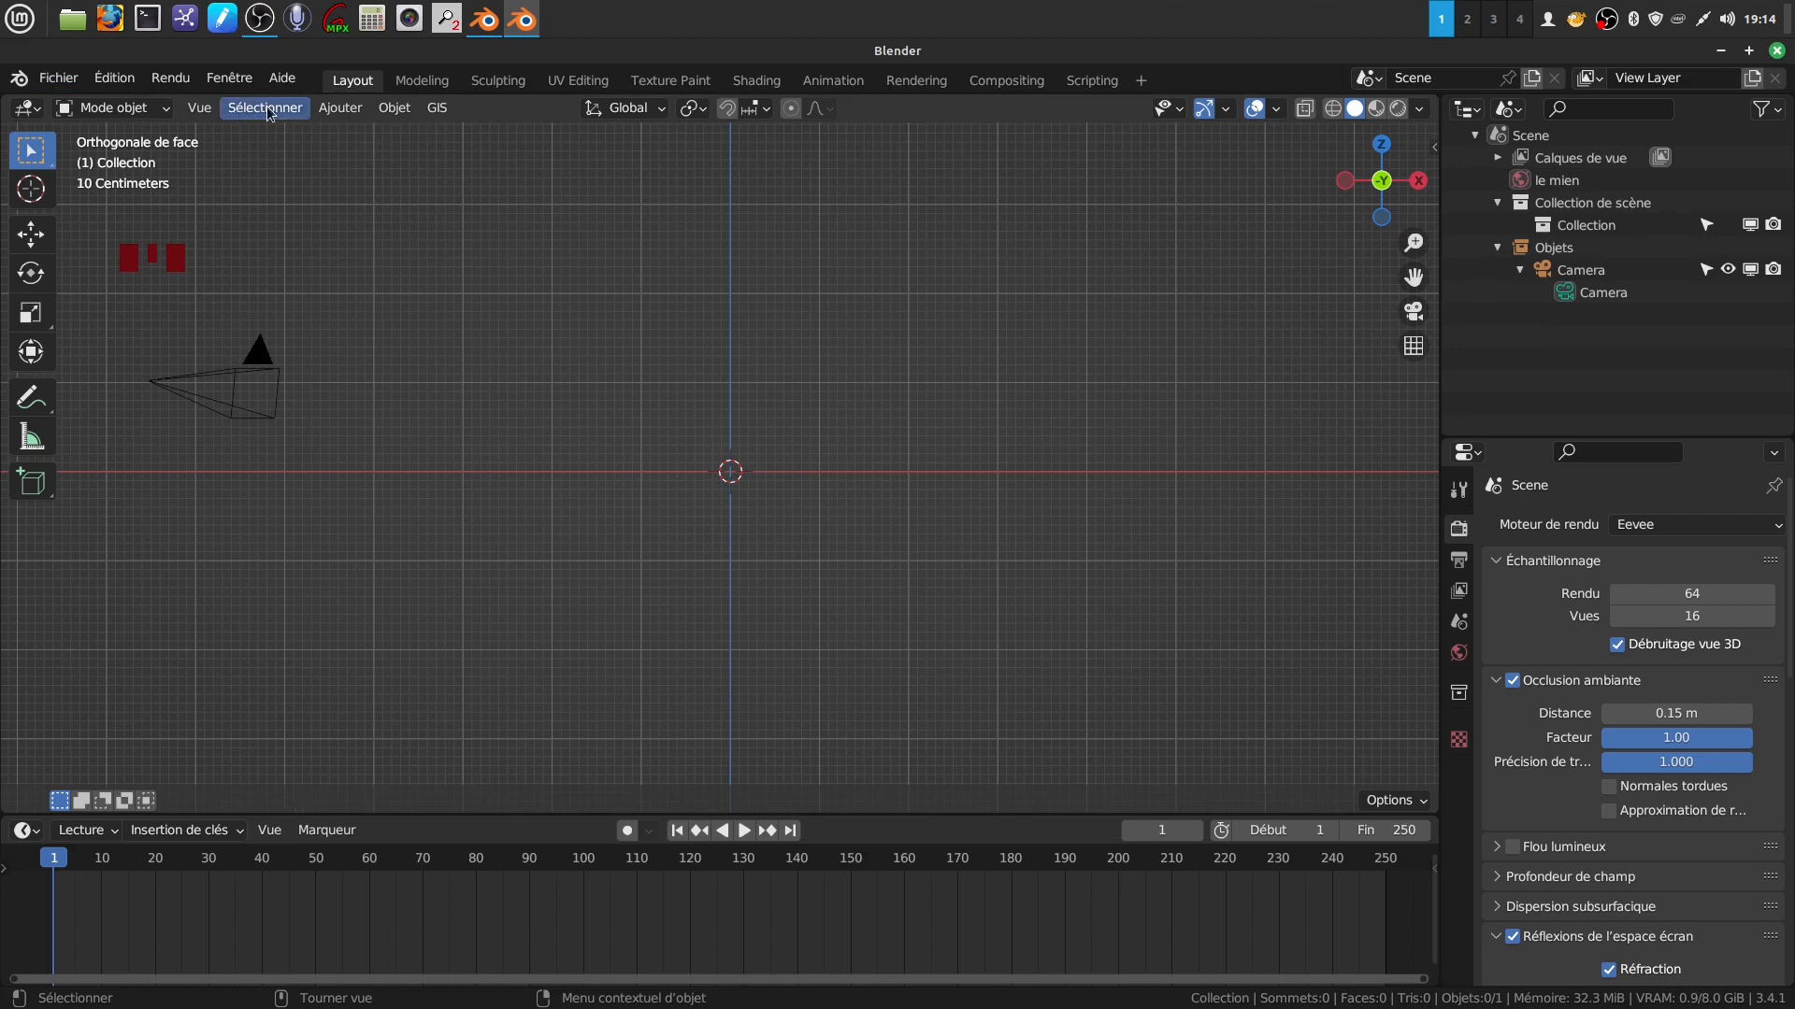
Add face.png from the chaise folder as a reference image aligned to the front view.
click(339, 108)
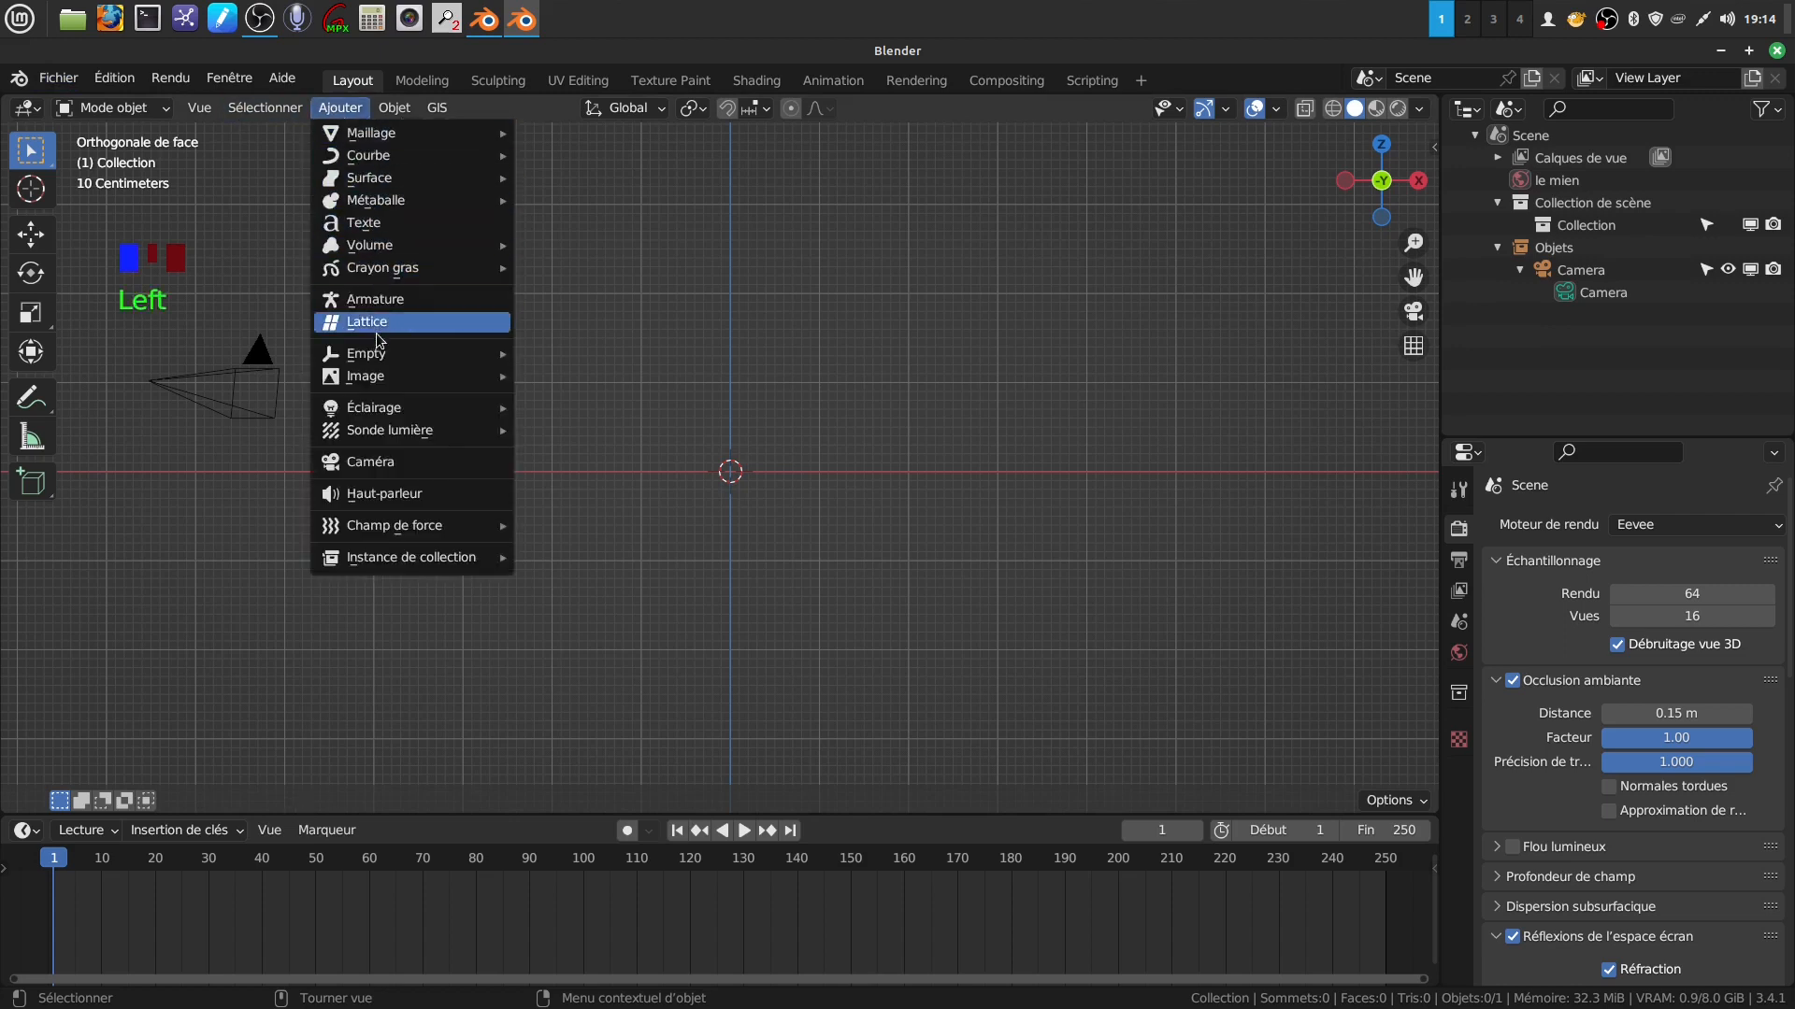
mouse_move(378, 378)
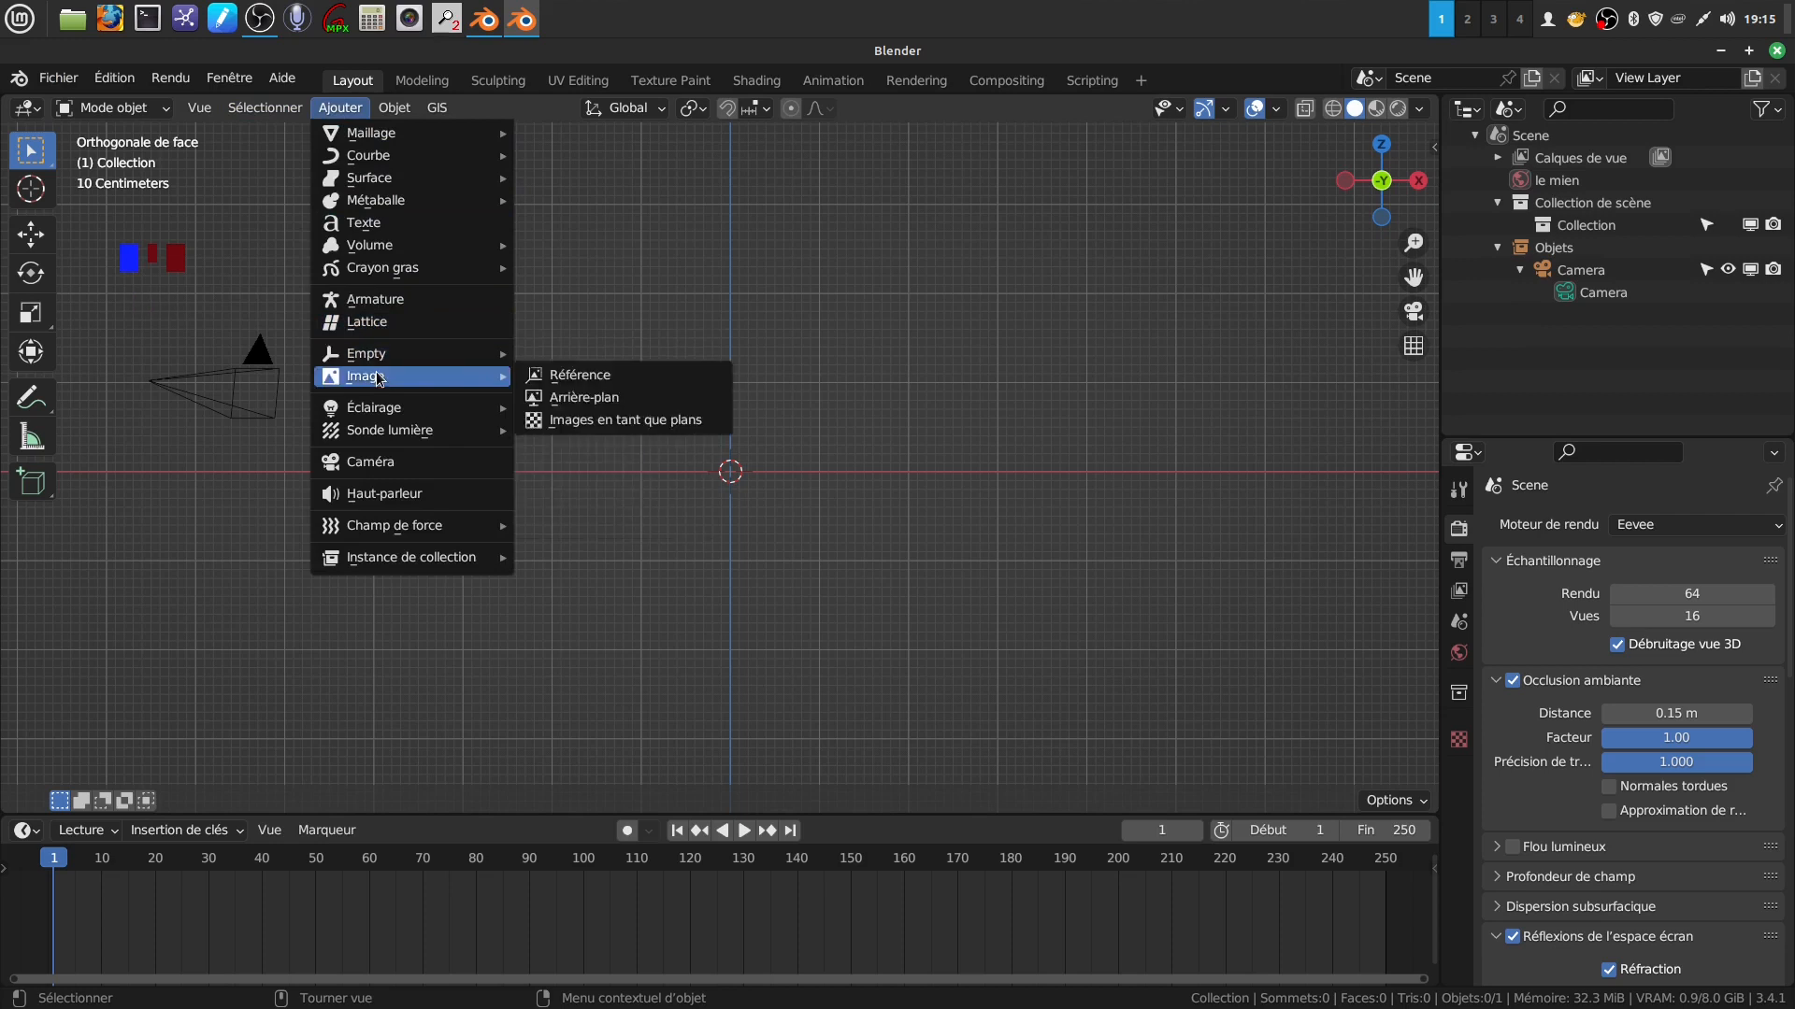
click(586, 376)
click(442, 805)
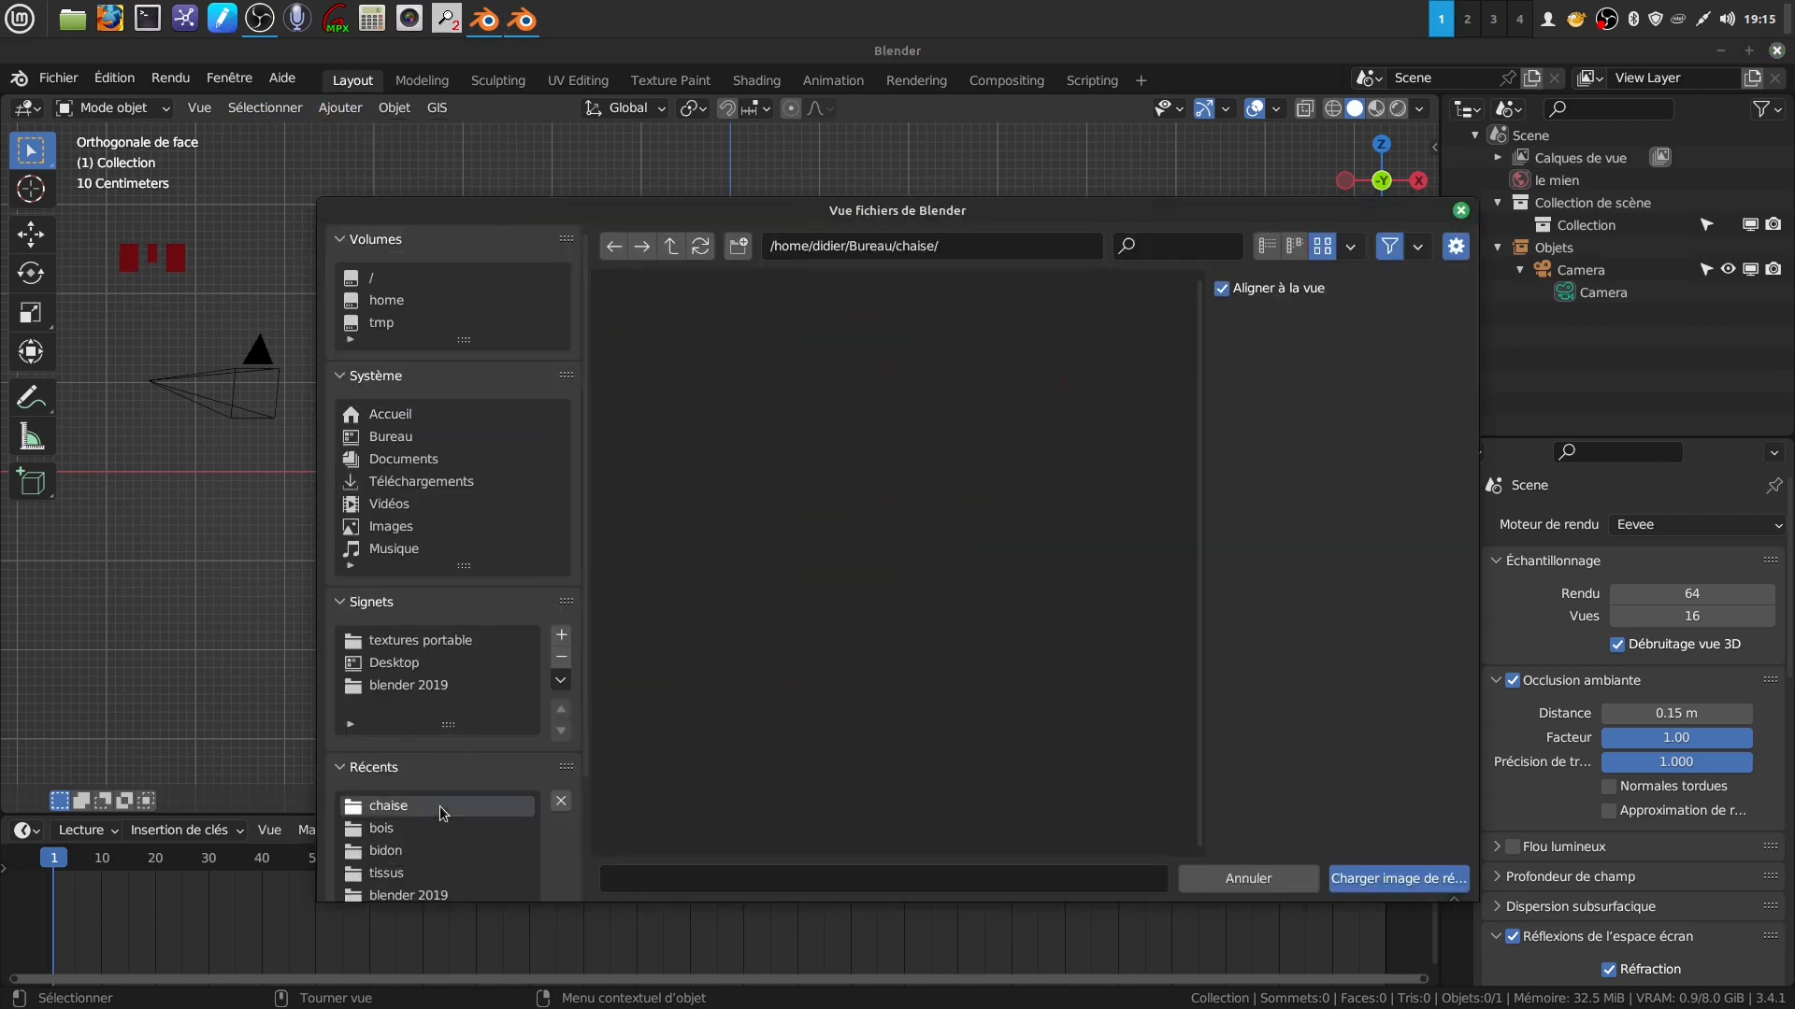
click(686, 405)
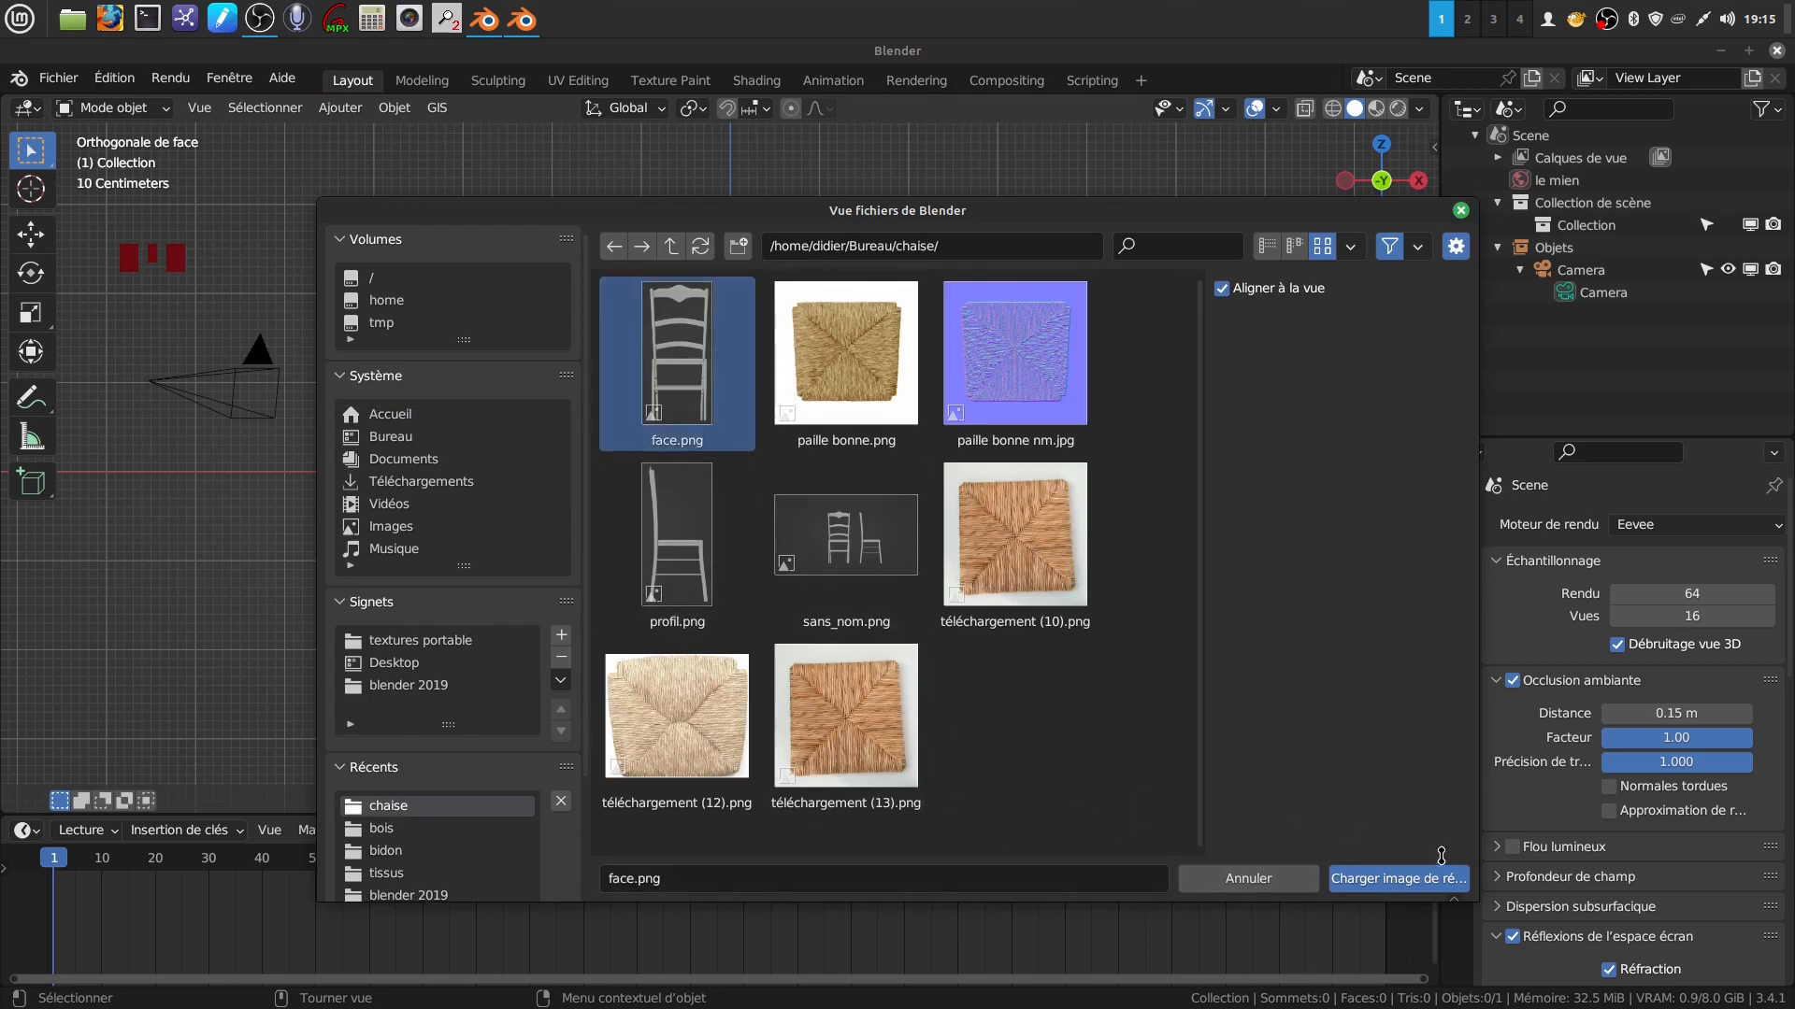
click(1392, 879)
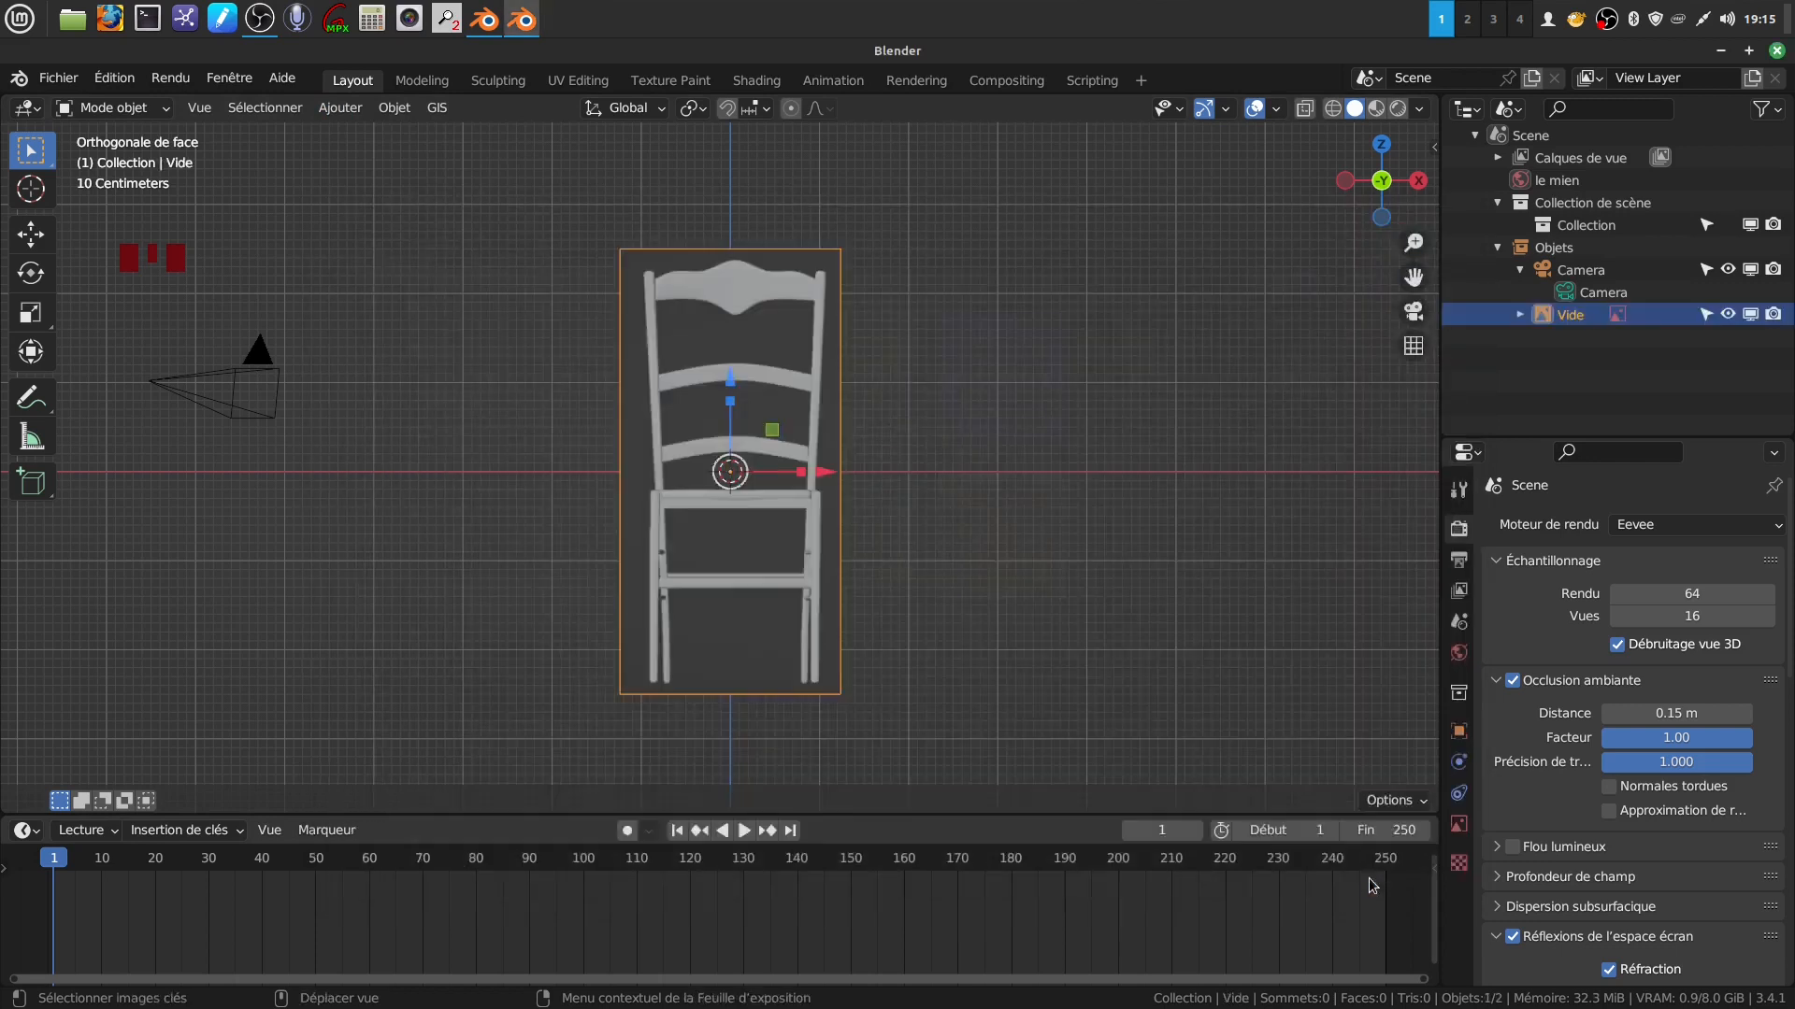
Move the front reference image back along the positive Y axis so it stands well behind the origin.
middle_drag(1006, 401, 712, 402)
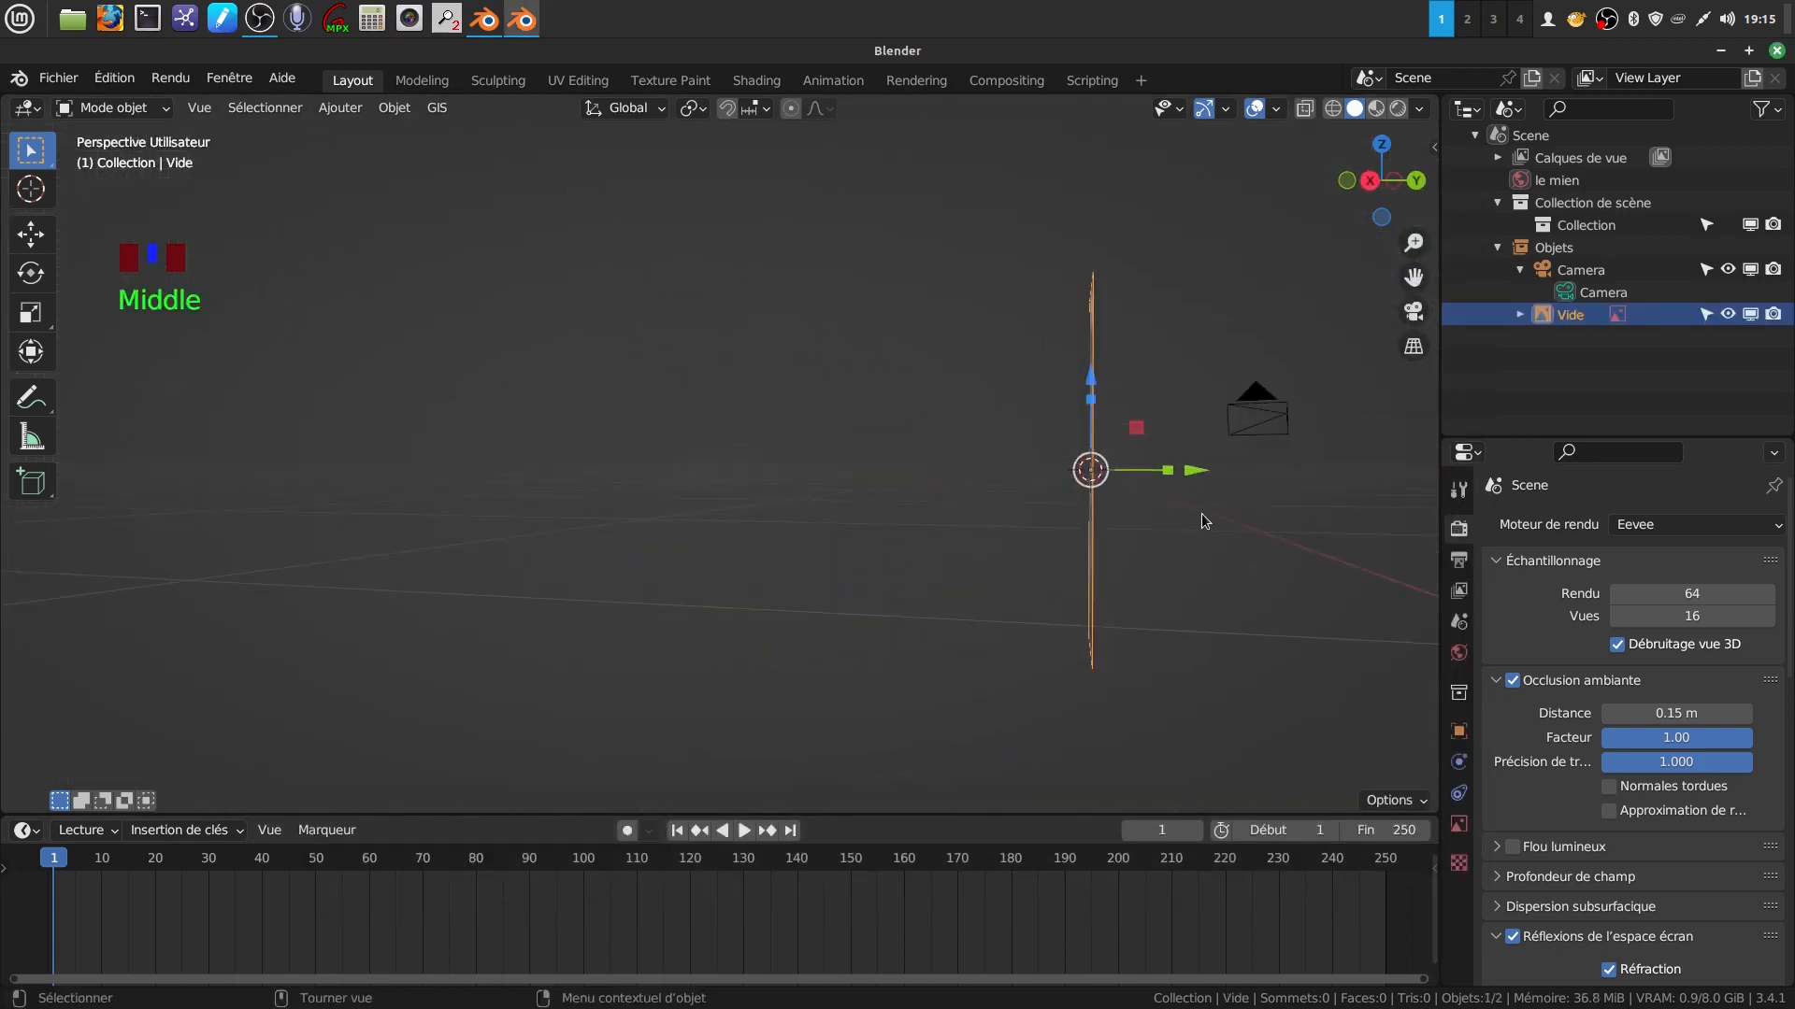
key(KP_3)
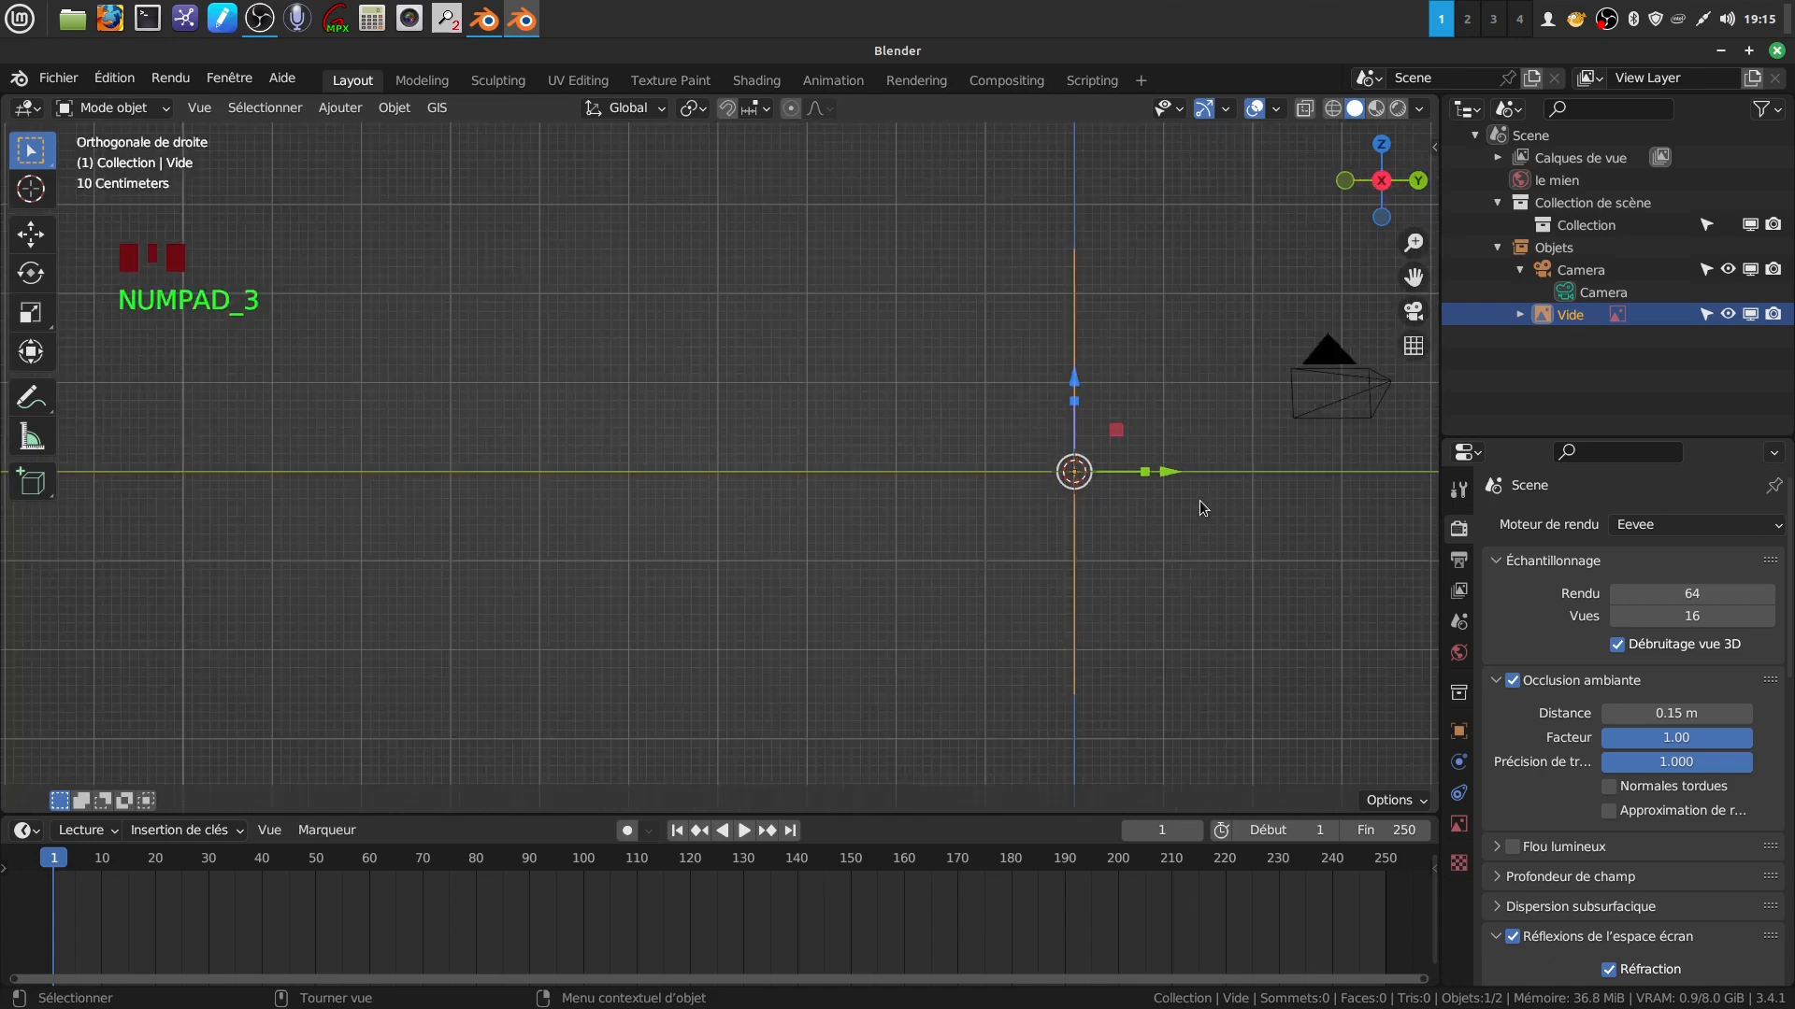
drag(1168, 480, 1343, 471)
right_click(1343, 471)
drag(1169, 472, 1349, 472)
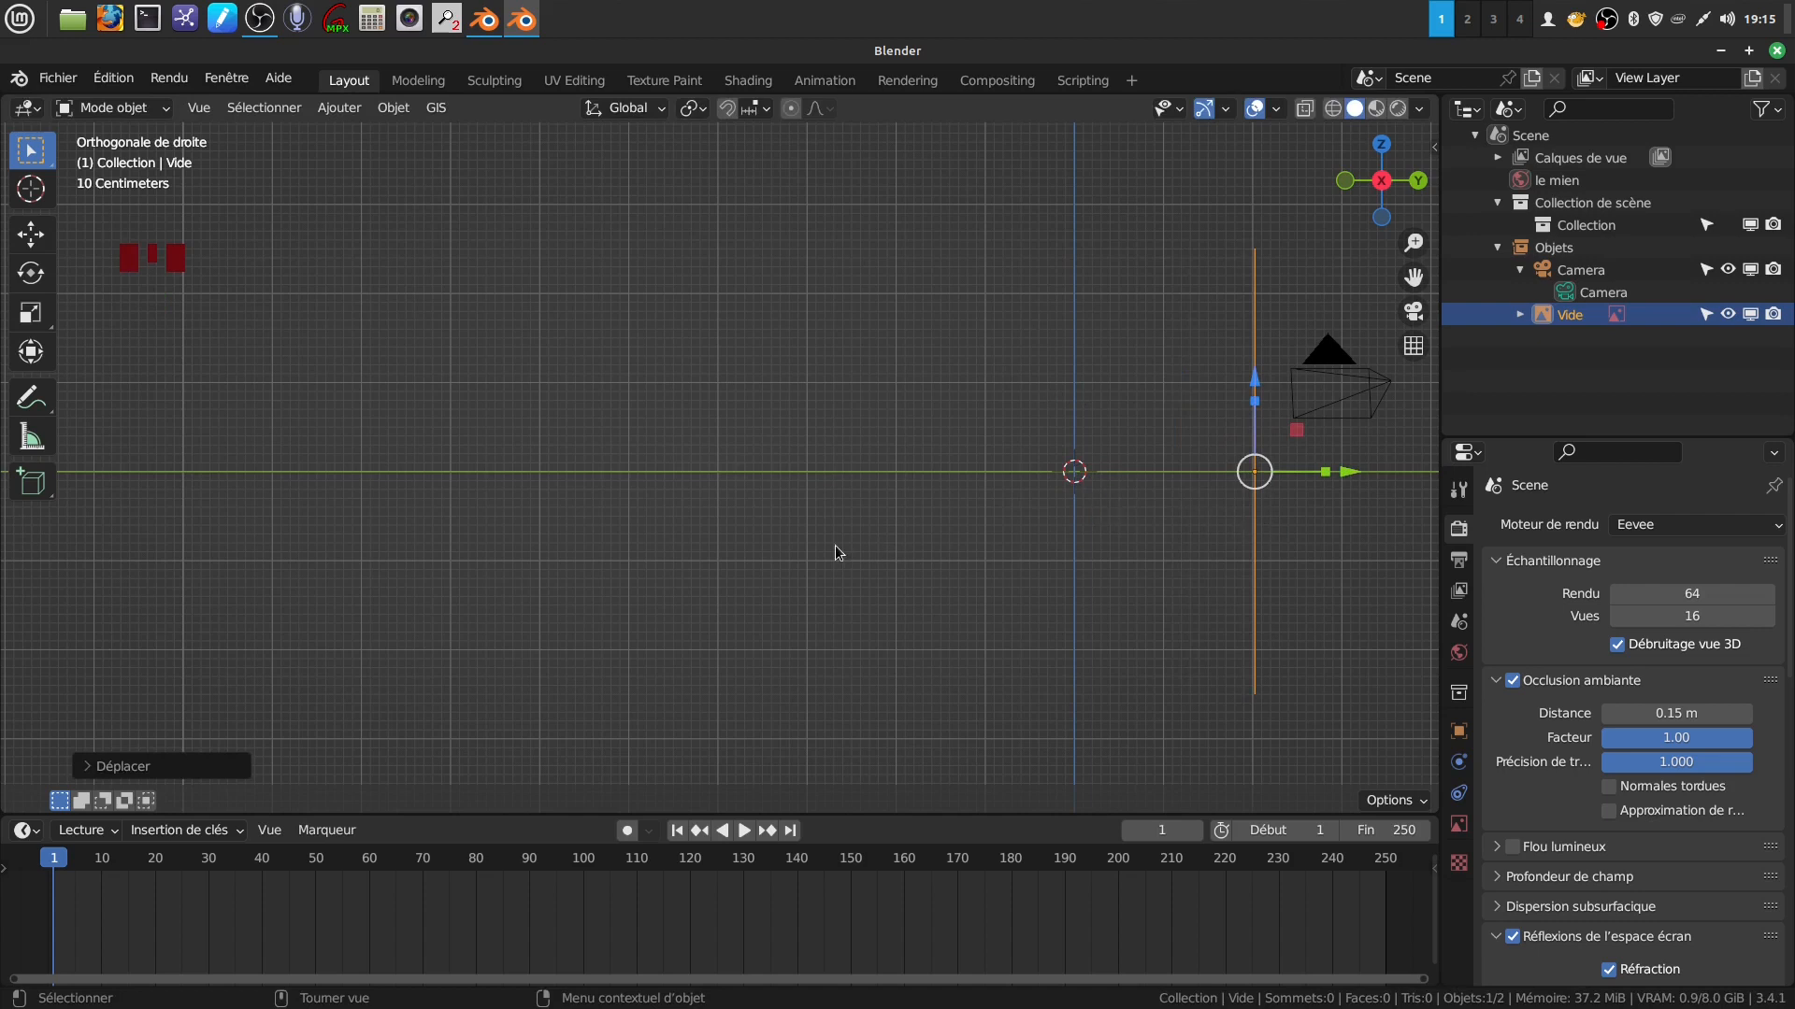
In the front view, shift the reference image slightly towards negative X to centre the chair on the Z axis, and deselect it.
key(KP_3)
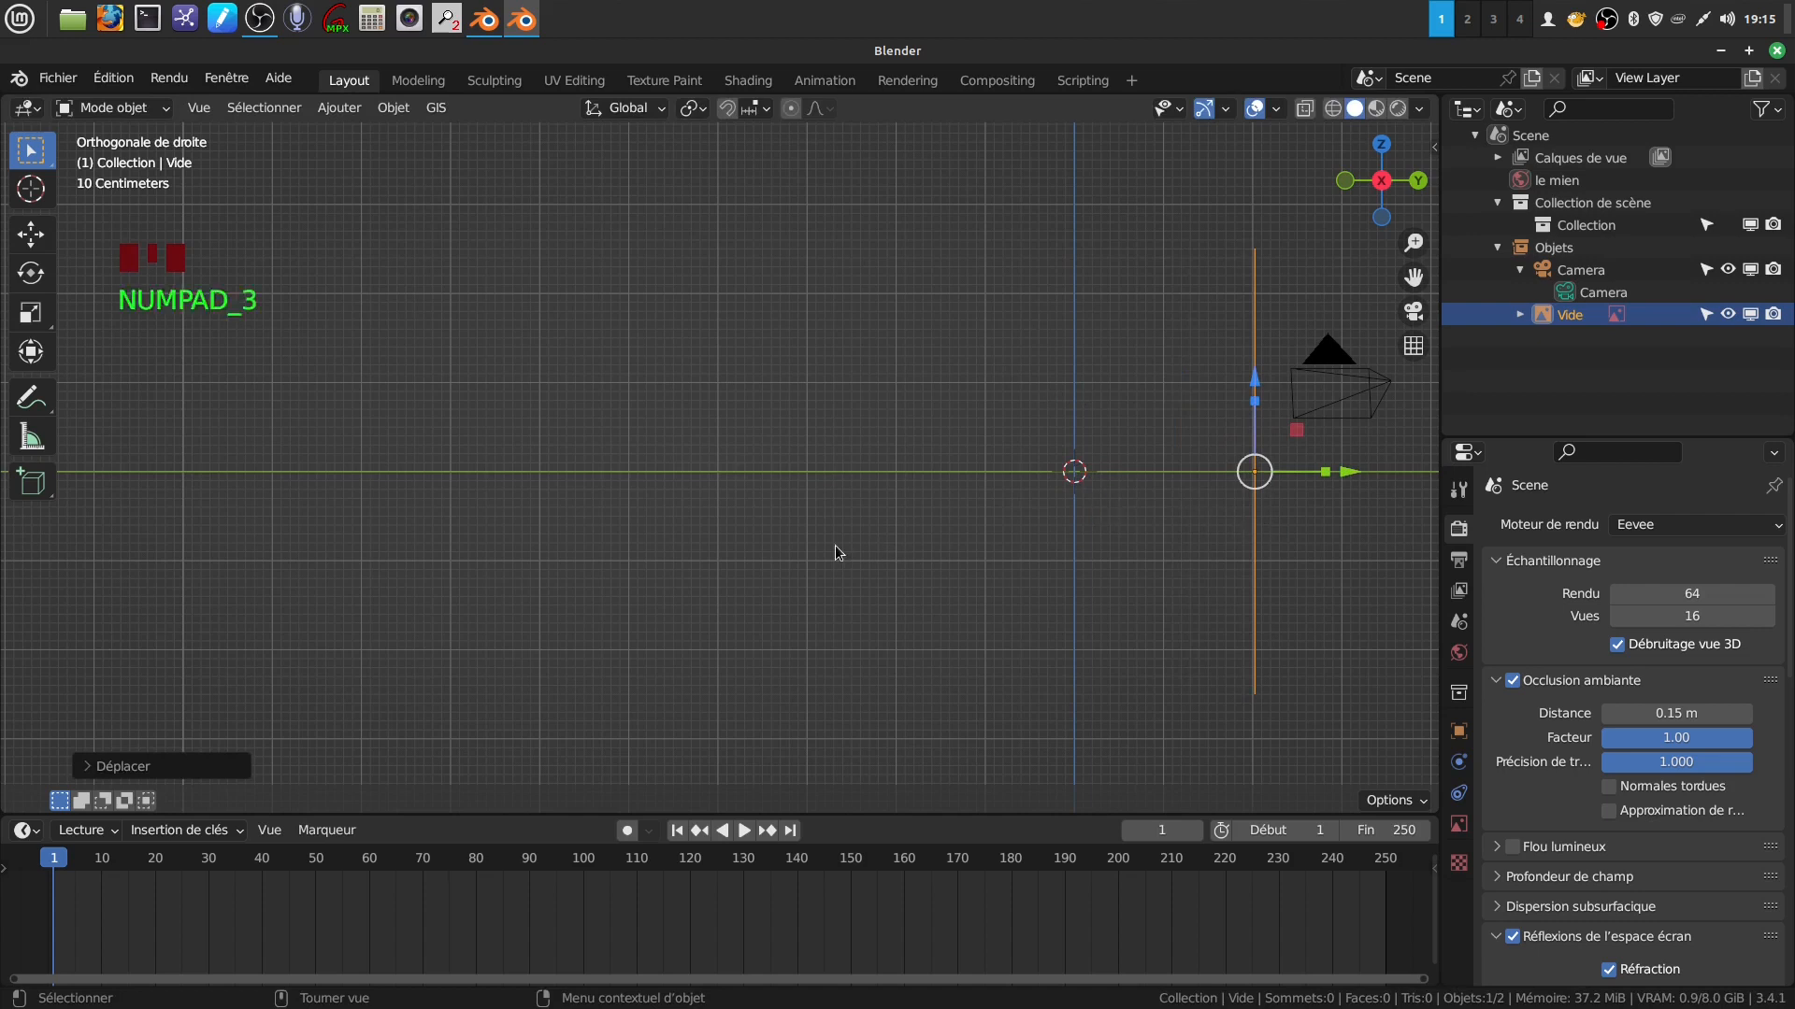
key(KP_1)
shift+middle_drag(669, 436, 1026, 430)
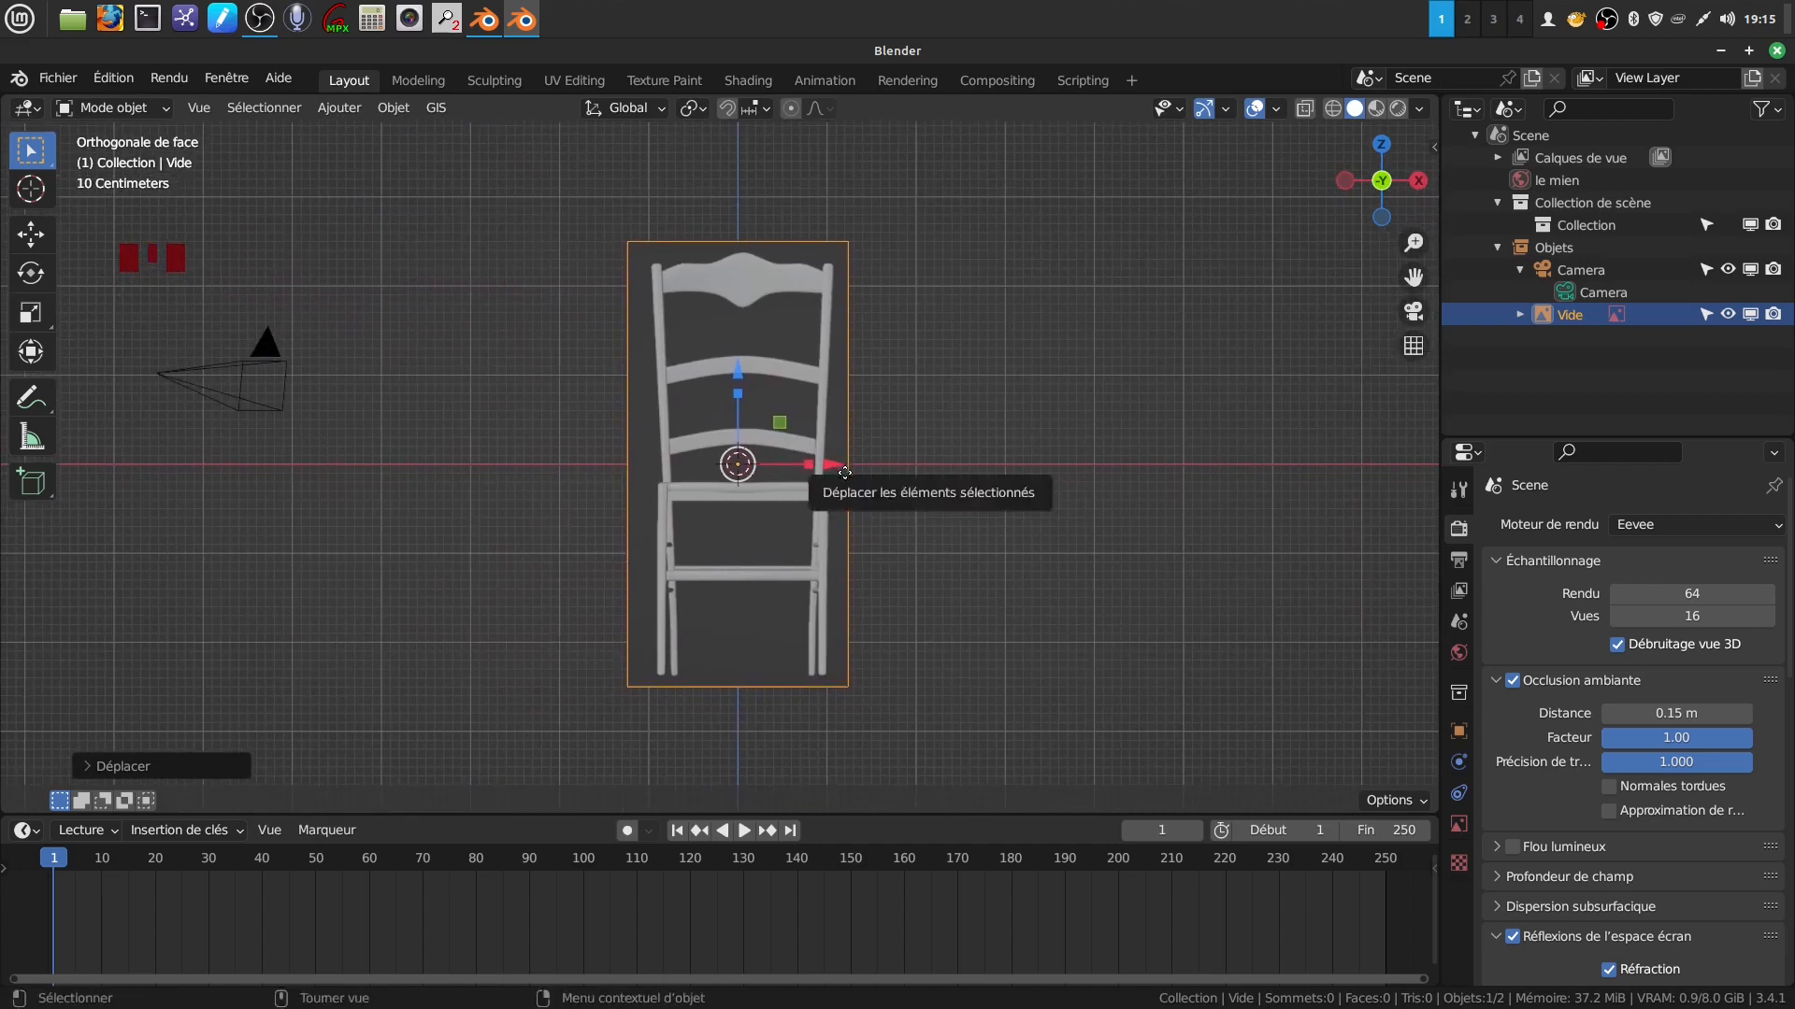
drag(839, 476, 829, 468)
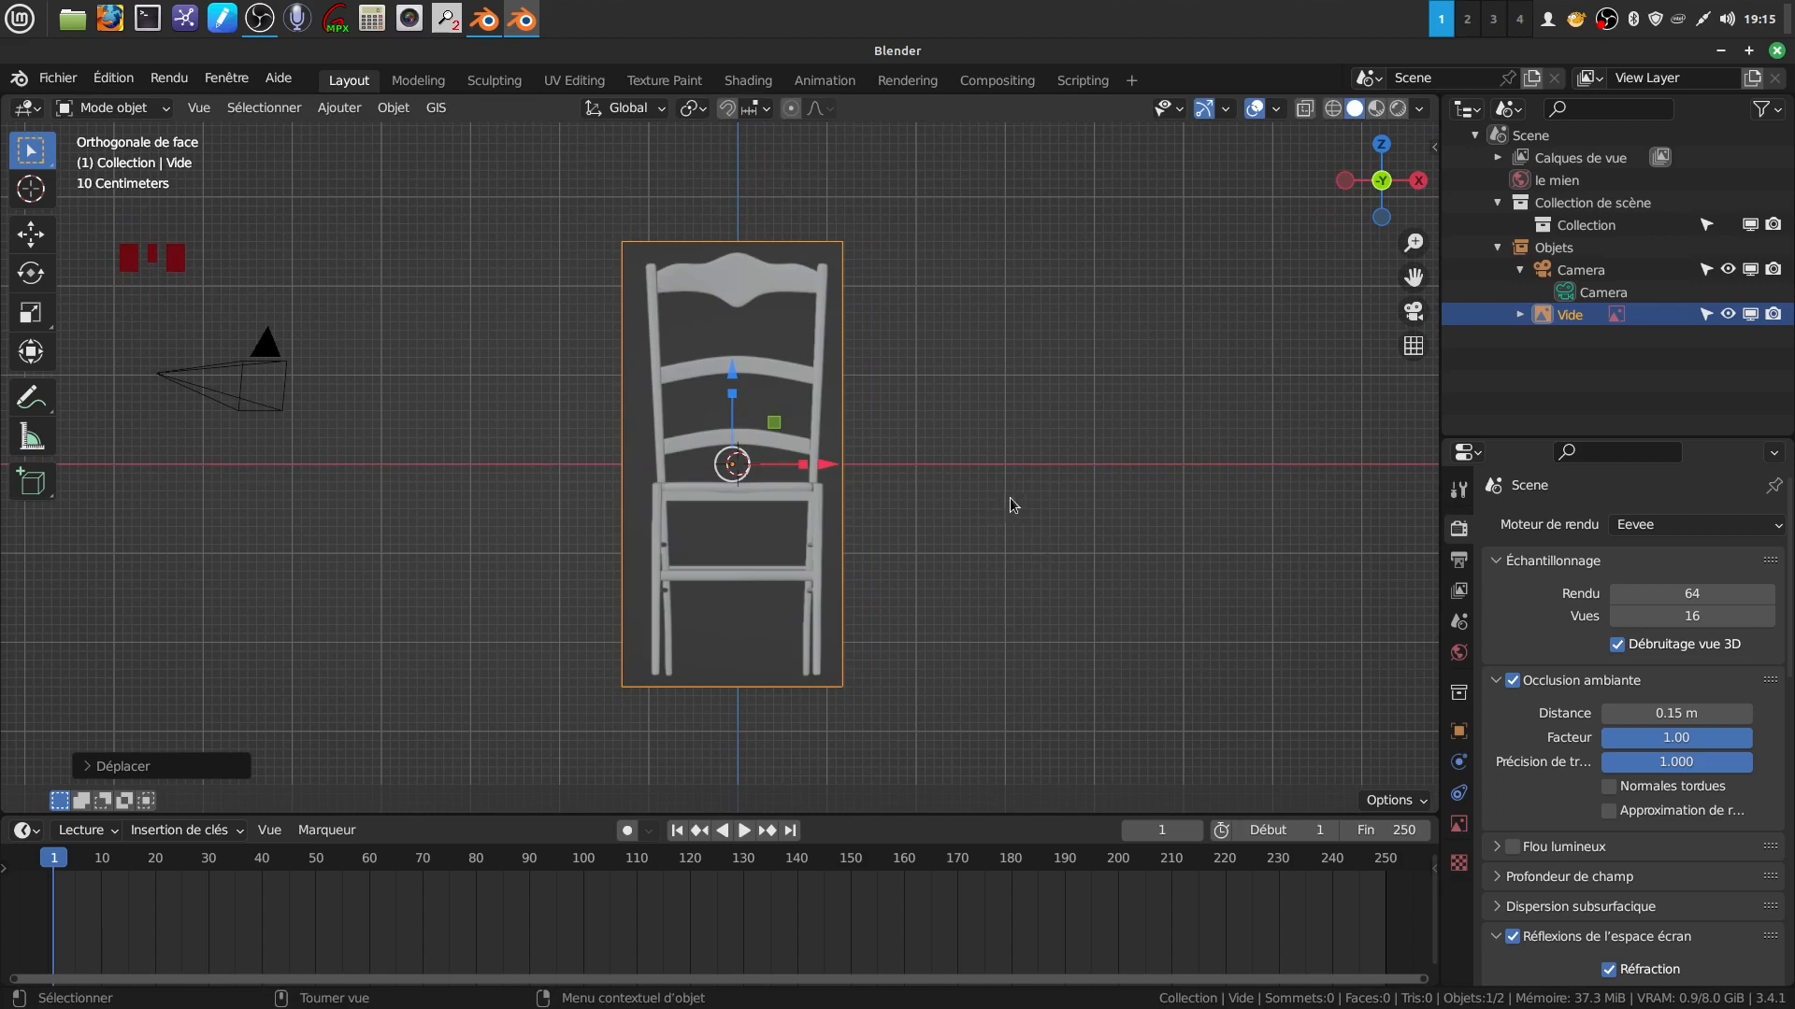
scroll(1002, 495, down, 1)
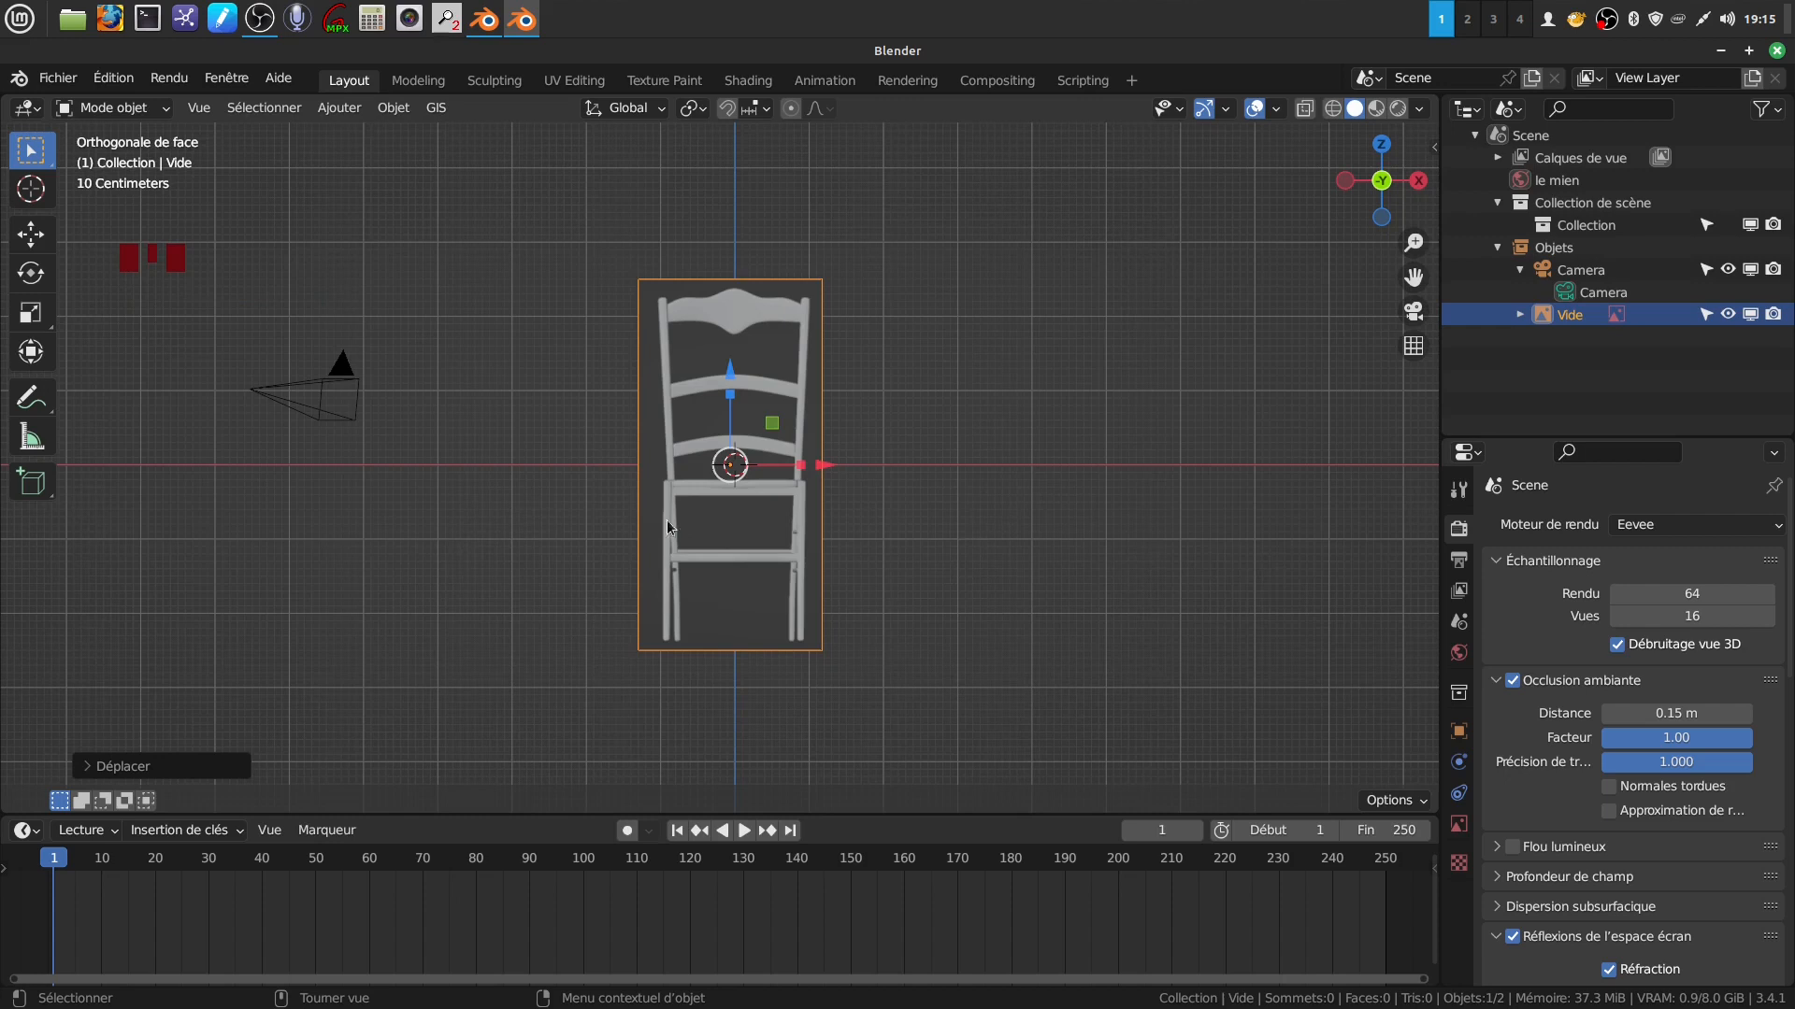
click(1085, 584)
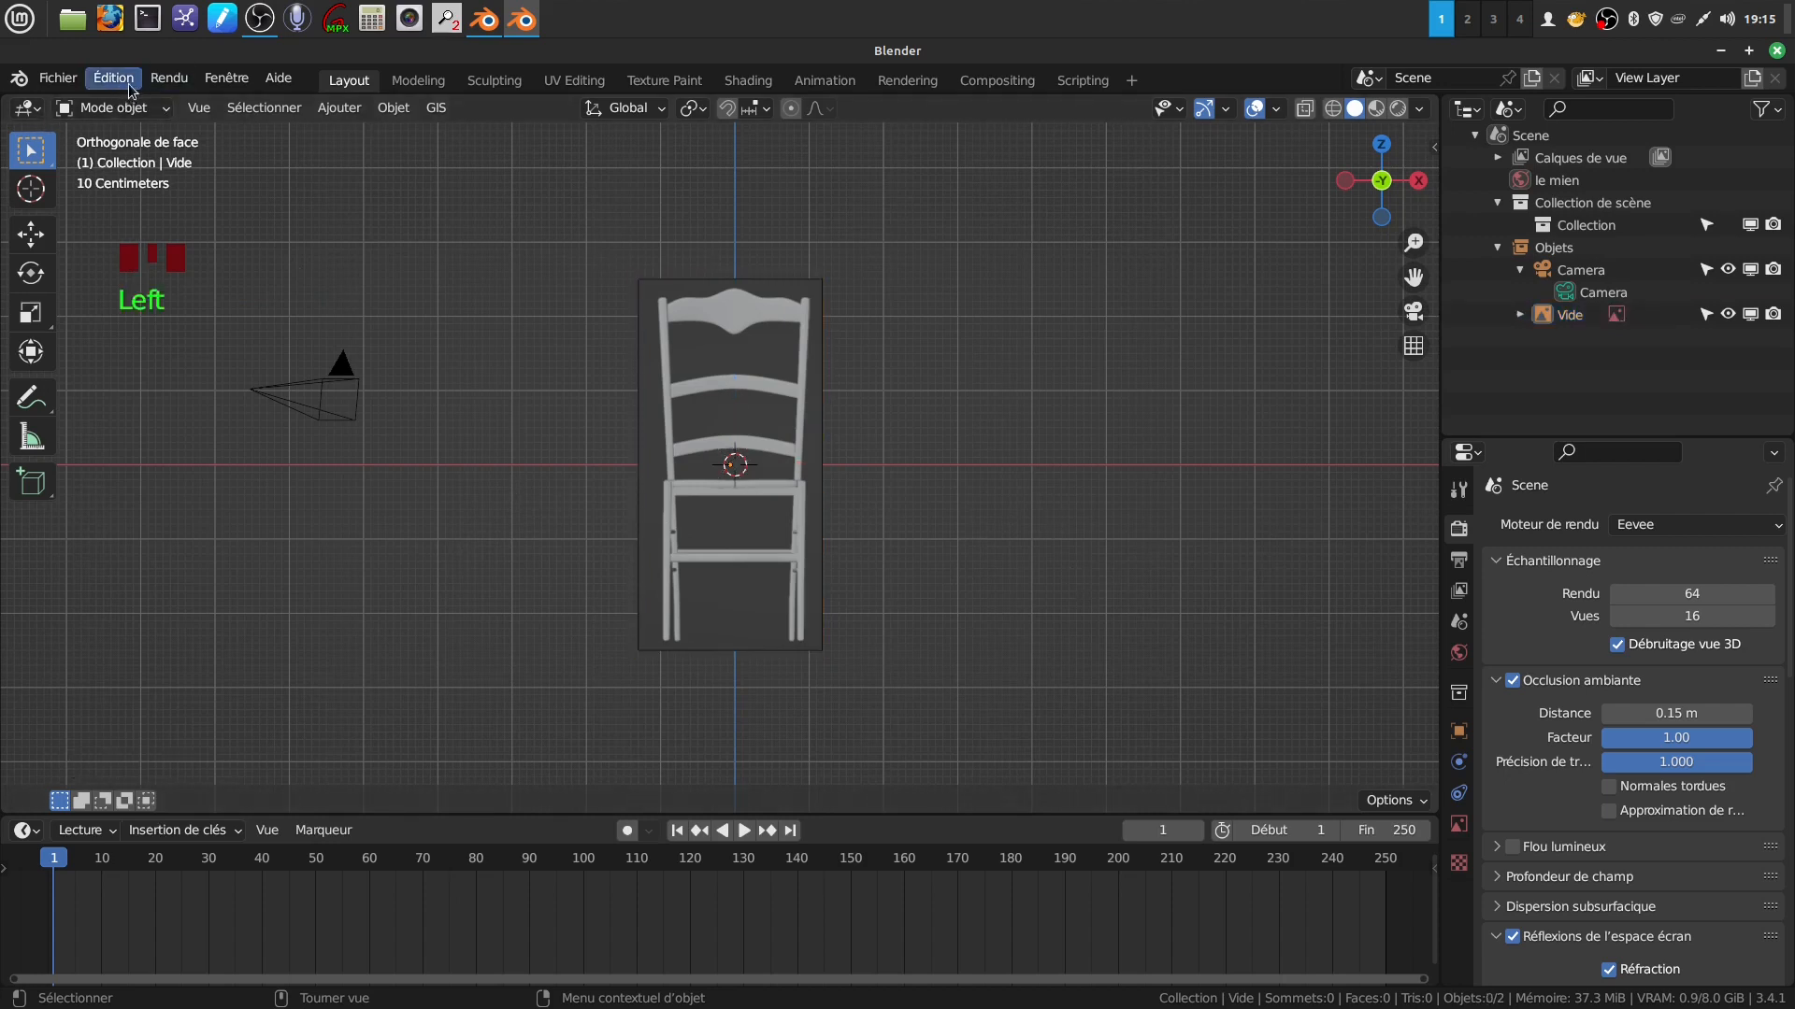
Add profil.png from the chaise folder as a second reference image aligned to the front view.
click(338, 108)
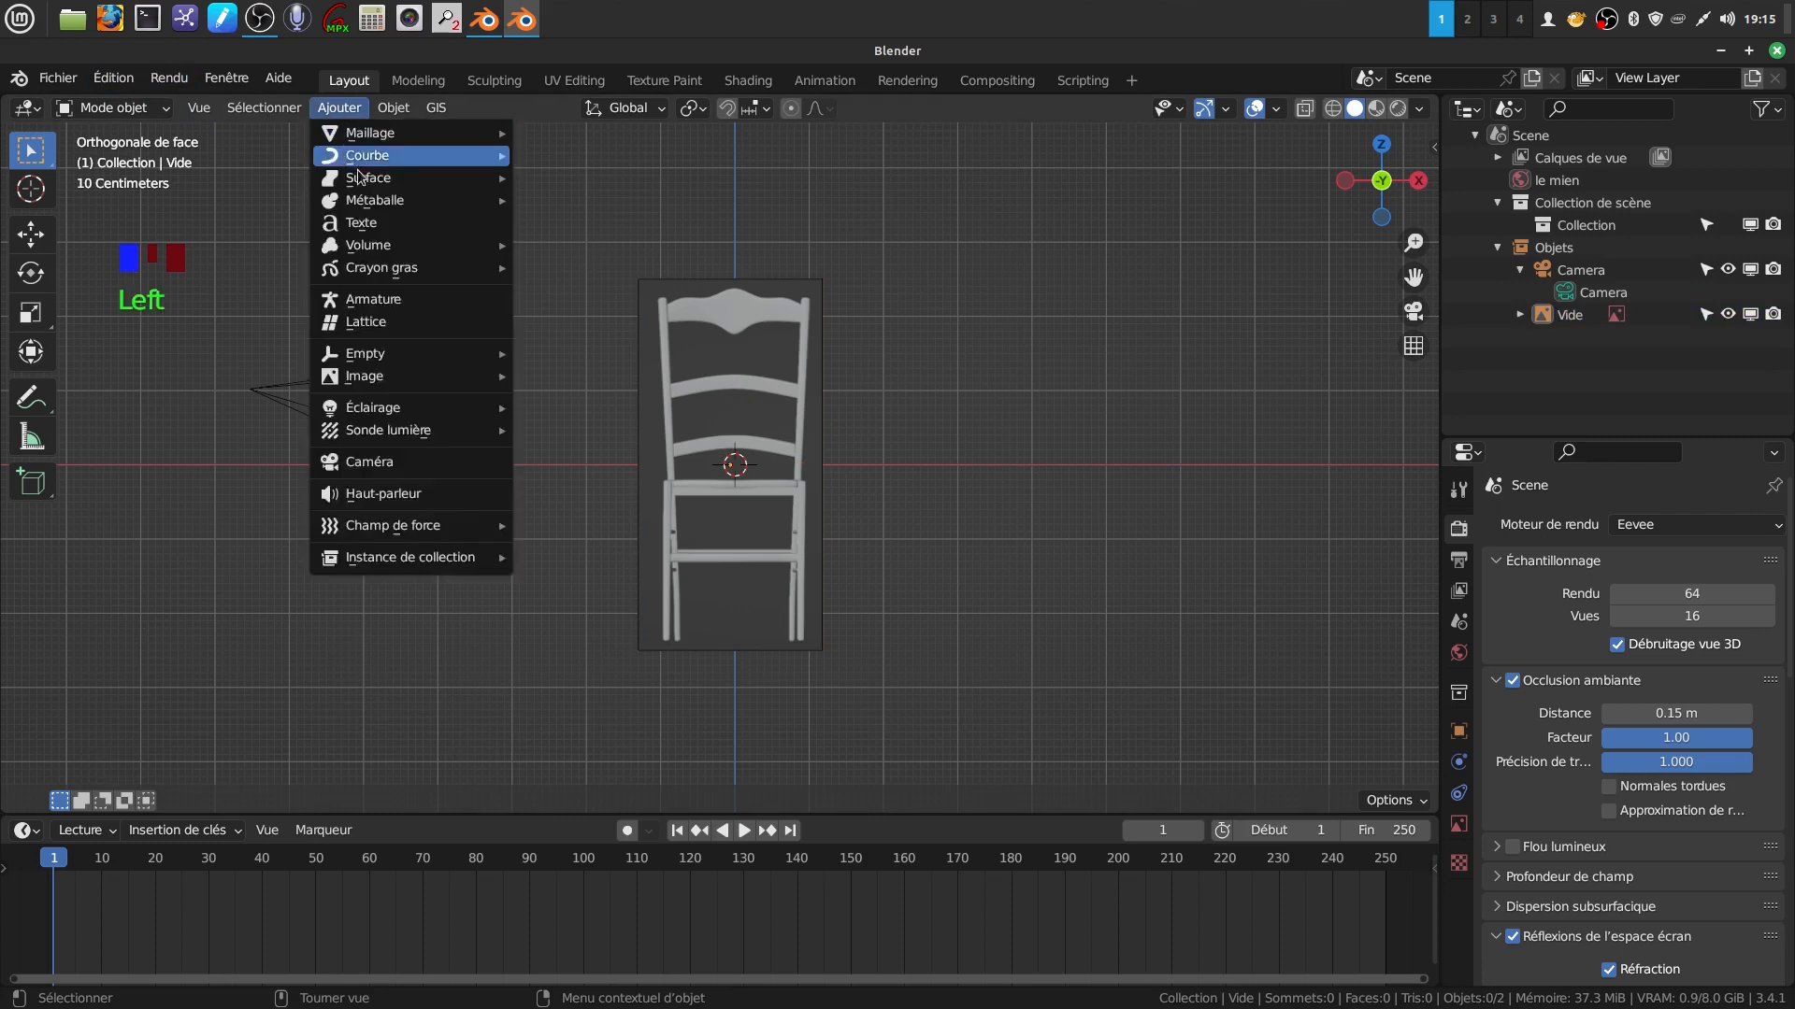
mouse_move(393, 355)
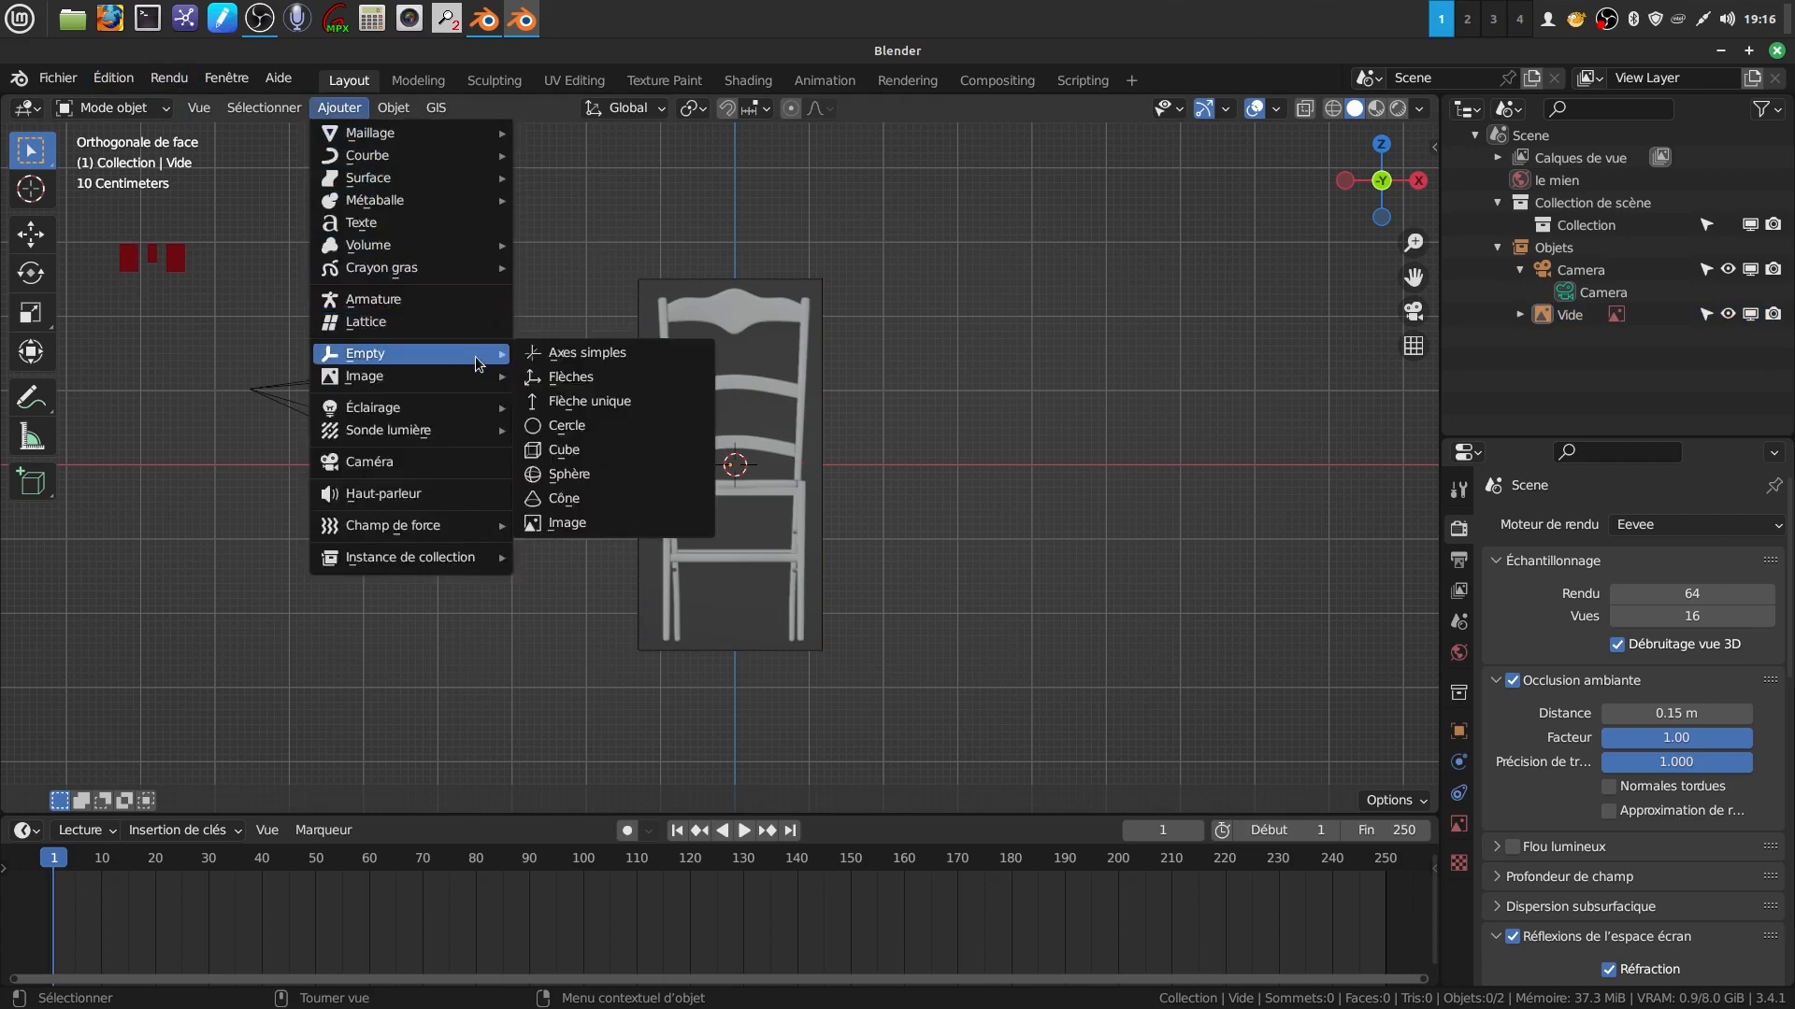
mouse_move(468, 386)
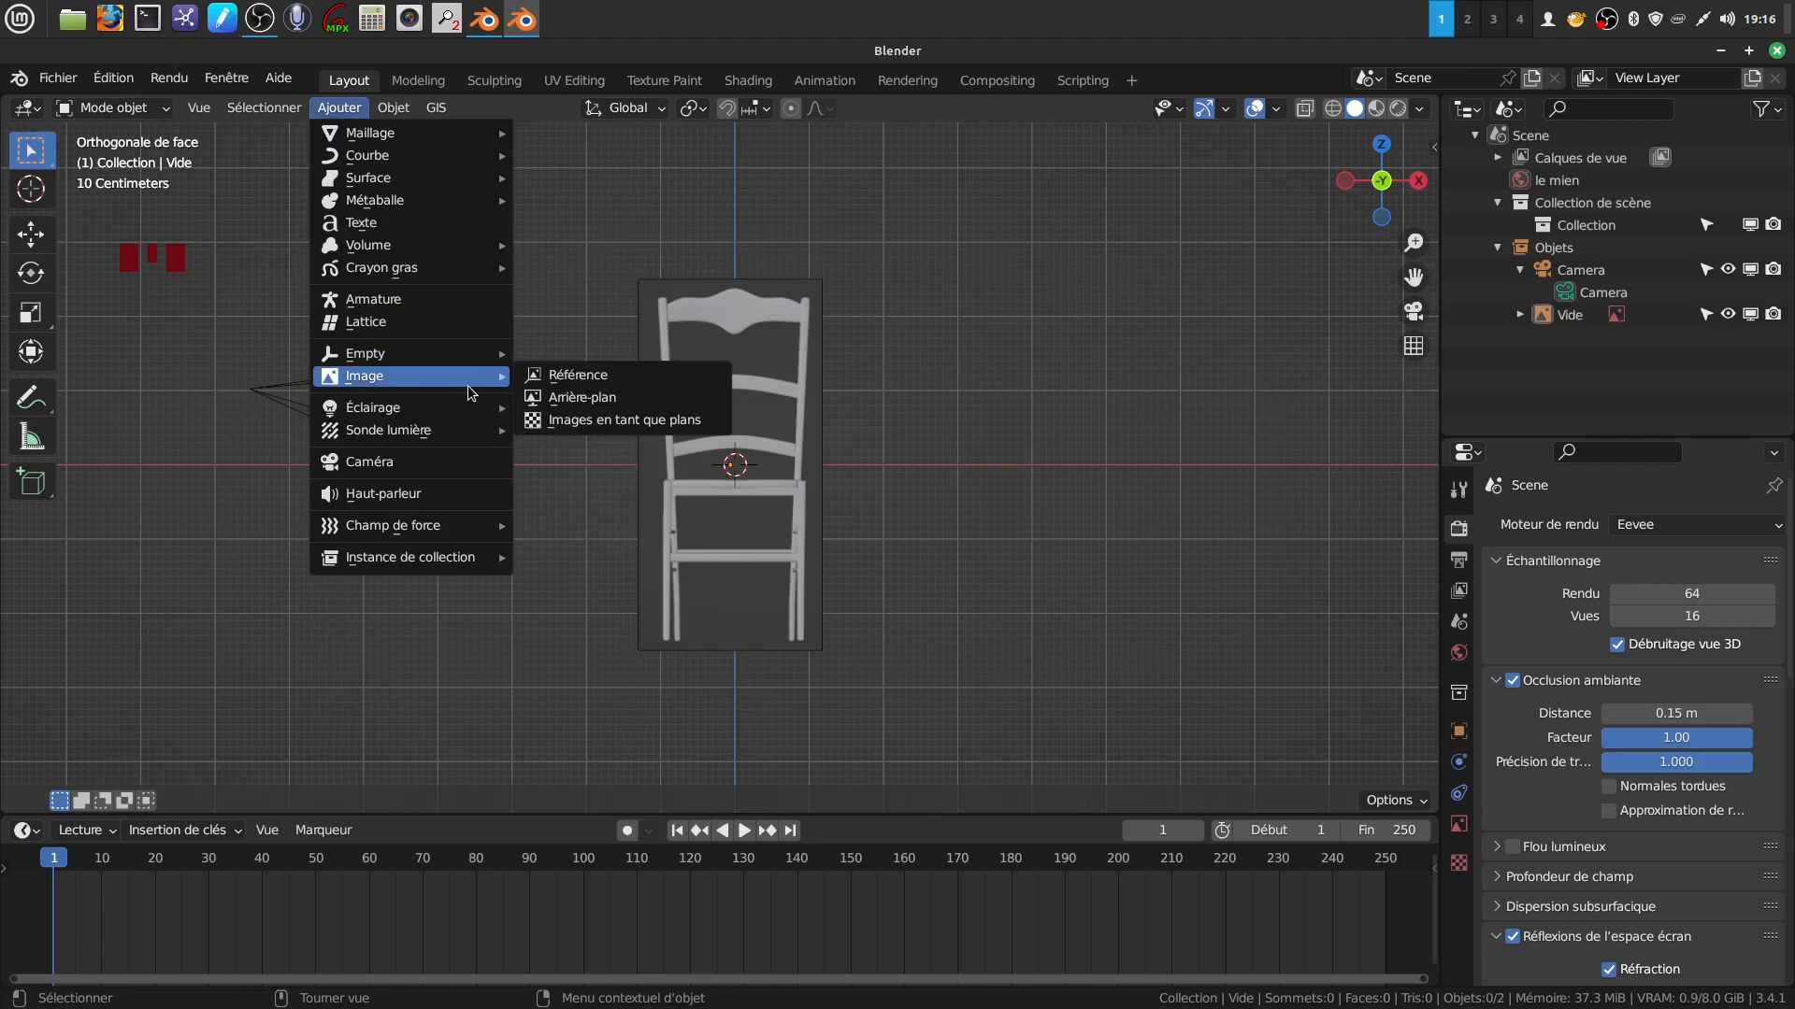
click(588, 383)
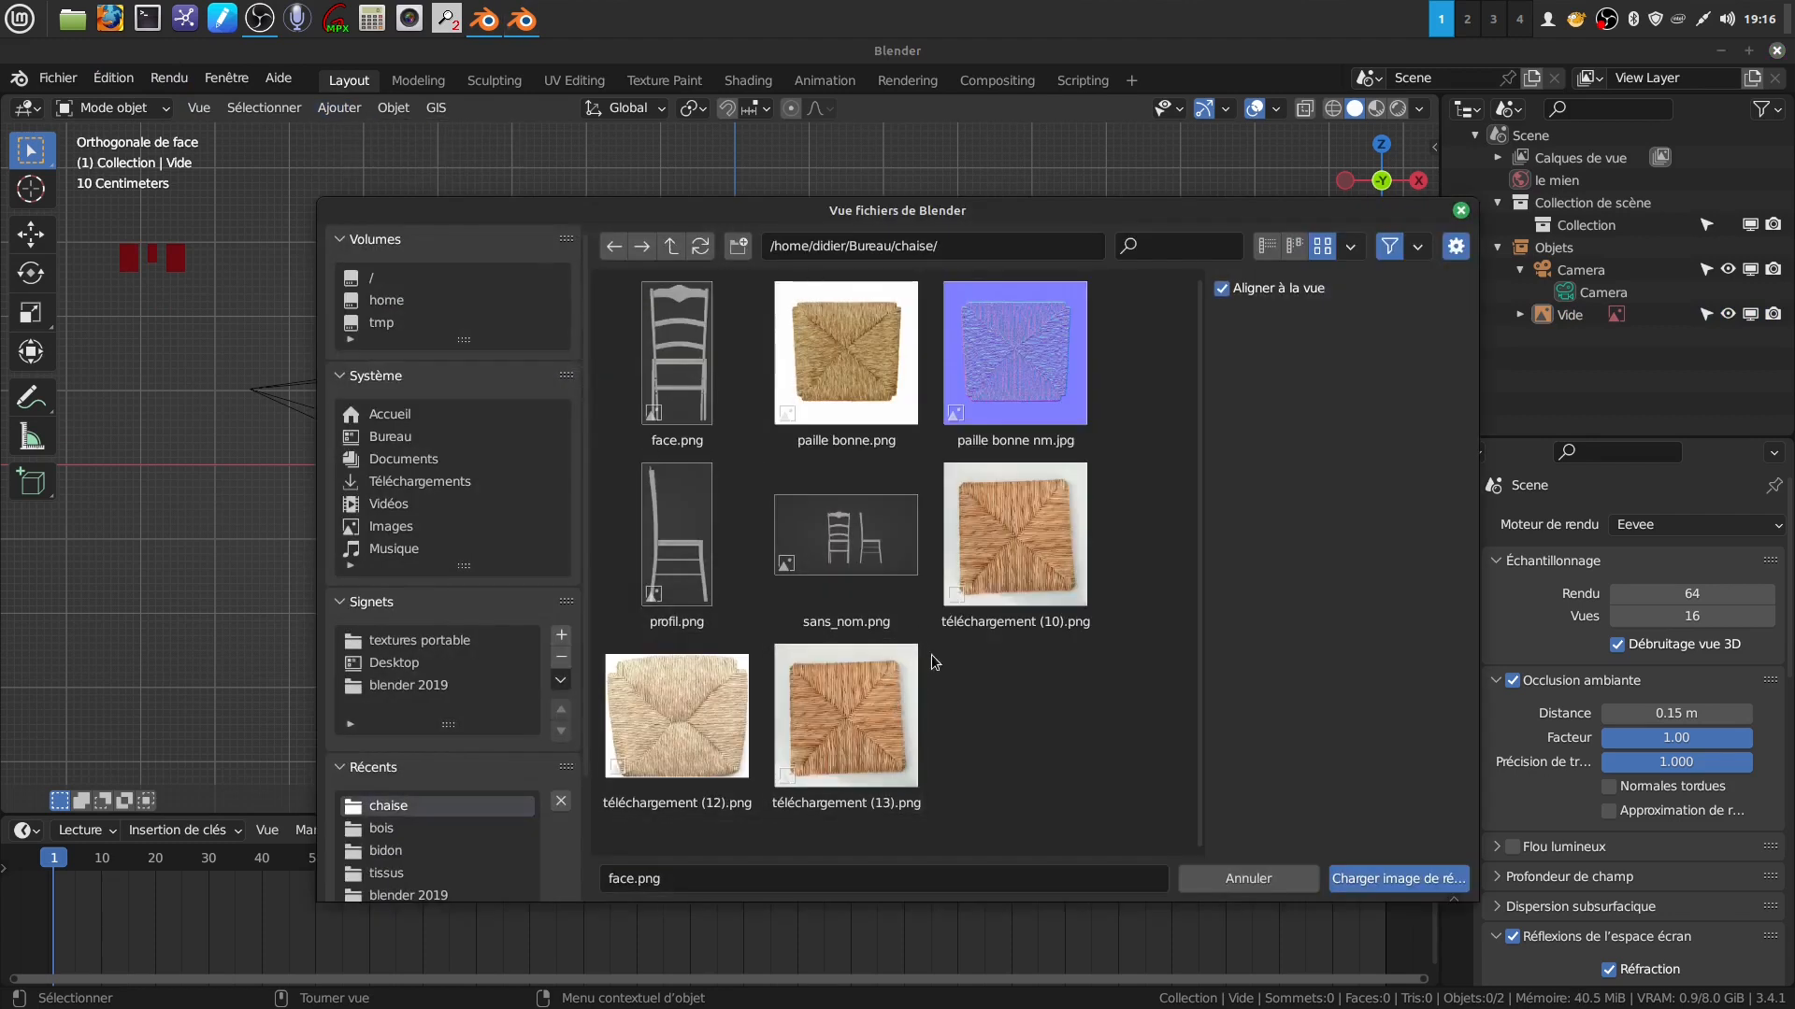
click(678, 548)
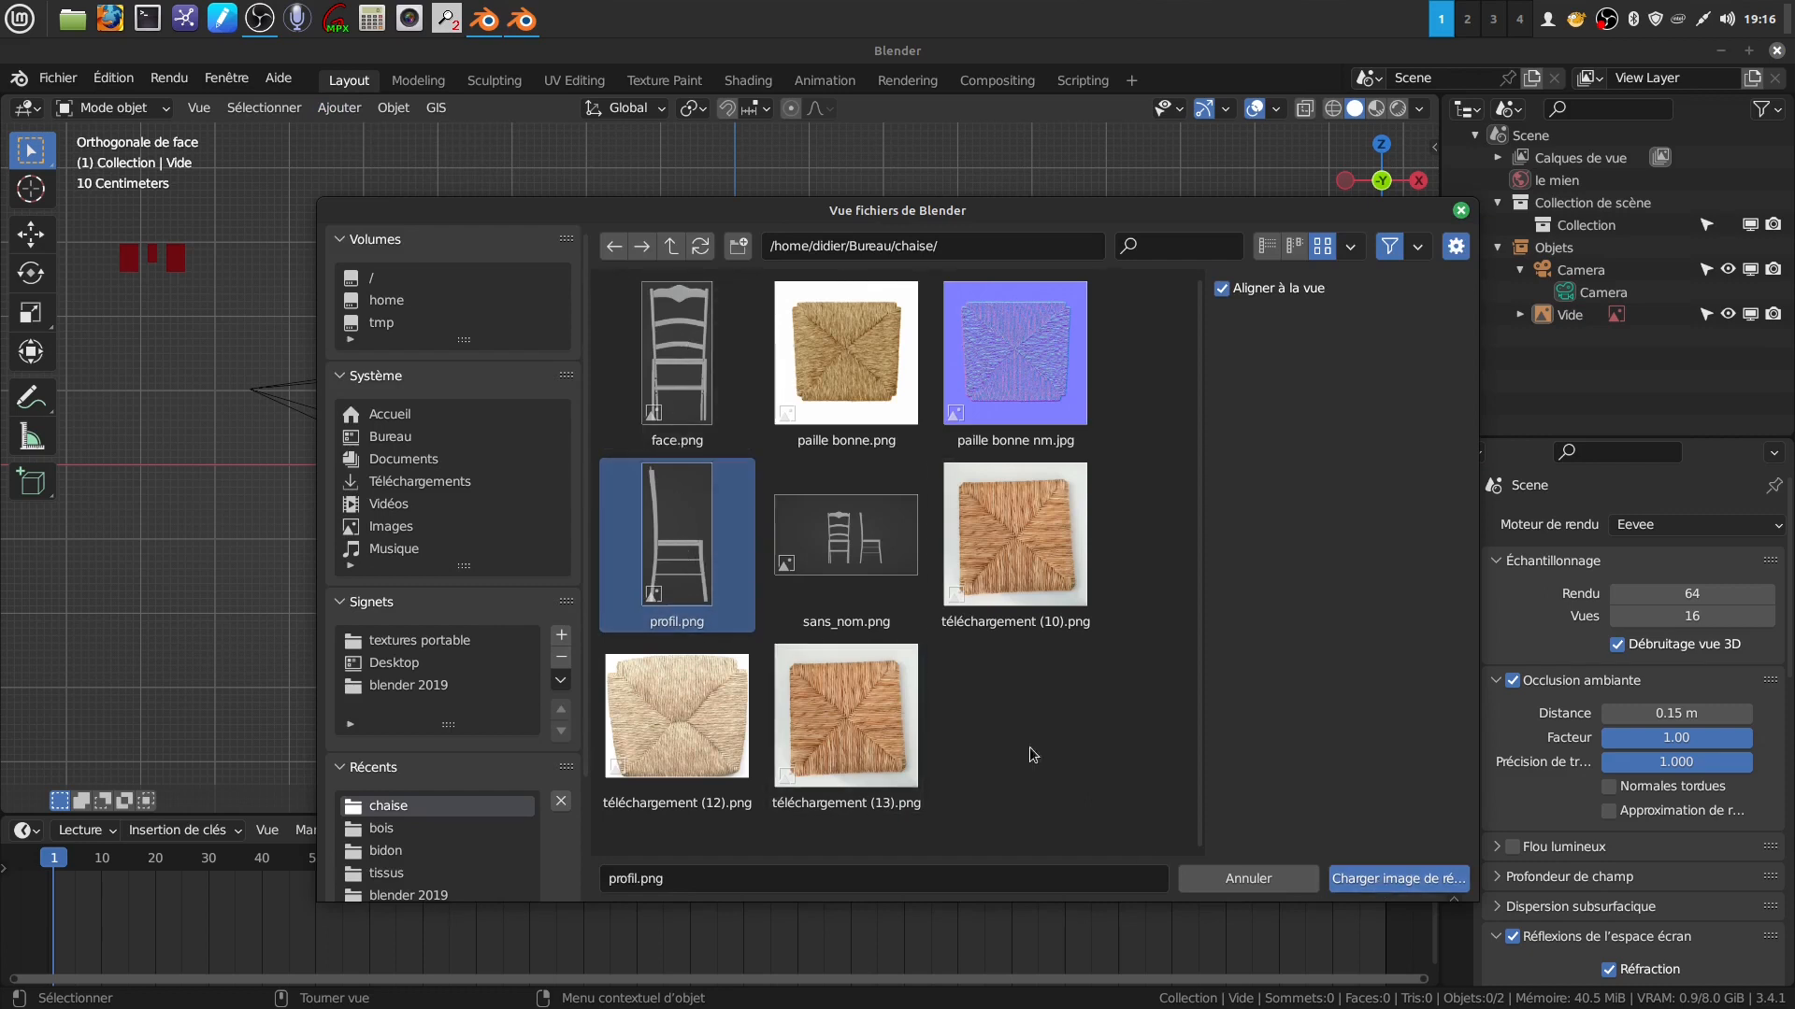
click(1387, 880)
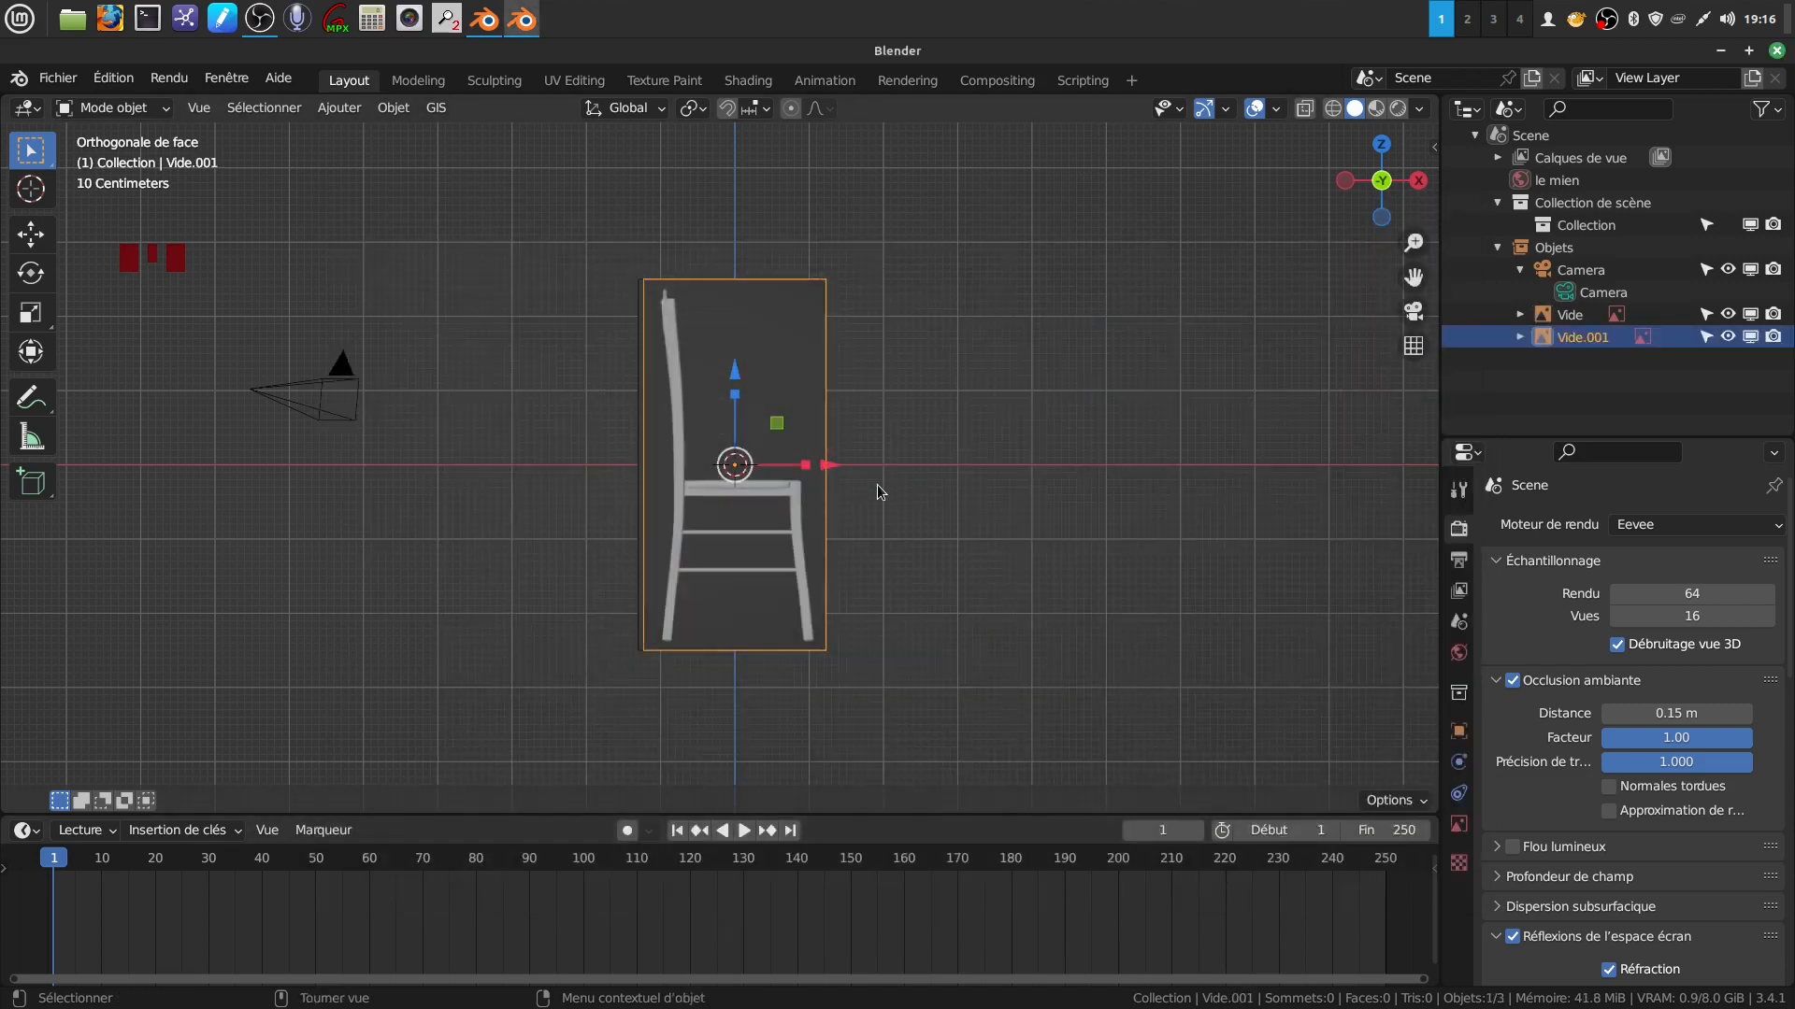
Move the profile reference image along positive X beside the front image and rotate it 90° about the Z axis.
drag(832, 467, 1050, 469)
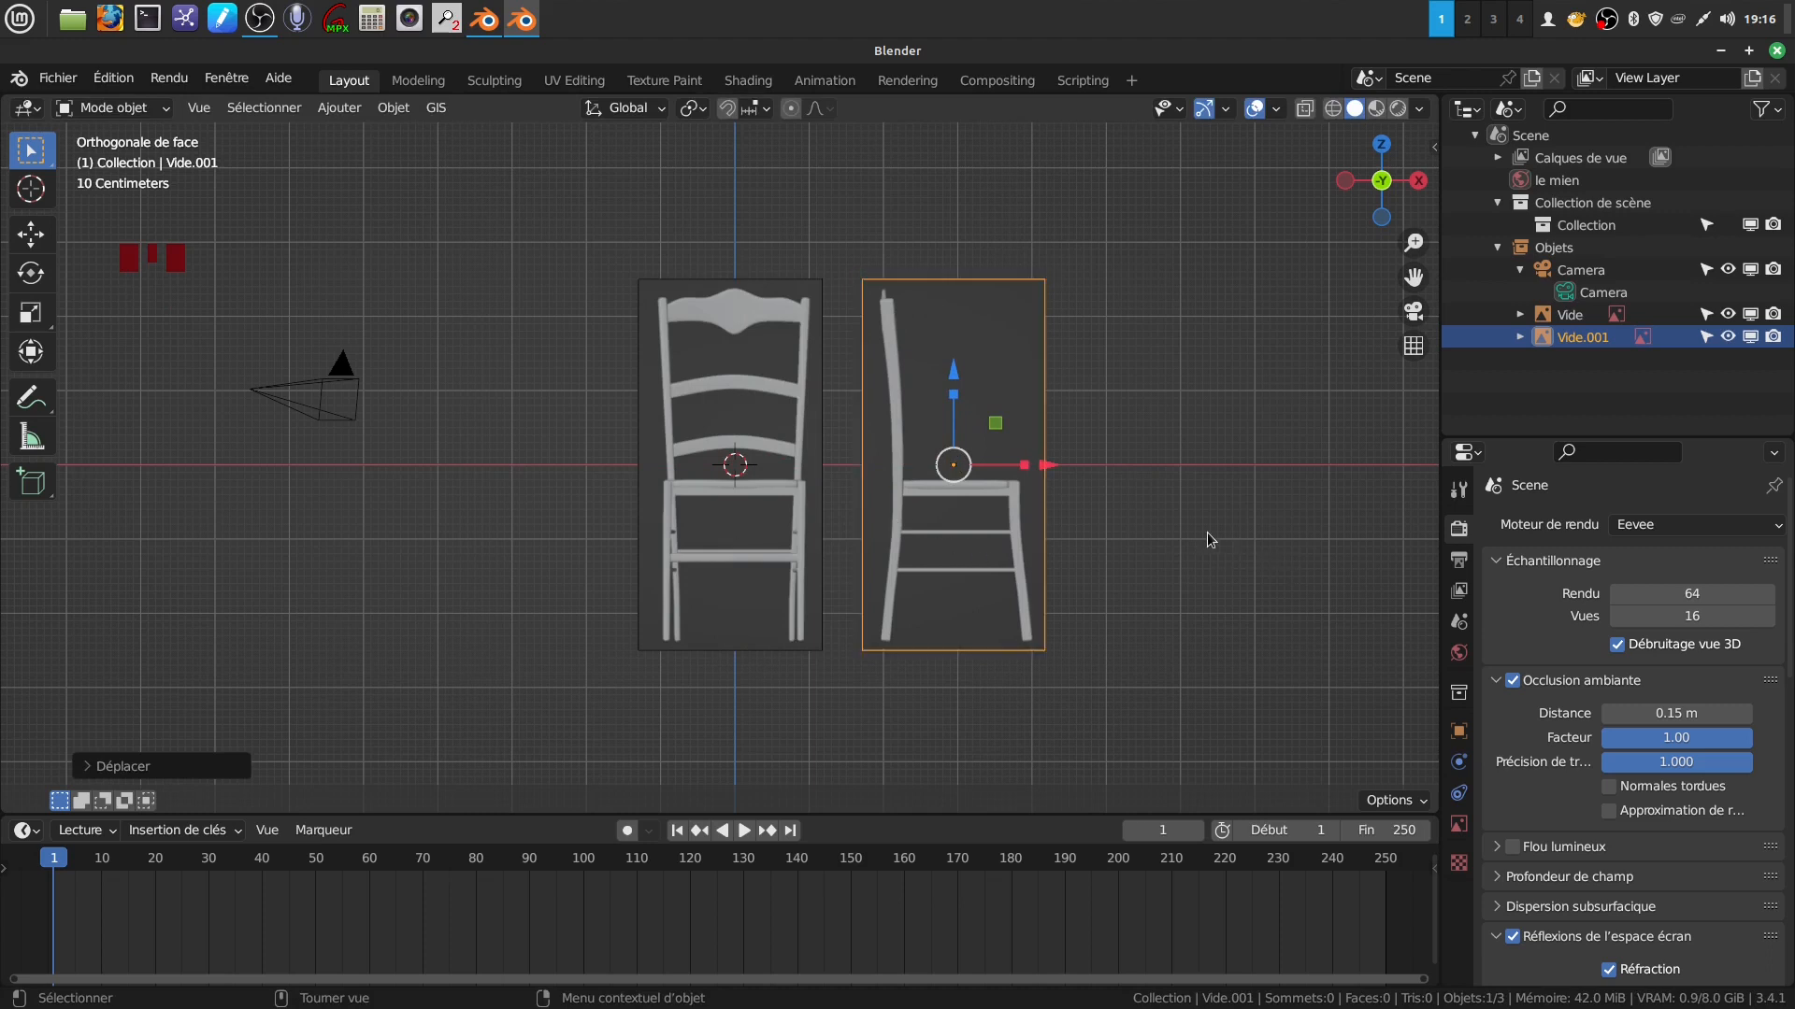
text(rz90)
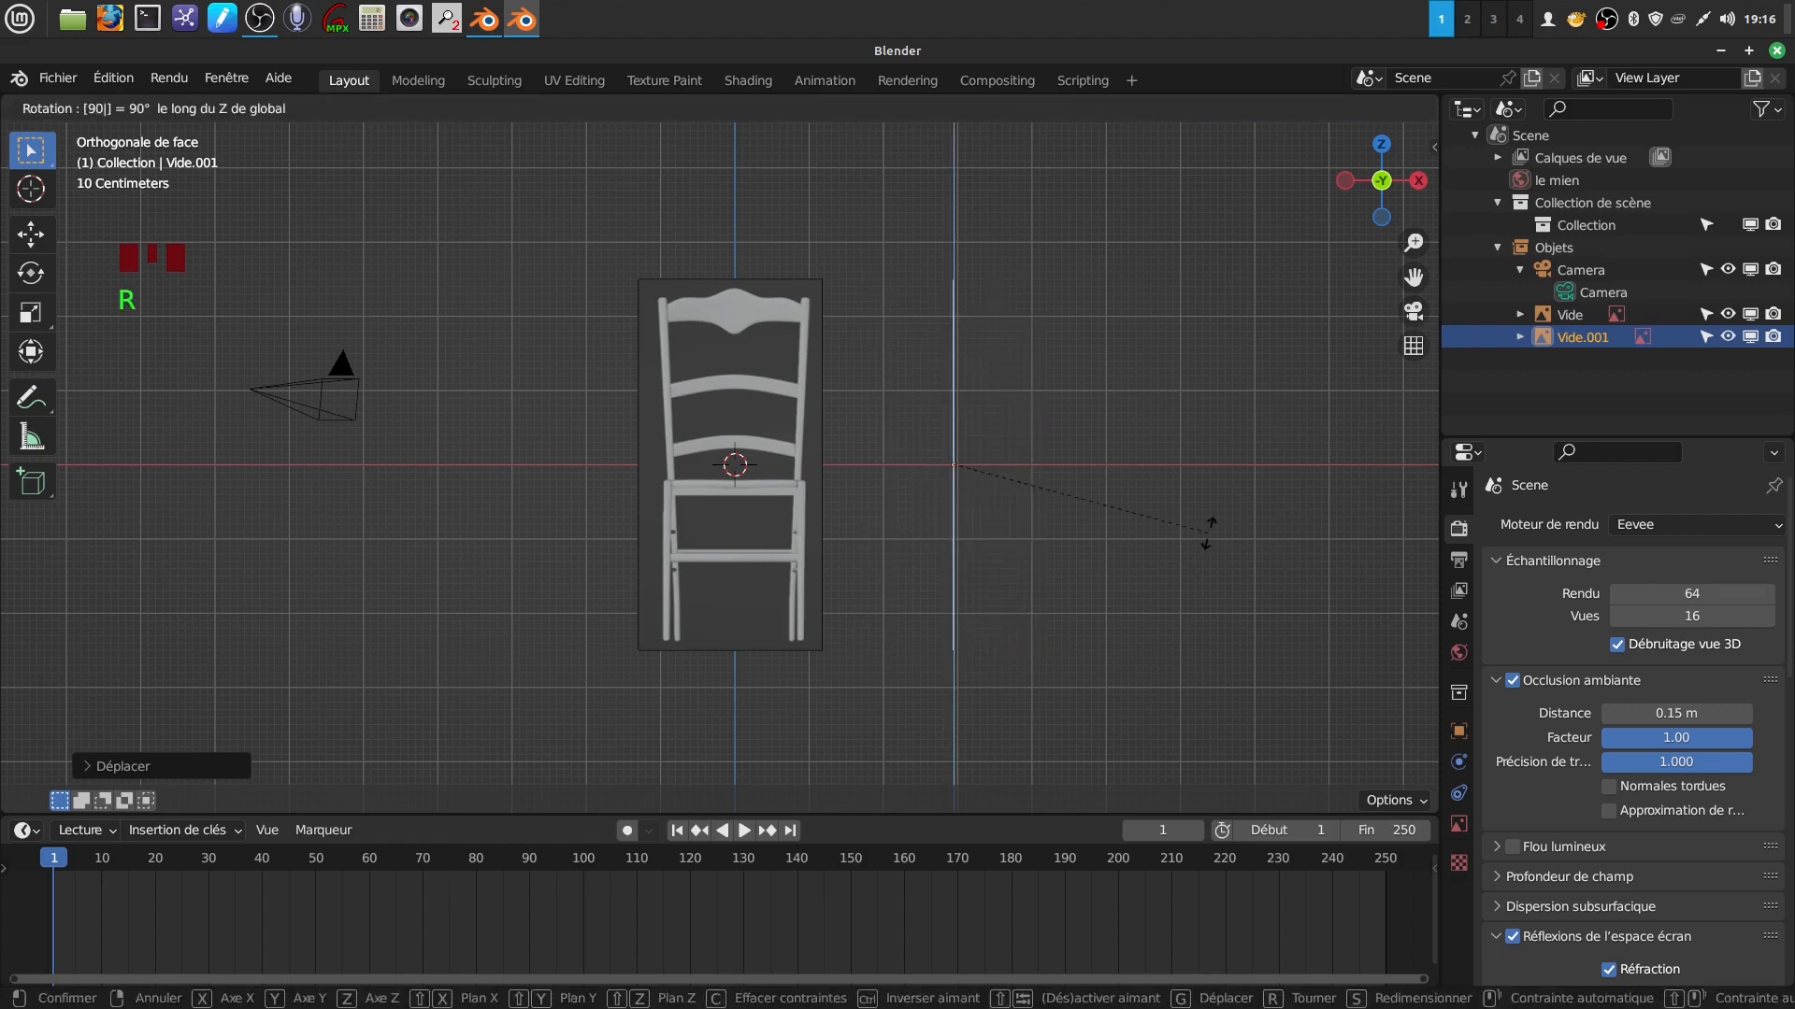
key(Return)
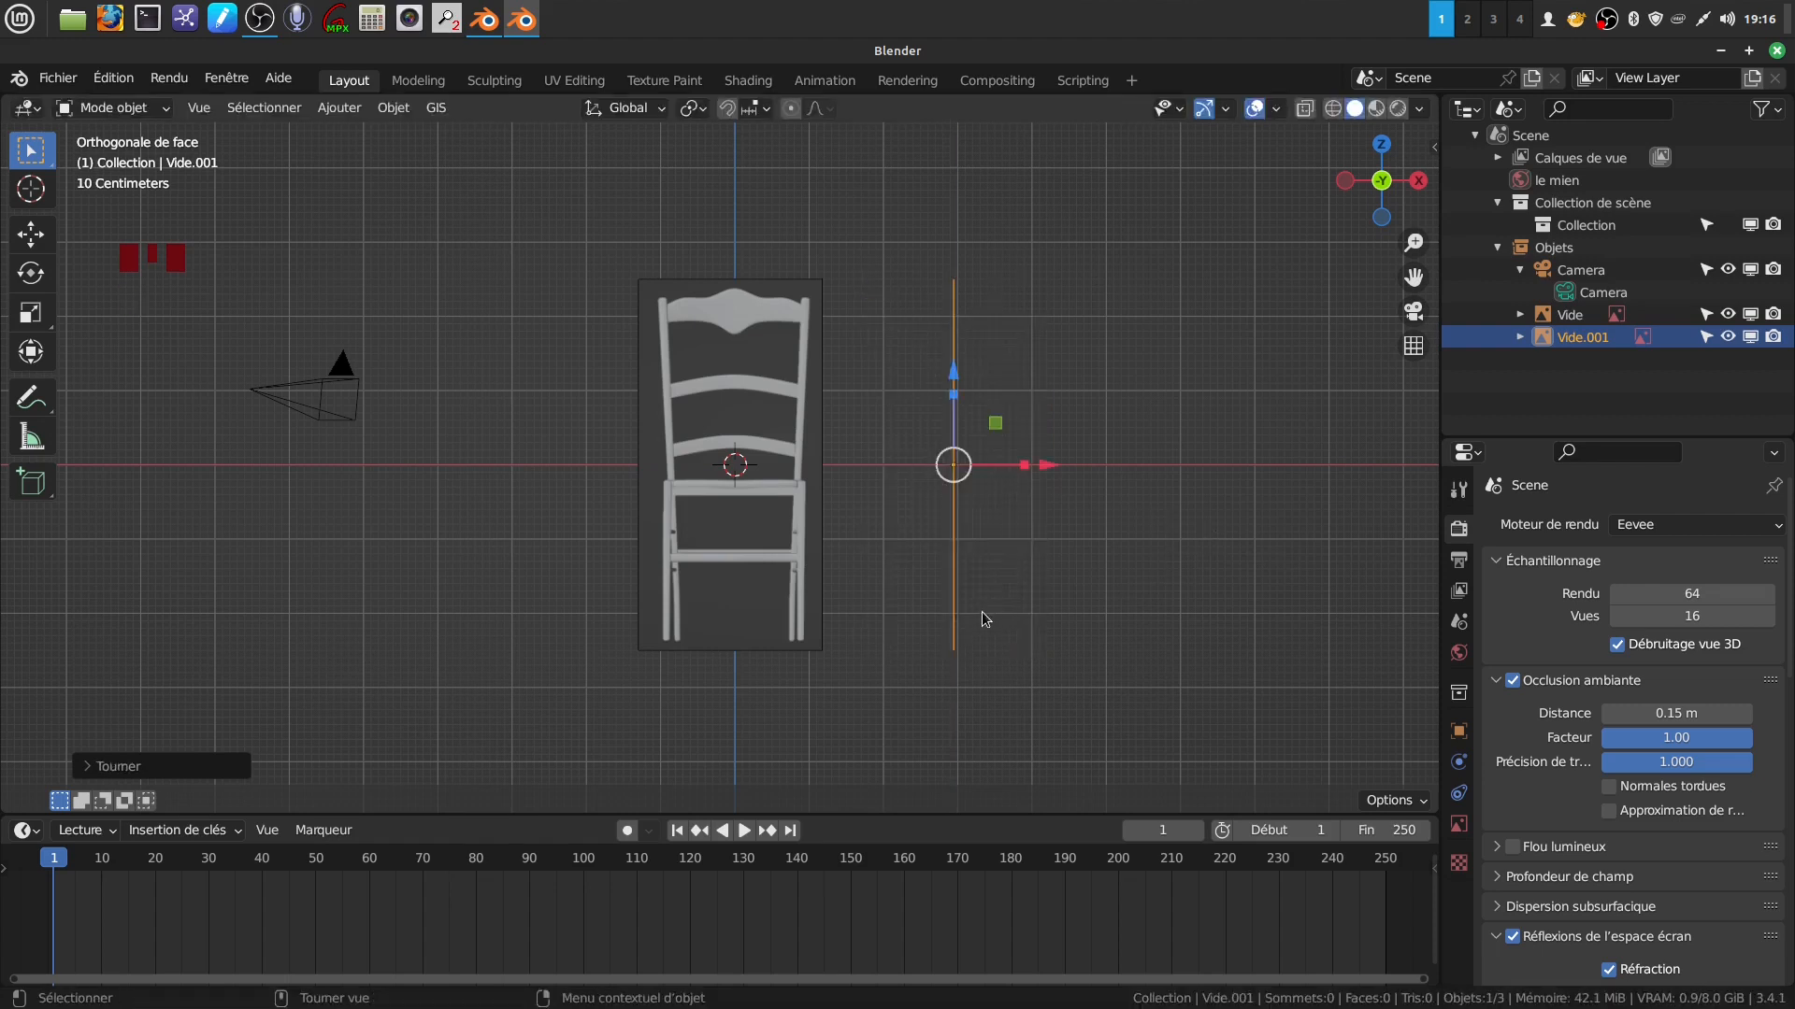
key(ctrl+KP_3)
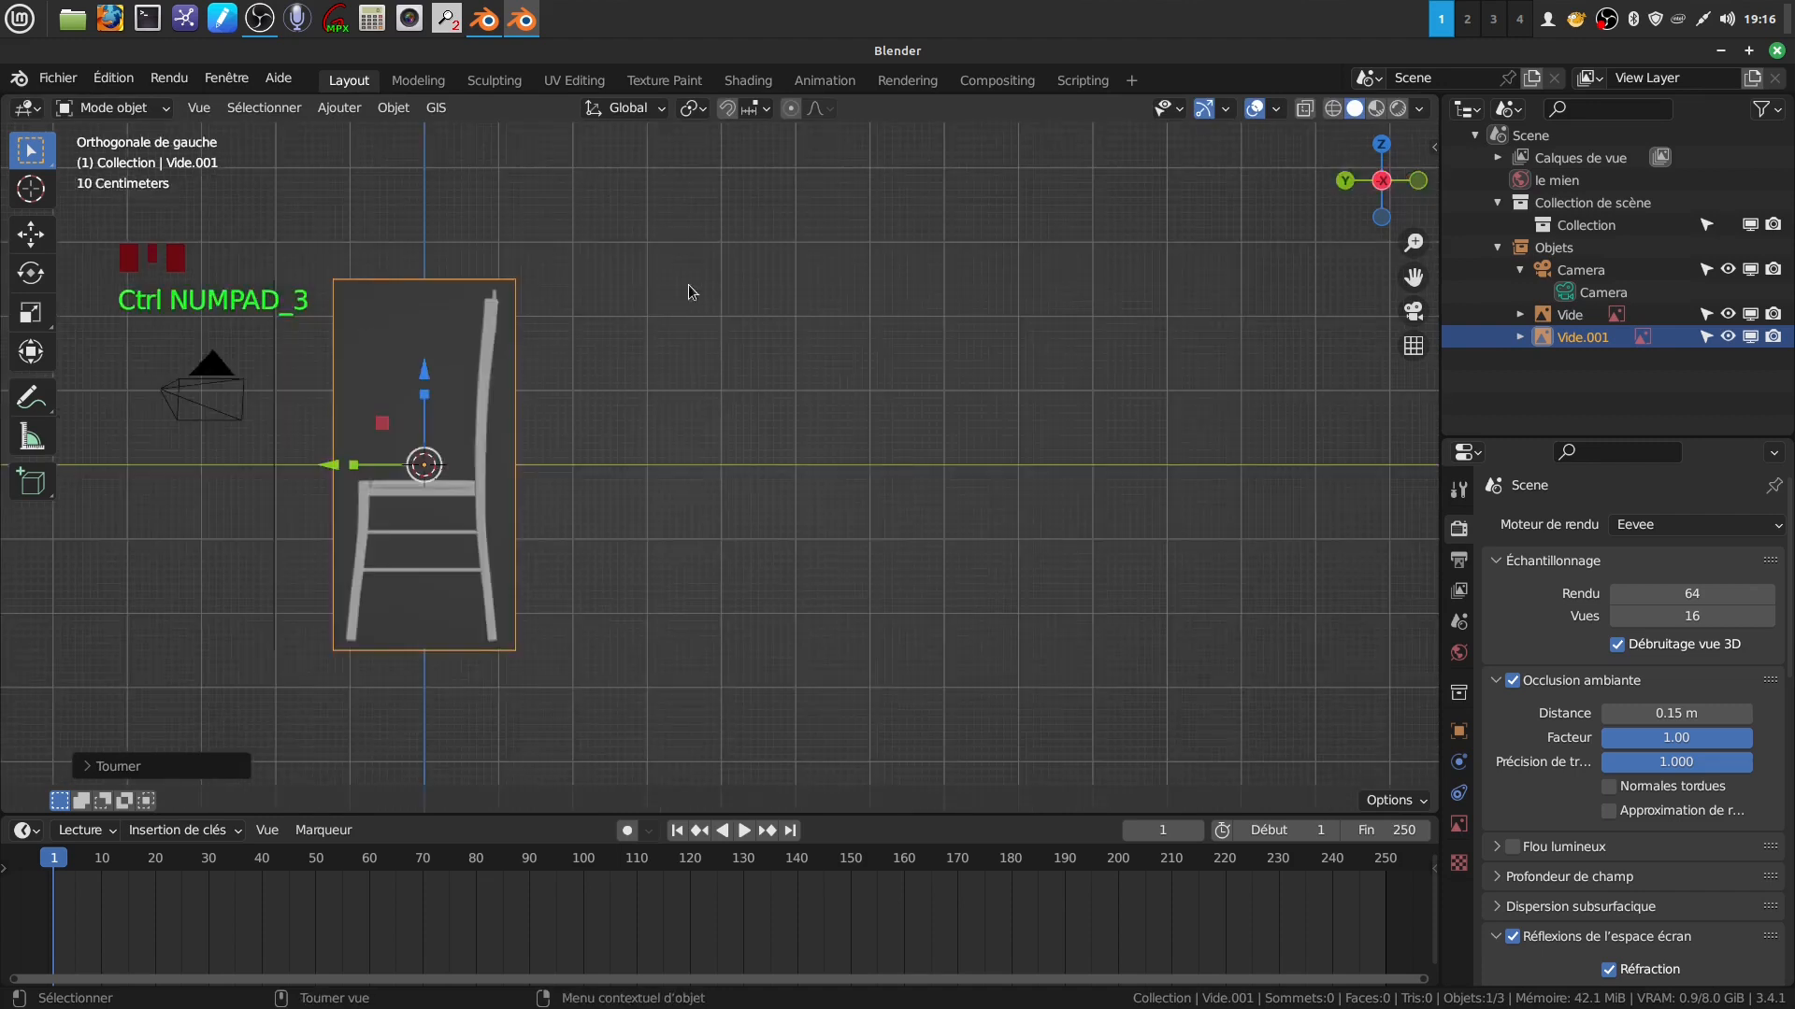
Rotate the profile reference image 180° about the Z axis so the chair faces the opposite way.
shift+middle_drag(619, 537, 952, 537)
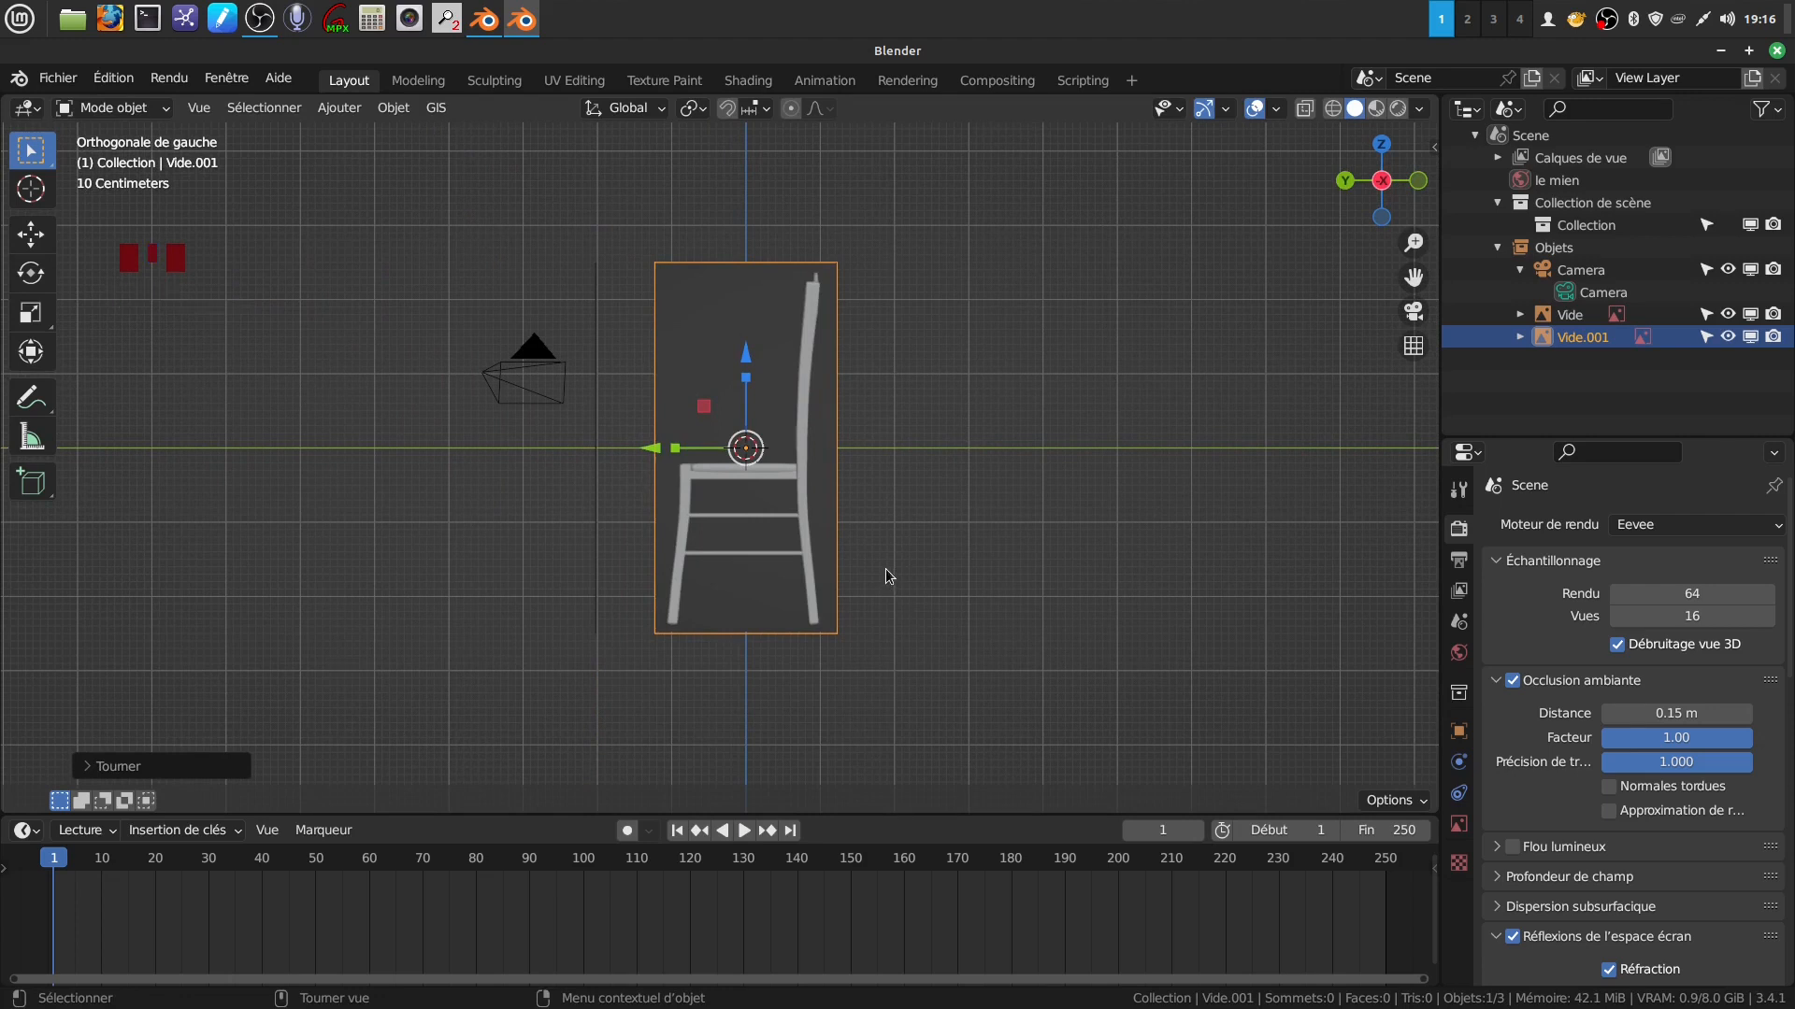
text(r180)
key(Return)
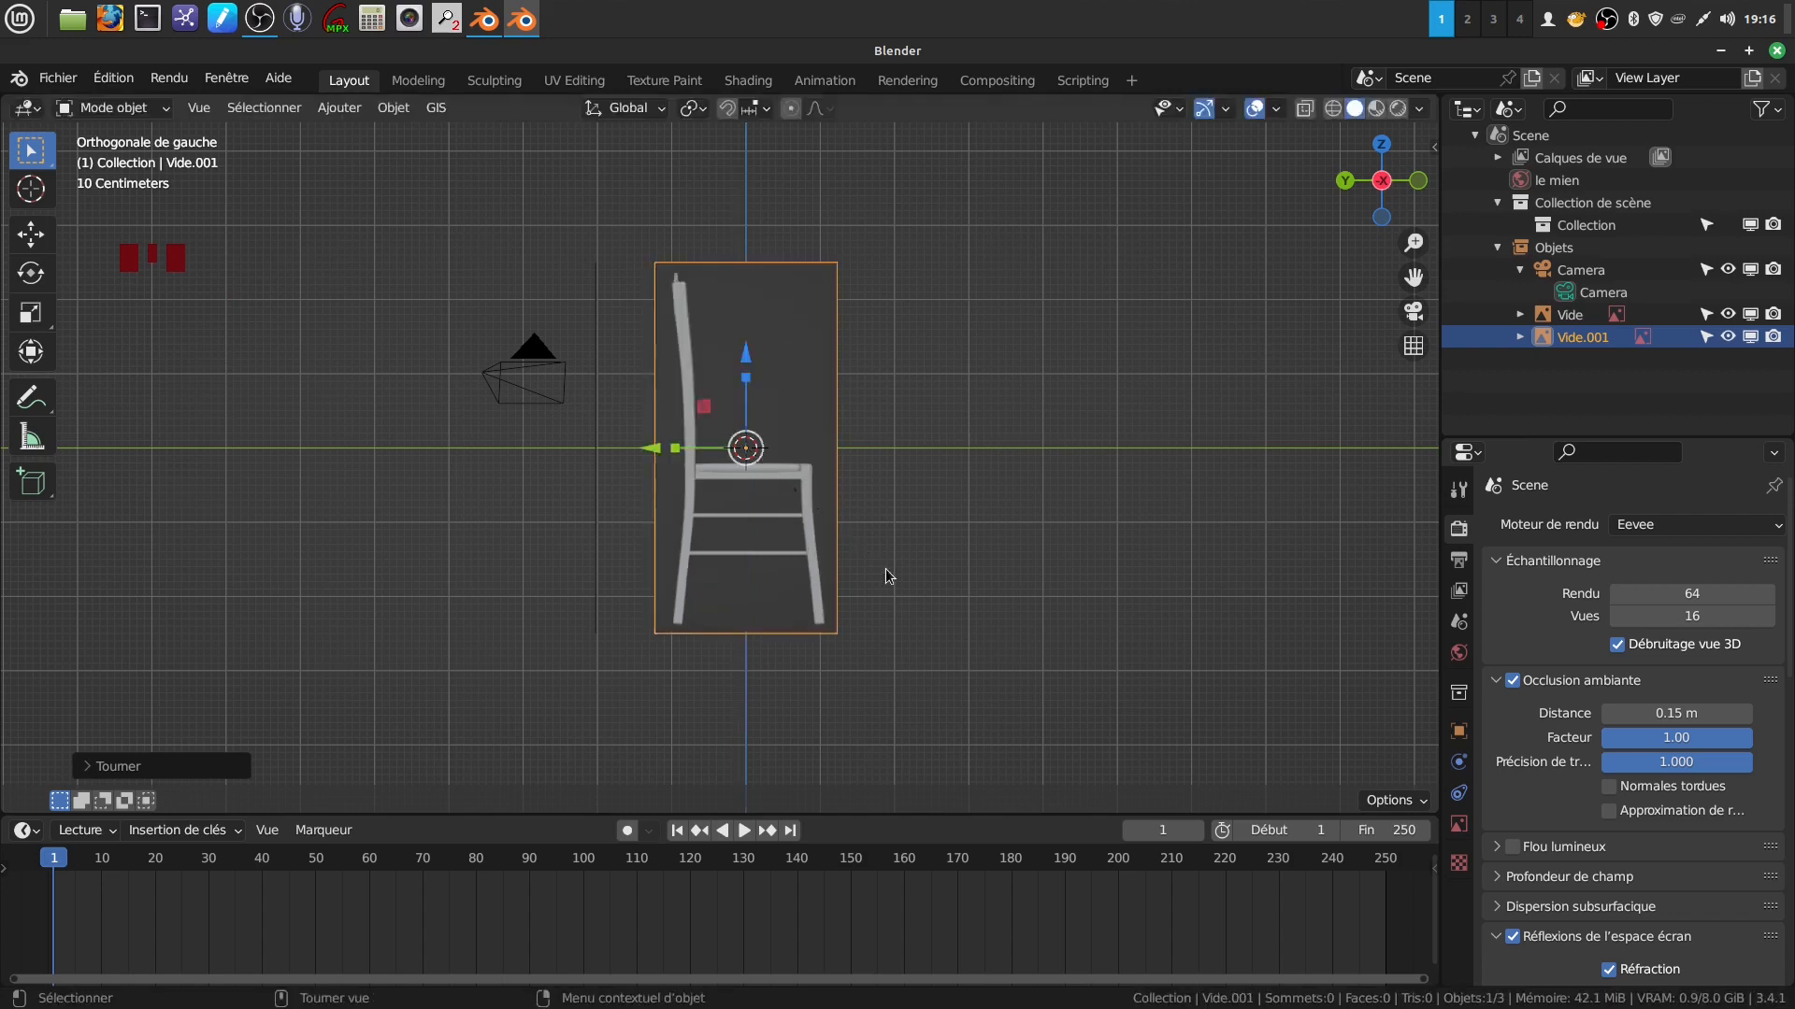
Move the profile reference image towards negative X, closer to the front reference image, and deselect it.
middle_drag(895, 501, 645, 513)
drag(1209, 447, 1164, 449)
middle_drag(1121, 561, 1086, 614)
drag(1184, 423, 1170, 423)
mouse_move(1088, 549)
middle_down()
mouse_move(1172, 518)
mouse_move(1107, 556)
middle_up()
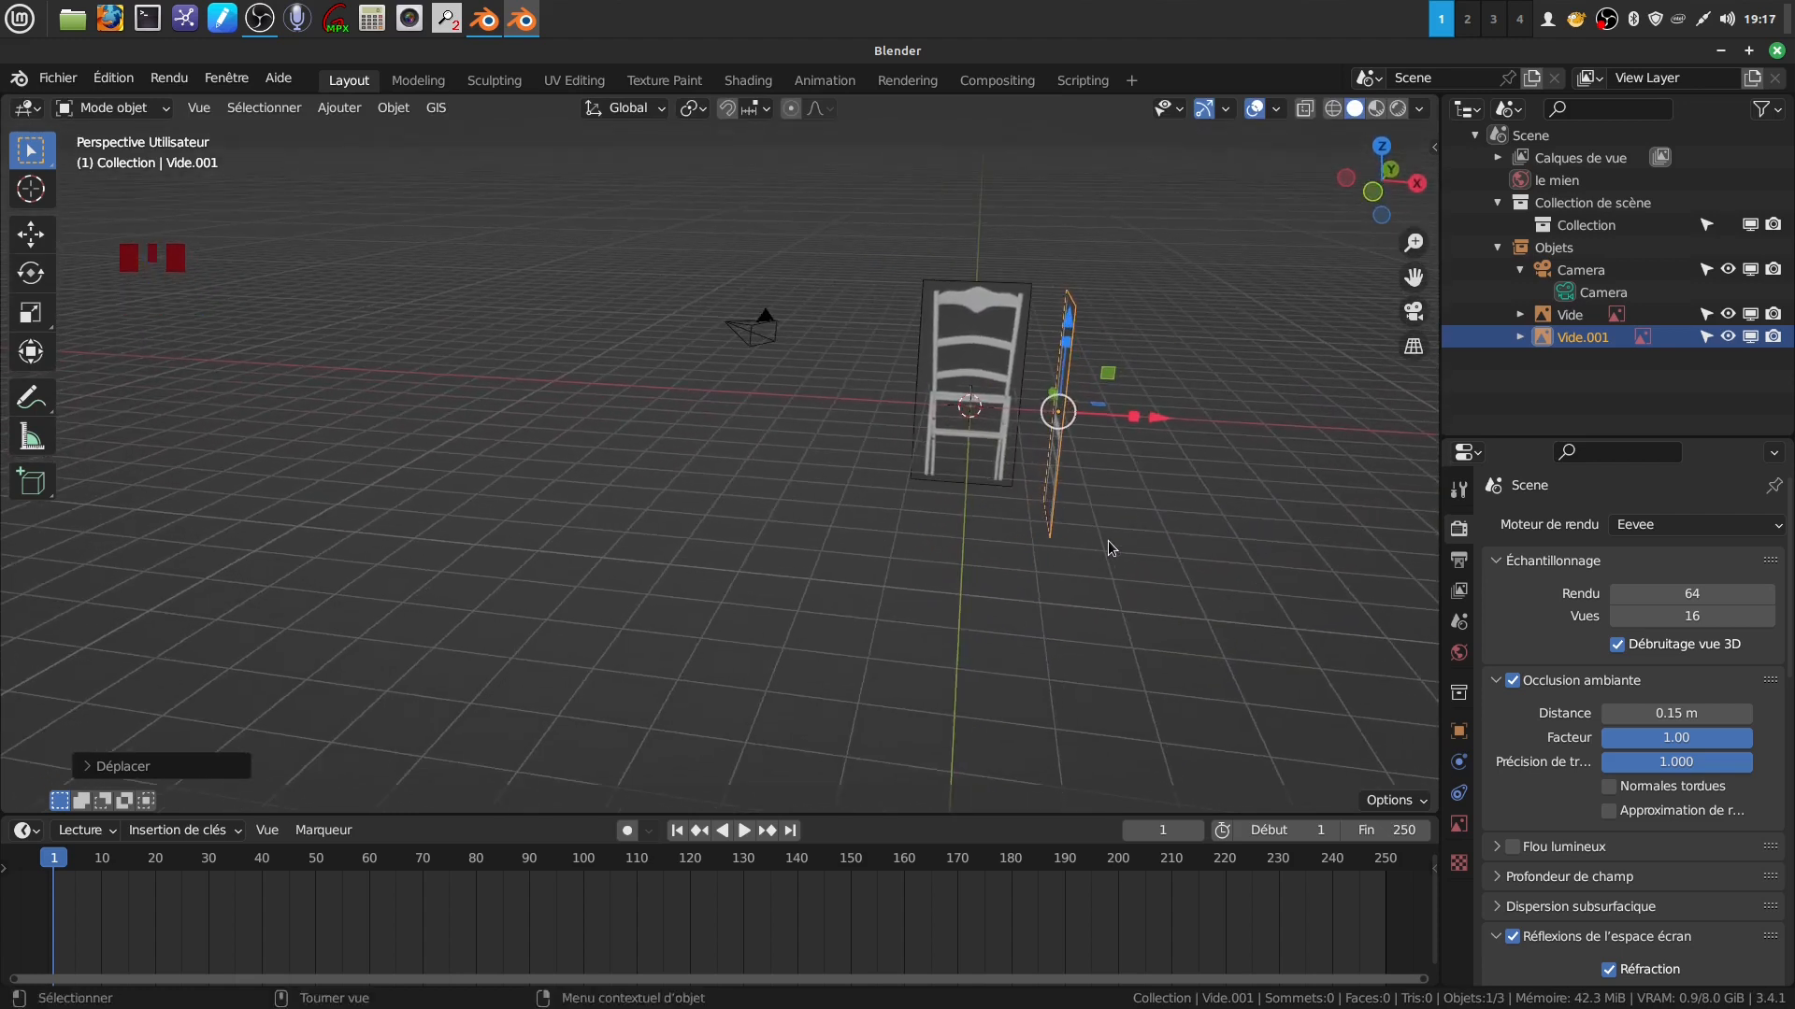
key(KP_1)
shift+middle_drag(1159, 519, 1023, 473)
click(934, 622)
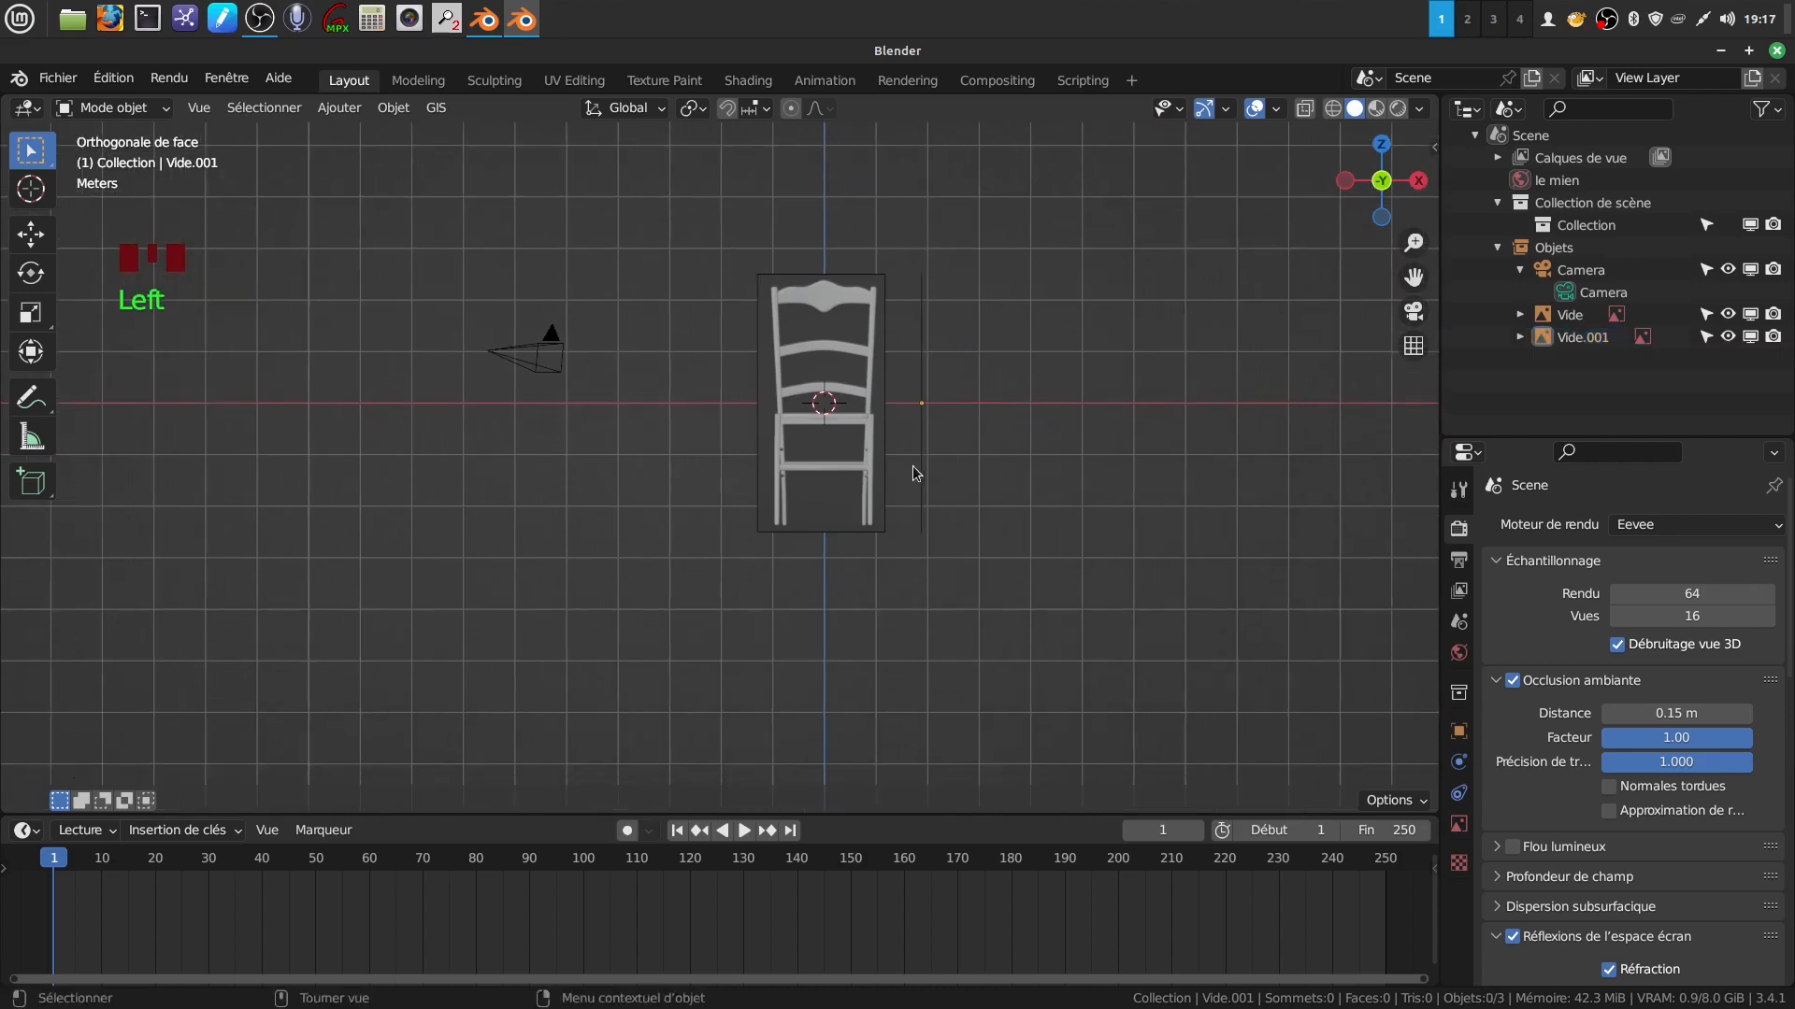
Enable opacity on the front chair reference image (face.png) and lower it to 0.564.
scroll(905, 552, up, 2)
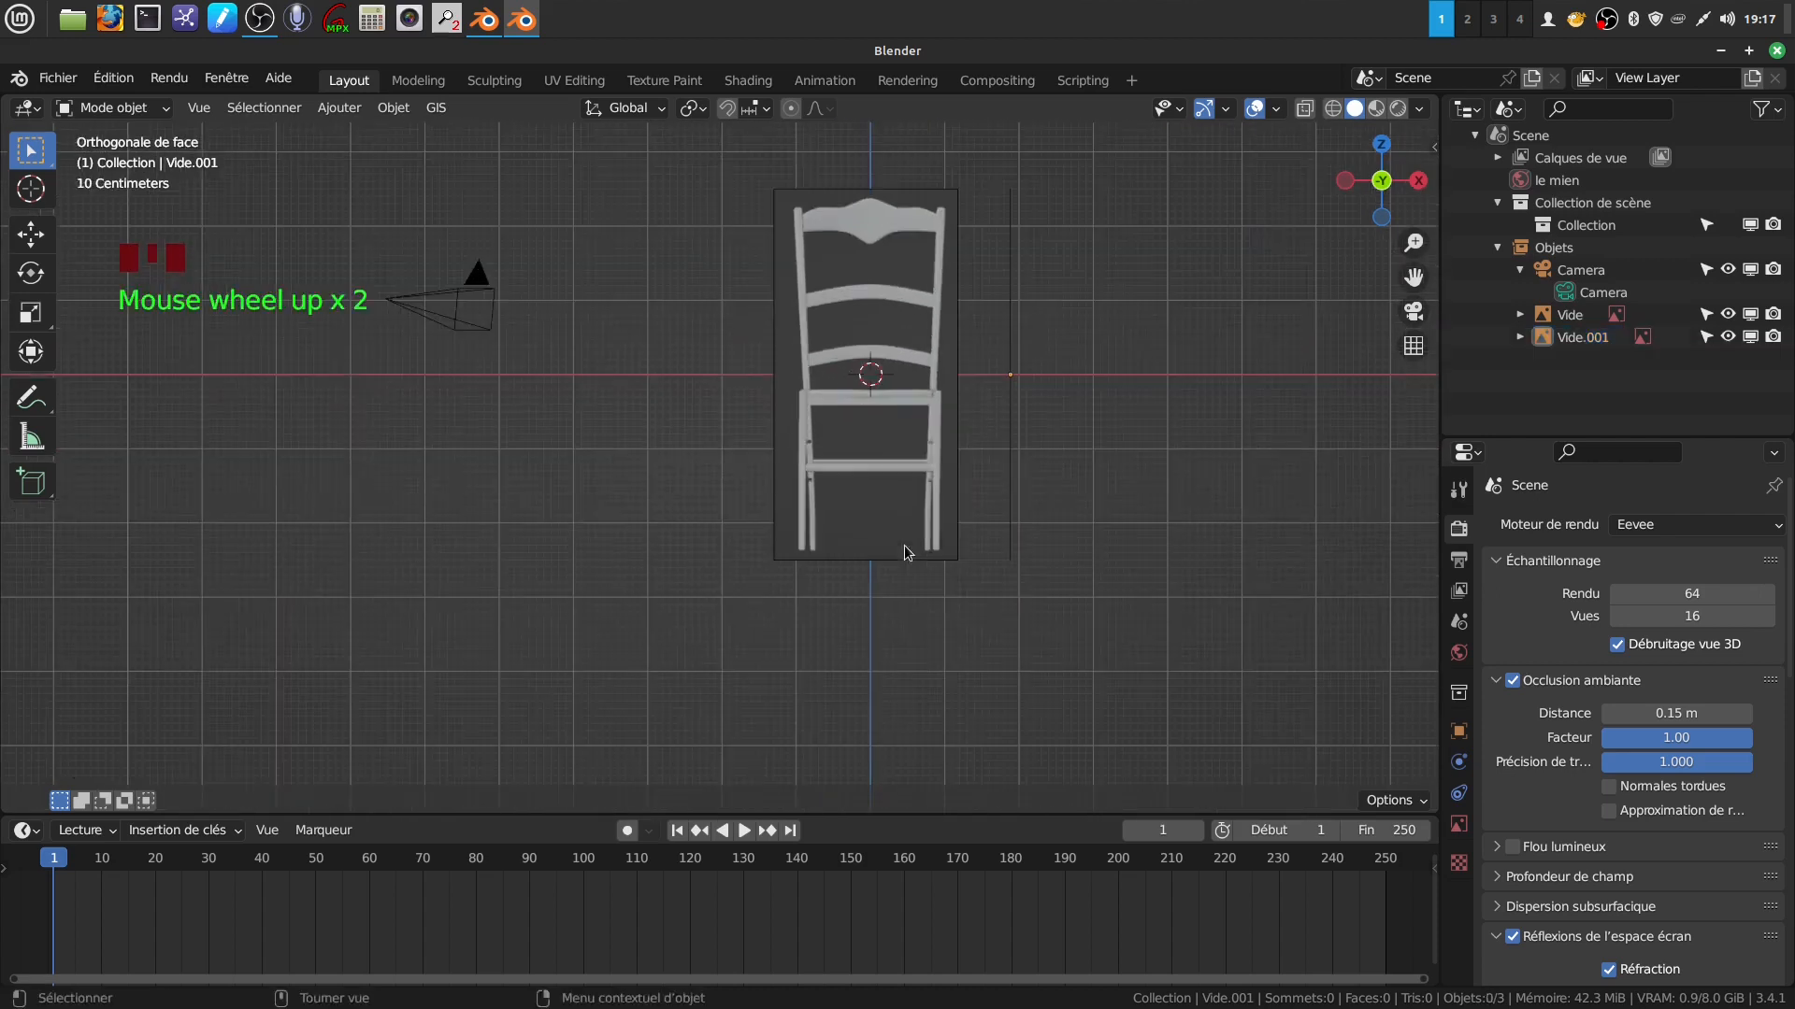
click(935, 411)
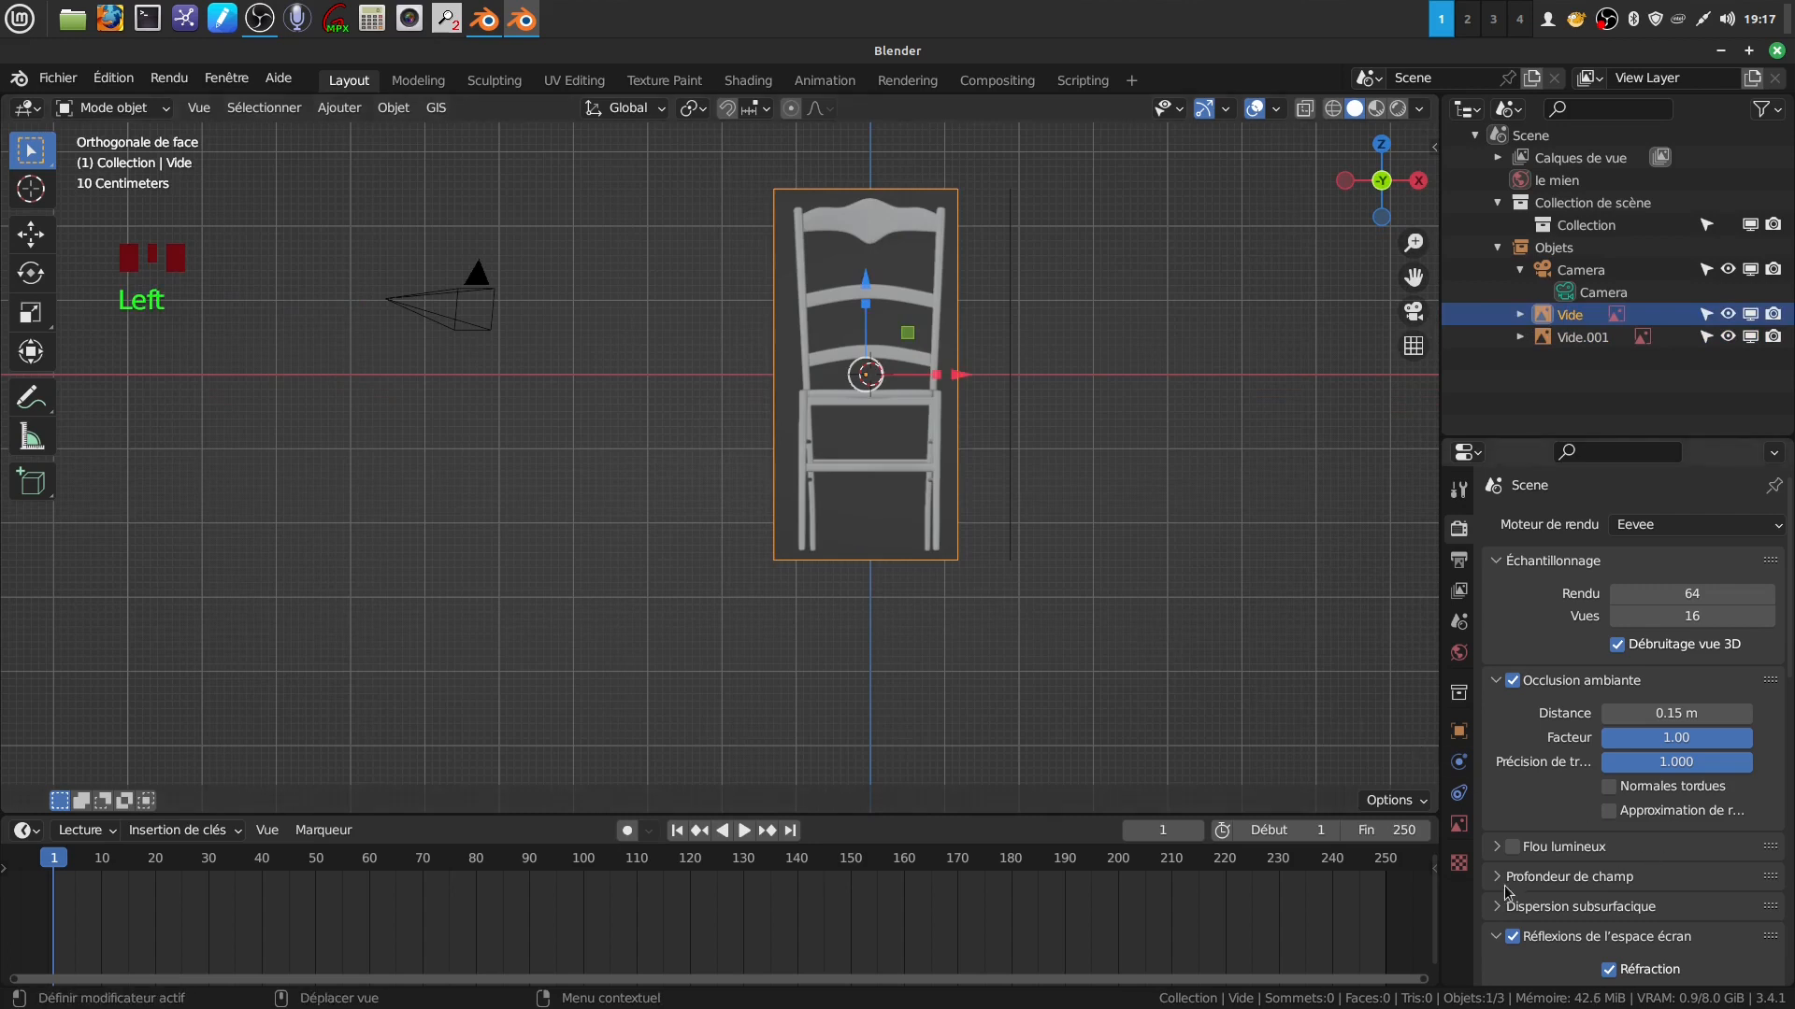
click(1459, 825)
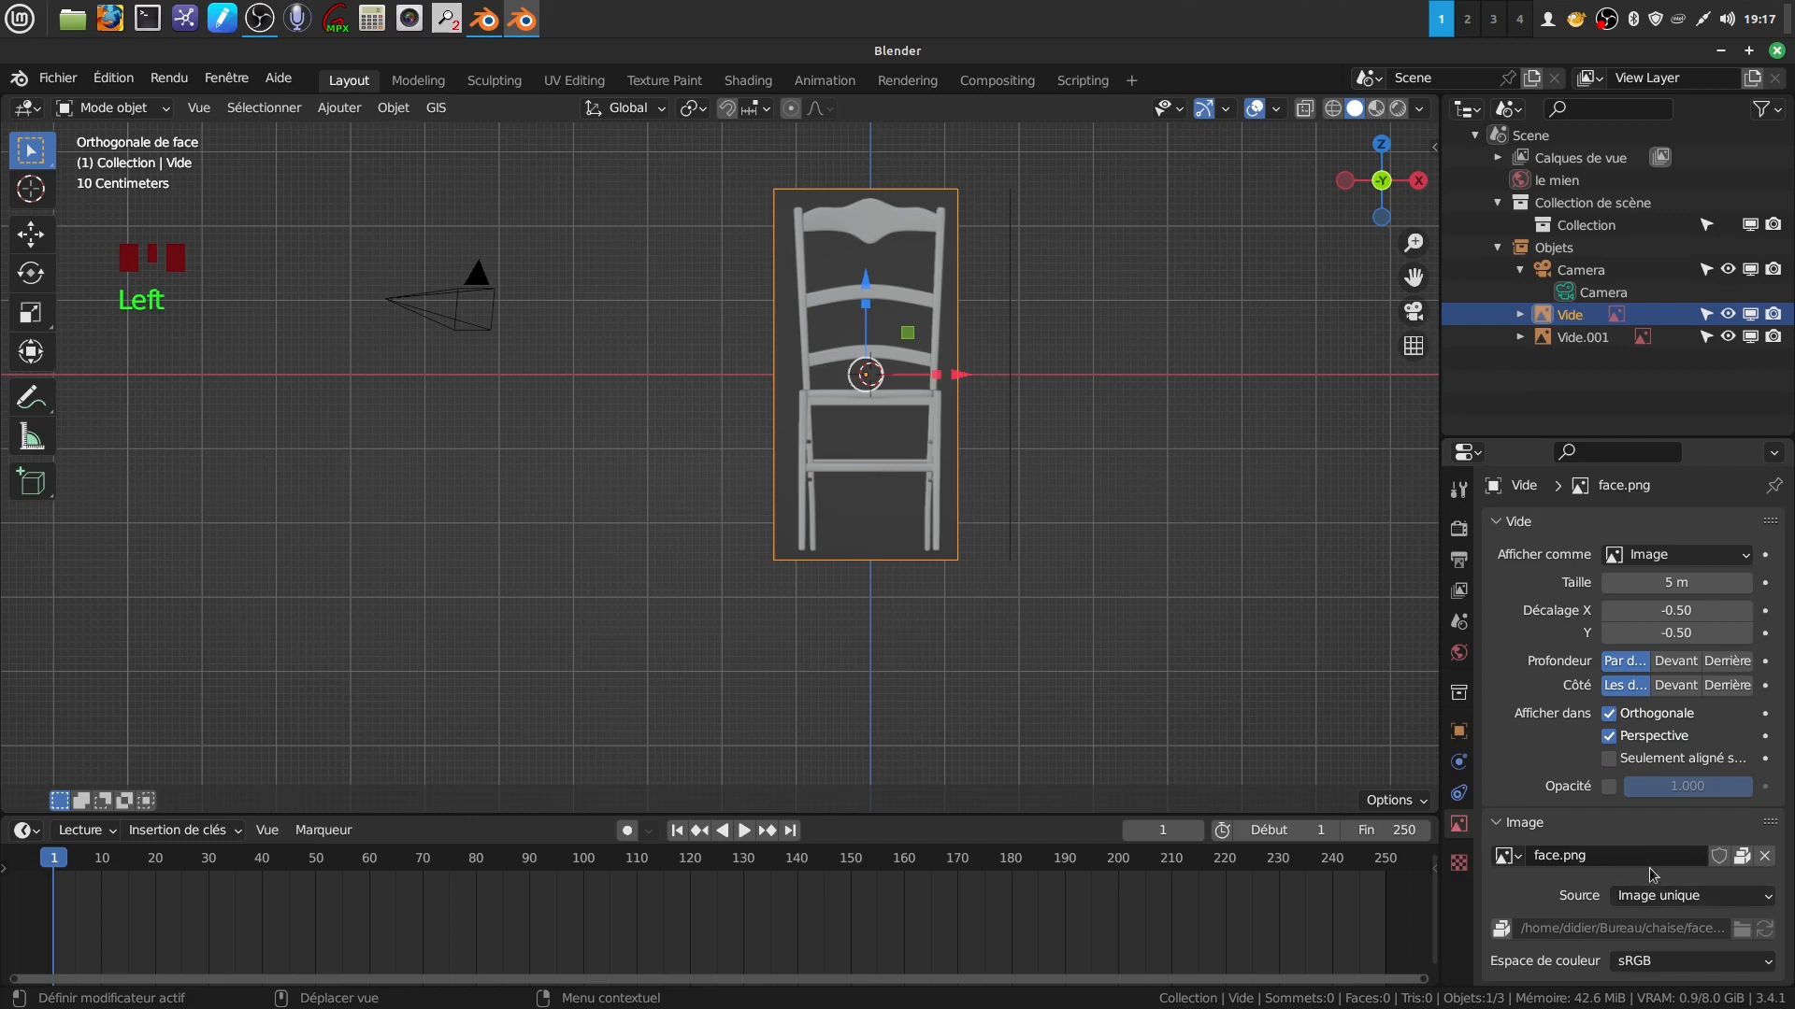
scroll(1638, 869, down, 2)
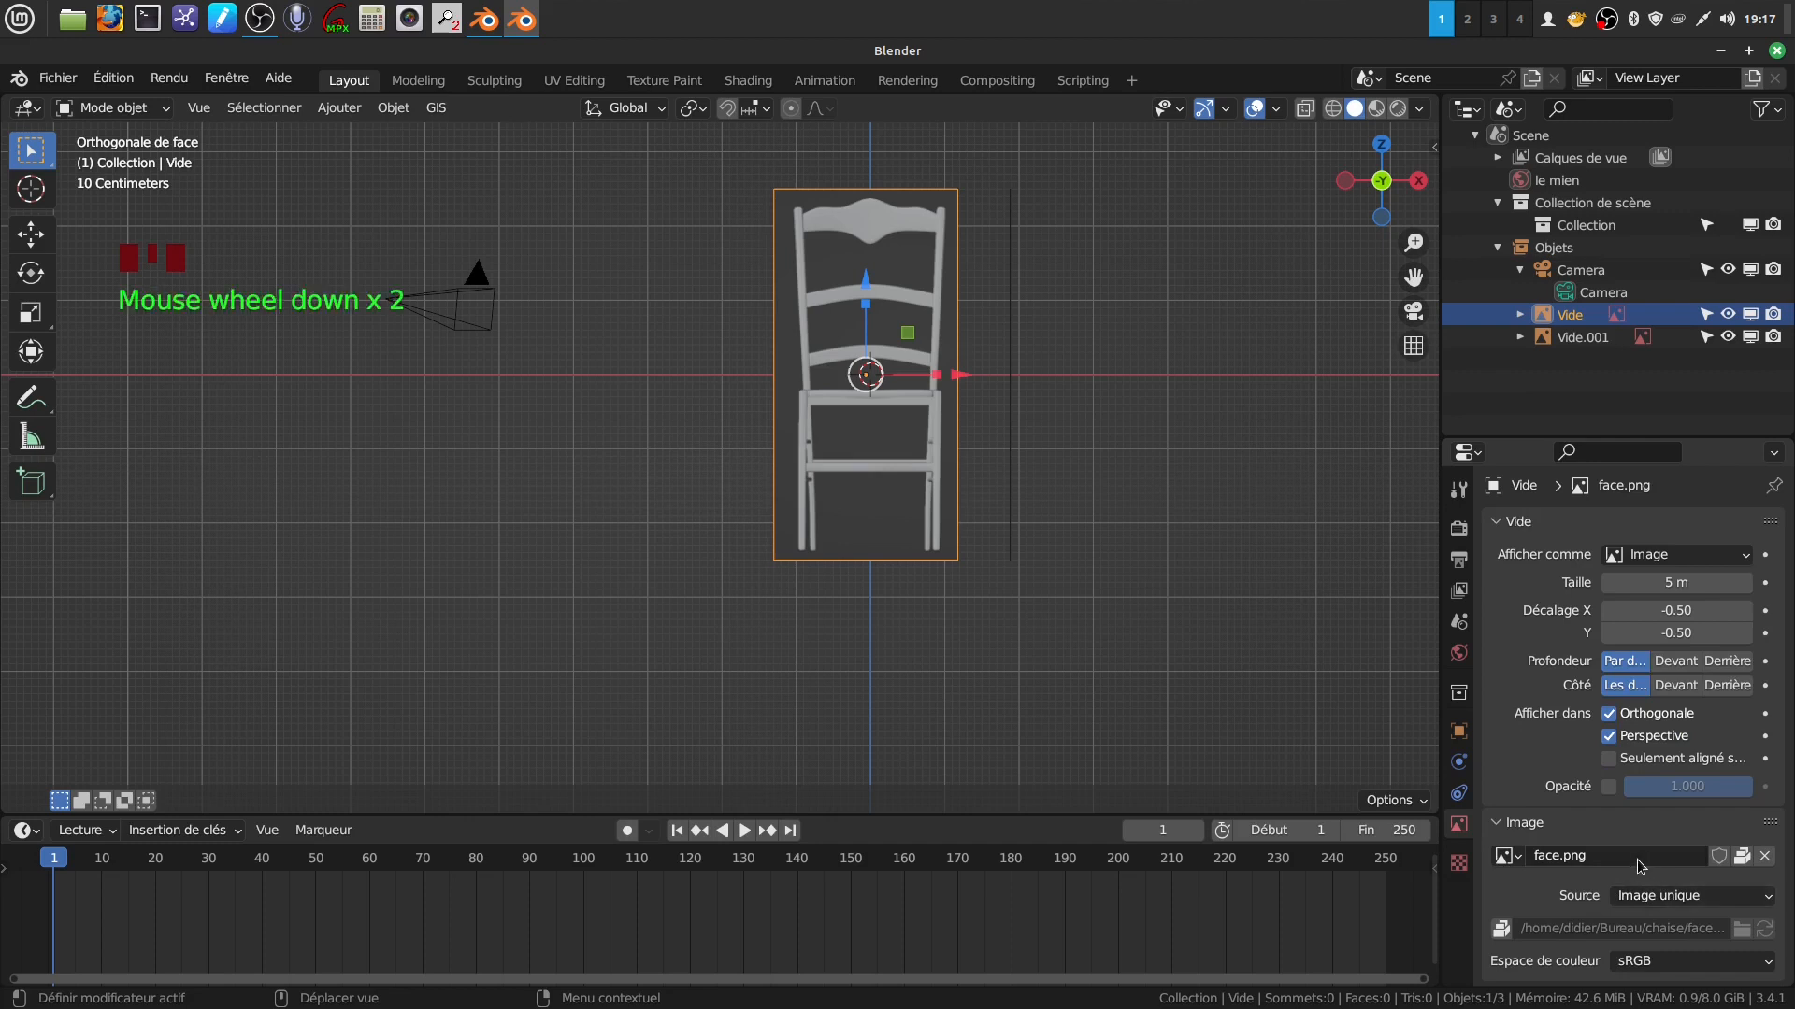
click(1610, 790)
drag(1712, 792, 1656, 792)
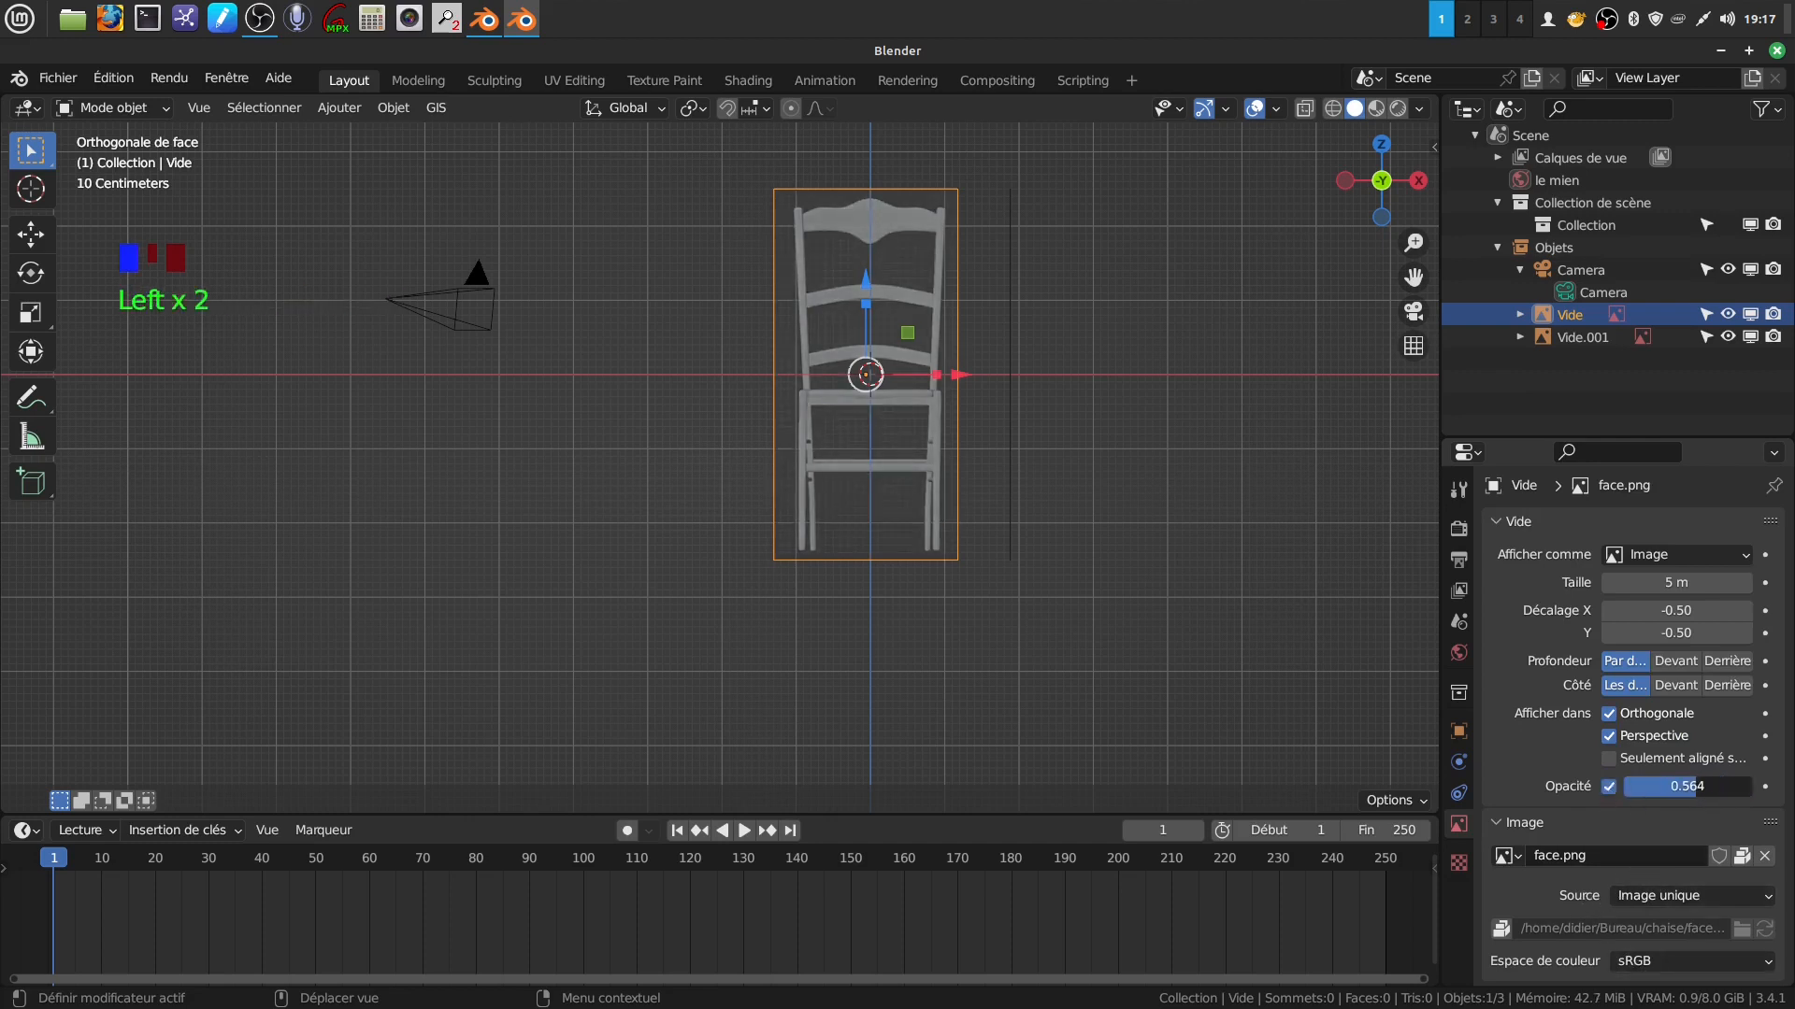
Enable opacity on the profile chair reference image (profil.png), lower it to 0.564, and deselect the image.
click(1013, 545)
middle_drag(1014, 549, 1192, 623)
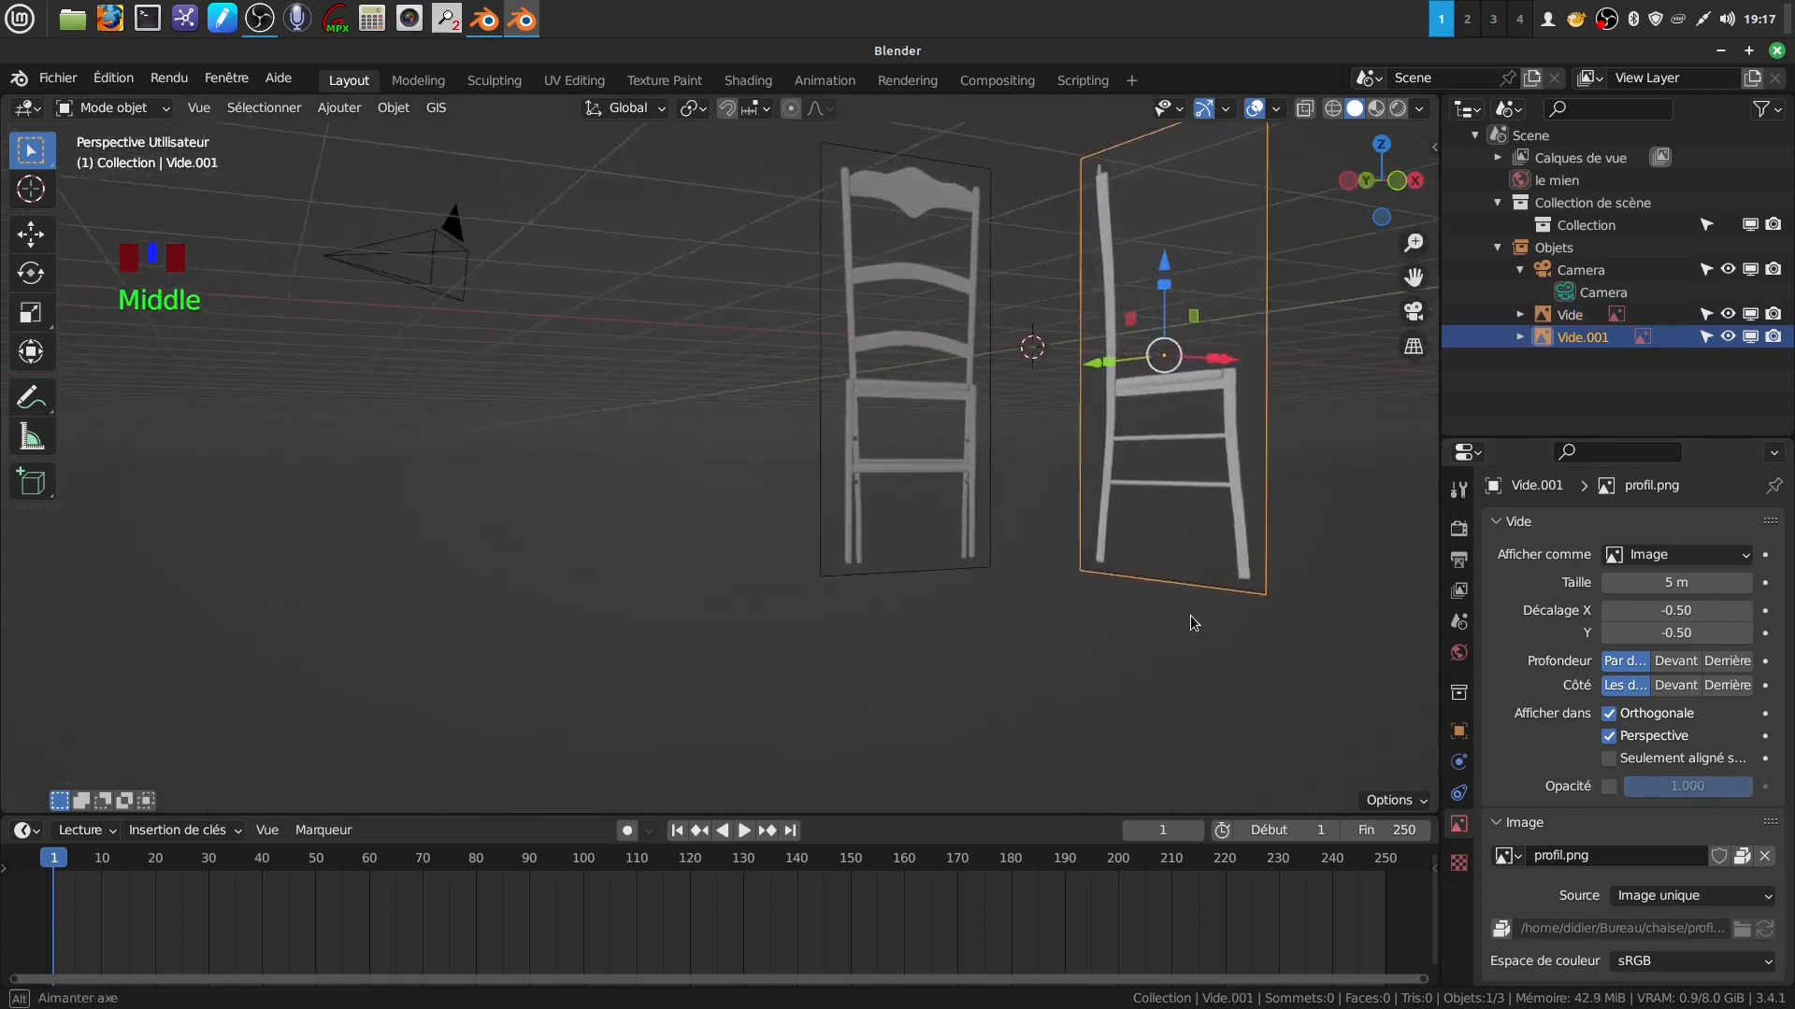
scroll(1192, 624, down, 2)
click(1609, 788)
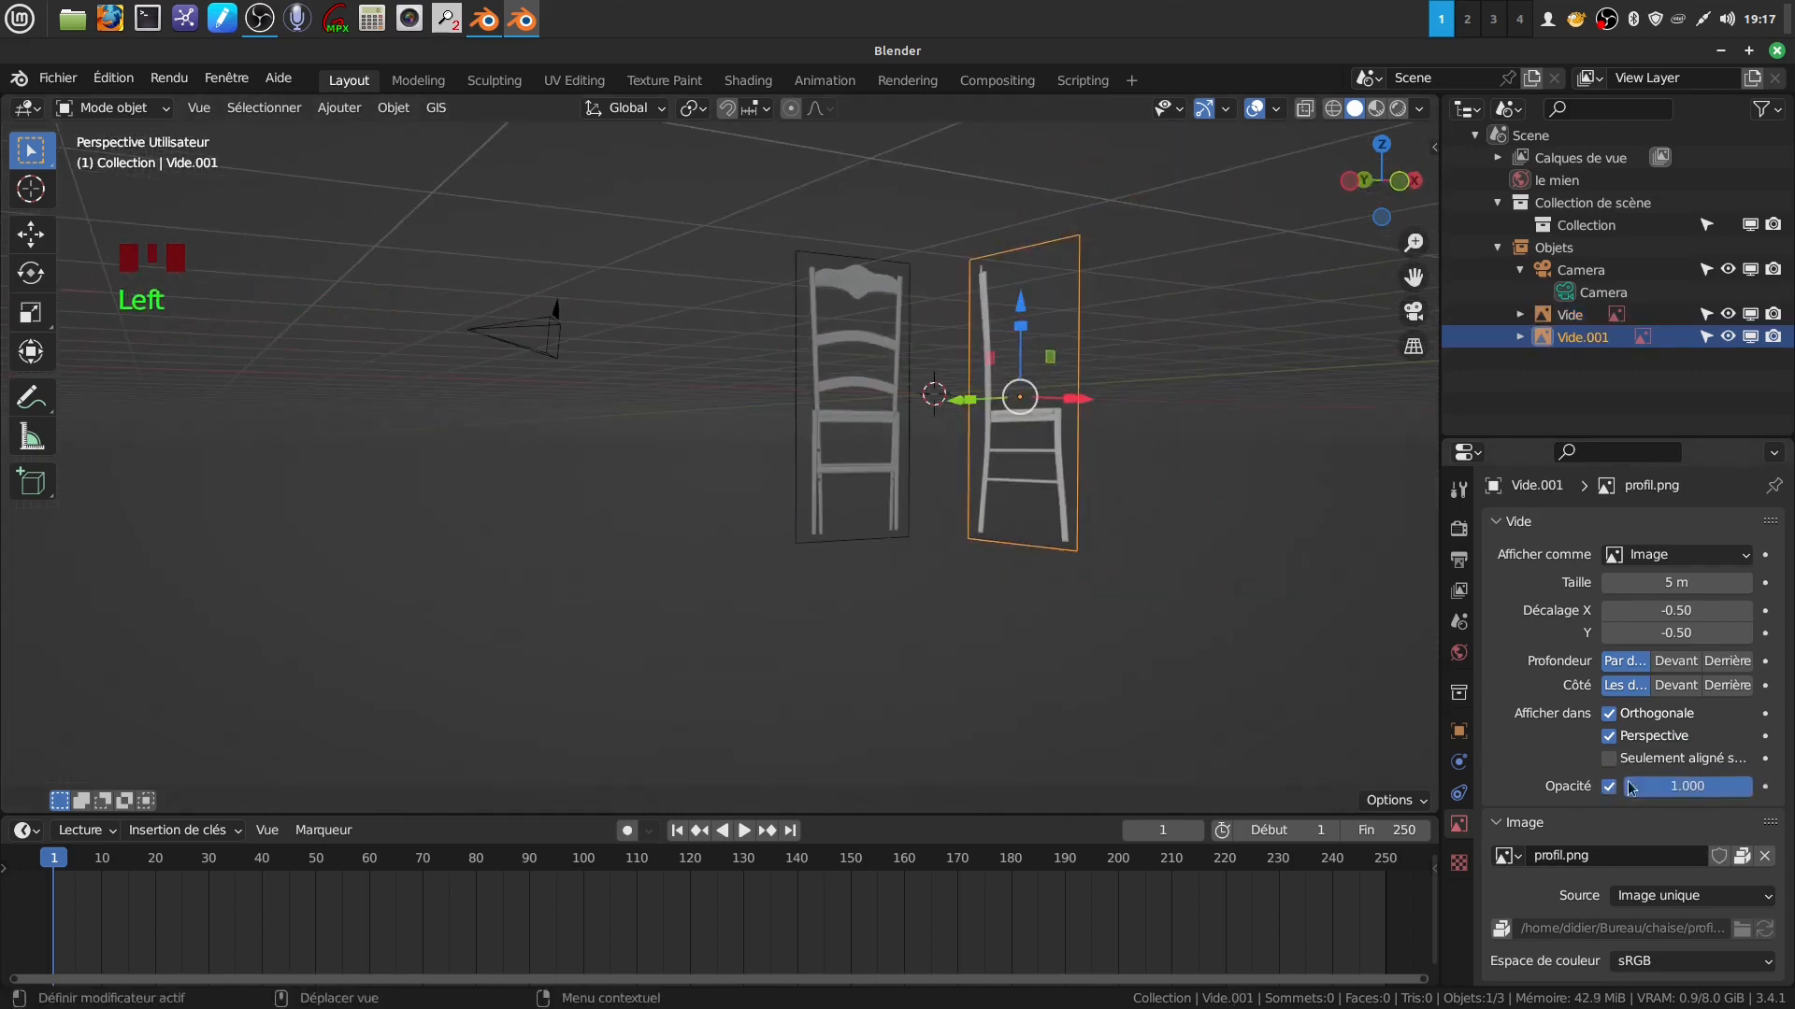
drag(1631, 788, 1560, 788)
drag(1680, 788, 1694, 788)
middle_drag(1062, 586, 872, 566)
key(KP_1)
scroll(989, 585, up, 4)
scroll(987, 583, down, 2)
click(981, 673)
Add a cube mesh at the origin in the front view.
scroll(979, 663, up, 2)
shift+middle_drag(974, 636, 877, 629)
scroll(956, 652, down, 1)
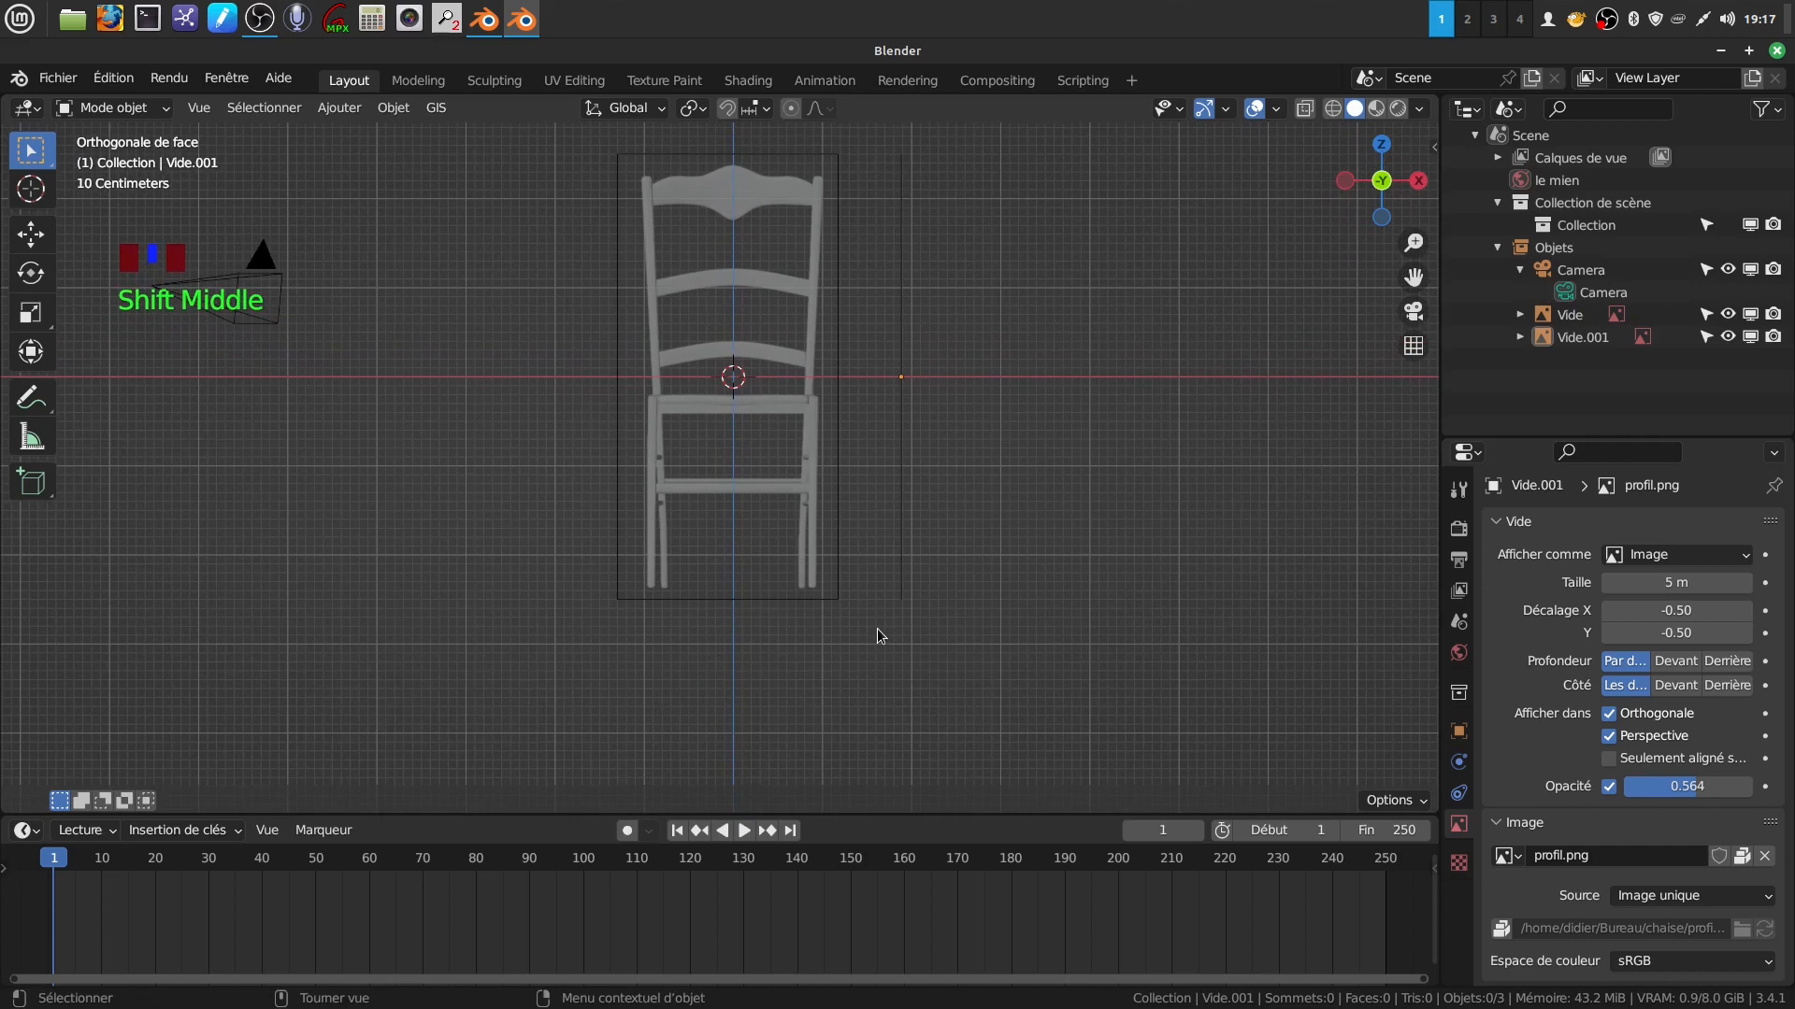
scroll(935, 624, up, 1)
shift+middle_drag(929, 613, 795, 589)
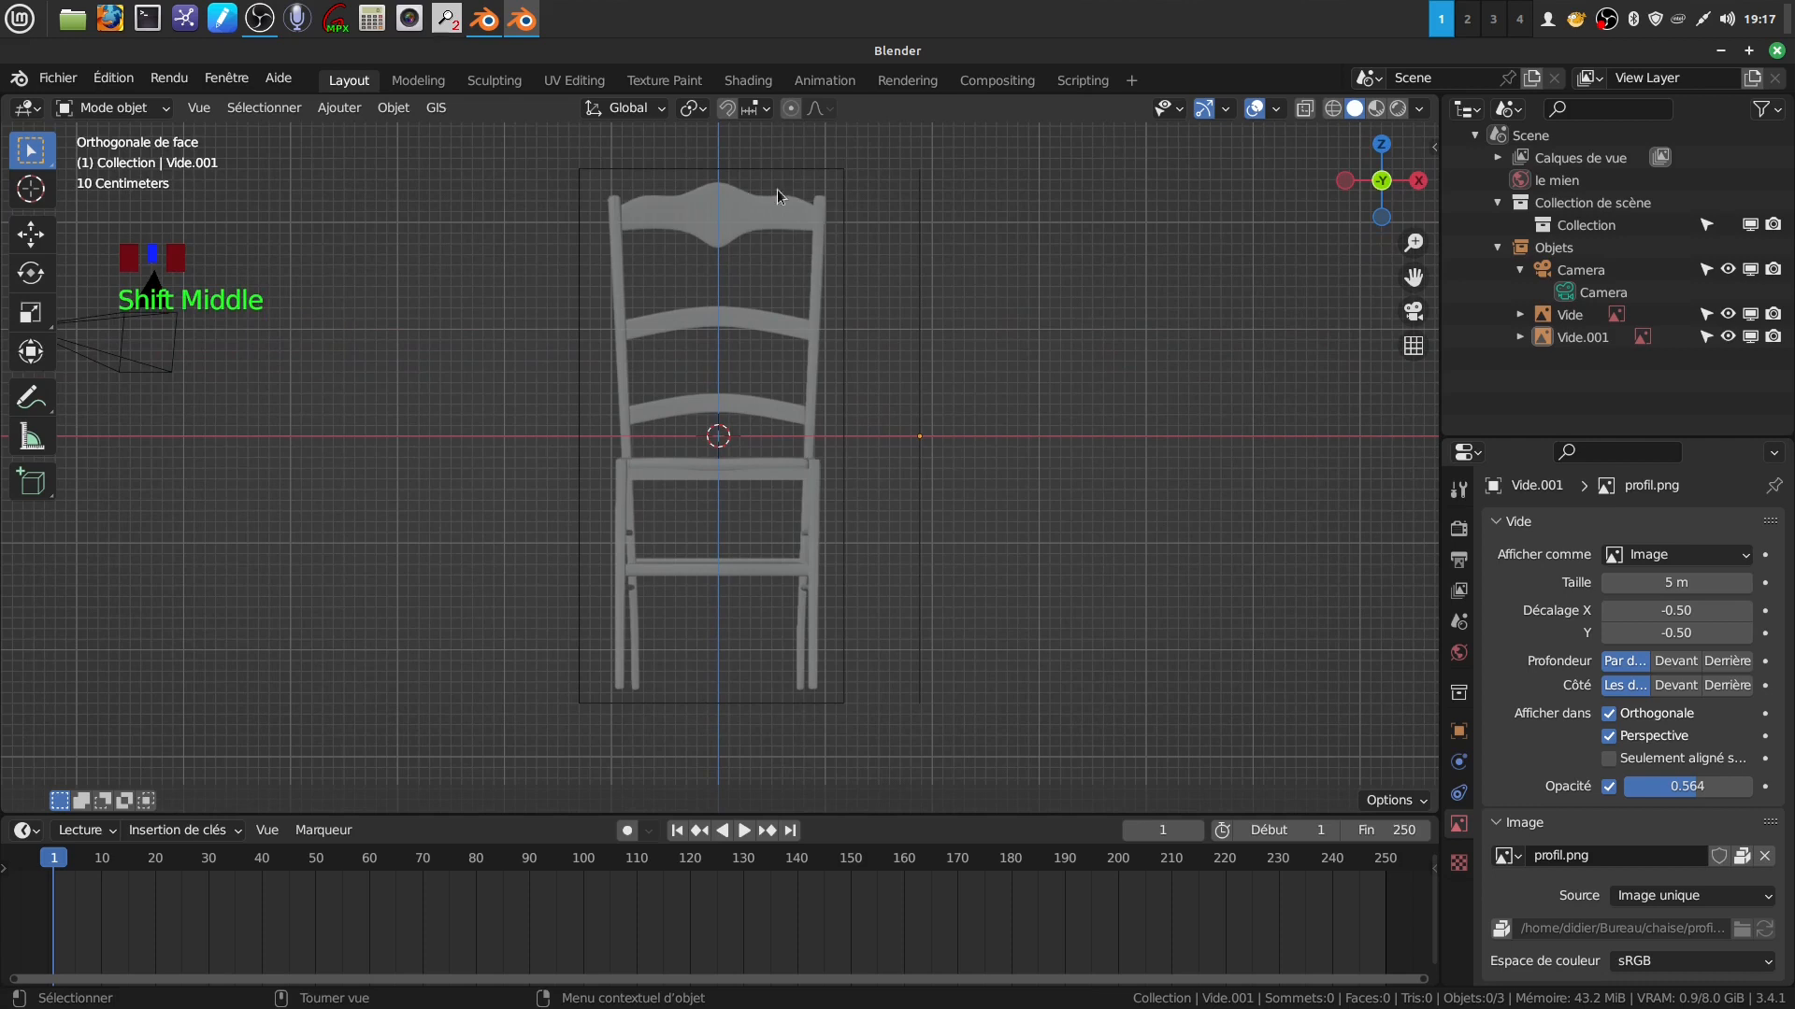
shift+middle_drag(832, 747, 830, 710)
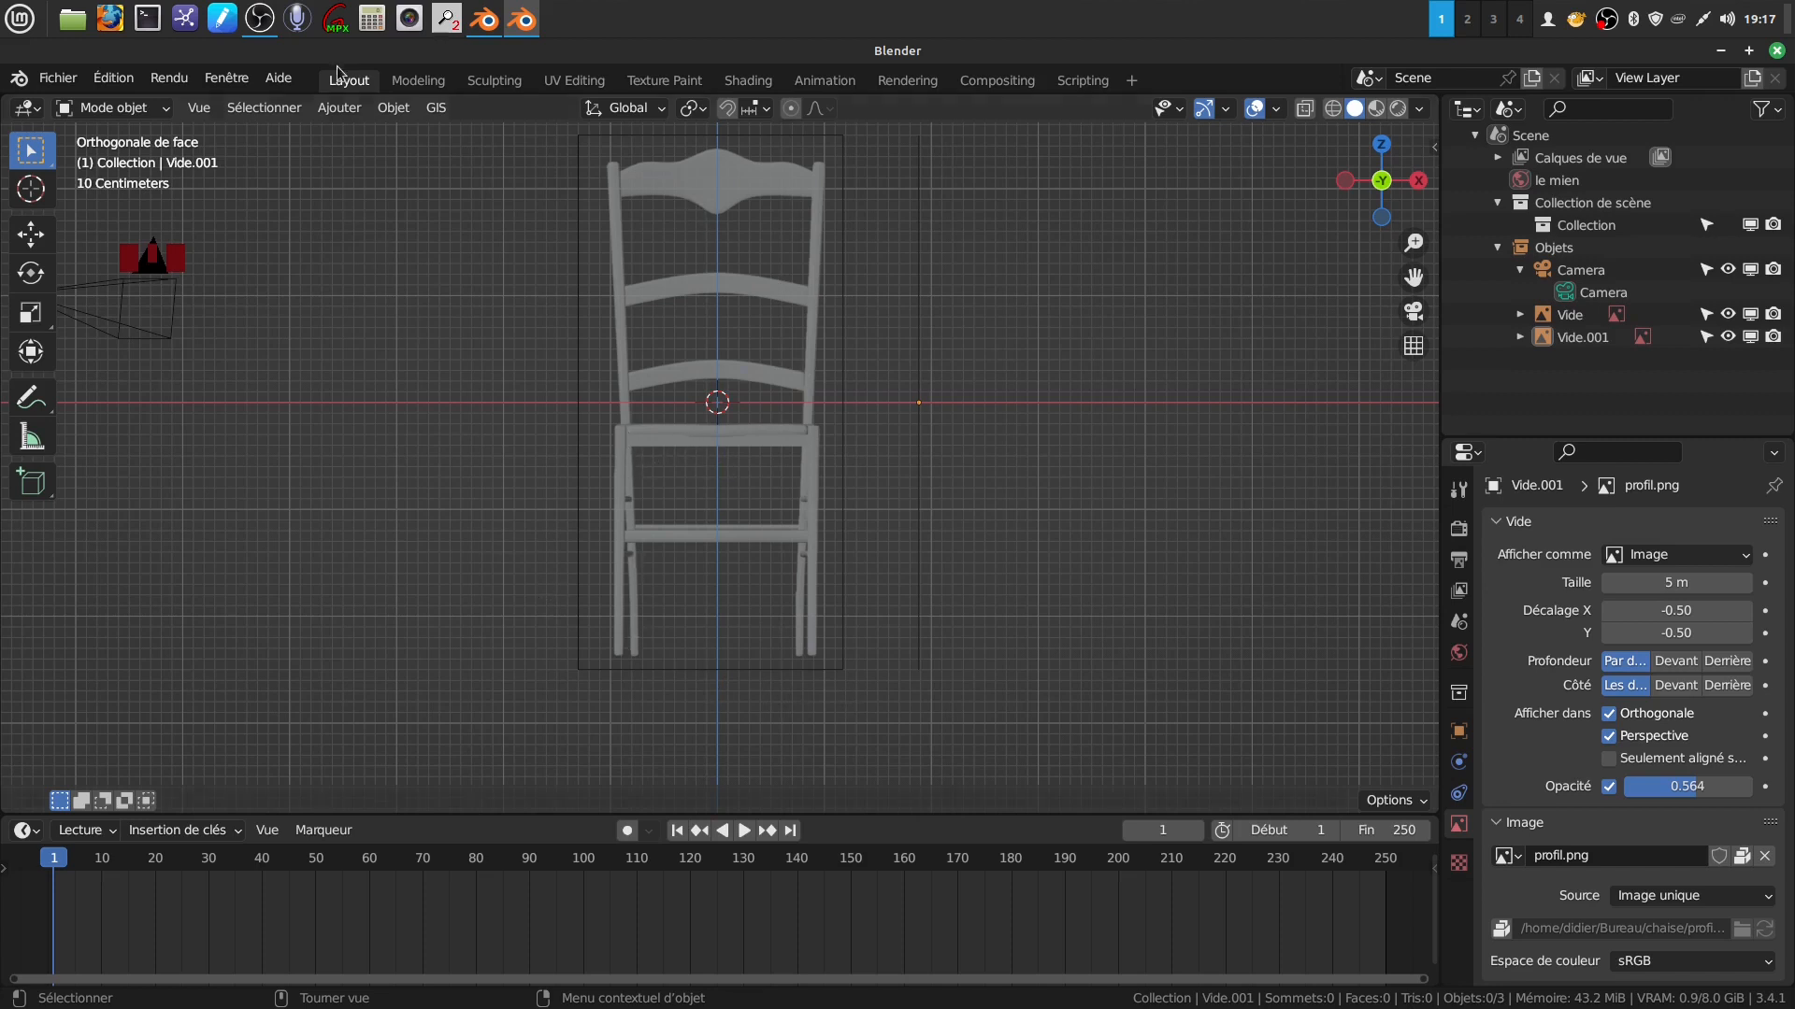
click(348, 112)
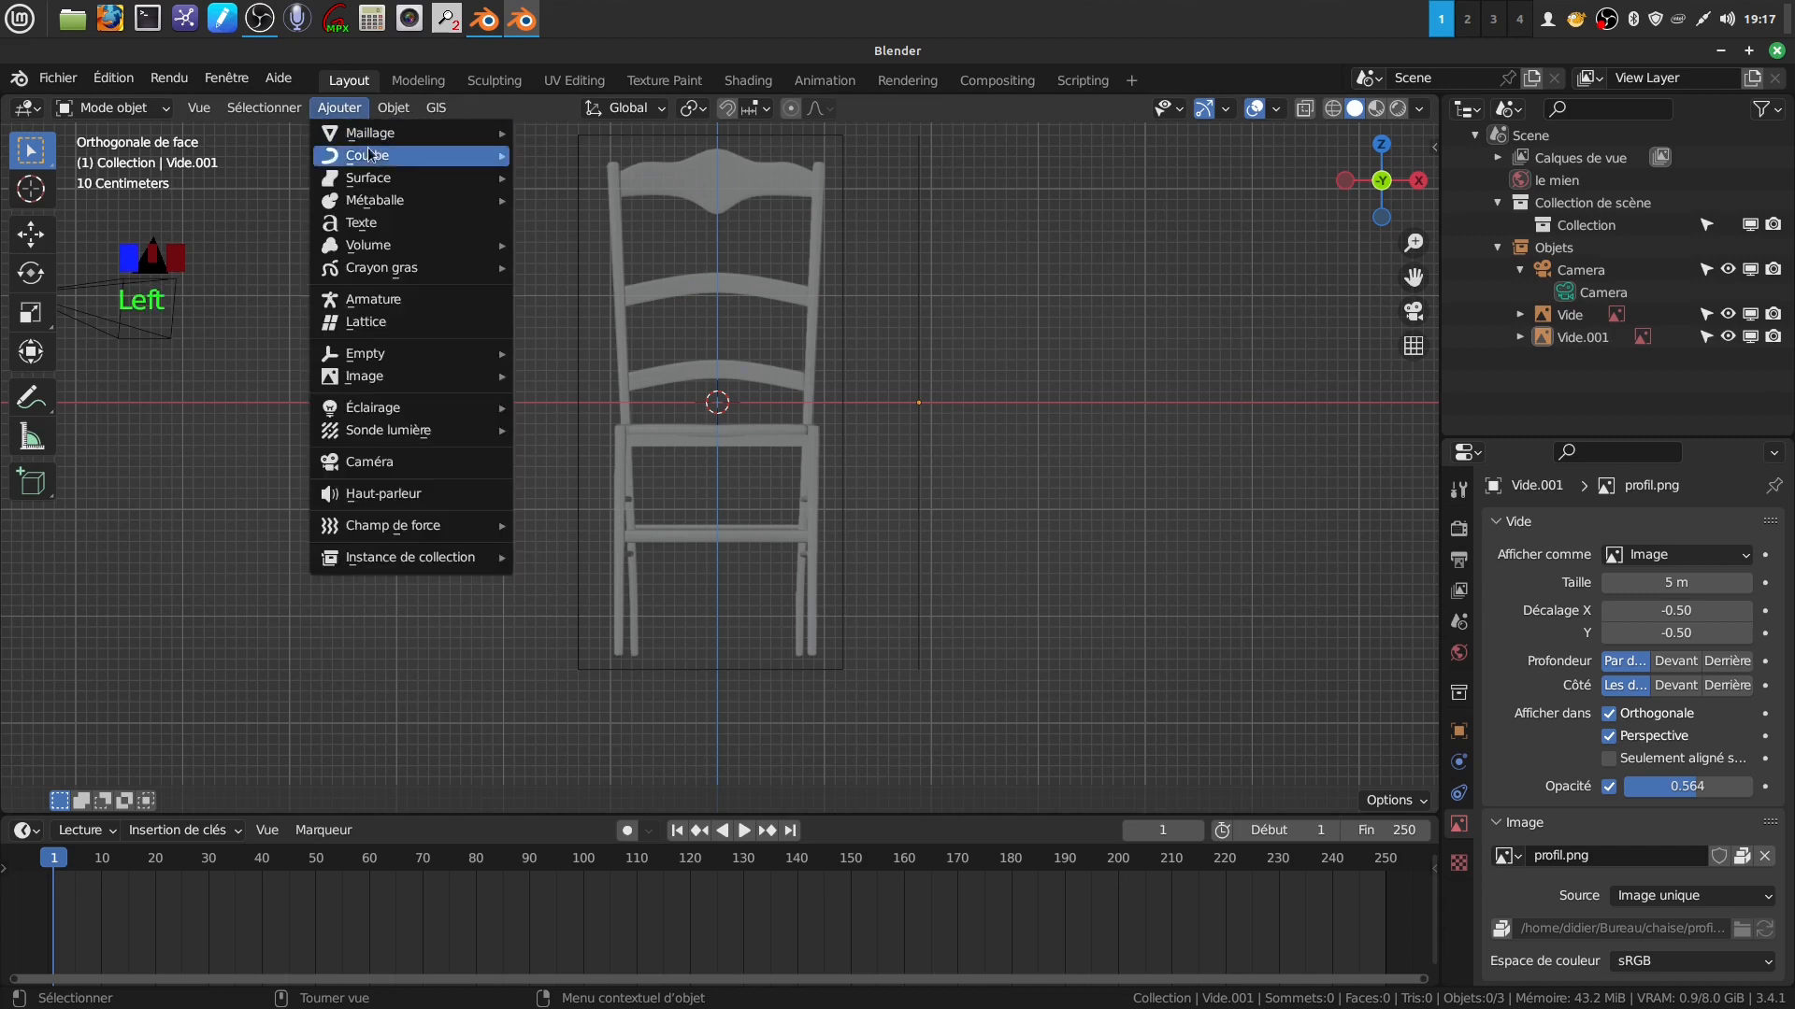
mouse_move(380, 184)
mouse_move(472, 137)
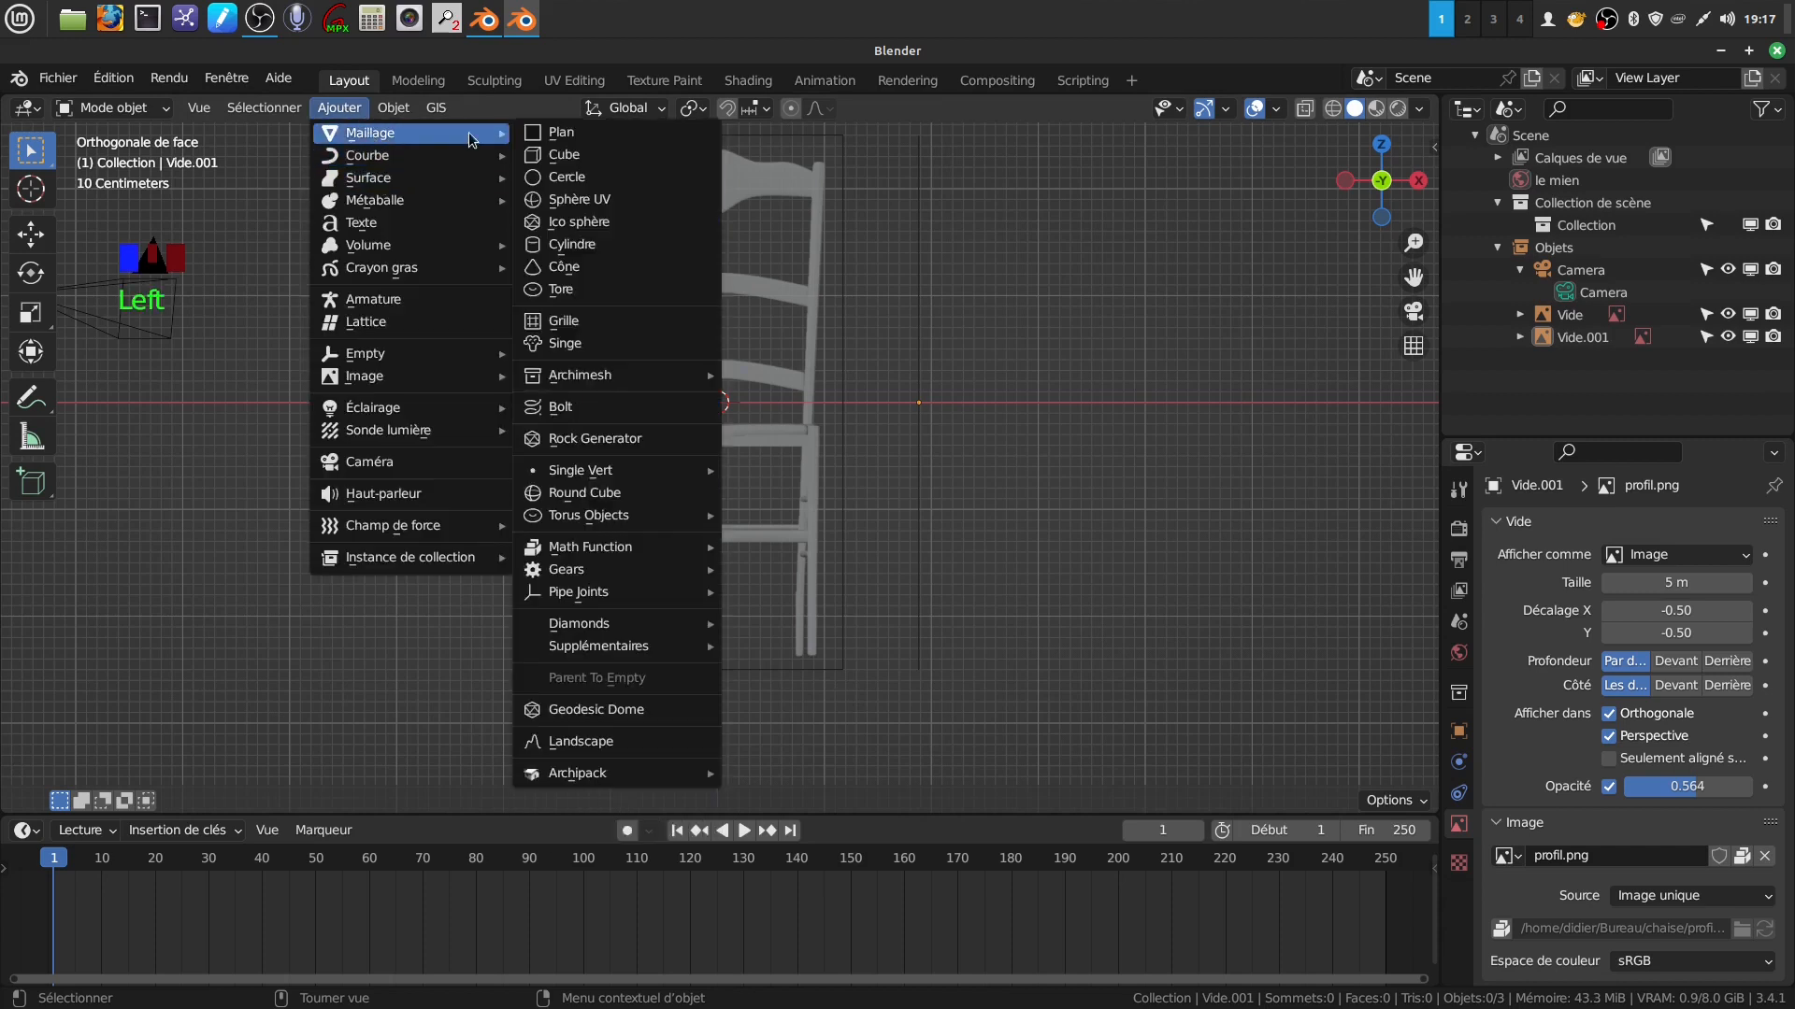
click(577, 156)
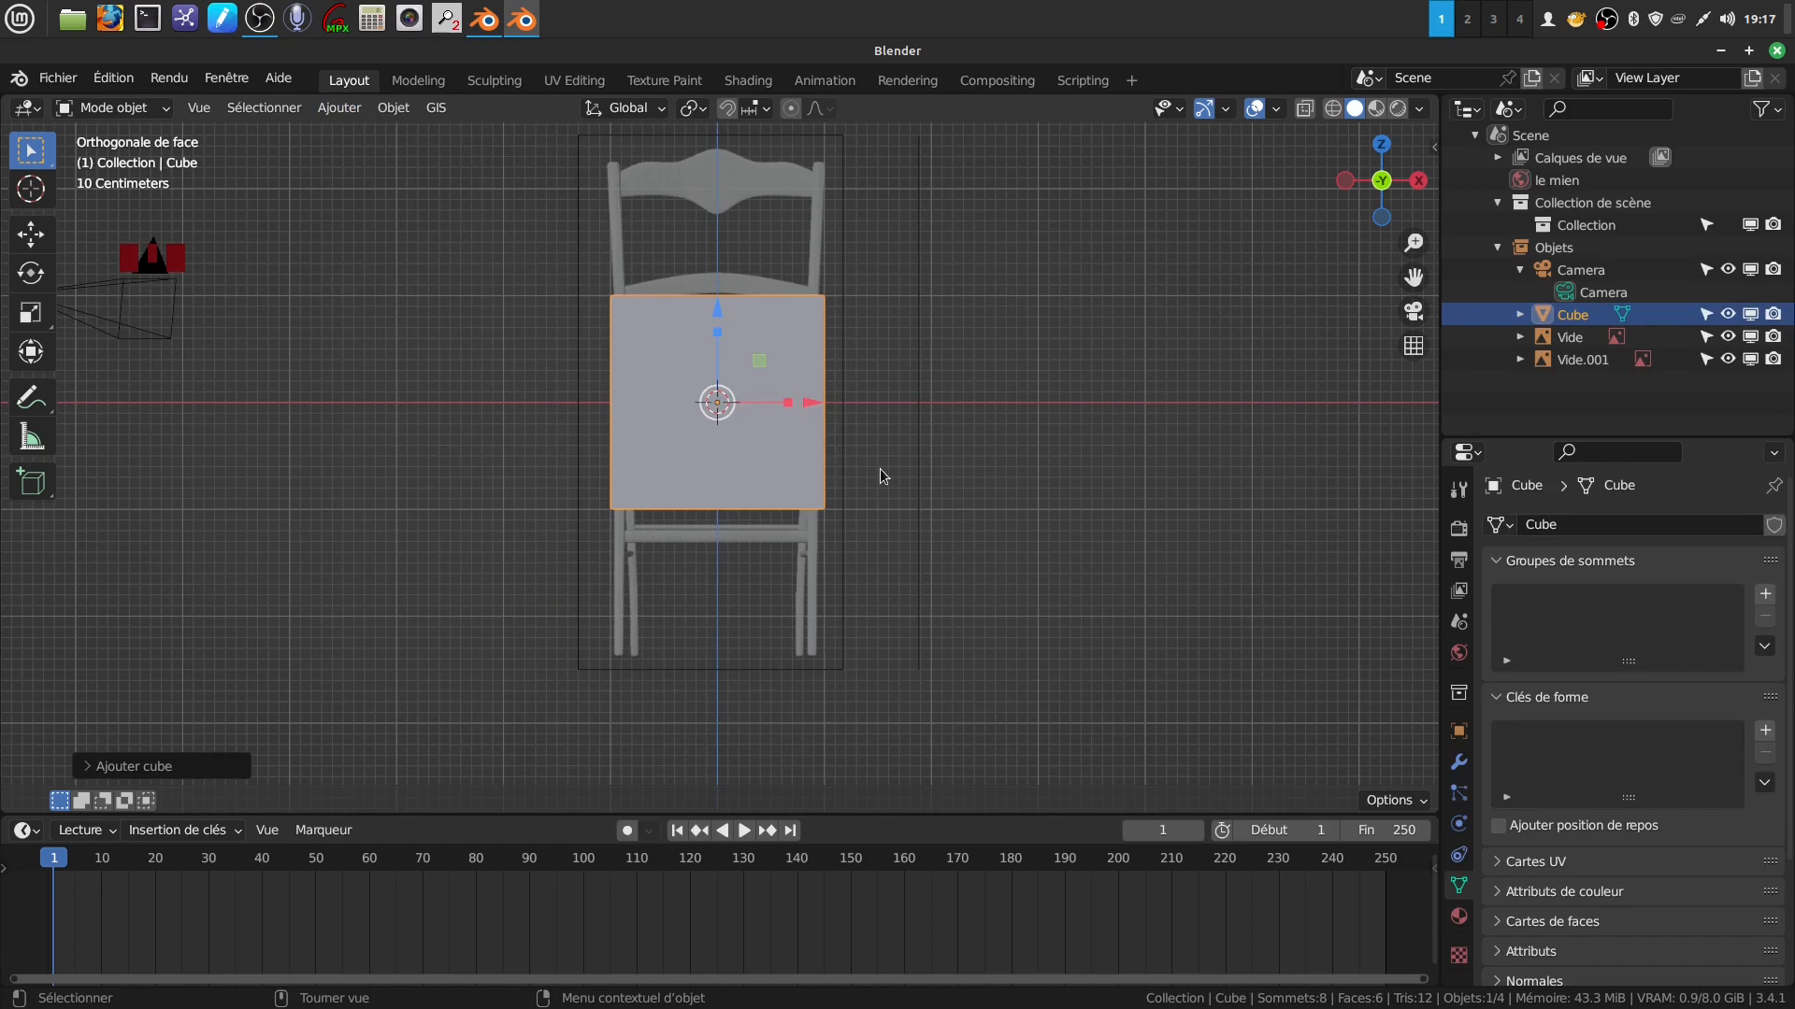
In Edit Mode, shrink the cube to a small block and move it down along Z near the level of the chair's feet.
key(Tab)
key(s)
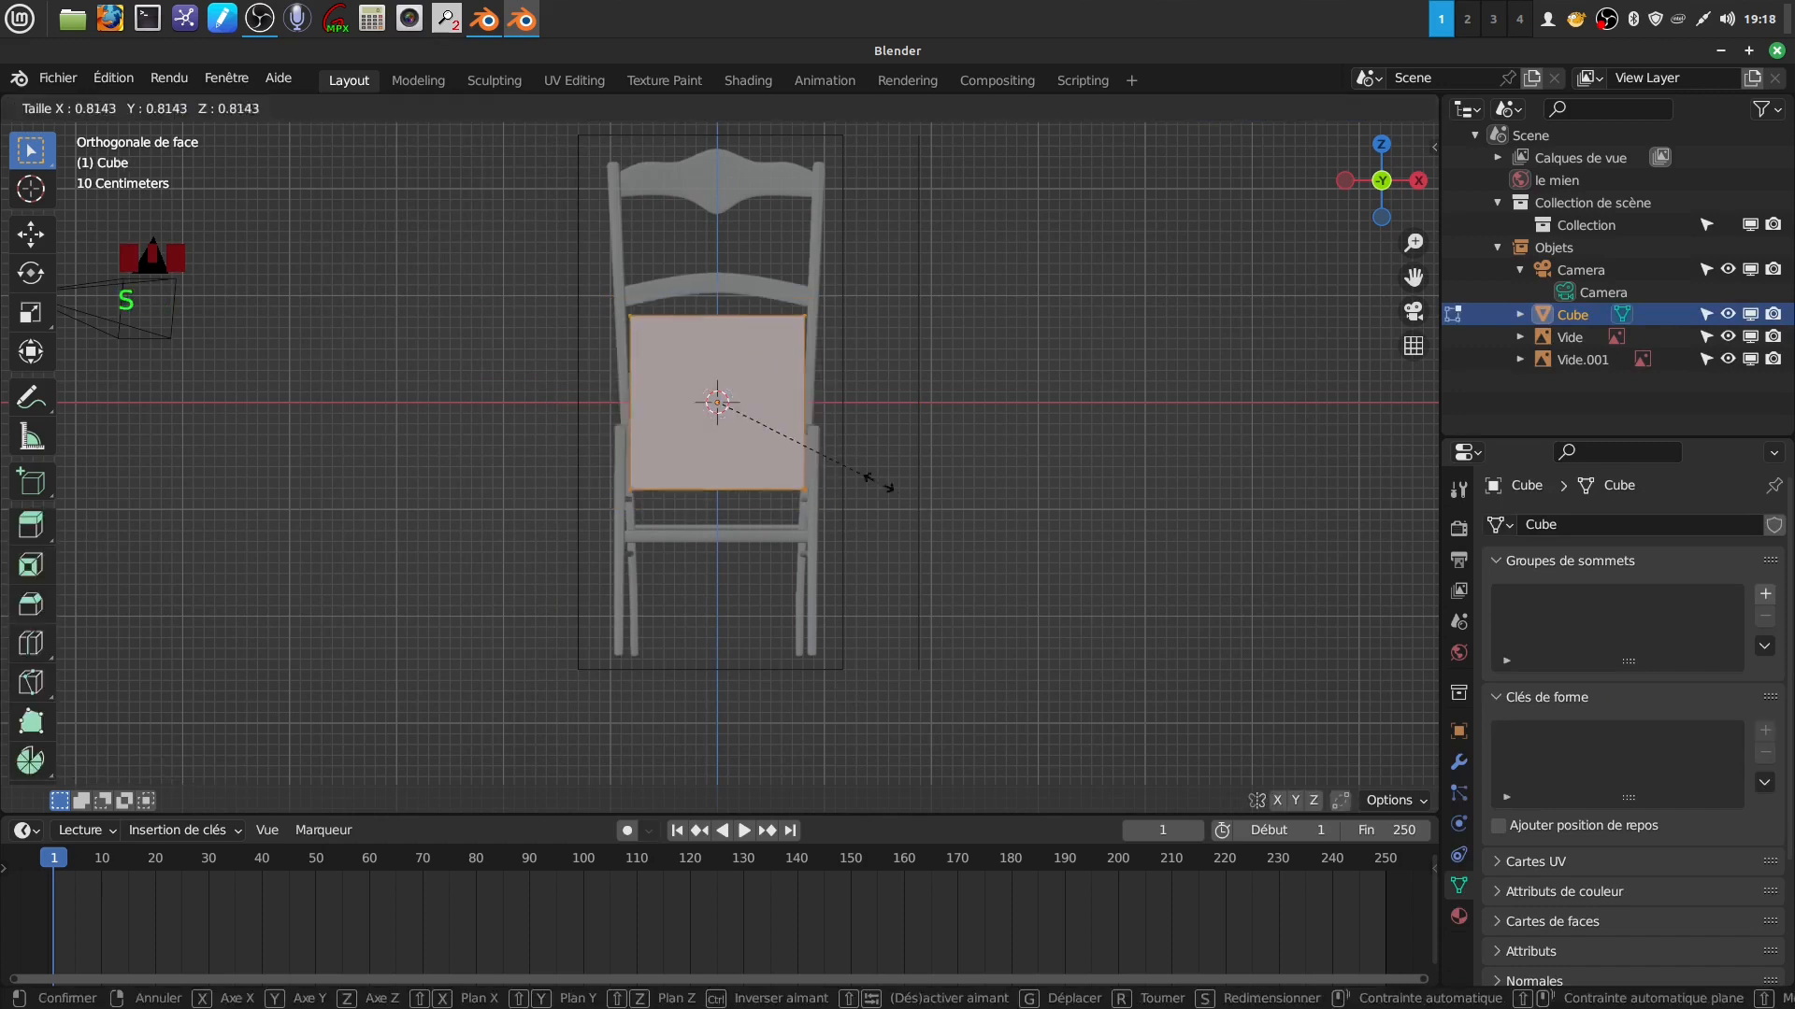
click(757, 396)
drag(730, 319, 736, 542)
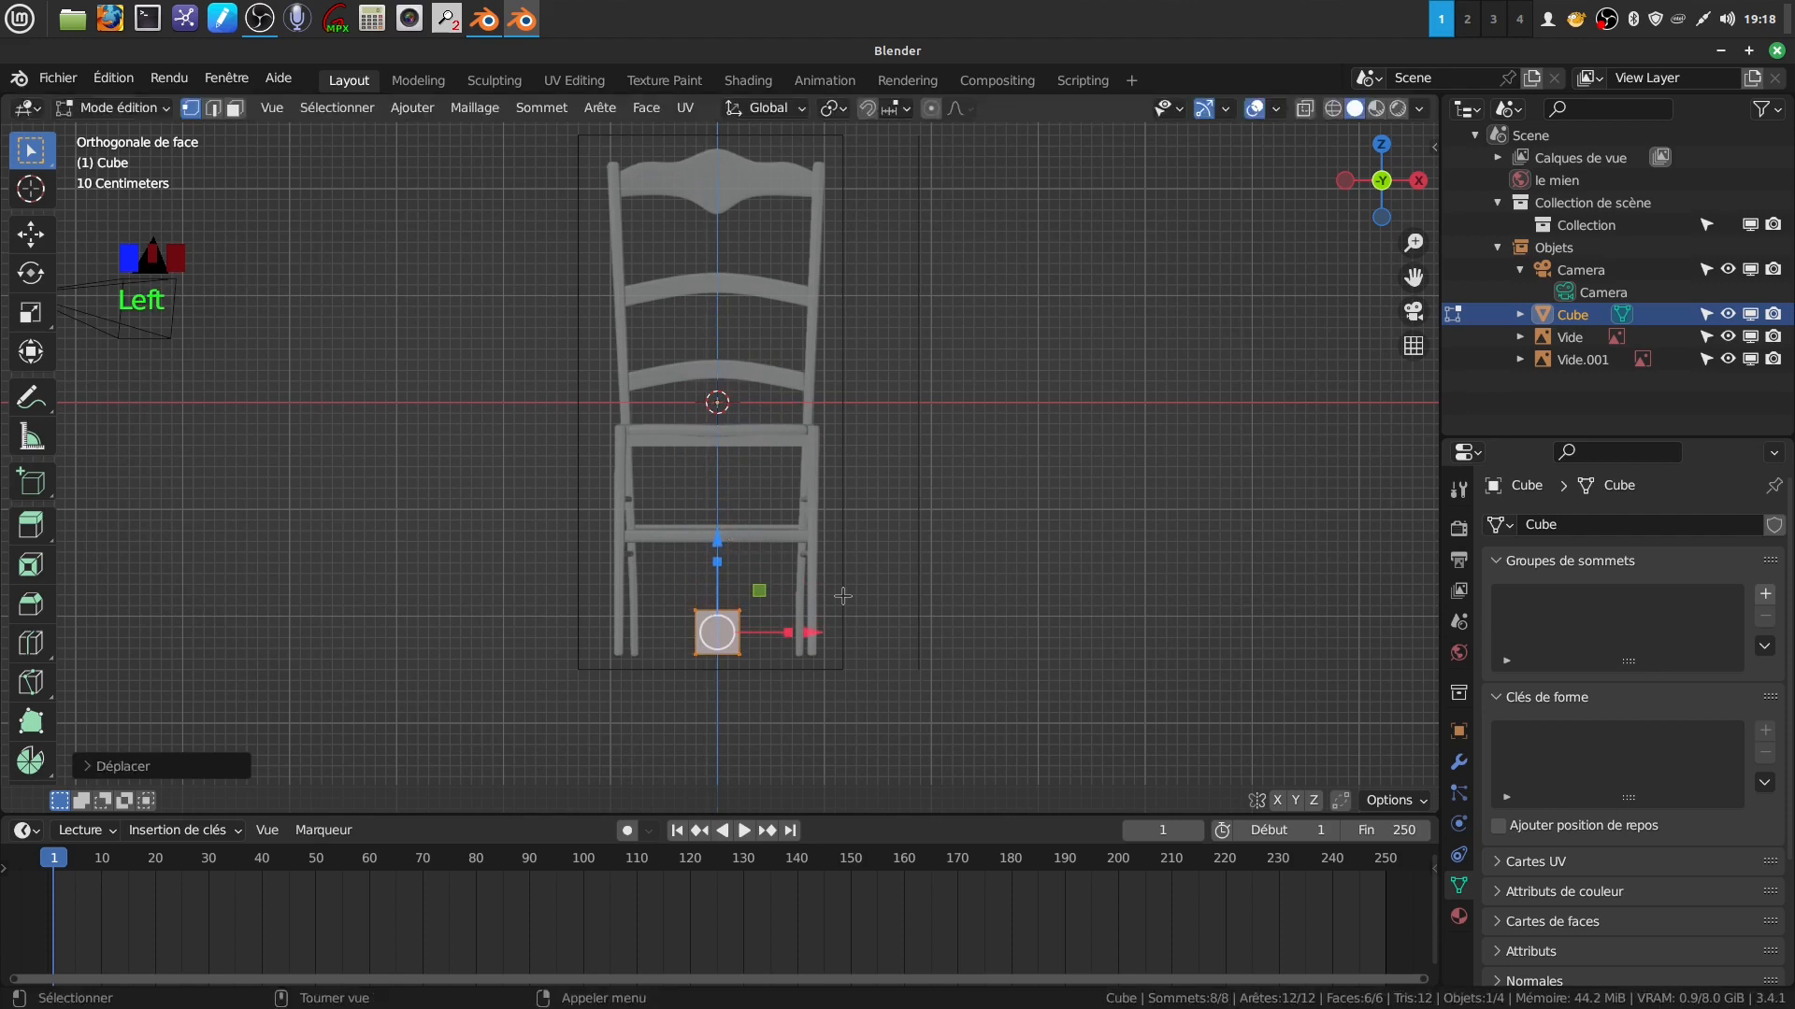
key(s)
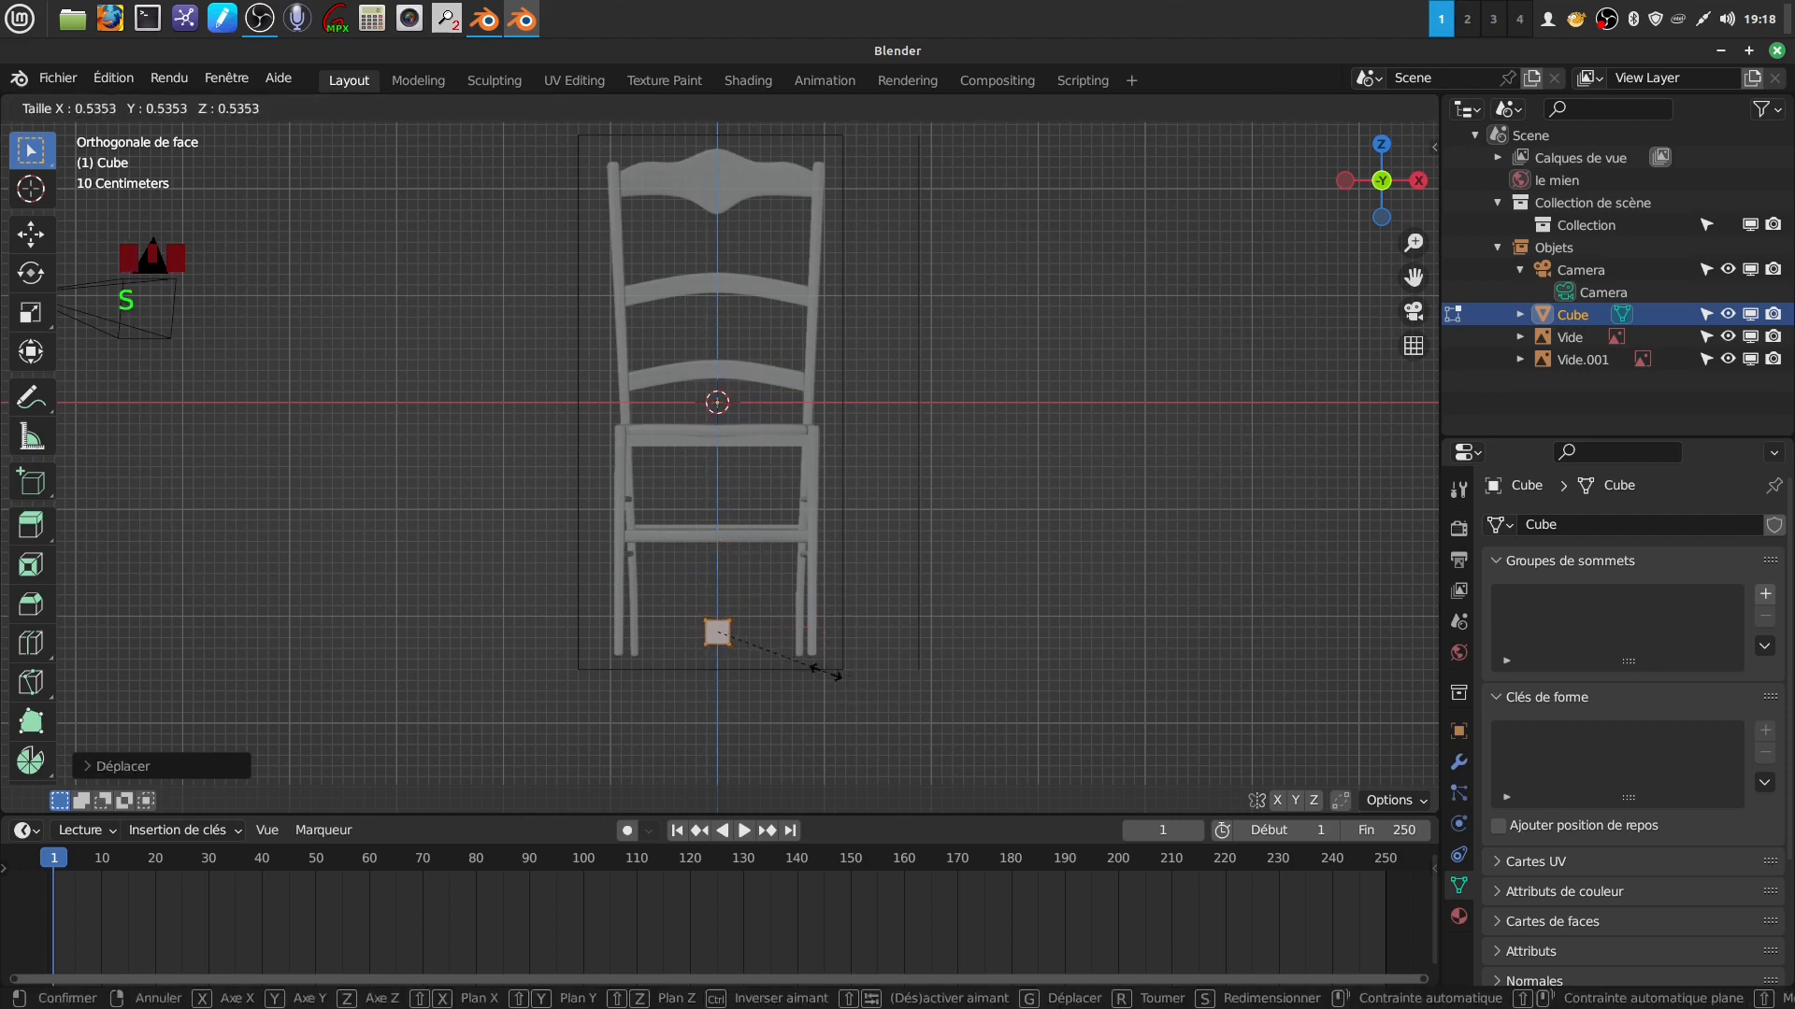
click(821, 667)
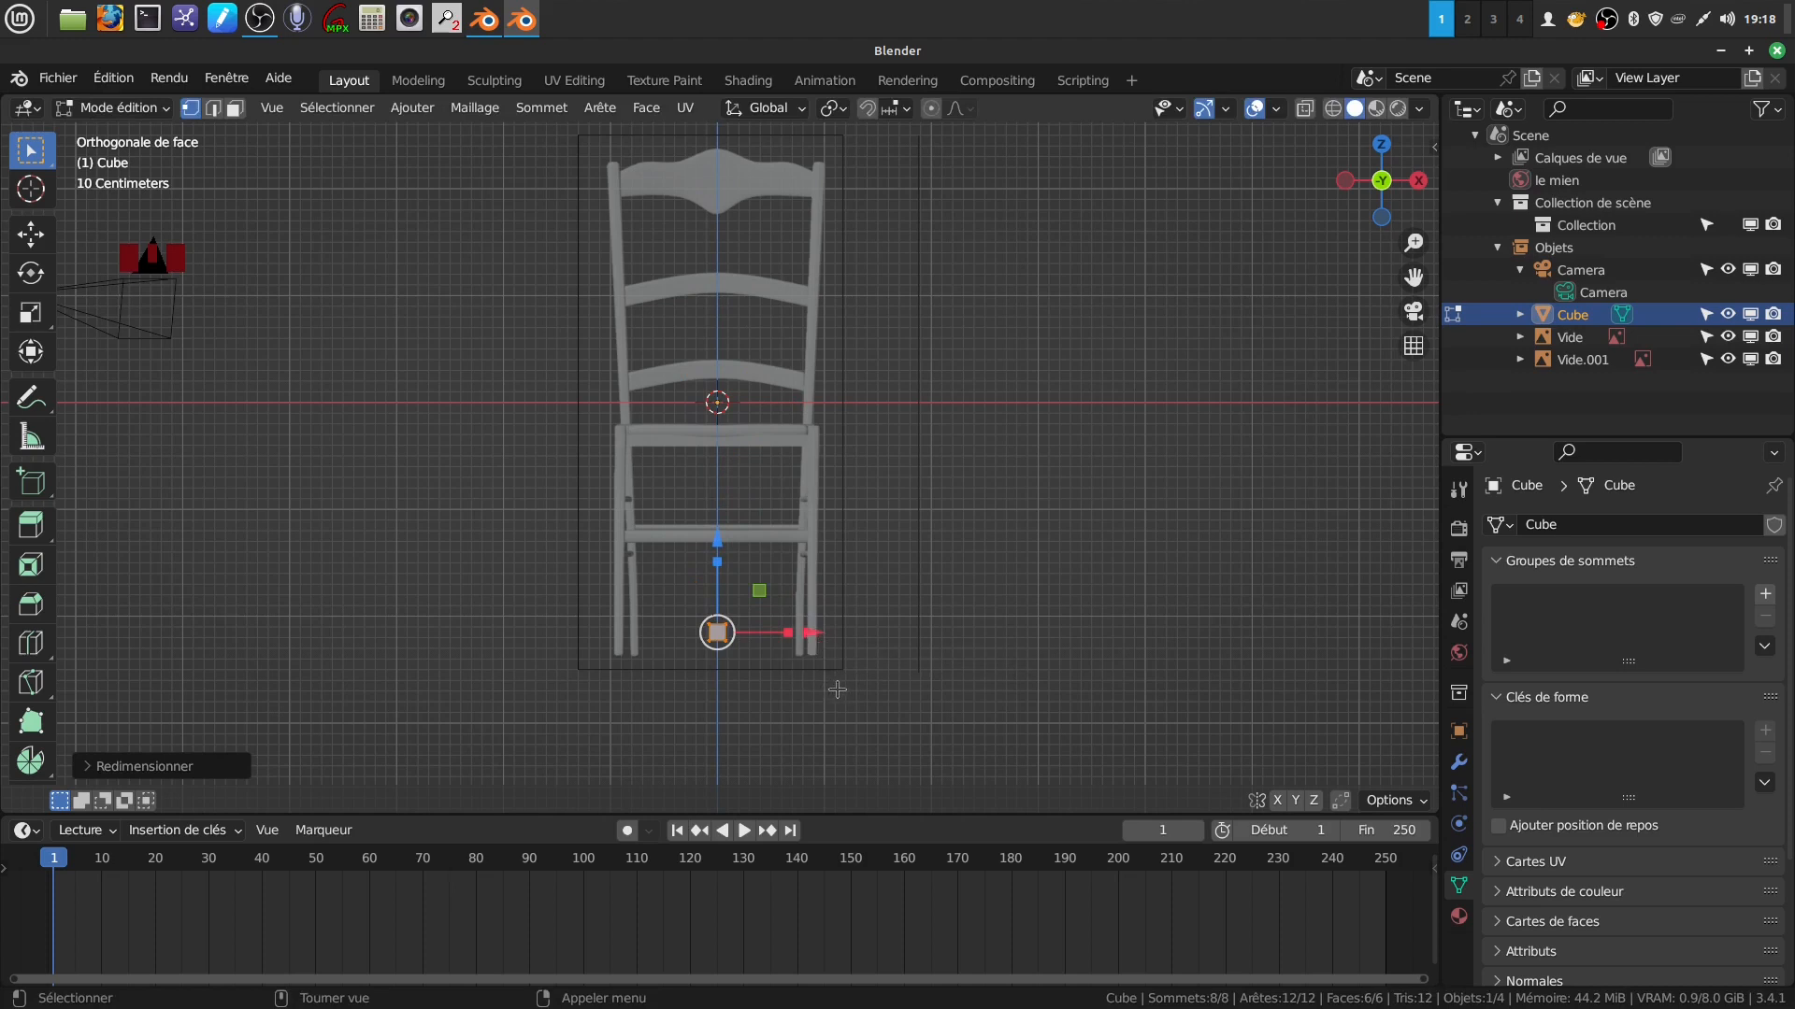
Move the small cube along negative X onto the outer chair leg and scale it down towards the leg's width.
drag(814, 631, 716, 612)
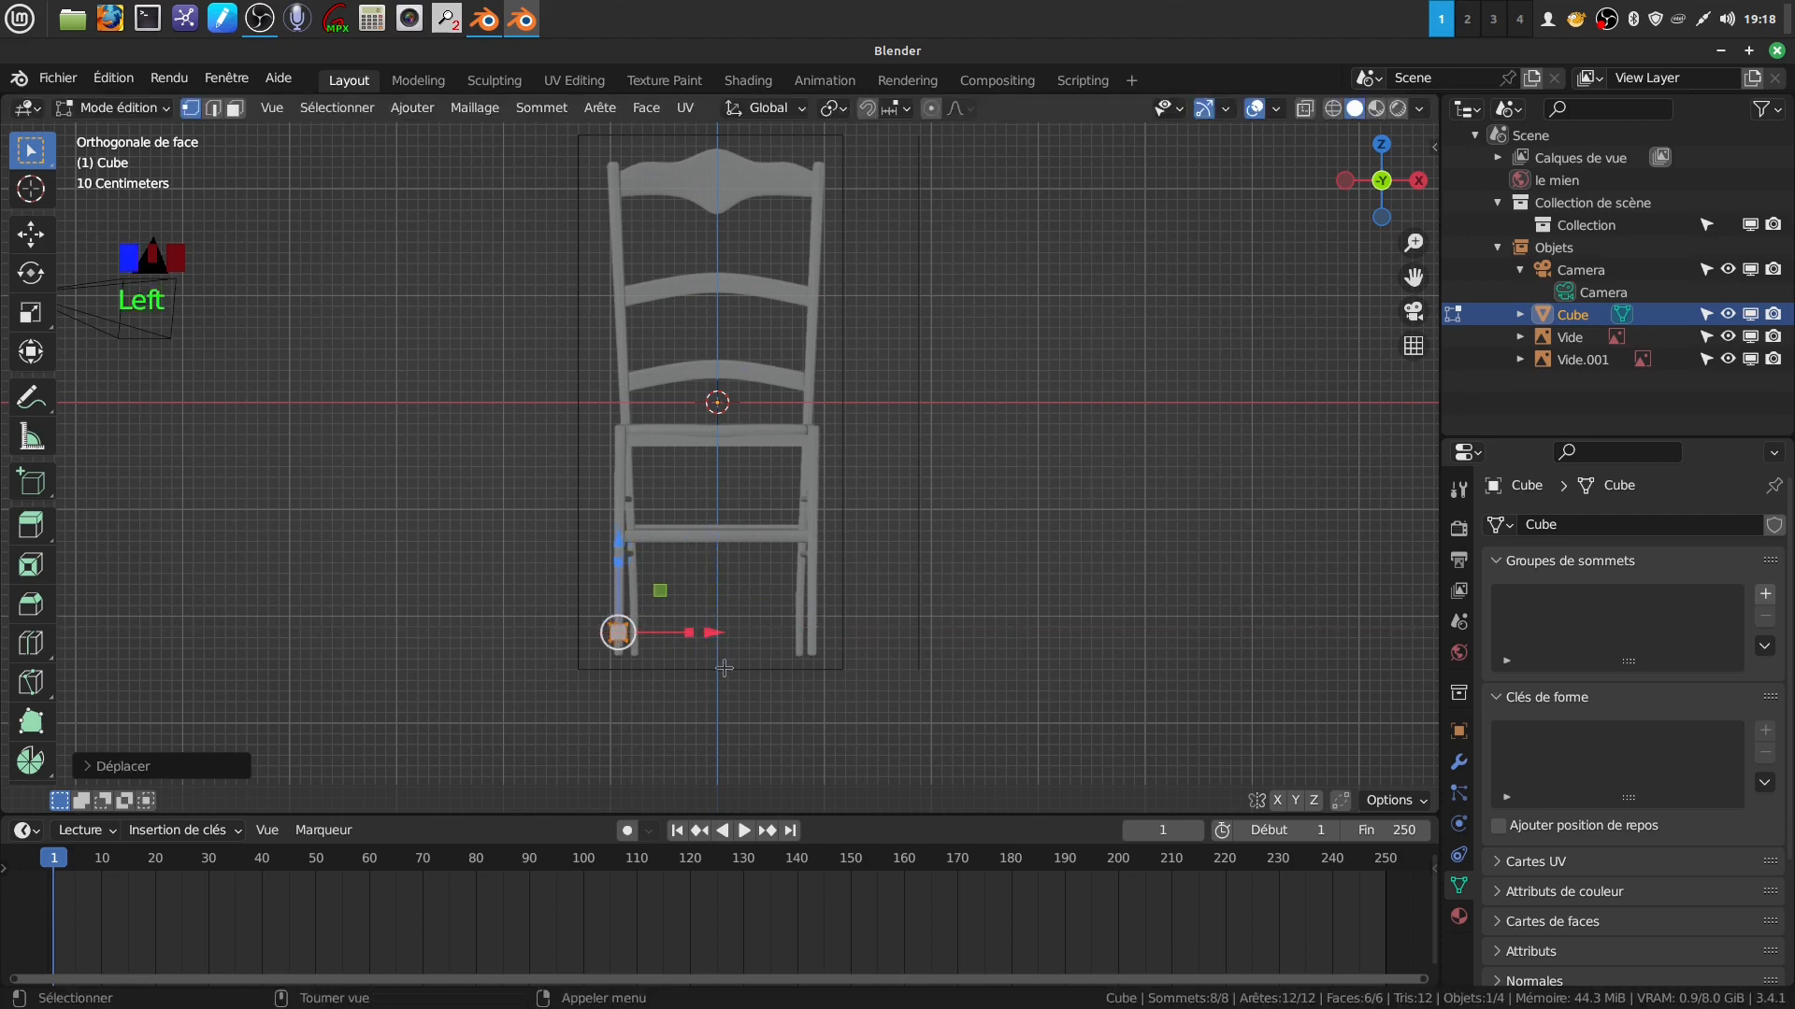
key(s)
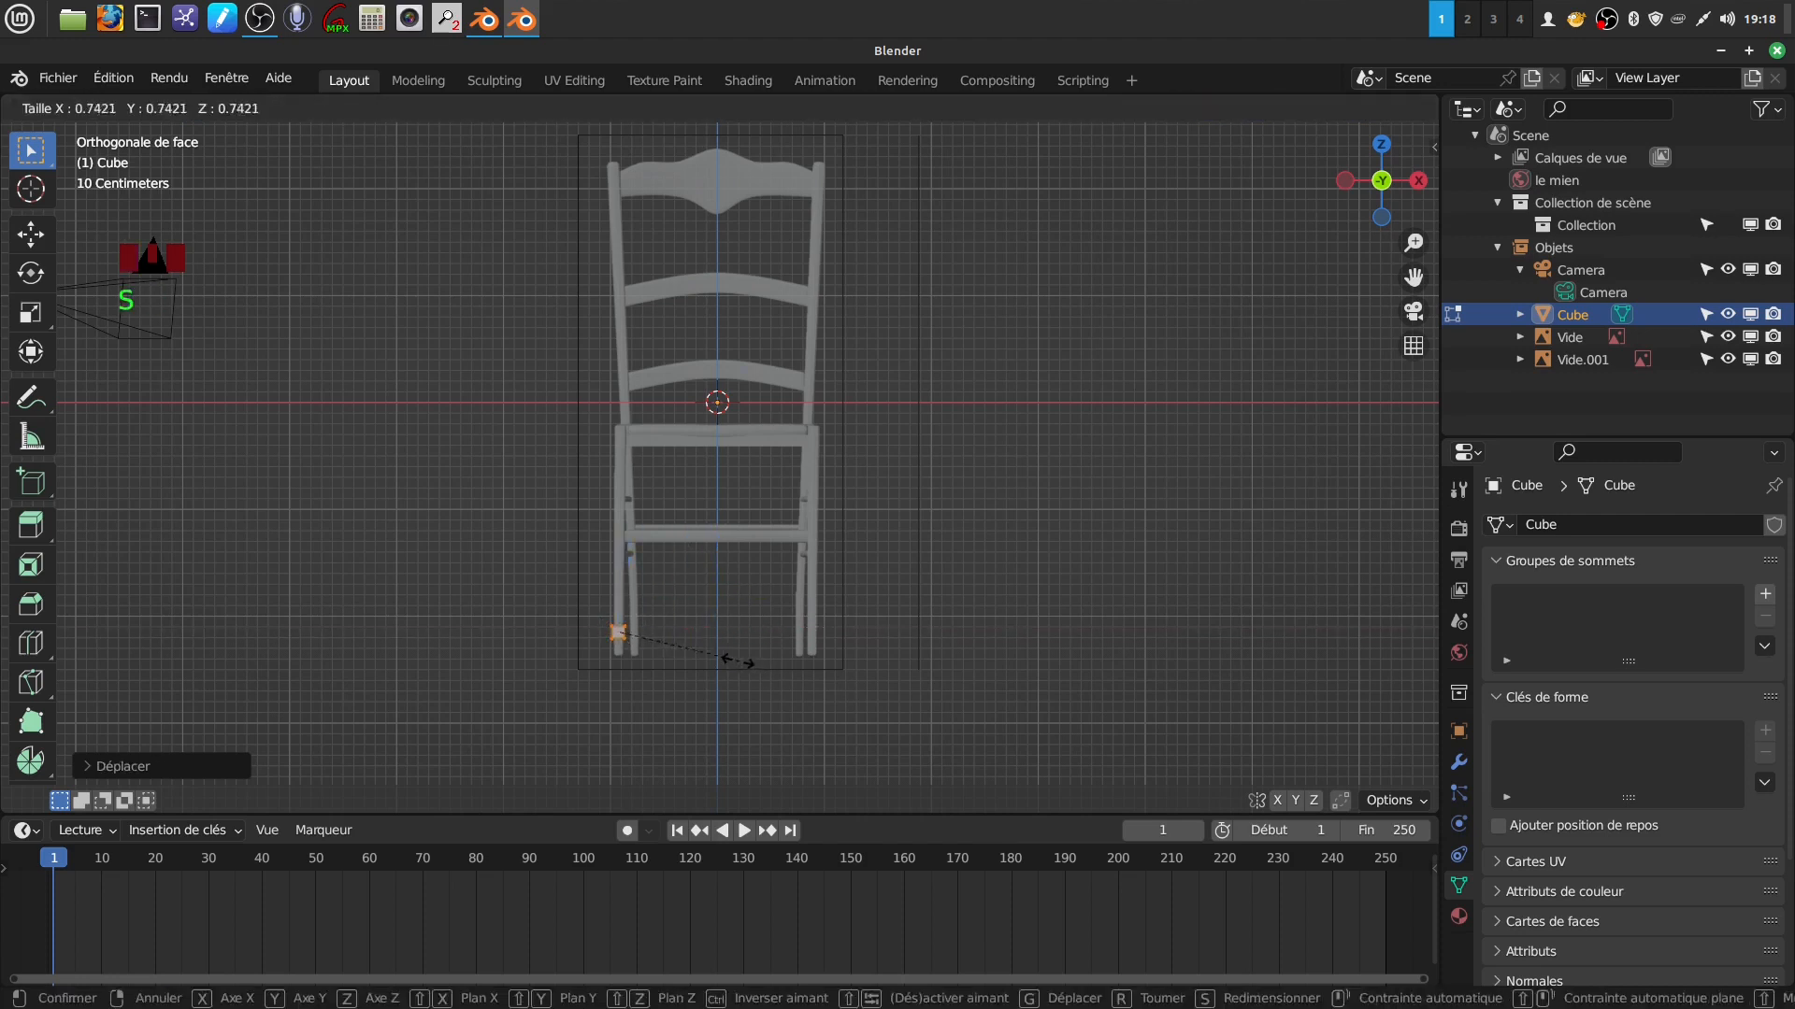
click(724, 658)
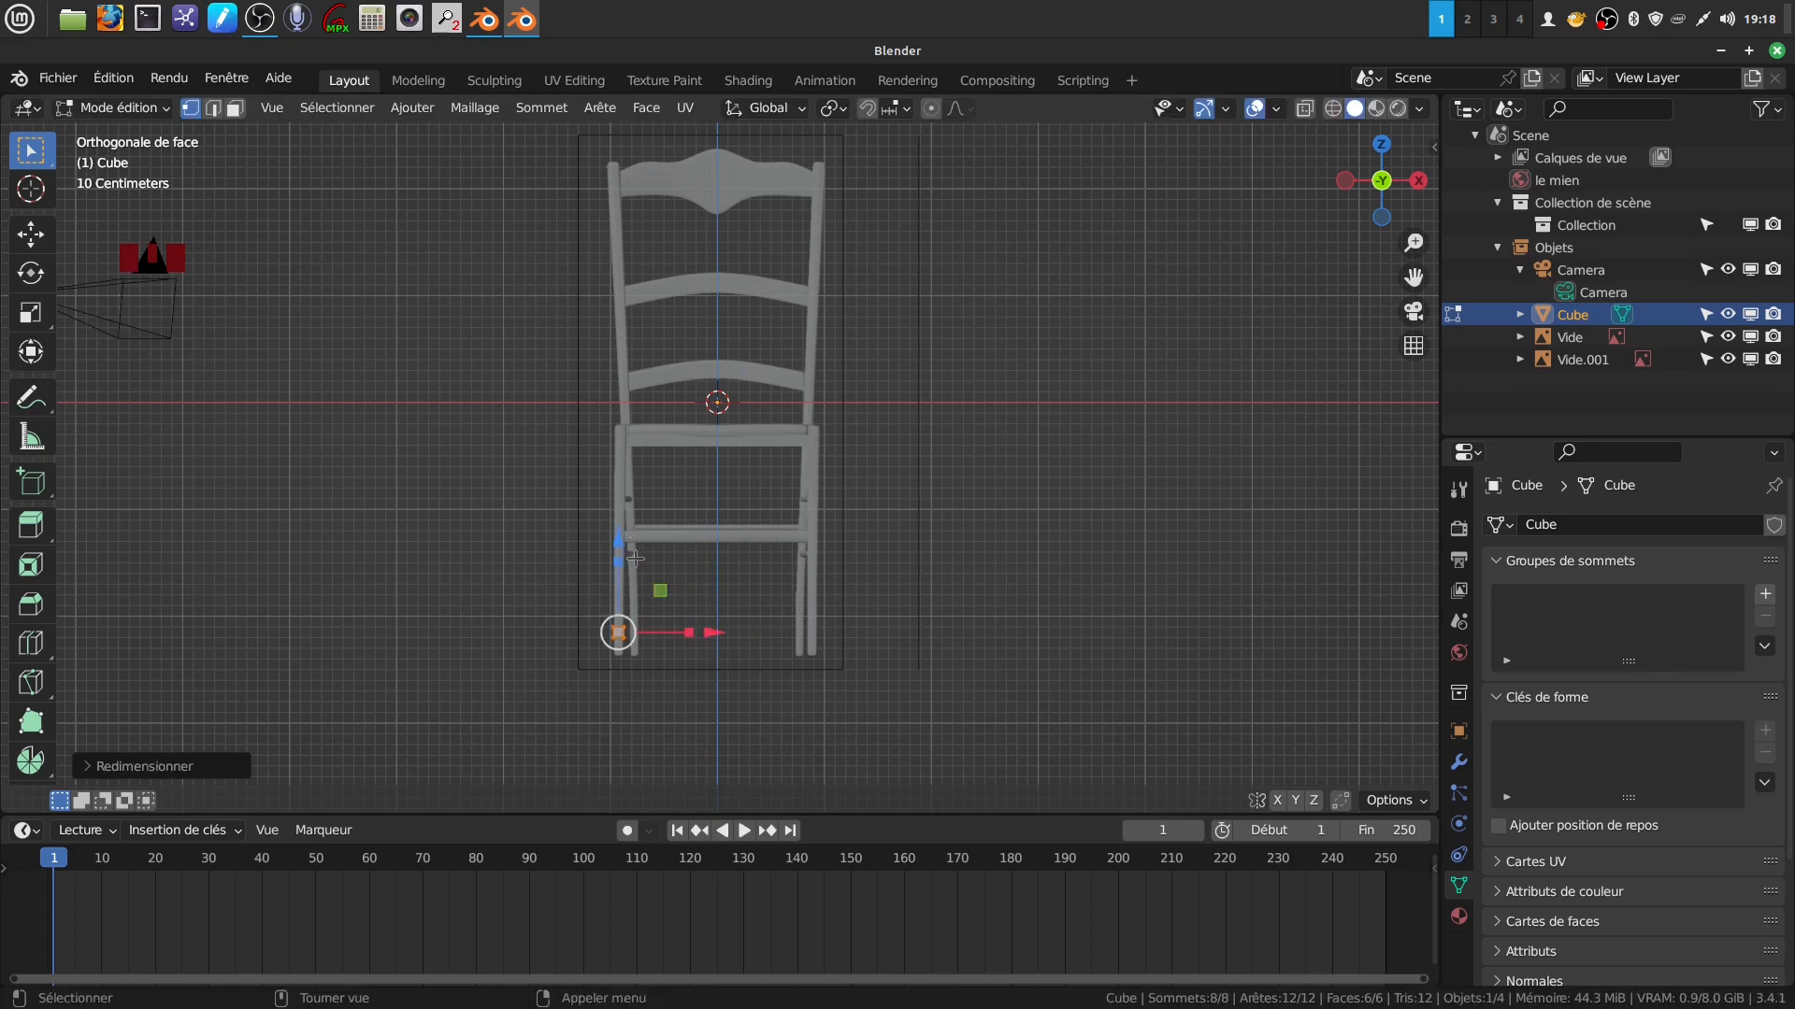
Fine-tune the cube's size to match the leg's width and lower it along Z to the foot of the leg.
scroll(718, 744, up, 1)
shift+middle_drag(725, 732, 785, 689)
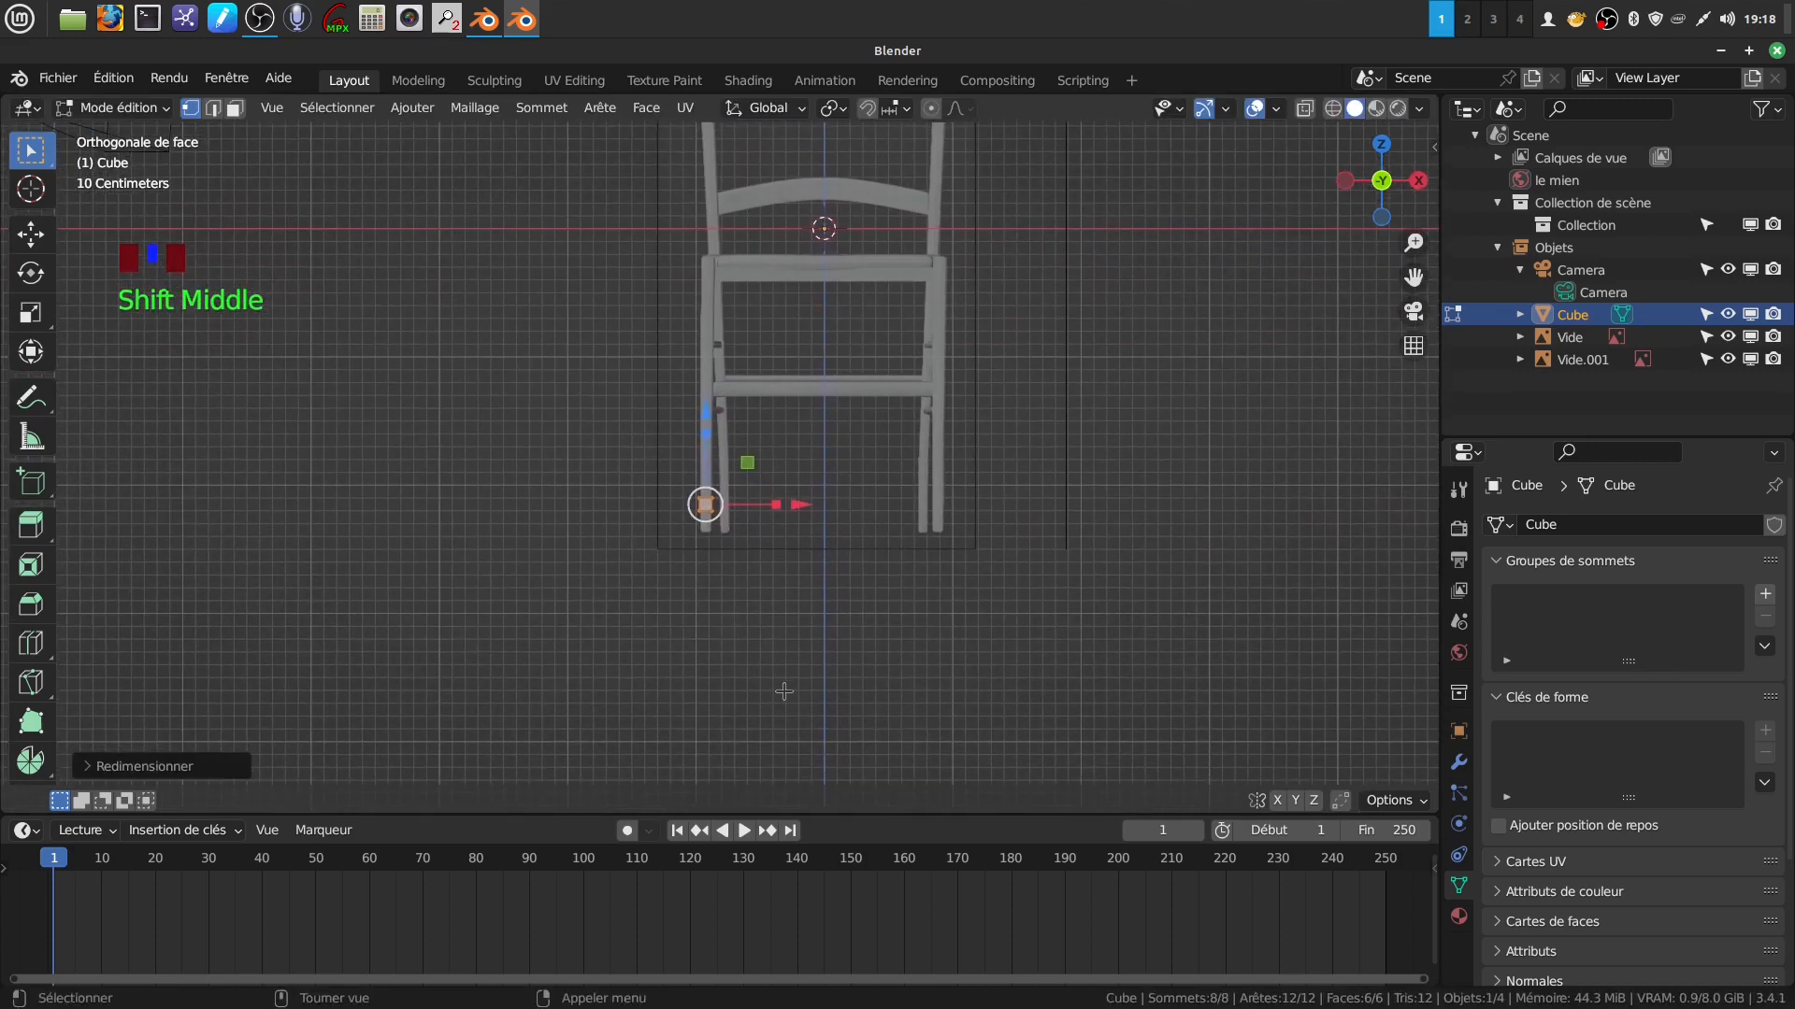
scroll(785, 689, up, 4)
key(s)
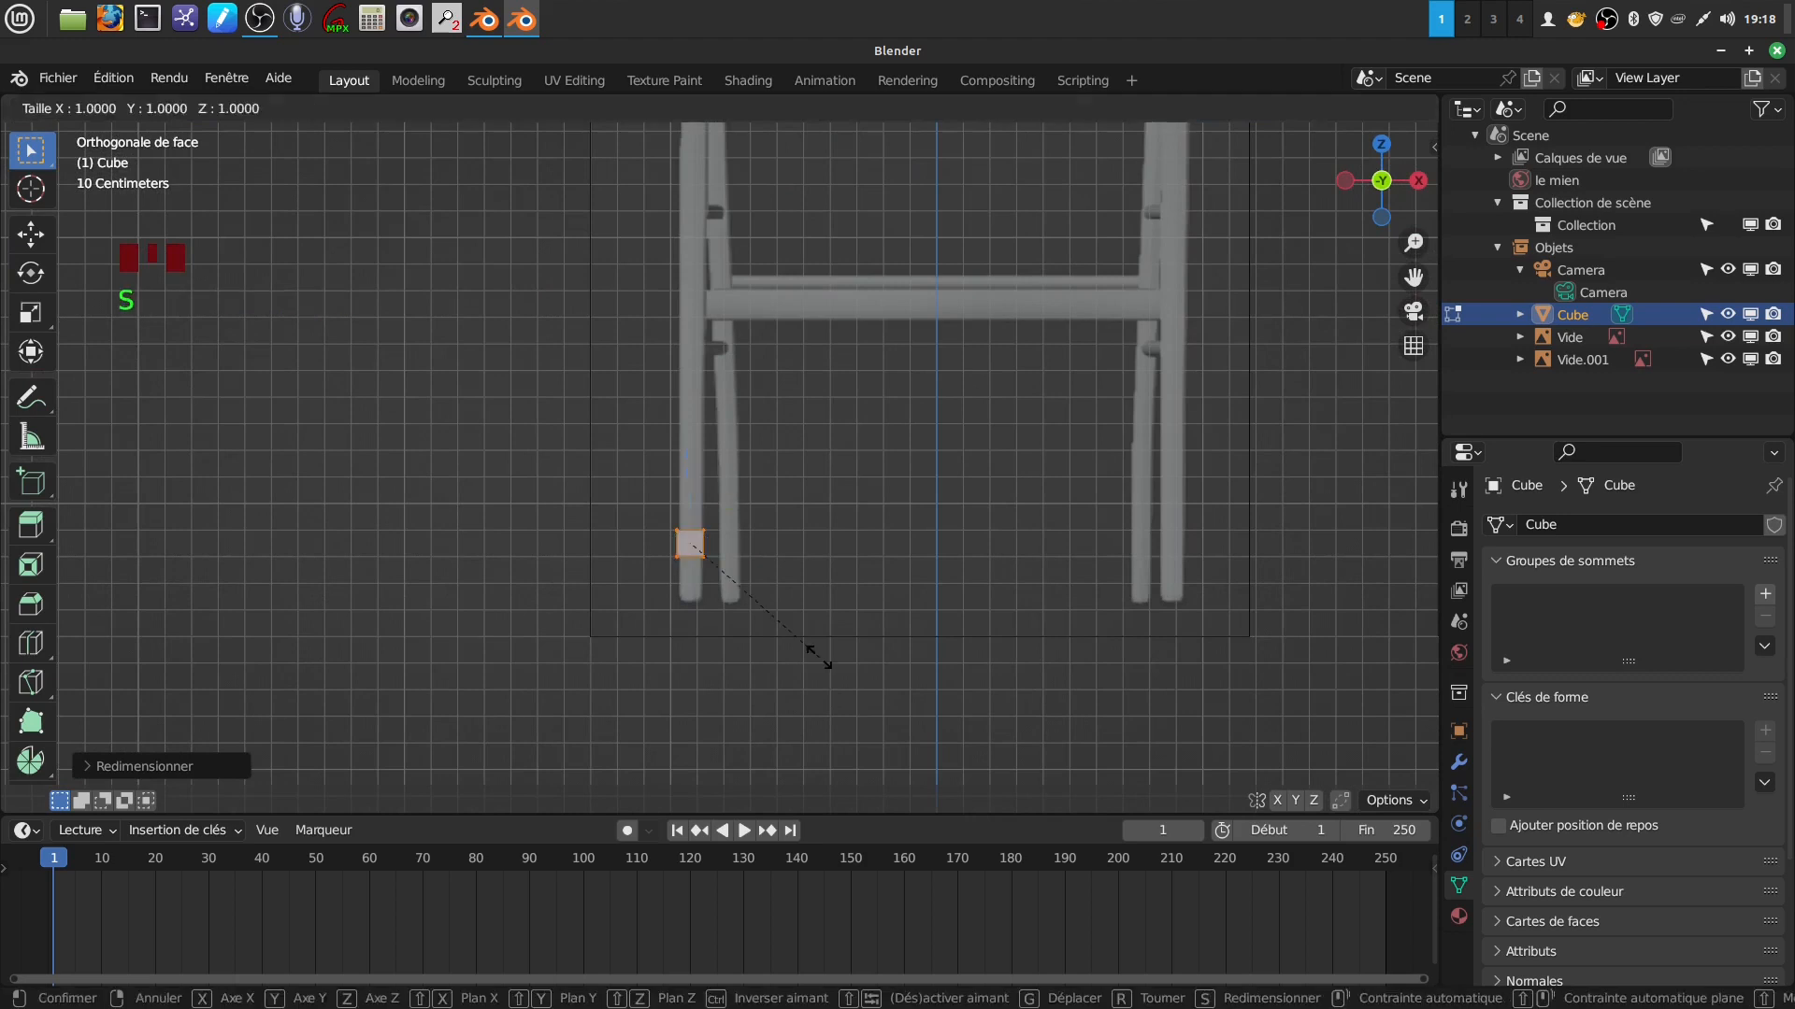
click(850, 657)
drag(687, 448, 693, 492)
shift+middle_drag(763, 491, 765, 549)
In the right side view, move the cube along negative Y onto the foot of the front leg.
scroll(745, 582, down, 1)
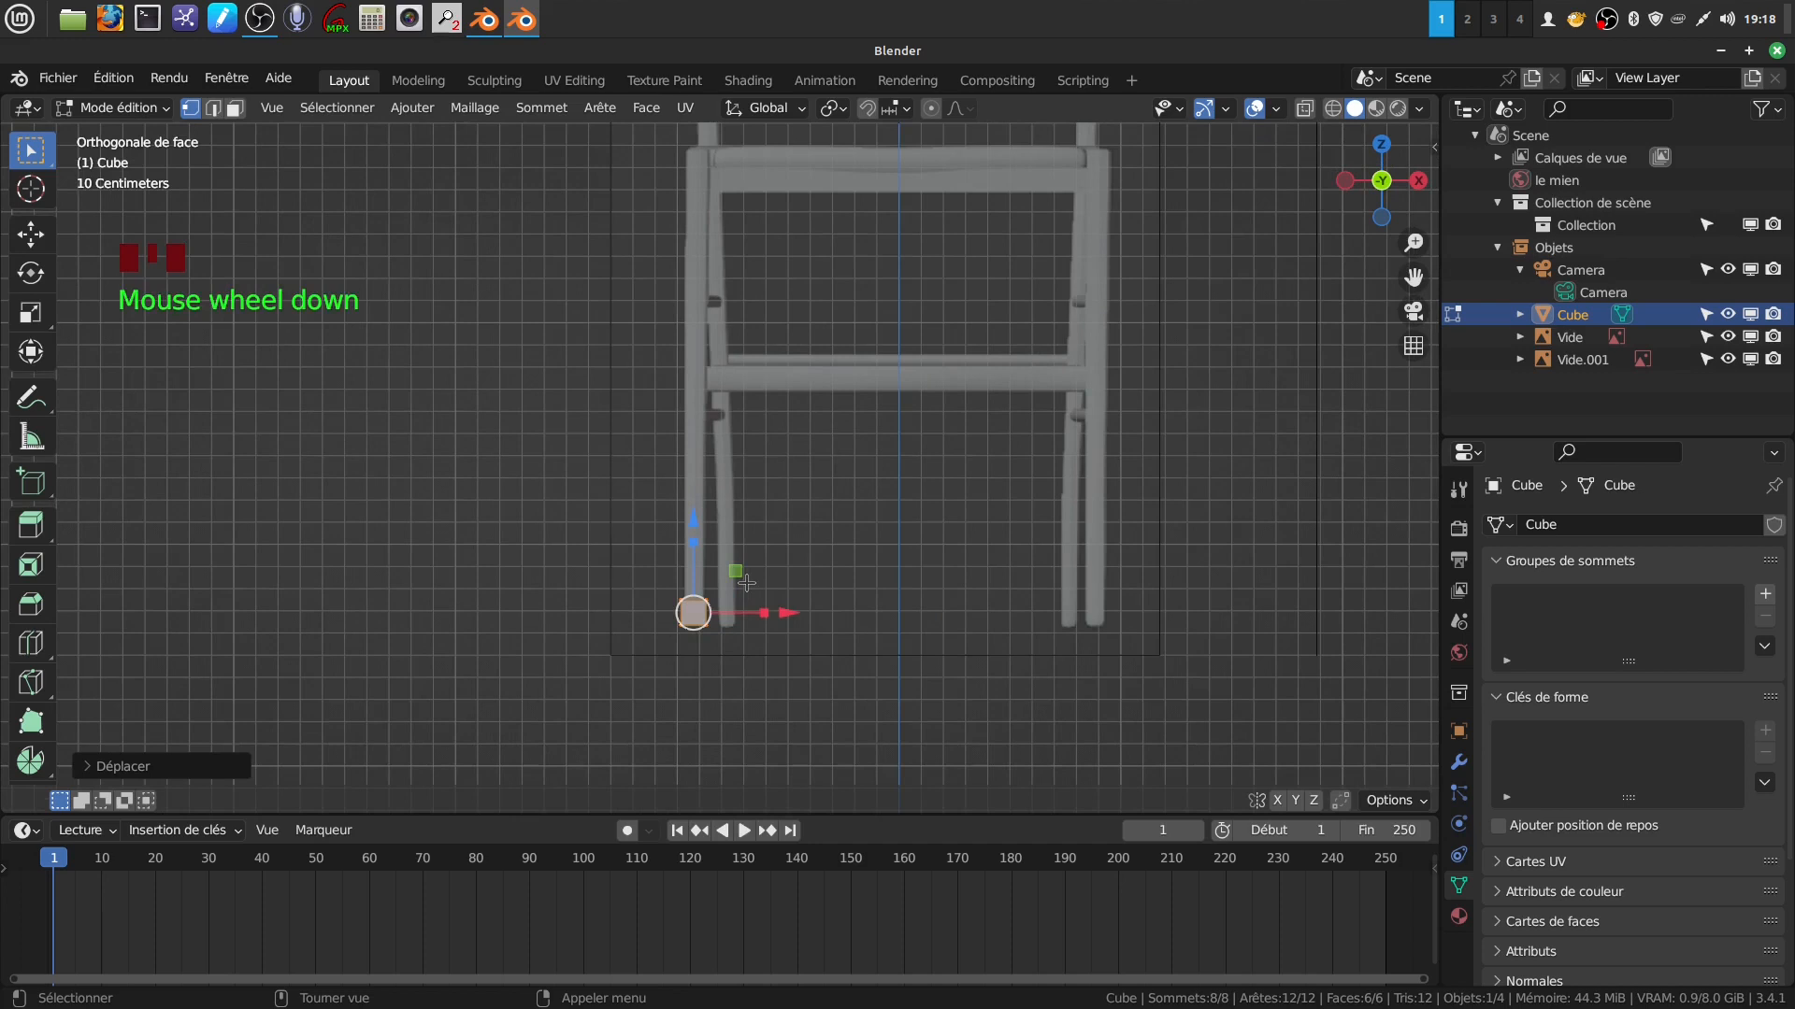
key(KP_3)
scroll(707, 607, down, 3)
shift+middle_drag(707, 608, 973, 638)
drag(796, 581, 673, 562)
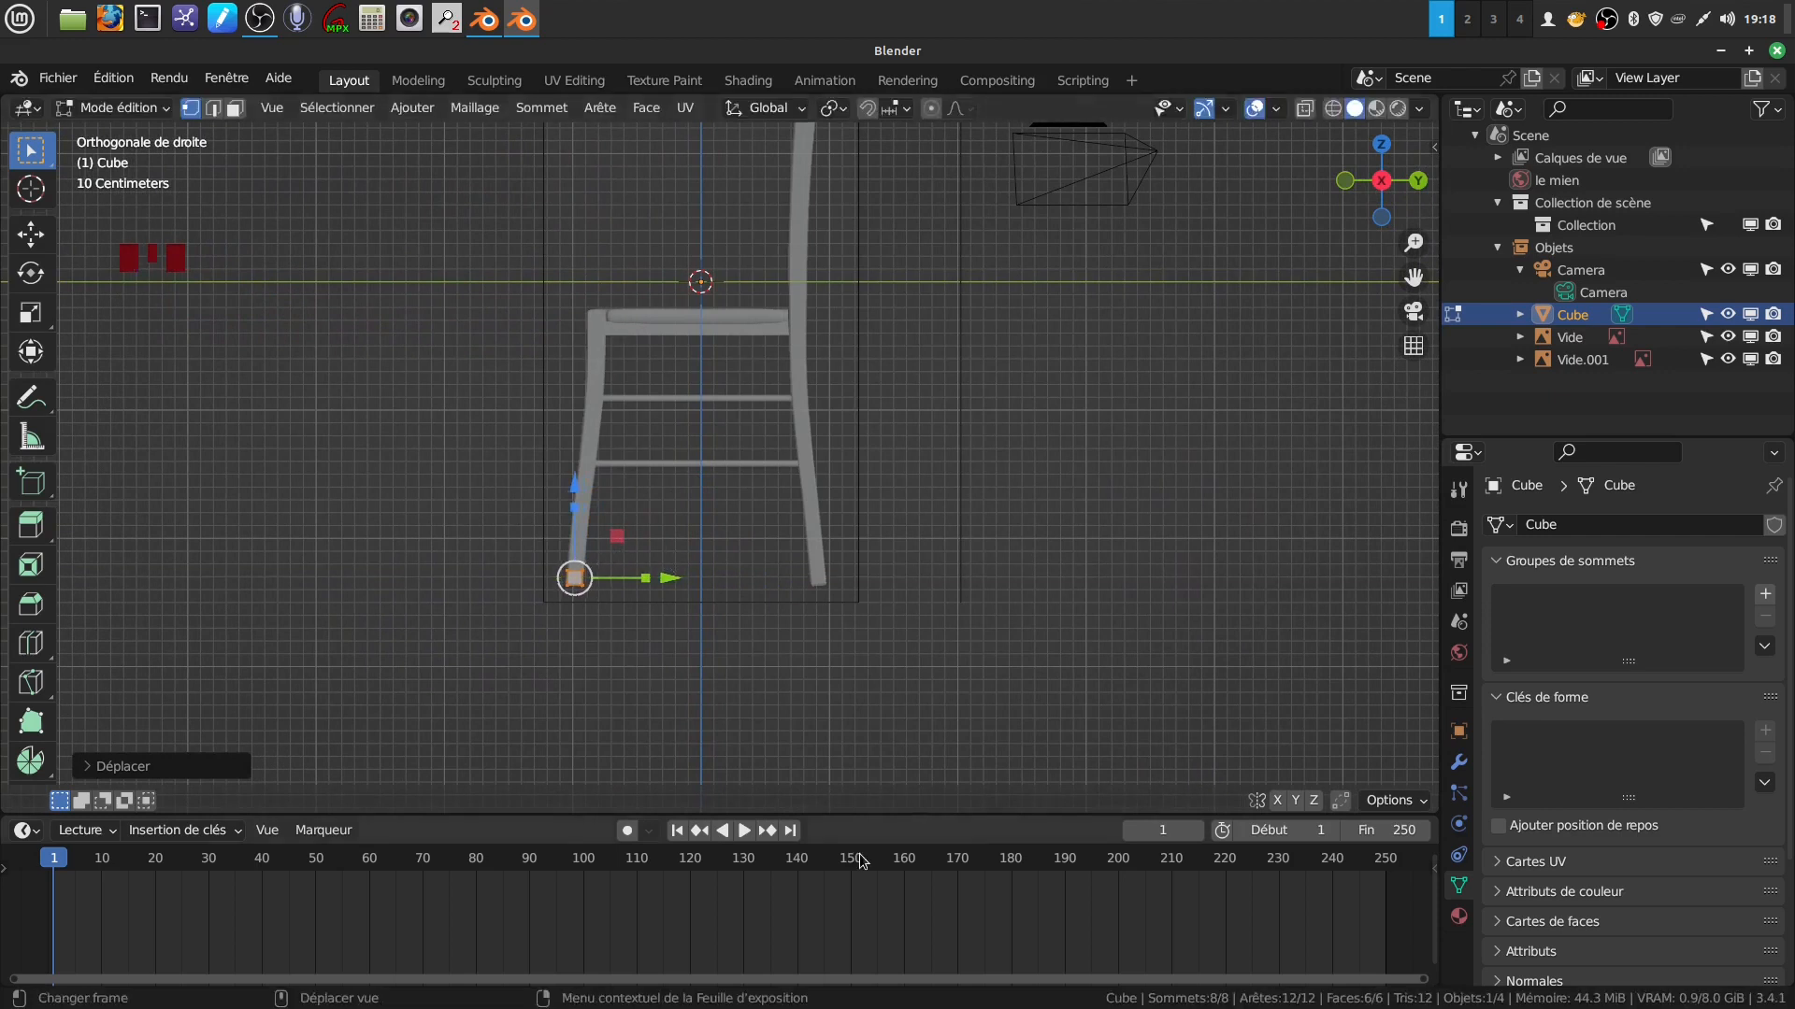
Check the cube's placement at the leg's foot in the front and right views and switch to face selection mode.
key(KP_1)
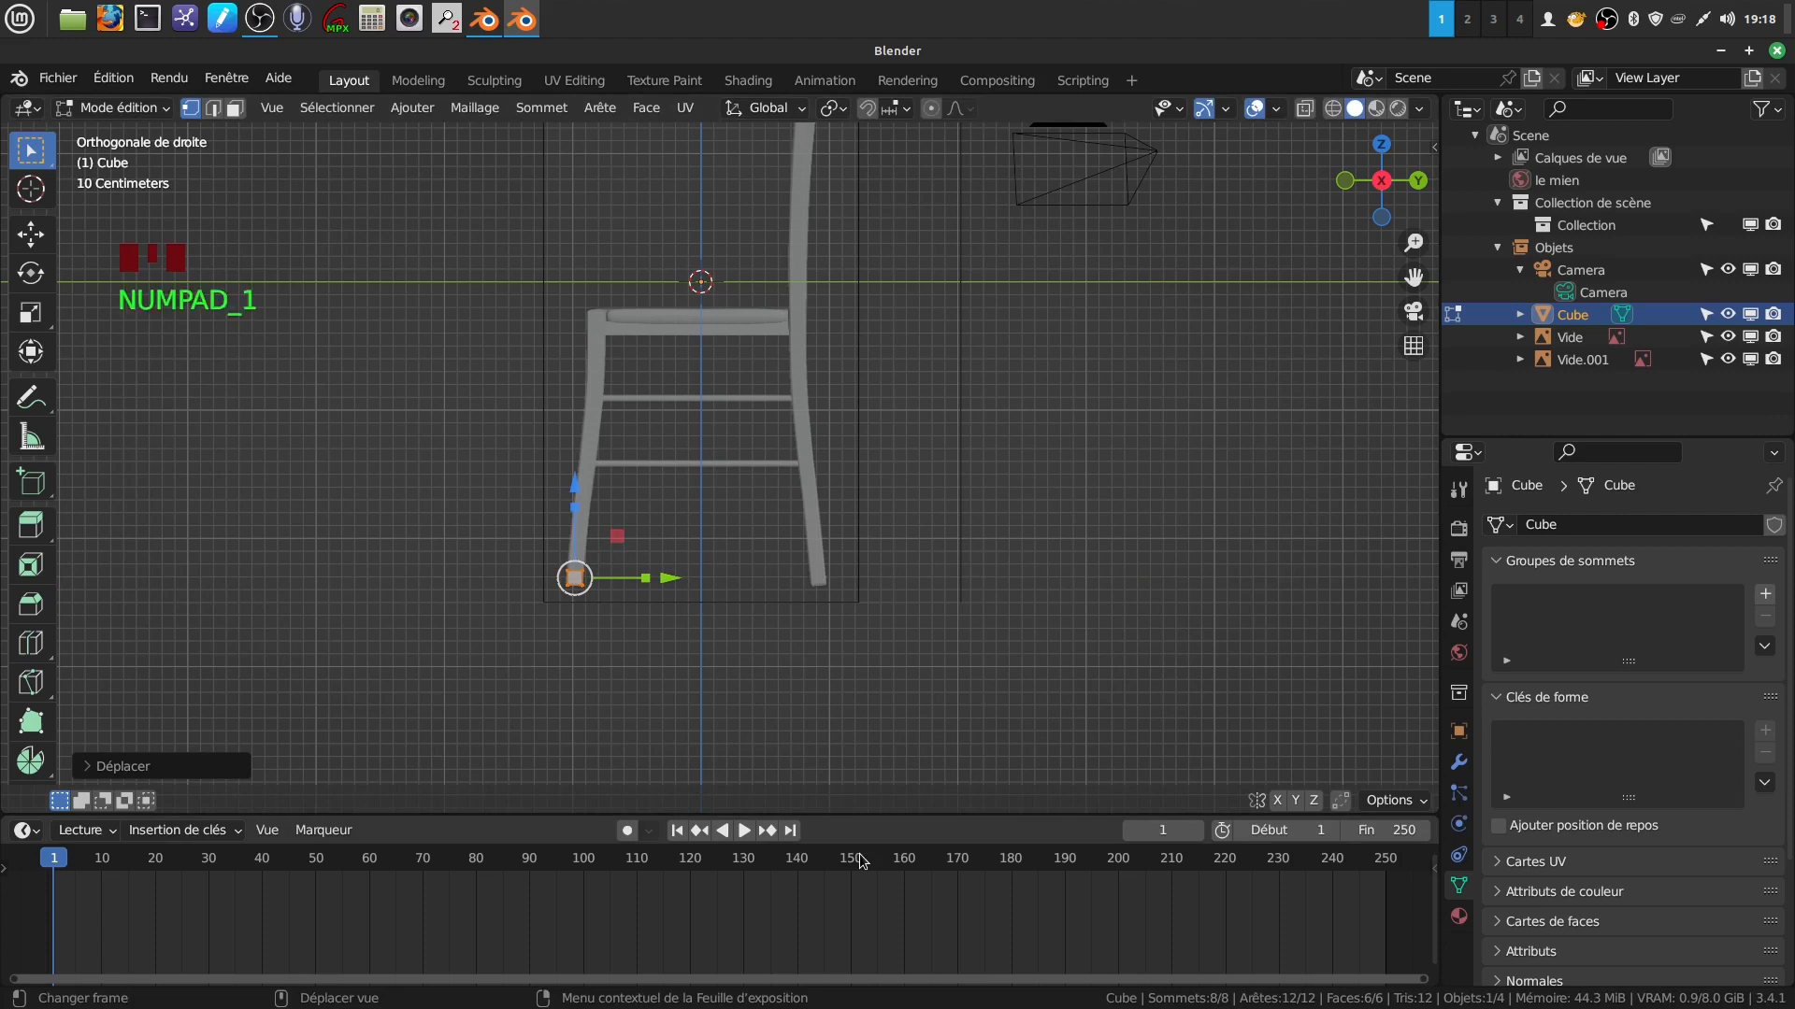
key(KP_1)
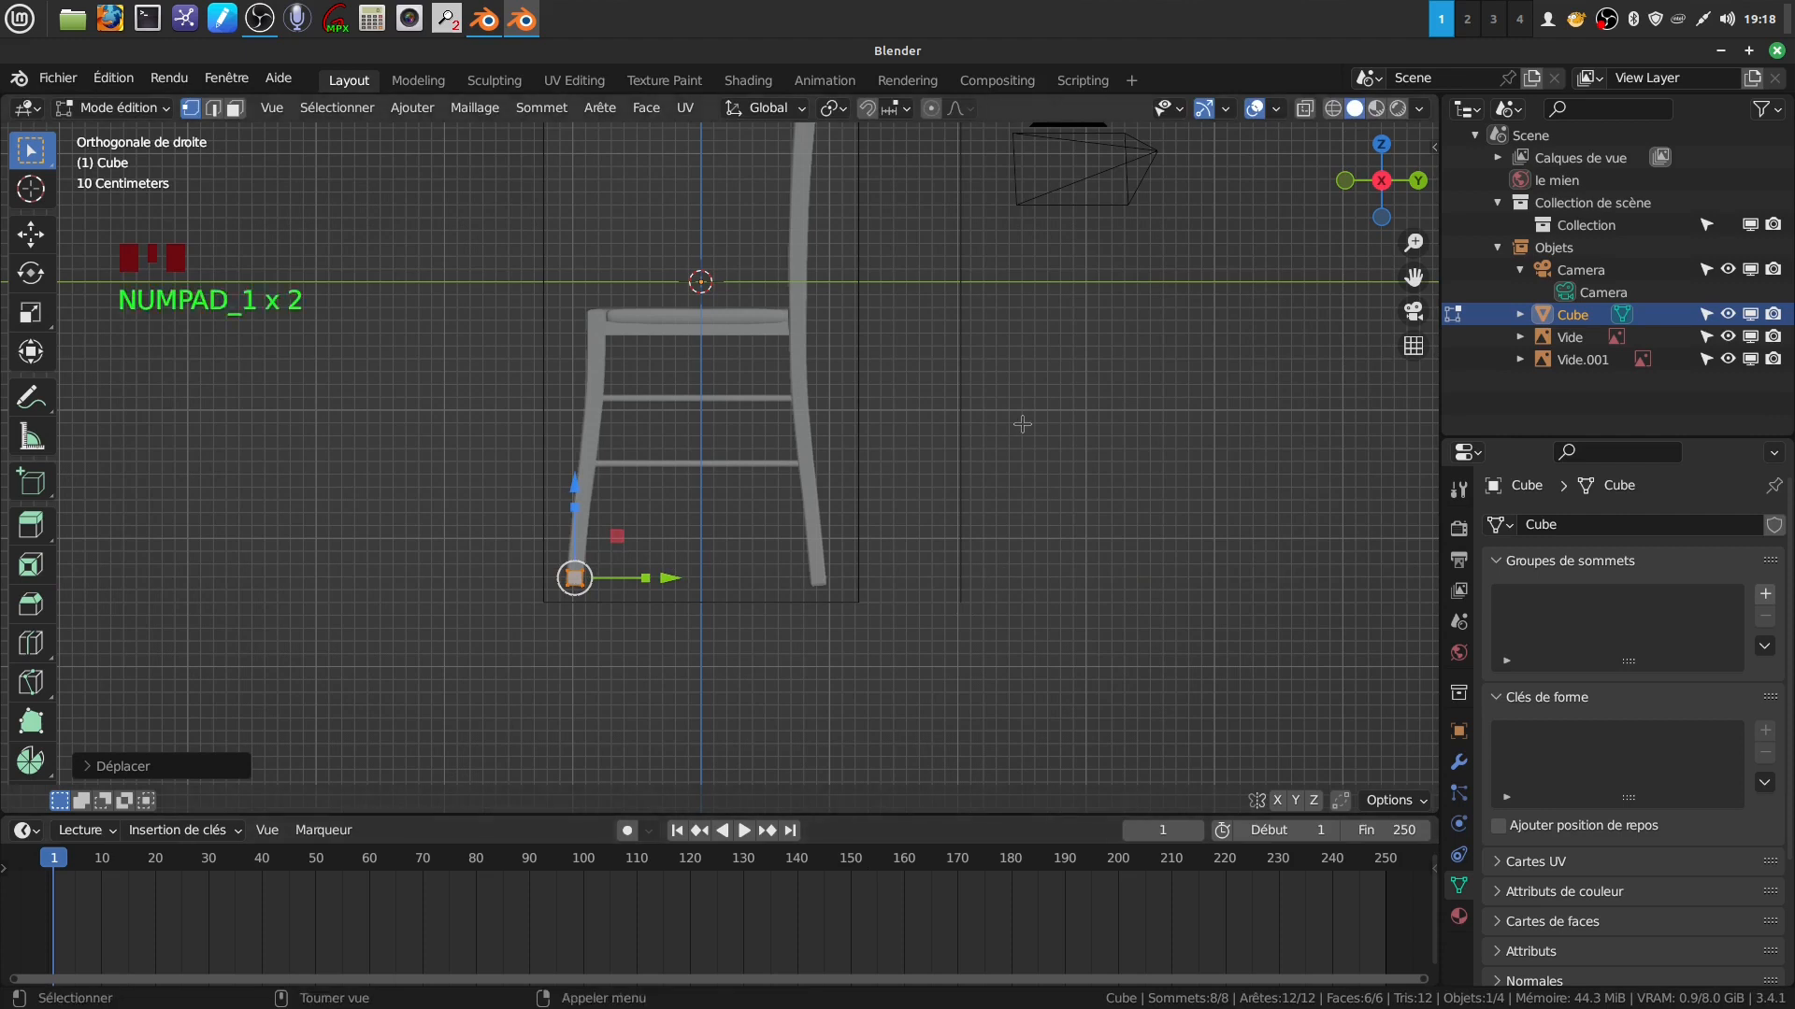
key(KP_1)
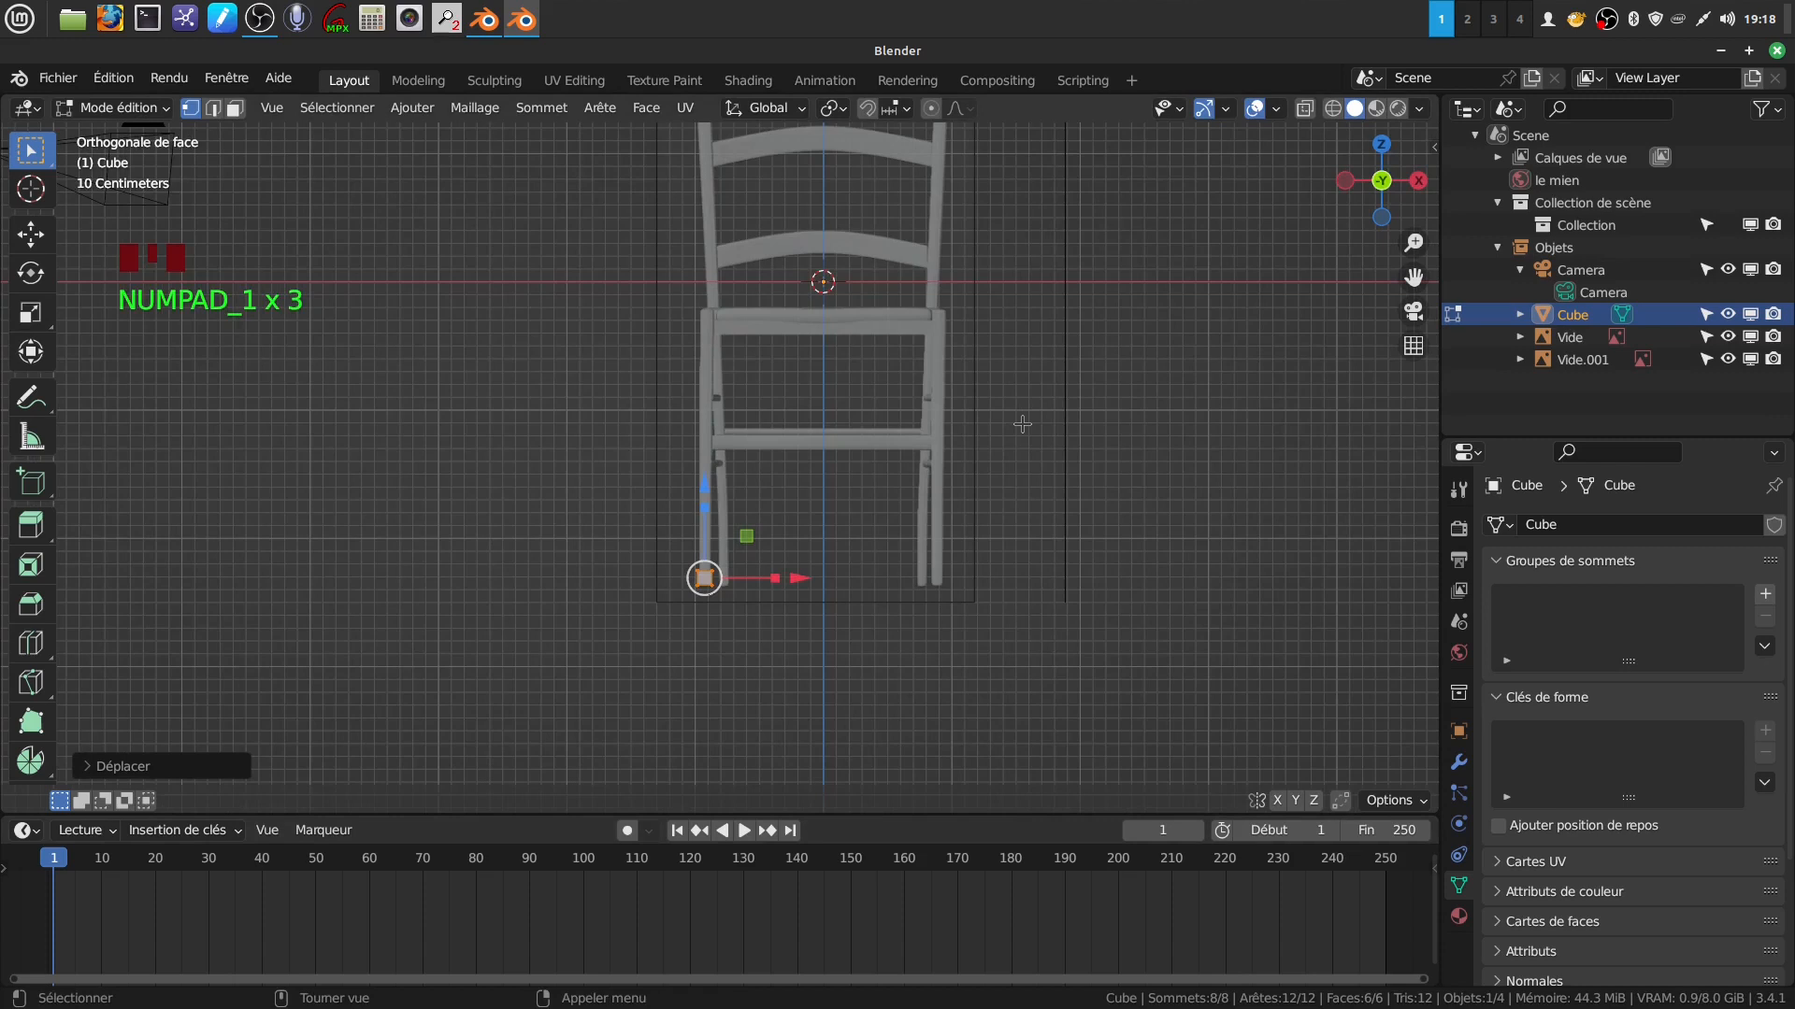
scroll(1022, 424, up, 1)
key(KP_3)
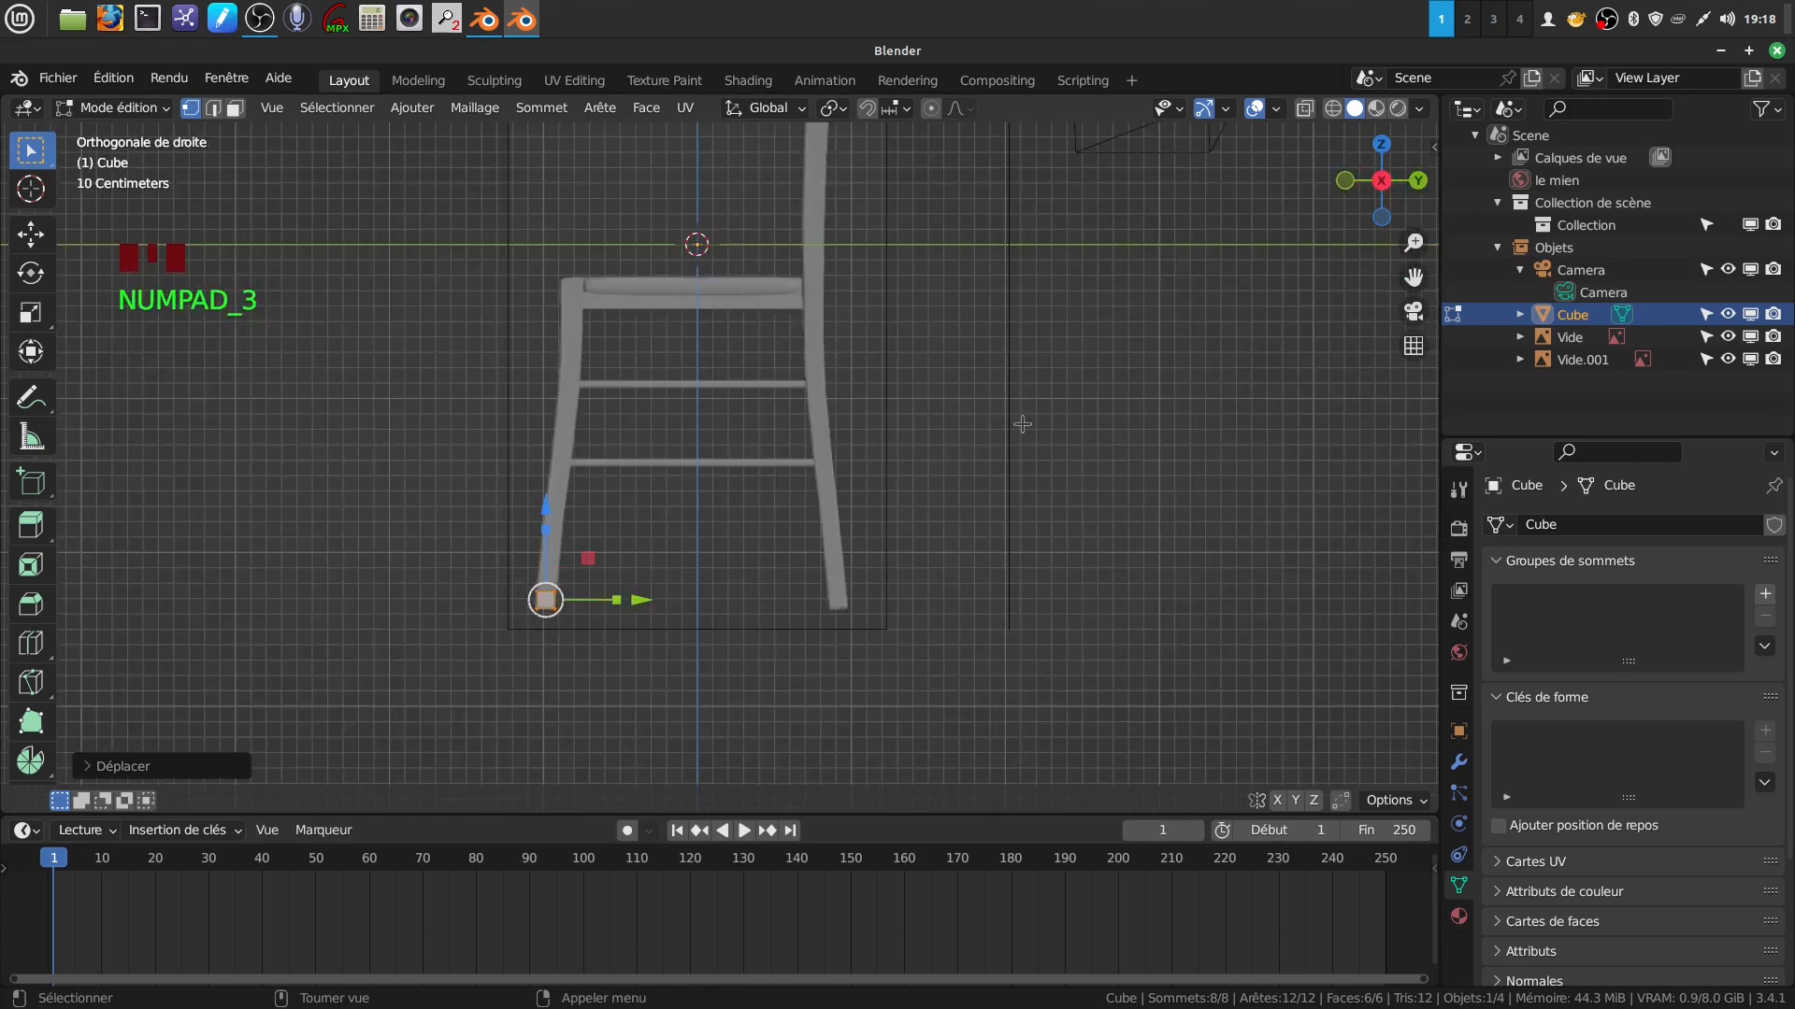
key(KP_1)
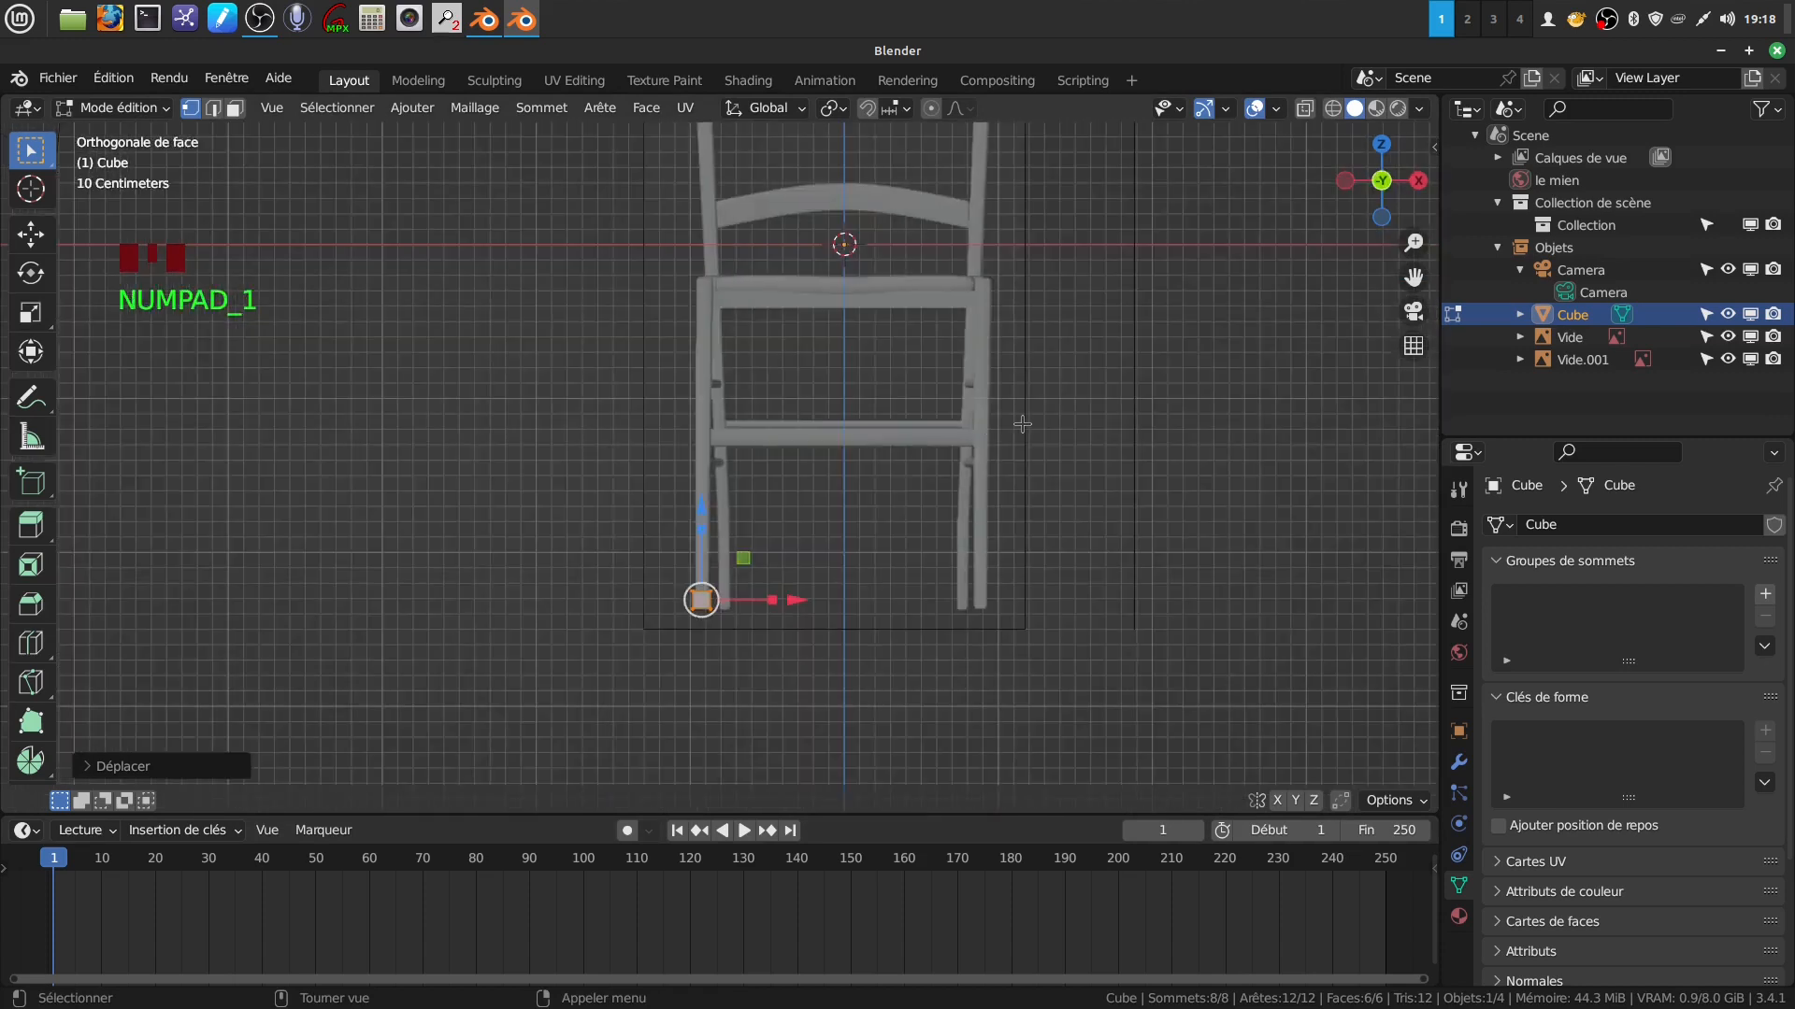
scroll(832, 564, up, 2)
shift+middle_drag(832, 563, 795, 623)
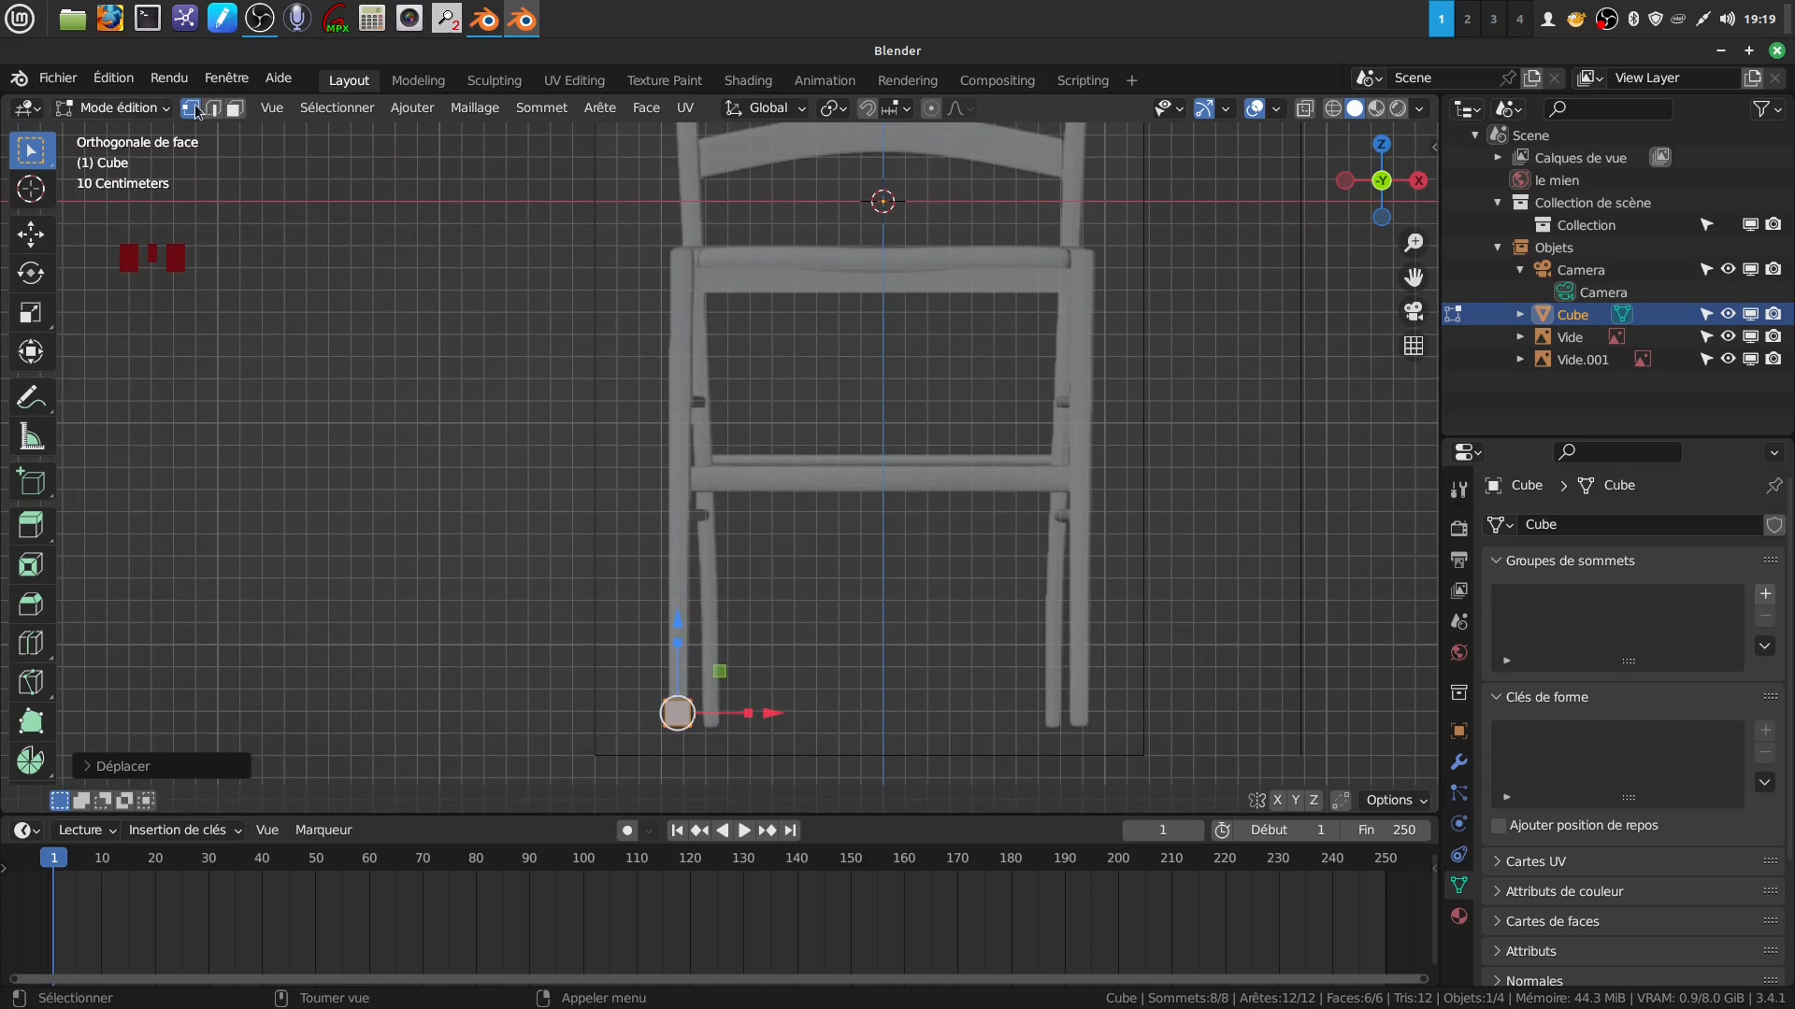
click(234, 109)
scroll(847, 464, down, 4)
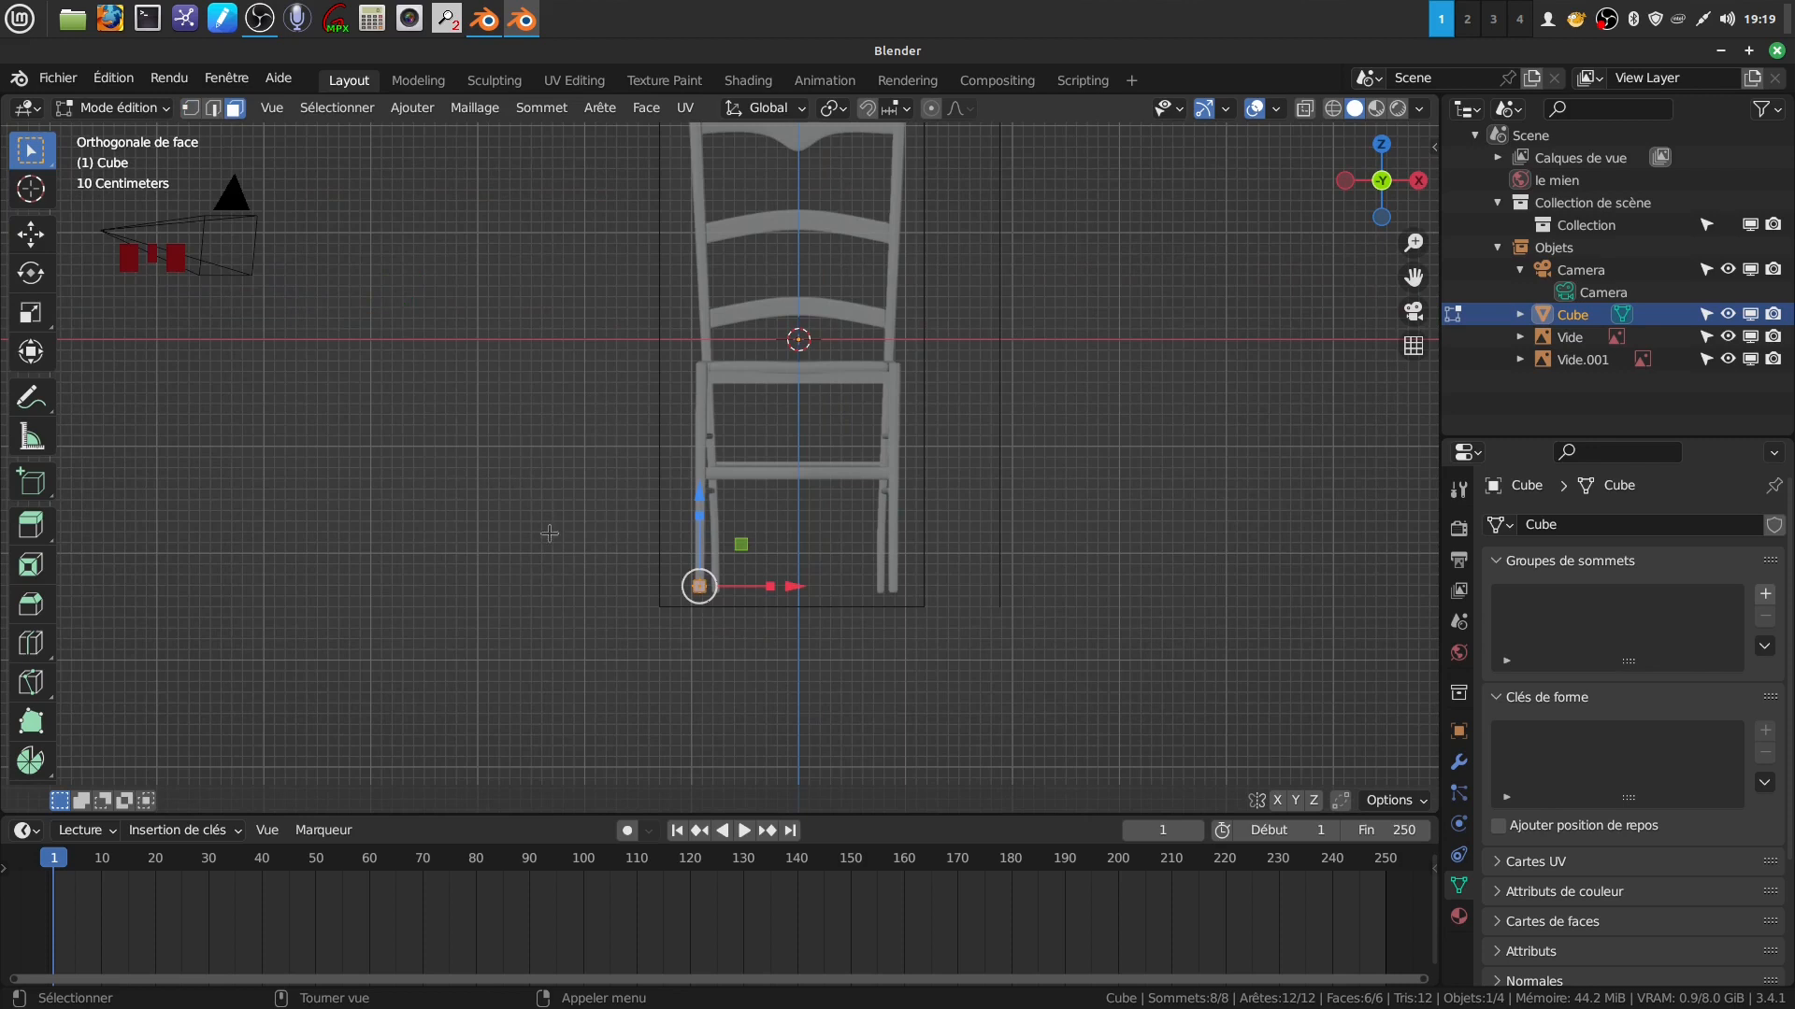
Select the cube's top face and, in the front view, raise it along Z to the top of the front leg at seat height.
scroll(832, 692, up, 1)
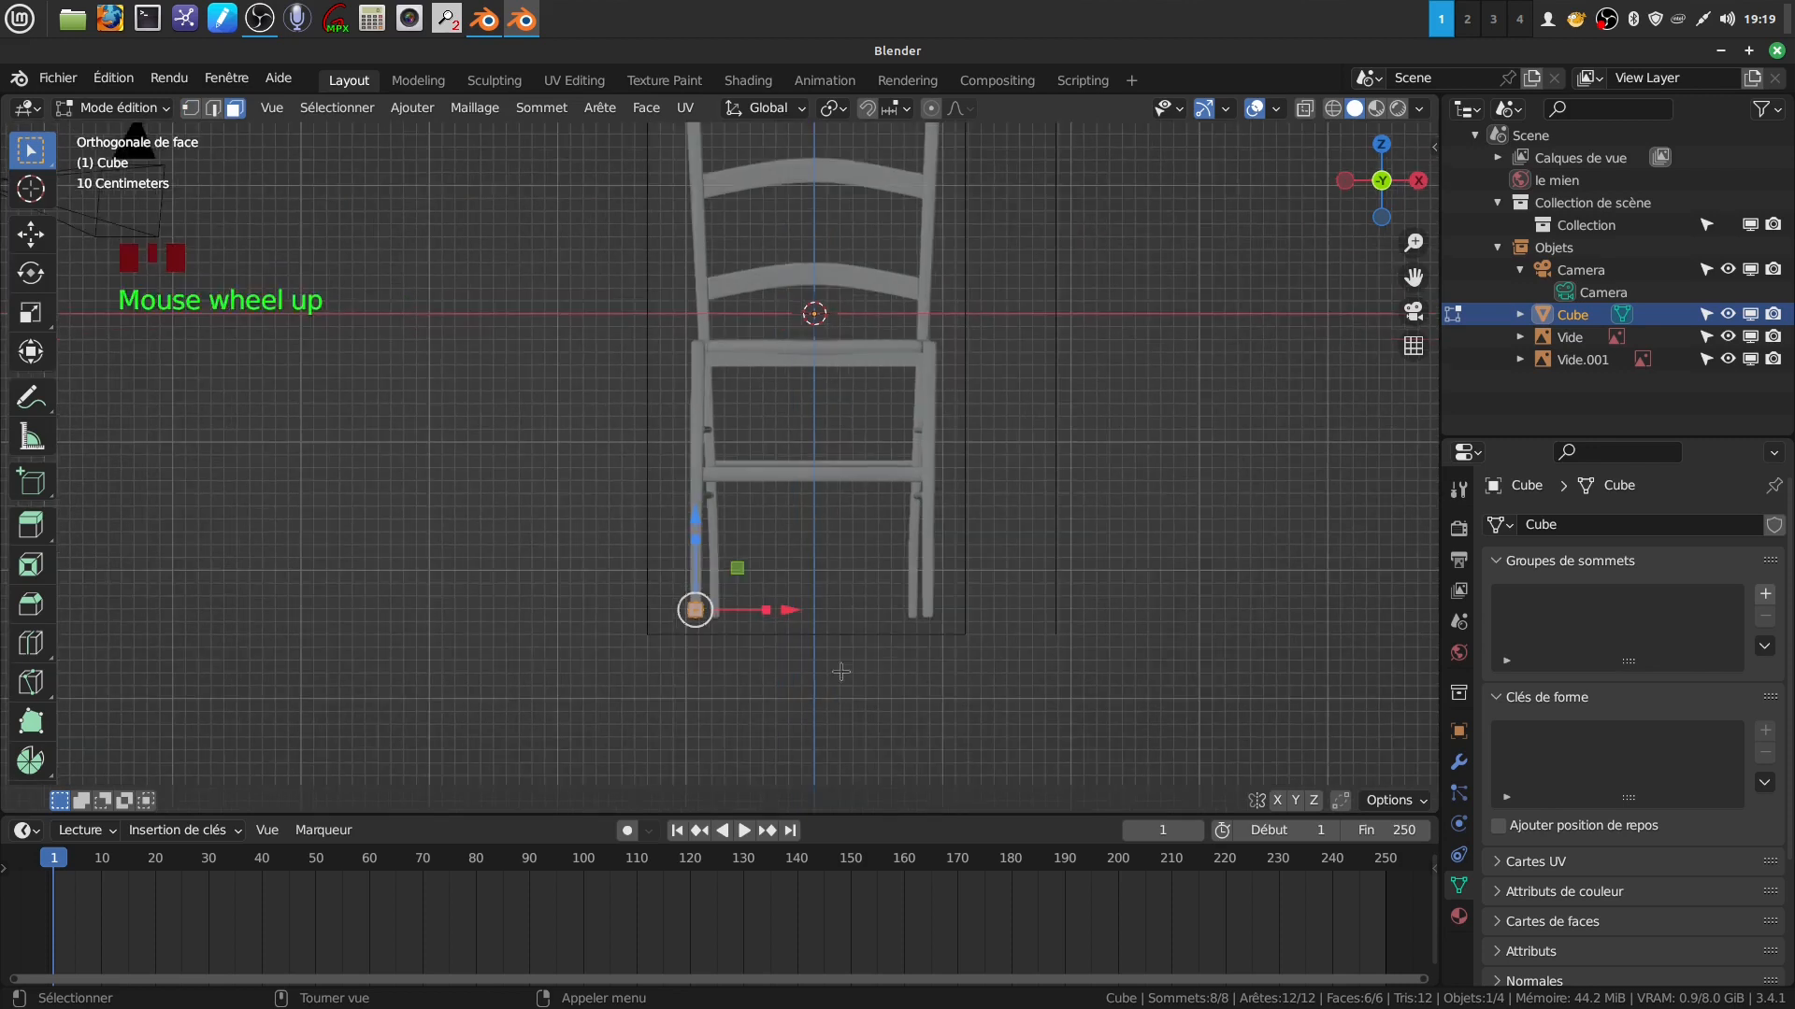
scroll(821, 600, up, 2)
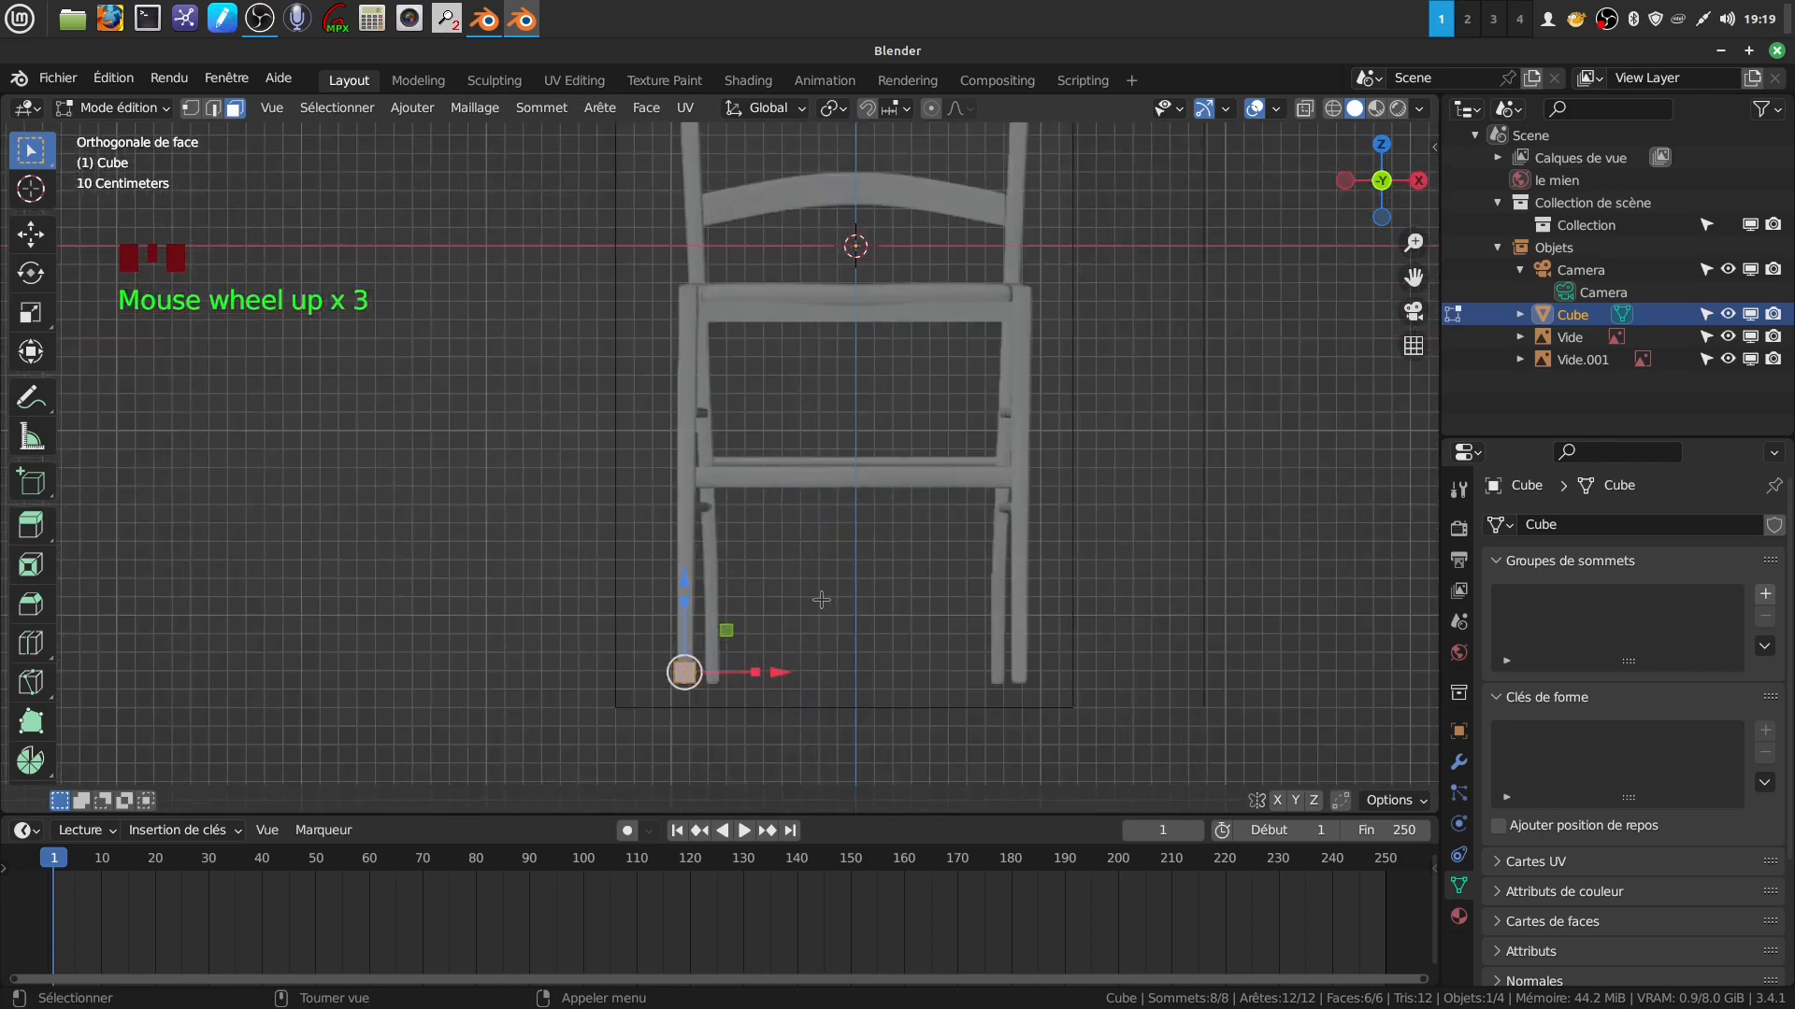
shift+middle_drag(821, 600, 838, 444)
scroll(836, 645, up, 2)
shift+middle_drag(818, 581, 729, 532)
click(746, 604)
click(650, 597)
key(KP_1)
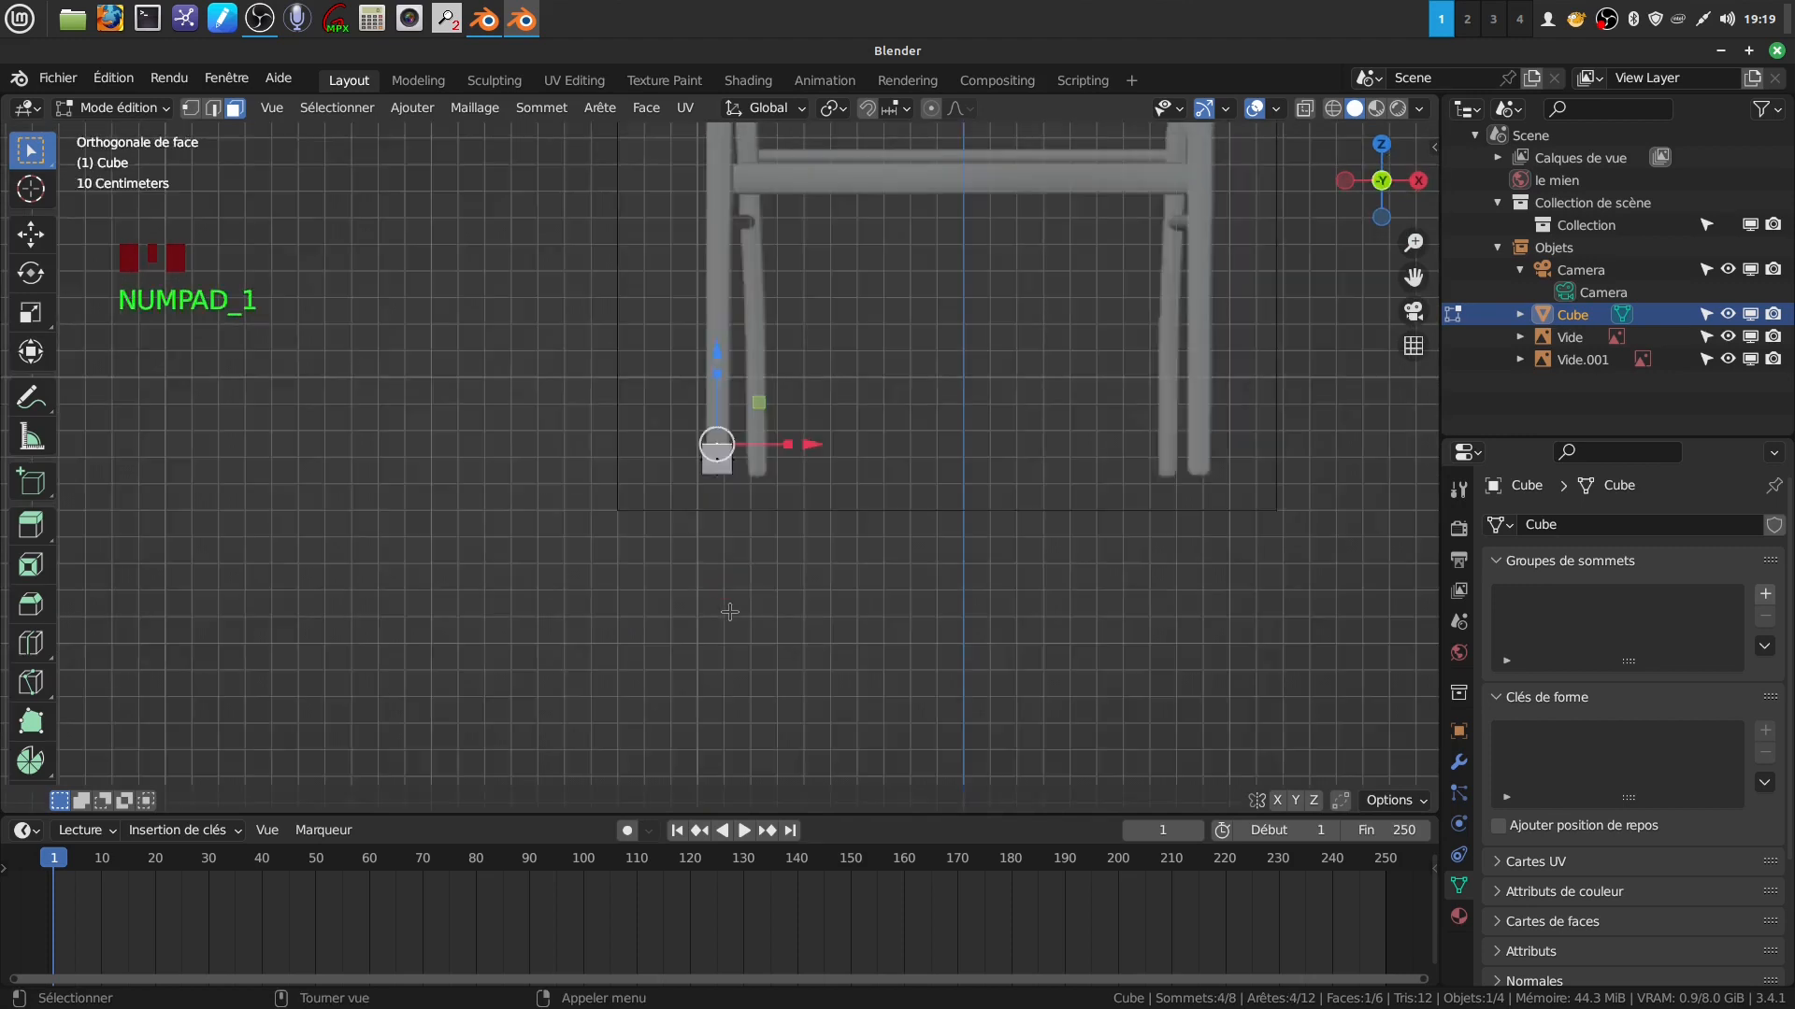
scroll(726, 609, down, 3)
shift+middle_drag(725, 608, 754, 731)
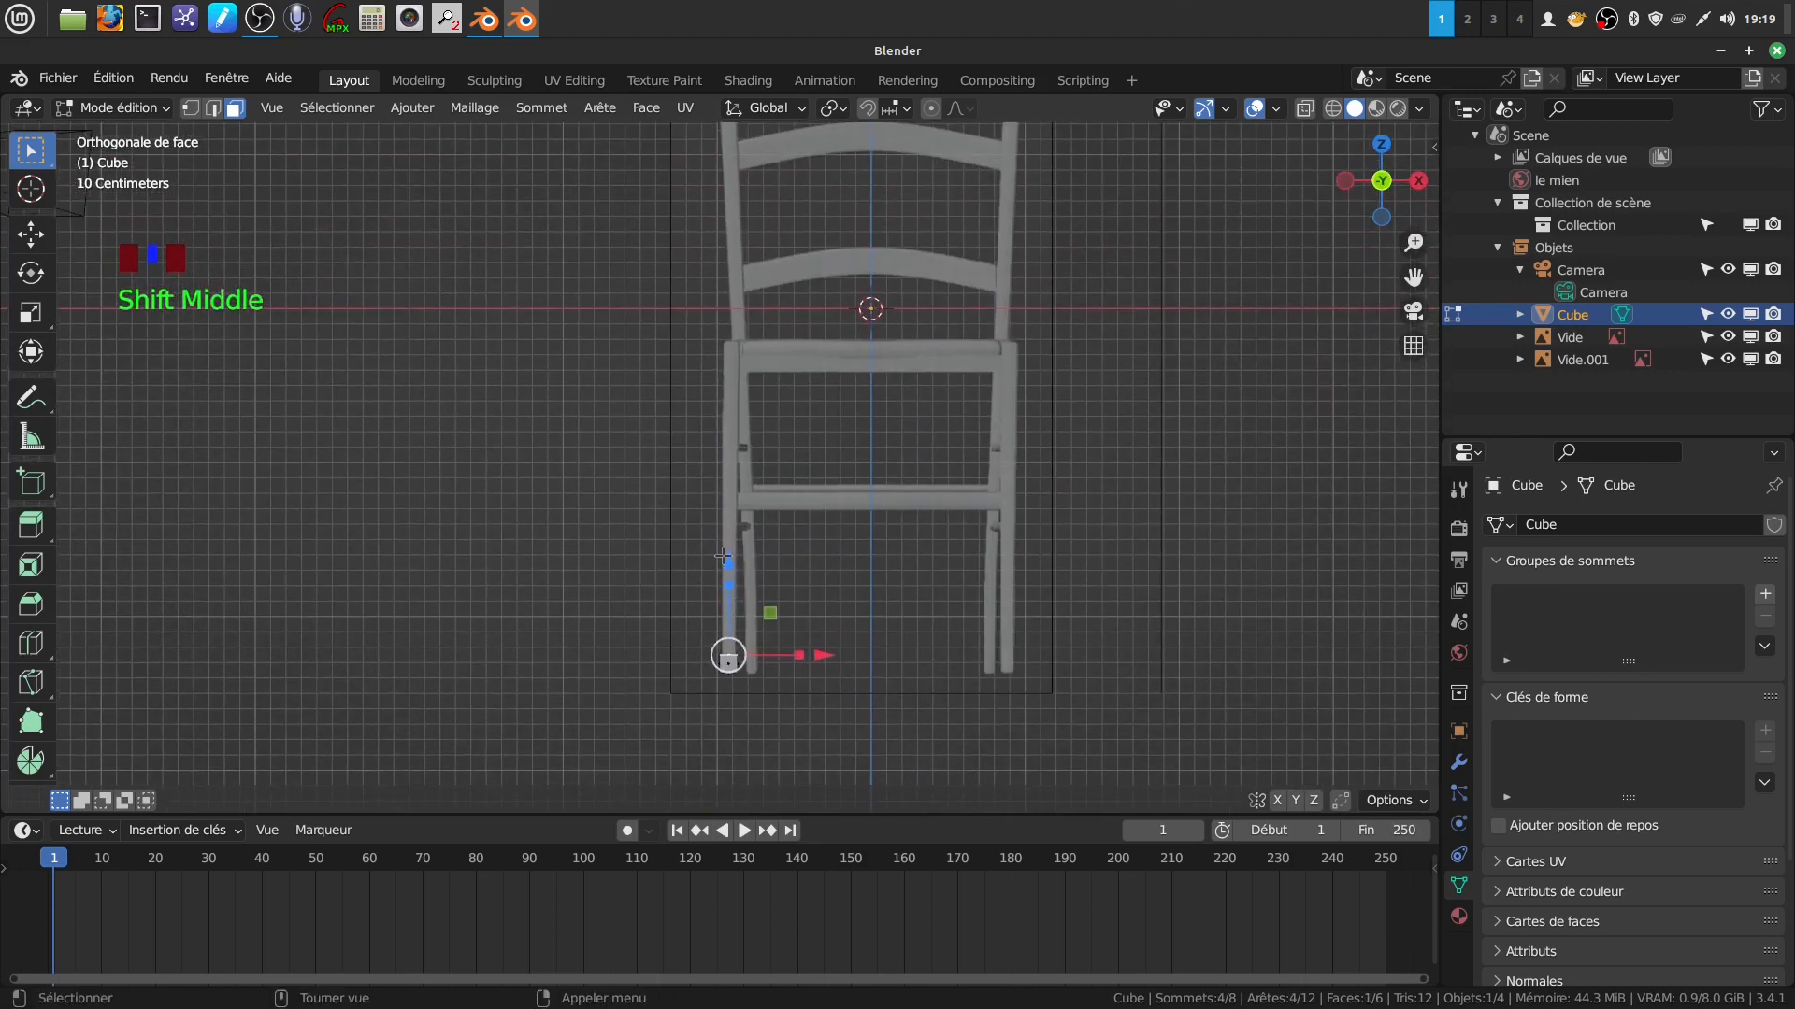
drag(723, 557, 693, 271)
Shift the top face slightly along positive X and fine-tune it along Z to match the reference leg's top.
scroll(851, 367, up, 3)
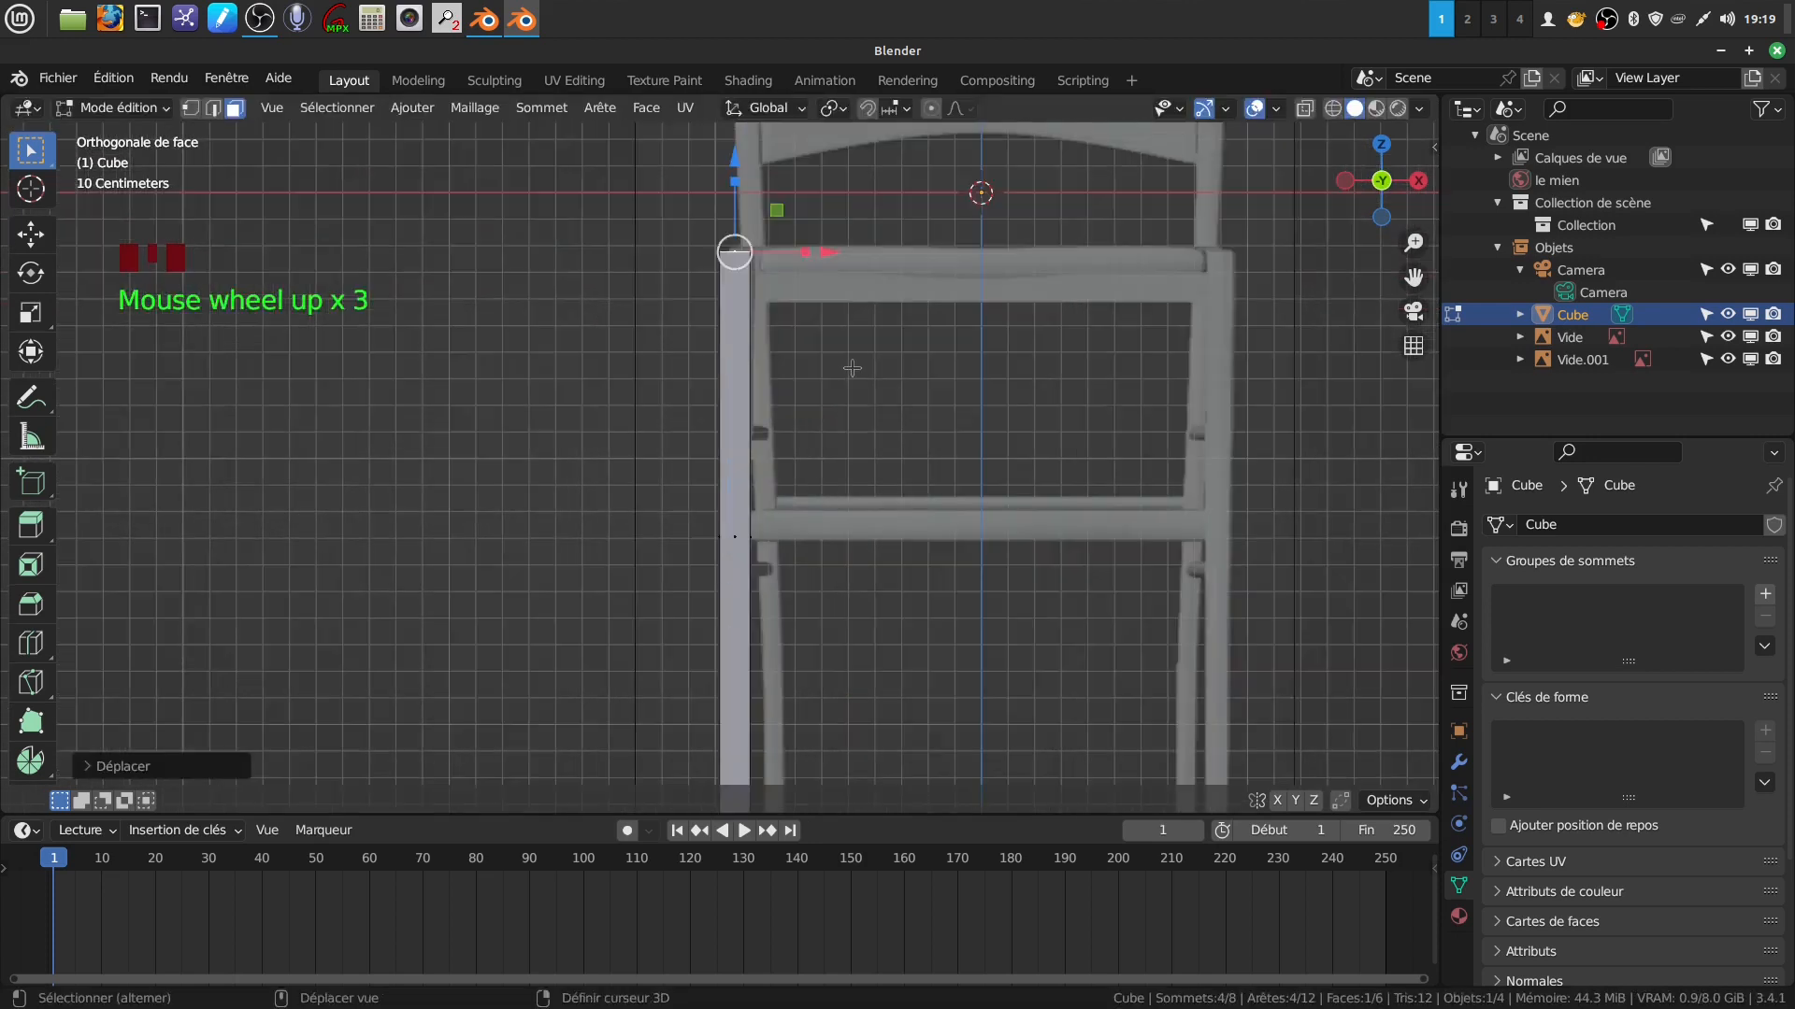
shift+middle_drag(851, 367, 827, 449)
scroll(818, 491, up, 2)
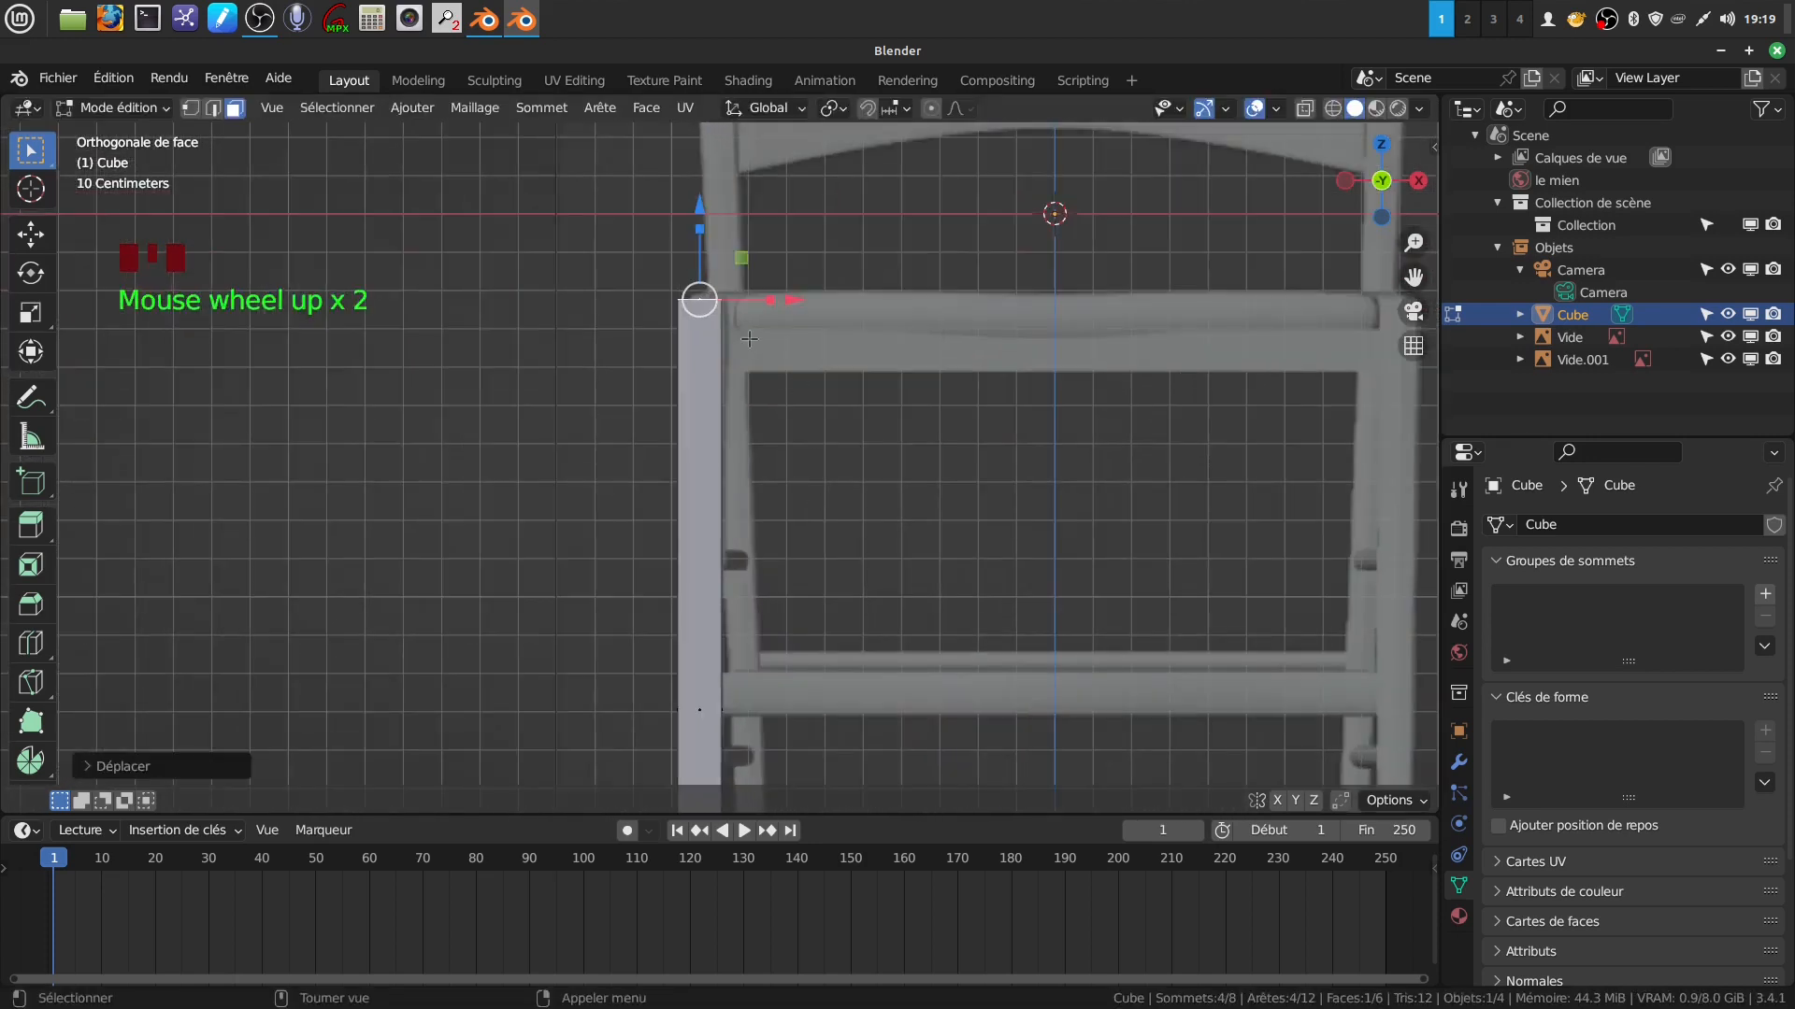
drag(786, 305, 803, 302)
drag(712, 207, 712, 205)
scroll(881, 544, down, 3)
shift+middle_drag(881, 544, 882, 404)
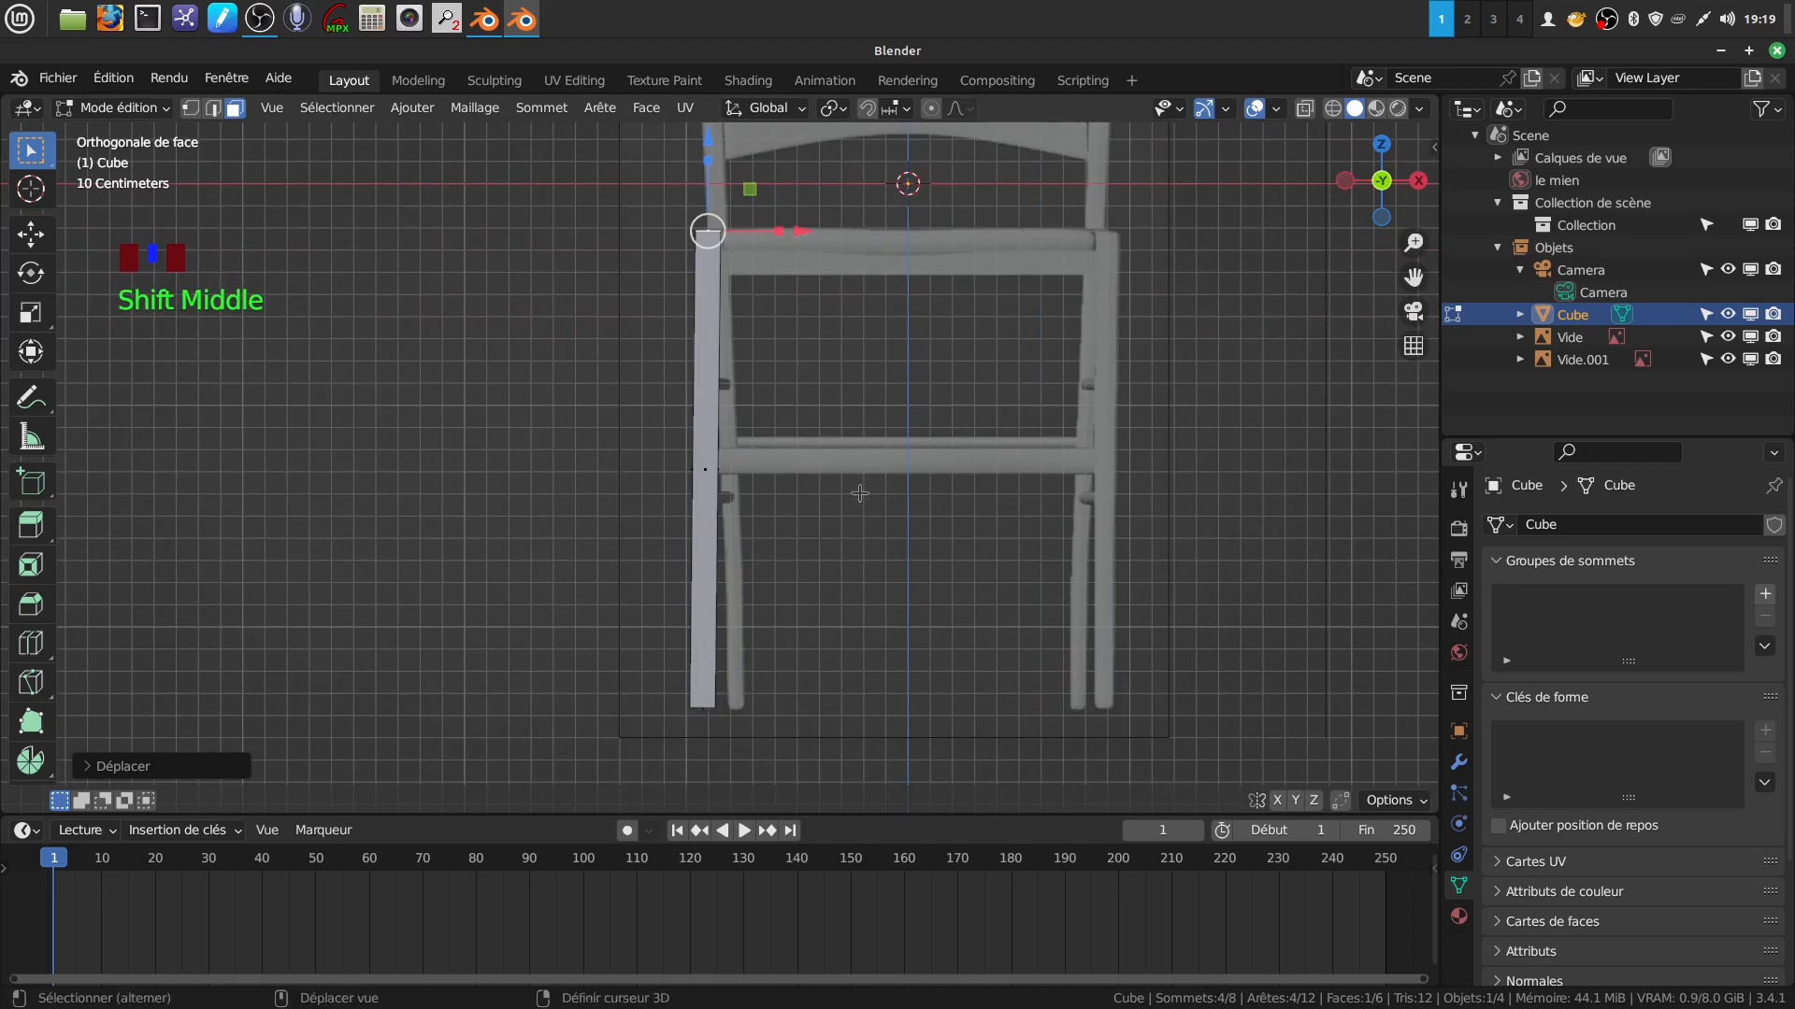
shift+middle_drag(859, 492, 812, 535)
shift+middle_drag(820, 631, 804, 624)
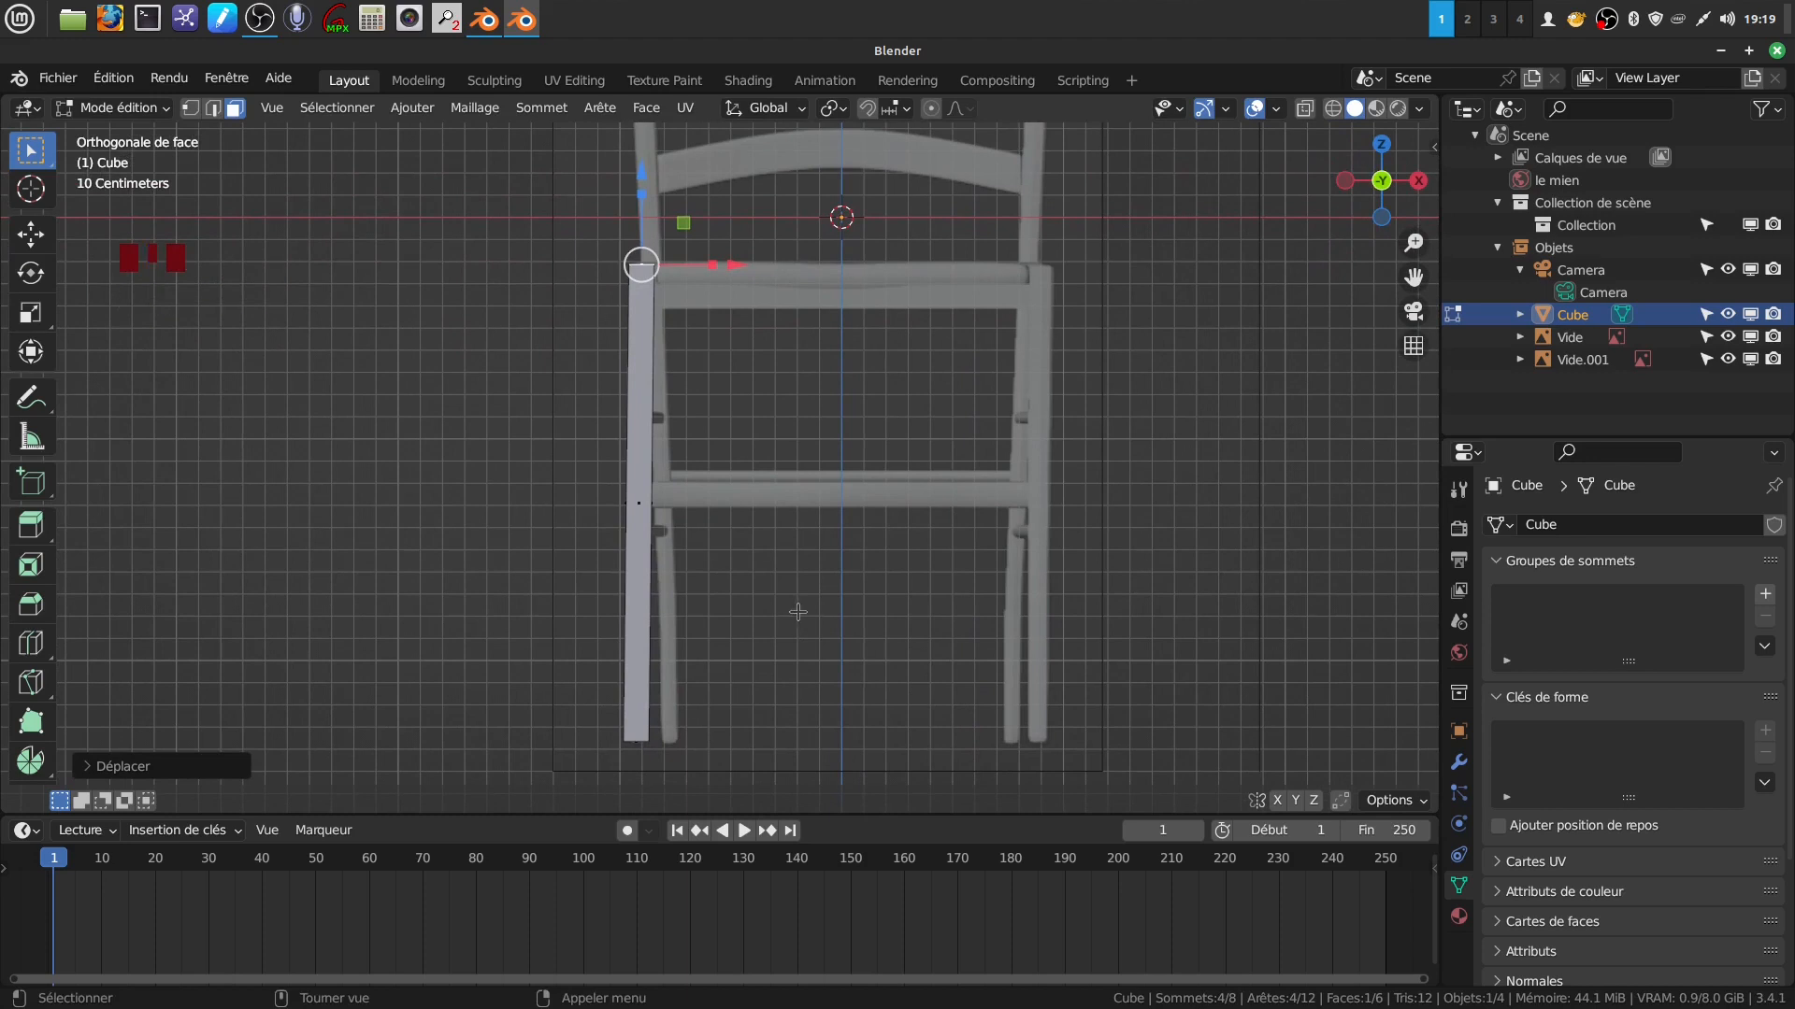
In the right side view, add 10 evenly spaced horizontal loop cuts along the leg and clear the selection.
key(KP_3)
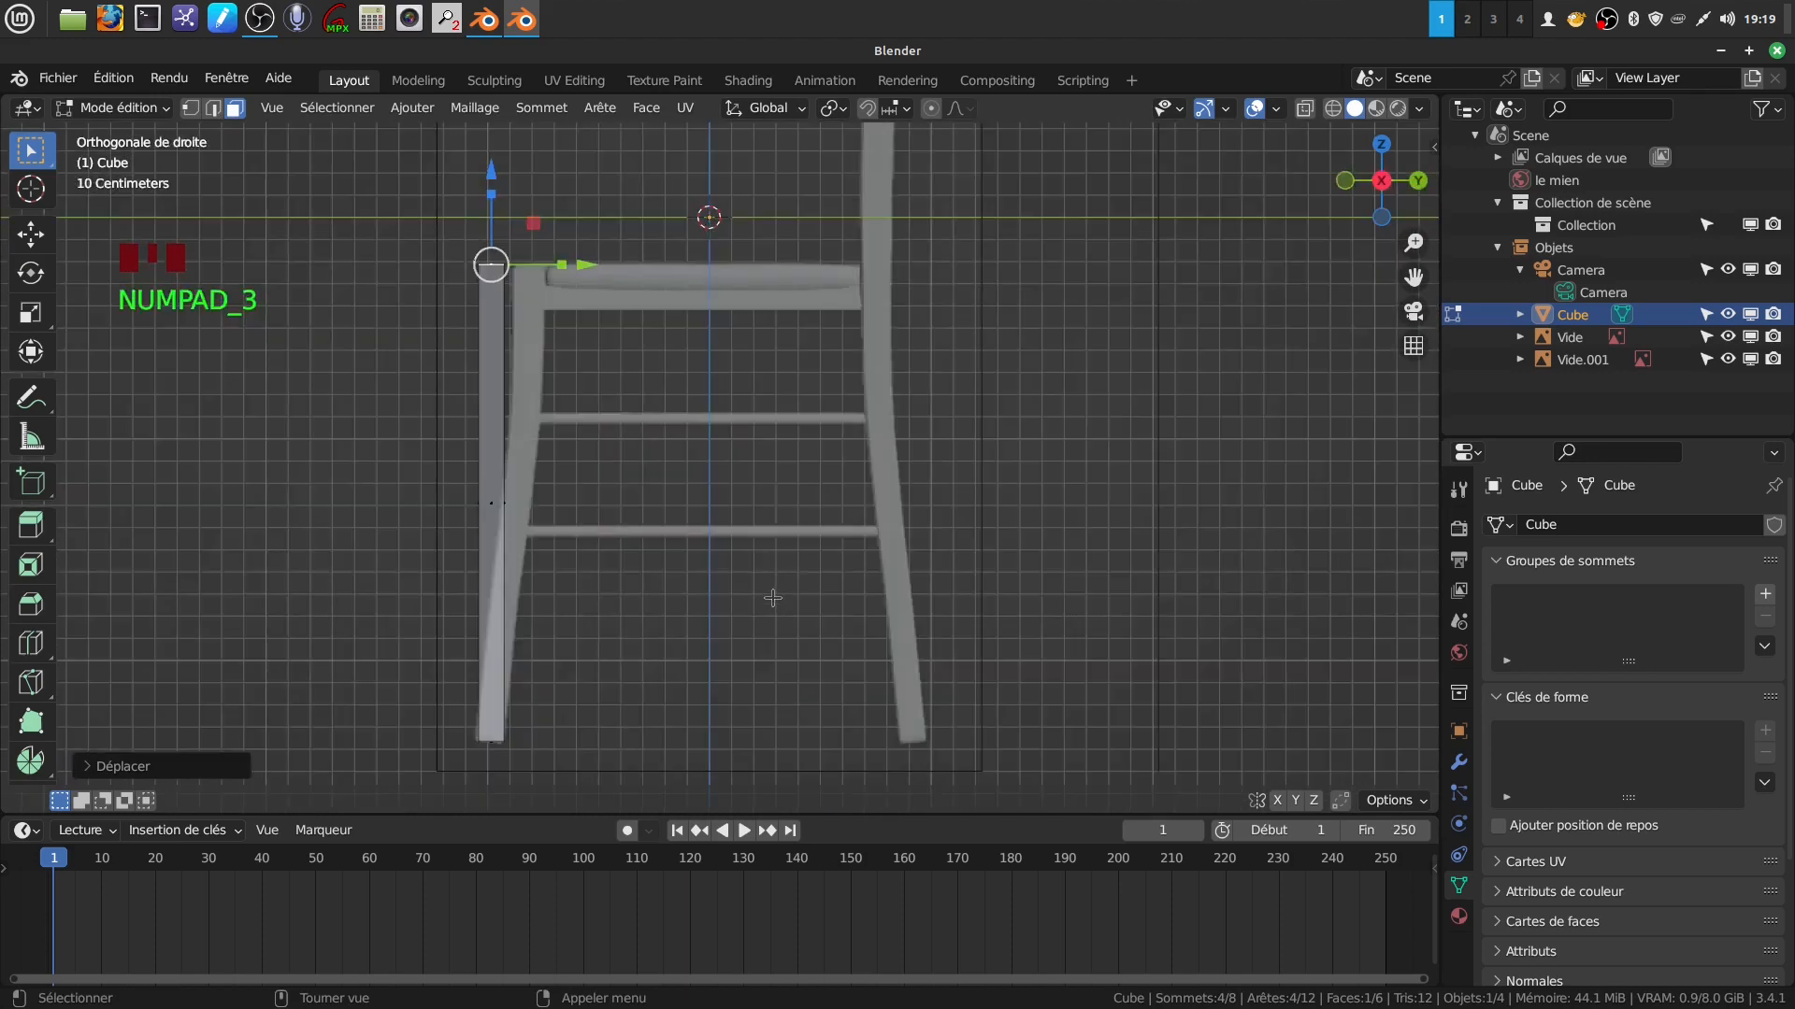
shift+middle_drag(661, 531, 880, 545)
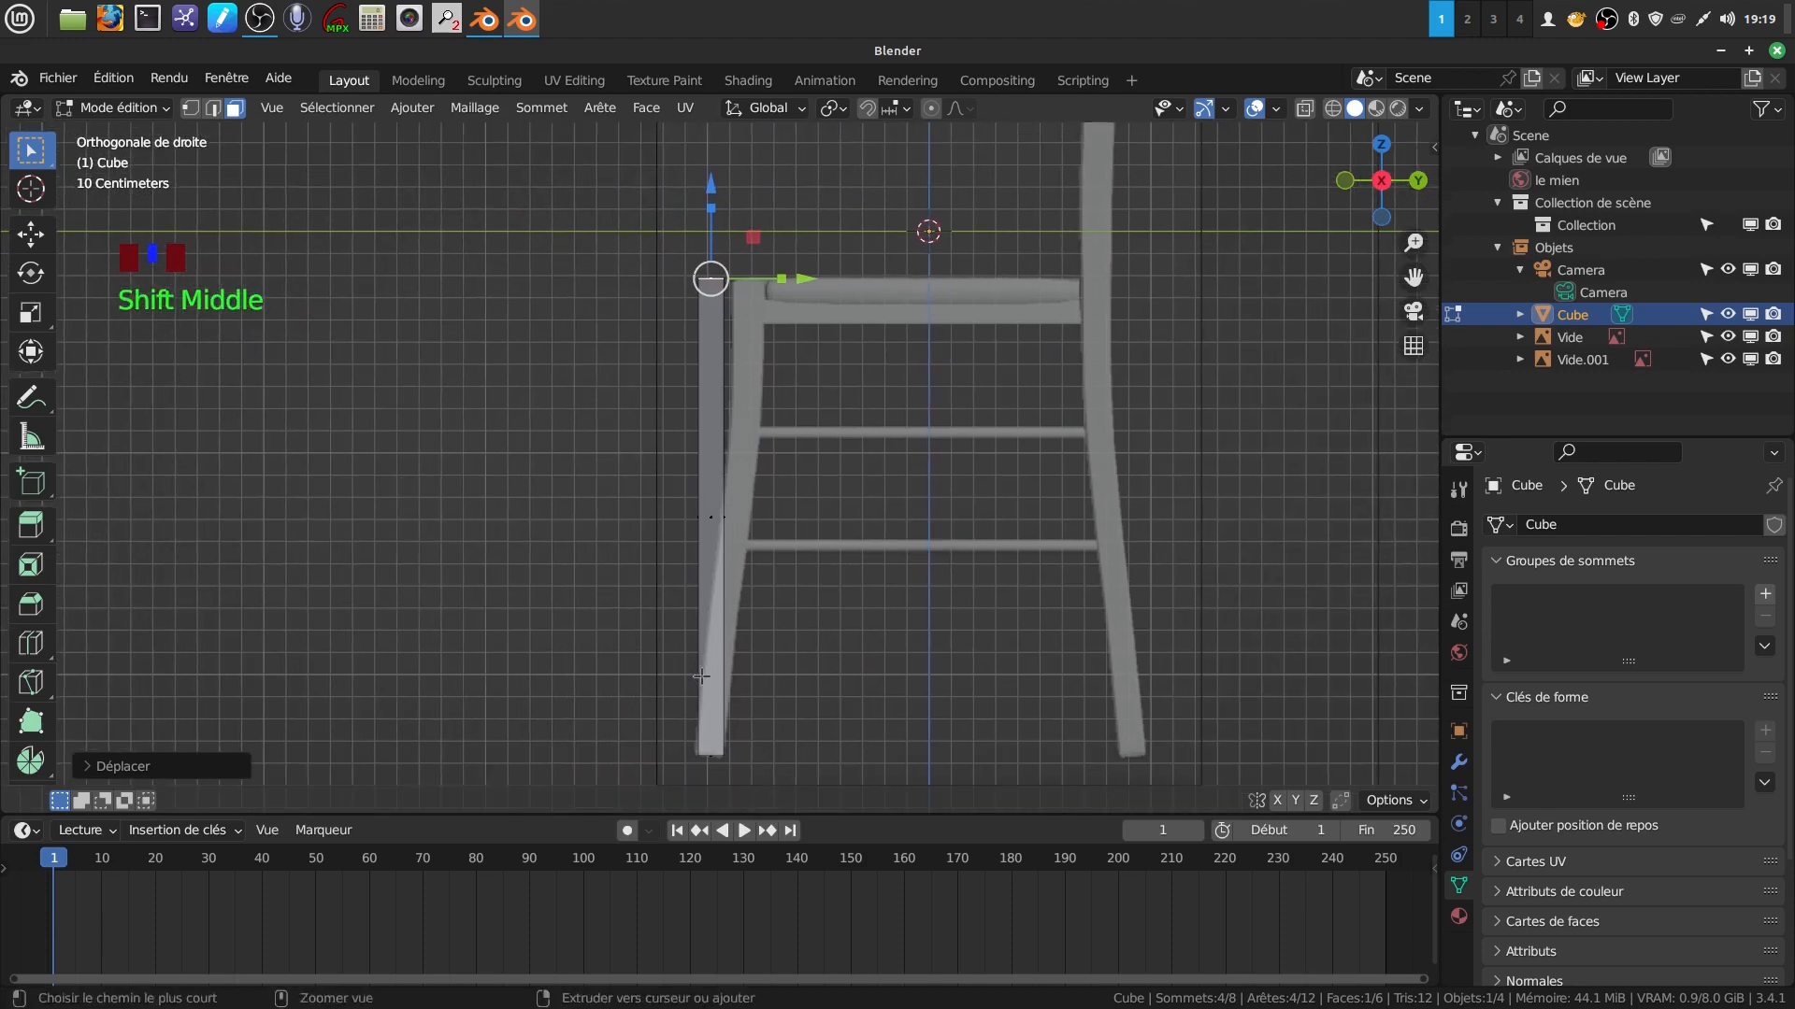
key(ctrl+r)
scroll(701, 675, up, 11)
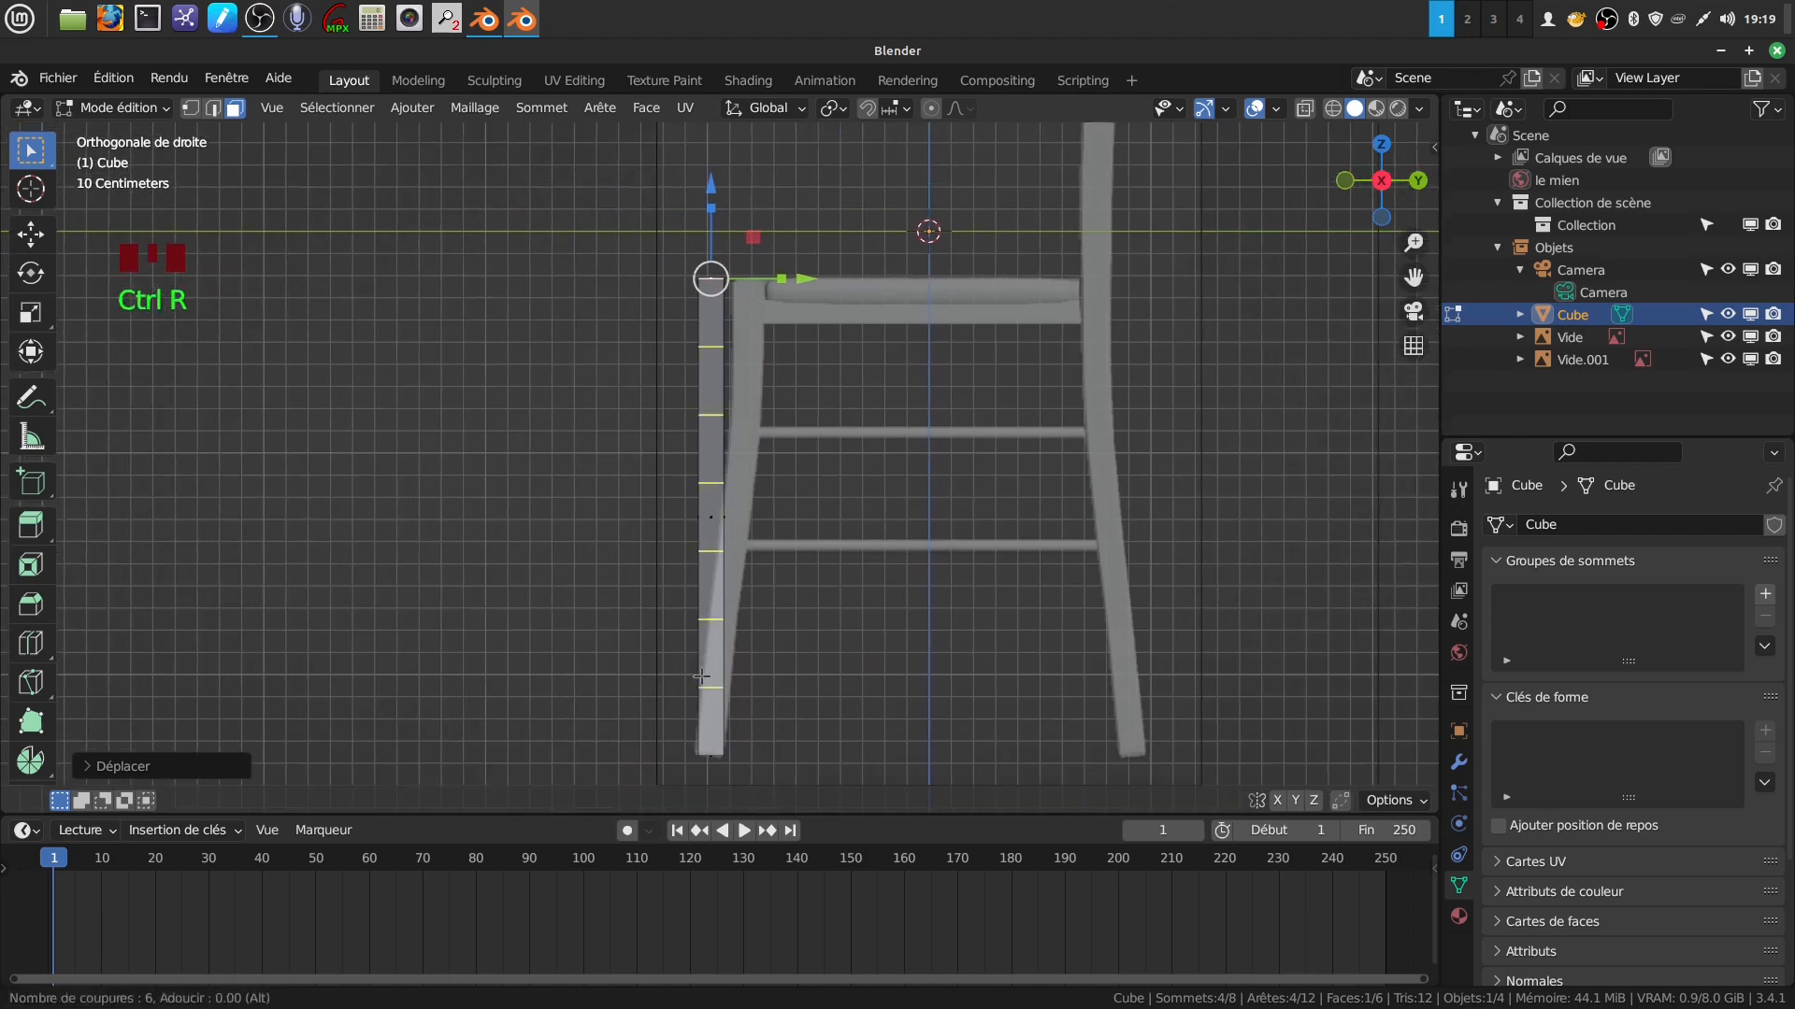
scroll(701, 675, down, 2)
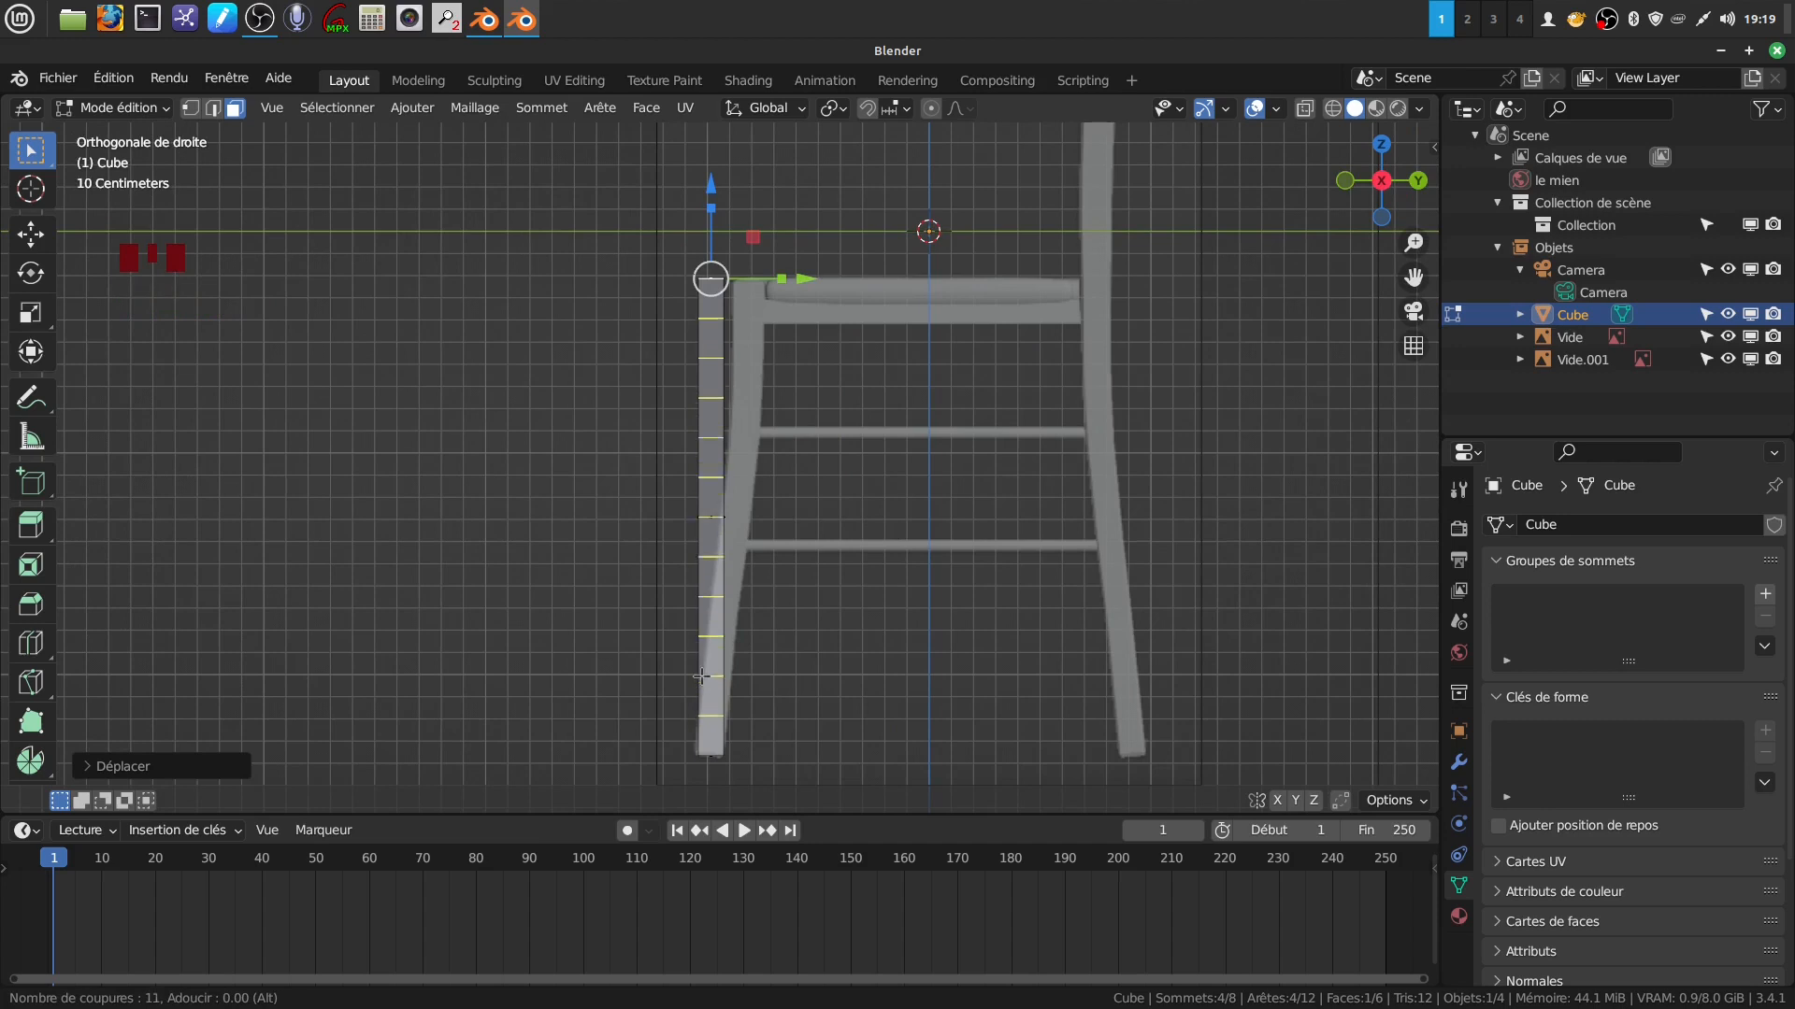
click(701, 676)
right_click(701, 676)
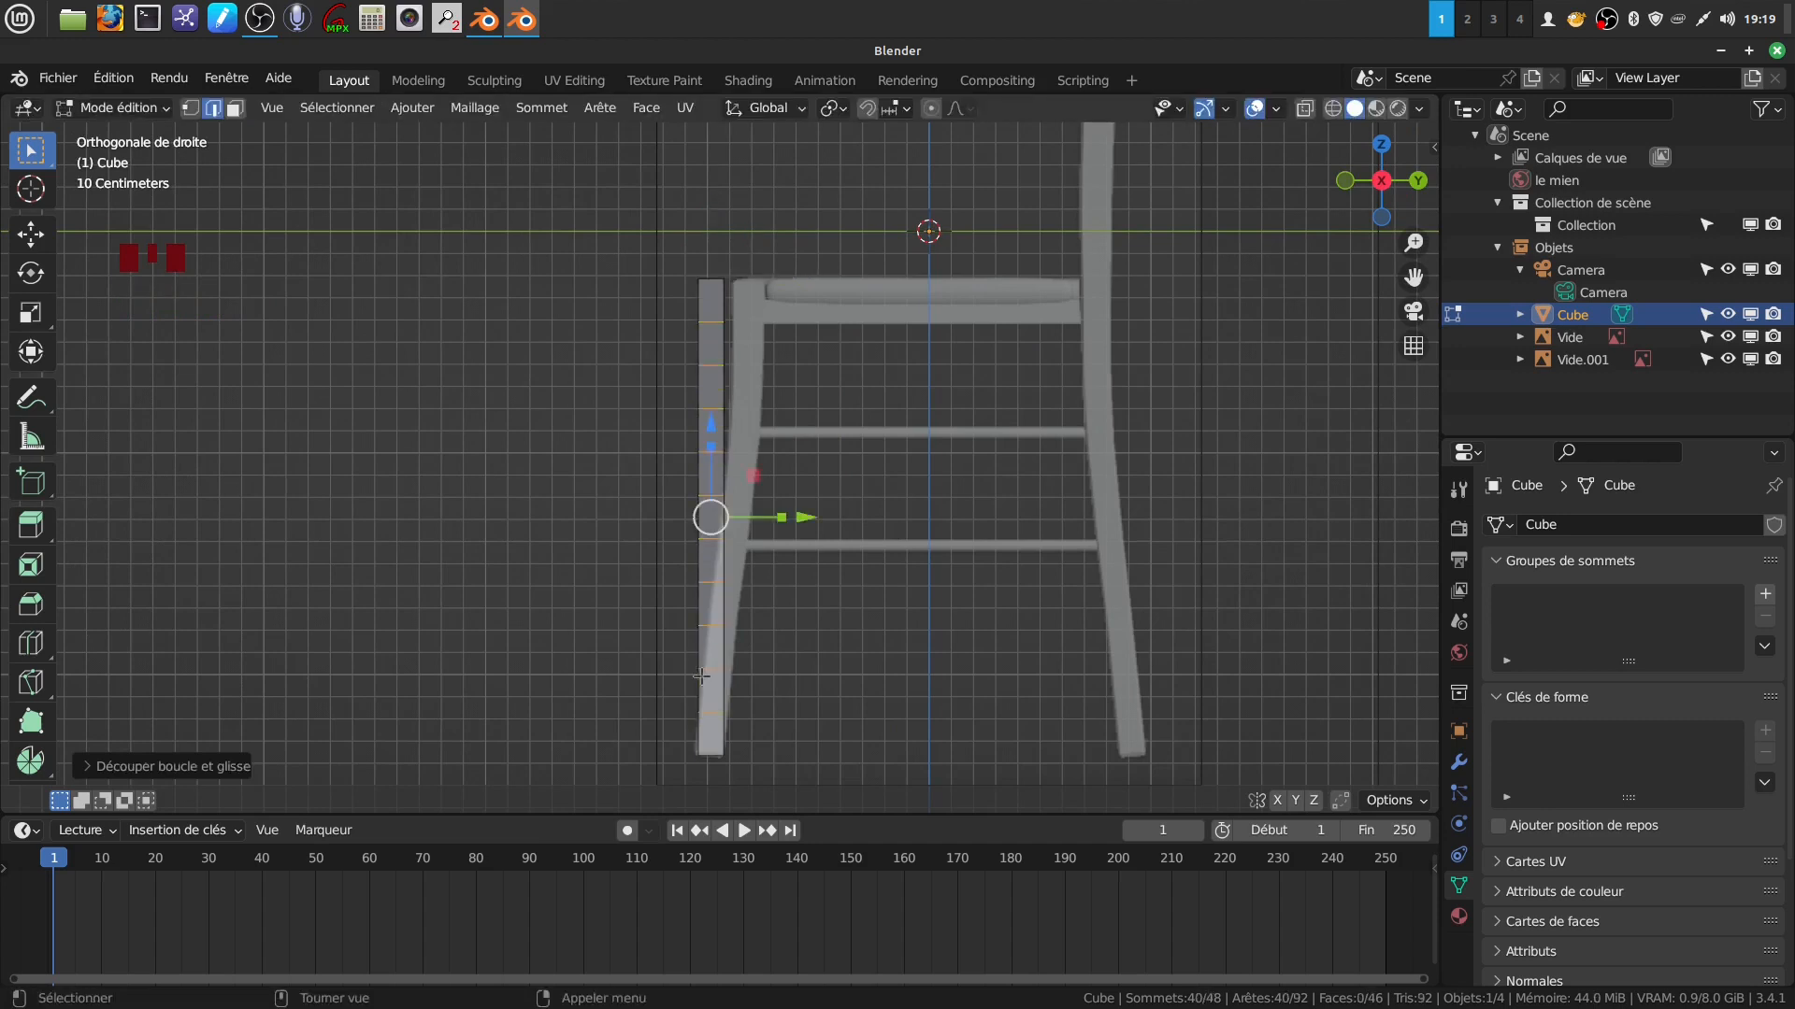
key(a)
key(a)
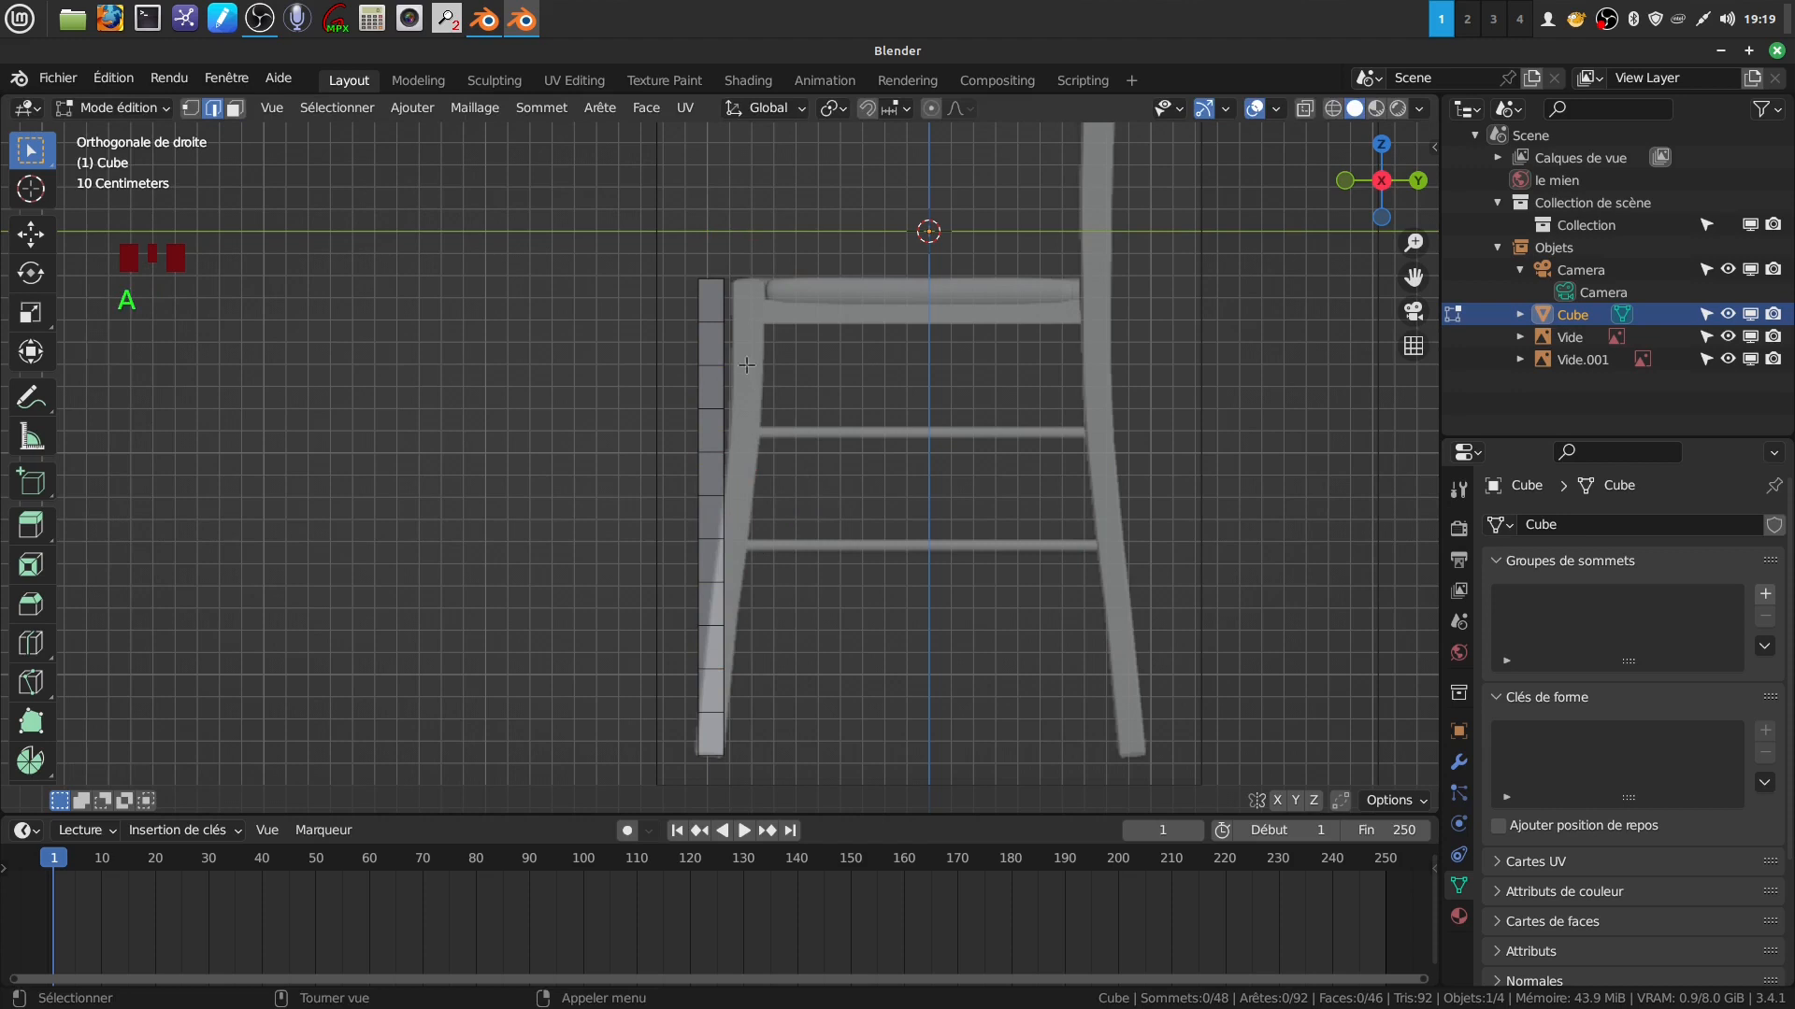
Enable proportional editing and move the leg's top edge along positive Y onto the reference leg, adjusting the influence radius to bend it to the curve.
alt+click(710, 277)
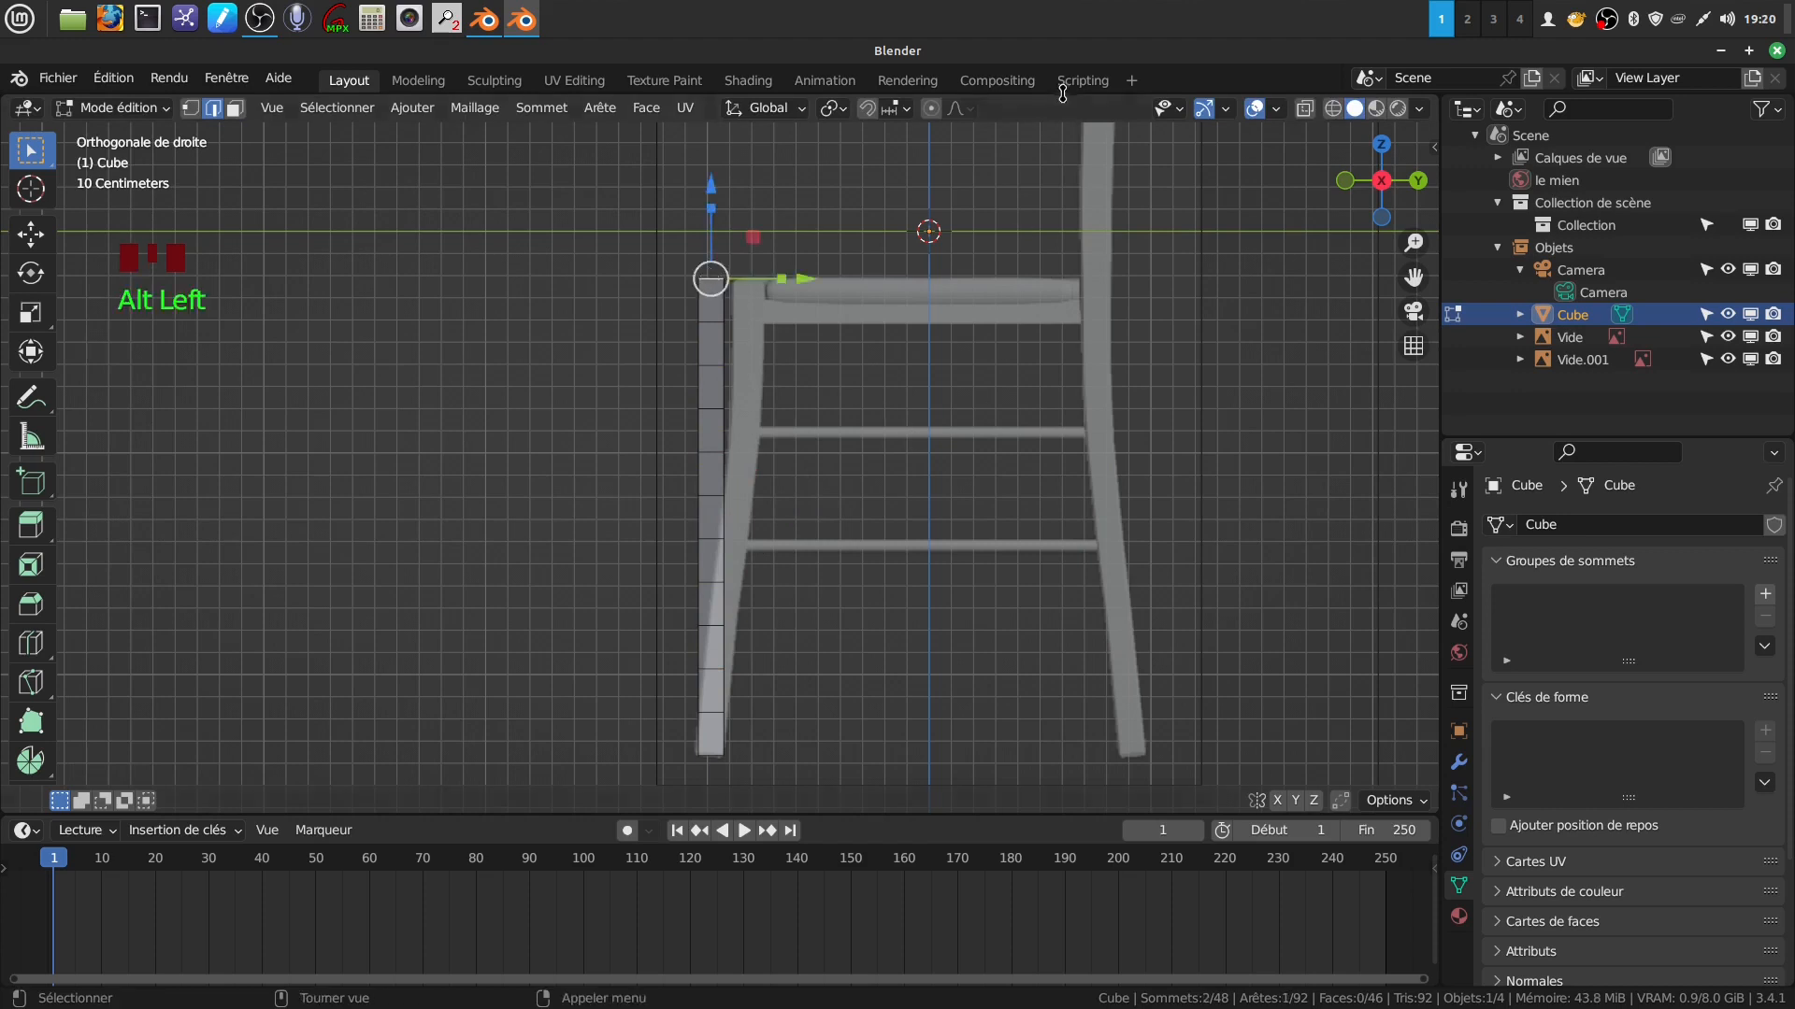
click(931, 107)
drag(803, 278, 842, 280)
scroll(810, 280, down, 3)
scroll(809, 279, down, 1)
scroll(810, 279, up, 6)
scroll(809, 280, down, 5)
scroll(810, 280, down, 3)
scroll(825, 280, down, 1)
scroll(837, 280, down, 3)
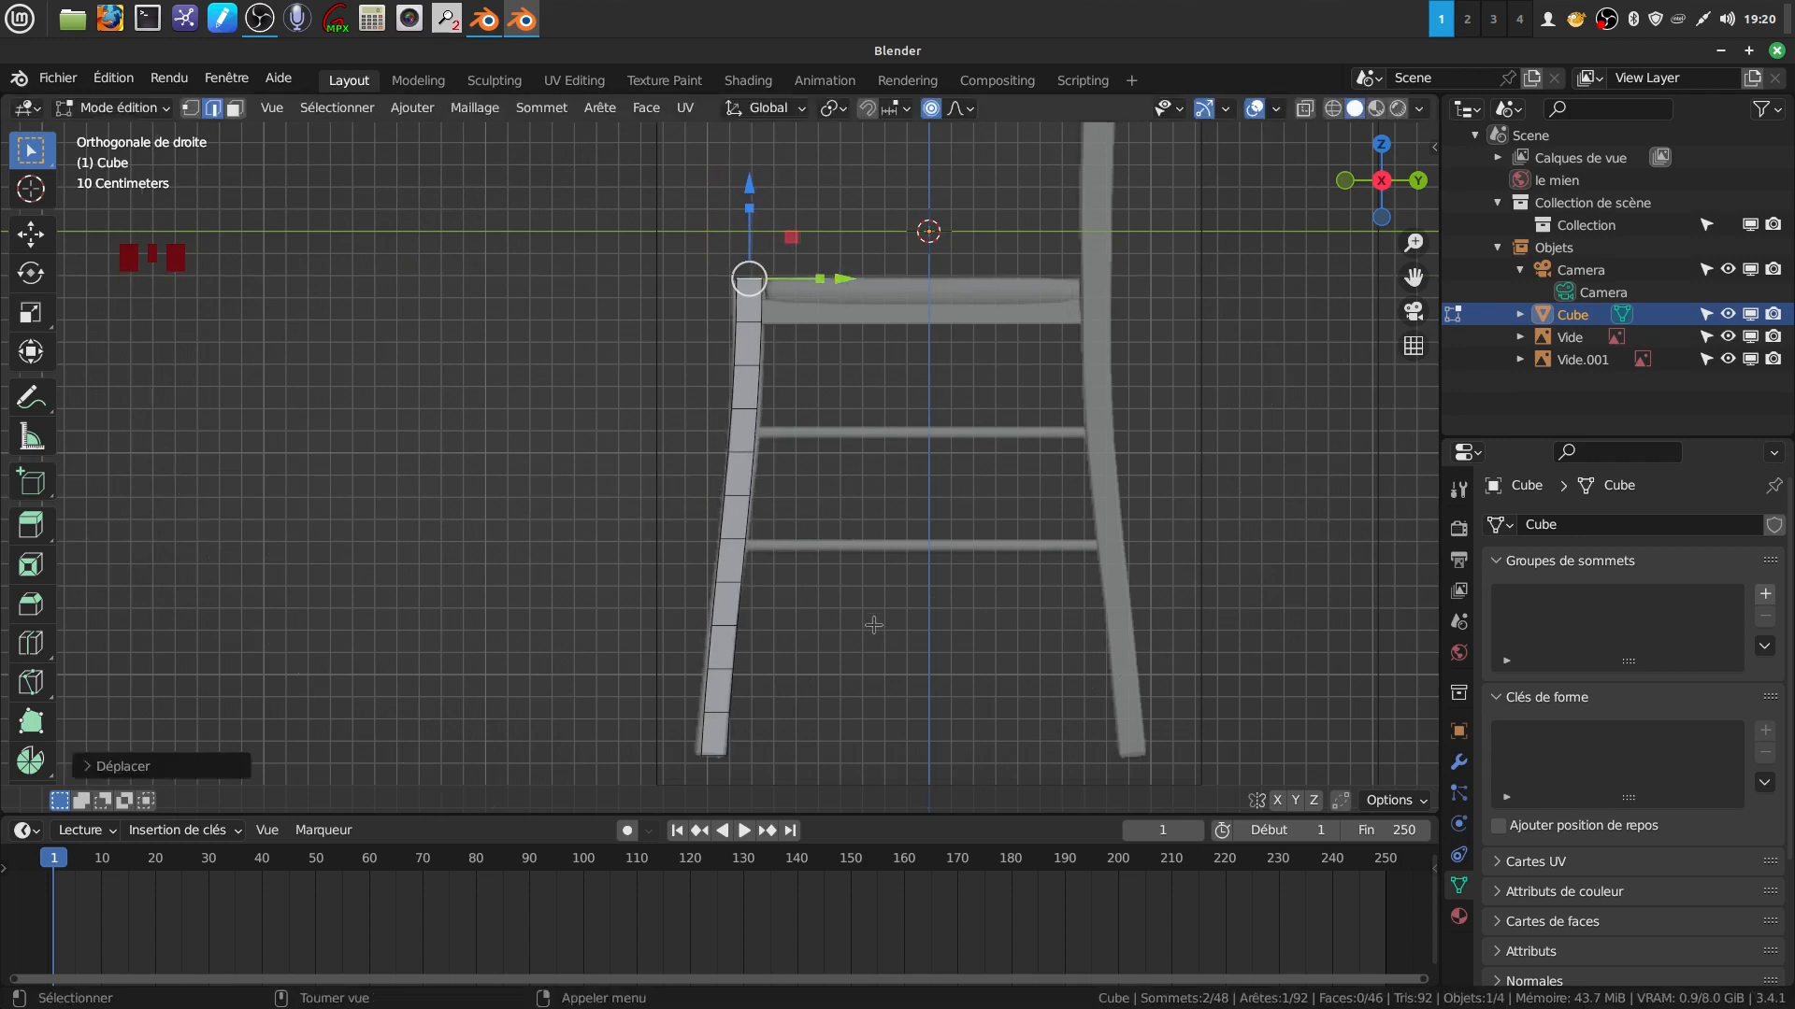
Nudge the bottom edge along negative Y and the middle loop along positive Y to follow the reference curve, and check the front view.
alt+click(713, 752)
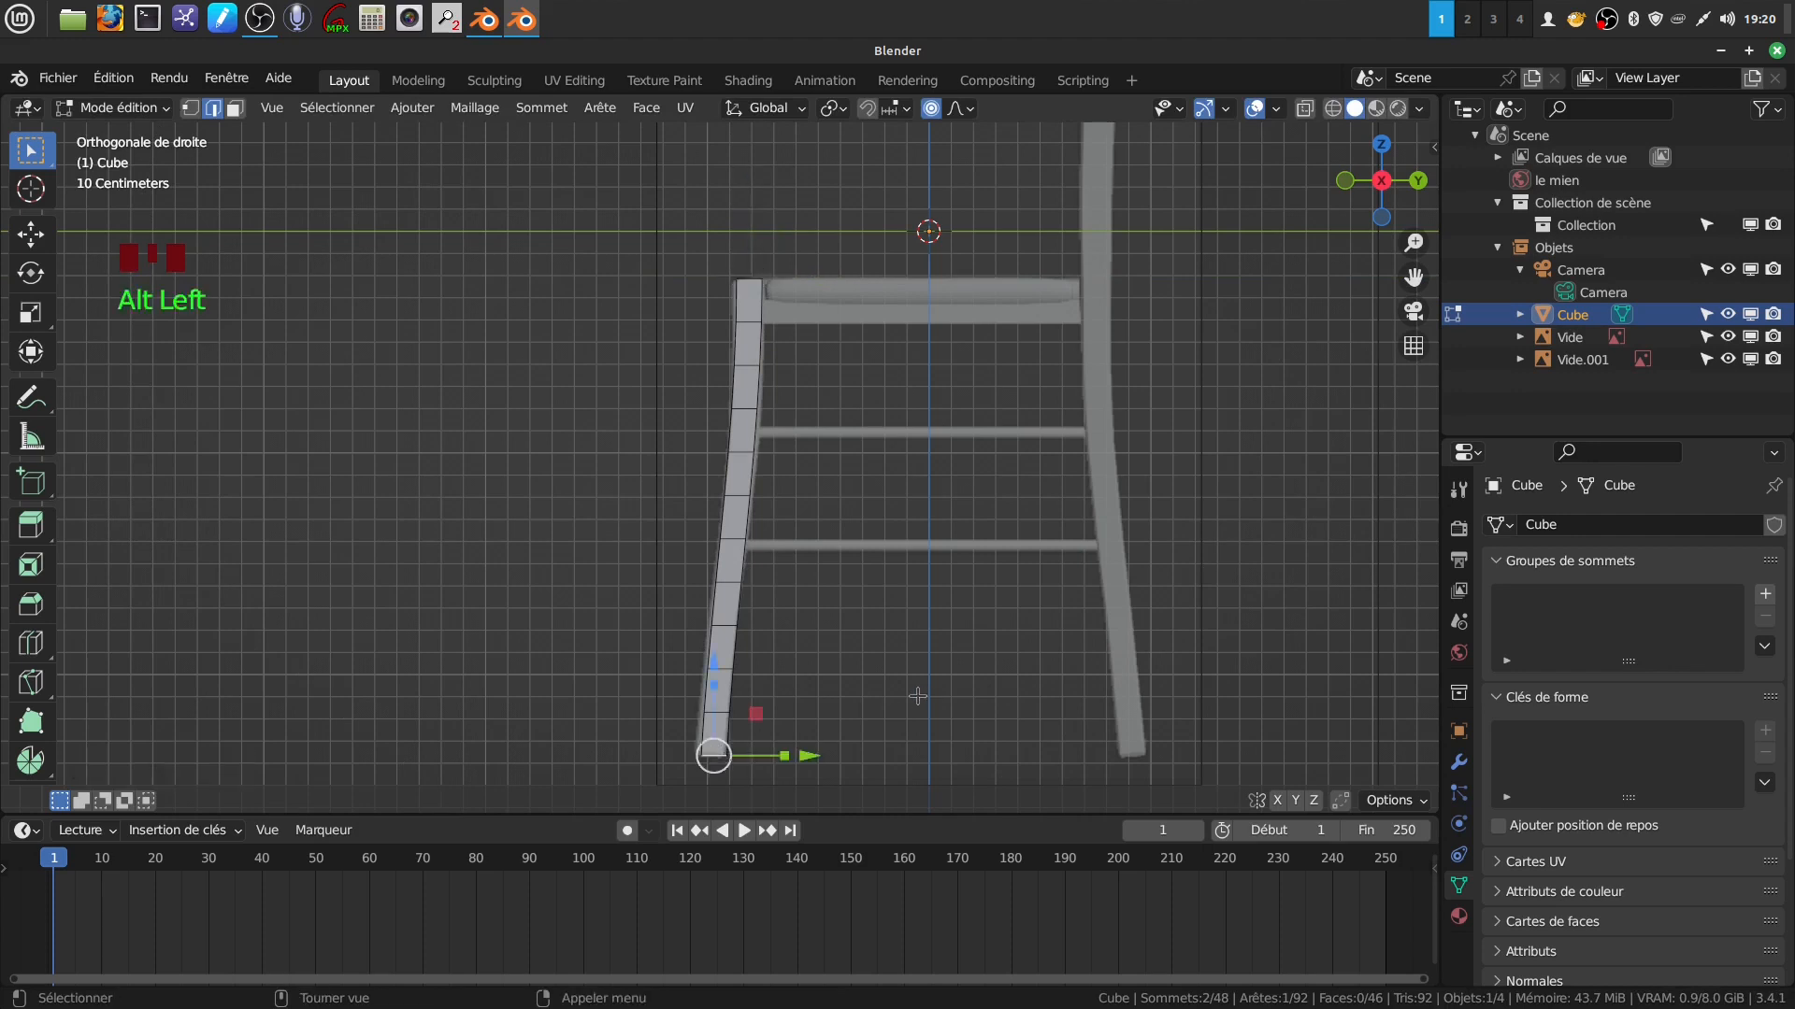
drag(810, 755, 814, 760)
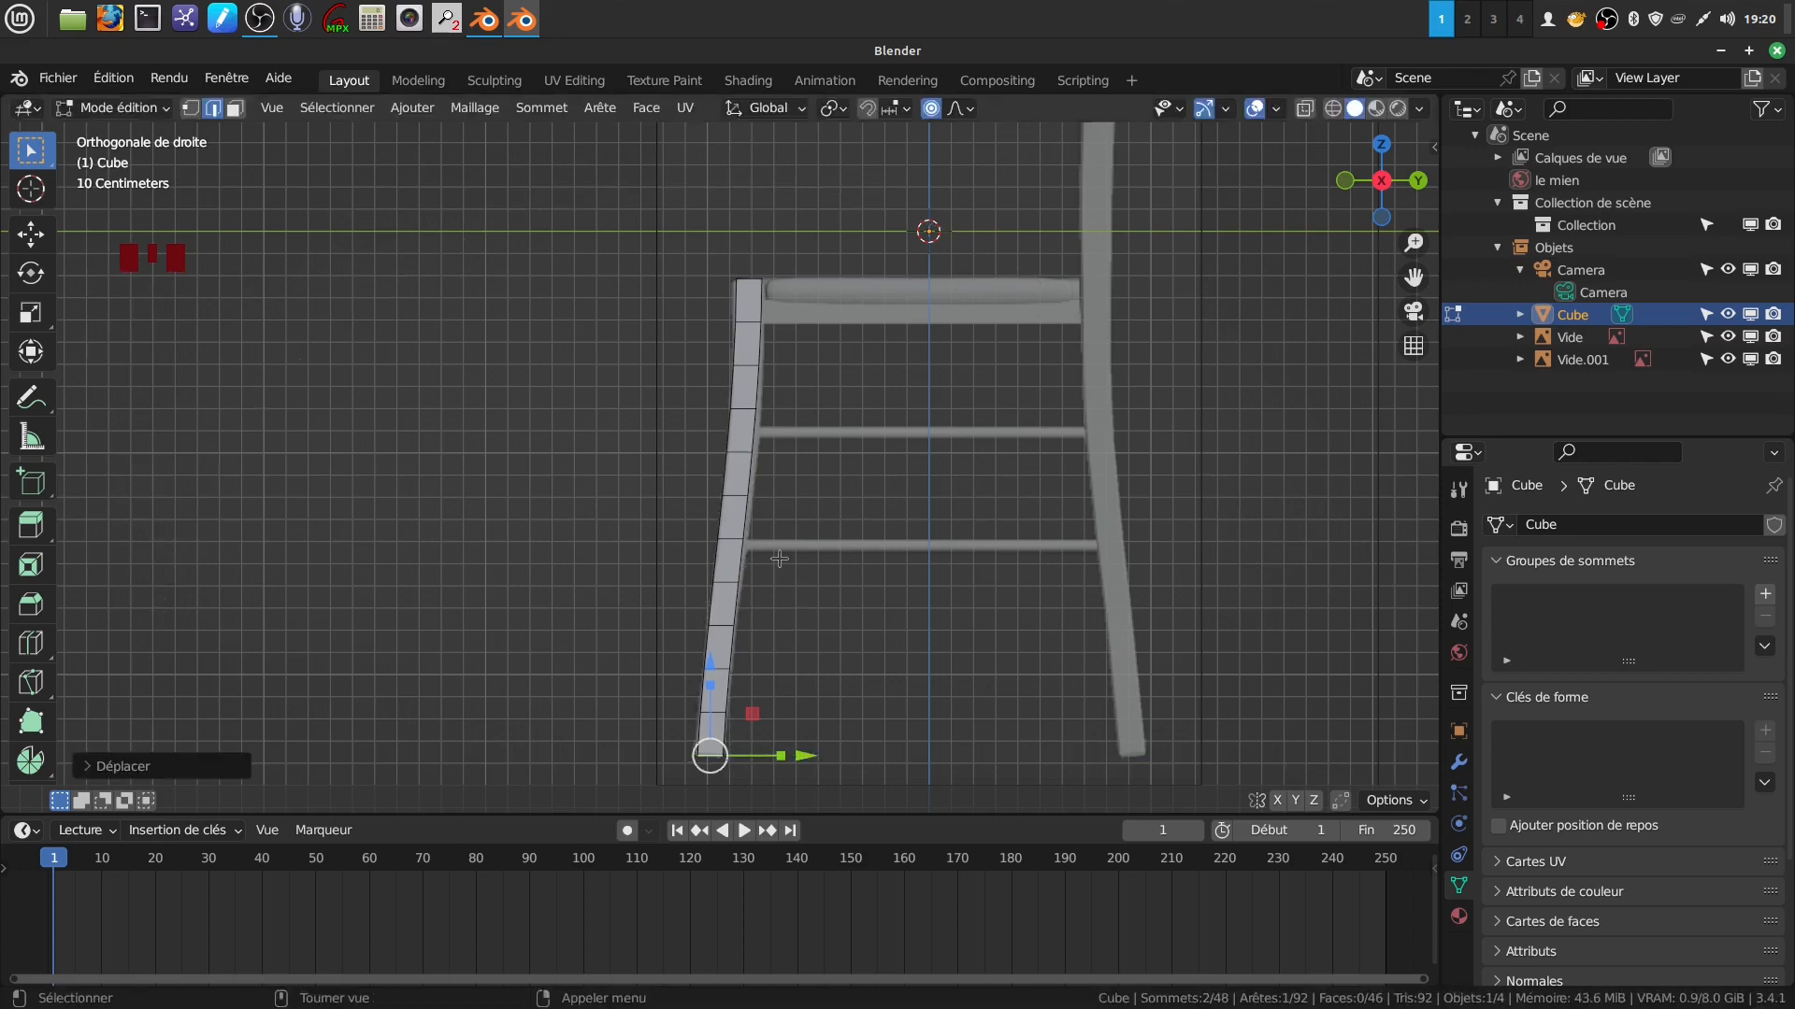
alt+click(733, 497)
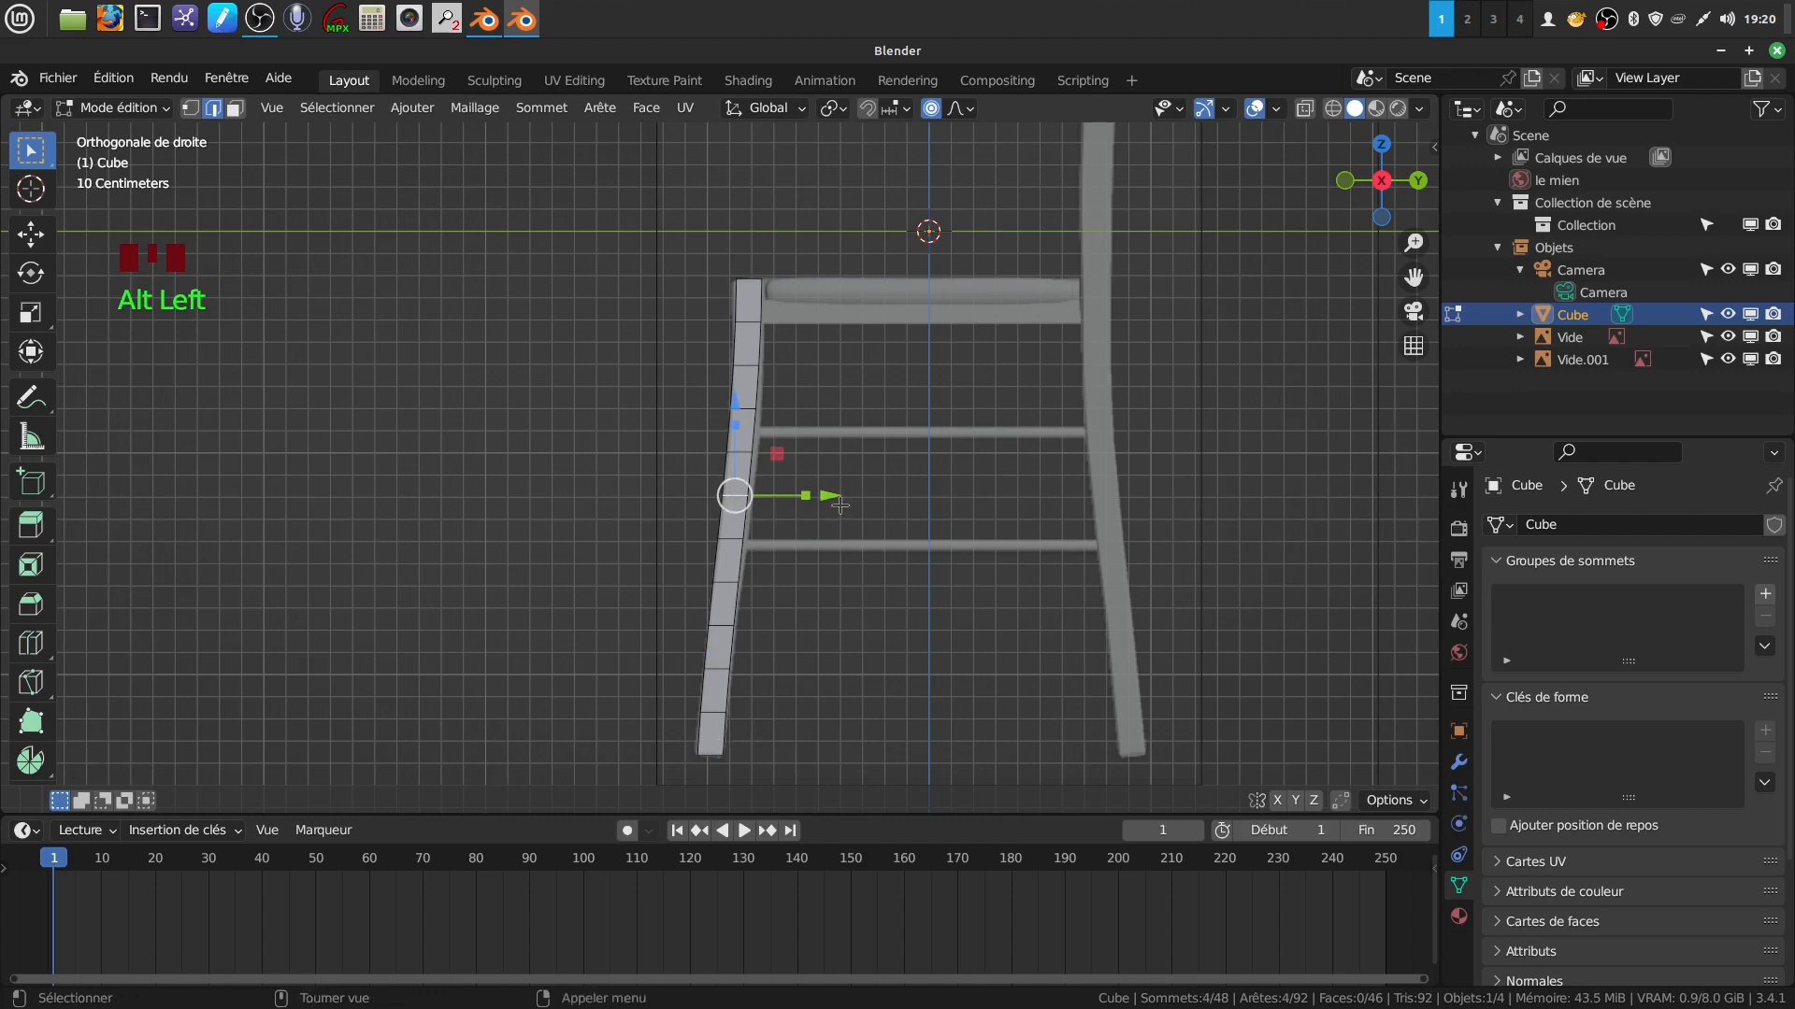
drag(837, 497, 841, 505)
scroll(839, 498, up, 10)
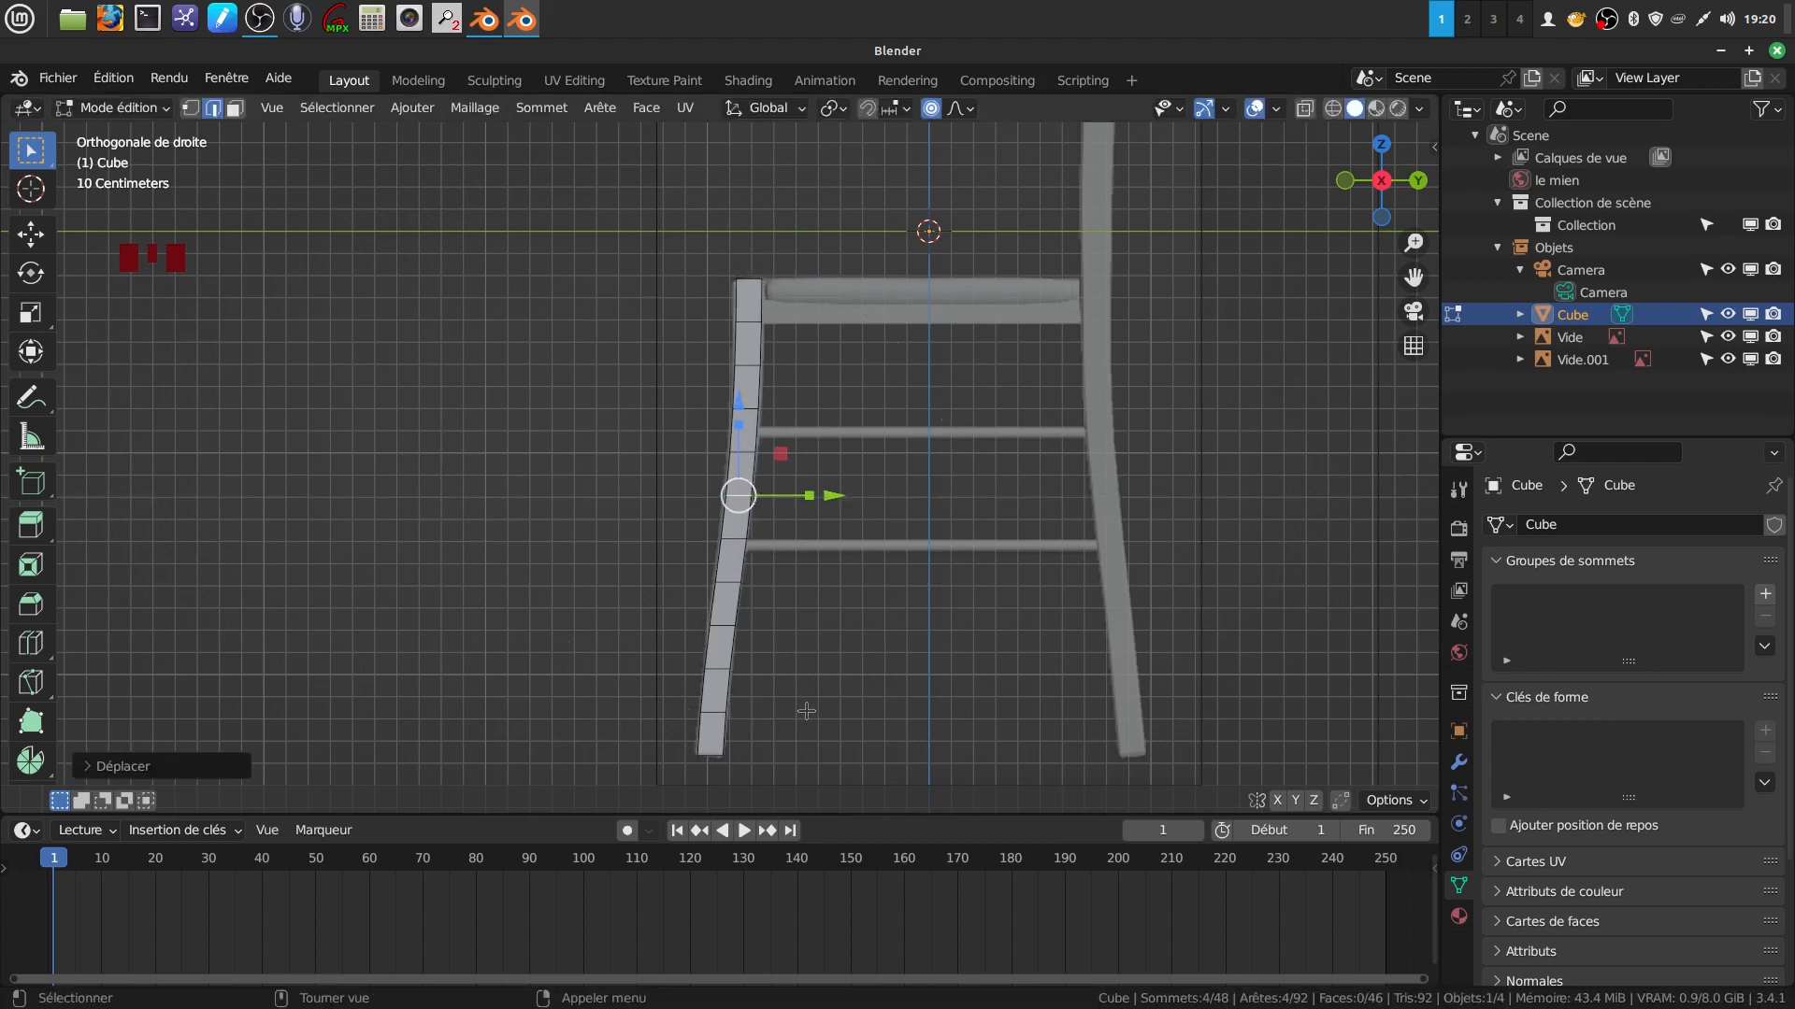
key(alt+a)
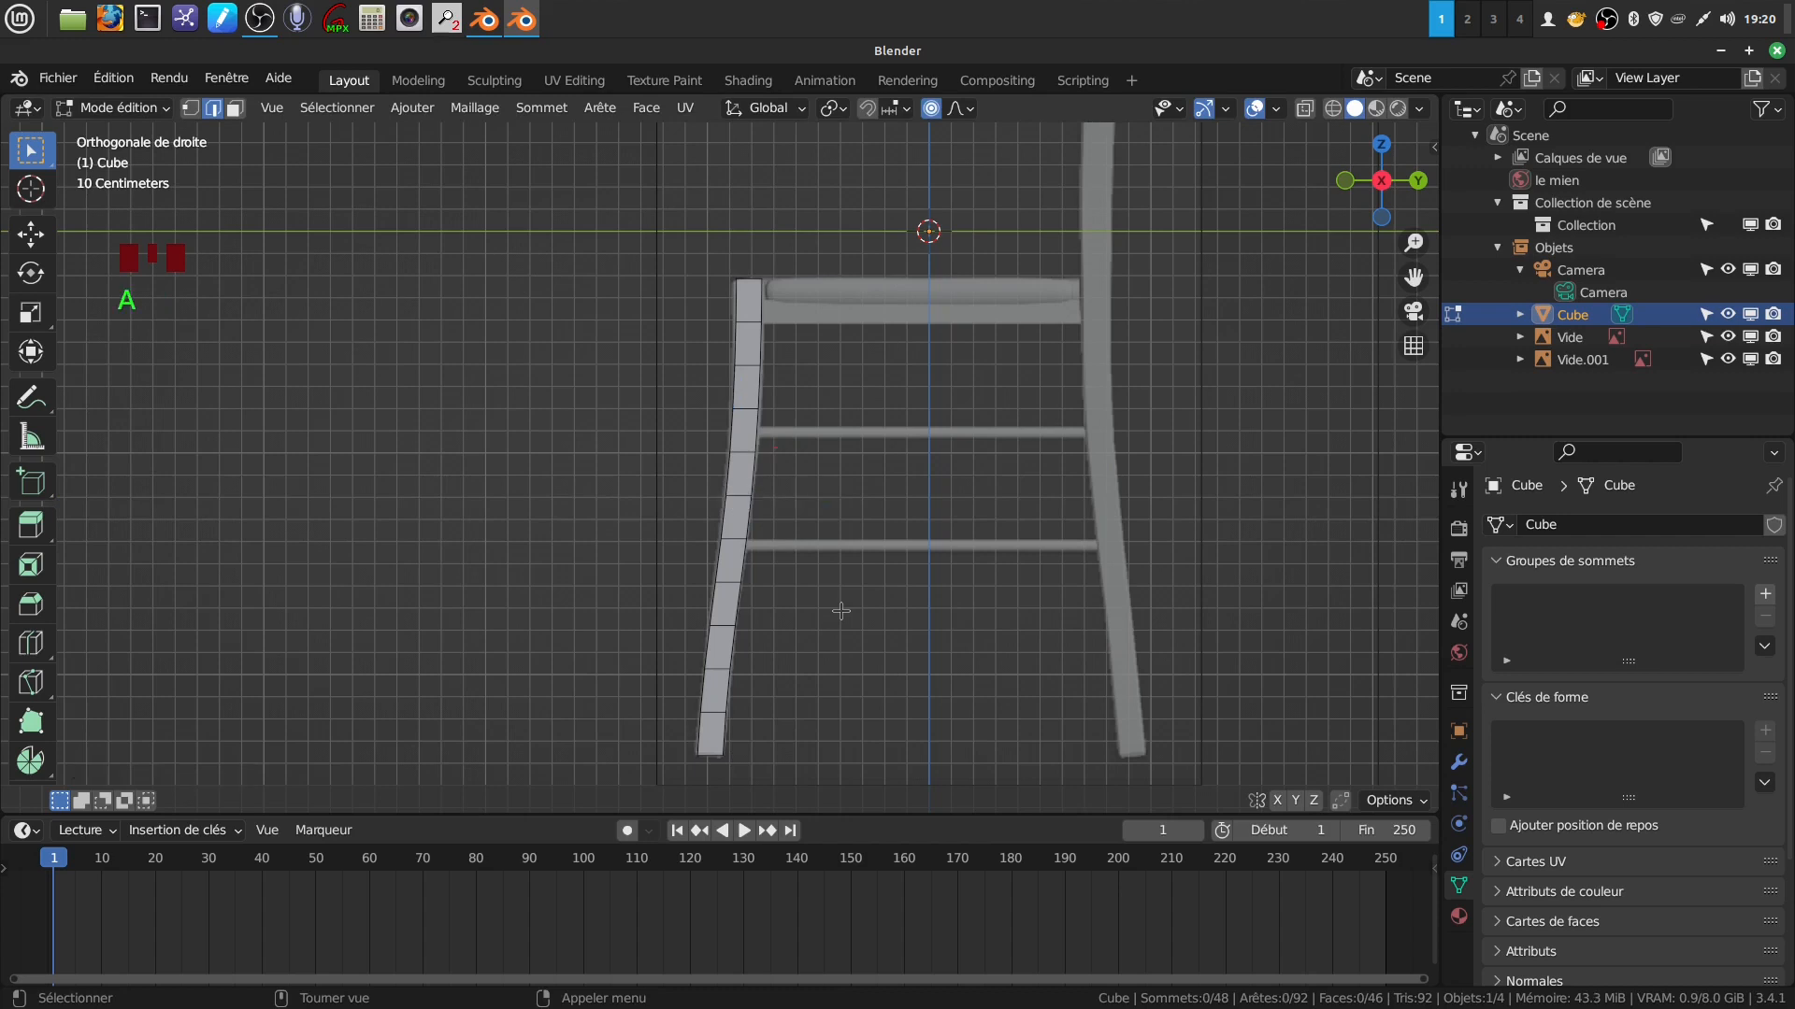
key(KP_1)
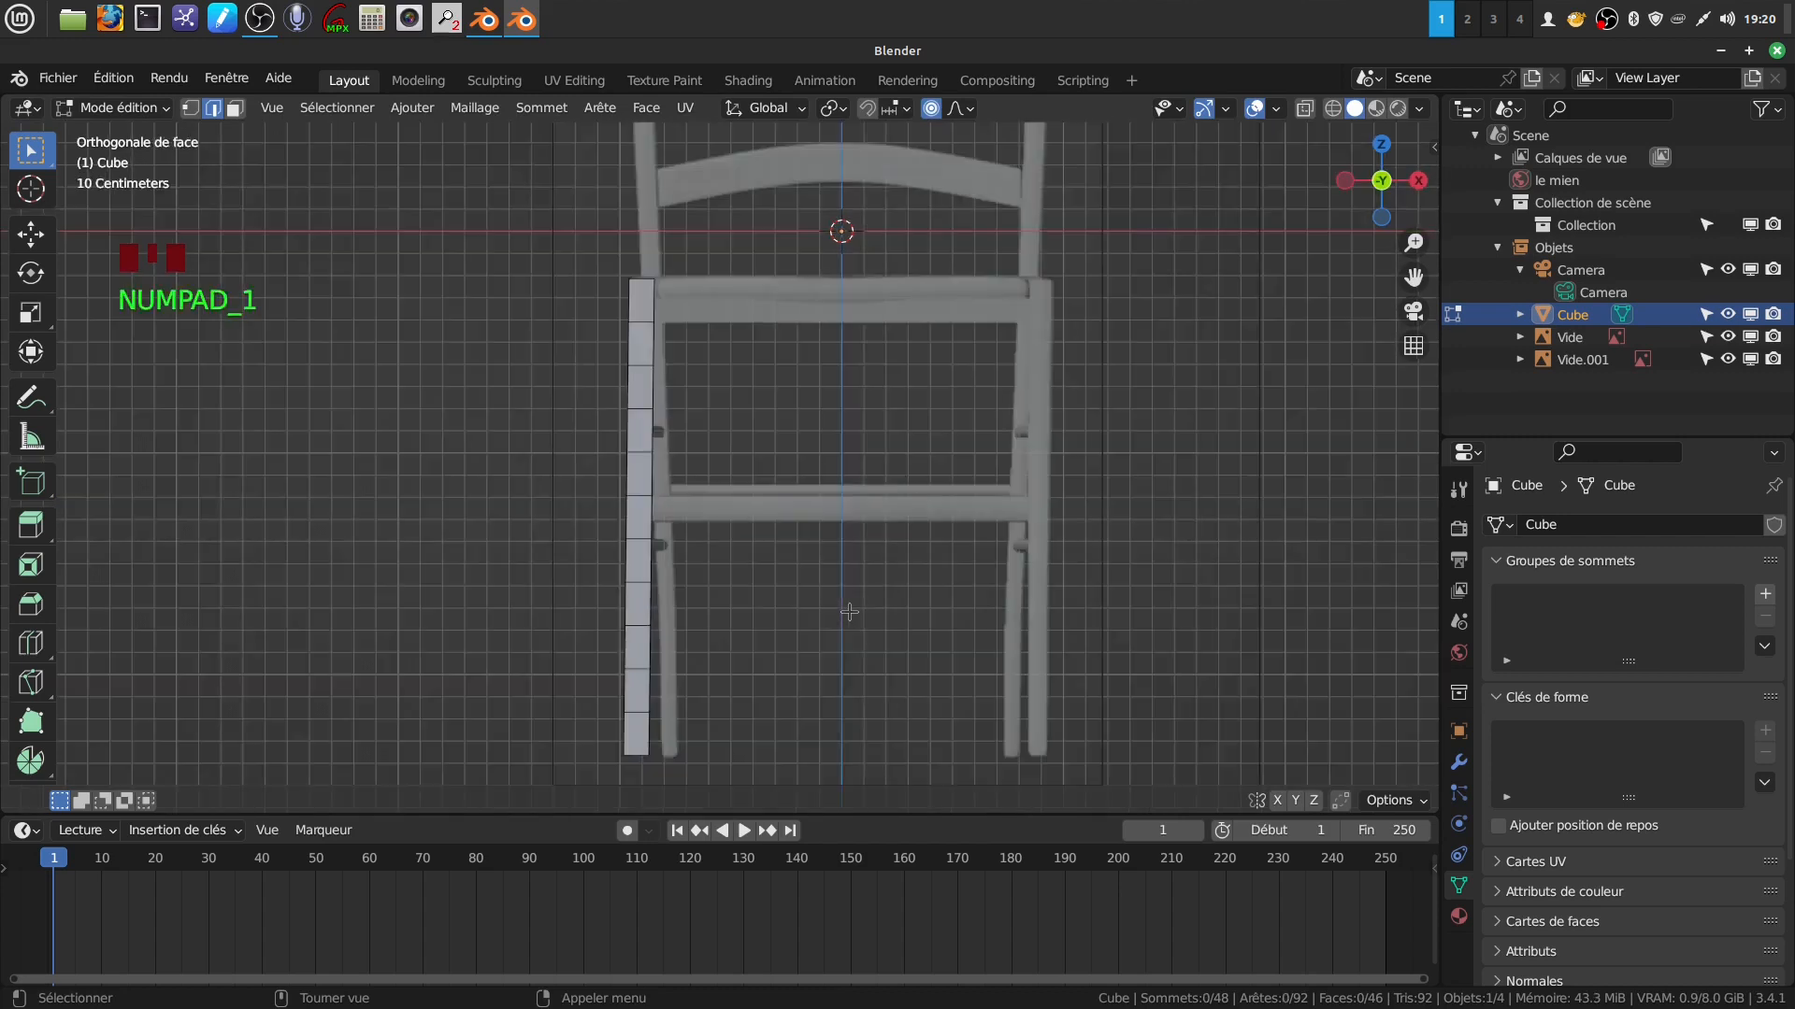
key(a)
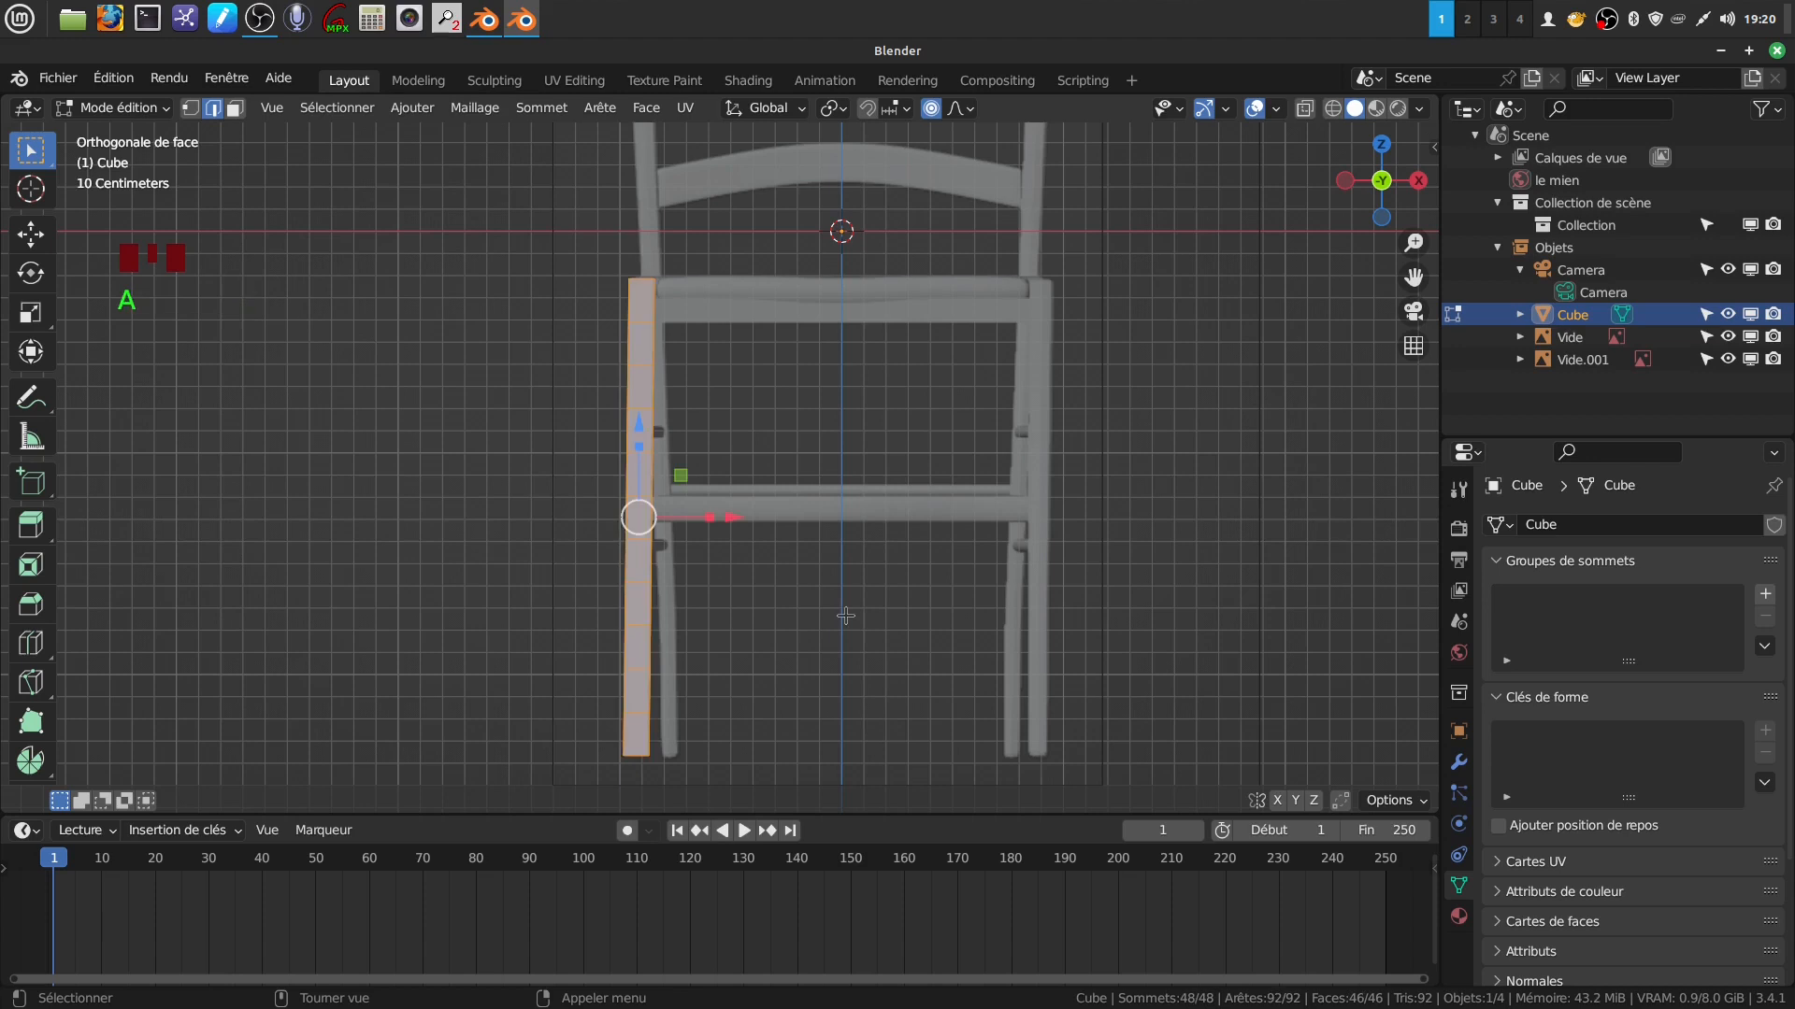
key(alt+a)
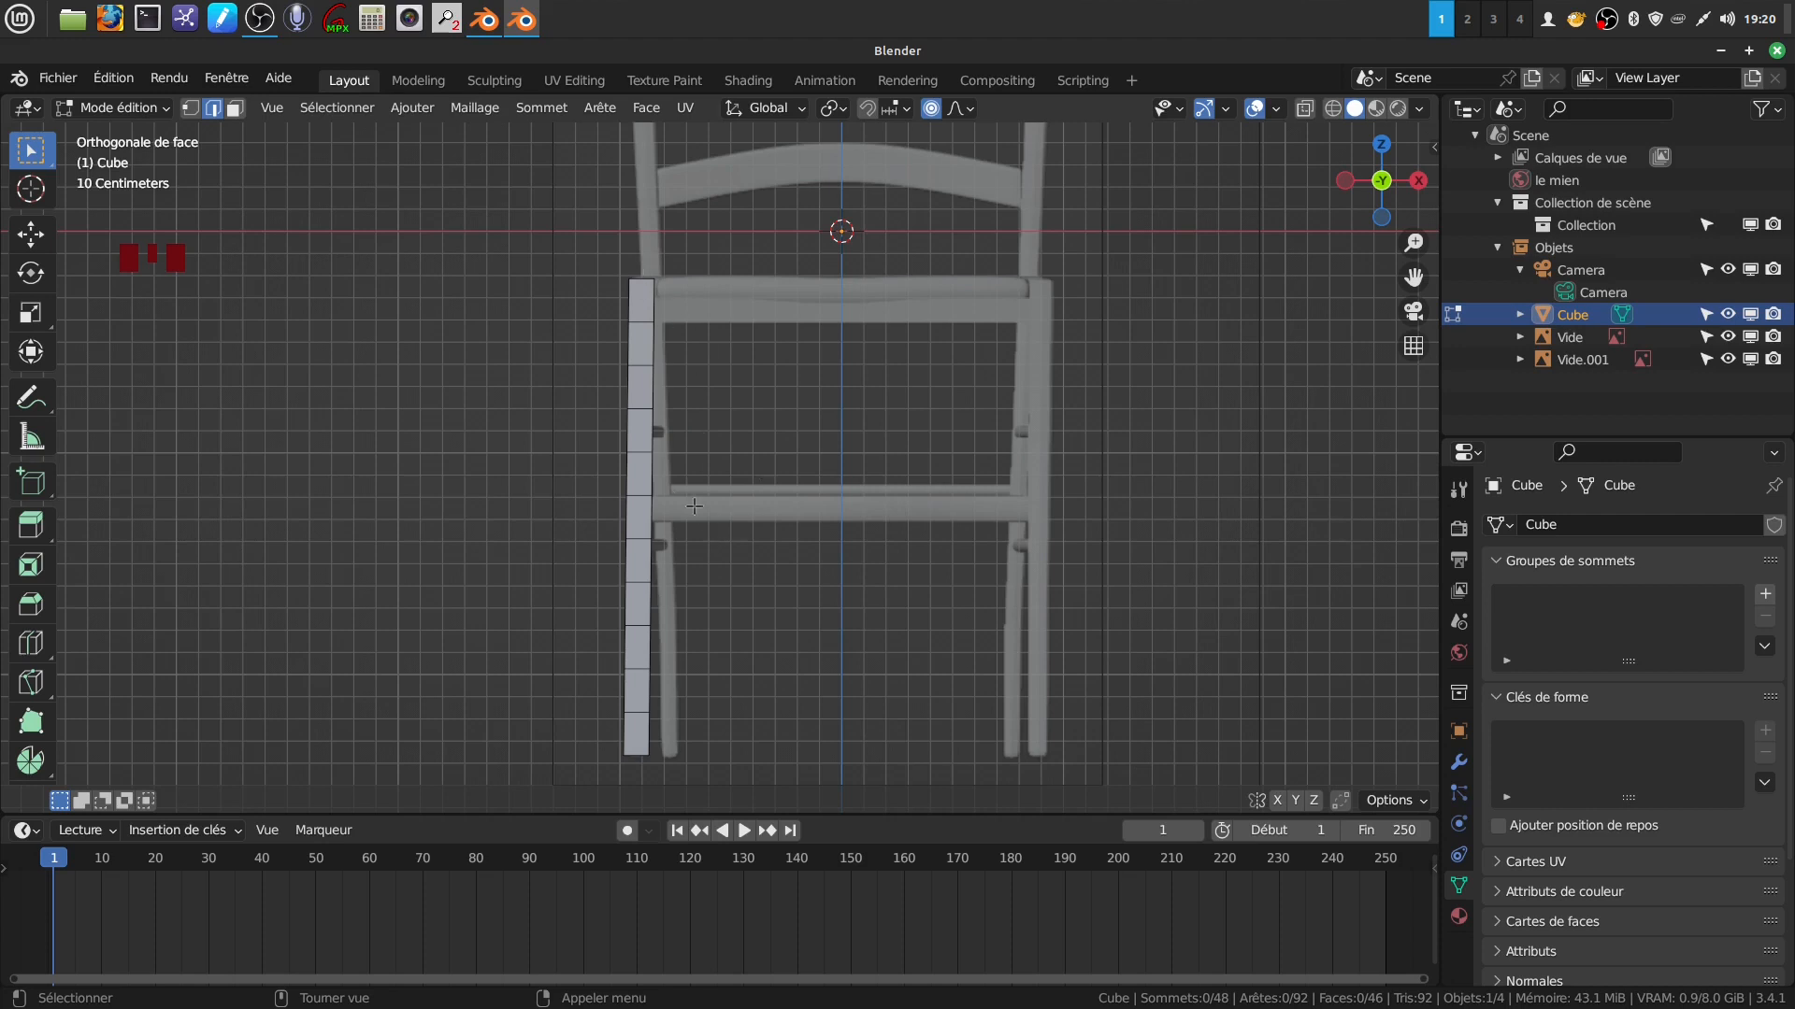
mouse_move(694, 506)
shift+middle_down()
mouse_move(690, 486)
mouse_move(769, 545)
mouse_move(708, 521)
shift+middle_up()
Return to Object Mode and apply auto smooth shading to the leg.
key(Tab)
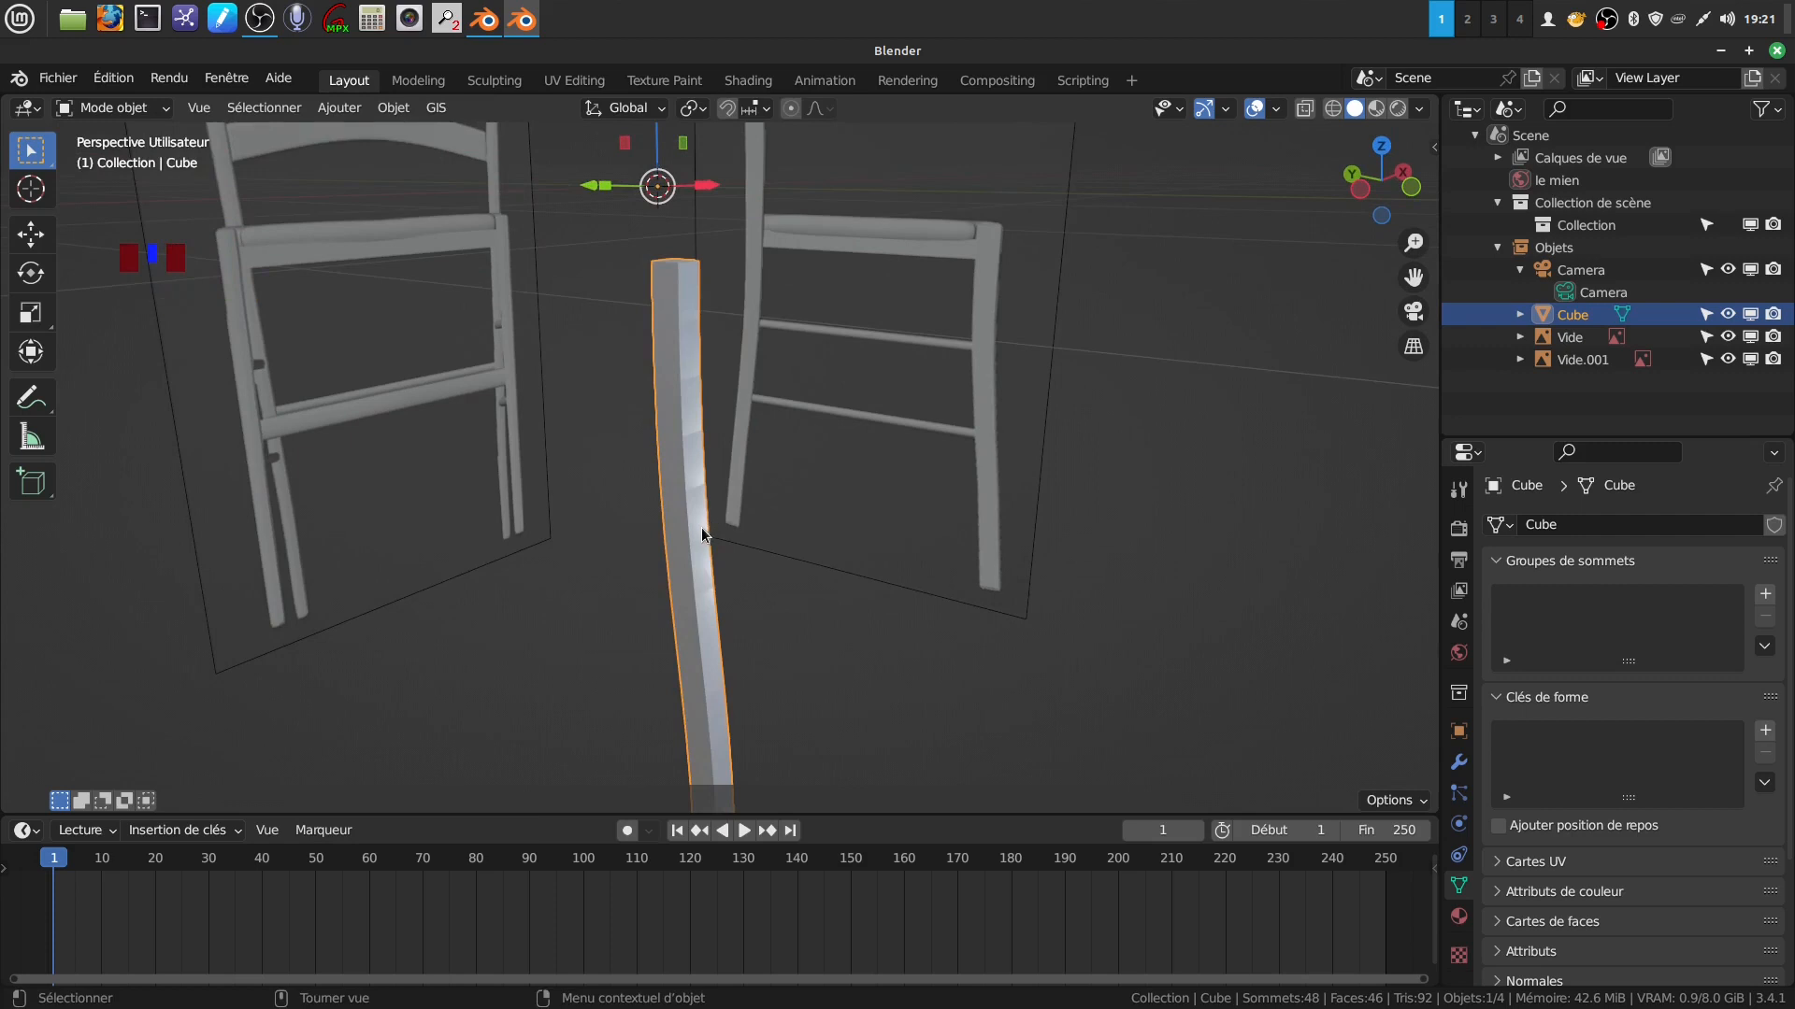
right_click(701, 527)
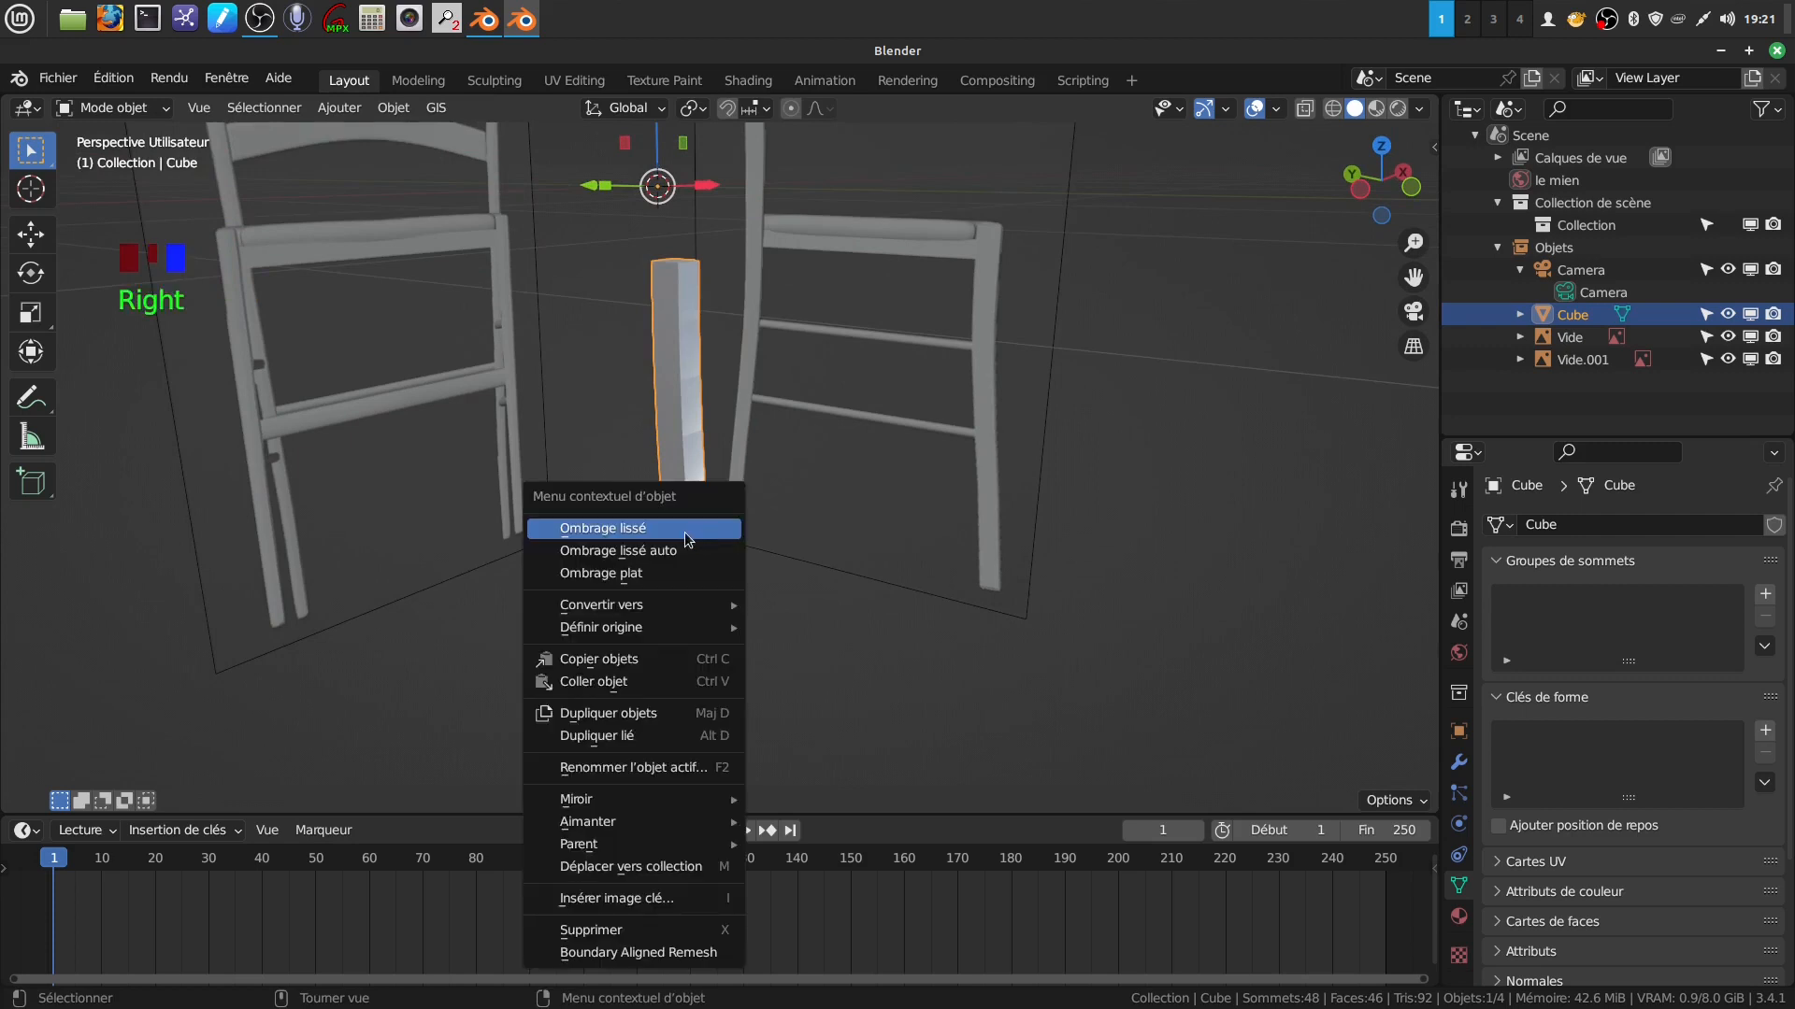
click(684, 531)
right_click(686, 531)
click(677, 555)
middle_drag(676, 557, 714, 506)
scroll(726, 462, up, 2)
In Edit Mode, hide the viewport gizmos and select the top rim edges together with the four lengthwise corner edge loops of the leg.
key(Tab)
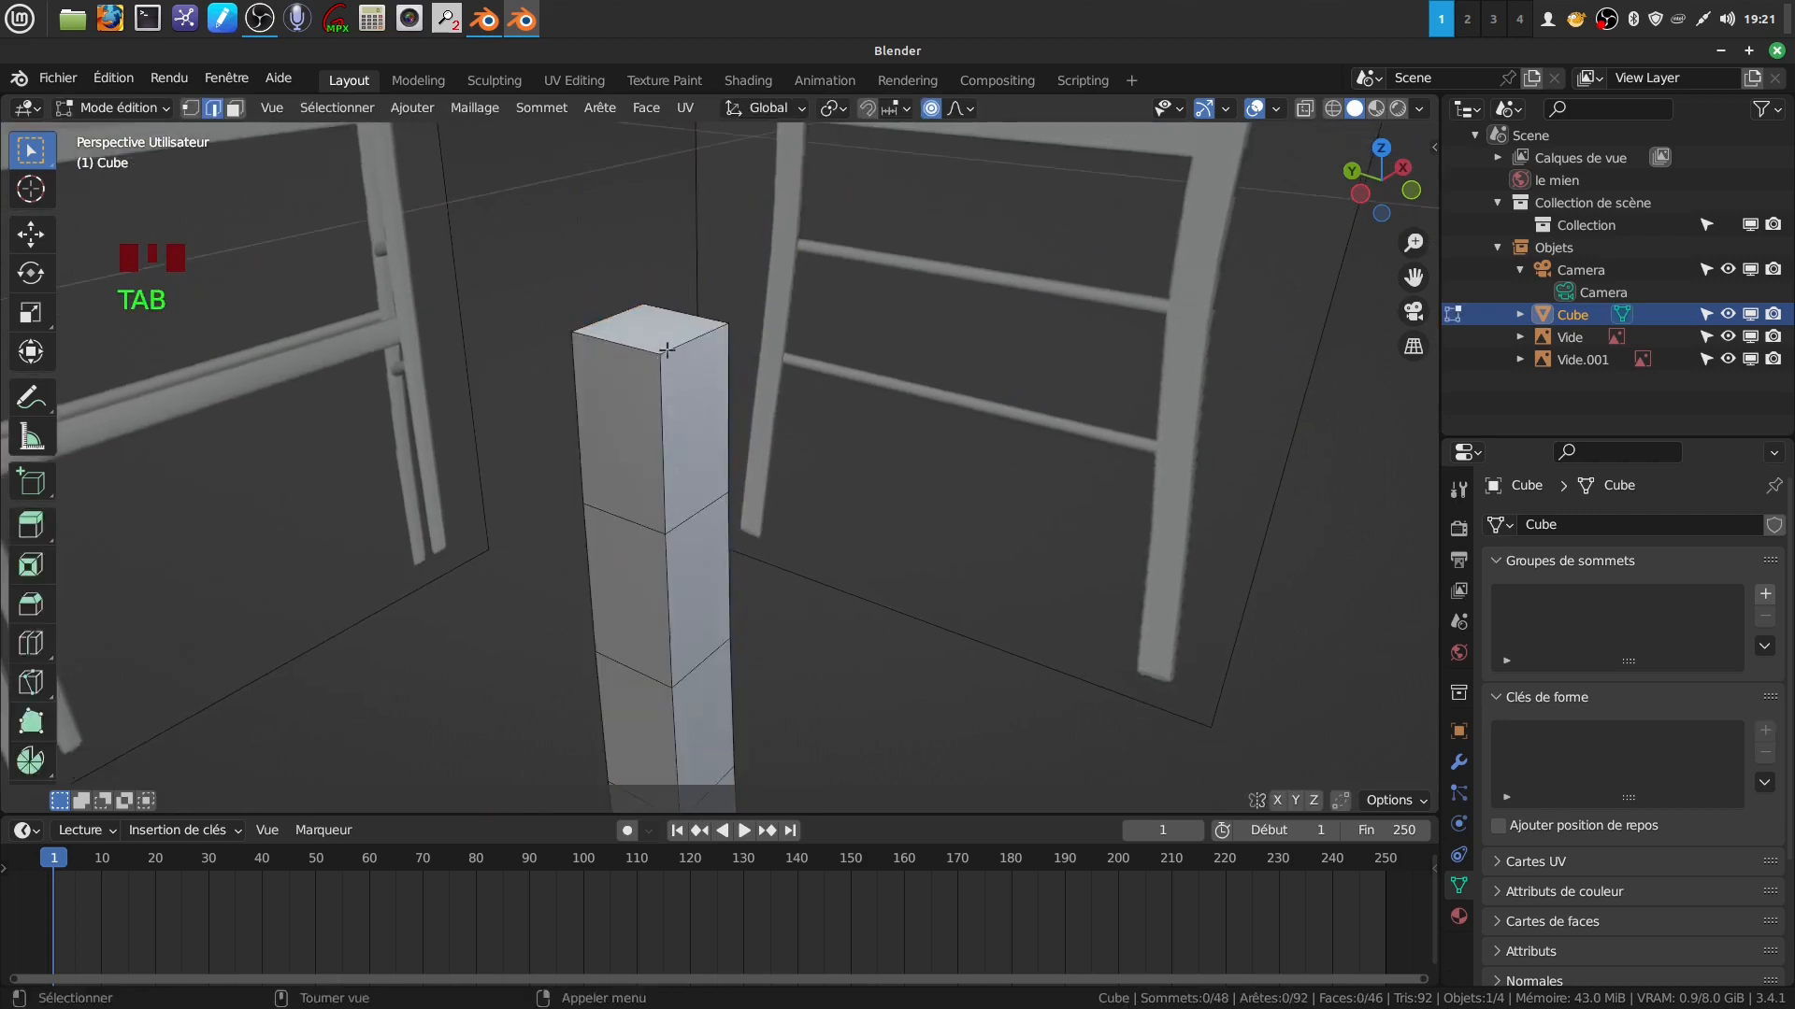
alt+click(687, 344)
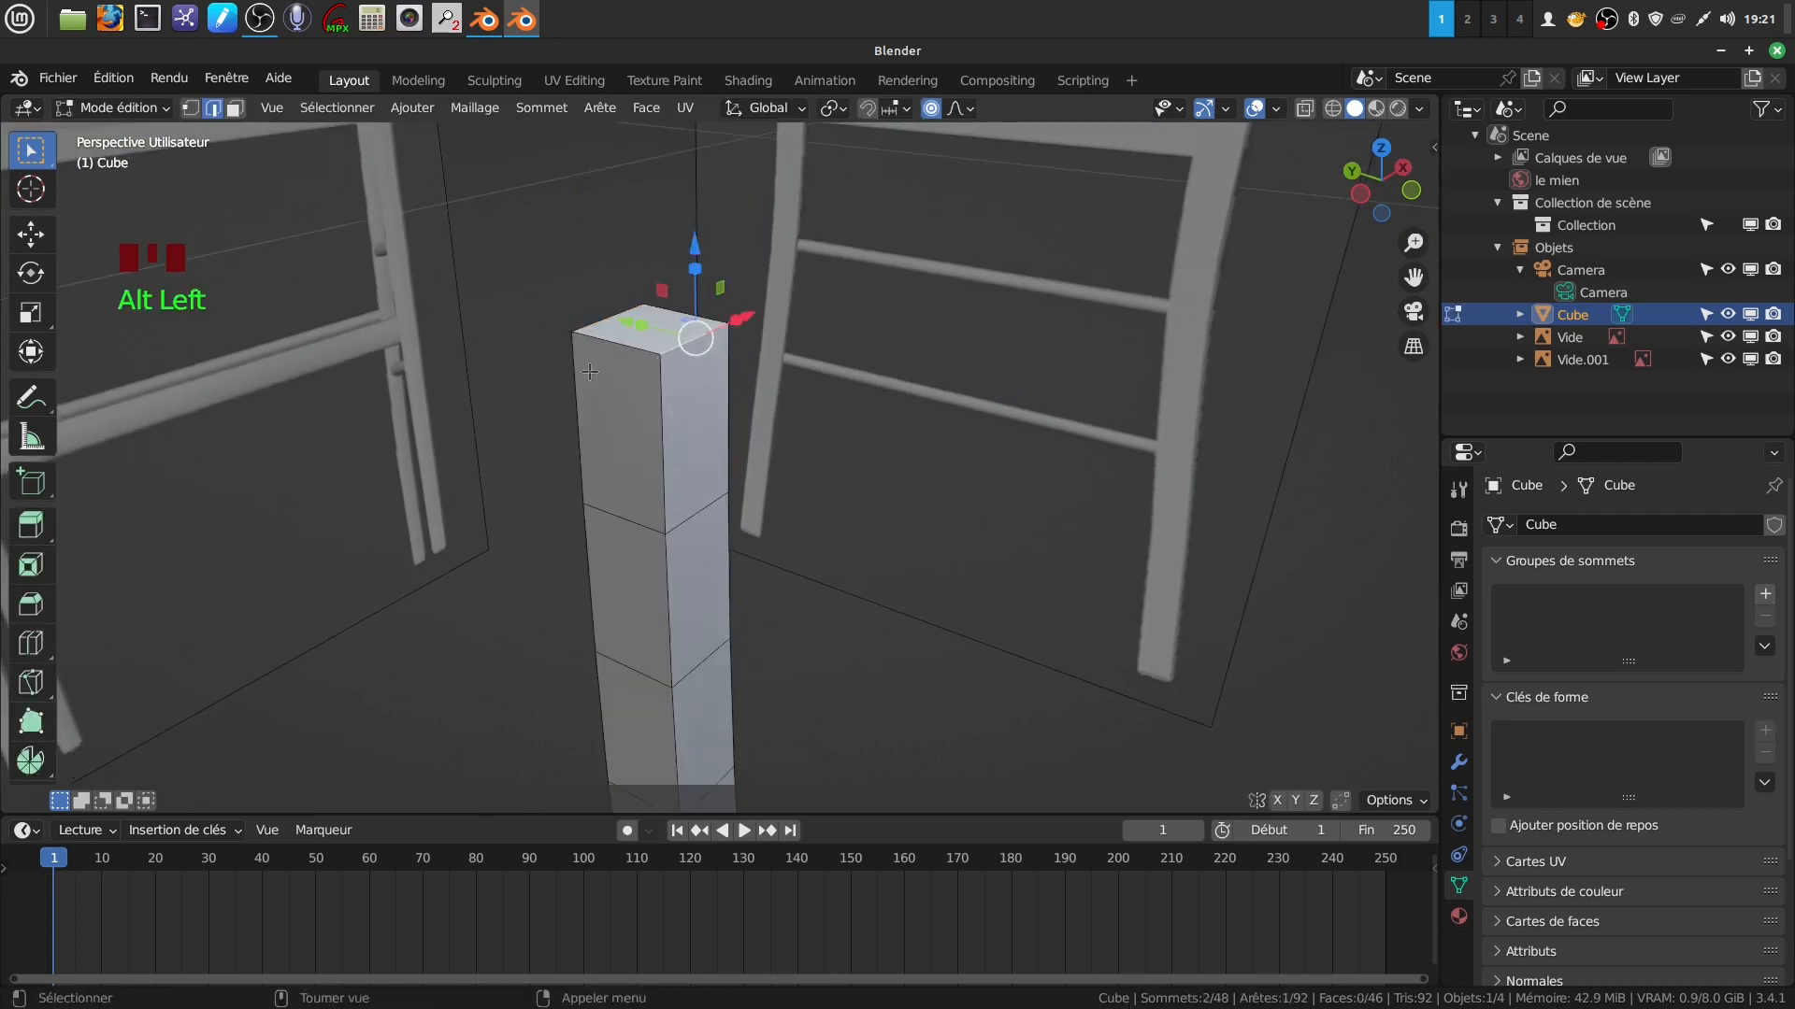
alt+shift+click(604, 344)
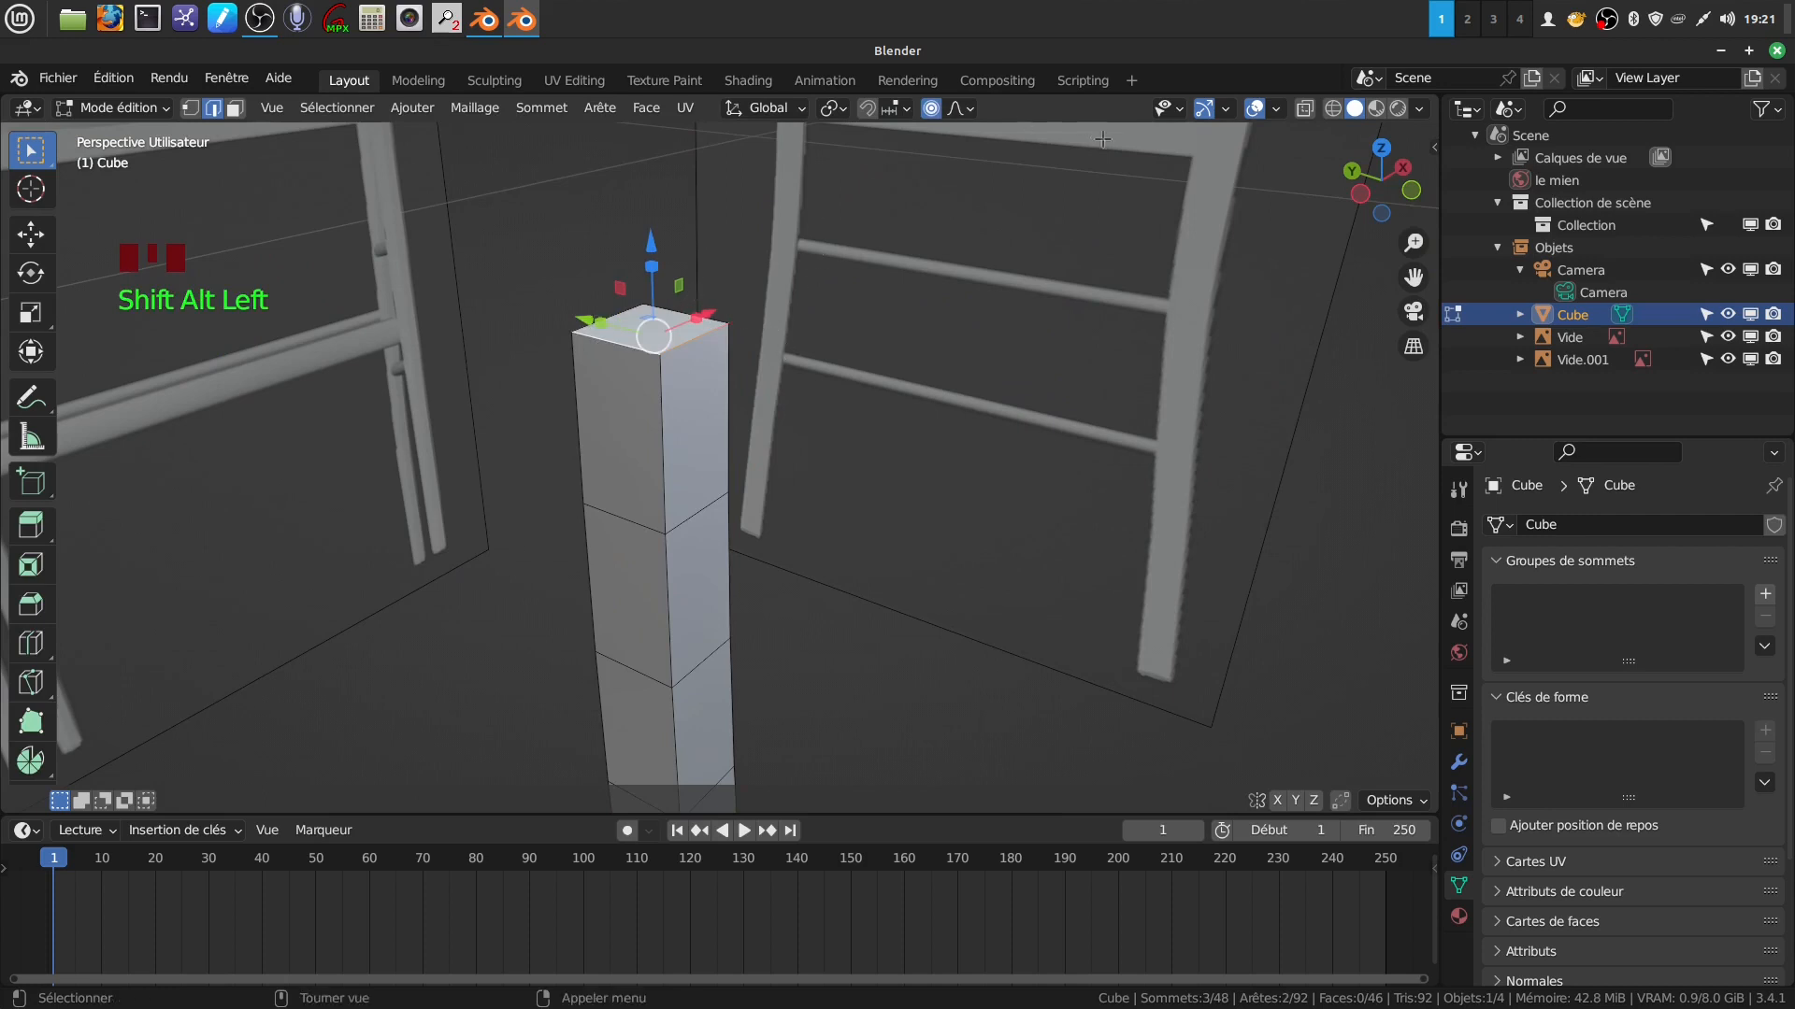
click(1204, 109)
alt+shift+click(652, 318)
alt+shift+click(666, 440)
alt+shift+click(701, 473)
middle_drag(701, 473, 917, 459)
middle_drag(653, 505, 650, 265)
alt+shift+click(550, 486)
scroll(550, 486, down, 8)
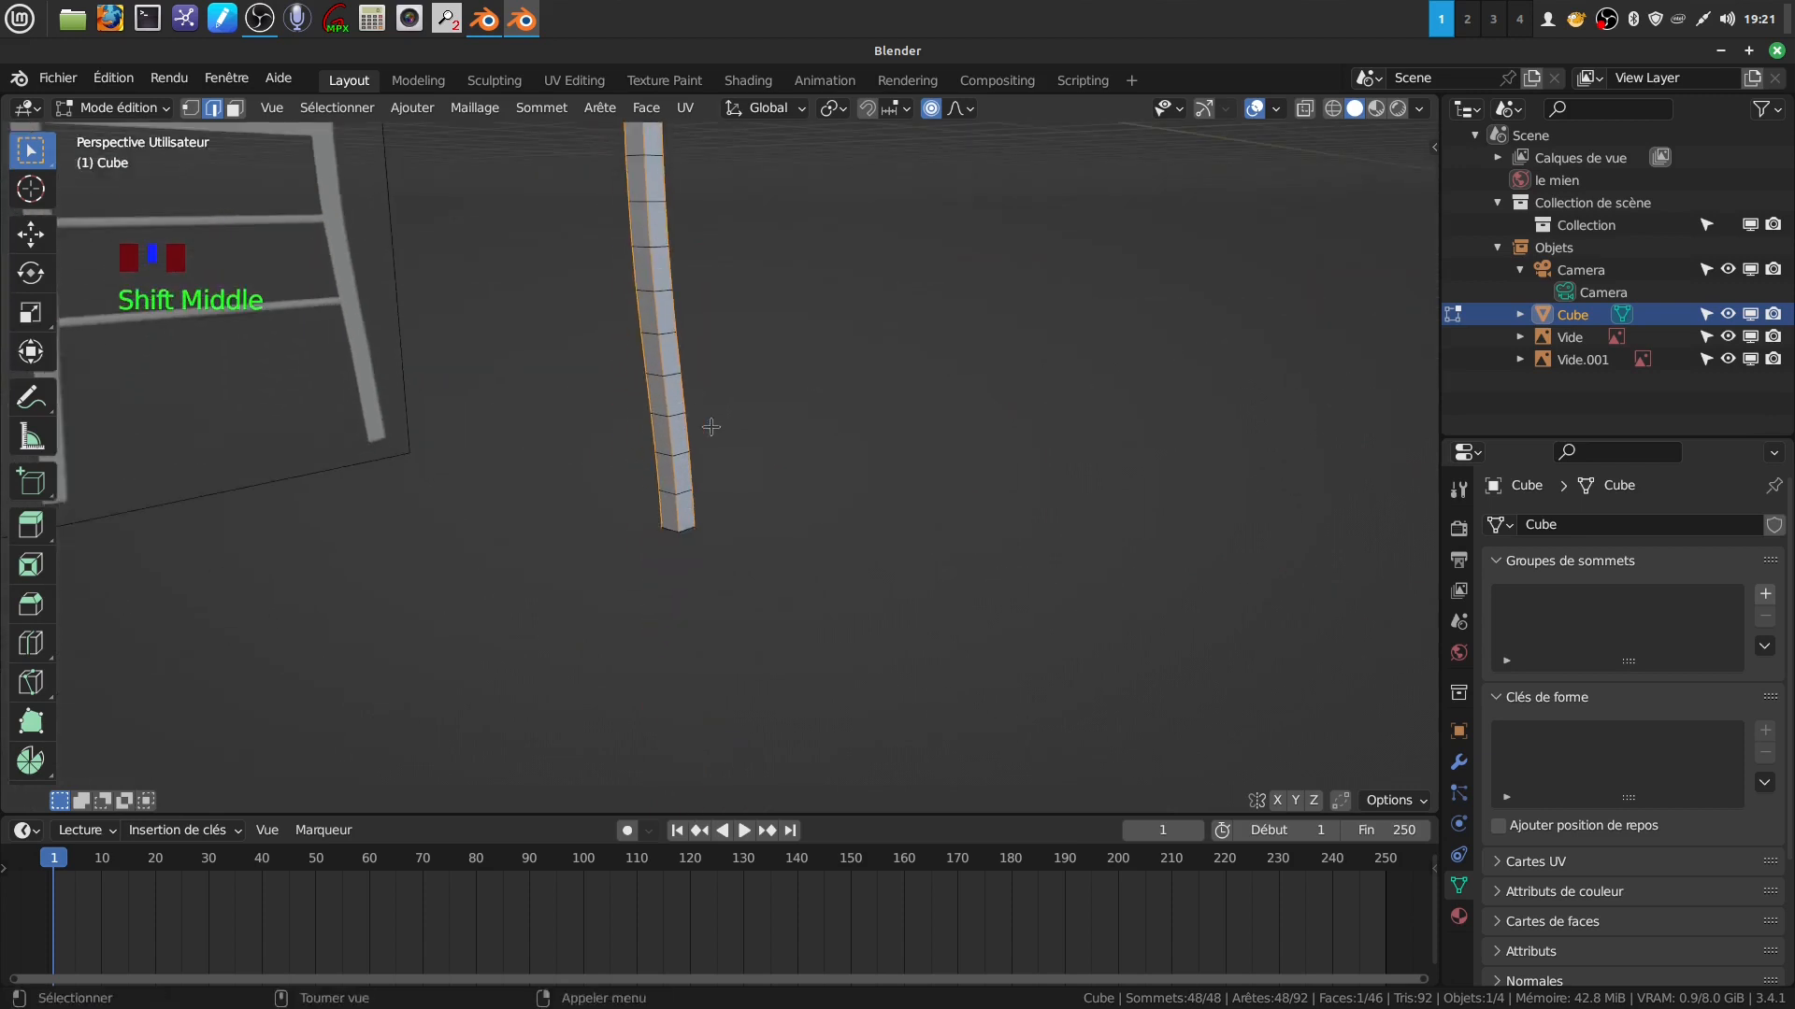
Add the four edges around the foot to the selection and bevel all selected edges about 0.012 m wide with 3 segments.
scroll(713, 440, up, 5)
middle_drag(713, 449, 645, 360)
scroll(607, 579, up, 3)
alt+shift+click(606, 599)
alt+shift+click(609, 629)
alt+shift+click(519, 647)
alt+shift+click(517, 603)
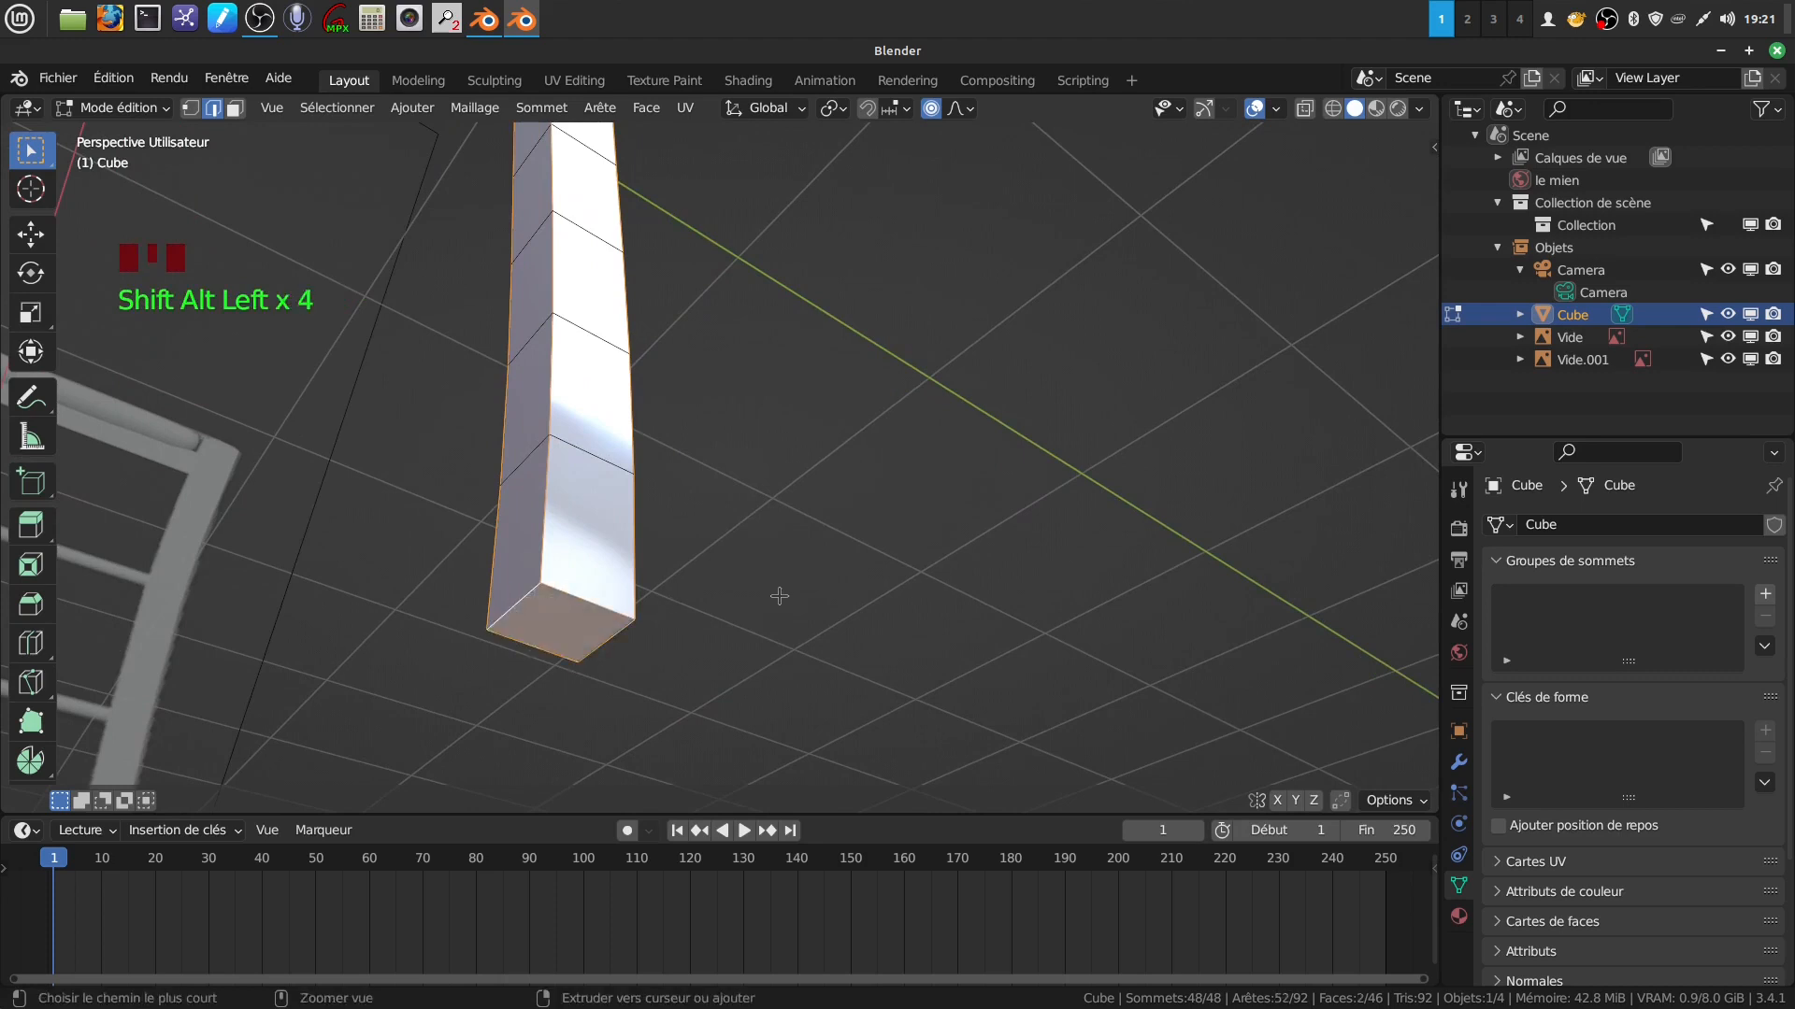
key(ctrl+b)
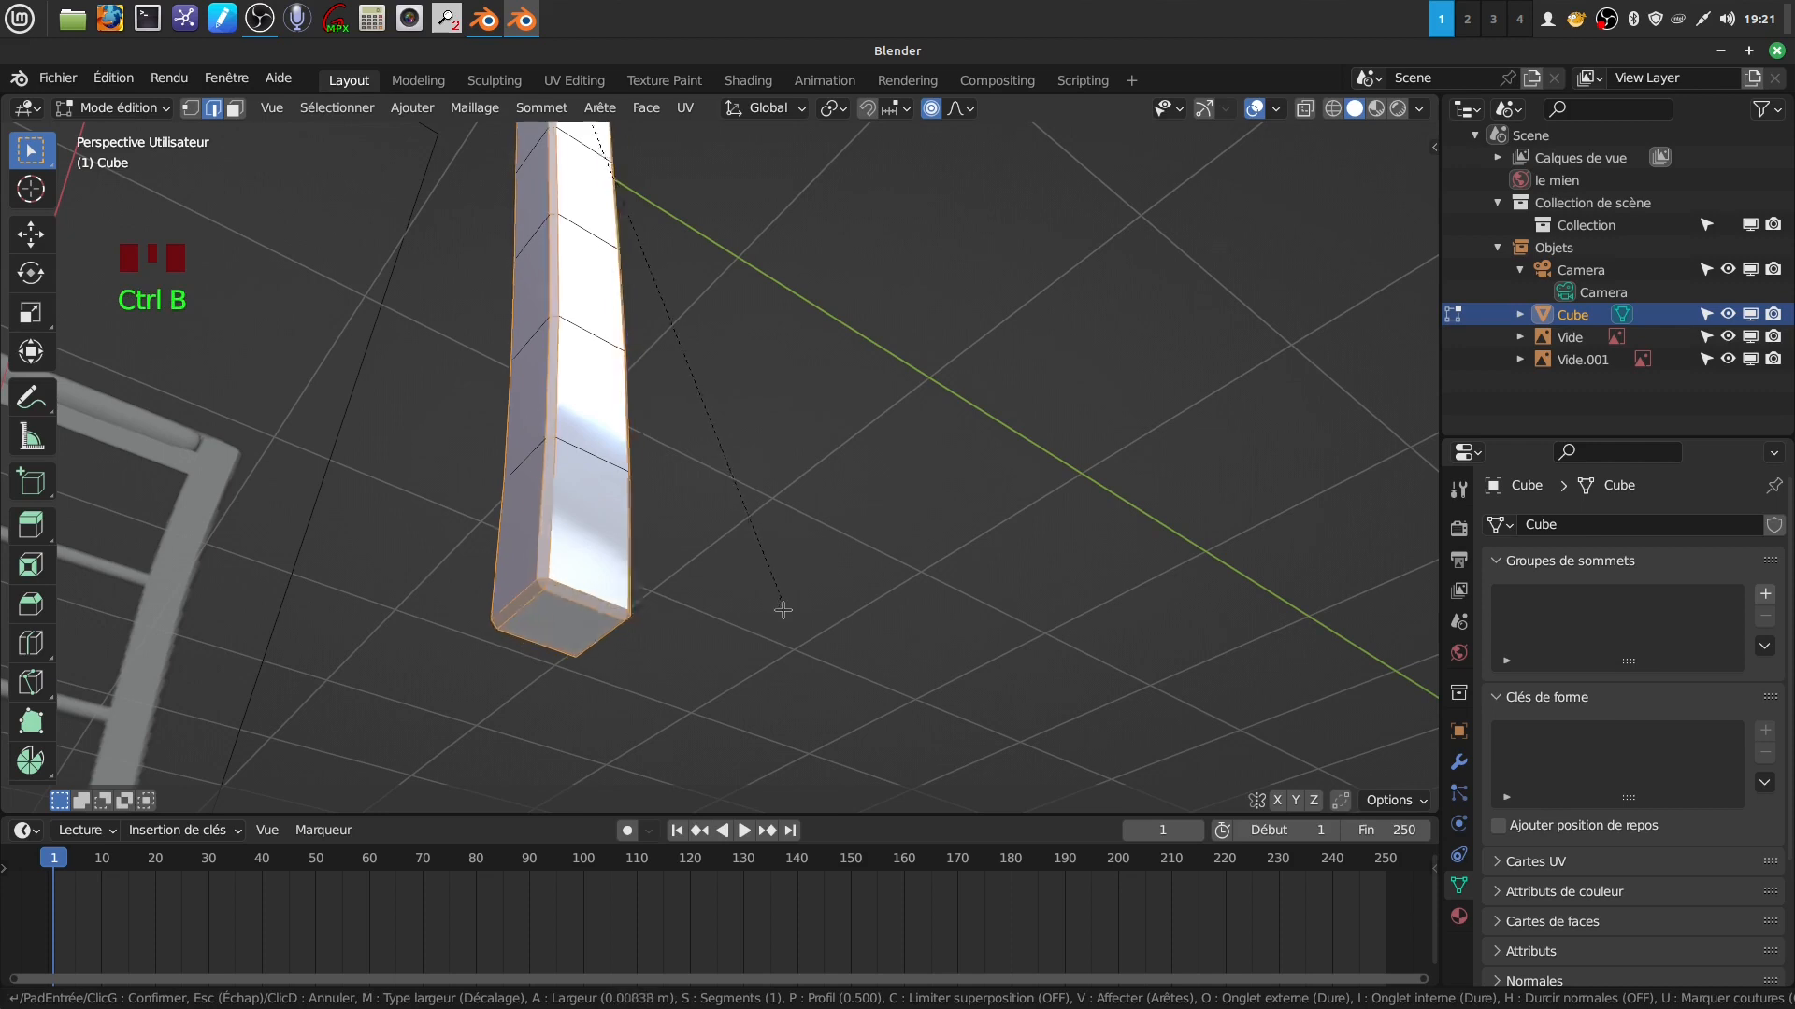
scroll(778, 609, up, 1)
scroll(777, 610, up, 1)
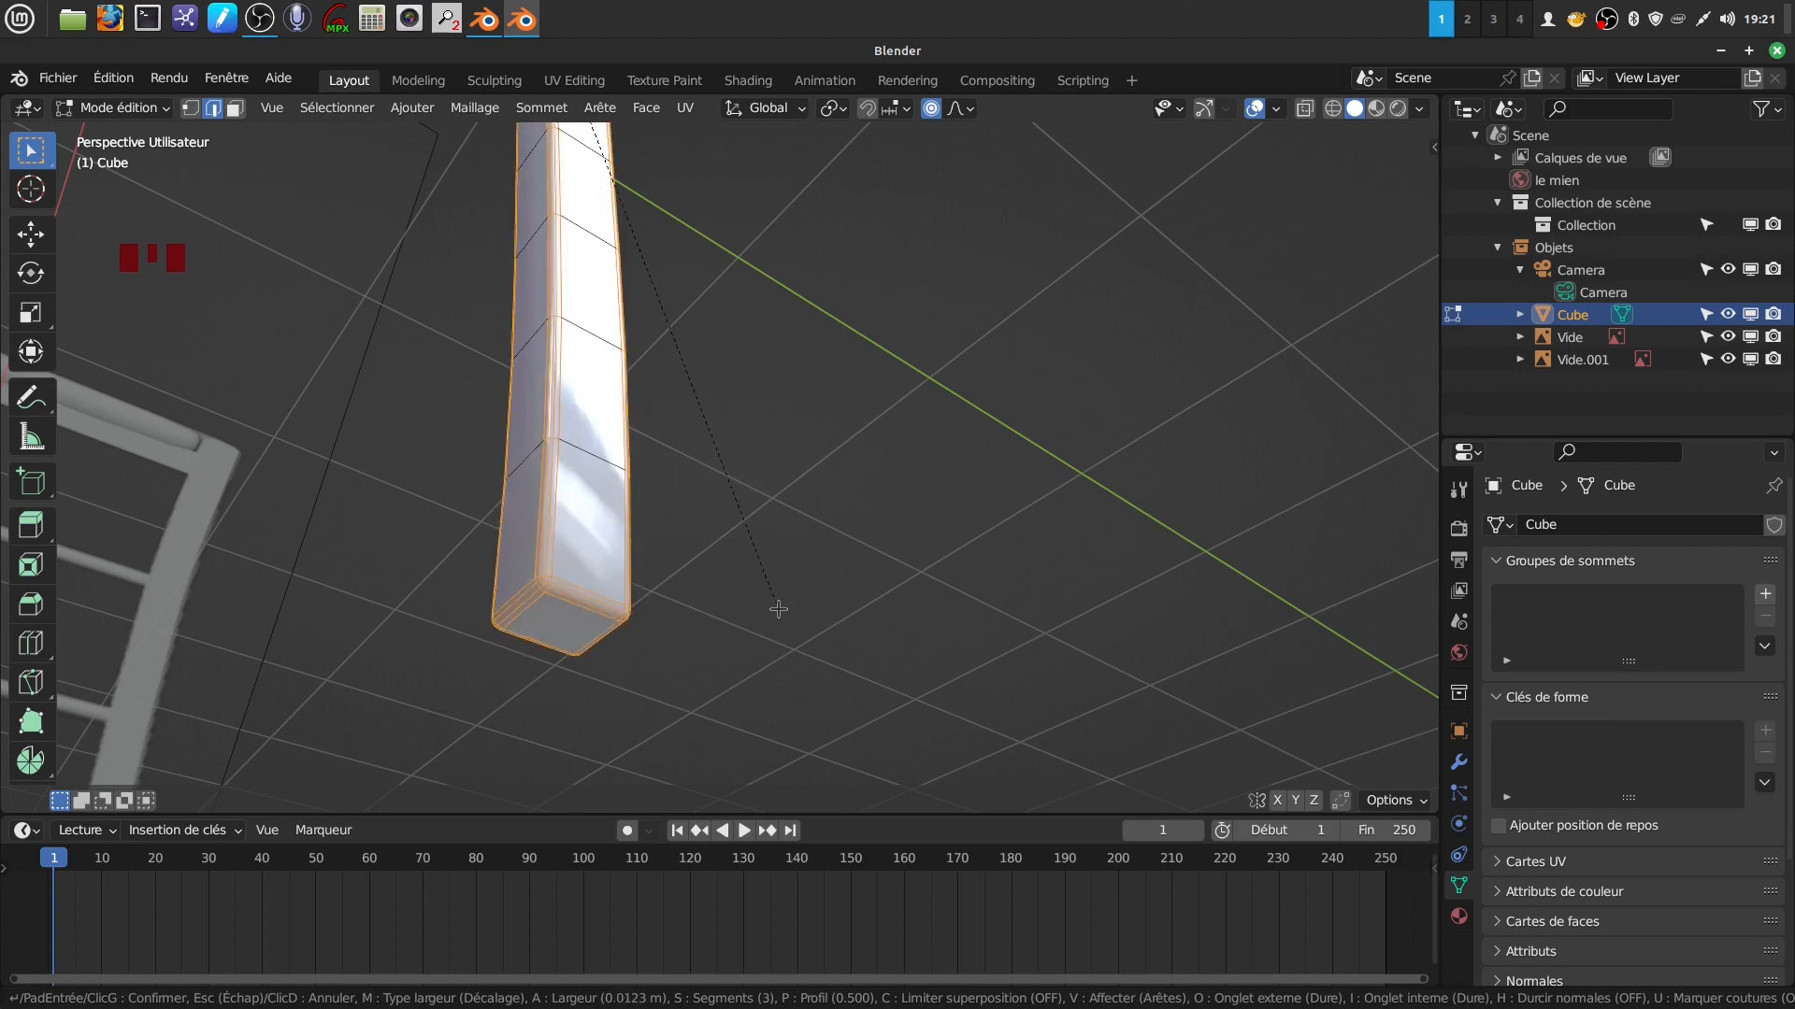
click(778, 610)
Inspect the bevelled edges along the leg and at its top end, and clear the selection.
scroll(603, 558, down, 4)
middle_drag(645, 546, 465, 705)
scroll(691, 384, down, 6)
middle_drag(692, 383, 766, 623)
scroll(655, 542, up, 6)
scroll(721, 581, up, 4)
scroll(684, 557, up, 1)
mouse_move(678, 555)
middle_down()
mouse_move(696, 558)
mouse_move(674, 552)
middle_up()
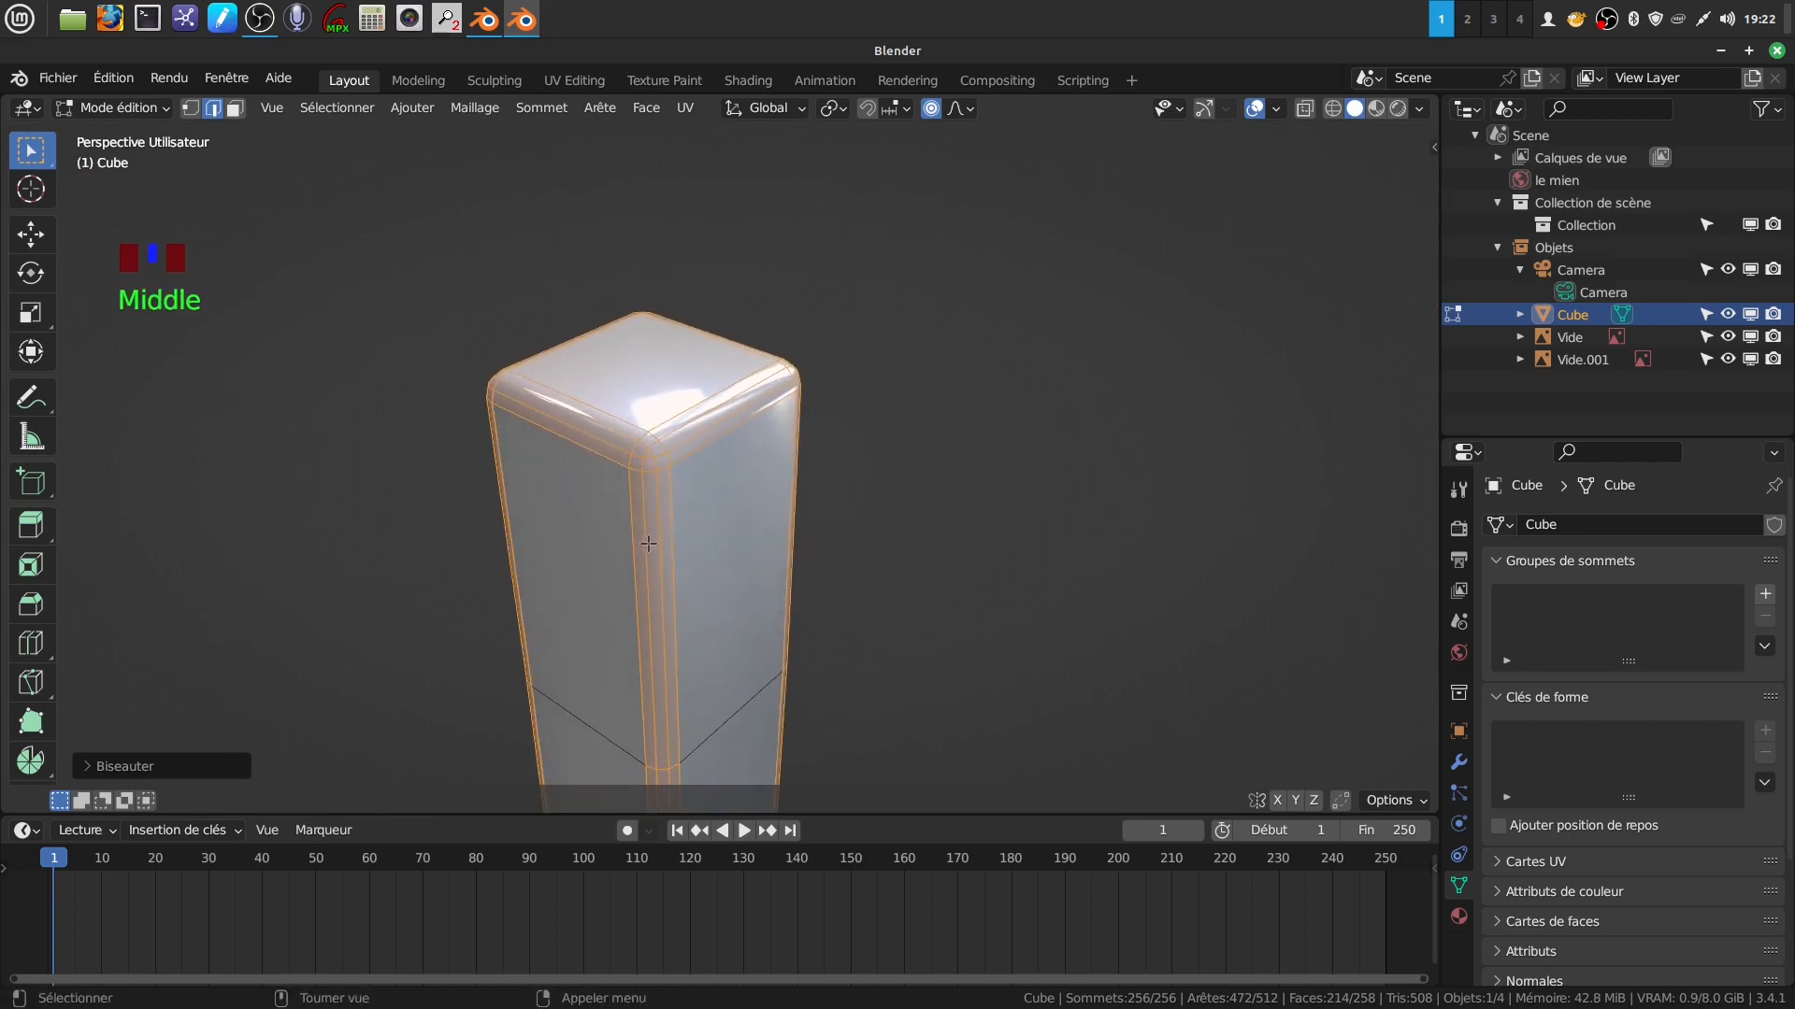
key(a)
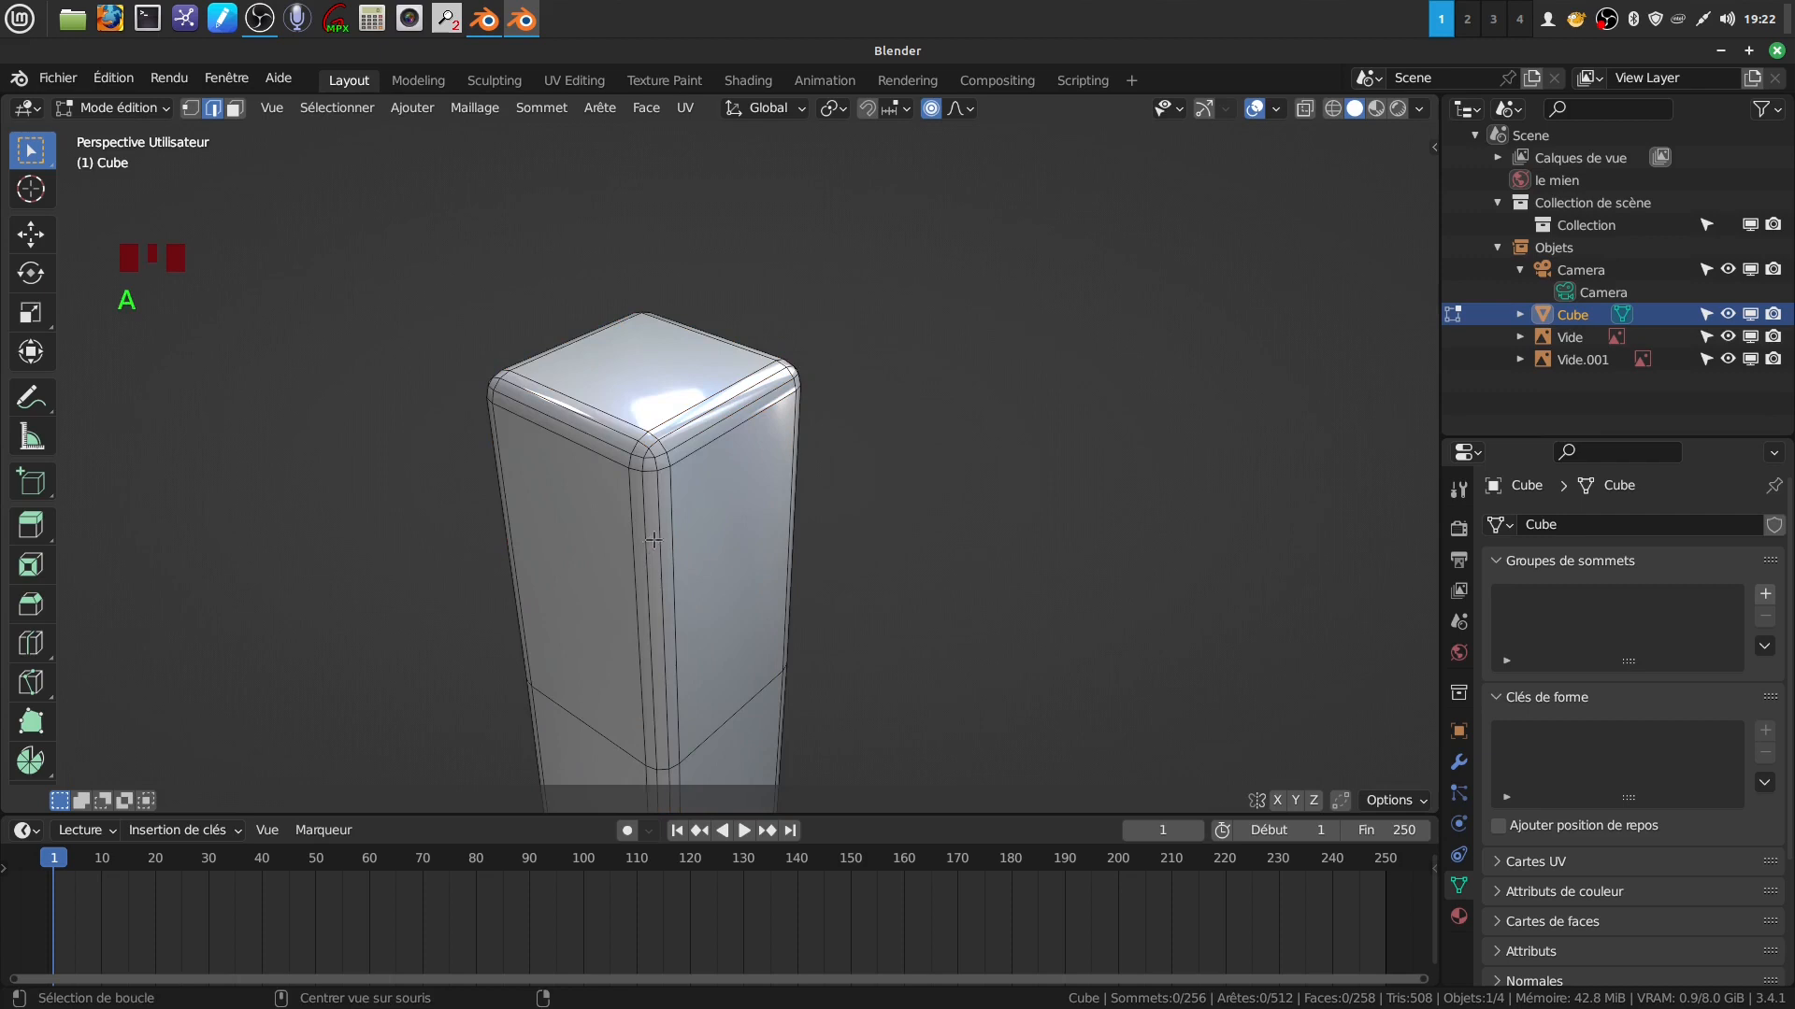
Select the middle edge loop of the bevel around the leg's top and mark it as a seam.
alt+click(656, 537)
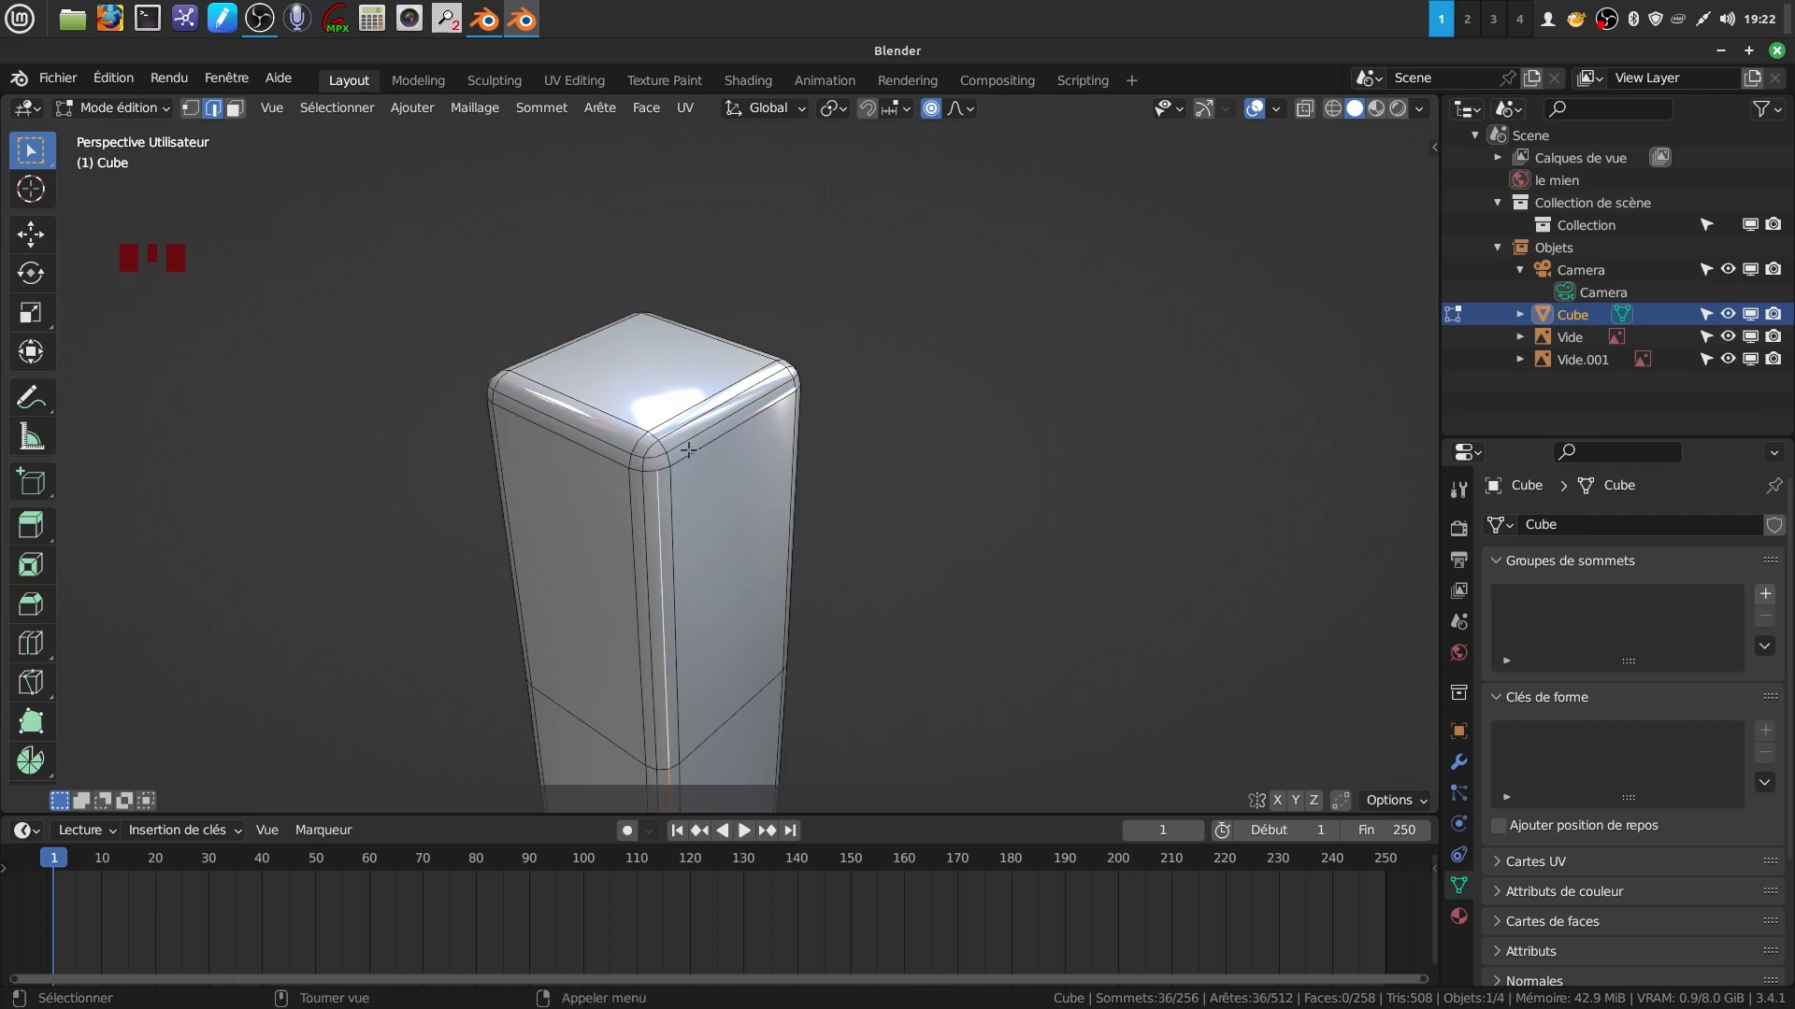
click(818, 469)
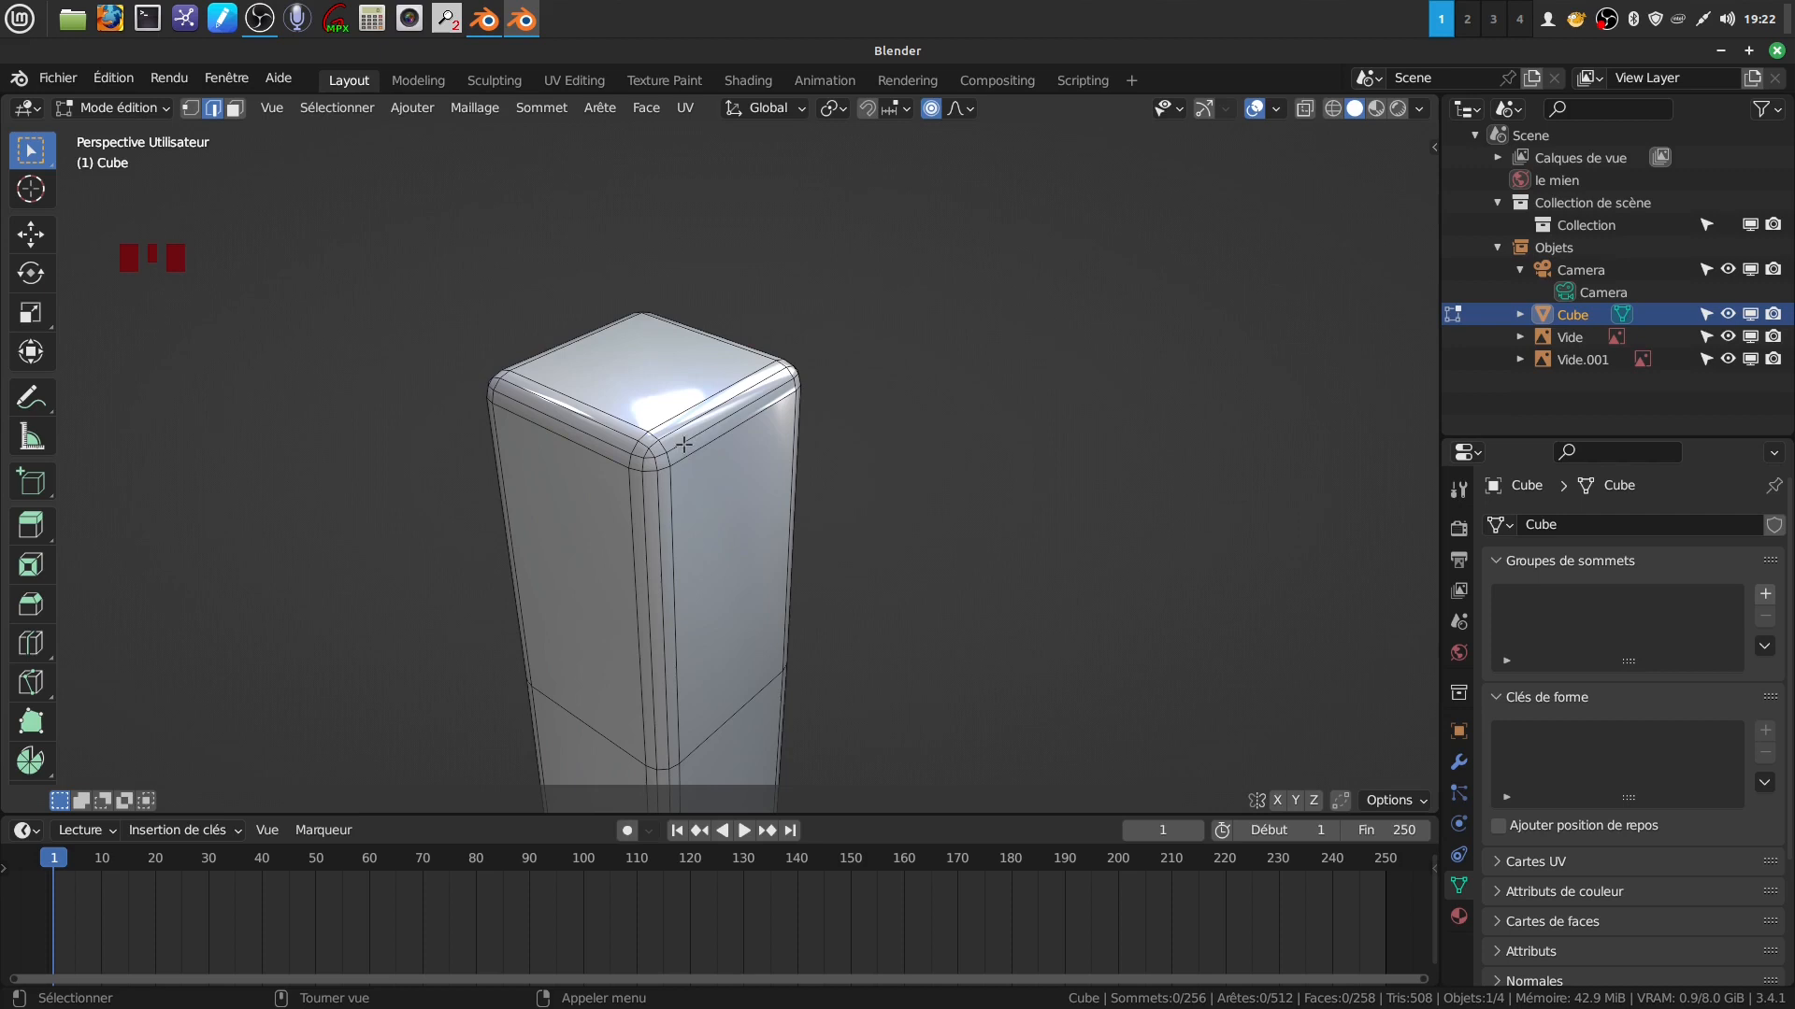
alt+click(684, 445)
middle_drag(683, 445, 901, 509)
right_click(951, 495)
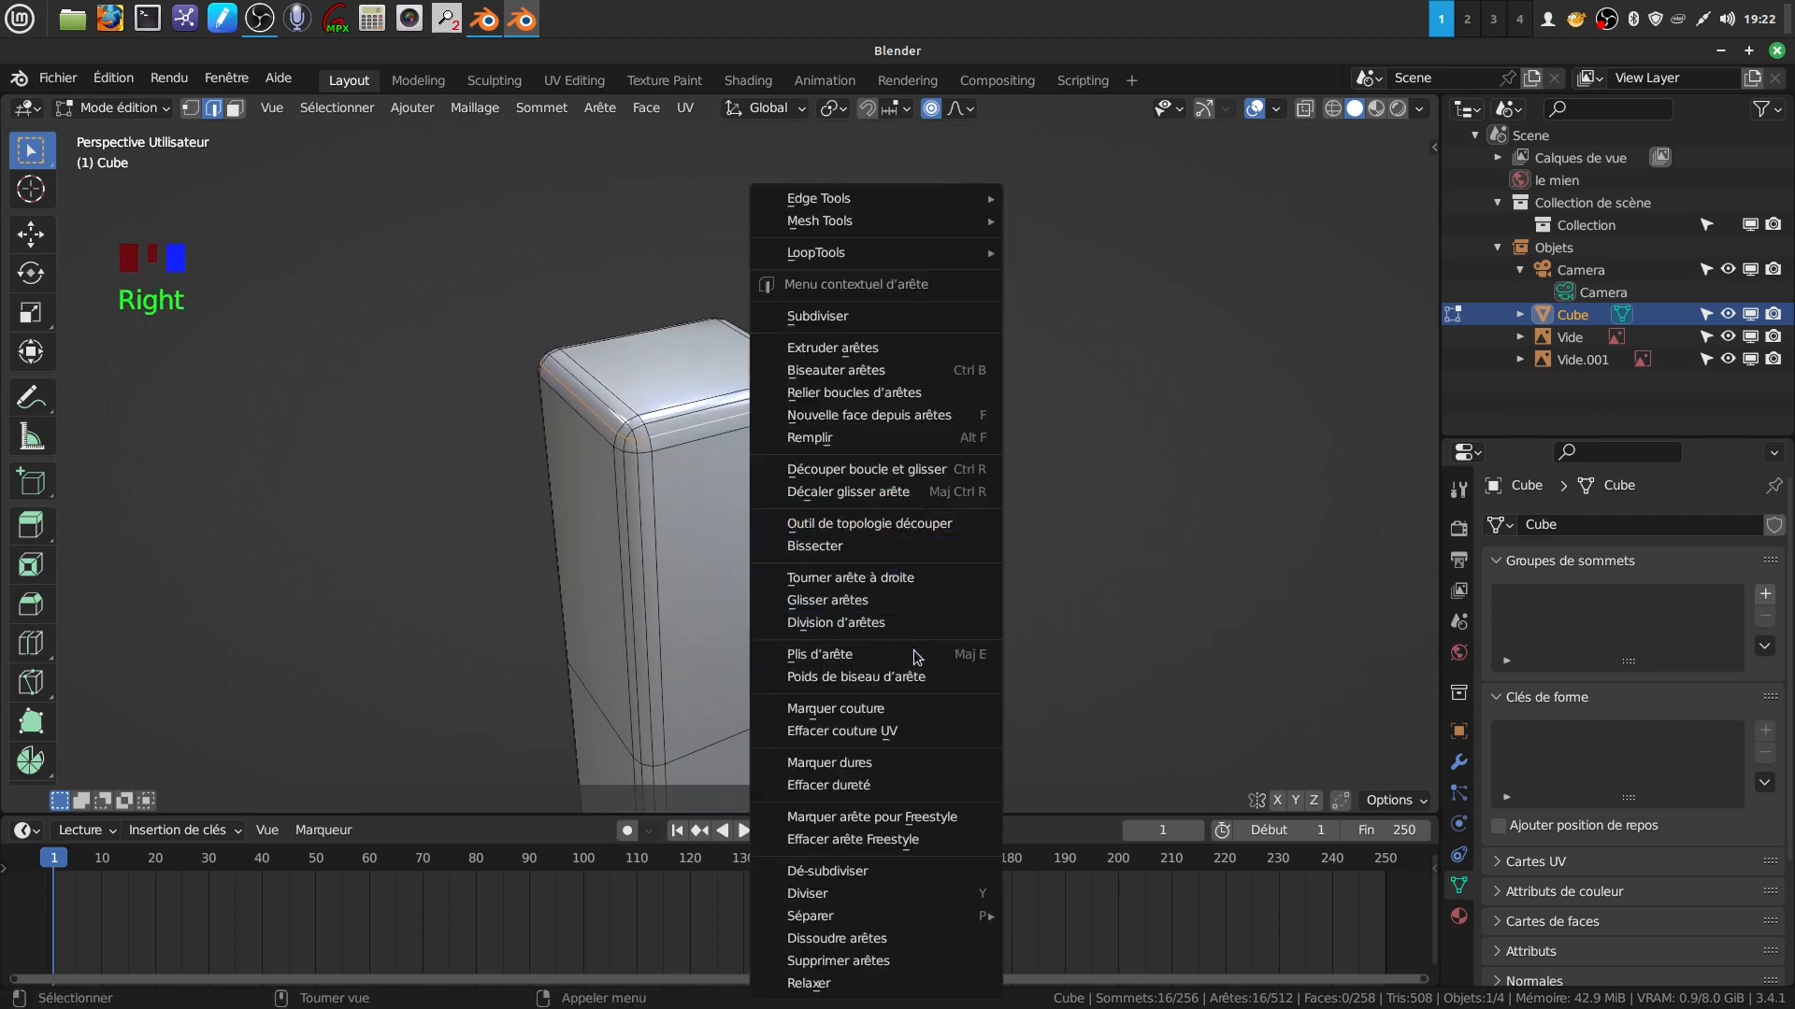
click(895, 708)
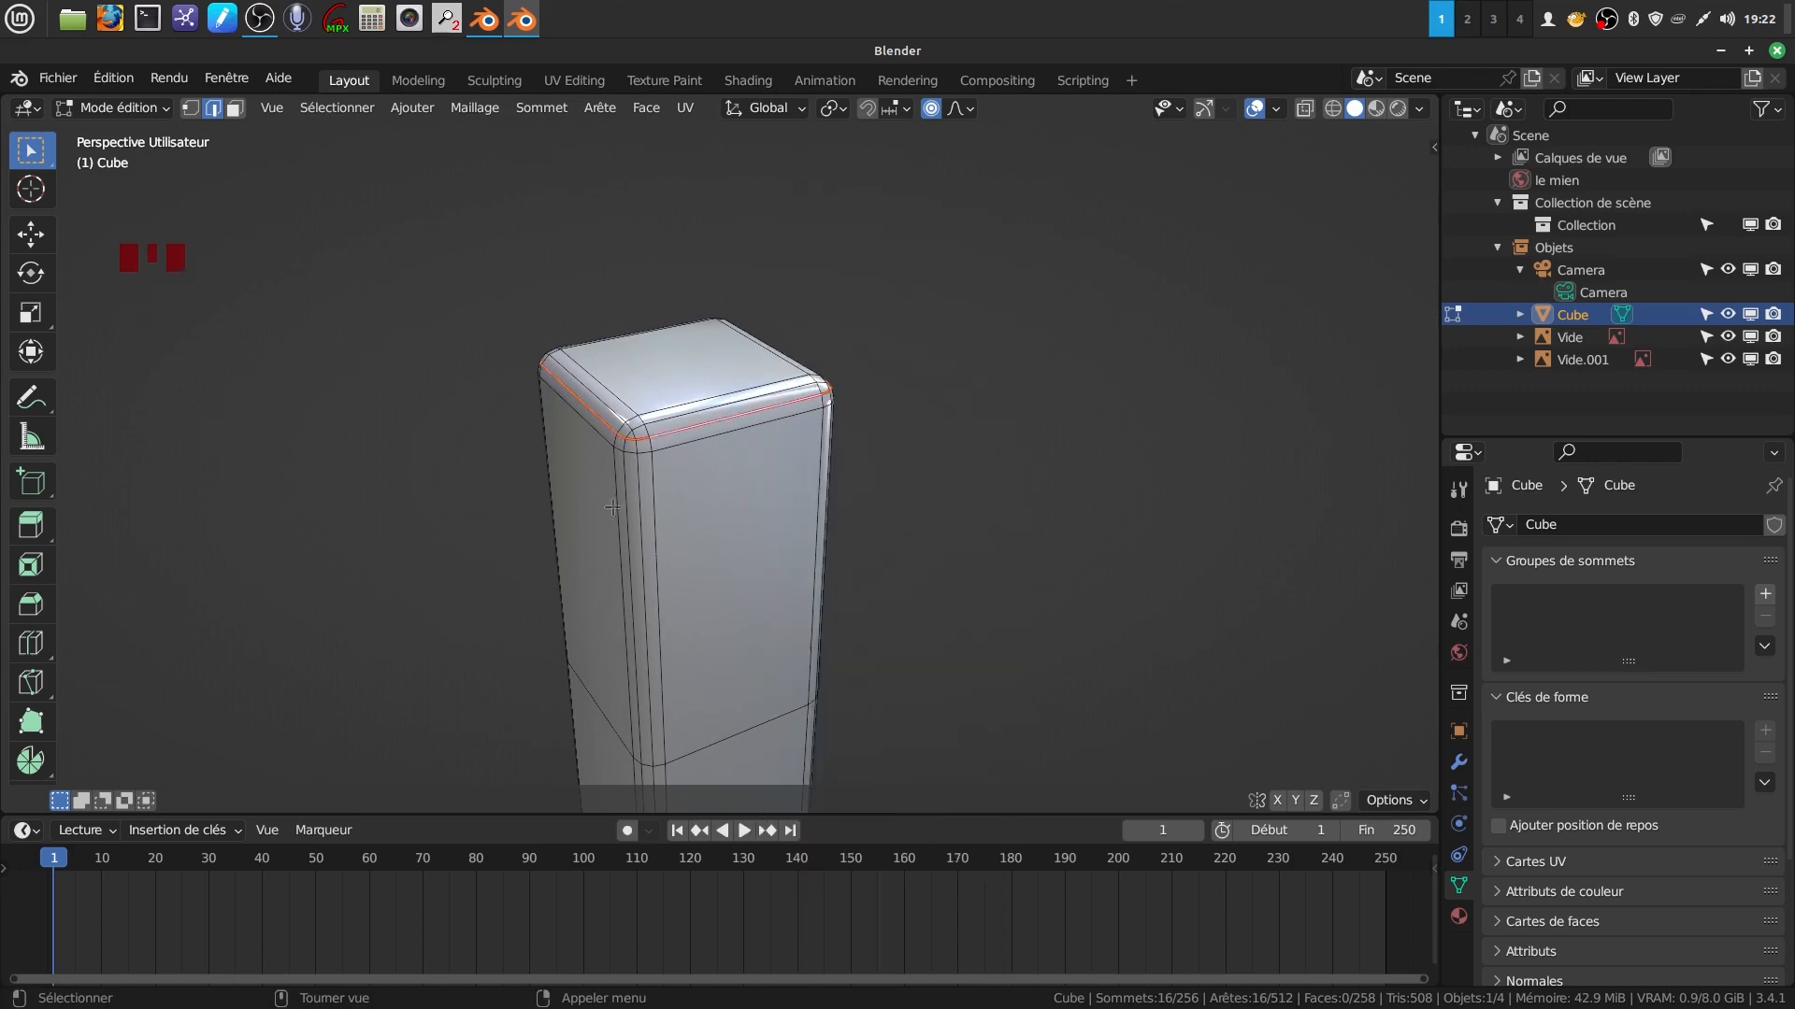
Select the edge path down the middle of one corner bevel plus the bevel's middle loop around the foot, and mark them as a seam.
click(636, 449)
scroll(635, 449, down, 4)
shift+middle_drag(734, 664, 687, 365)
scroll(725, 490, down, 2)
scroll(697, 533, up, 12)
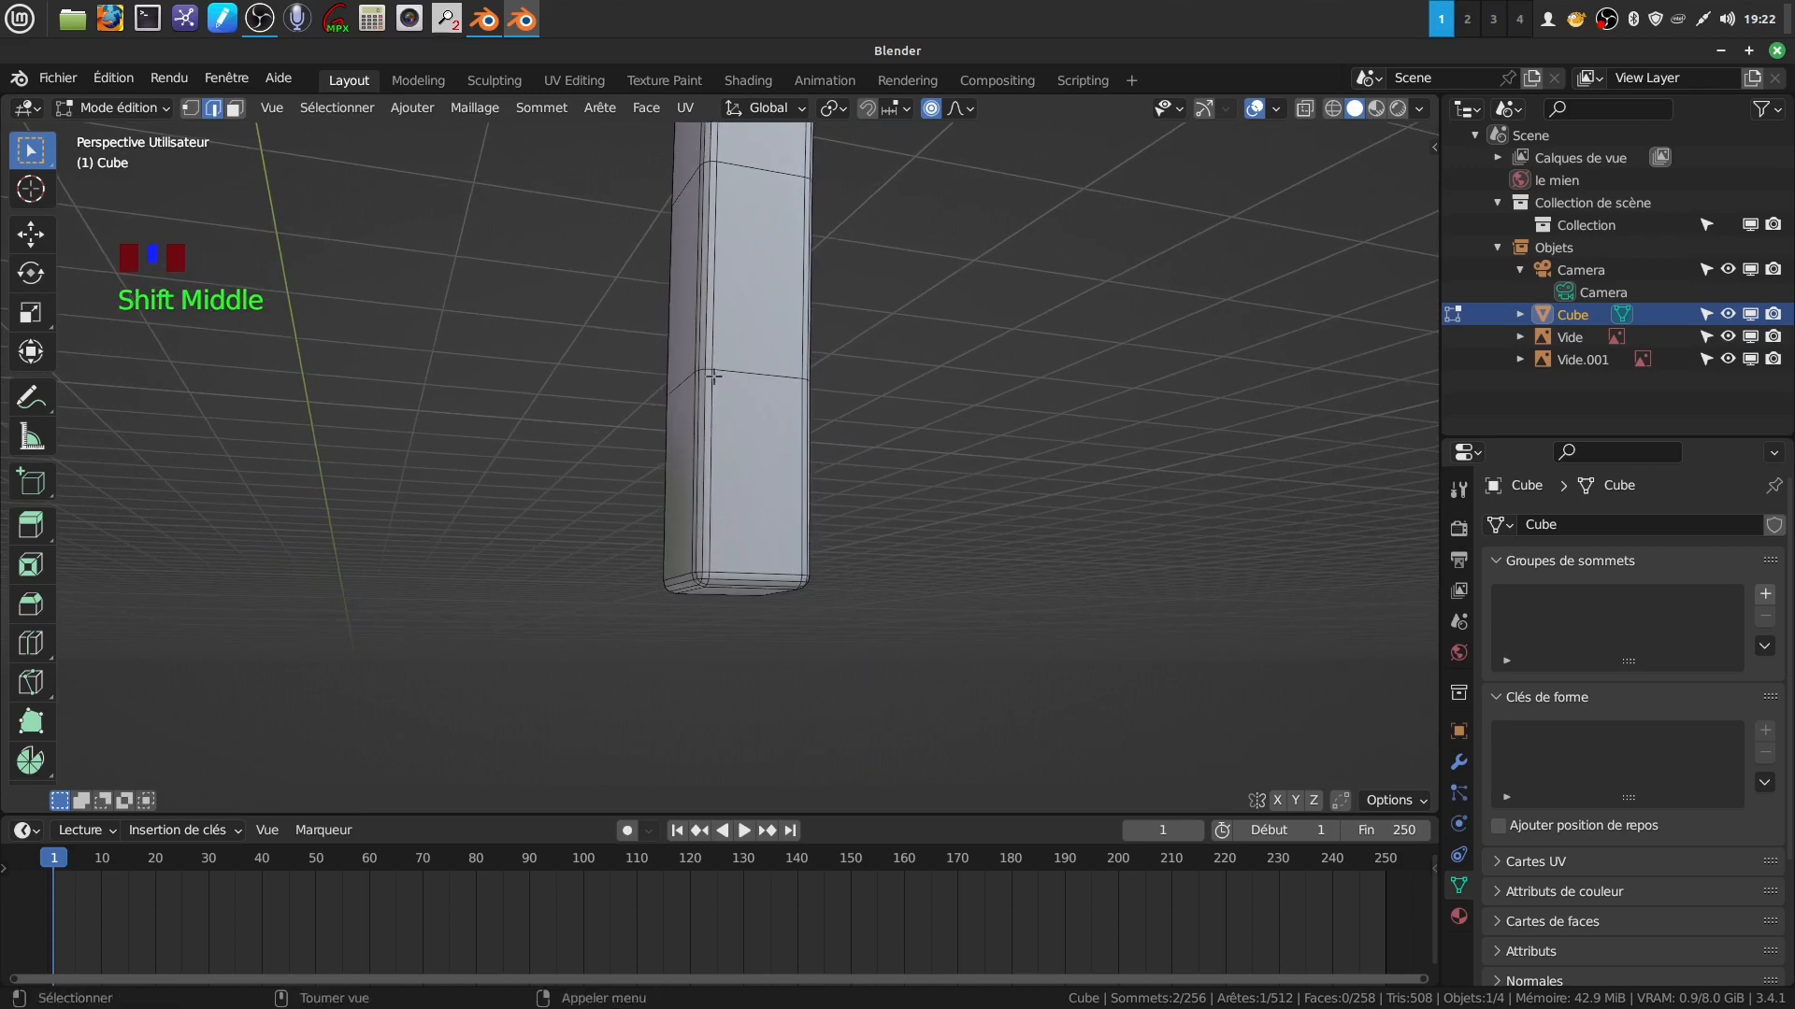
scroll(668, 541, up, 3)
ctrl+shift+click(689, 593)
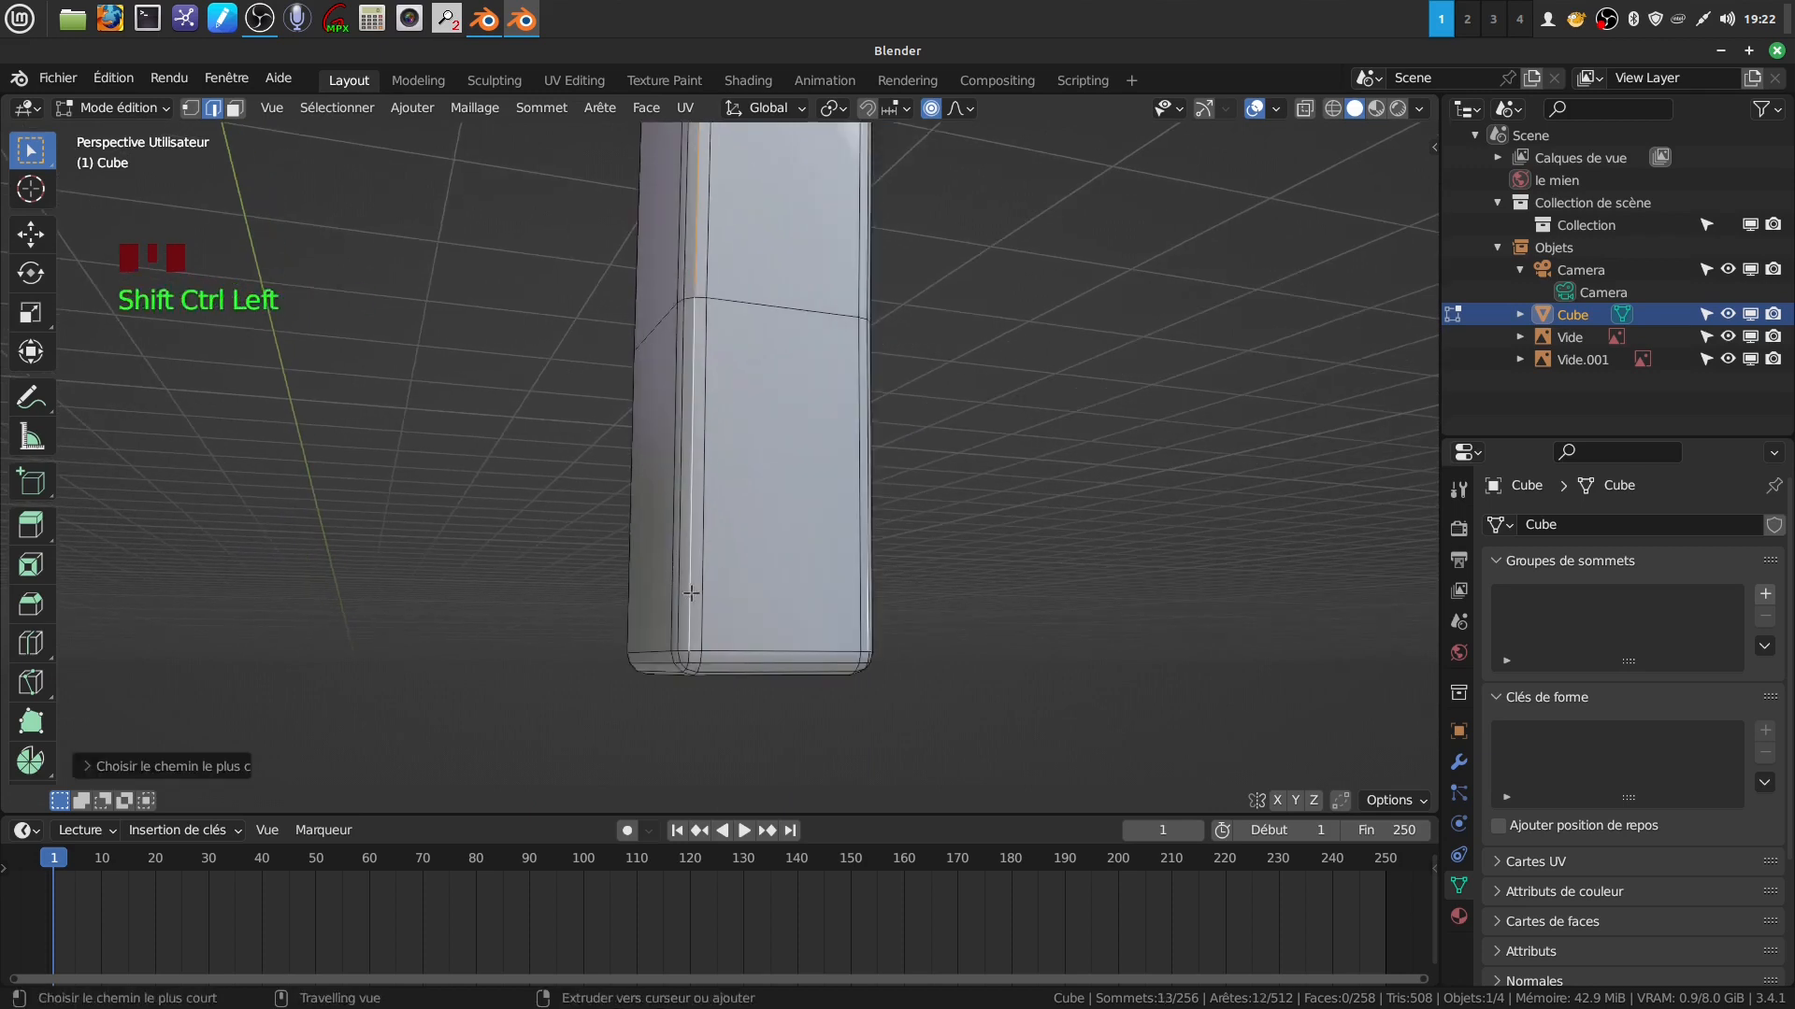
scroll(693, 710, up, 2)
shift+middle_drag(693, 710, 671, 650)
shift+click(716, 662)
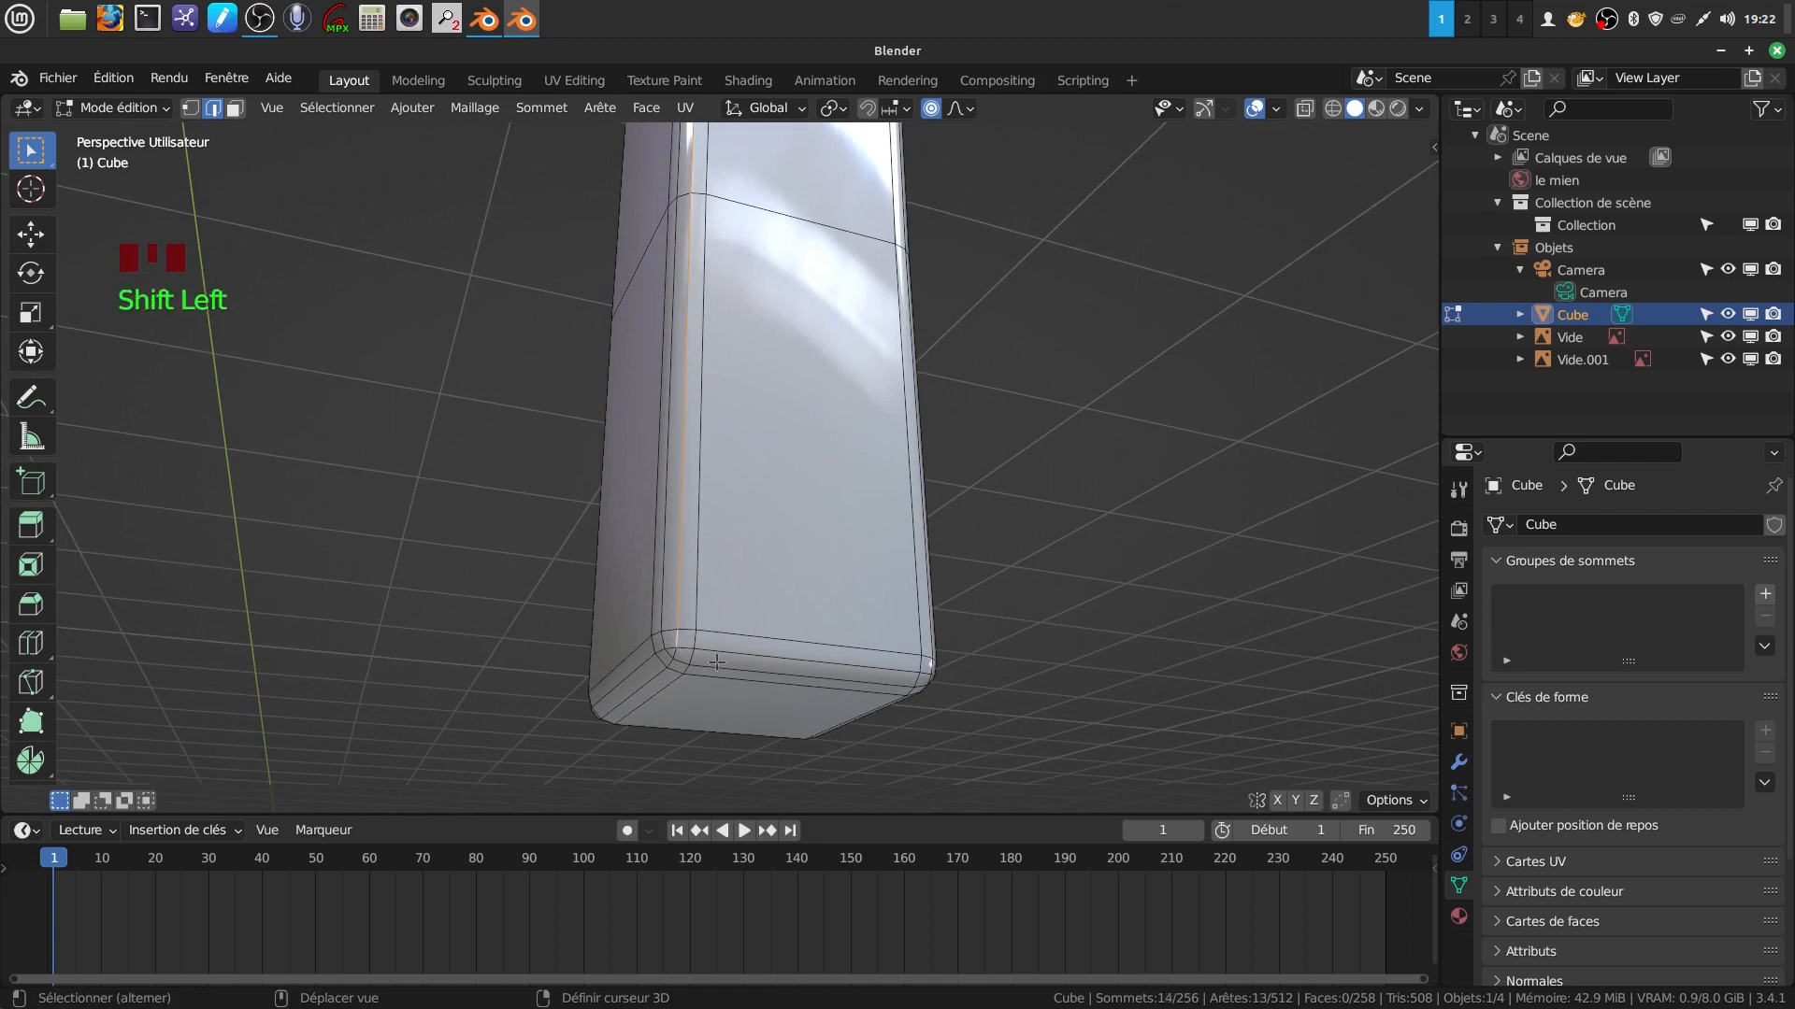
alt+shift+click(728, 654)
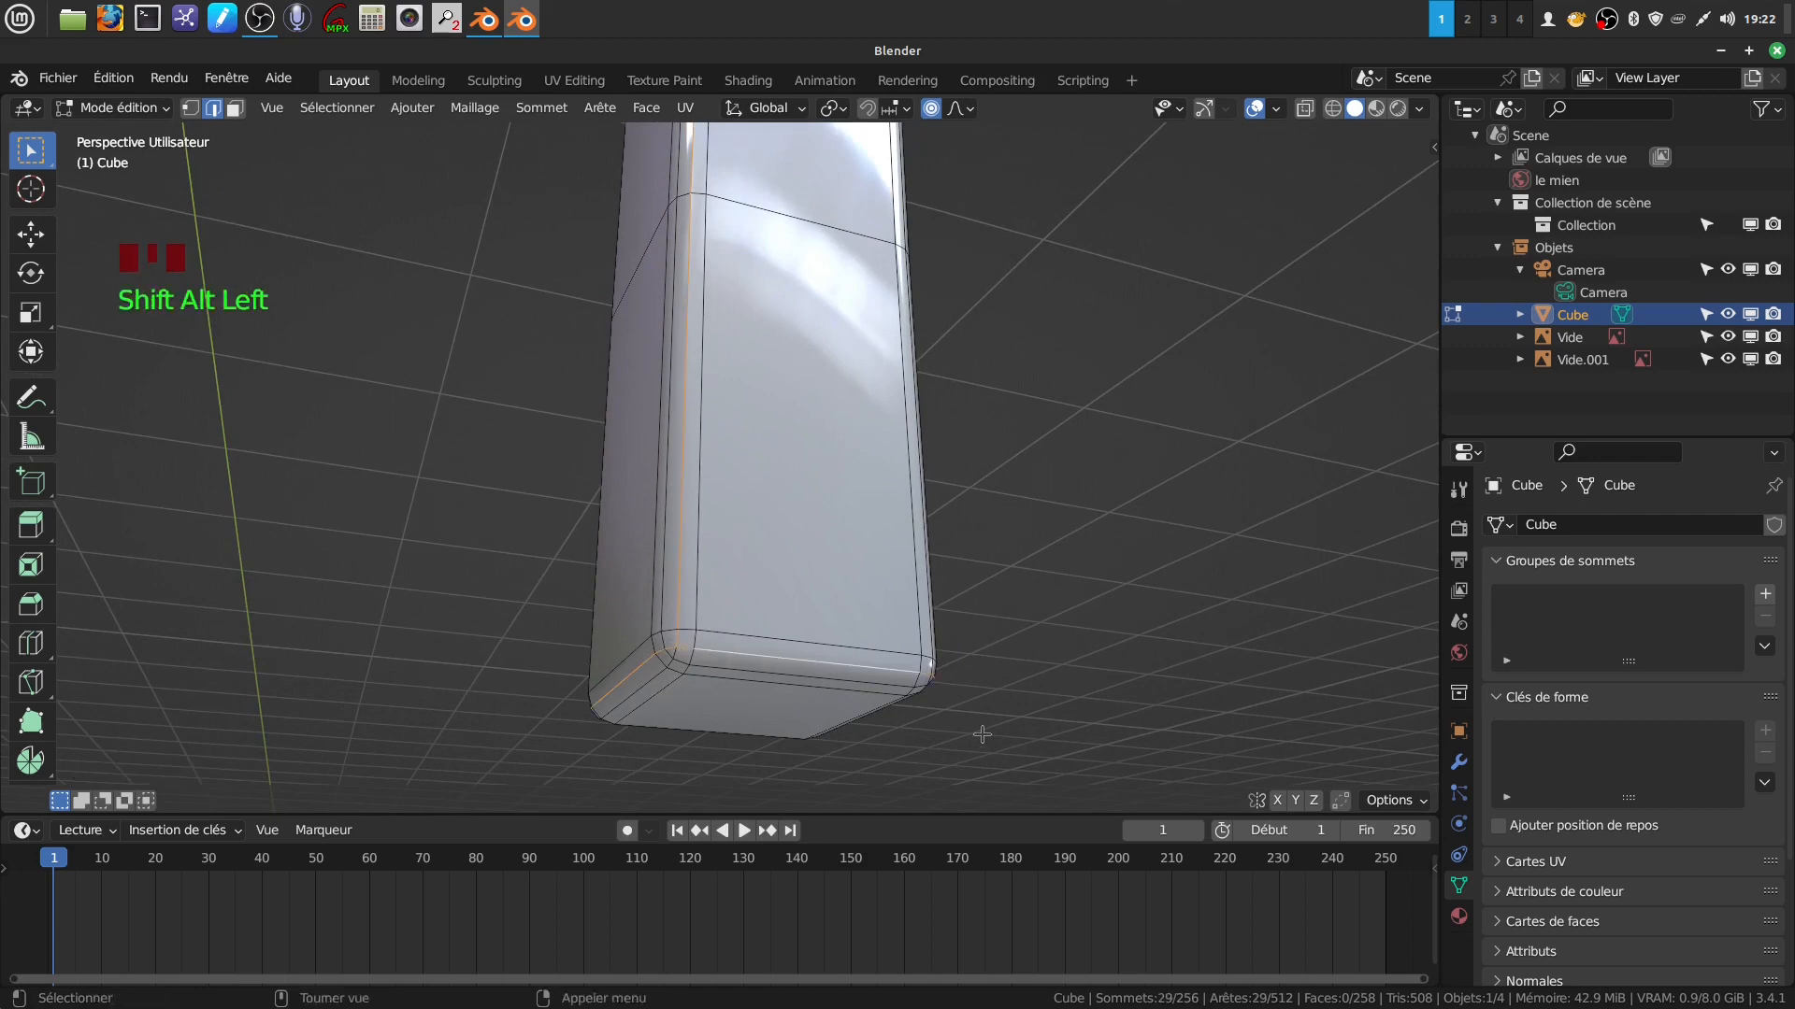
right_click(1034, 623)
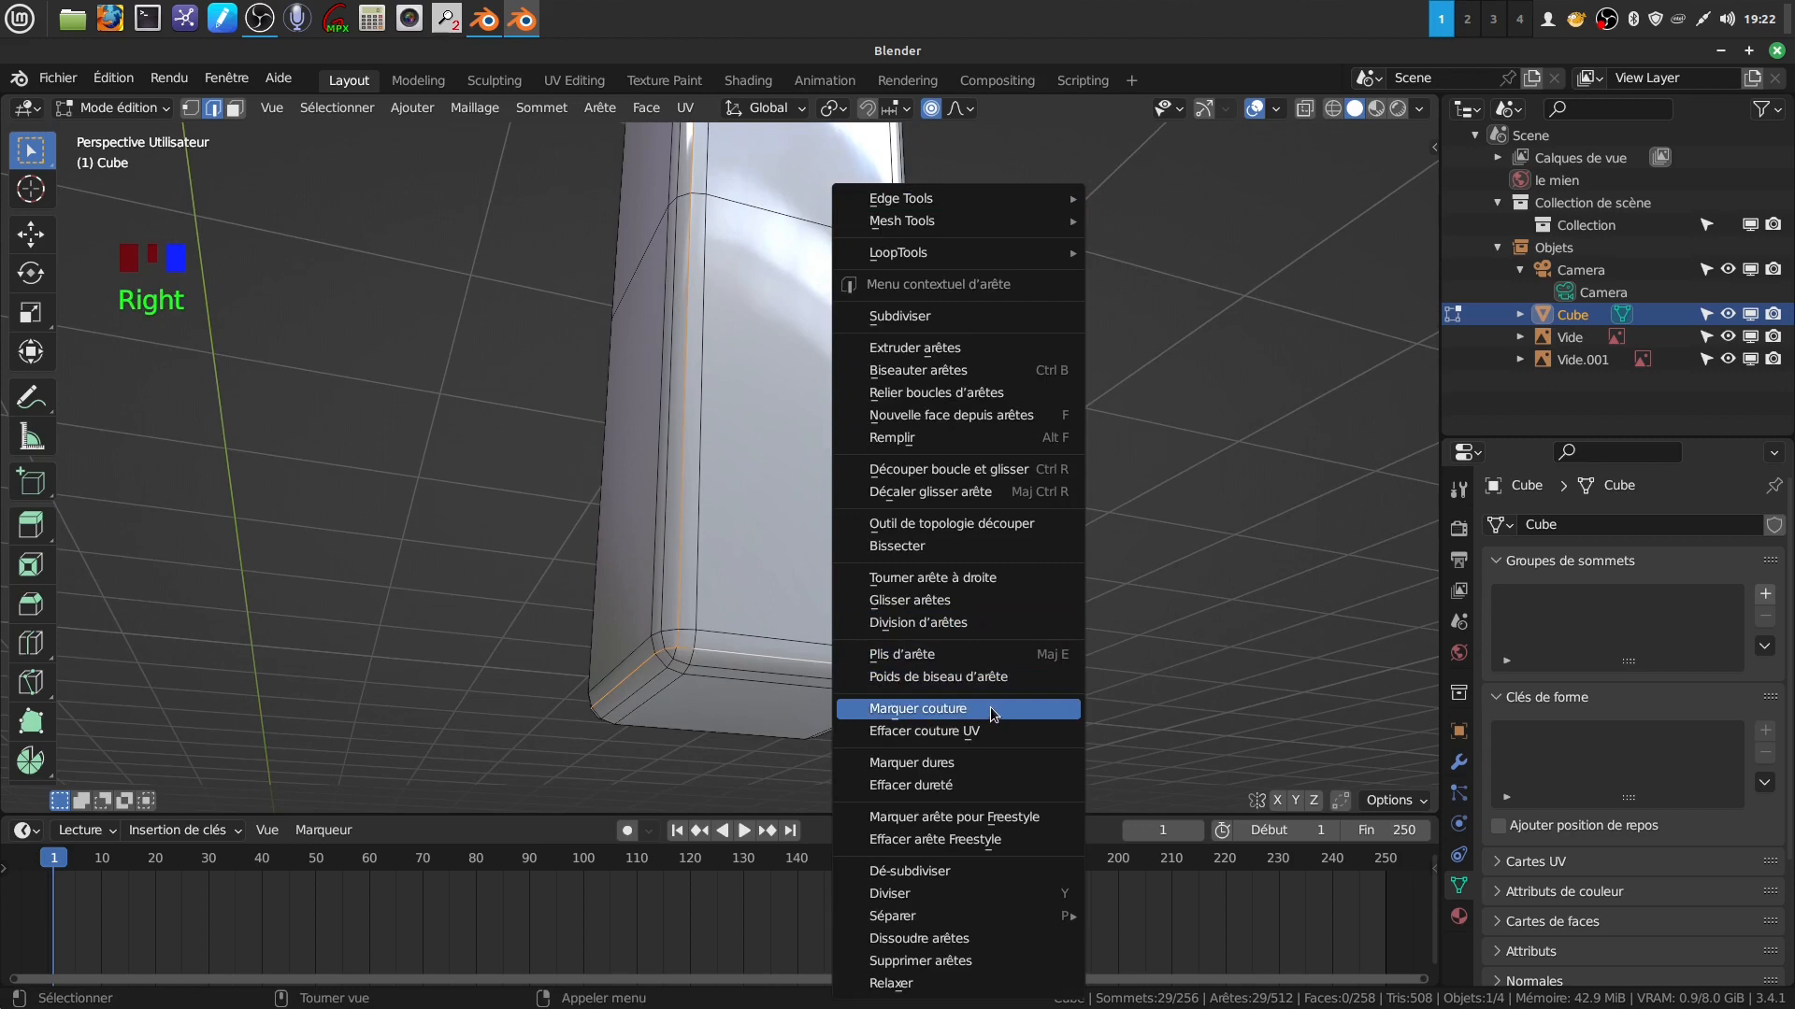
Return to Object Mode in the front view and duplicate the leg in place.
scroll(864, 542, down, 5)
scroll(845, 430, down, 10)
middle_drag(845, 430, 703, 567)
key(KP_1)
key(Tab)
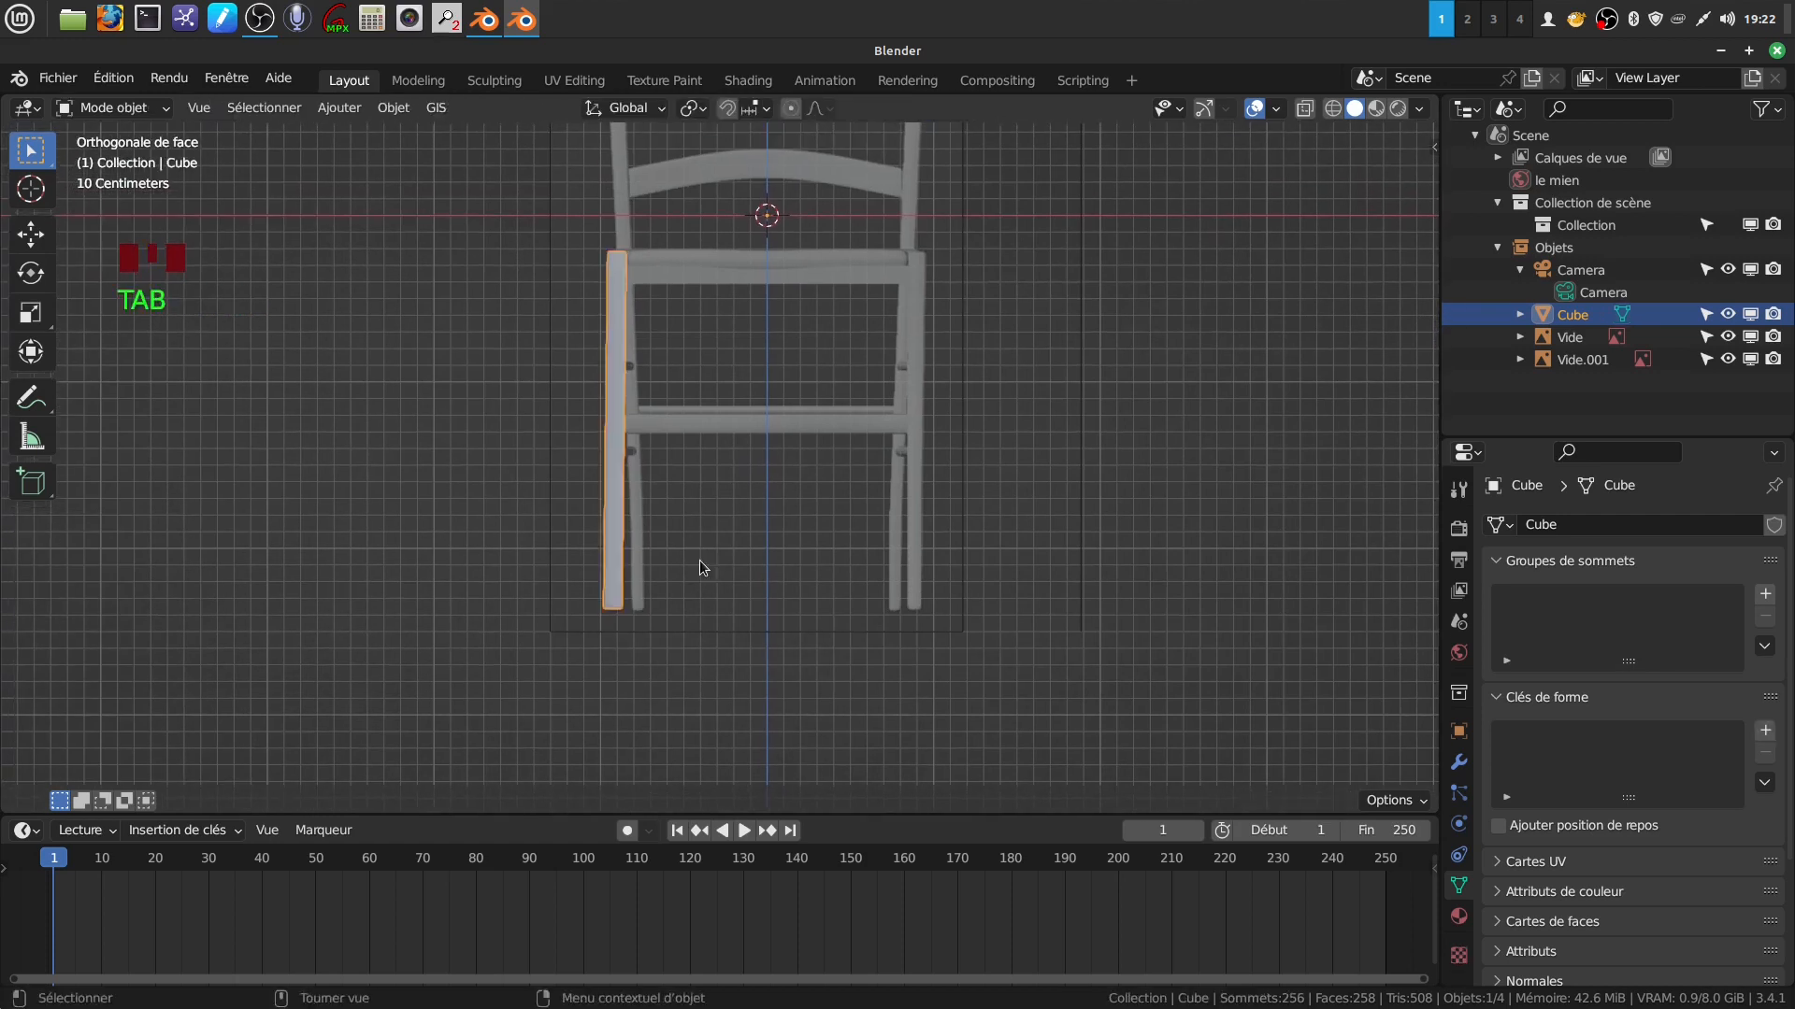
key(shift)
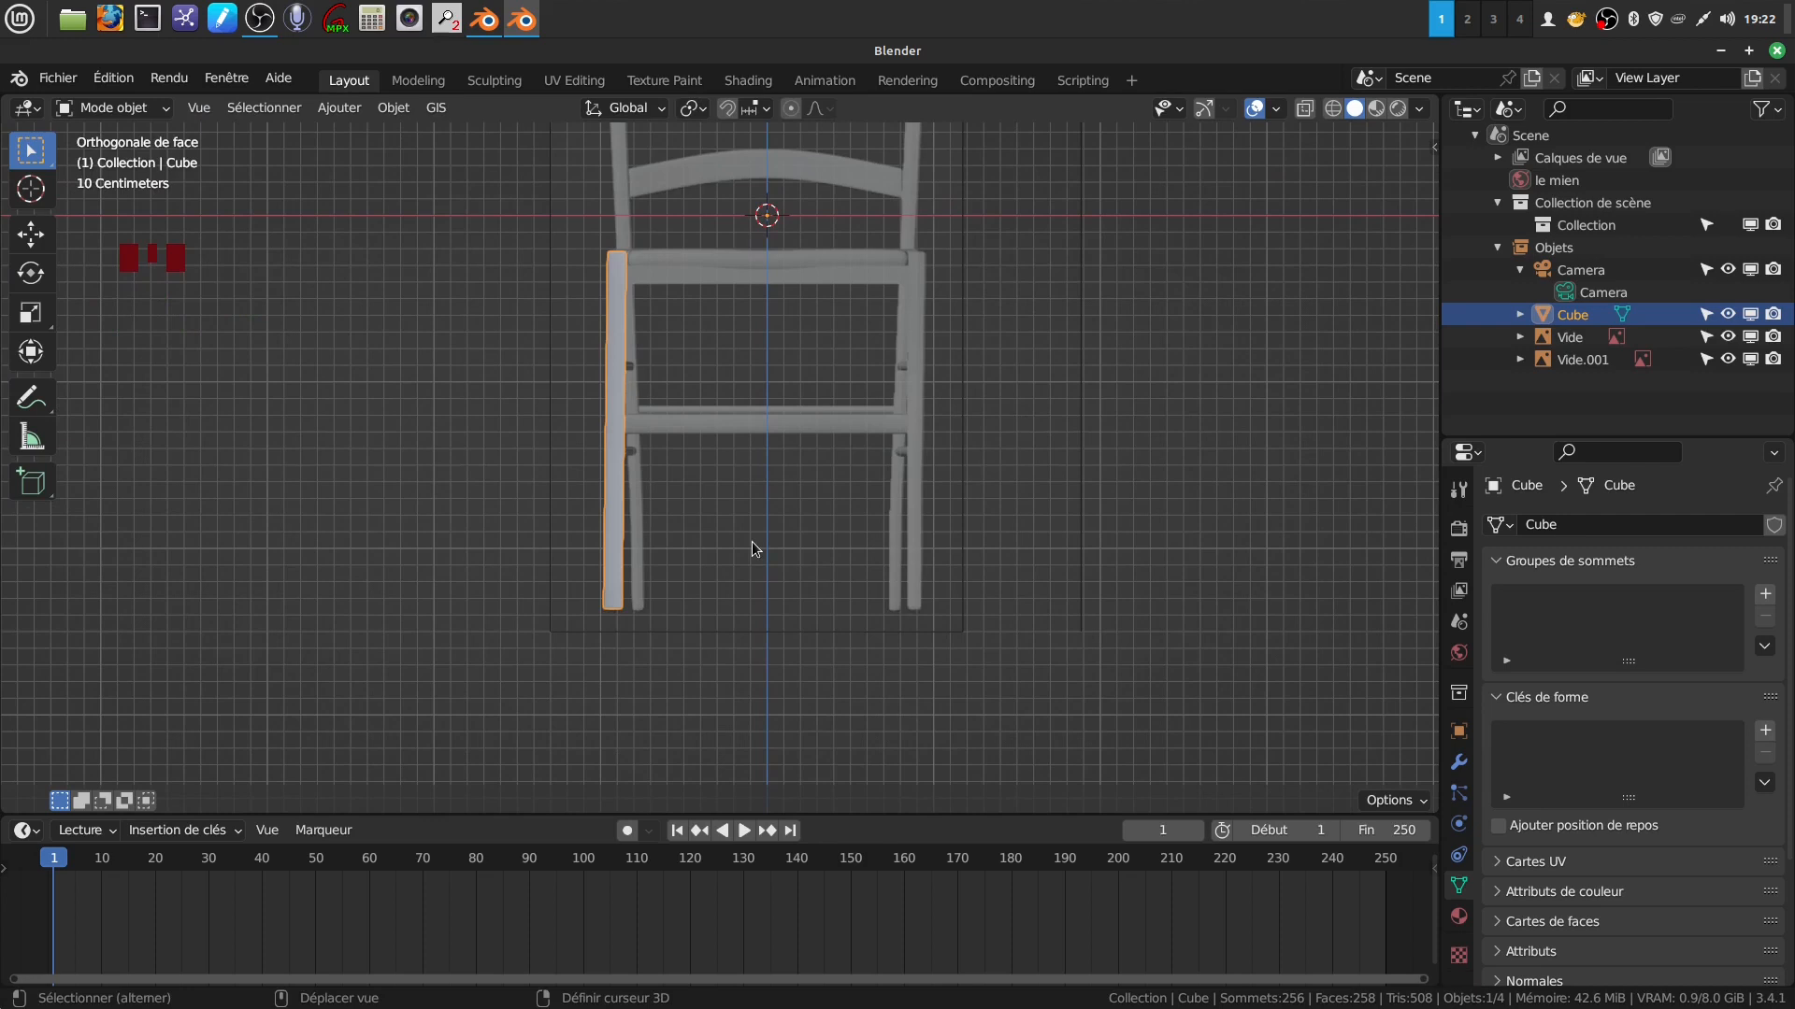
key(shift+d)
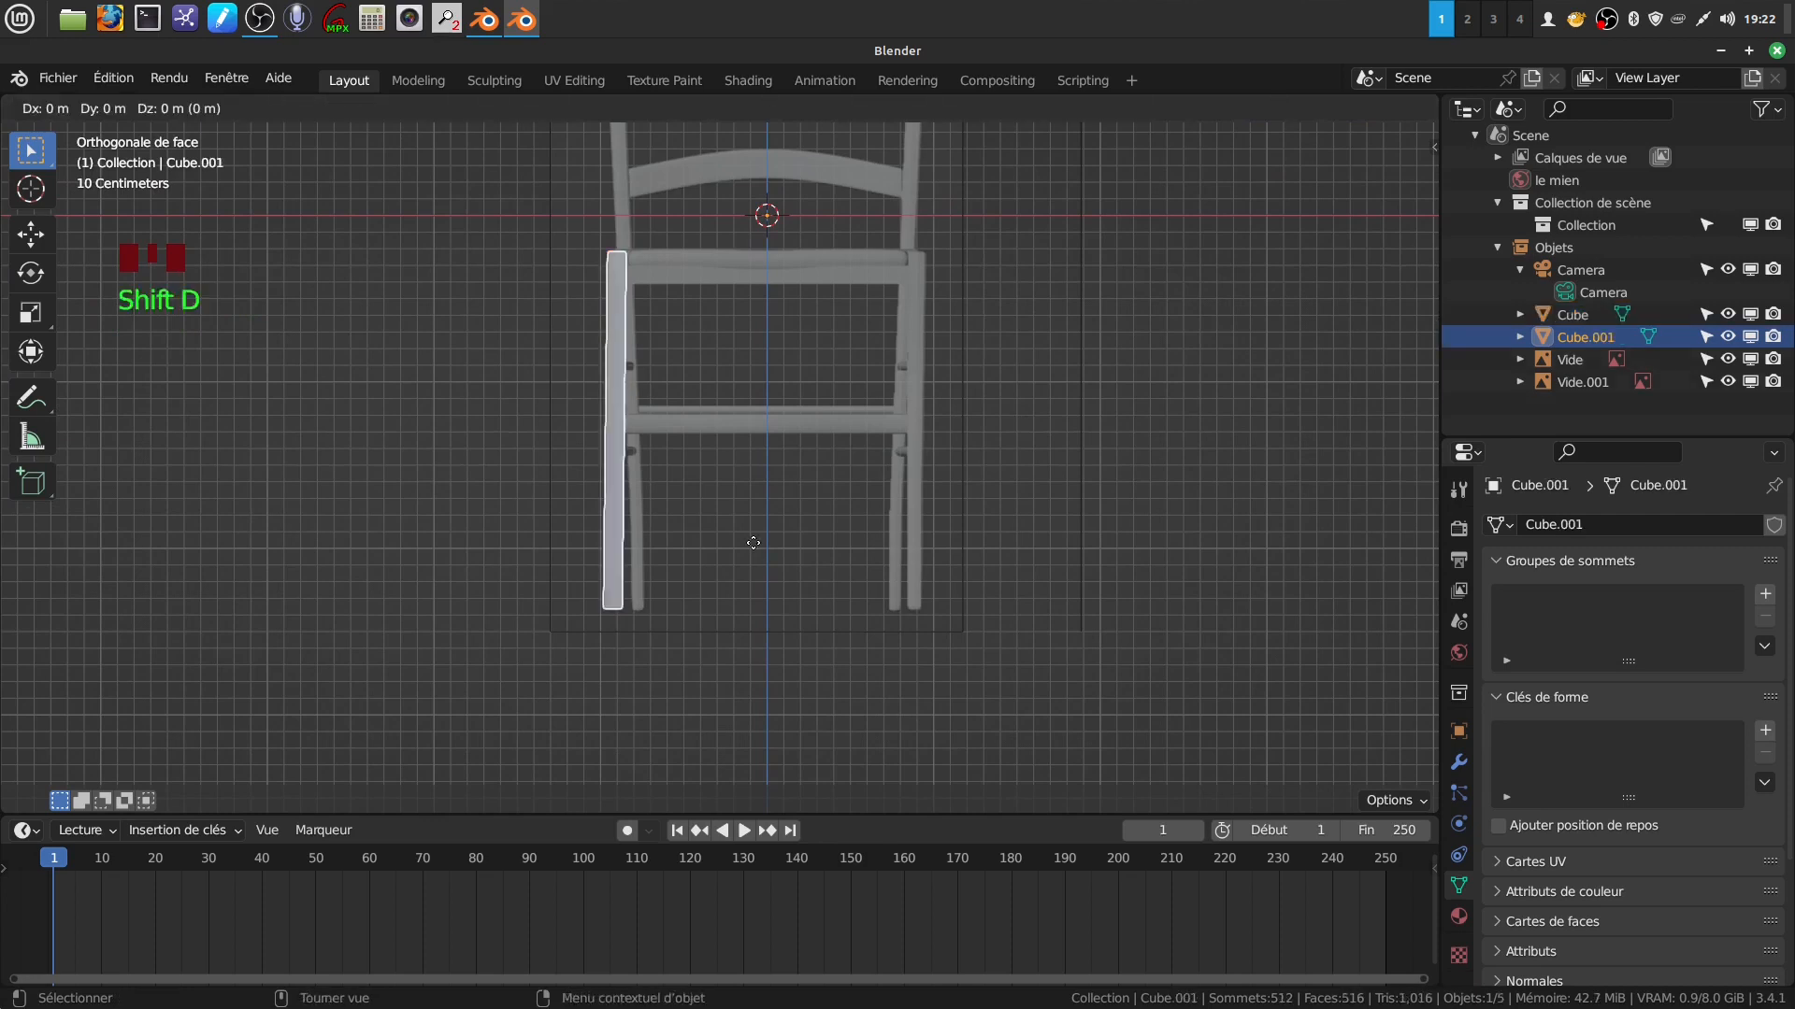
click(753, 543)
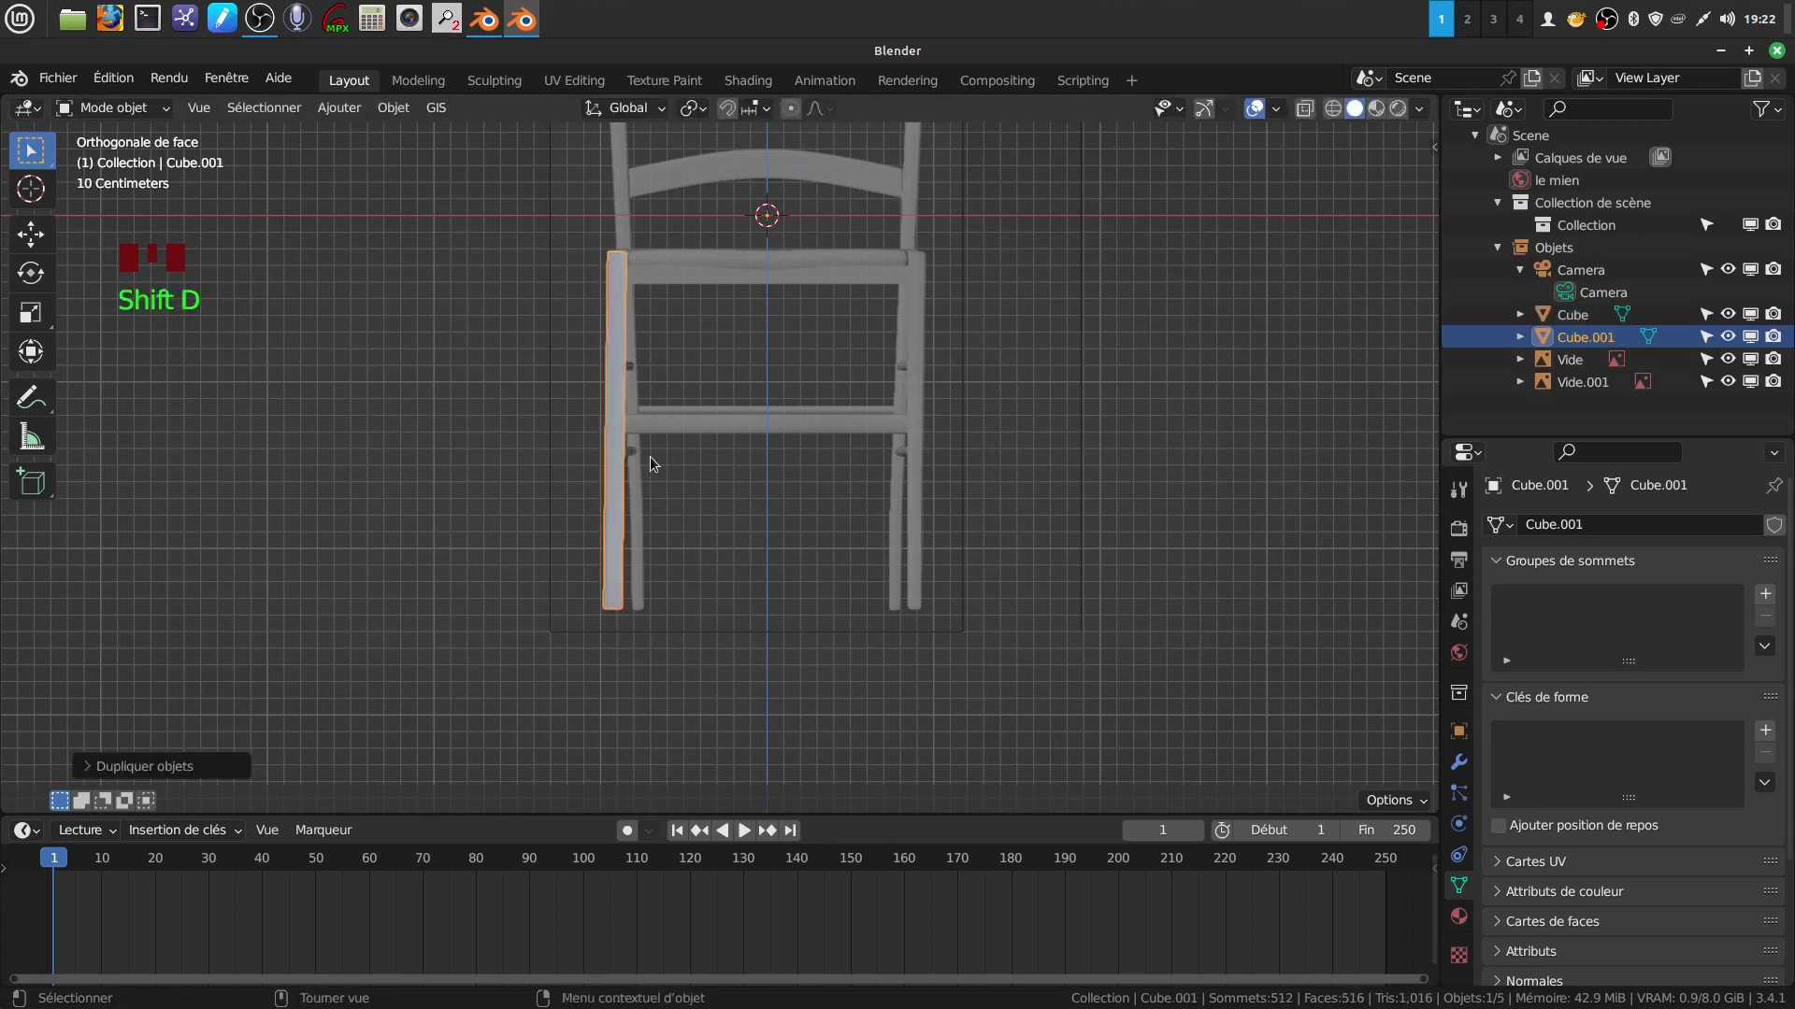
Show the viewport gizmos and move the duplicated leg along X onto the opposite front leg of the reference.
scroll(651, 464, down, 2)
scroll(647, 444, down, 3)
scroll(652, 456, up, 3)
scroll(716, 557, down, 9)
scroll(716, 557, up, 8)
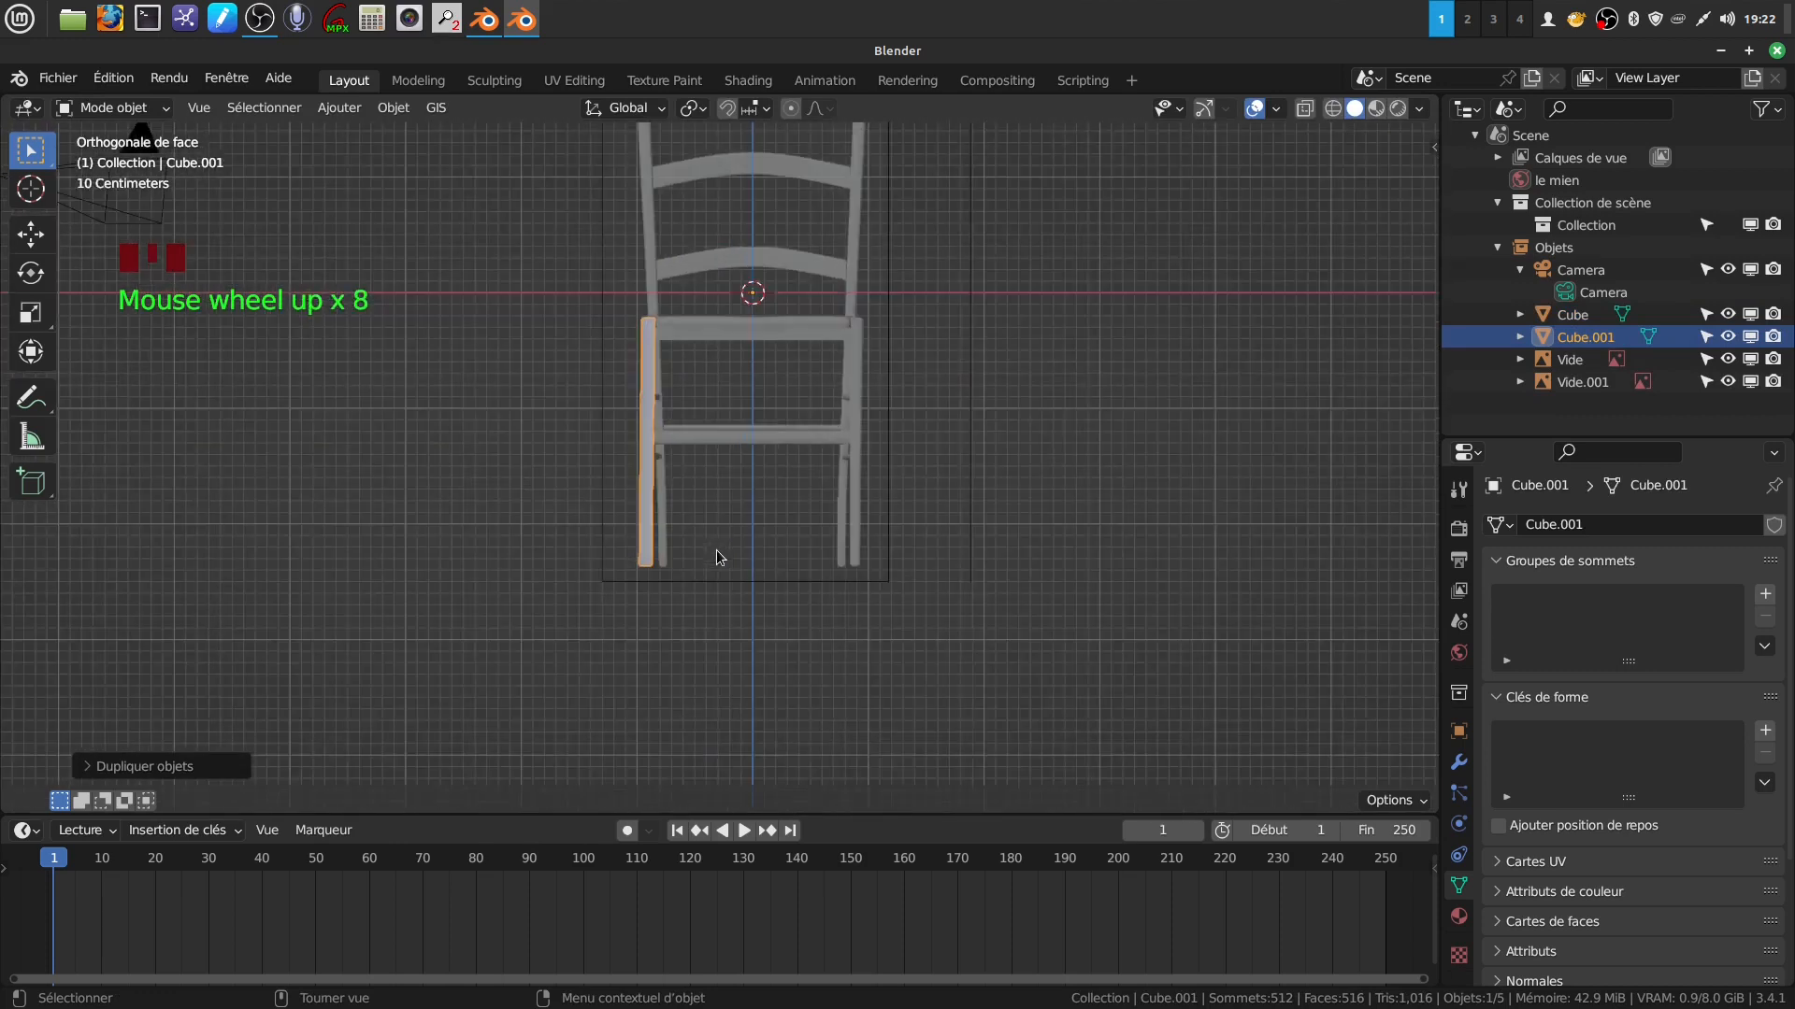
click(1204, 107)
scroll(967, 659, up, 1)
drag(858, 258, 1106, 264)
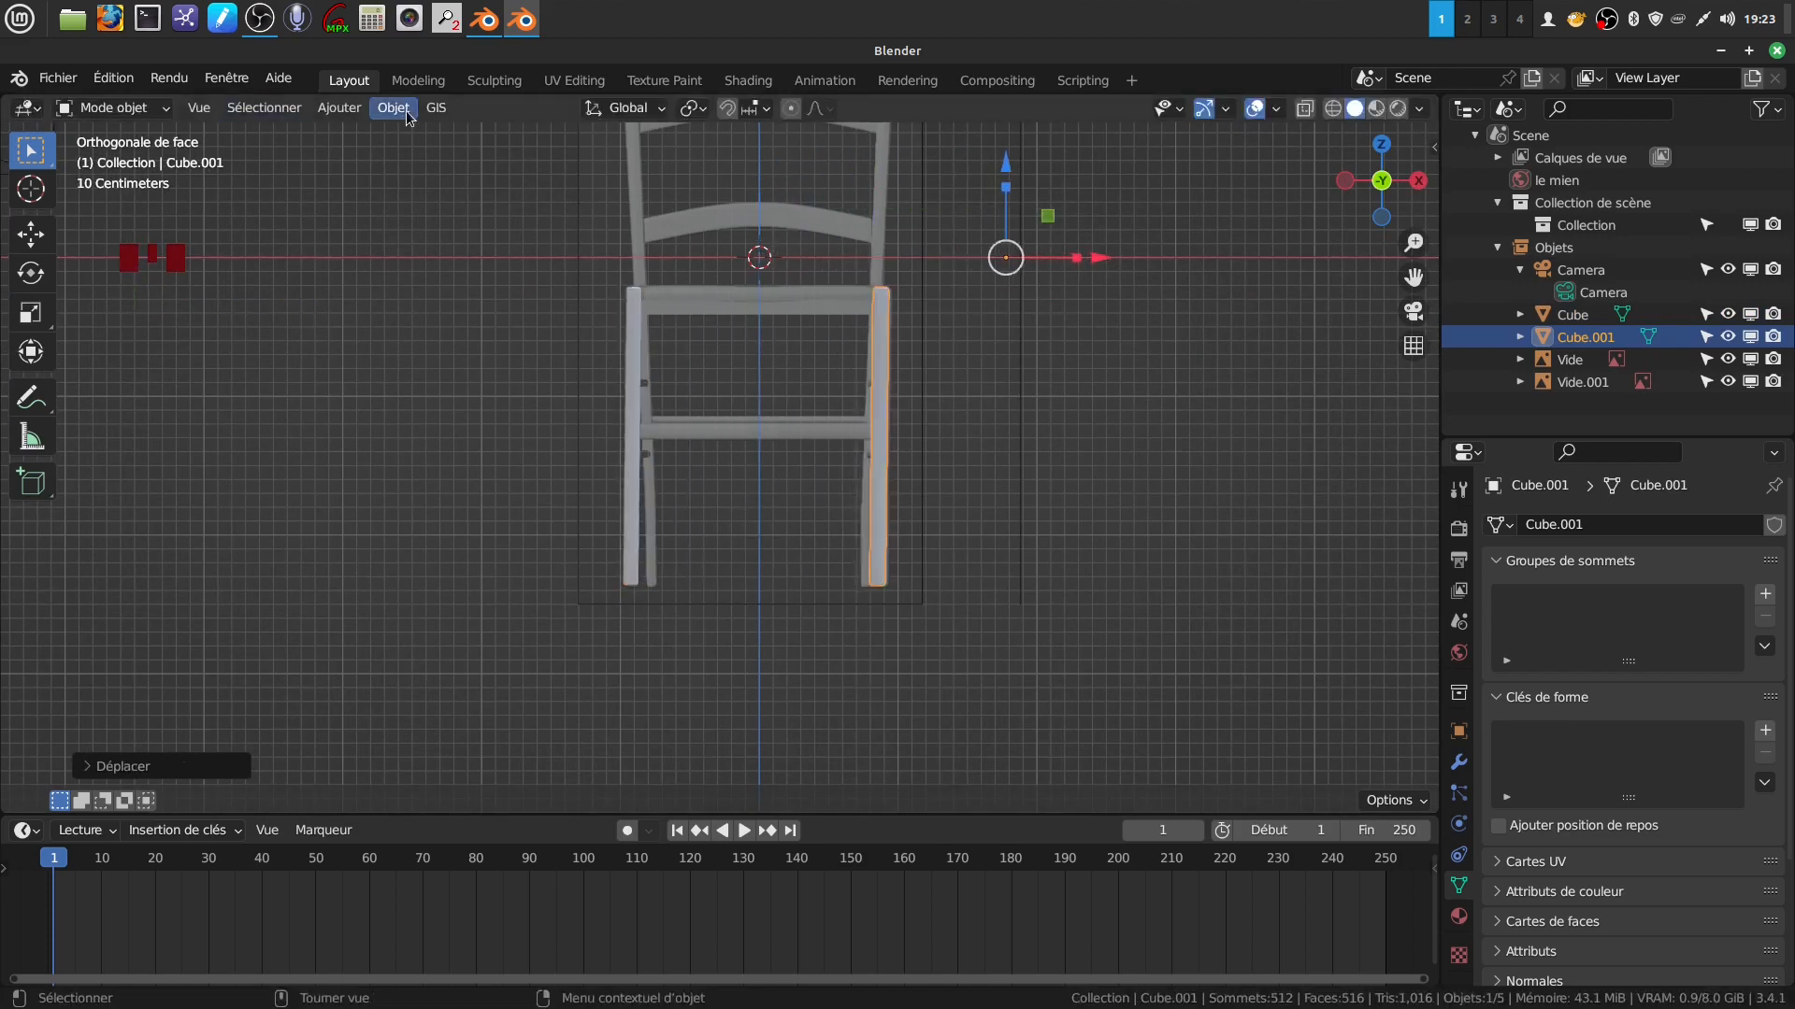
Set the duplicated leg's origin to its geometry and mirror the leg by scaling it along X.
click(393, 107)
mouse_move(455, 157)
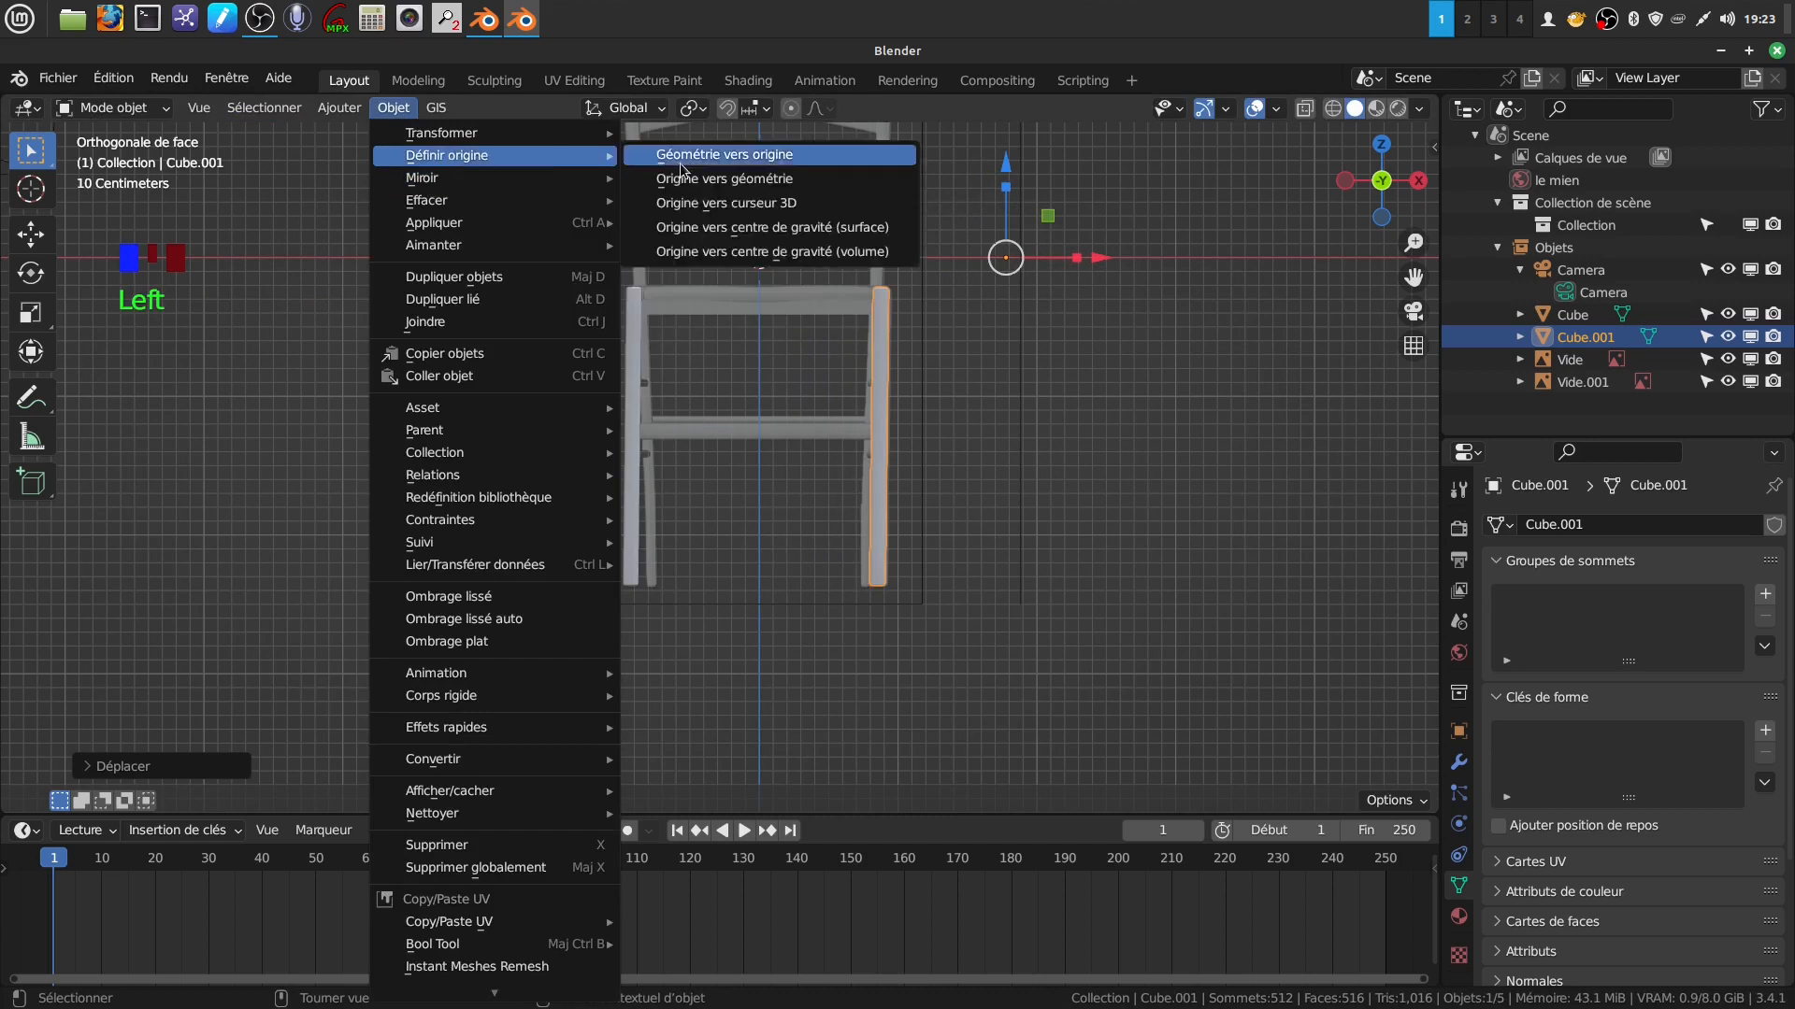
click(705, 180)
scroll(1045, 631, up, 2)
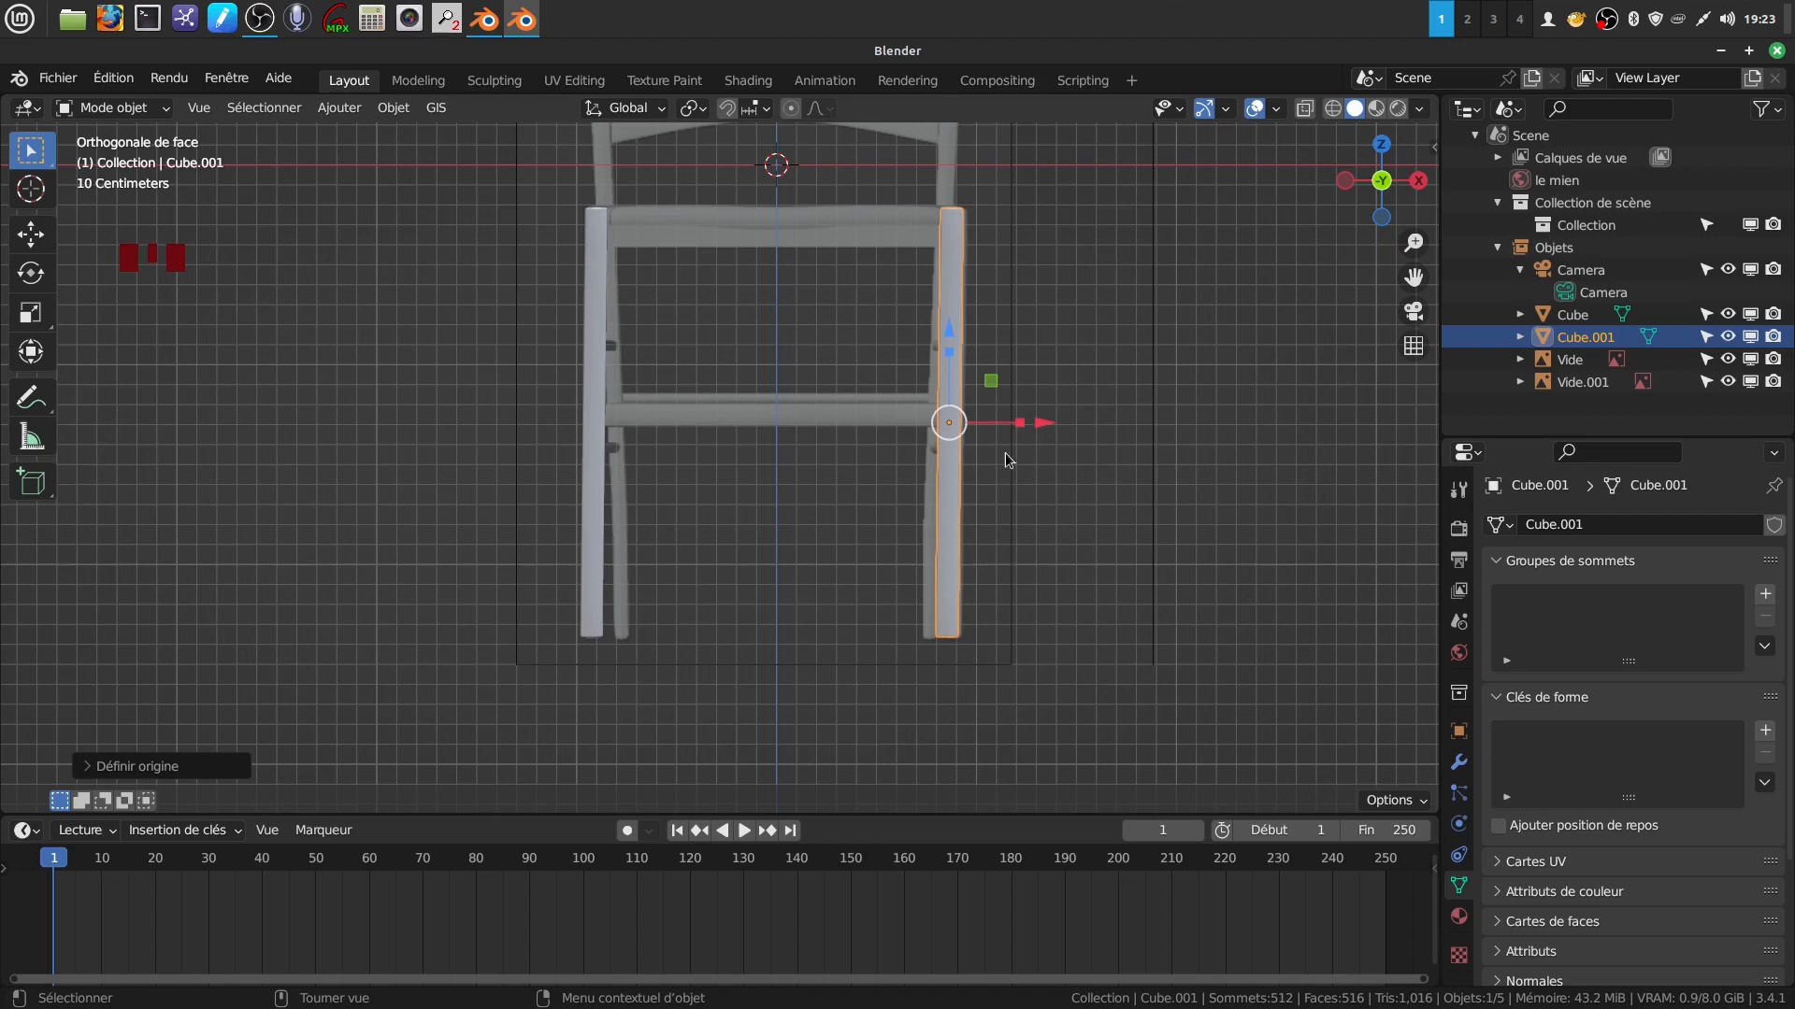
key(s)
key(x)
click(1079, 614)
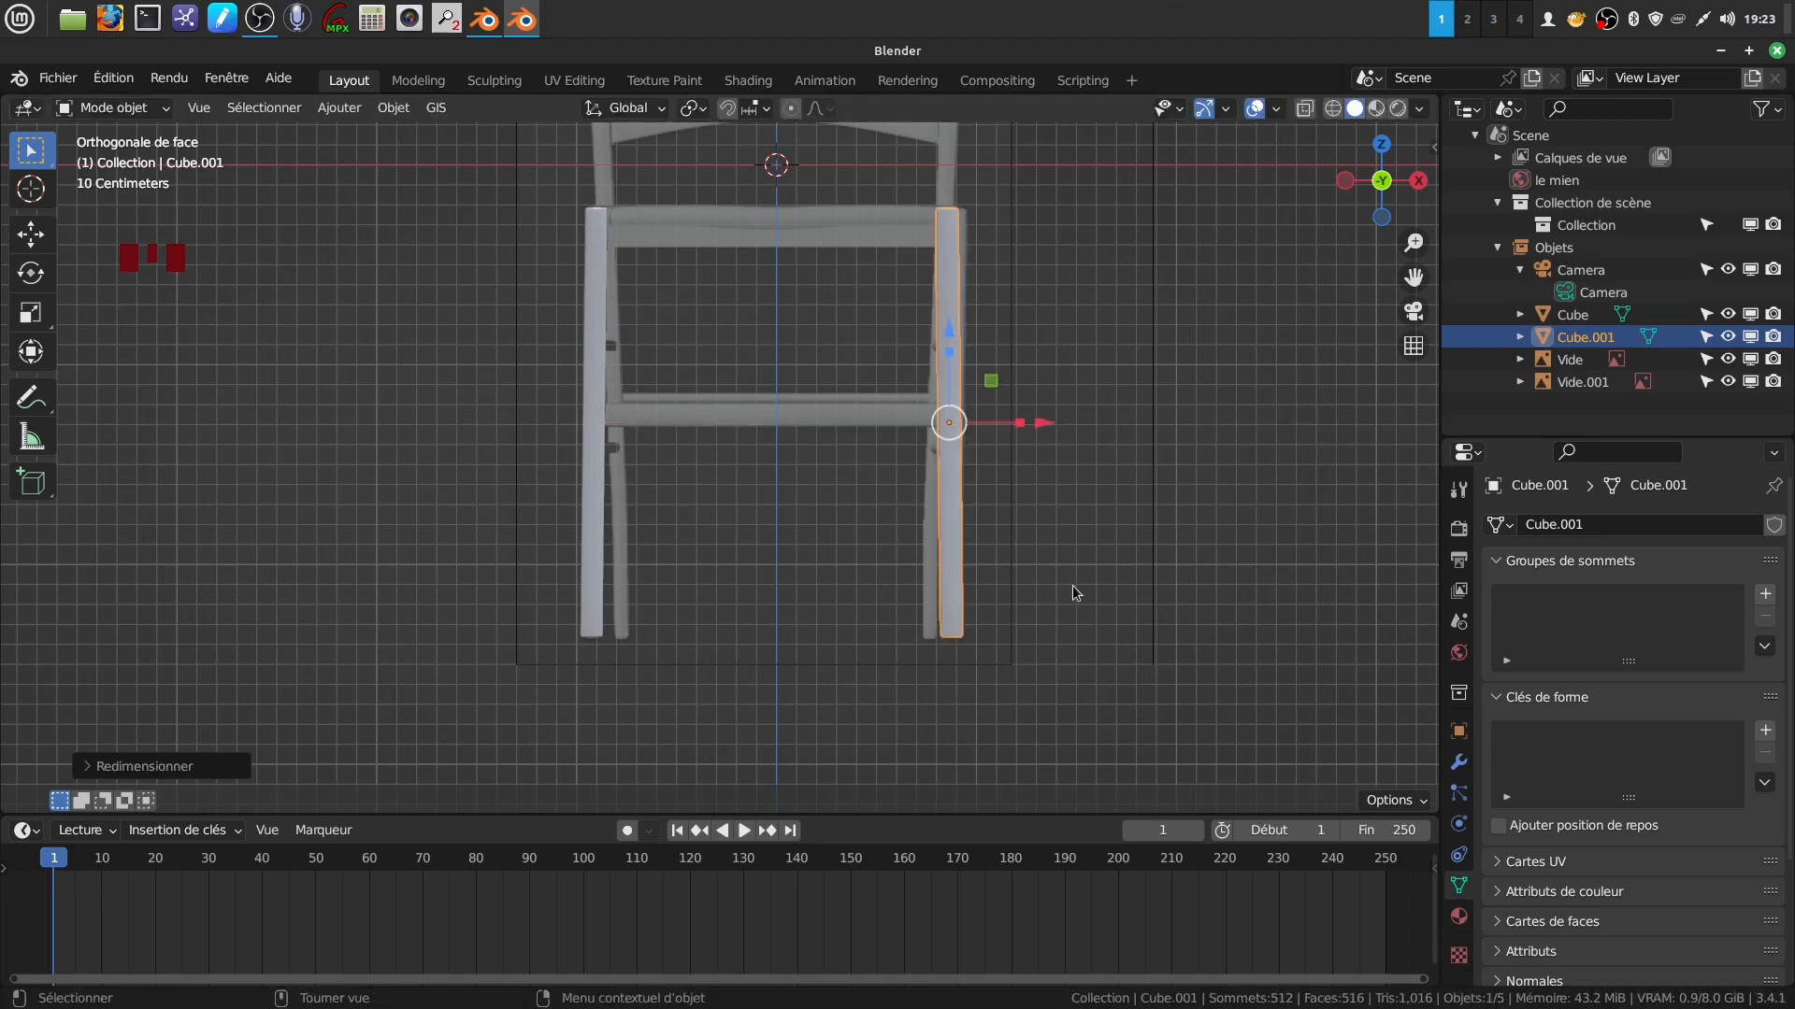
Adjust the mirrored leg's position to match the front reference, clear the selection and check both legs in perspective.
shift+middle_drag(1094, 573, 978, 658)
mouse_move(946, 520)
mouse_down()
mouse_move(1003, 533)
mouse_move(954, 548)
mouse_up()
scroll(939, 579, down, 2)
shift+middle_drag(923, 614, 965, 573)
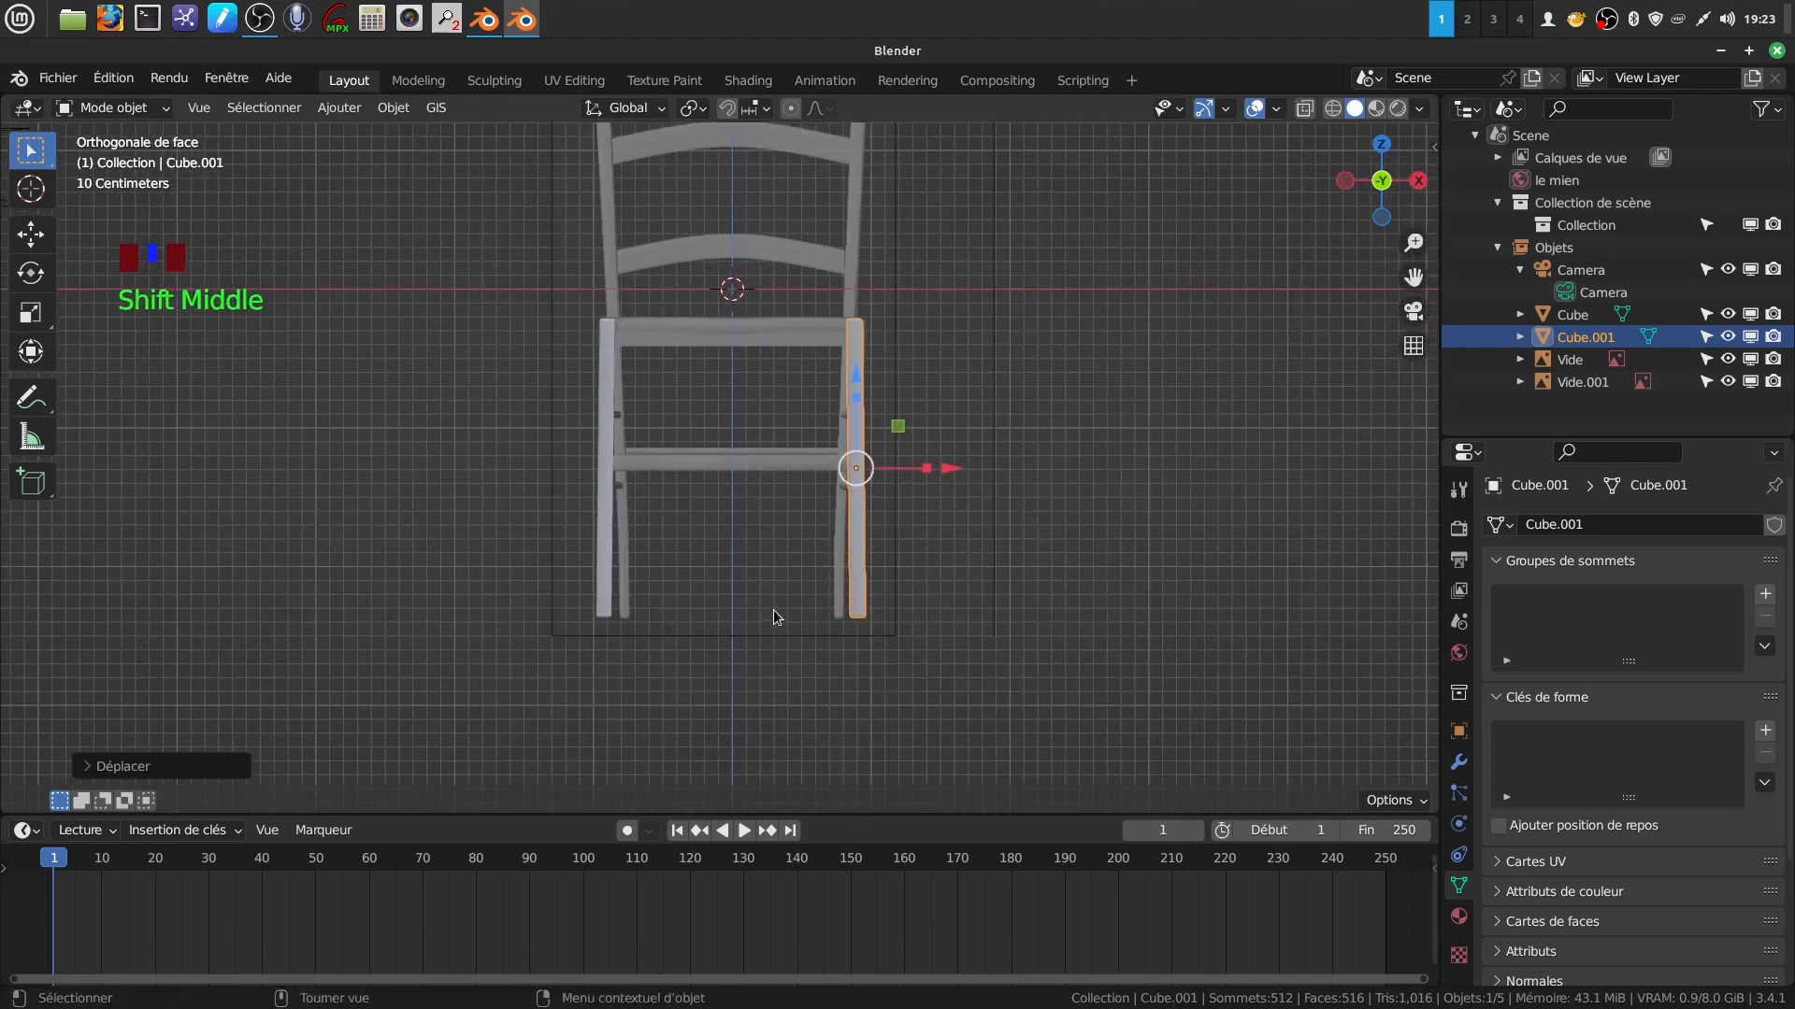
click(785, 663)
middle_drag(854, 634, 980, 562)
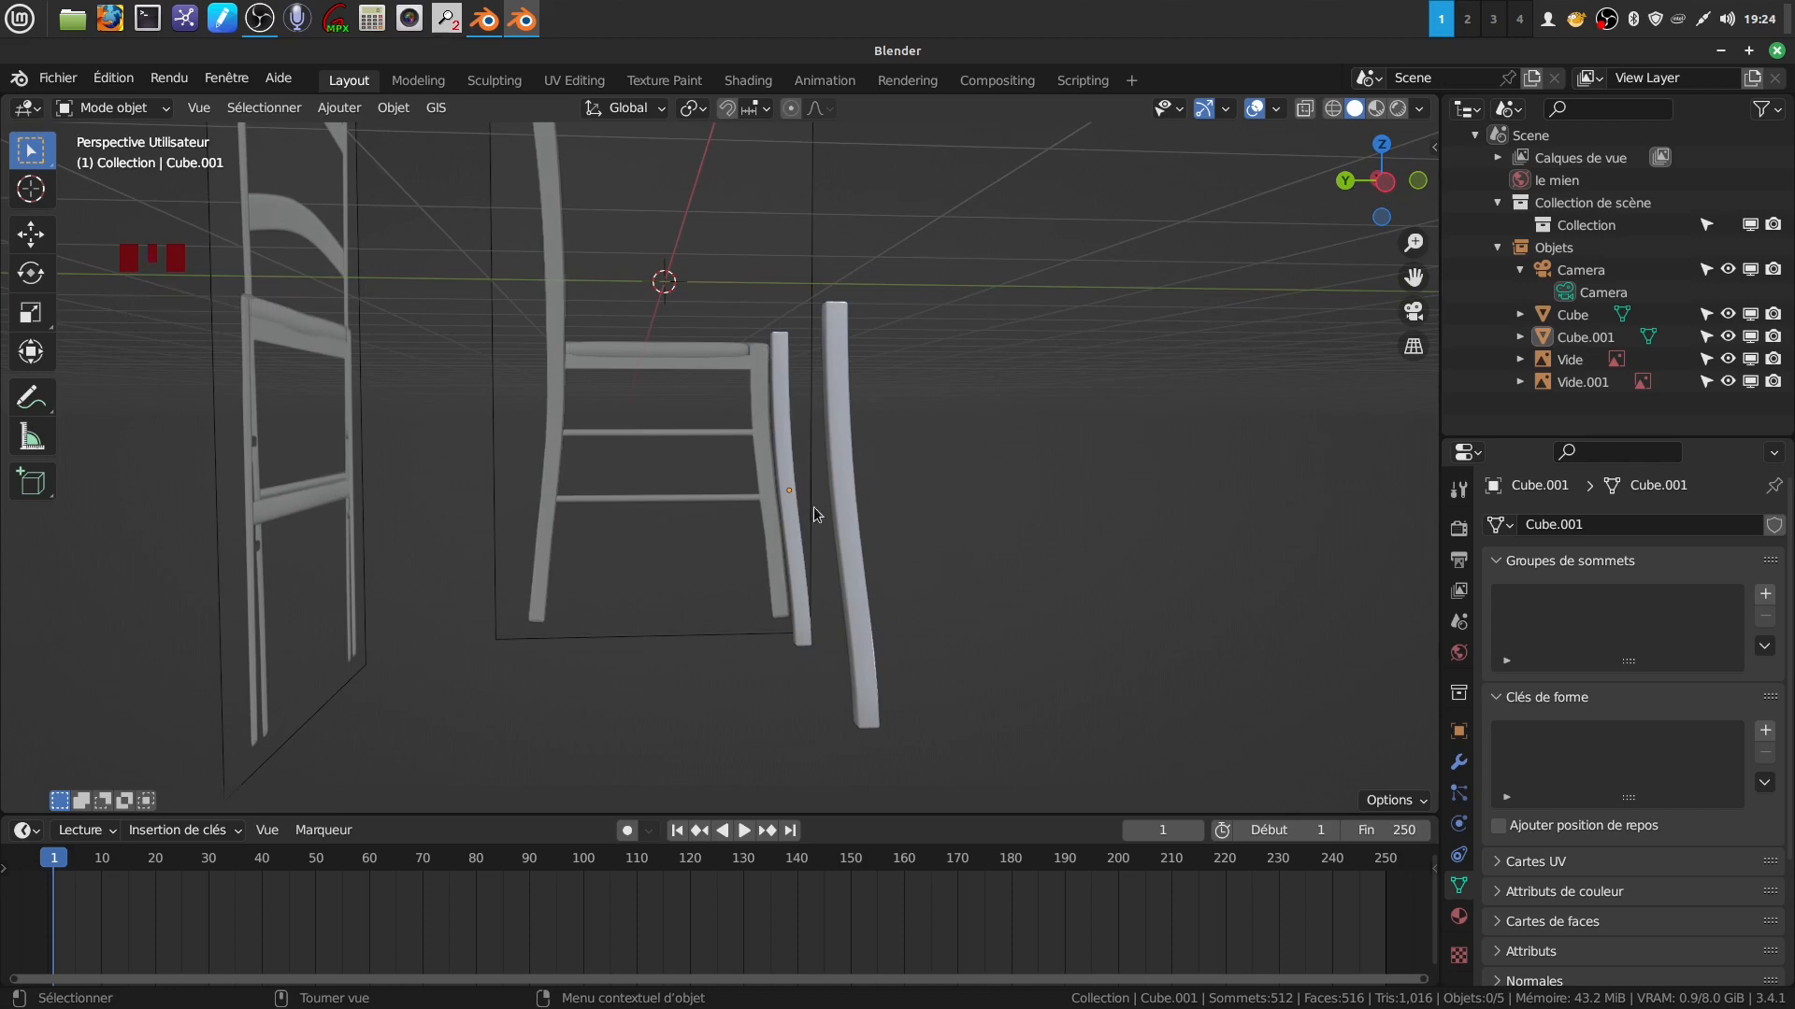
shift+middle_drag(713, 552, 804, 574)
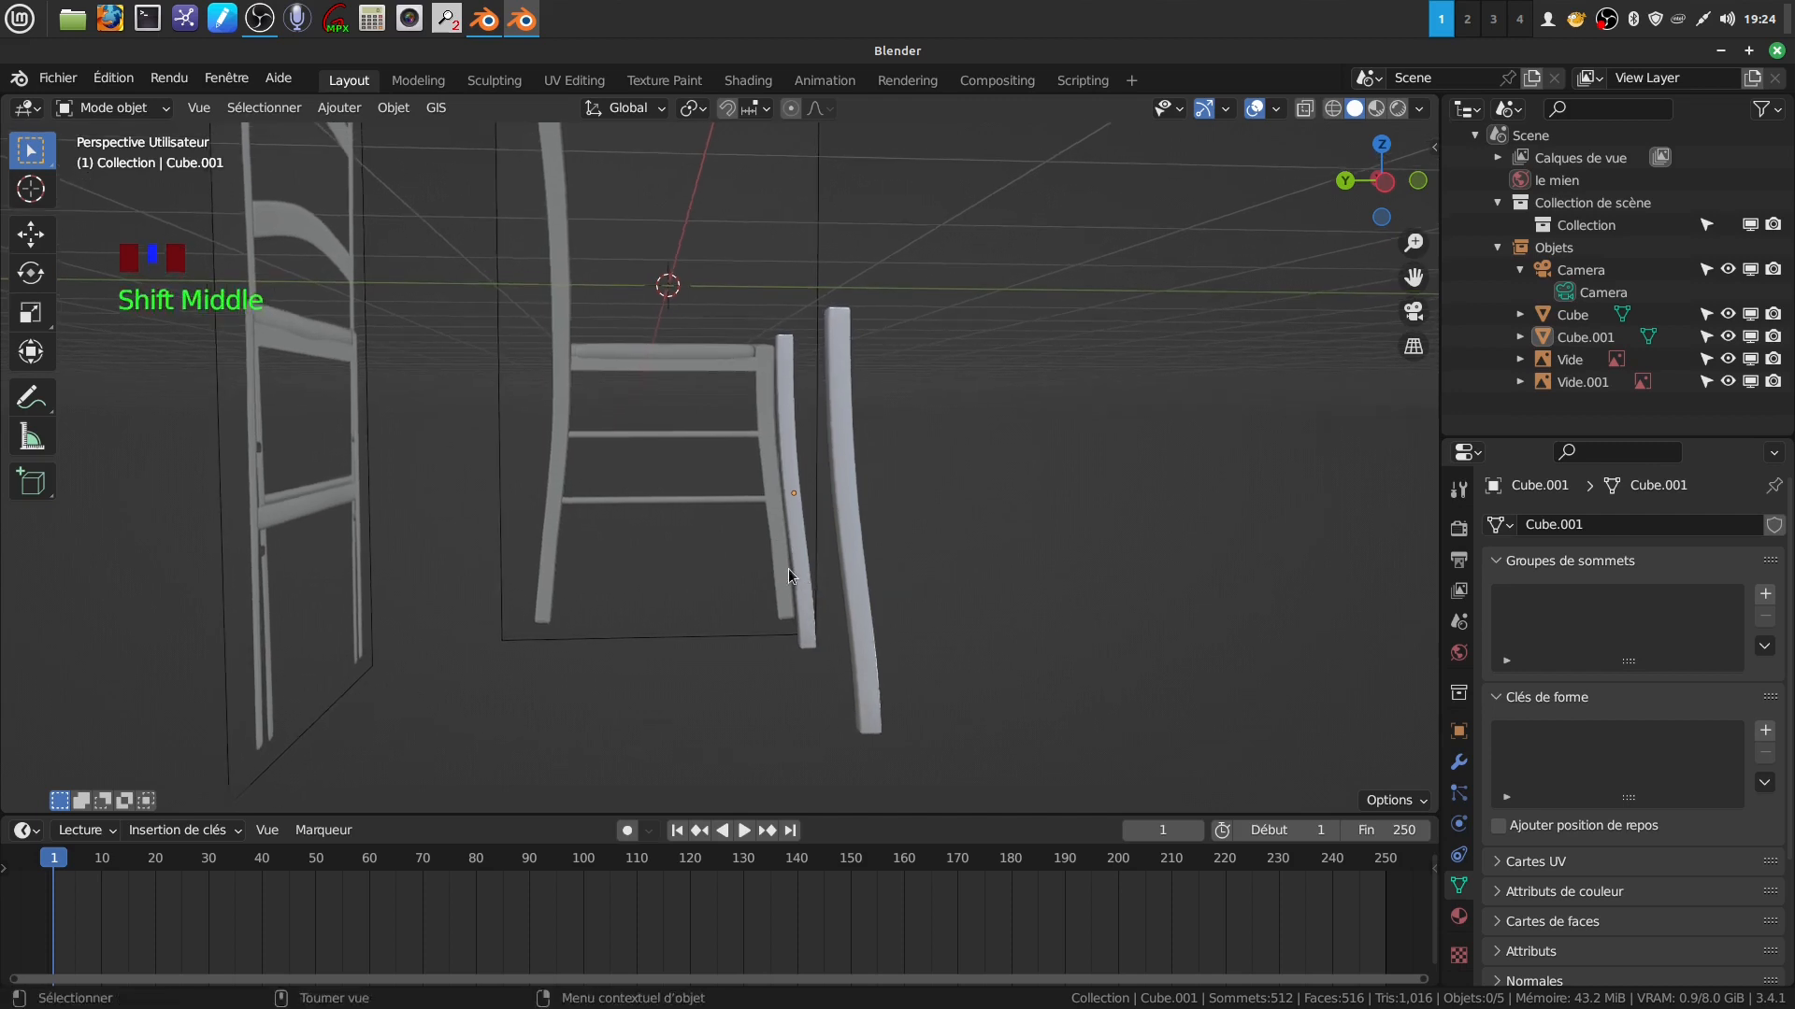
Duplicate the second front leg in the left side view and move the copy along Y towards the back of the chair.
click(804, 565)
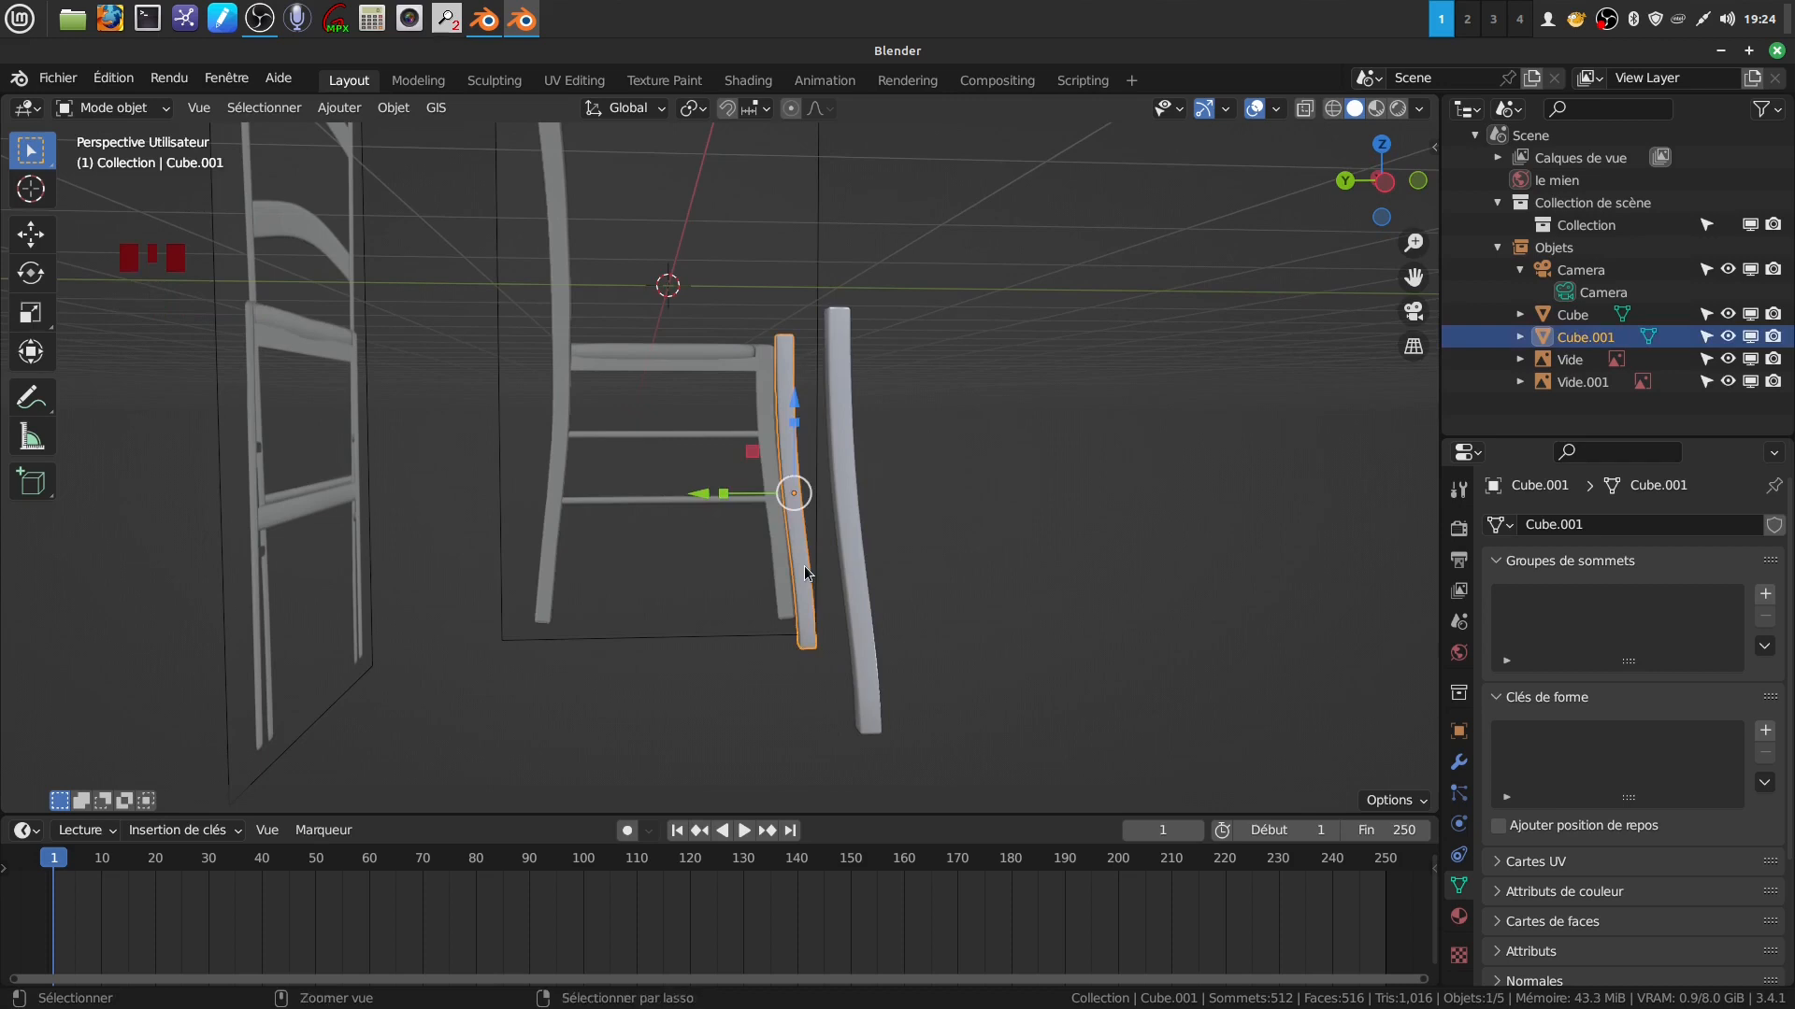
key(ctrl+KP_3)
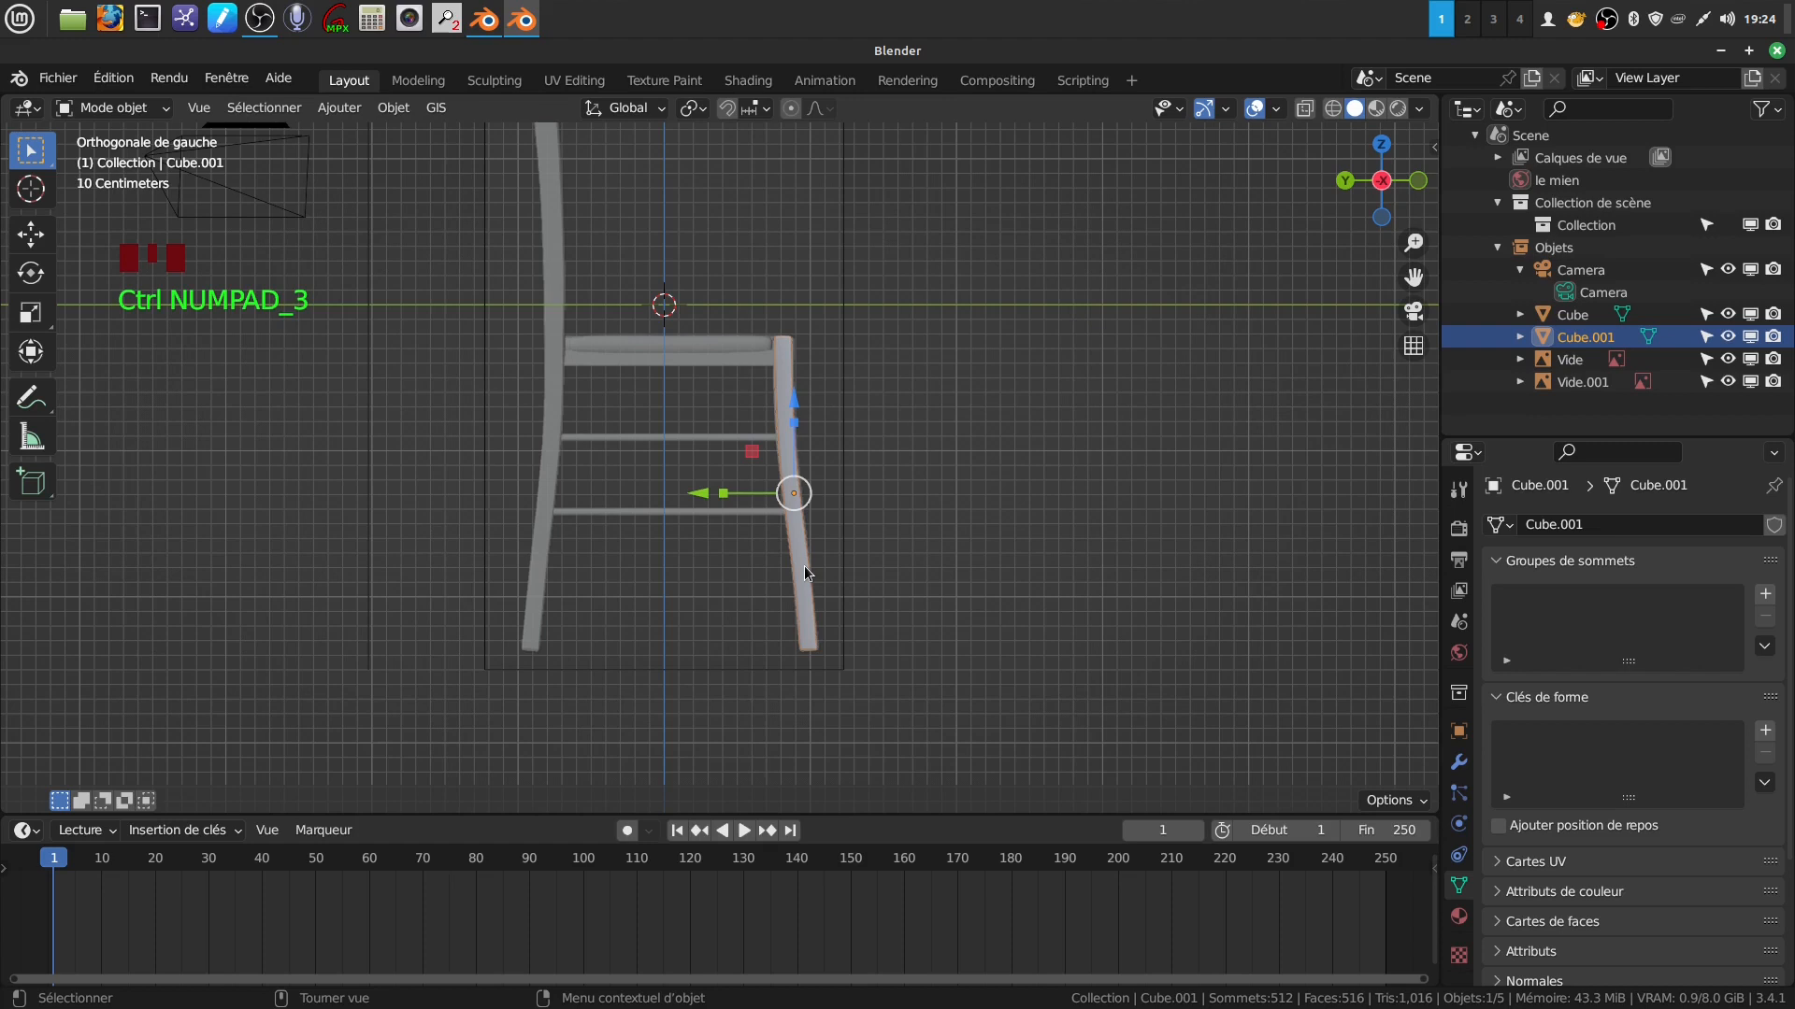
key(shift+d)
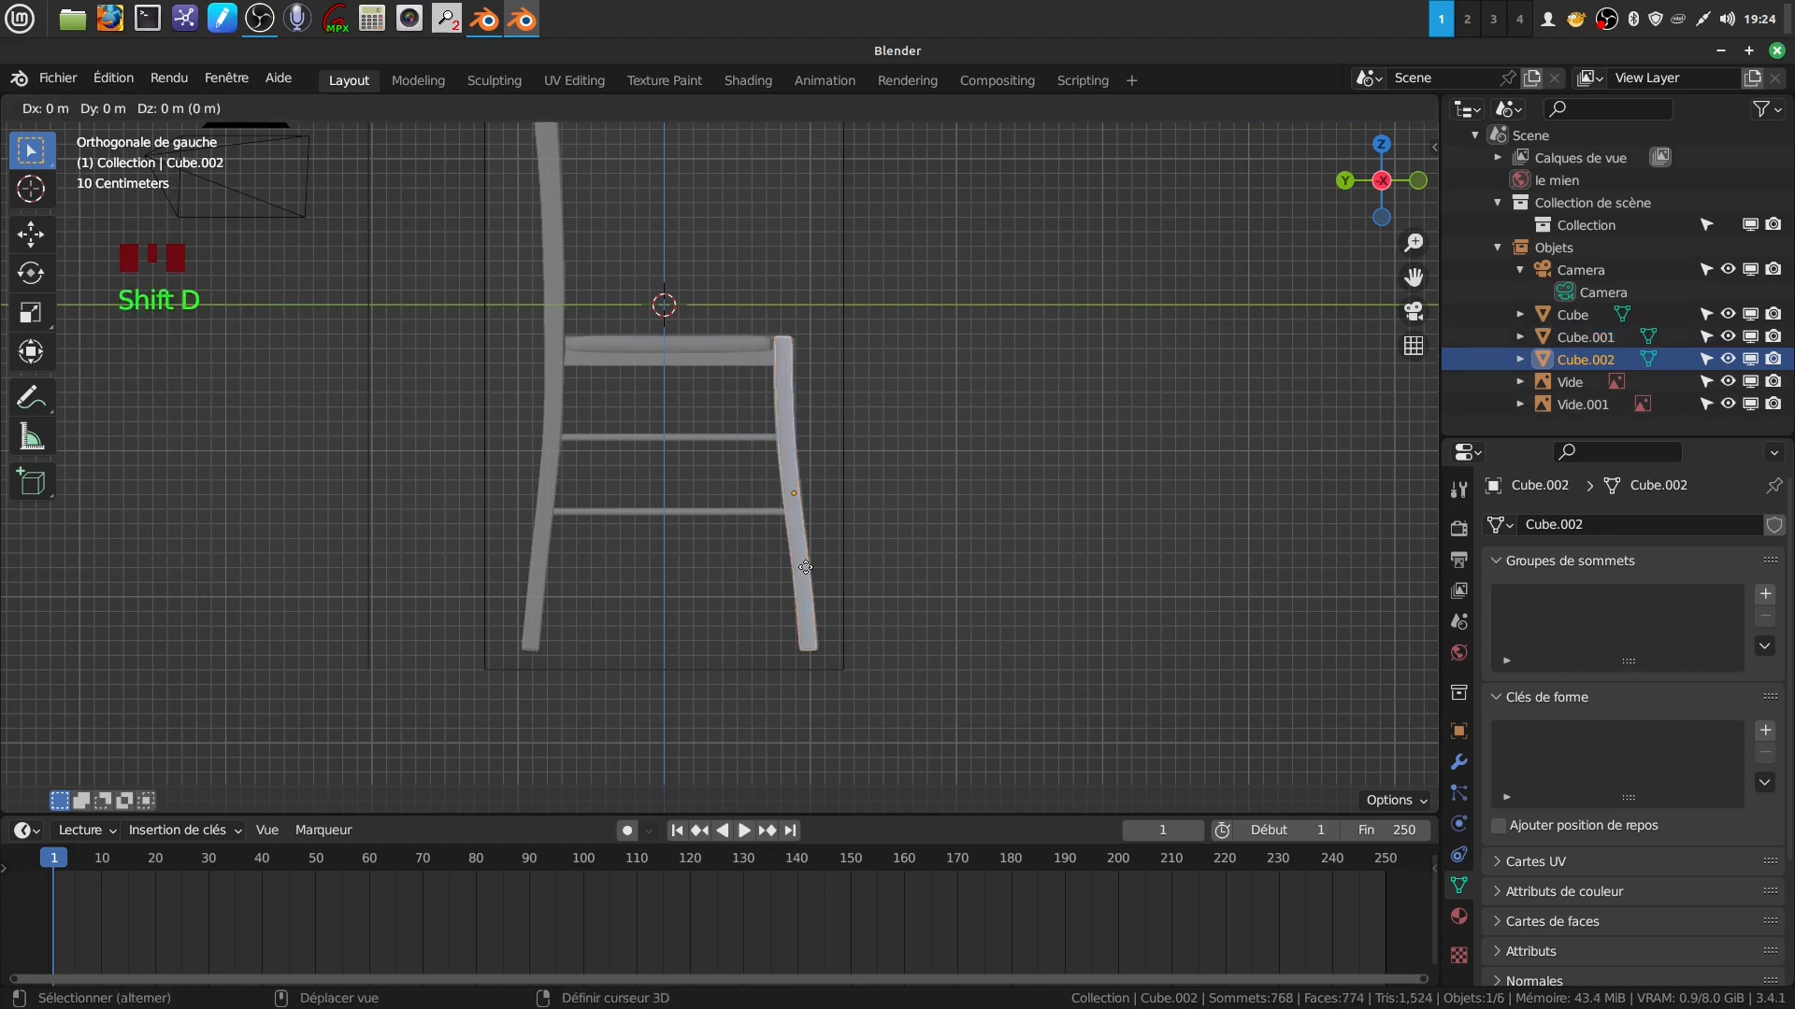
right_click(805, 567)
drag(704, 495, 516, 493)
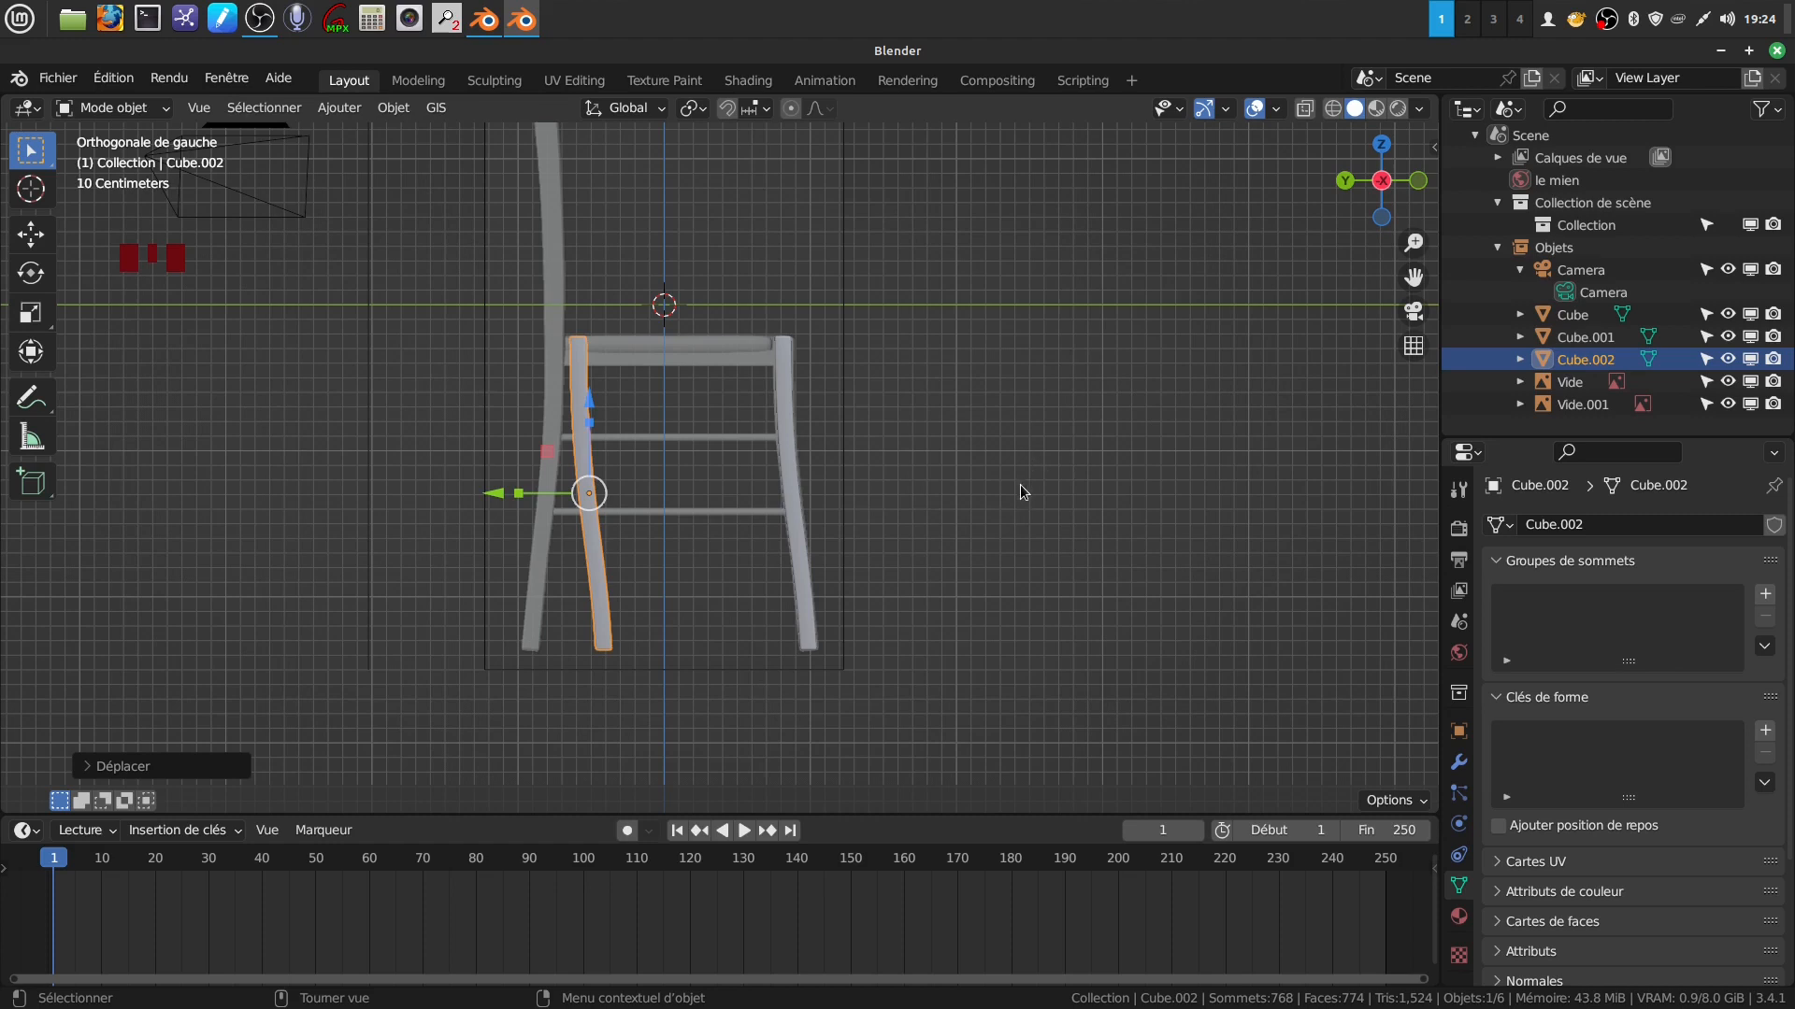
Mirror the rear copy of the leg front to back with a Y scale of -1.
click(520, 495)
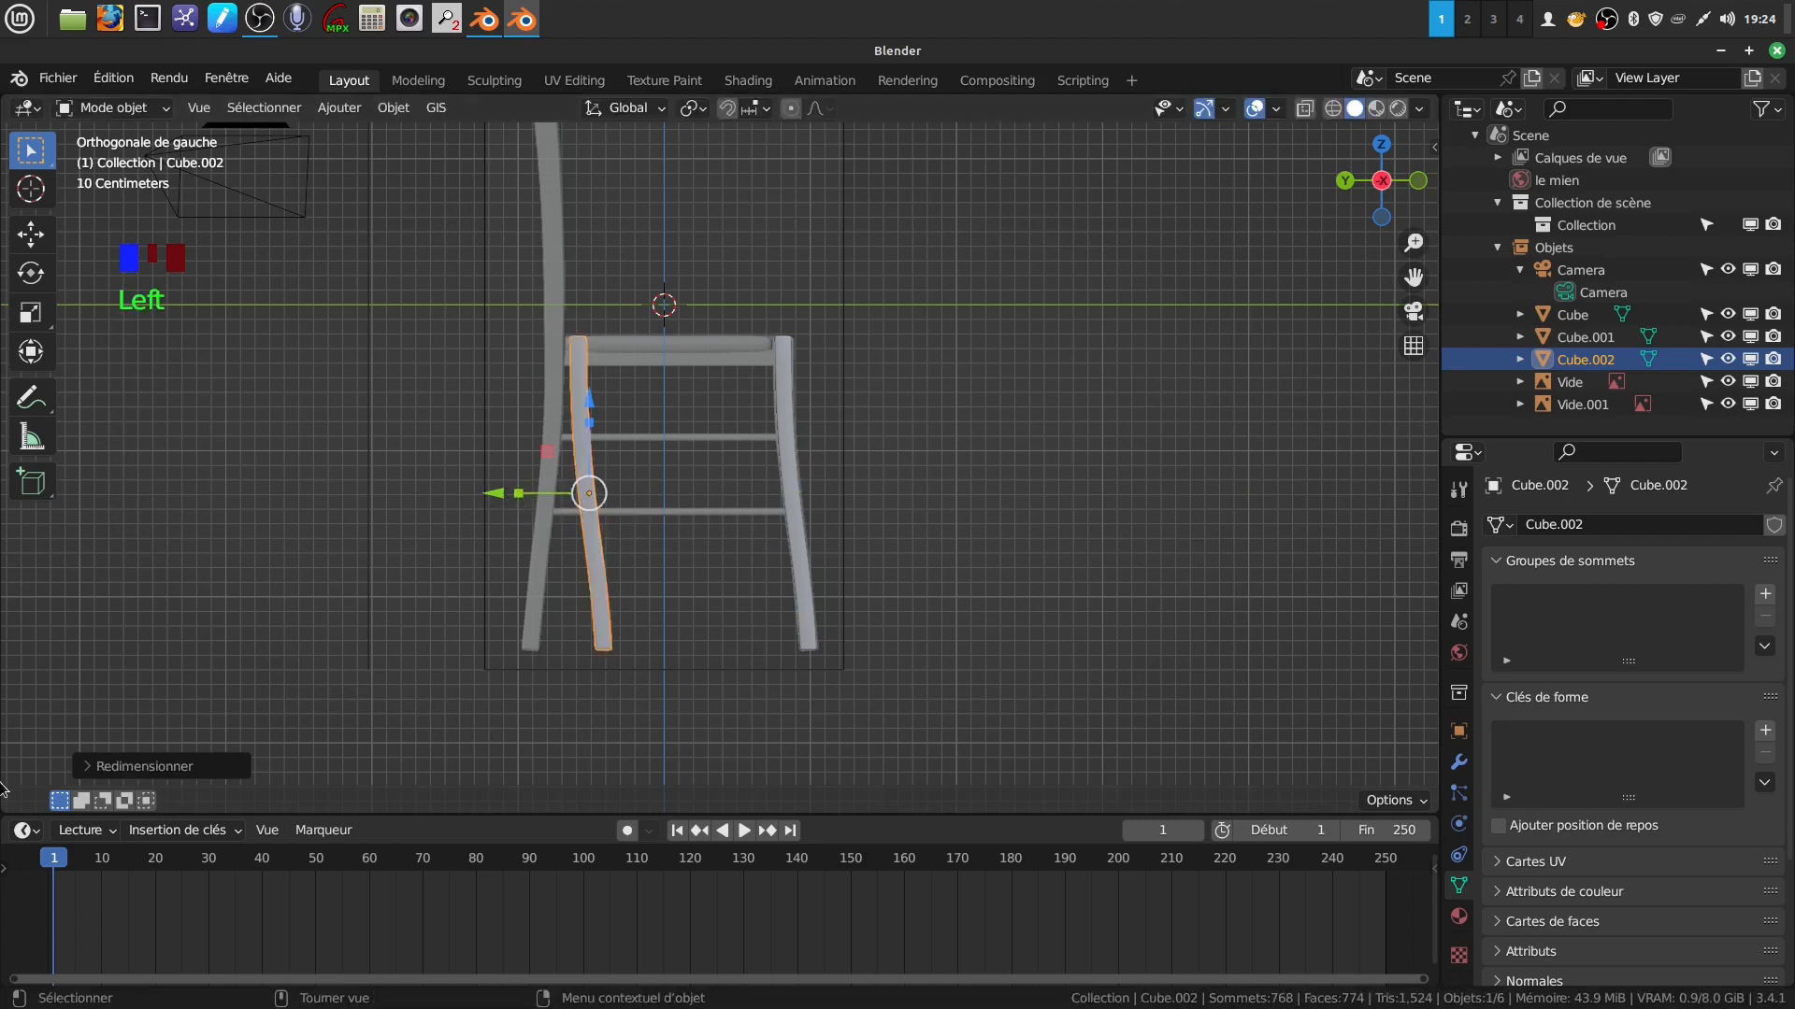
click(78, 768)
click(233, 665)
key(BackSpace)
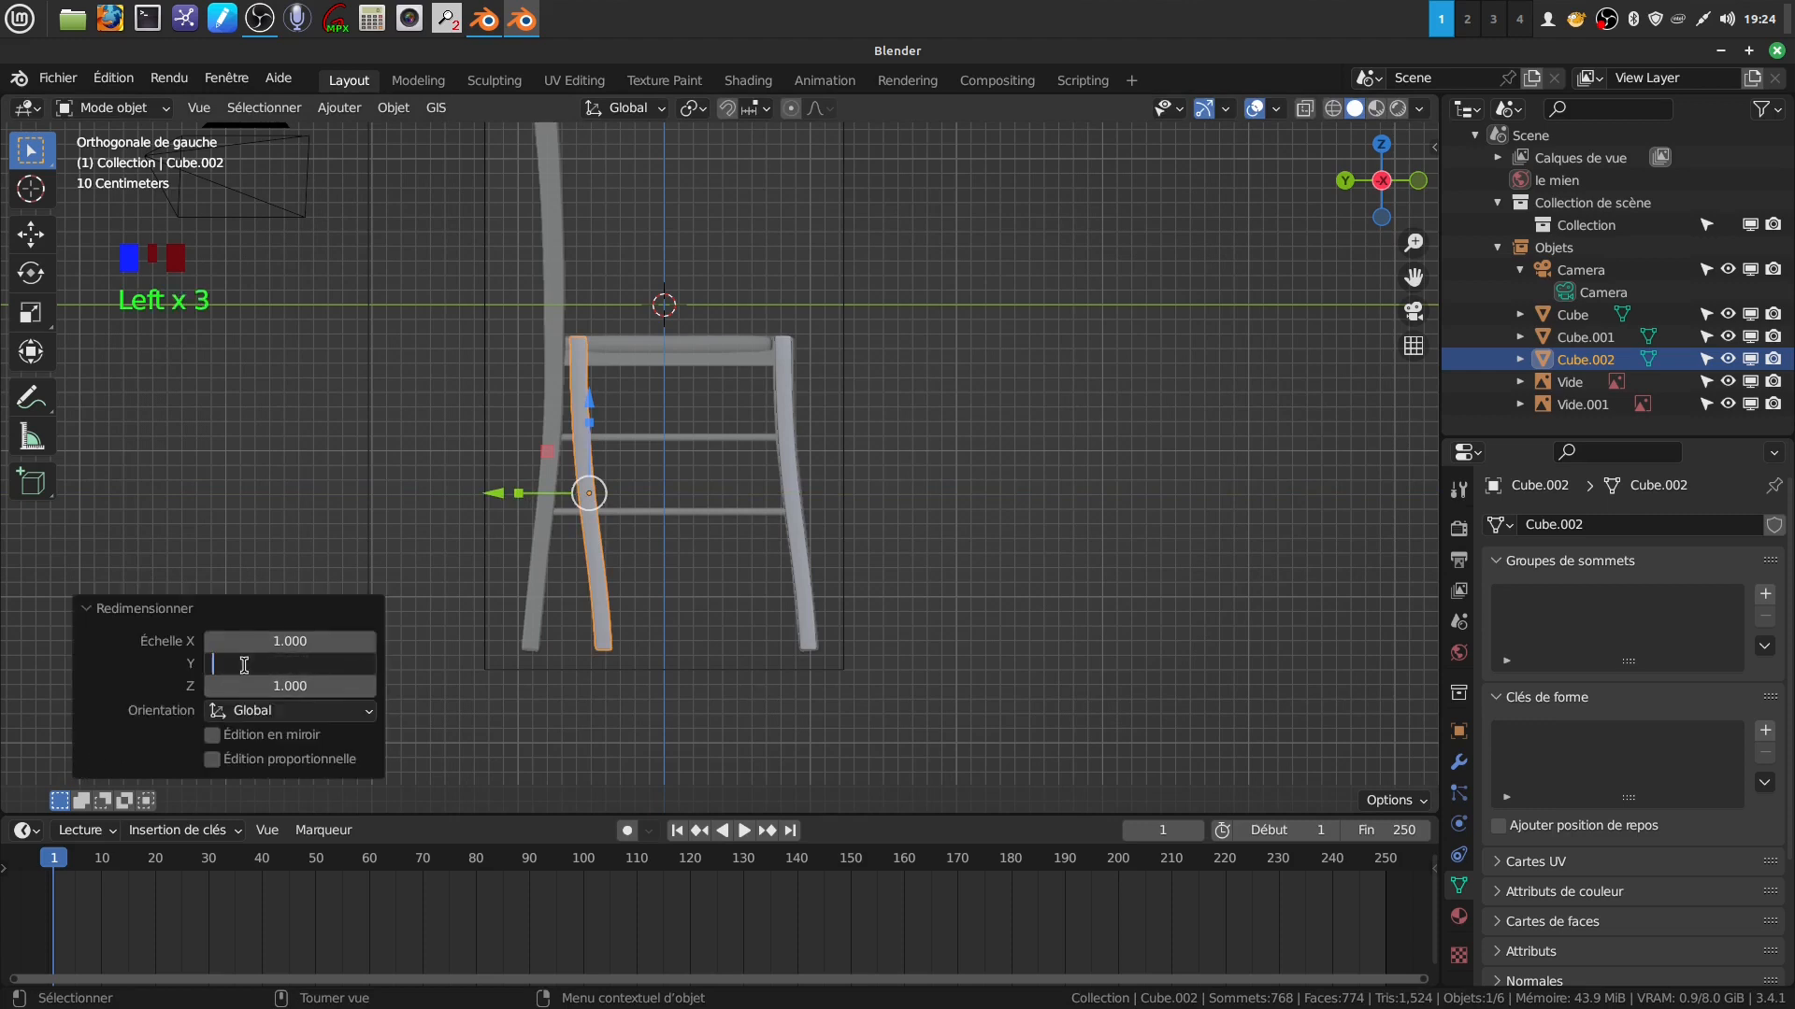
text(-1)
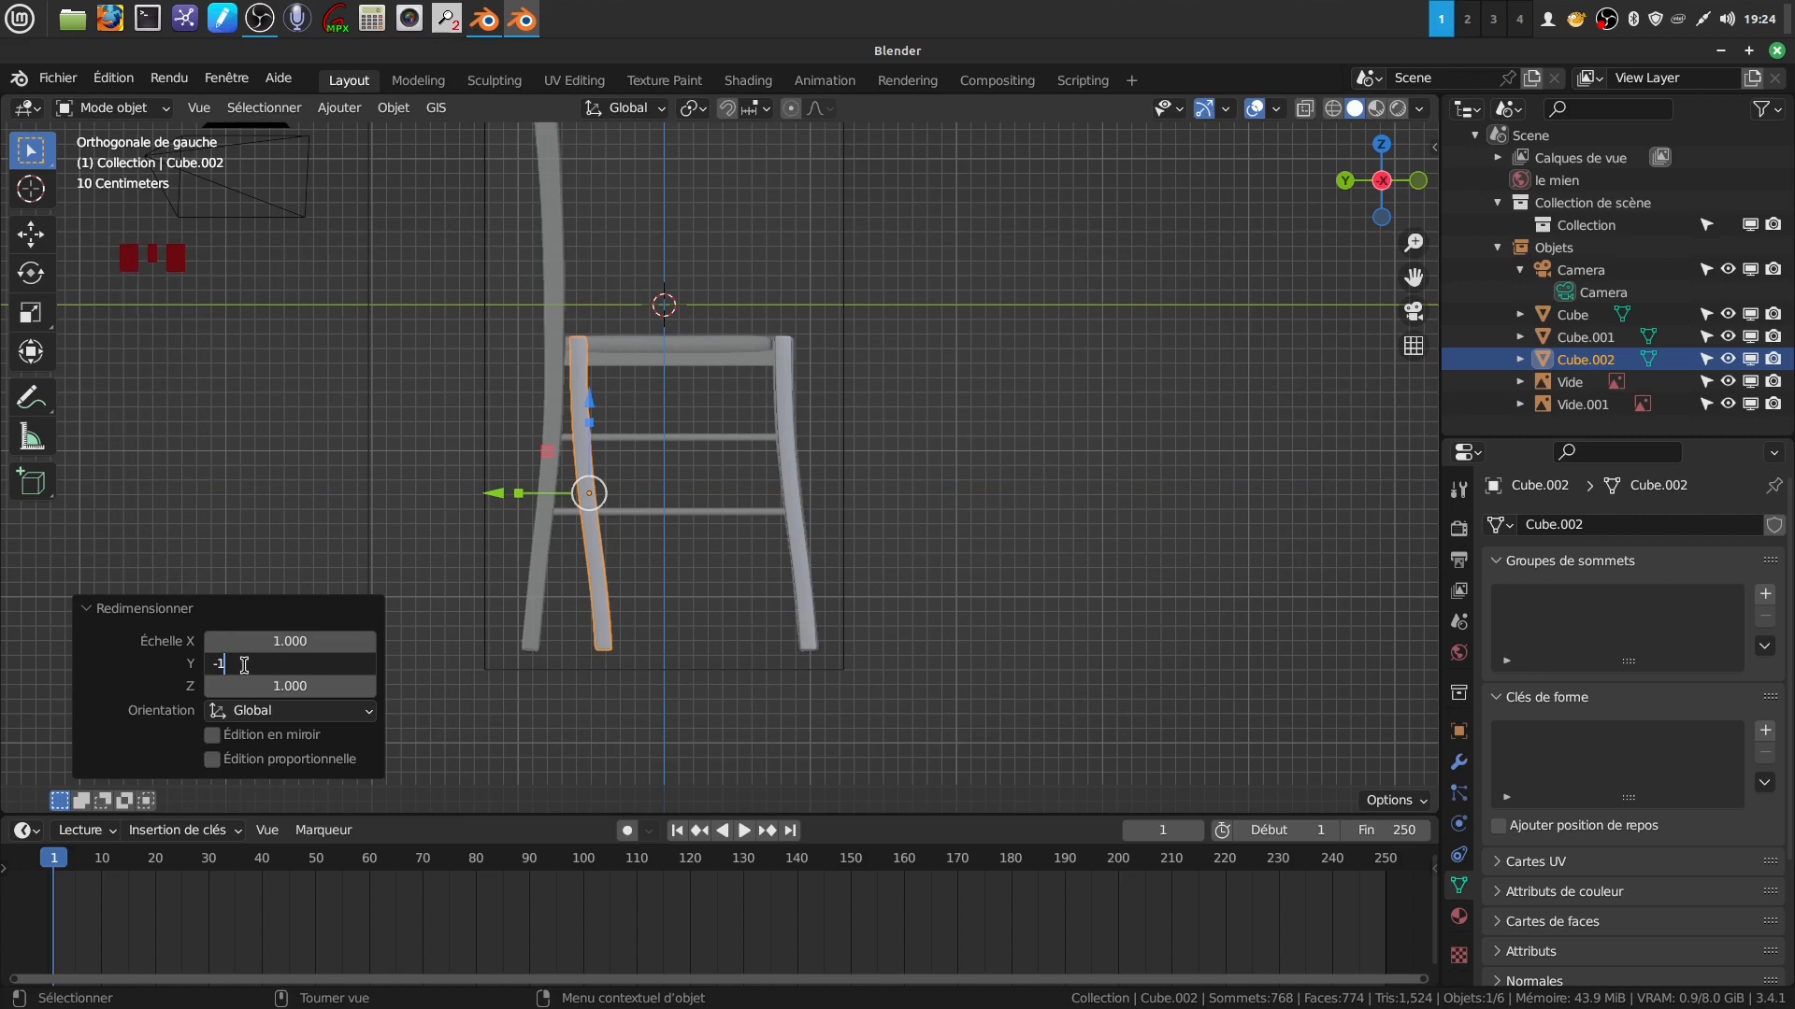
key(Return)
Move the mirrored copy about 0.313 m along Y onto the rear leg of the side reference.
drag(497, 493, 452, 493)
shift+middle_drag(635, 346, 654, 563)
scroll(675, 619, up, 2)
scroll(586, 604, up, 5)
key(KP_1)
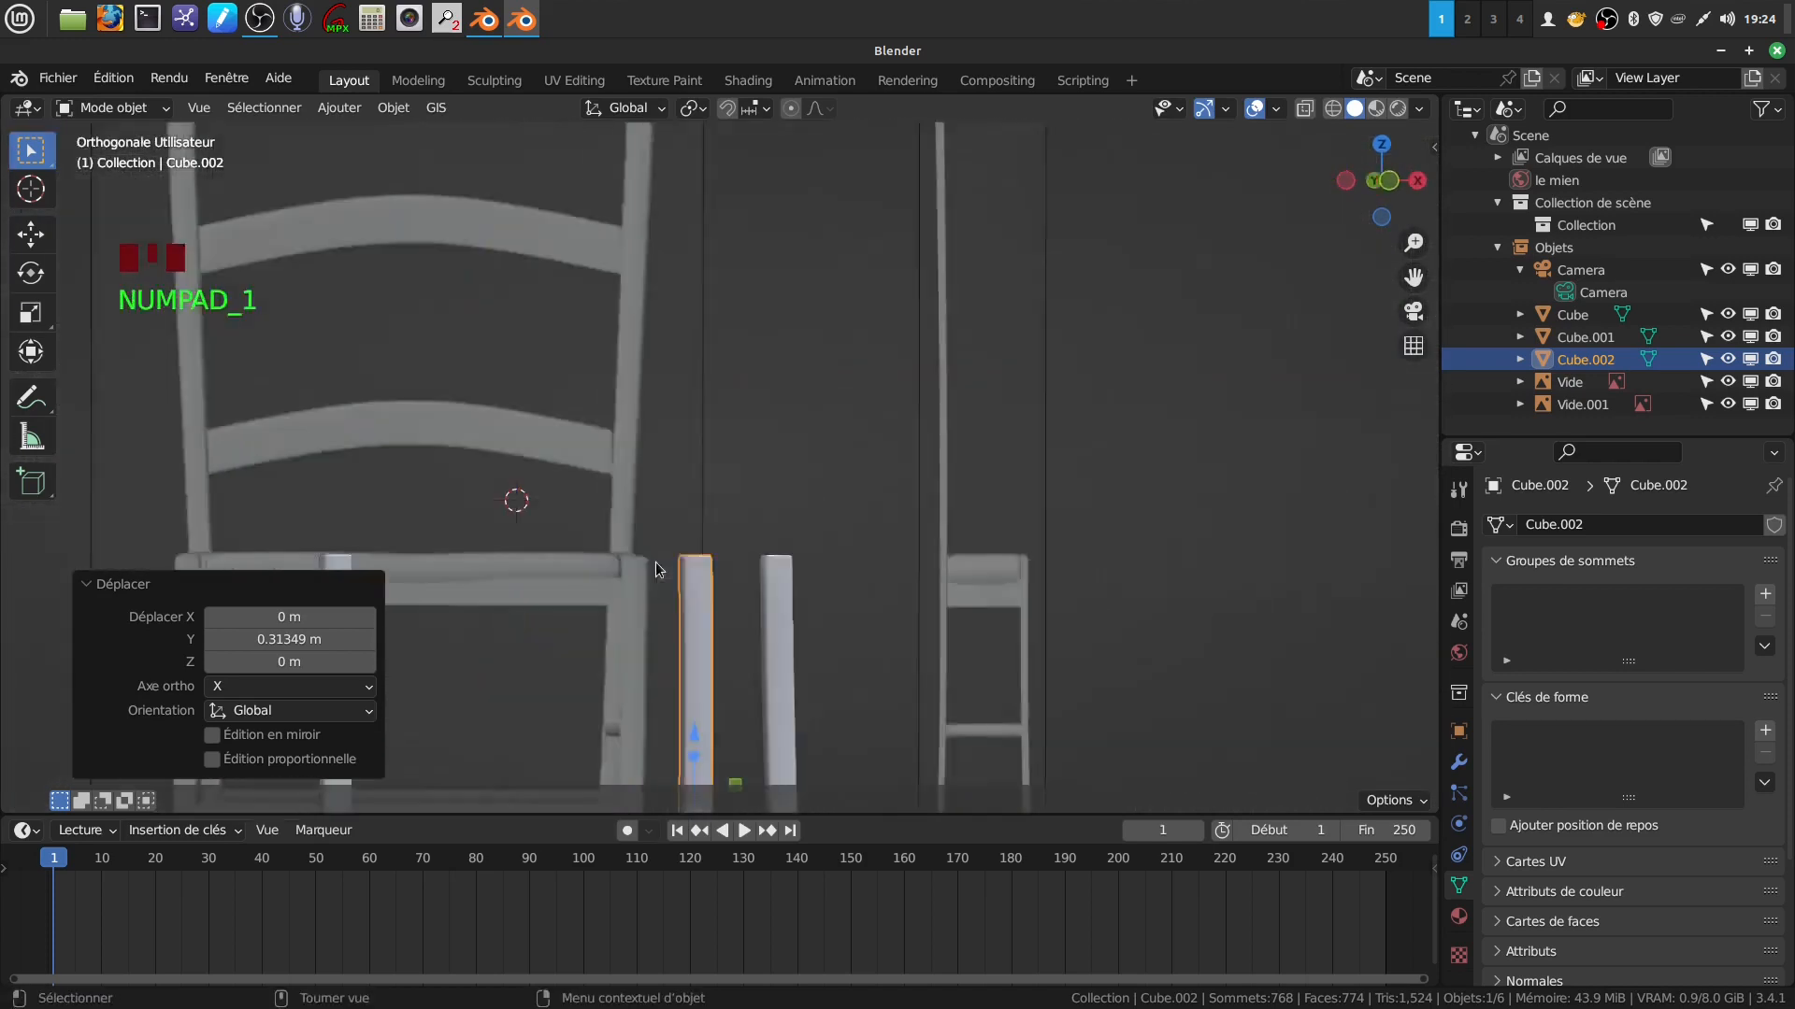
key(ctrl+KP_3)
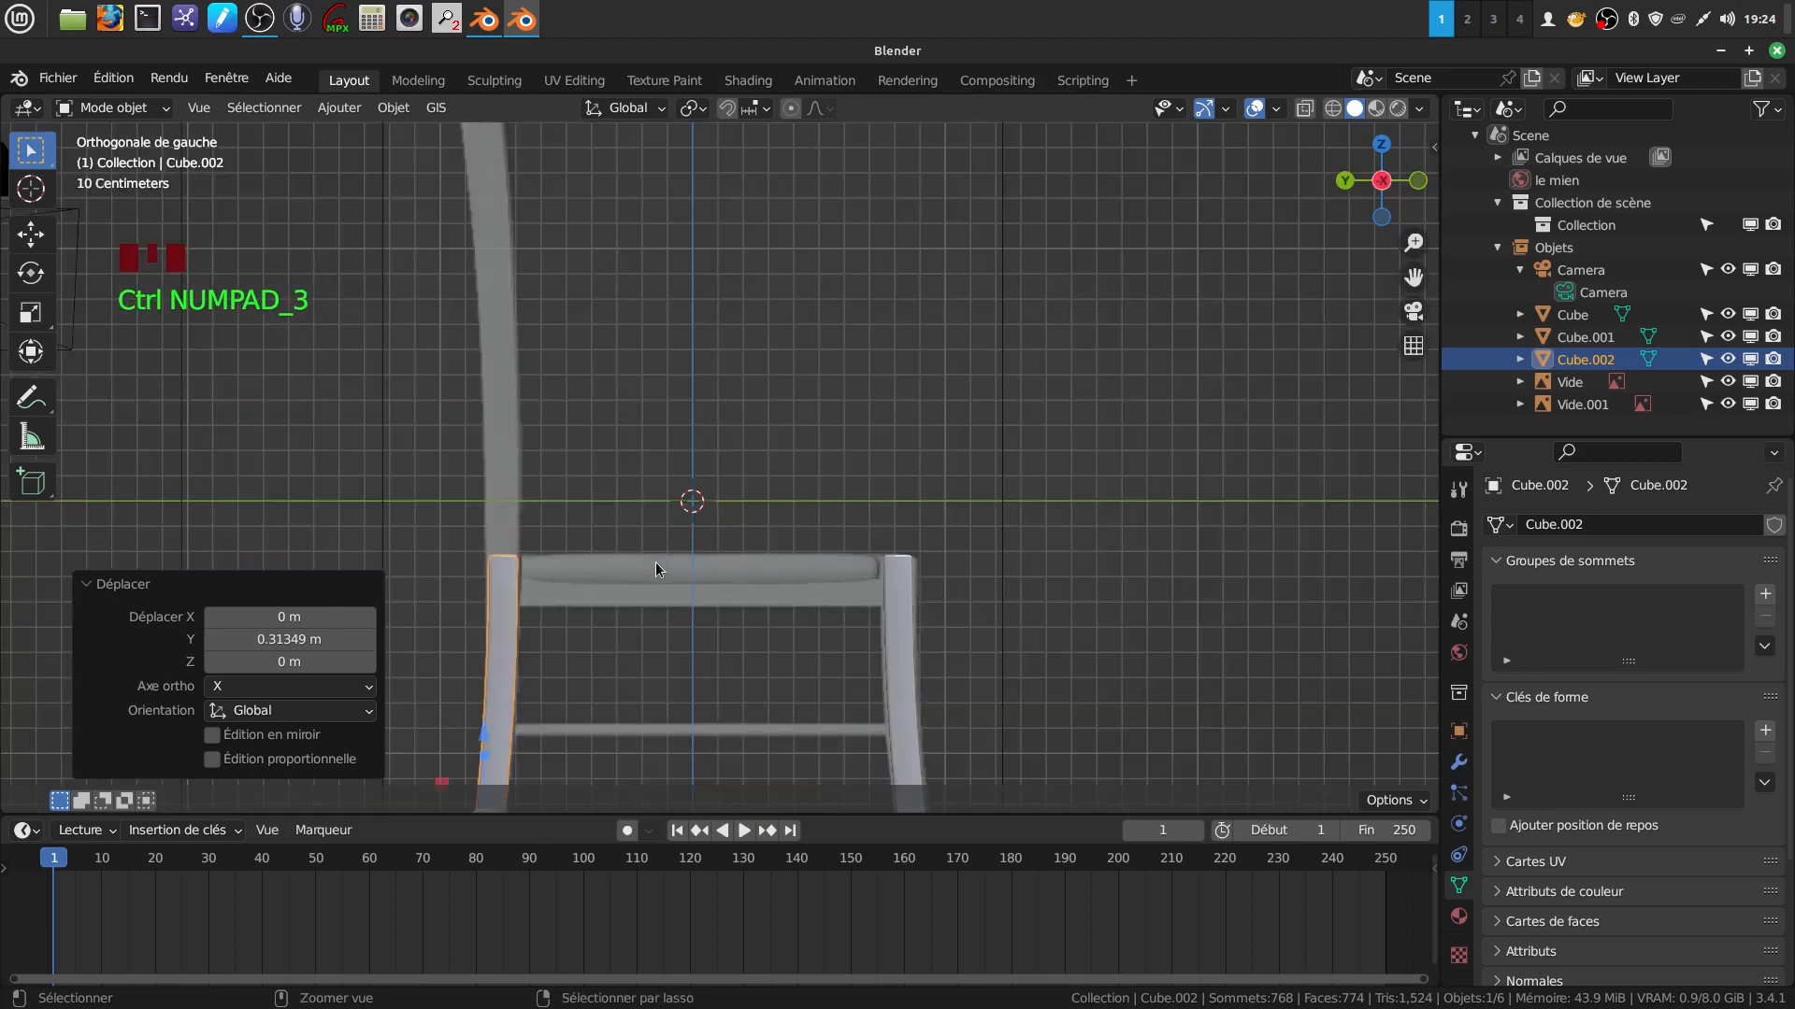
shift+middle_drag(654, 562, 776, 374)
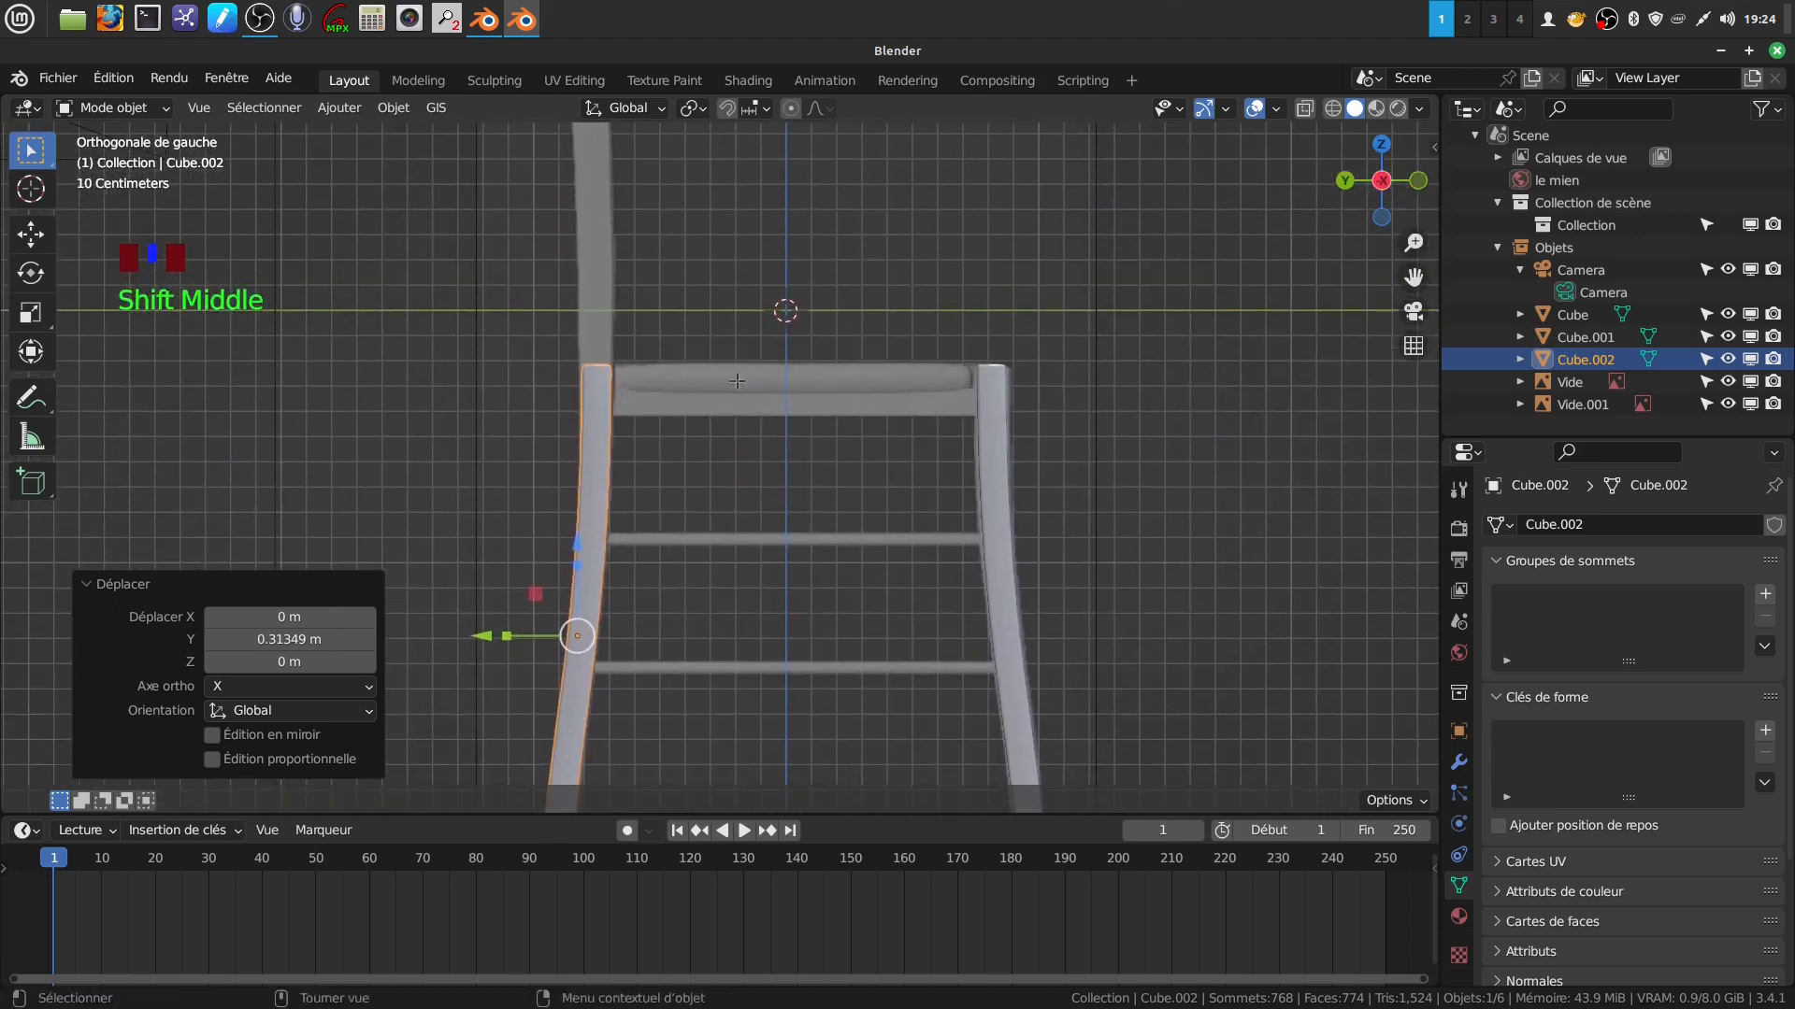
In Edit Mode with wireframe display, select the rear leg's top vertices and raise them about 2.42 m along Z with proportional editing.
key(Tab)
click(190, 110)
click(1333, 109)
drag(550, 329, 645, 388)
scroll(699, 284, down, 4)
shift+middle_drag(699, 284, 721, 473)
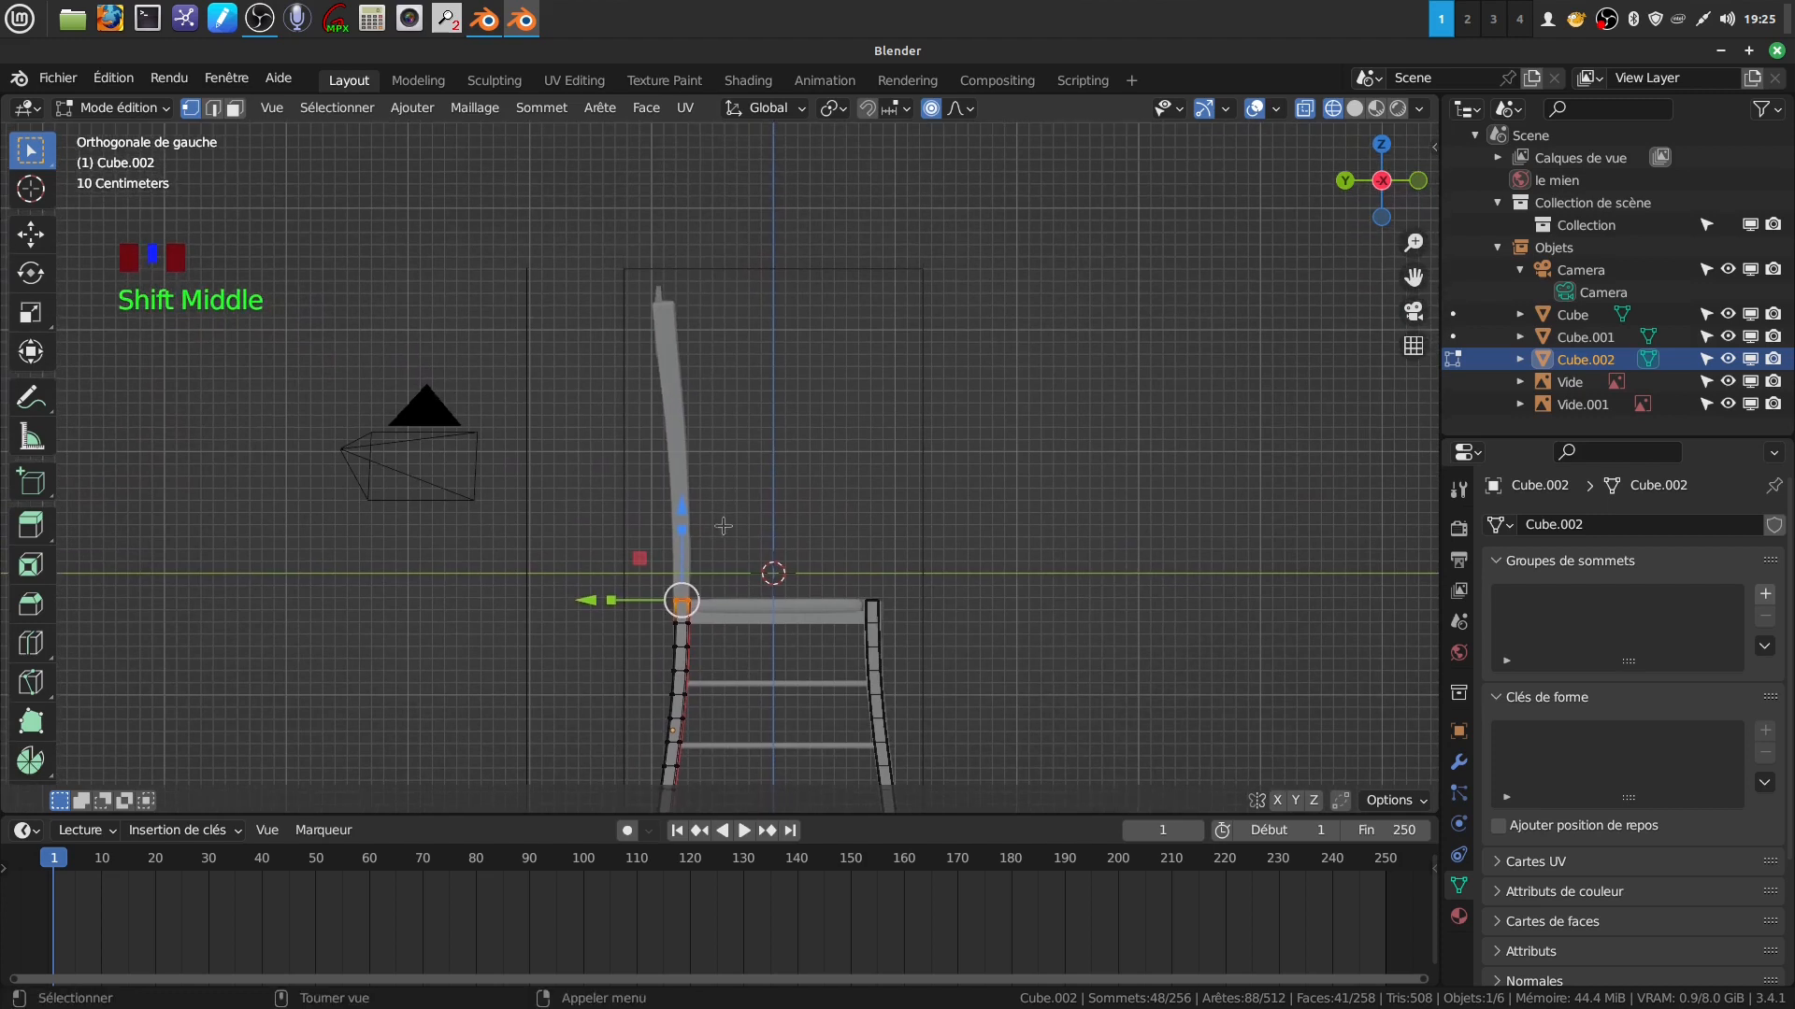
drag(686, 507, 712, 214)
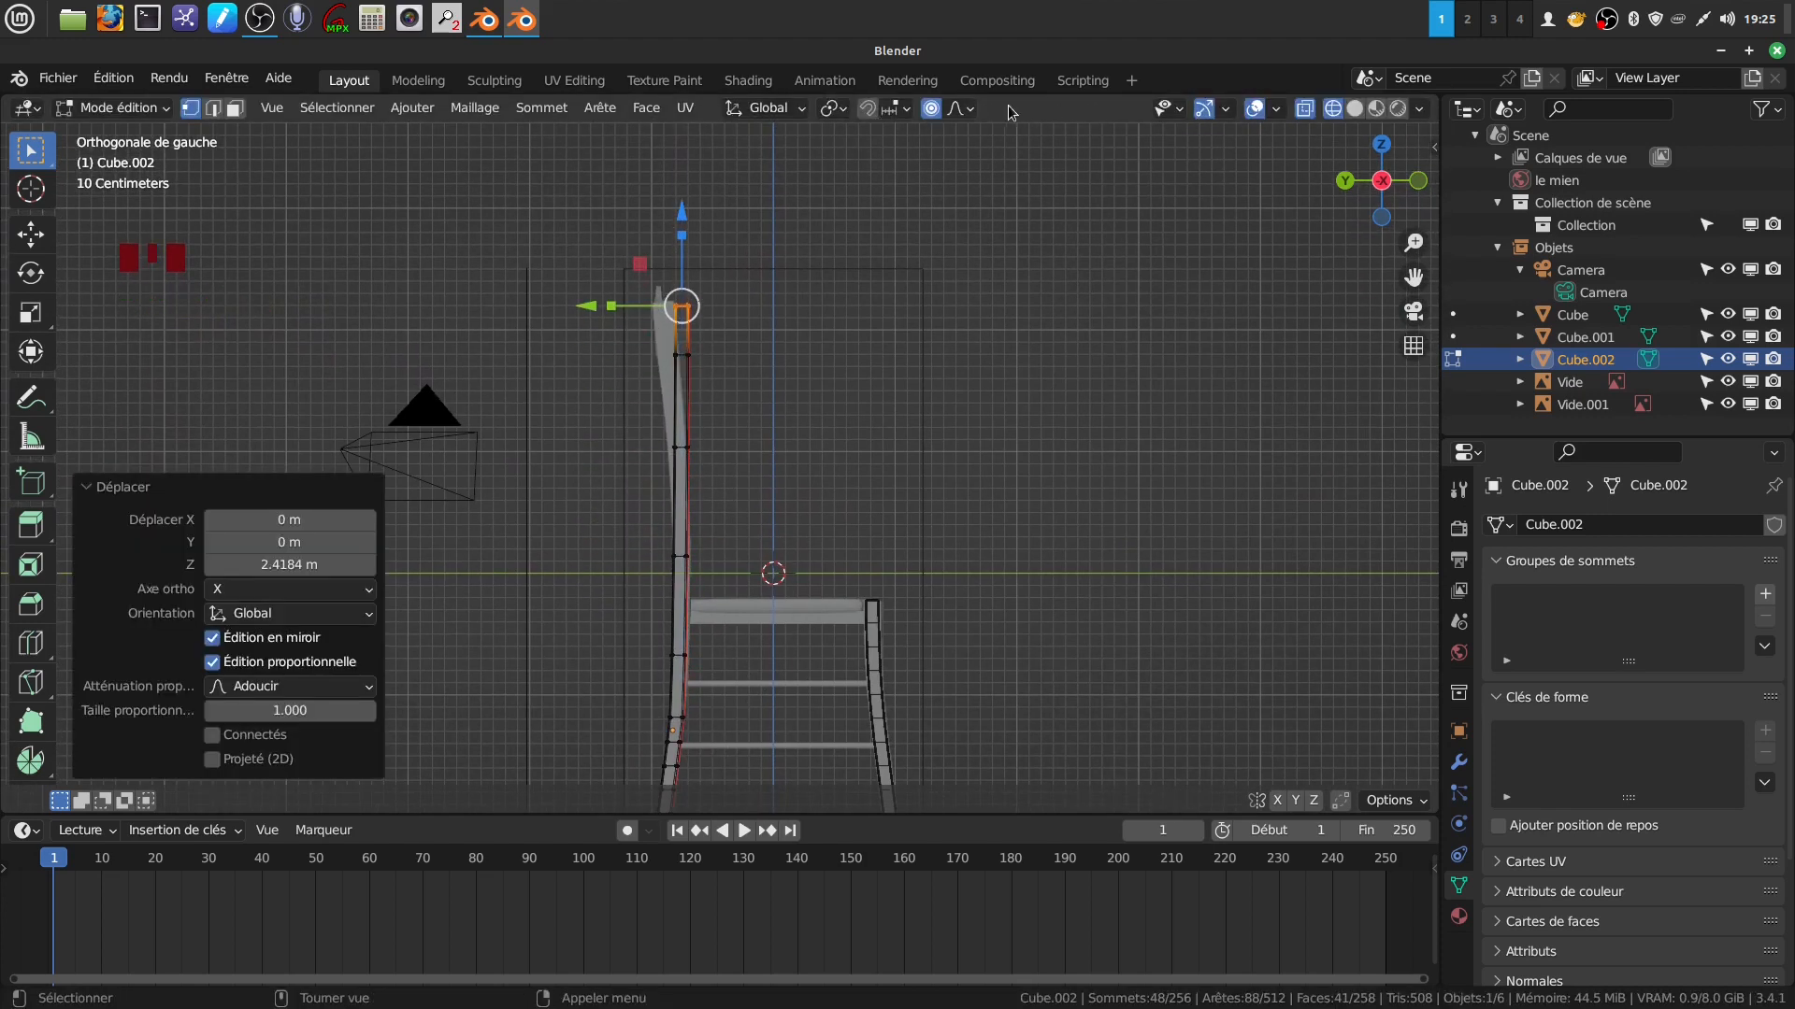
Turn off proportional editing and raise the rear leg's top vertices about 0.048 m further along Z.
click(931, 109)
scroll(769, 477, up, 2)
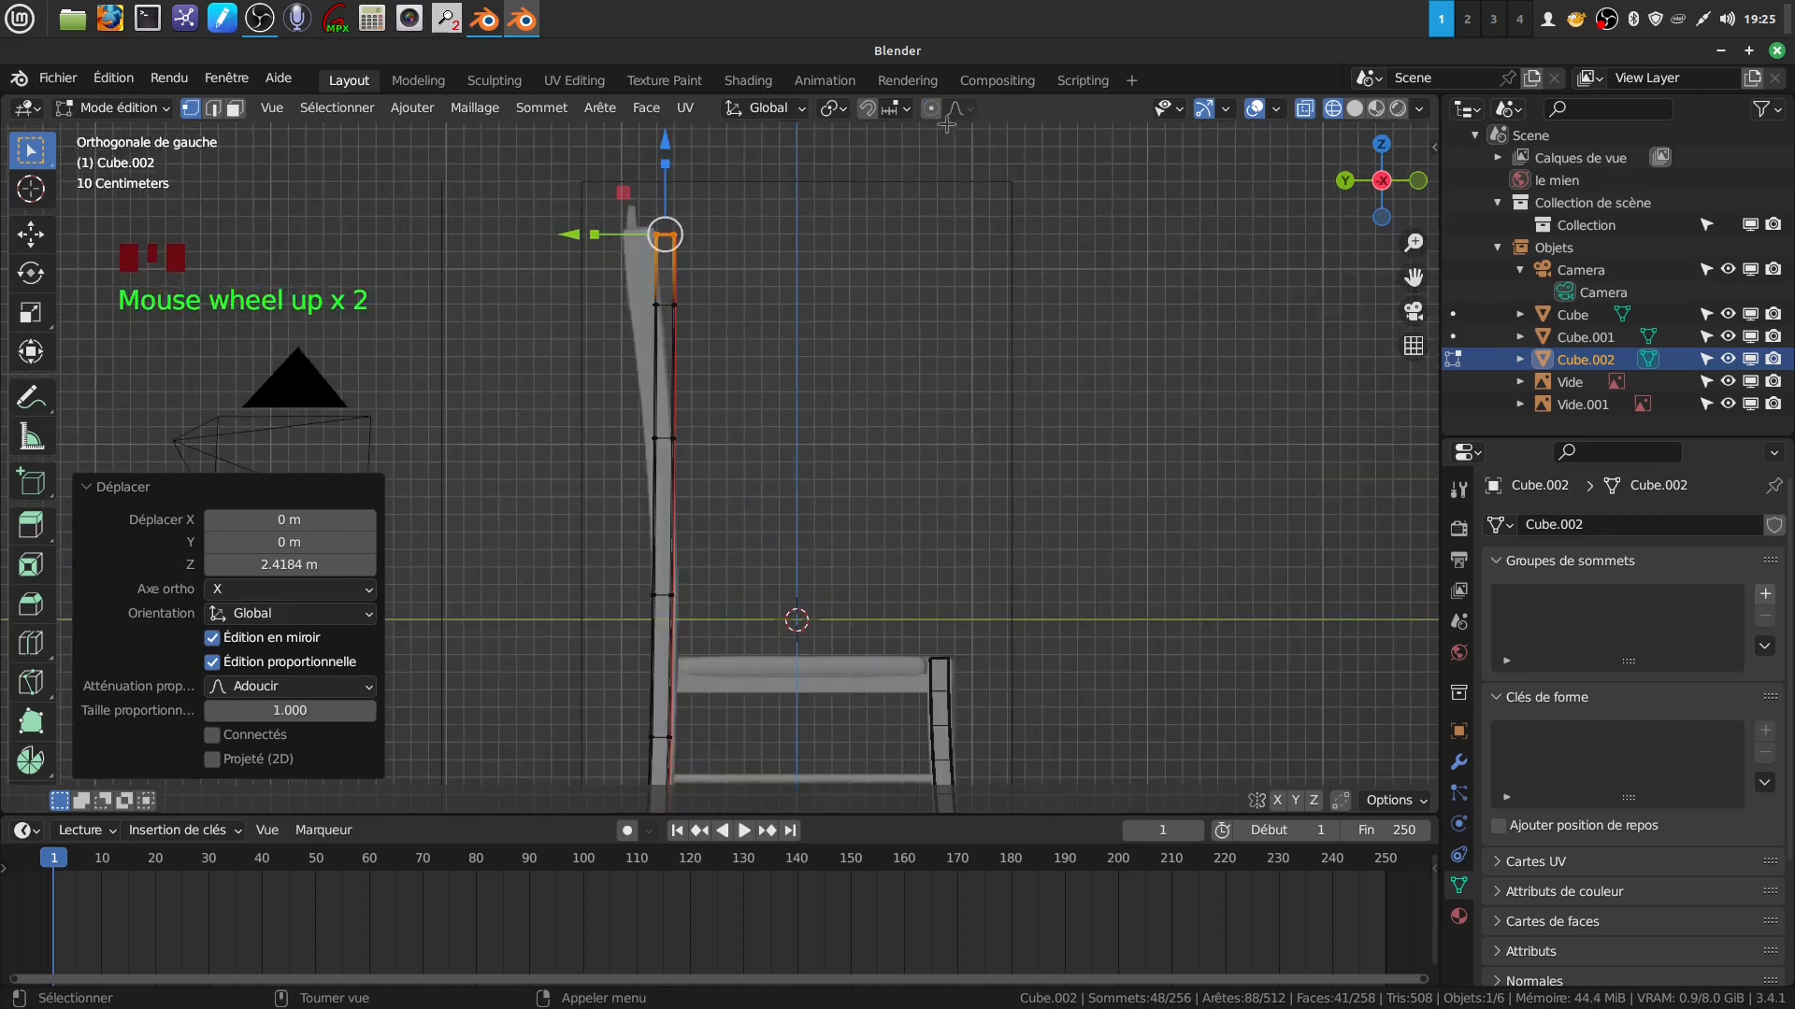
drag(669, 147, 669, 138)
scroll(783, 339, down, 2)
shift+middle_drag(769, 548, 677, 507)
scroll(761, 501, up, 1)
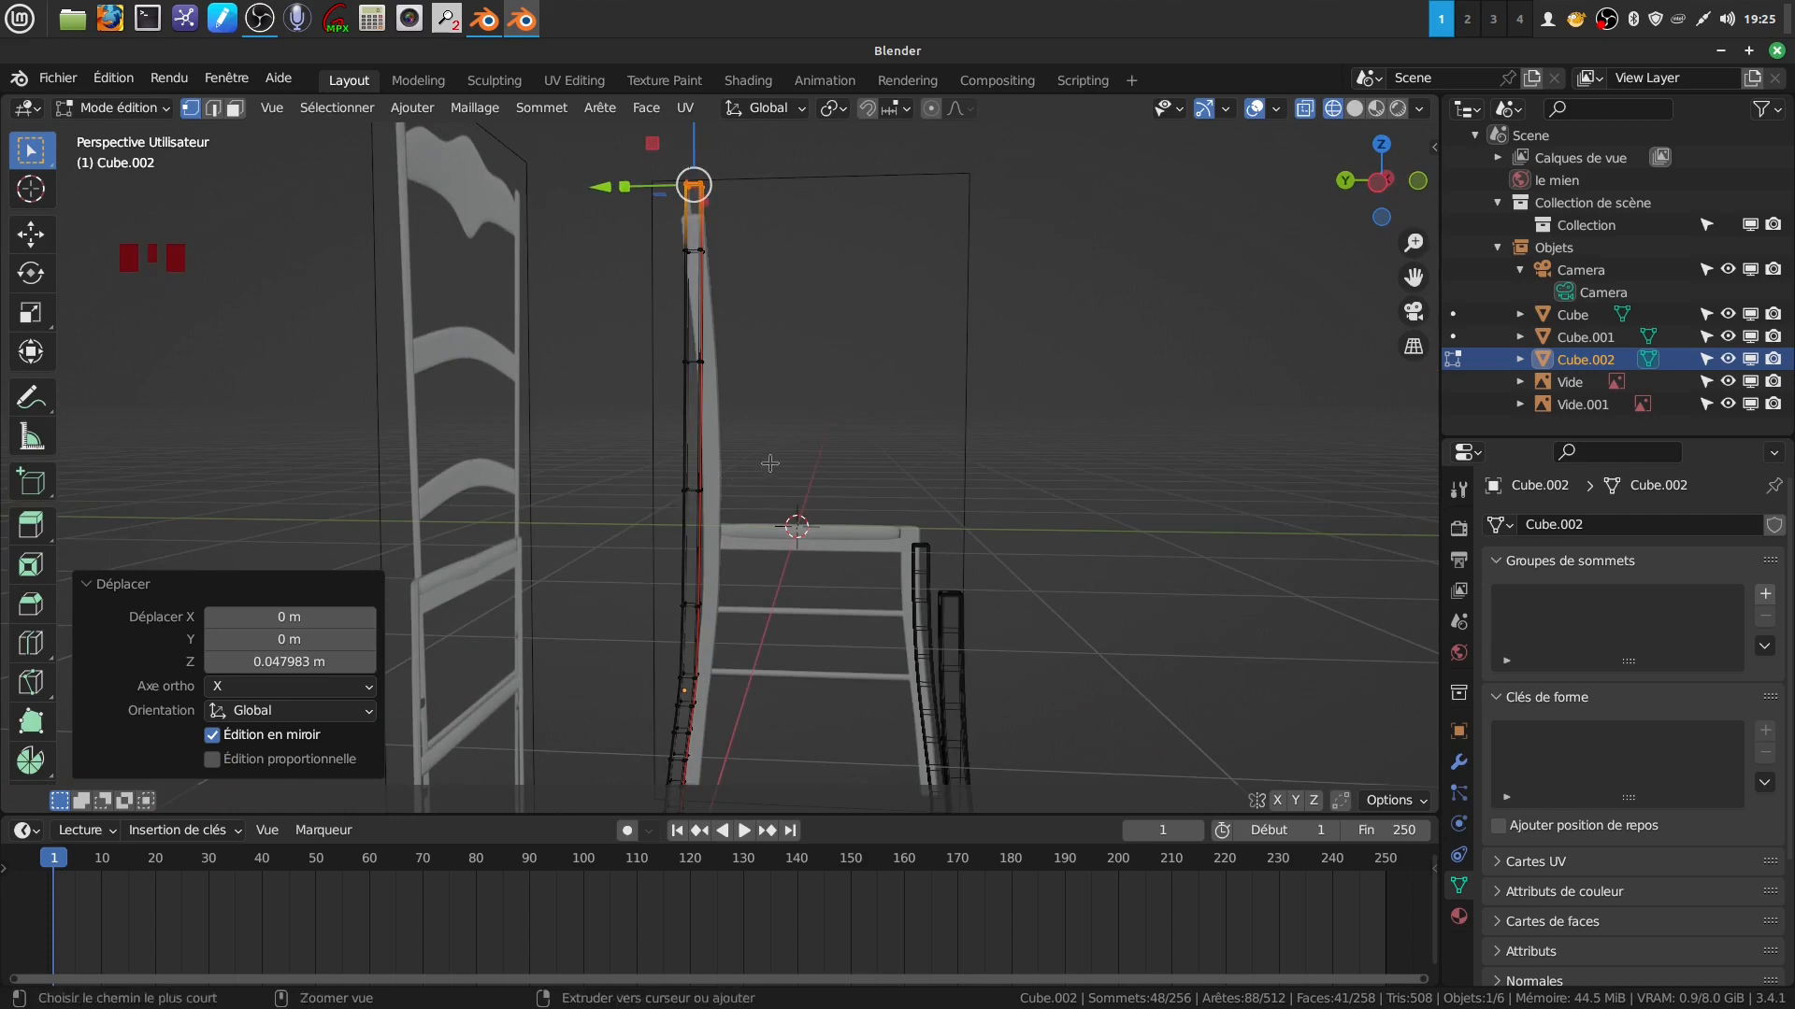
Undo the last two raises of the rear leg's top vertices and raise them about 2.457 m along Z in front view.
key(ctrl+z)
key(ctrl+z)
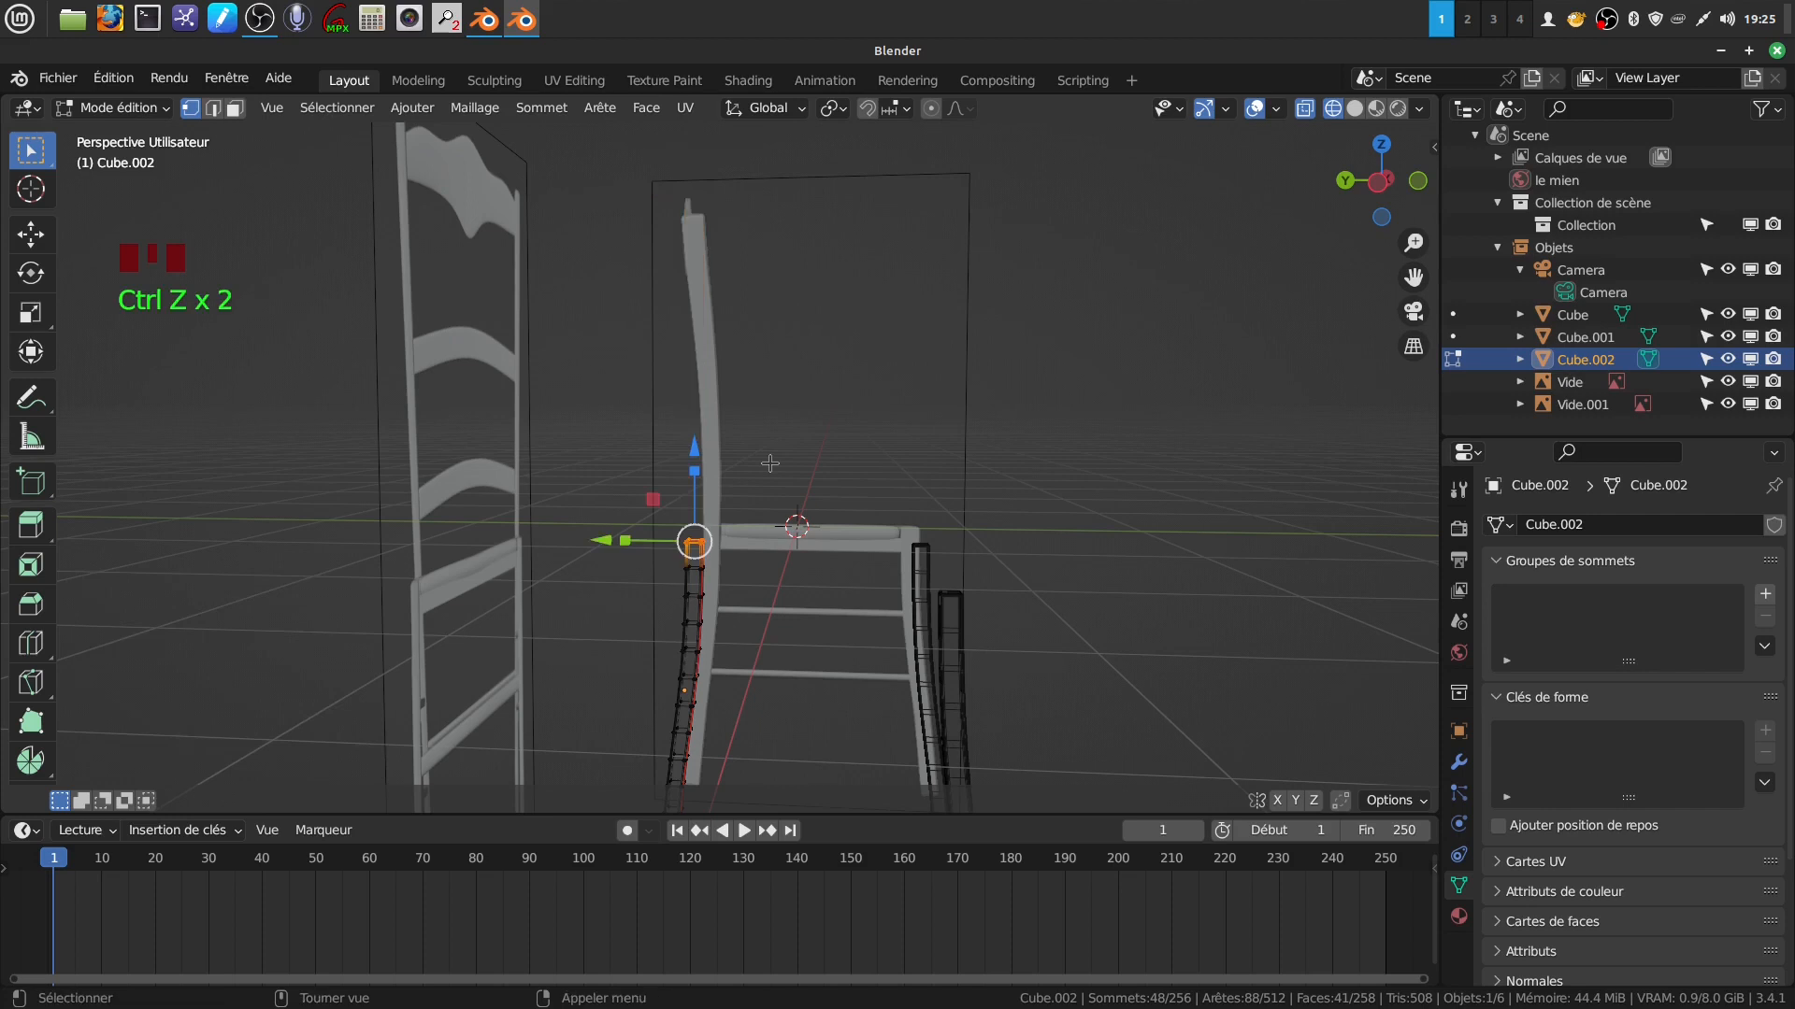
middle_drag(720, 446, 755, 422)
key(KP_1)
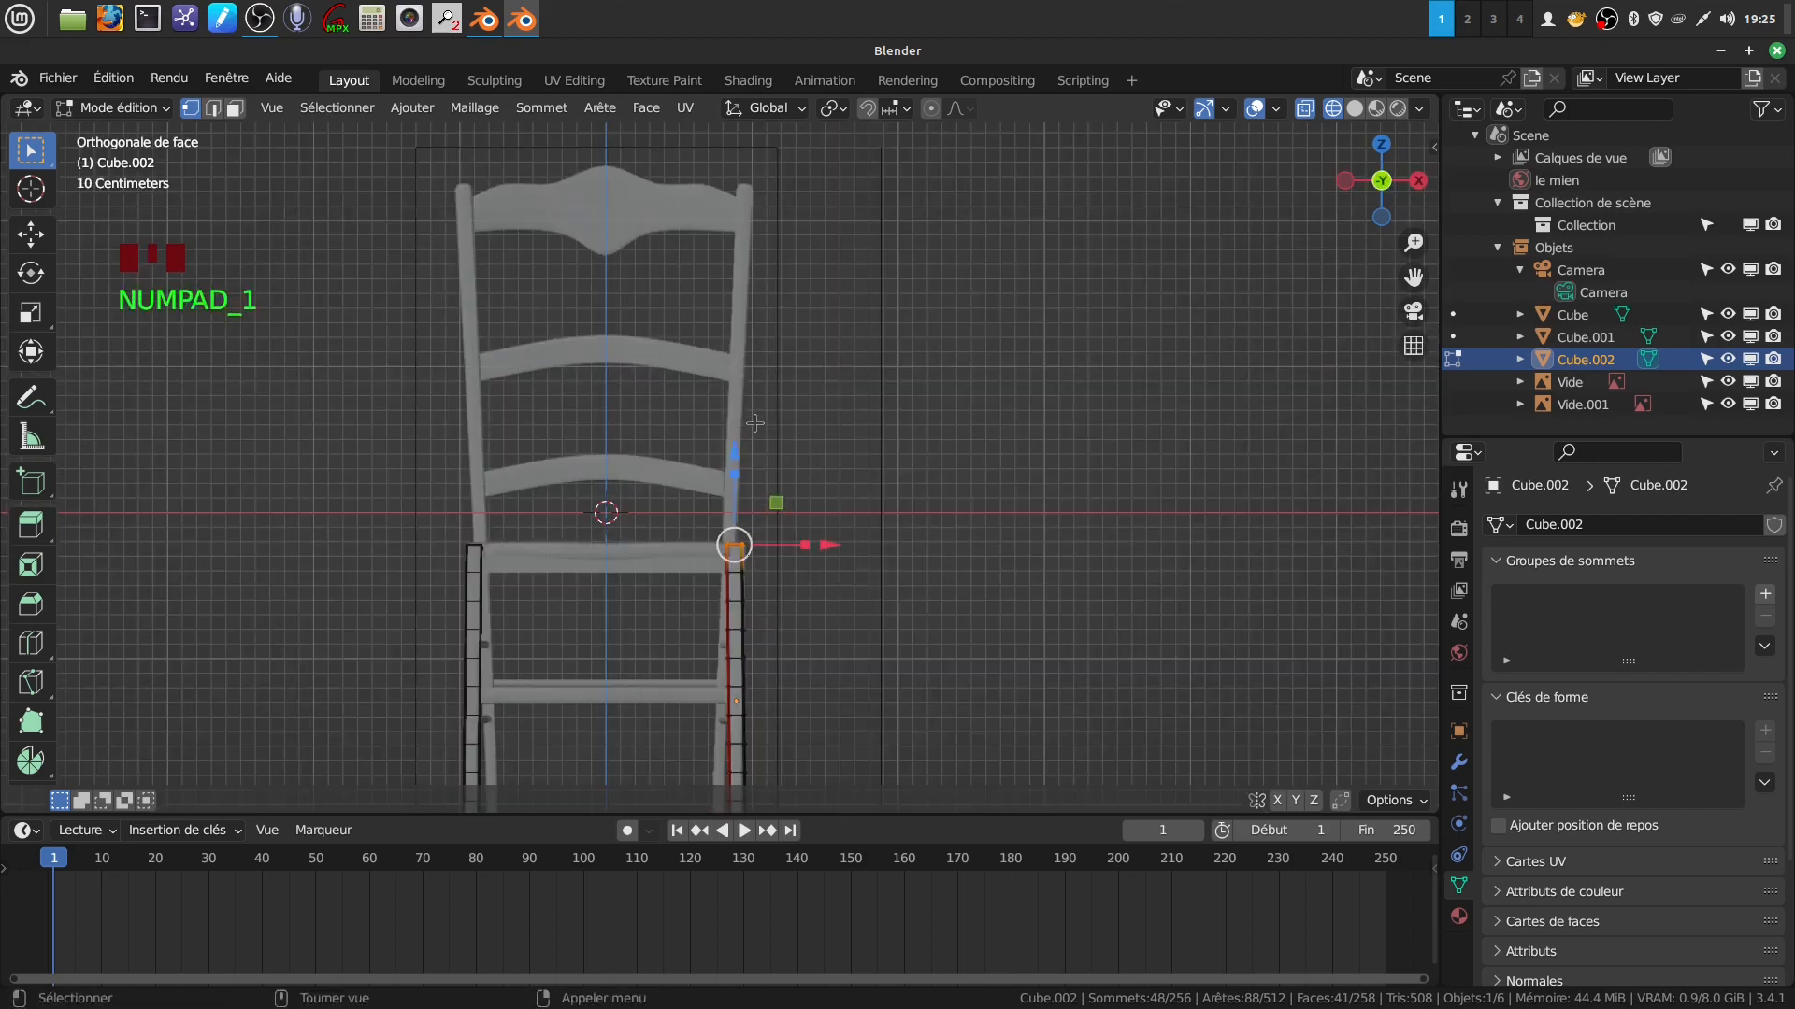
drag(735, 456, 763, 772)
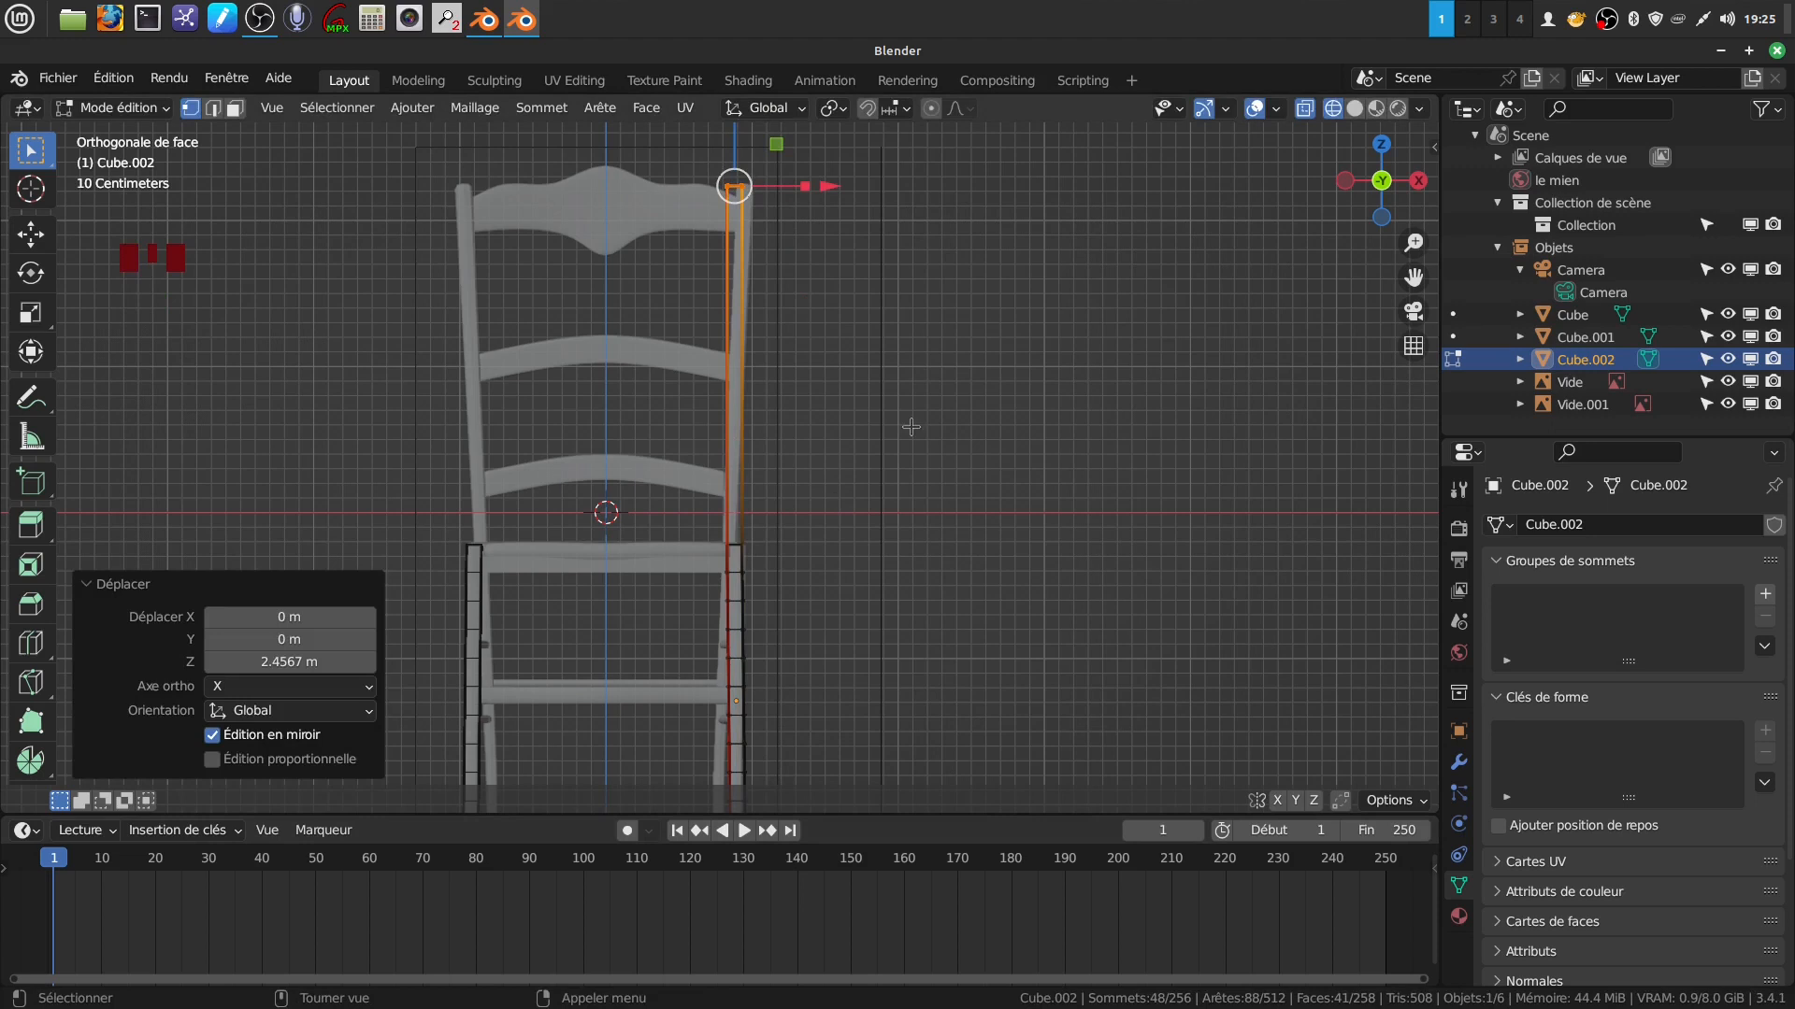
Try shifting the post's top vertices about 0.064 m along X, and undo the shift.
drag(829, 187, 844, 187)
scroll(866, 368, down, 2)
middle_drag(866, 369, 1029, 506)
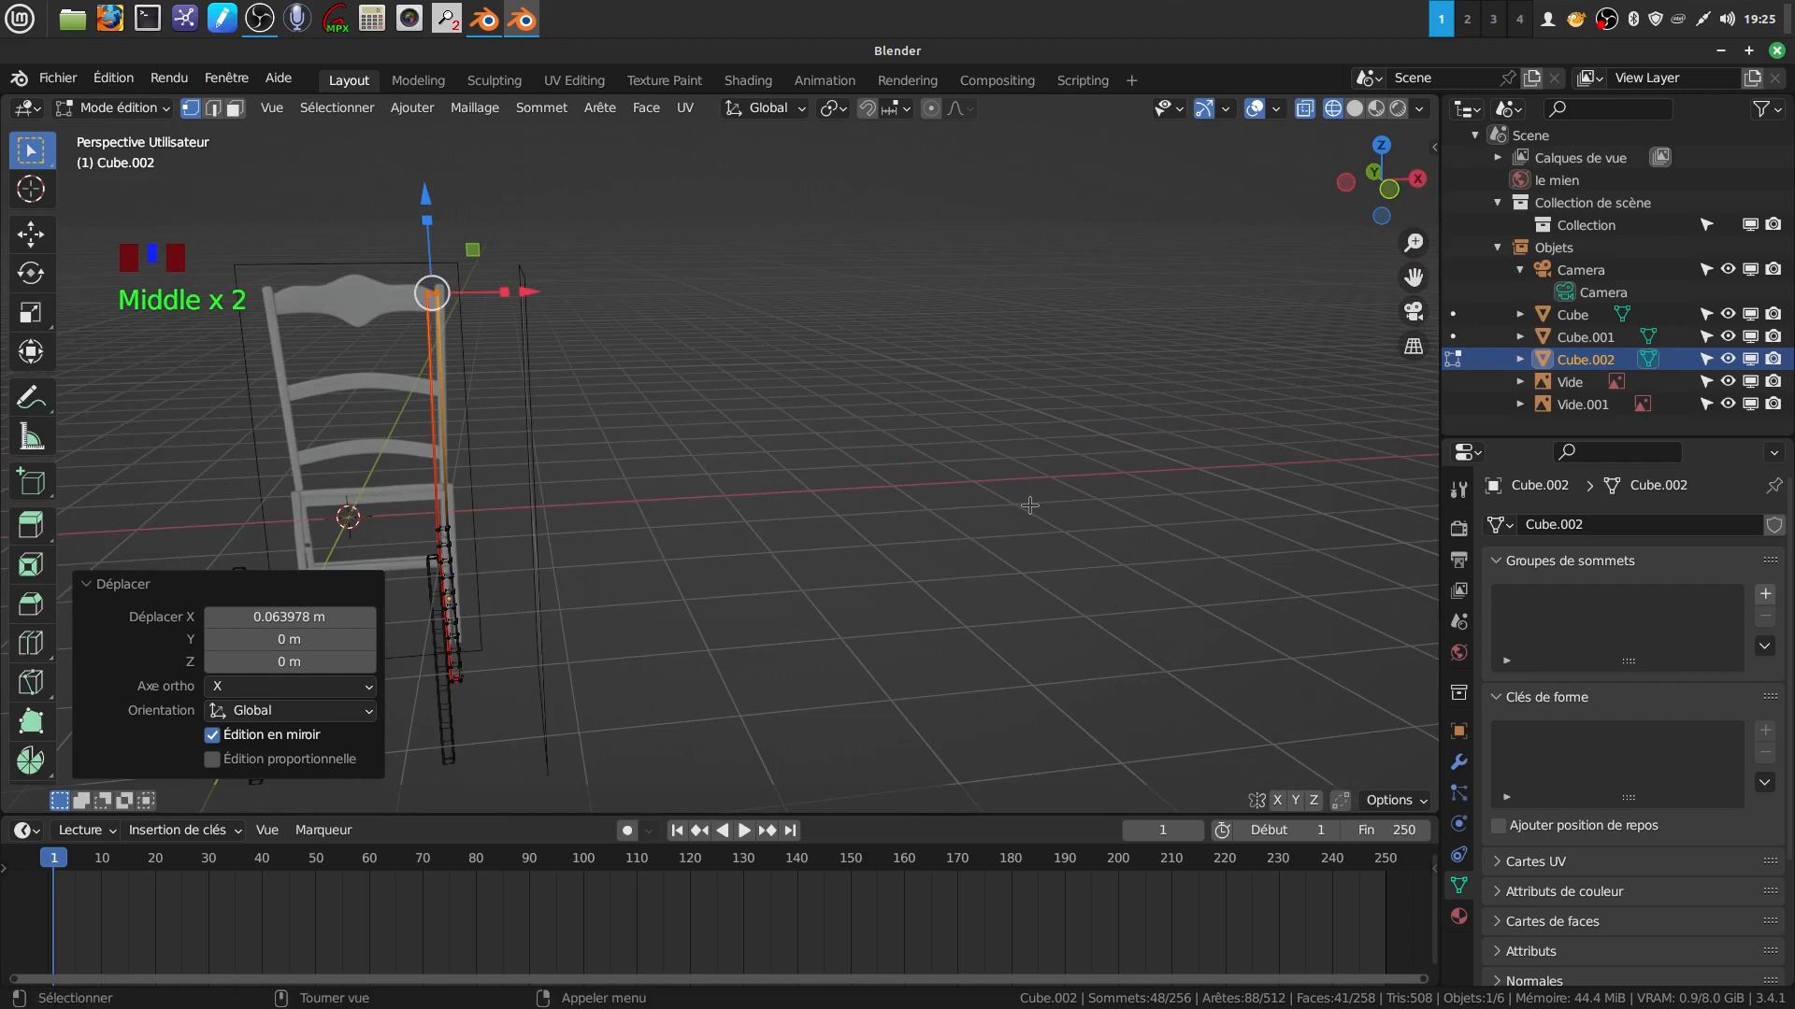
key(ctrl+z)
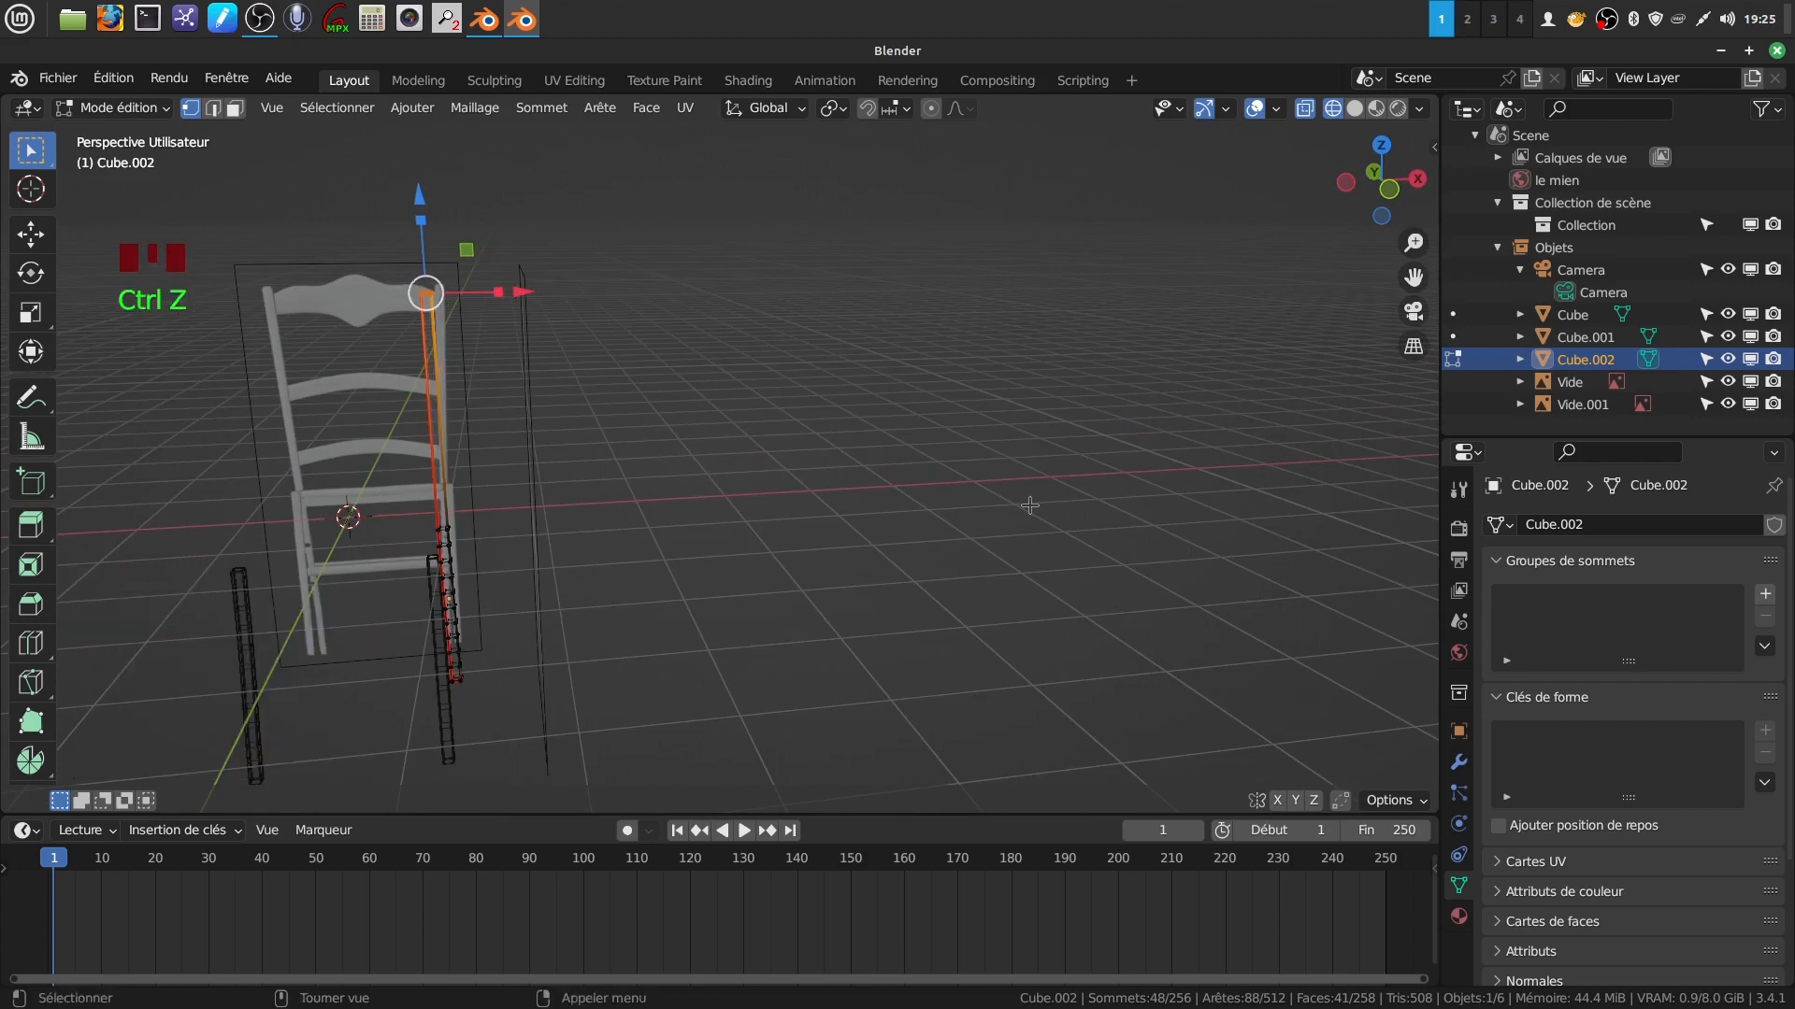
Switch to solid display and Object Mode, and move the extended rear leg about -0.098 m along X in front view.
key(z)
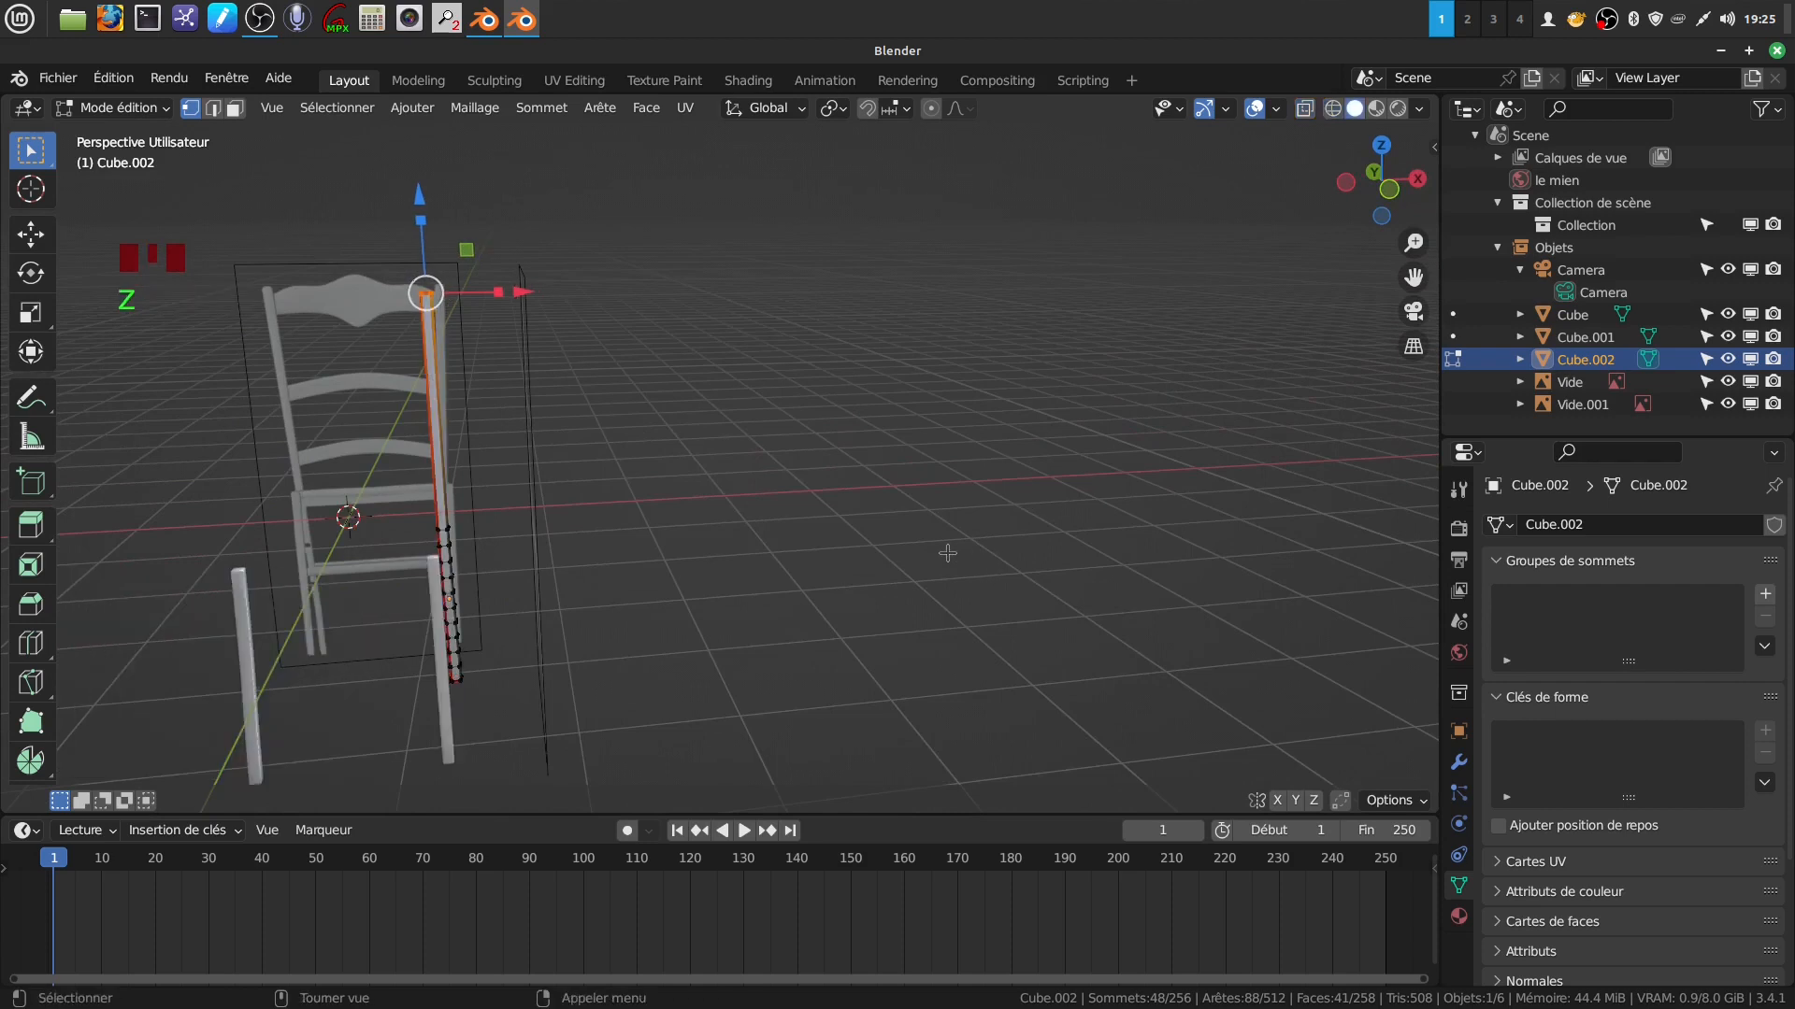
key(KP_1)
scroll(925, 537, up, 2)
shift+middle_drag(709, 513, 962, 509)
shift+middle_drag(781, 533, 805, 513)
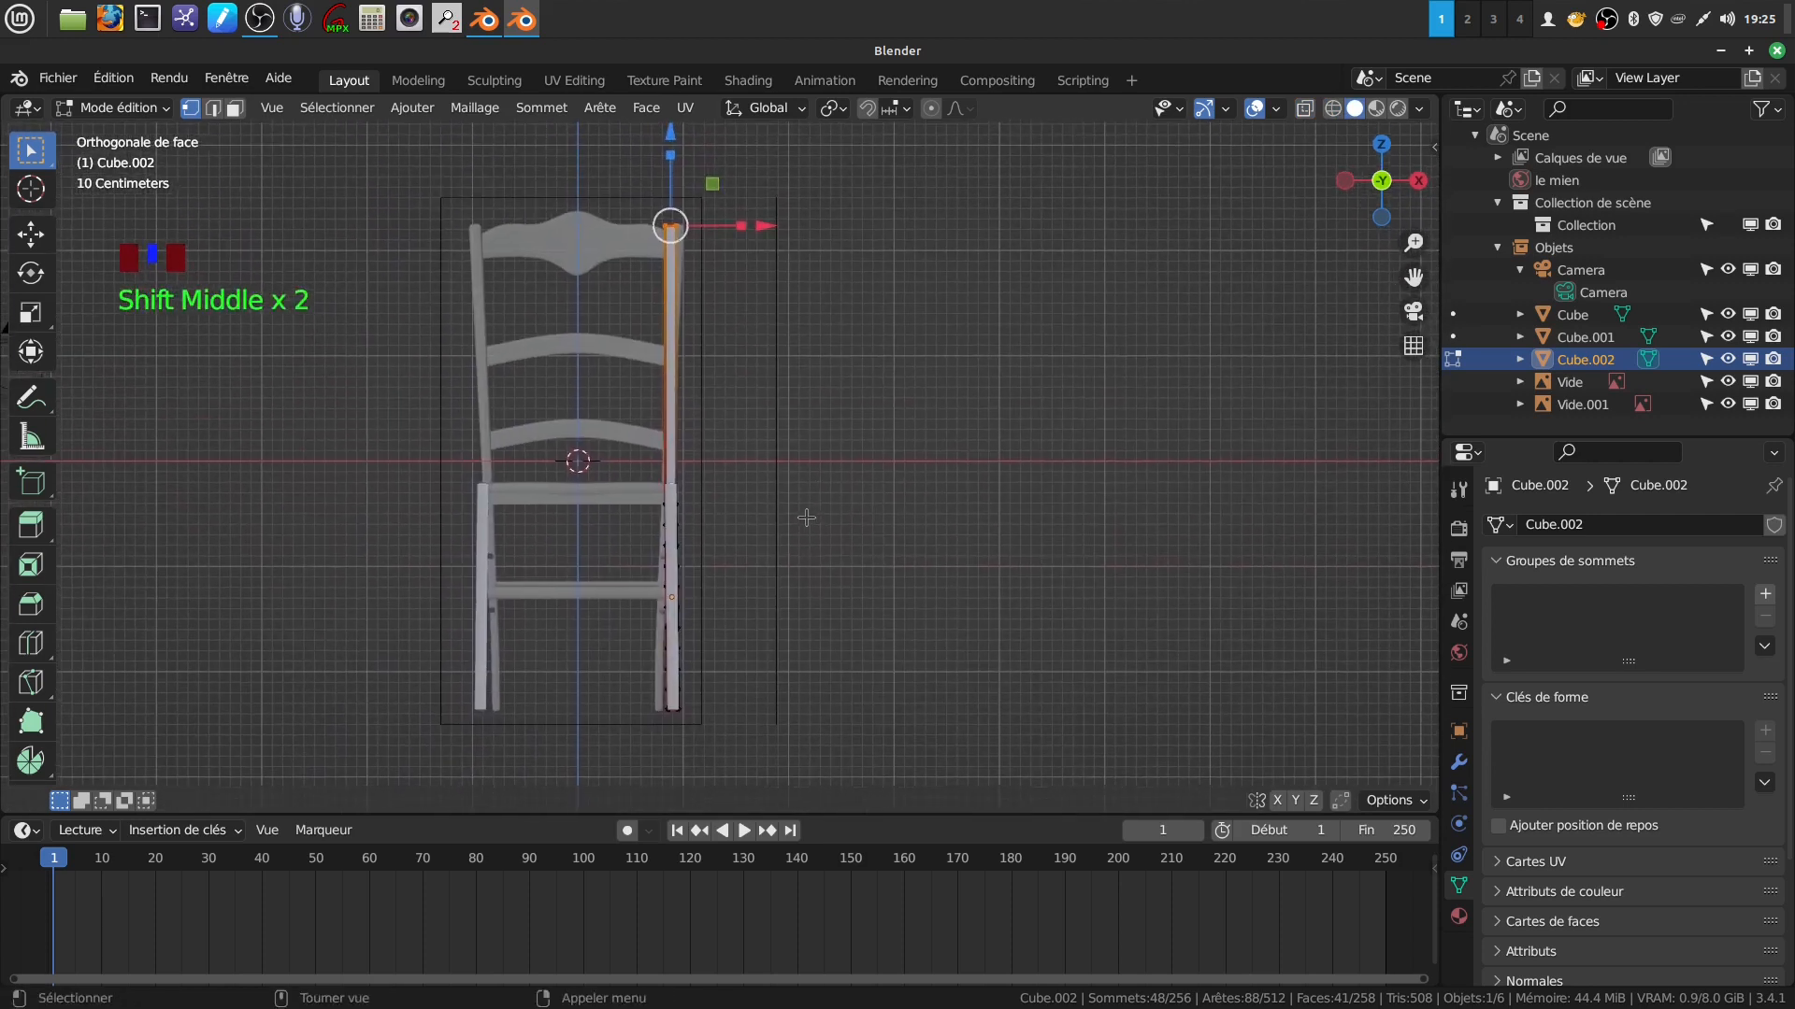
key(Tab)
click(678, 438)
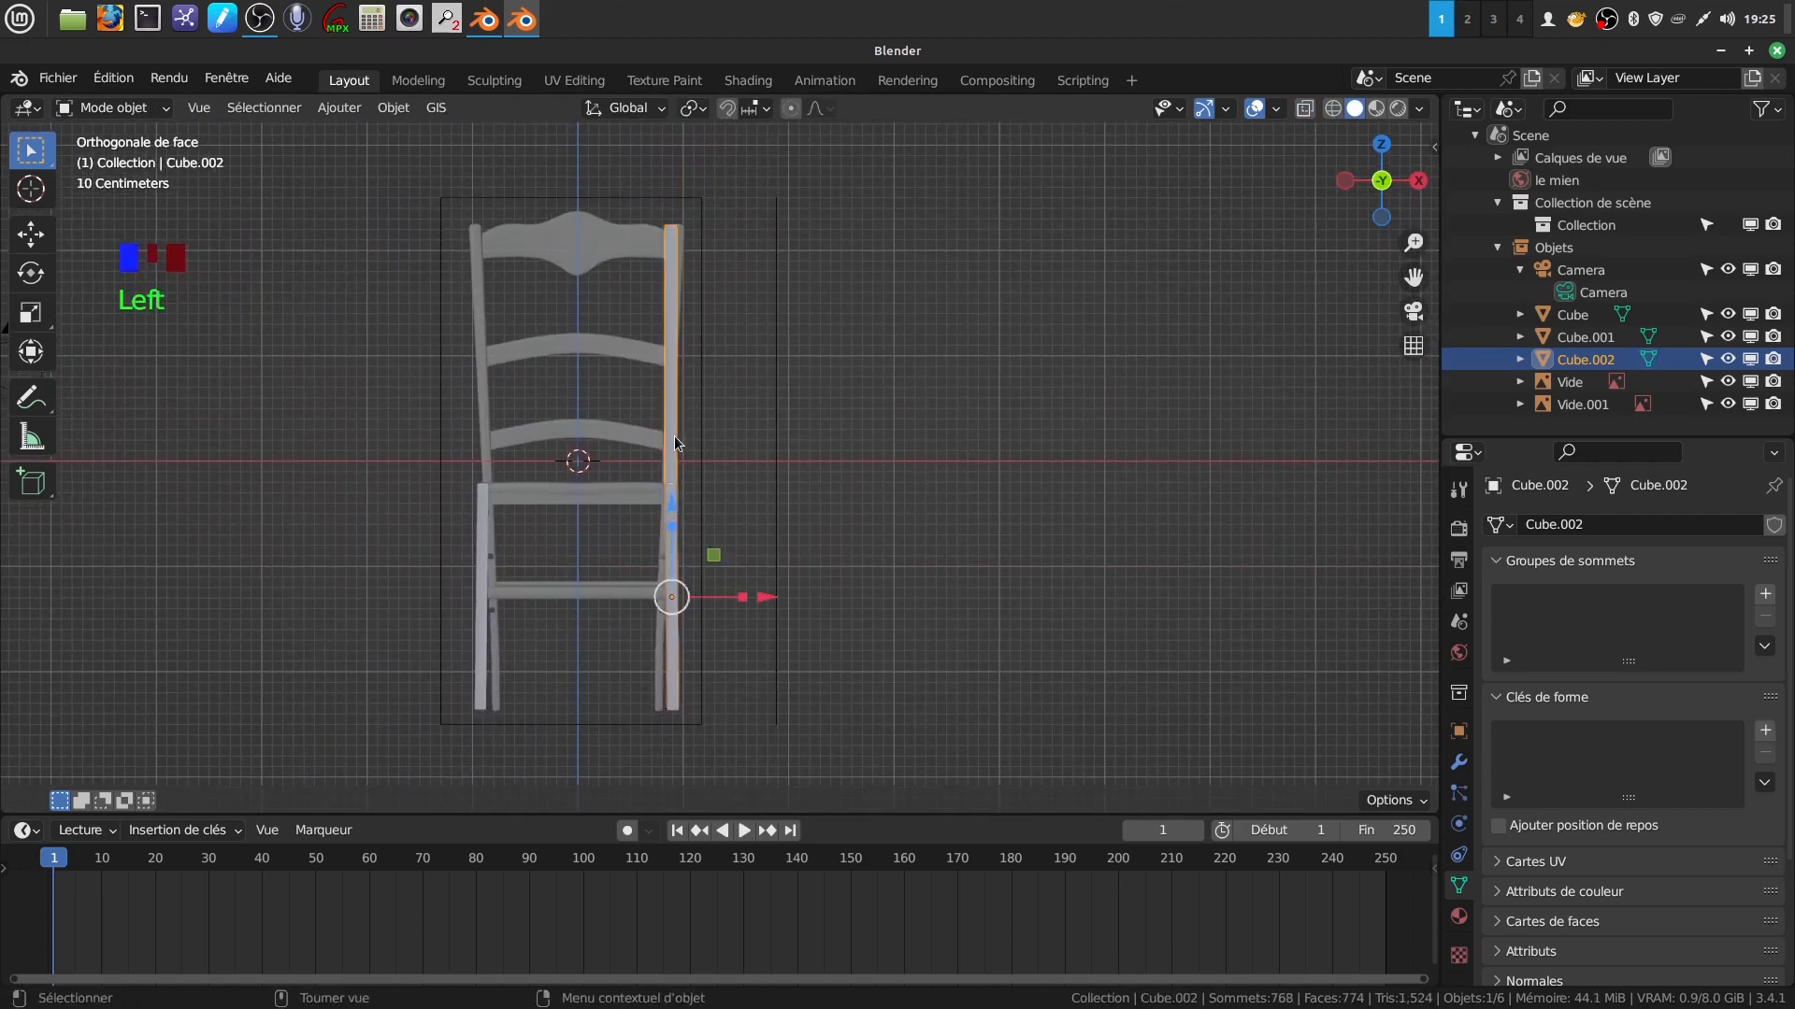
drag(764, 598, 754, 598)
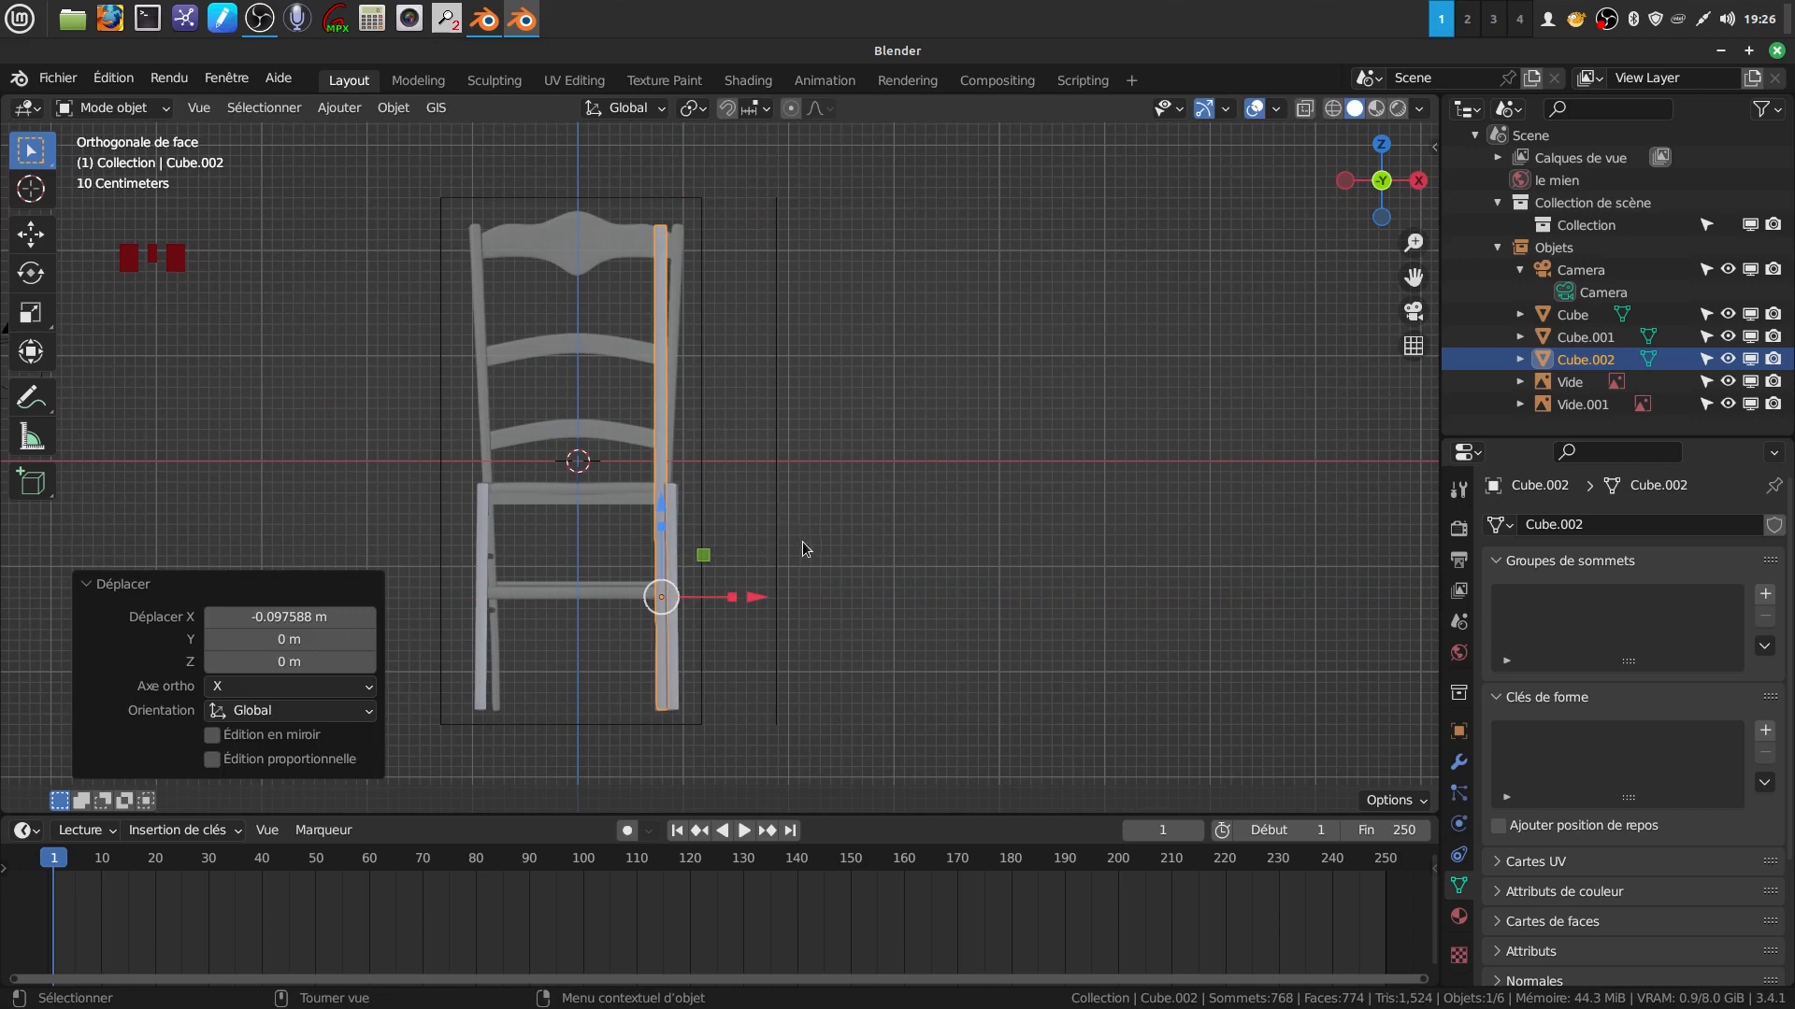
Tilt the rear leg about 1.5° to follow the front reference's post and move it about 0.053 m along X.
key(r)
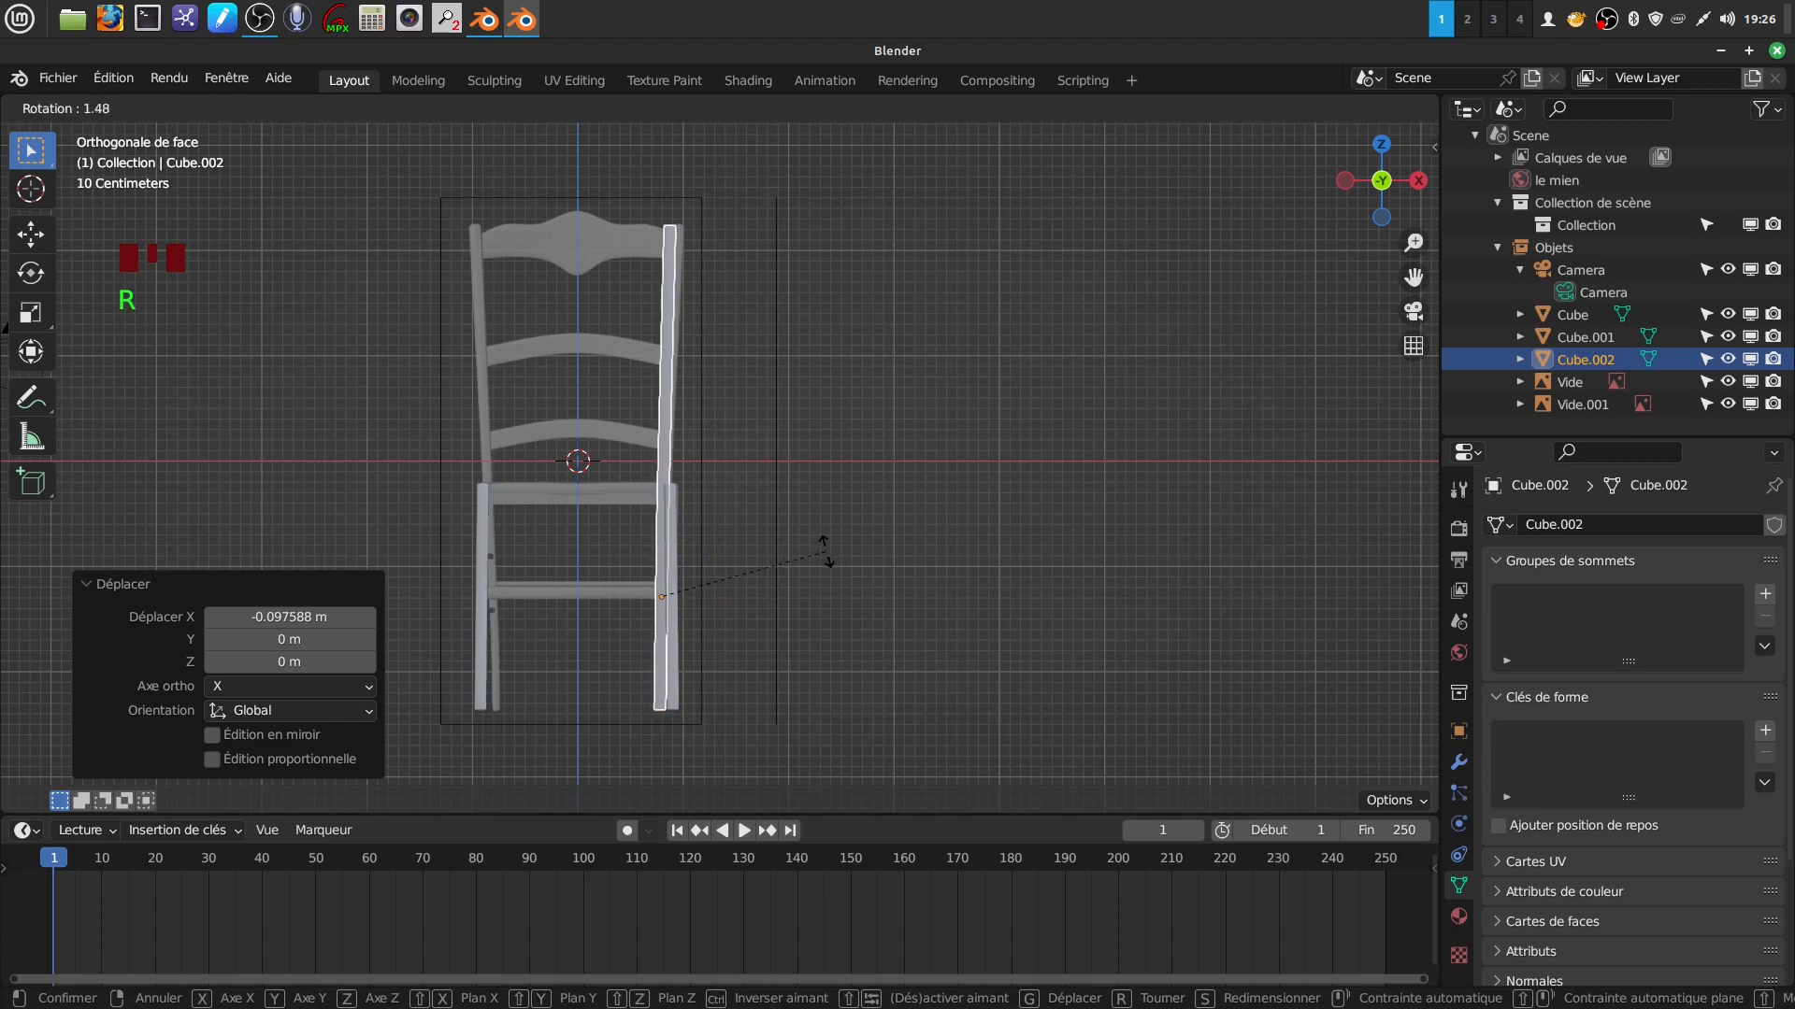
click(822, 553)
drag(757, 599, 763, 599)
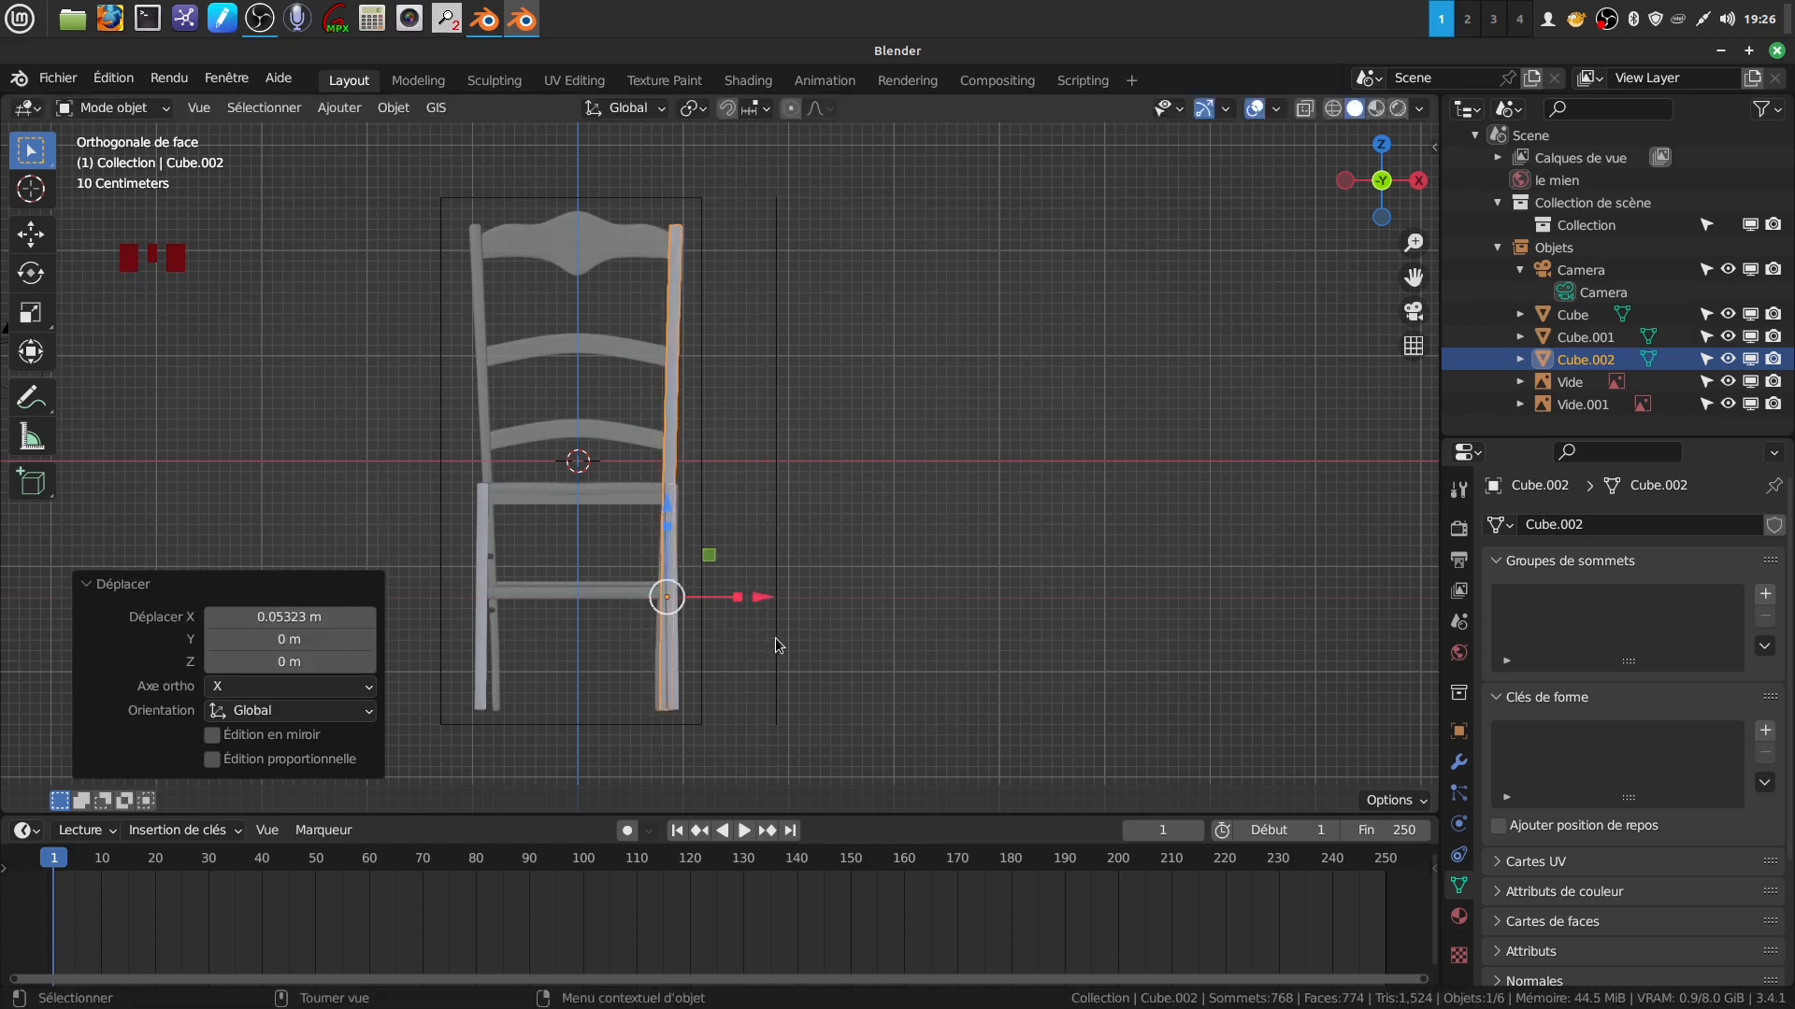
Fine-tune the rear leg on the front reference with small rotations, starting with 0.171°, and X moves of about -0.009 m.
key(r)
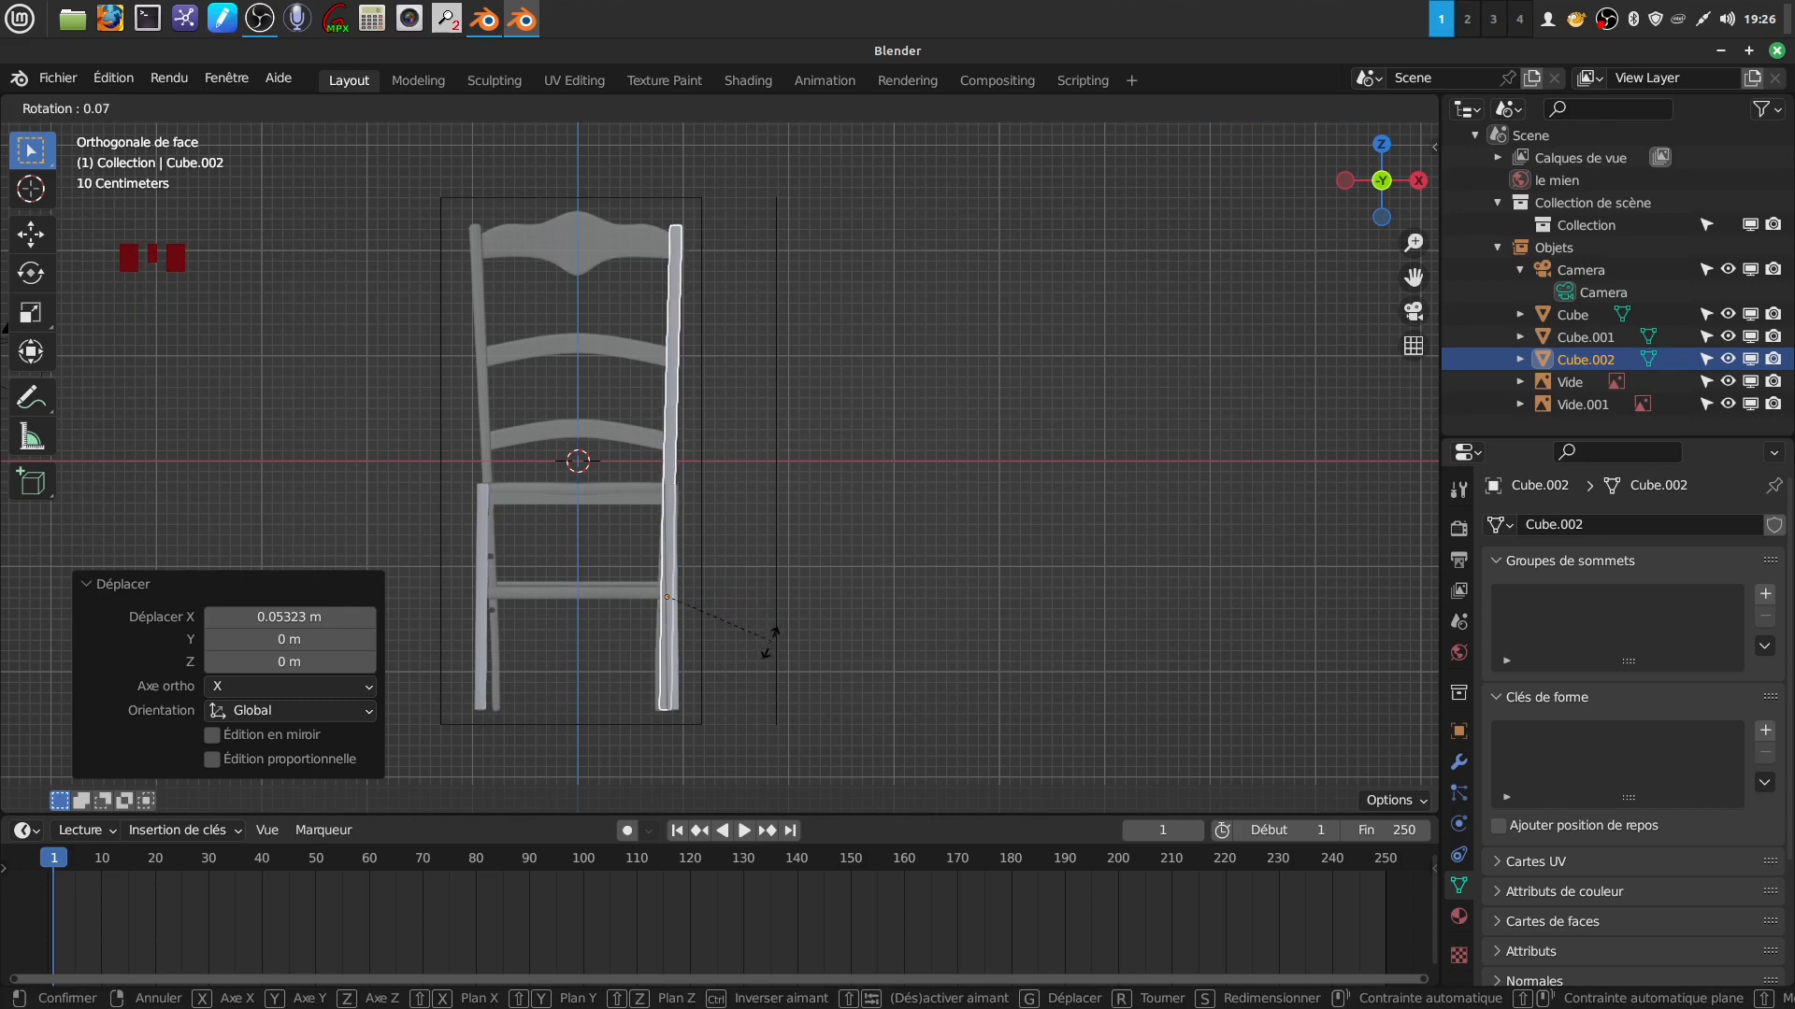
click(766, 645)
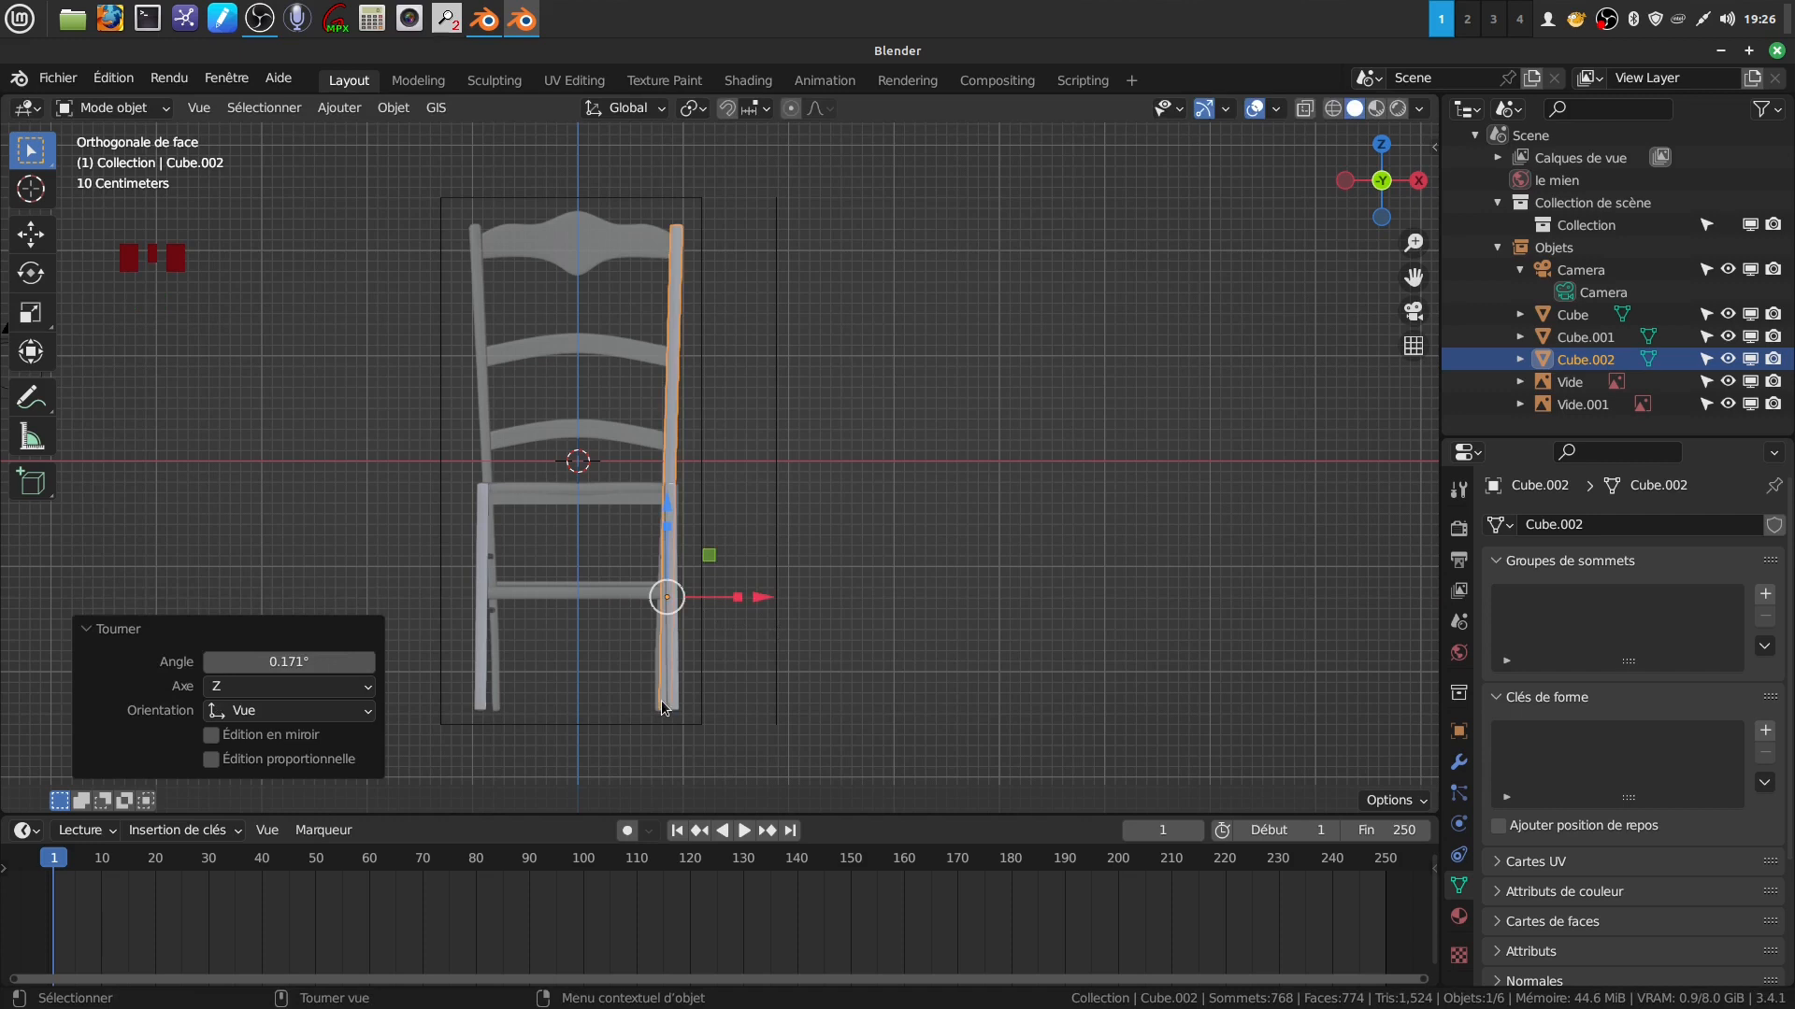
drag(762, 600, 763, 607)
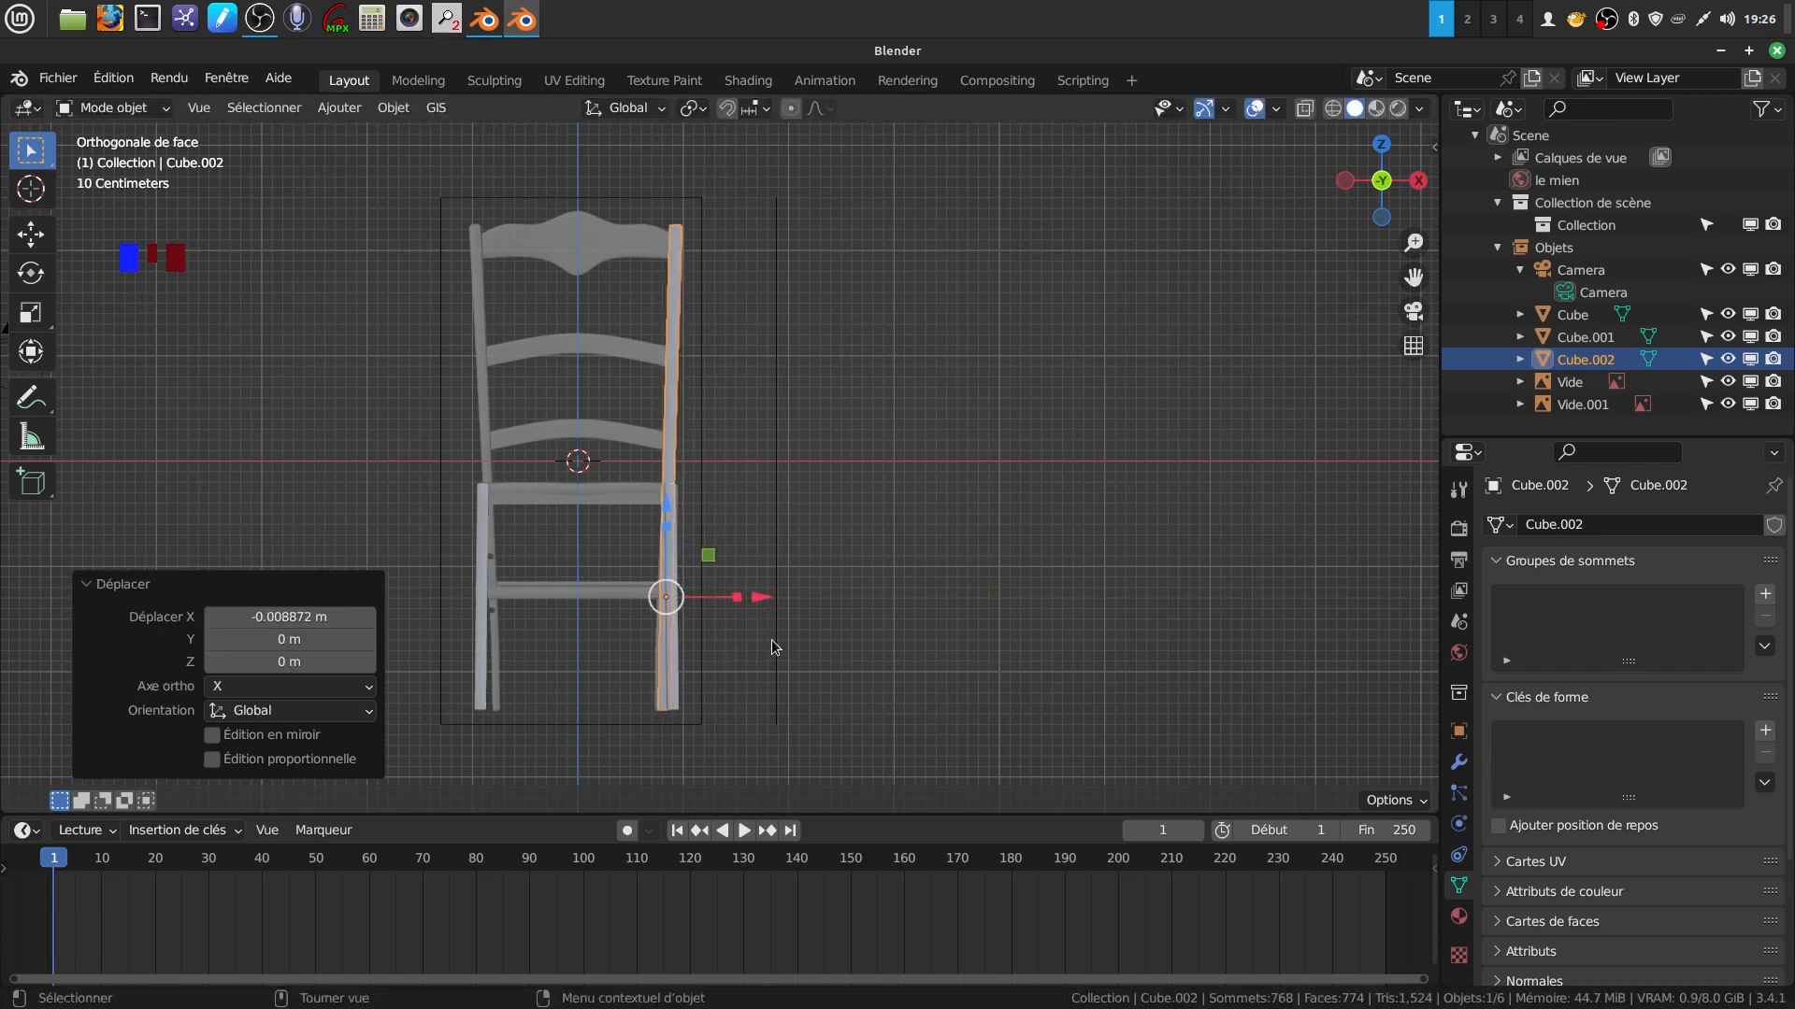
key(r)
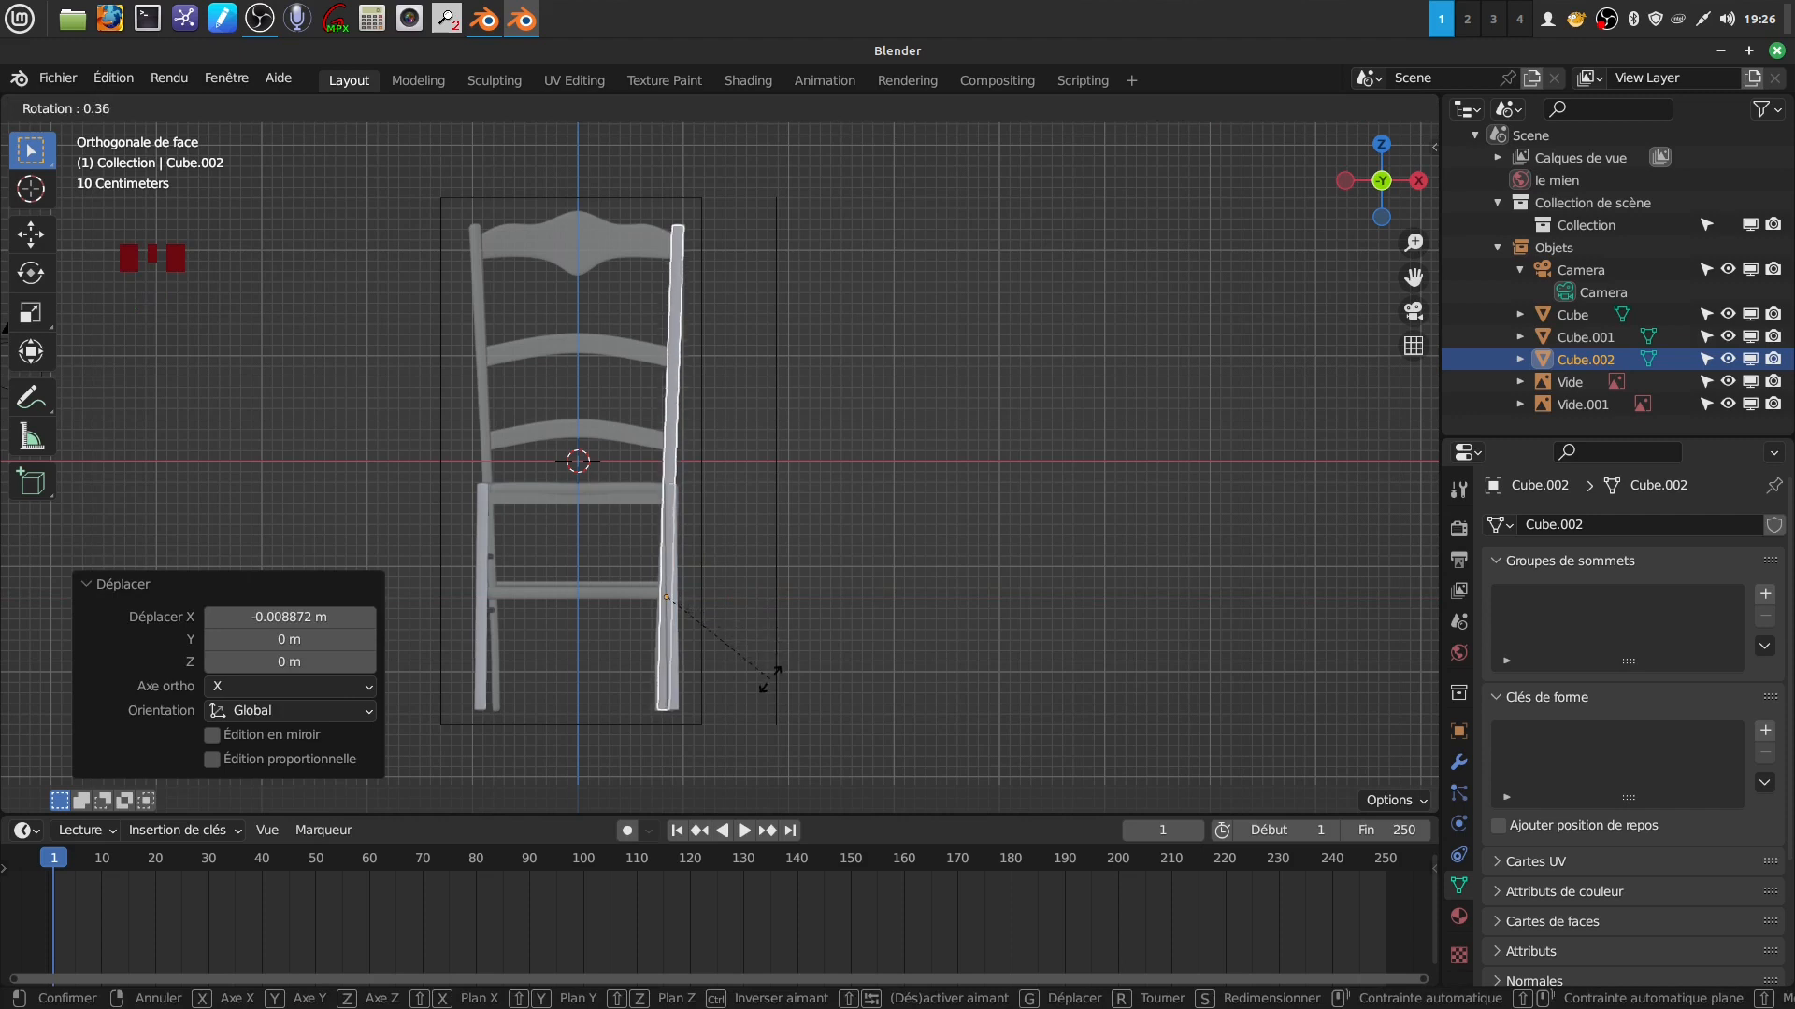
click(765, 696)
drag(761, 598, 763, 601)
In Edit Mode and right side view, add 10 evenly spaced loop cuts to the rear leg's long backrest section.
middle_drag(764, 600, 677, 551)
ctrl+middle_drag(832, 507, 735, 501)
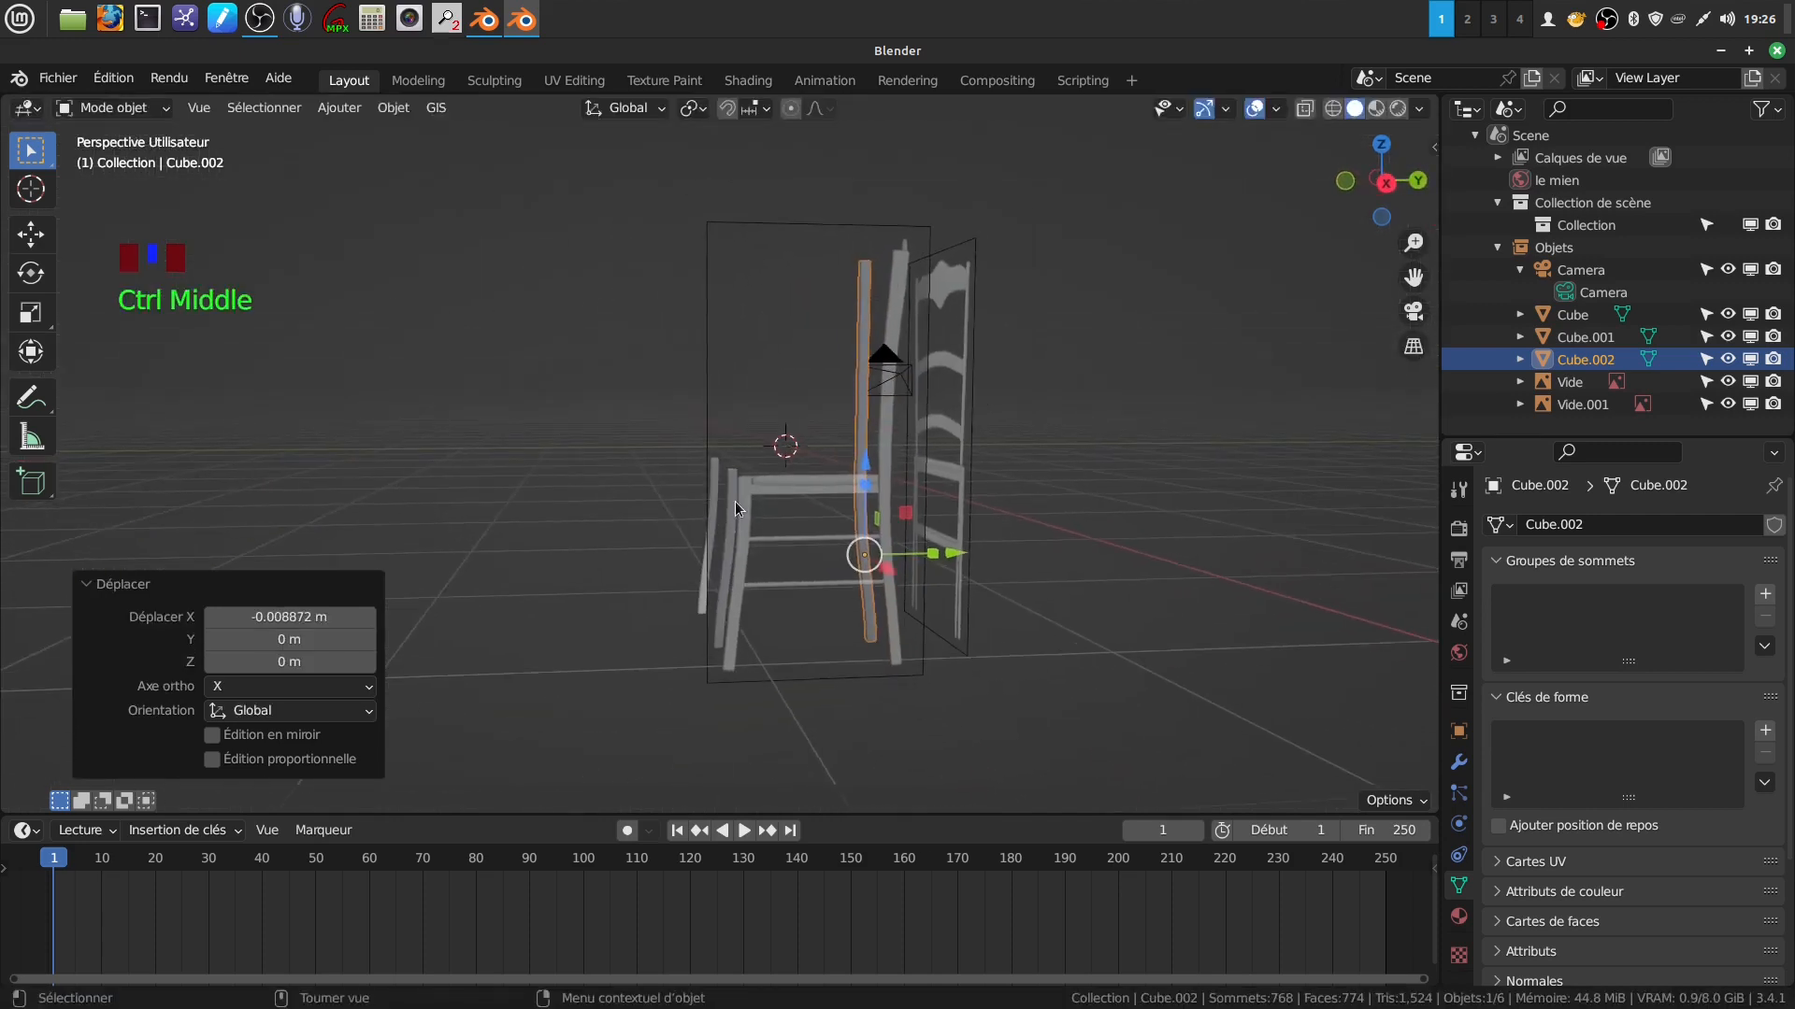
key(KP_3)
shift+middle_drag(824, 456, 599, 493)
scroll(705, 460, up, 2)
shift+middle_drag(713, 456, 731, 445)
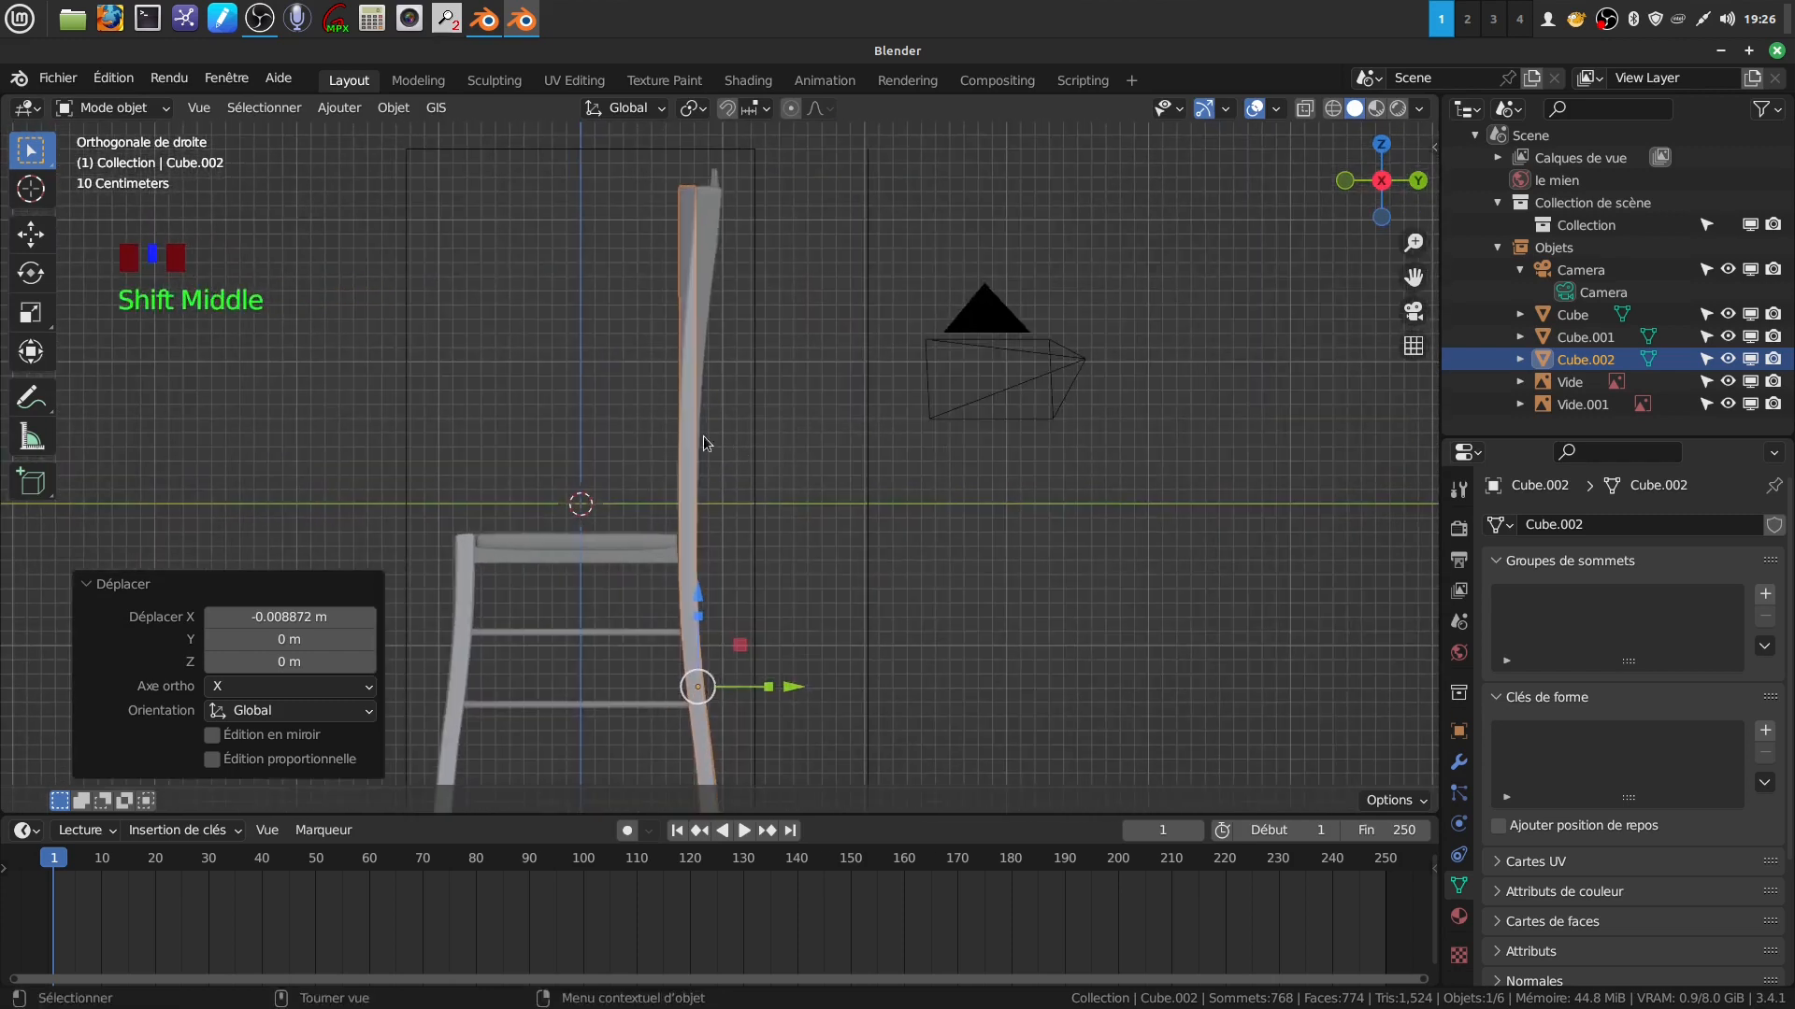
key(Tab)
key(ctrl+r)
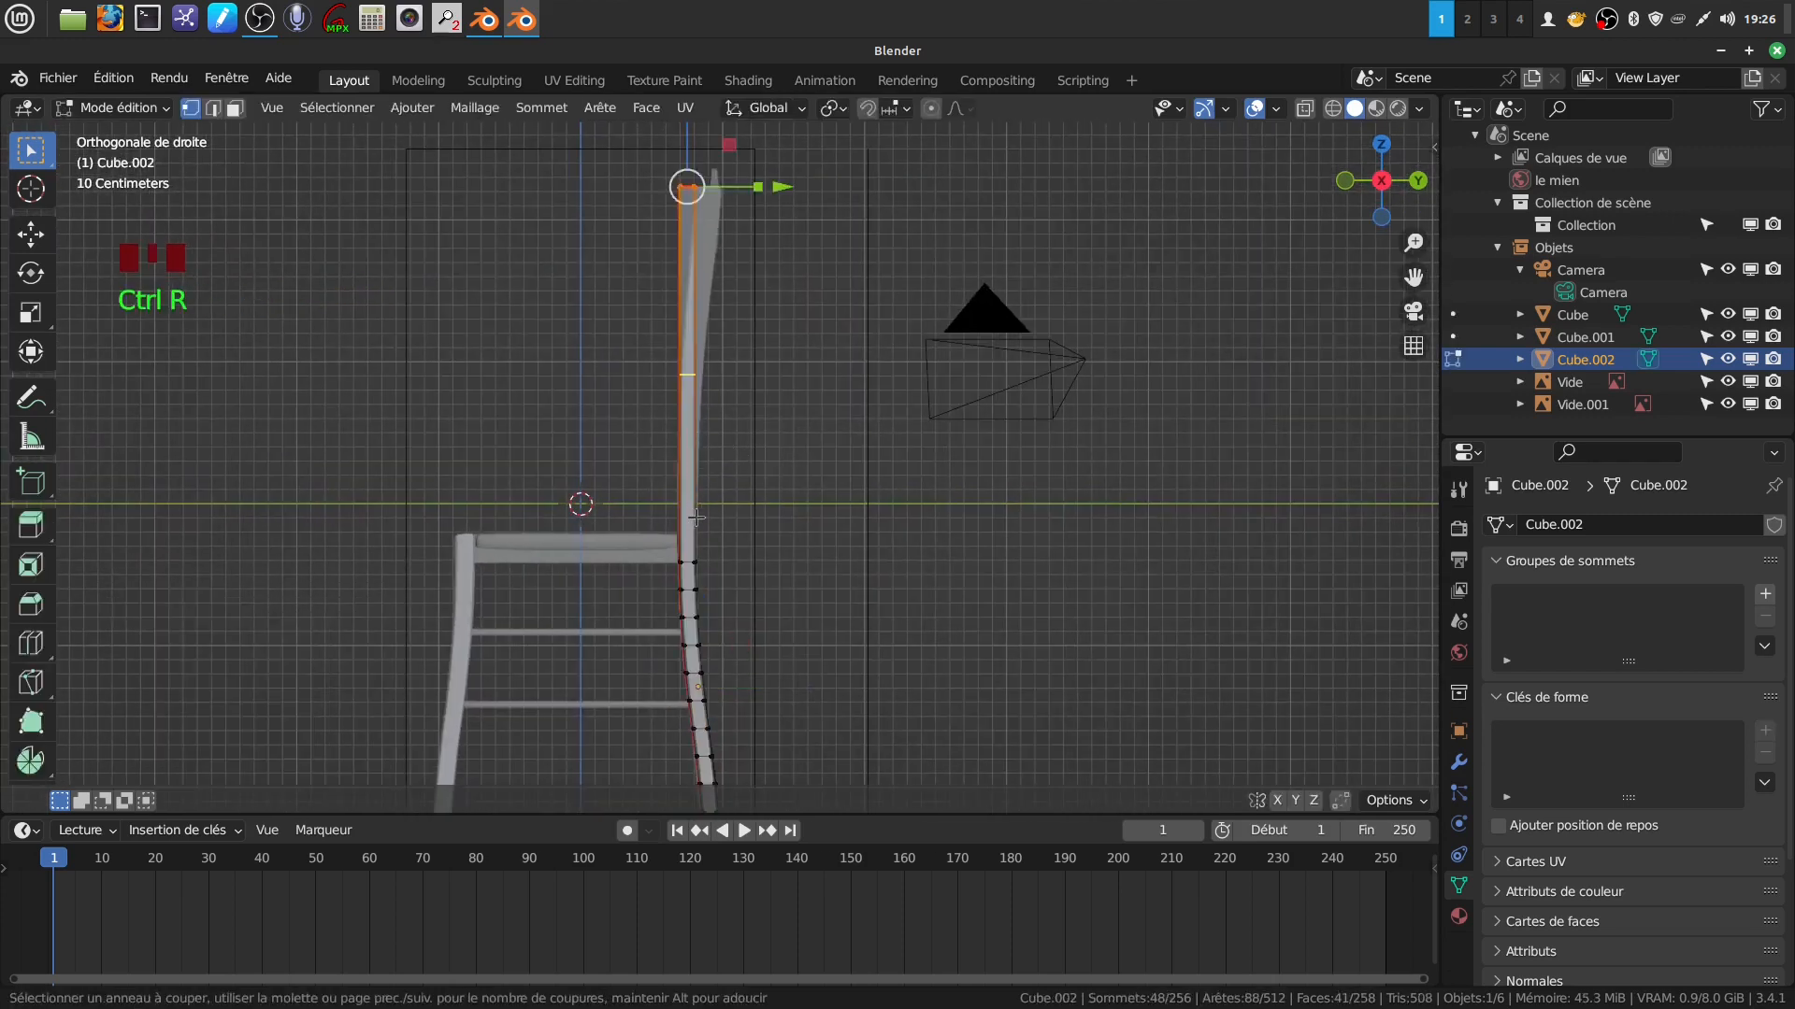
scroll(697, 517, up, 5)
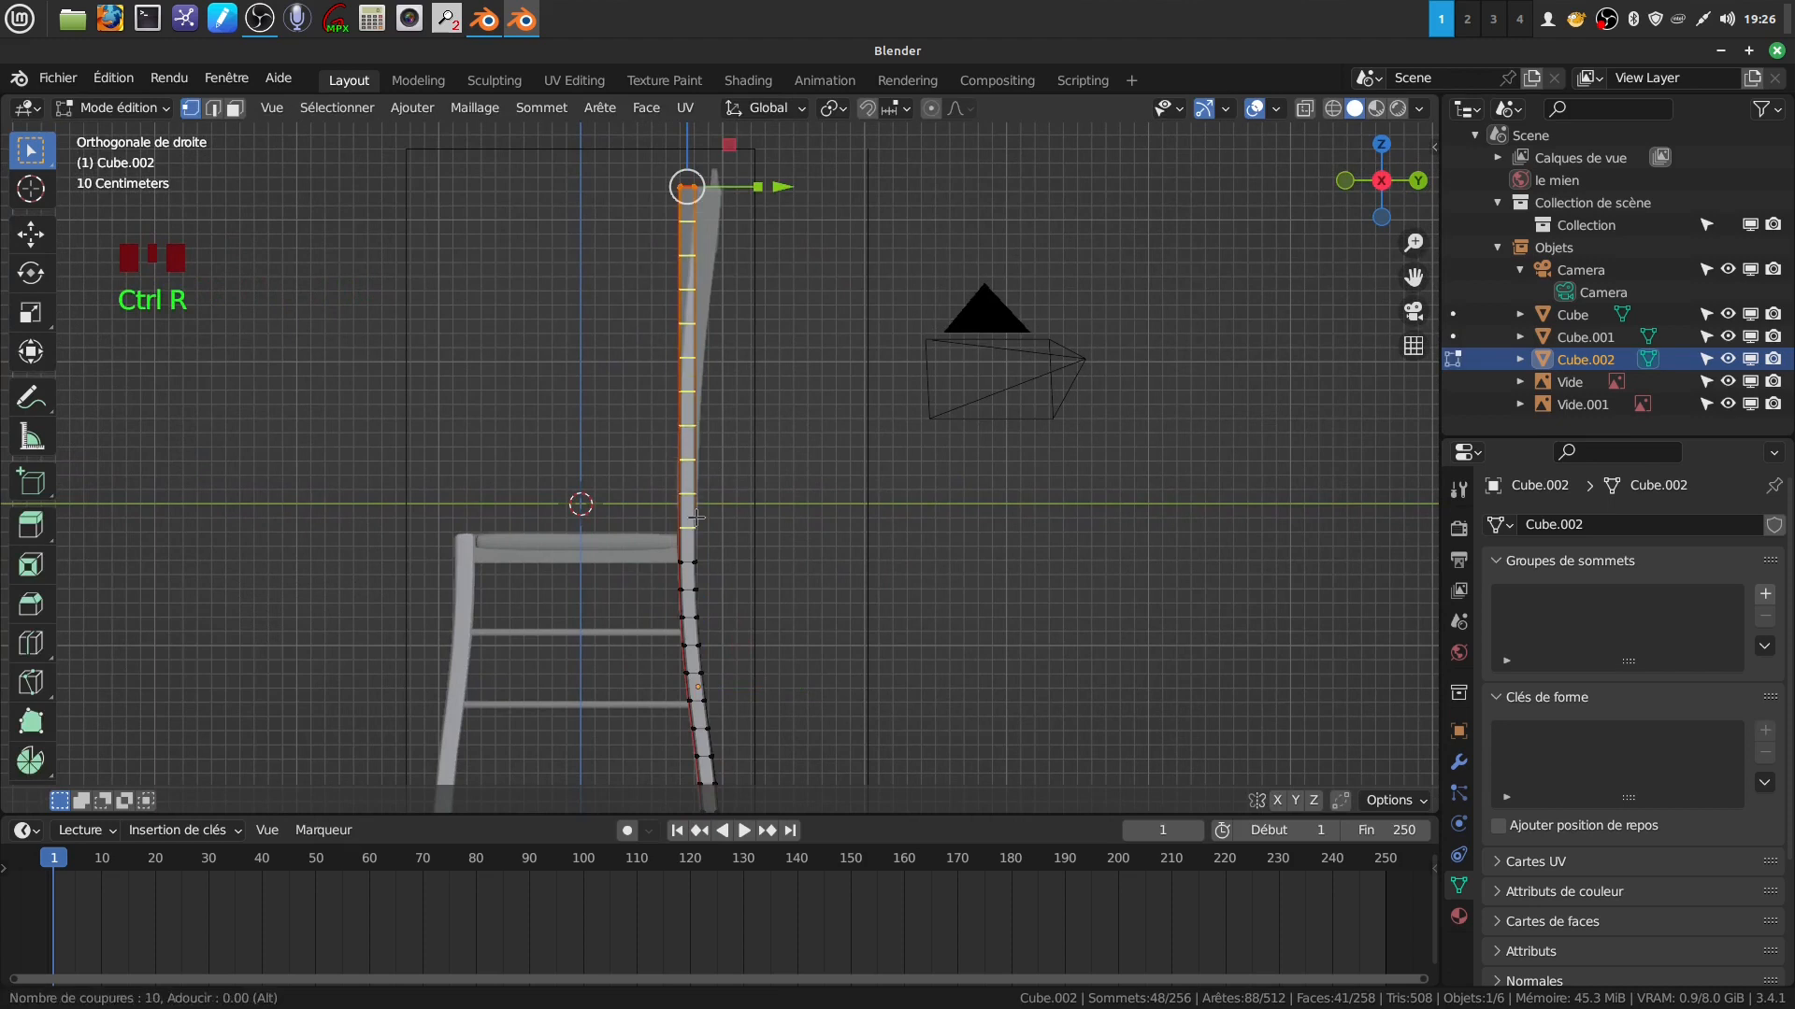
click(696, 517)
right_click(691, 525)
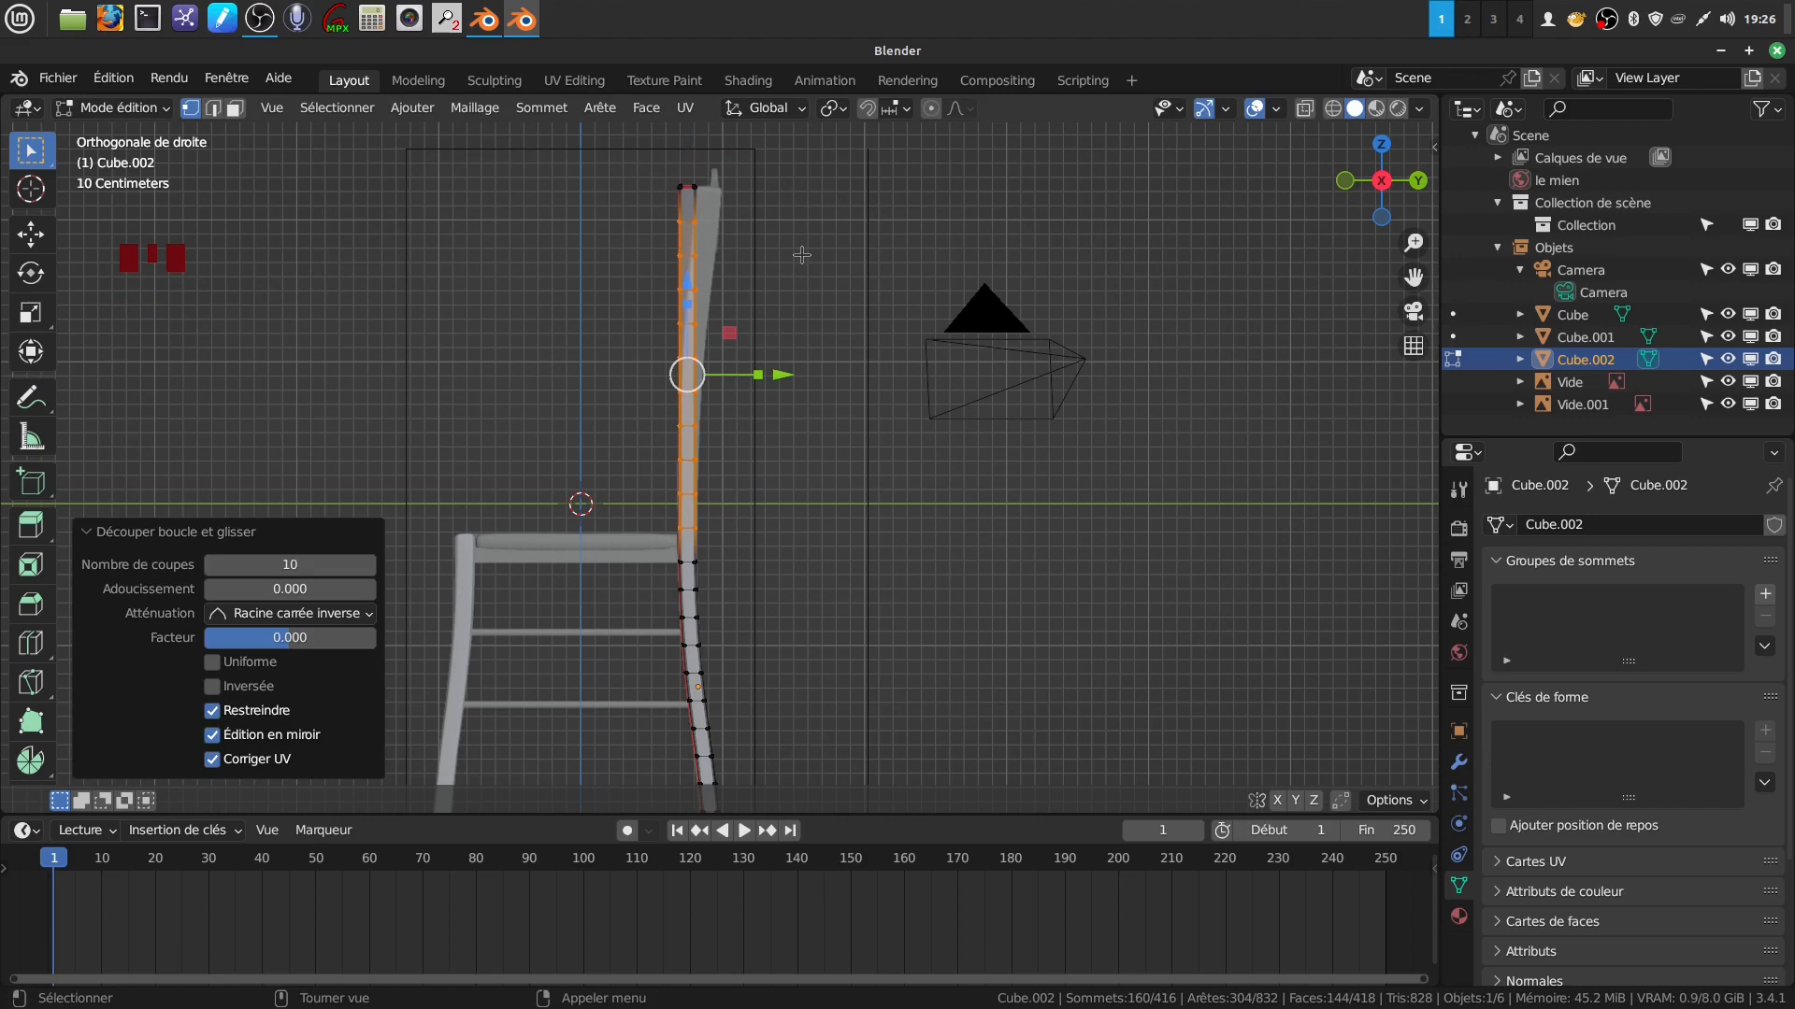
In wireframe display, select the post's top vertices and move them about 0.112 m along Y with proportional editing at size 1.611.
click(650, 177)
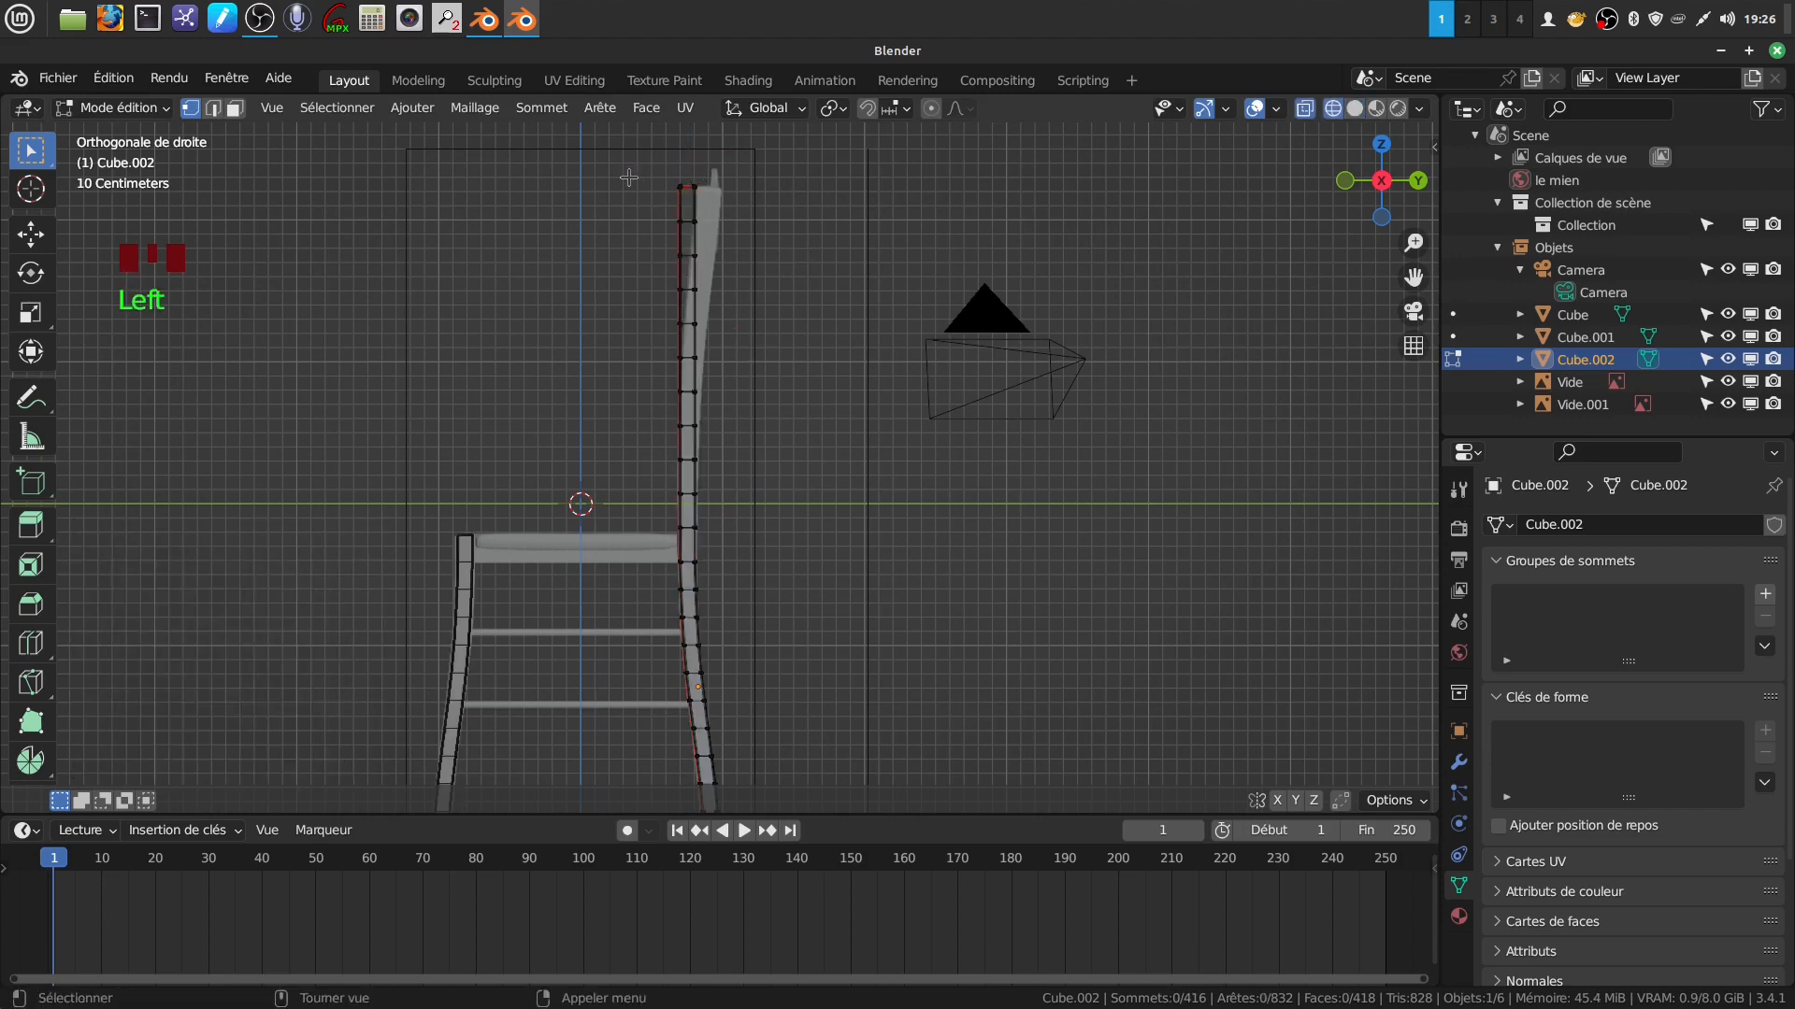
key(a)
key(alt+z)
key(alt+z)
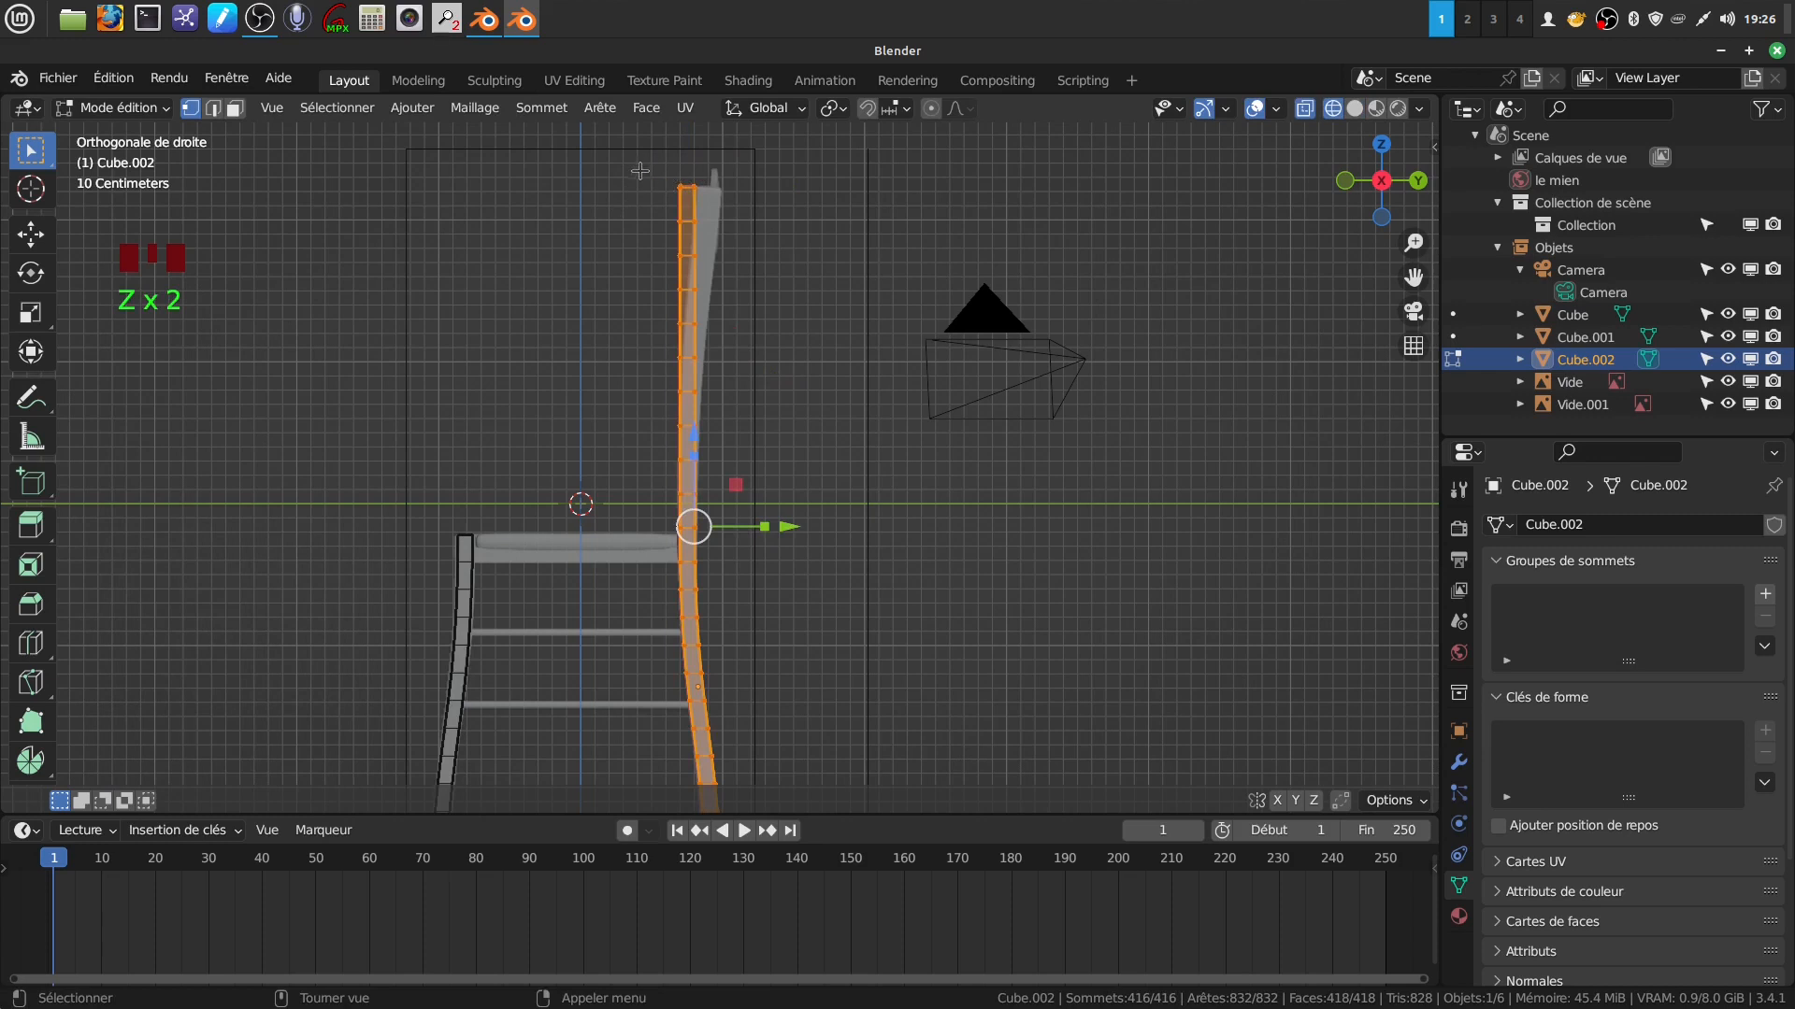
key(alt+a)
mouse_move(640, 171)
mouse_down()
mouse_move(717, 199)
mouse_move(719, 236)
mouse_up()
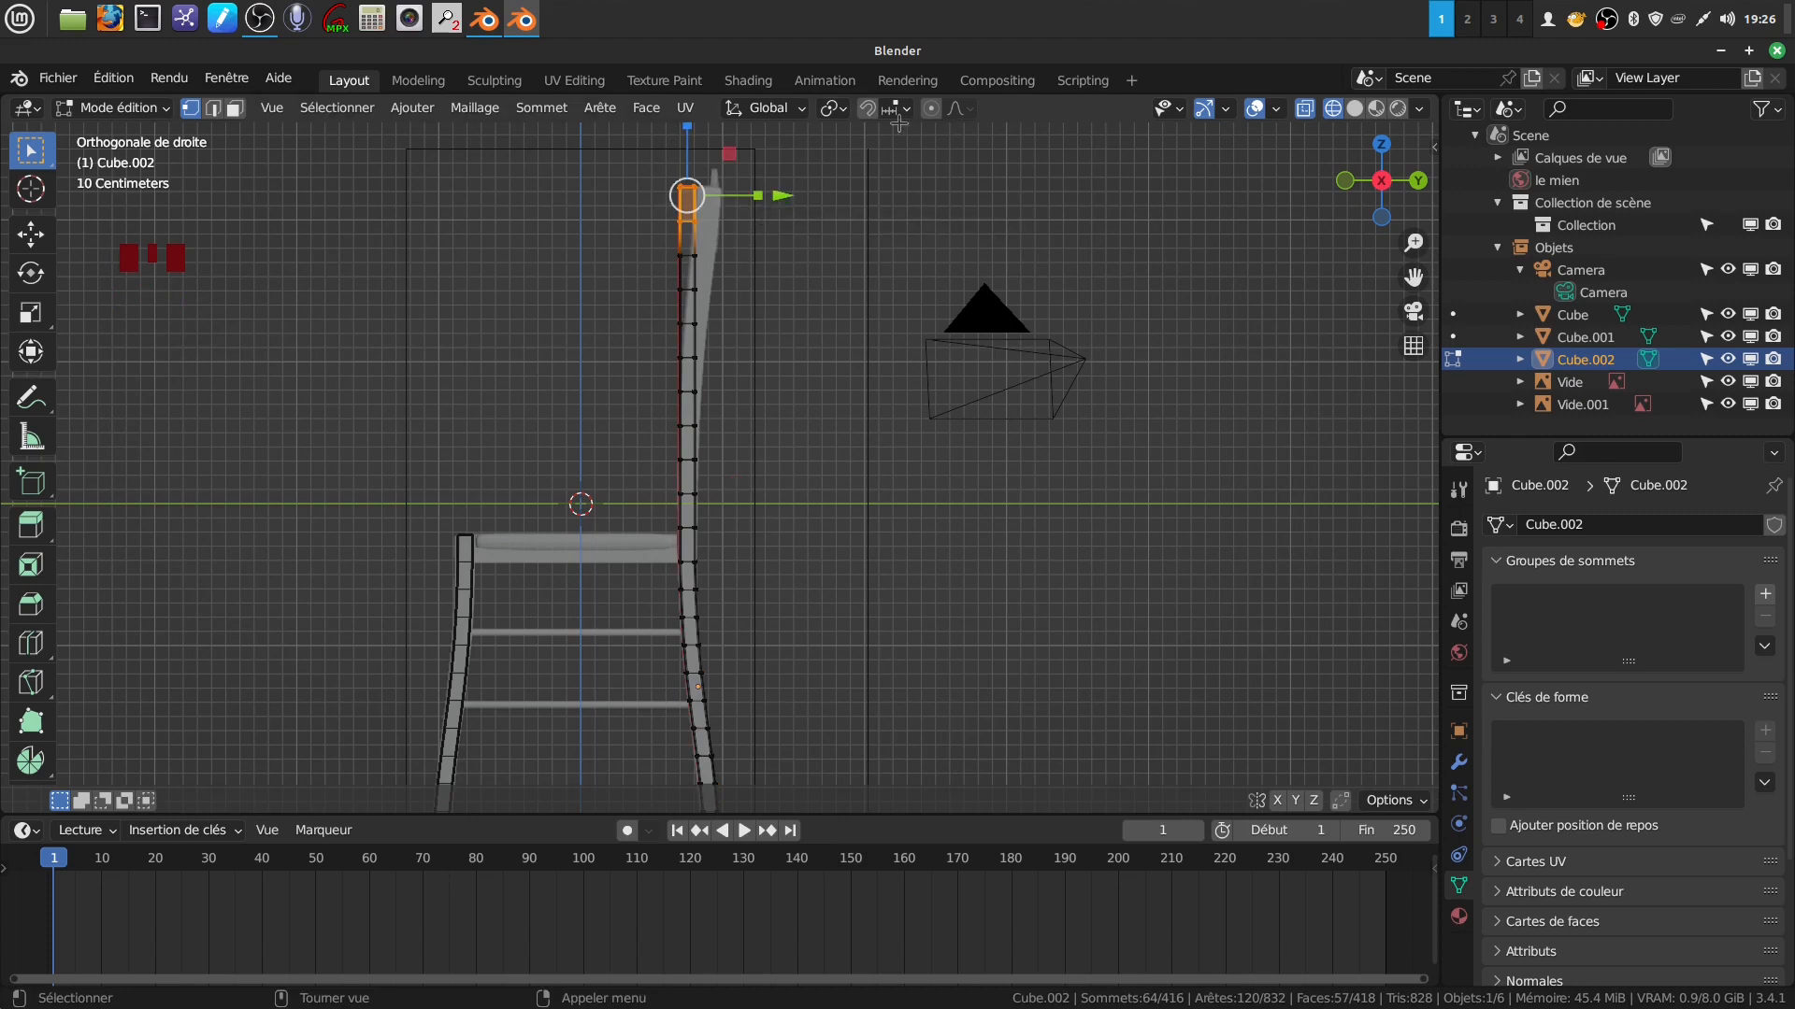
click(931, 109)
drag(785, 196, 802, 193)
scroll(799, 194, down, 4)
scroll(806, 191, down, 1)
Rotate the post's top vertices 6.22° and move them about 0.04 m along Y with a proportional size of 2.853.
key(r)
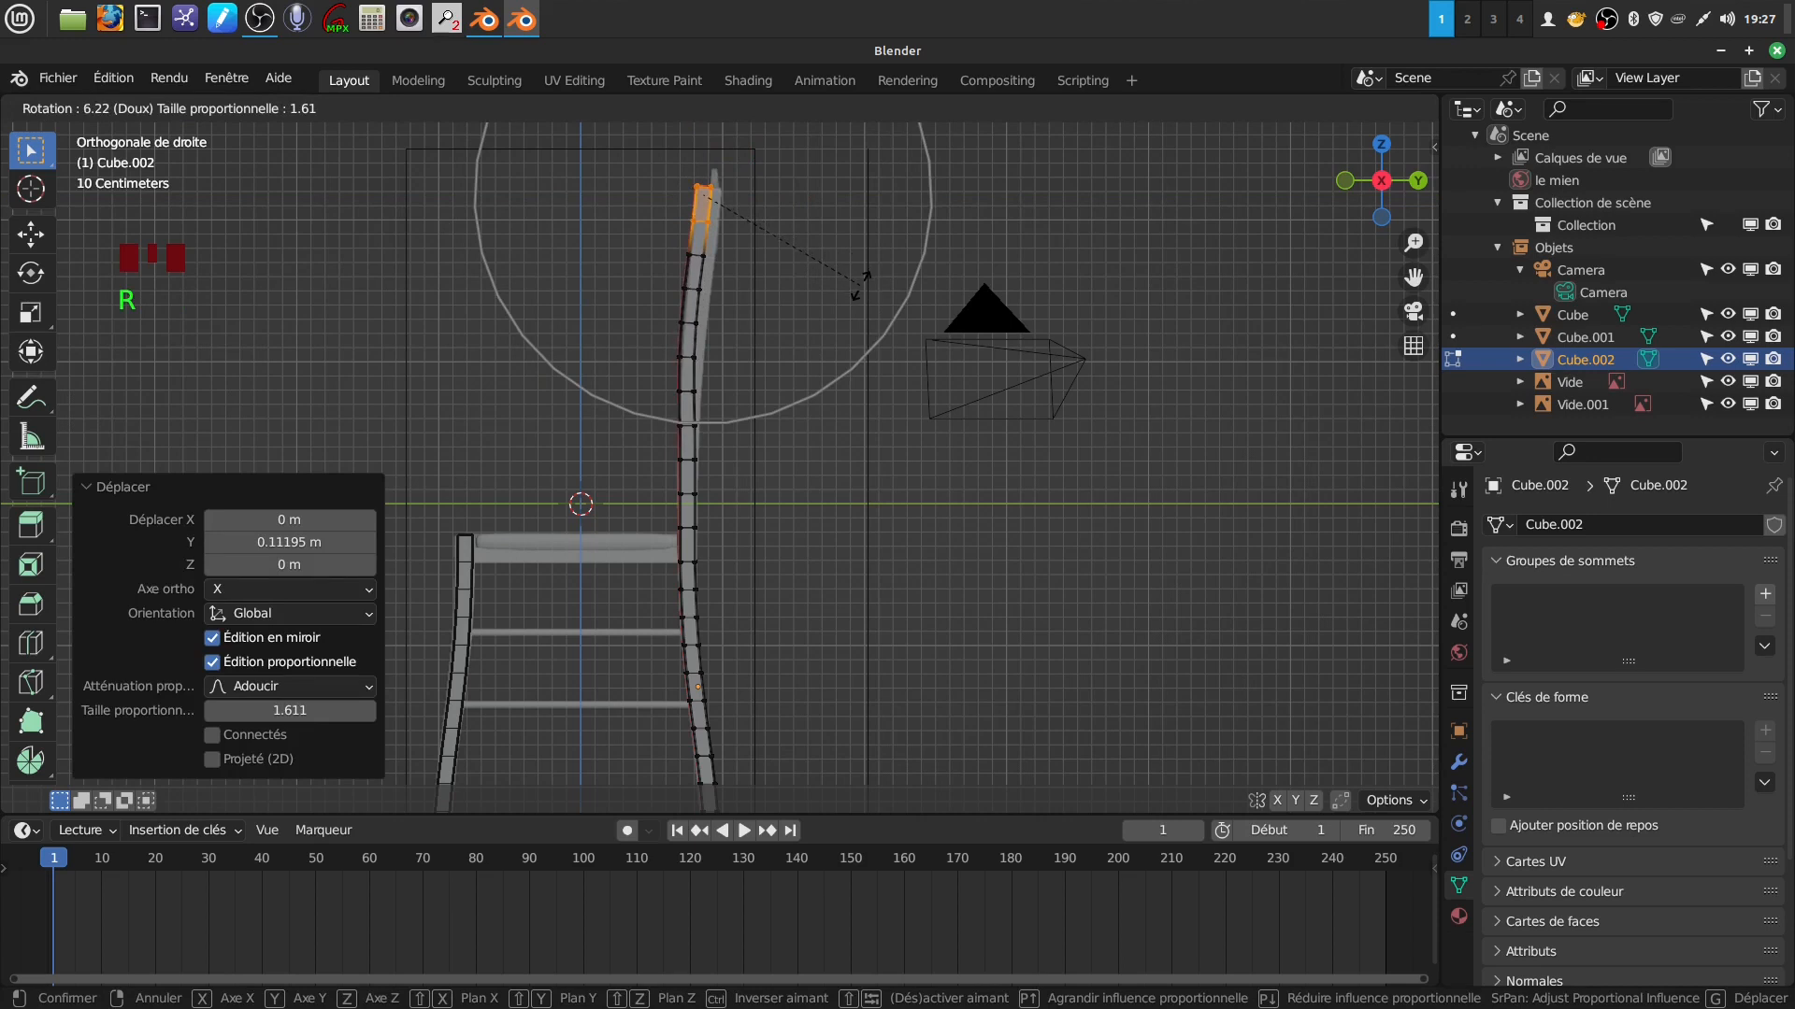
click(858, 280)
drag(799, 203, 805, 199)
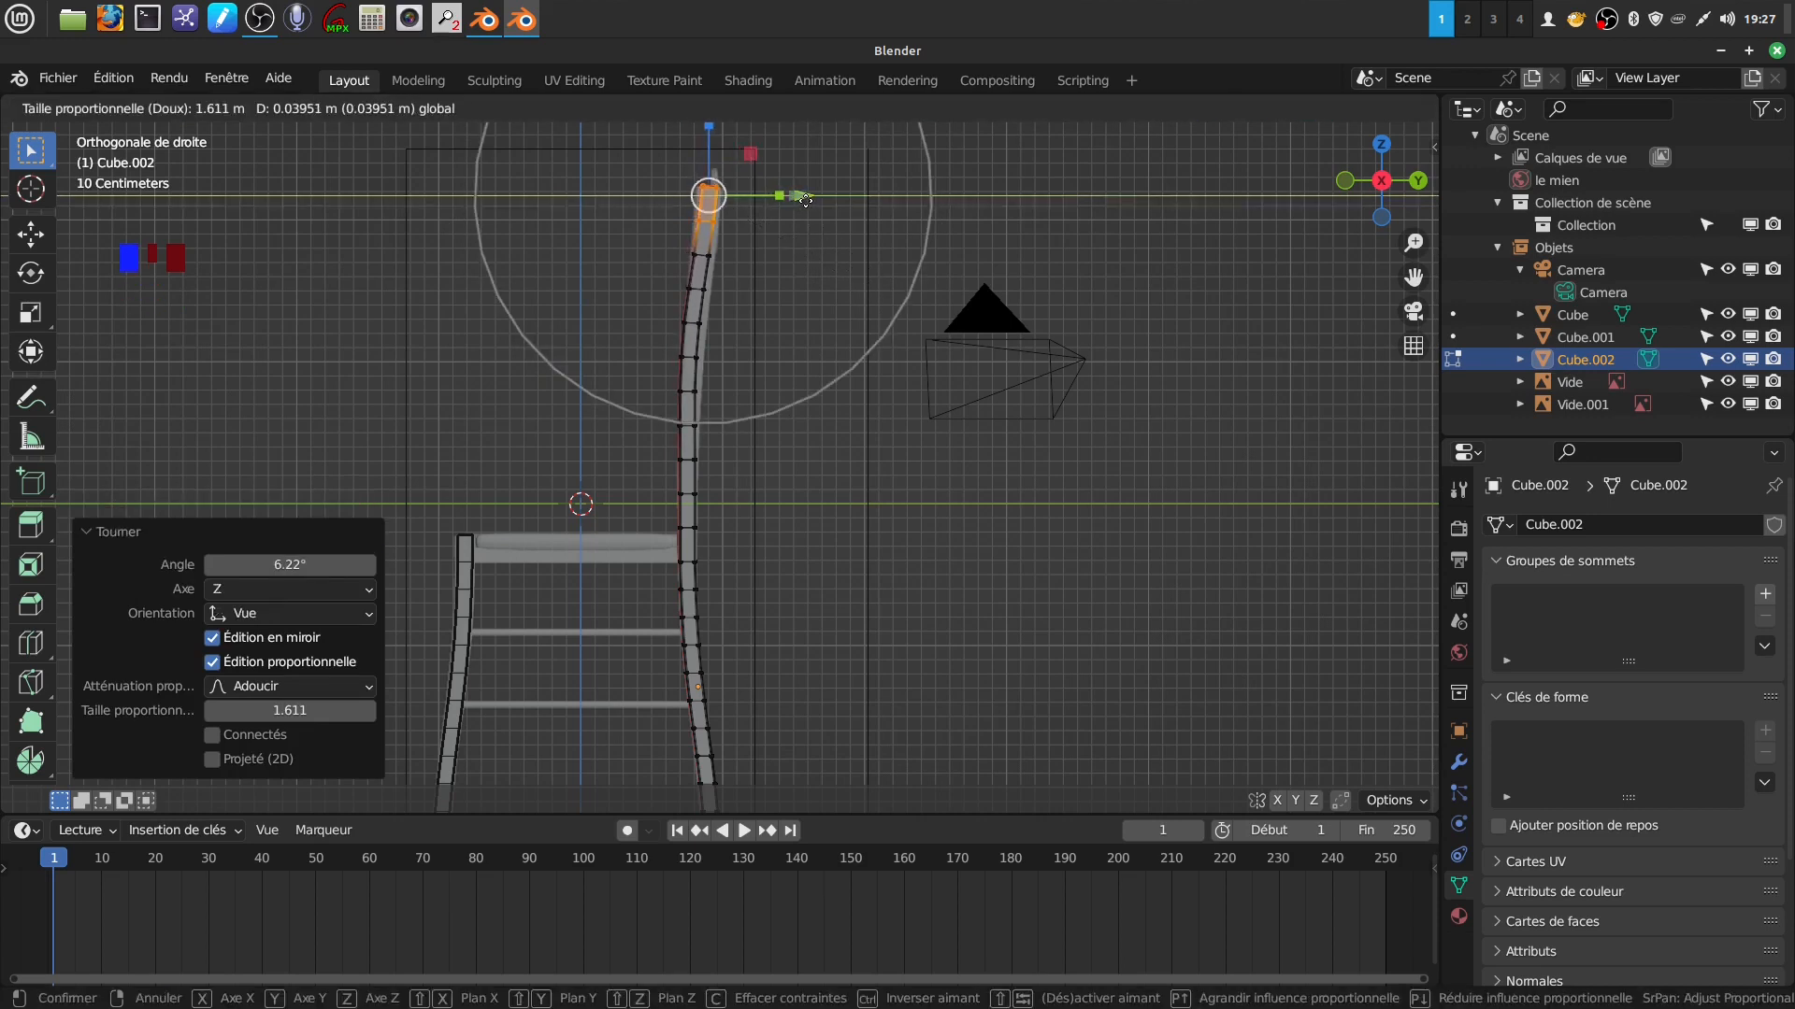
scroll(806, 199, down, 6)
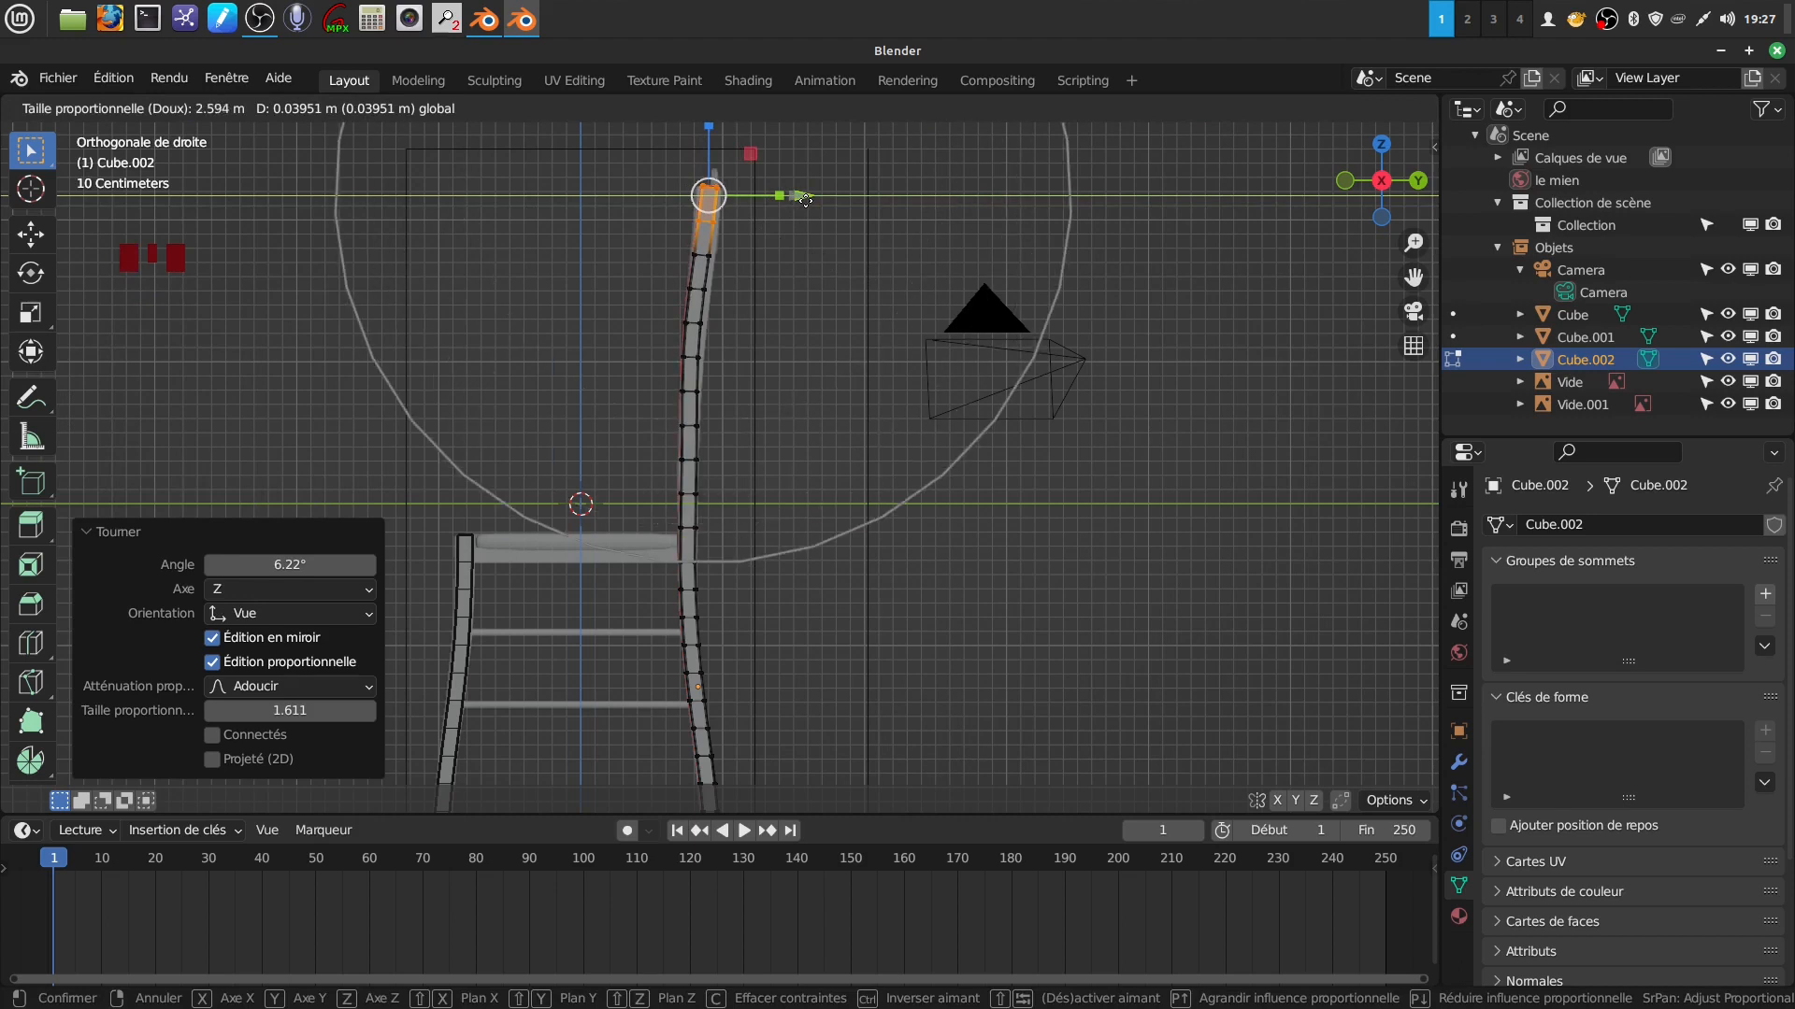
drag(805, 199, 806, 199)
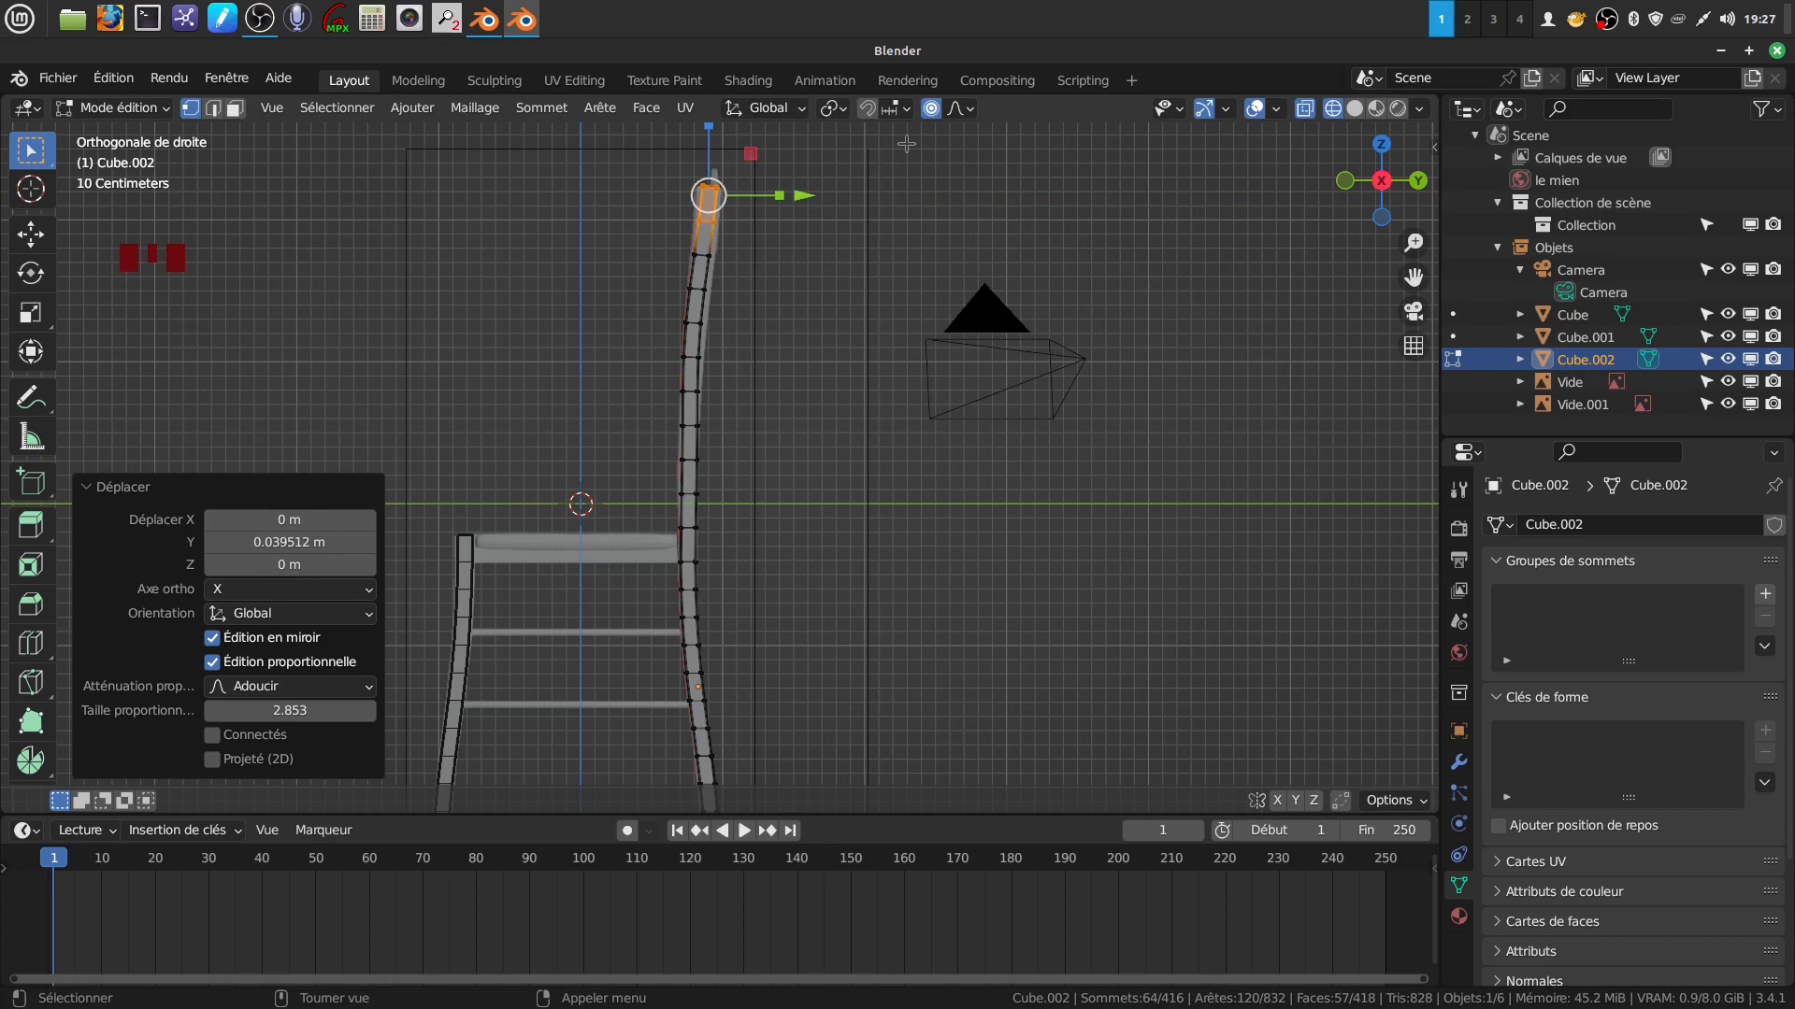
Turn off proportional editing and rotate the post's top vertices 2.85°.
click(933, 110)
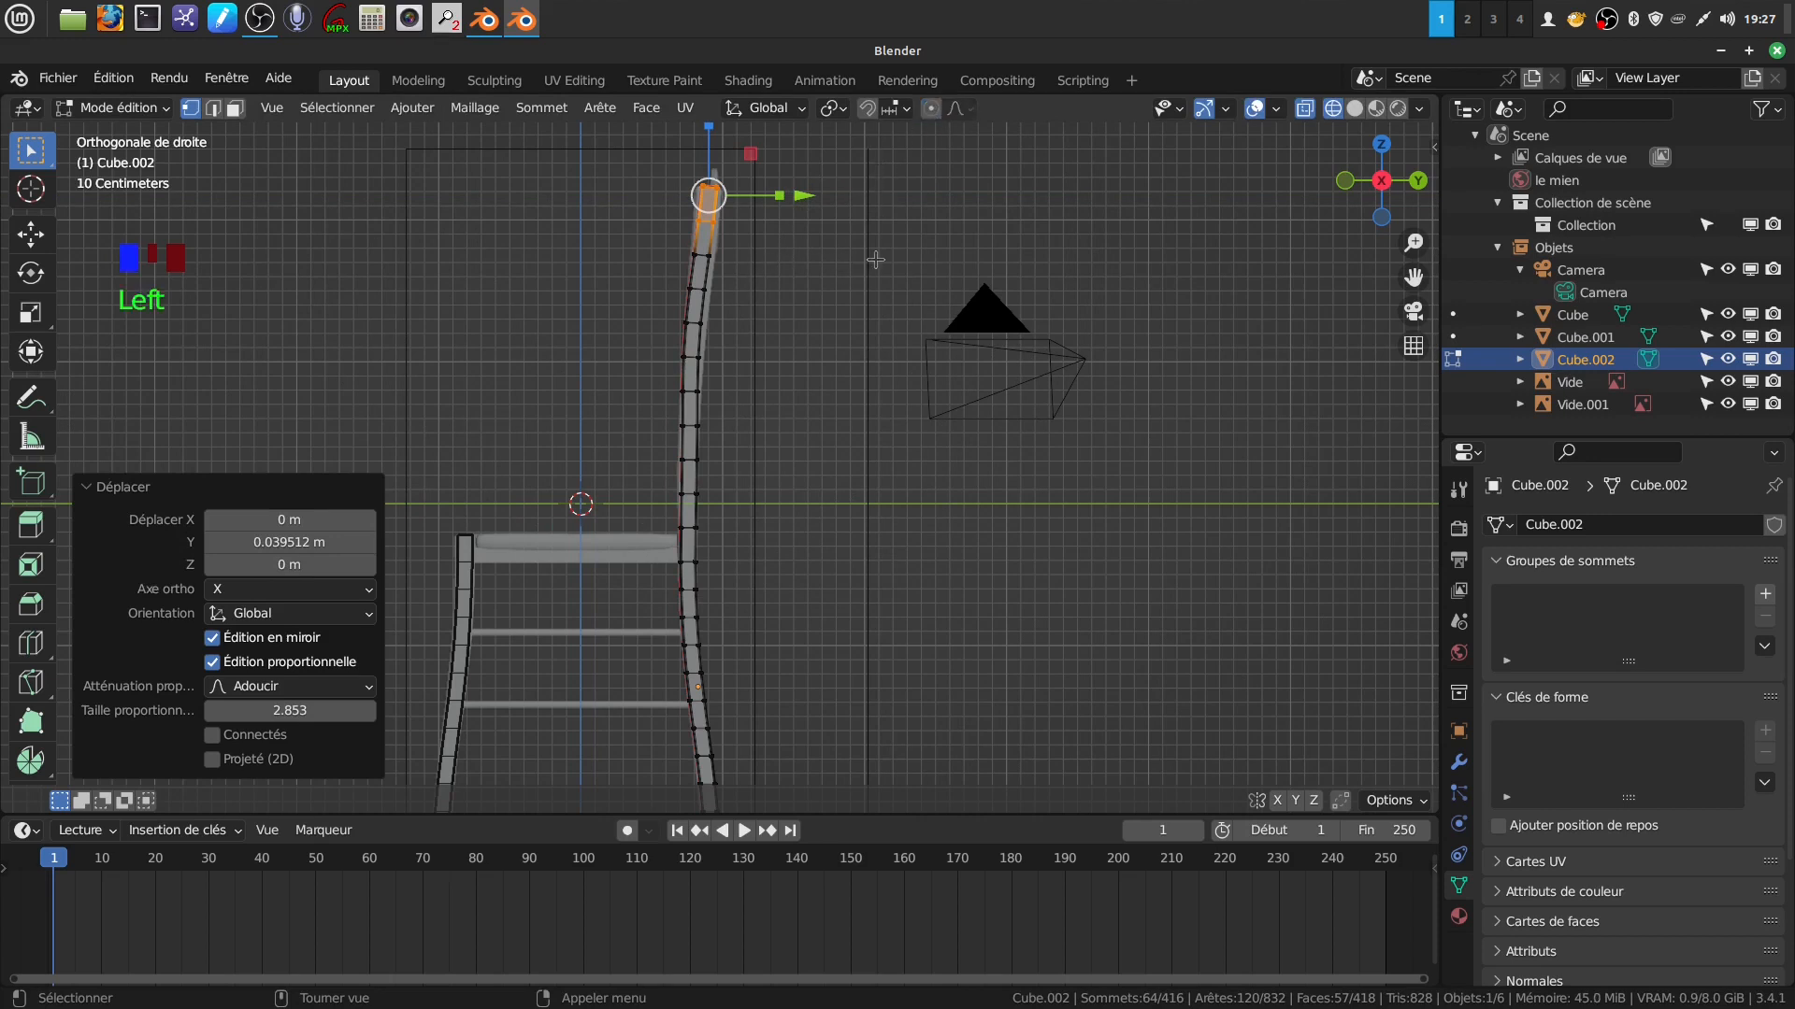
key(r)
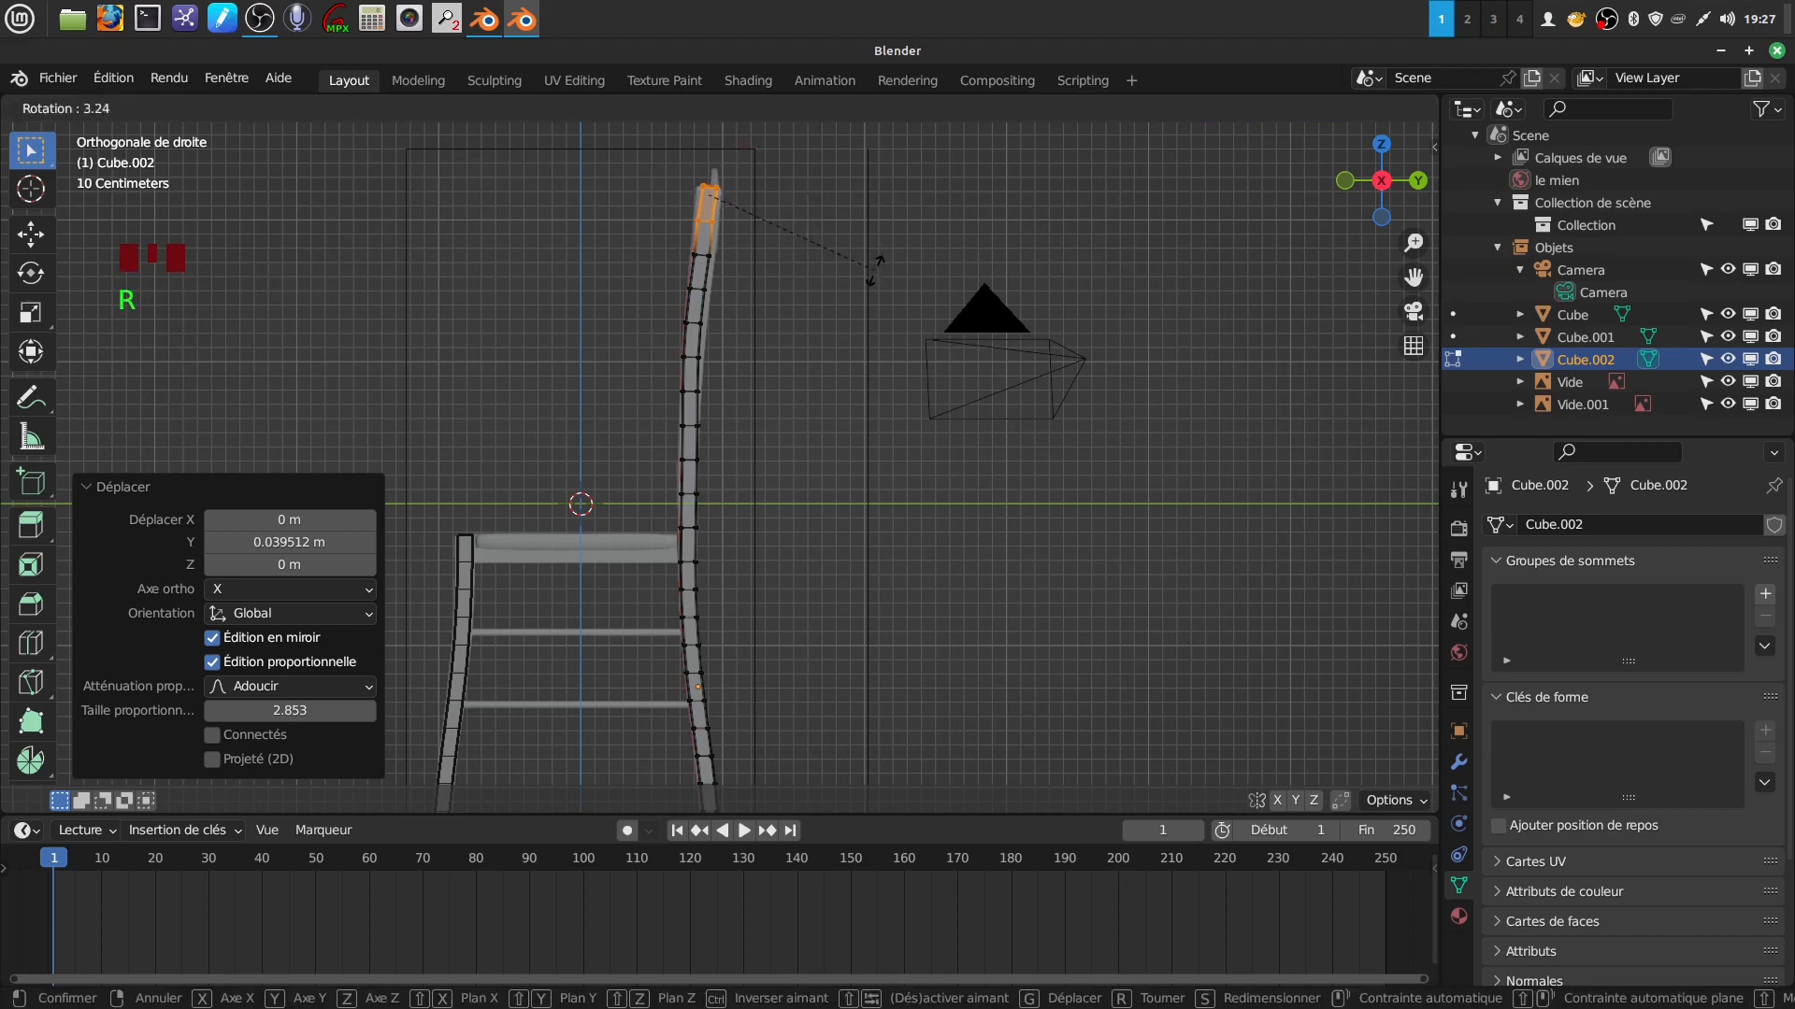
click(877, 266)
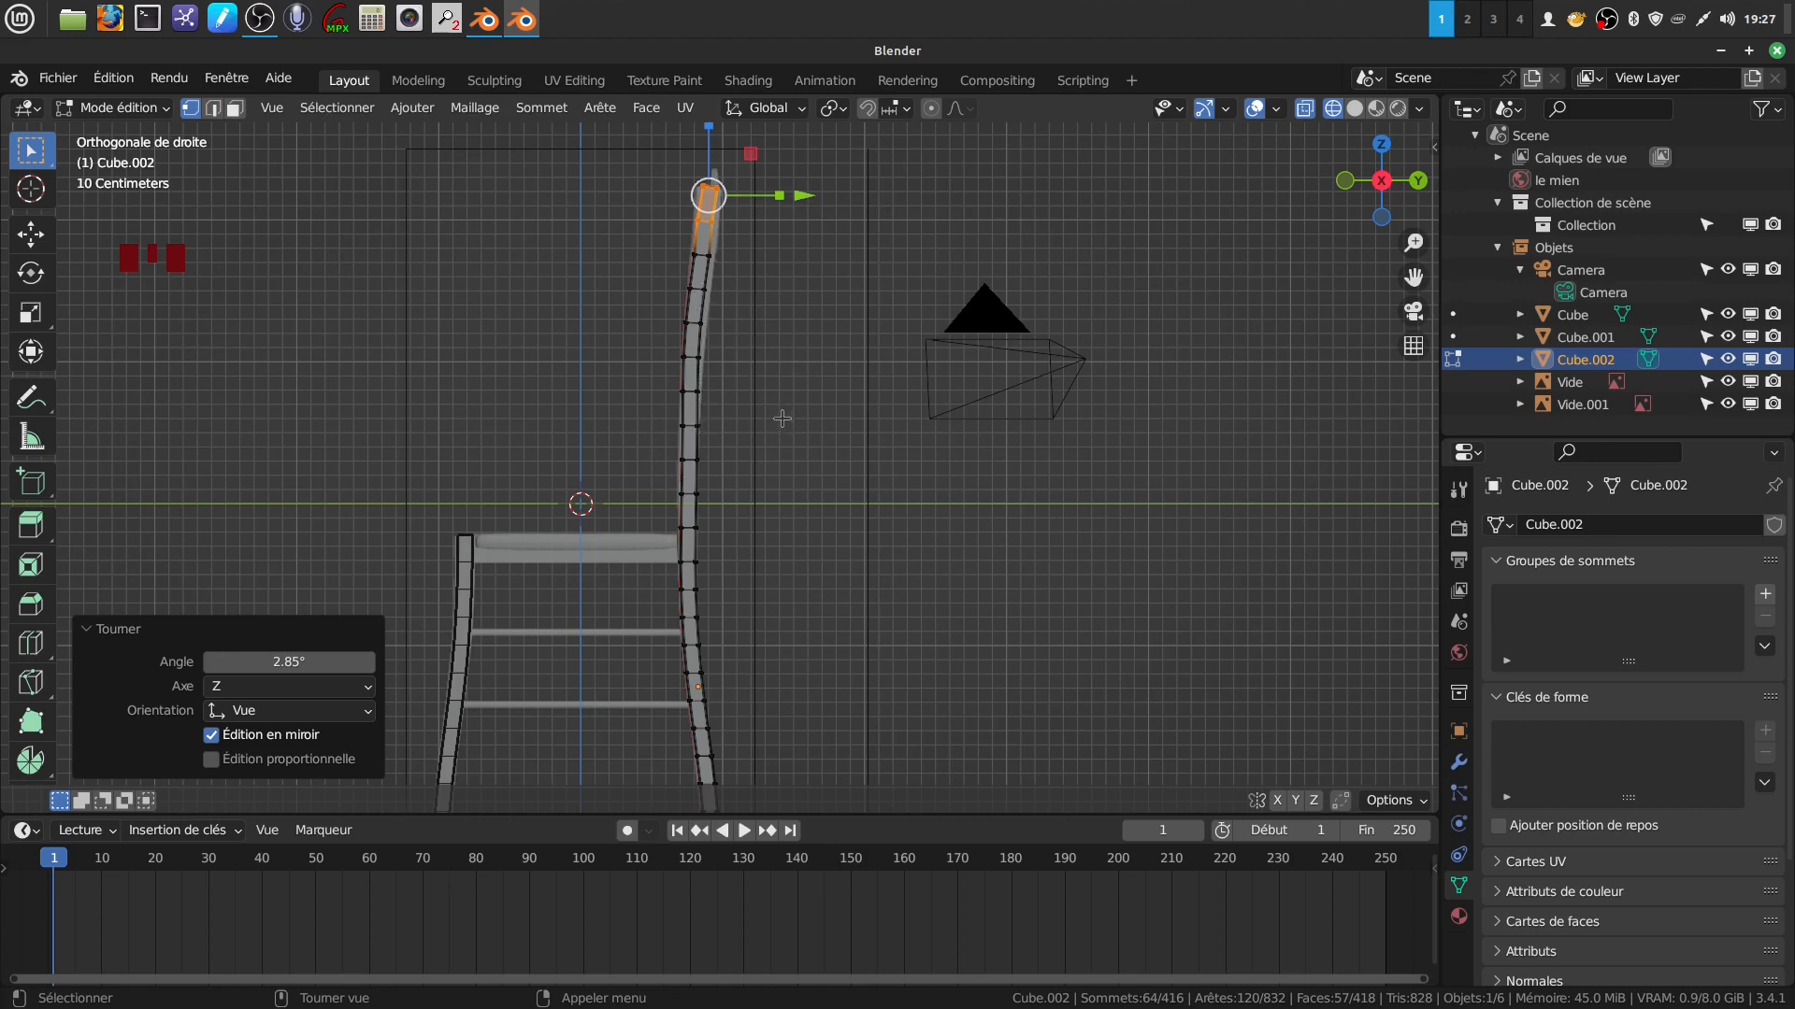
Deselect the mesh, return to Object Mode in solid display, and check the rear leg from the front and in perspective.
key(KP_1)
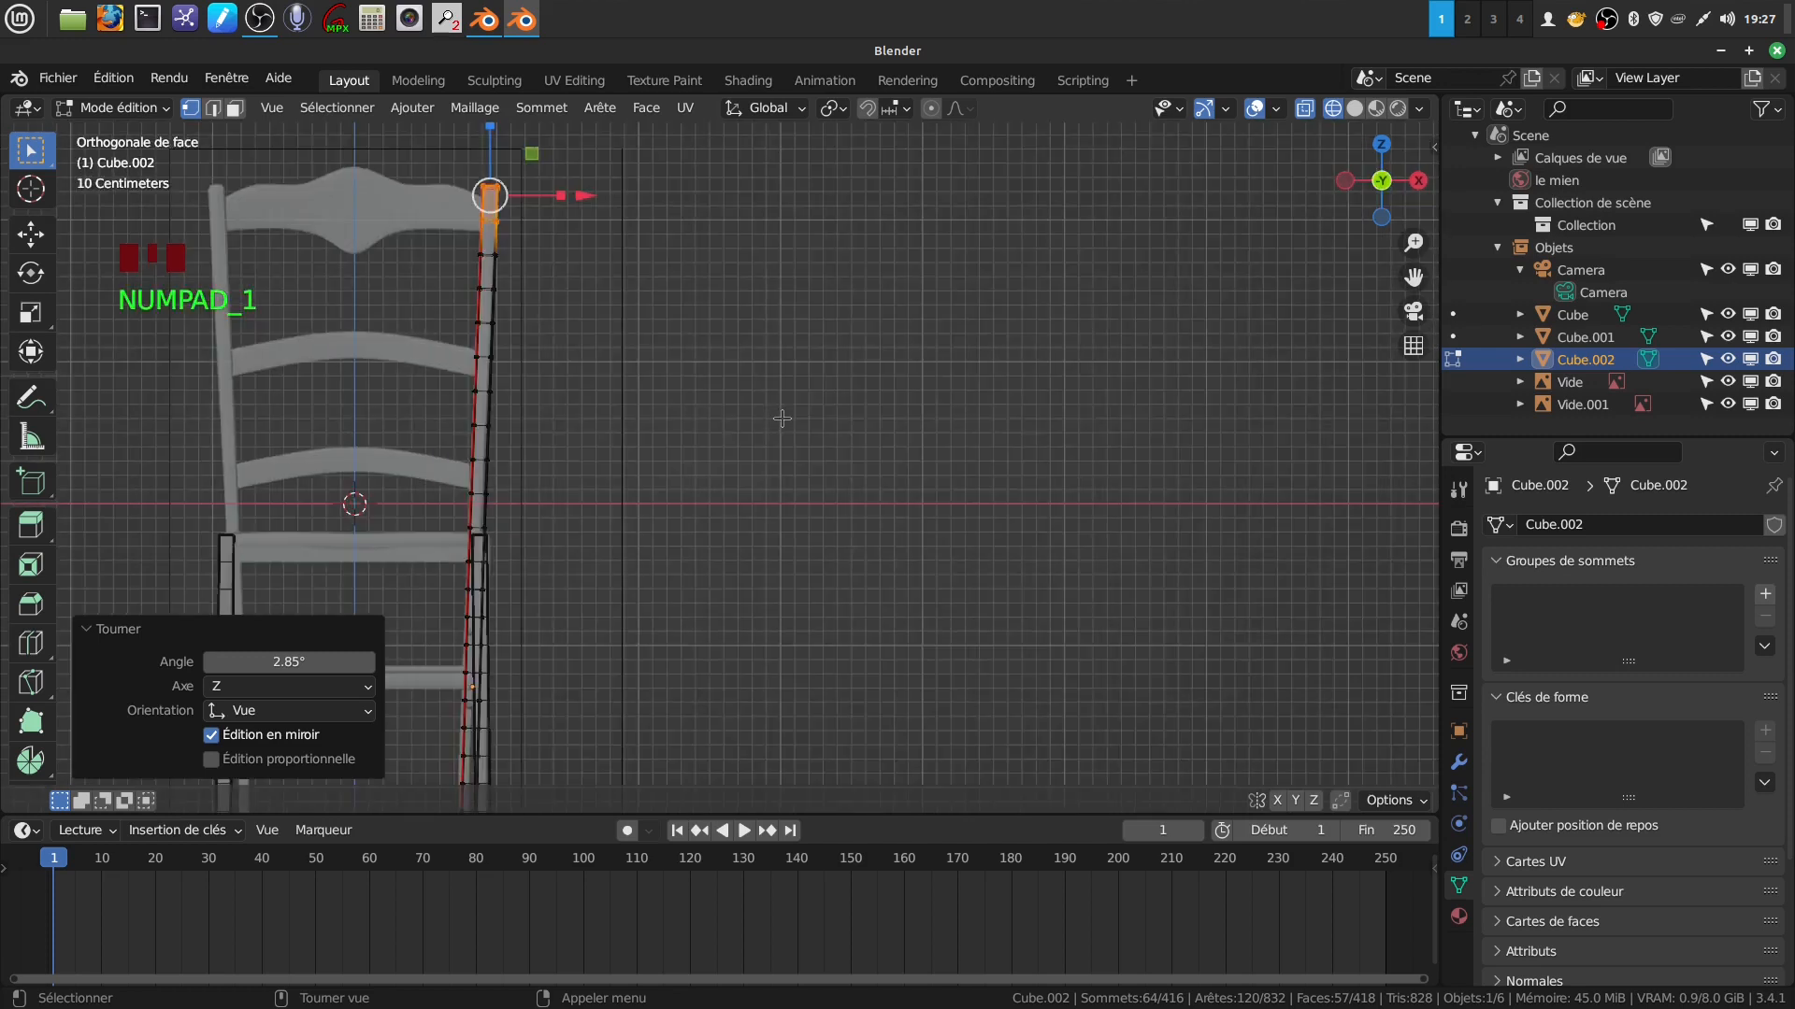
scroll(782, 418, down, 1)
mouse_move(589, 432)
shift+middle_down()
mouse_move(679, 441)
mouse_move(580, 428)
mouse_move(469, 454)
shift+middle_up()
key(a)
key(Tab)
key(shift+z)
mouse_move(544, 410)
middle_down()
mouse_move(688, 384)
mouse_move(731, 429)
mouse_move(538, 471)
mouse_move(518, 437)
mouse_move(703, 463)
mouse_move(811, 424)
mouse_move(1045, 400)
mouse_move(864, 433)
mouse_move(533, 423)
middle_up()
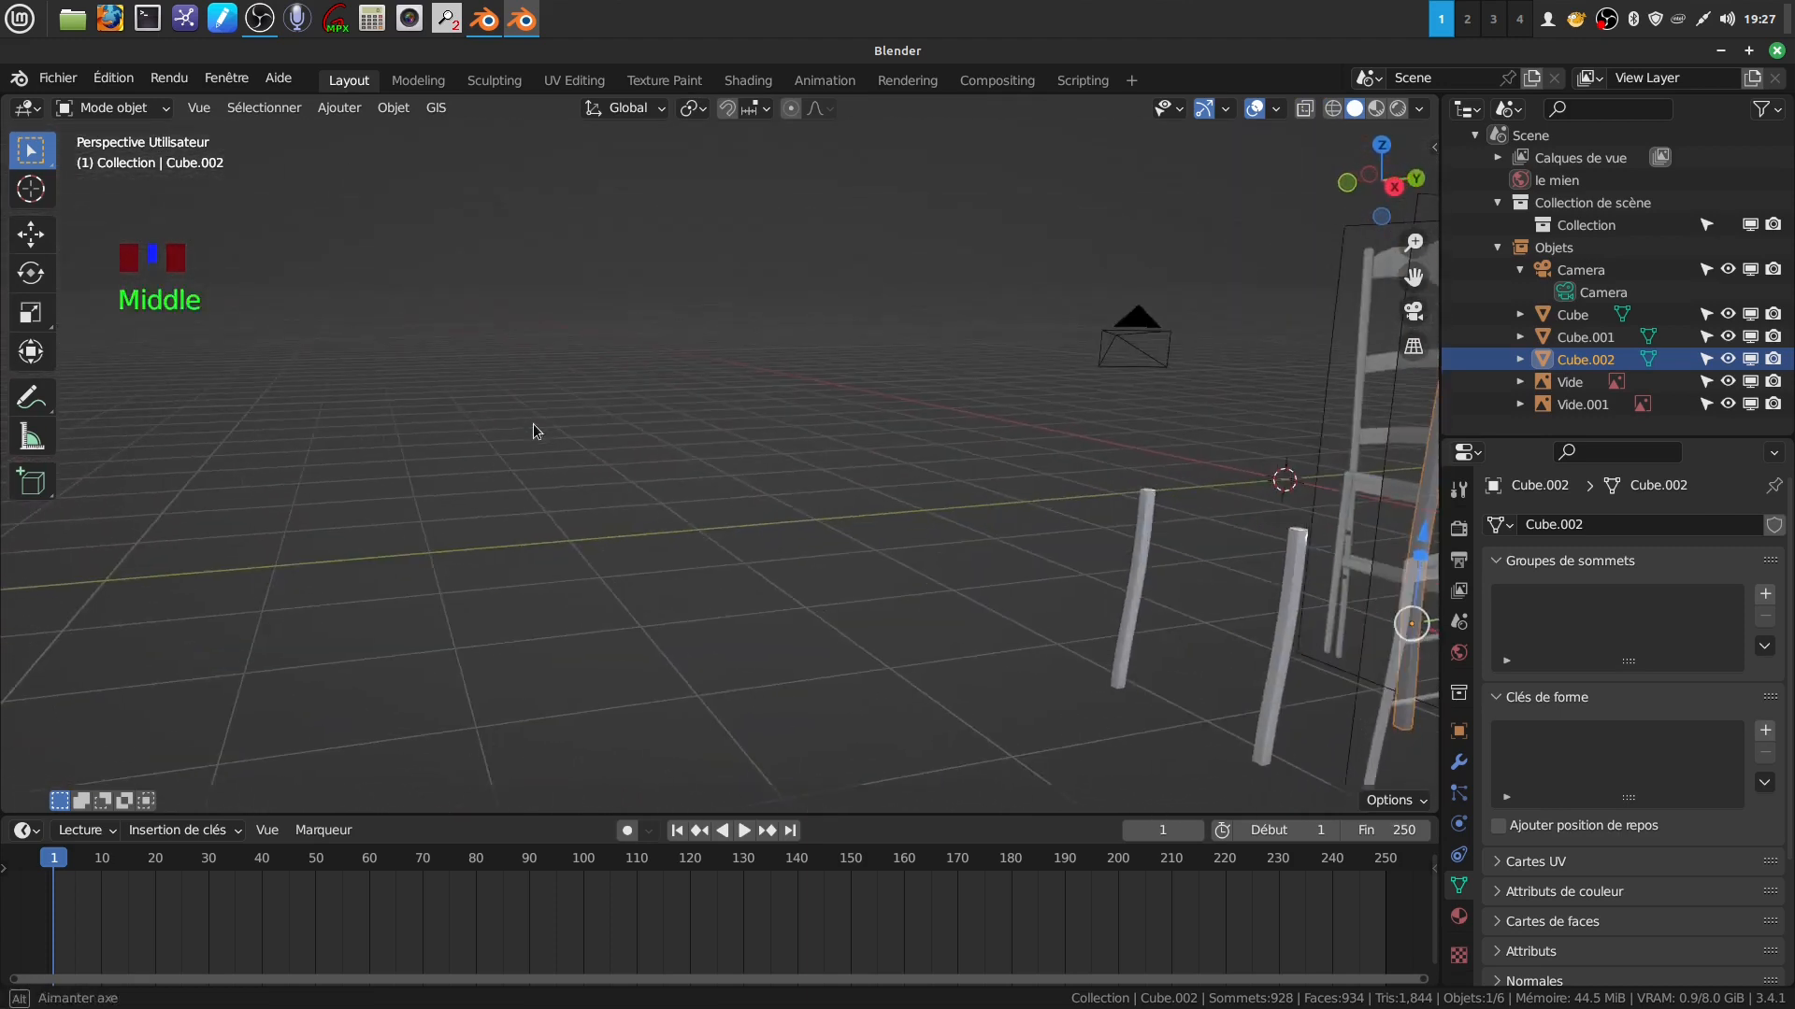
scroll(939, 474, down, 4)
In Edit Mode and right side view, select the third edge loop from the post's top and move it about -0.011 m along Y.
key(KP_3)
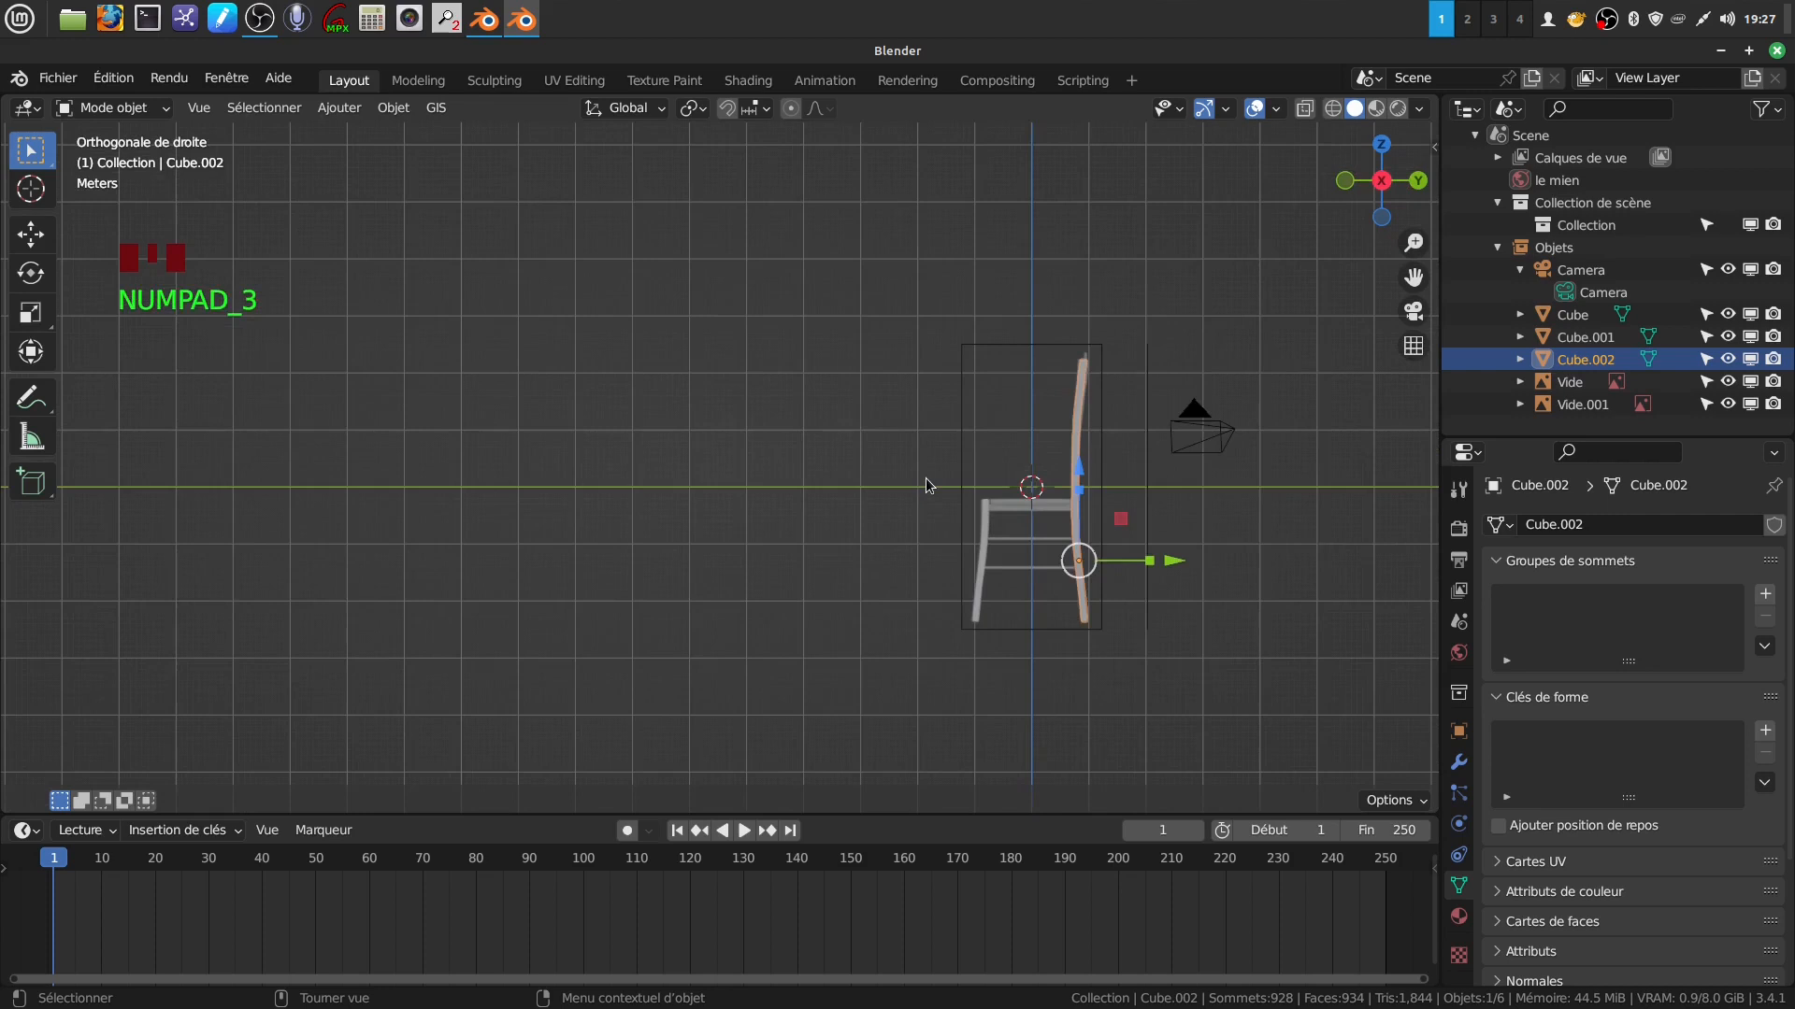
scroll(930, 477, up, 1)
shift+middle_drag(937, 482, 552, 457)
scroll(766, 453, up, 5)
shift+middle_drag(767, 452, 714, 562)
shift+middle_drag(777, 507, 738, 363)
key(Tab)
scroll(762, 441, up, 1)
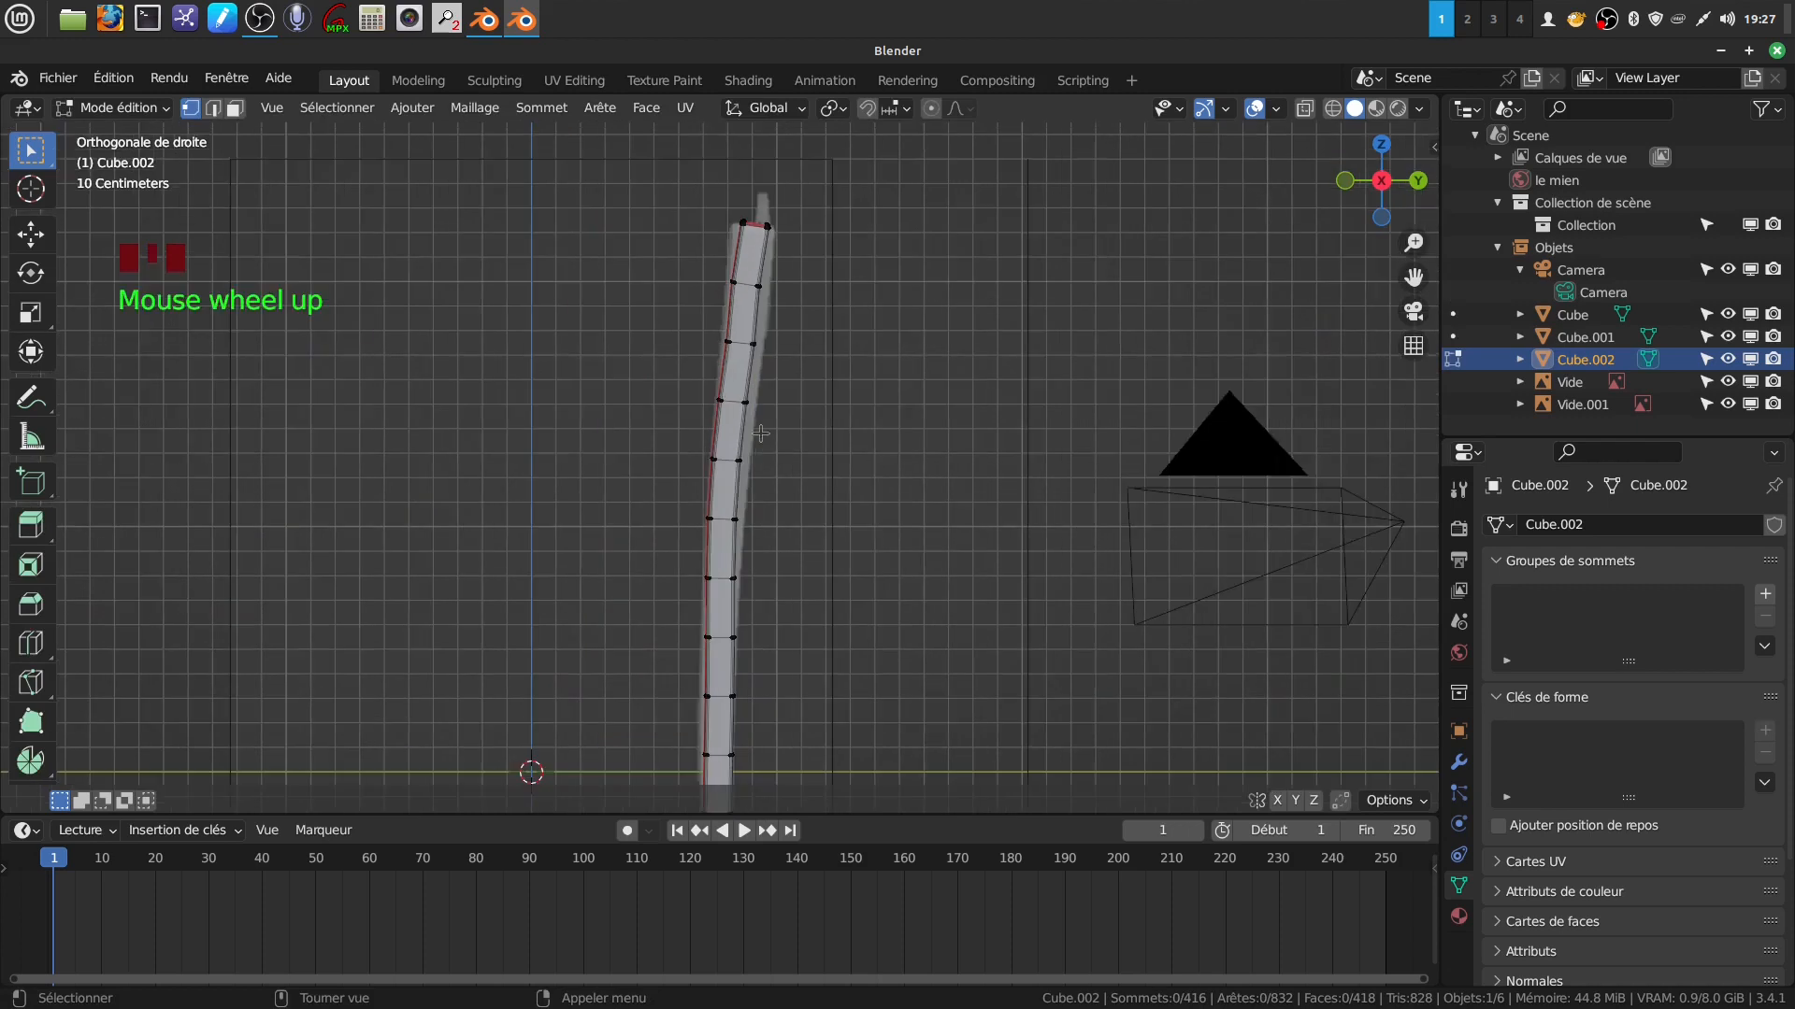
alt+click(740, 345)
drag(837, 343, 837, 343)
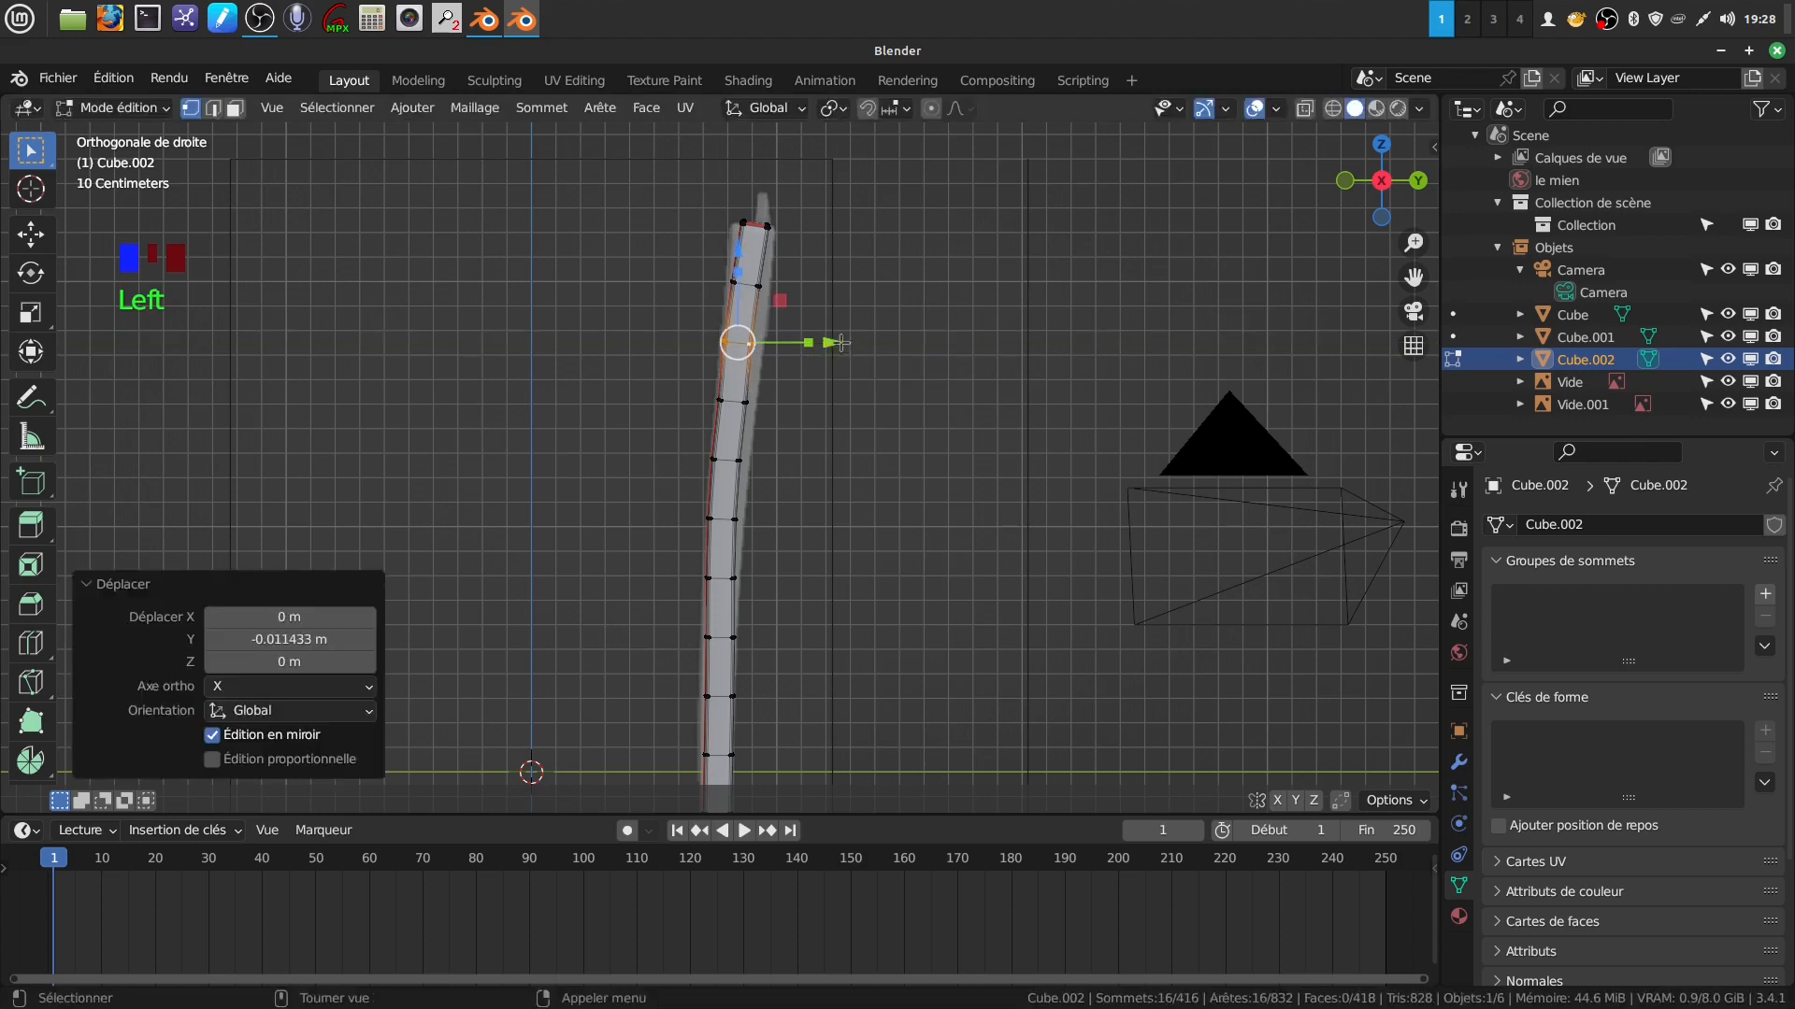
Select the fourth edge loop from the post's top and move it about -0.008 m along Y.
key(super)
key(super)
alt+click(734, 403)
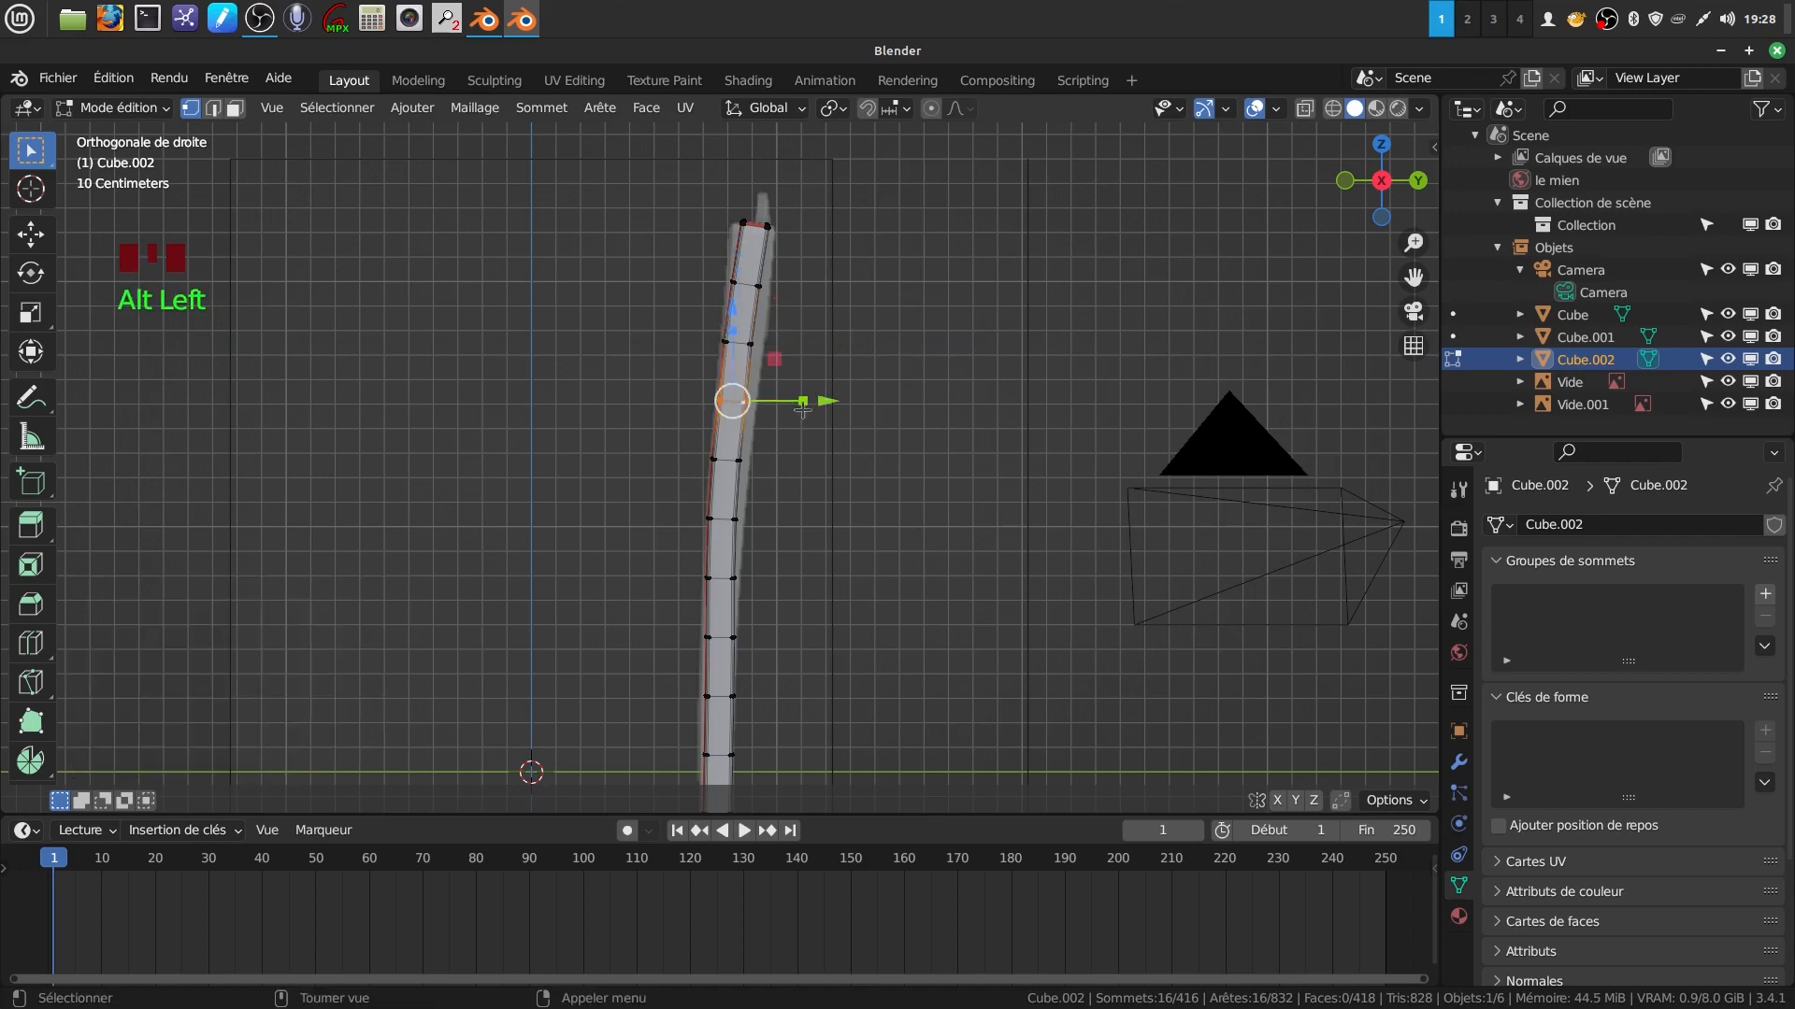
drag(828, 402, 831, 402)
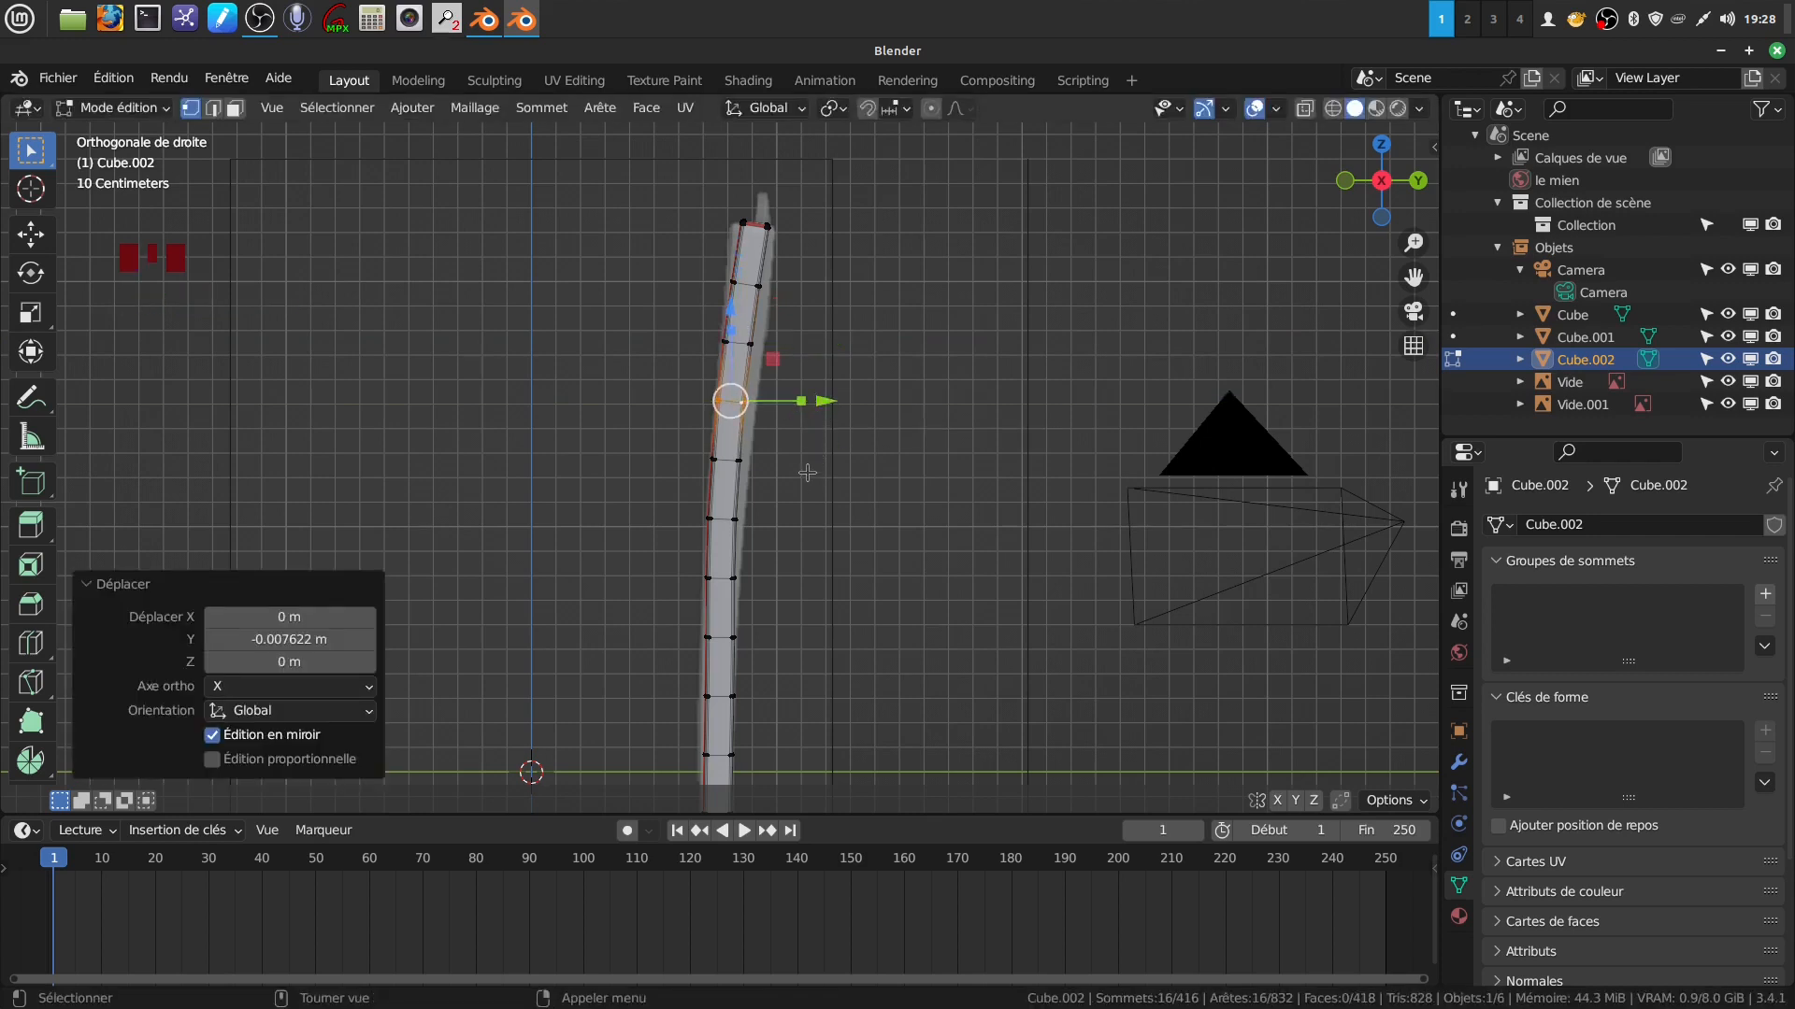
Return to Object Mode in solid display and check the rear leg against the front reference image.
key(Tab)
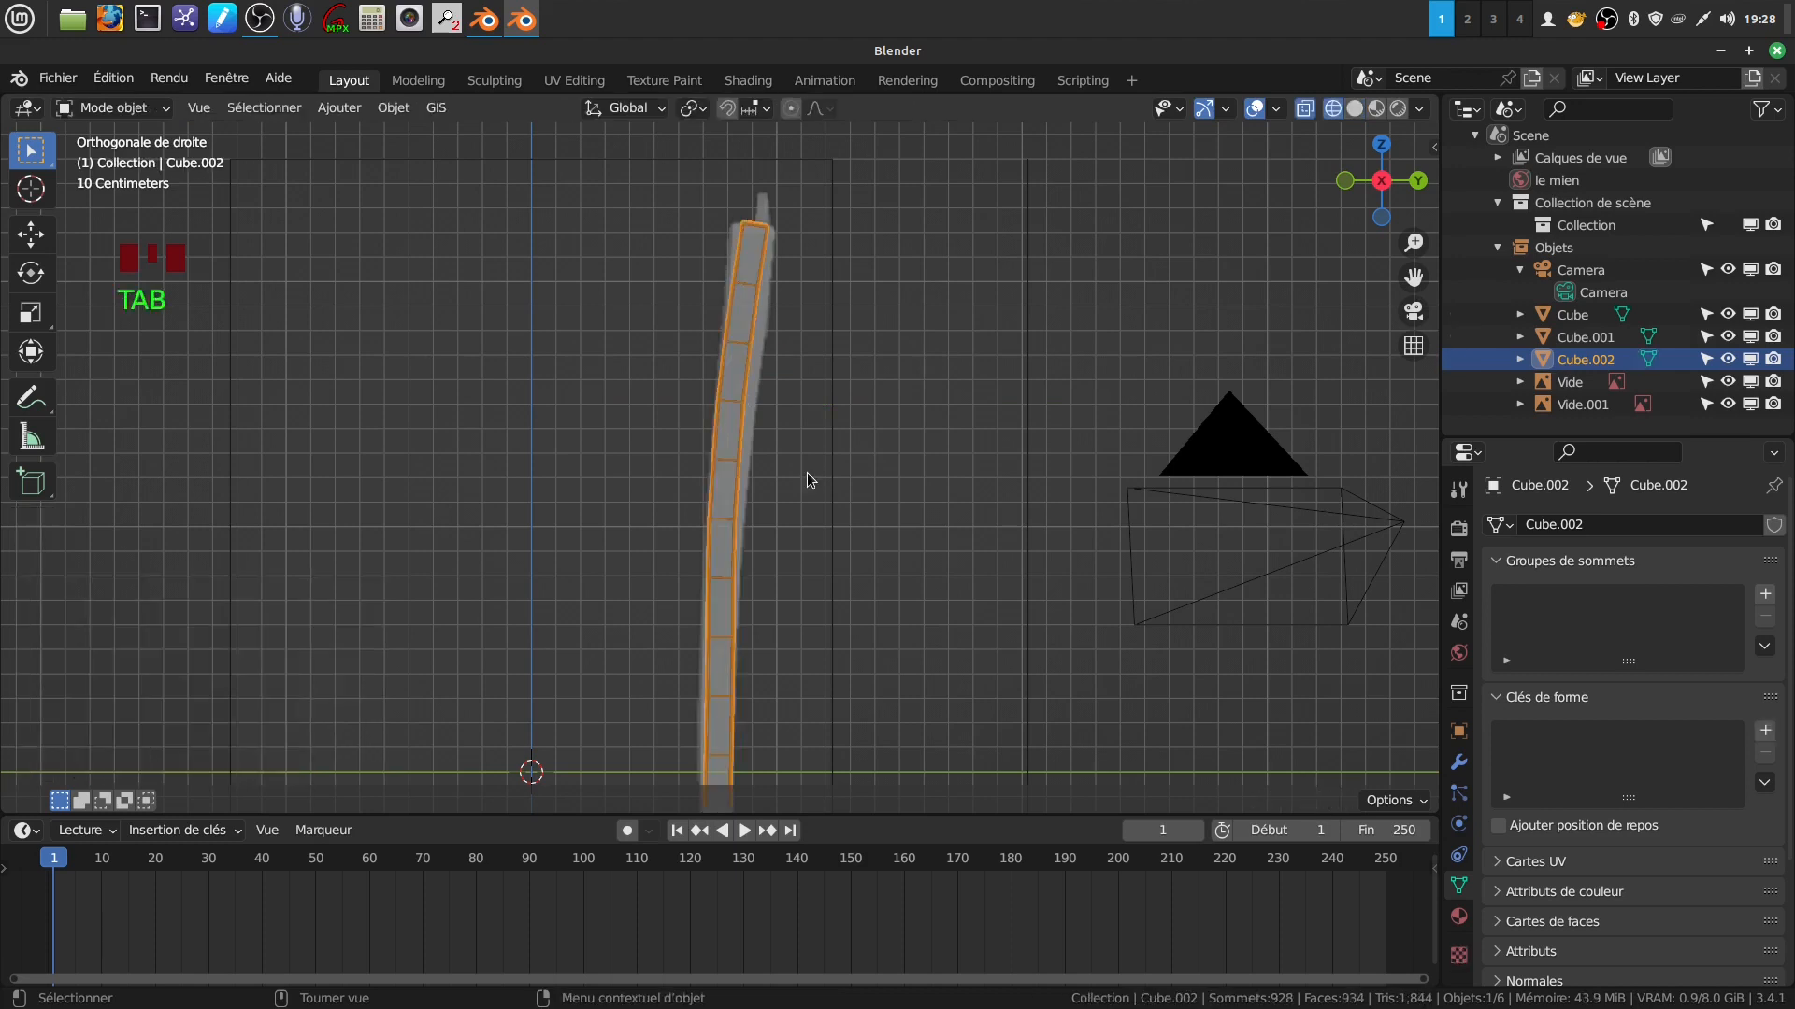
key(z)
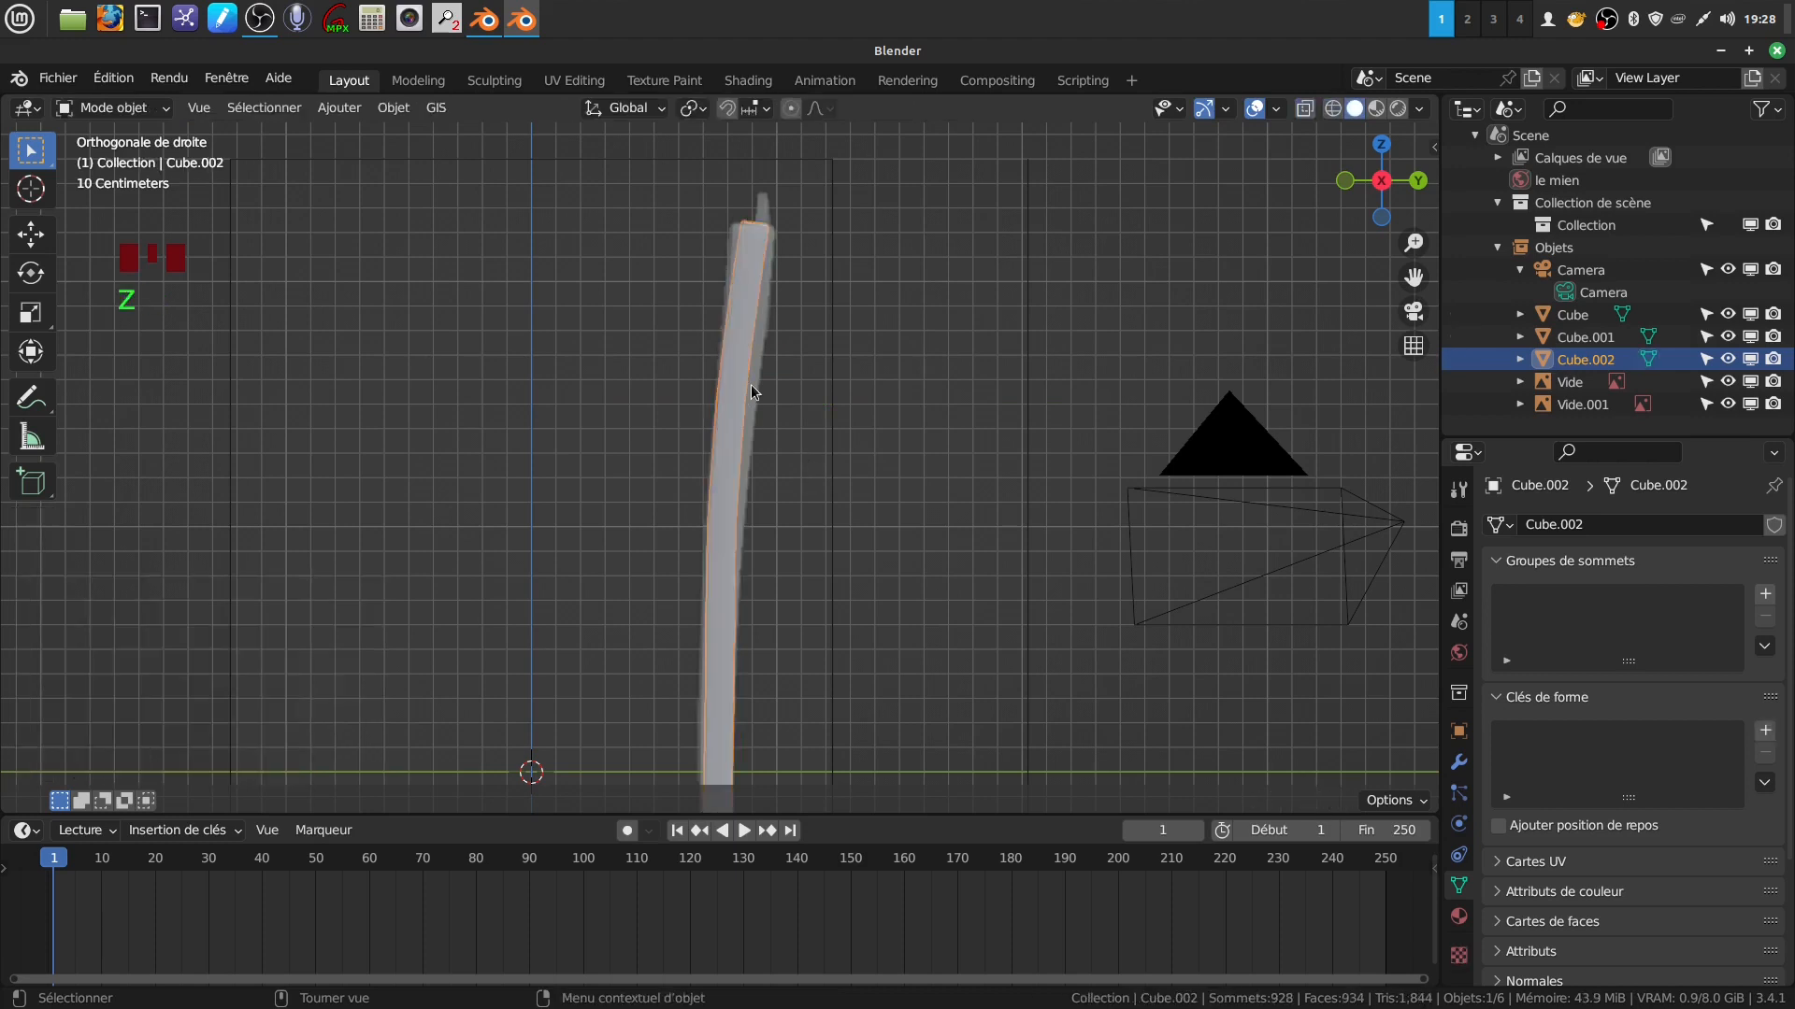
scroll(794, 477, down, 4)
middle_drag(795, 477, 1052, 506)
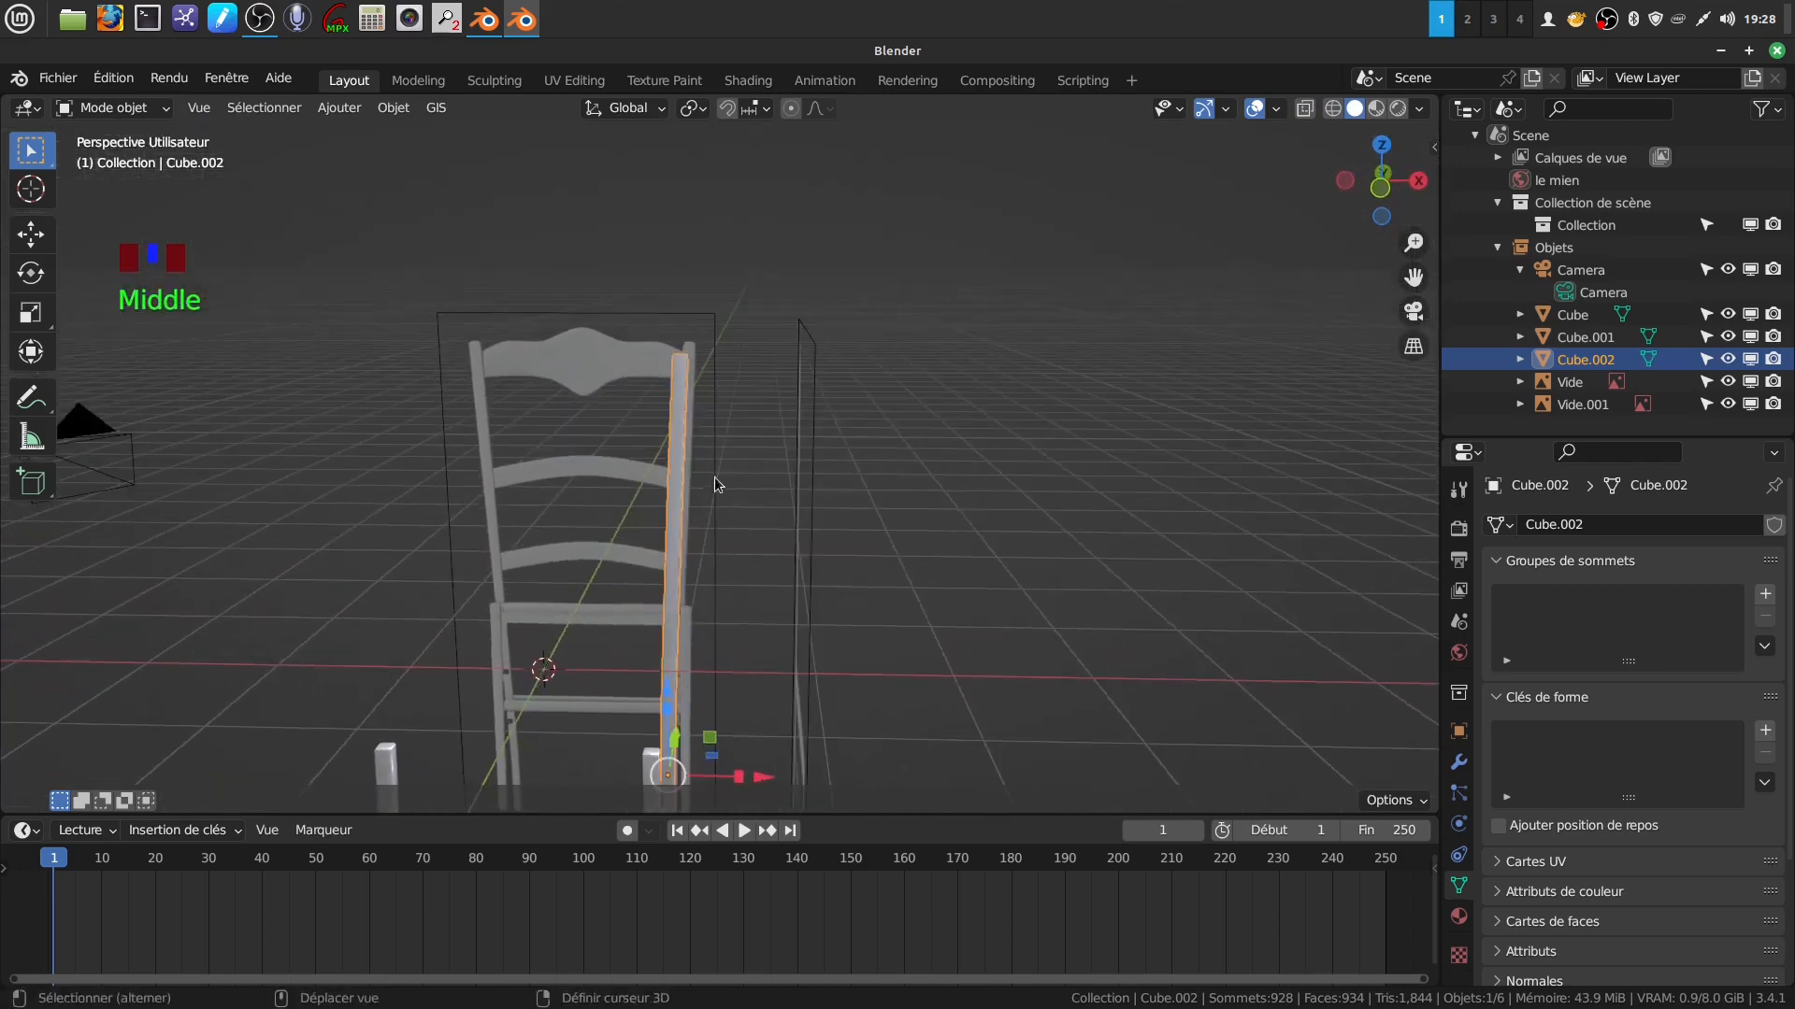
shift+middle_drag(714, 480, 769, 440)
key(KP_1)
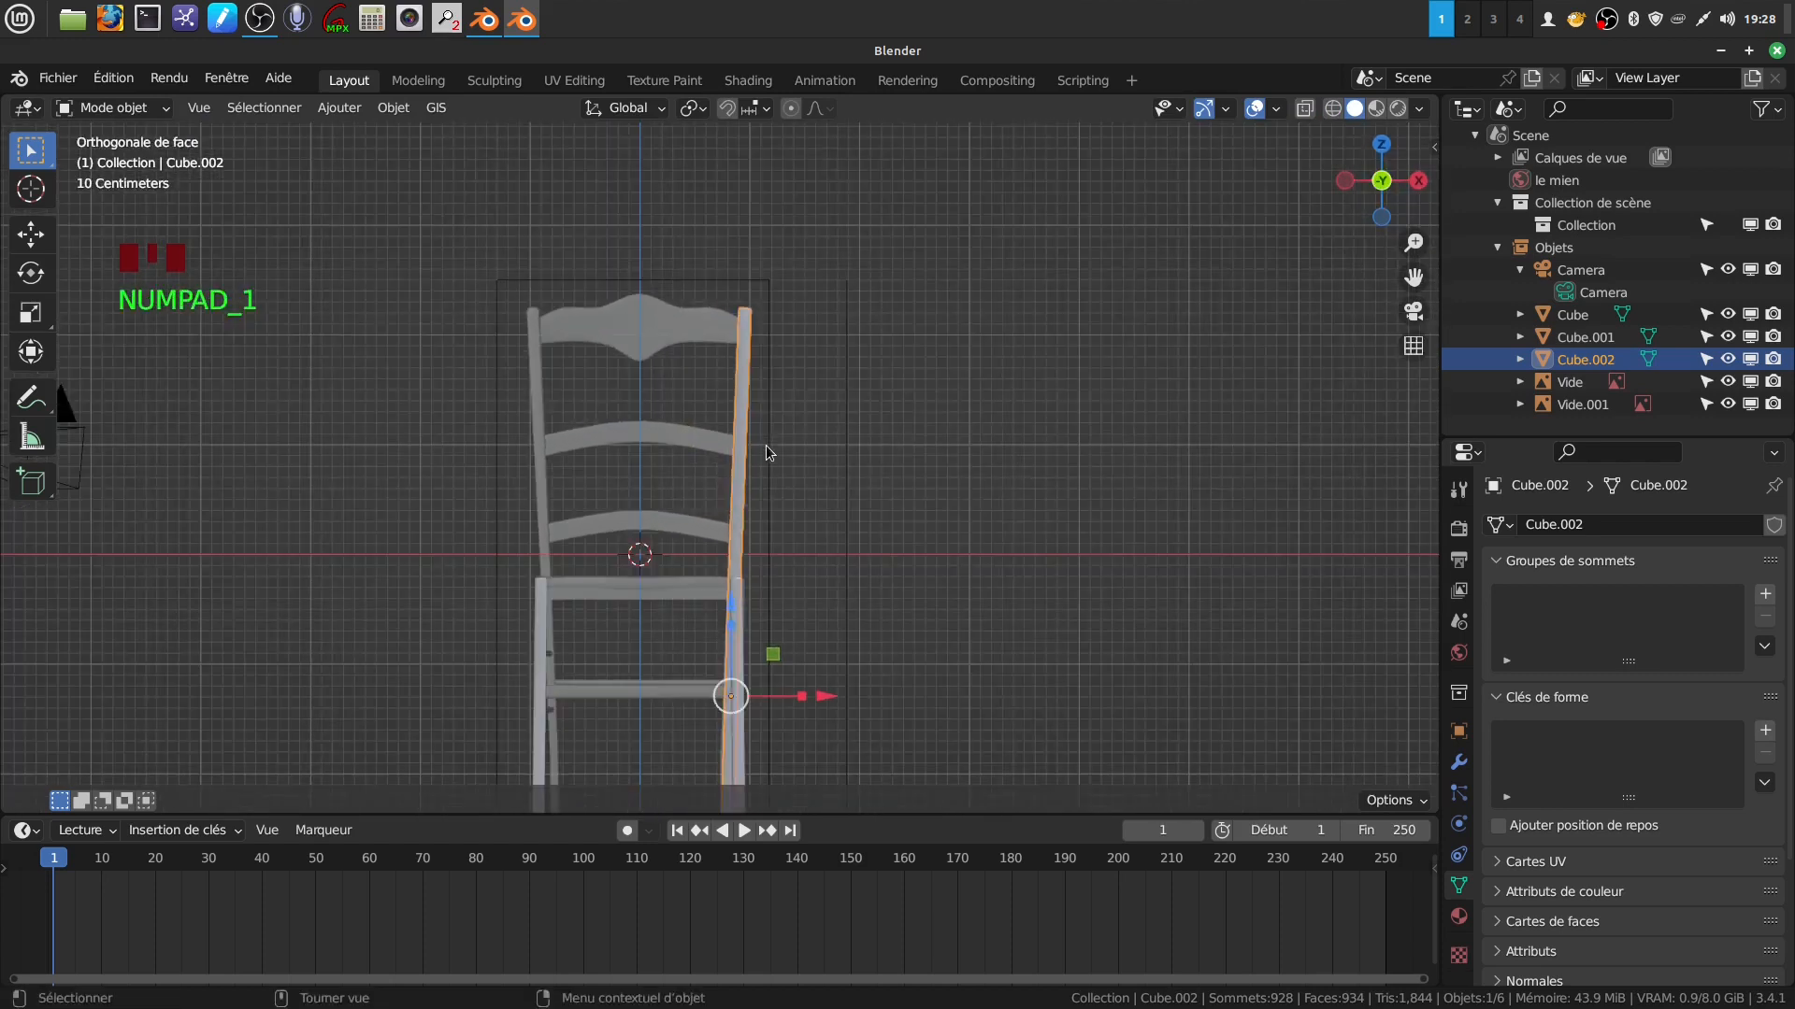
scroll(766, 445, up, 1)
shift+middle_drag(761, 449, 815, 395)
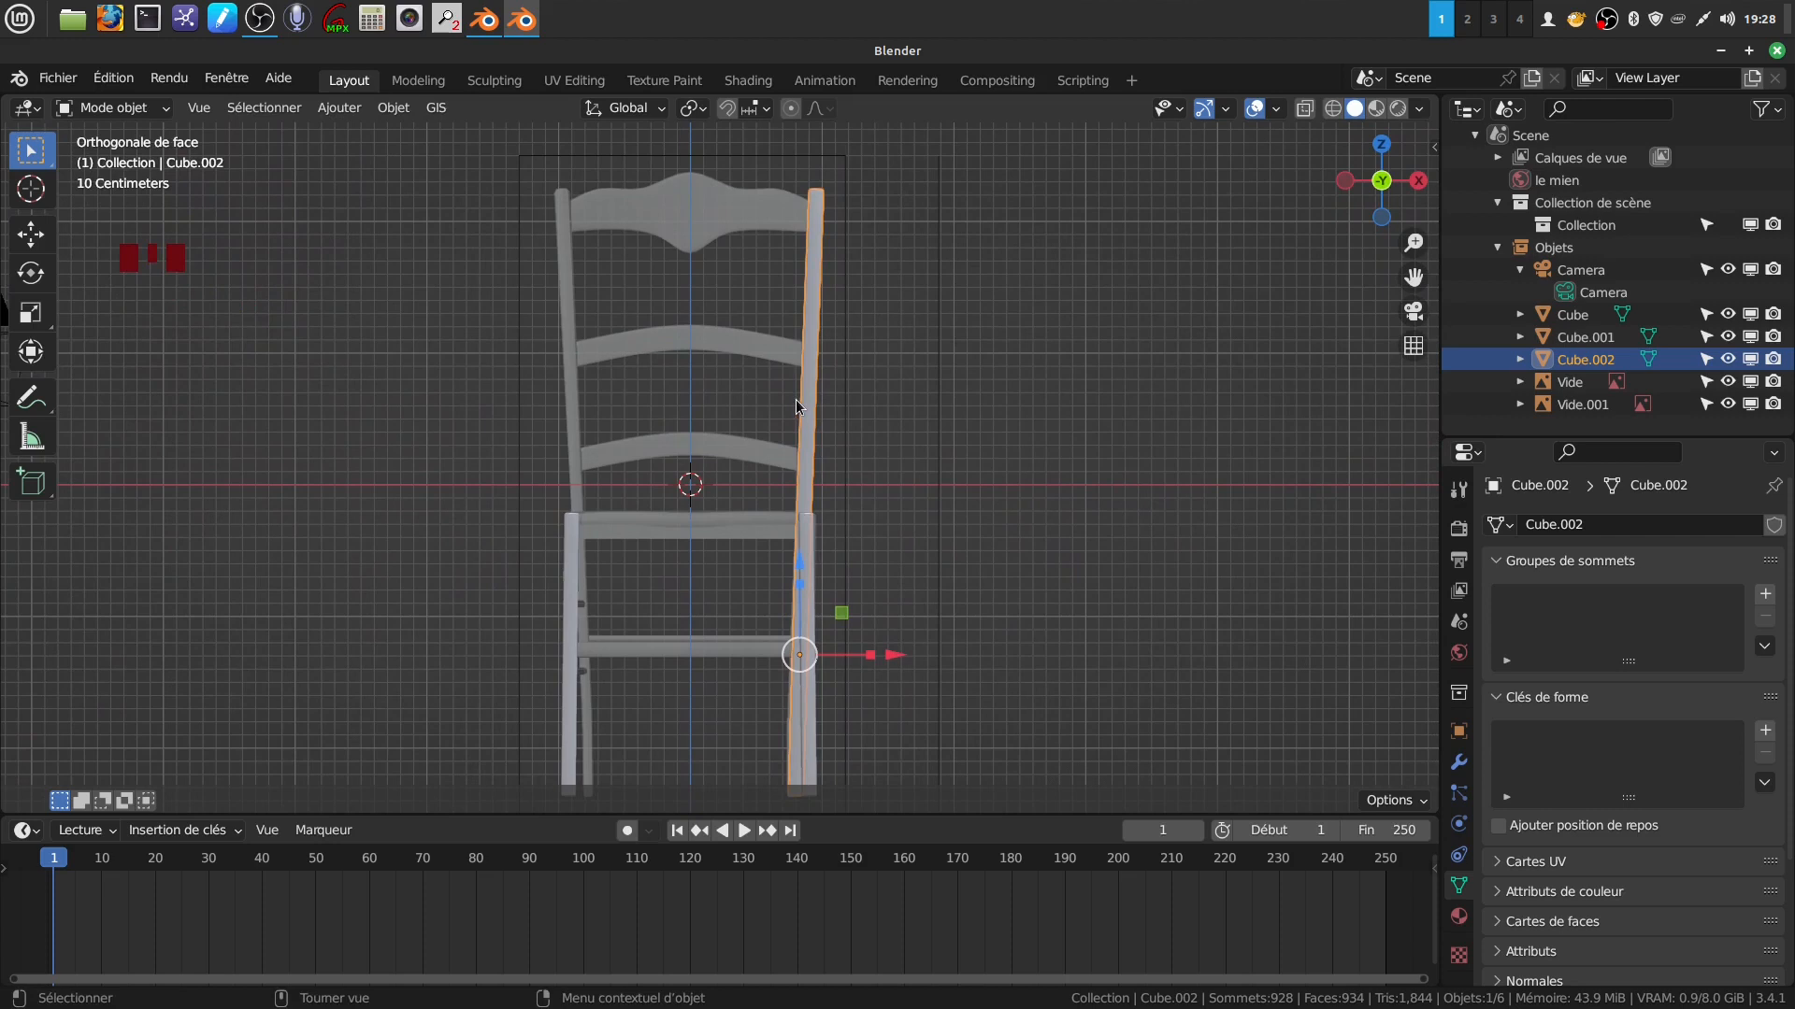
Examine the rear post's curvature up close in perspective, in both Object Mode and Edit Mode.
middle_drag(843, 453, 974, 497)
shift+middle_drag(792, 384, 671, 441)
scroll(747, 527, up, 3)
key(Tab)
key(Tab)
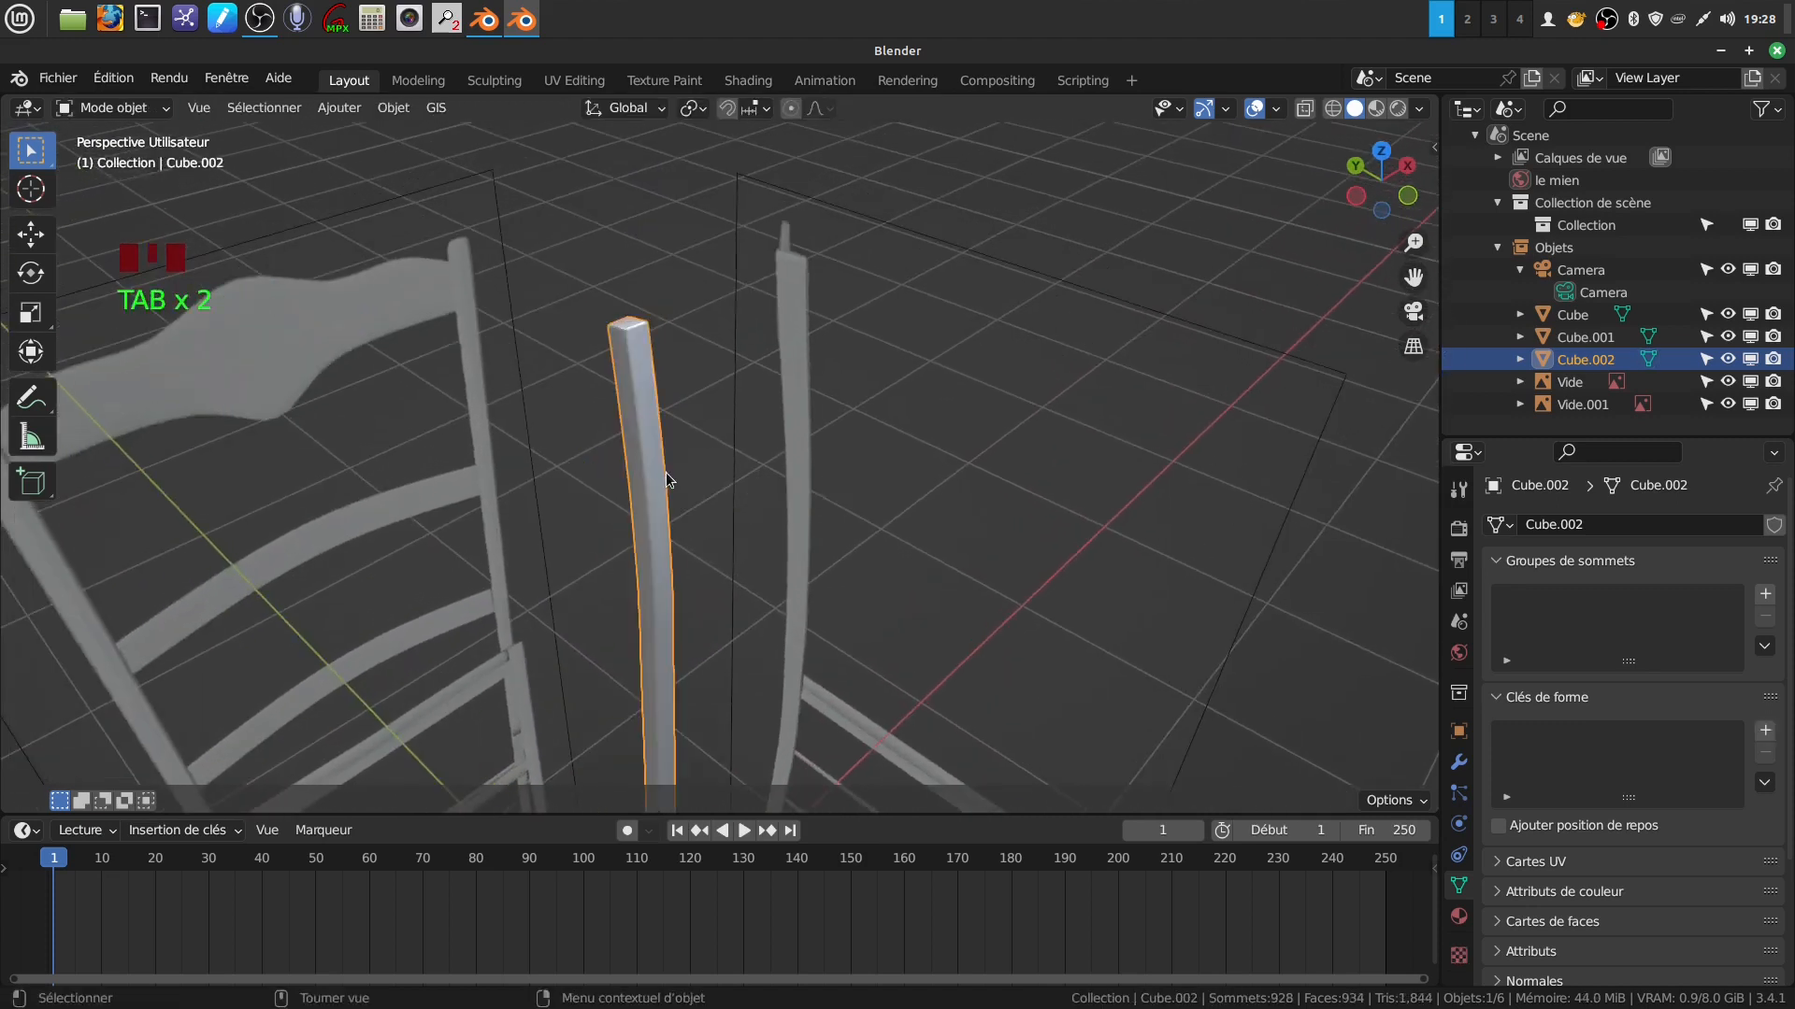
scroll(672, 483, up, 4)
key(Tab)
scroll(671, 482, down, 4)
middle_drag(671, 482, 666, 367)
key(Tab)
scroll(746, 429, down, 4)
middle_drag(719, 520, 774, 425)
In front view, duplicate the rear leg and move the copy about -1.54 m along X.
key(KP_1)
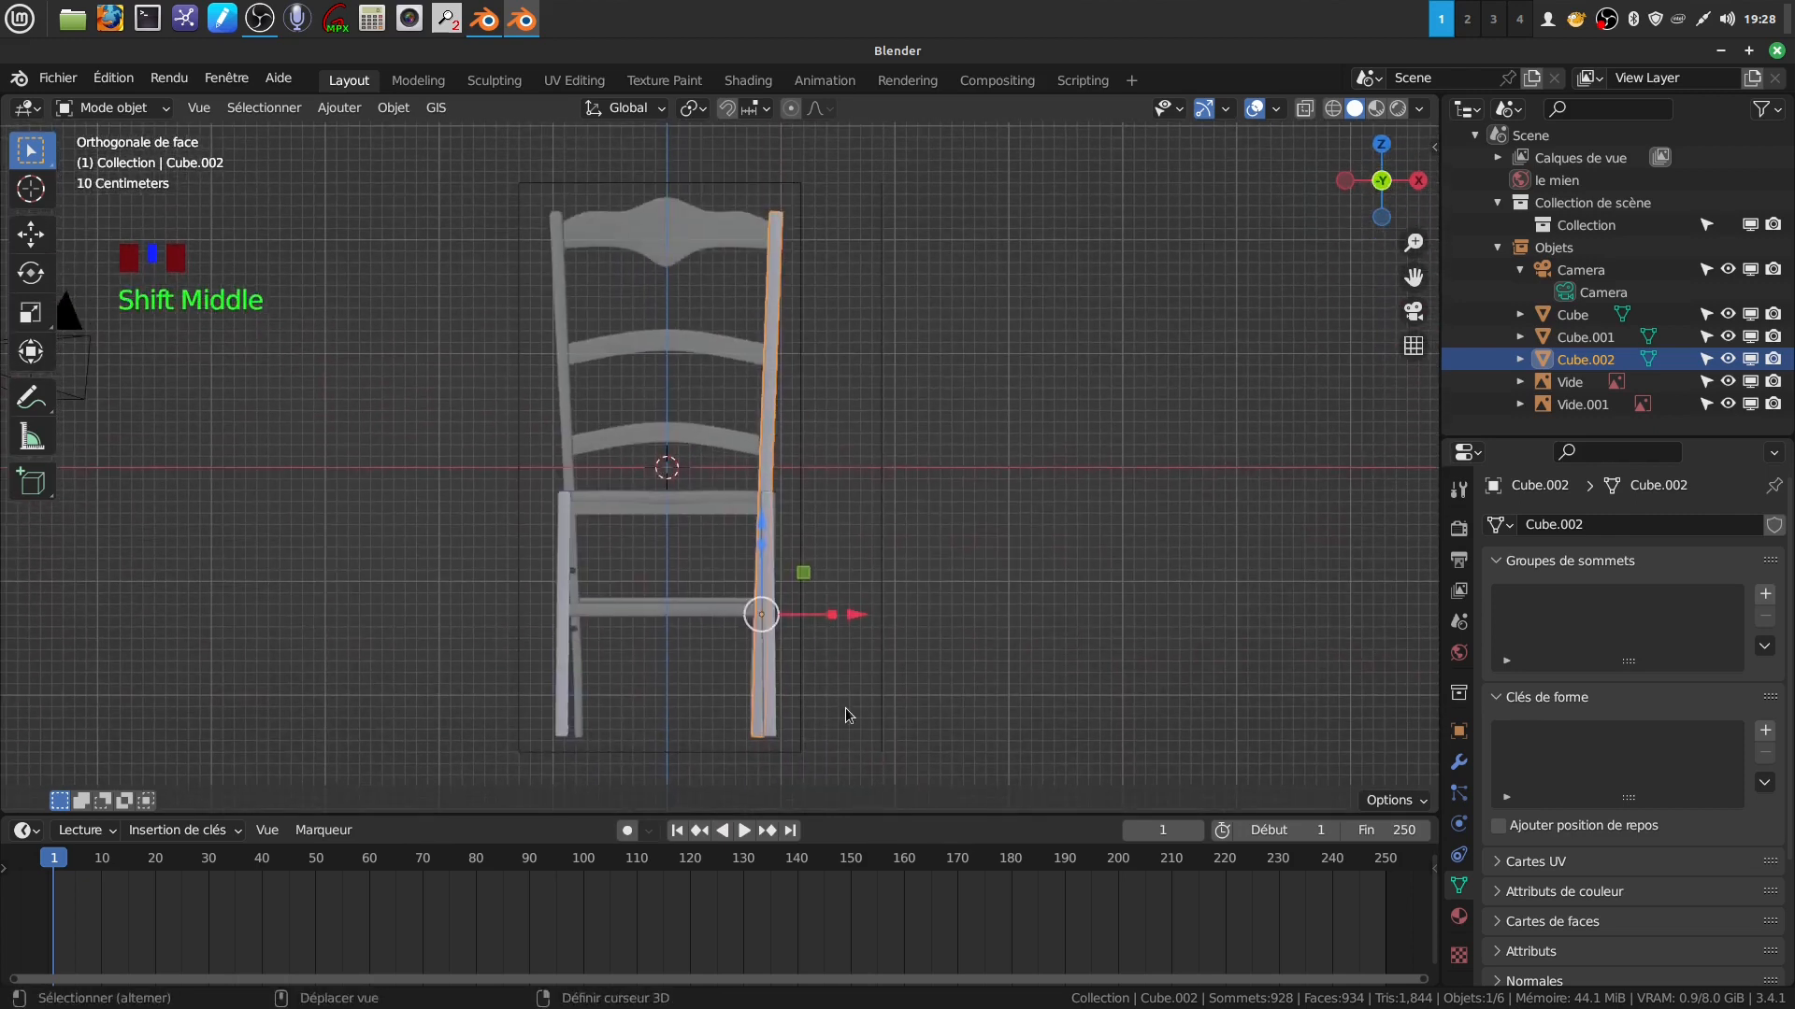
key(shift+d)
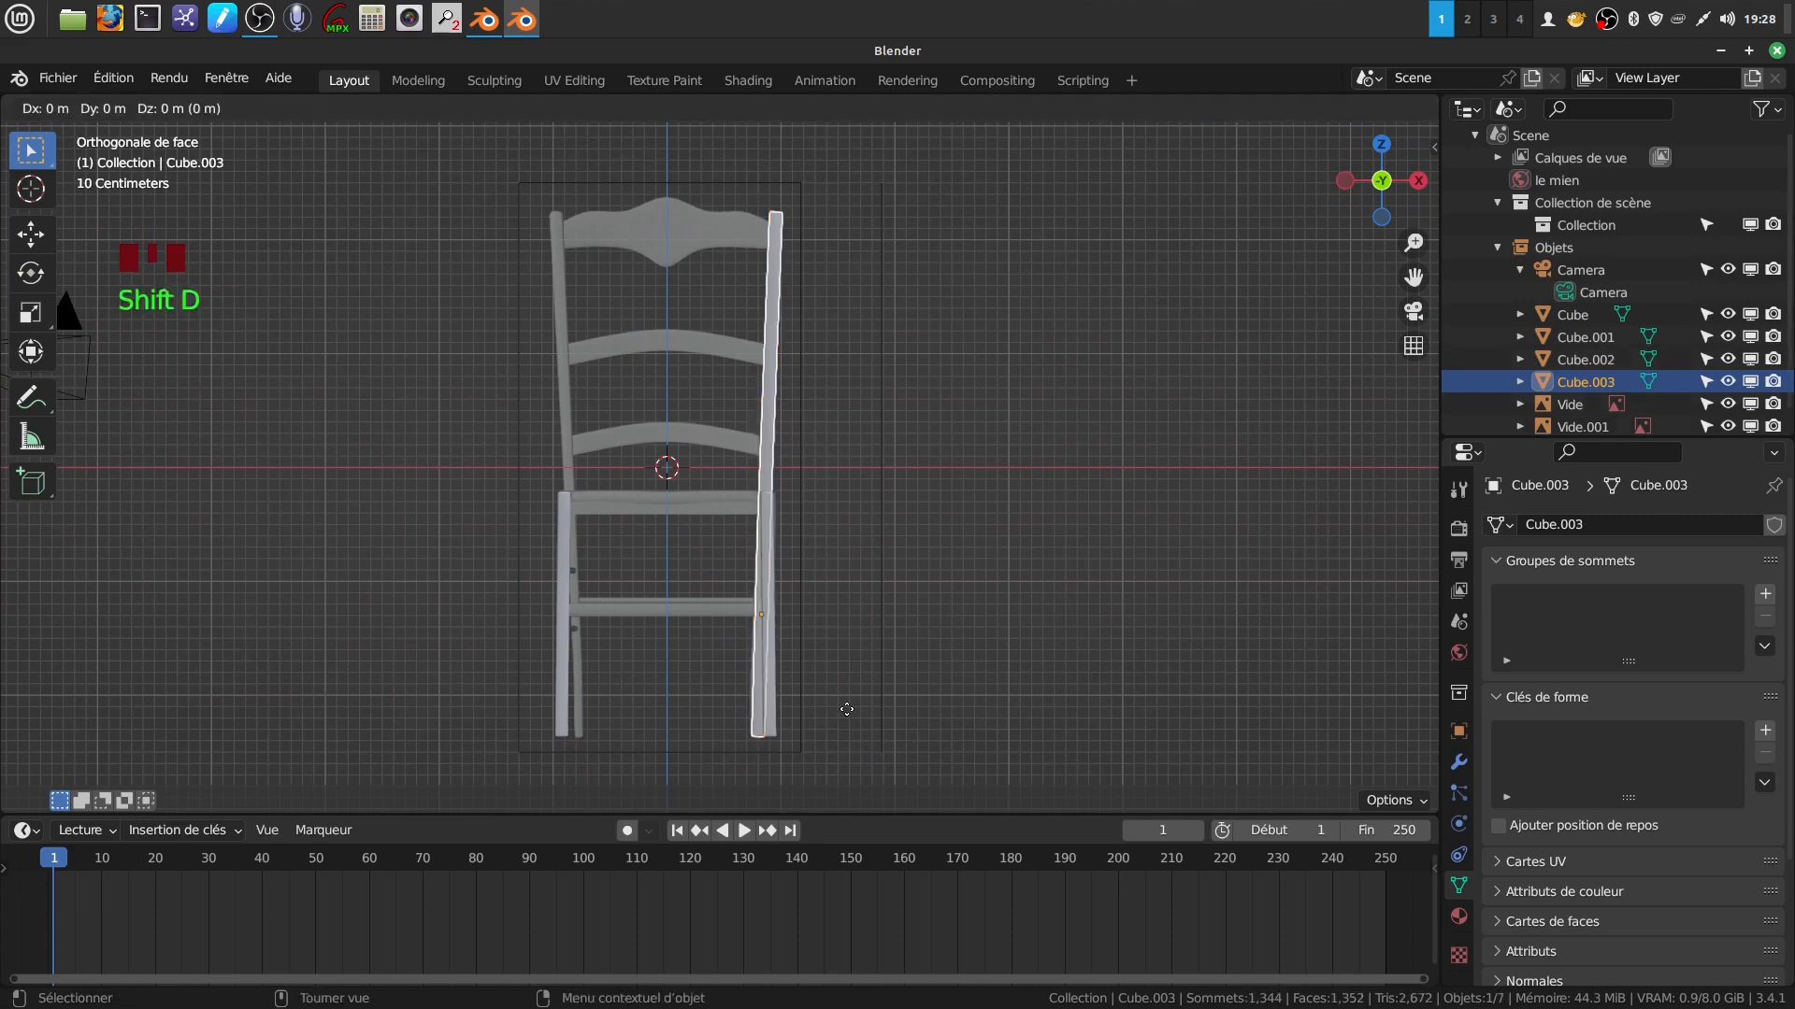
click(846, 709)
drag(870, 619, 686, 651)
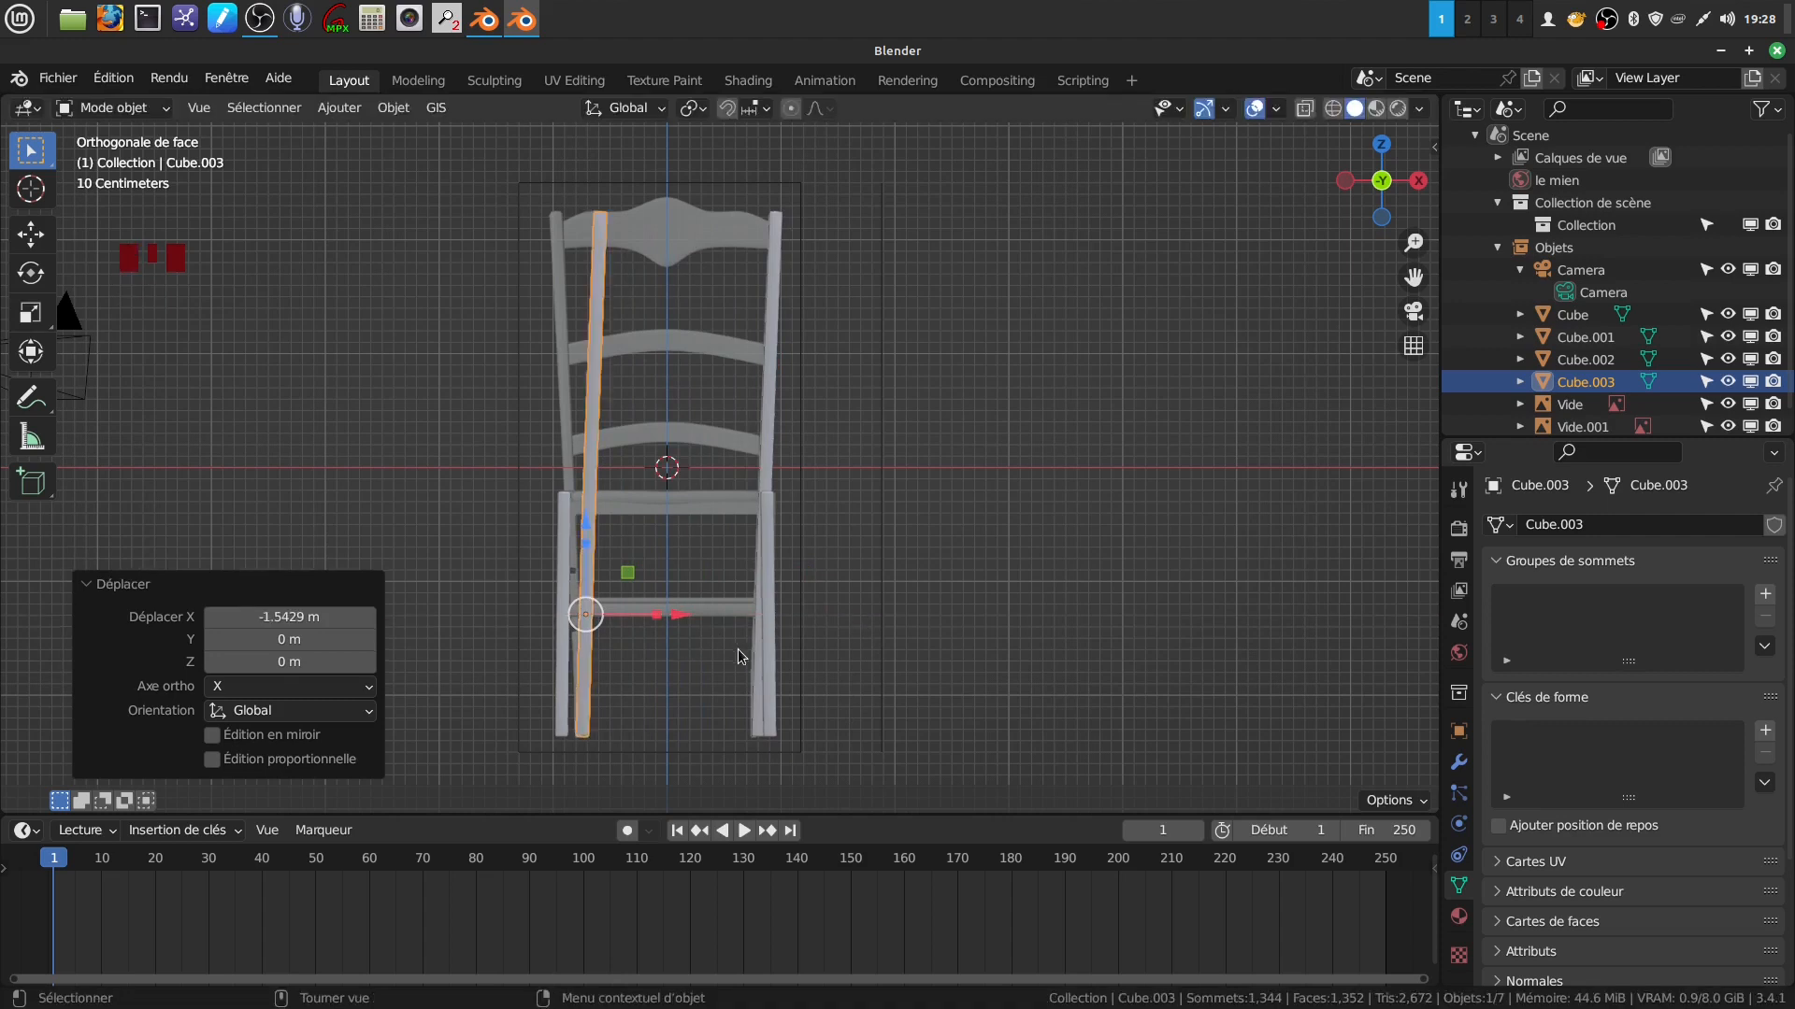
Try to mirror the duplicated rear leg with an X scale of -1 and shift it slightly along X.
click(657, 617)
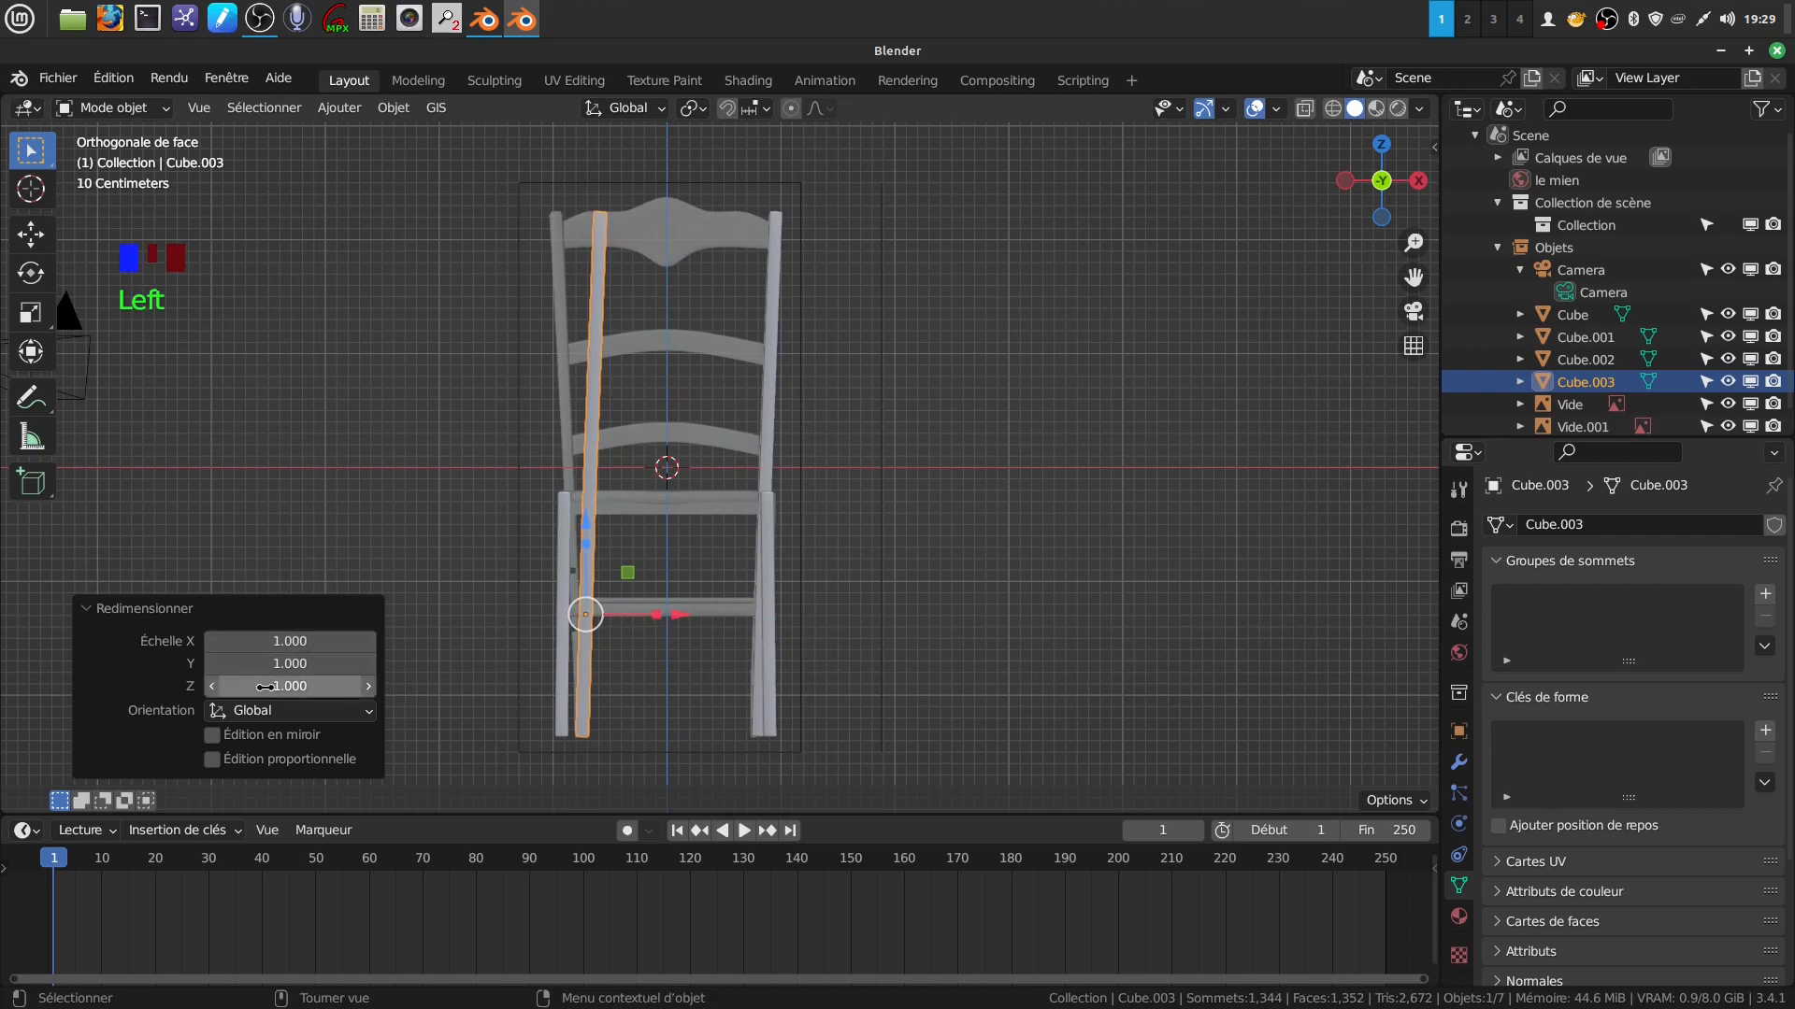
double_click(280, 642)
key(BackSpace)
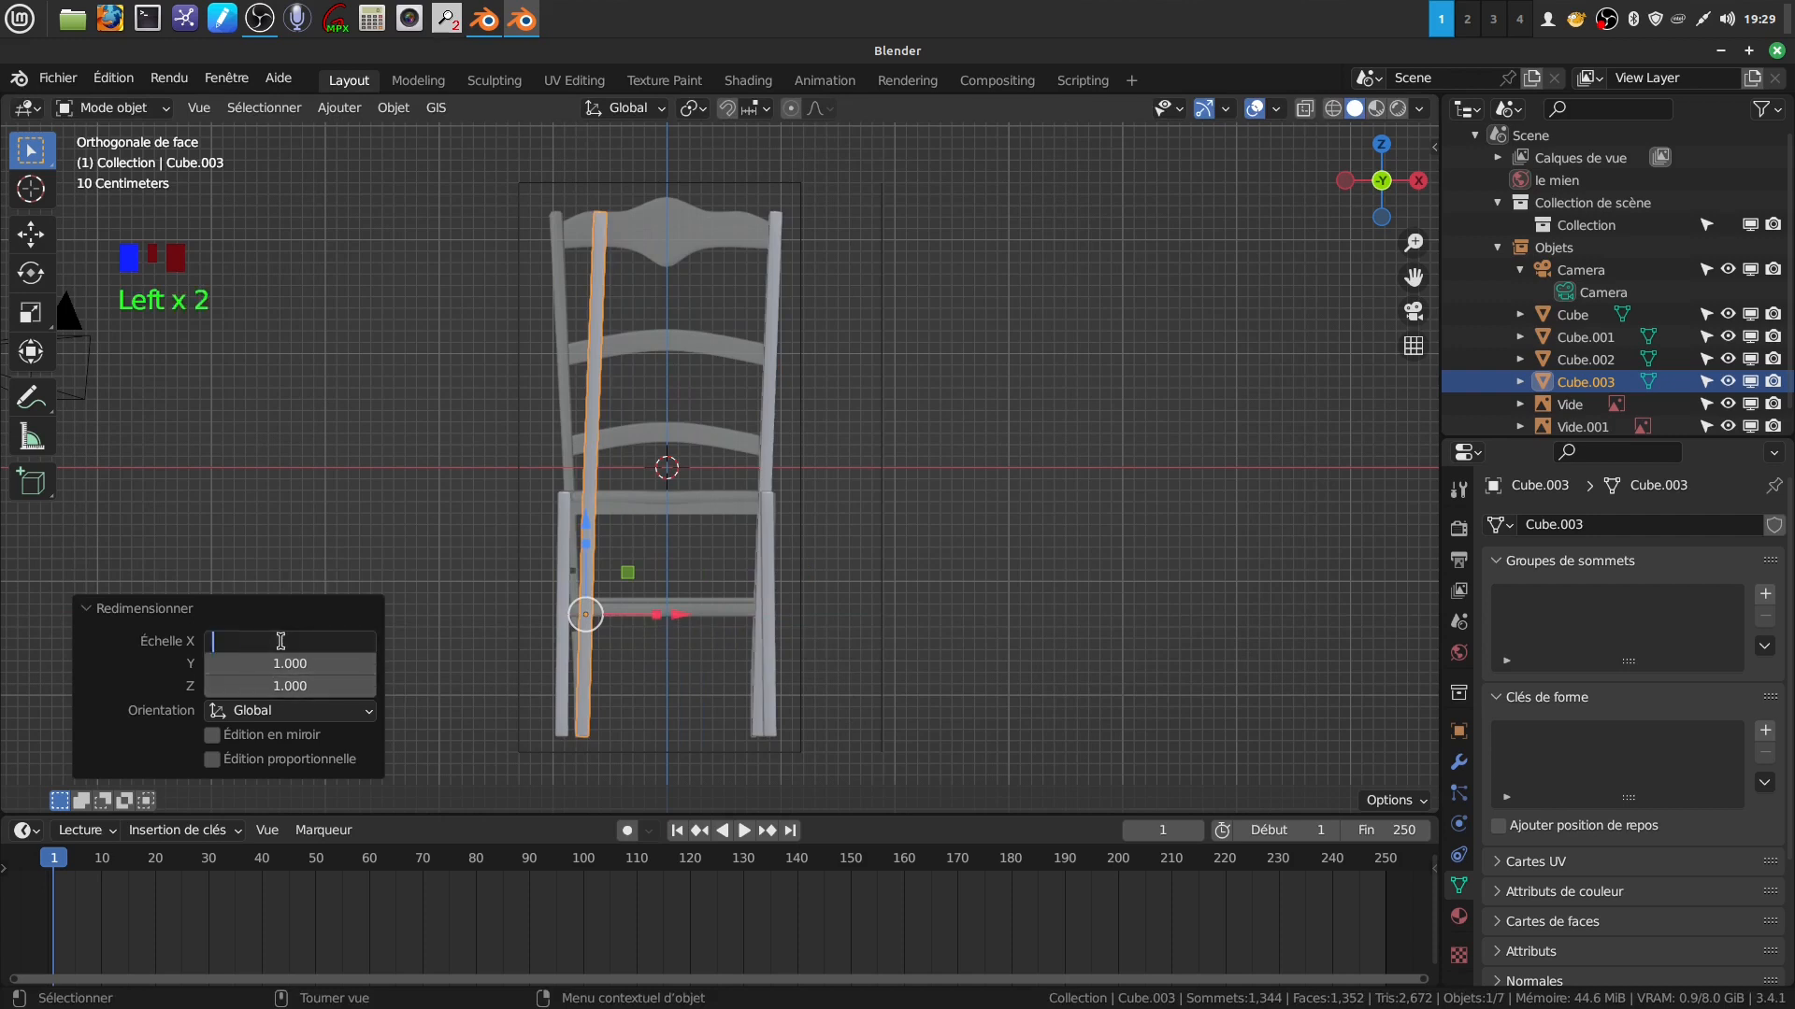
text(-1)
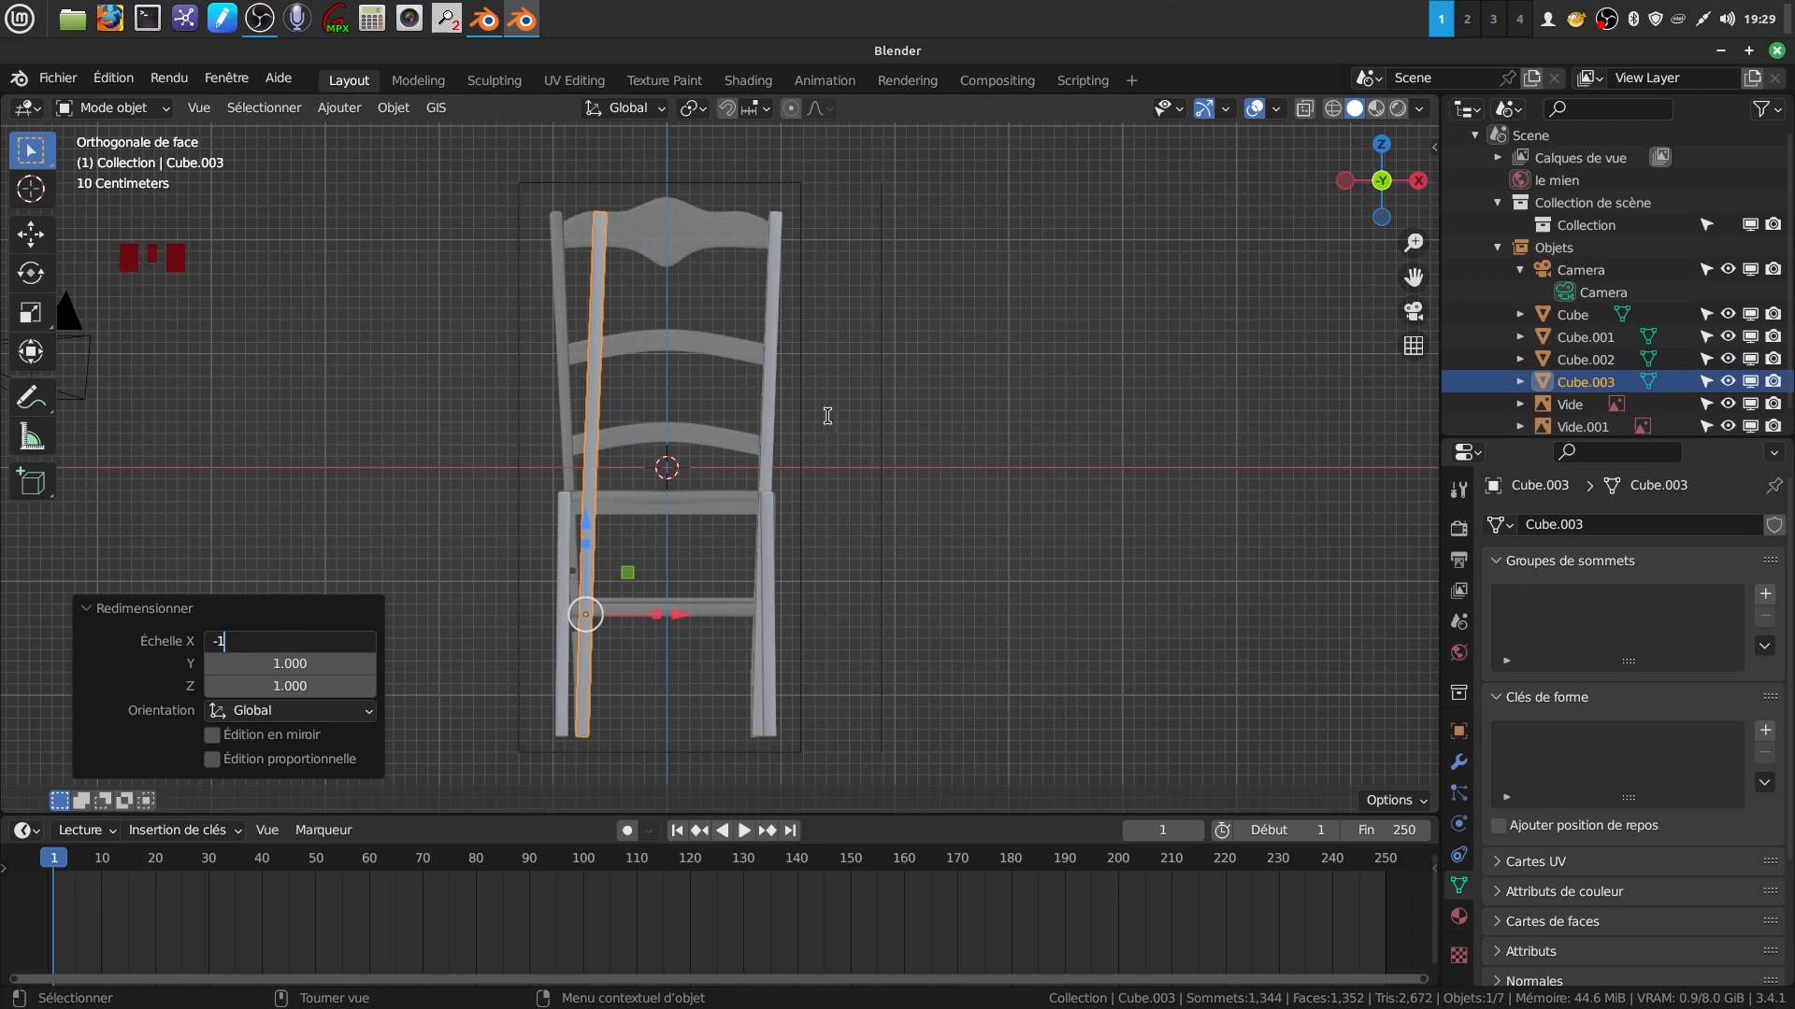
key(Return)
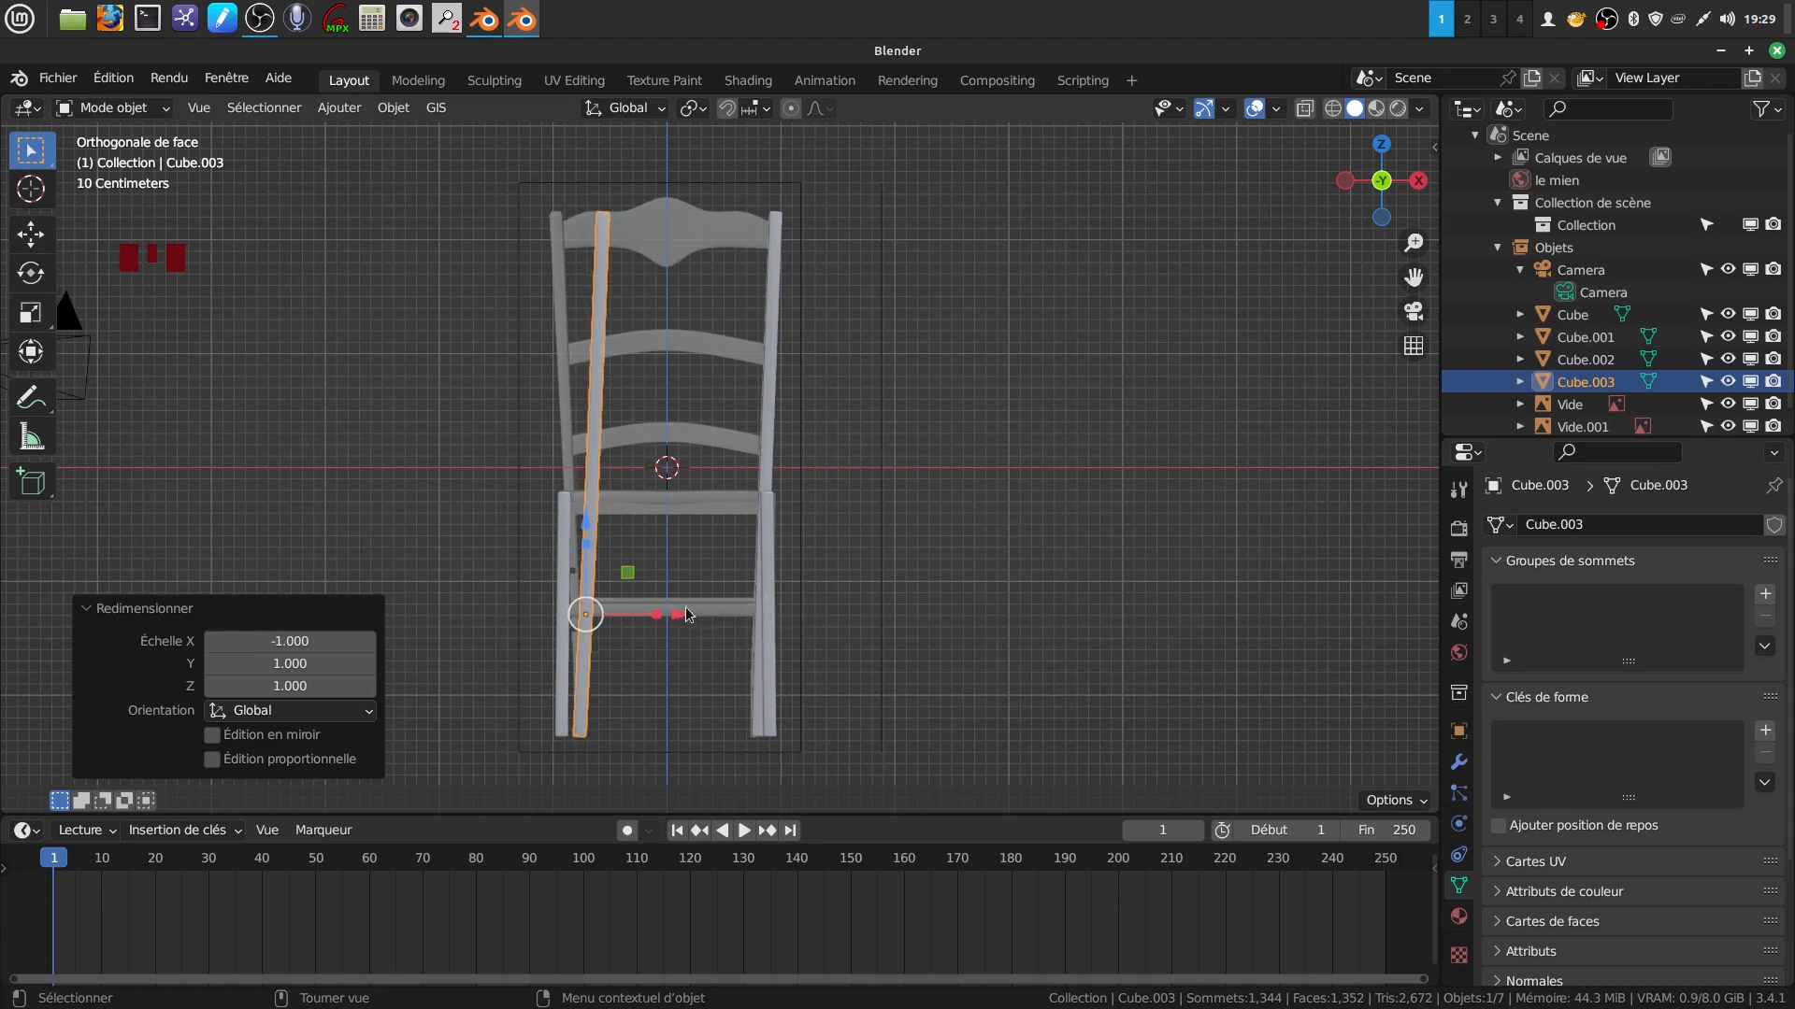
drag(681, 619, 688, 612)
Undo the last move and the X scaling of the duplicated rear leg, and view it in perspective.
middle_drag(688, 613, 749, 603)
key(ctrl+z)
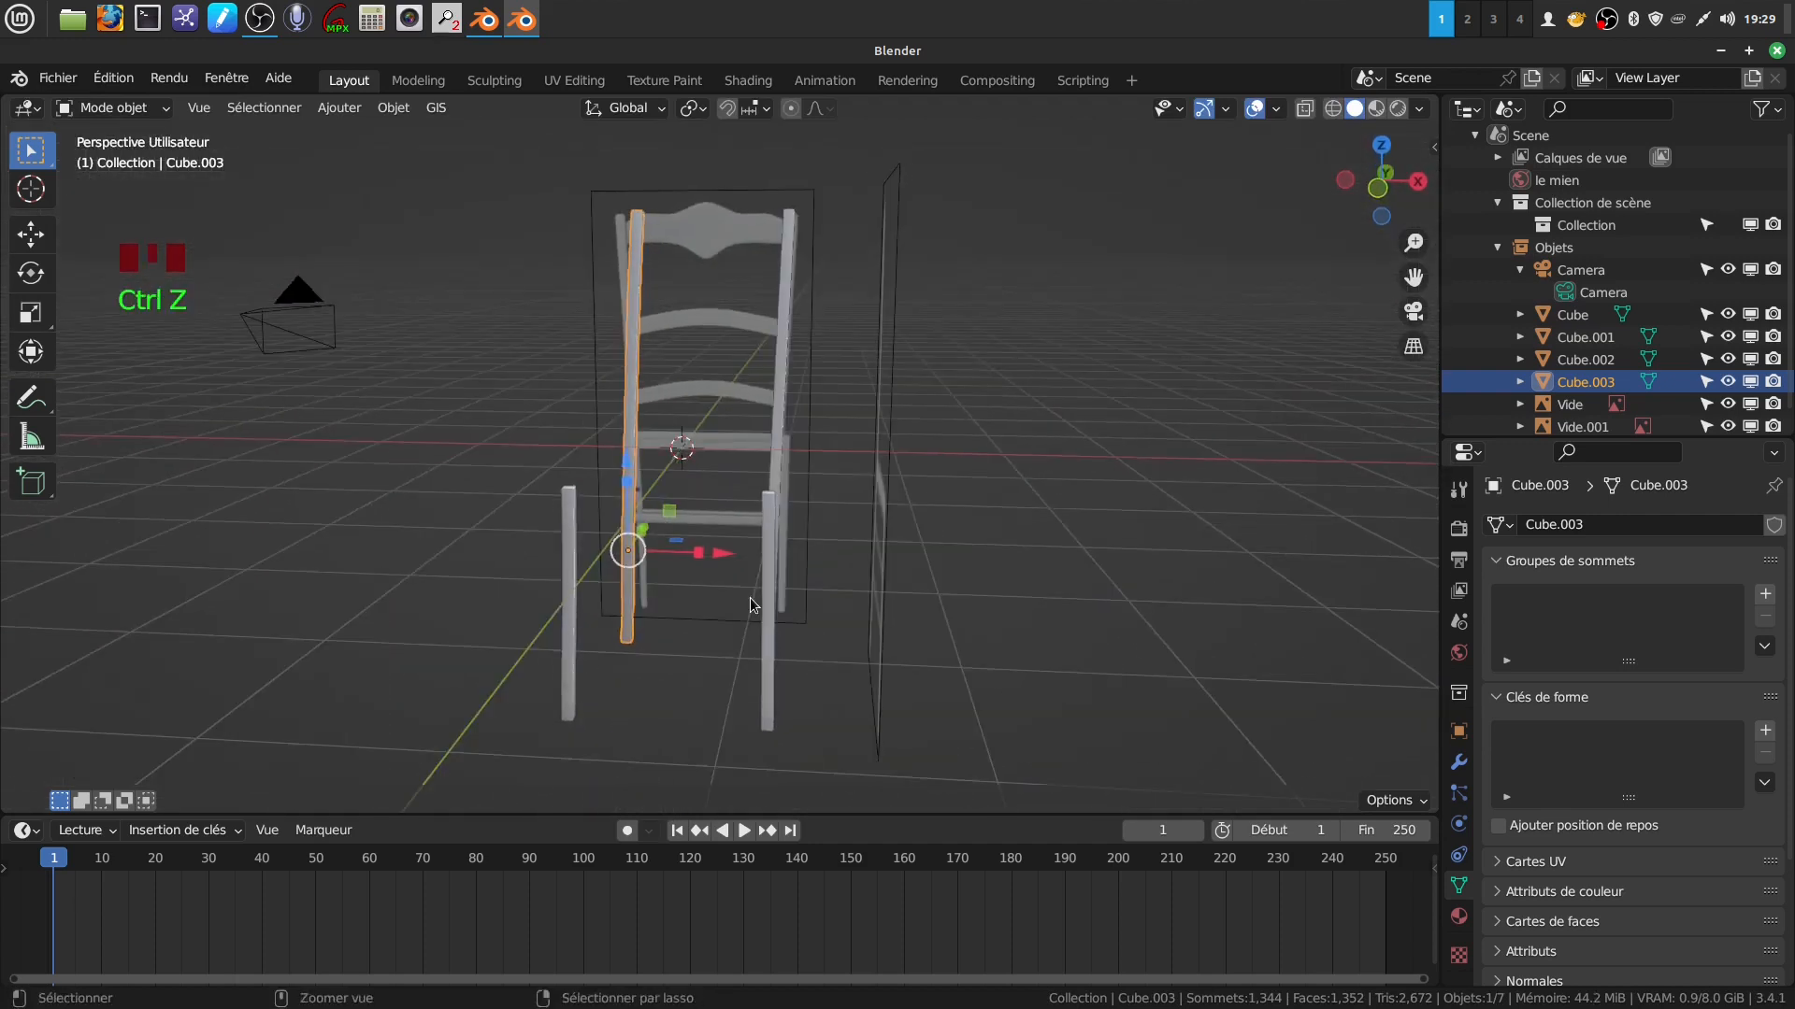
key(ctrl+z)
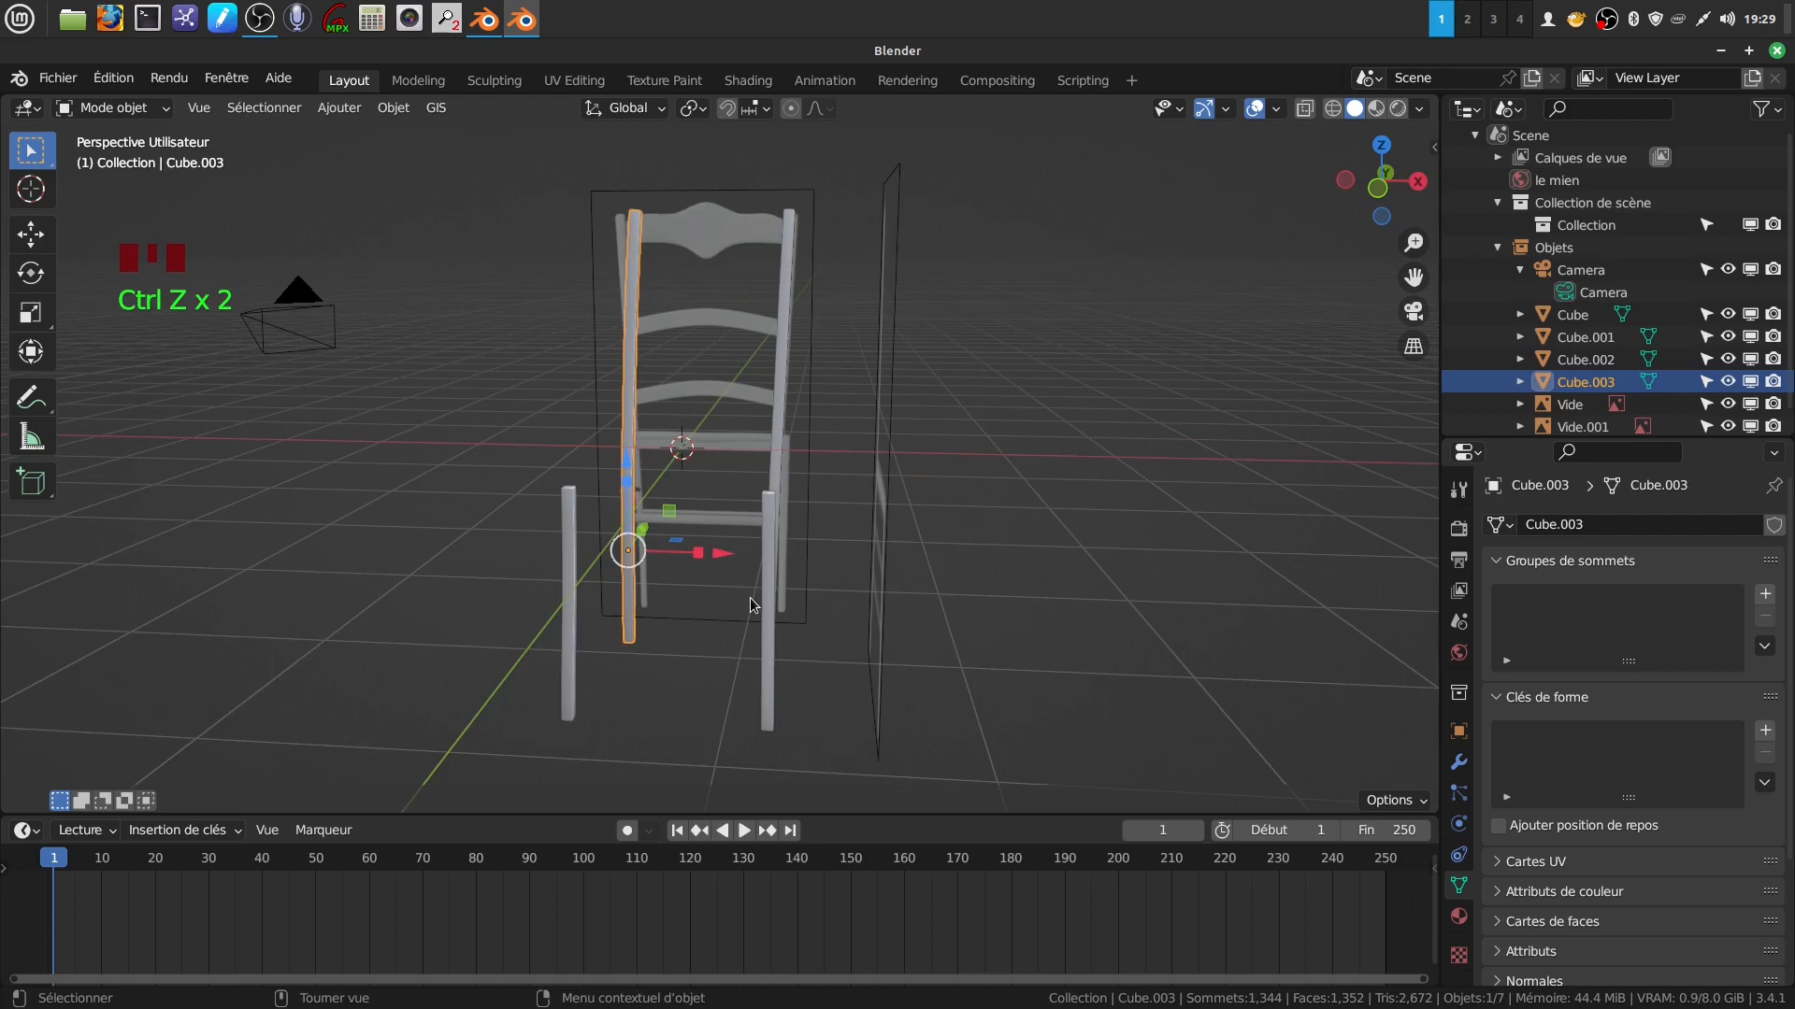
scroll(753, 603, up, 2)
middle_drag(754, 603, 787, 559)
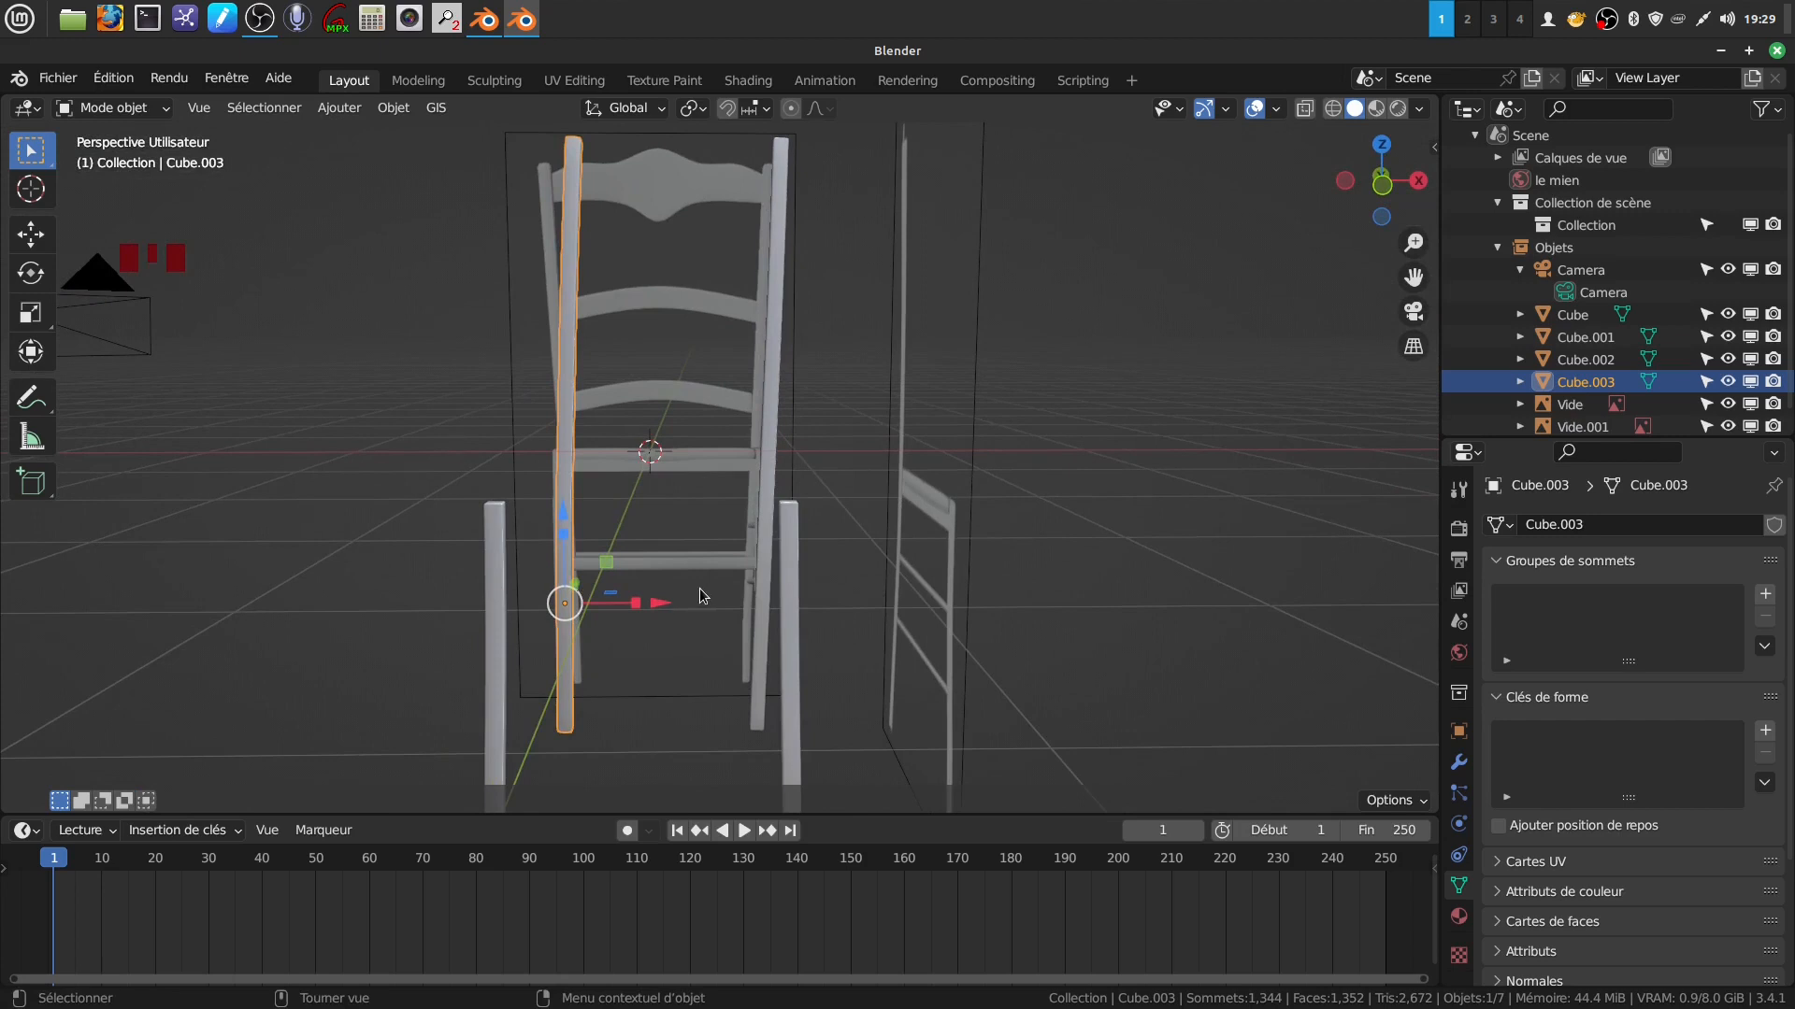
In front view, mirror the duplicated rear leg by scaling it -1 along X.
key(KP_1)
scroll(699, 587, down, 3)
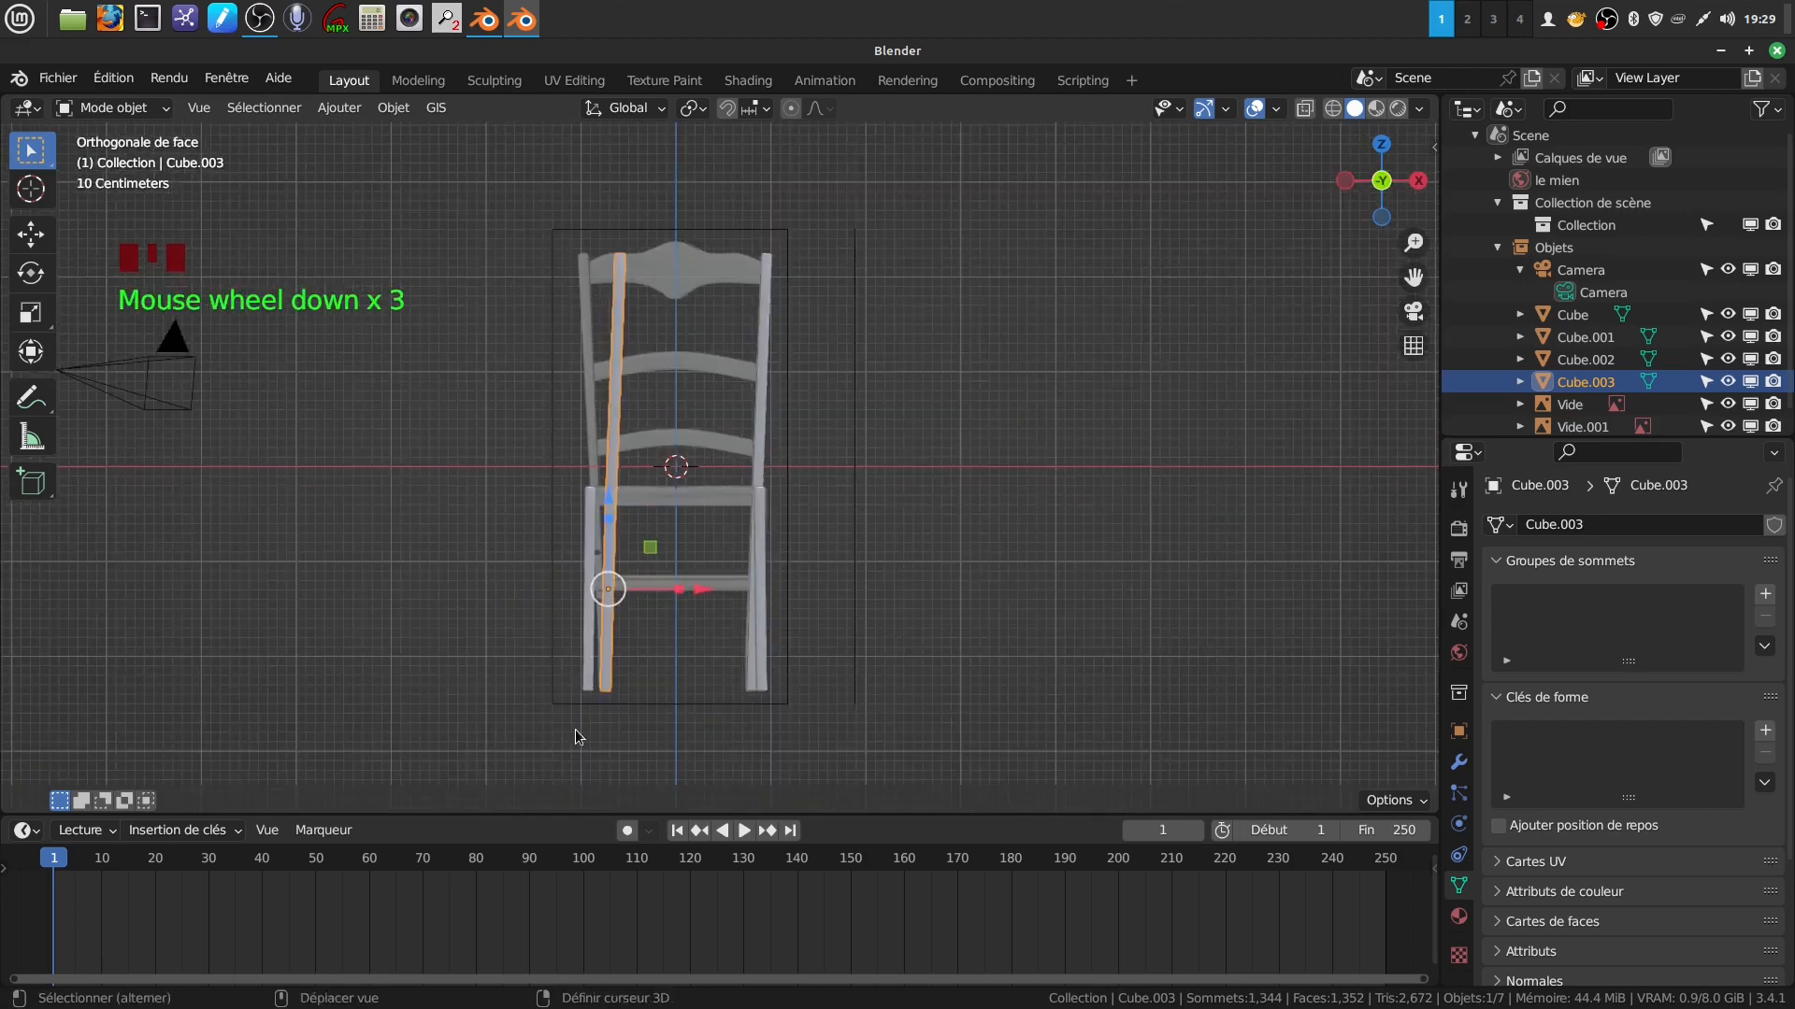
shift+middle_drag(575, 729, 623, 637)
scroll(703, 569, up, 2)
shift+middle_drag(750, 660, 691, 637)
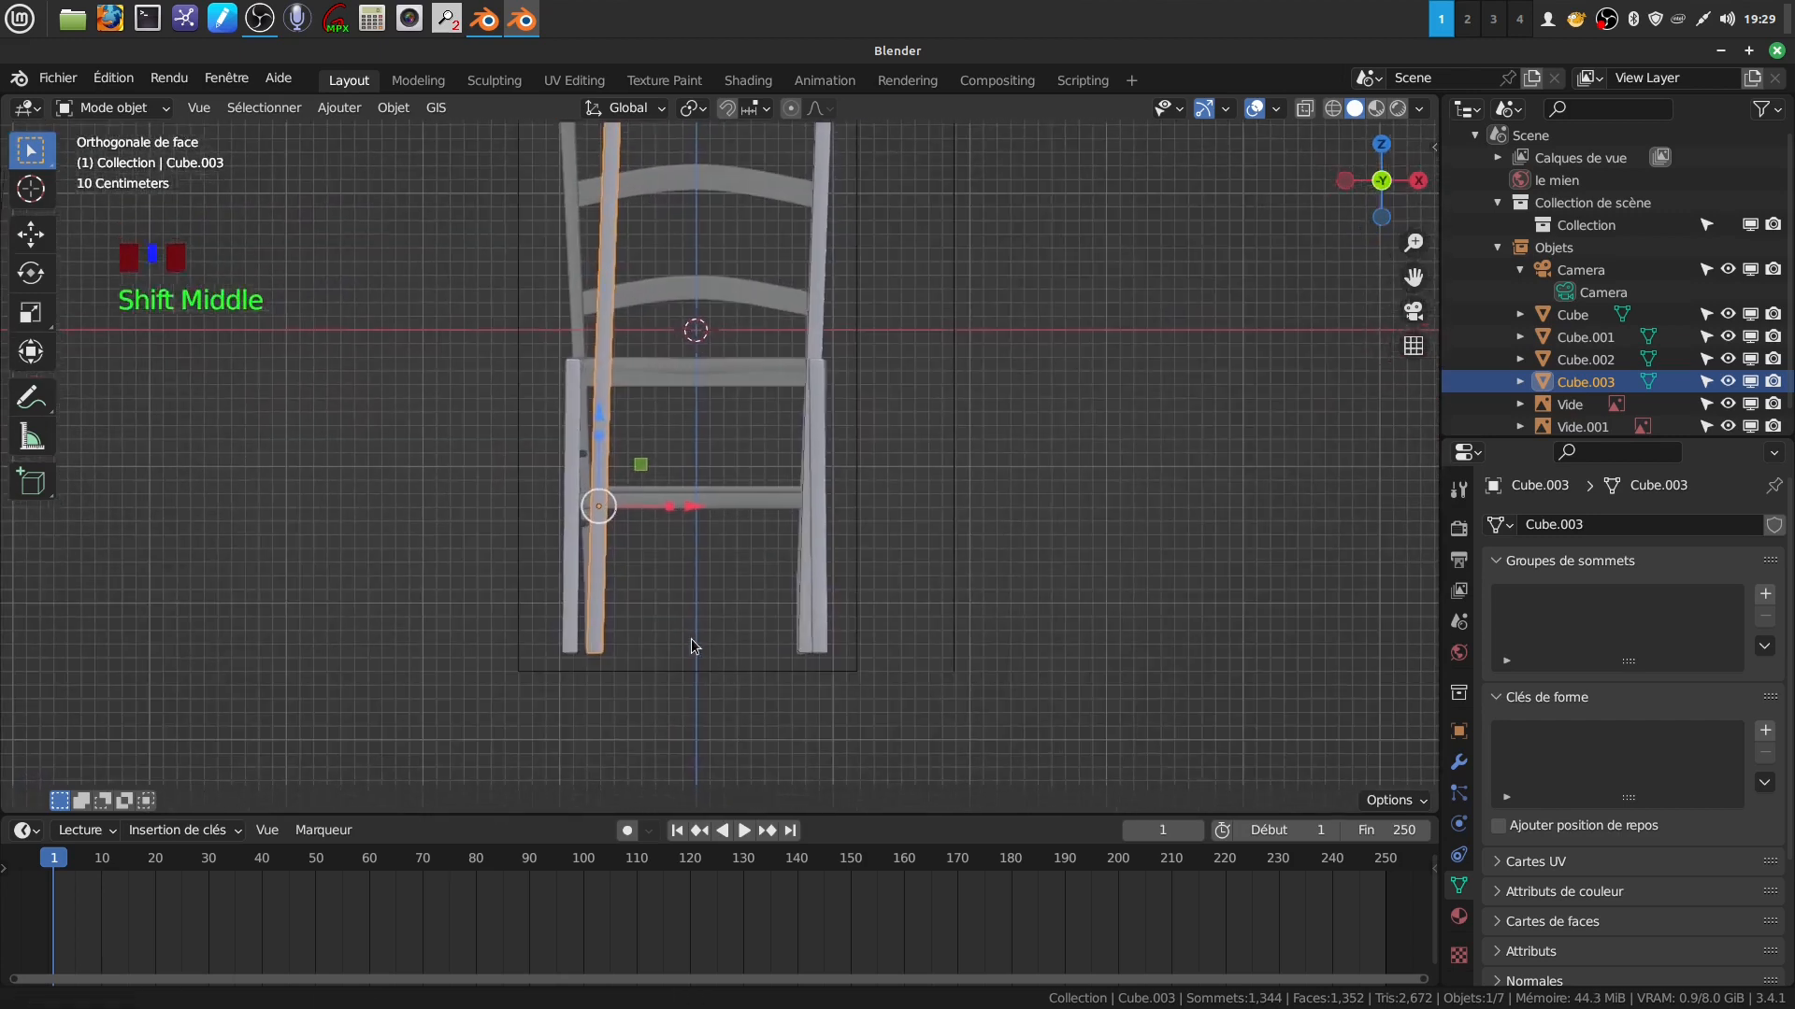
scroll(697, 659, down, 2)
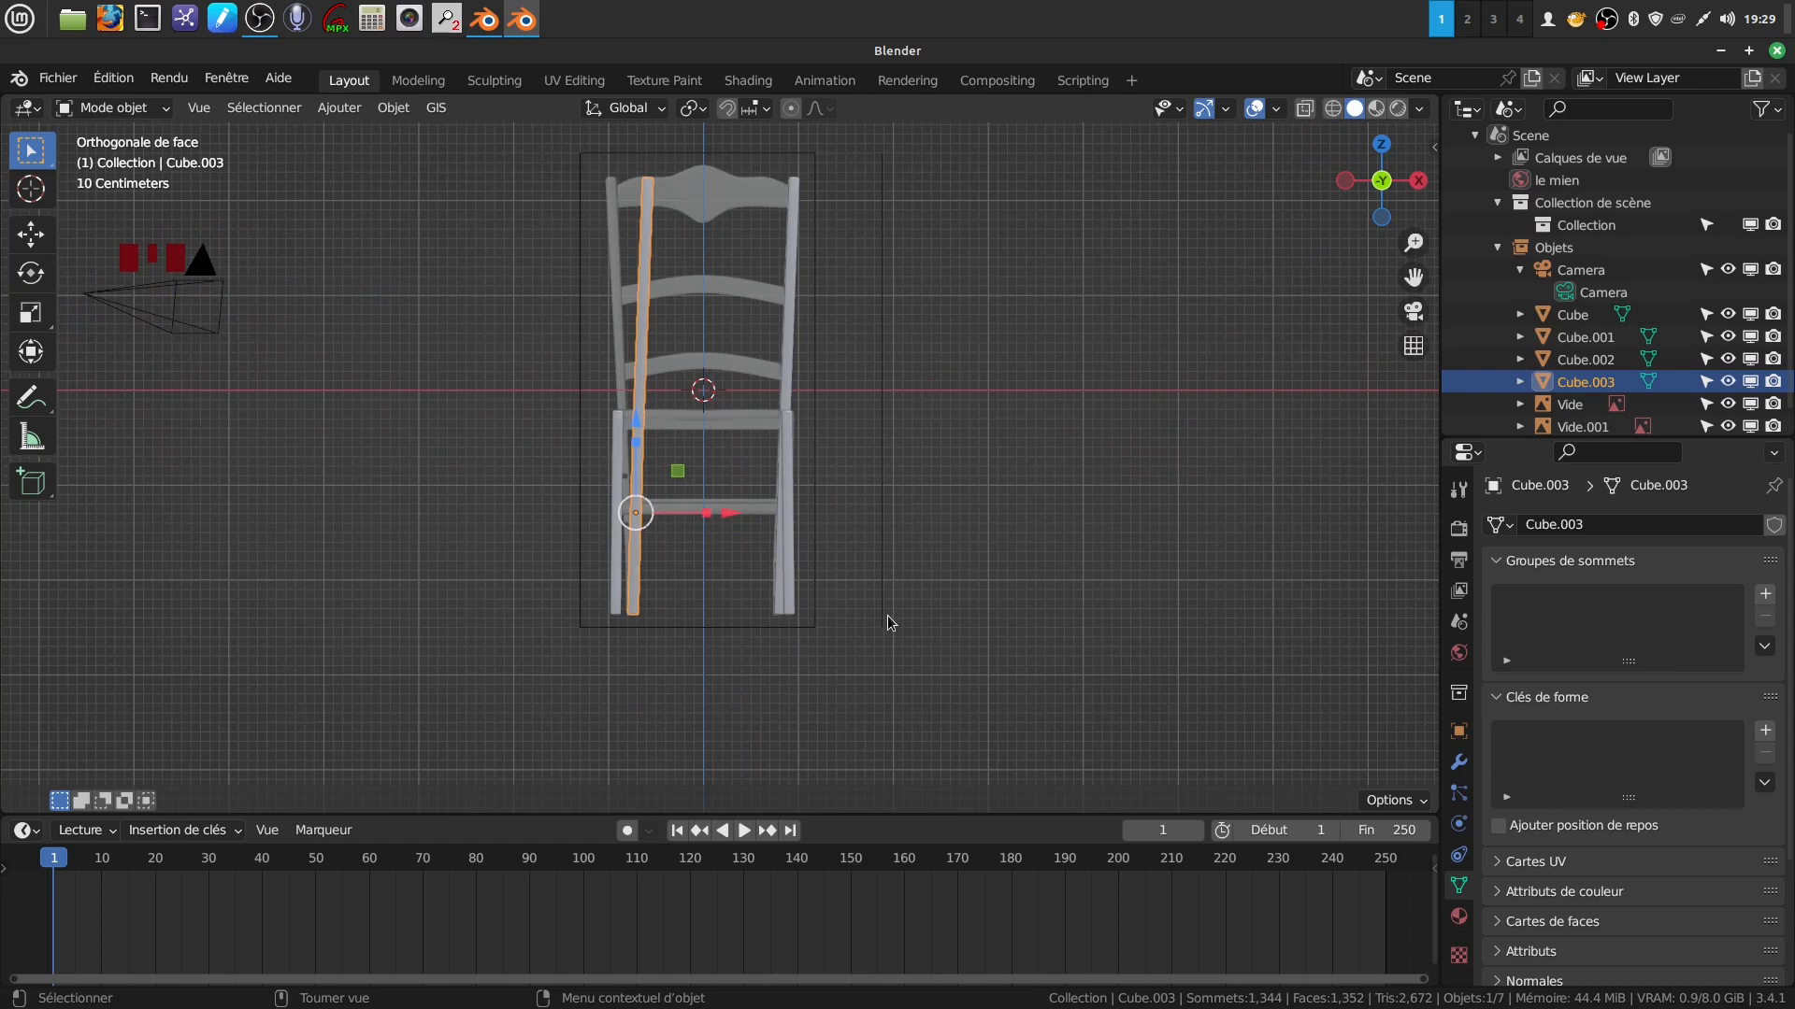
scroll(888, 616, up, 1)
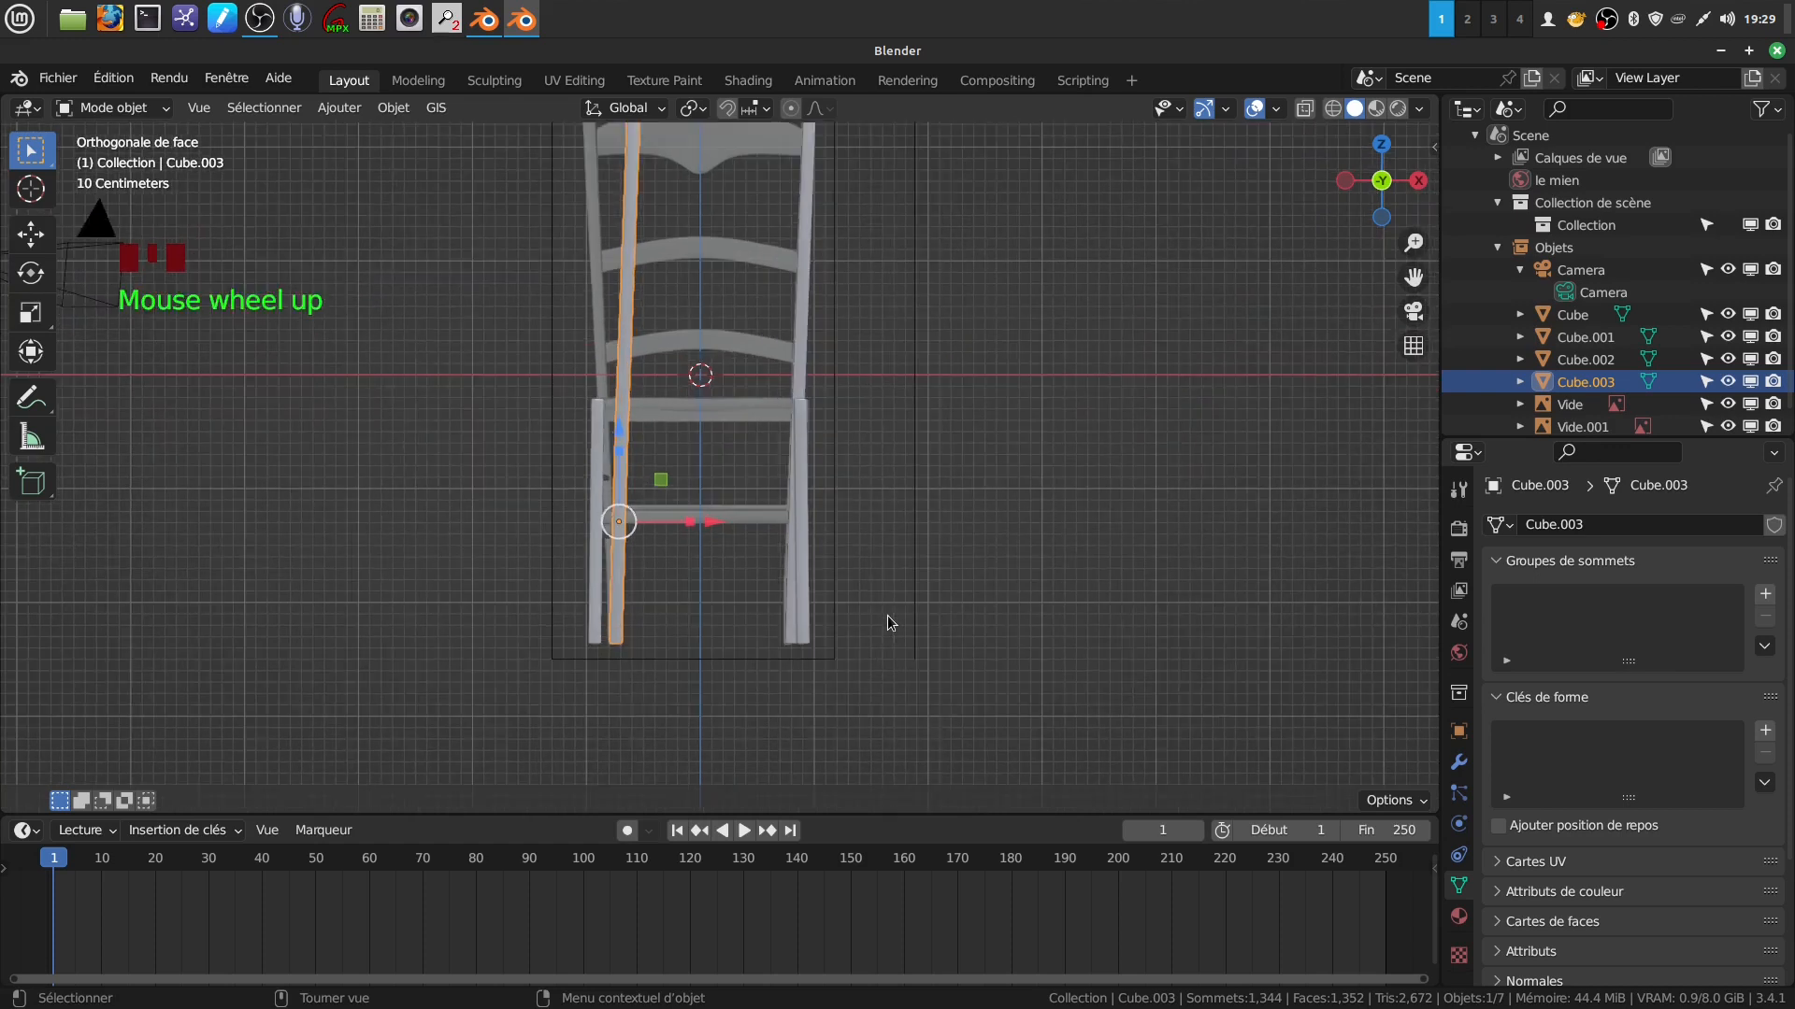
key(s)
key(x)
key(minus)
key(1)
key(Return)
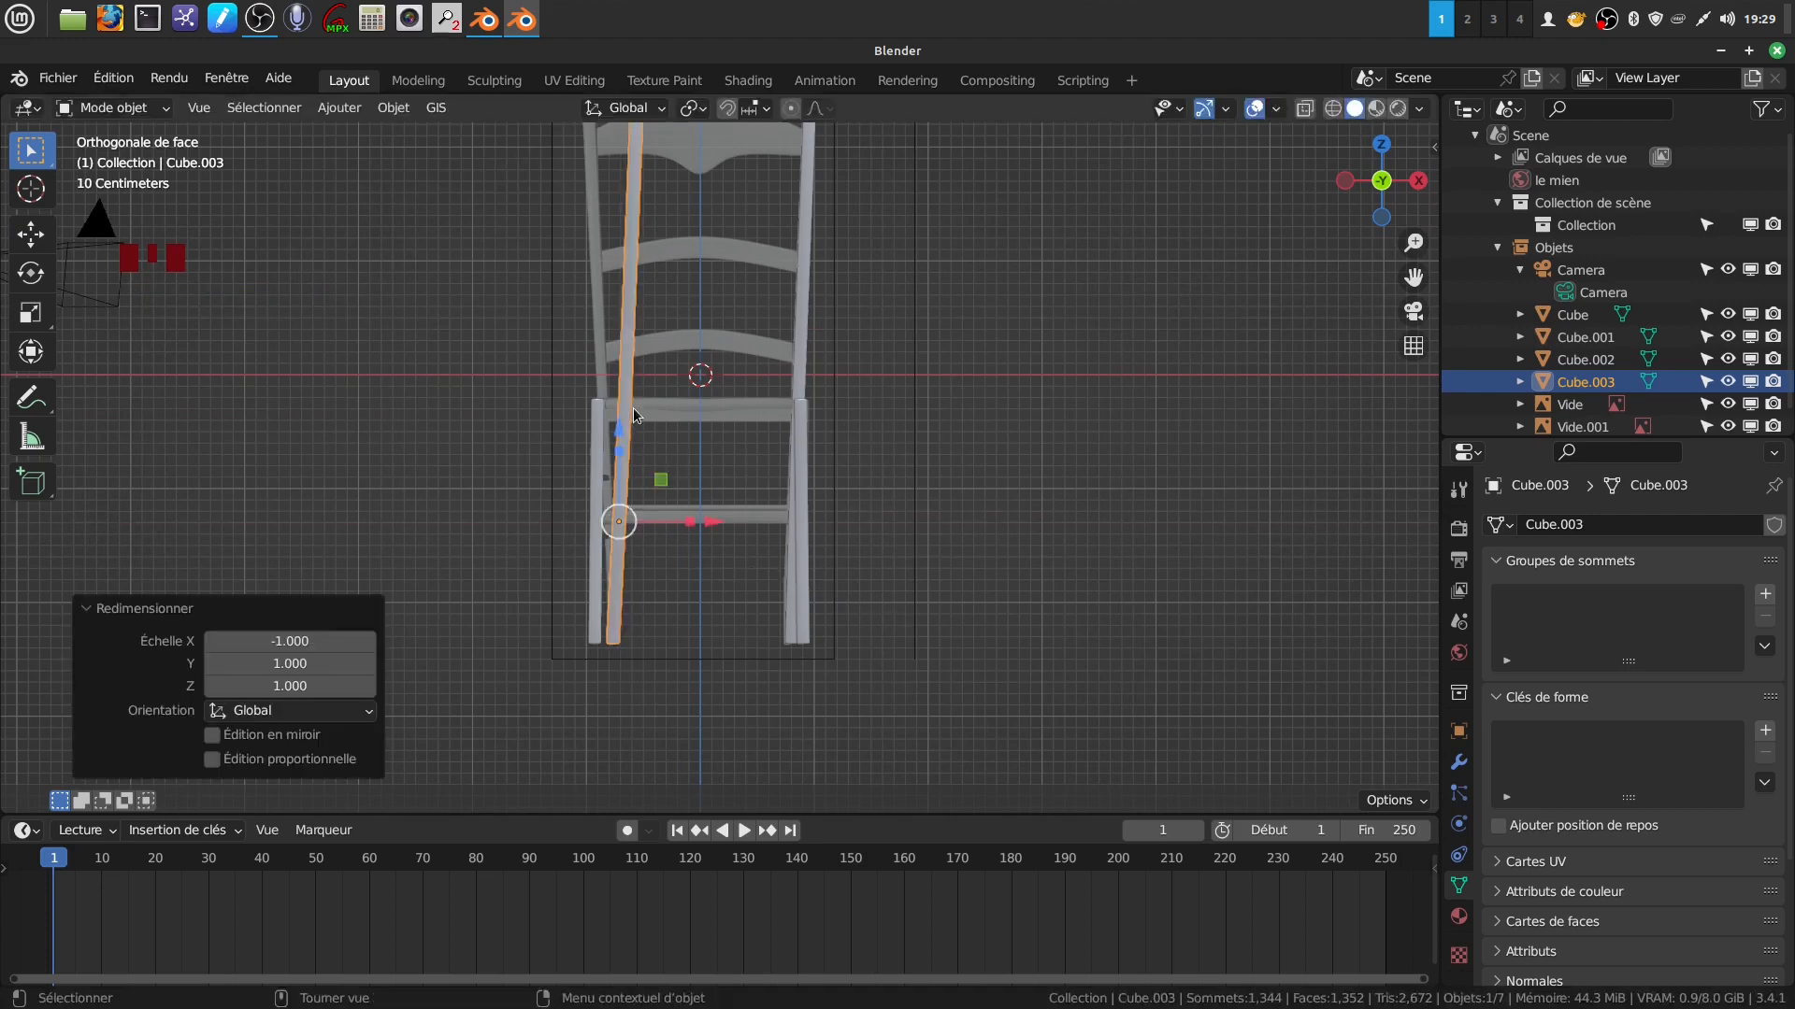
Rotate the mirrored rear leg -5.01° in front view and move it about -0.074 m along X onto the reference.
key(r)
click(792, 534)
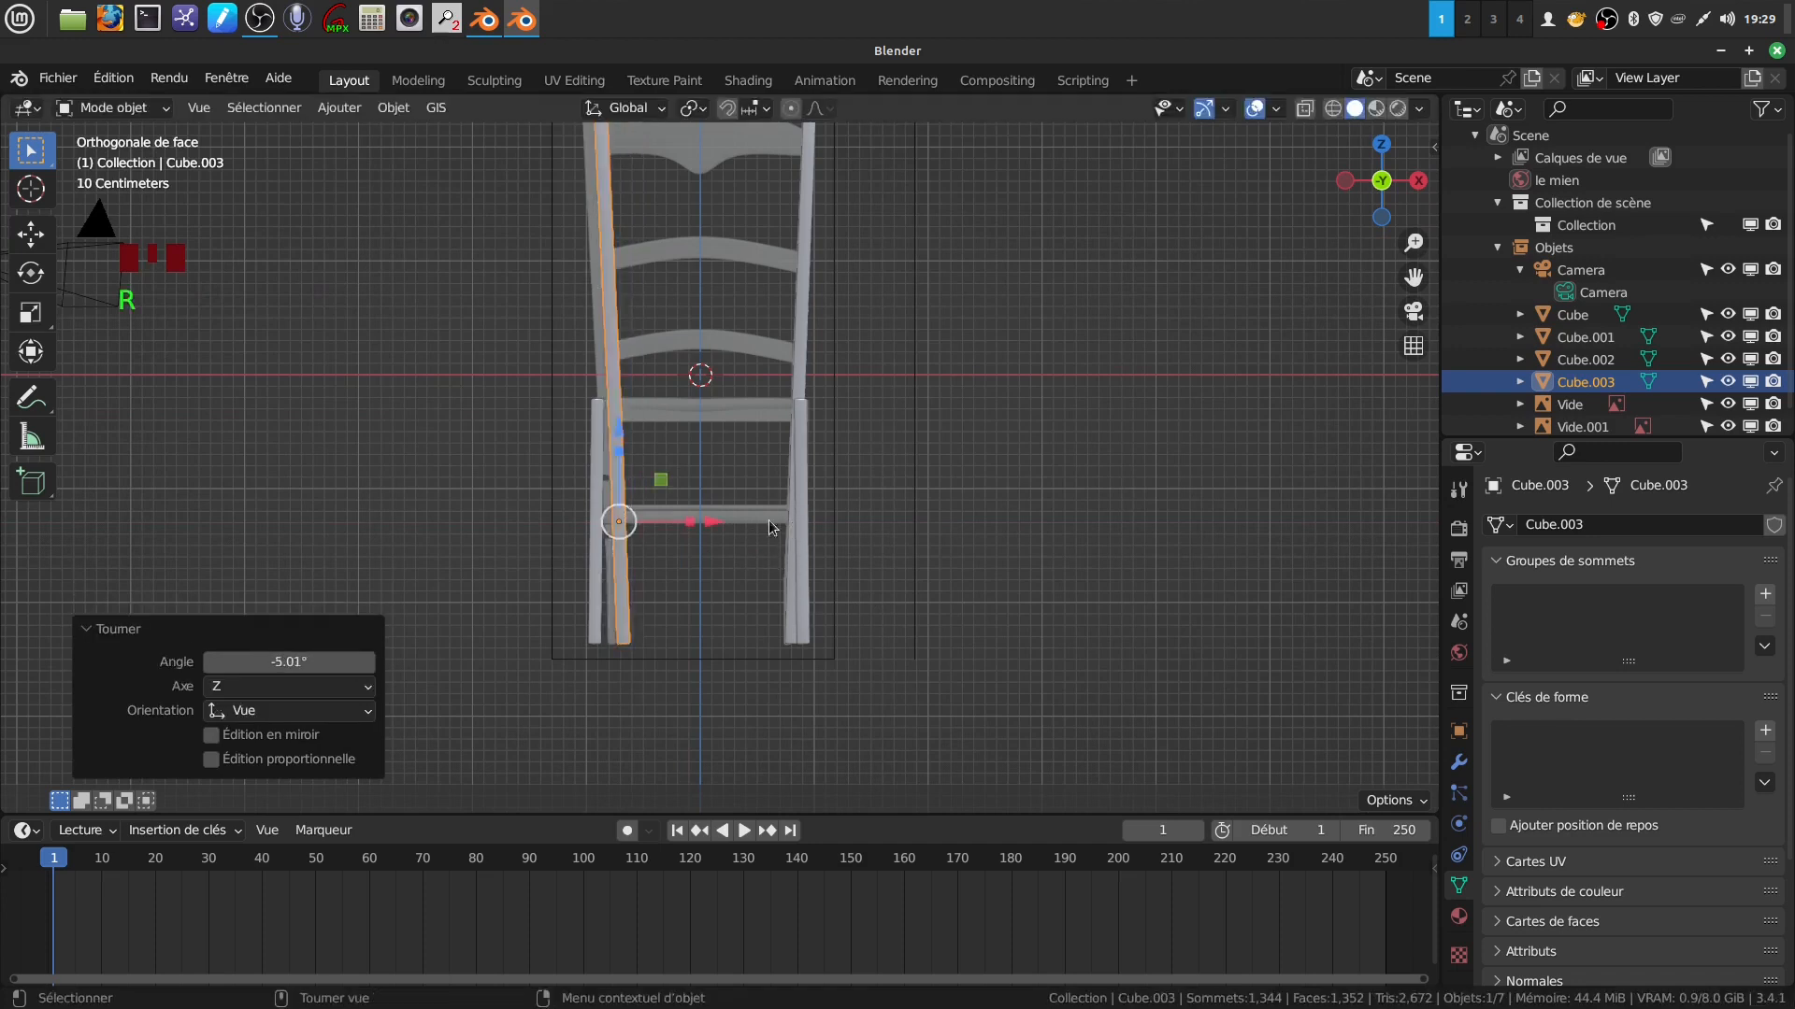
drag(722, 526, 713, 525)
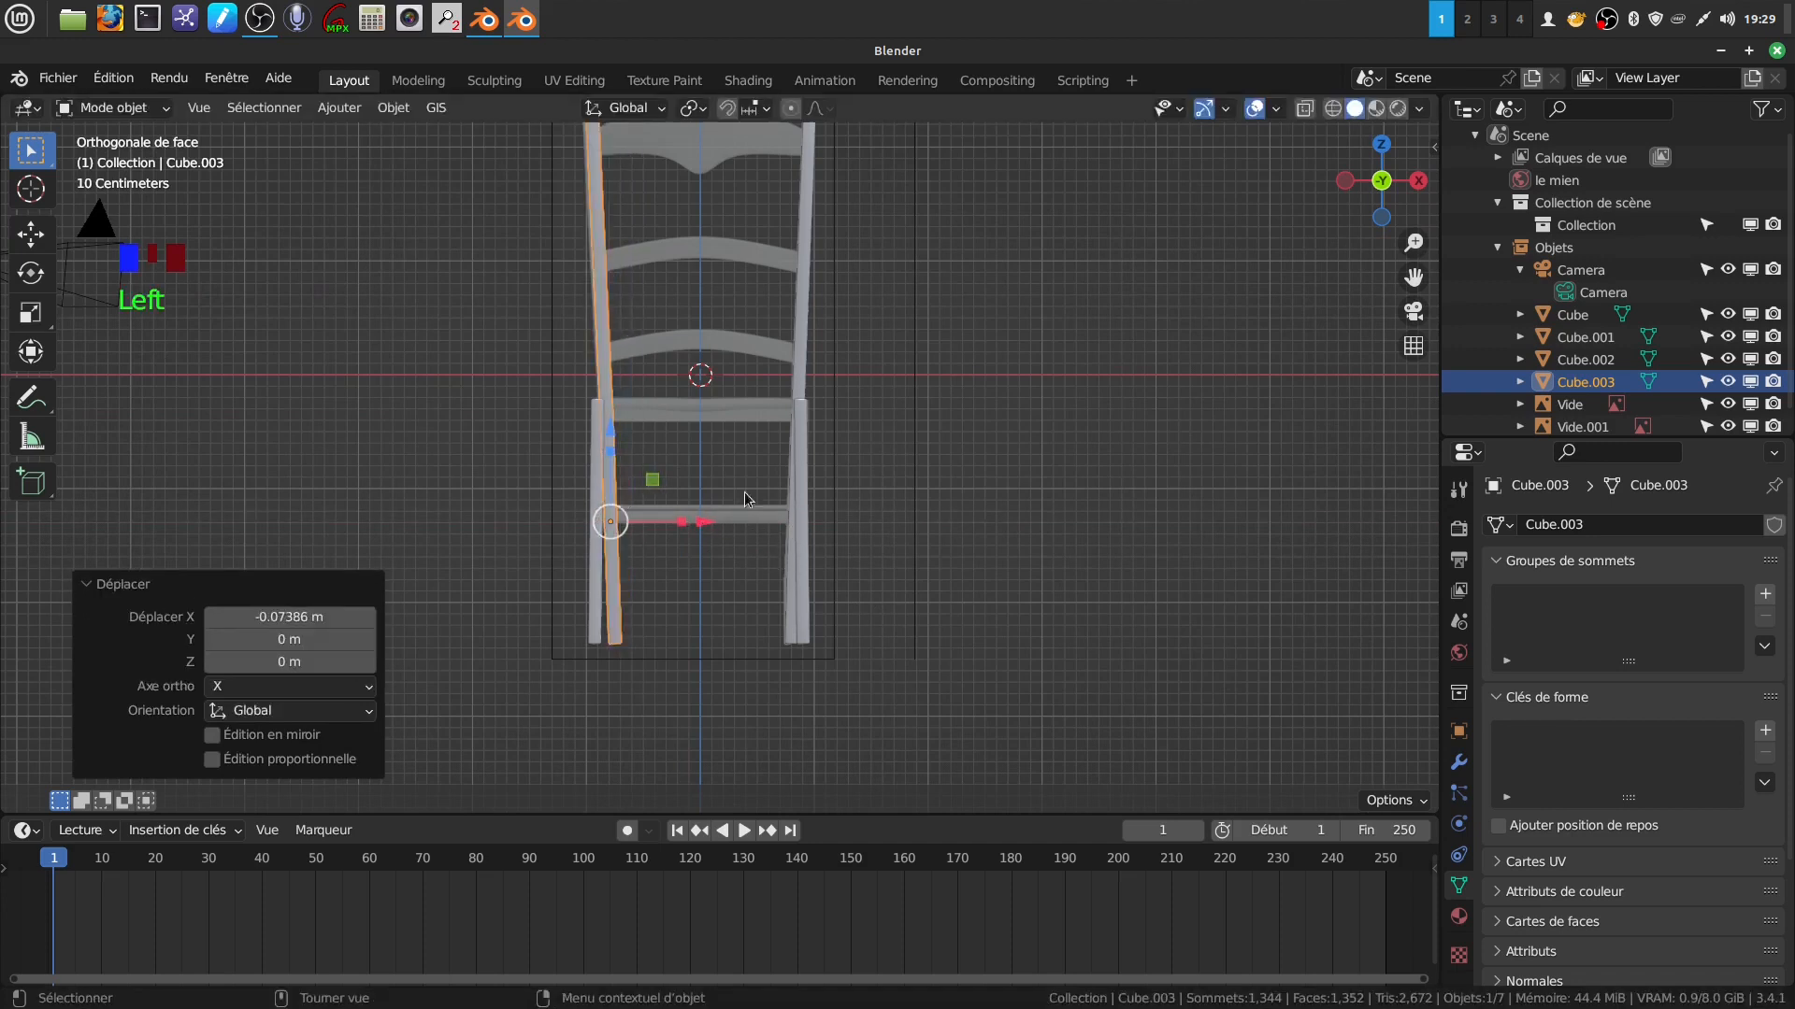
shift+middle_drag(754, 463, 777, 529)
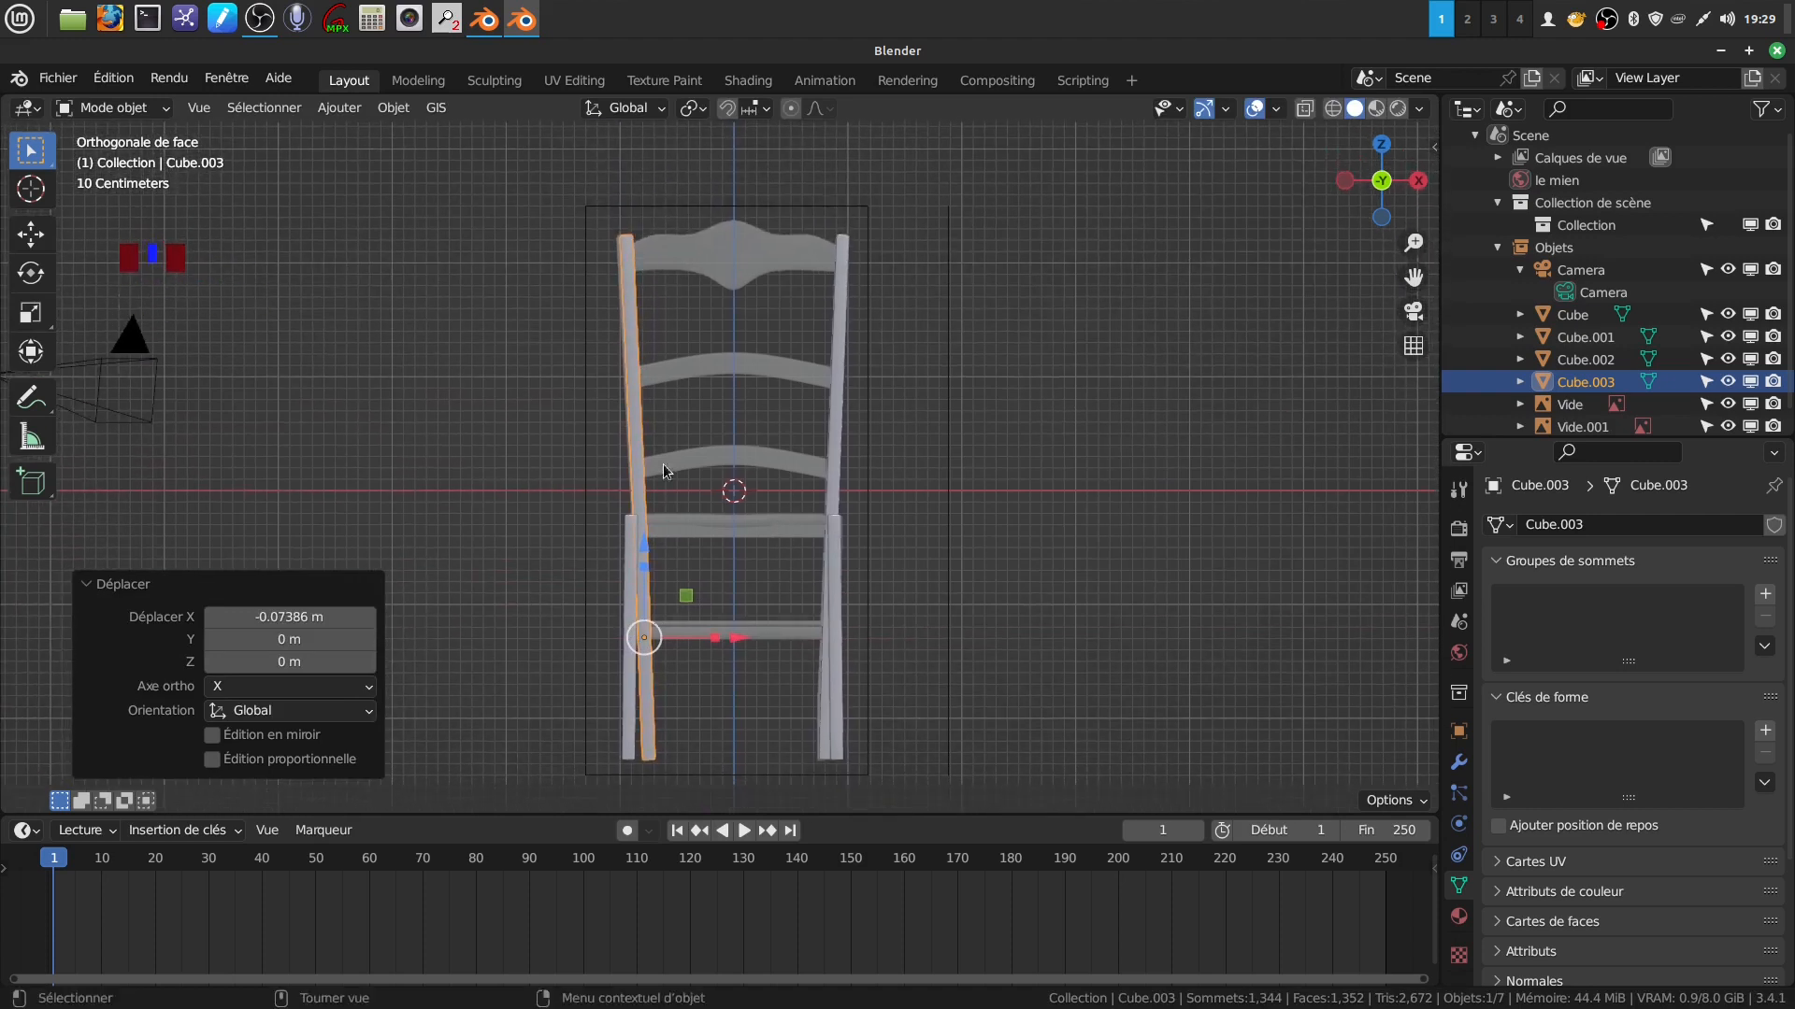
Deselect the mirrored leg and inspect all four chair legs in perspective.
middle_drag(663, 708, 791, 541)
key(Tab)
key(Tab)
click(795, 733)
scroll(789, 660, down, 3)
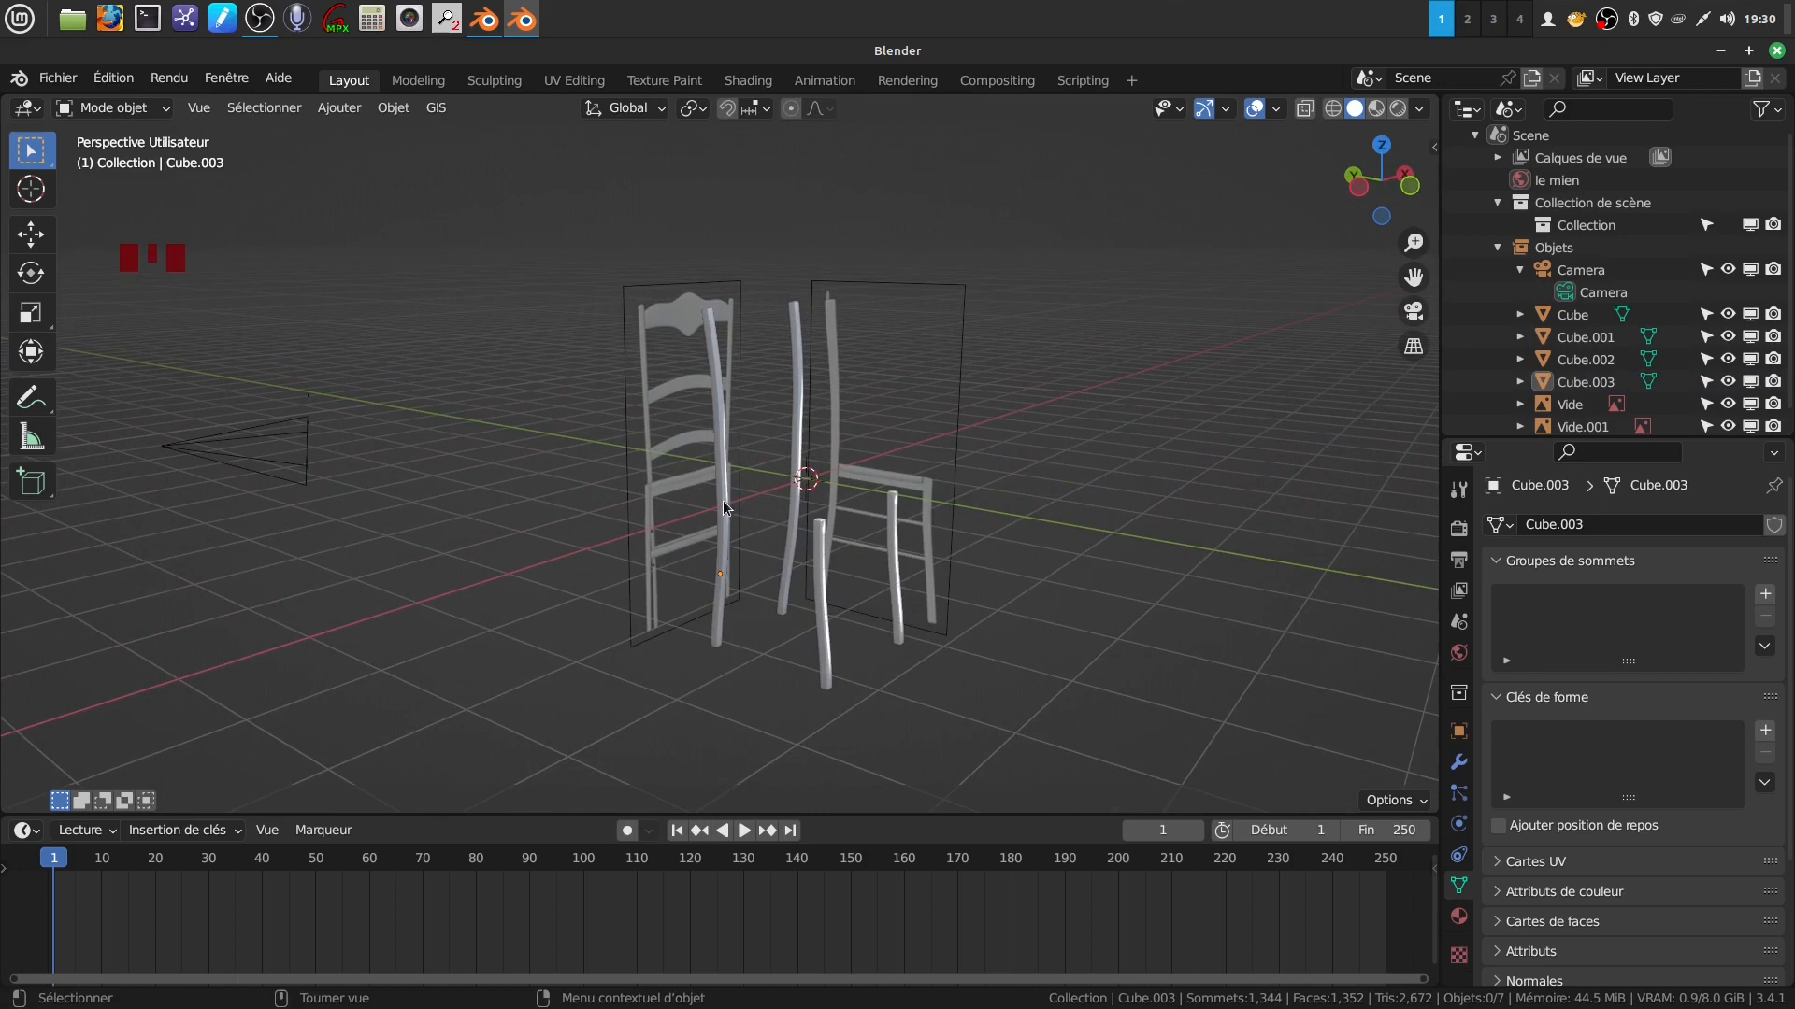
shift+middle_drag(804, 556, 783, 522)
scroll(772, 595, up, 2)
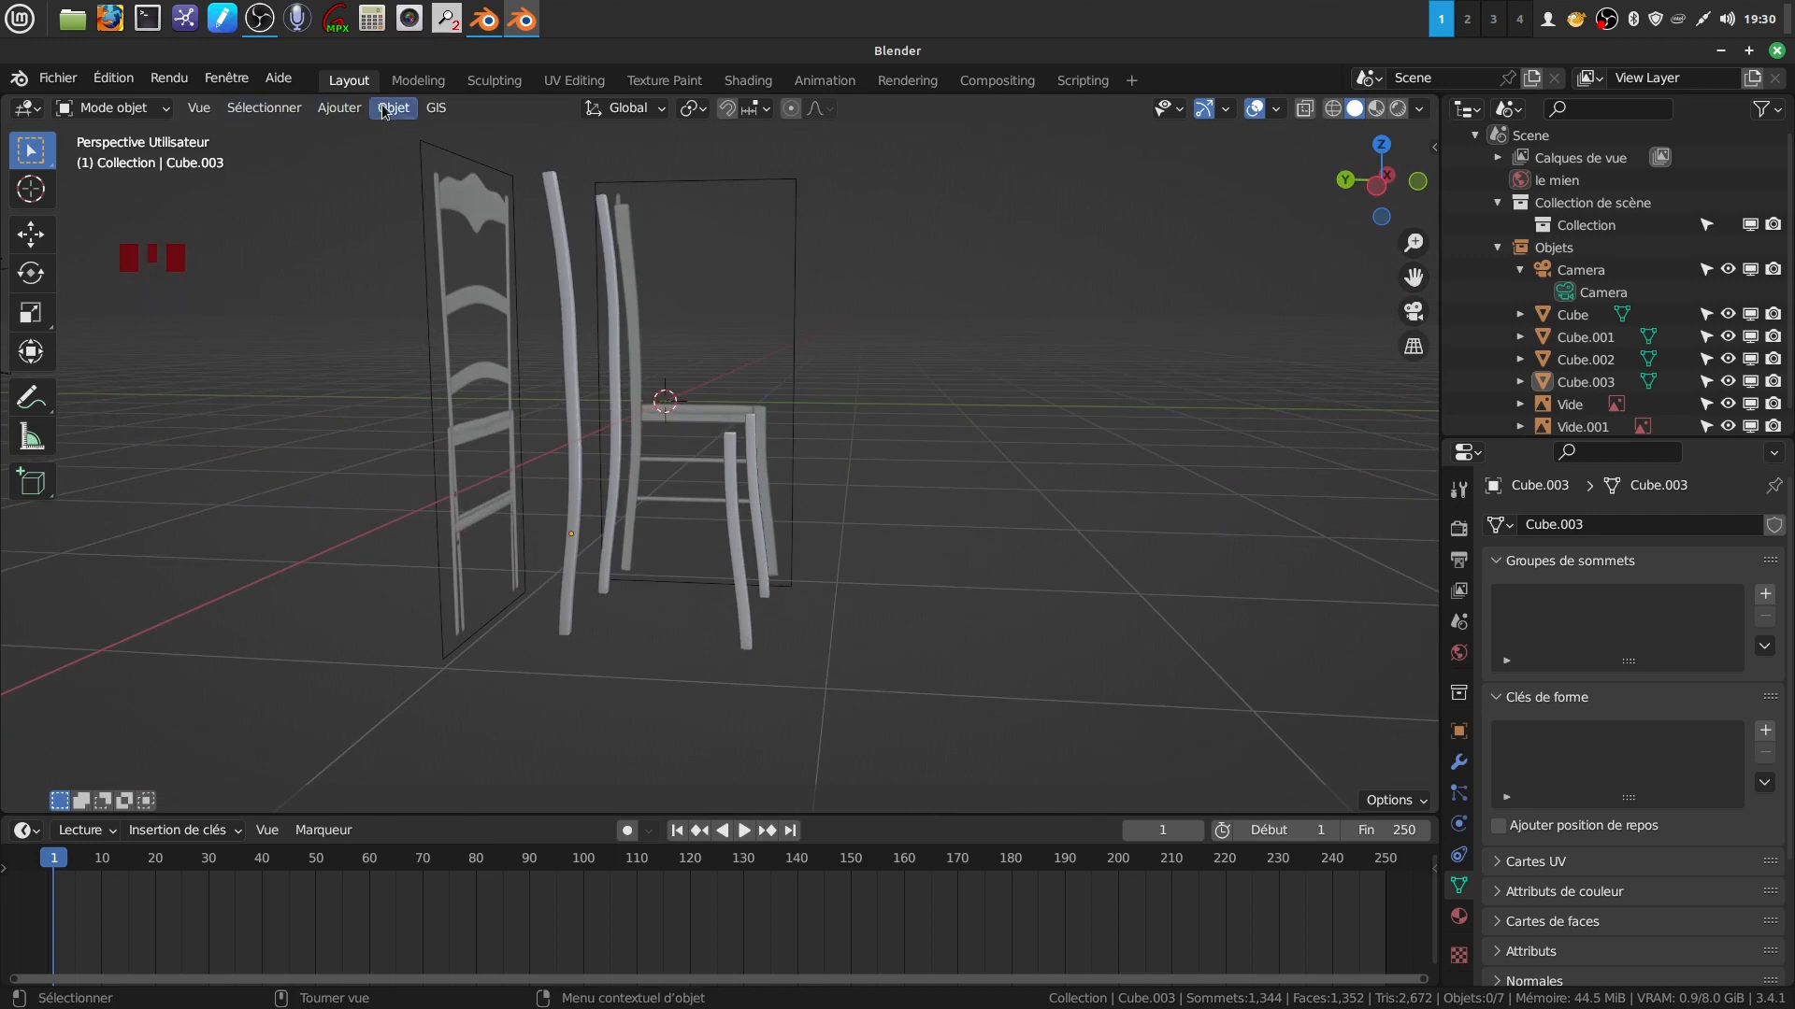
Add a 2 m cube mesh at the world origin.
click(340, 107)
mouse_move(379, 141)
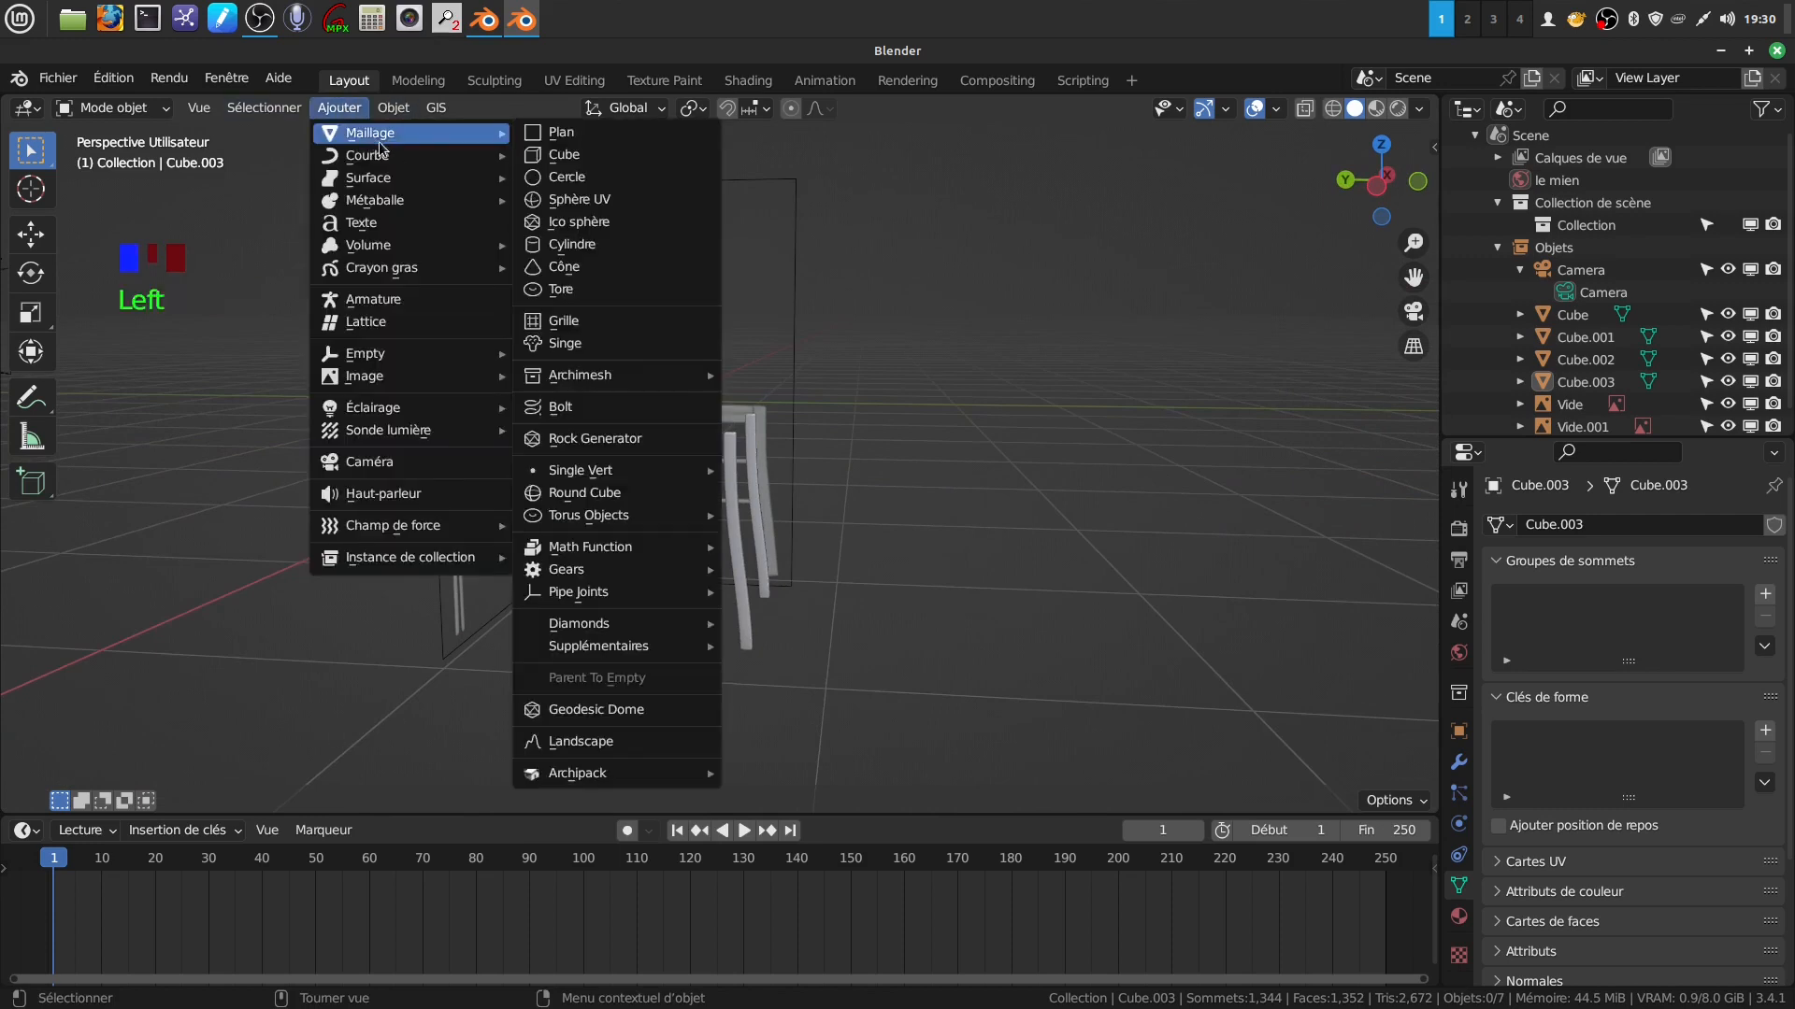
click(589, 159)
middle_drag(766, 412, 711, 519)
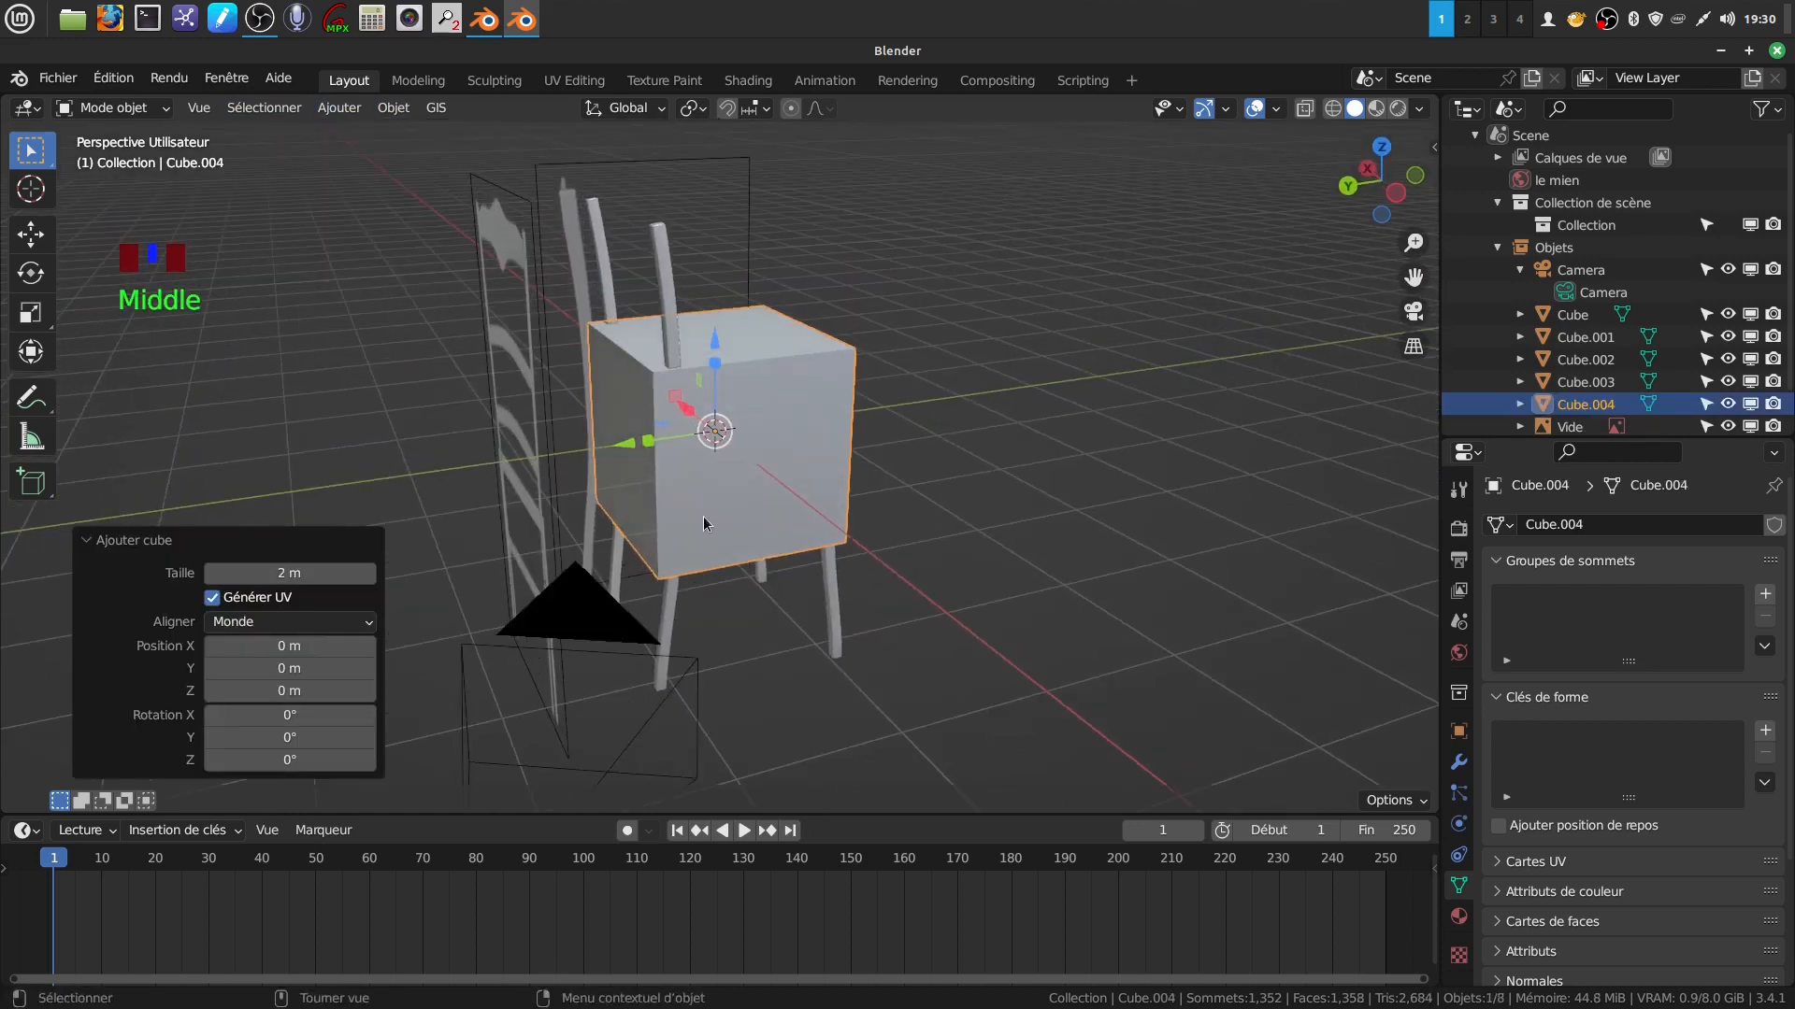
In Edit Mode, select two opposite side faces of the new cube and delete them.
key(Tab)
click(624, 488)
middle_drag(981, 528, 885, 502)
shift+click(885, 502)
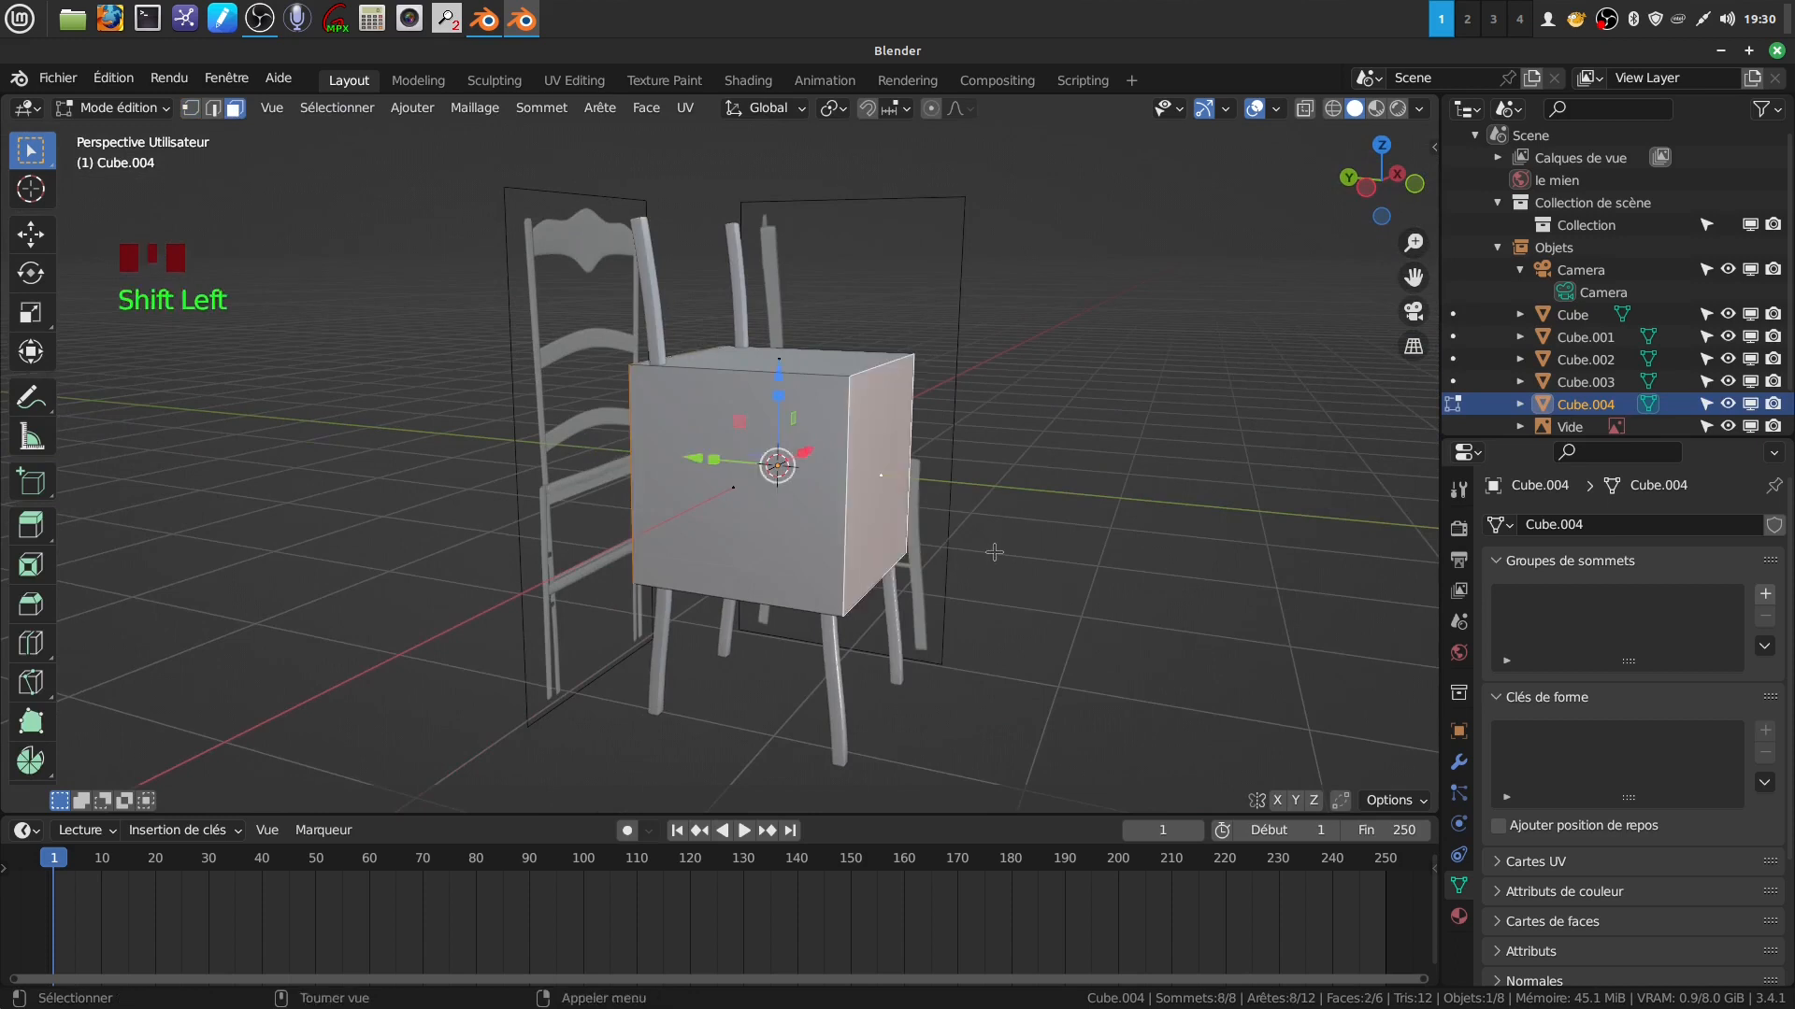
key(x)
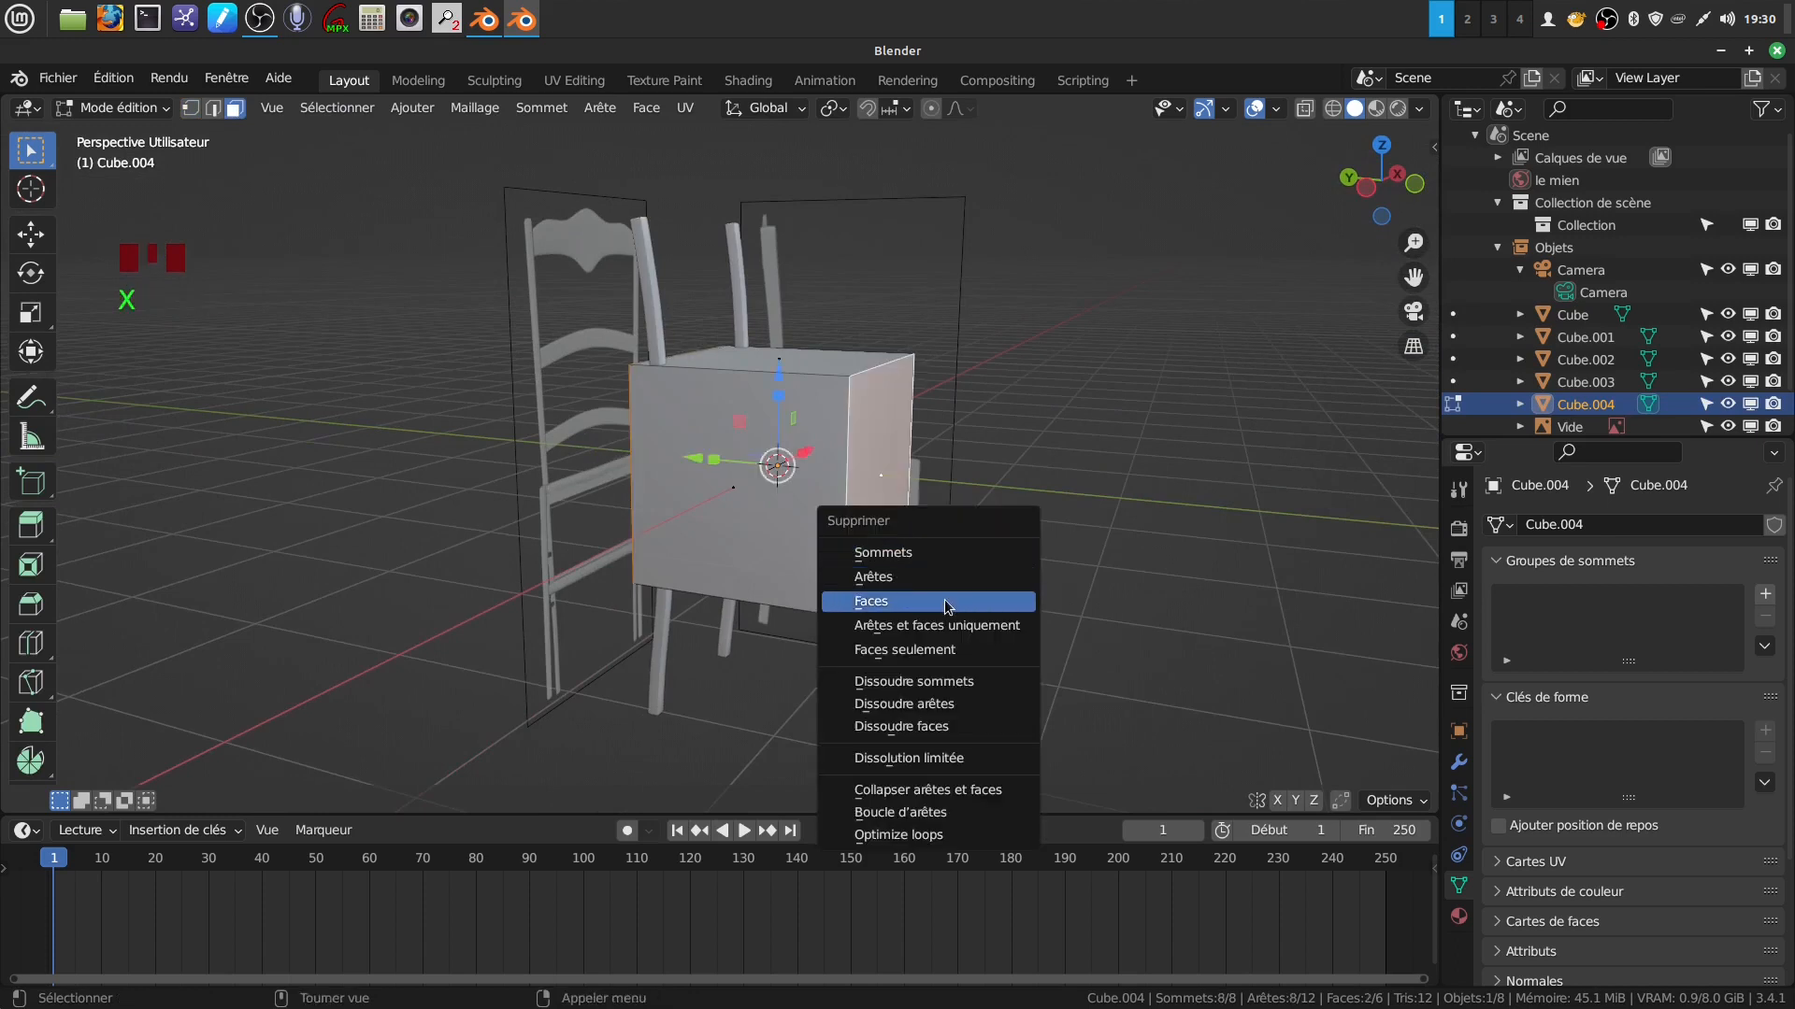
click(947, 603)
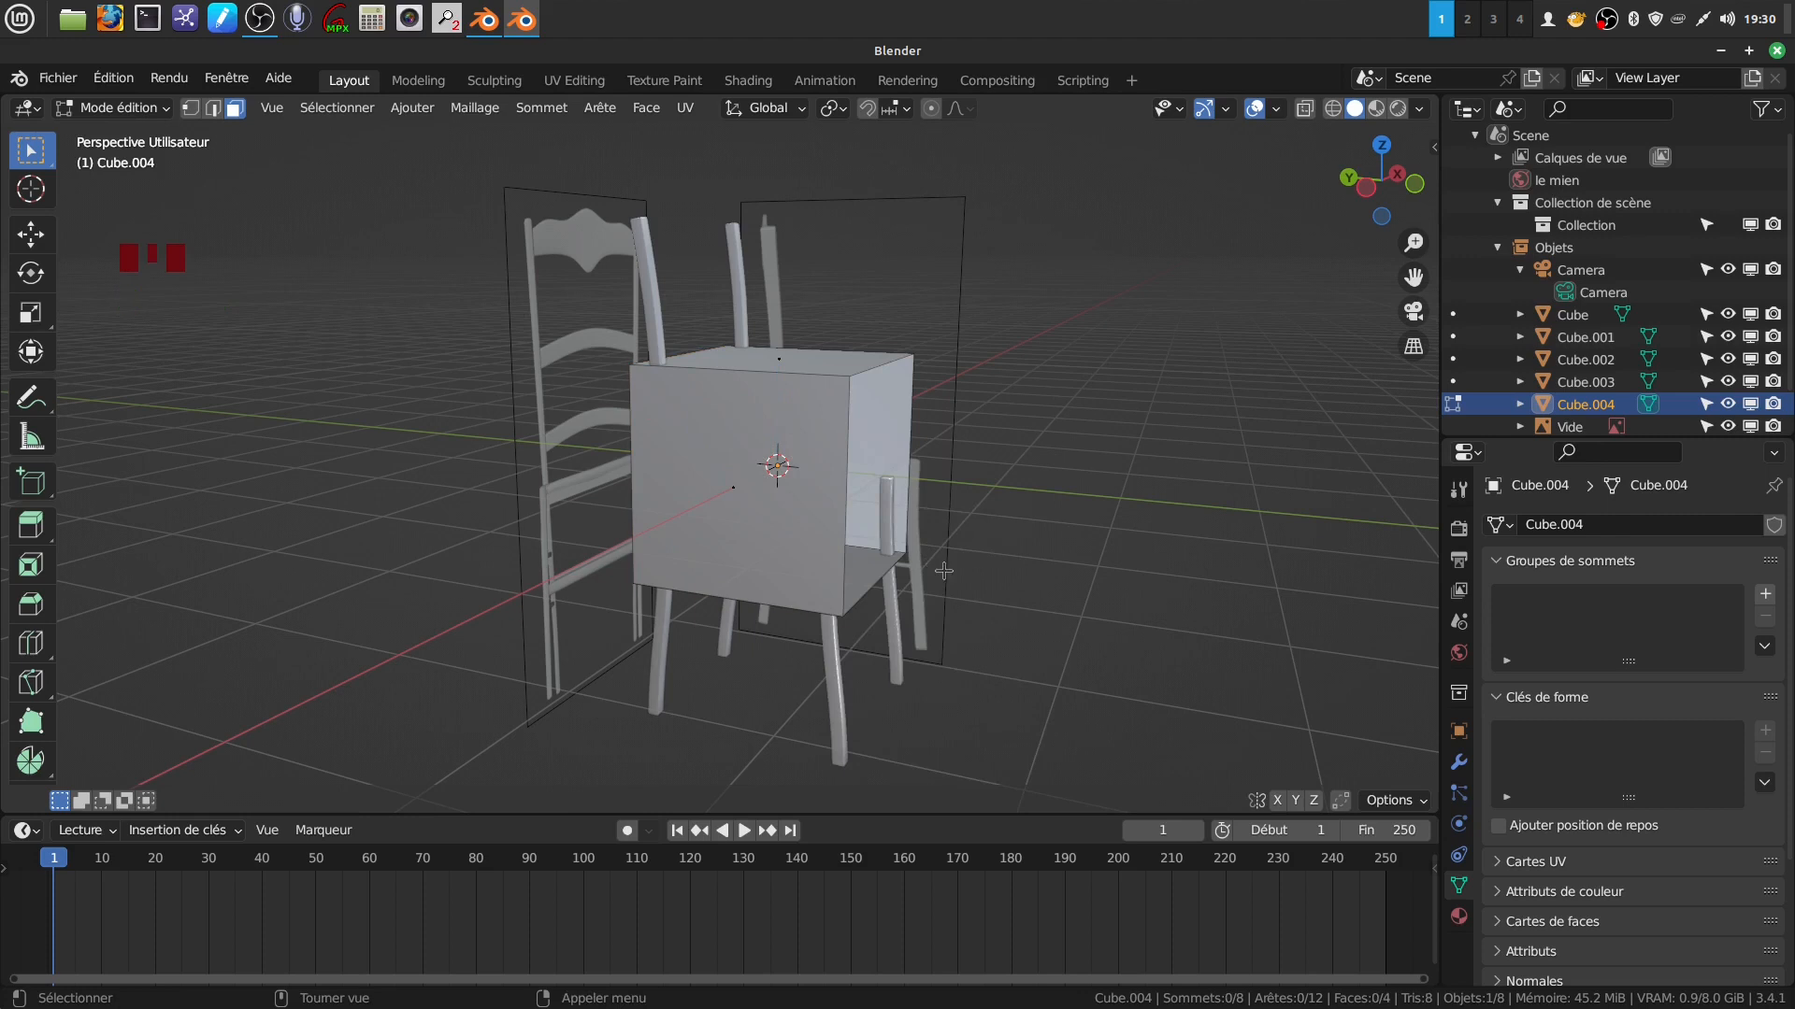
Select the cube's whole remaining mesh and scale it uniformly to 0.14.
key(a)
key(s)
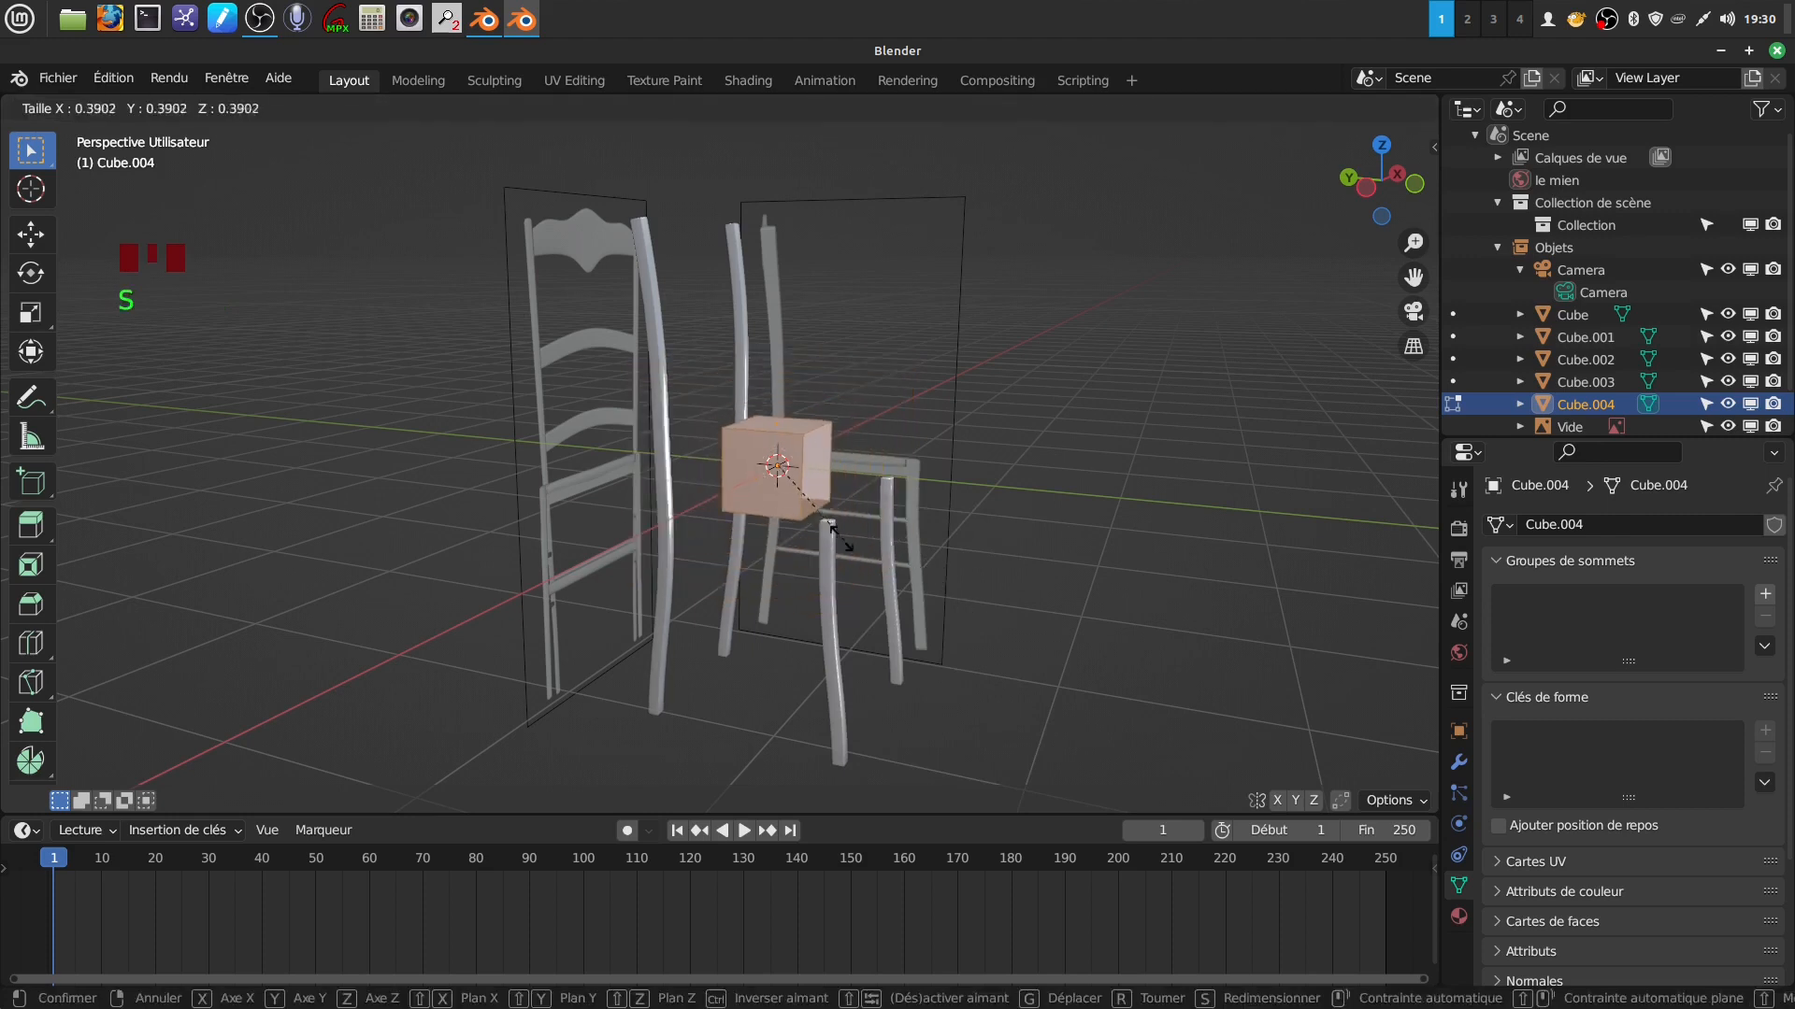
click(808, 482)
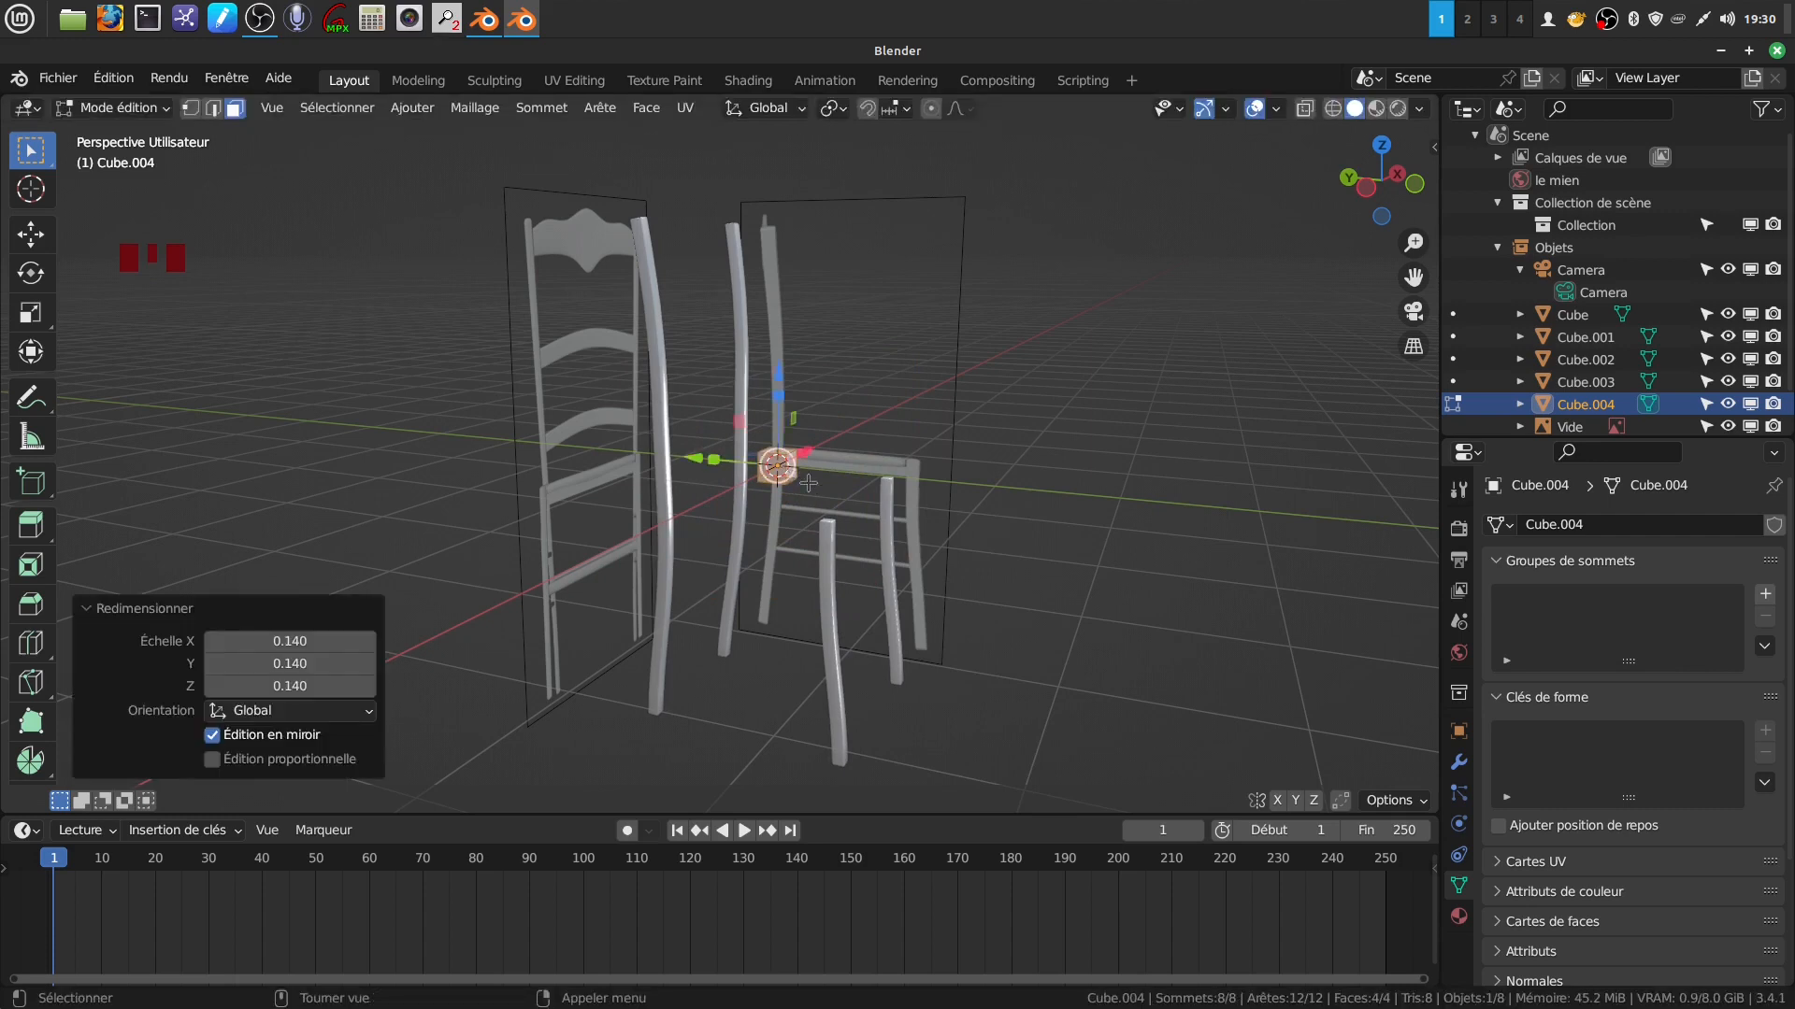
In the right side view, move the cube mesh down about 0.32 m along Z onto the reference seat rail.
key(KP_3)
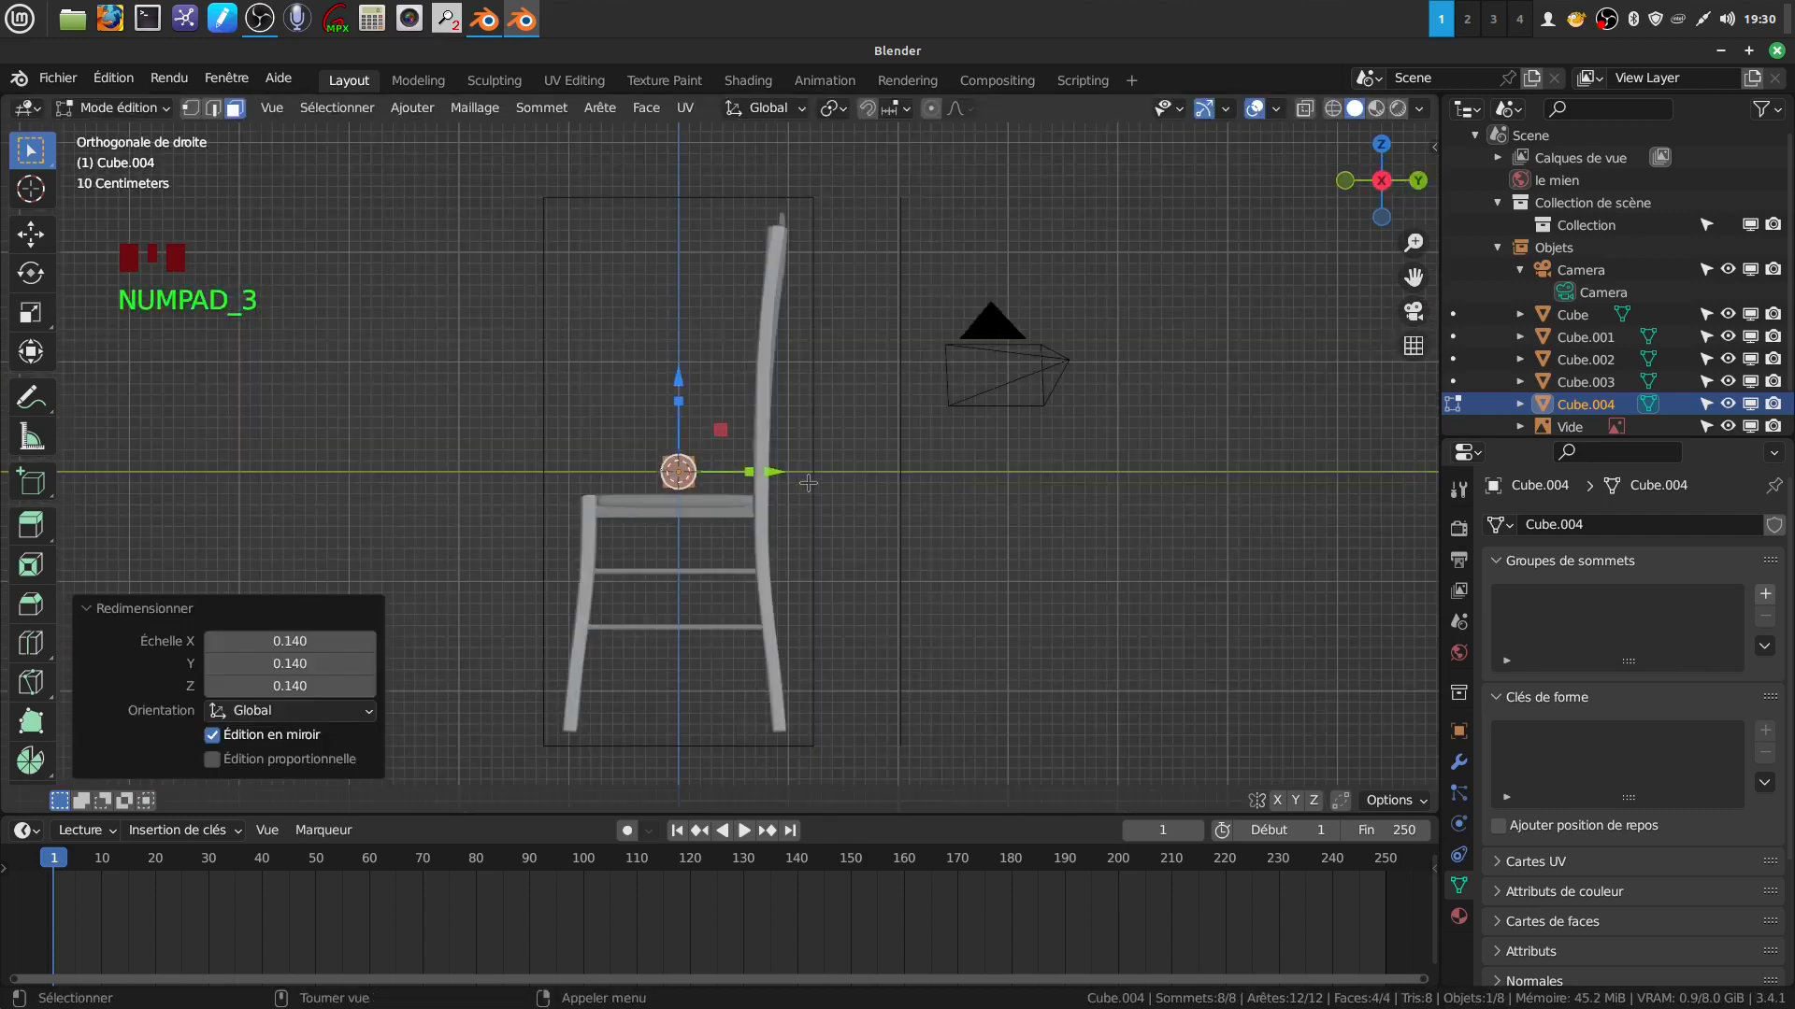
scroll(809, 482, up, 4)
shift+middle_drag(663, 520, 751, 429)
scroll(787, 517, up, 2)
shift+middle_drag(787, 517, 782, 402)
scroll(781, 394, down, 1)
scroll(781, 394, down, 1)
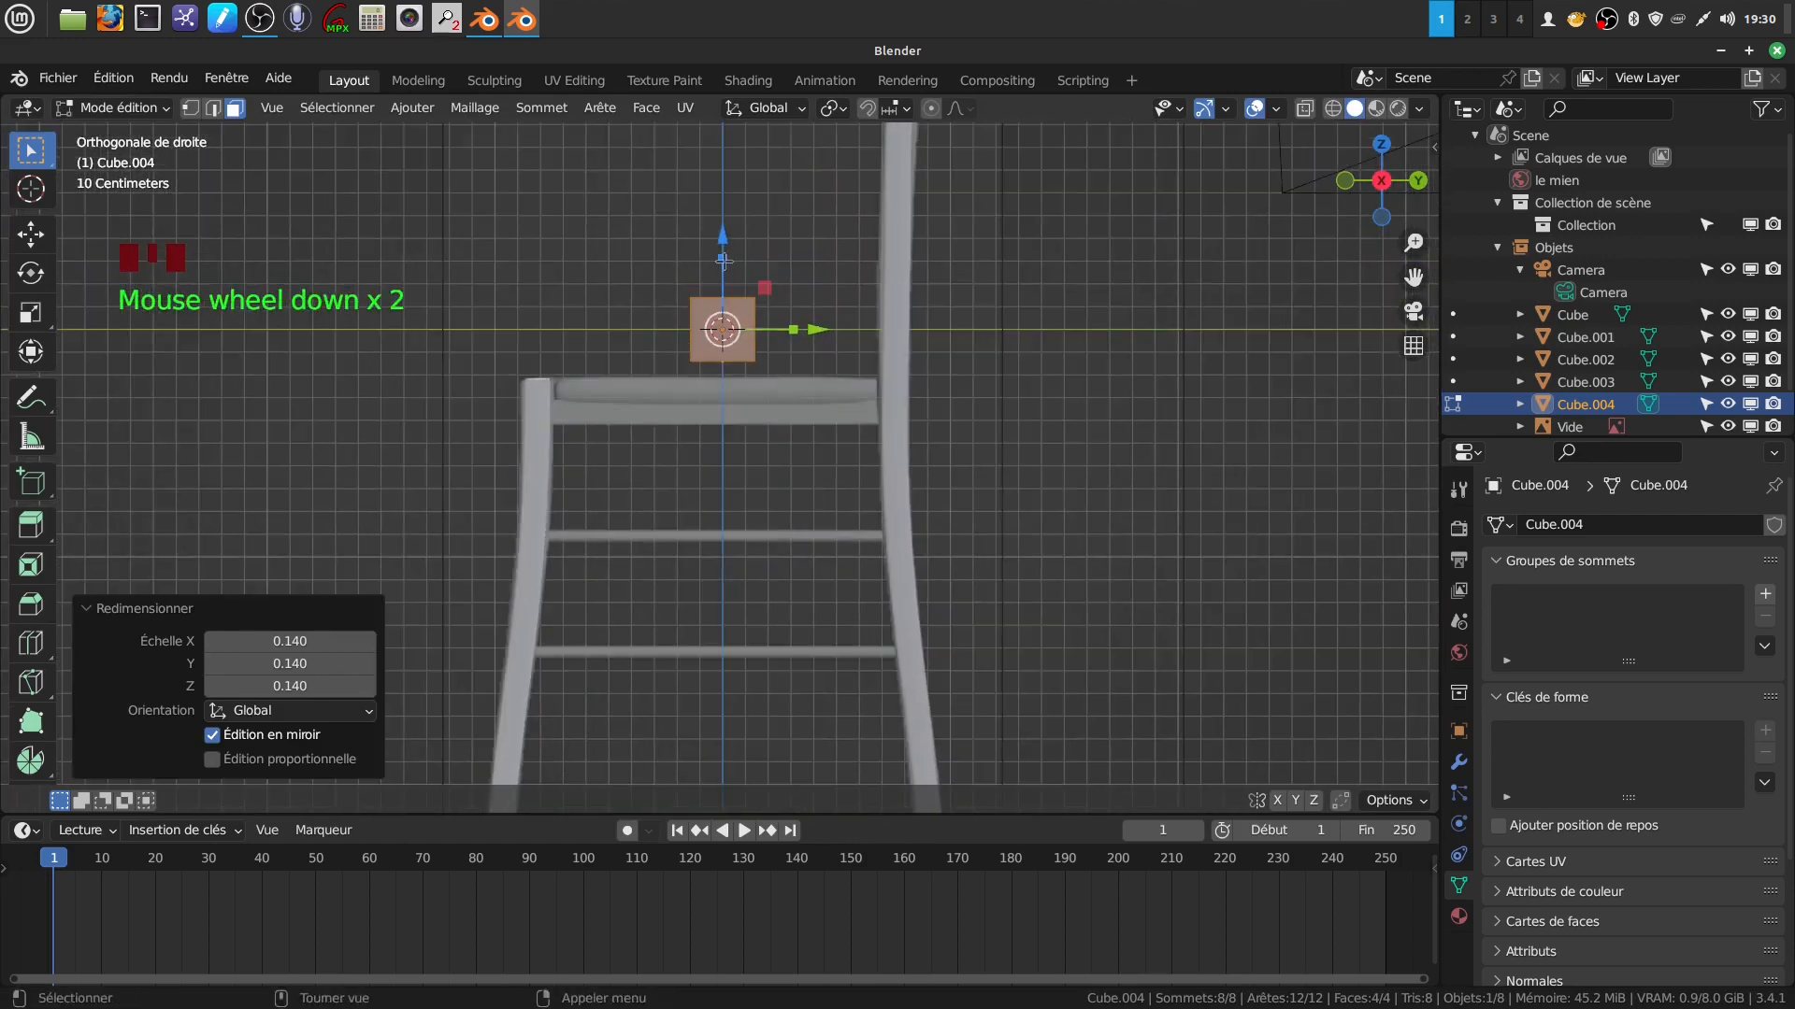
drag(720, 254, 730, 313)
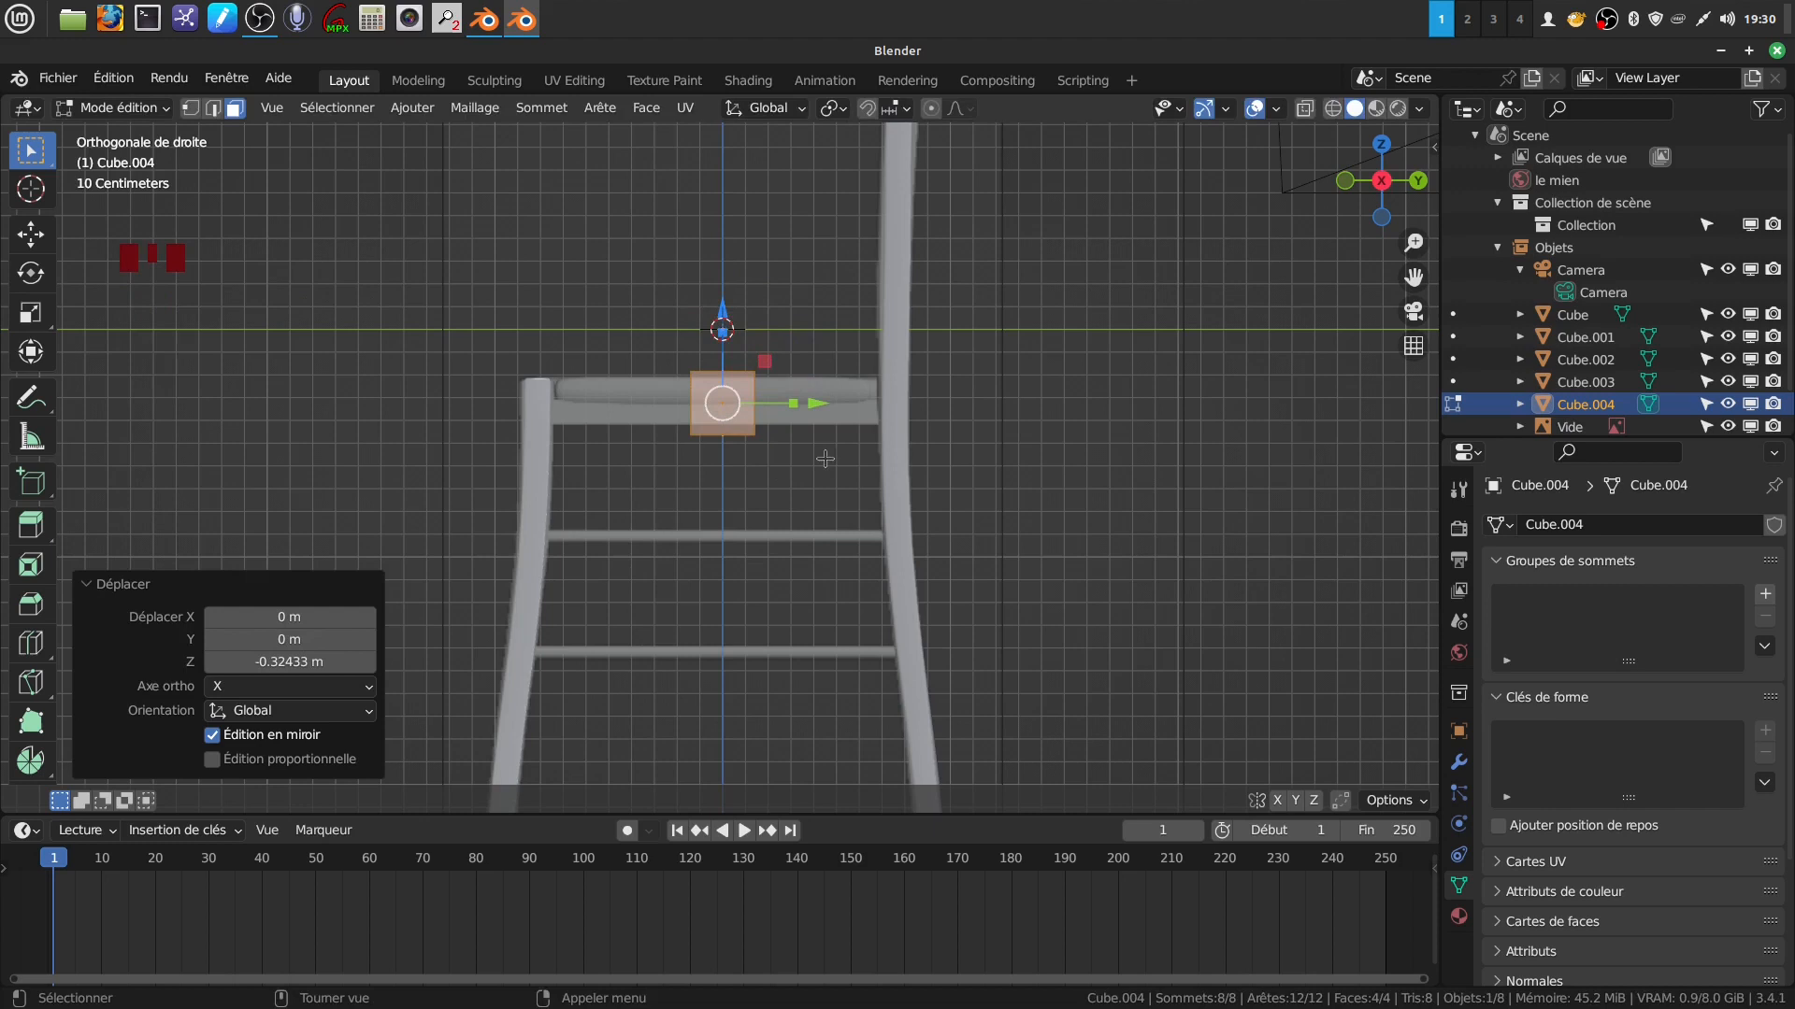
Scale the cube mesh down uniformly to the height of the reference seat rail.
key(s)
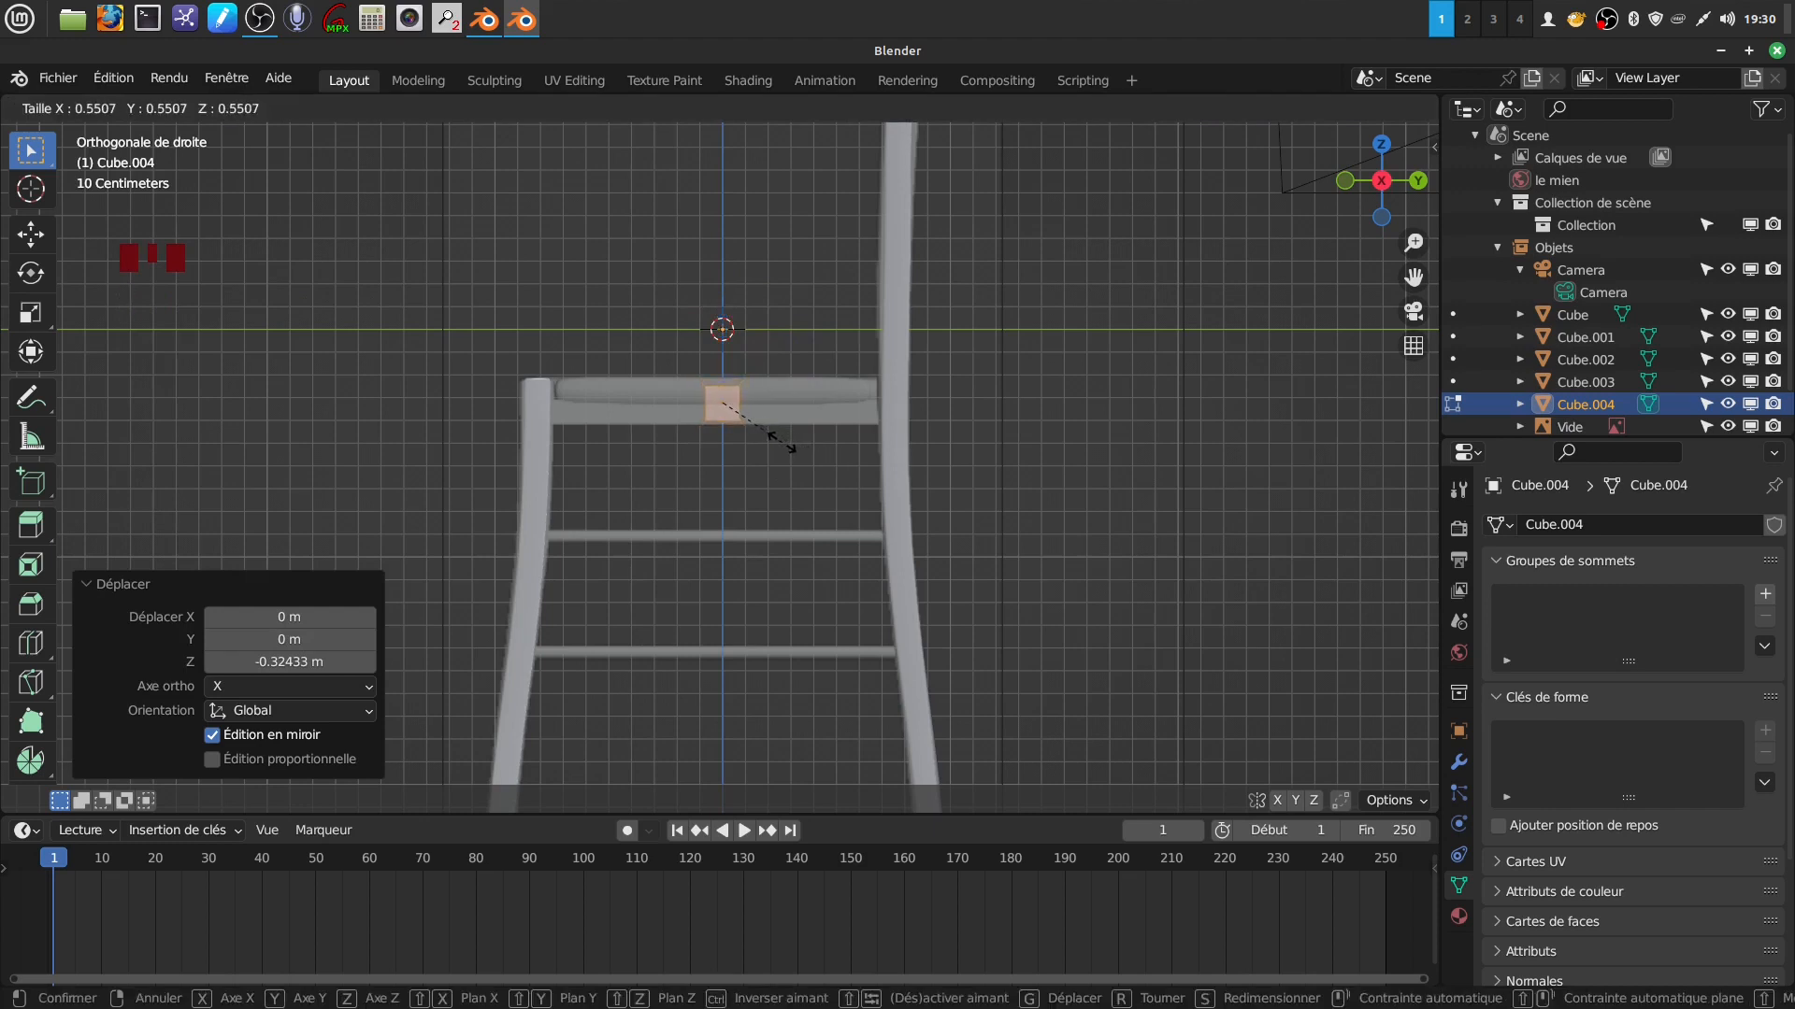
click(782, 442)
shift+middle_drag(787, 456, 795, 444)
Stretch the mesh along Y to span the front and rear legs, shifting it about -0.037 m along Y.
drag(795, 413, 1337, 469)
drag(807, 412, 810, 414)
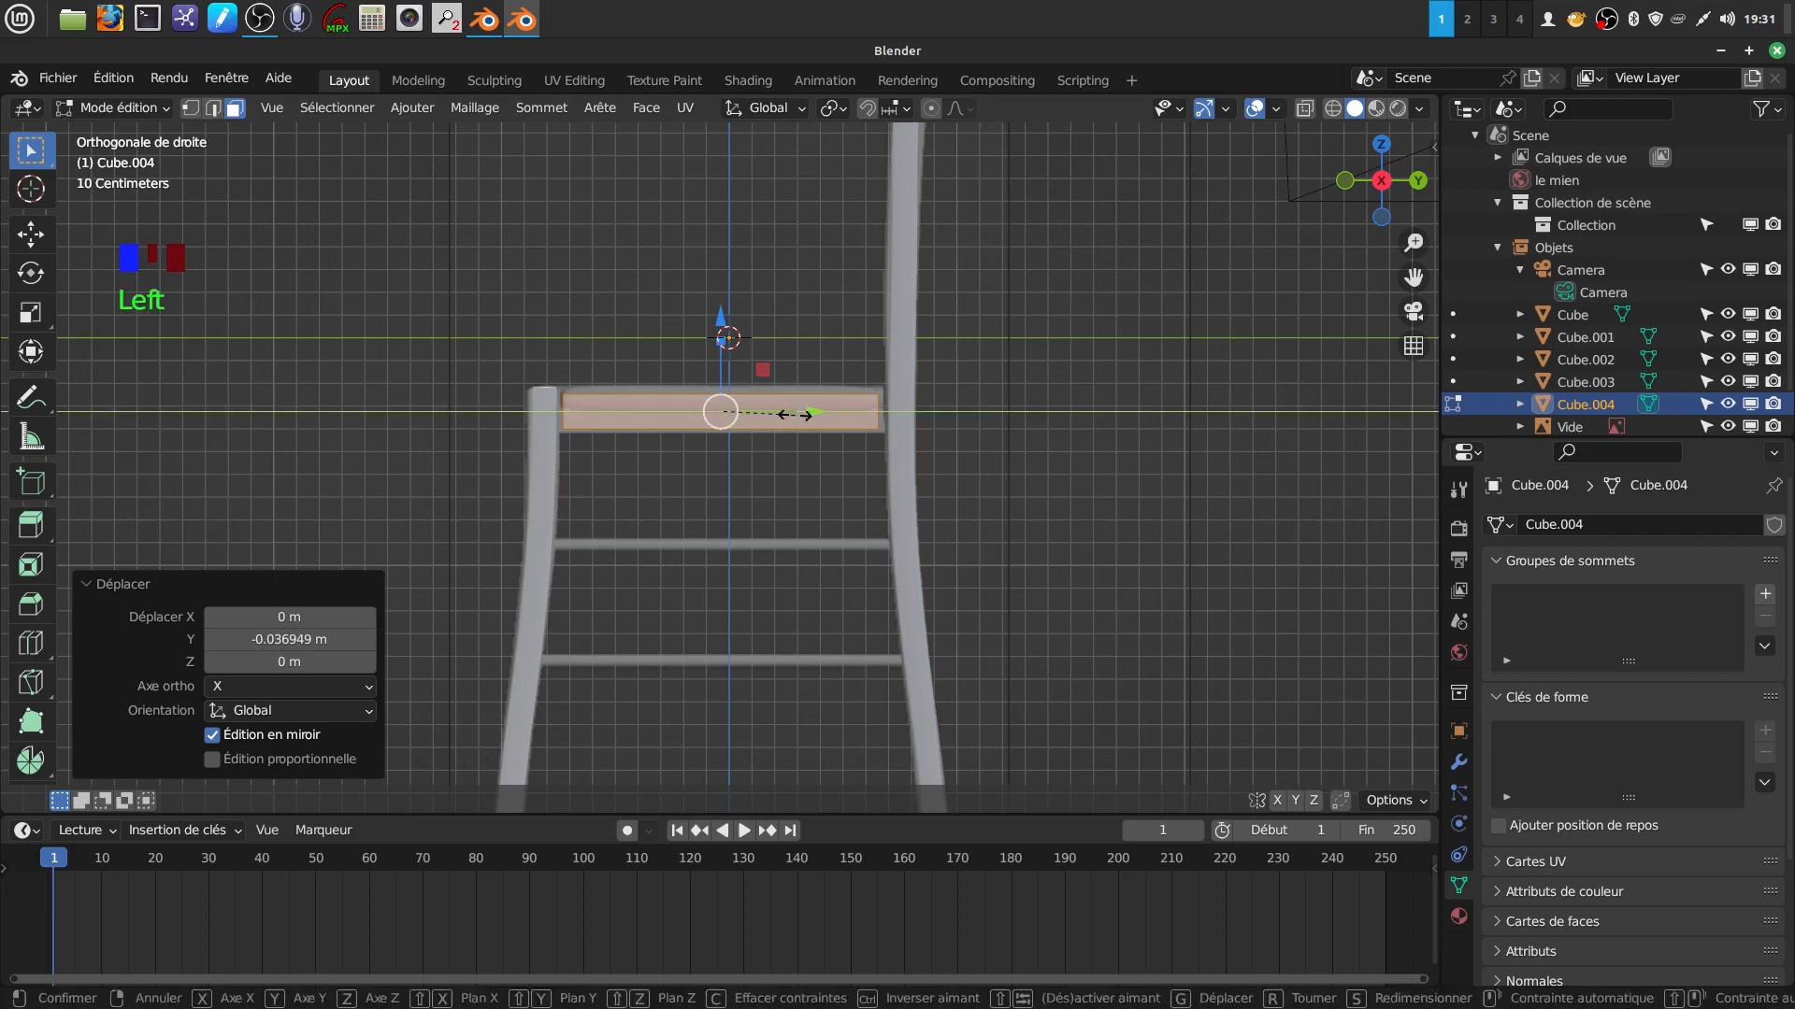
click(799, 412)
drag(812, 417, 804, 410)
Move the bar about -0.72 m along X, thin it along X, and shift it about another -0.10 m toward the legs.
middle_drag(803, 411, 800, 474)
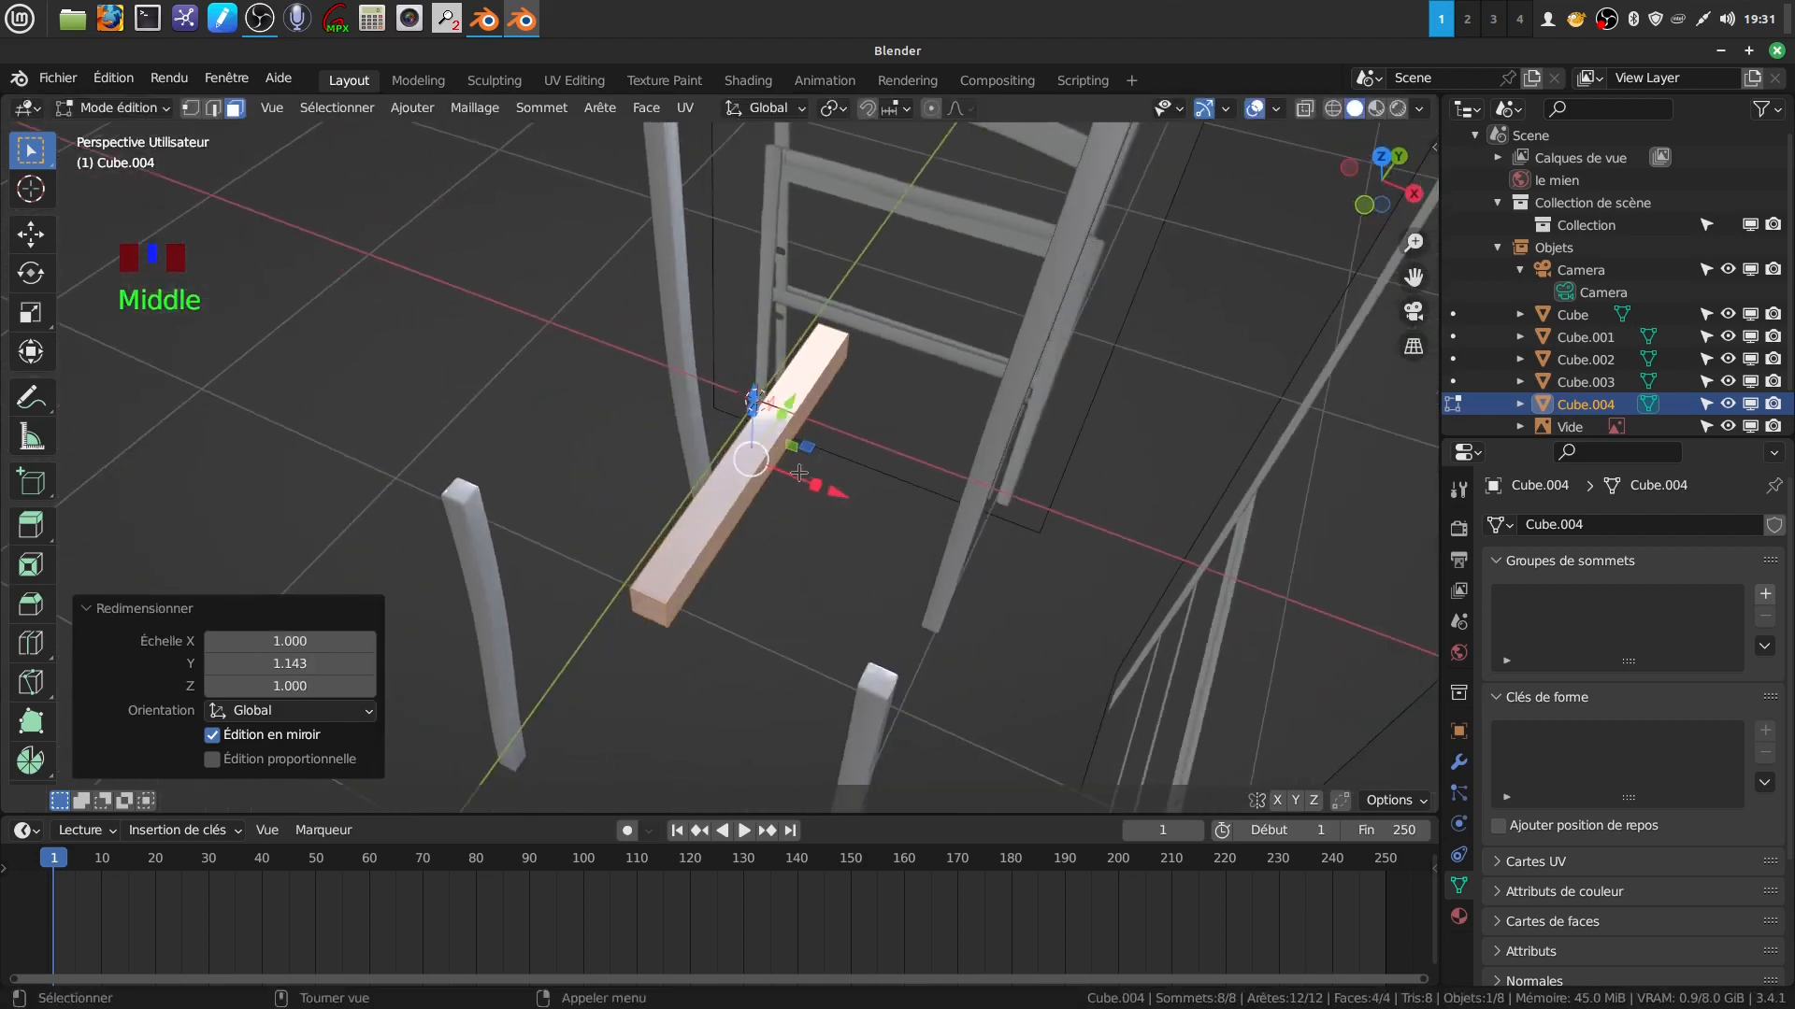
drag(799, 474, 670, 448)
middle_drag(670, 448, 728, 461)
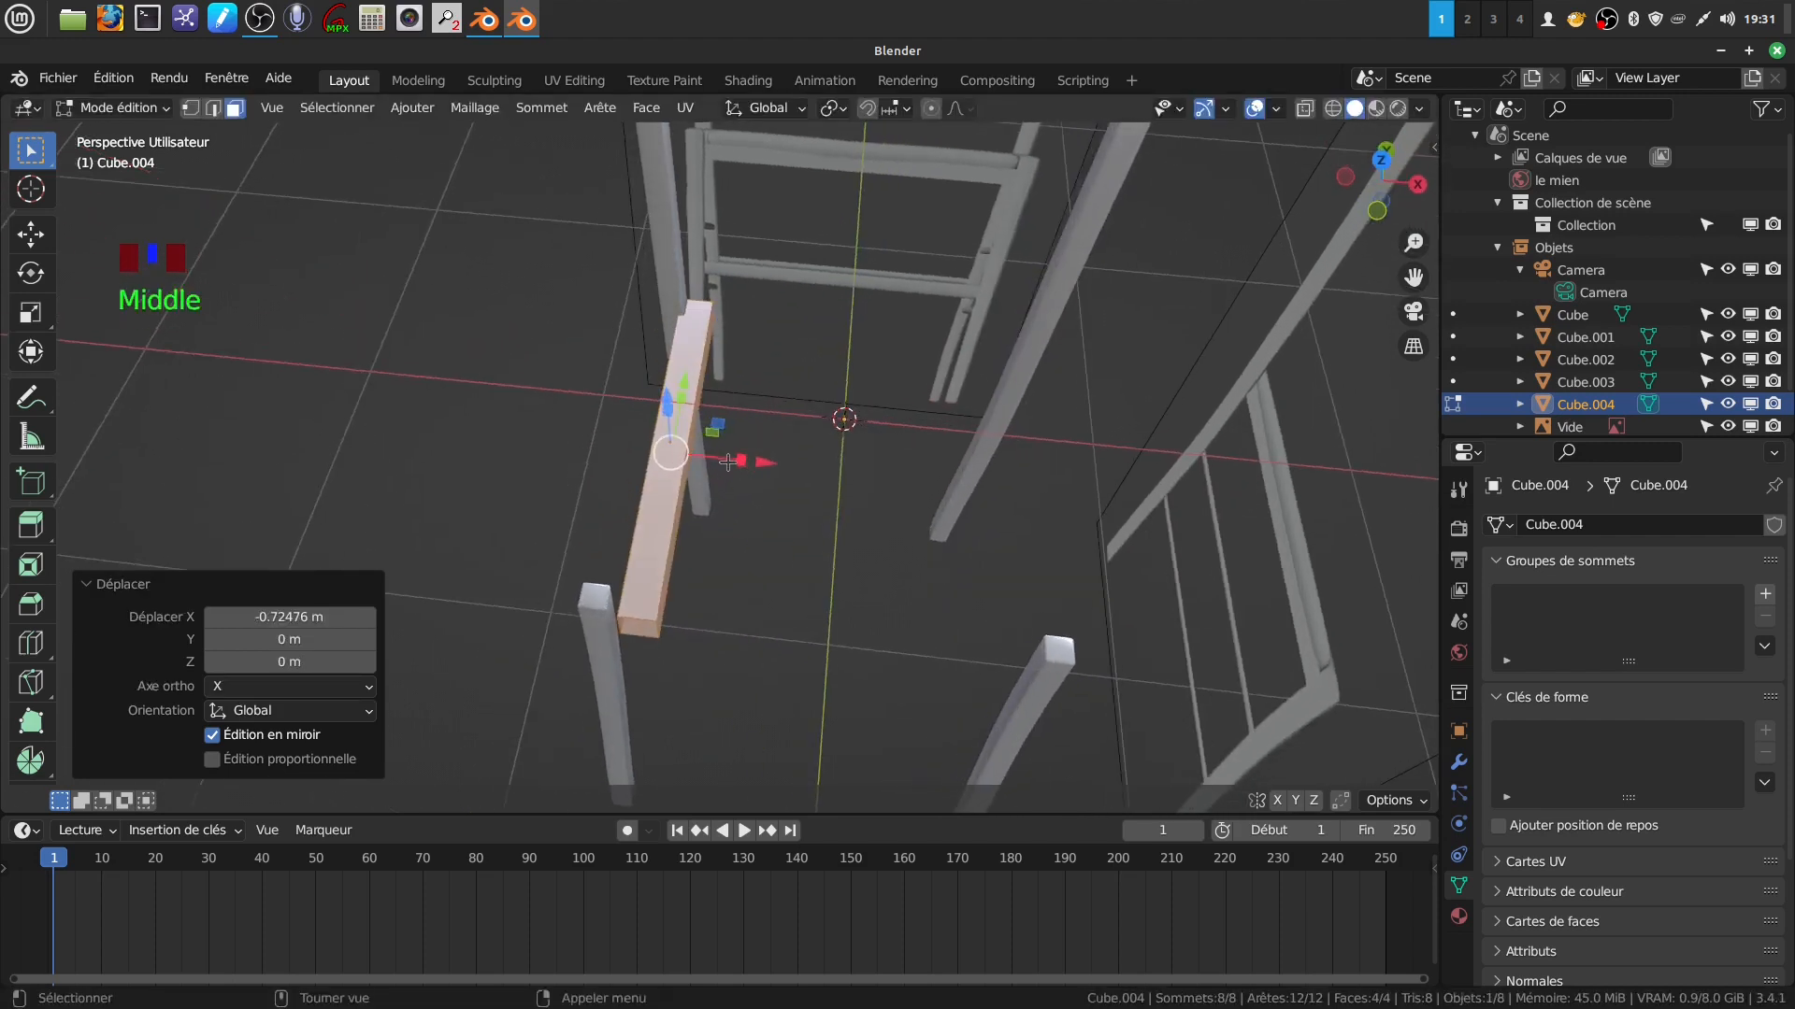
mouse_move(739, 461)
mouse_down()
mouse_move(699, 457)
mouse_move(742, 465)
mouse_up()
Select only the edge loop at the bar's front end and move it about -0.079 m along X into the front leg.
scroll(726, 491, down, 2)
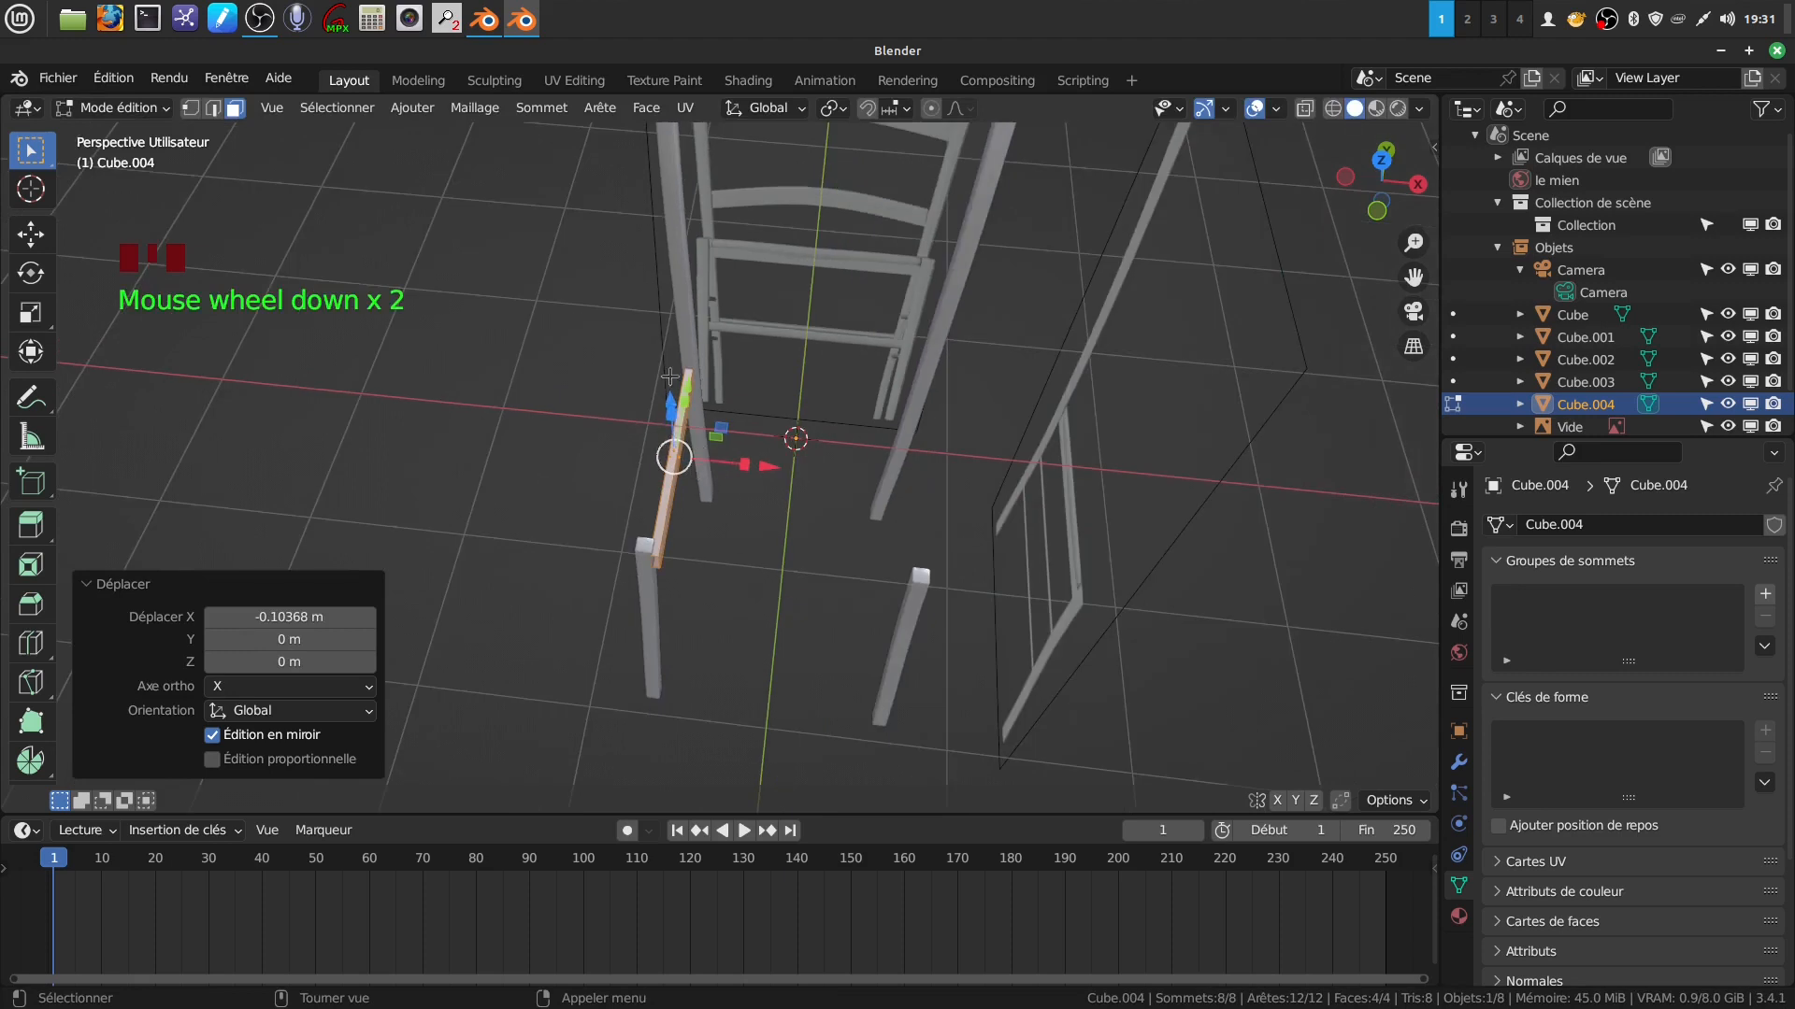
shift+middle_drag(711, 533, 662, 513)
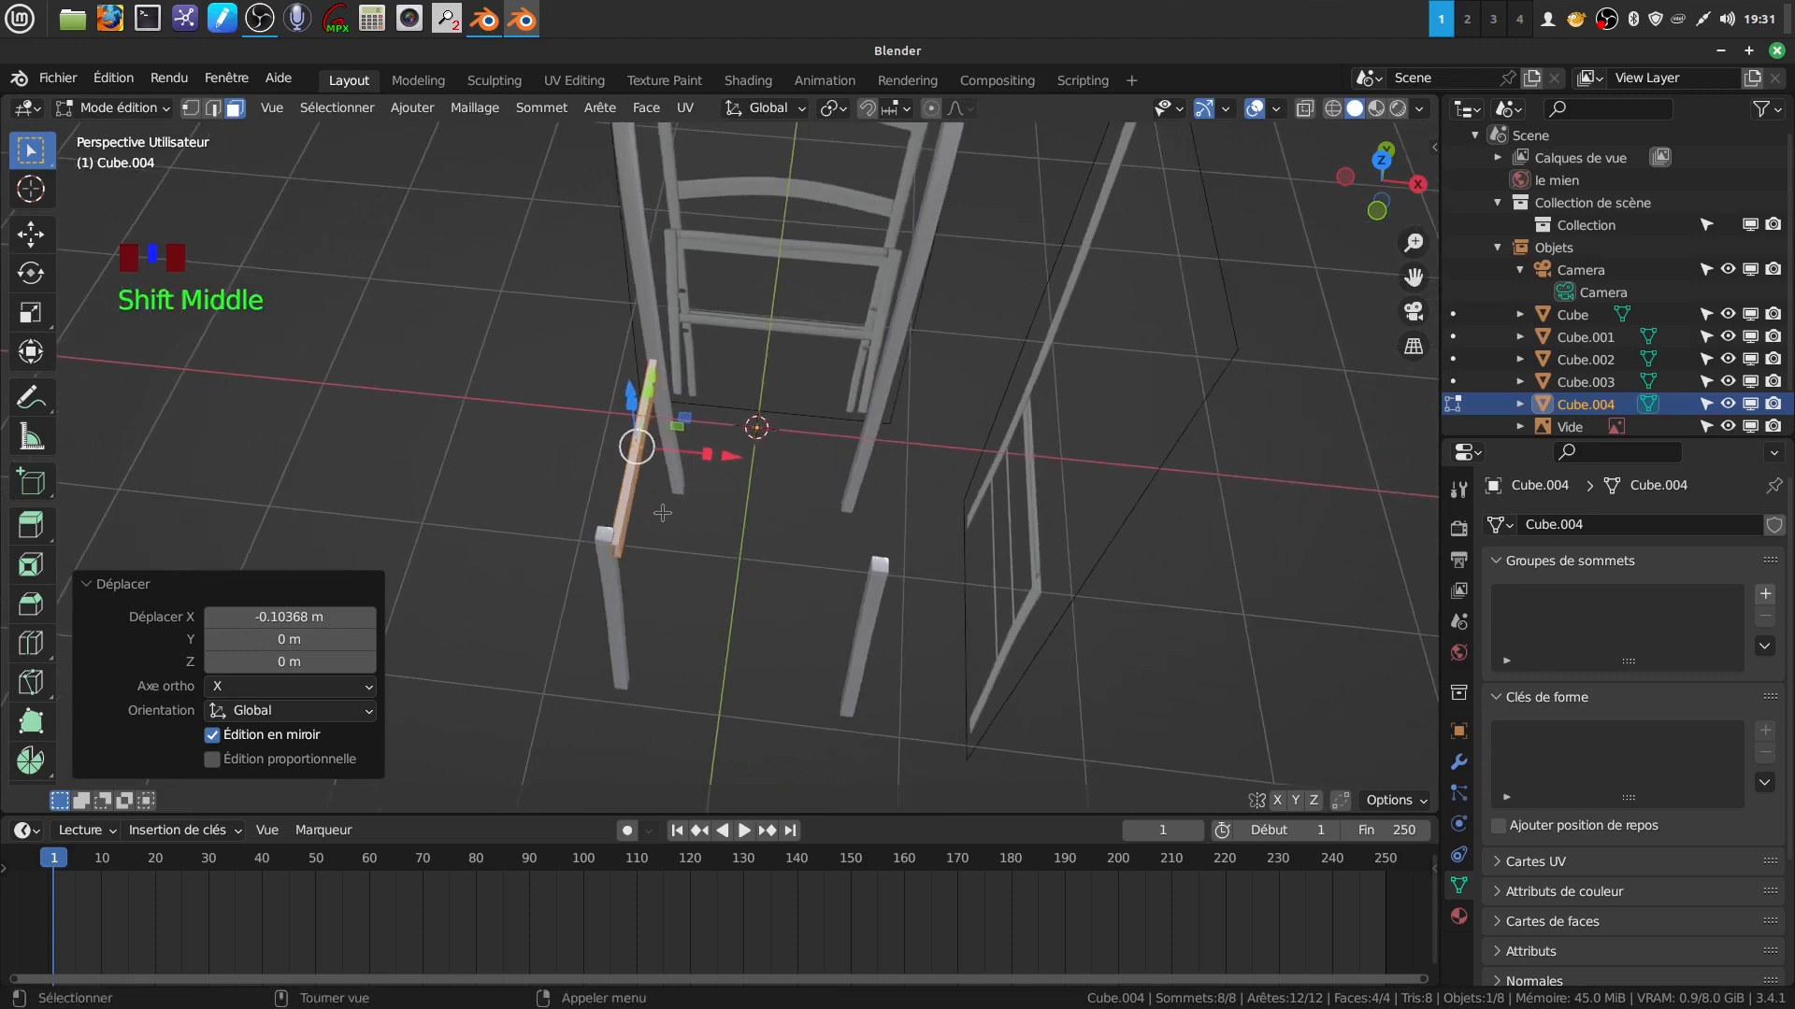
key(KP_7)
scroll(673, 510, up, 3)
shift+middle_drag(690, 498, 705, 279)
scroll(685, 376, up, 3)
shift+middle_drag(667, 715, 666, 663)
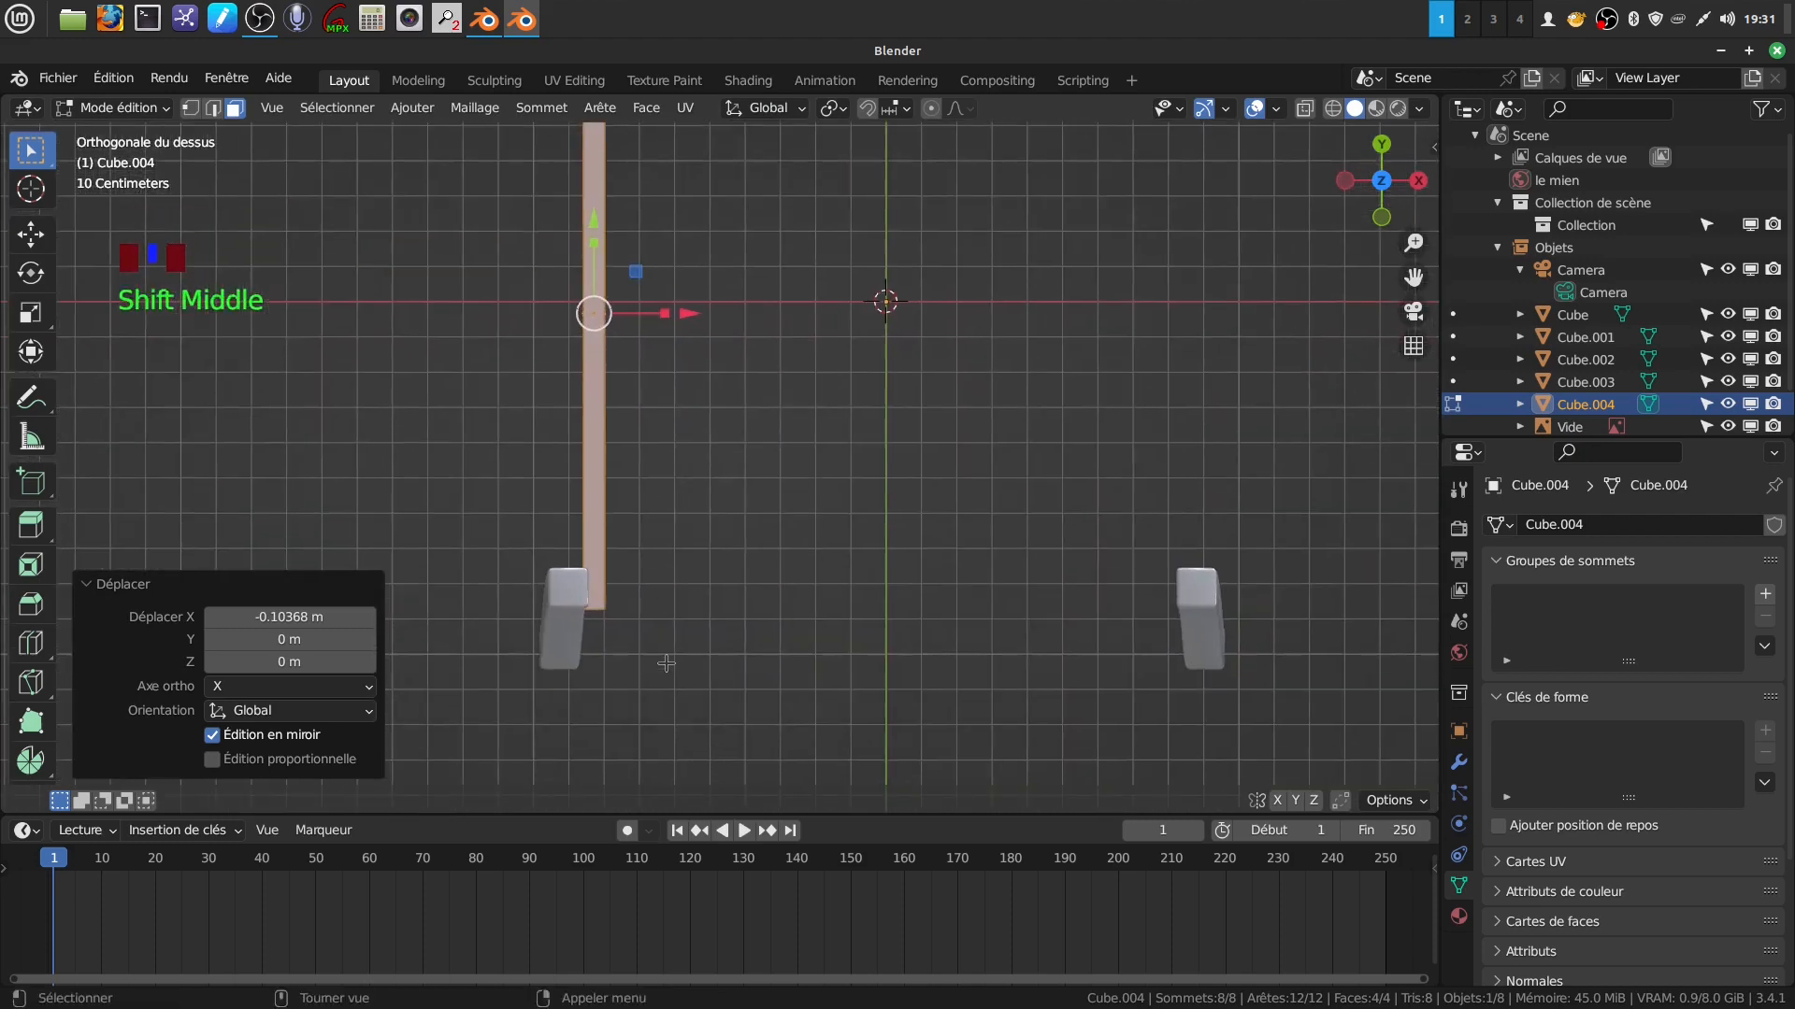
scroll(666, 664, up, 1)
key(Tab)
key(Tab)
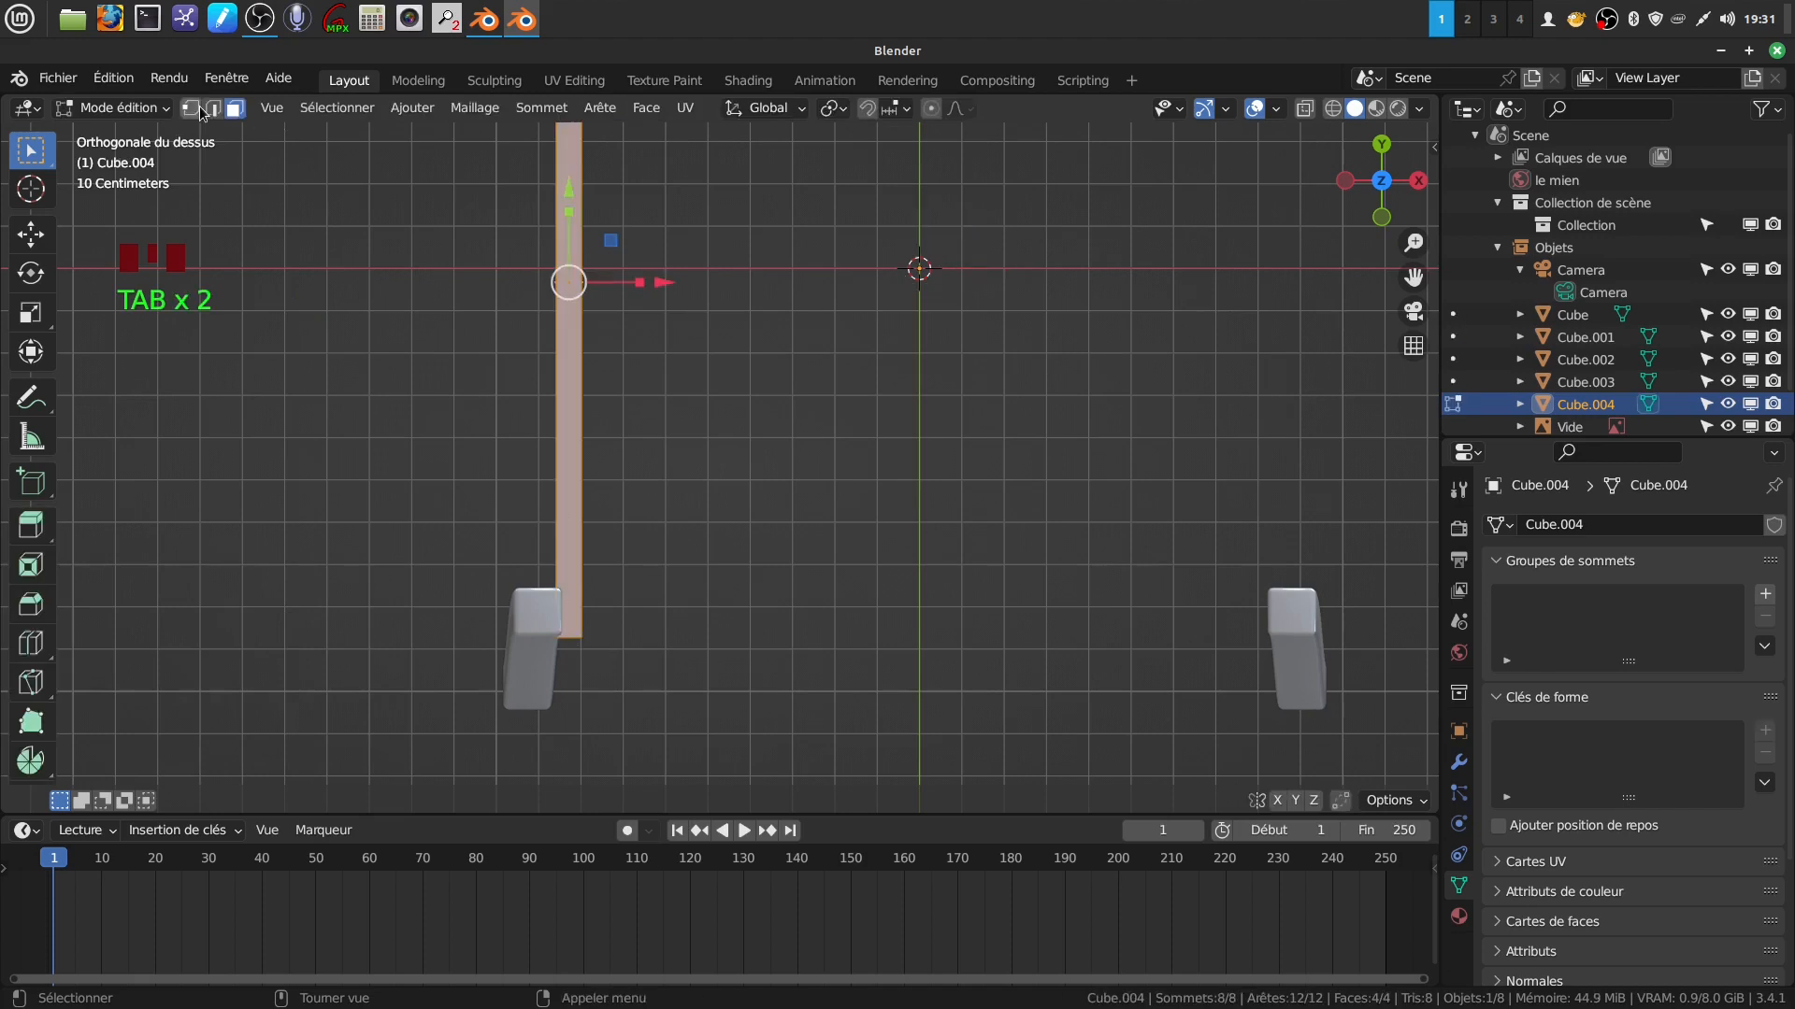
click(214, 108)
key(alt+a)
alt+click(571, 636)
middle_drag(571, 636, 762, 593)
drag(793, 590, 743, 612)
In Object Mode, shorten the bar slightly along Y so its front end sits inside the front leg.
middle_drag(743, 612, 726, 513)
scroll(781, 512, down, 2)
scroll(736, 554, up, 2)
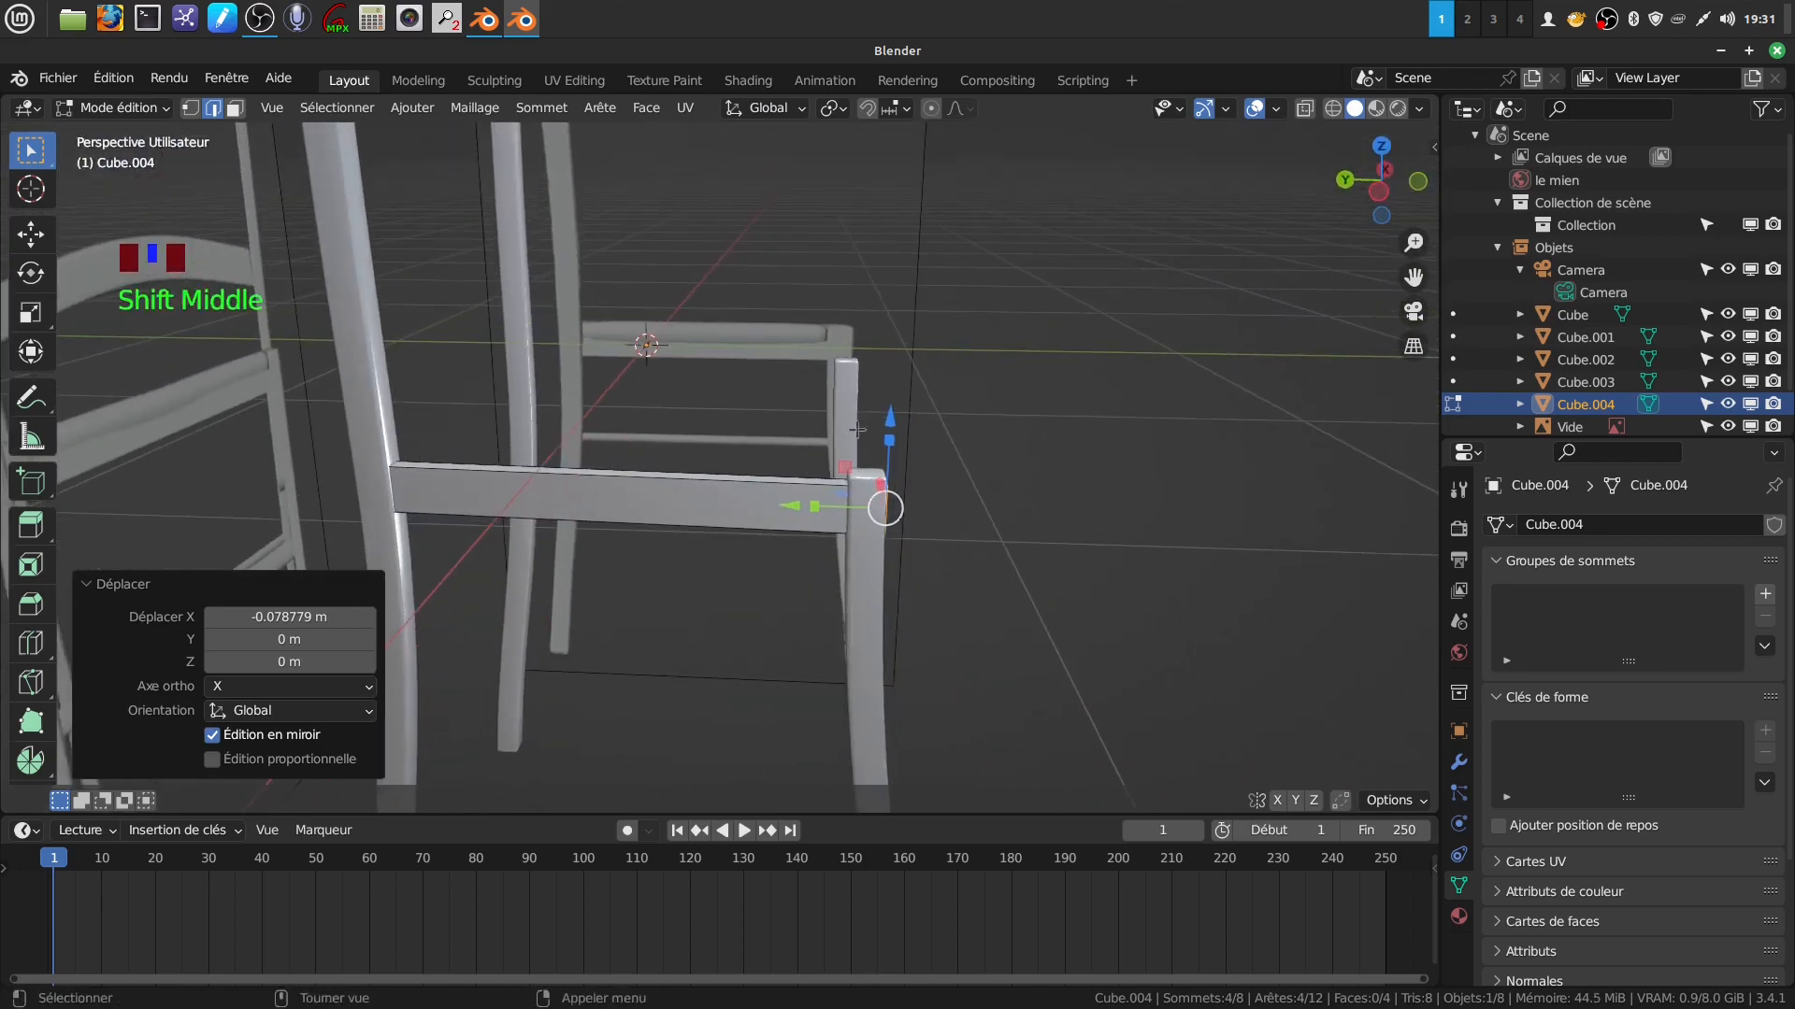
shift+middle_drag(861, 533, 808, 527)
key(Tab)
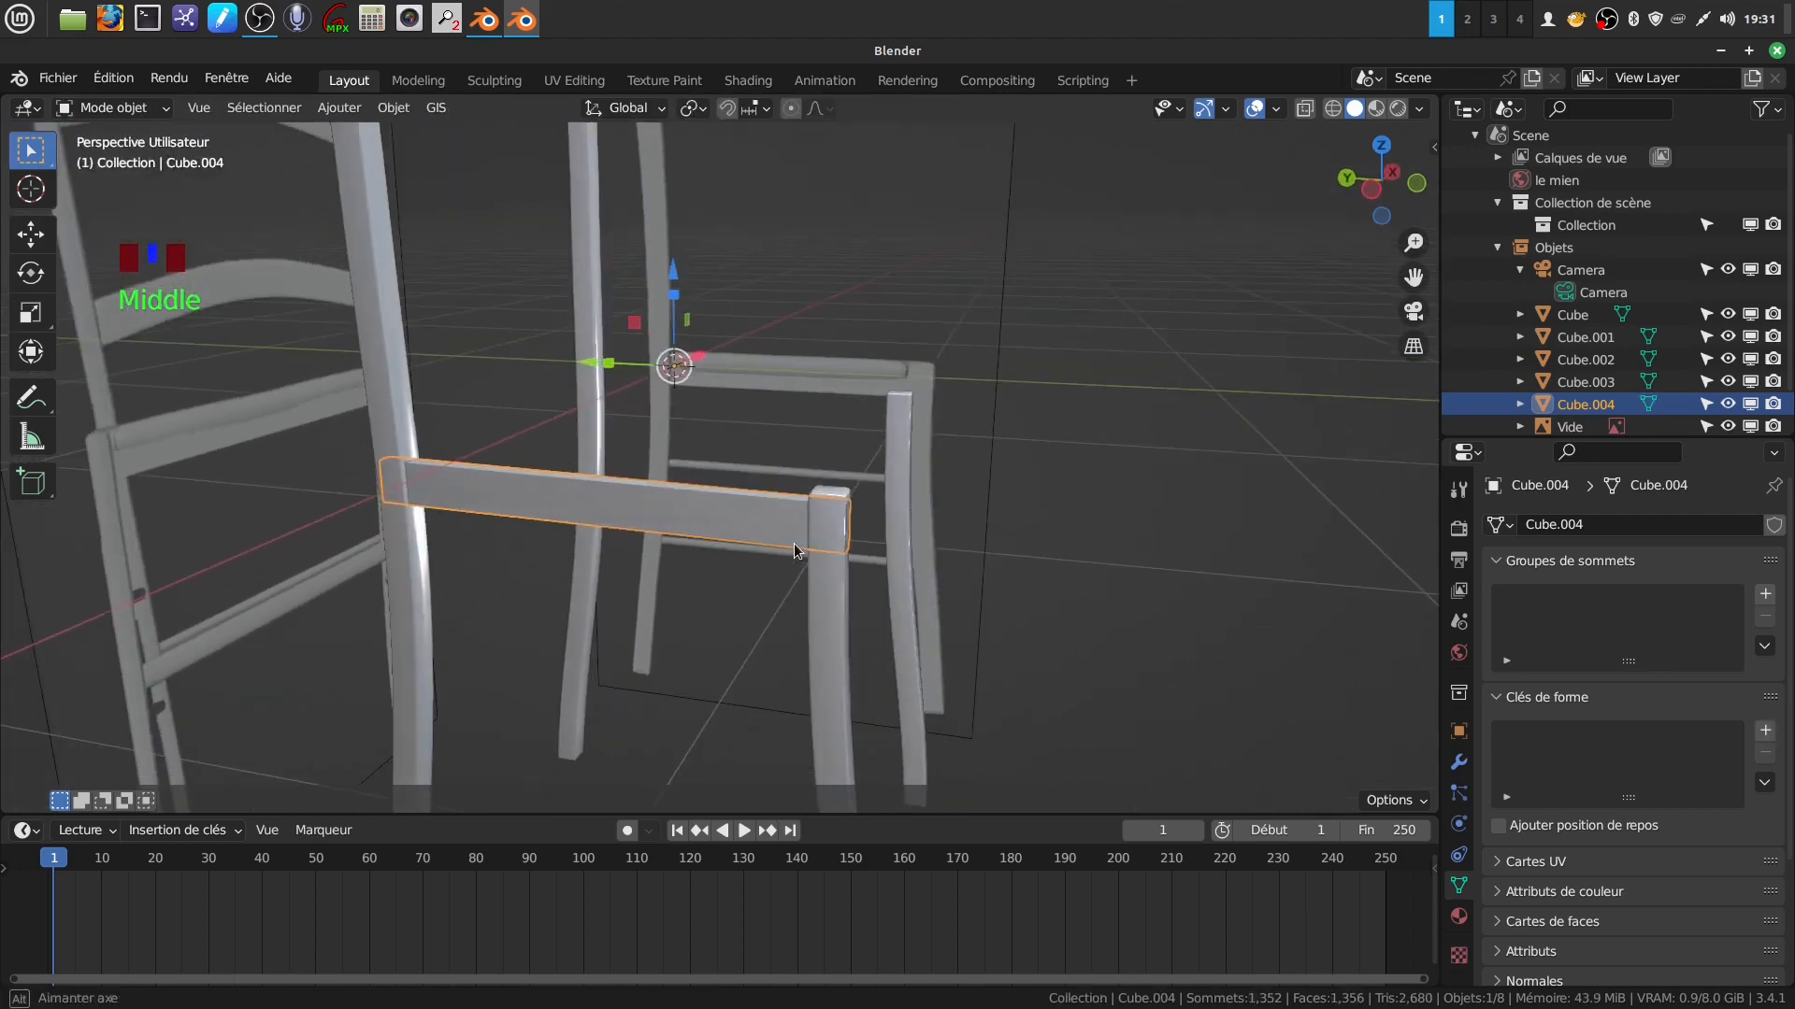
key(Tab)
key(Tab)
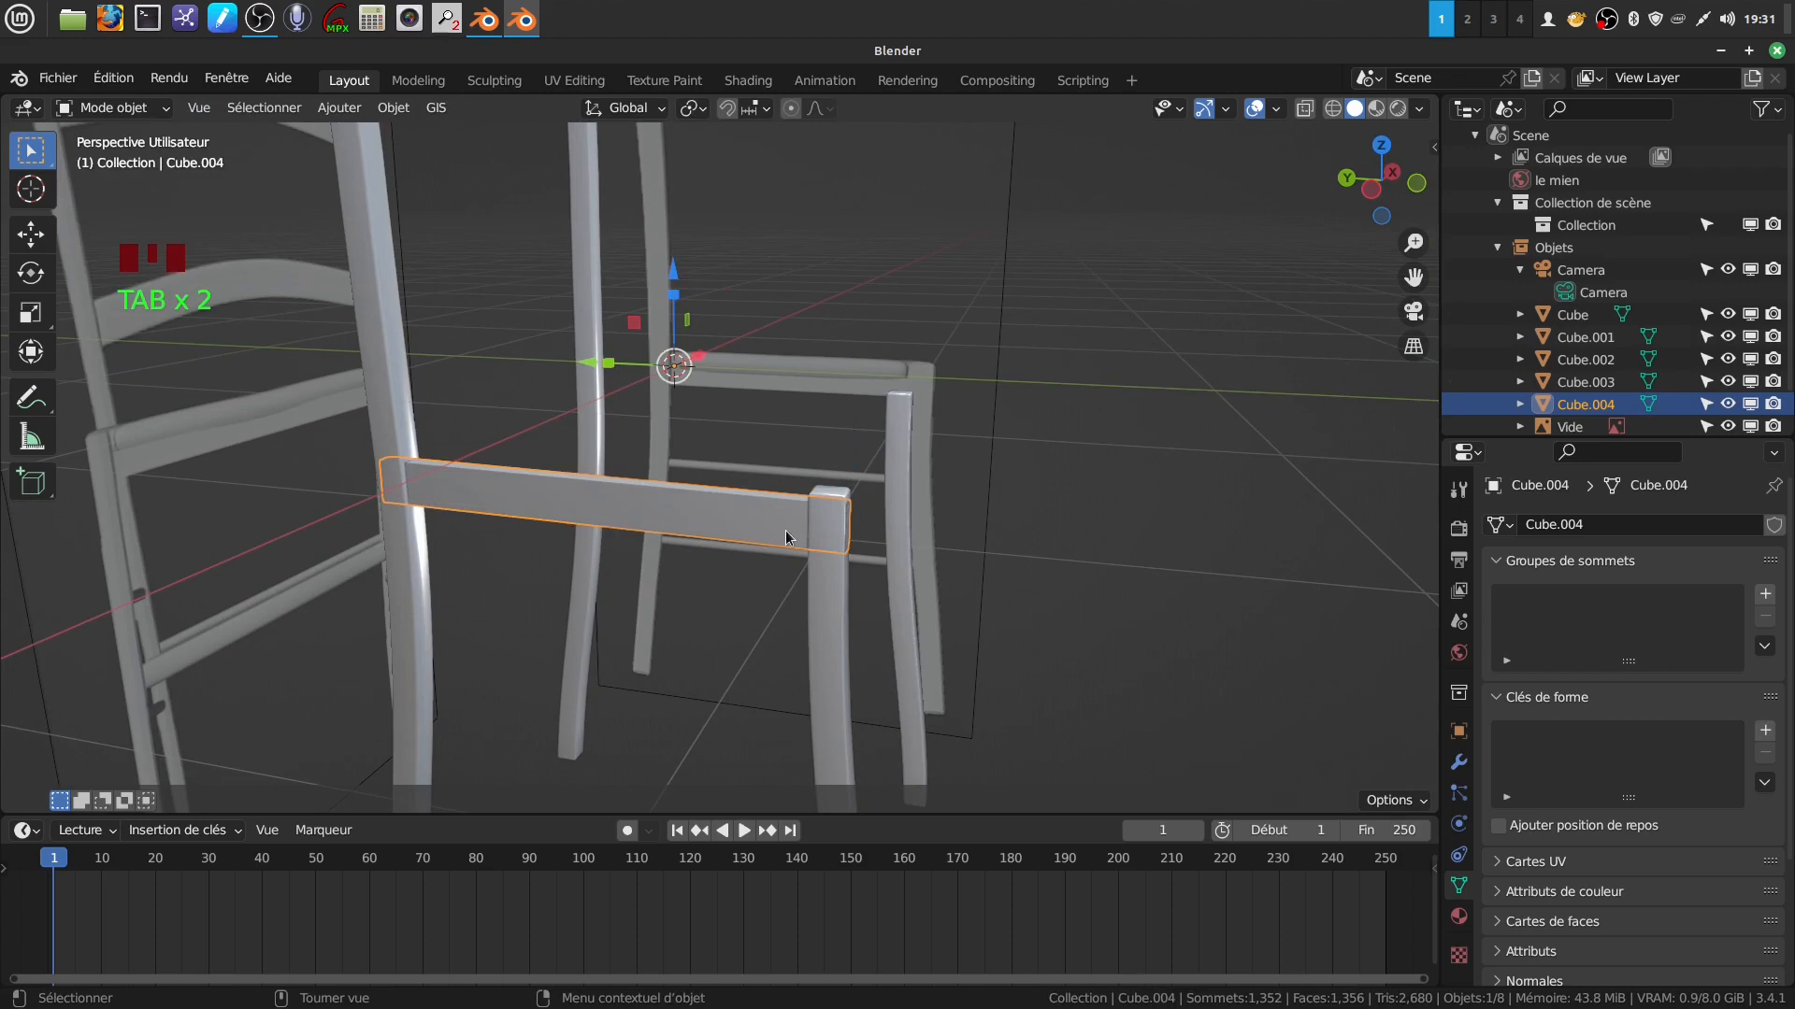
drag(609, 364, 649, 384)
In Edit Mode, select the long lower edge of the bar between the front and rear legs.
key(Tab)
middle_drag(841, 560, 664, 597)
scroll(838, 559, down, 2)
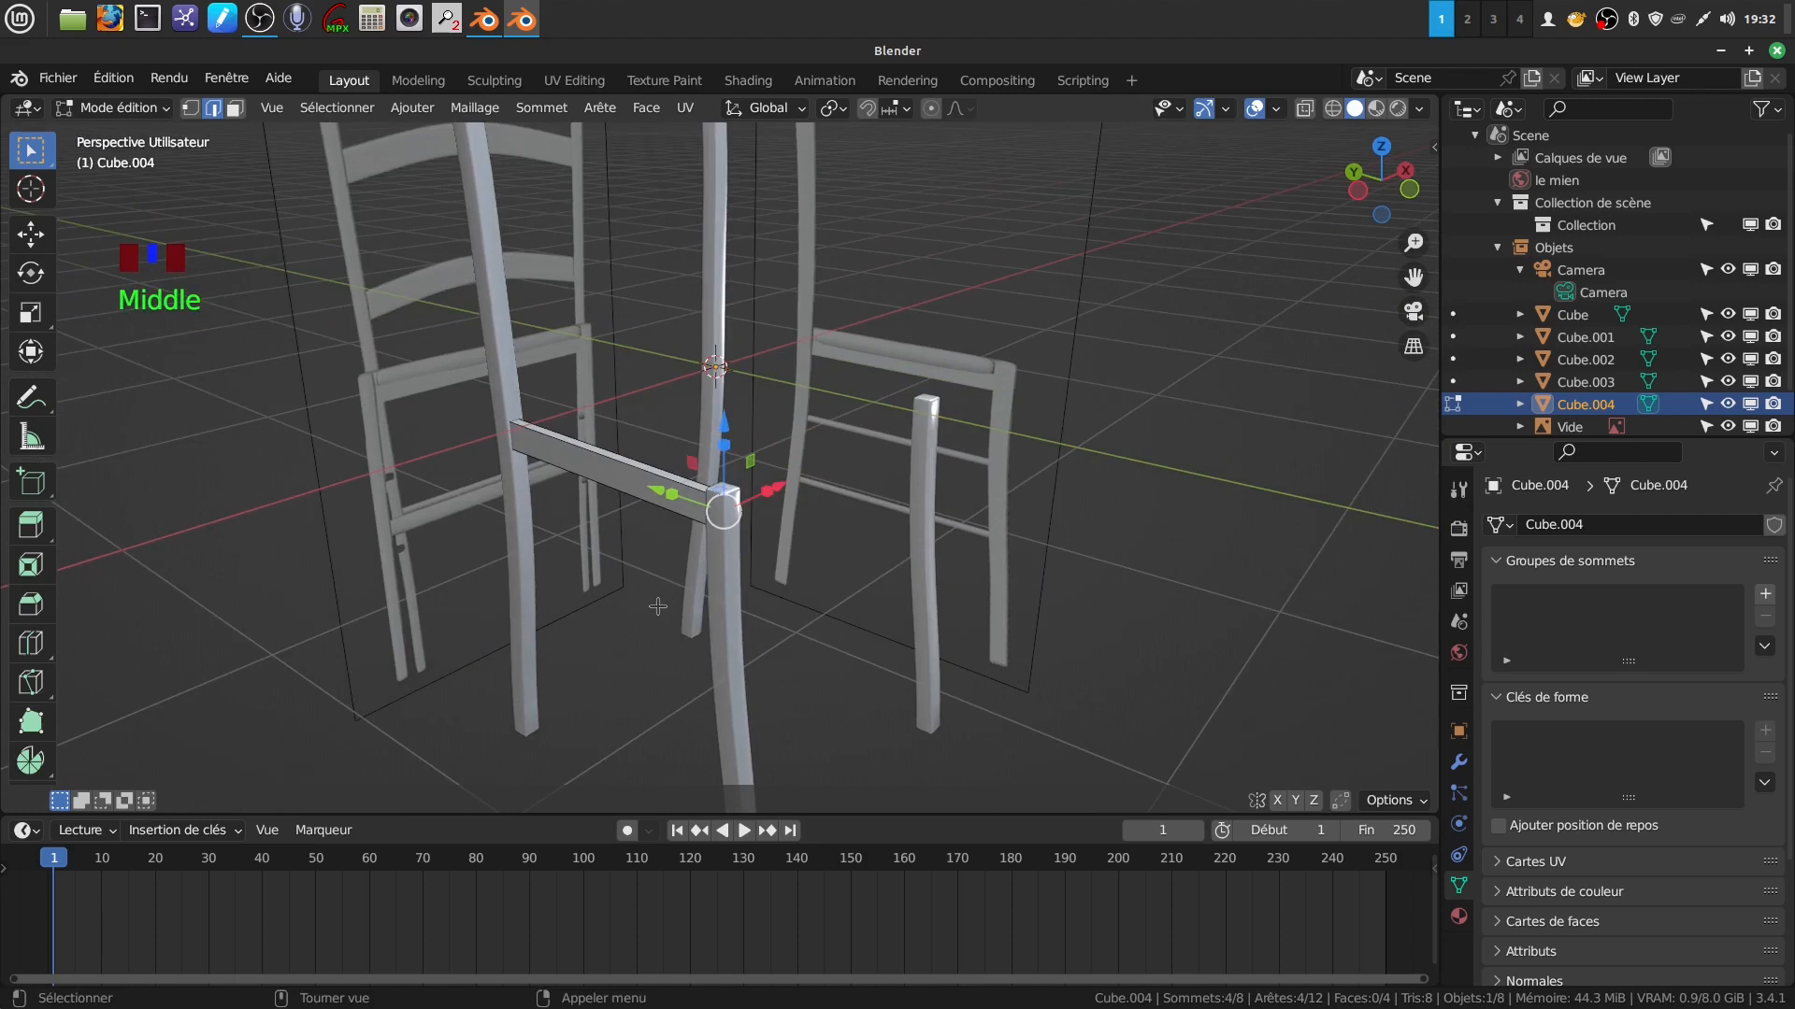
scroll(657, 607, up, 2)
middle_drag(618, 534, 570, 530)
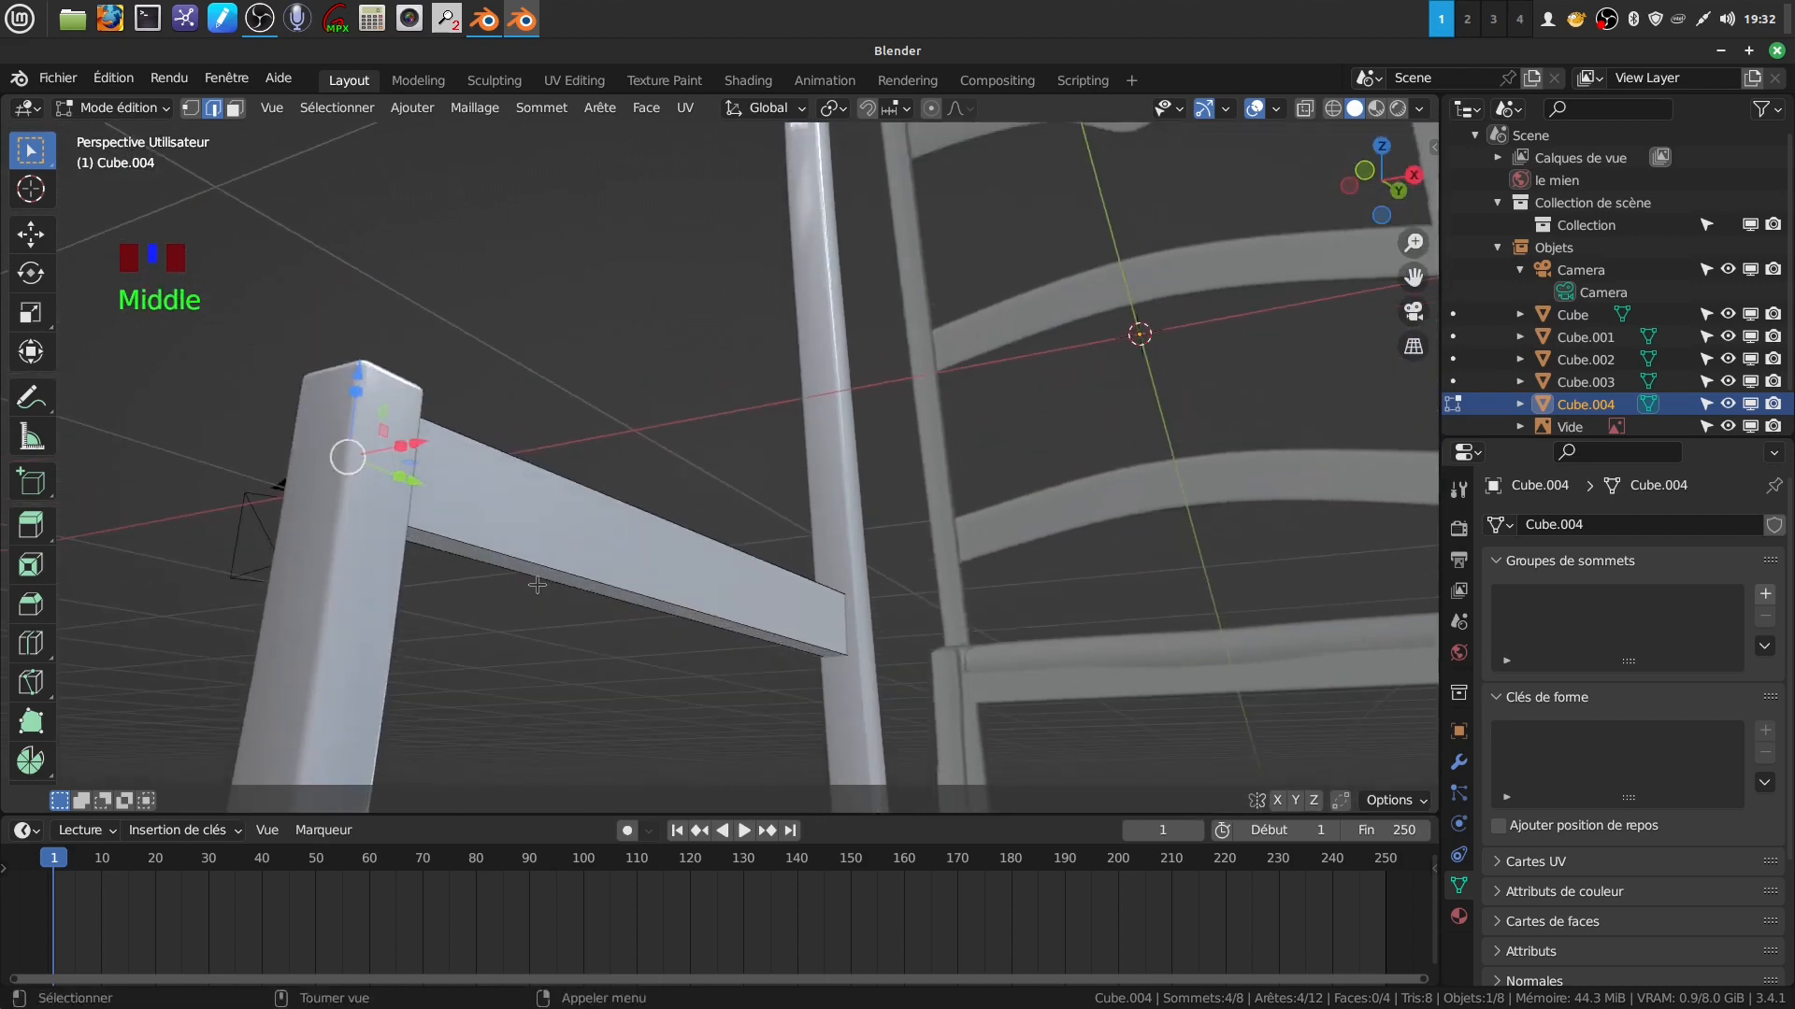
alt+click(551, 563)
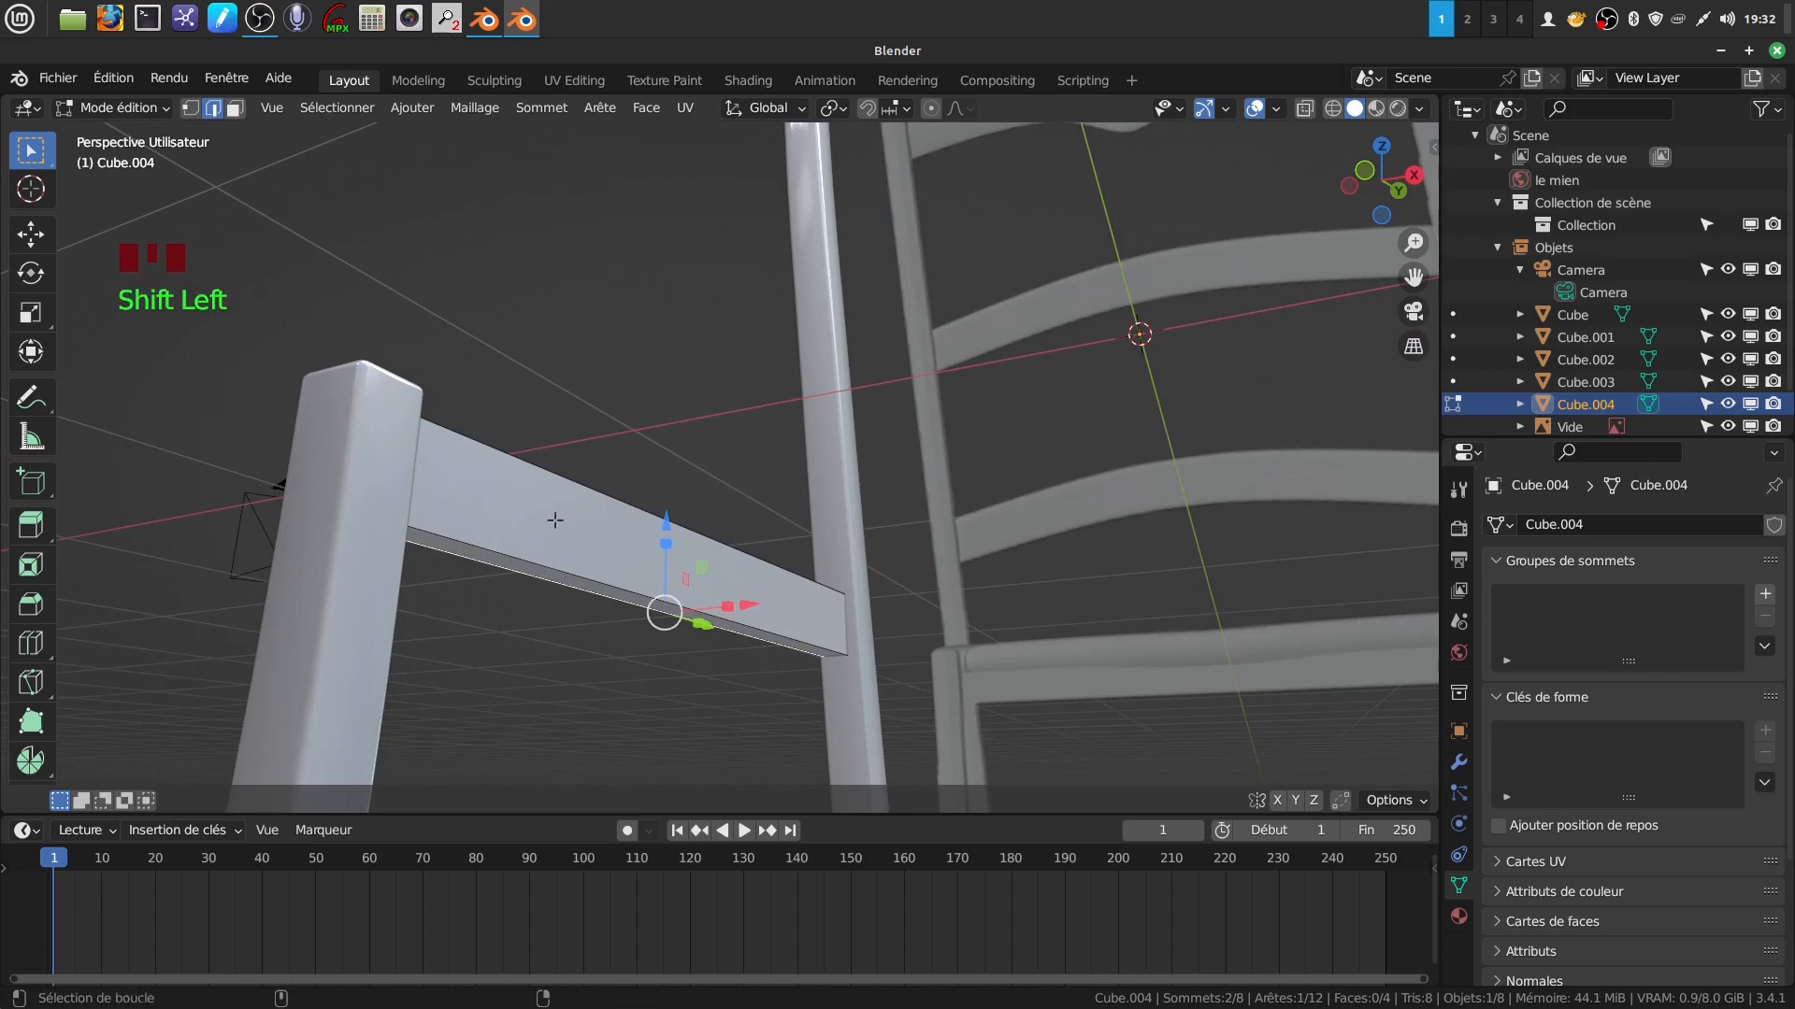
Bevel the four long edges of the side rail with 3 segments and a width of about 0.0144 m.
alt+shift+click(543, 564)
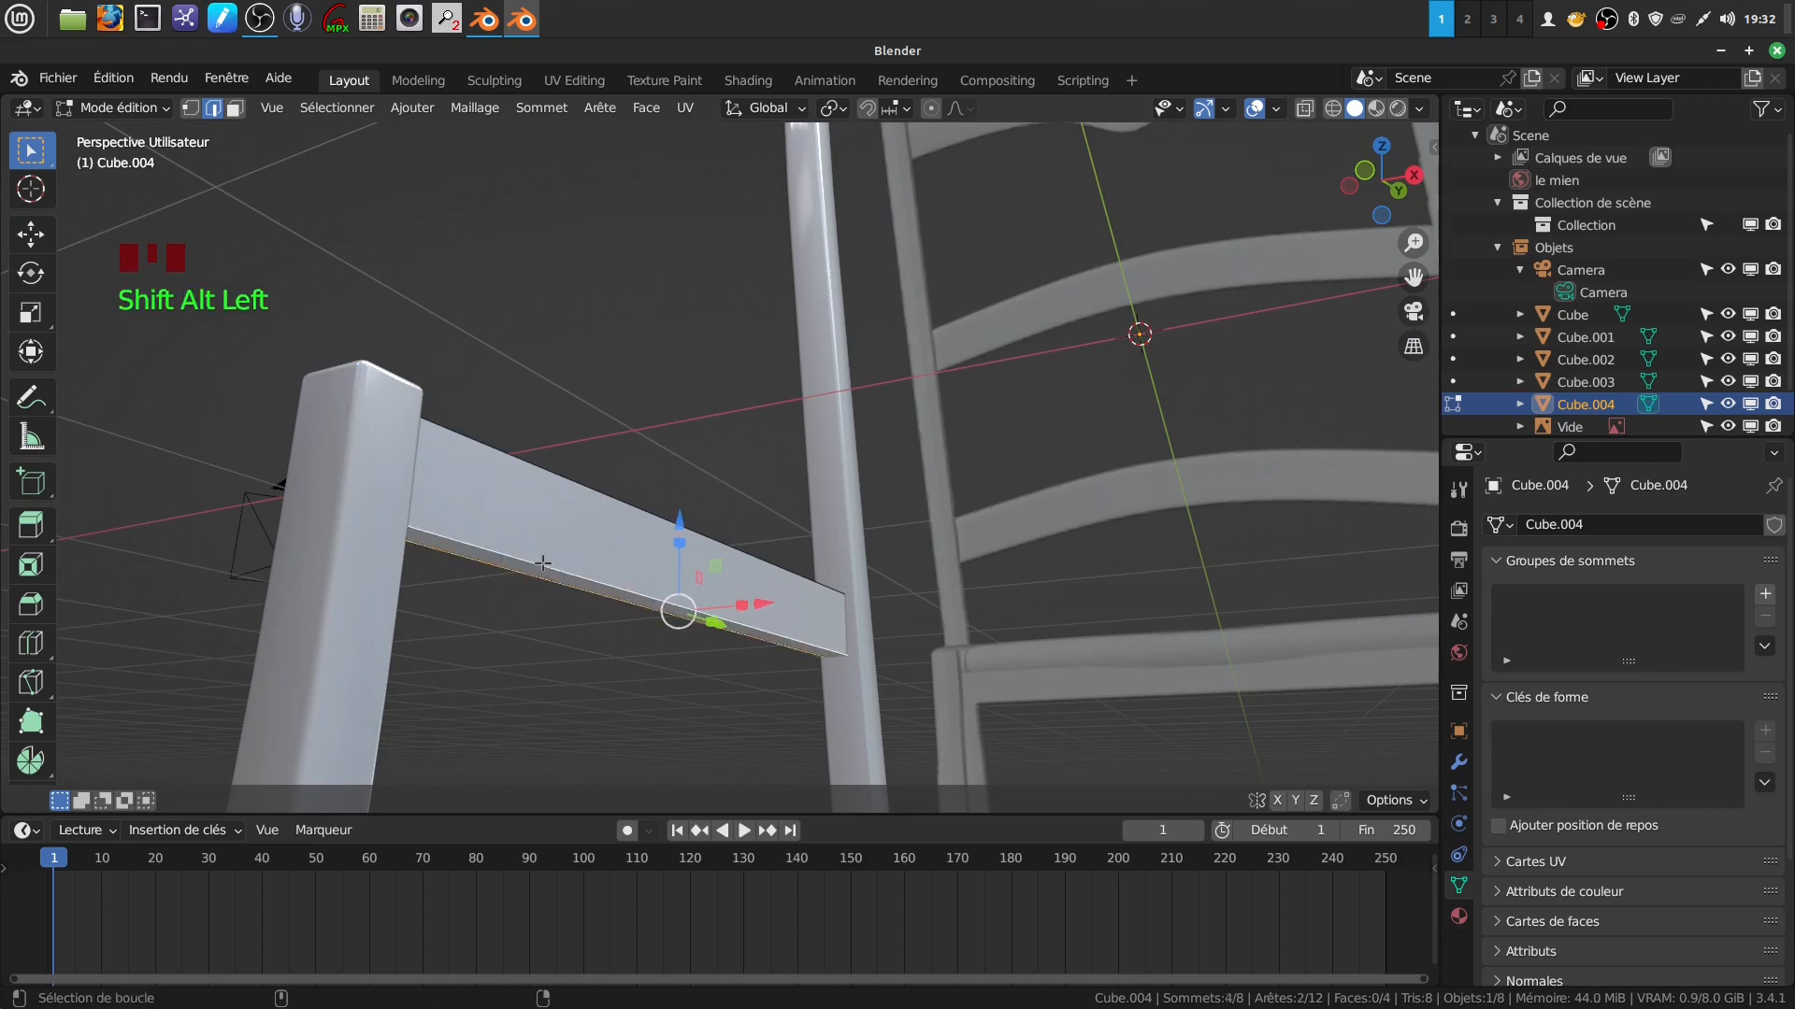
alt+shift+click(565, 485)
middle_drag(565, 485, 778, 587)
alt+shift+click(676, 484)
key(ctrl+b)
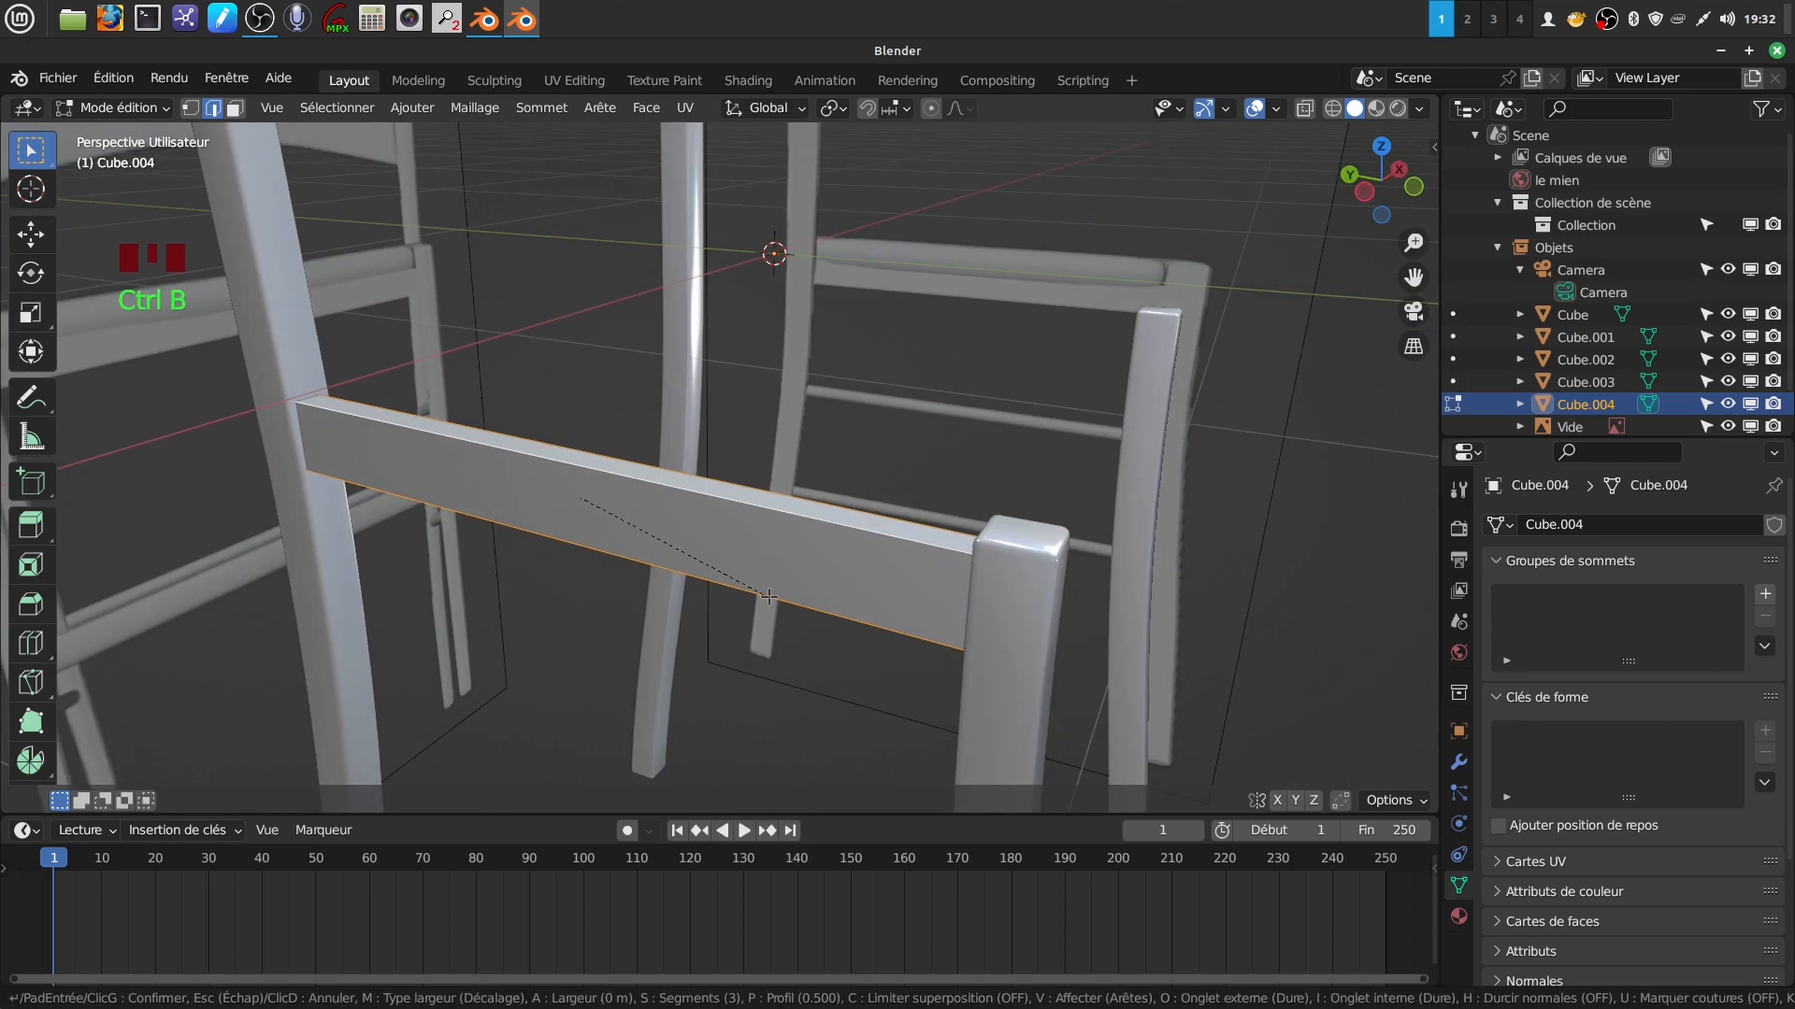
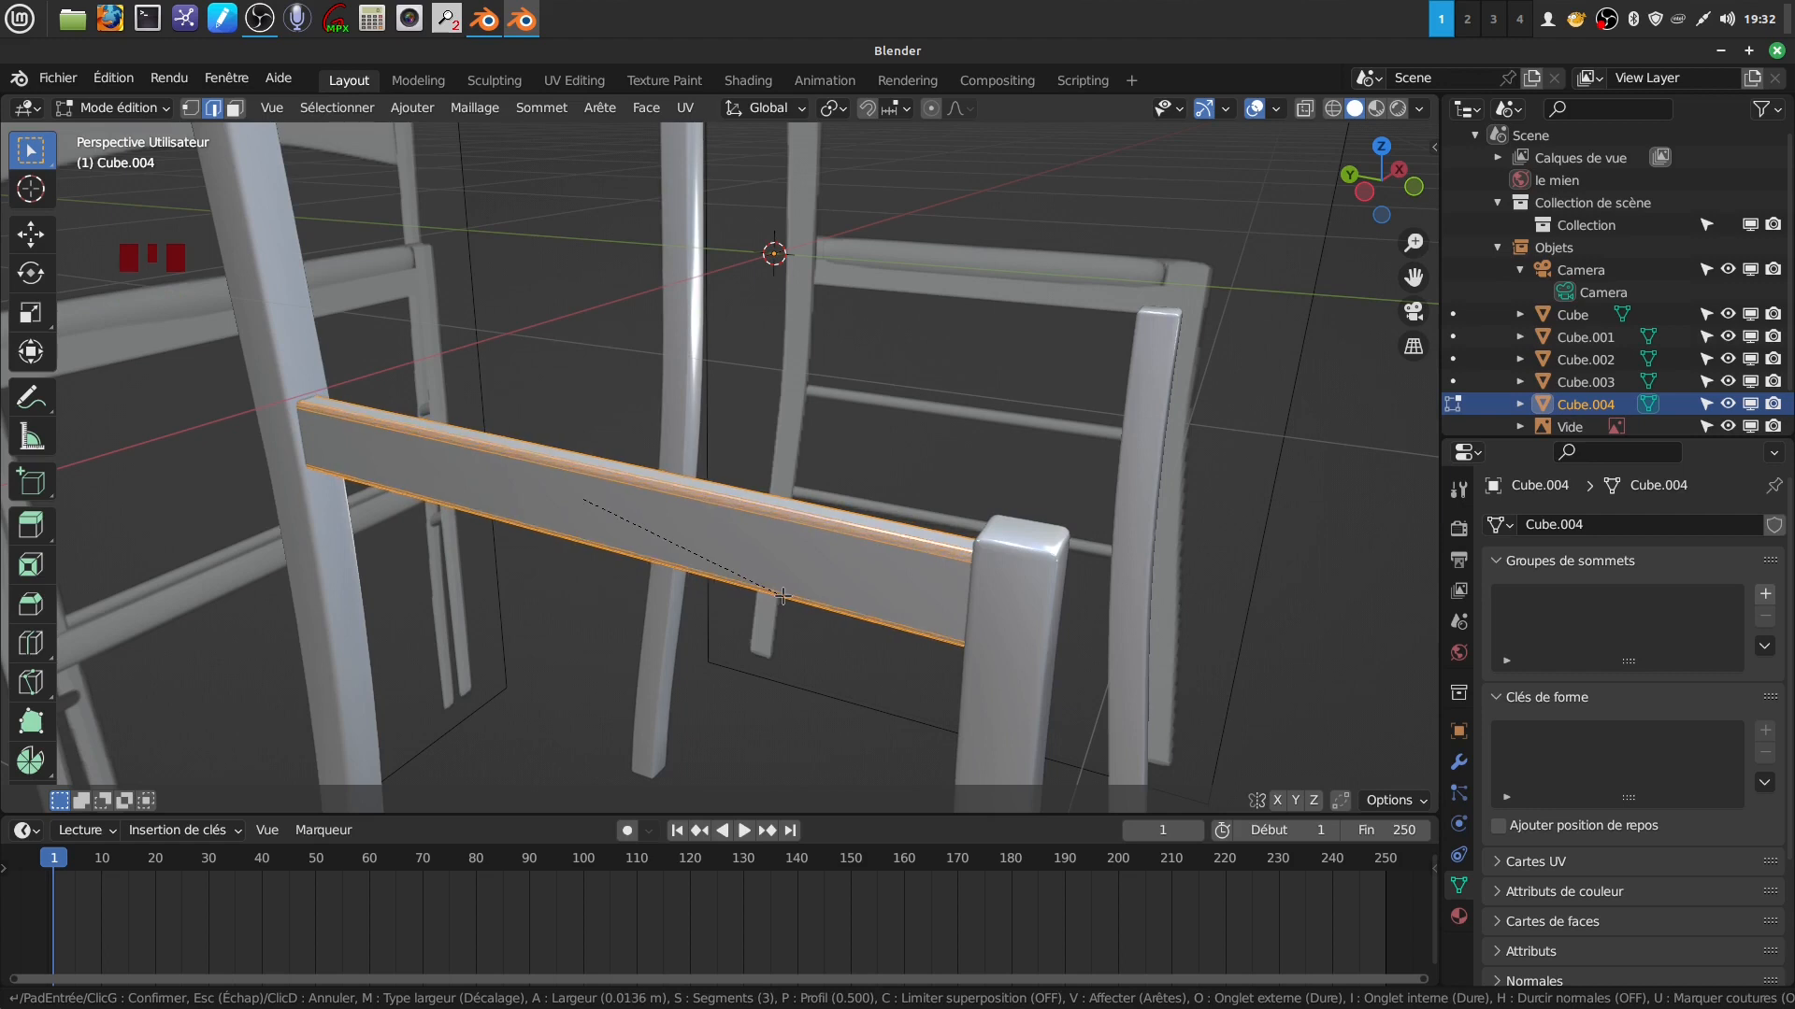
click(782, 596)
Mark one long lower bevel edge of the side rail as a UV seam.
middle_drag(804, 583, 651, 591)
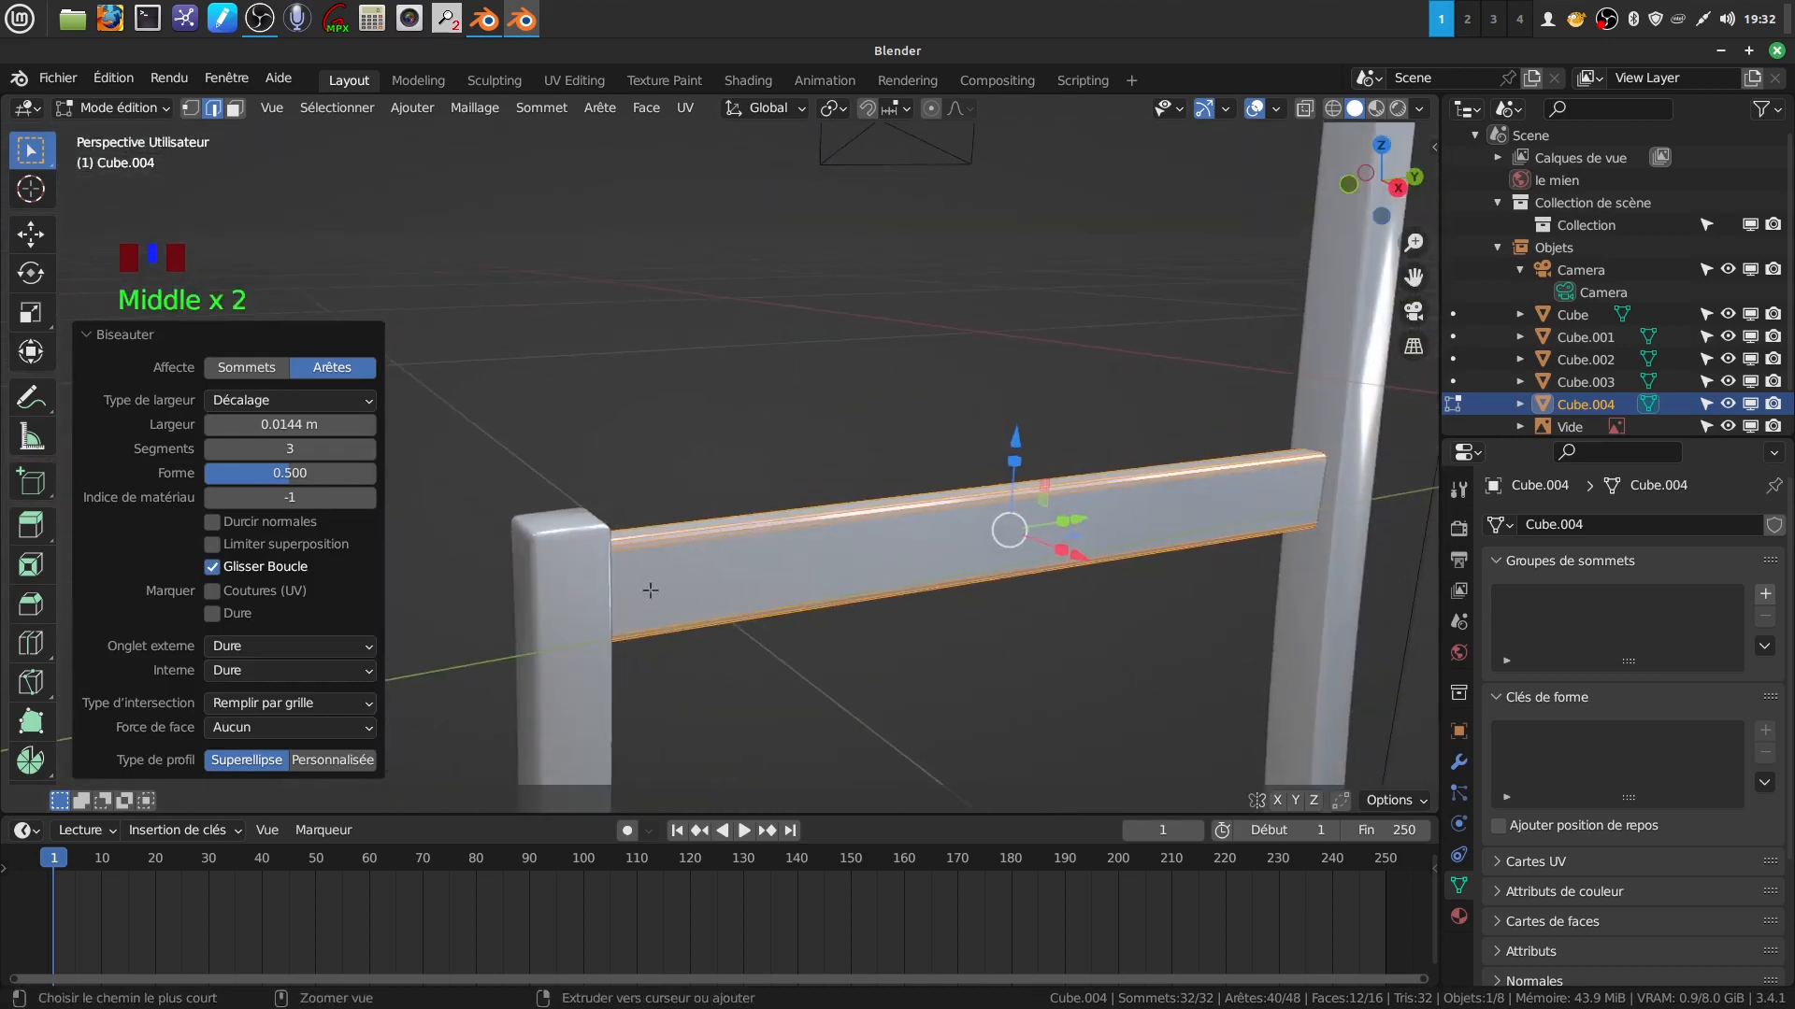
shift+middle_drag(764, 625, 693, 422)
scroll(702, 510, up, 2)
shift+middle_drag(702, 510, 706, 537)
scroll(711, 559, up, 2)
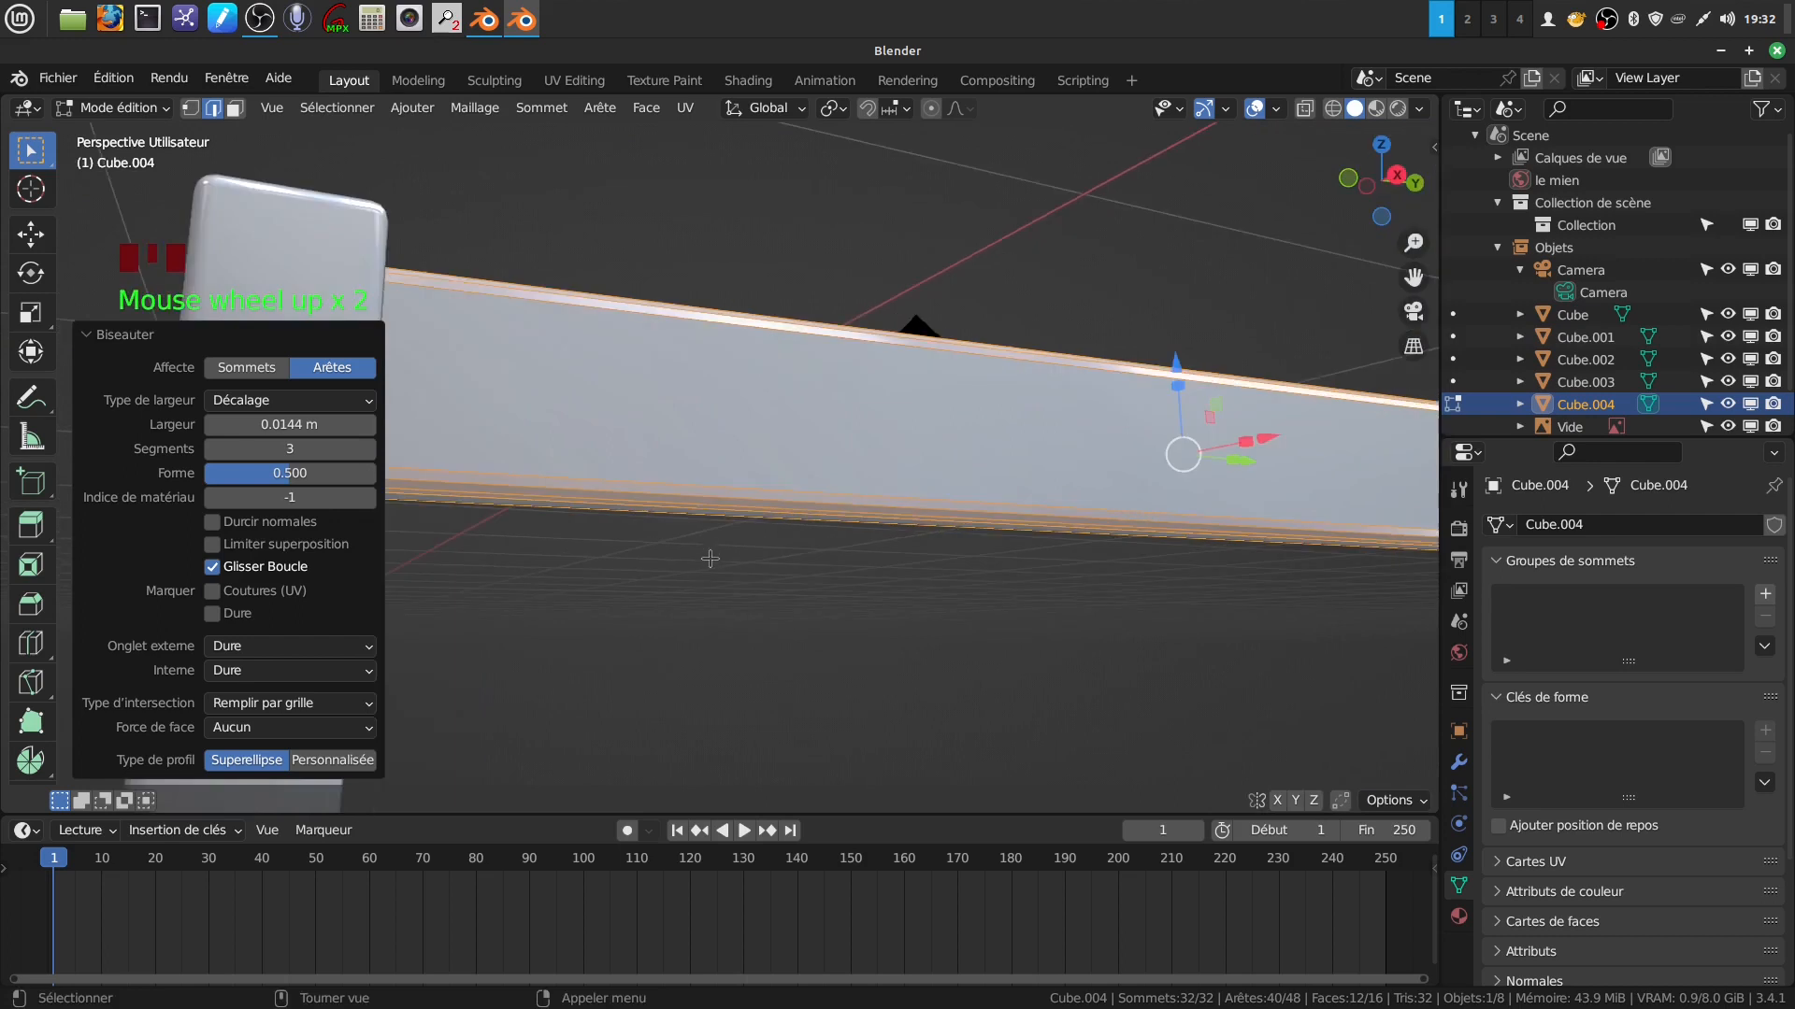
click(708, 492)
click(750, 488)
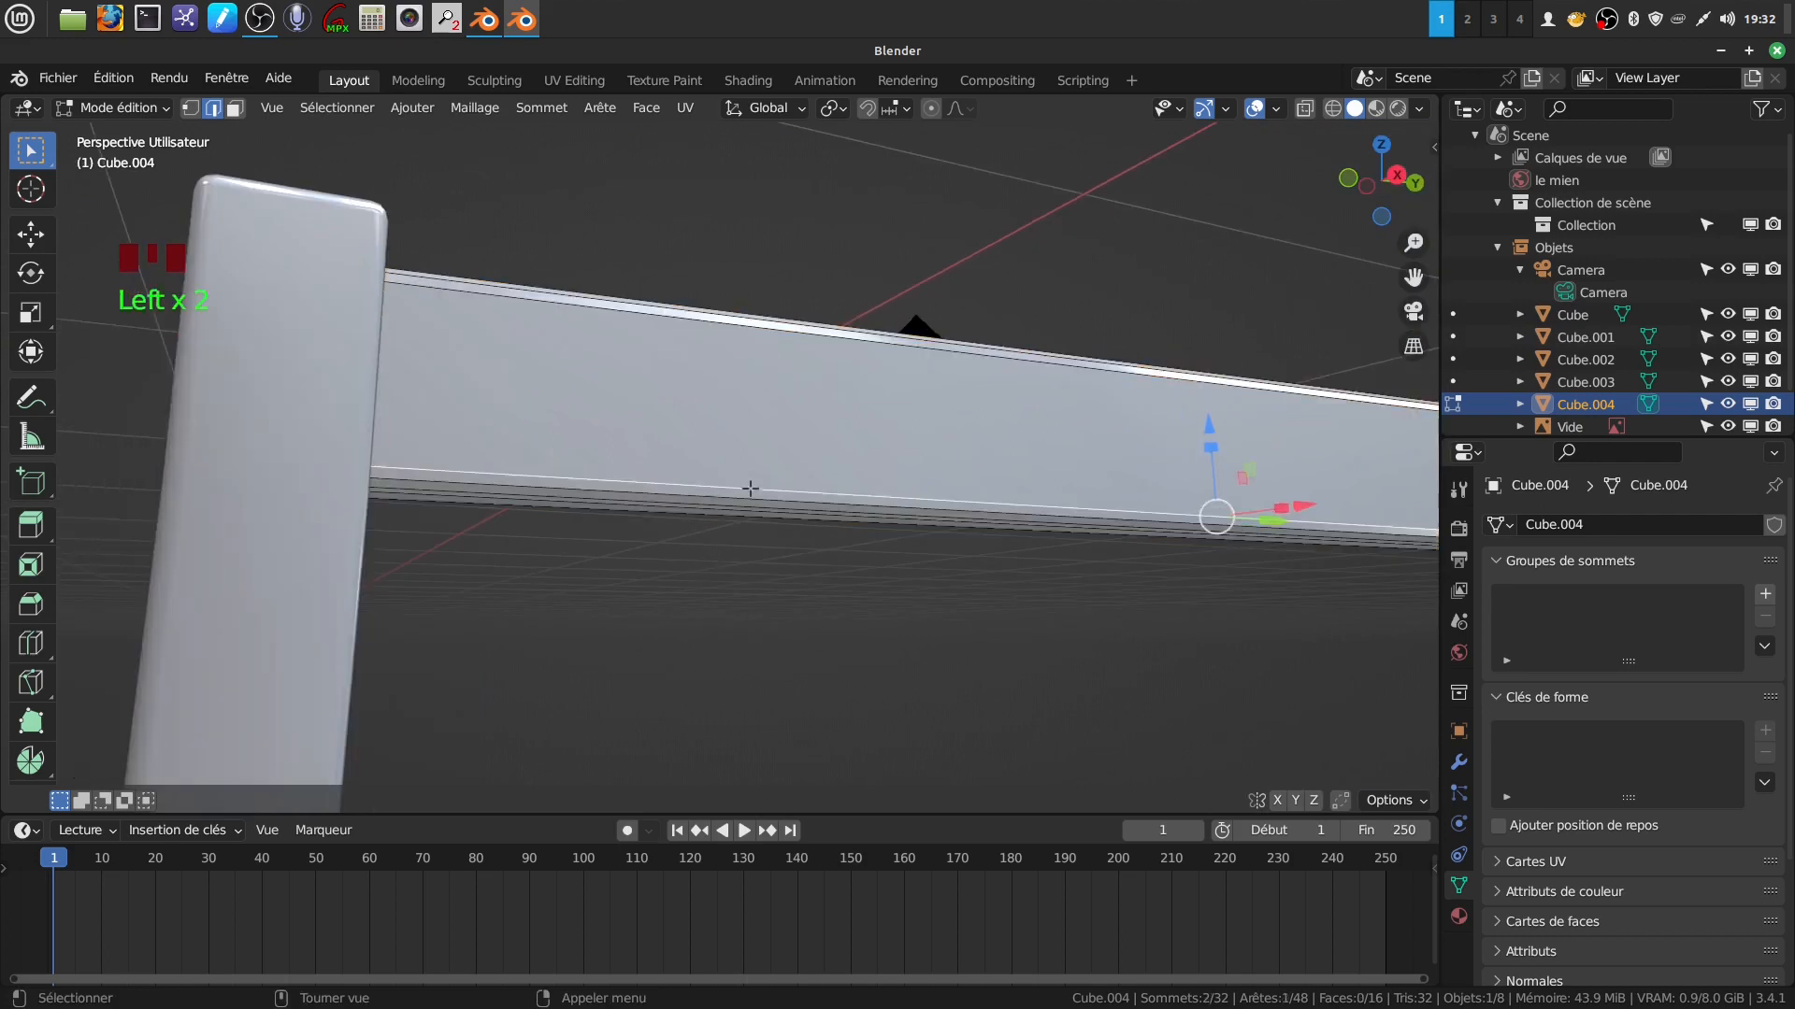
right_click(787, 637)
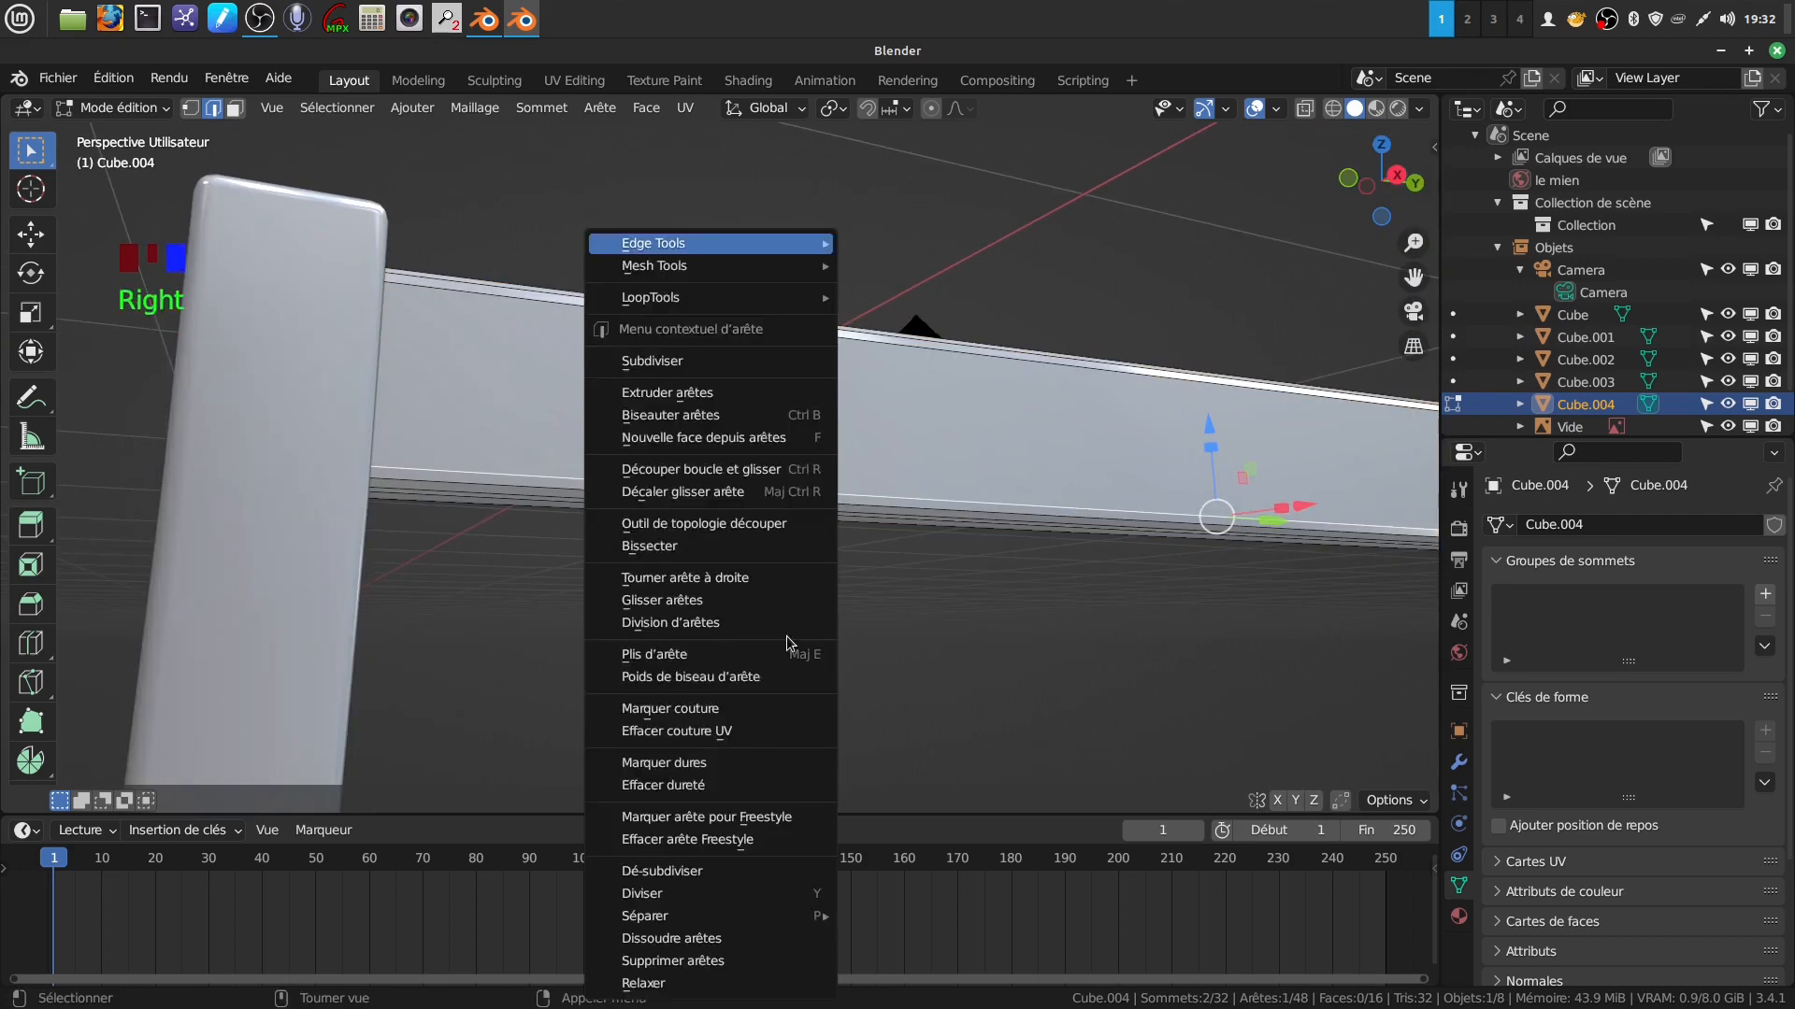
click(749, 710)
scroll(751, 710, down, 5)
middle_drag(751, 710, 753, 670)
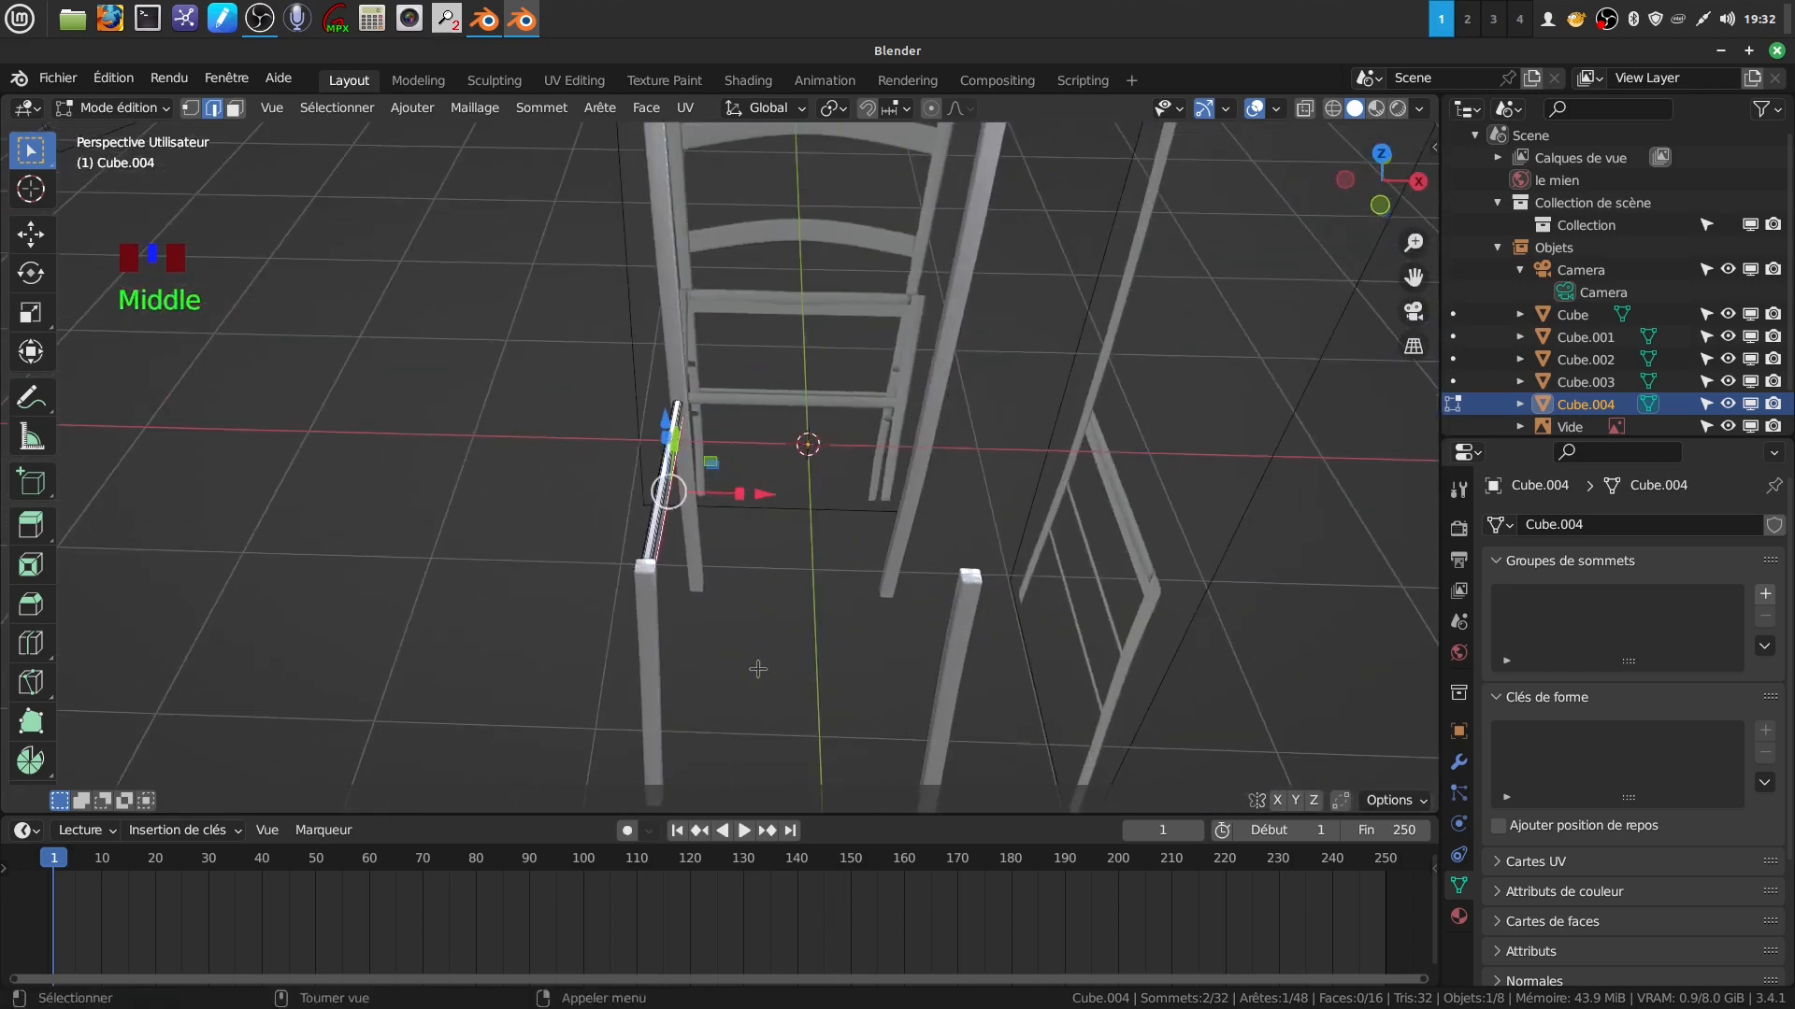
Return to Object Mode and set the side rail's origin to its geometry.
key(Tab)
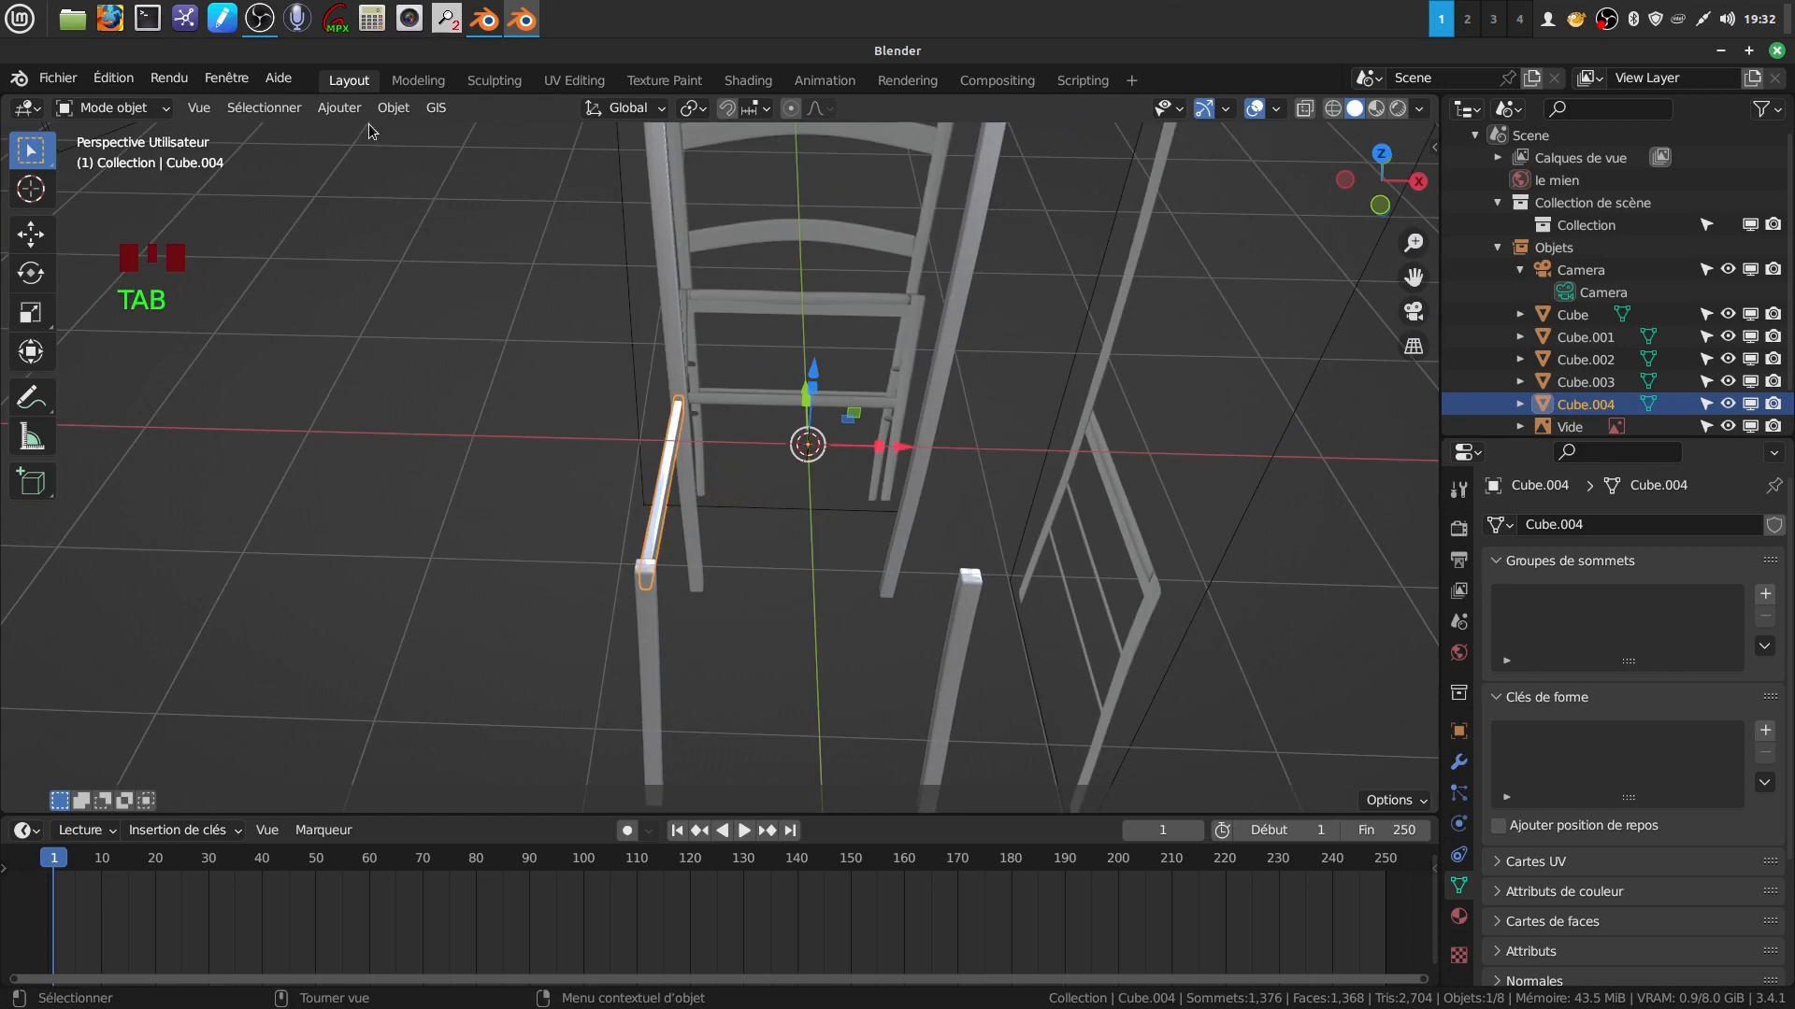
click(393, 108)
mouse_move(447, 156)
click(697, 177)
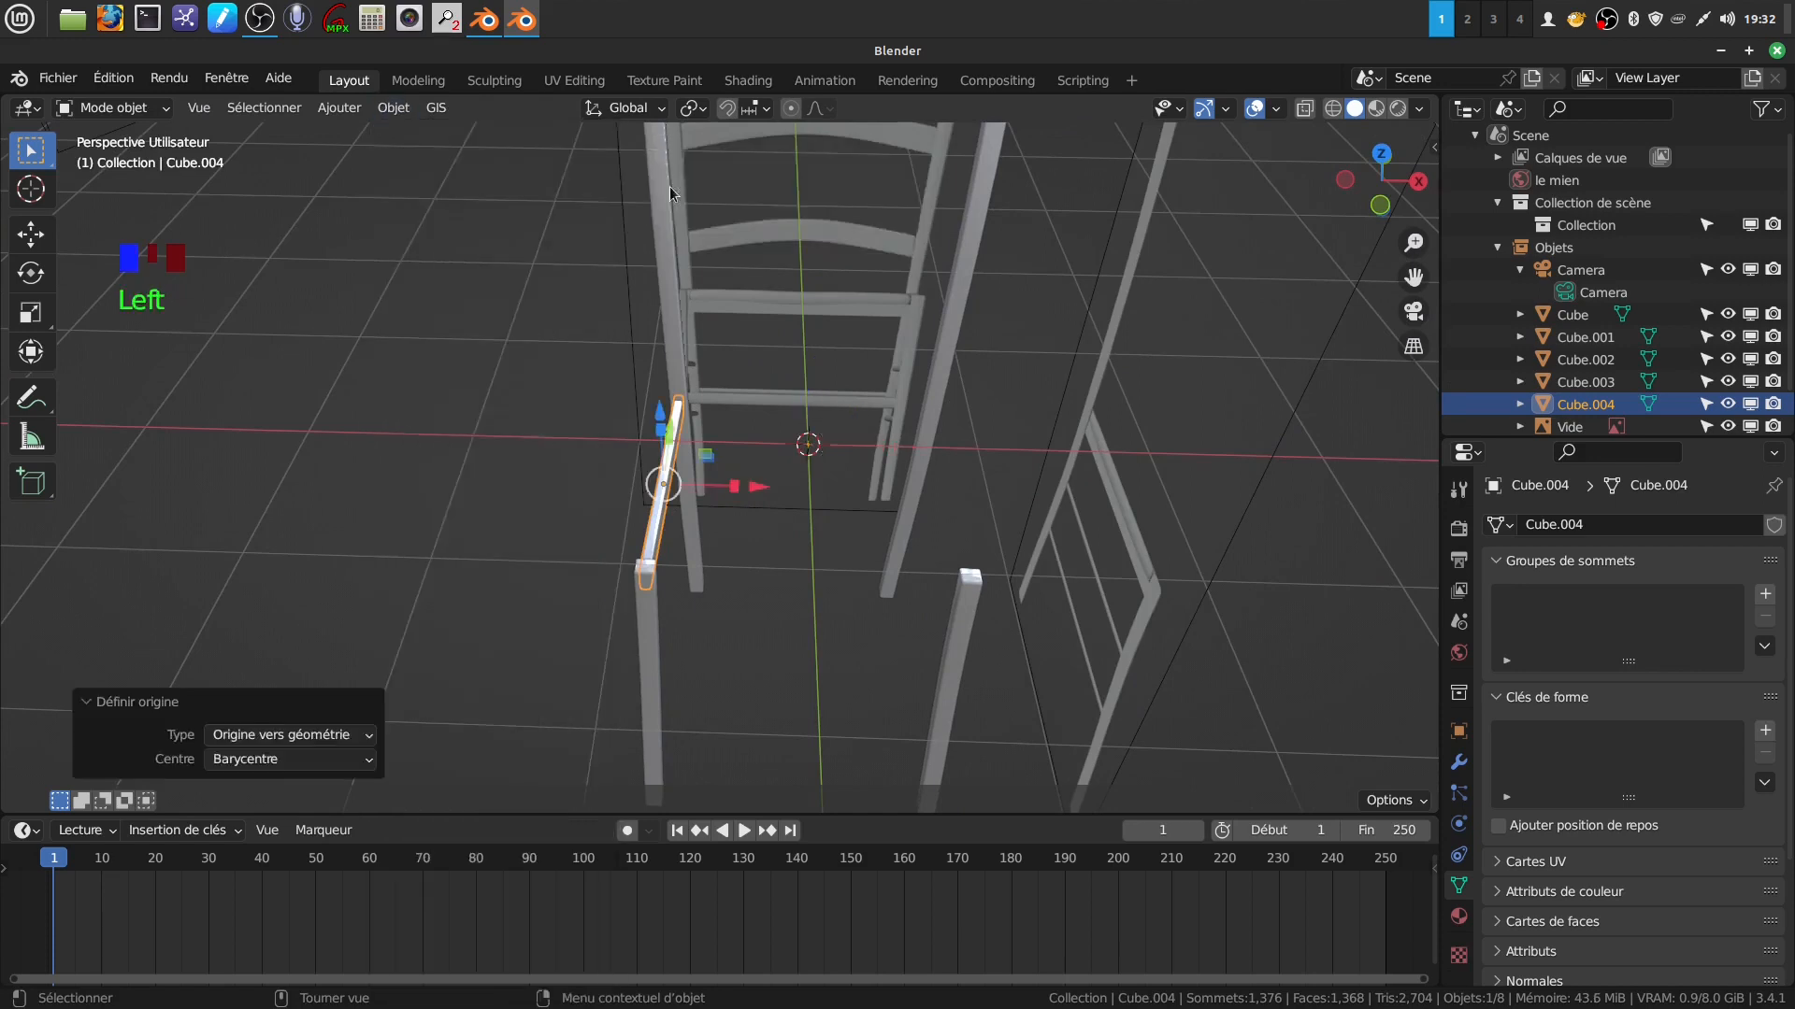
Duplicate the side rail, move the copy about 1.74 m along X to the opposite legs, and rotate it 180° about Z.
key(shift+d)
click(769, 609)
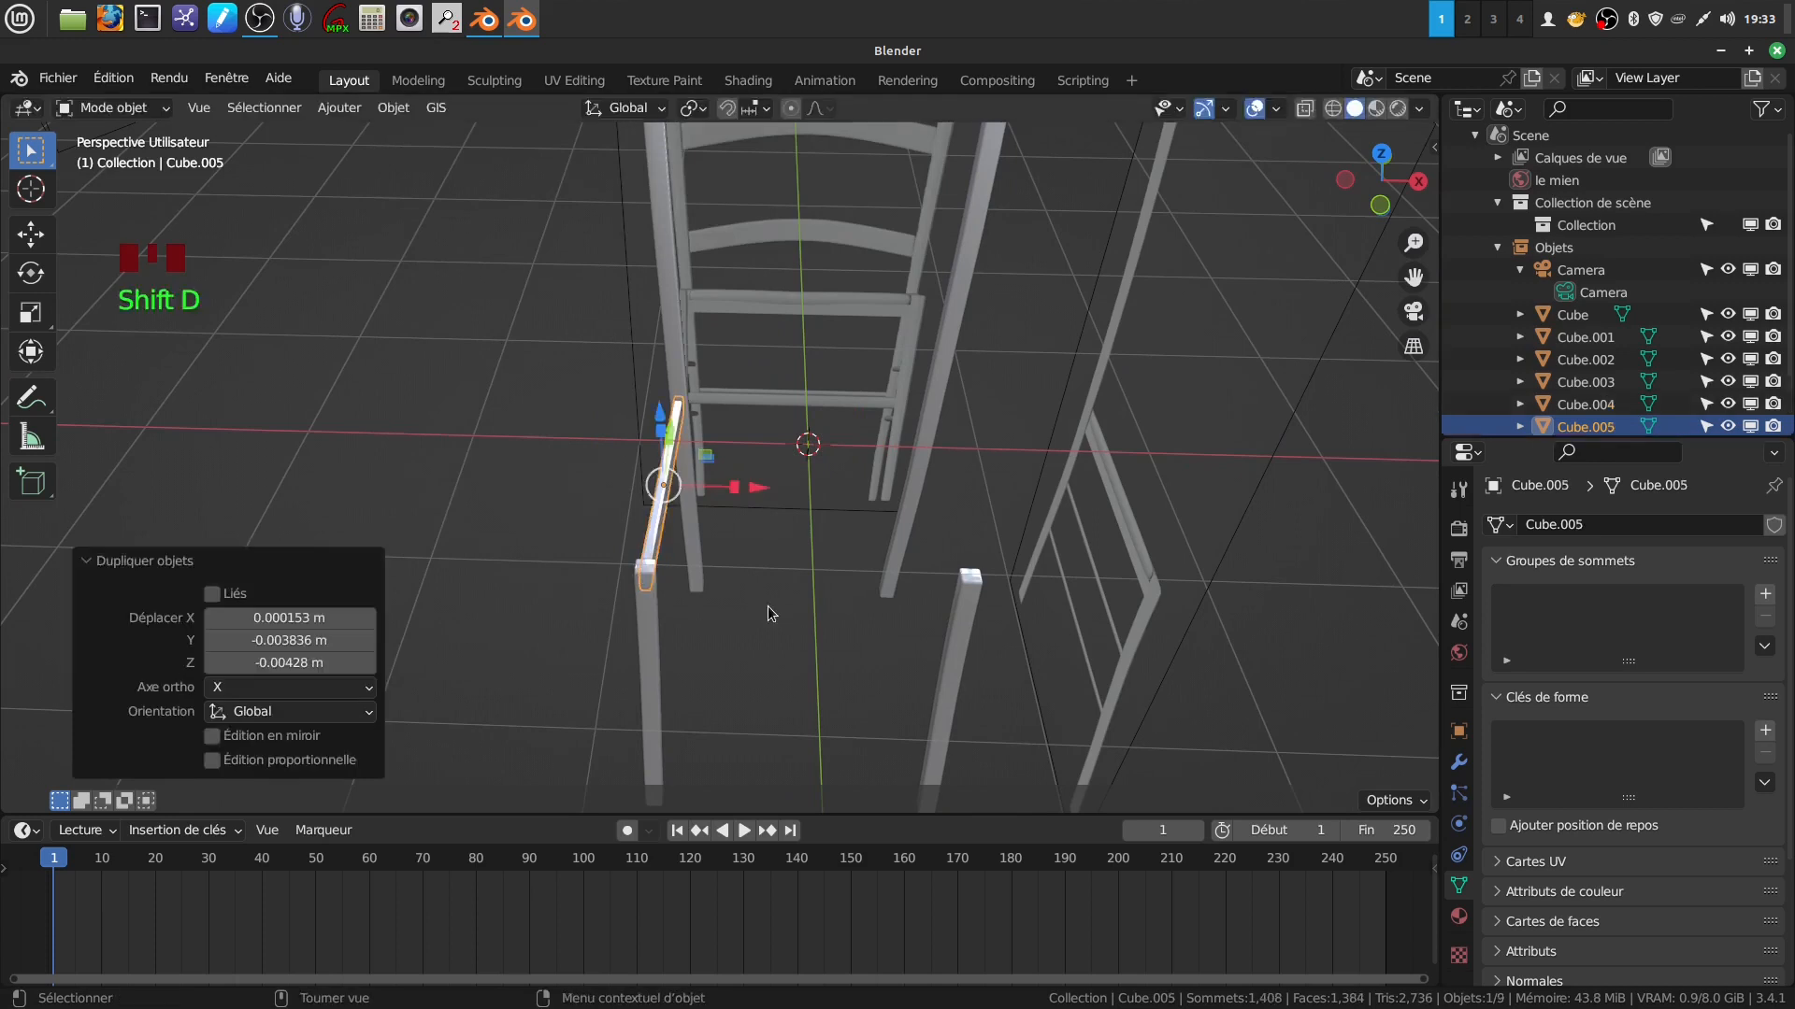
drag(757, 495, 1022, 561)
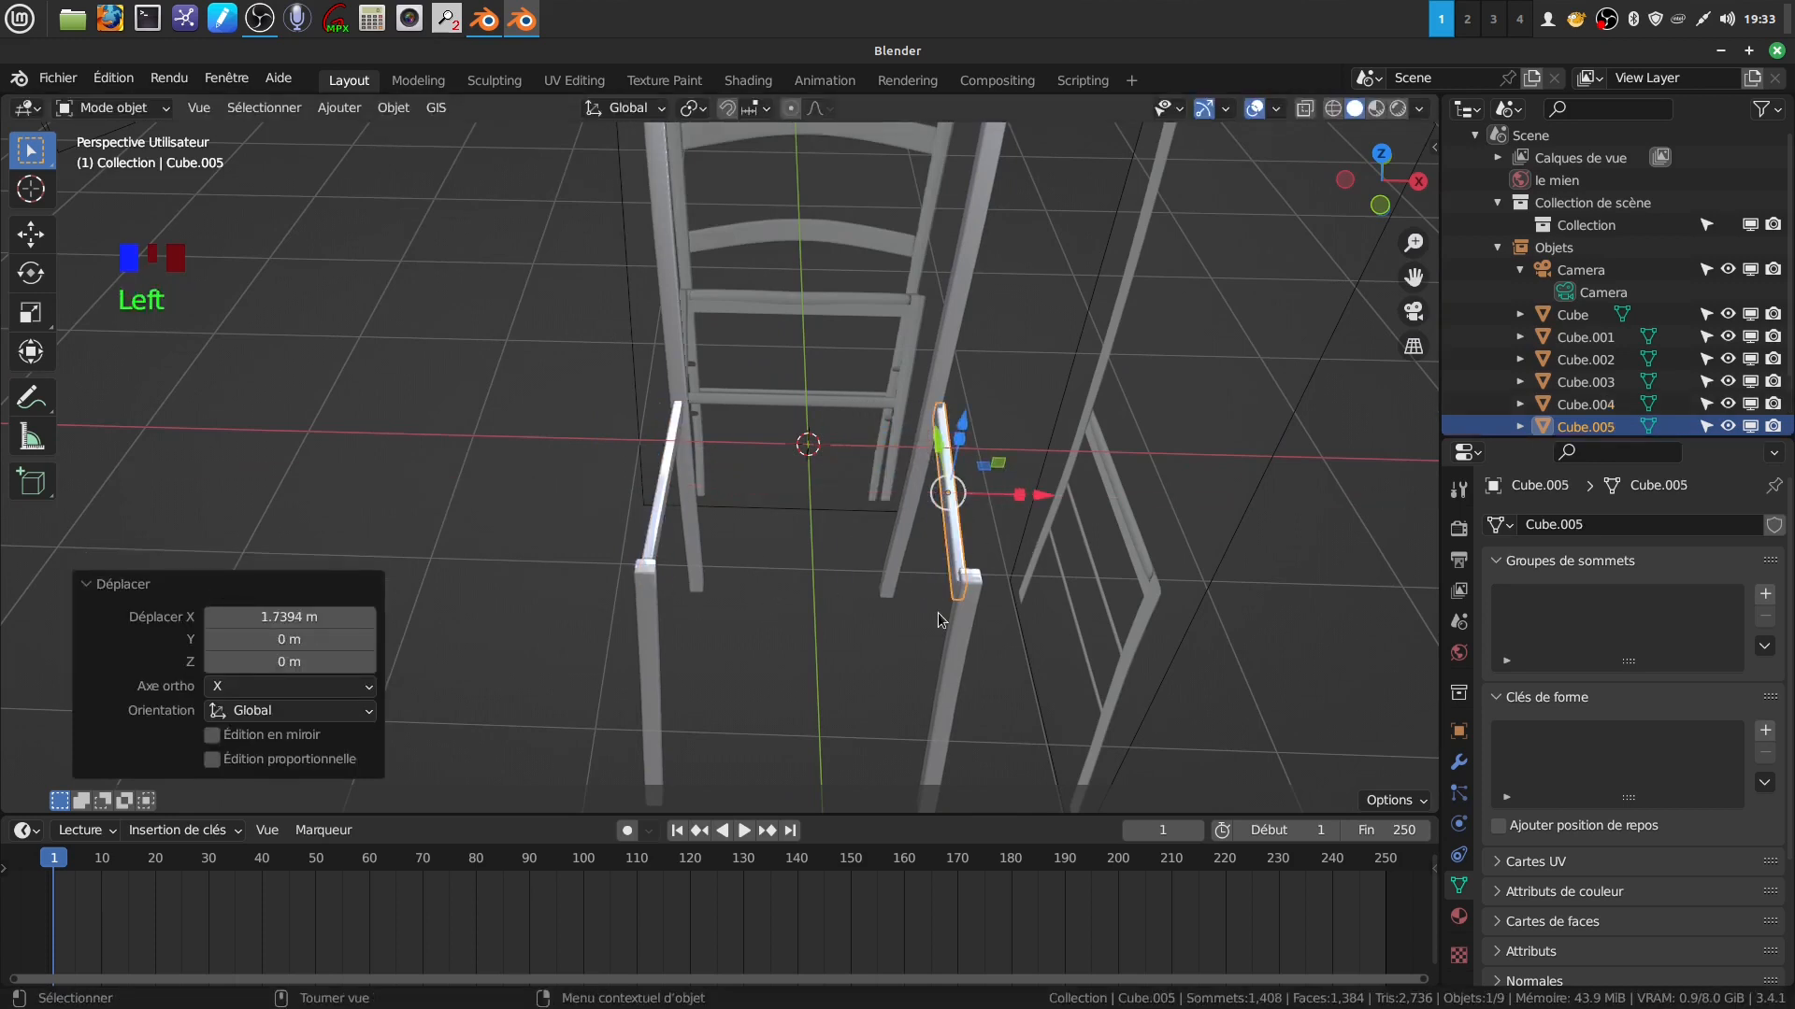
text(rz18)
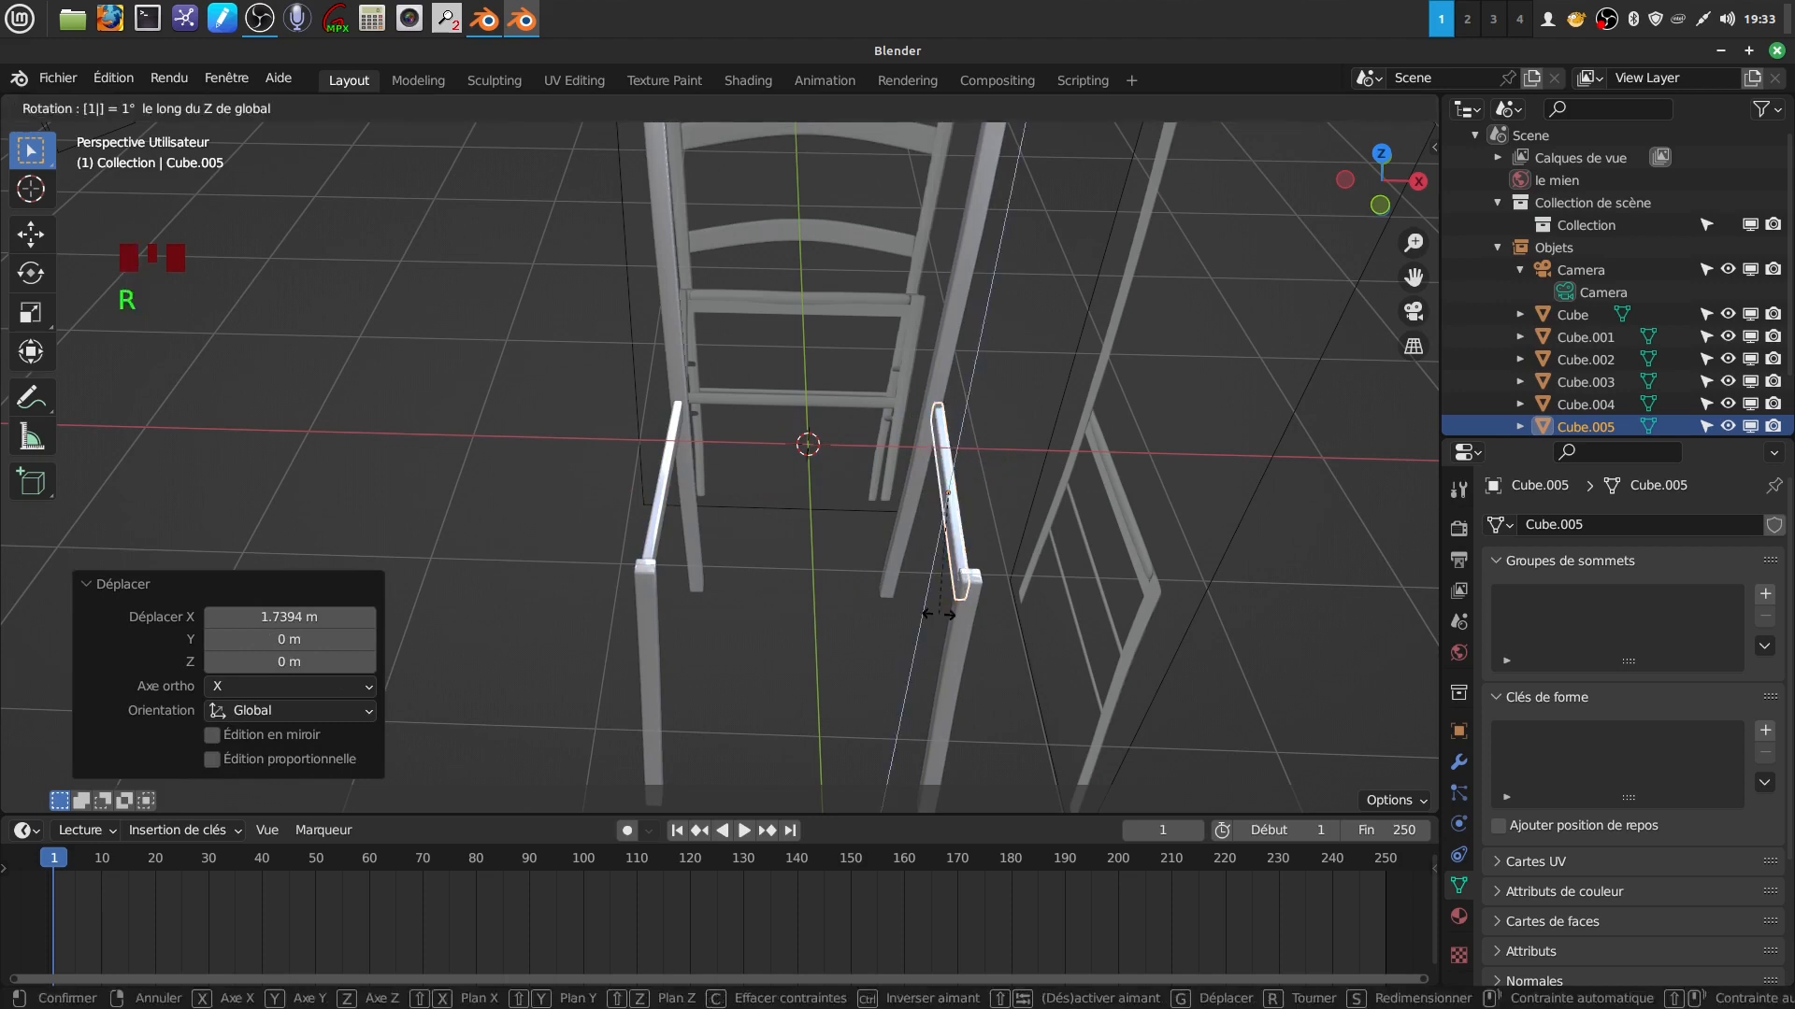
text(0)
key(Return)
Nudge the copied side rail into line with the rear leg.
middle_drag(938, 615, 852, 617)
scroll(873, 687, up, 2)
middle_drag(873, 687, 939, 665)
drag(960, 632, 917, 660)
middle_drag(917, 660, 880, 474)
Select the edge loop at the copied side rail's front end and move it along X into the front leg.
key(Tab)
scroll(842, 622, up, 5)
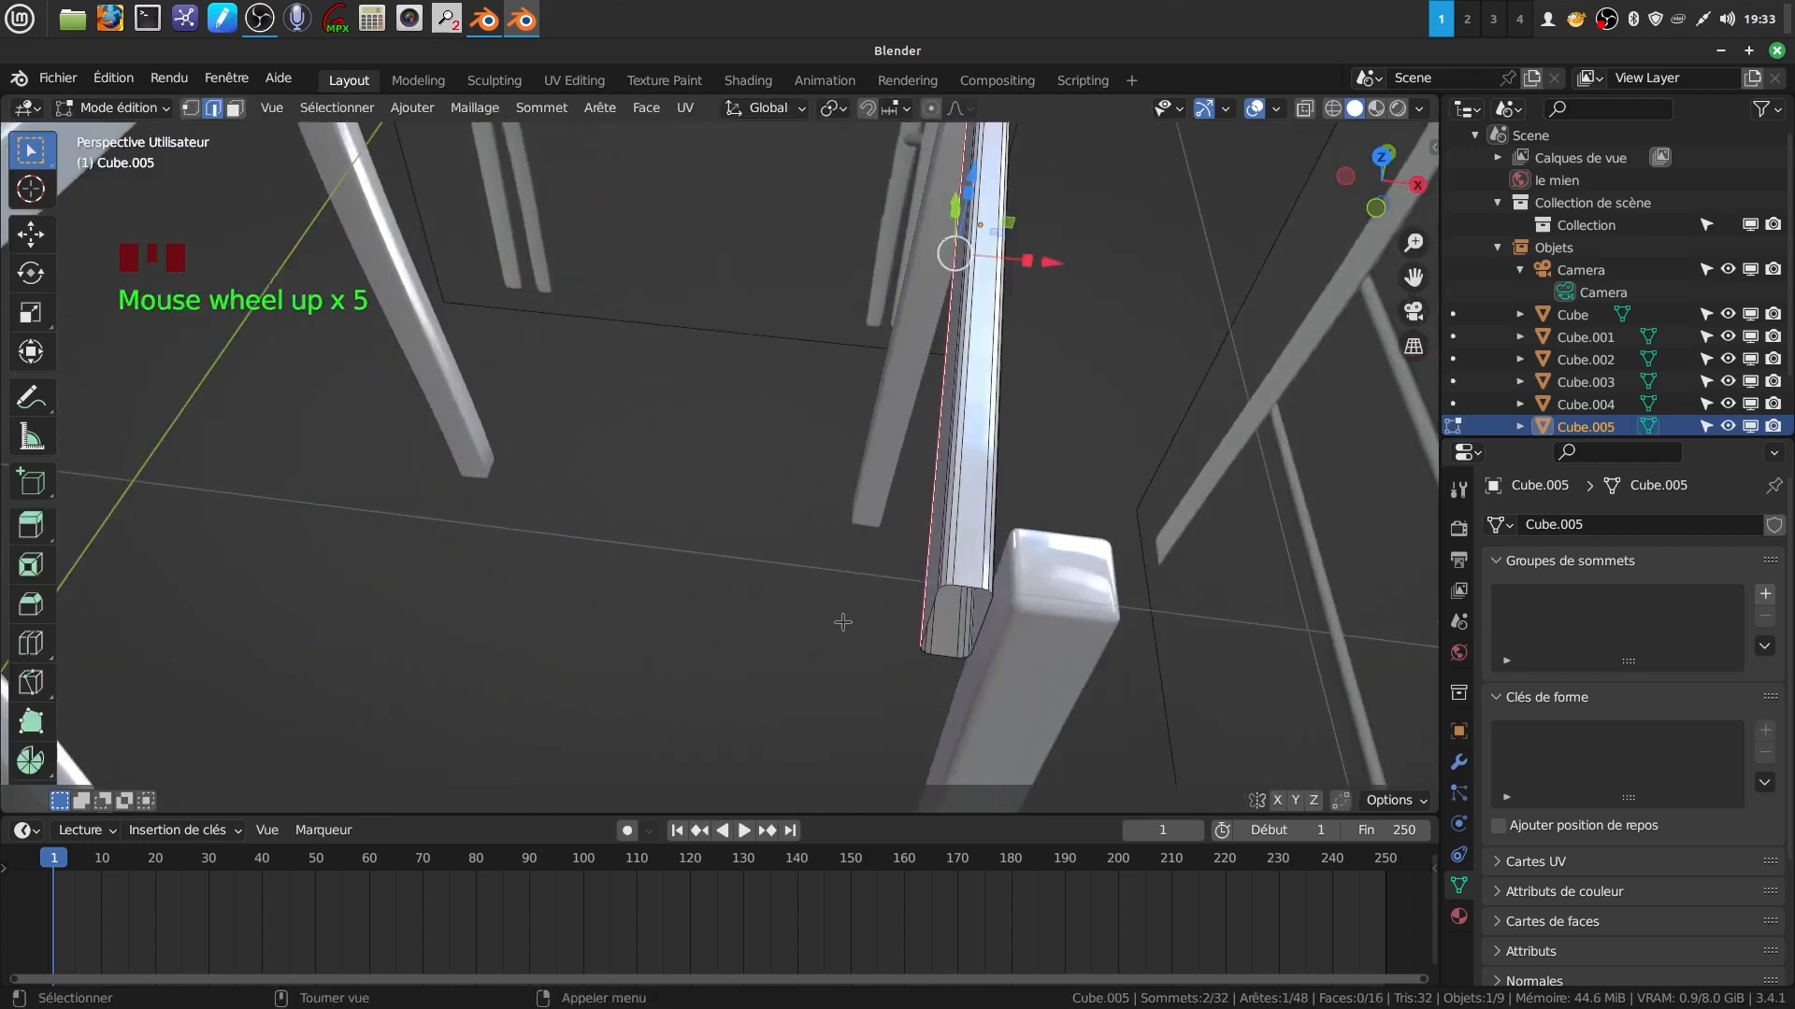
alt+click(970, 584)
middle_drag(969, 584, 553, 566)
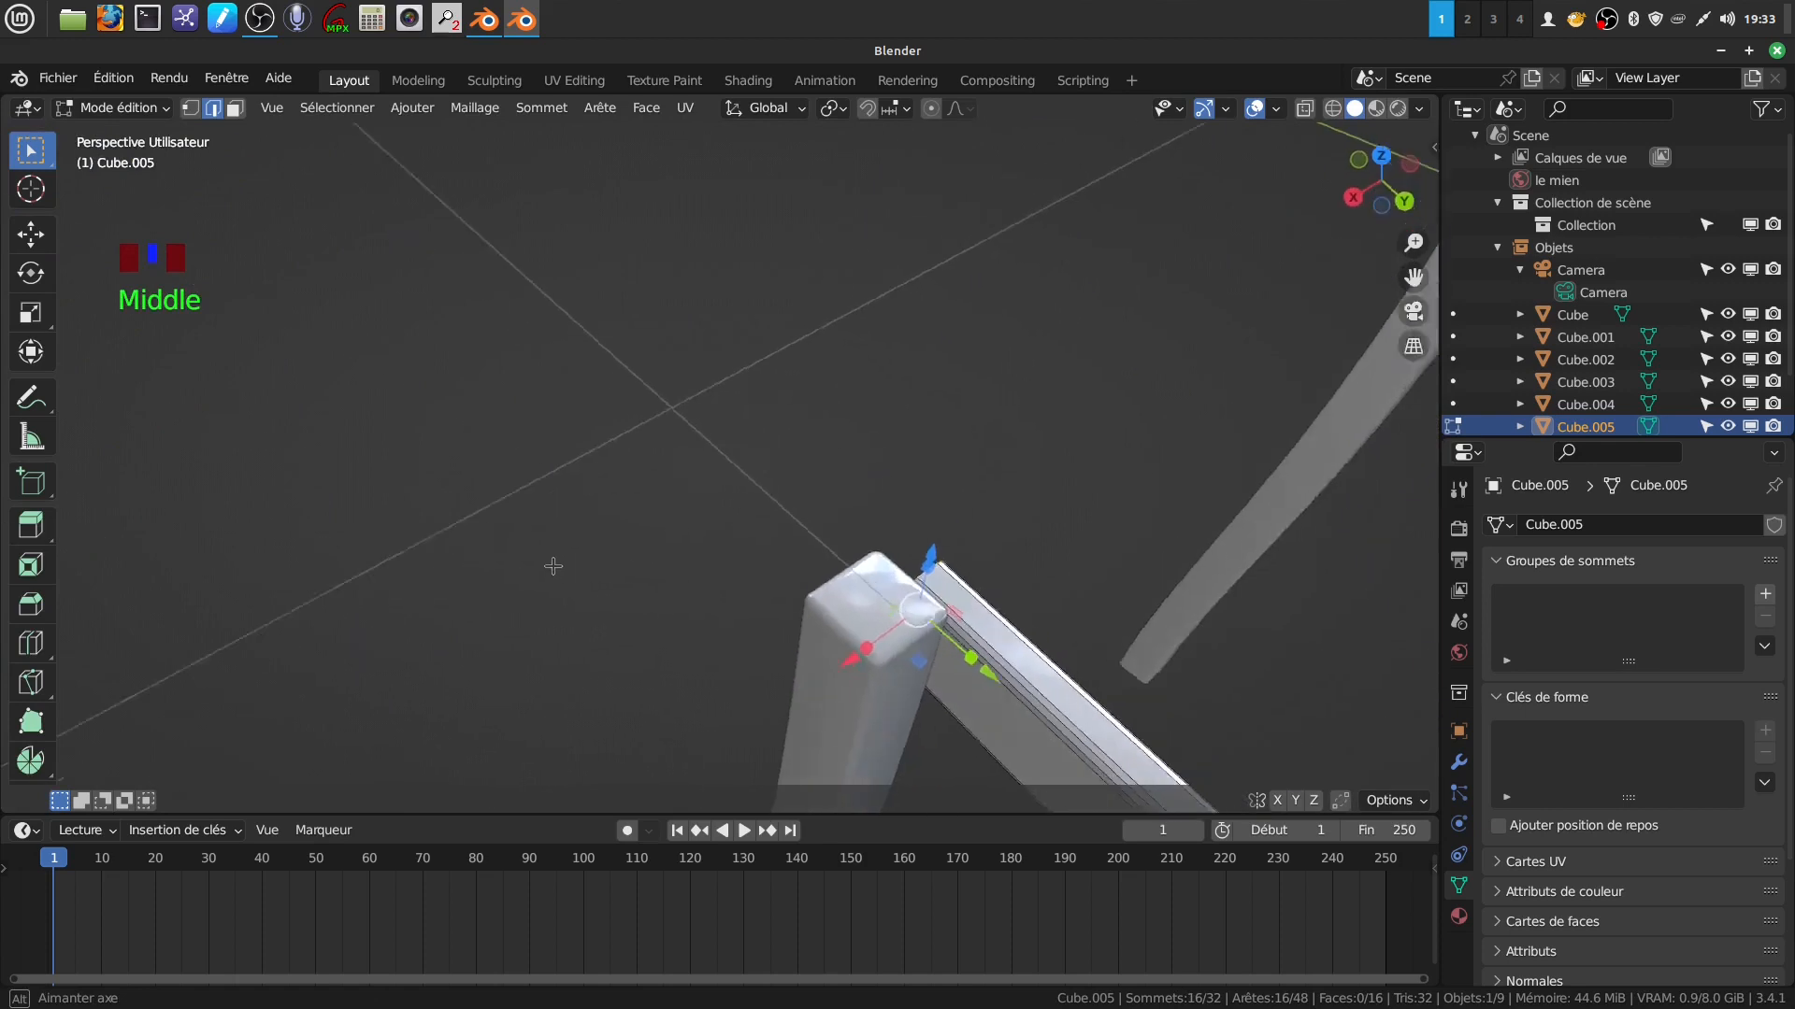
scroll(781, 598, down, 3)
drag(754, 589, 706, 603)
middle_drag(913, 541, 889, 628)
scroll(901, 541, down, 4)
scroll(1105, 594, down, 1)
key(Tab)
scroll(1102, 601, down, 1)
shift+scroll(860, 656, up, 1)
scroll(811, 636, up, 4)
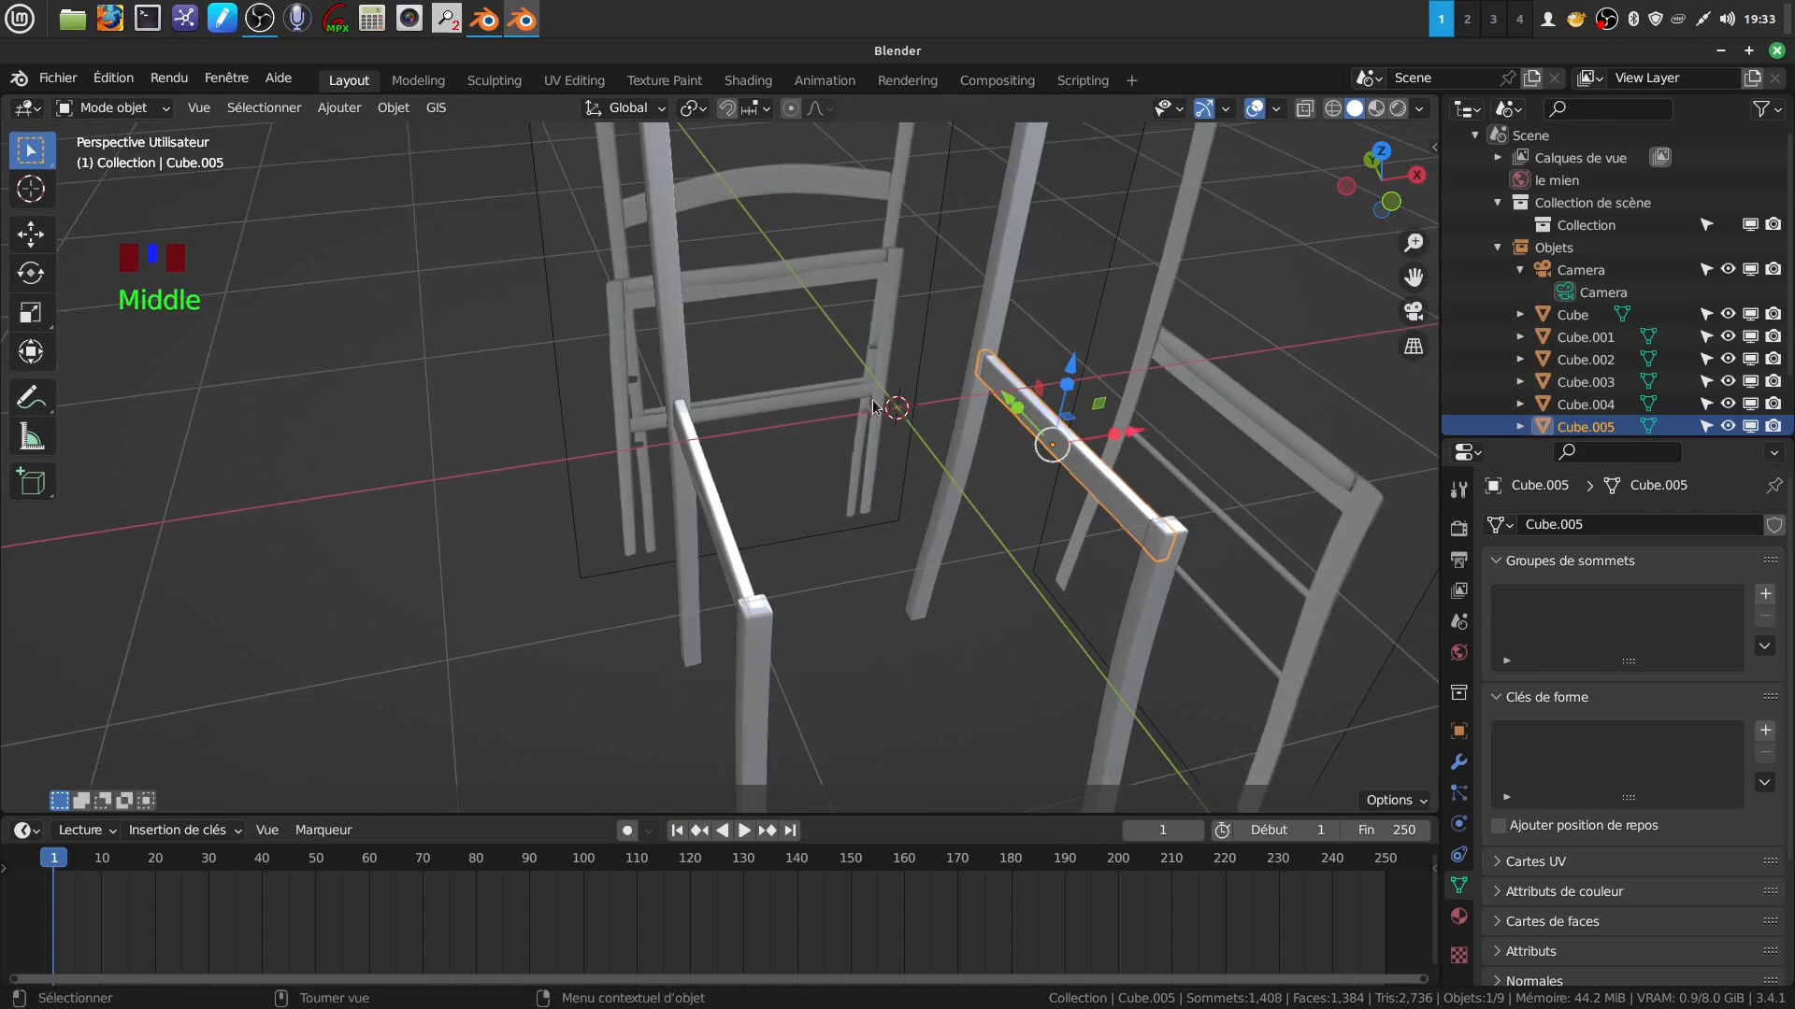
key(Tab)
key(Tab)
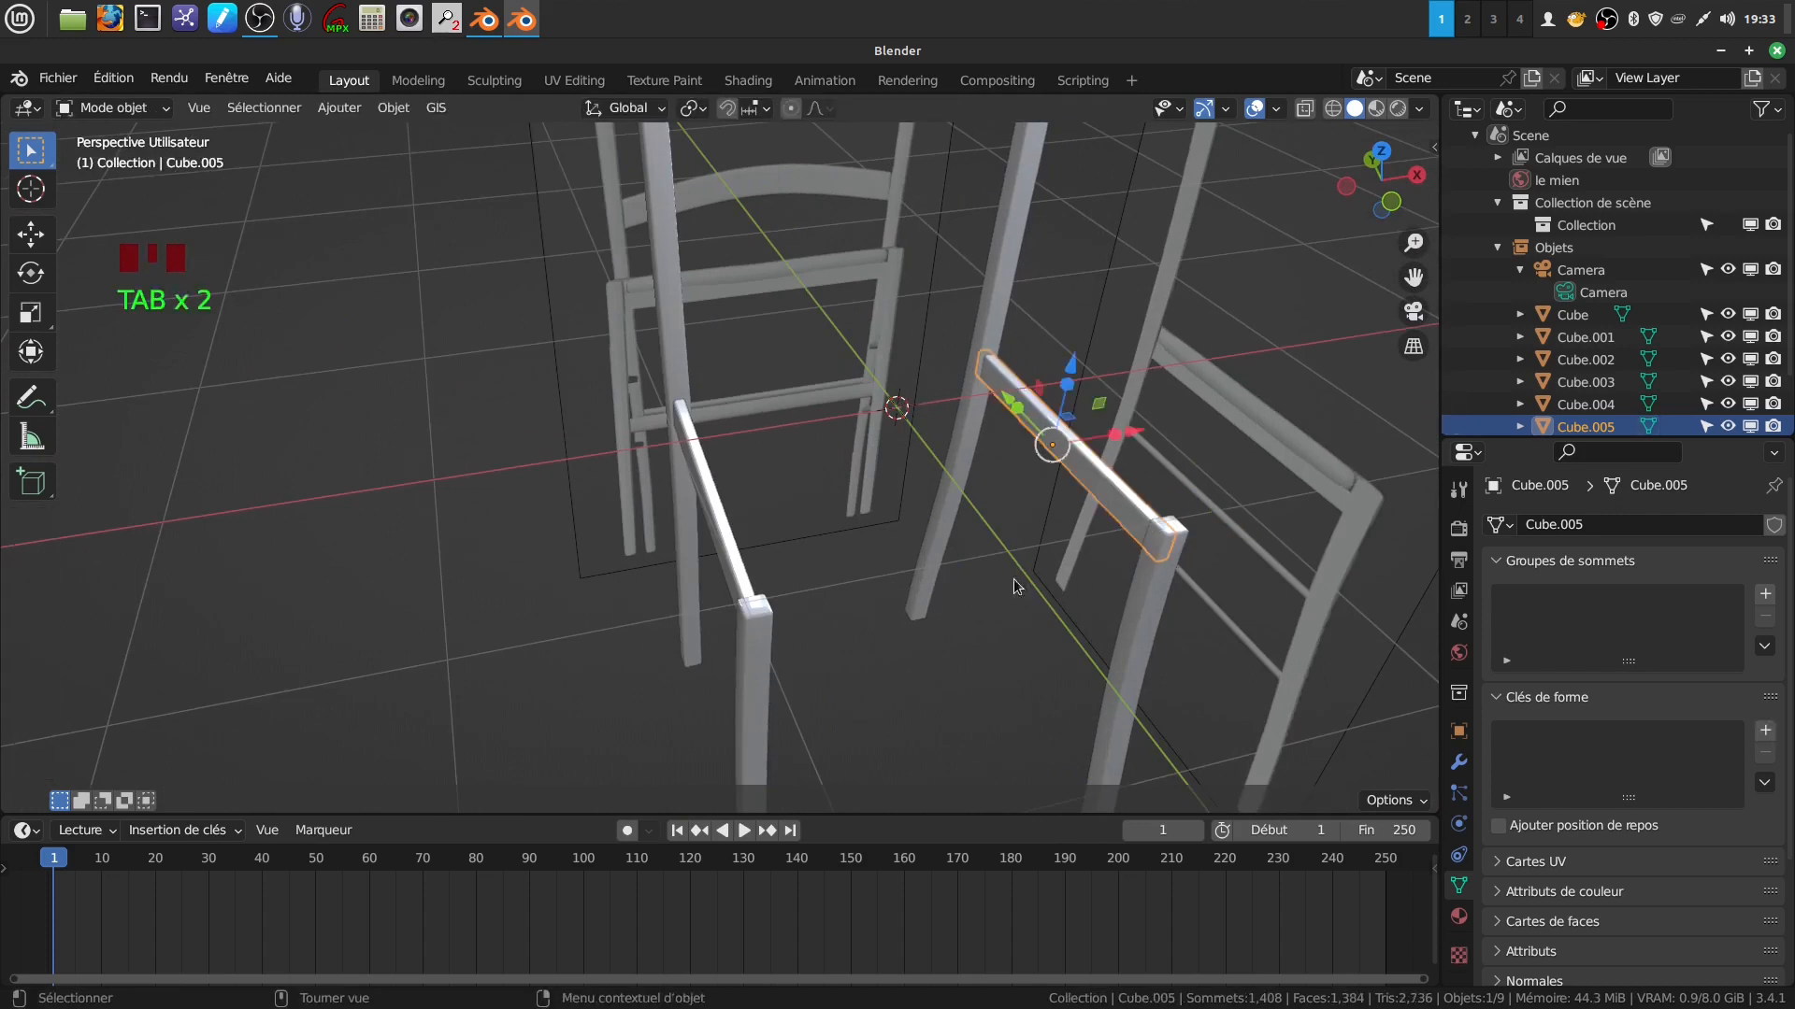
click(1030, 572)
click(1112, 501)
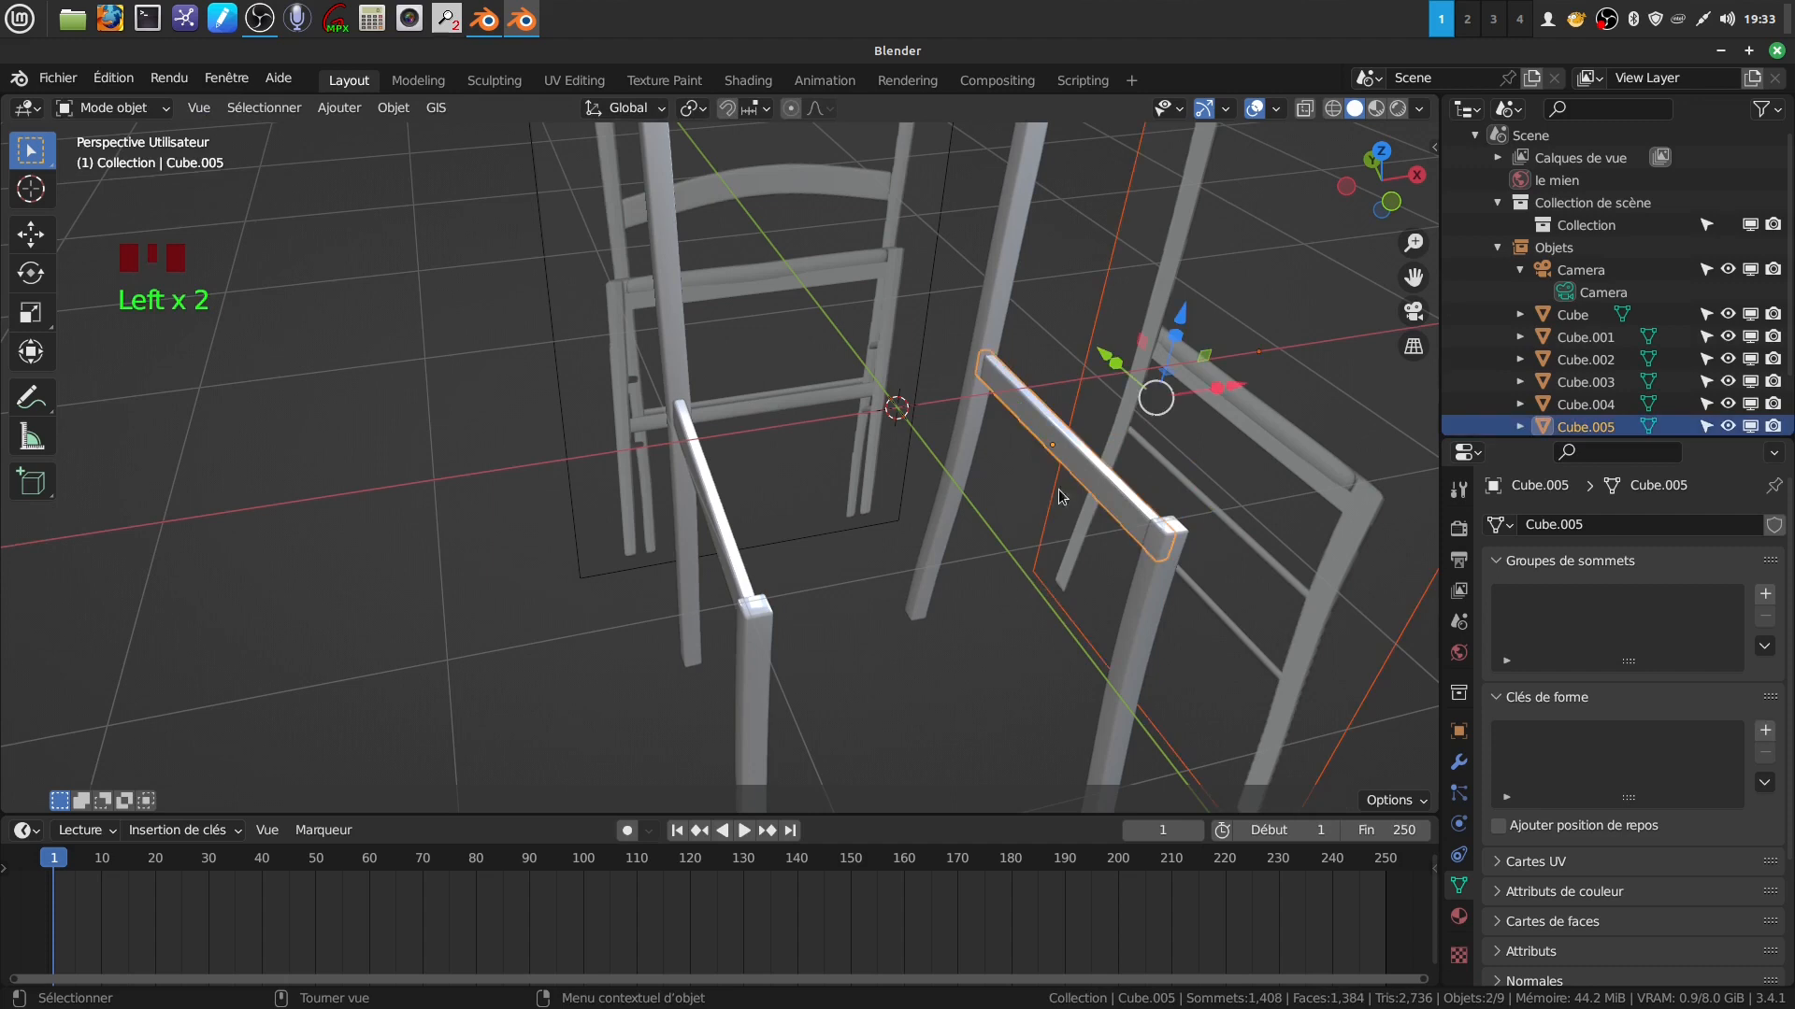
click(995, 606)
Duplicate the second side rail, move the copy about -1 m along X, and rotate it 90° about Z as a crosspiece.
click(1039, 422)
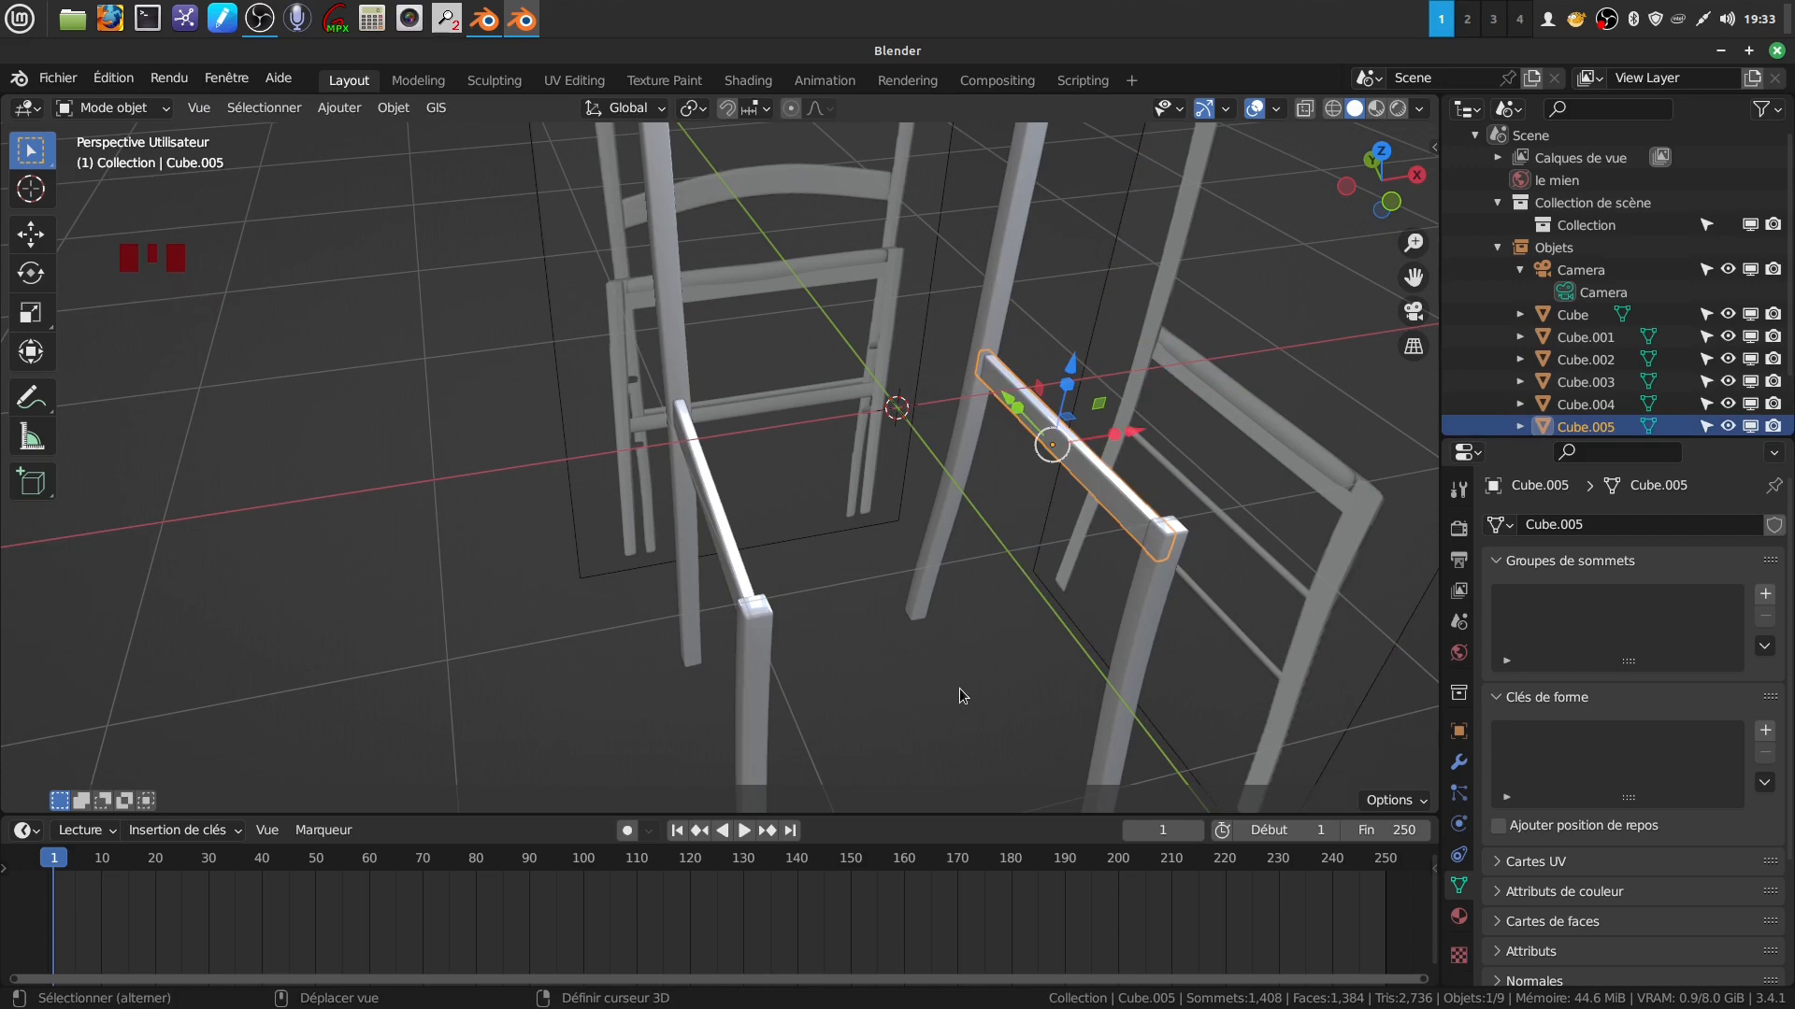
key(shift+d)
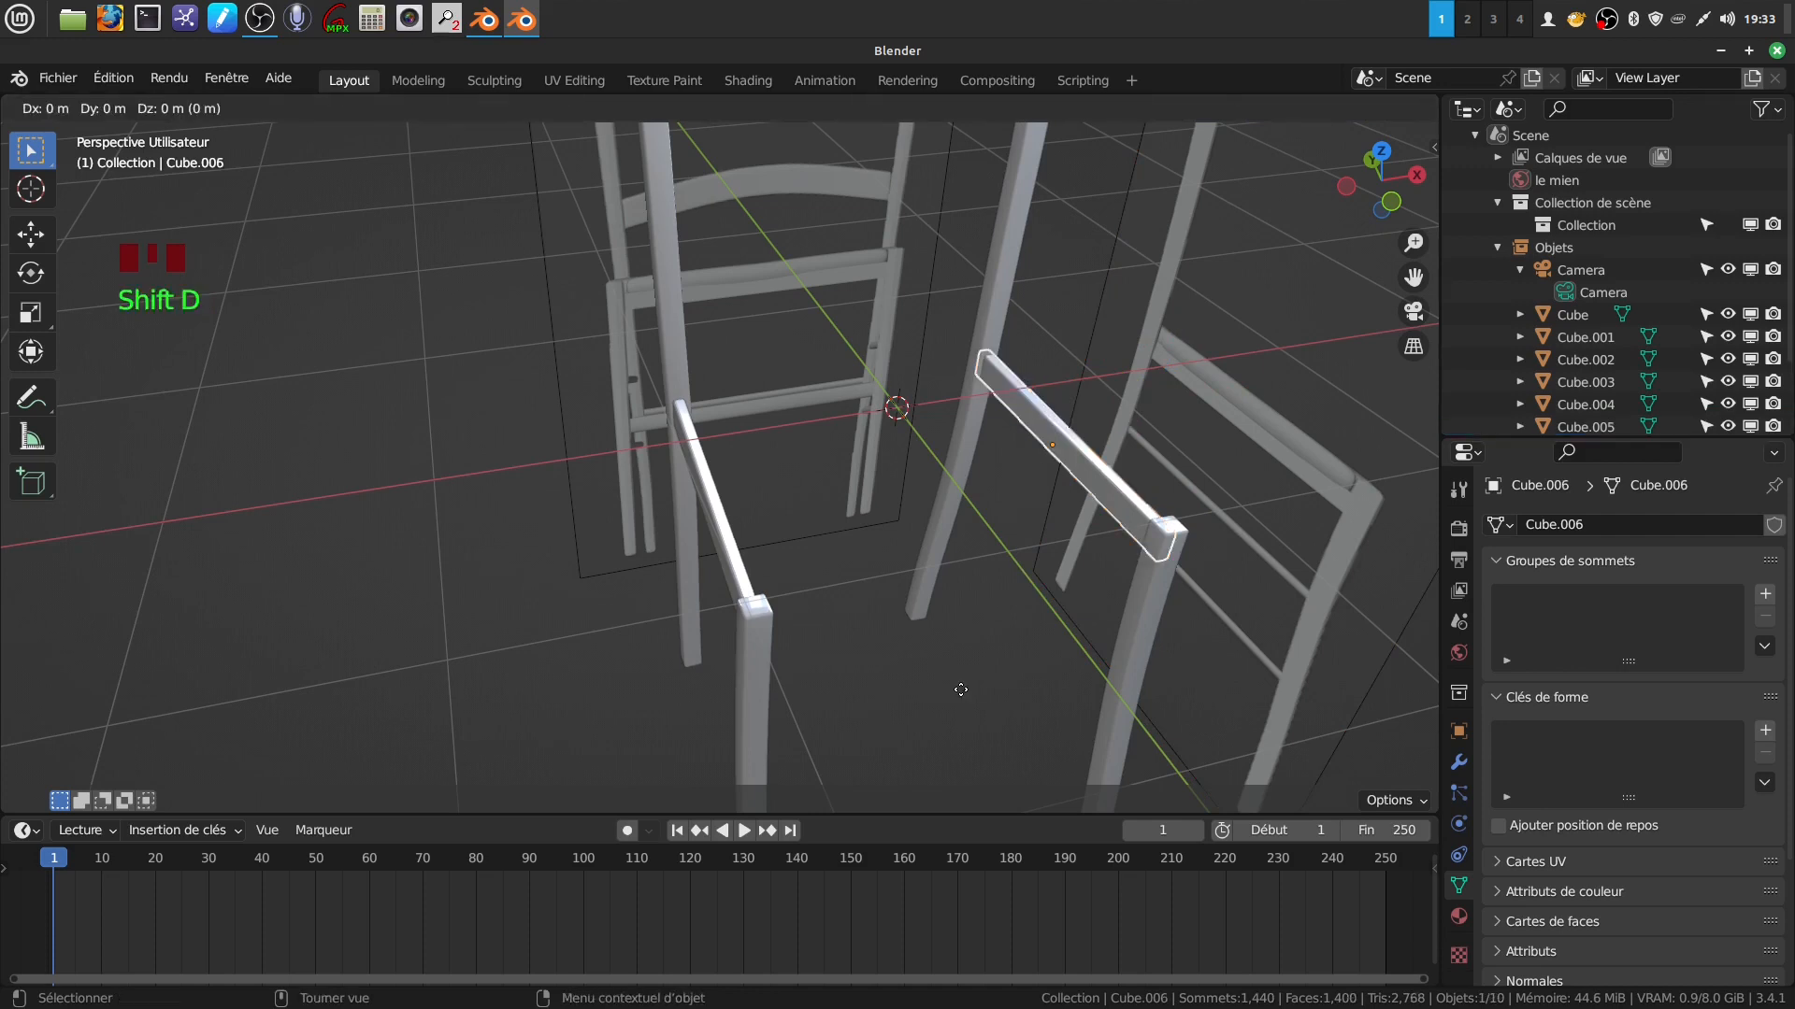
right_click(961, 689)
drag(1137, 440, 969, 637)
text(r)
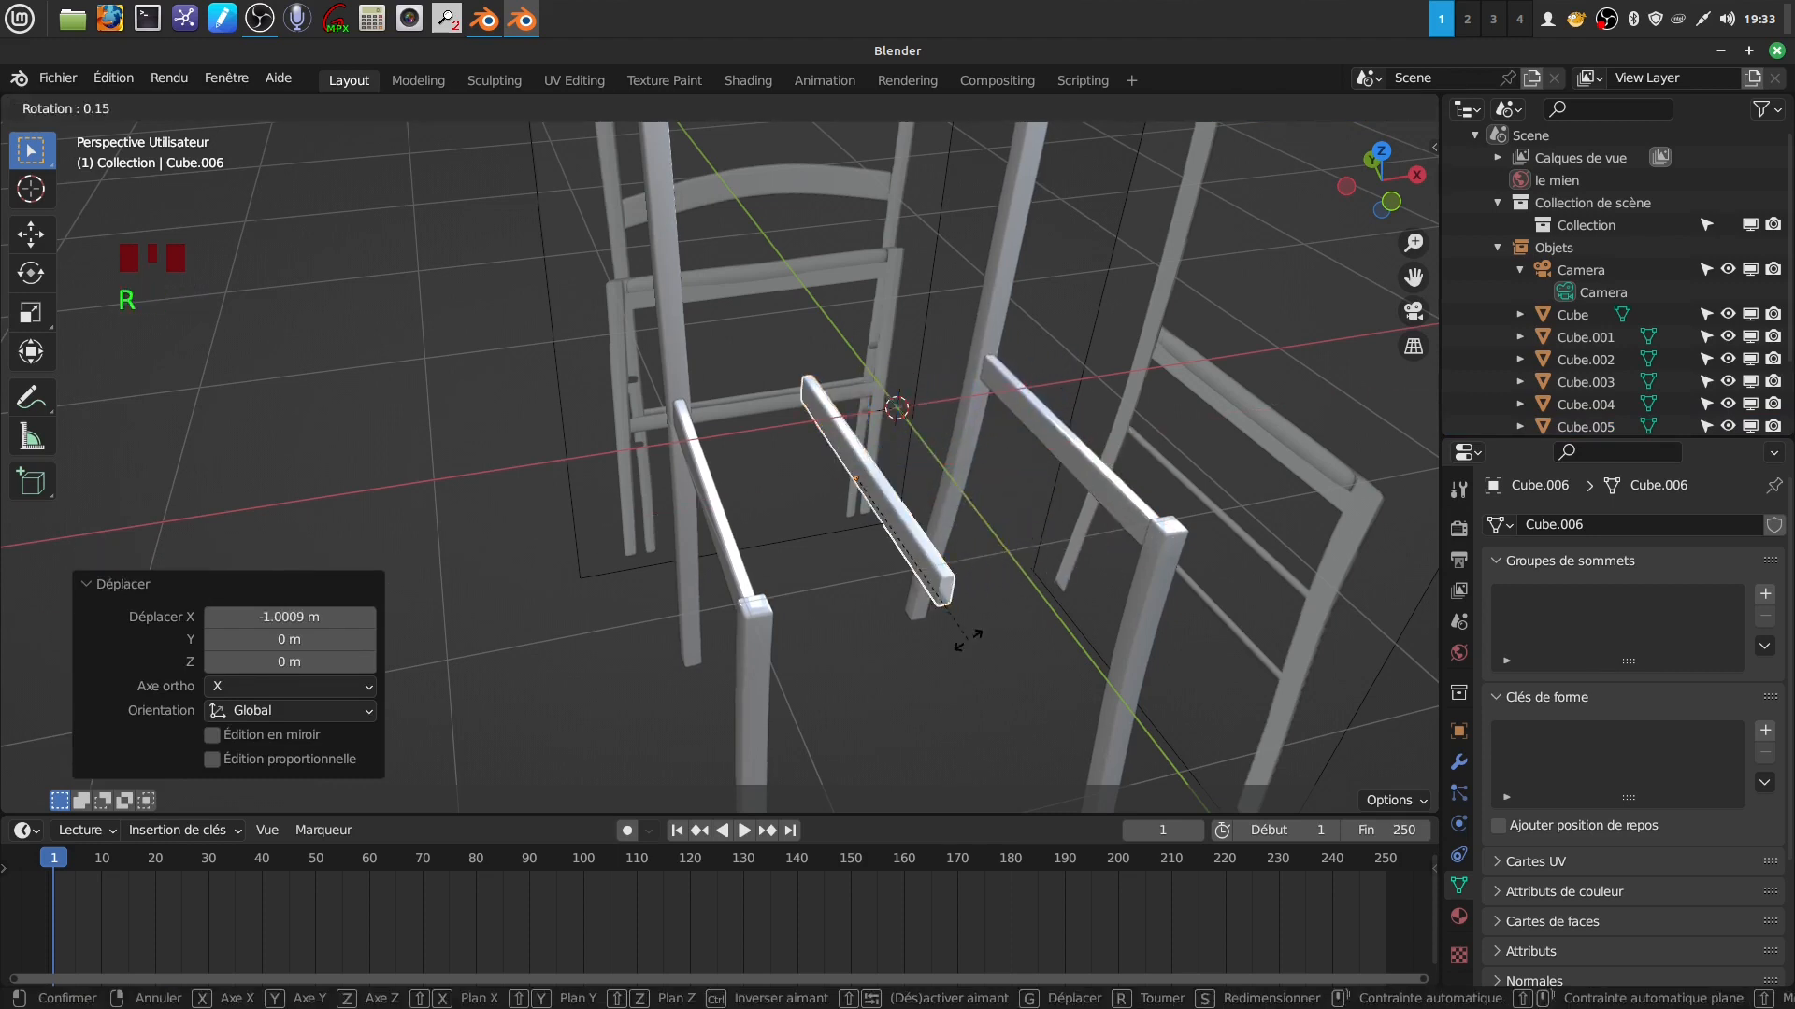
text(90)
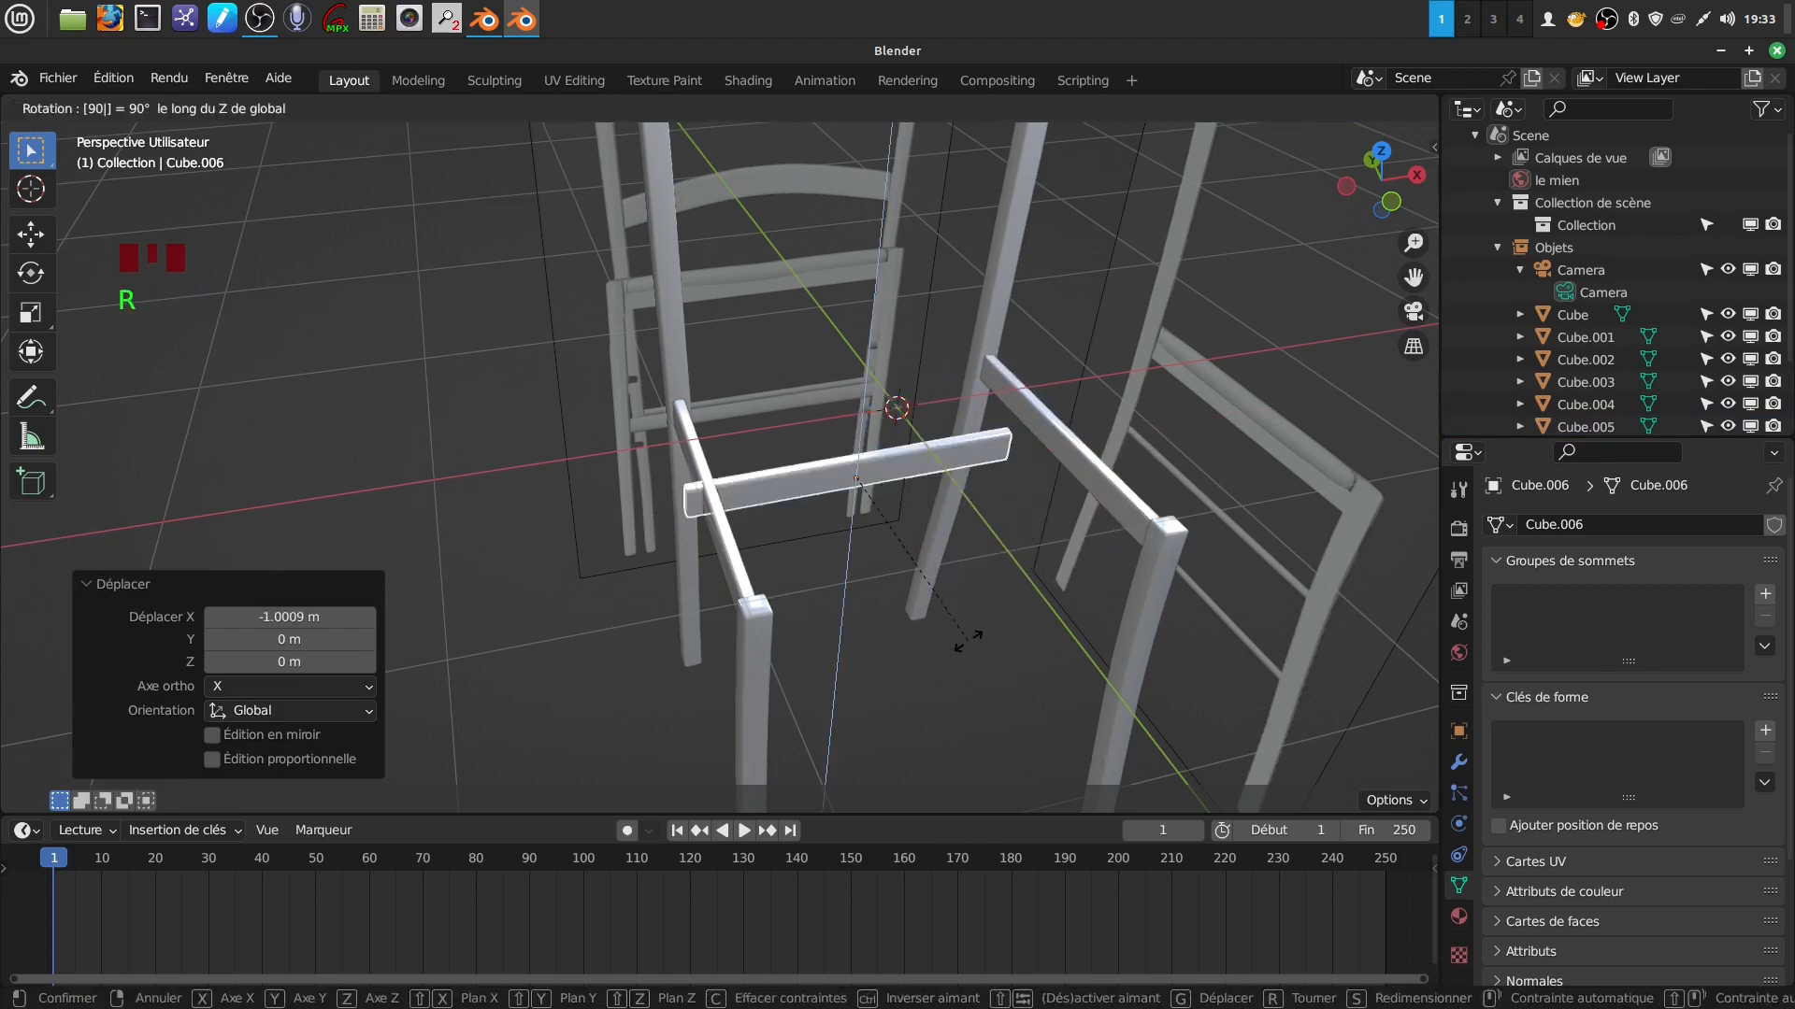
click(966, 639)
scroll(925, 563, up, 3)
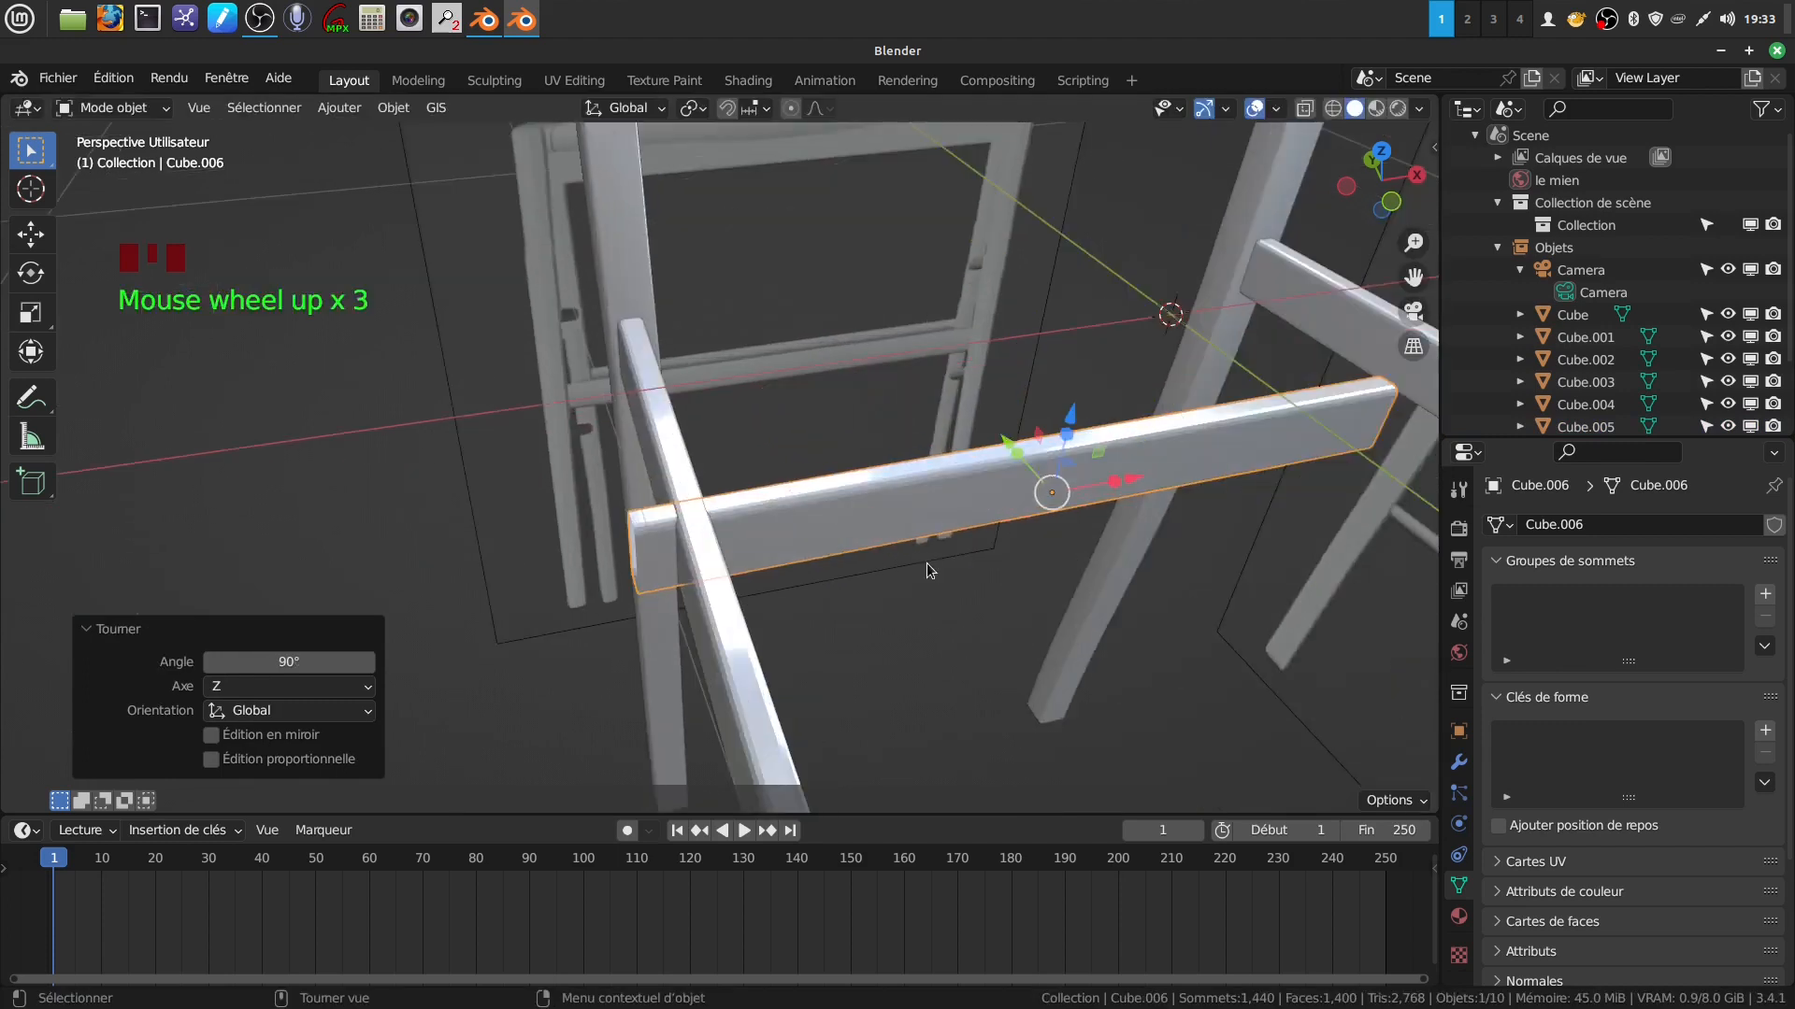
Working from the top view, move the crosspiece back along Y between the rear legs and about 0.187 m along X to centre it.
key(Tab)
middle_drag(927, 563, 791, 549)
key(Tab)
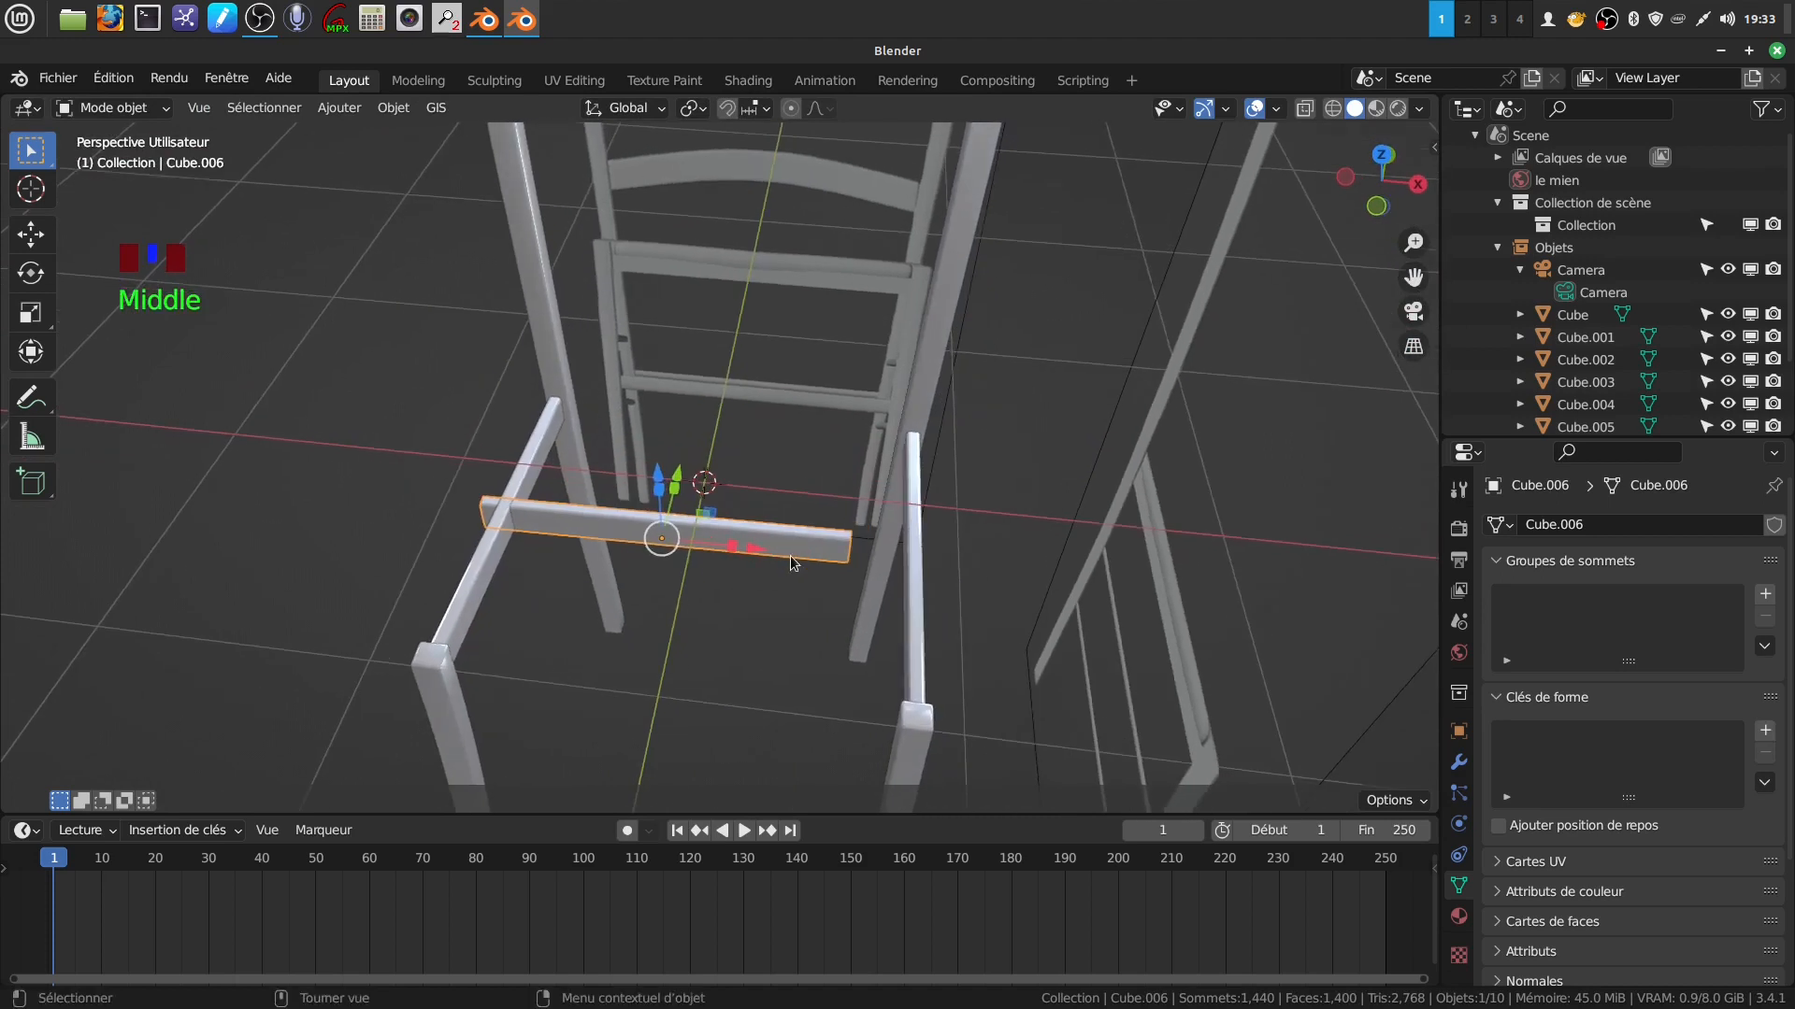
key(KP_7)
shift+middle_drag(683, 597, 685, 396)
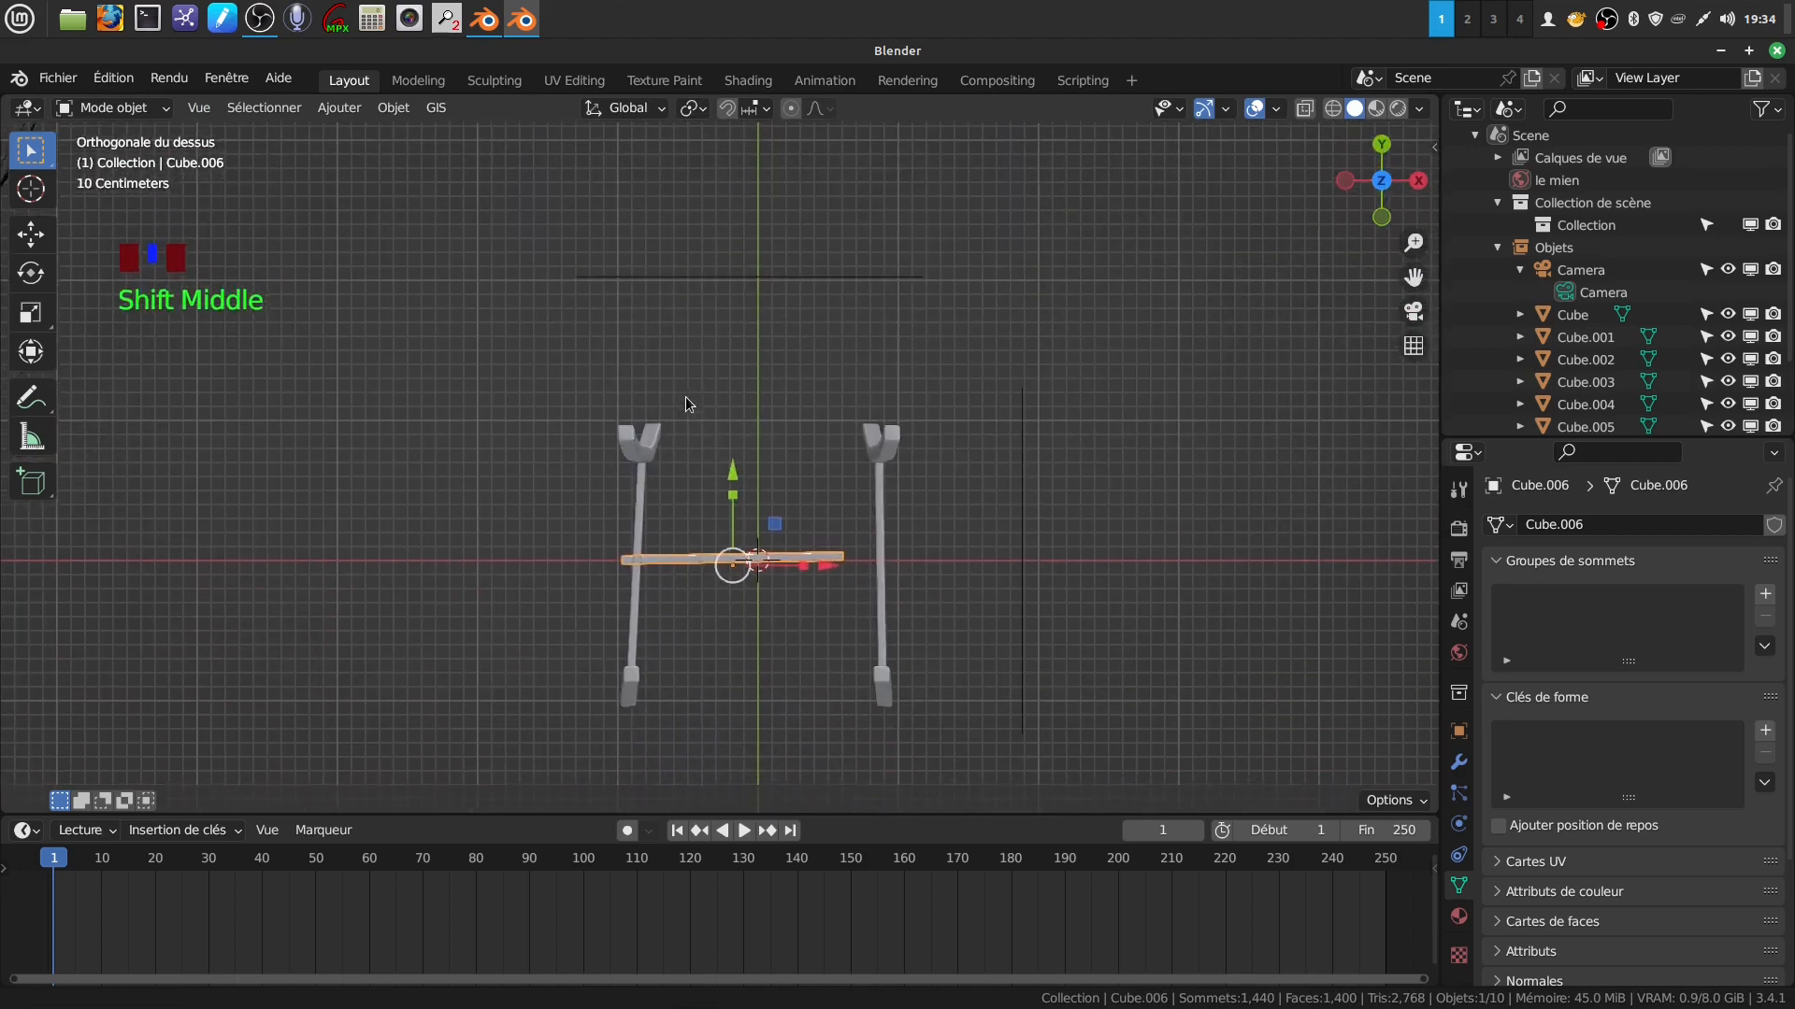
drag(734, 484, 770, 366)
drag(827, 464, 846, 459)
Rotate the rear rail about -1.9° around Z and nudge it slightly along X and Y.
middle_drag(846, 458, 709, 557)
scroll(767, 491, up, 4)
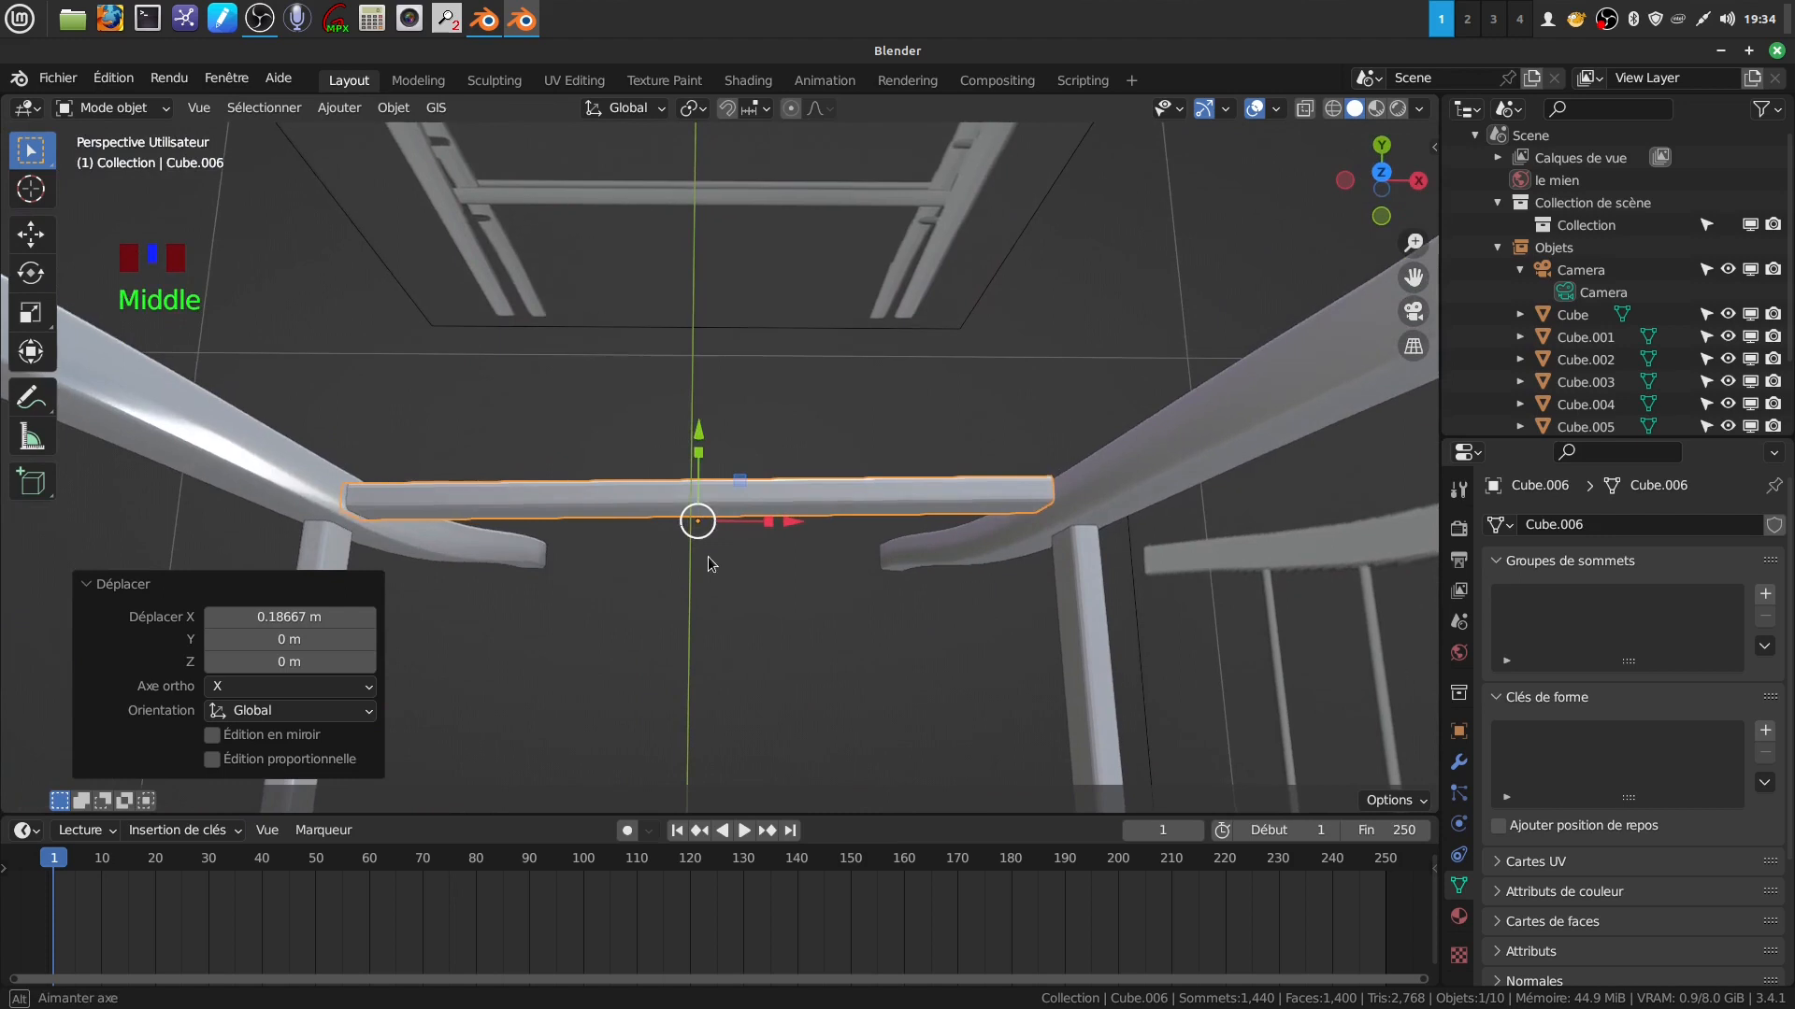
key(r)
key(z)
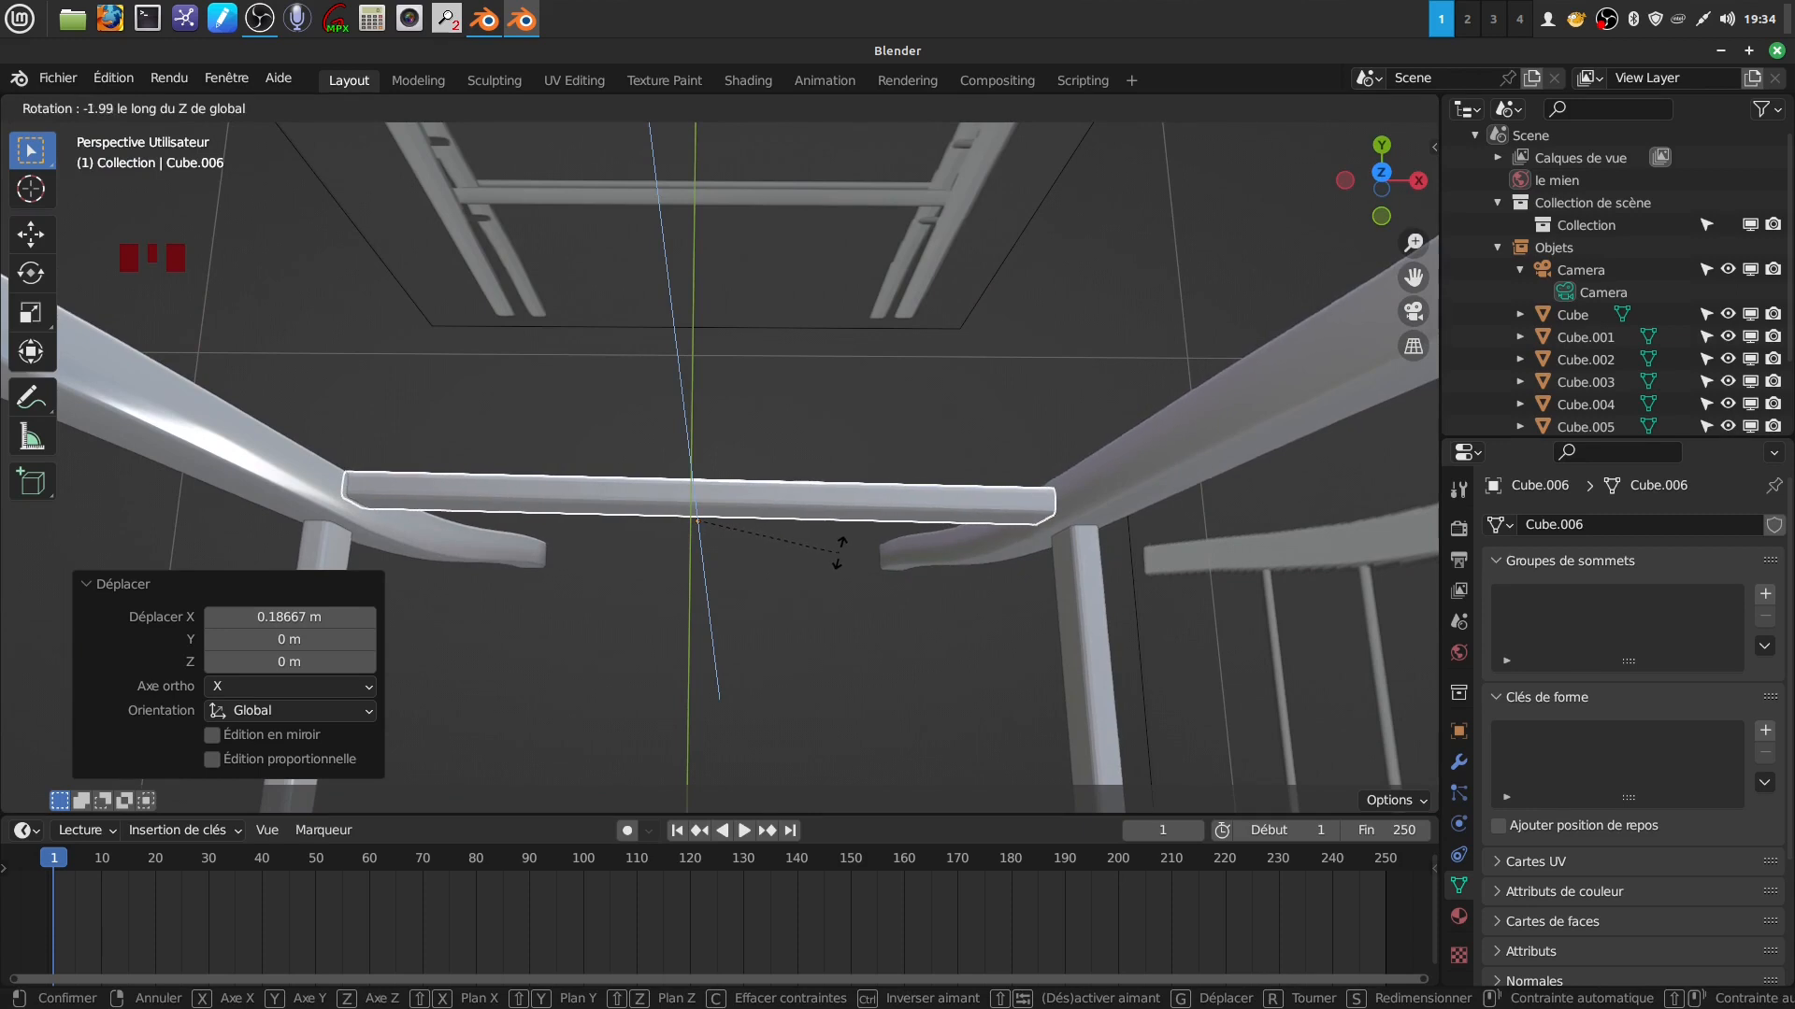
click(842, 546)
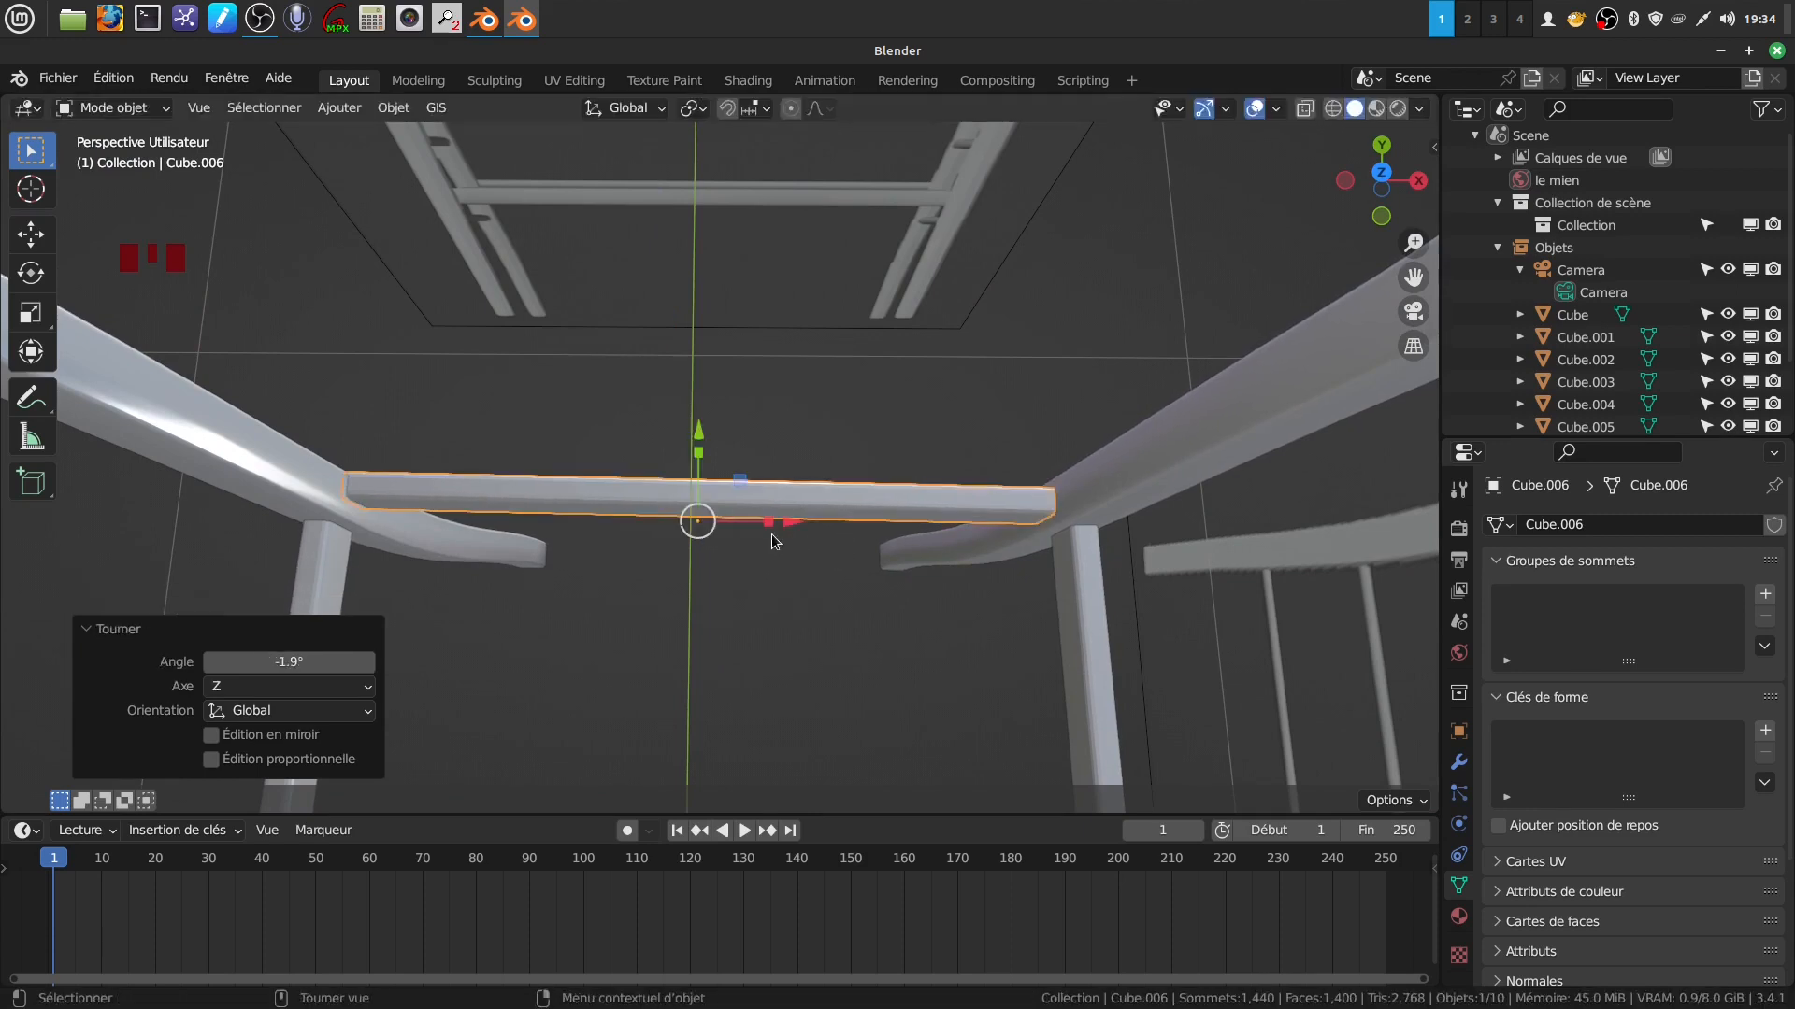
drag(769, 523, 778, 521)
drag(700, 432, 700, 435)
Straighten the rear rail by rotating it about 0.7° around Z and shift it about -0.0105 m along Y.
middle_drag(762, 553, 765, 587)
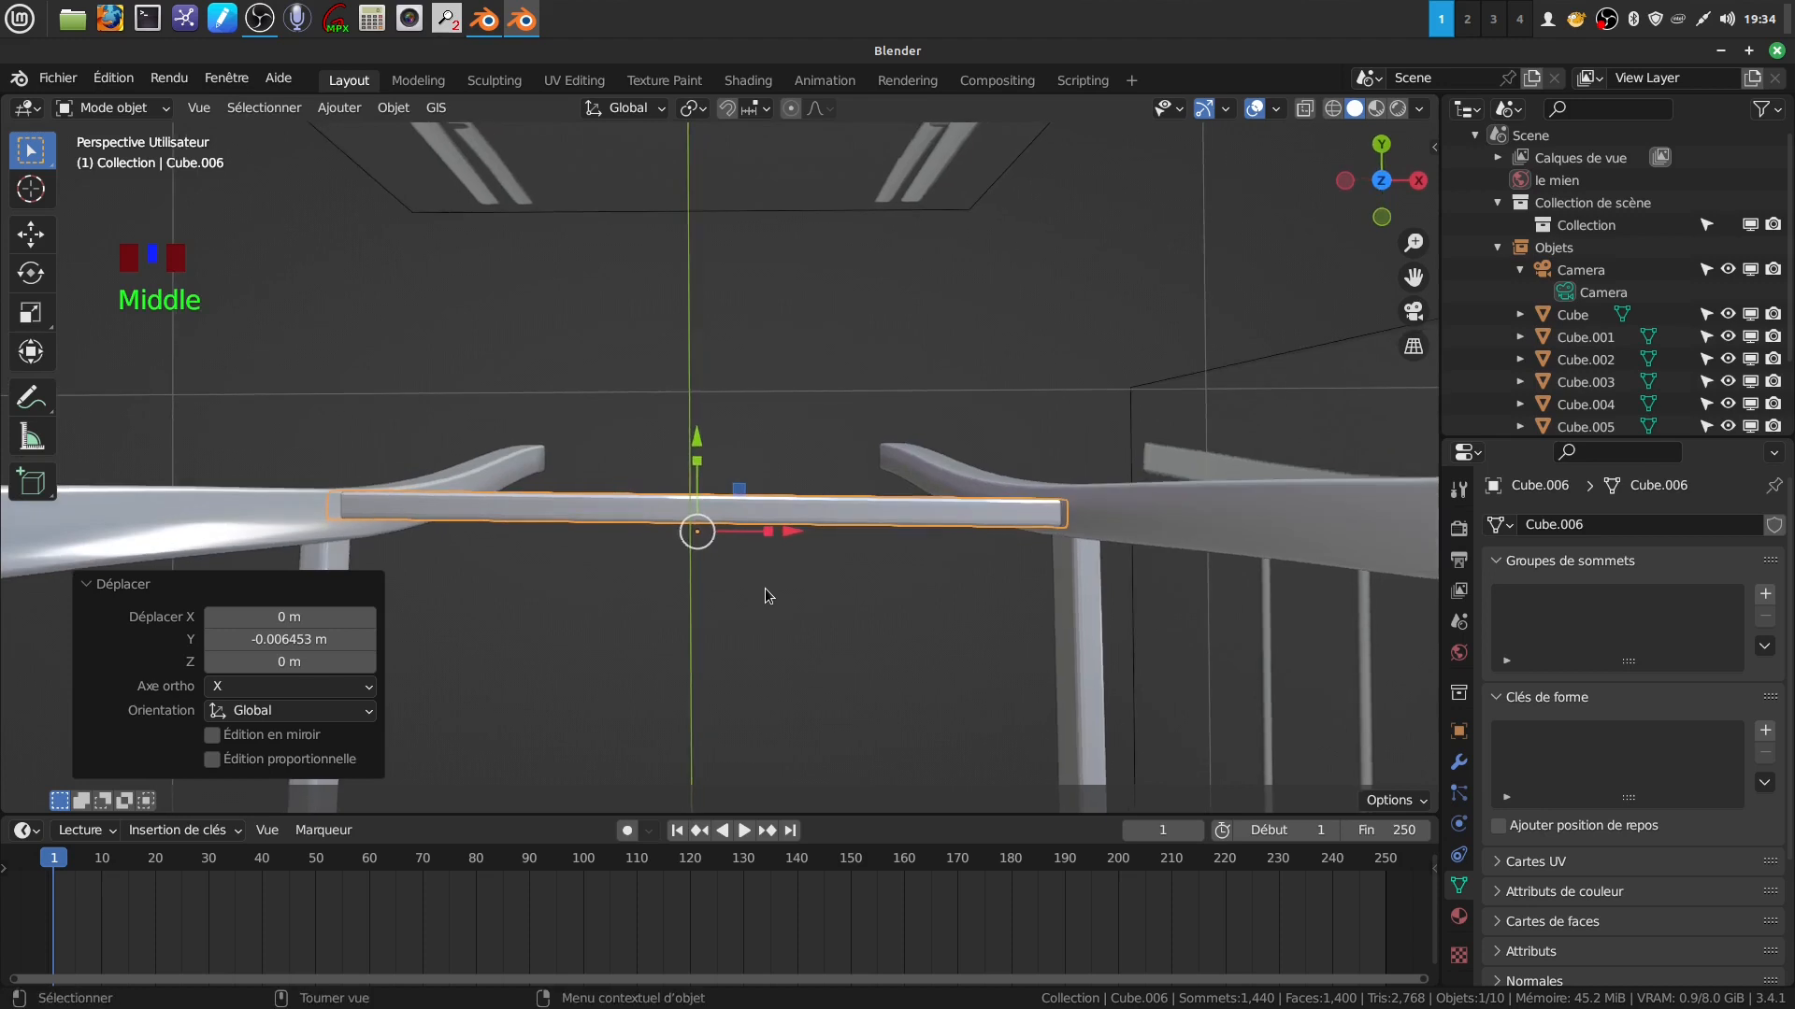
key(r)
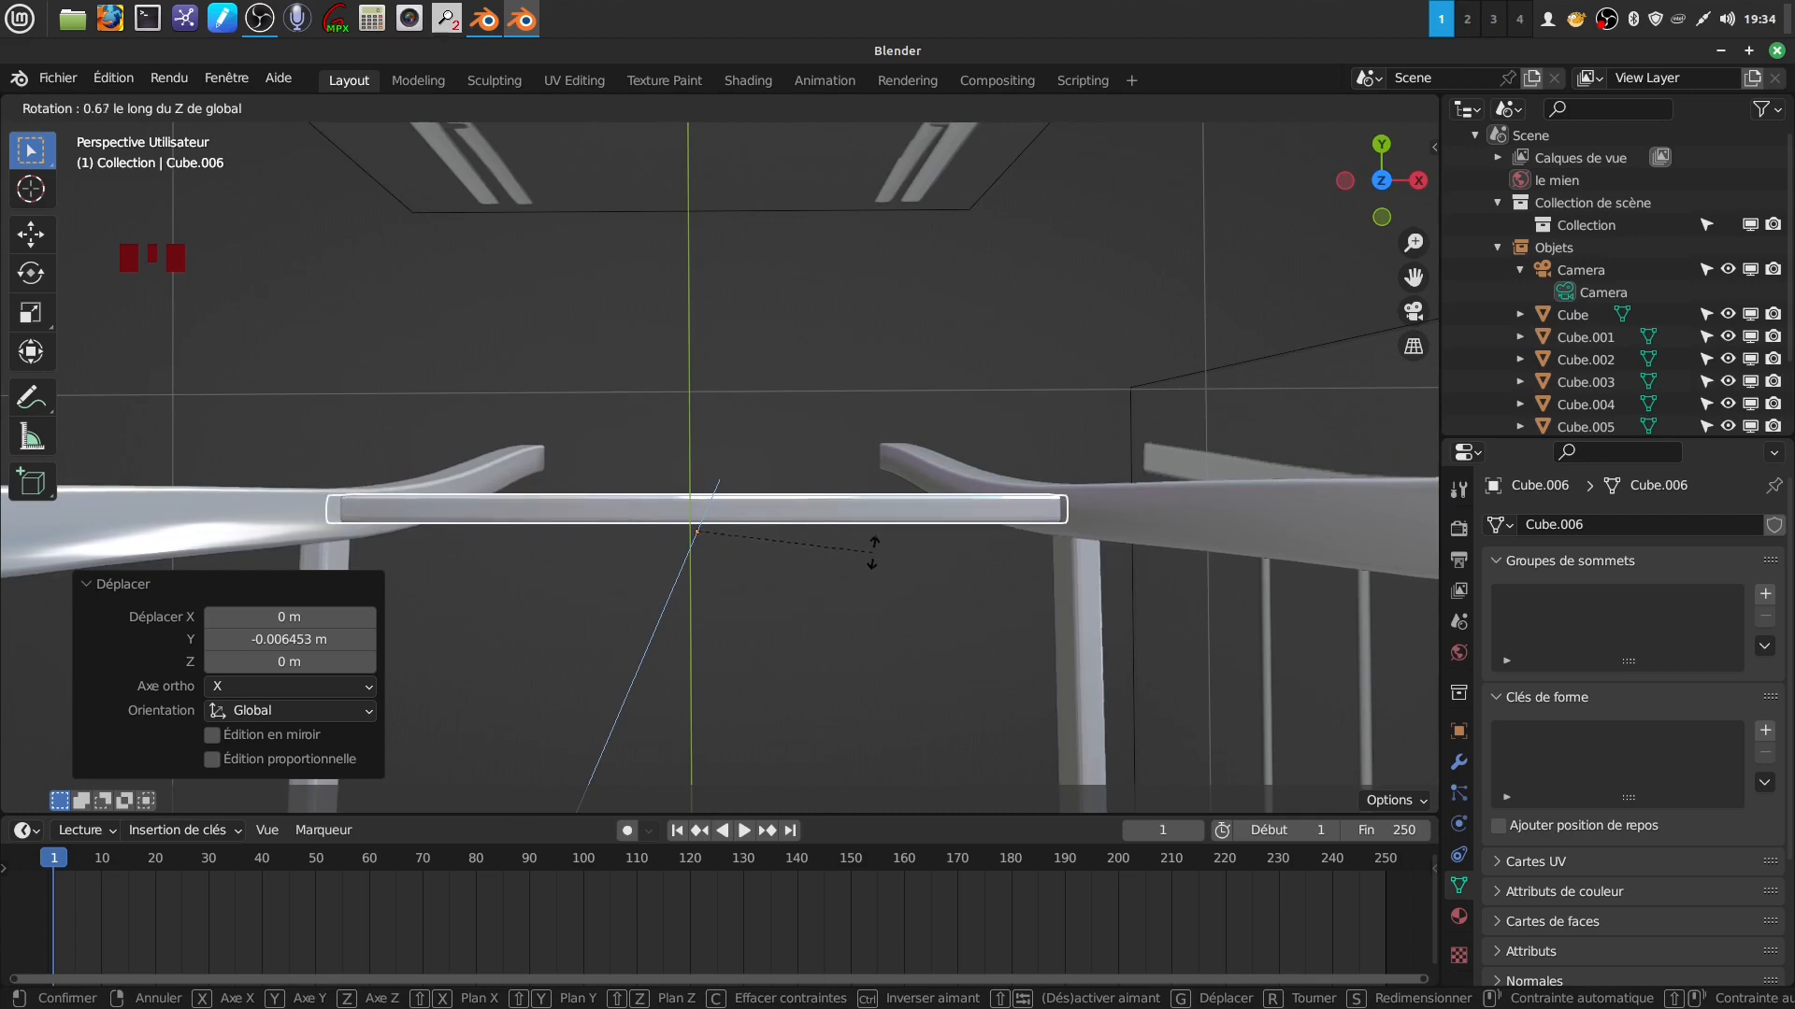
click(878, 540)
drag(709, 449, 710, 456)
middle_drag(935, 618, 805, 555)
scroll(860, 502, down, 2)
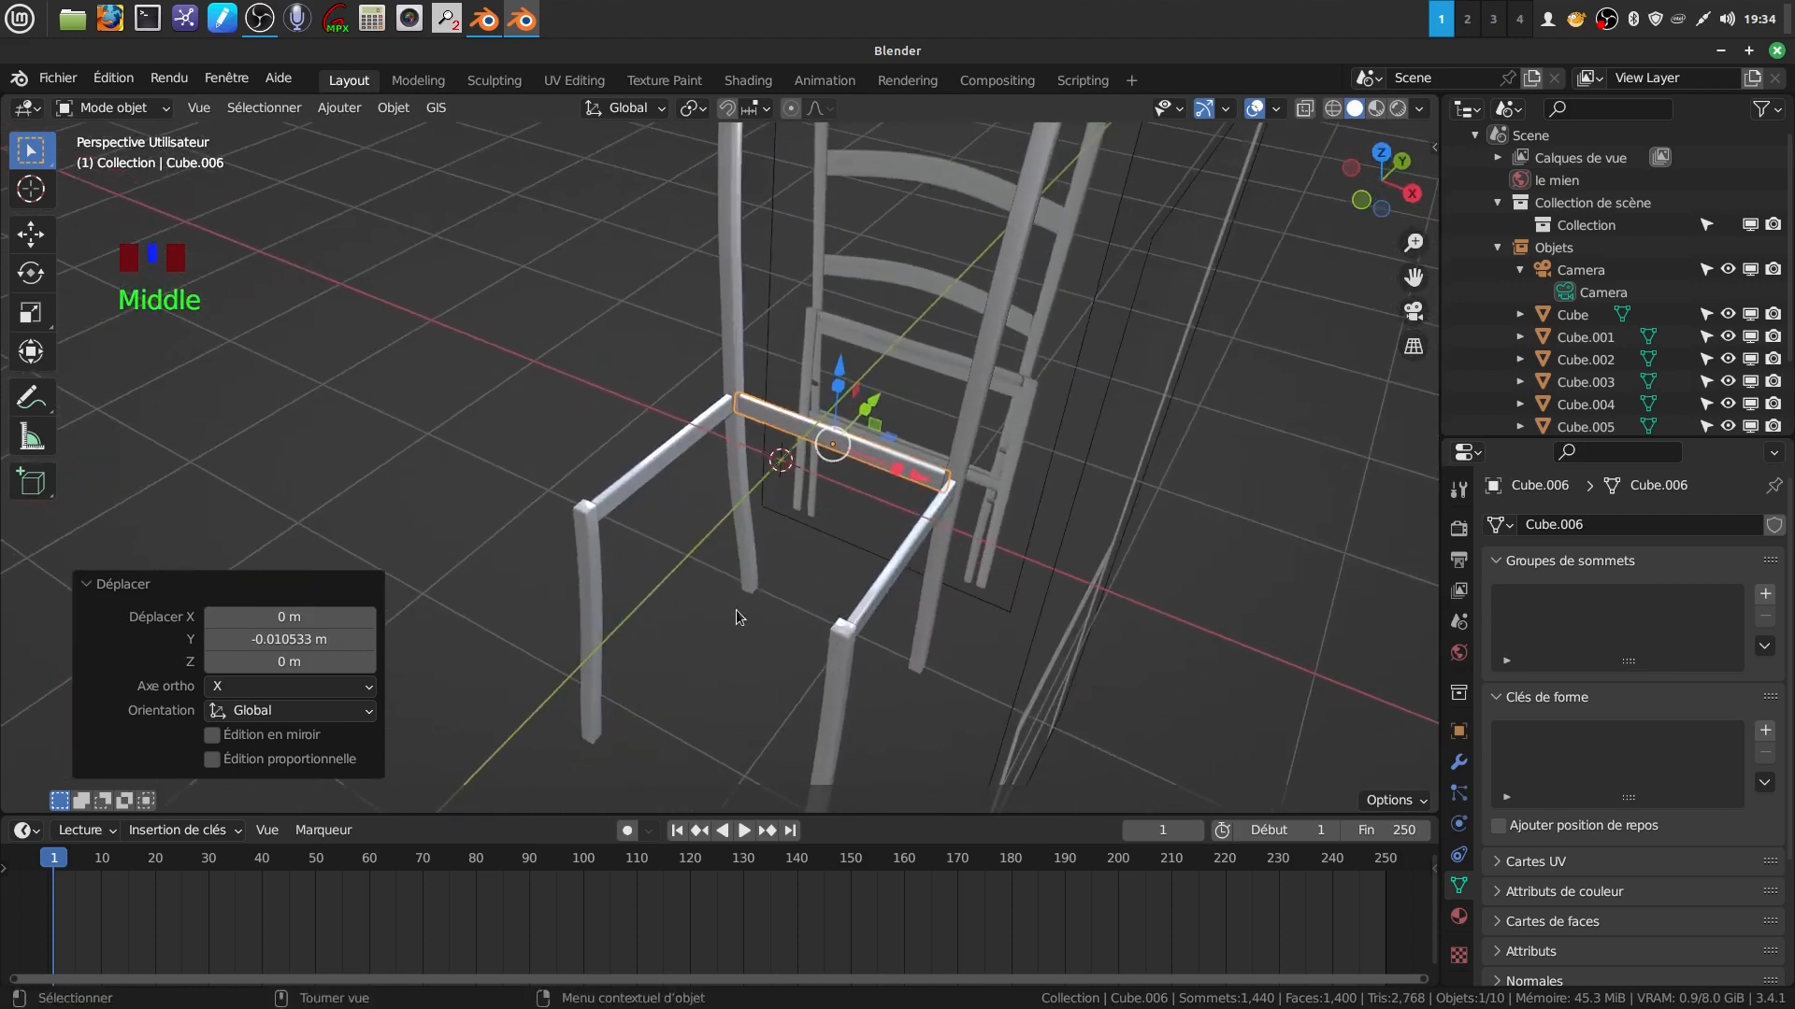
Duplicate the rear rail and move the copy about -1.535 m along Y to the front legs.
key(shift+d)
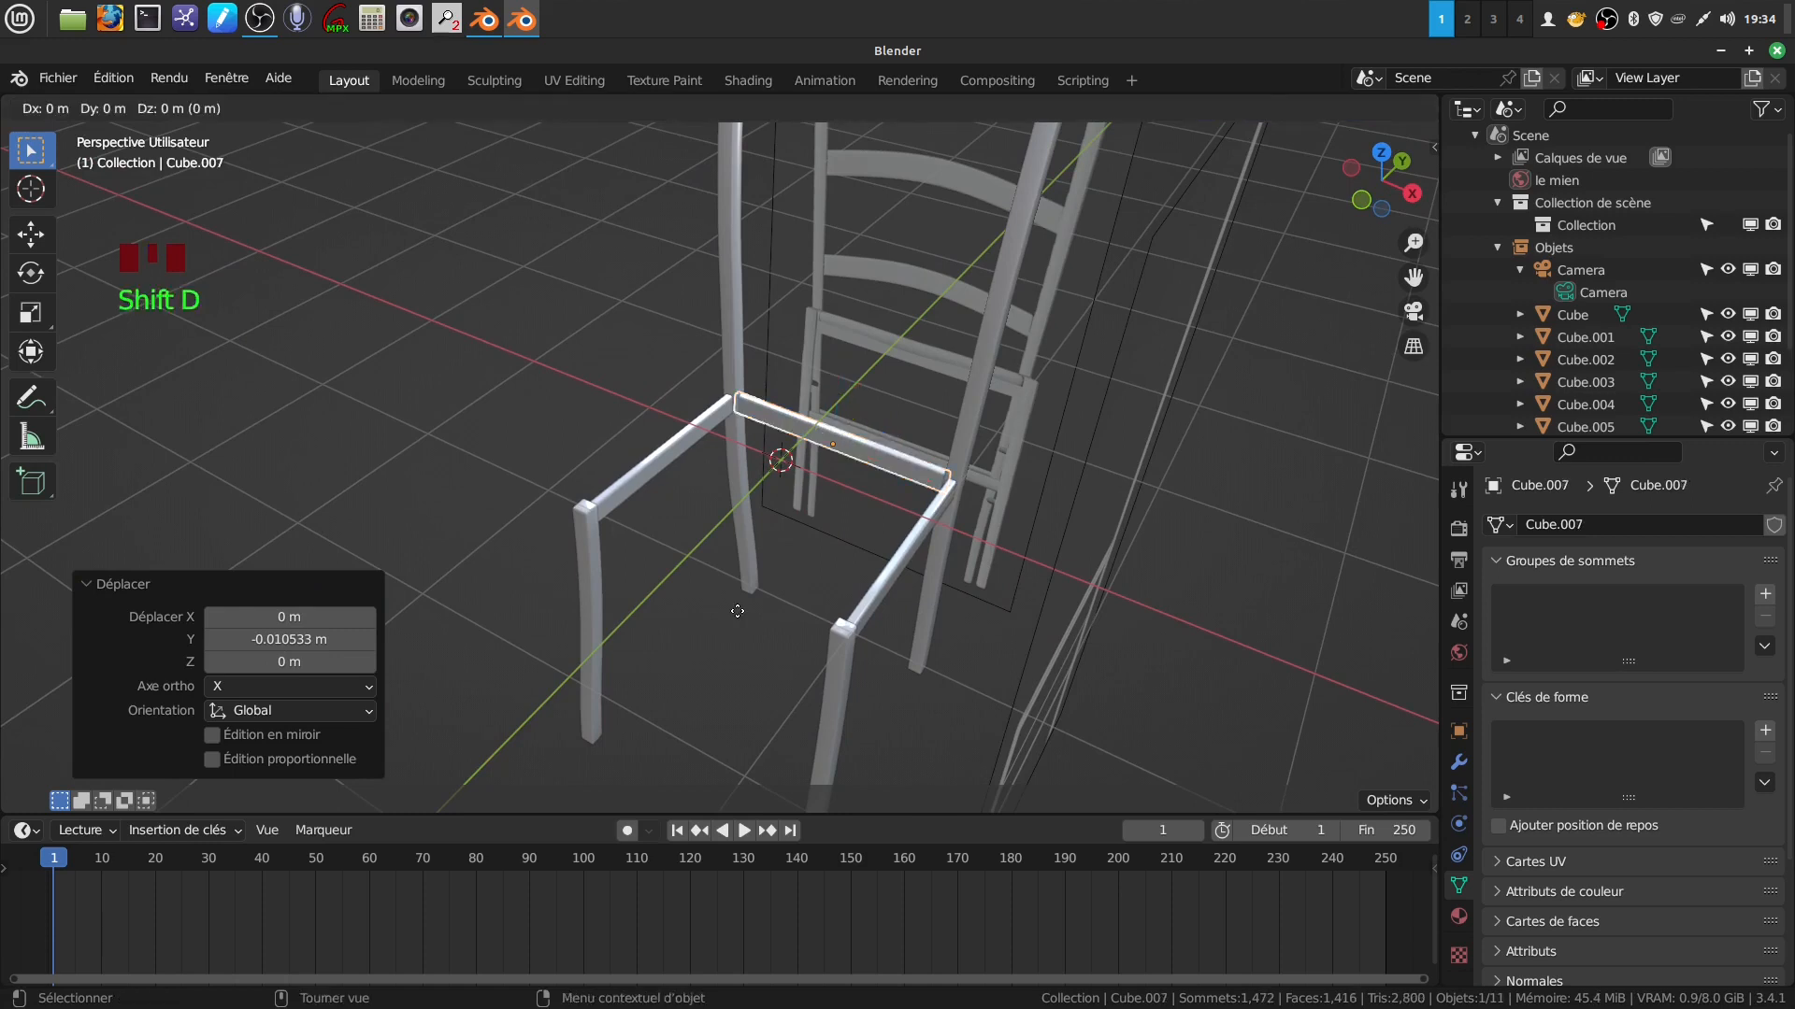
right_click(737, 611)
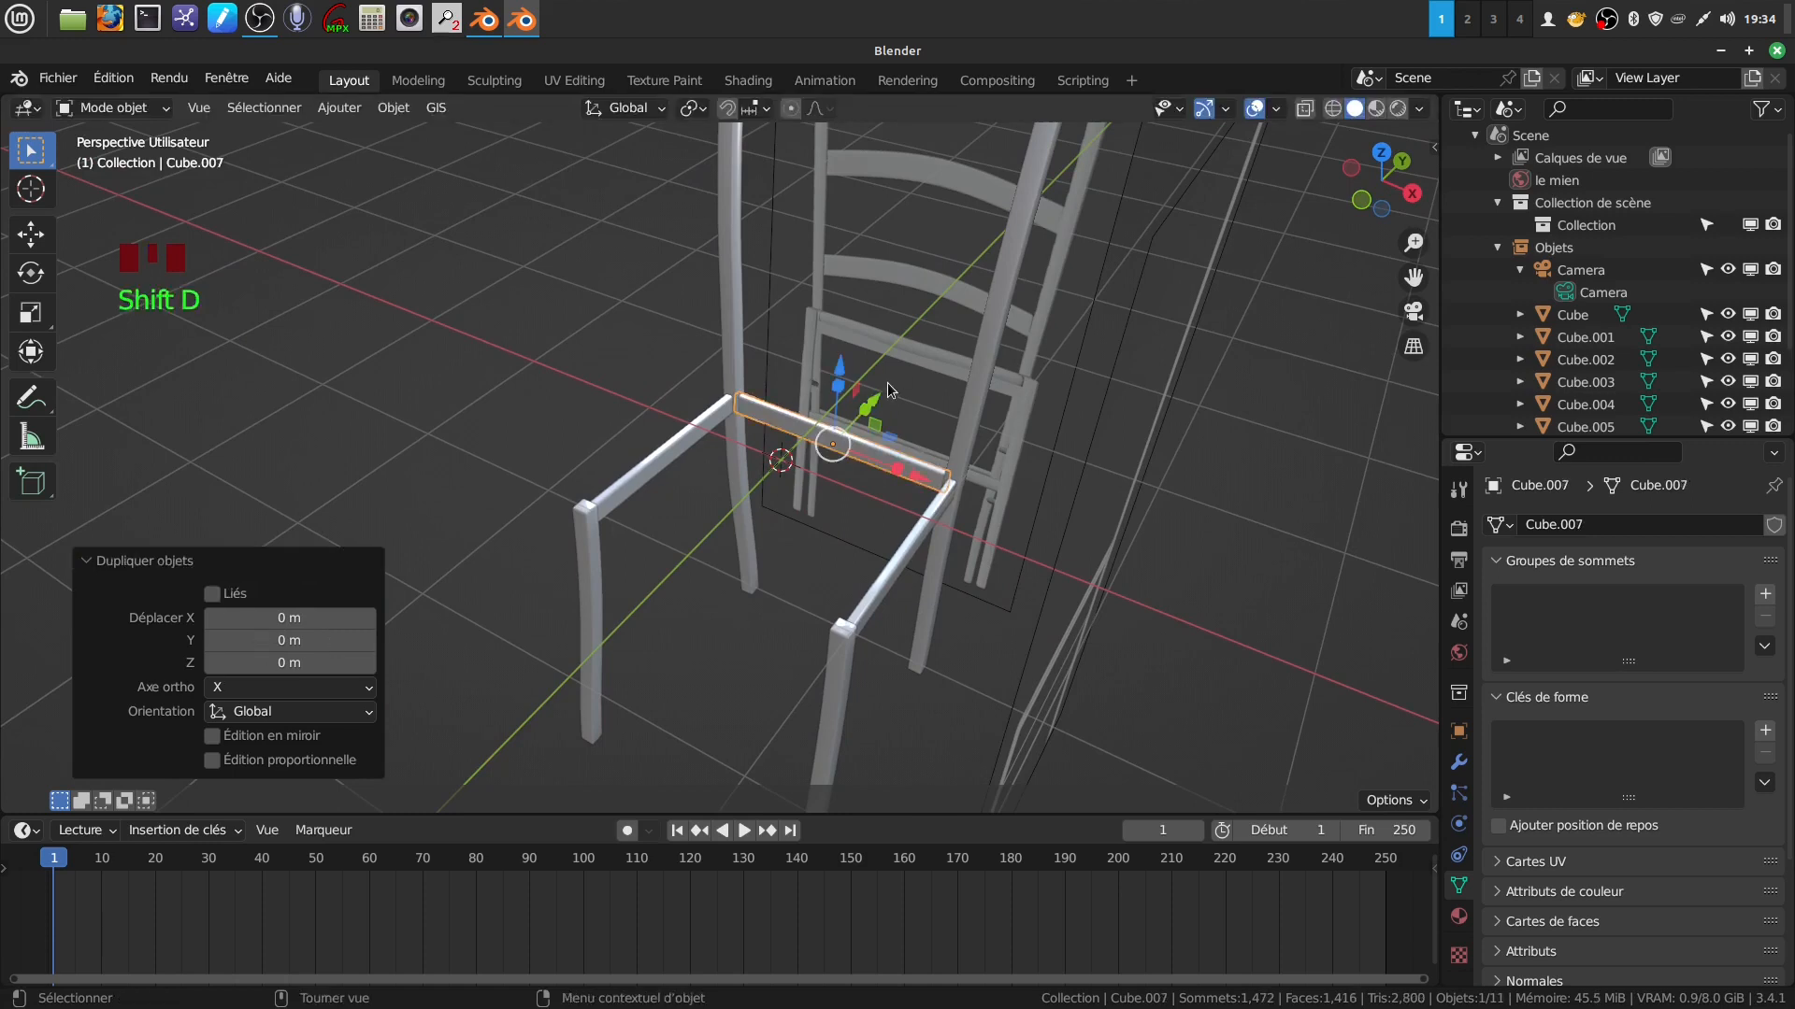
drag(879, 395, 724, 507)
middle_drag(723, 507, 805, 518)
Adjust the front rail's position between the two front legs and undo the final fine nudge.
key(KP_7)
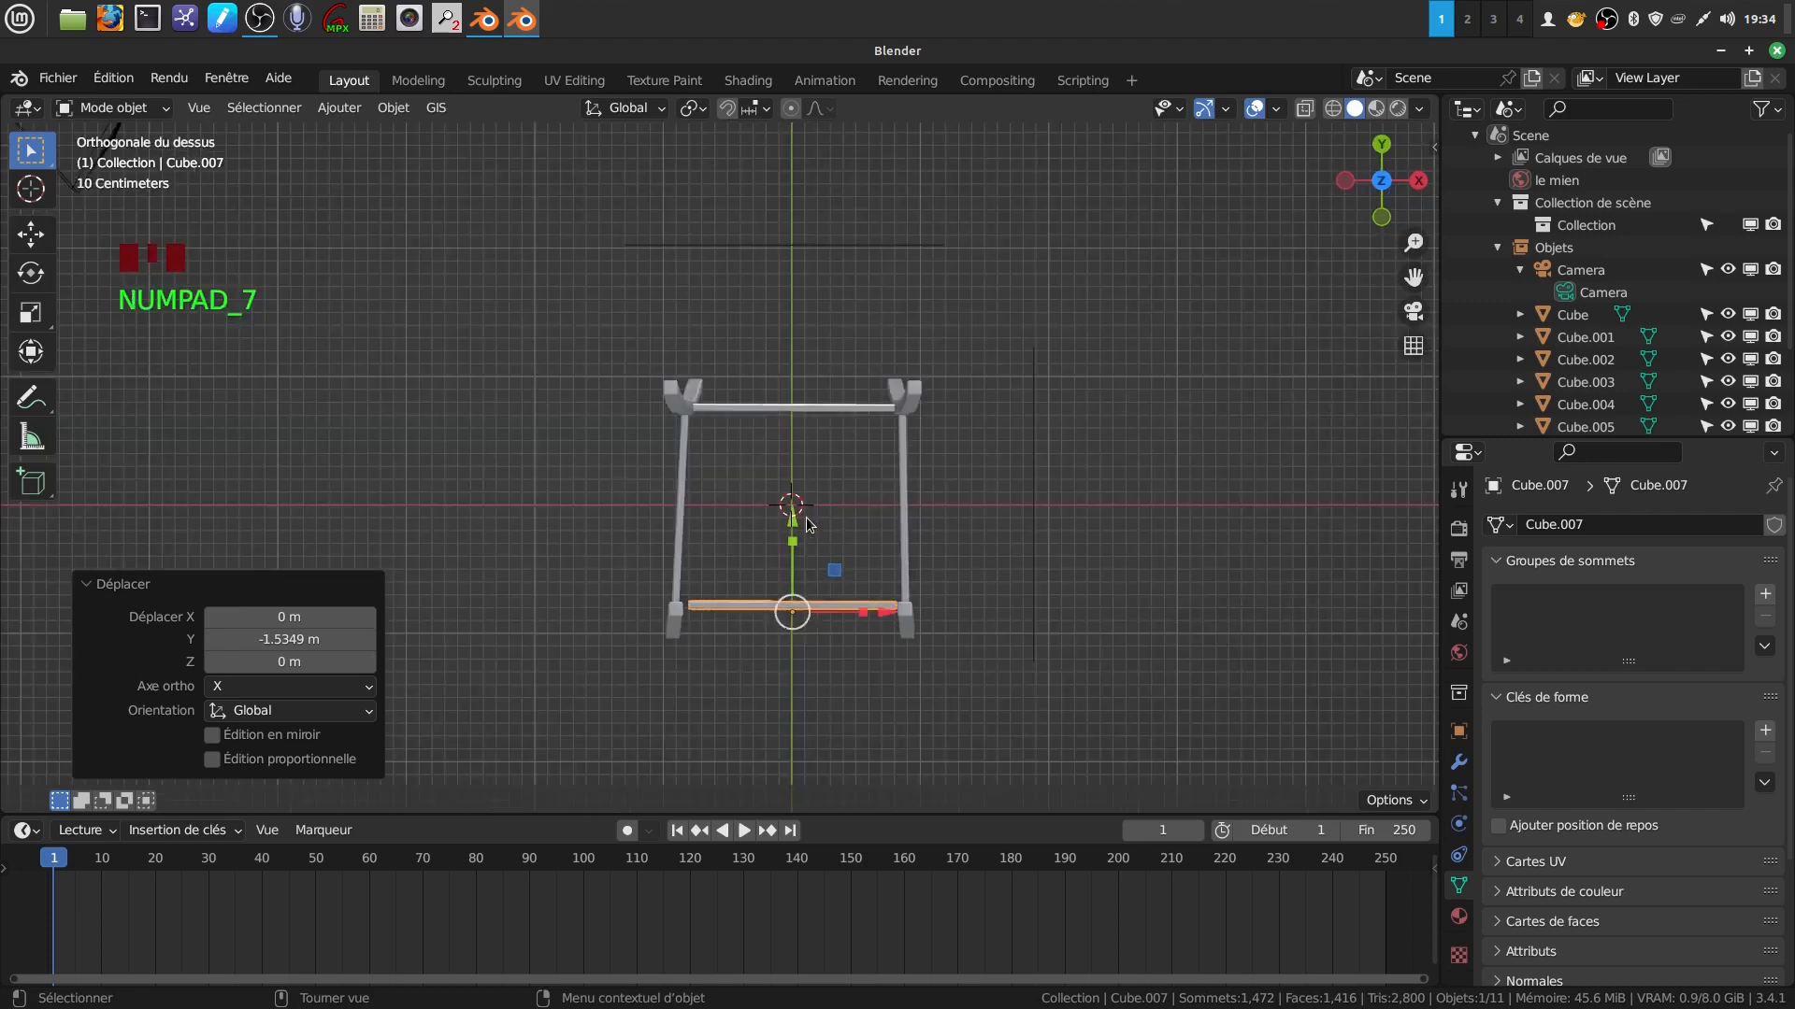
scroll(809, 525, up, 2)
shift+middle_drag(955, 617, 897, 582)
scroll(755, 421, up, 1)
drag(755, 421, 835, 531)
middle_drag(811, 592, 850, 537)
shift+drag(850, 536, 830, 539)
key(ctrl+z)
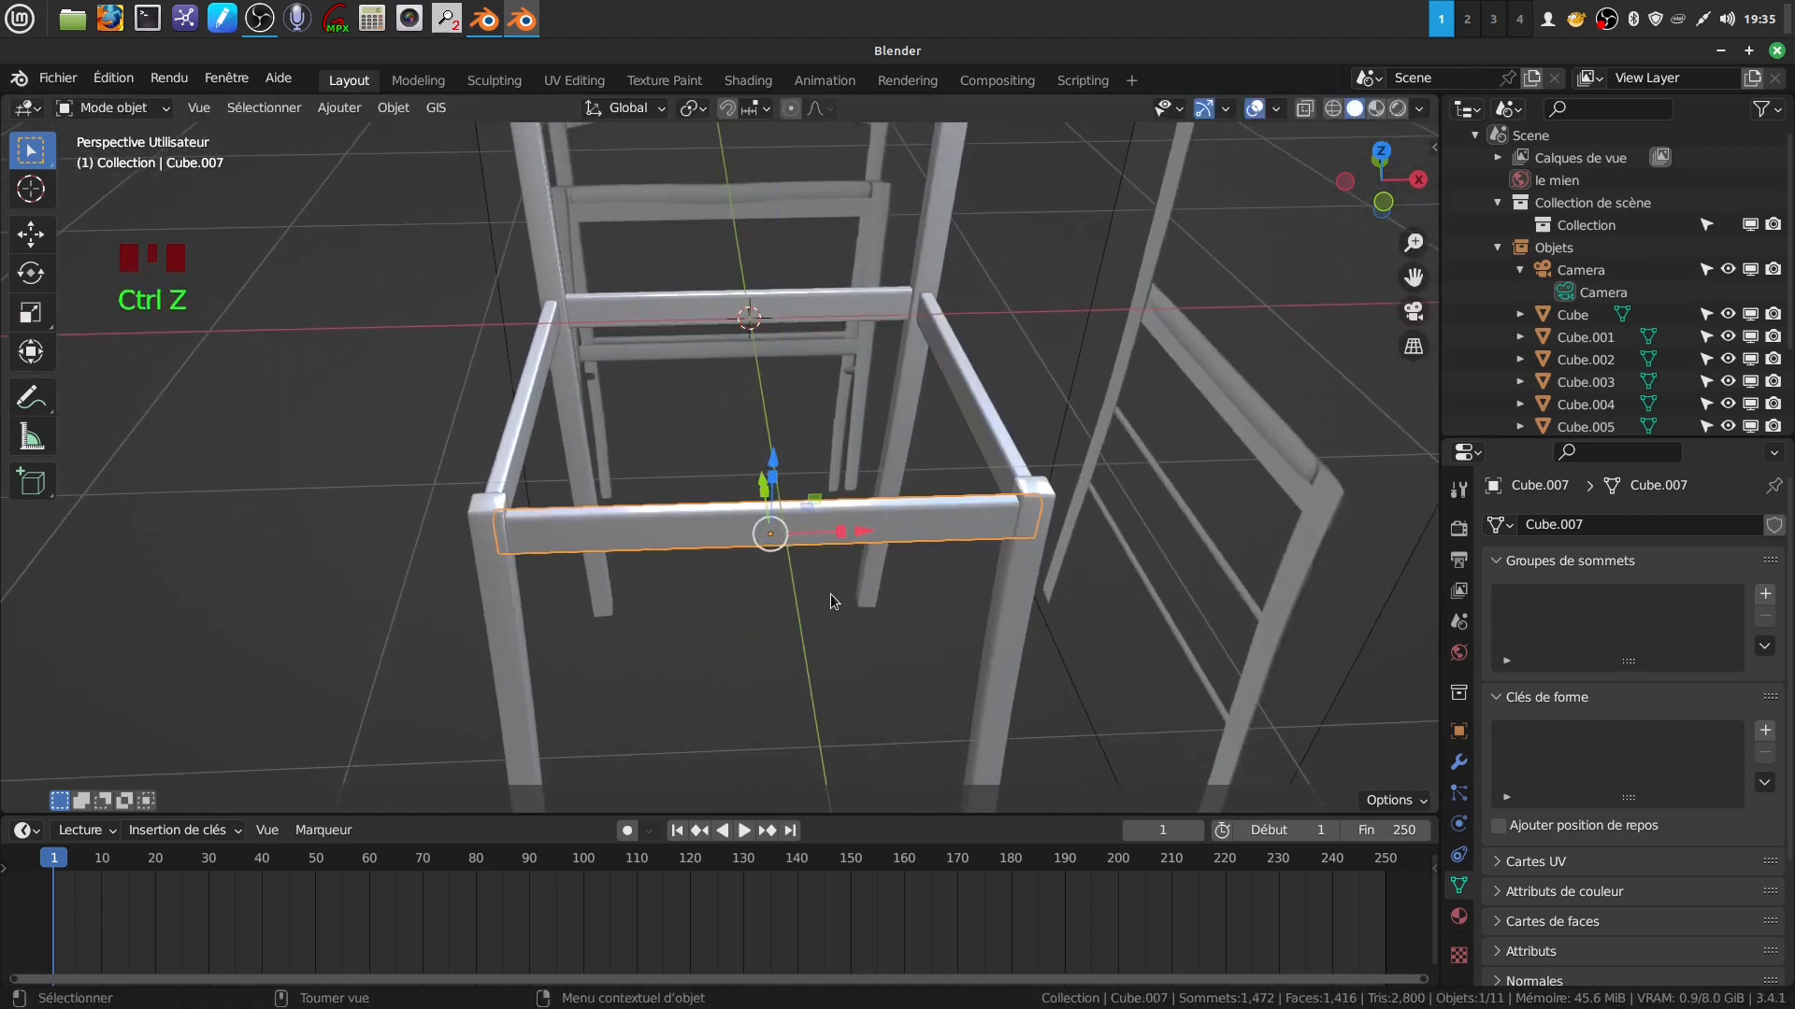
Shift the front rail about -0.024 m along X and rotate it 180° around Z.
drag(866, 533, 858, 535)
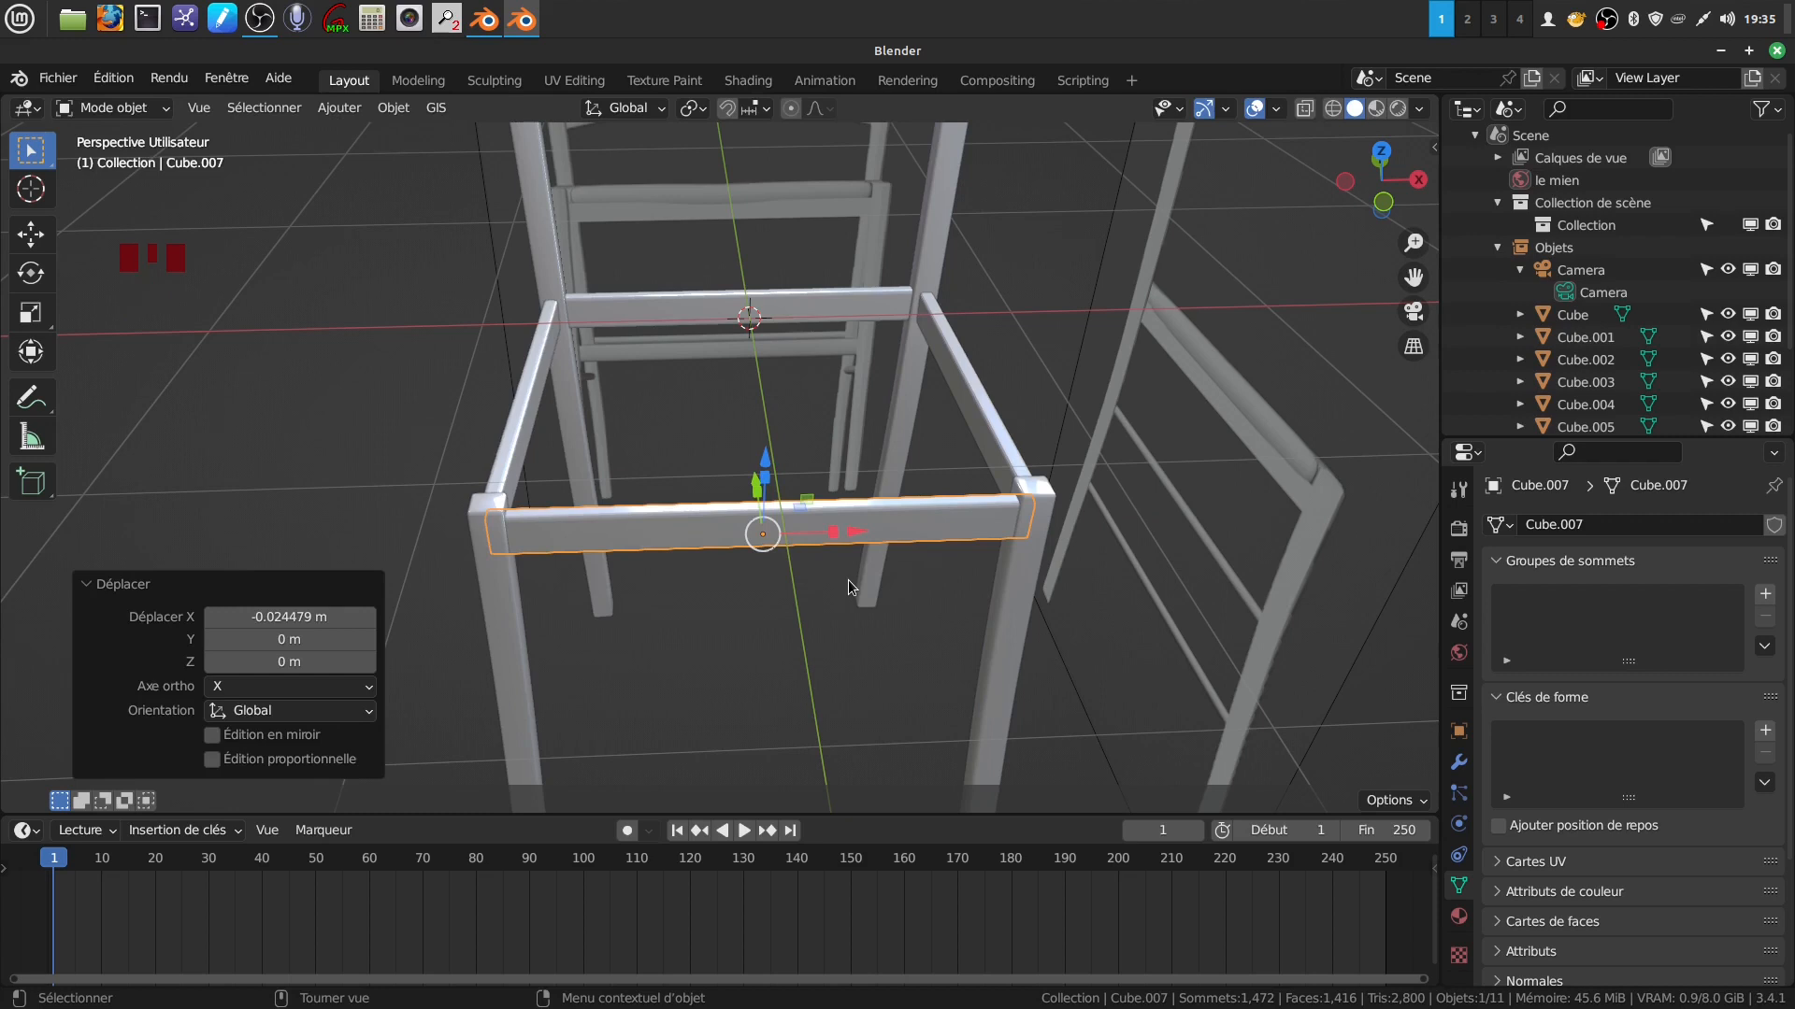
key(Tab)
key(Tab)
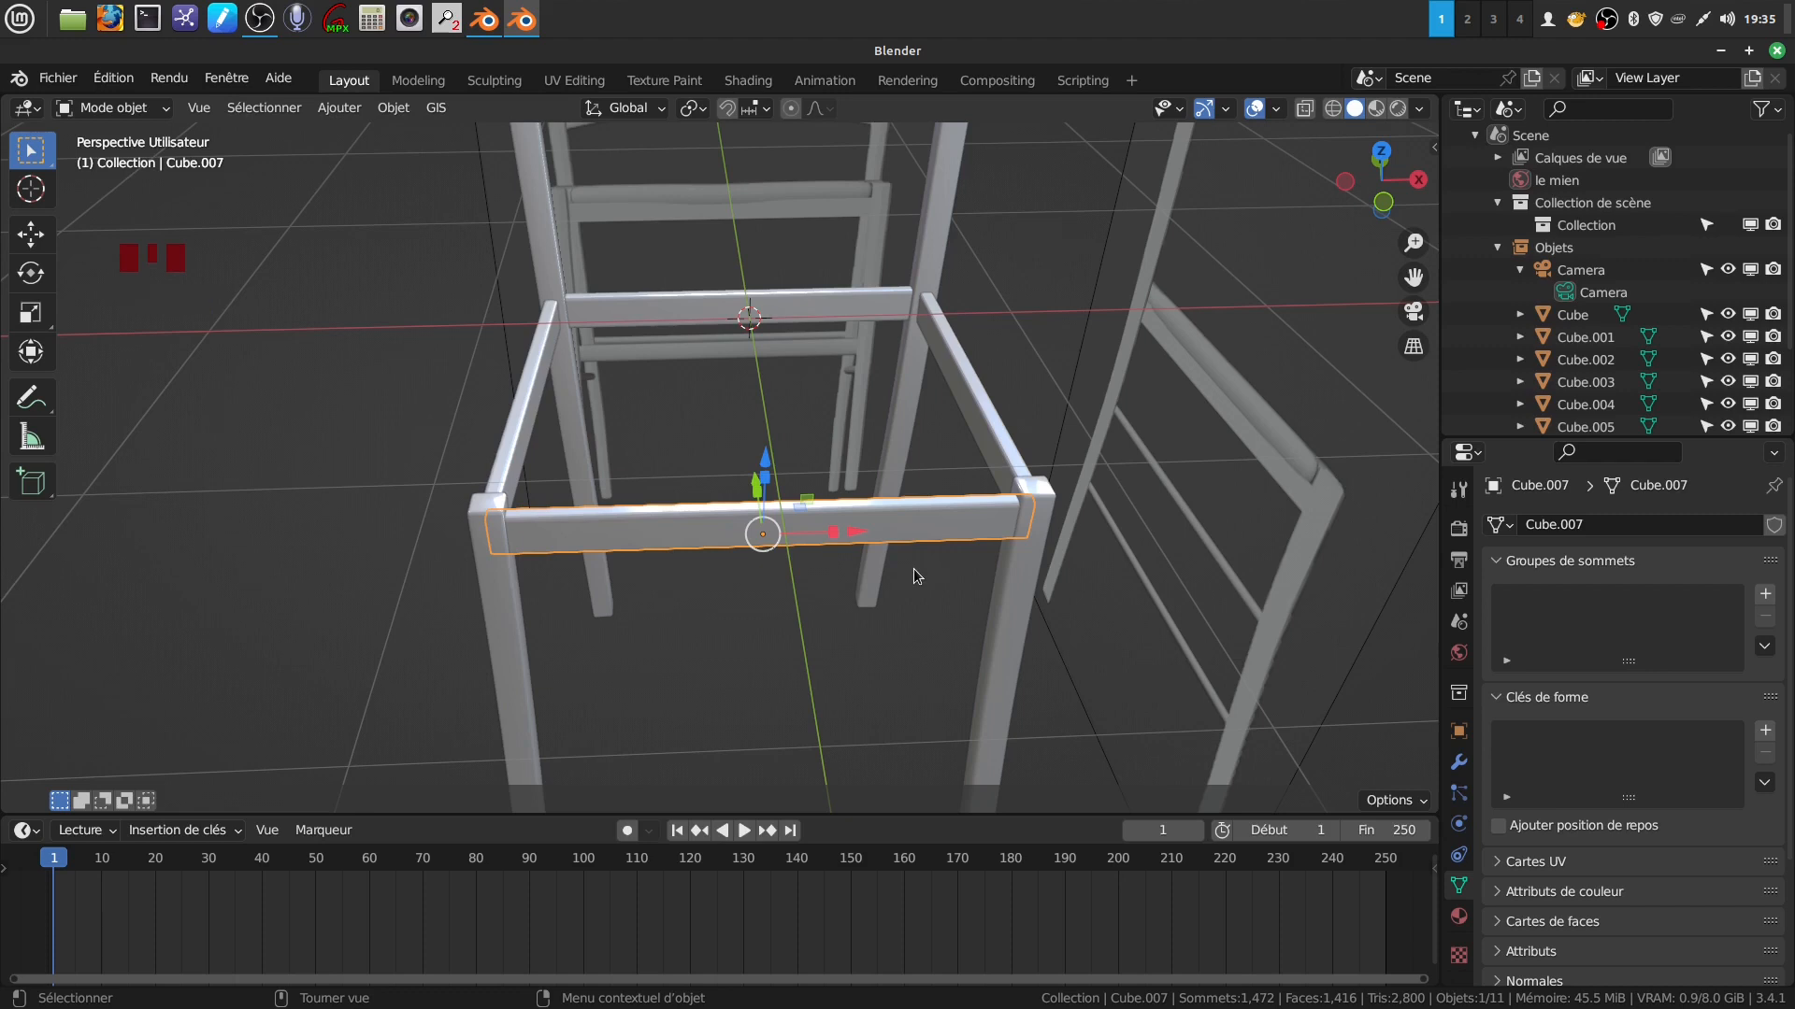
text(r180)
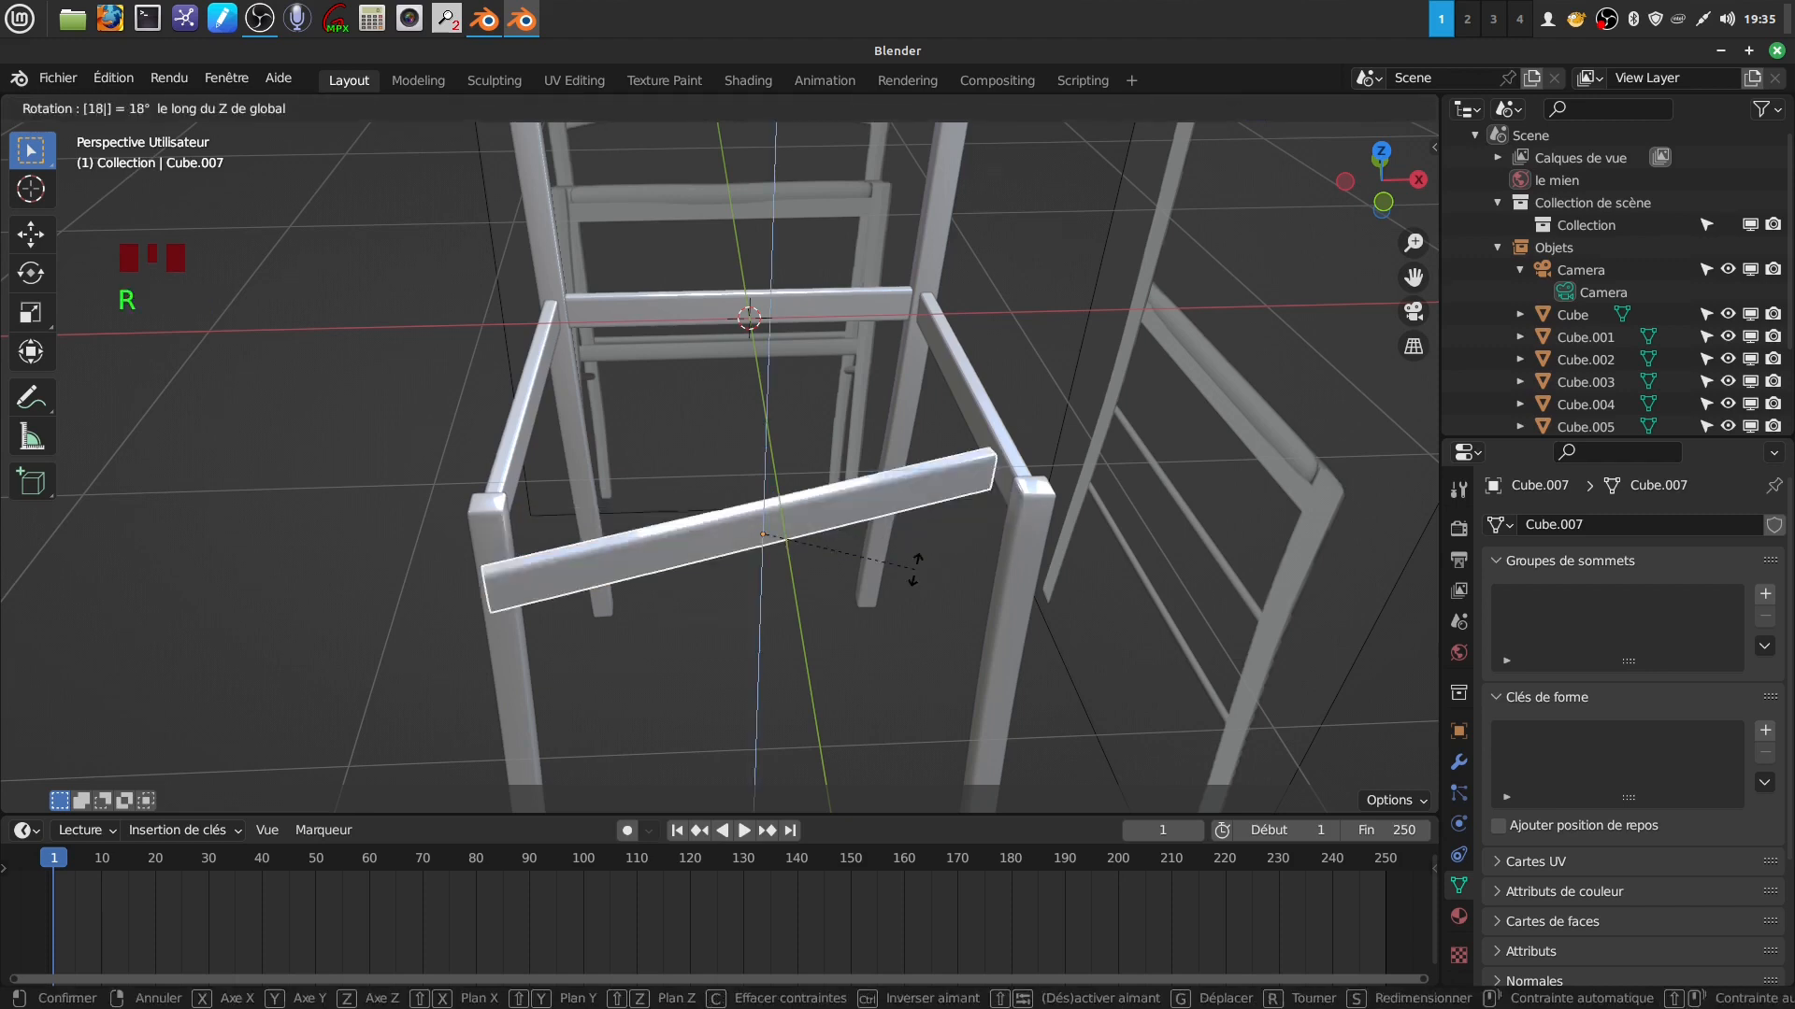
key(Return)
Fine-tune the rotated front rail's position so it sits between the two front legs, and deselect it.
middle_drag(895, 512, 665, 516)
drag(666, 516, 697, 507)
middle_drag(694, 531, 816, 592)
drag(720, 594, 729, 579)
middle_drag(736, 570, 745, 482)
click(726, 616)
Examine the seat frame and rear legs against the backrest slats in the reference images.
scroll(725, 614, down, 4)
shift+middle_drag(714, 608, 711, 649)
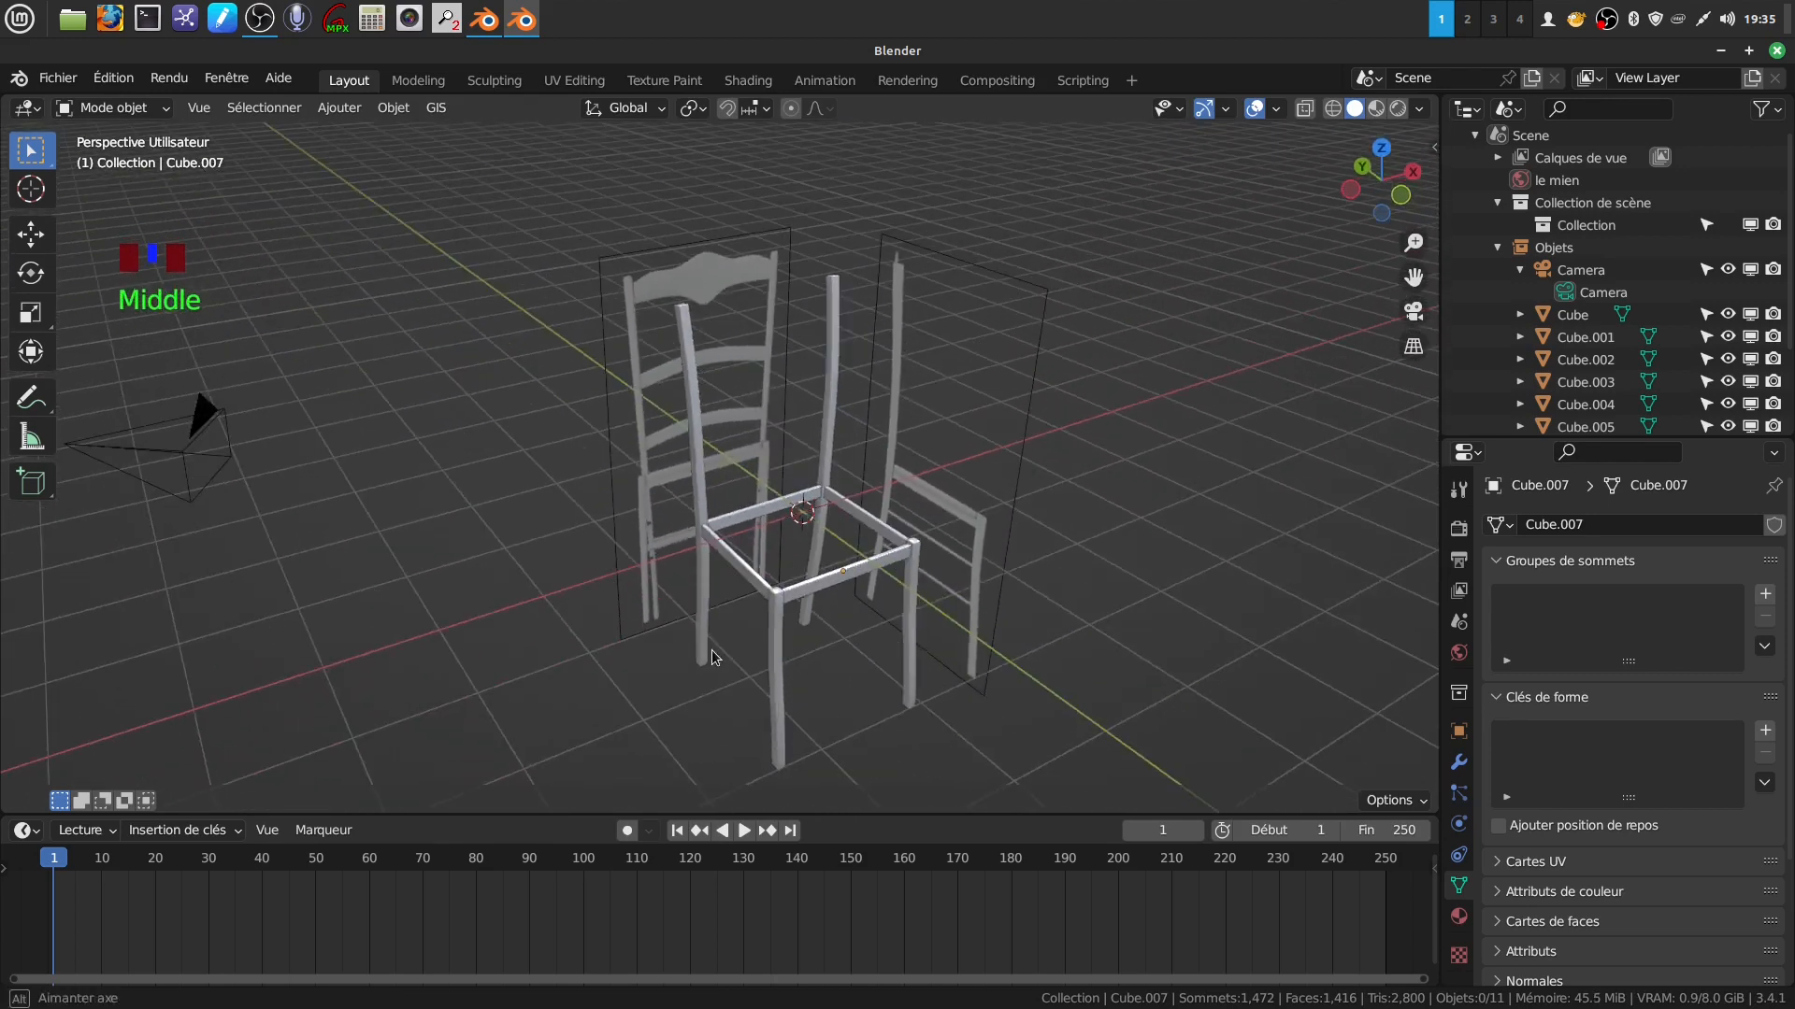
shift+middle_drag(739, 374, 658, 404)
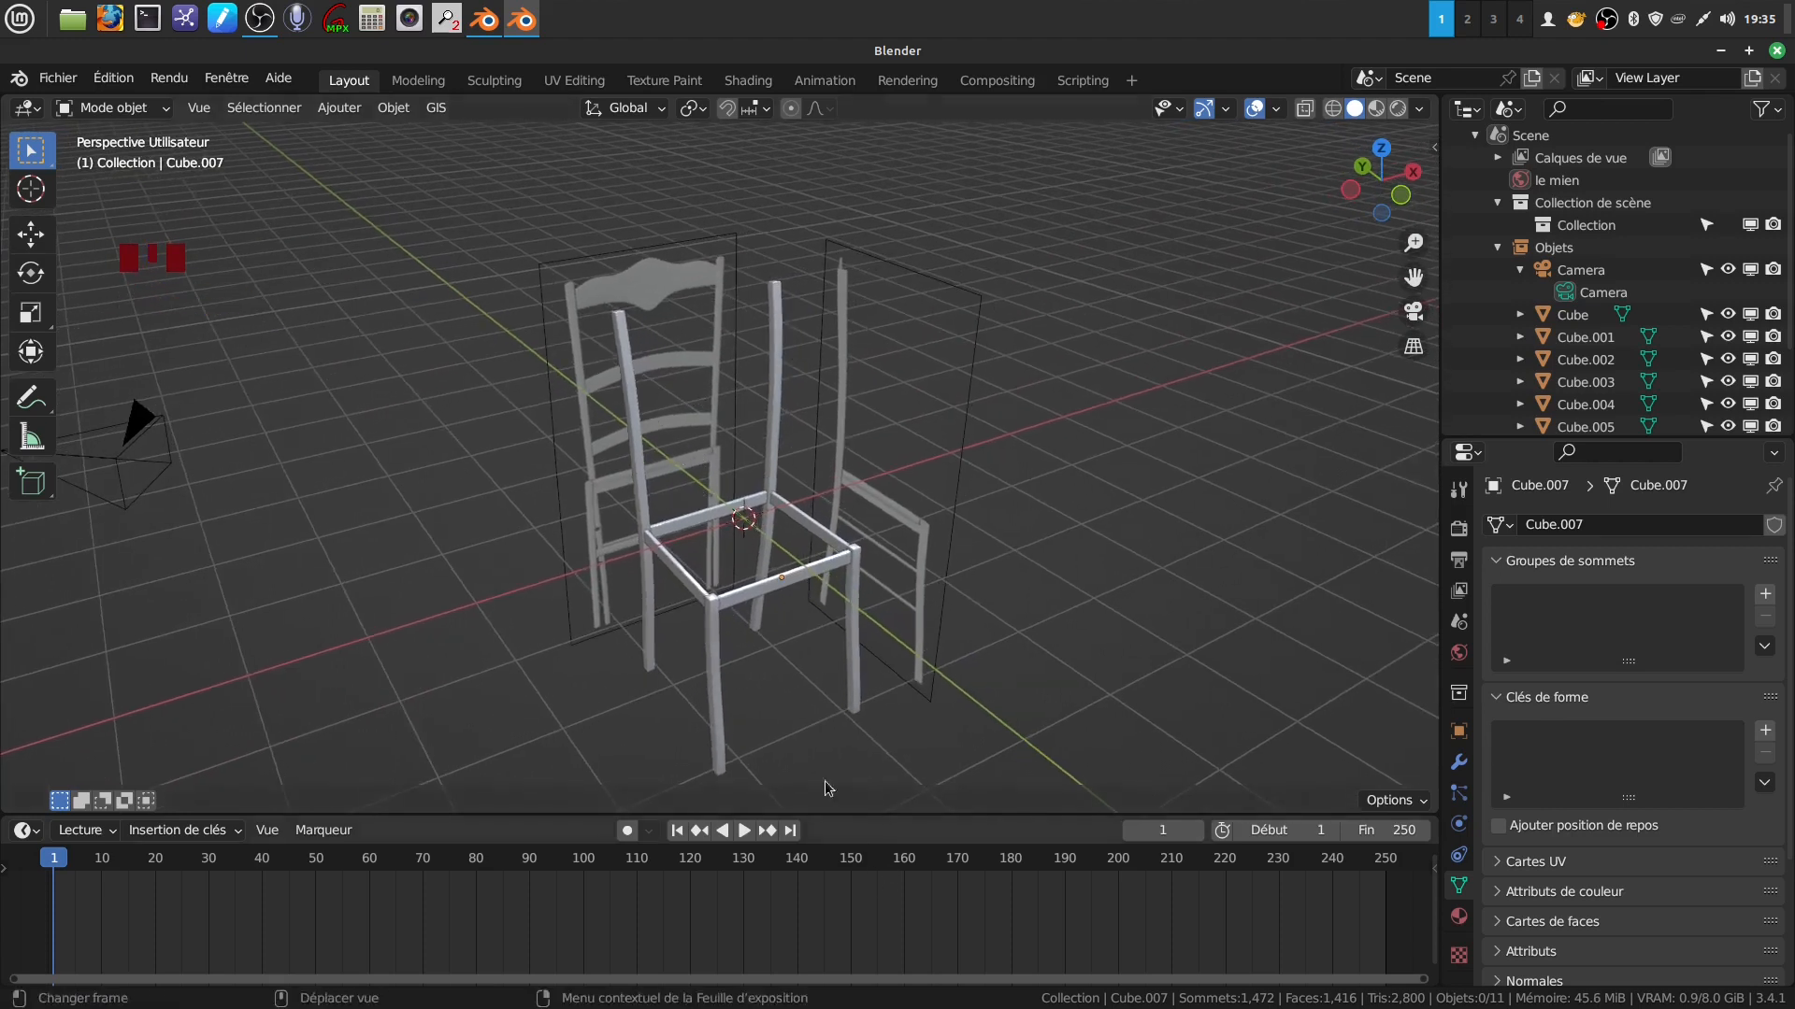
scroll(781, 641, up, 2)
middle_drag(782, 641, 753, 631)
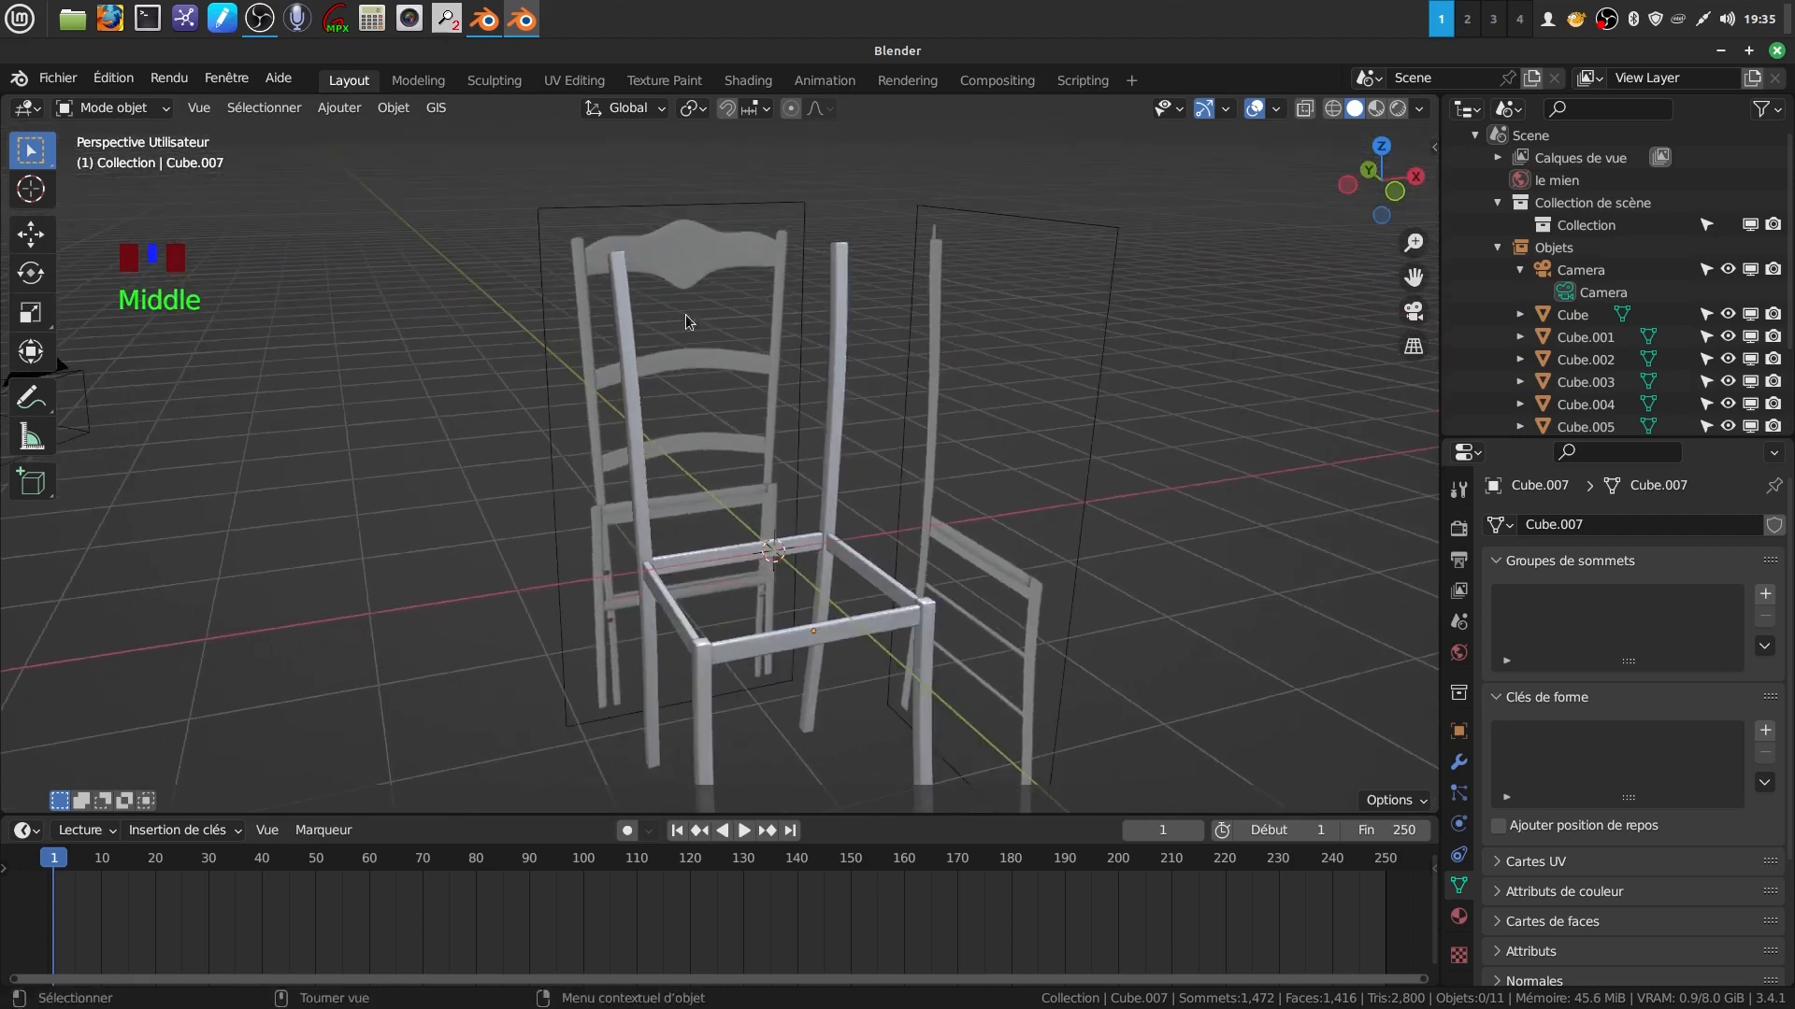
mouse_move(760, 434)
middle_down()
mouse_move(791, 434)
mouse_move(761, 443)
middle_up()
scroll(761, 443, down, 1)
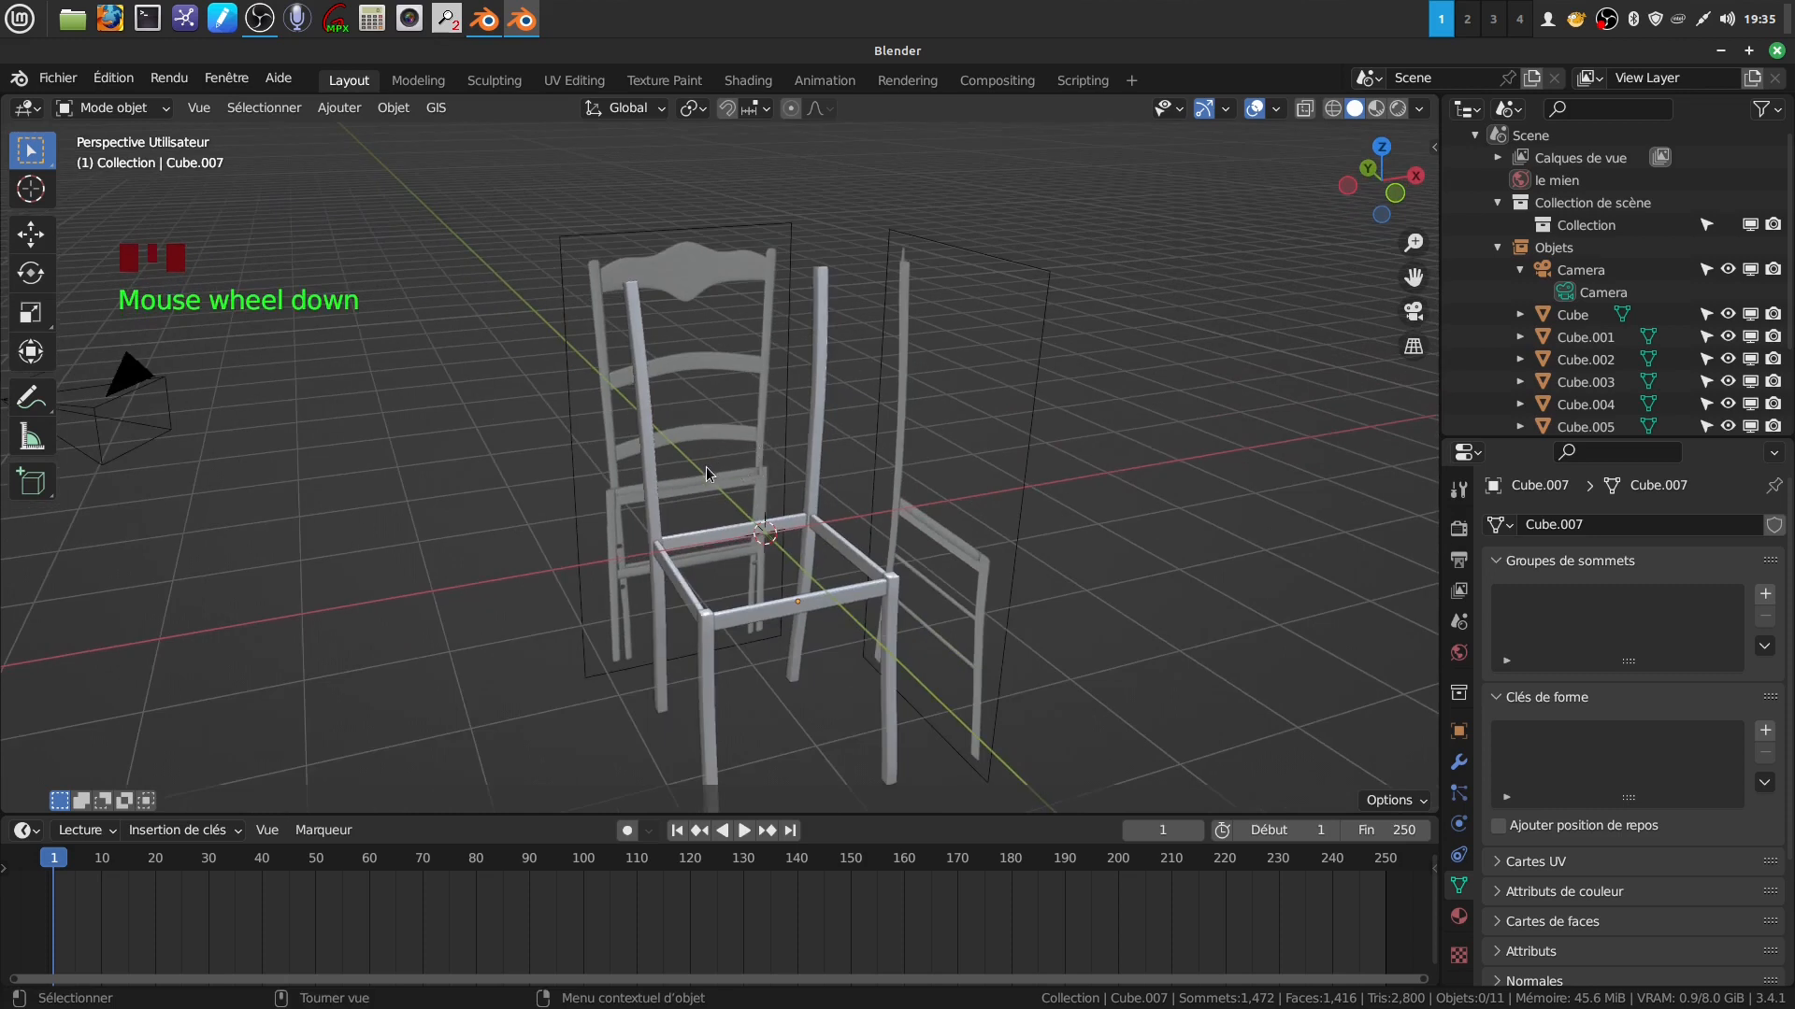
In the front view, add a plane mesh and rotate it 90° around X so it stands upright.
key(KP_1)
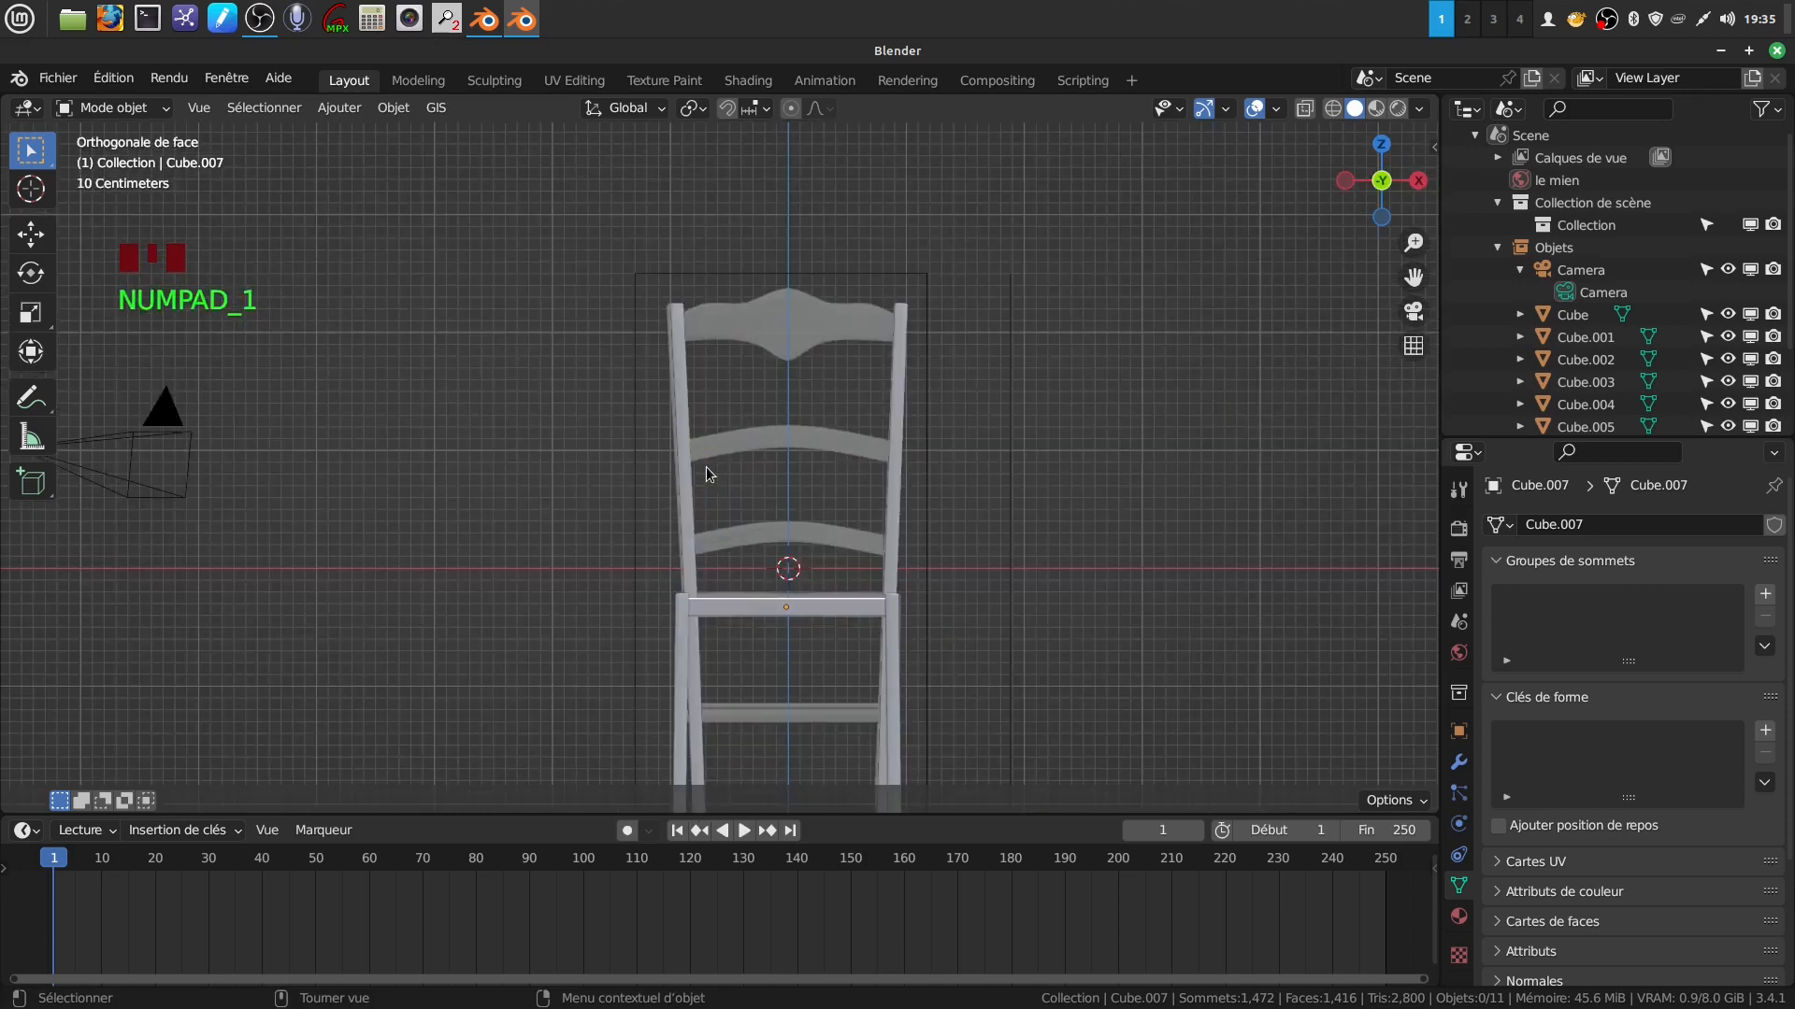
scroll(705, 473, up, 1)
click(339, 107)
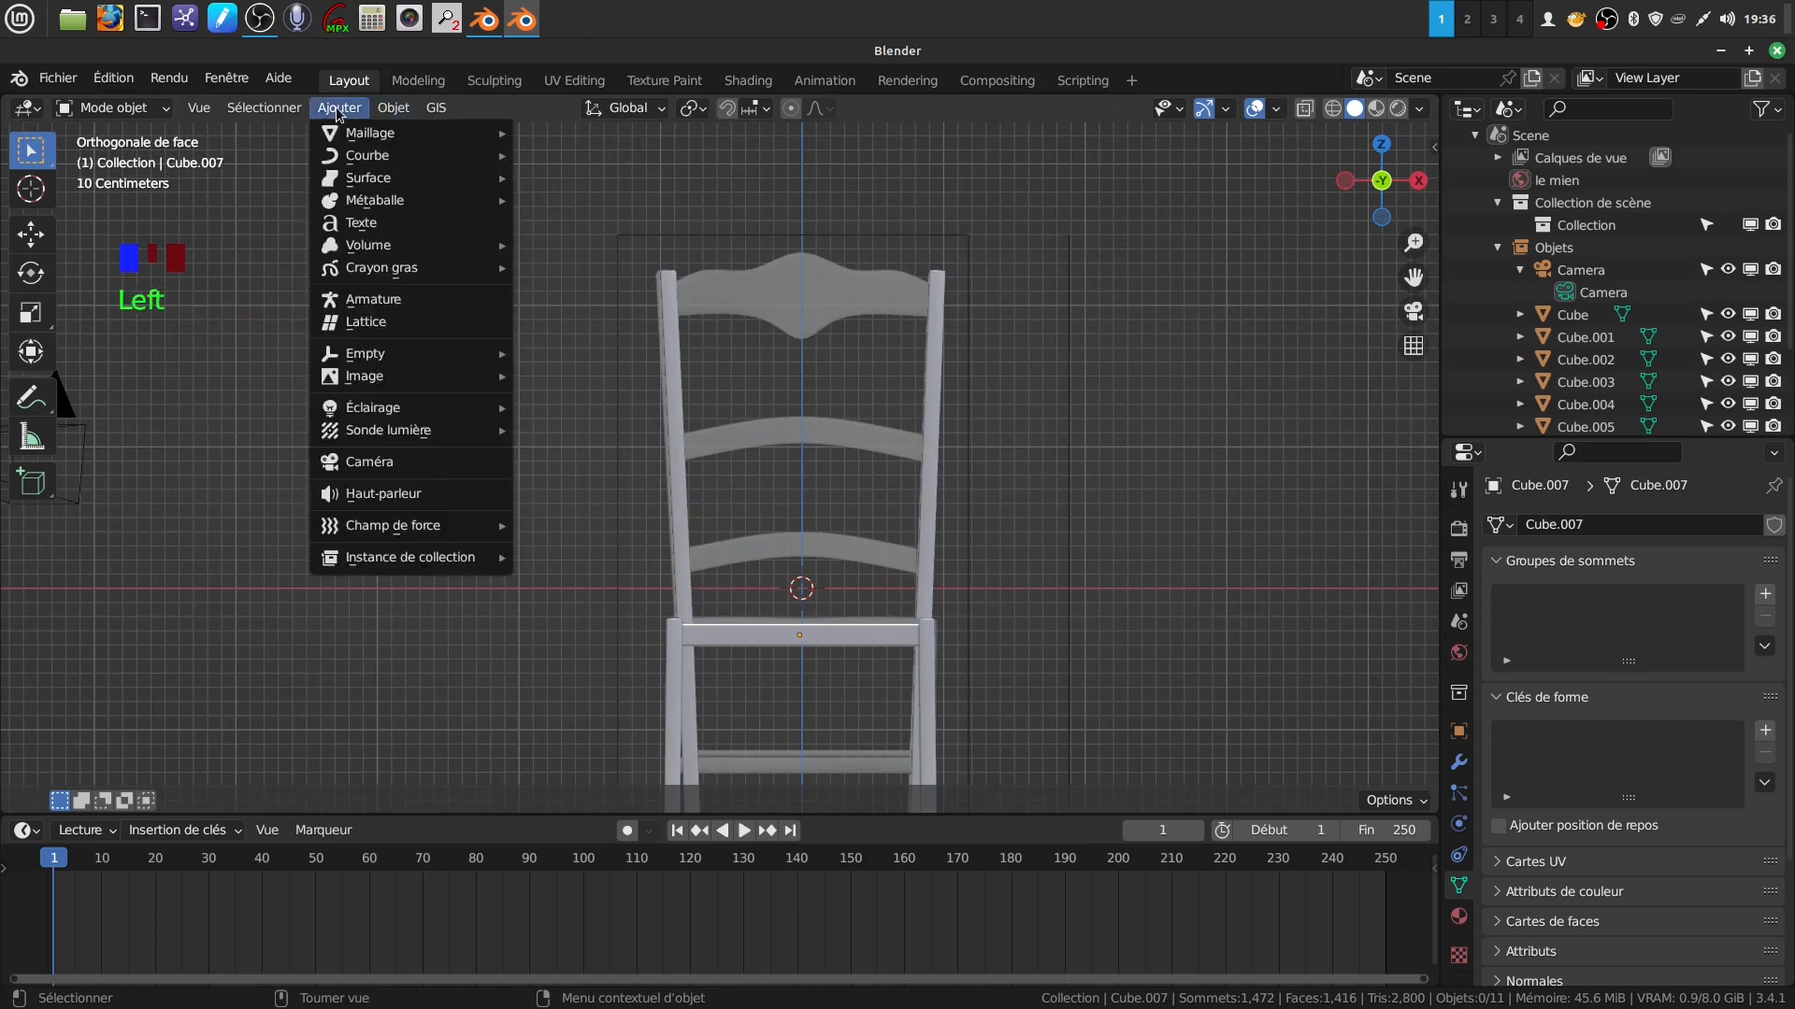
mouse_move(411, 138)
click(574, 138)
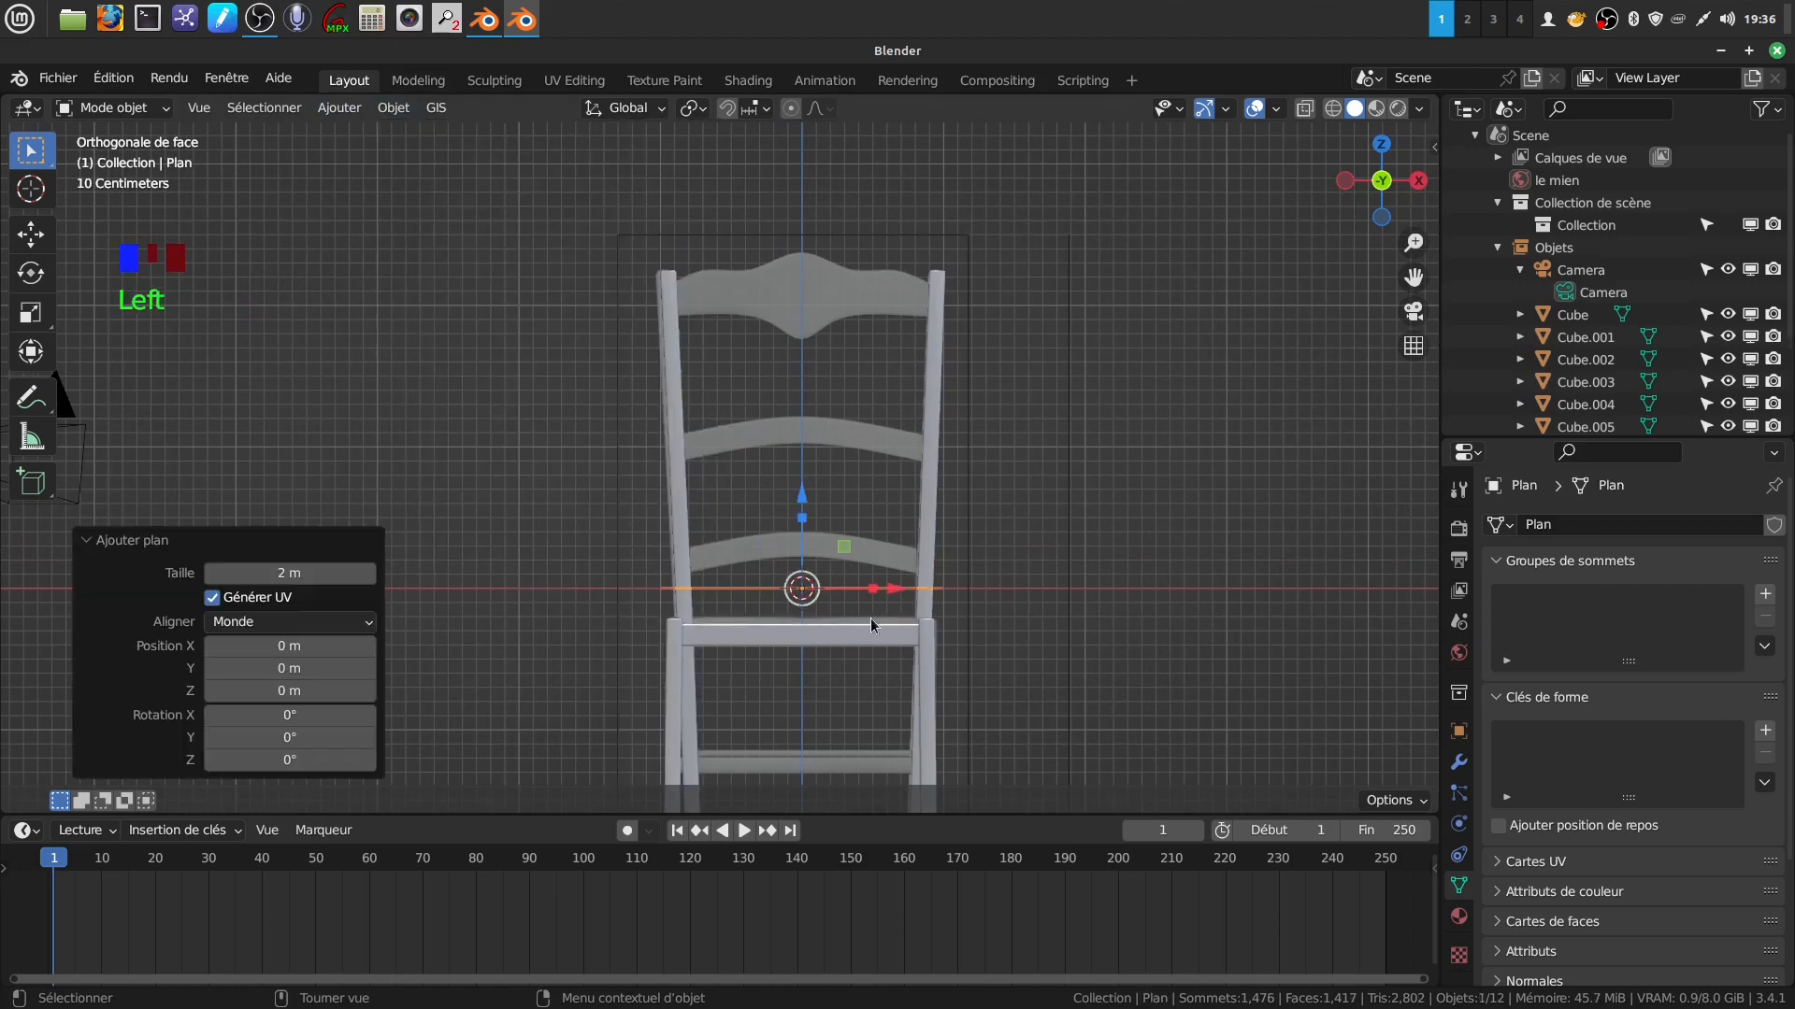
text(rx)
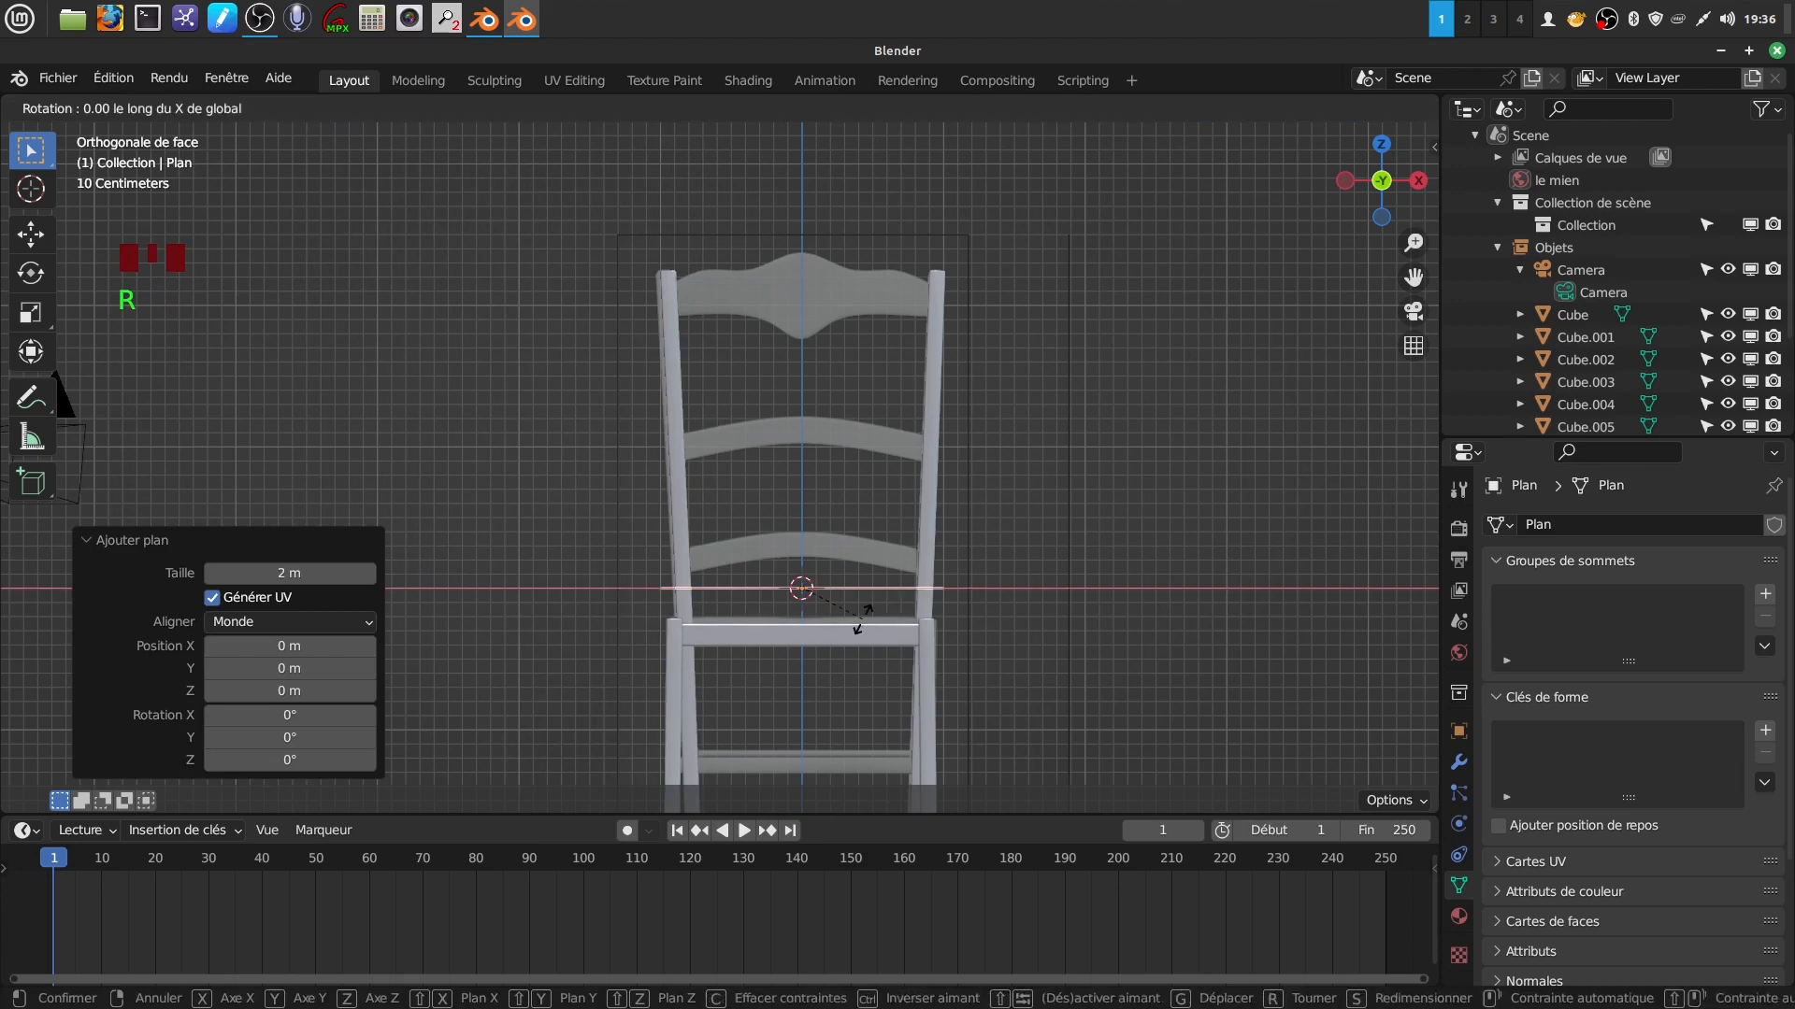
text(90)
key(Return)
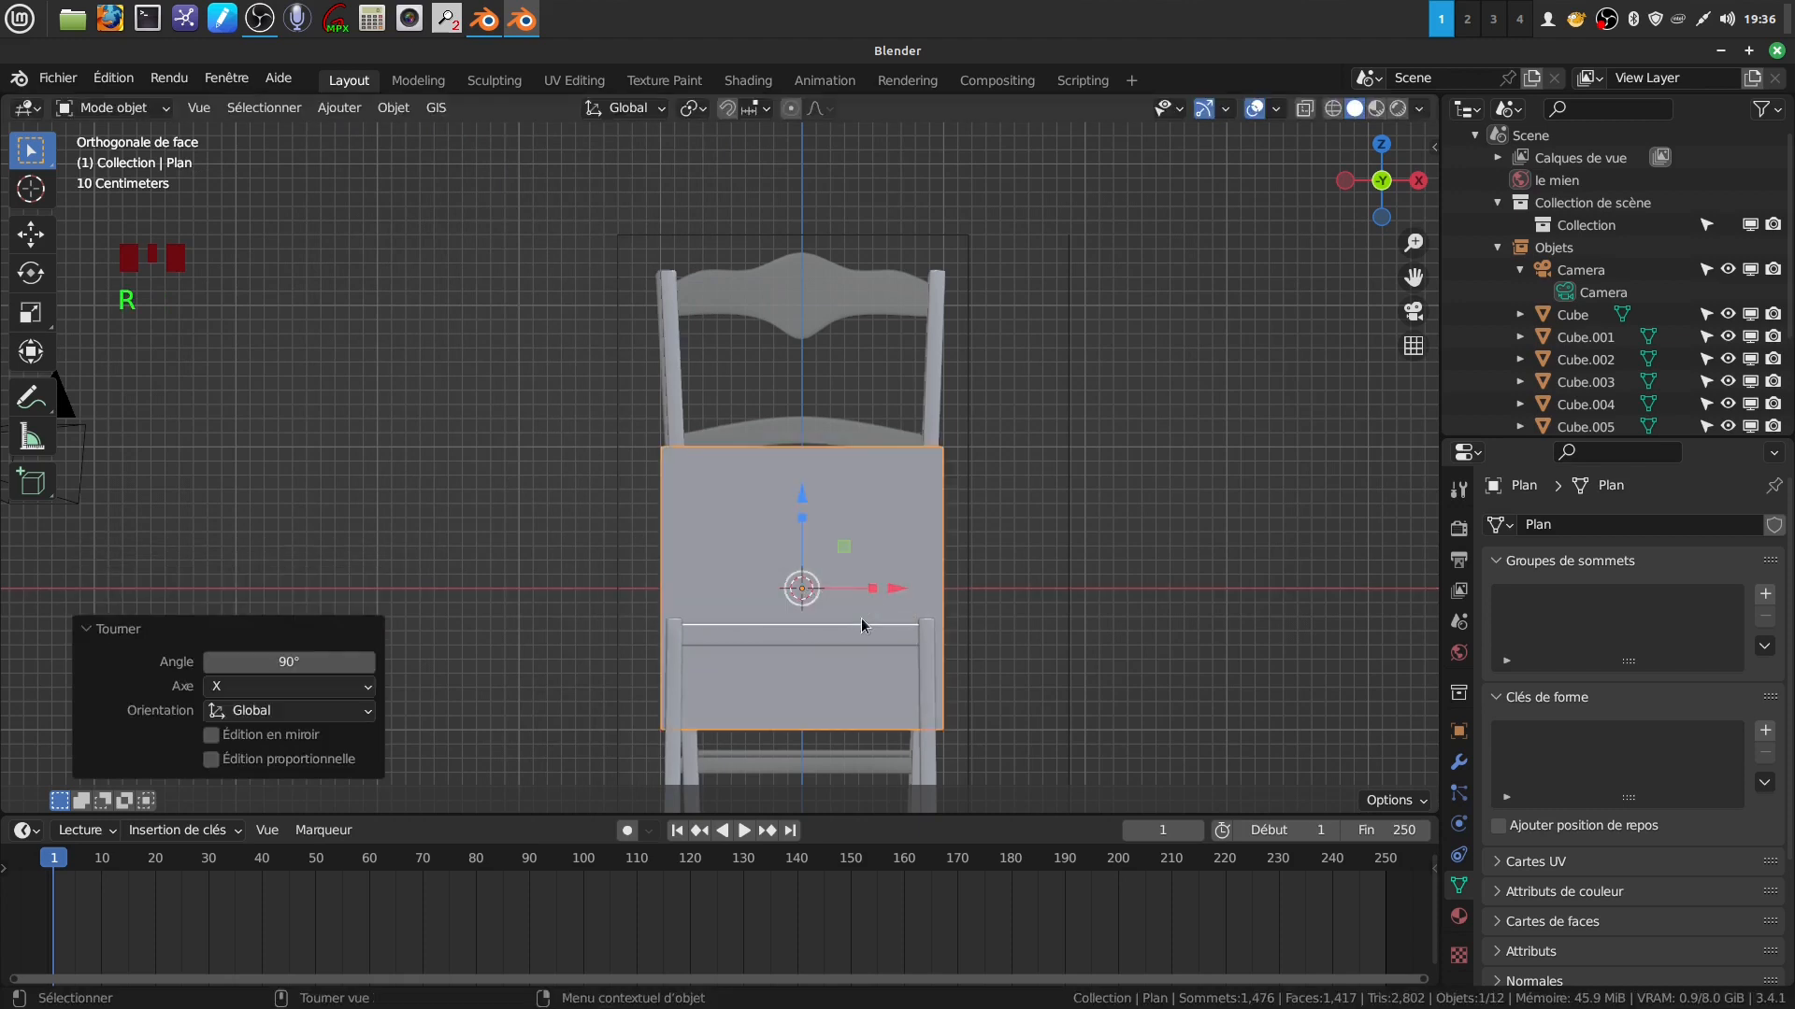
Flatten the plane's mesh along Z and raise it onto the middle backrest slat of the reference.
key(Tab)
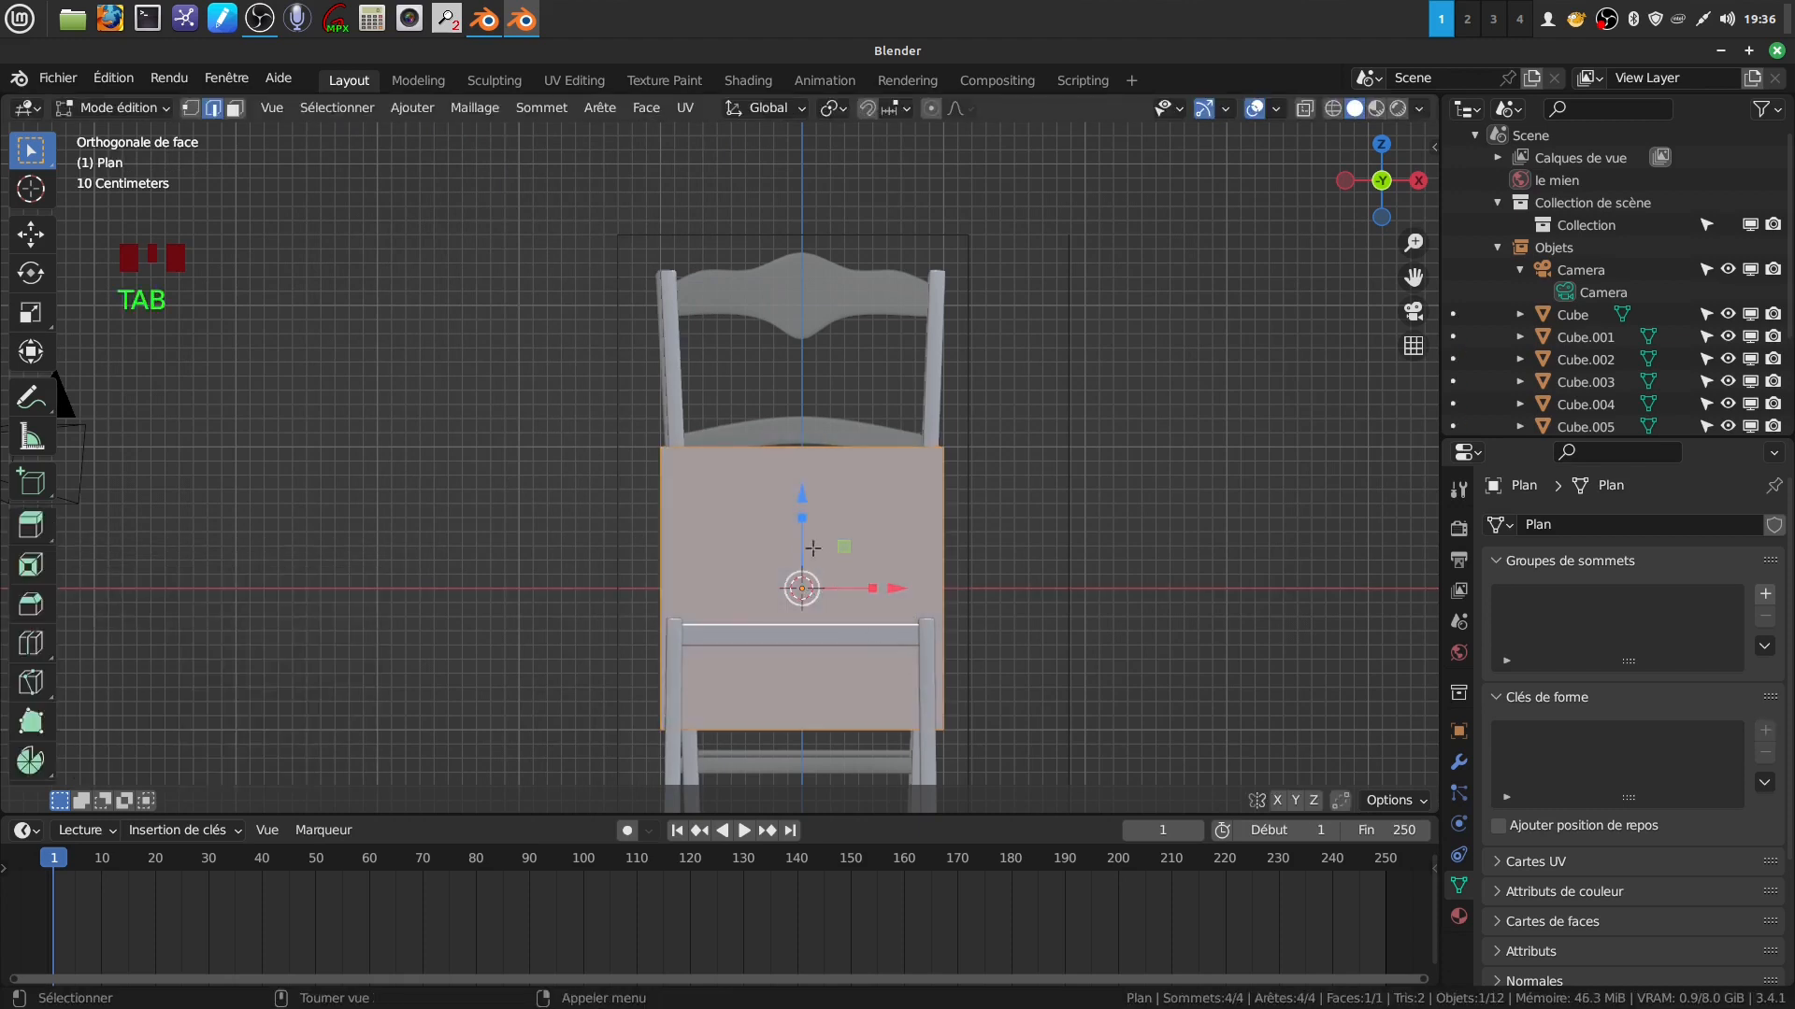
drag(801, 524, 802, 437)
key(Tab)
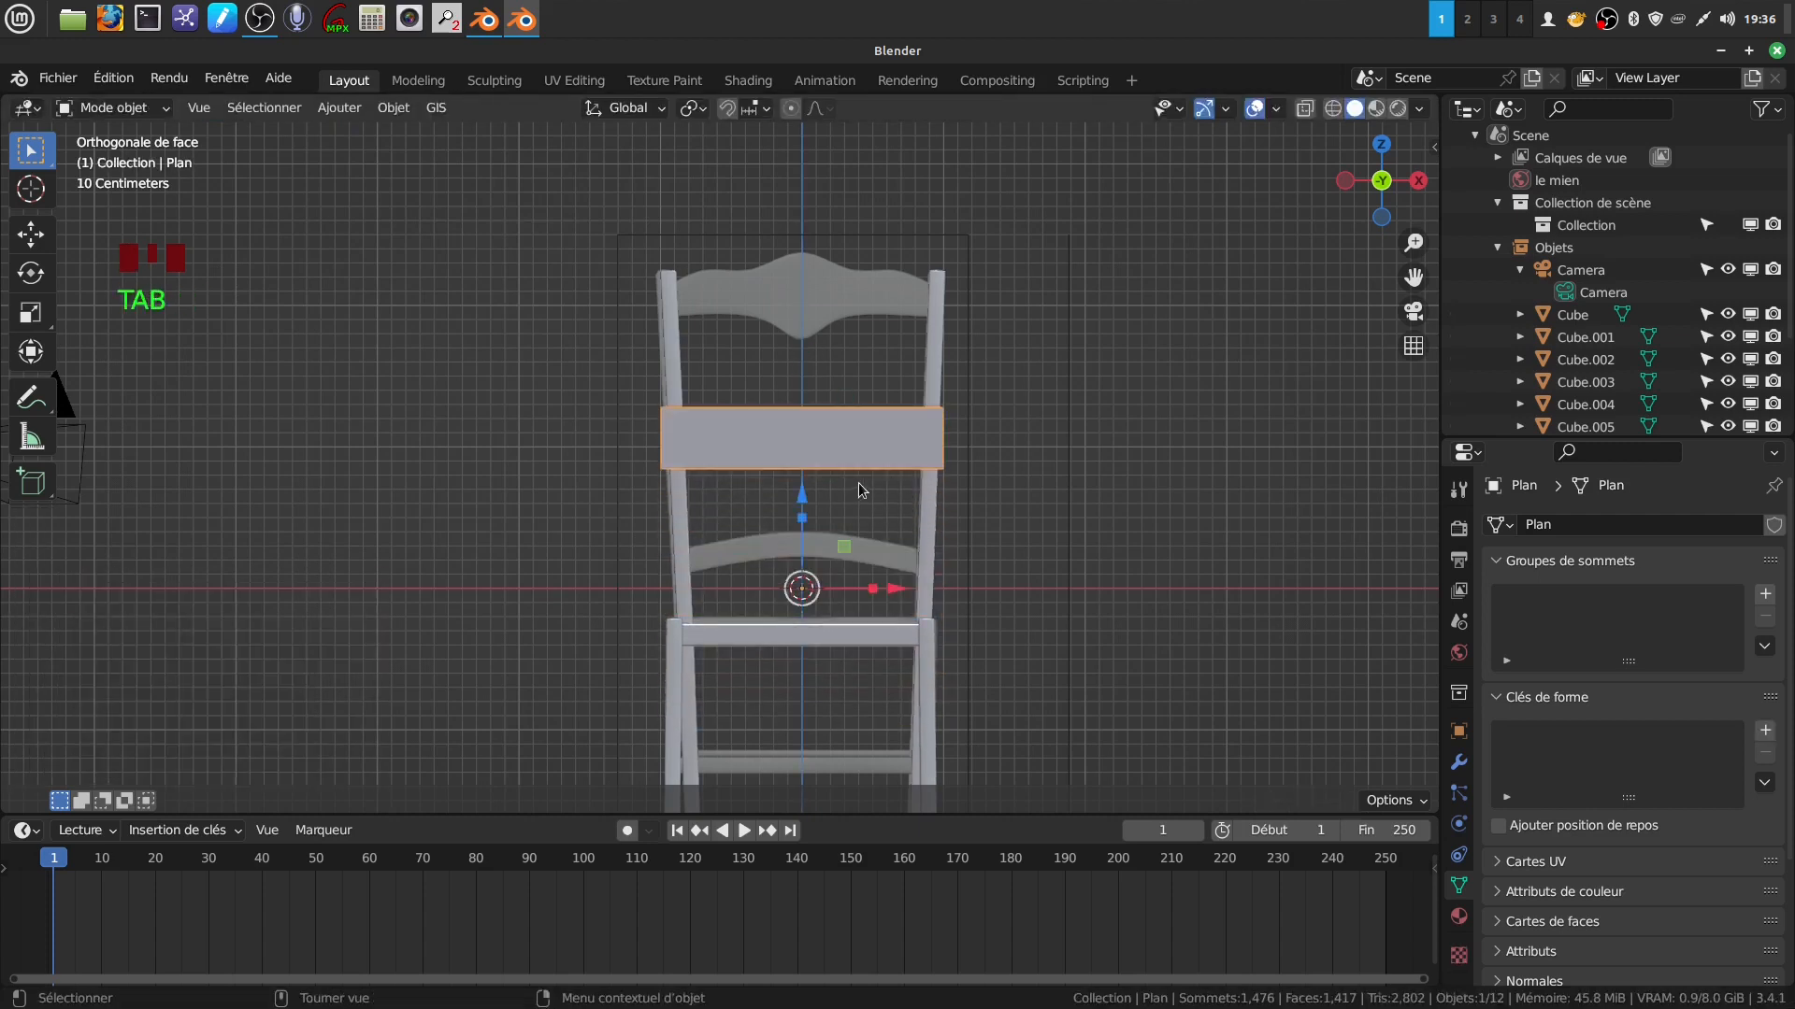
Apply the plane's rotation and scale, and shrink its mesh to the reference slat, with a final Z scale of 0.878.
key(ctrl+a)
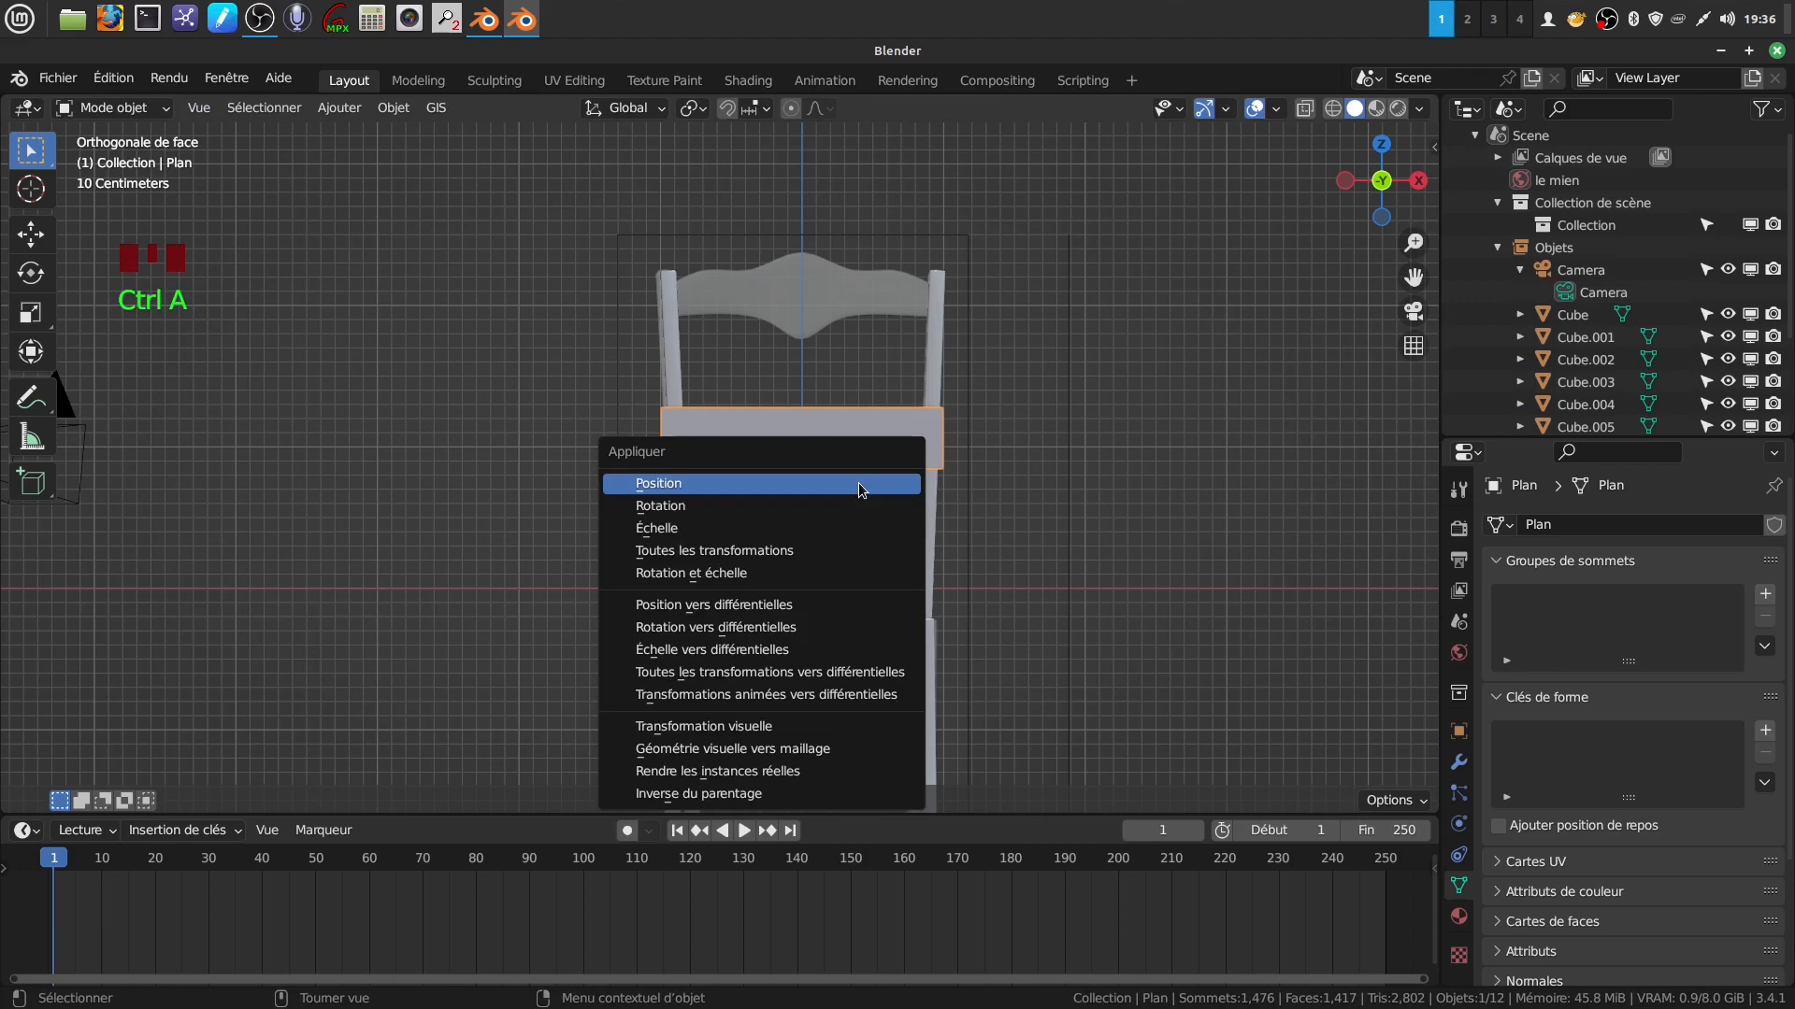
click(845, 573)
key(Tab)
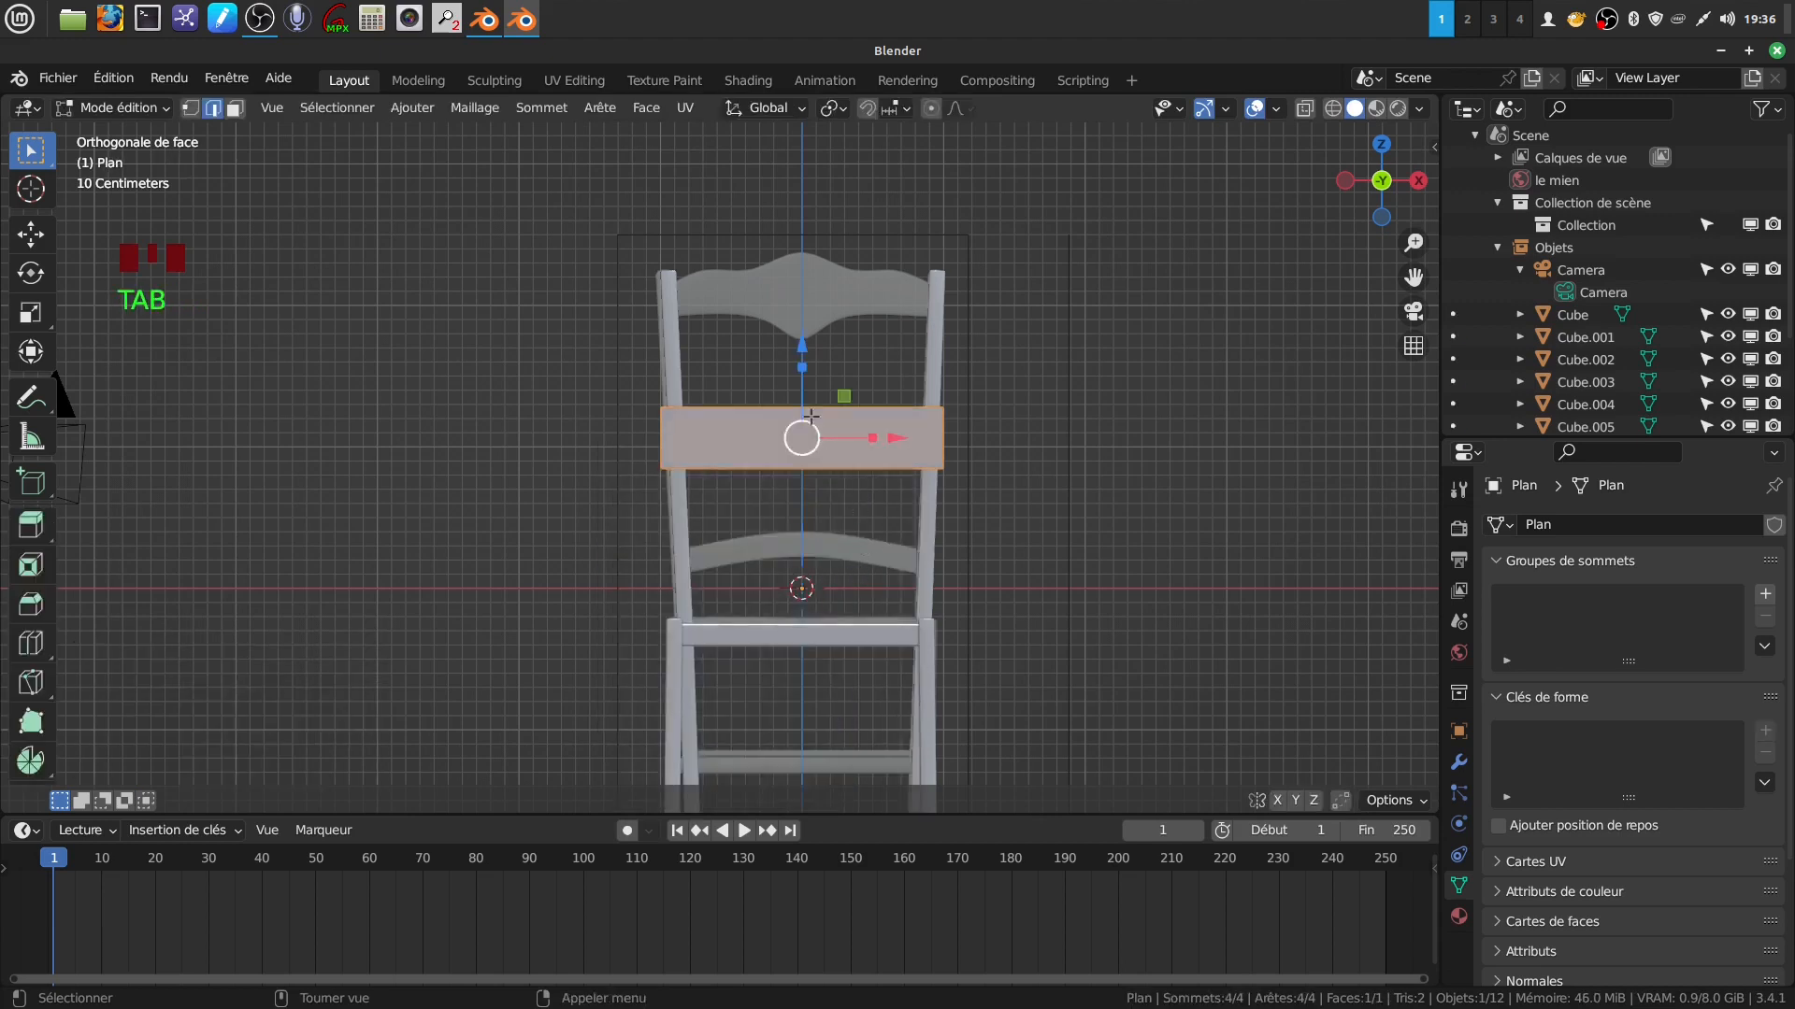
drag(806, 369, 868, 462)
drag(808, 376, 813, 396)
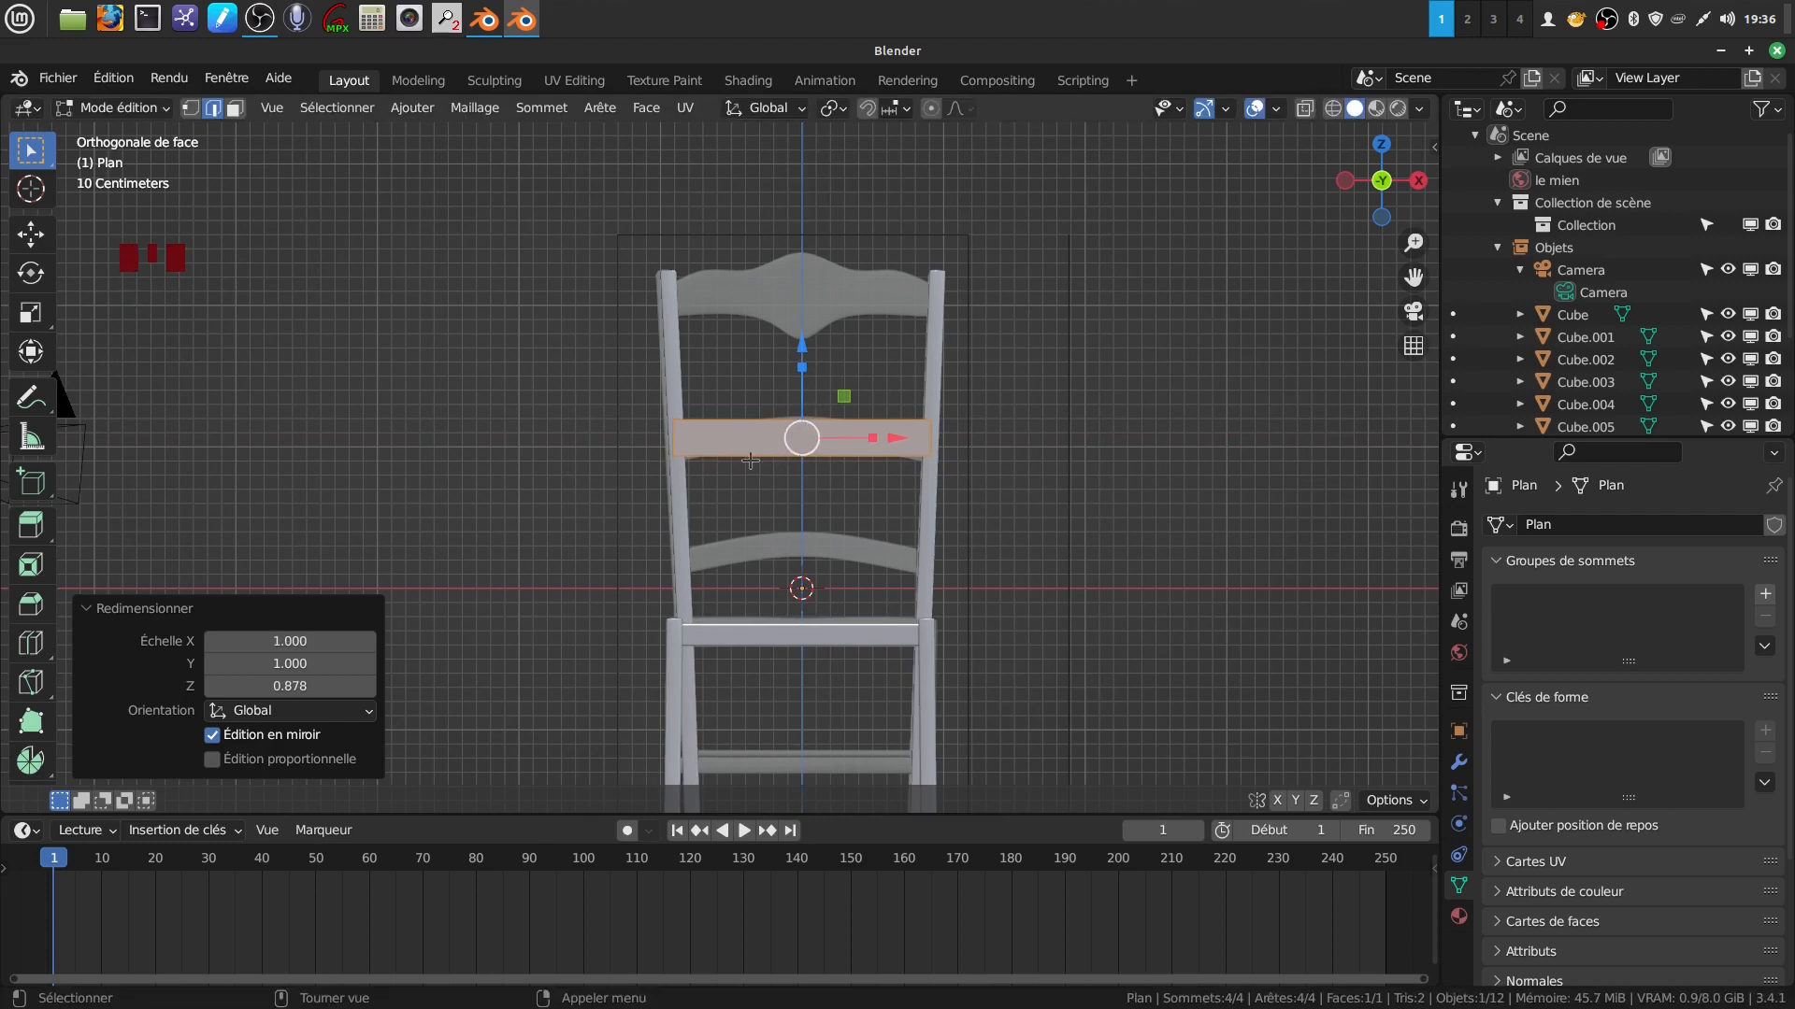
Divide the slat plane along its length with 20 evenly spaced vertical loop cuts.
key(ctrl+r)
scroll(768, 443, up, 15)
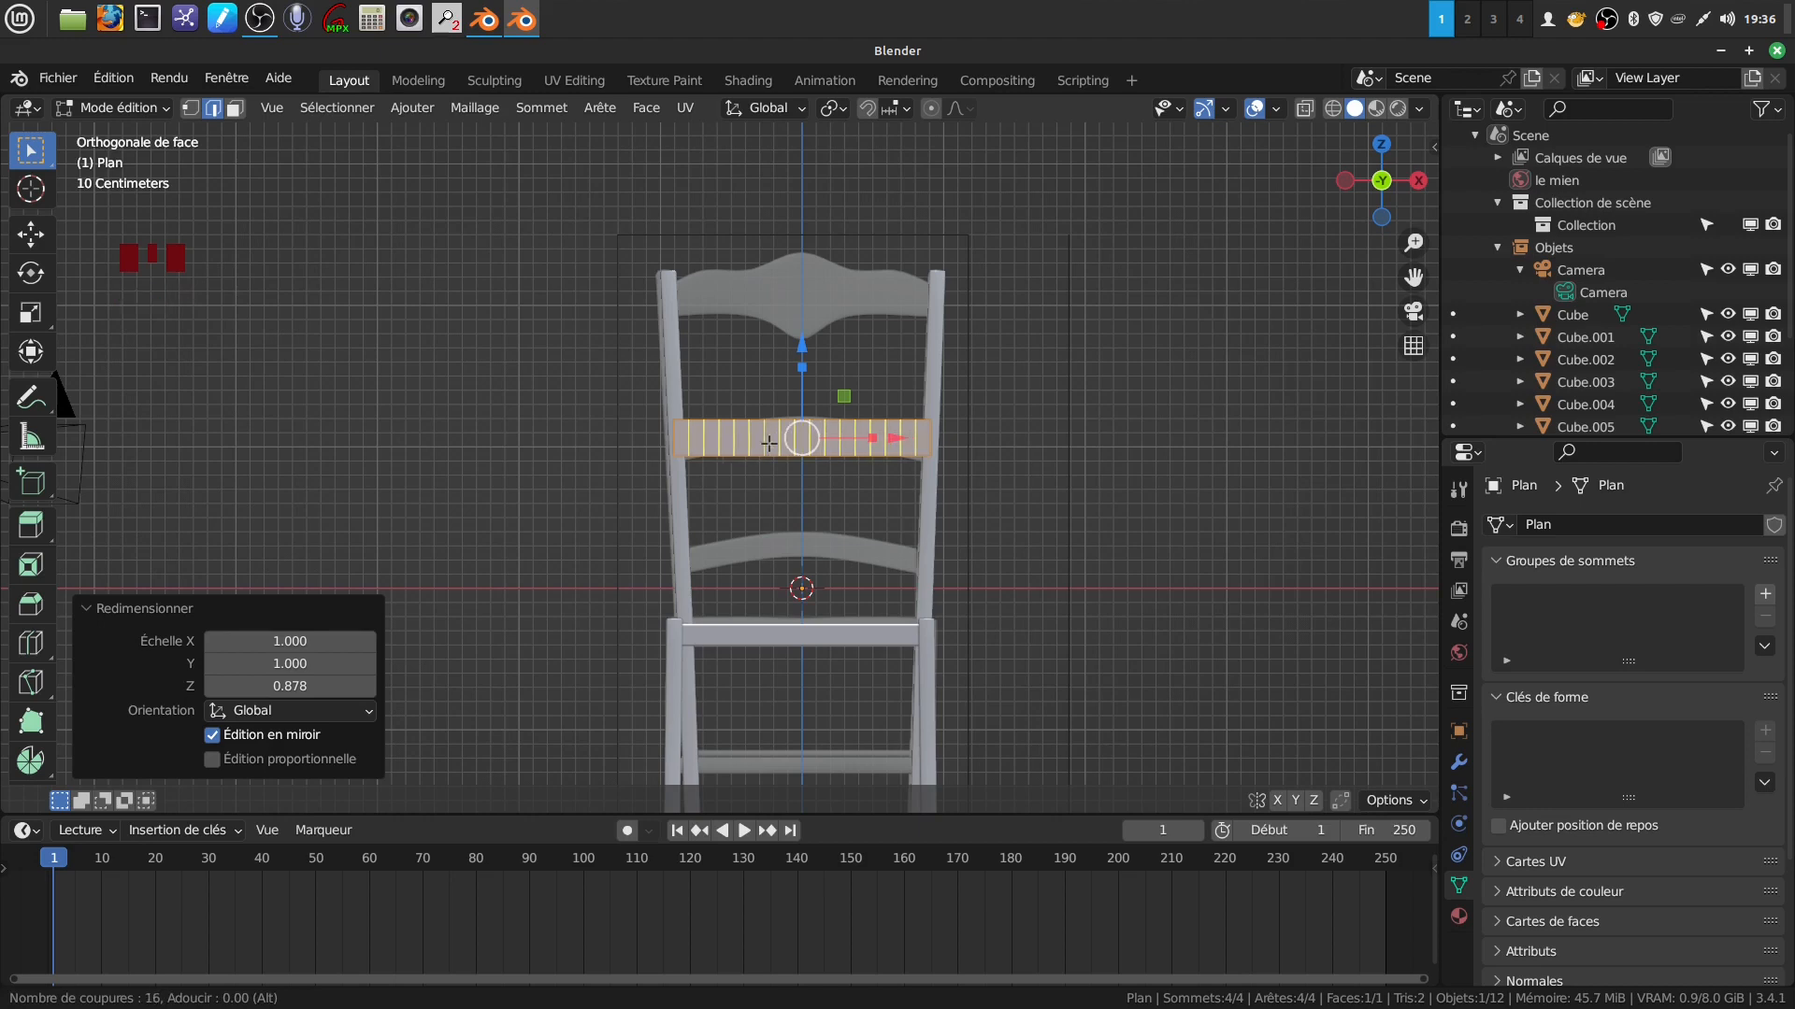
scroll(768, 443, up, 4)
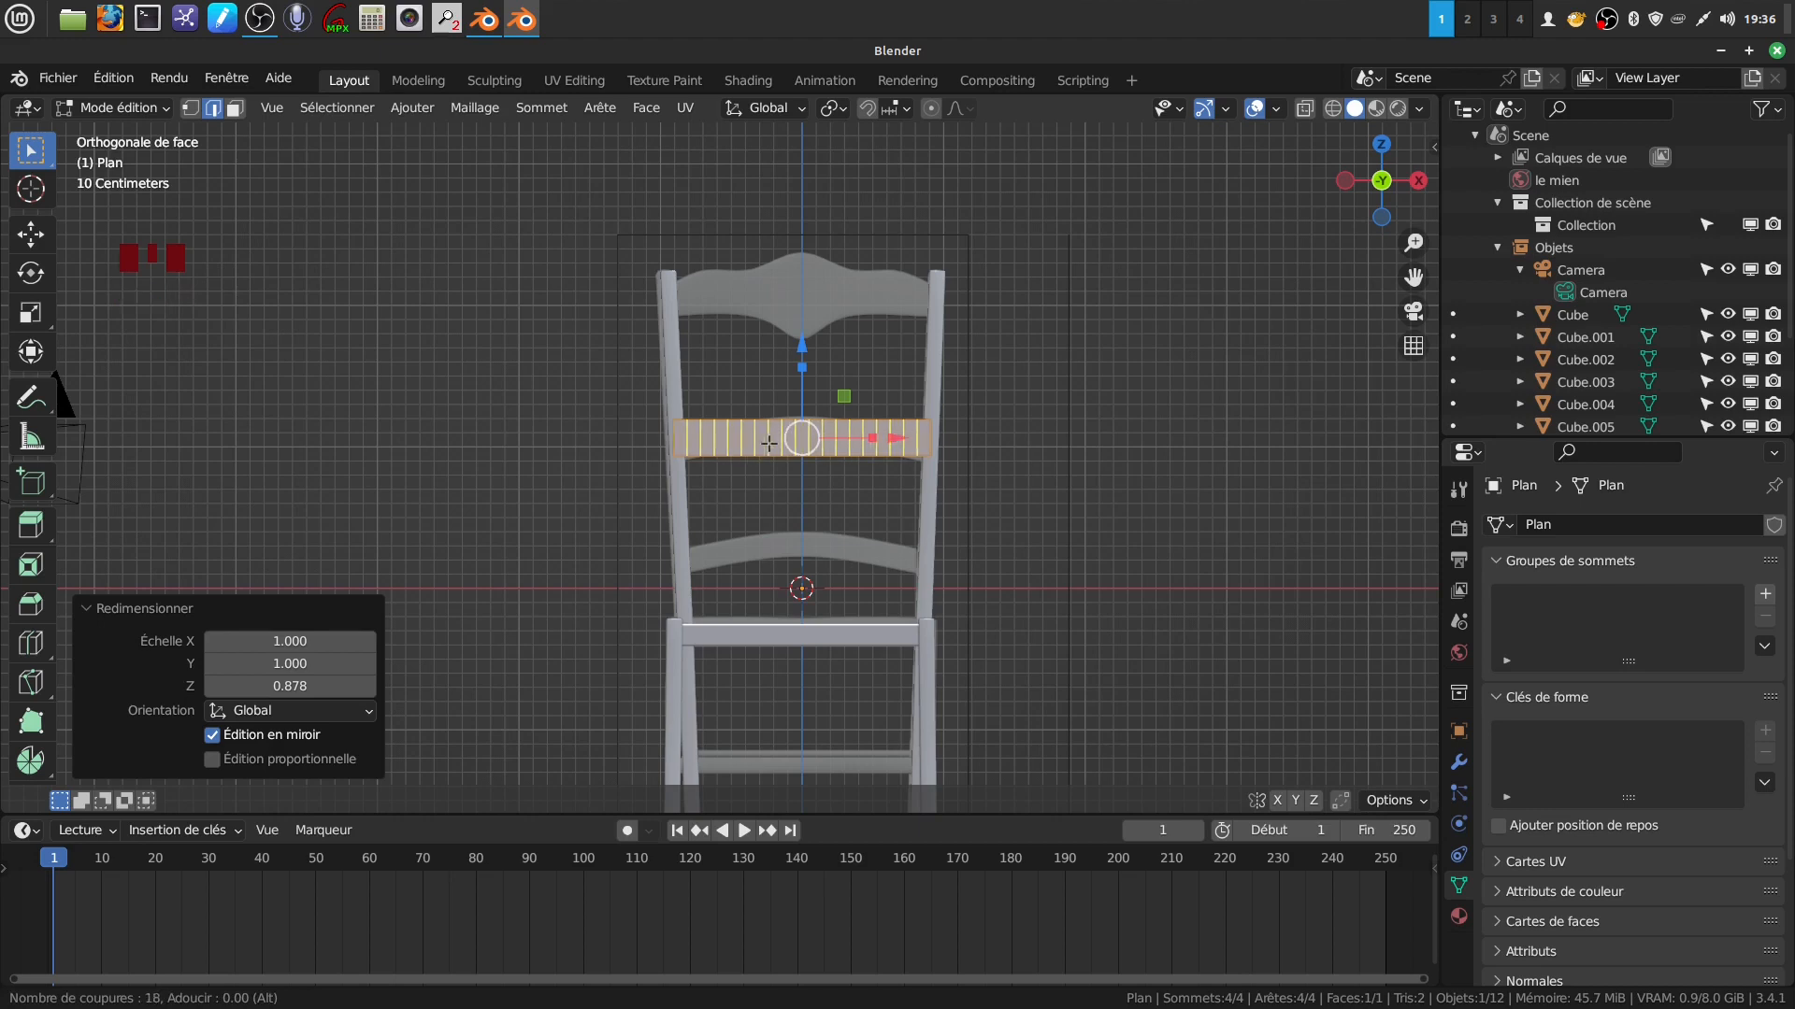
click(768, 443)
right_click(768, 443)
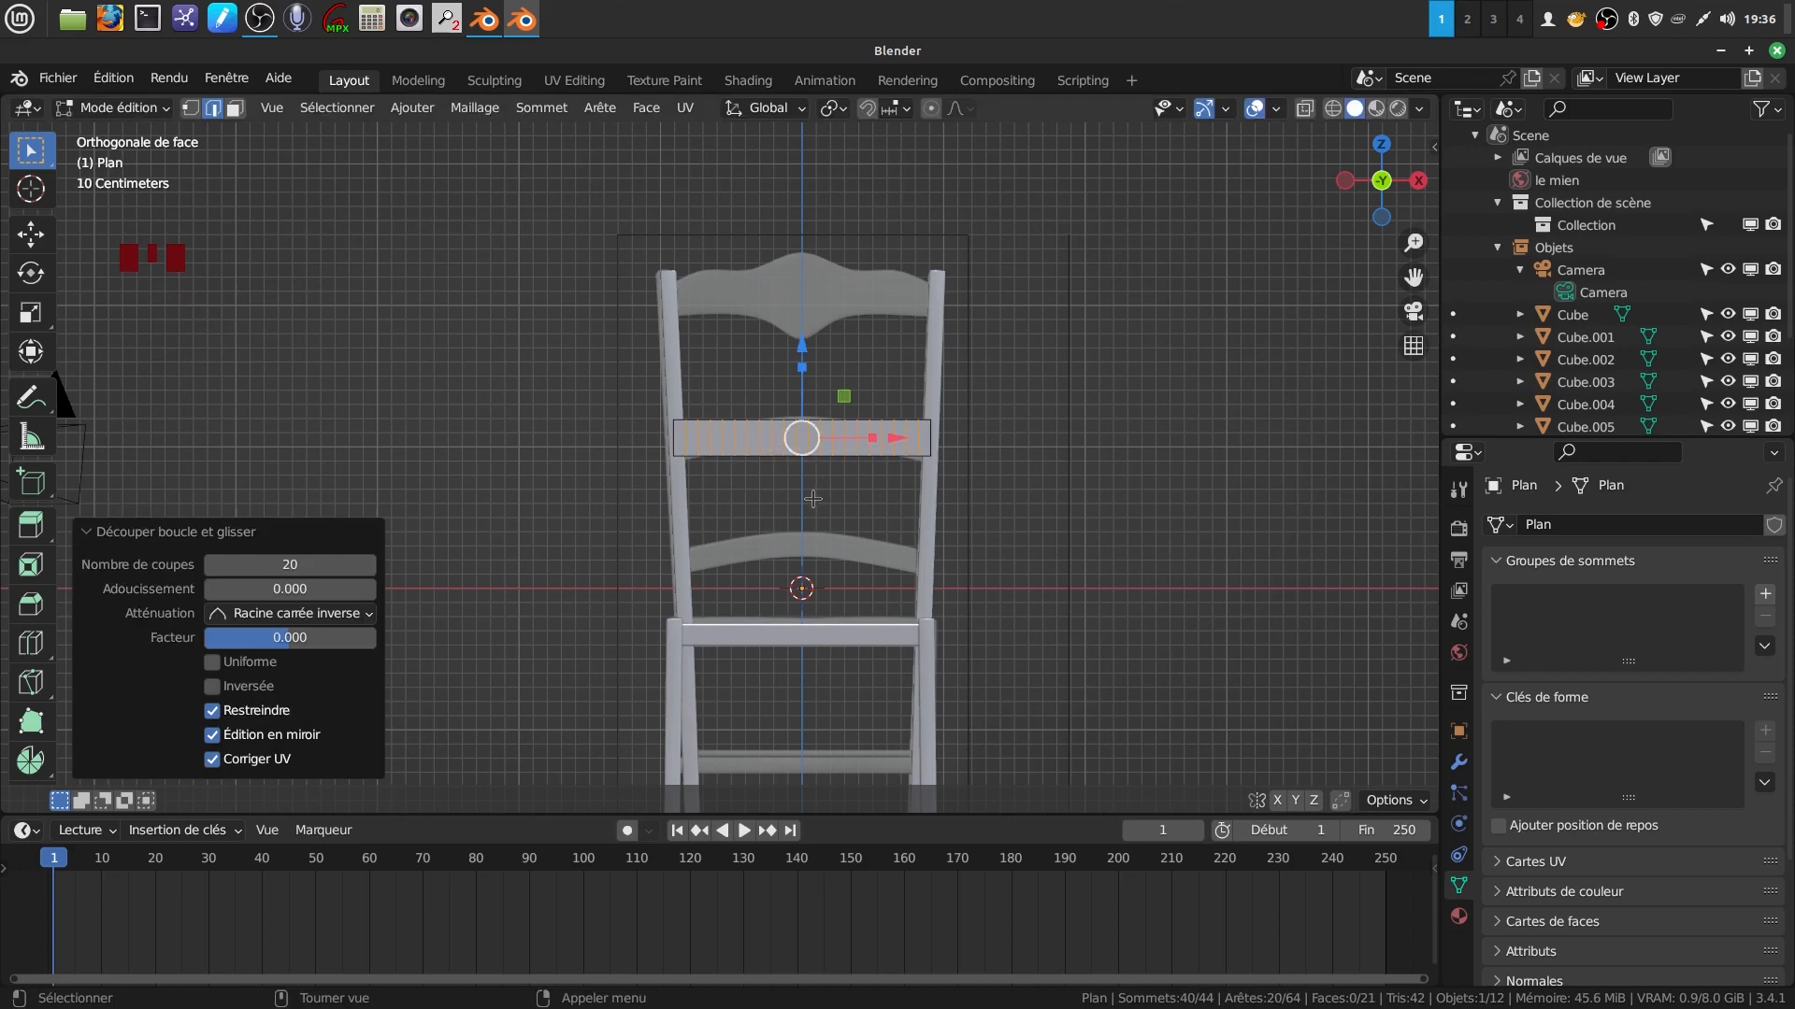
Add two centred horizontal loop cuts along the slat plane and return to object mode.
key(z)
key(ctrl+r)
scroll(721, 444, up, 1)
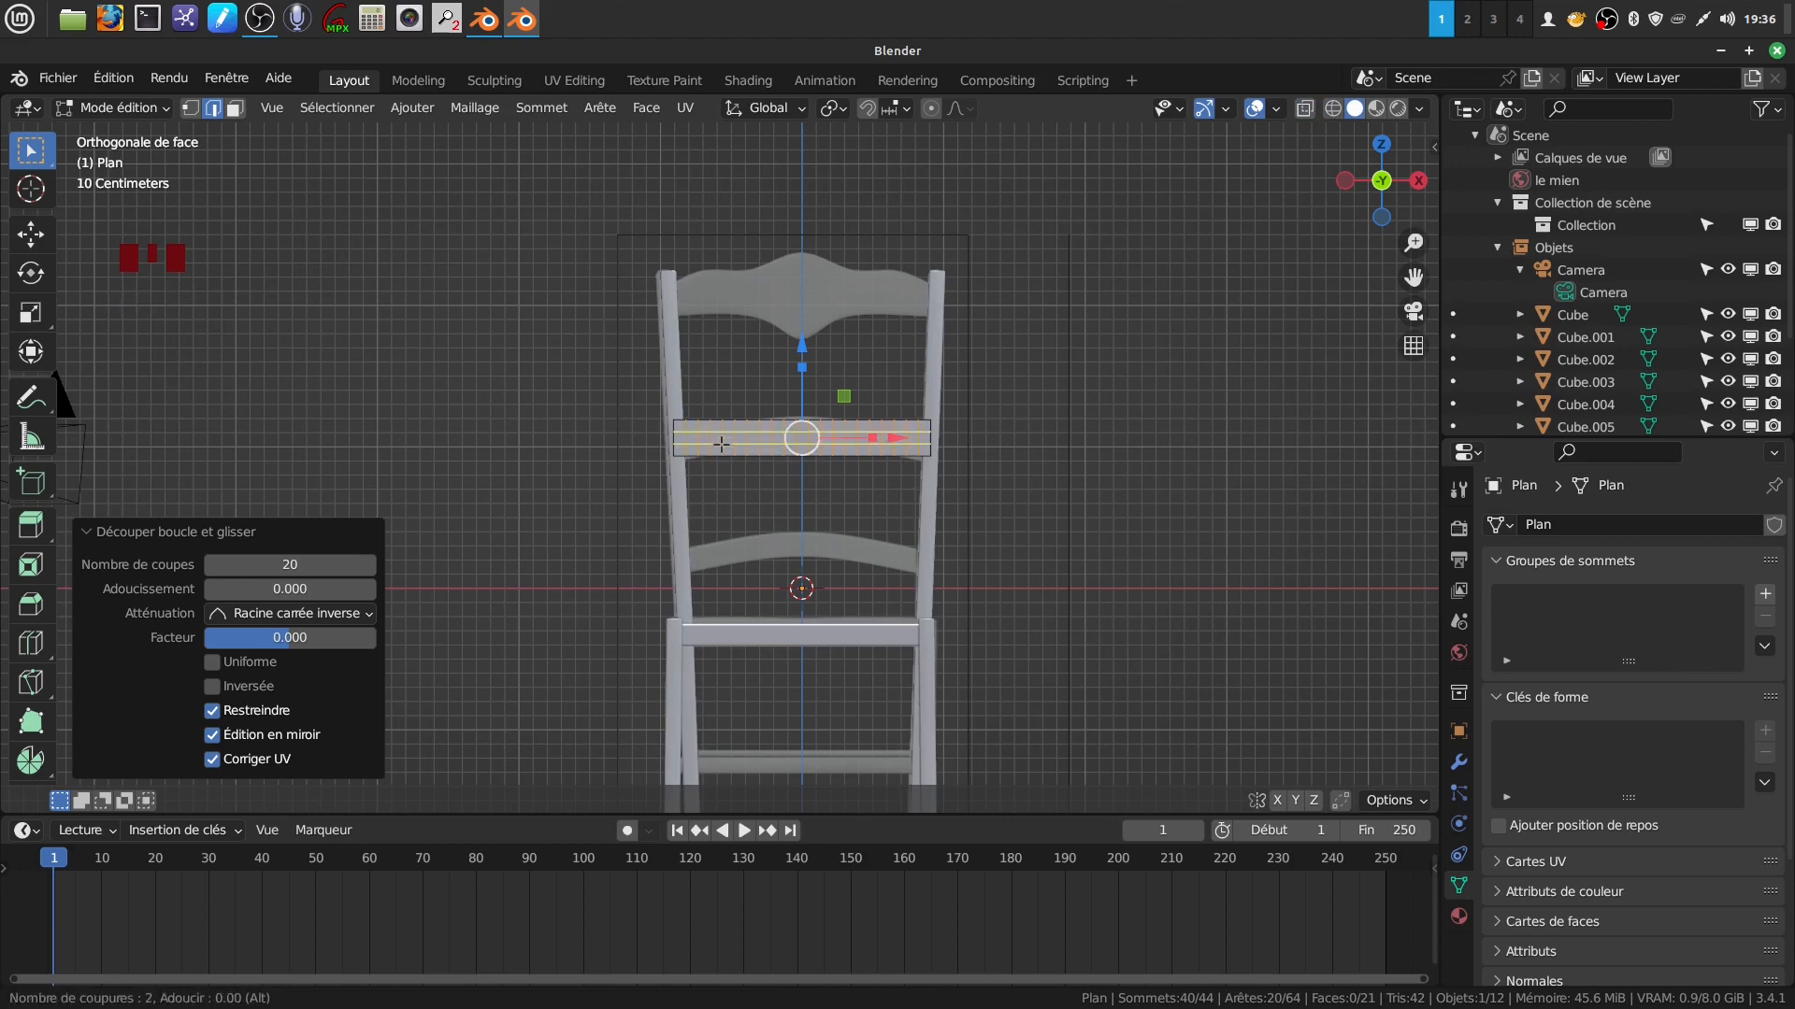
click(721, 445)
right_click(721, 445)
key(a)
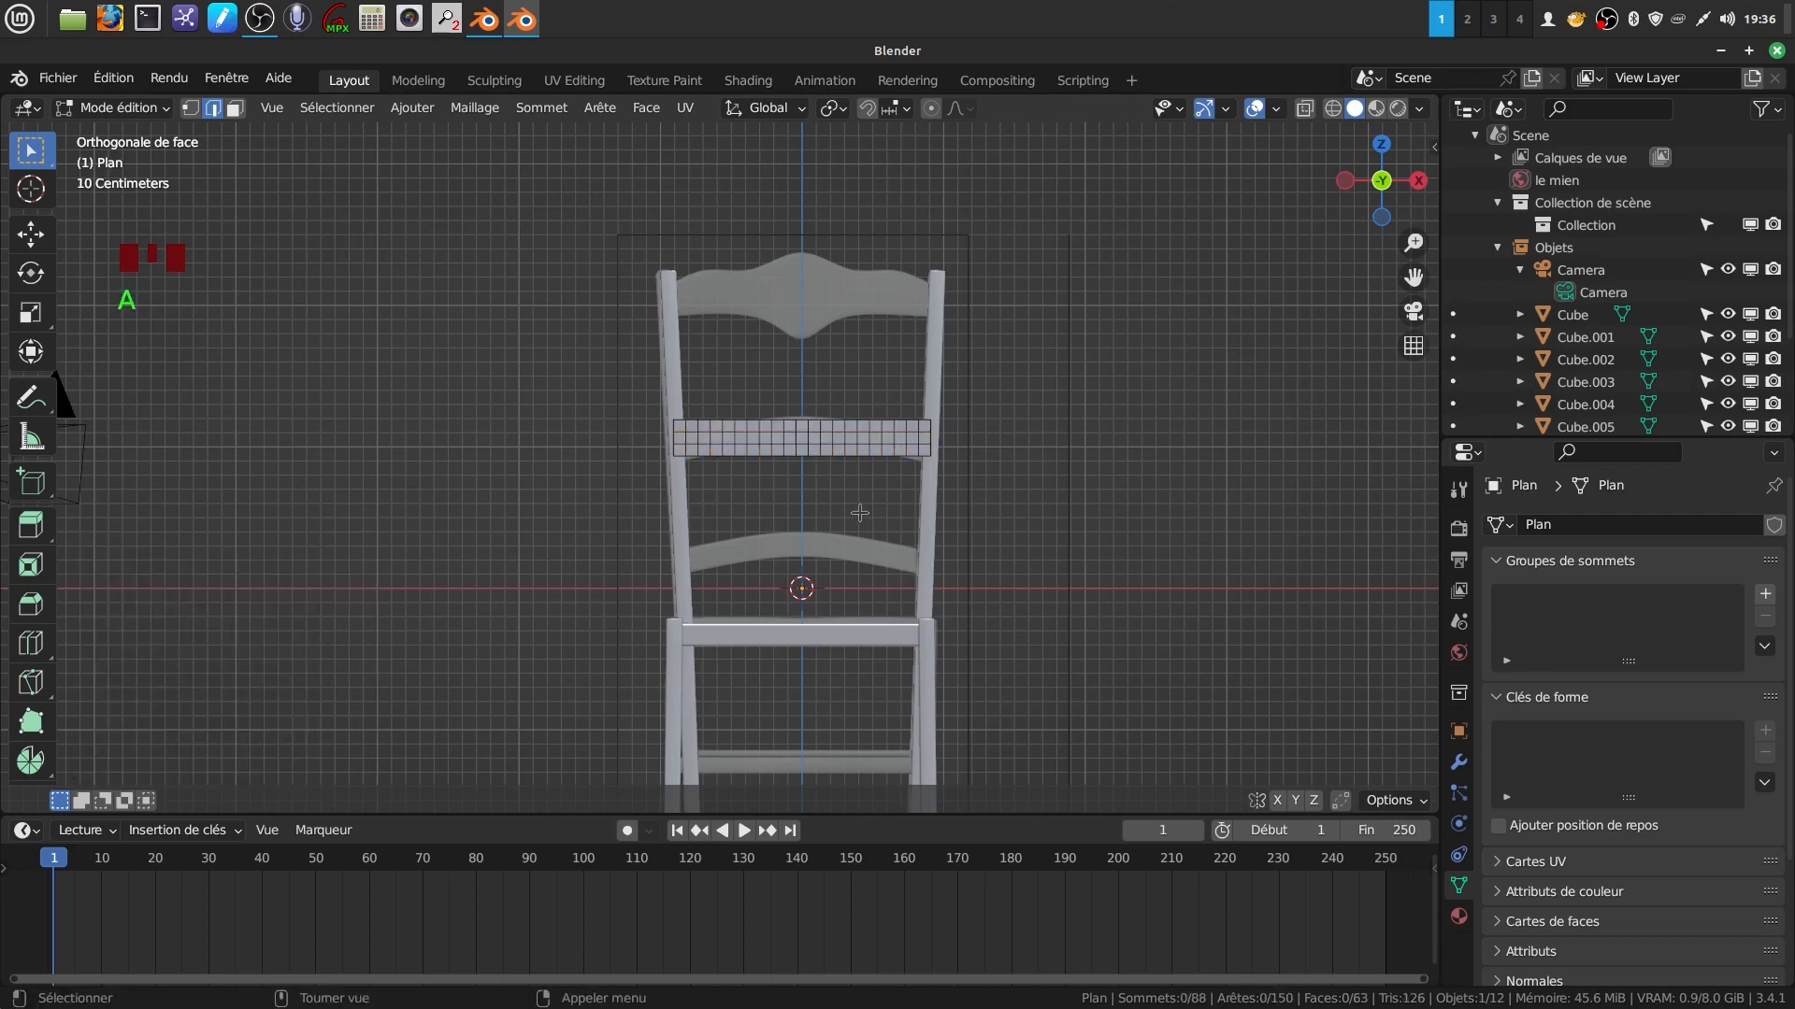
key(Tab)
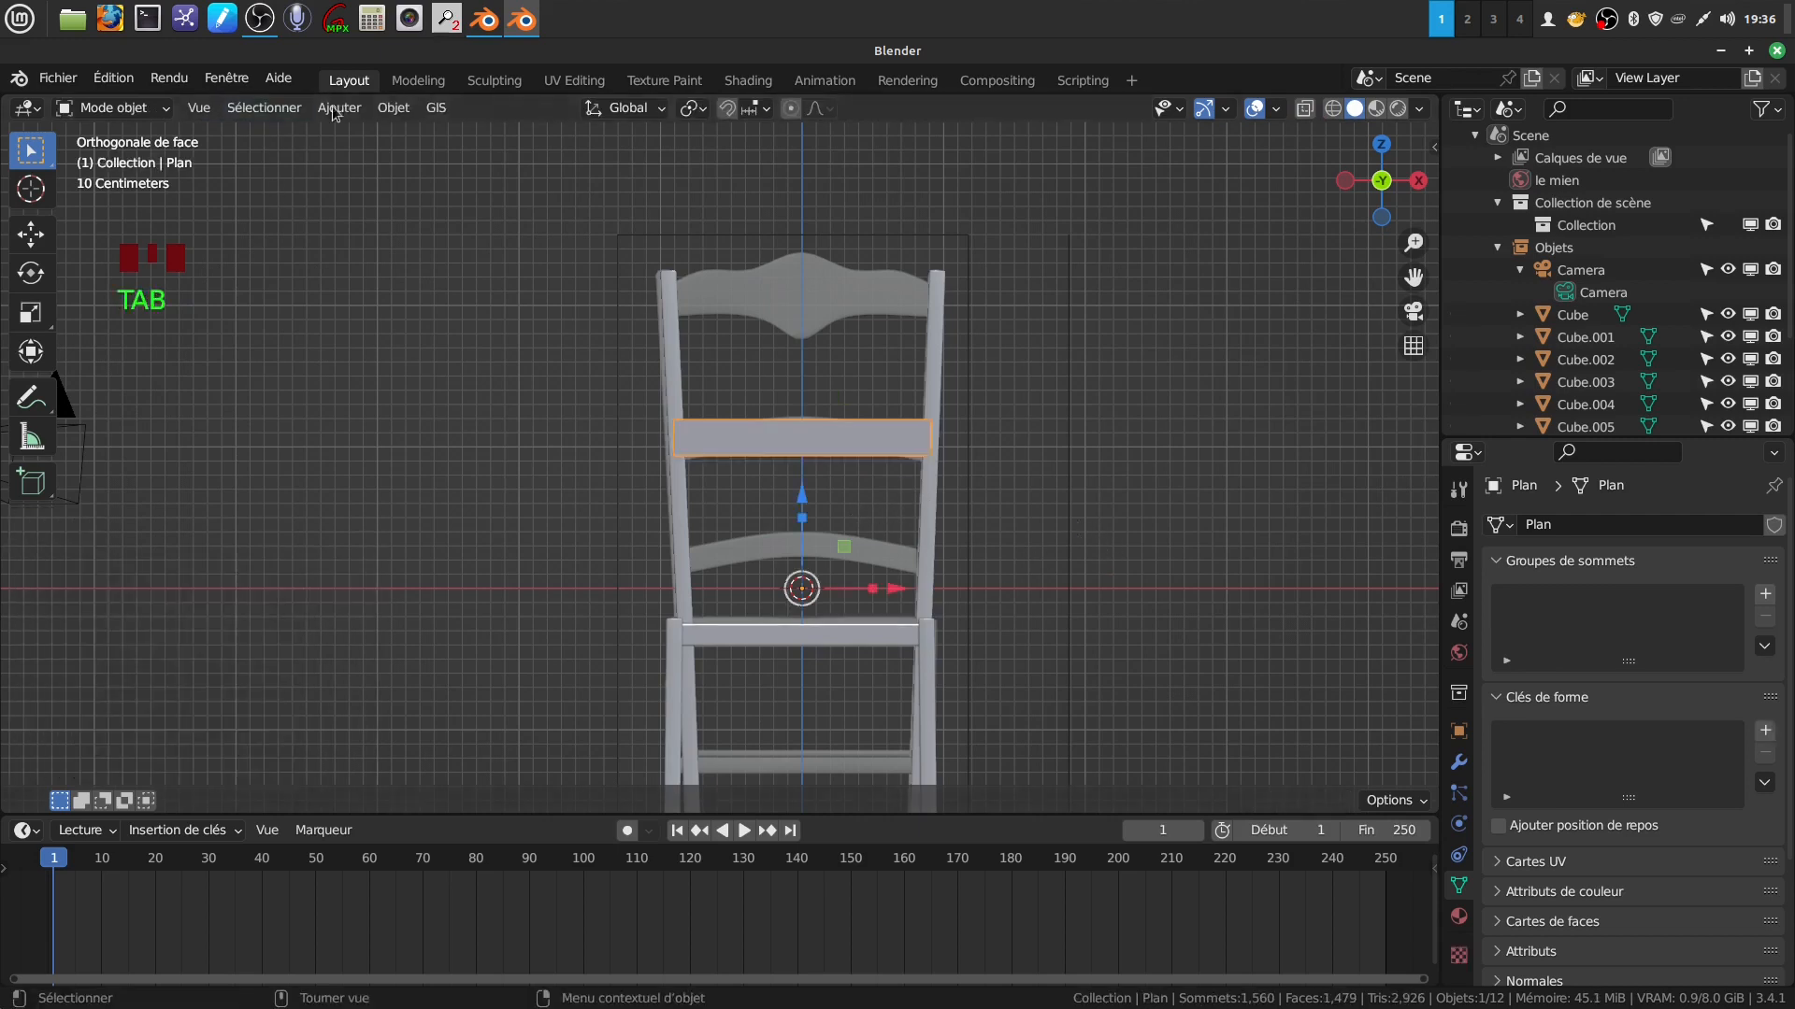
Set the slat plane's origin to its geometry.
click(394, 107)
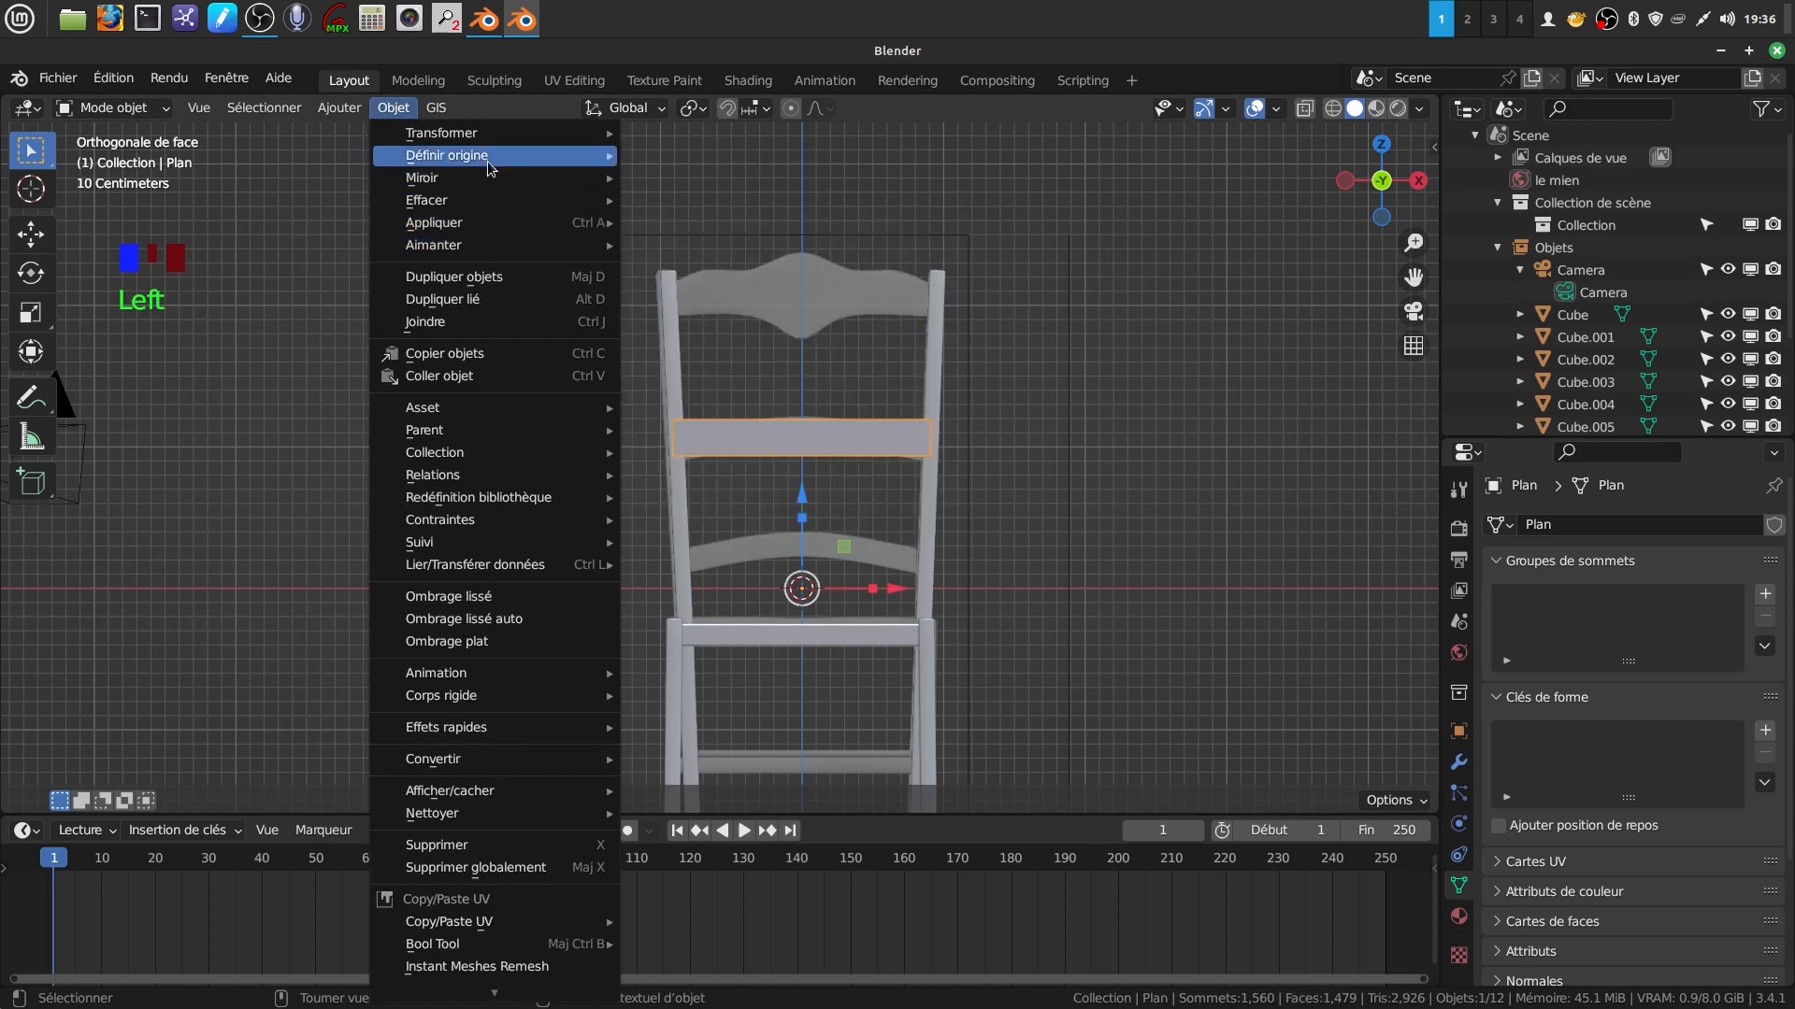
mouse_move(491, 169)
click(731, 178)
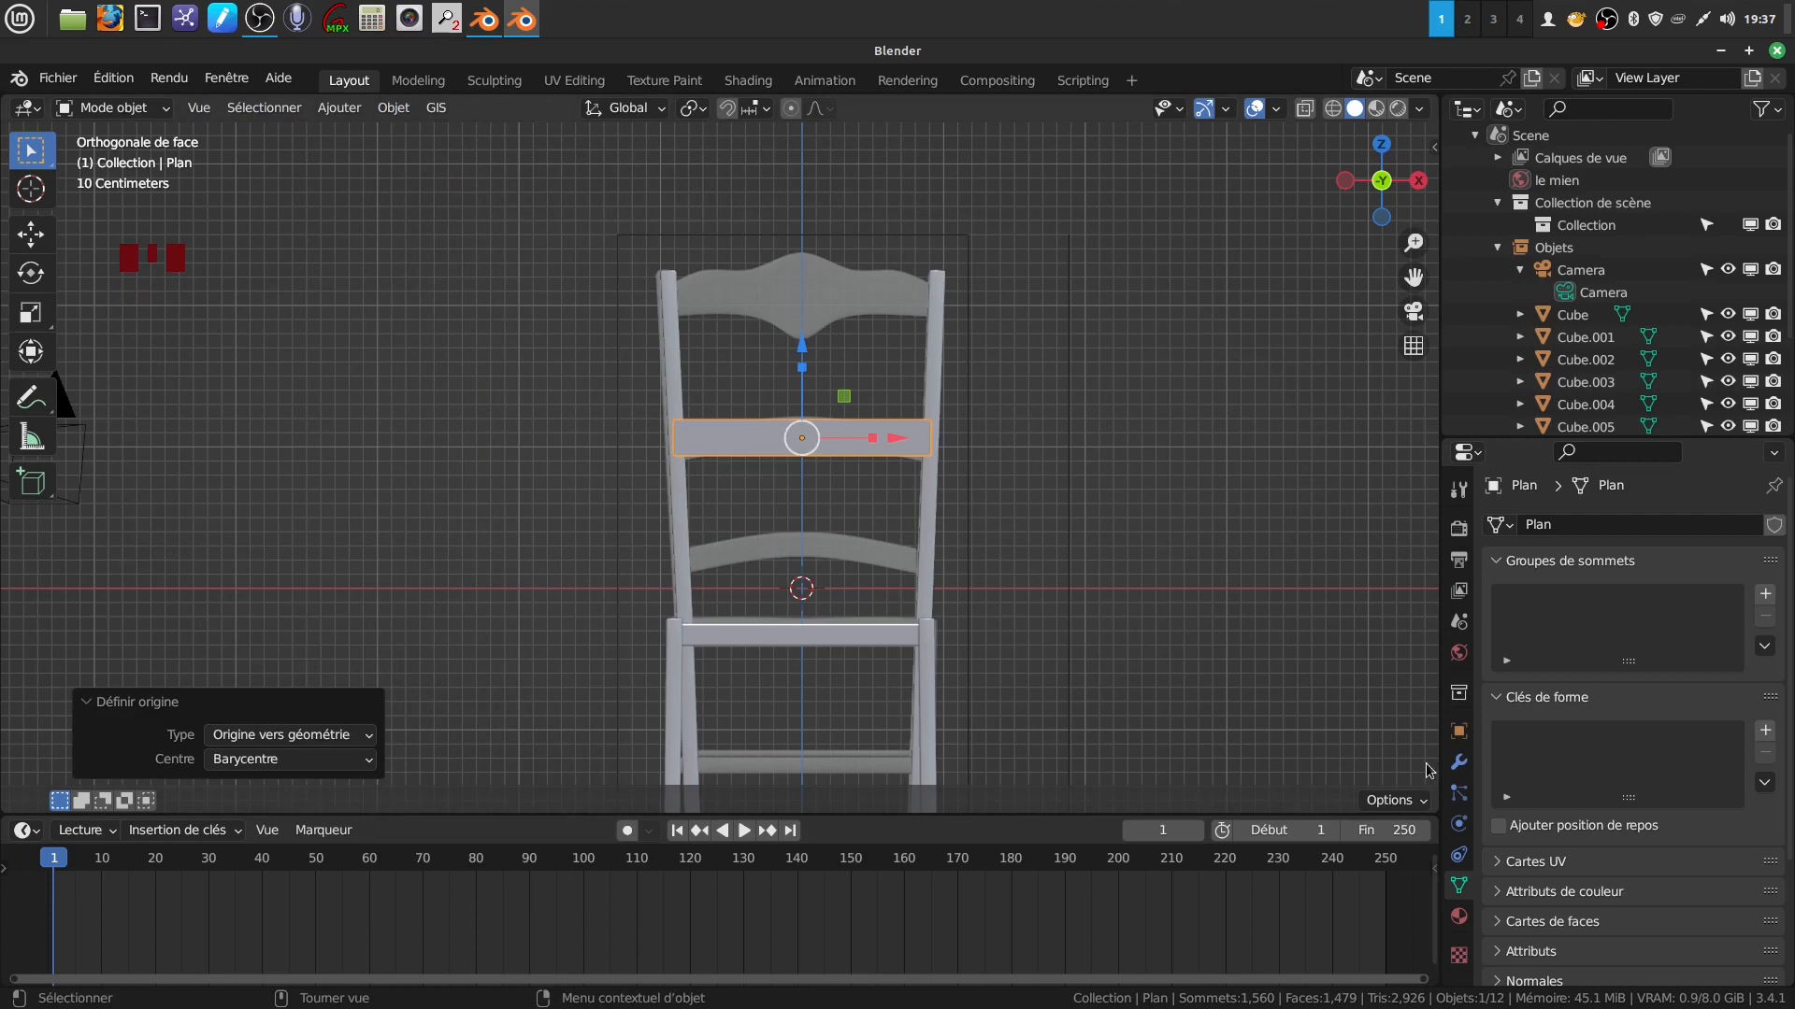
Try a Simple Deform modifier on the slat plane in Bend mode about the Z axis with an angle of 44.7°.
click(1459, 764)
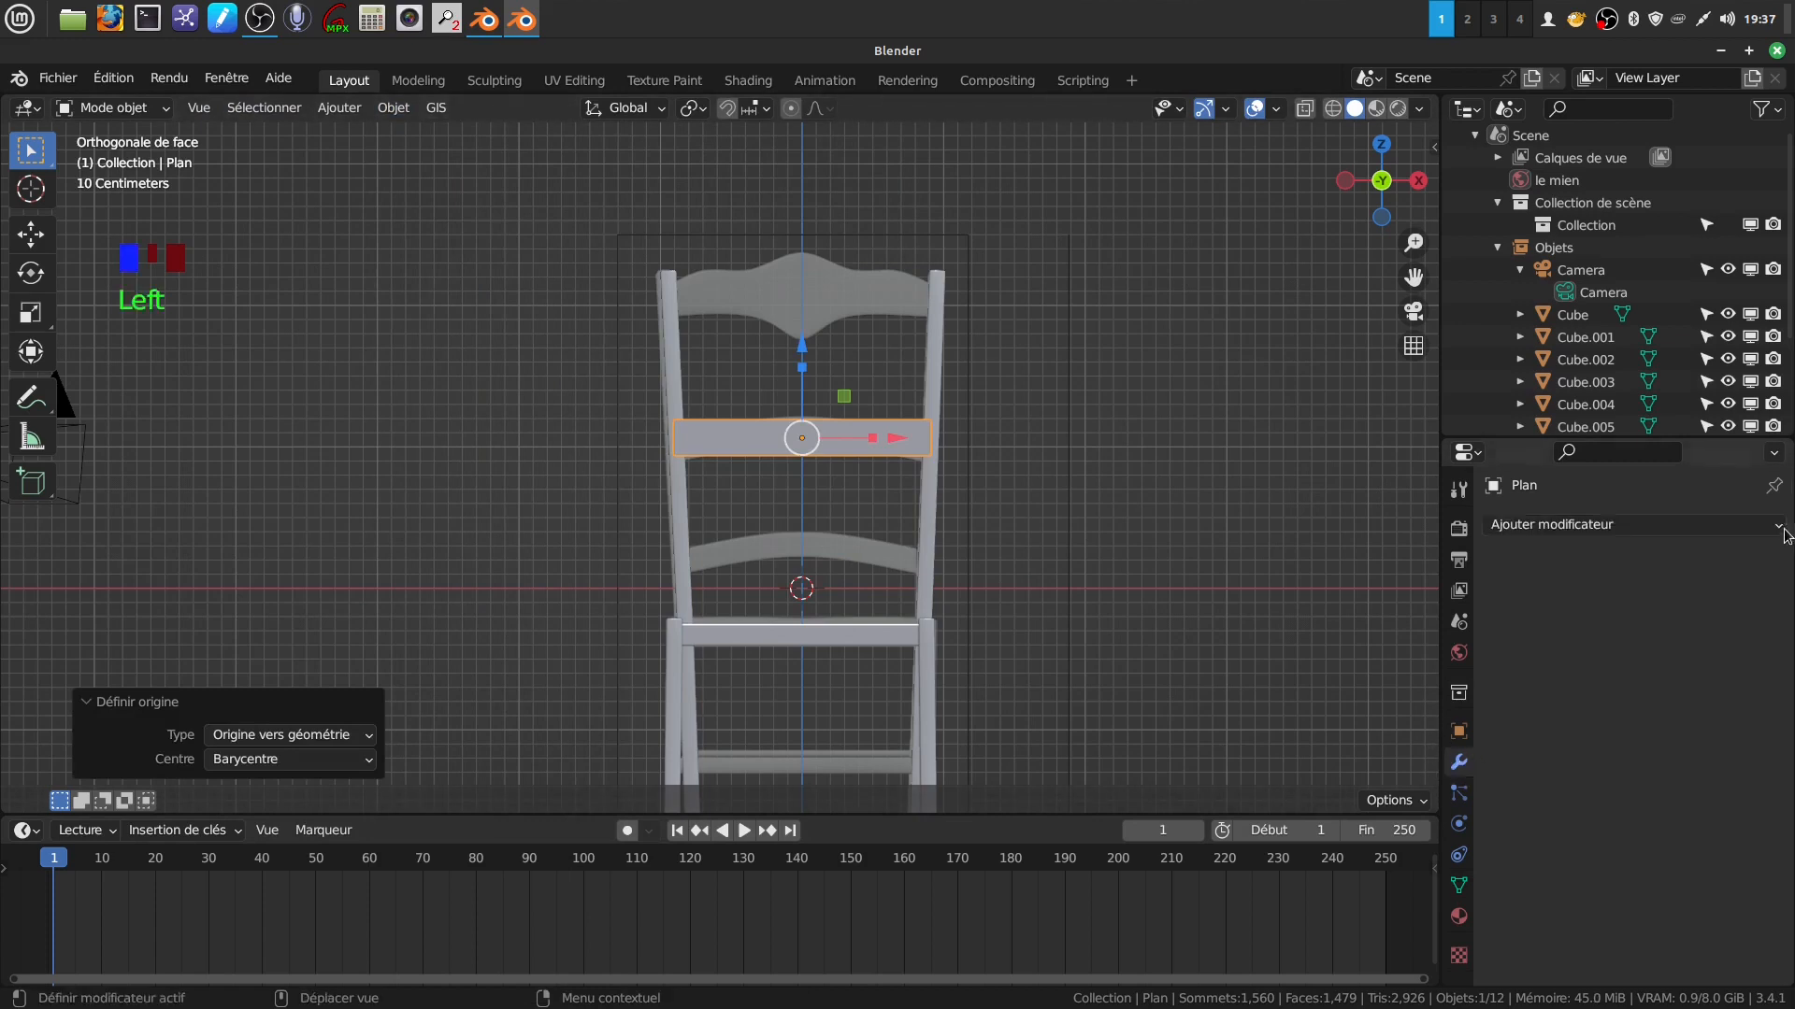
click(1783, 529)
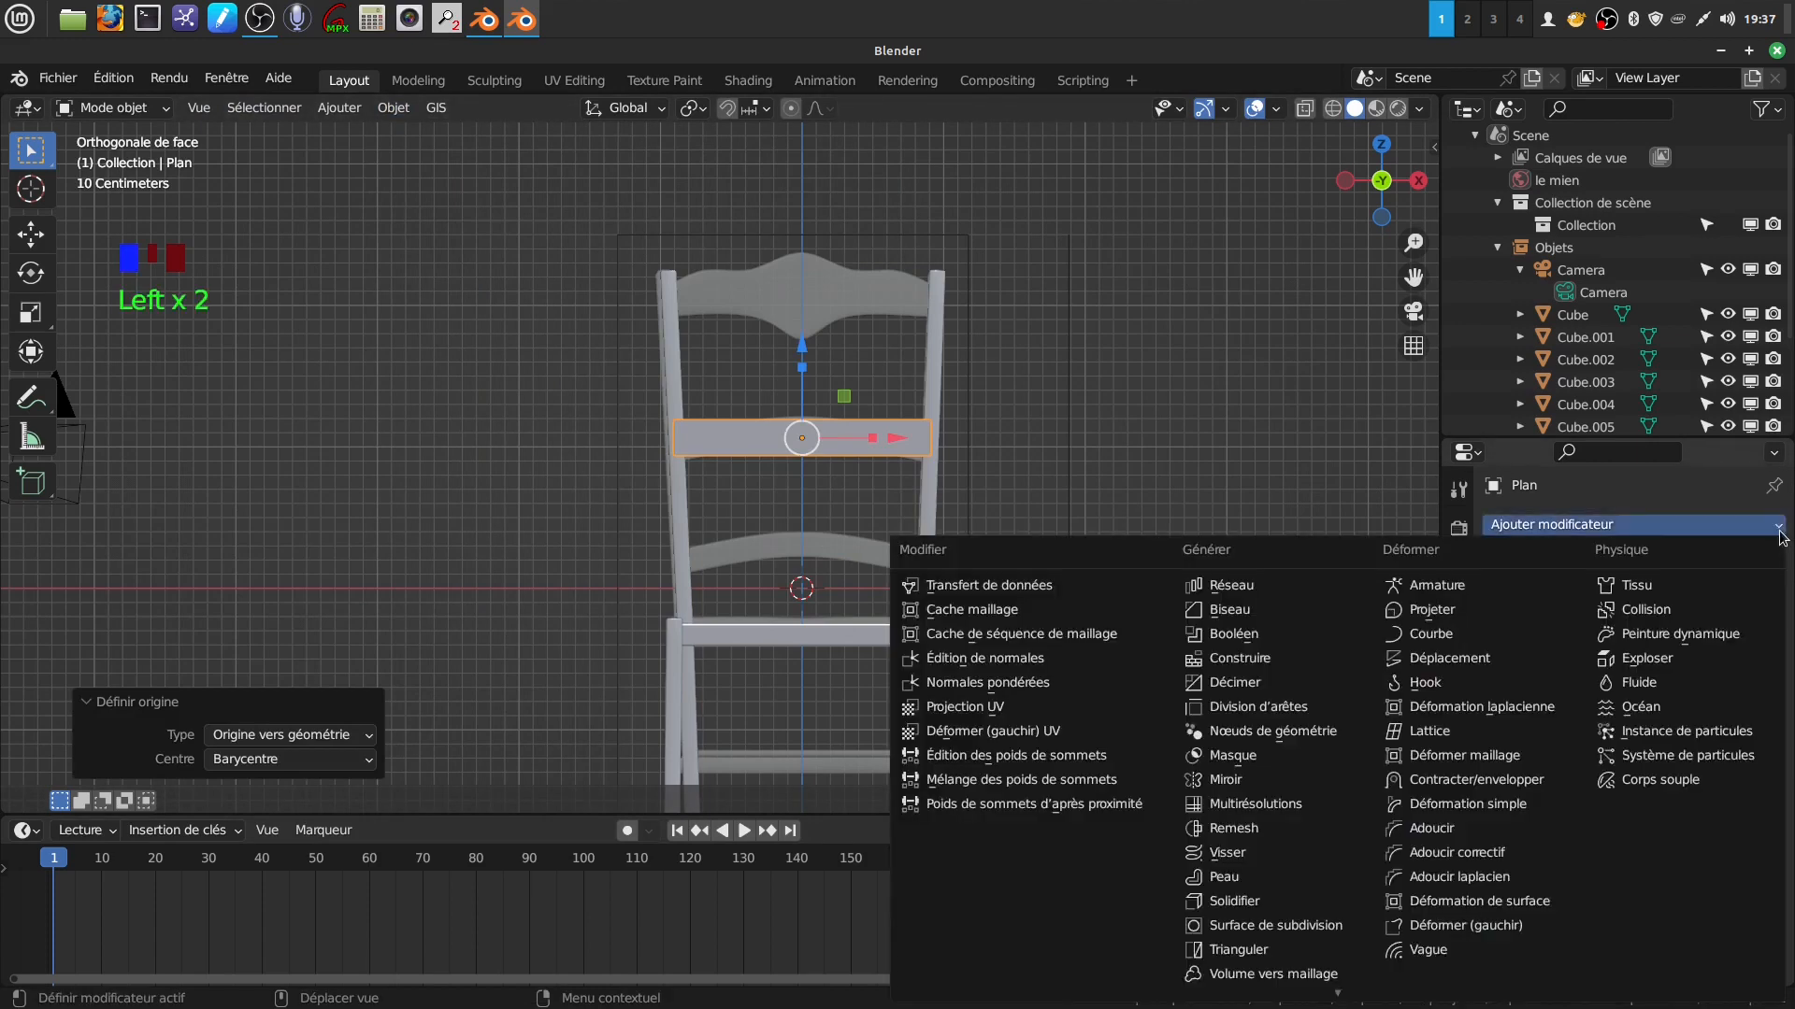
click(1512, 806)
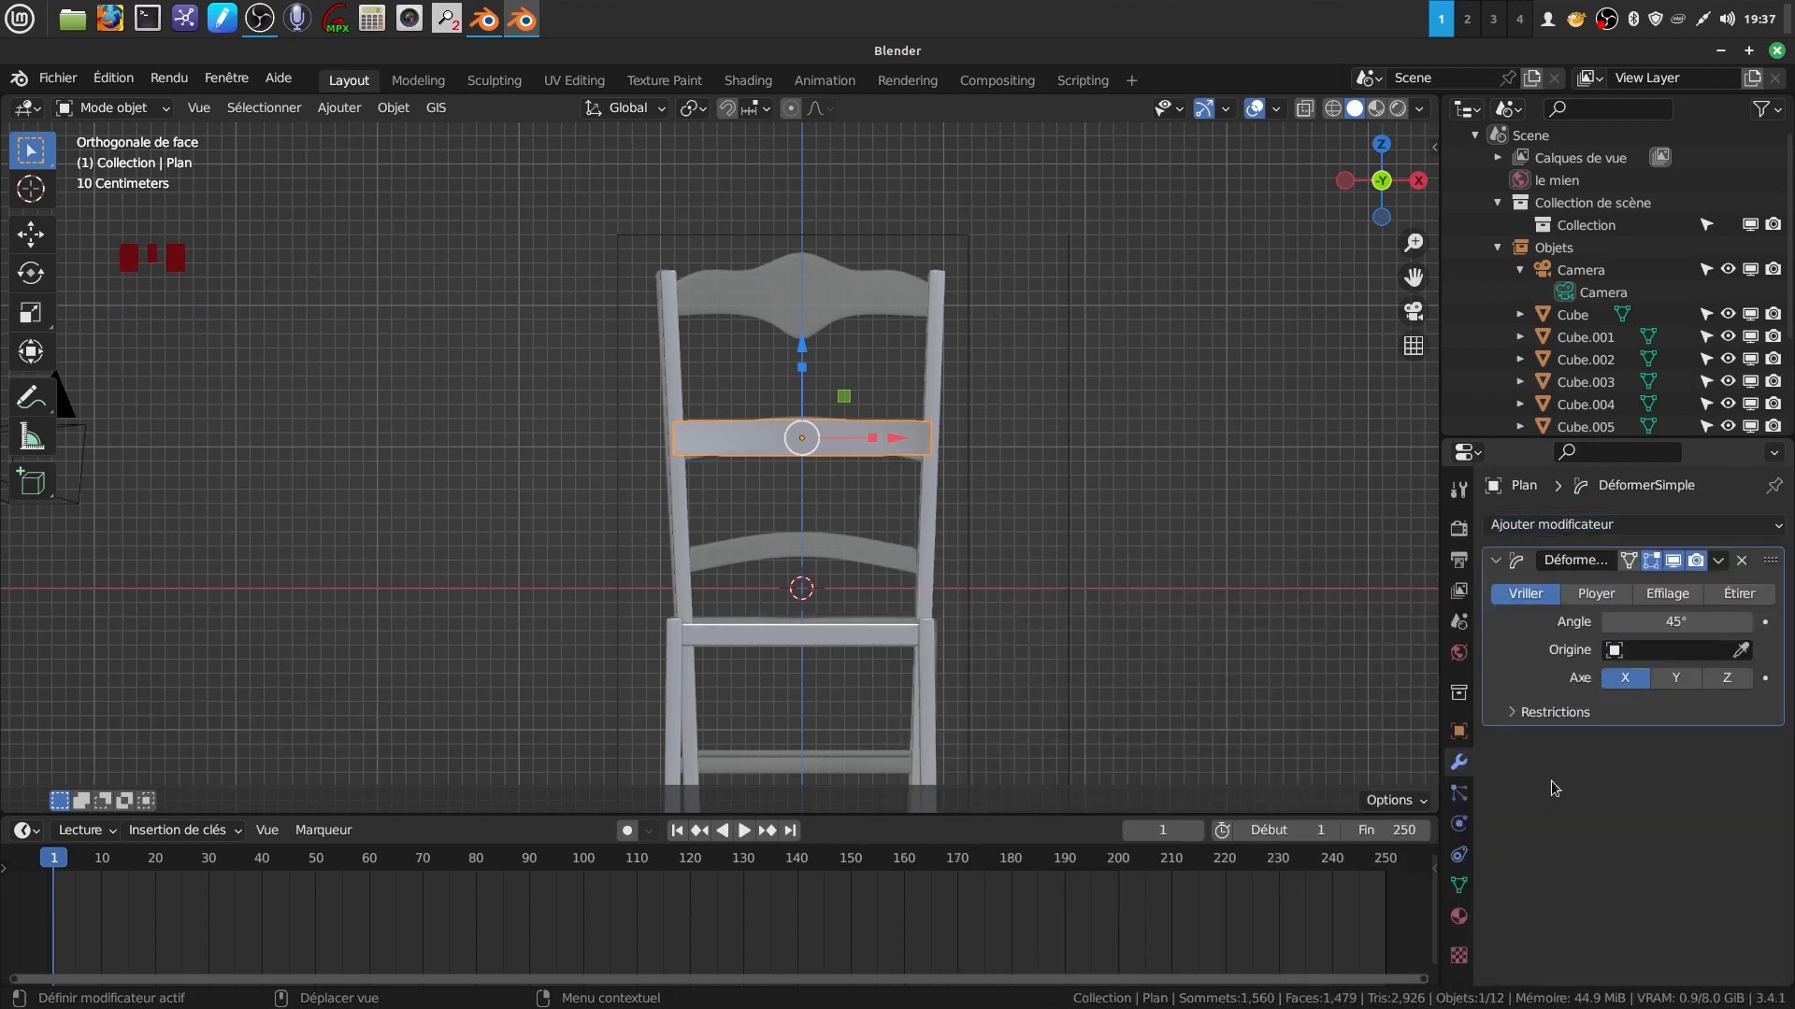
click(1602, 601)
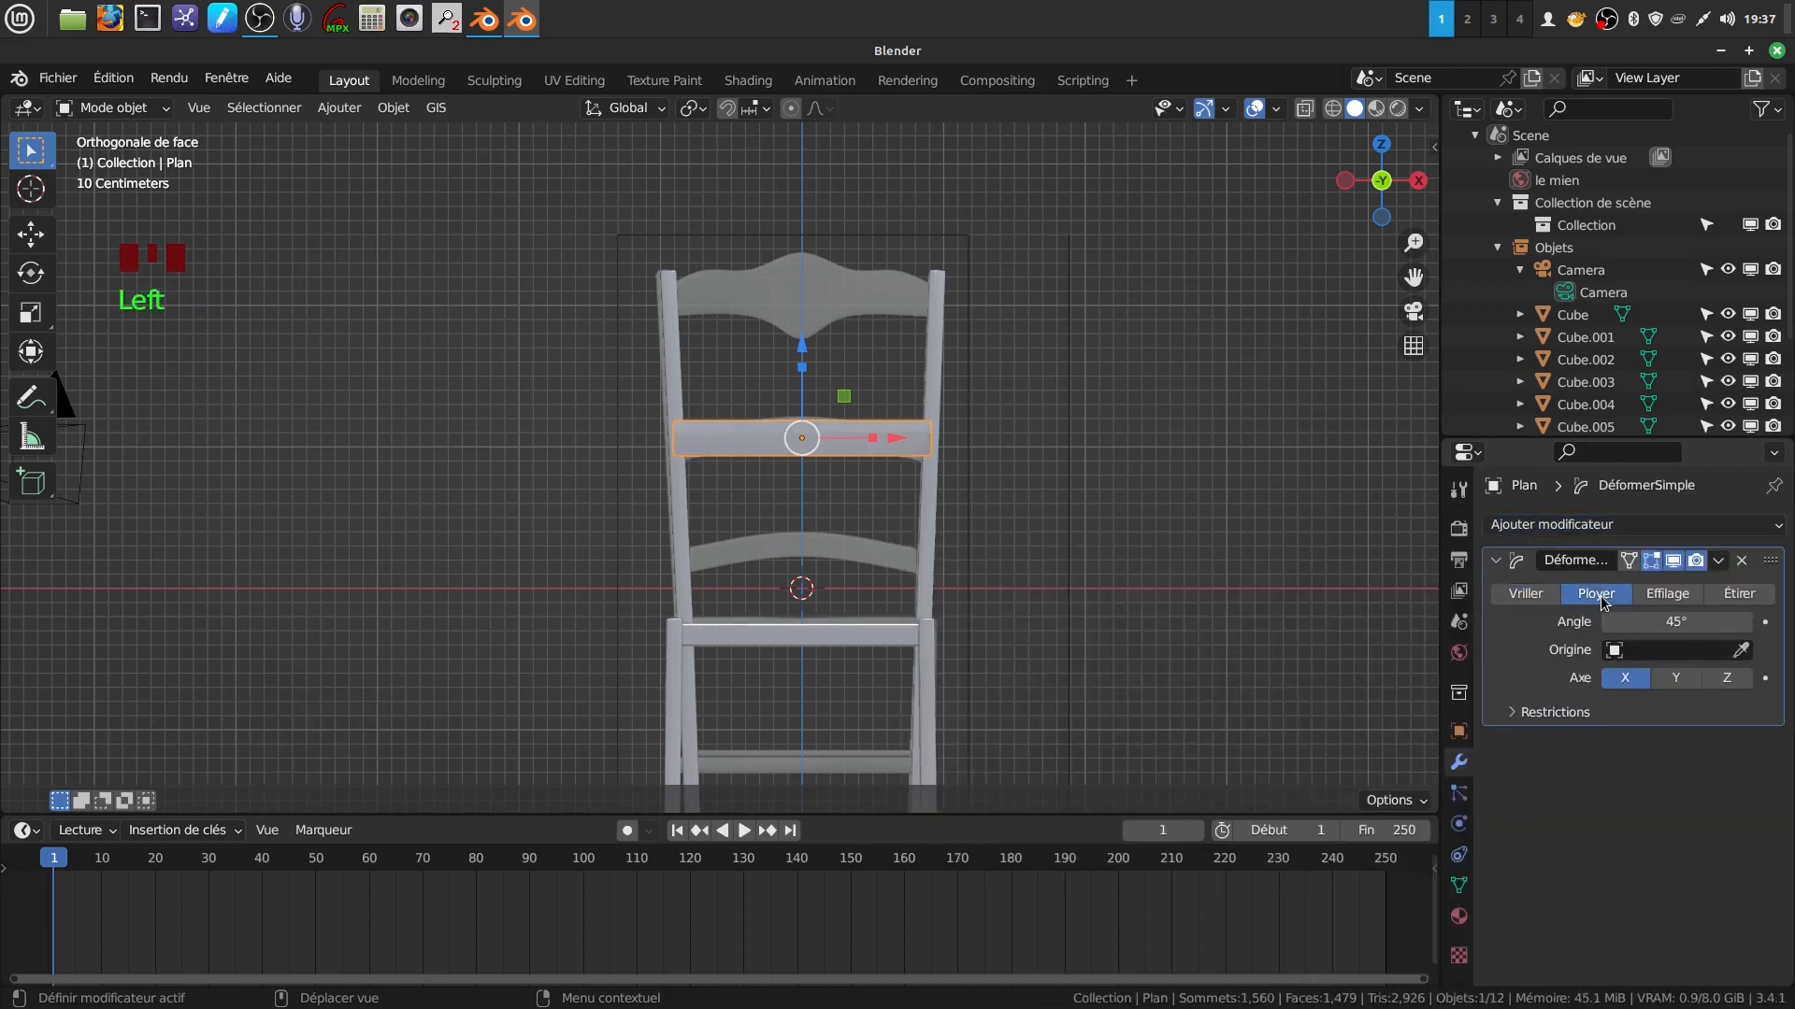
click(1720, 683)
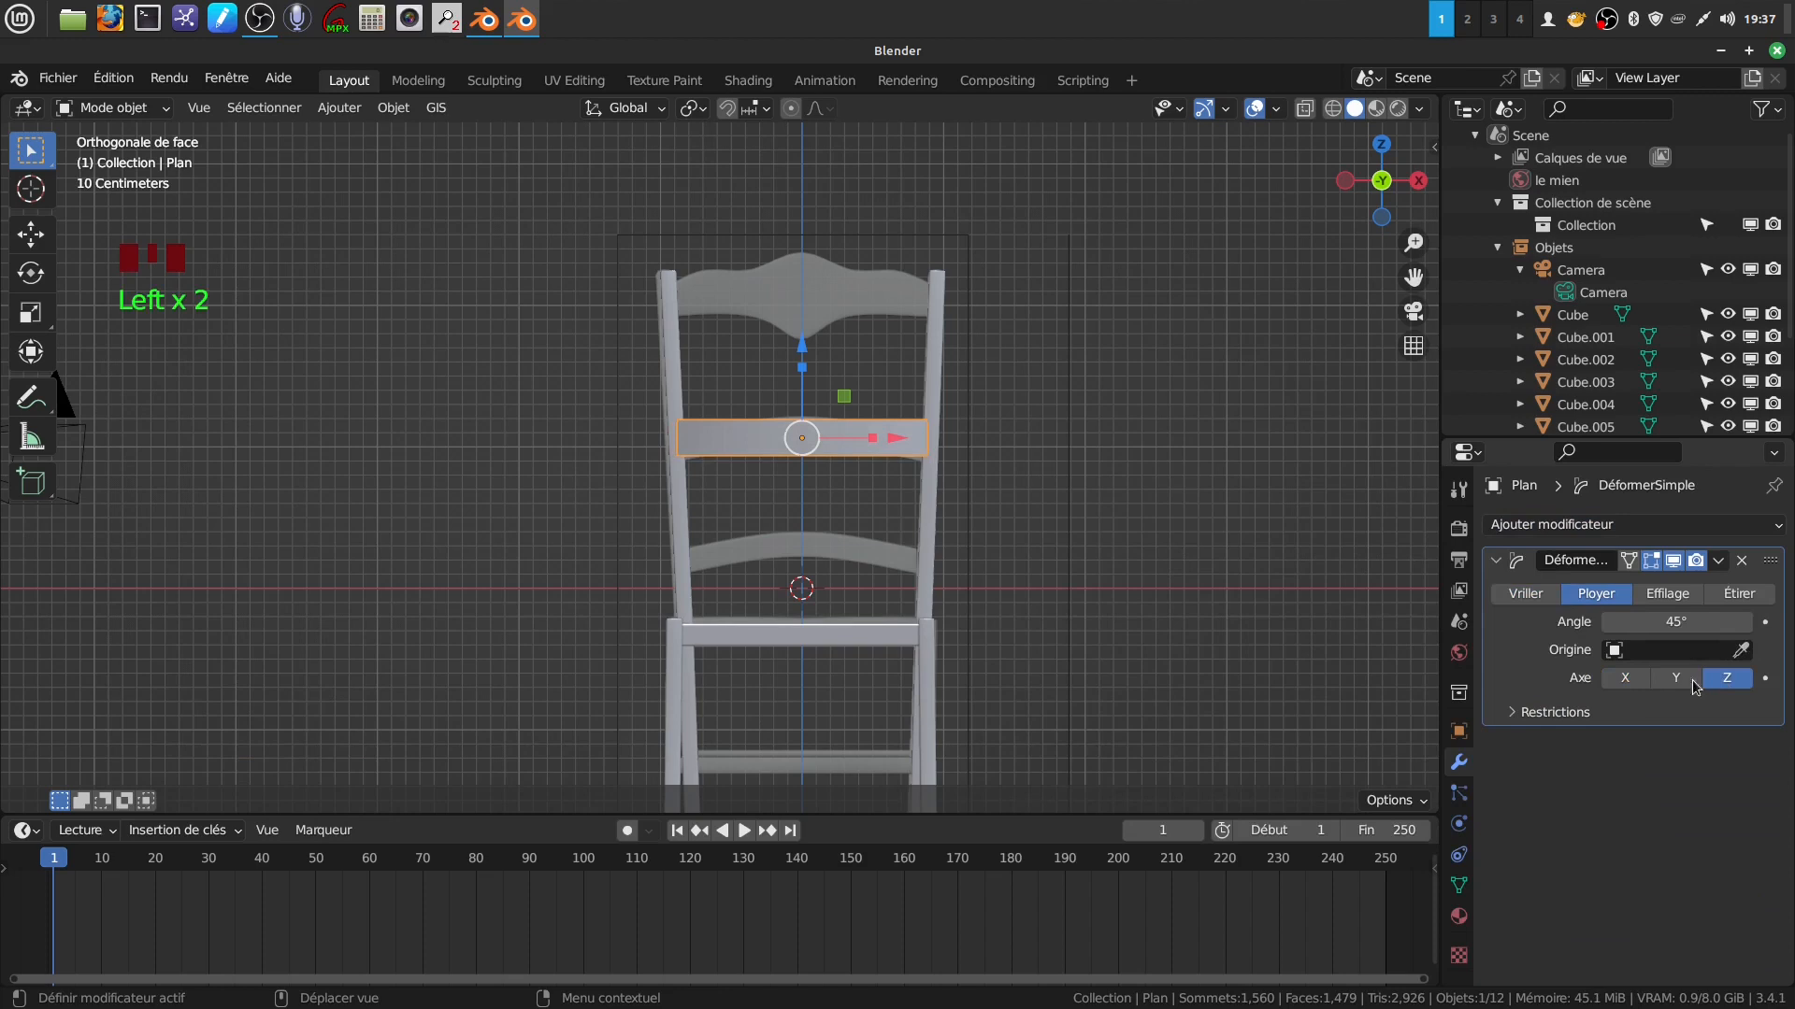
click(1650, 623)
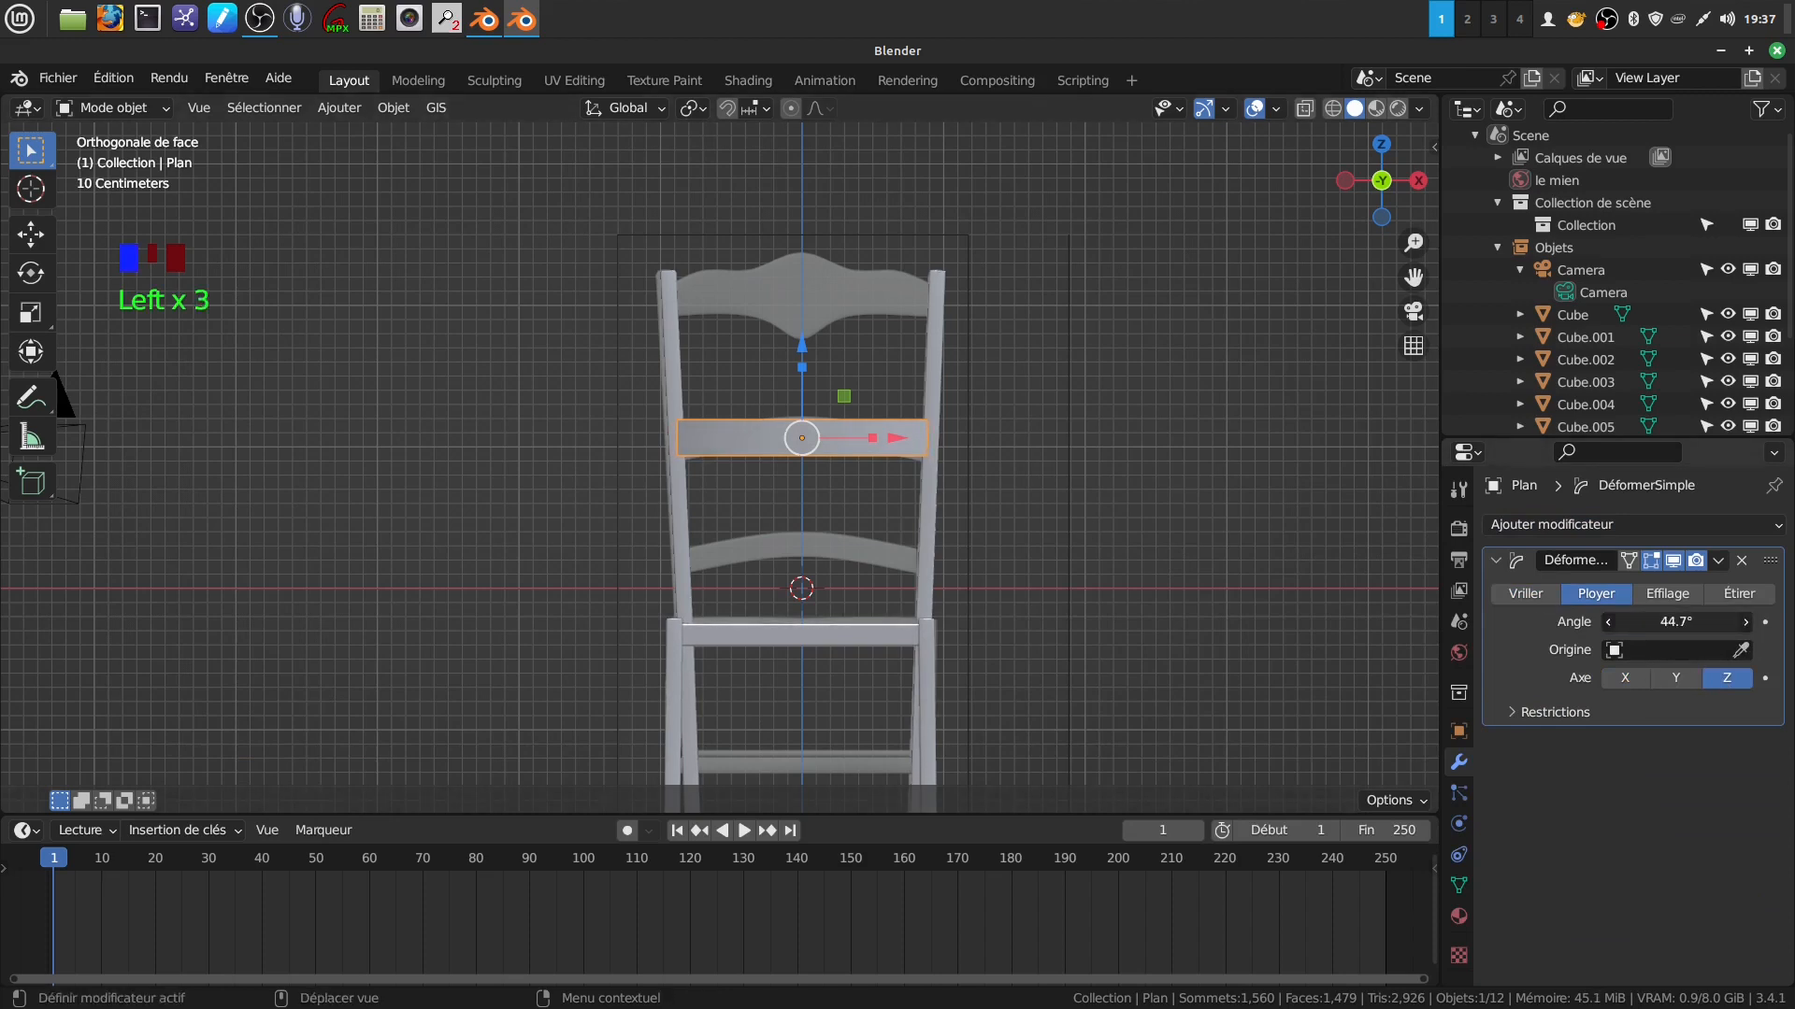
Try the bend on the Y, X and Z axes with the angle set to 39.4°, and remove the Simple Deform modifier.
click(1675, 681)
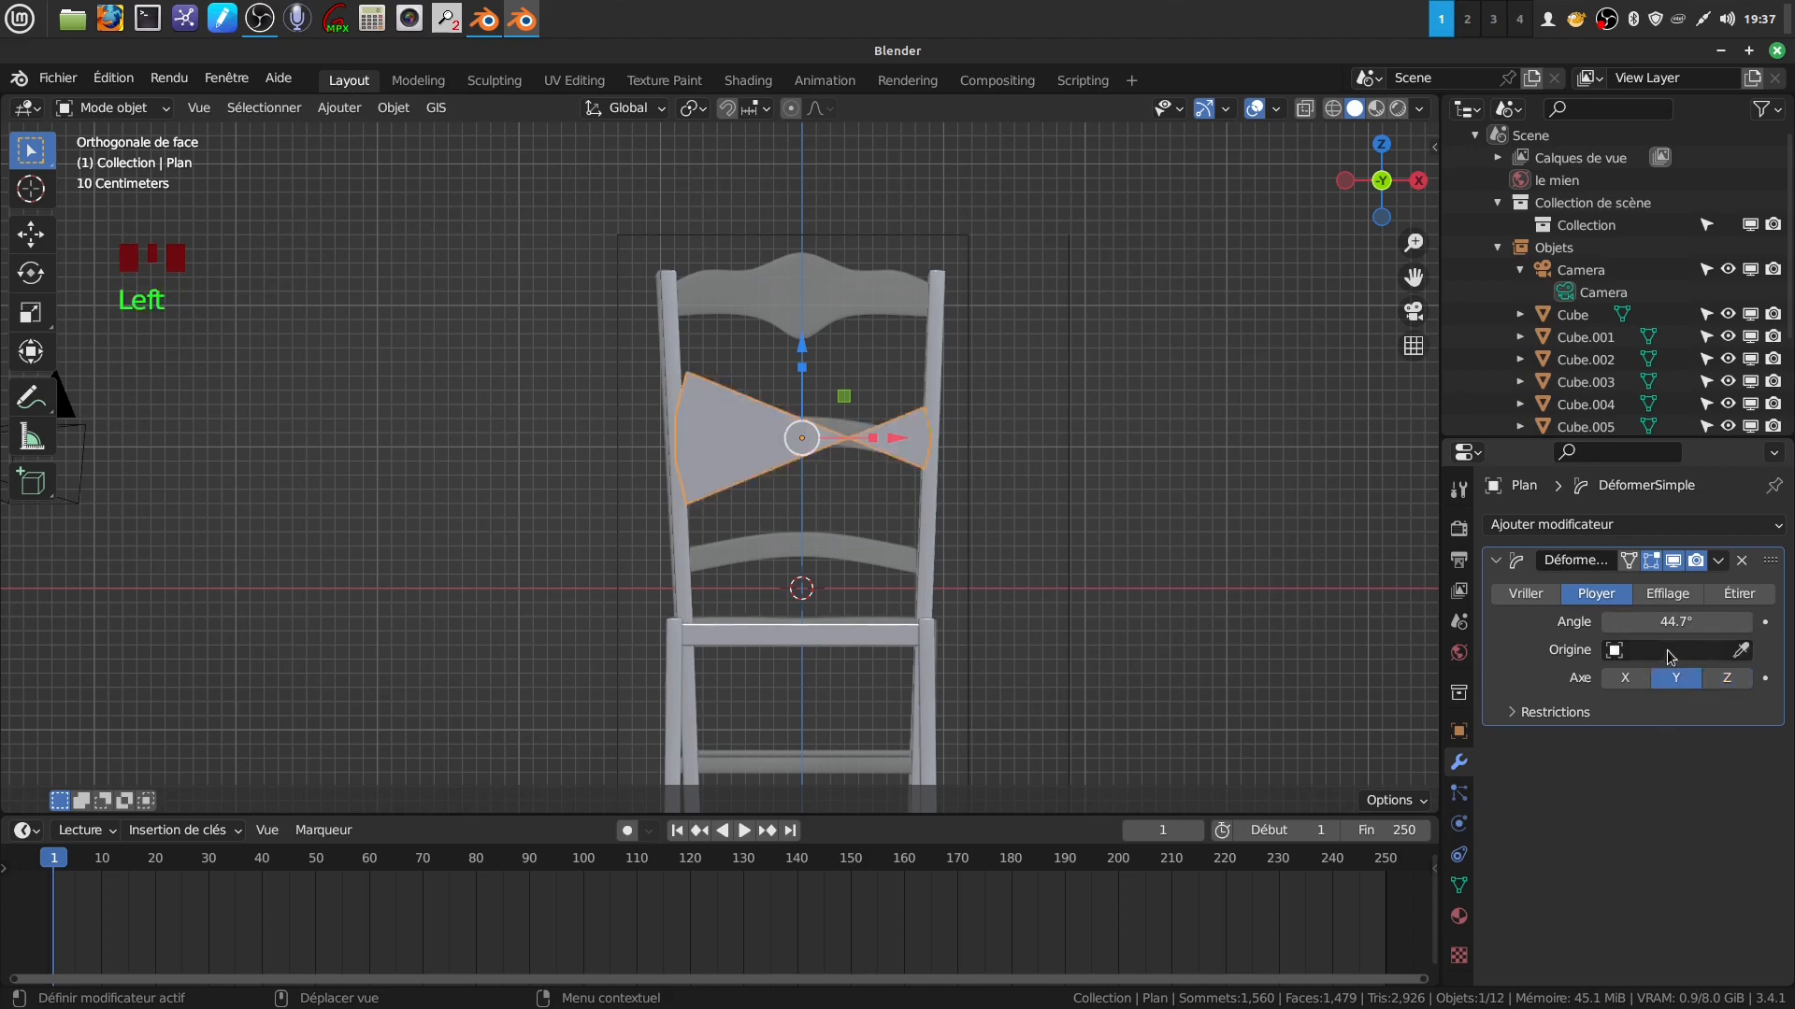
click(1625, 681)
mouse_move(1647, 623)
mouse_down()
mouse_move(1682, 623)
mouse_move(1635, 623)
mouse_up()
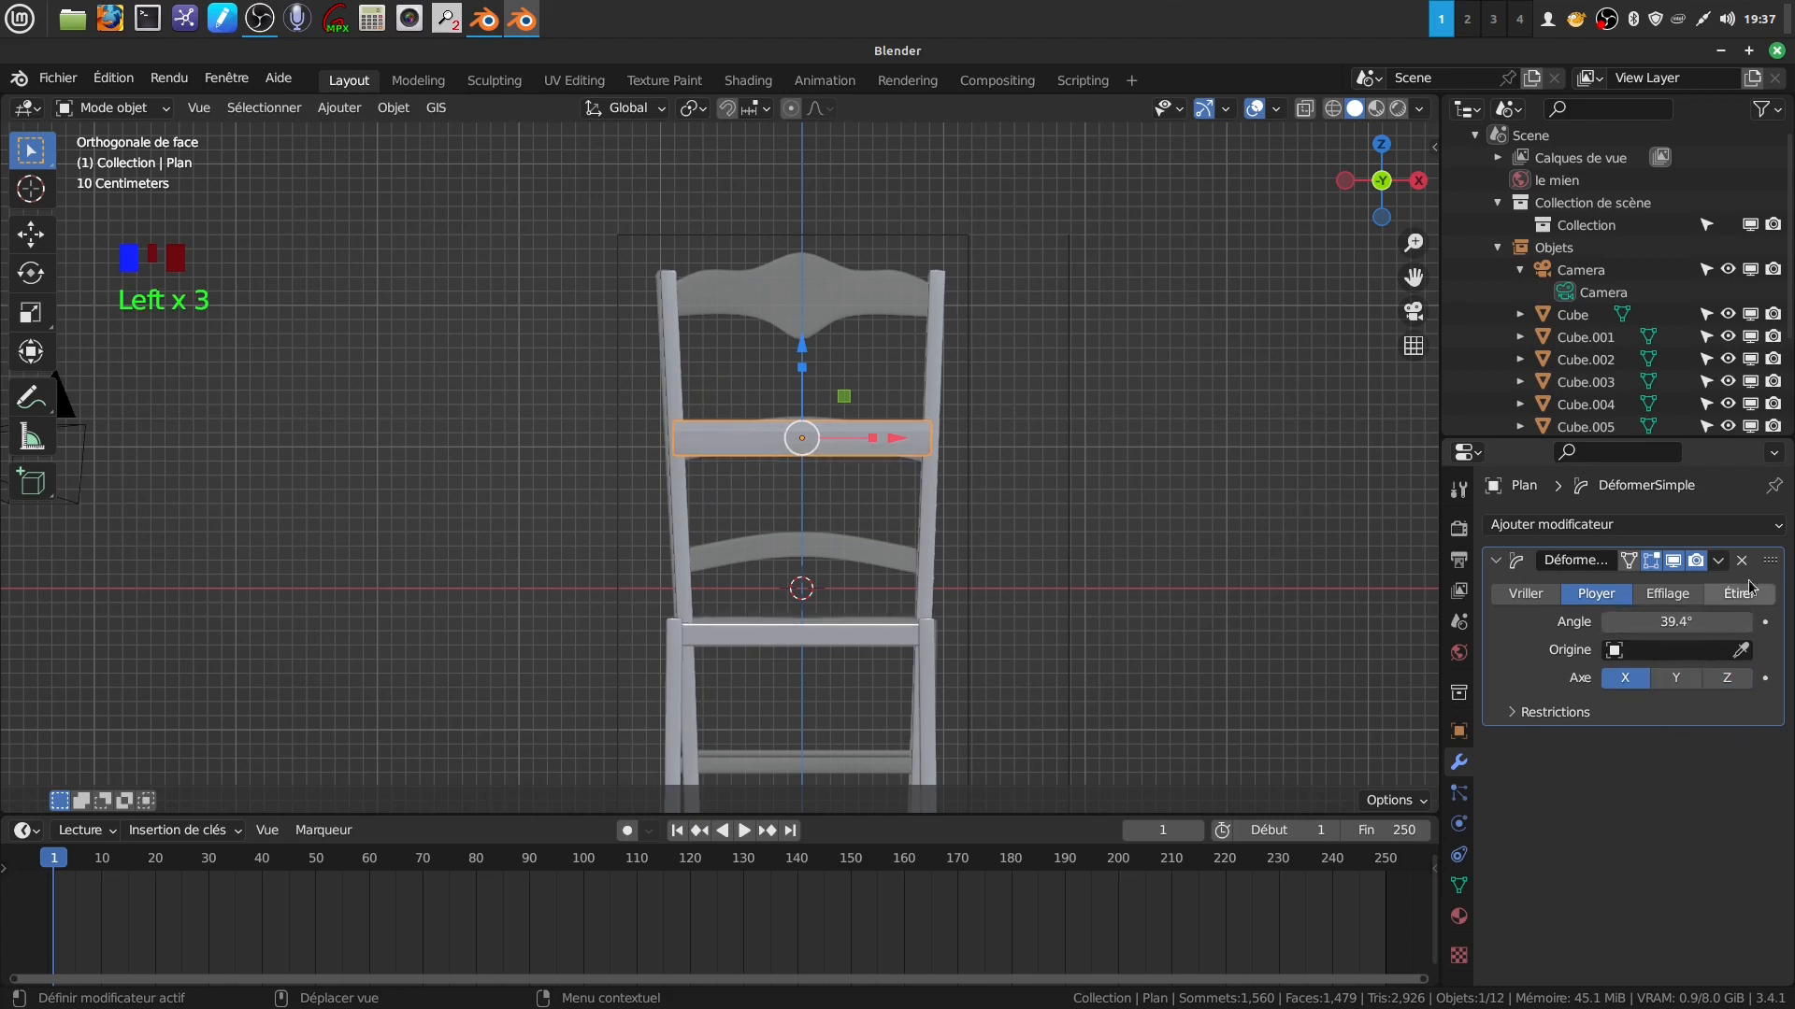
click(1729, 680)
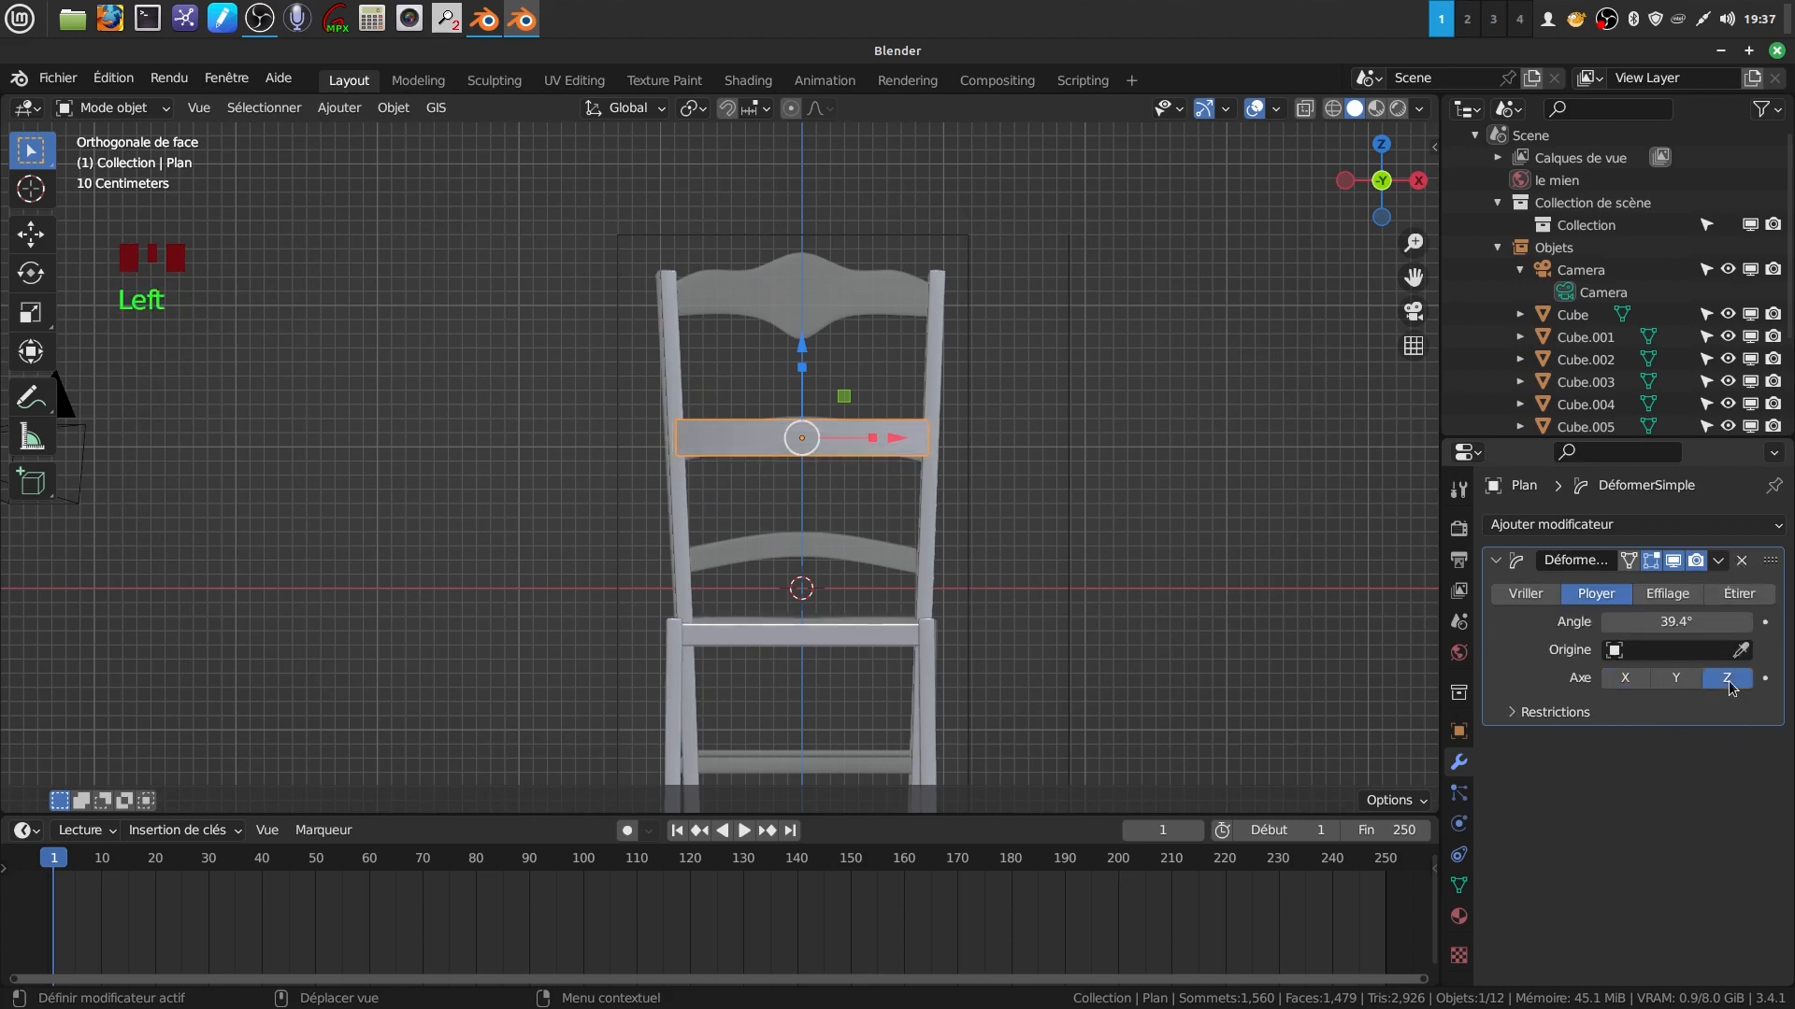
click(1740, 561)
middle_drag(1000, 399, 866, 522)
scroll(839, 520, up, 3)
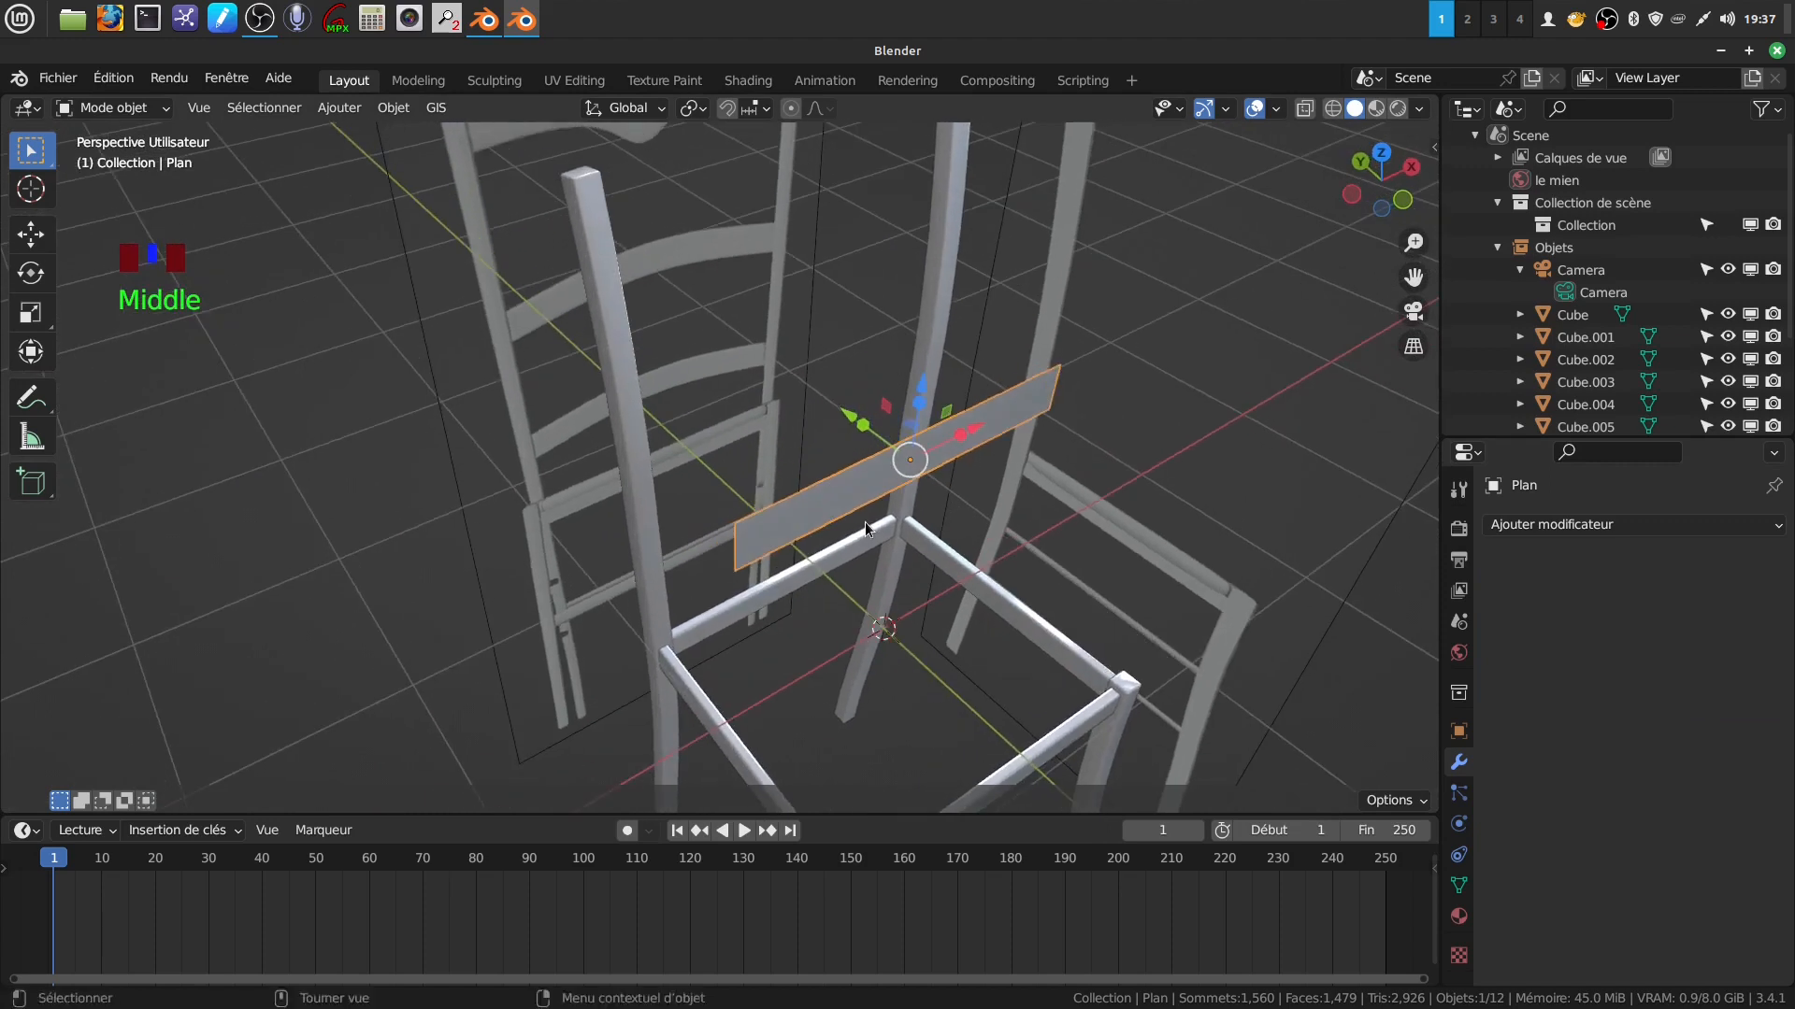
Apply all transformations (location, rotation and scale) to the slat plane.
key(ctrl+a)
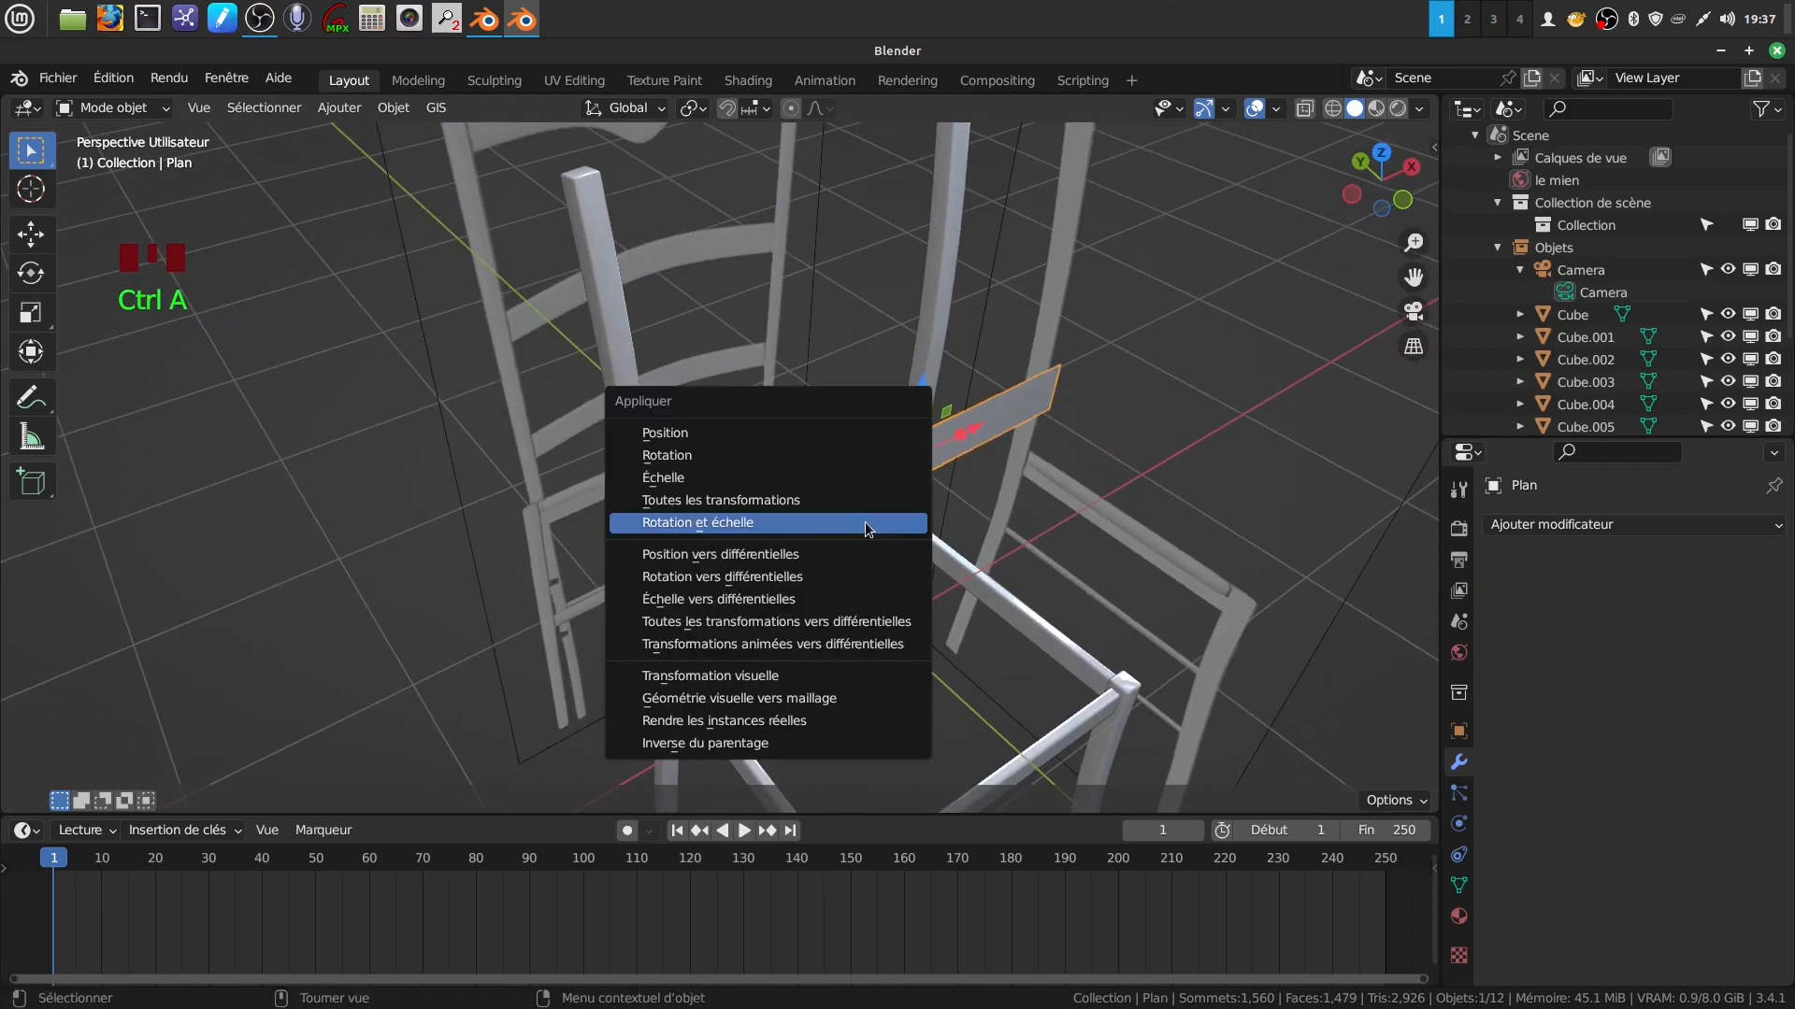
click(788, 501)
middle_drag(793, 496, 754, 451)
scroll(867, 523, down, 2)
shift+middle_drag(868, 520, 802, 512)
scroll(828, 558, up, 1)
scroll(854, 516, down, 1)
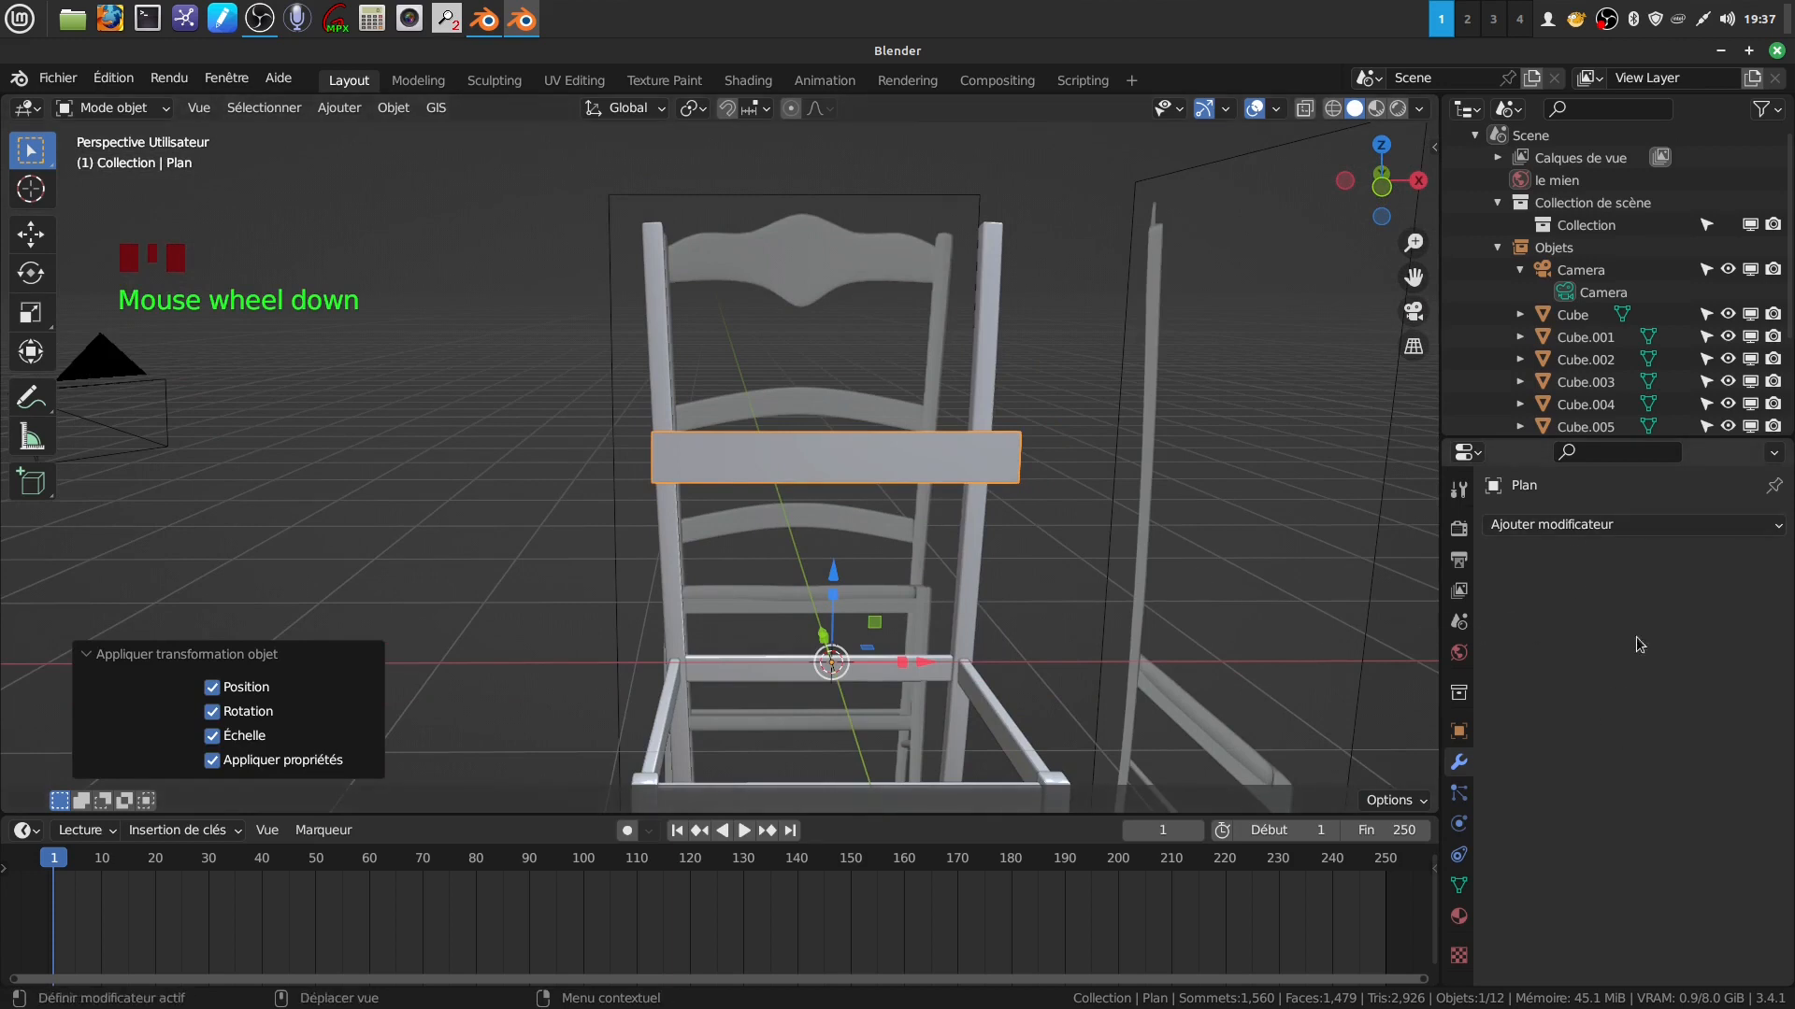
Try a Simple Deform modifier on the slat in Twist mode at 55.7° about the X, Y and Z axes.
key(KP_1)
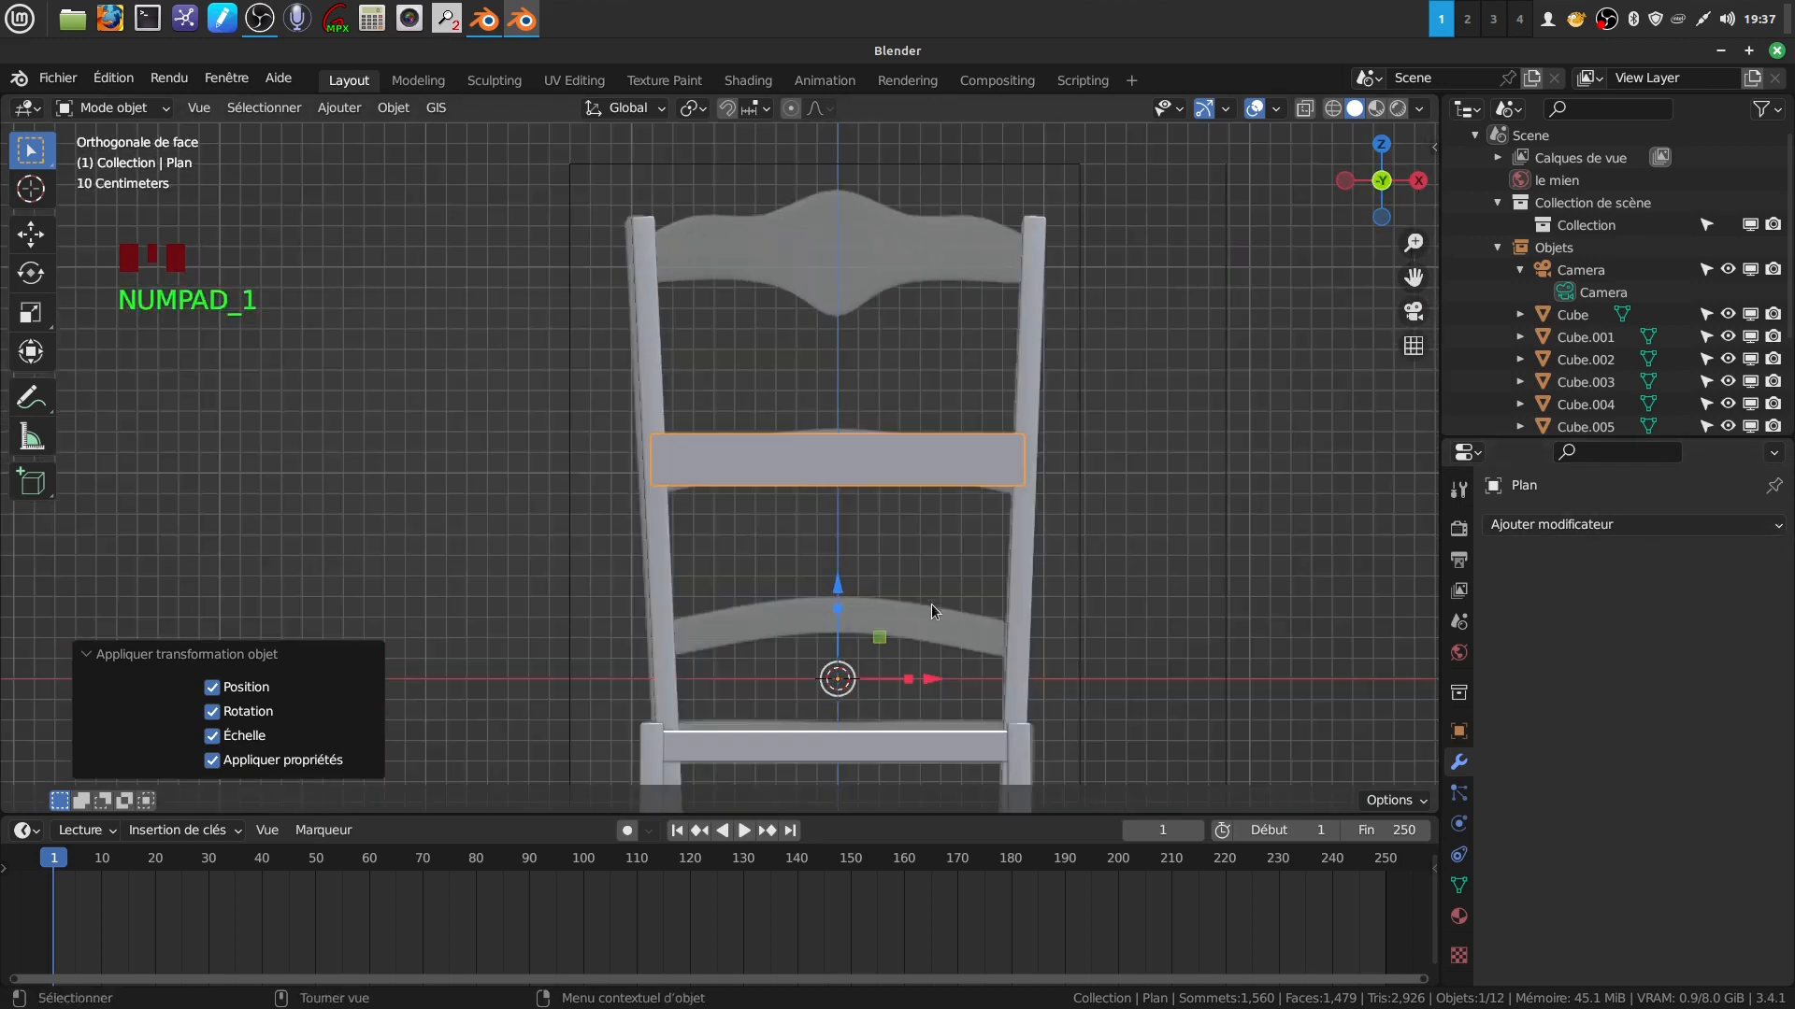
click(1631, 525)
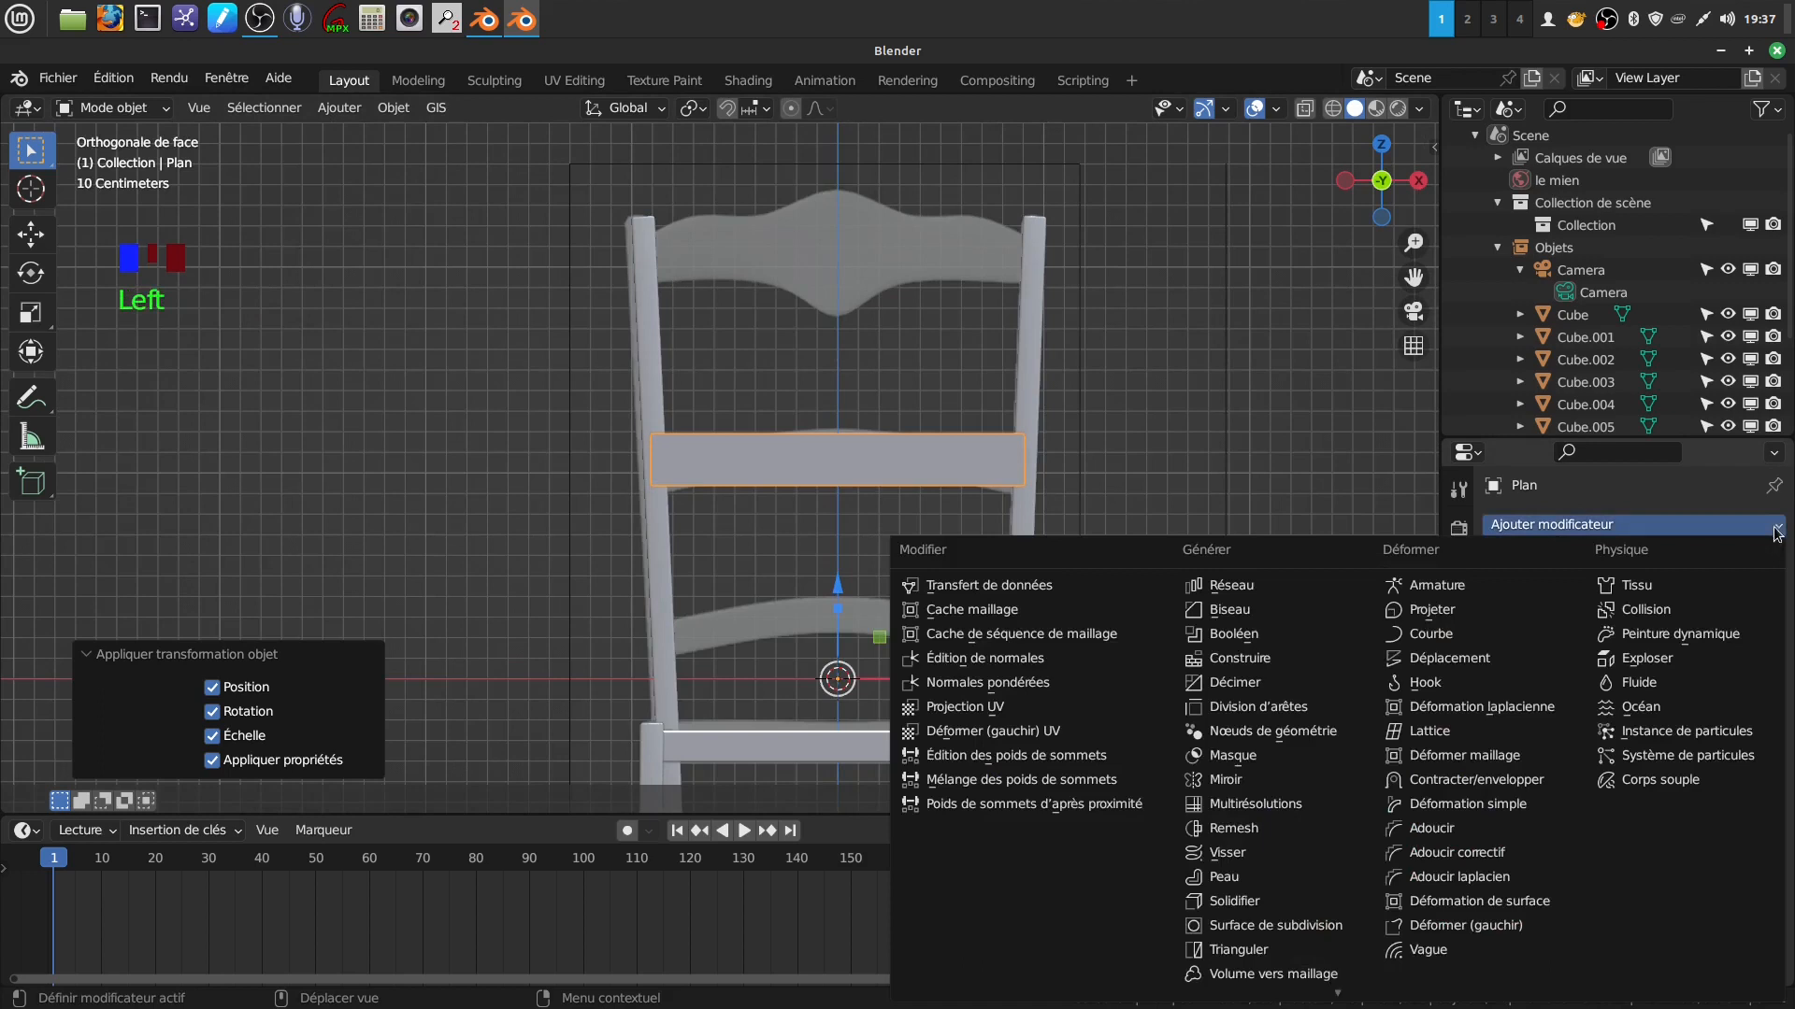
click(1537, 805)
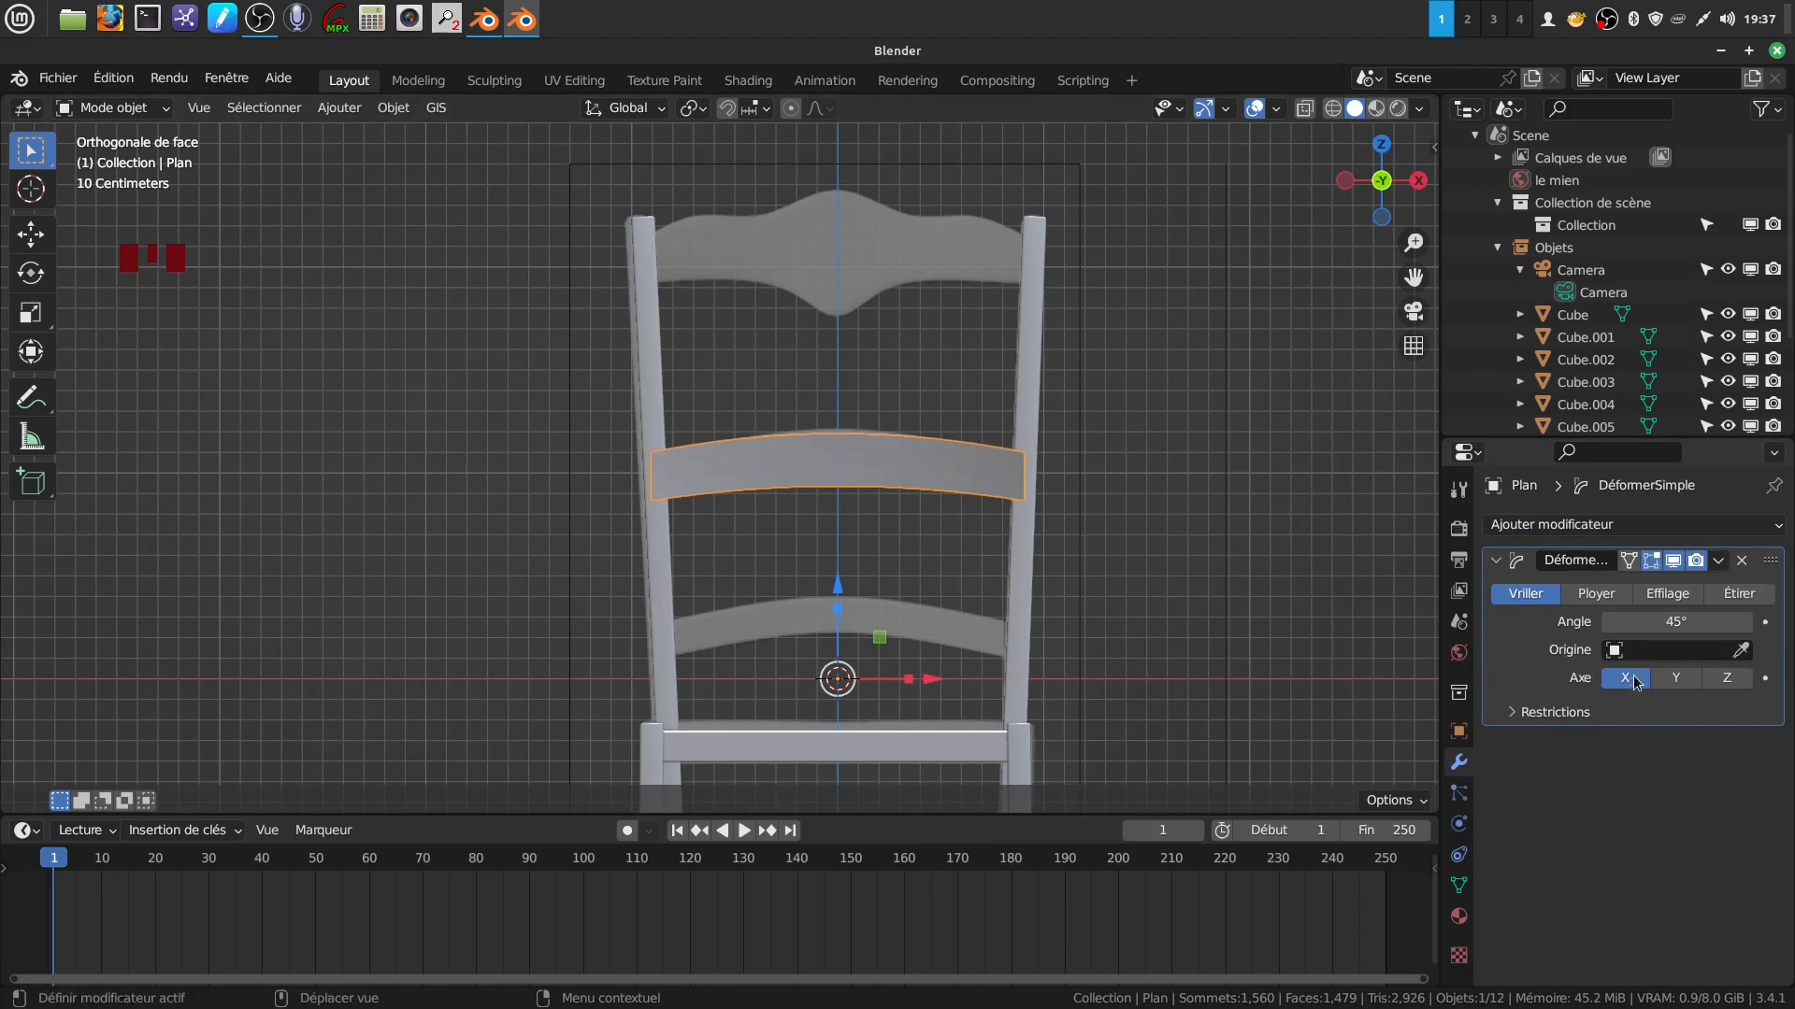
drag(1656, 633, 1693, 621)
middle_drag(1147, 523, 1187, 664)
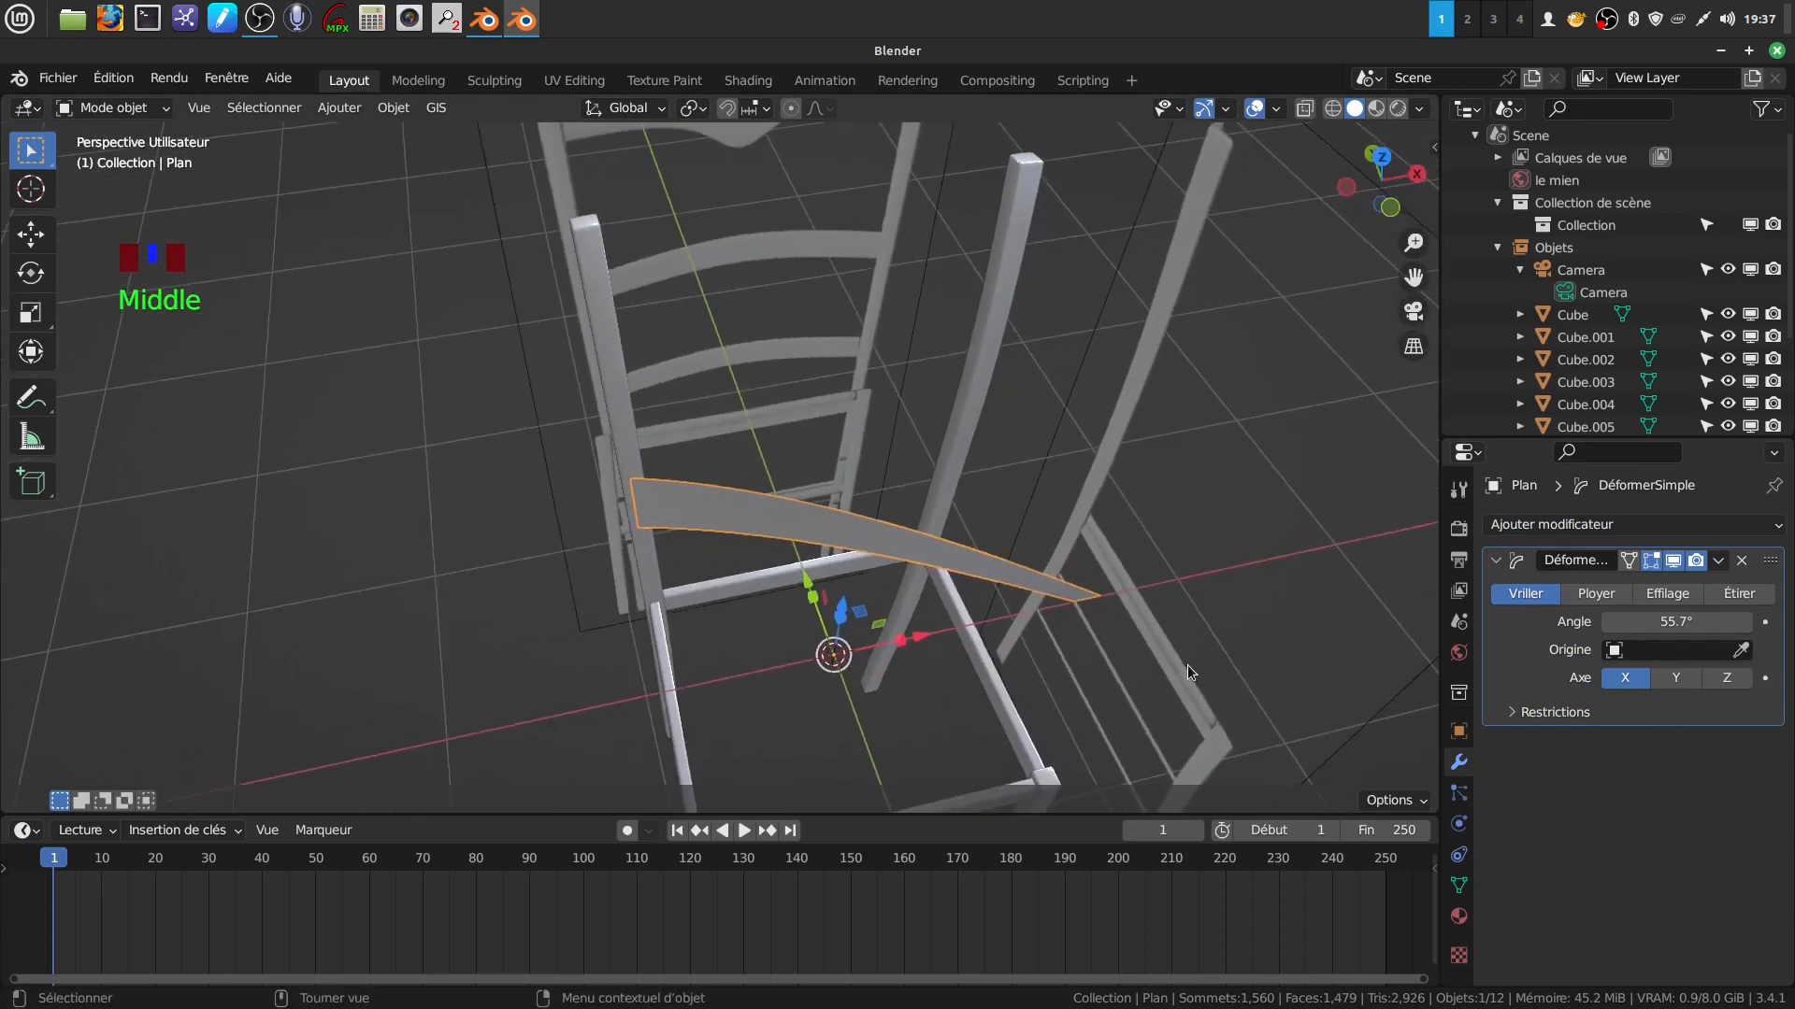
click(1675, 677)
click(1725, 679)
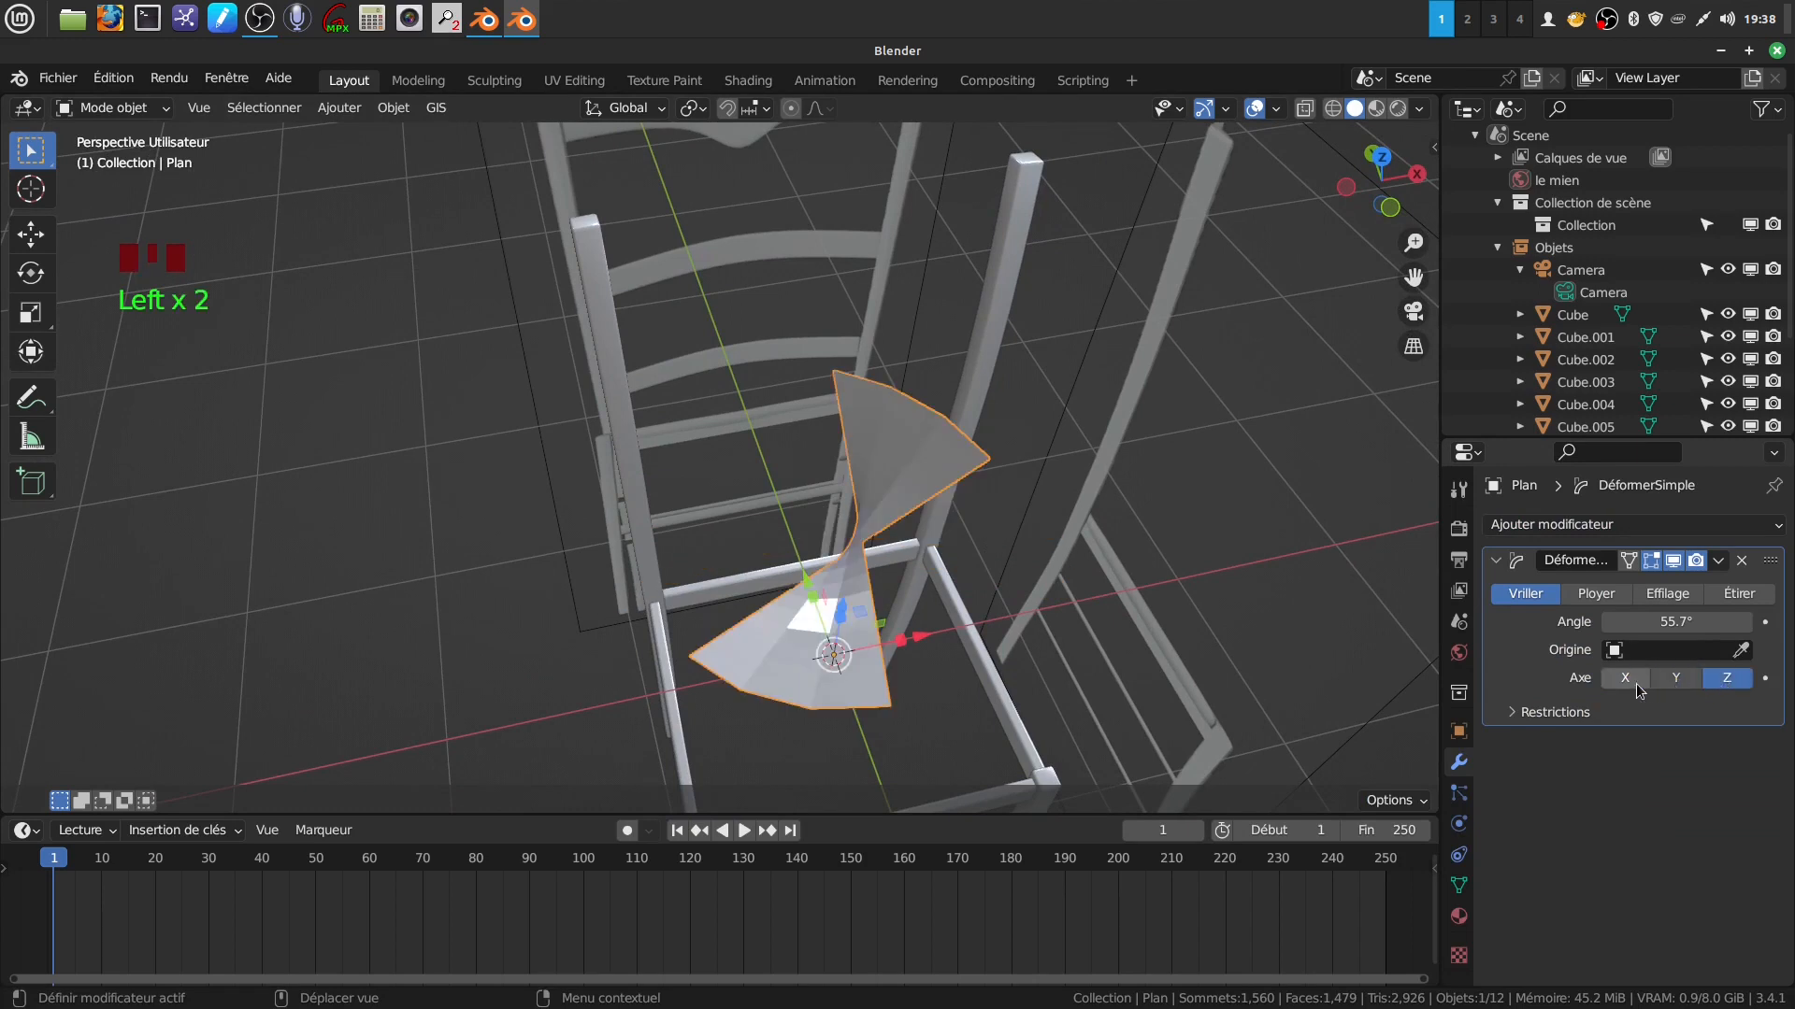
click(1631, 681)
click(1729, 685)
middle_drag(1215, 663, 1239, 561)
Try the modifier in Bend mode about the Y, X and Z axes, and remove it from the slat.
click(1592, 597)
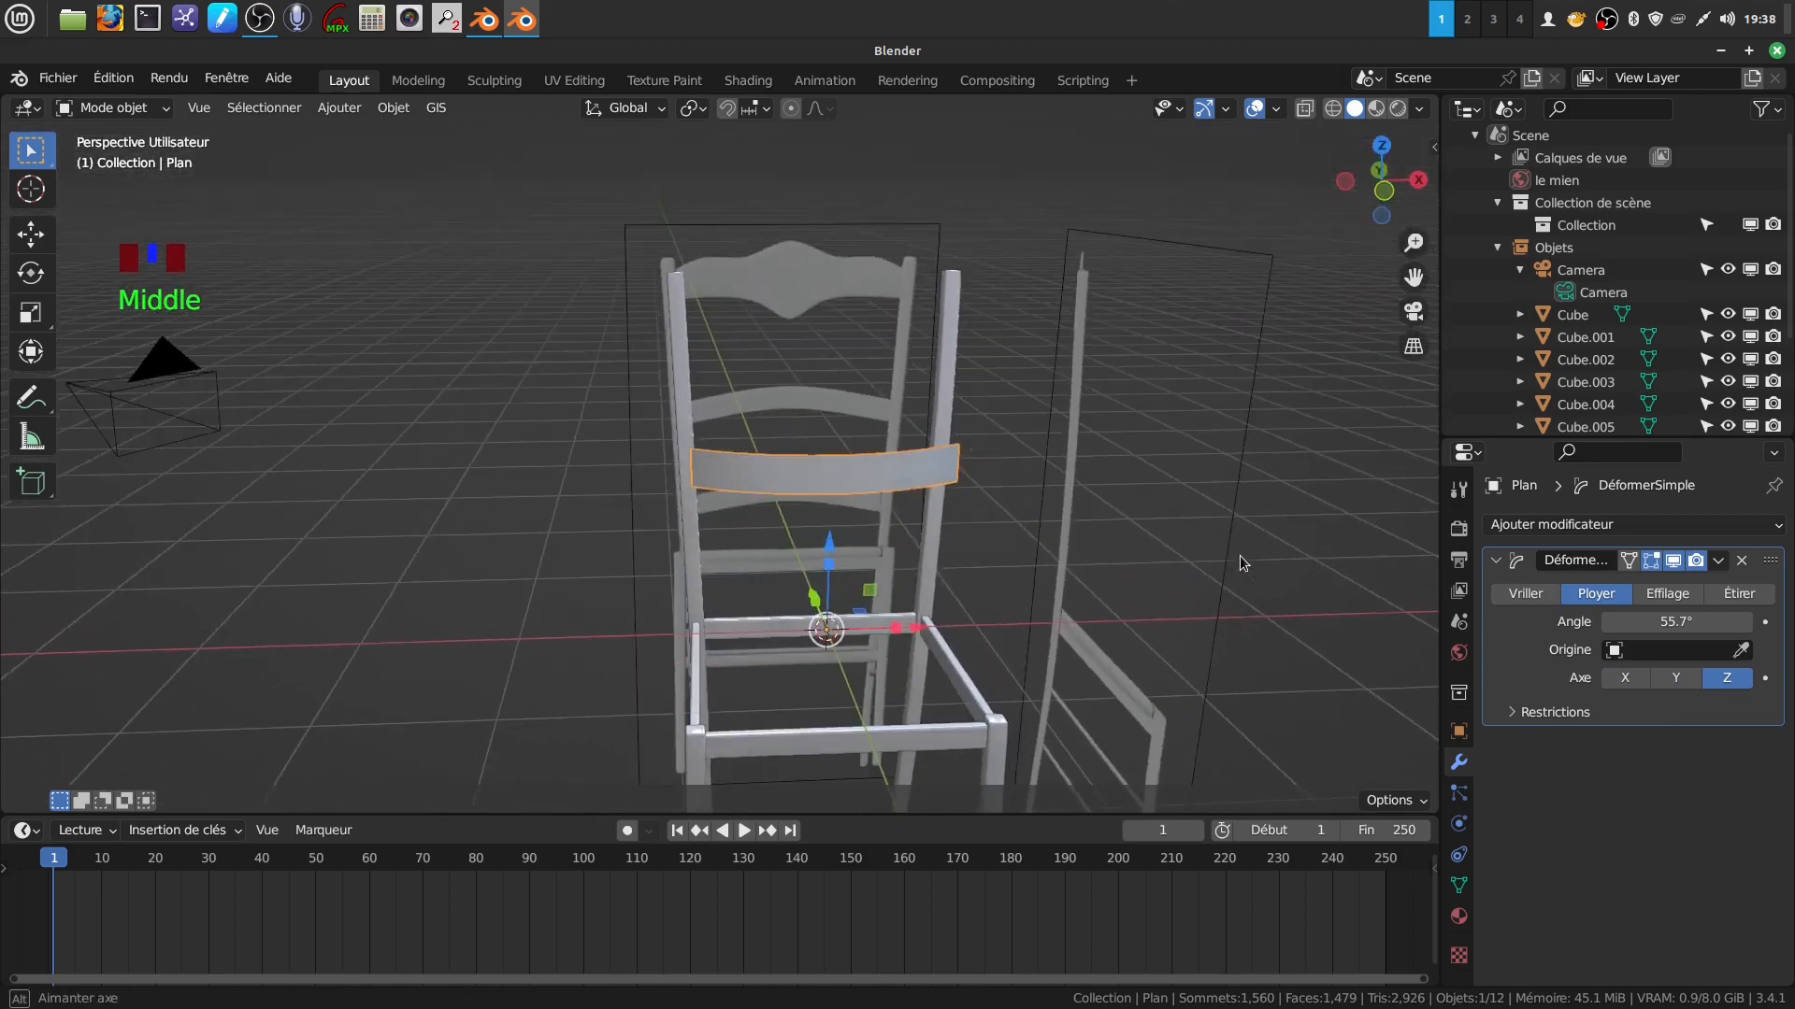
click(1673, 680)
click(1626, 679)
middle_drag(1346, 703, 1168, 532)
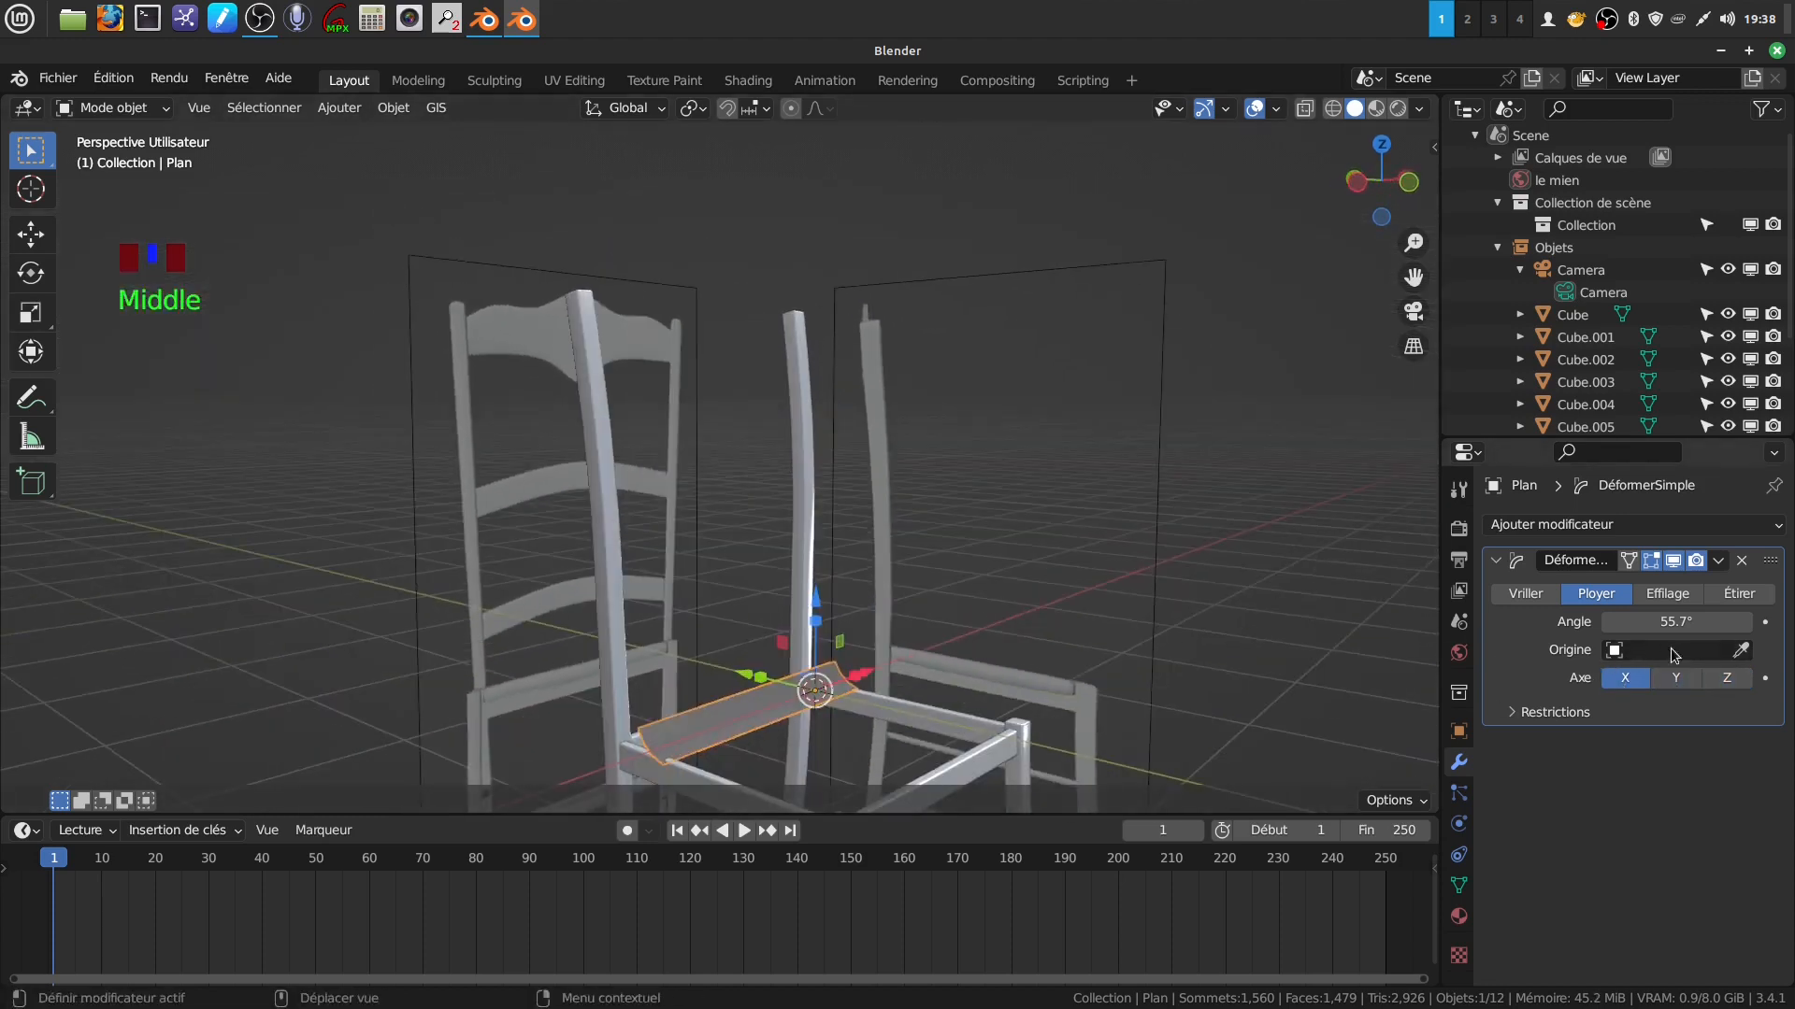
click(1726, 677)
middle_drag(1152, 664, 806, 491)
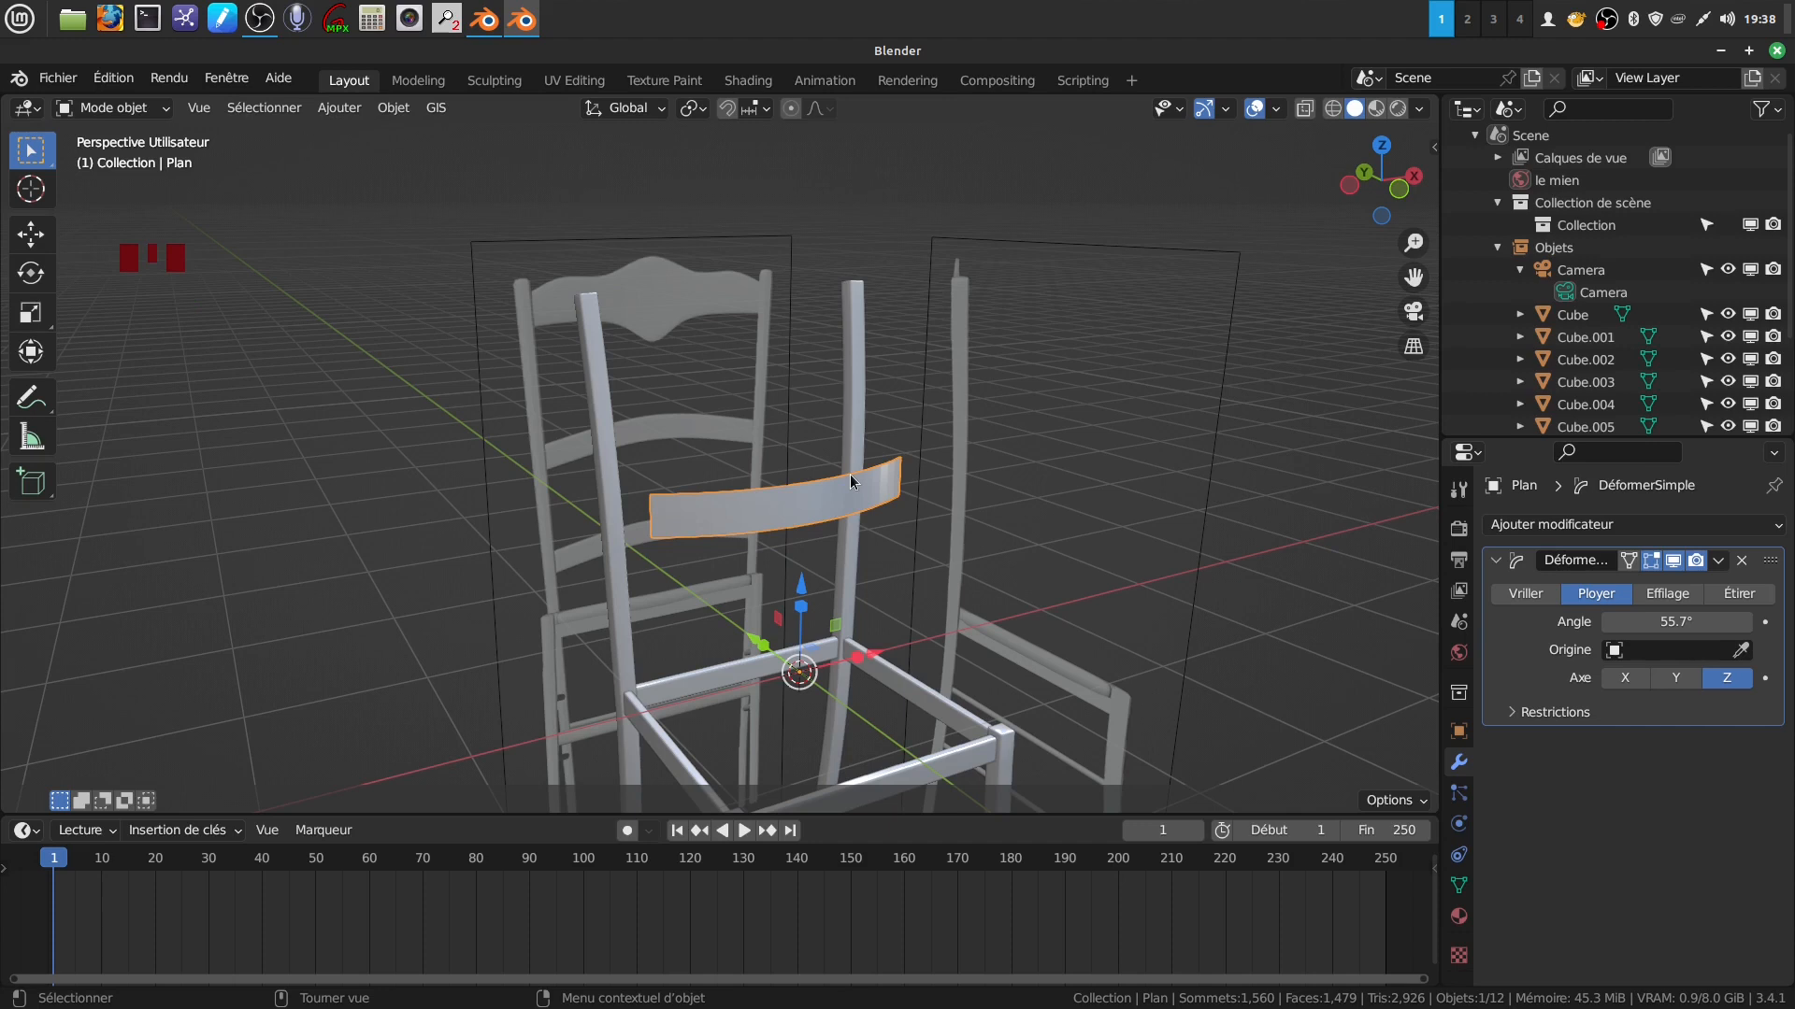
click(1741, 560)
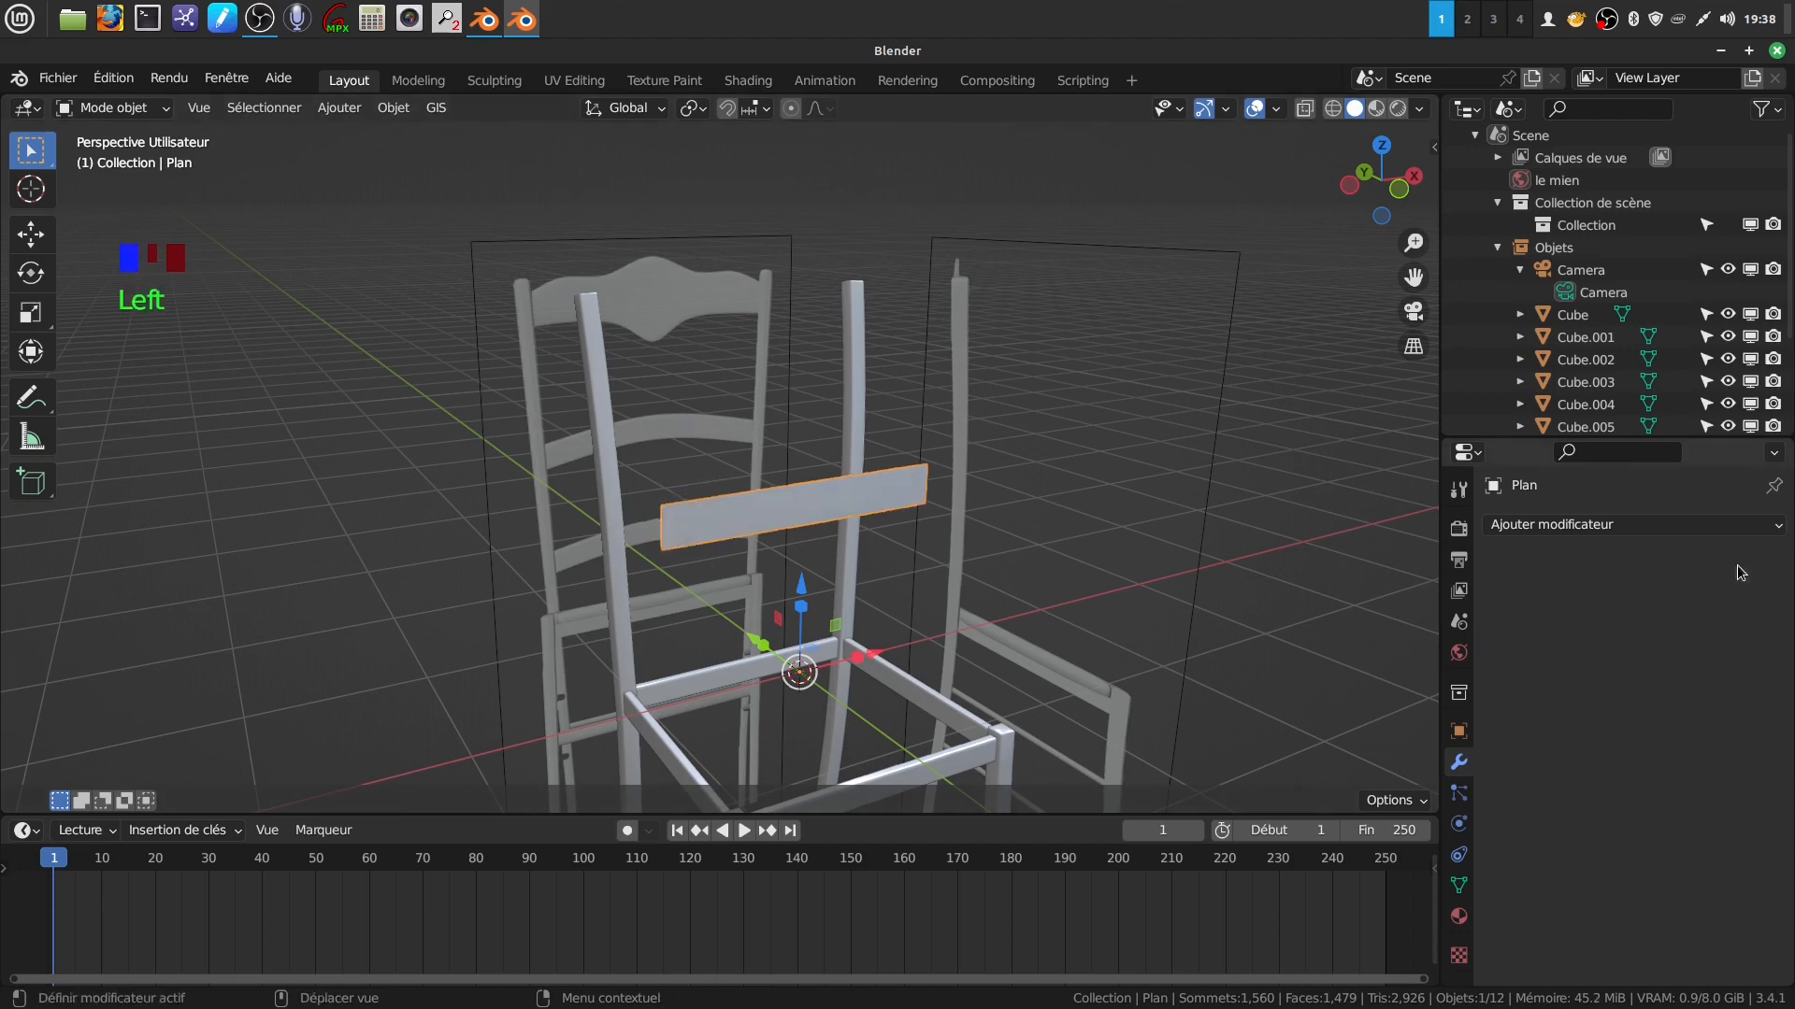
Arch the slat by raising its two central vertical edge loops 0.12665 m along Z with smooth proportional editing, size 1.000, and return to object mode.
middle_drag(862, 547, 784, 541)
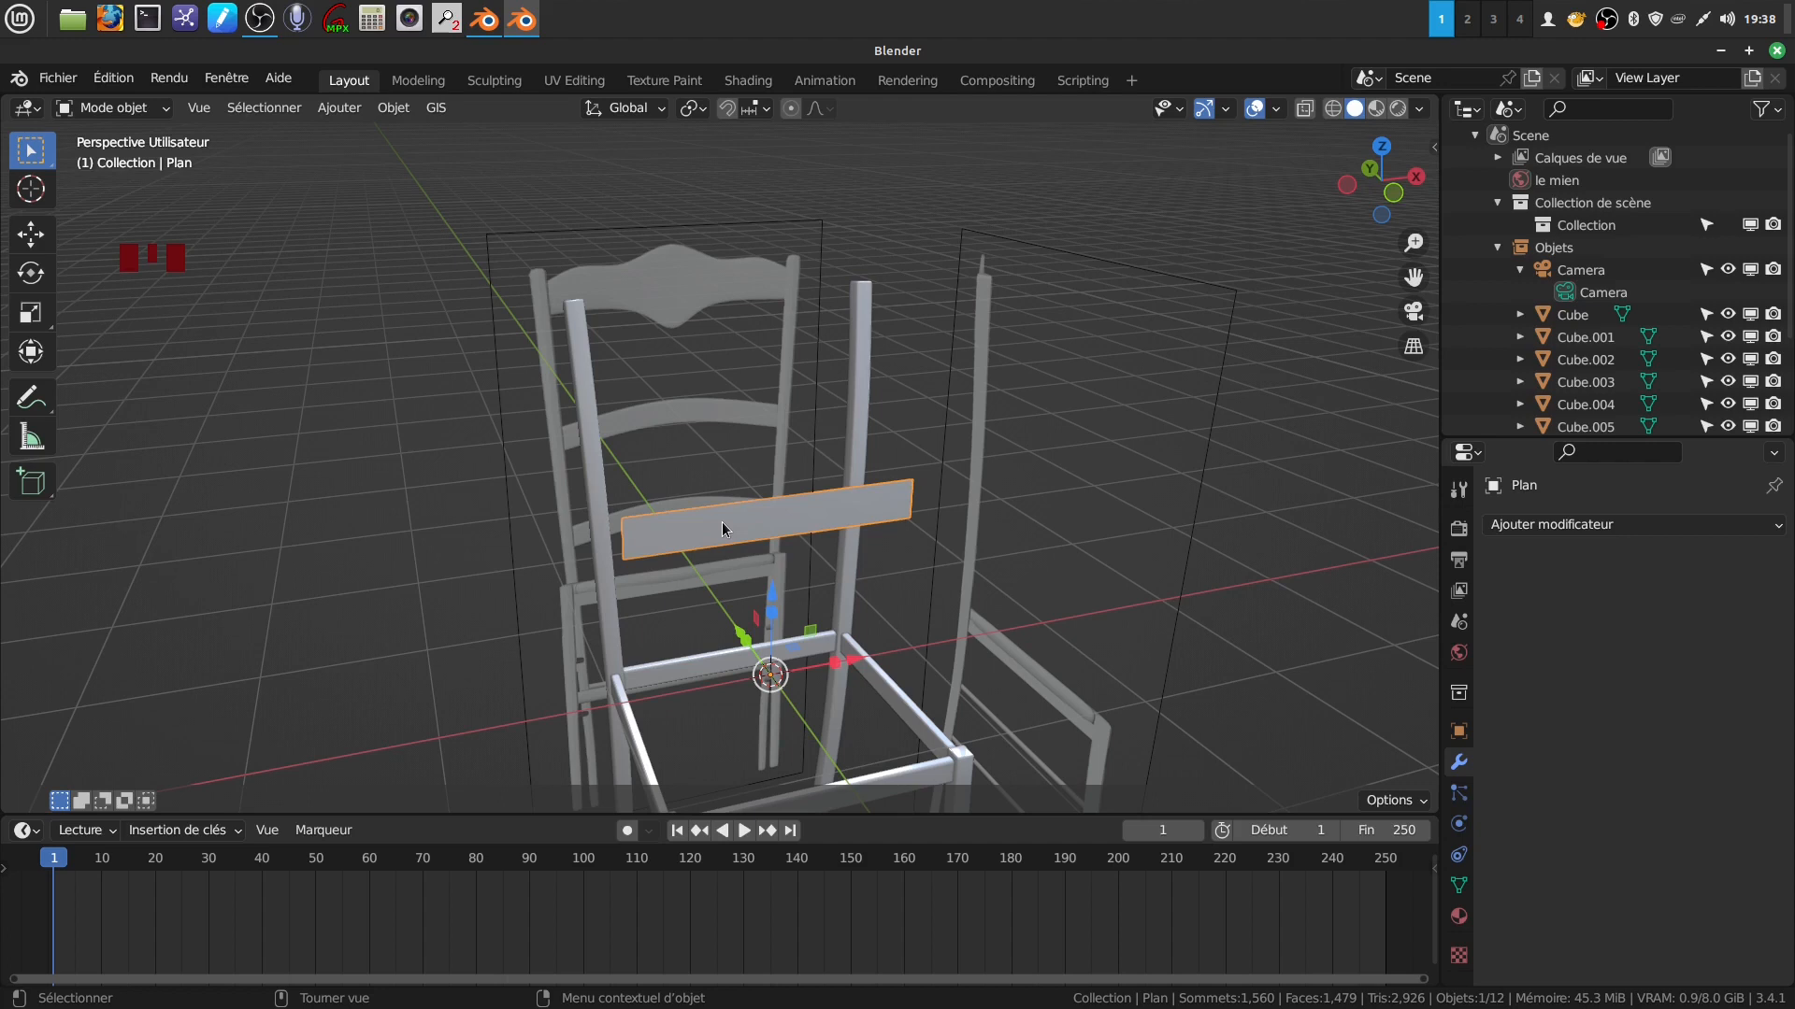
key(KP_1)
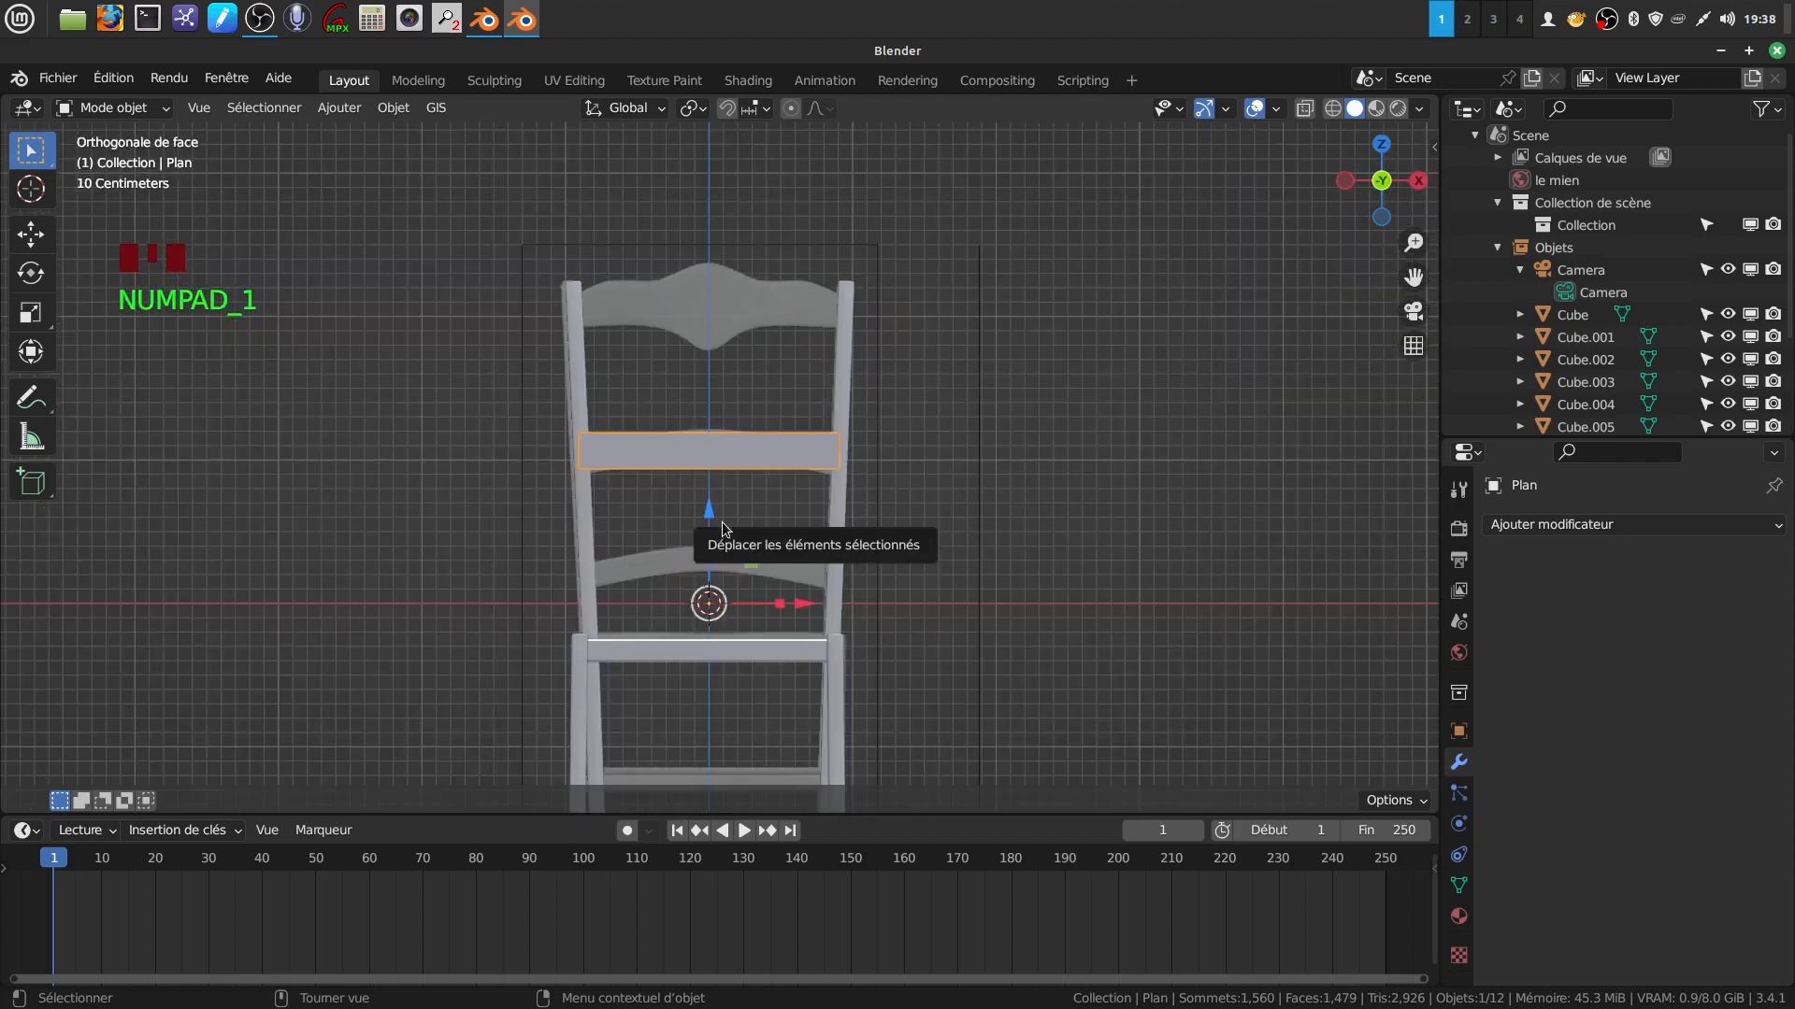
shift+middle_drag(722, 529, 822, 602)
scroll(770, 538, up, 2)
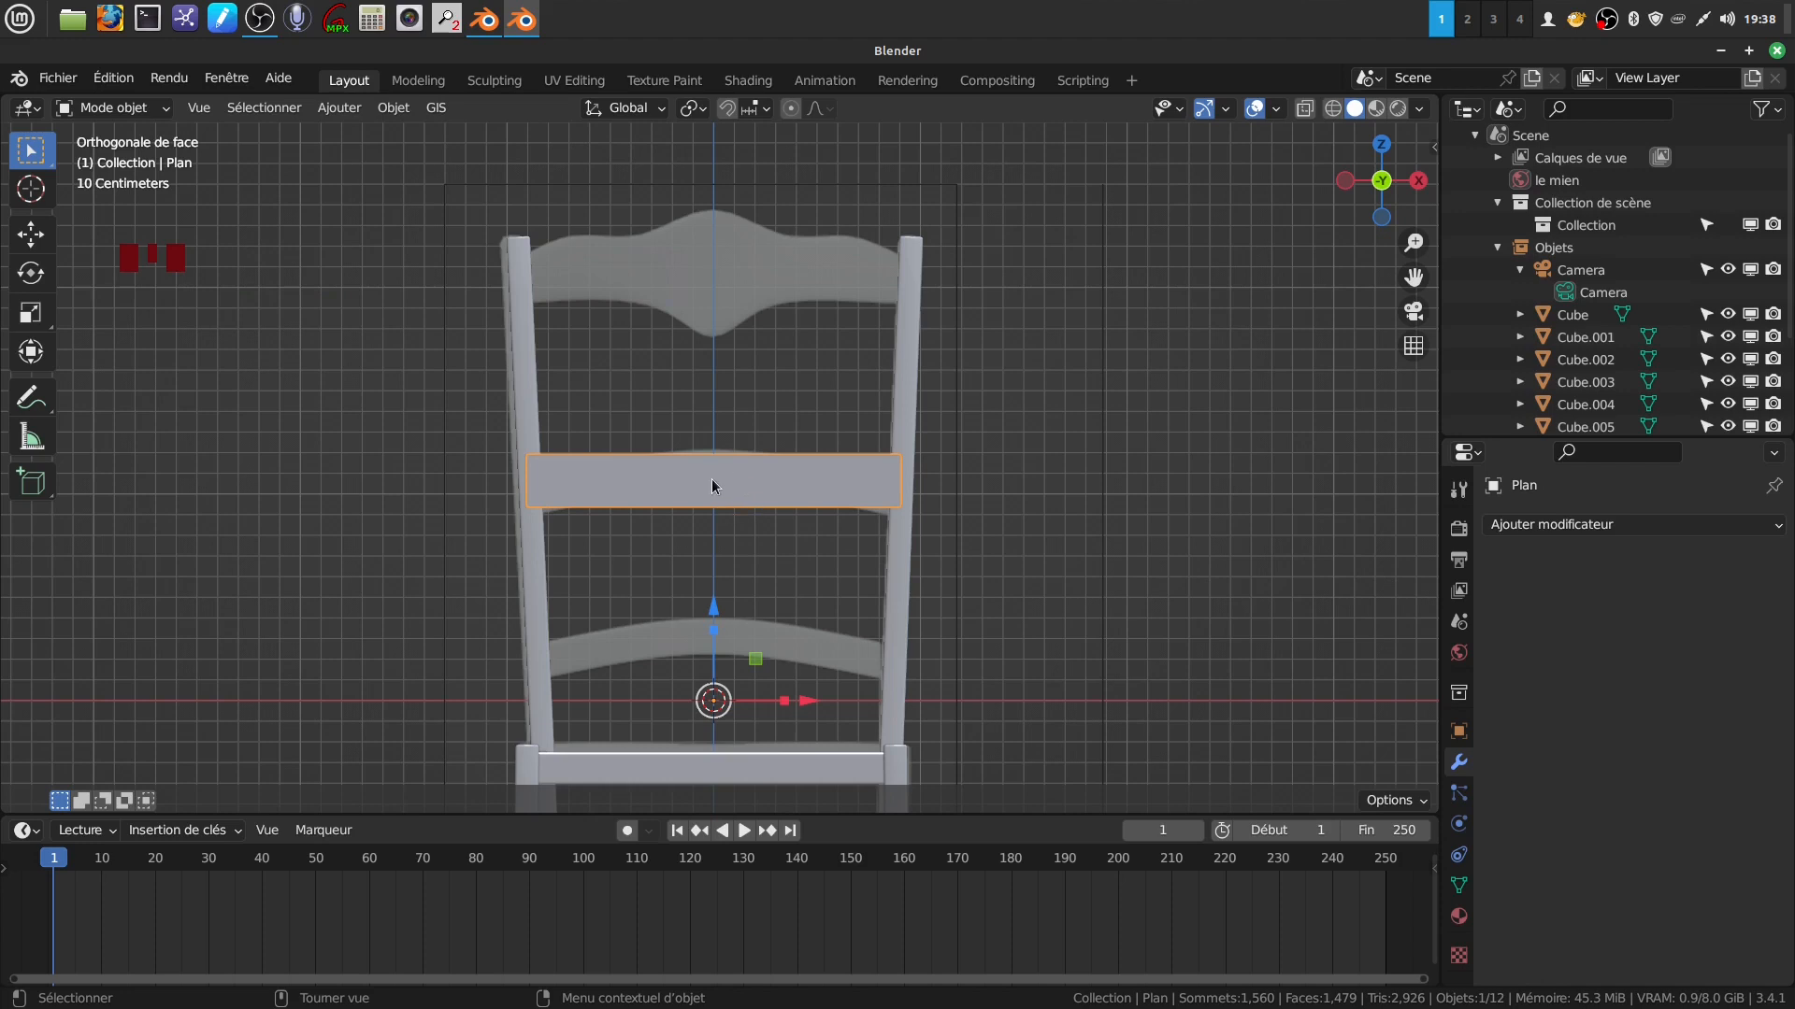
key(Tab)
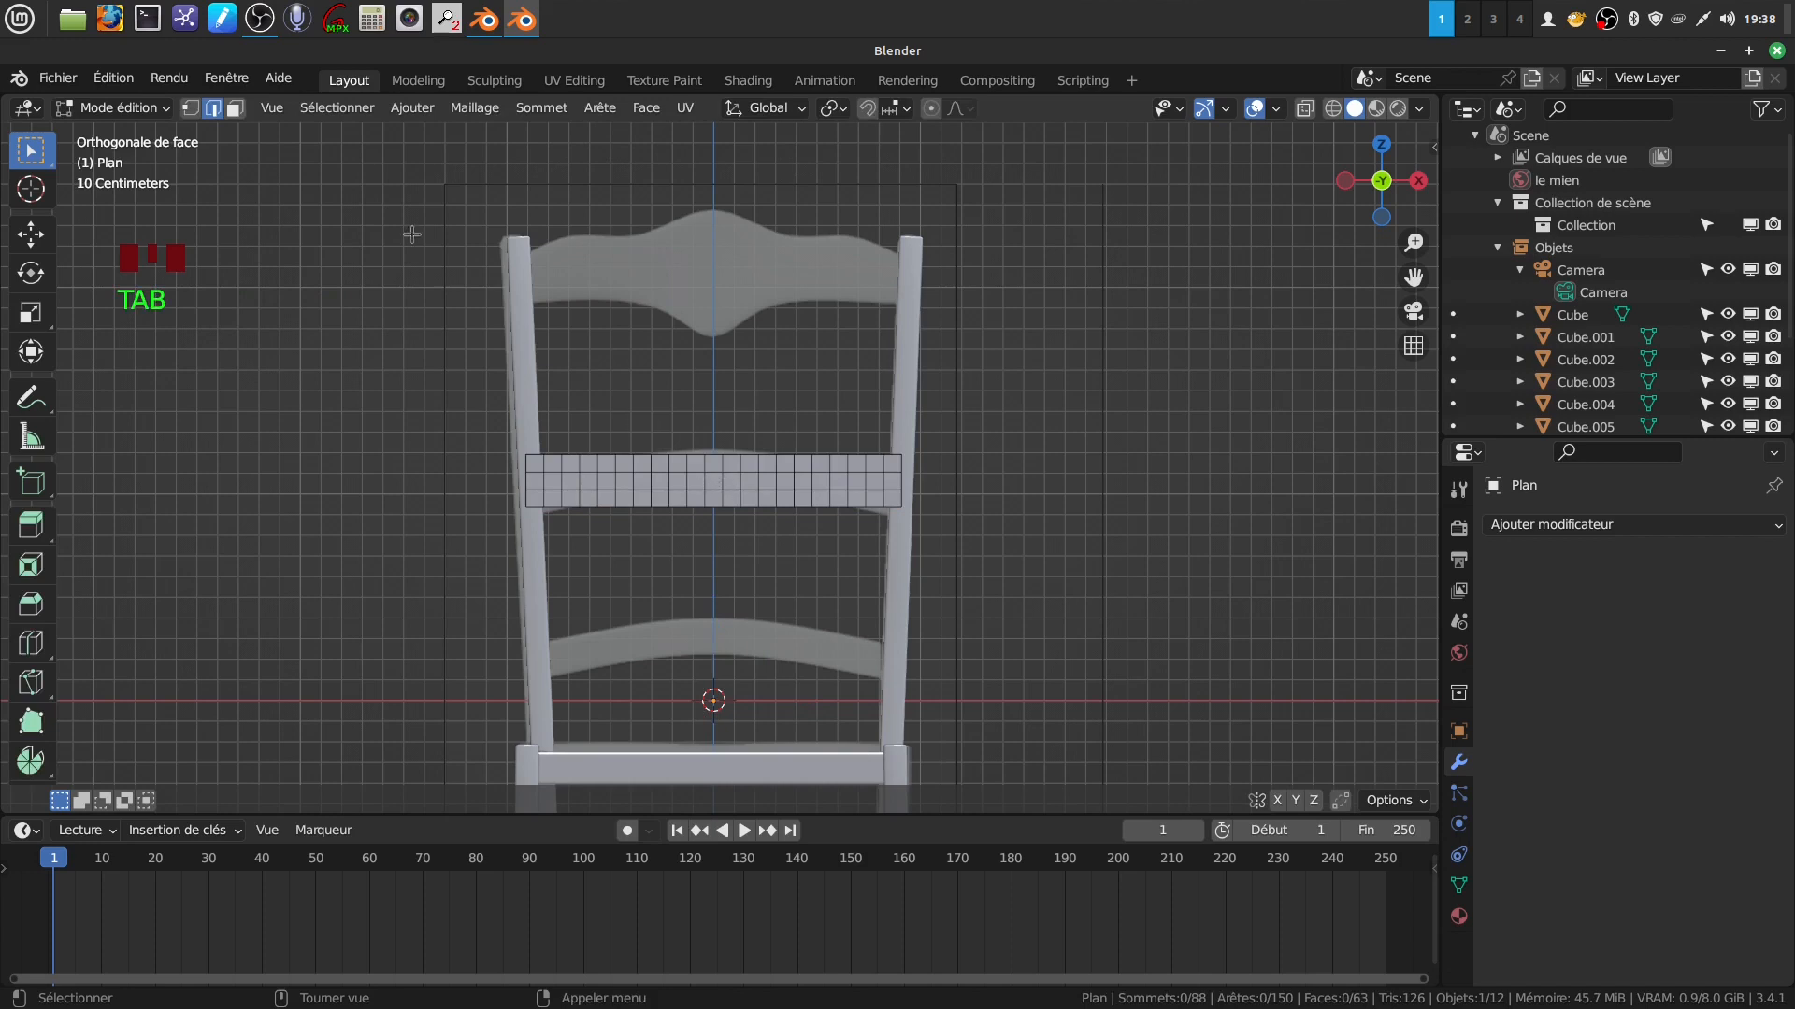
click(223, 118)
alt+click(705, 483)
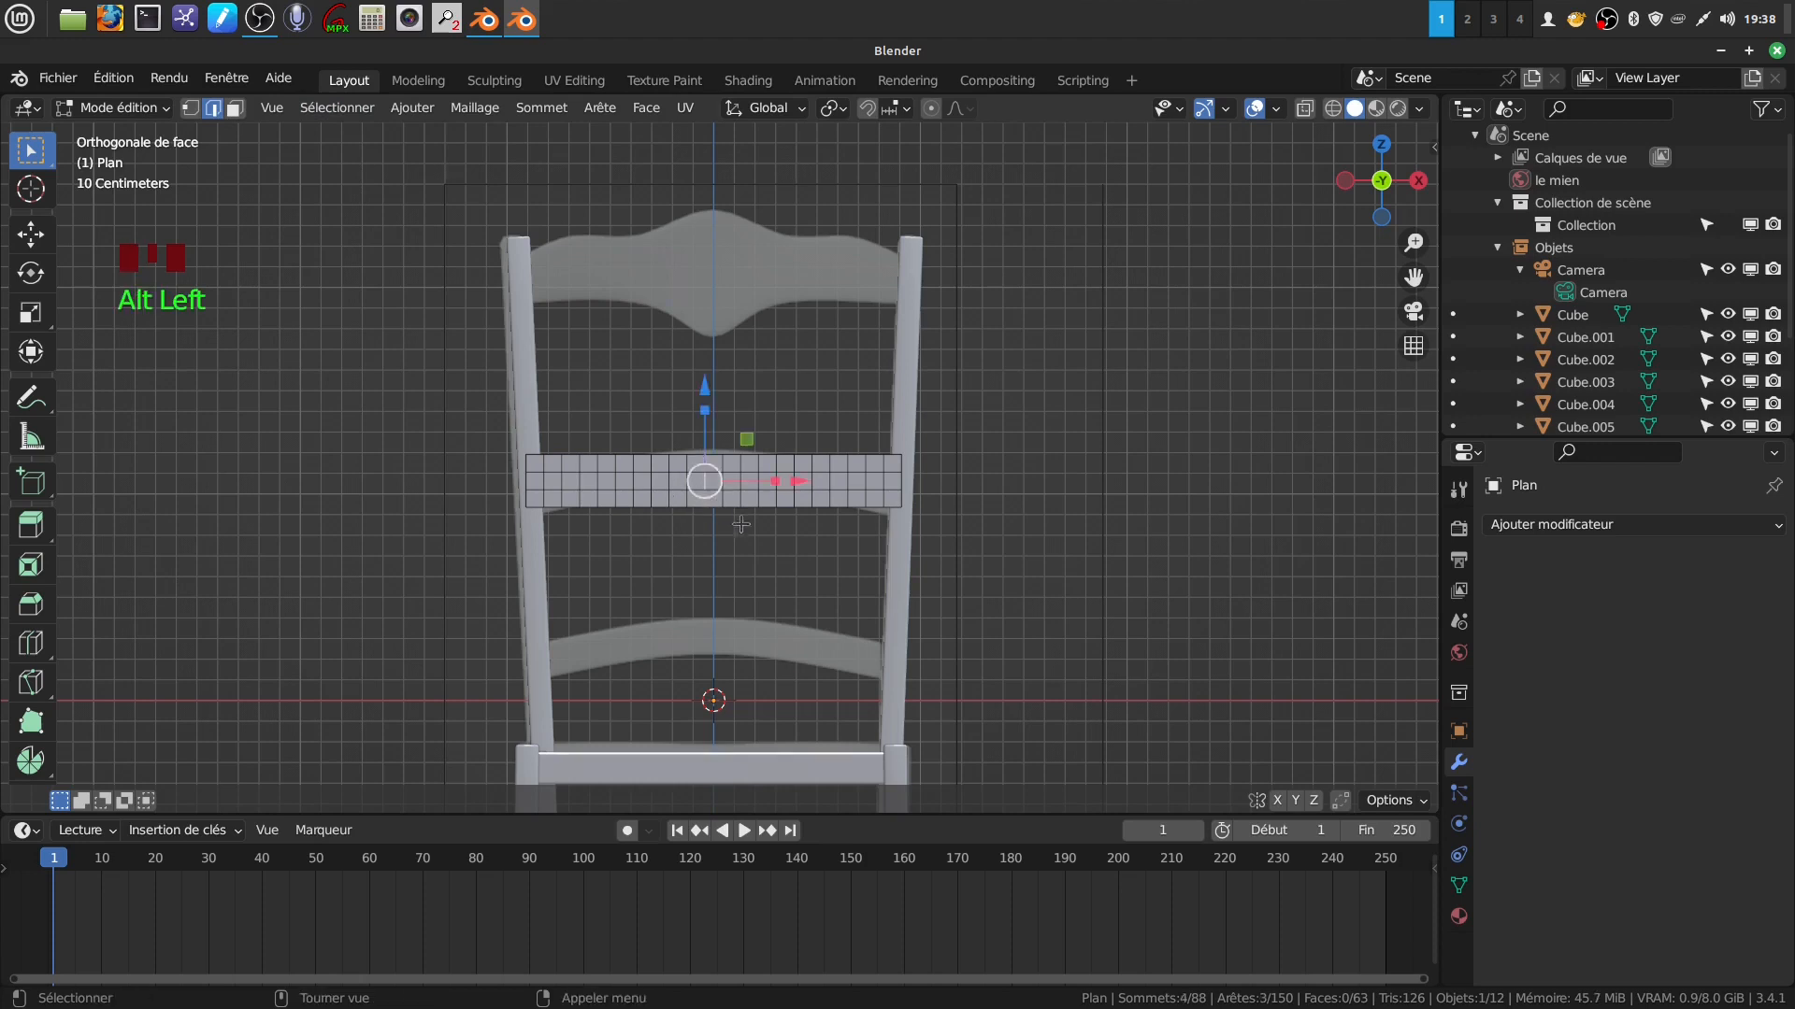
scroll(722, 484, up, 2)
alt+shift+click(721, 513)
scroll(721, 513, down, 2)
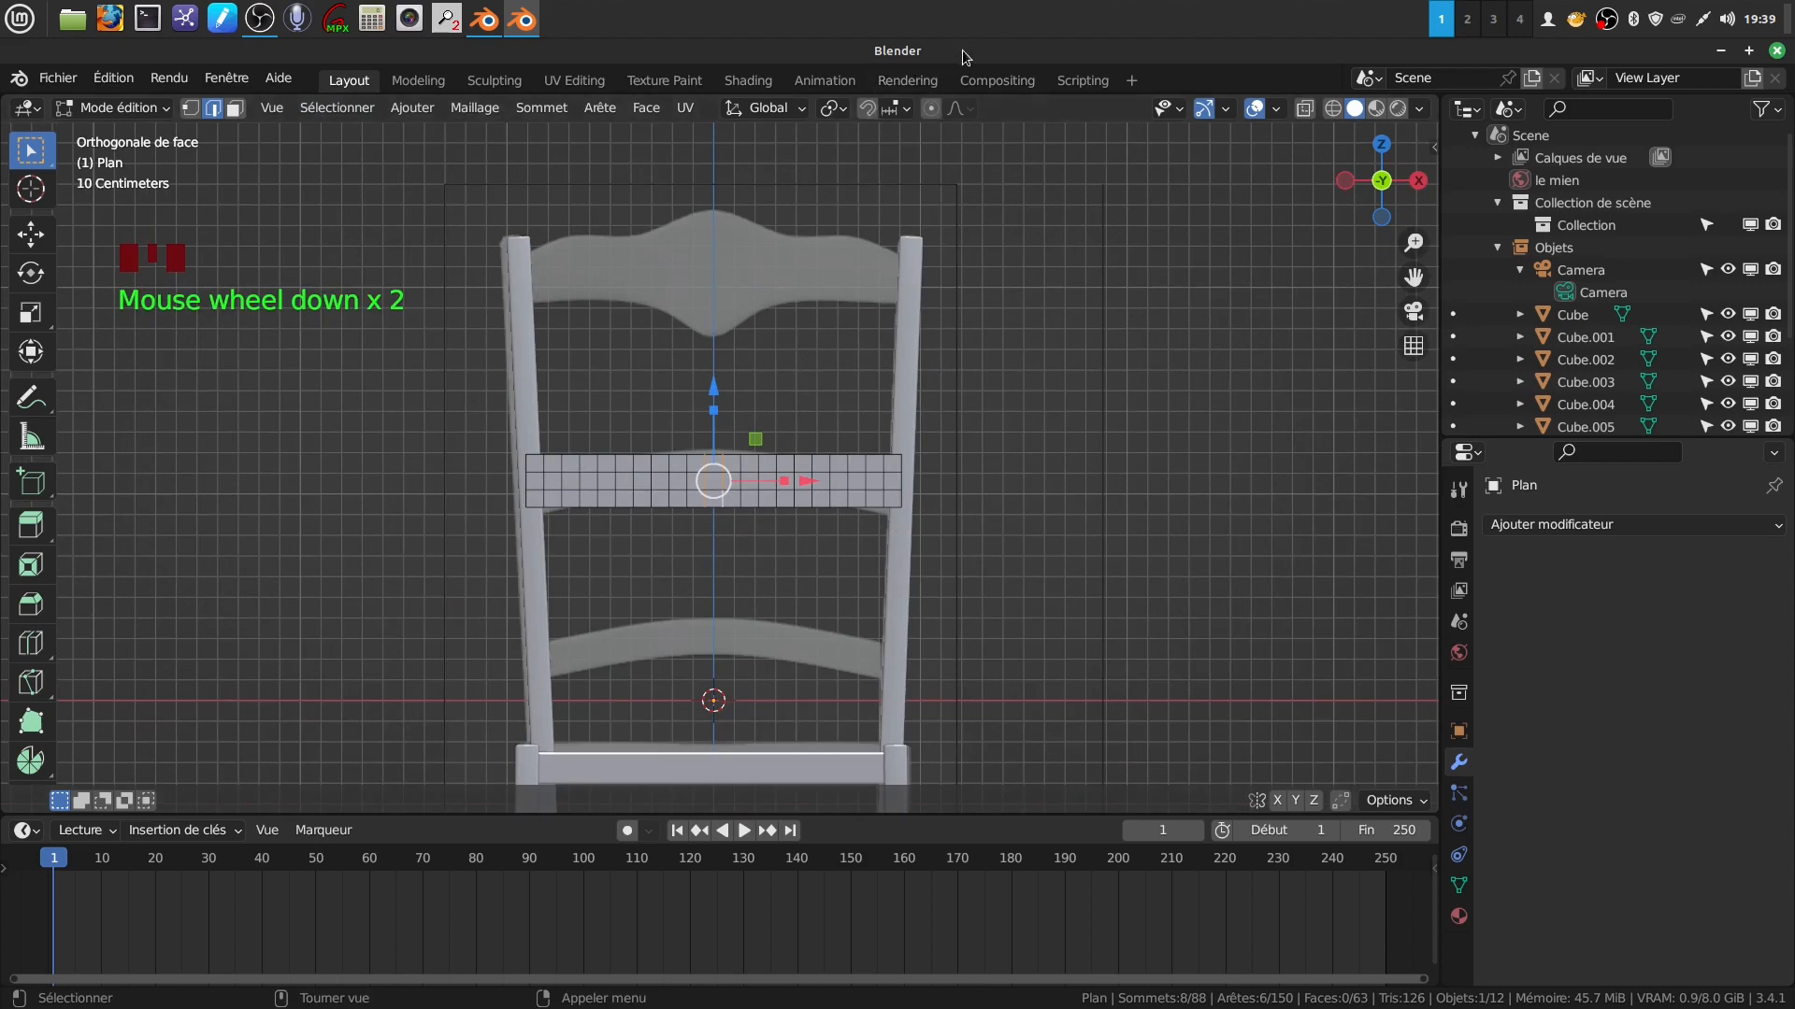
click(930, 107)
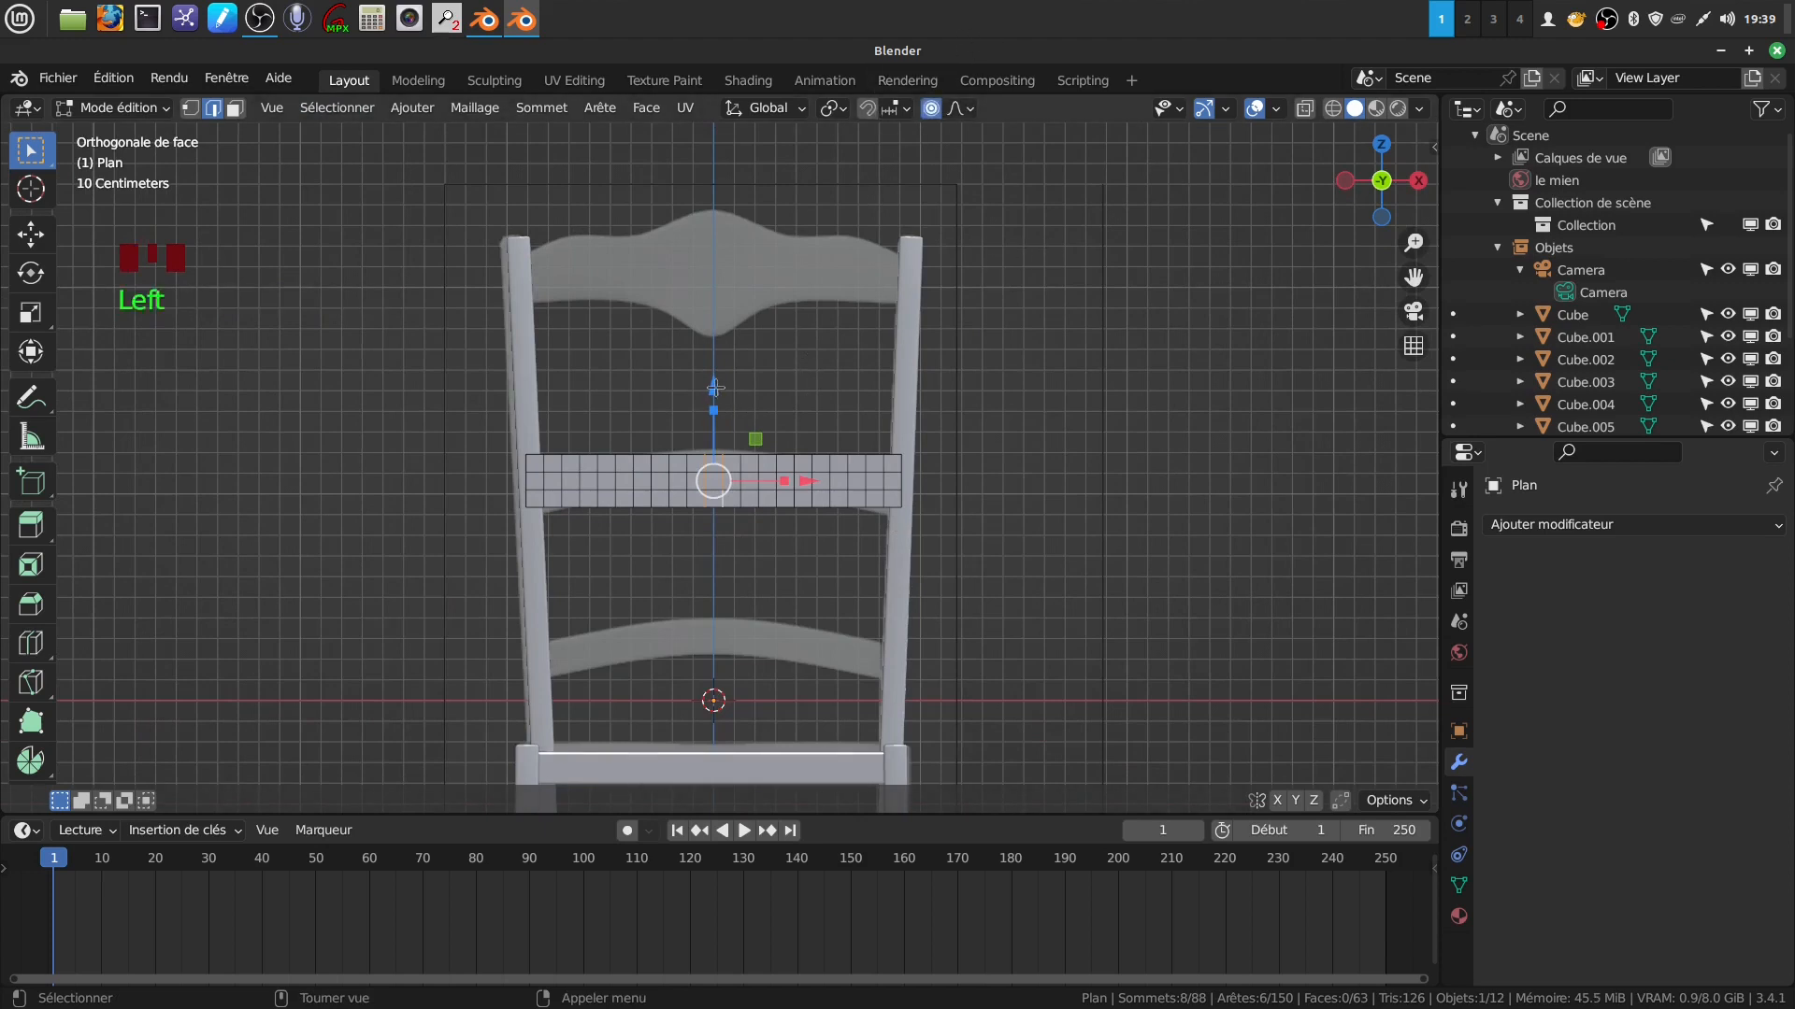
drag(715, 387, 715, 387)
scroll(715, 387, up, 13)
drag(715, 387, 711, 363)
scroll(717, 362, down, 1)
scroll(717, 362, down, 1)
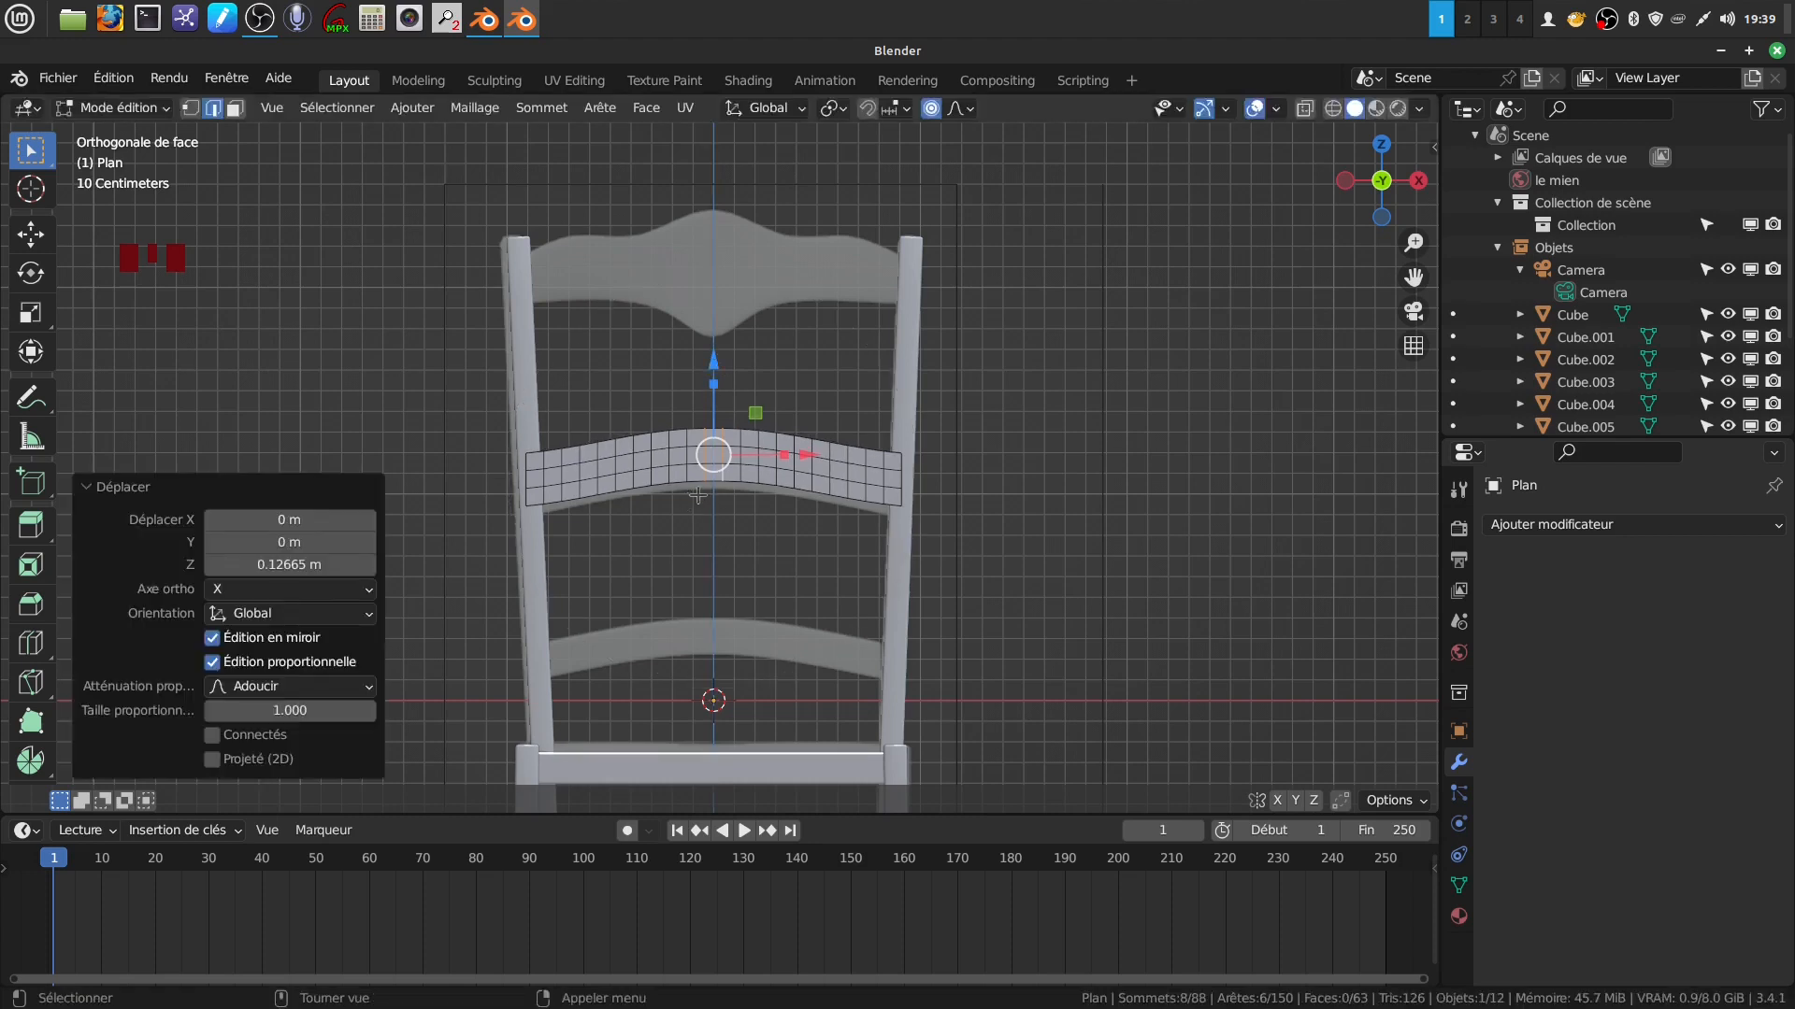
key(Tab)
Select all of the arched slat's geometry in edit mode and extrude it in place without an offset.
middle_drag(751, 429, 703, 433)
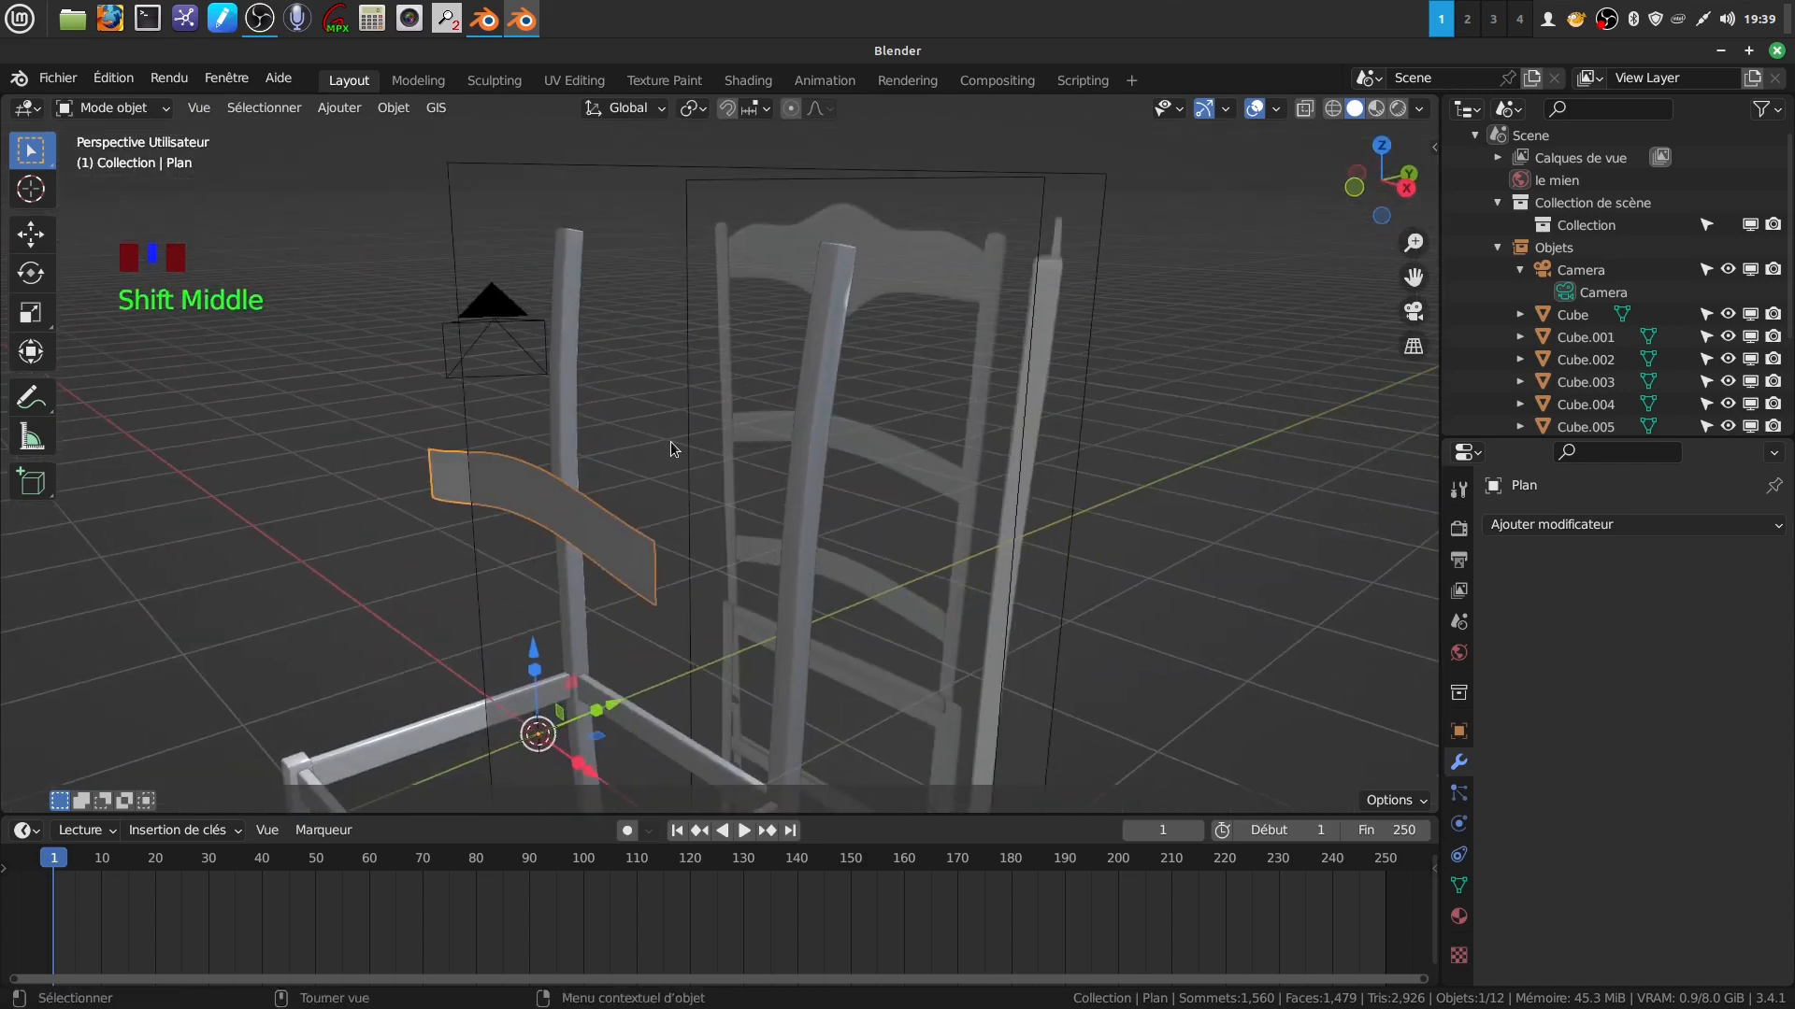
key(a)
key(a)
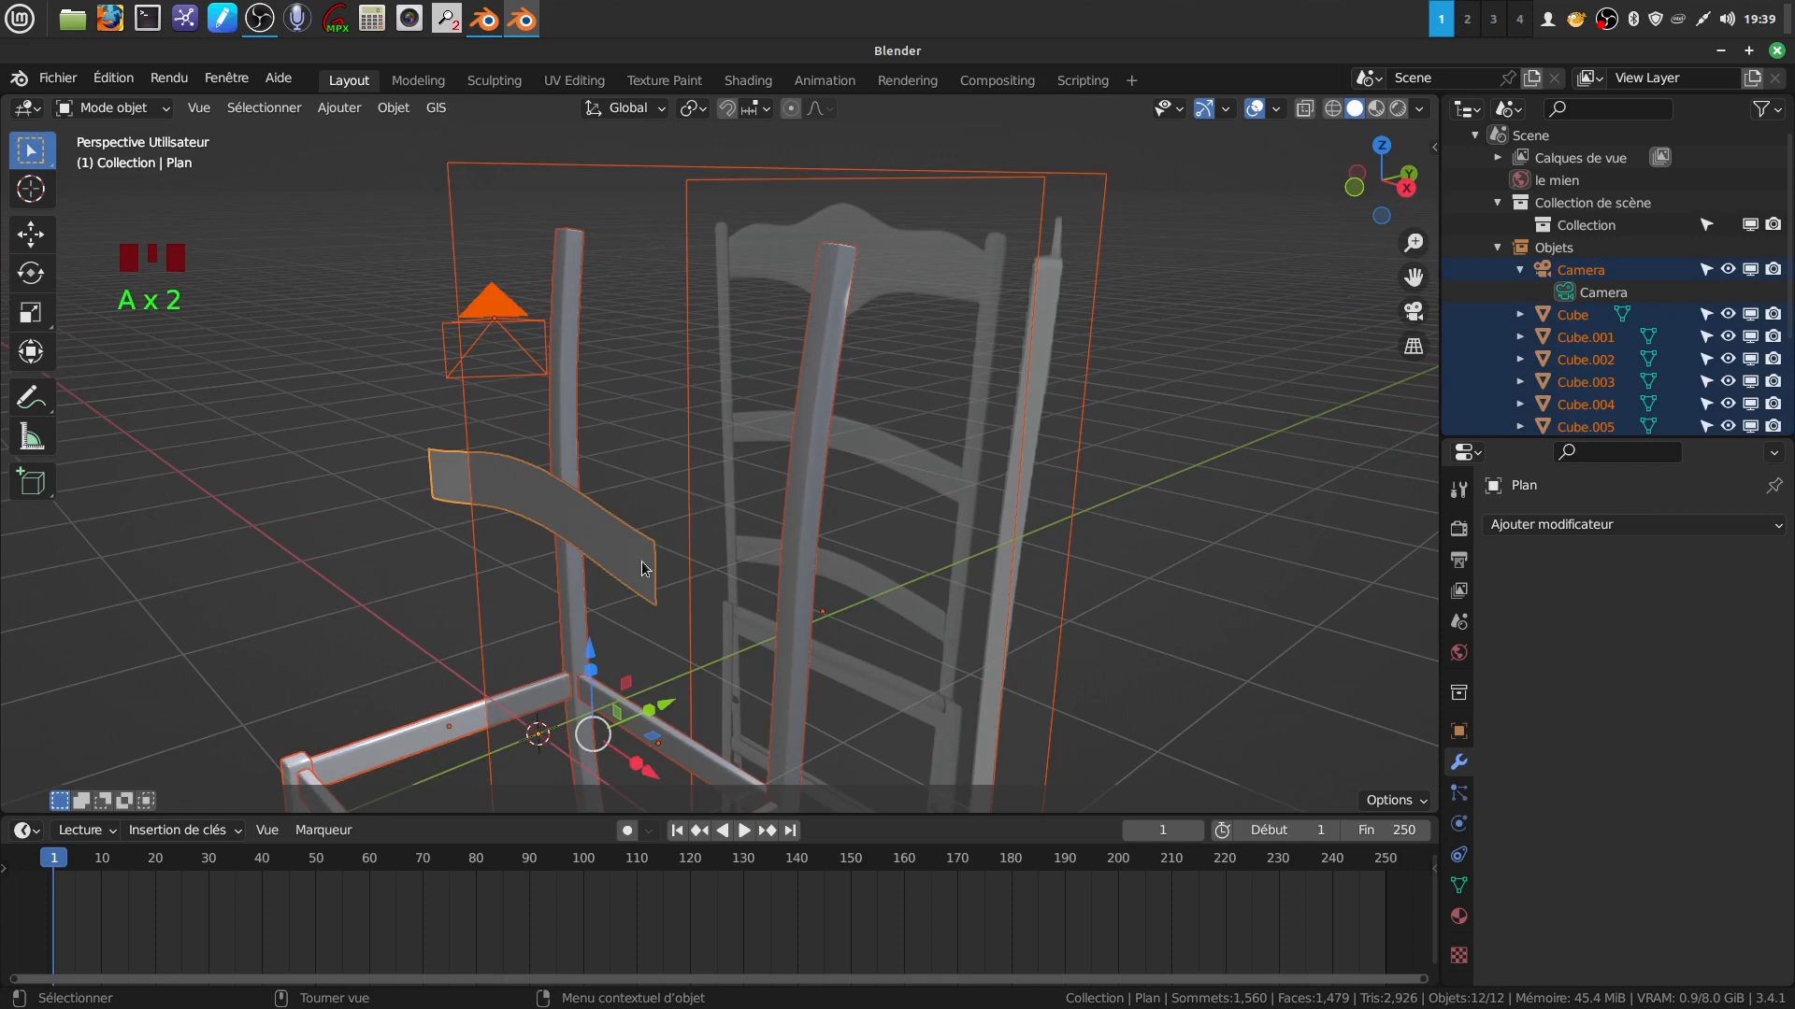
click(644, 562)
key(Tab)
click(424, 495)
click(432, 493)
key(Tab)
middle_drag(445, 506, 609, 557)
key(a)
key(a)
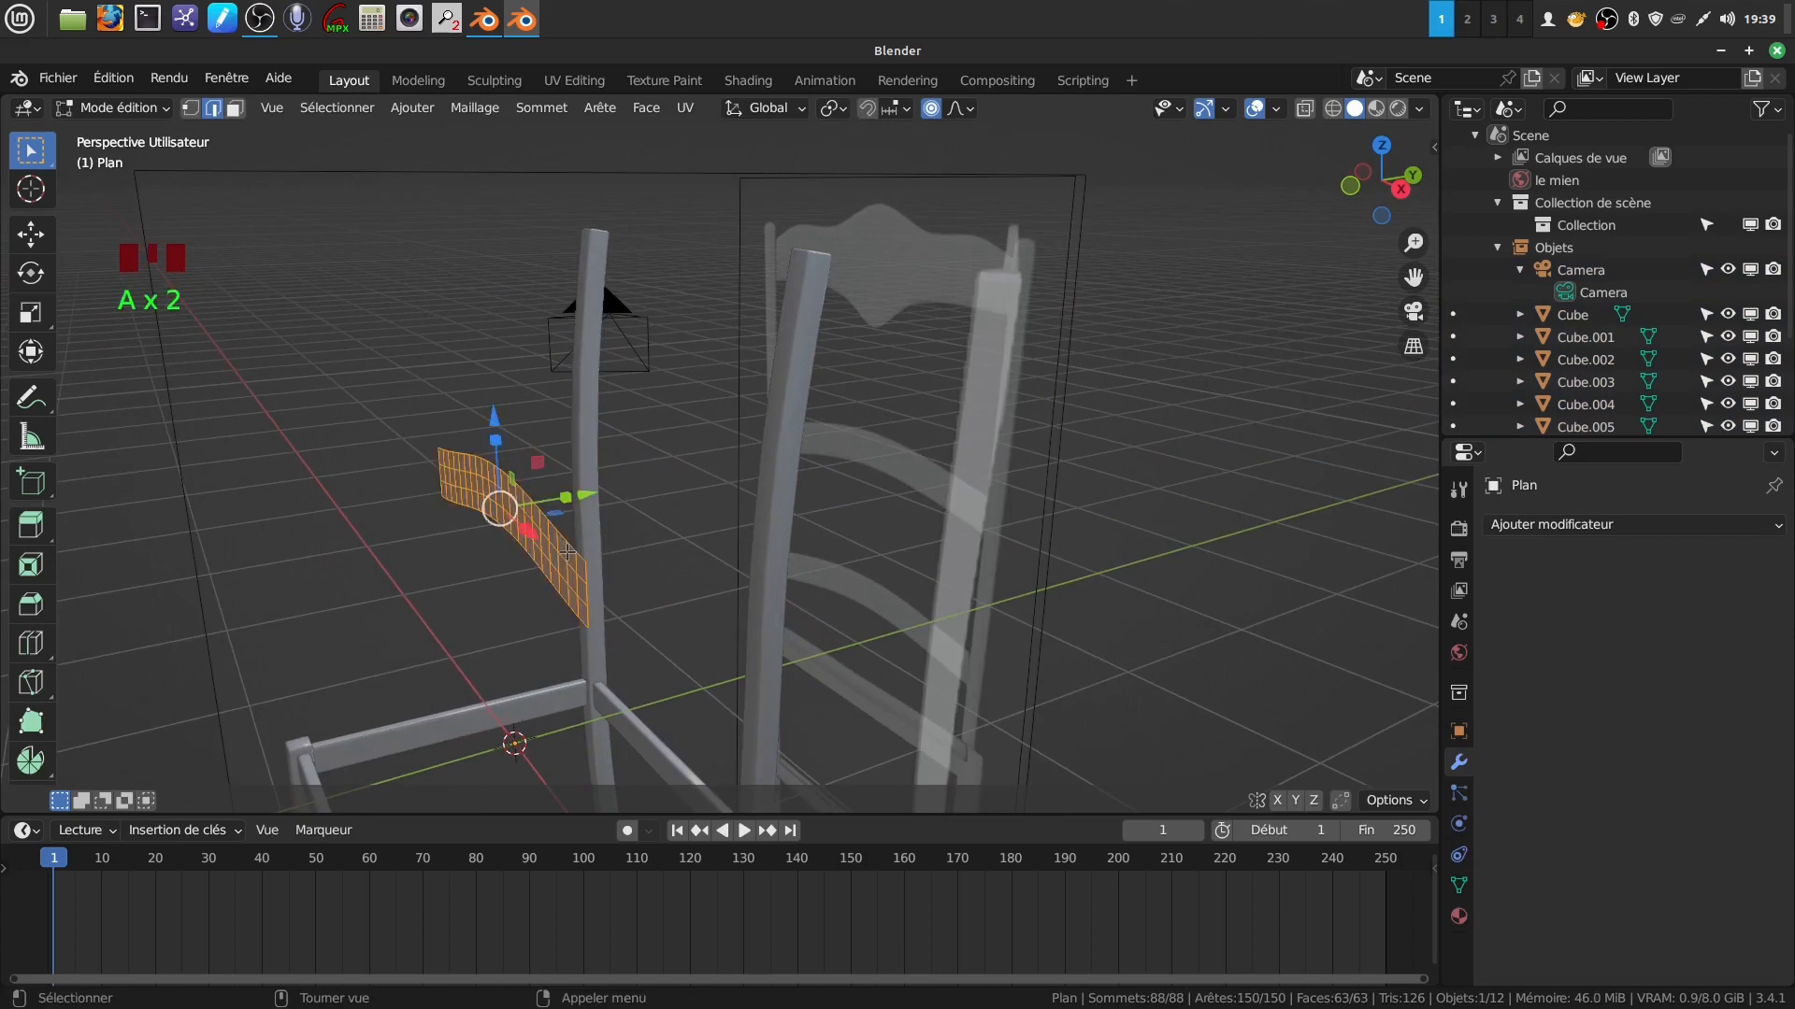
key(e)
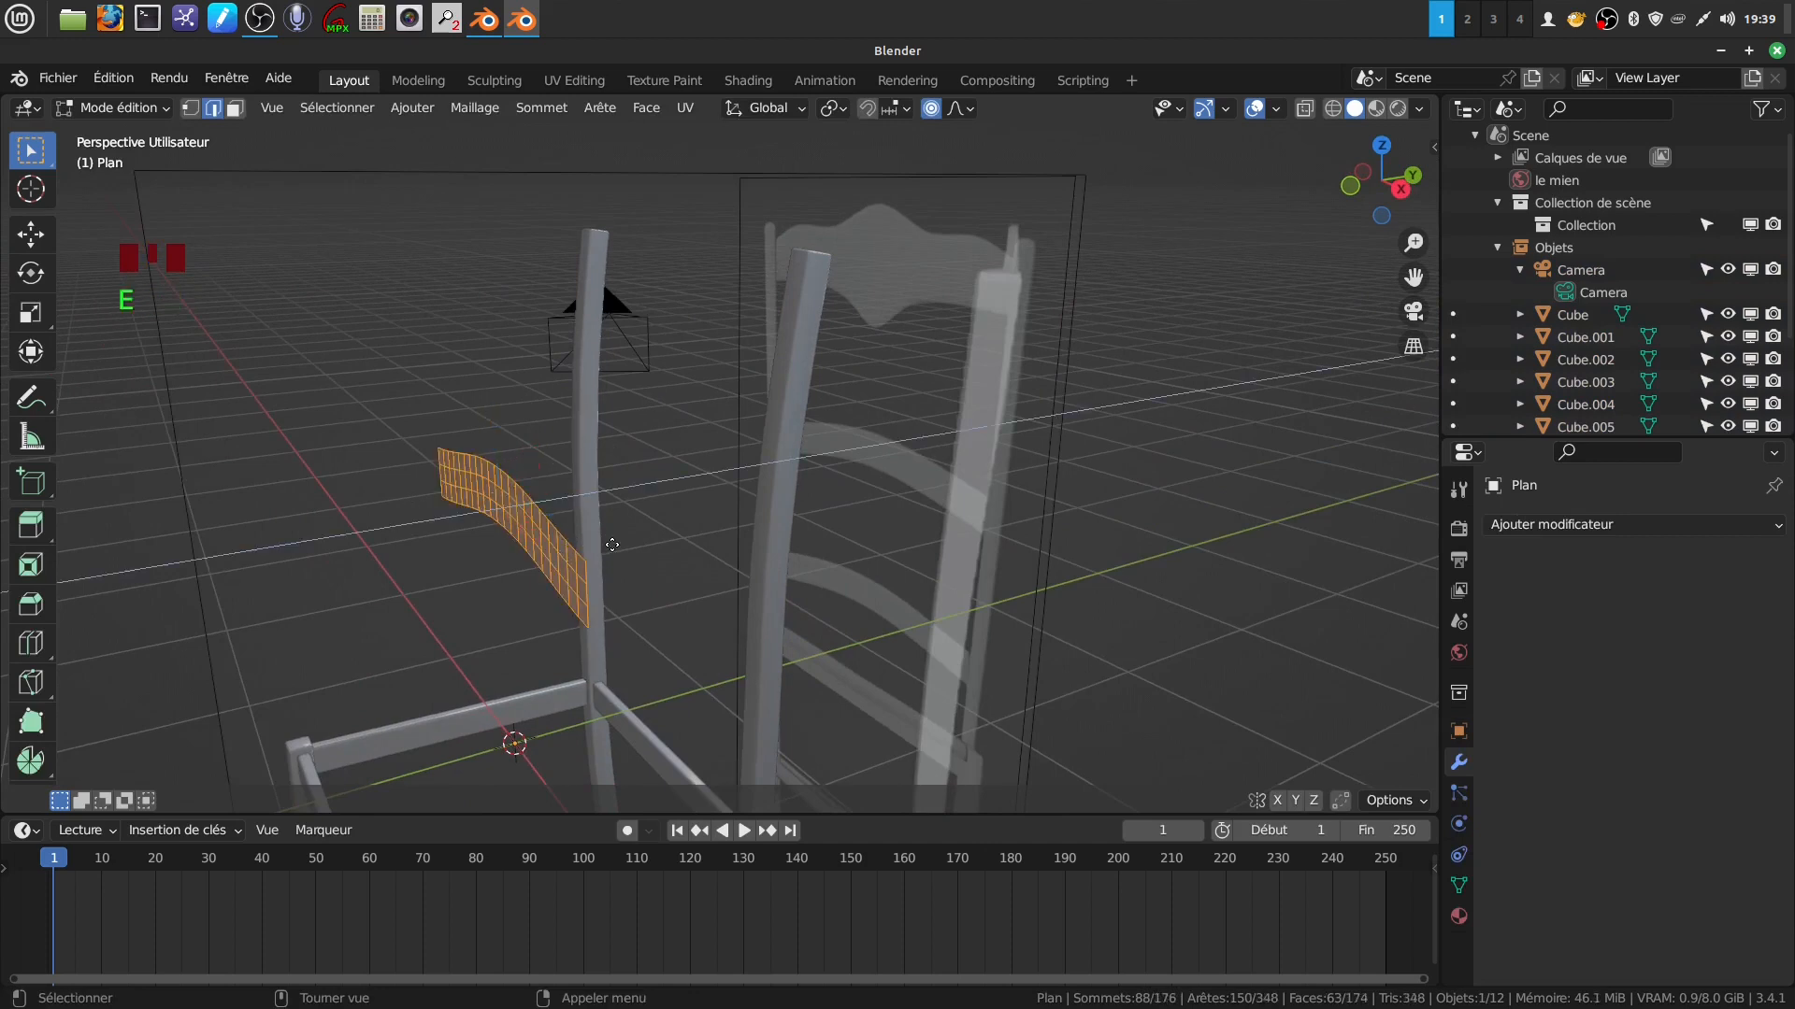
right_click(607, 523)
Turn off proportional editing and move the extruded faces -0.054703 m along Y to give the slat thickness.
drag(584, 499, 575, 498)
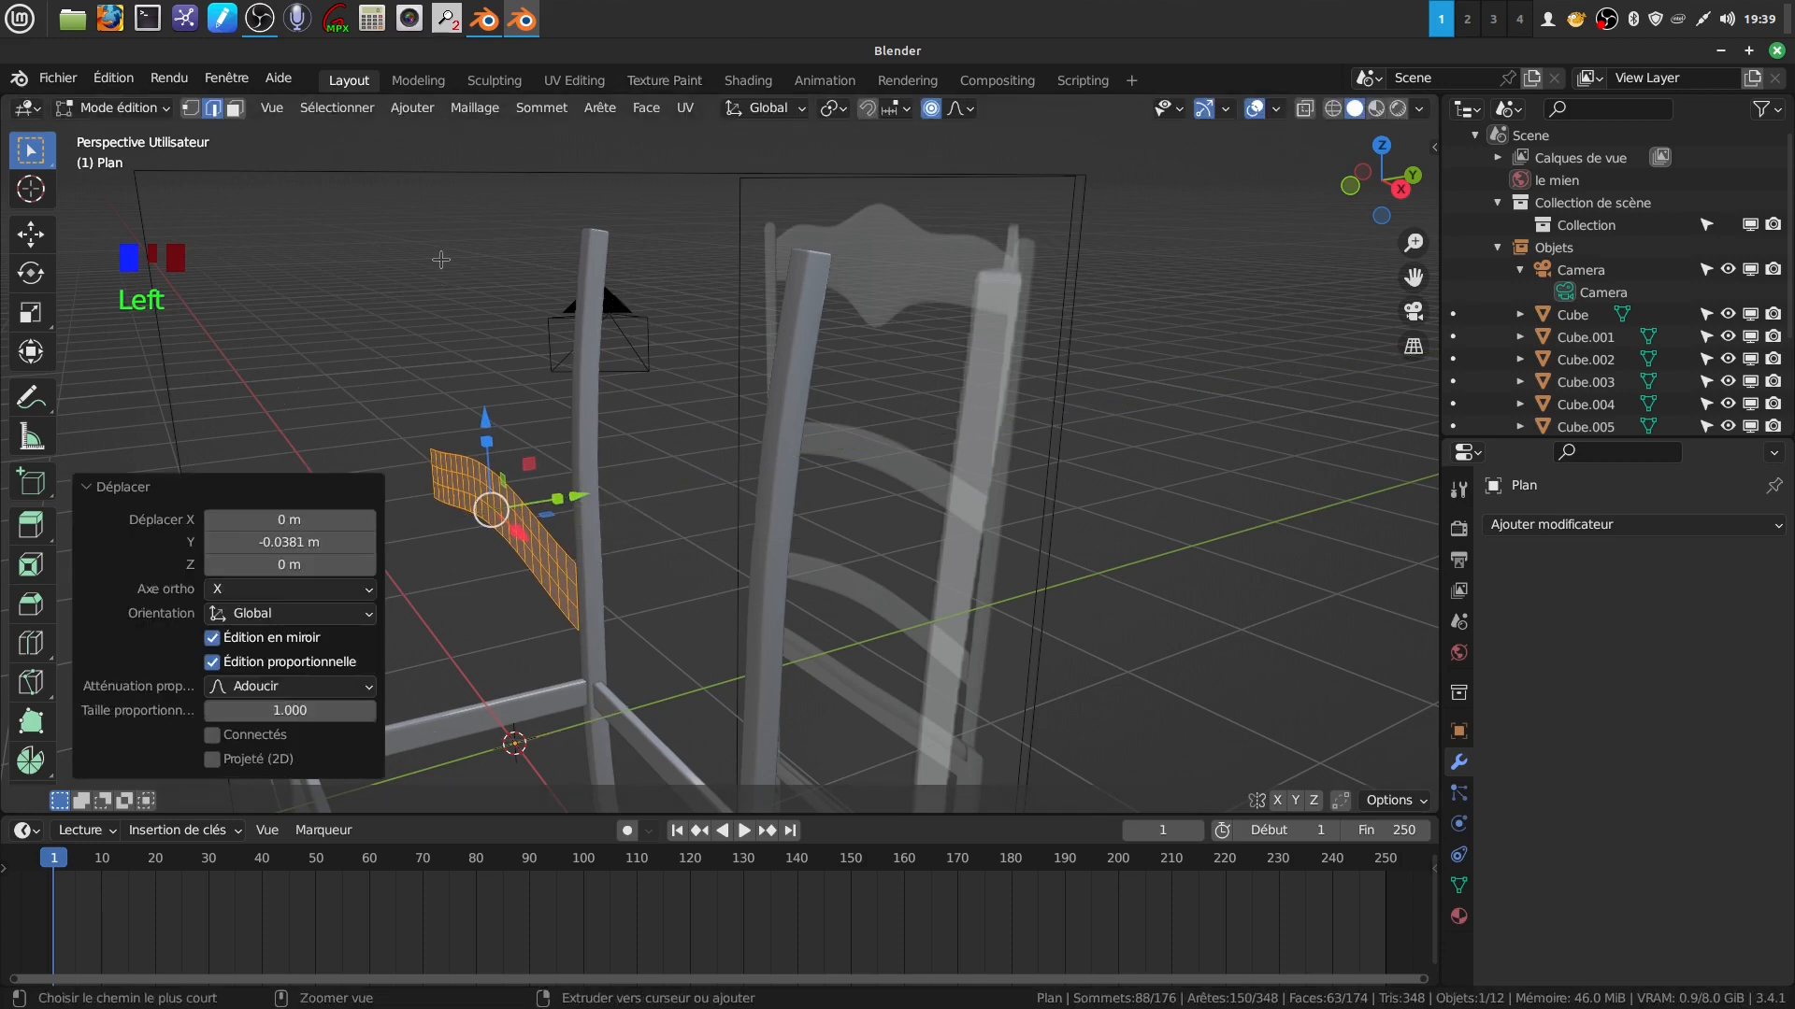
key(ctrl+z)
click(931, 109)
drag(574, 505, 579, 497)
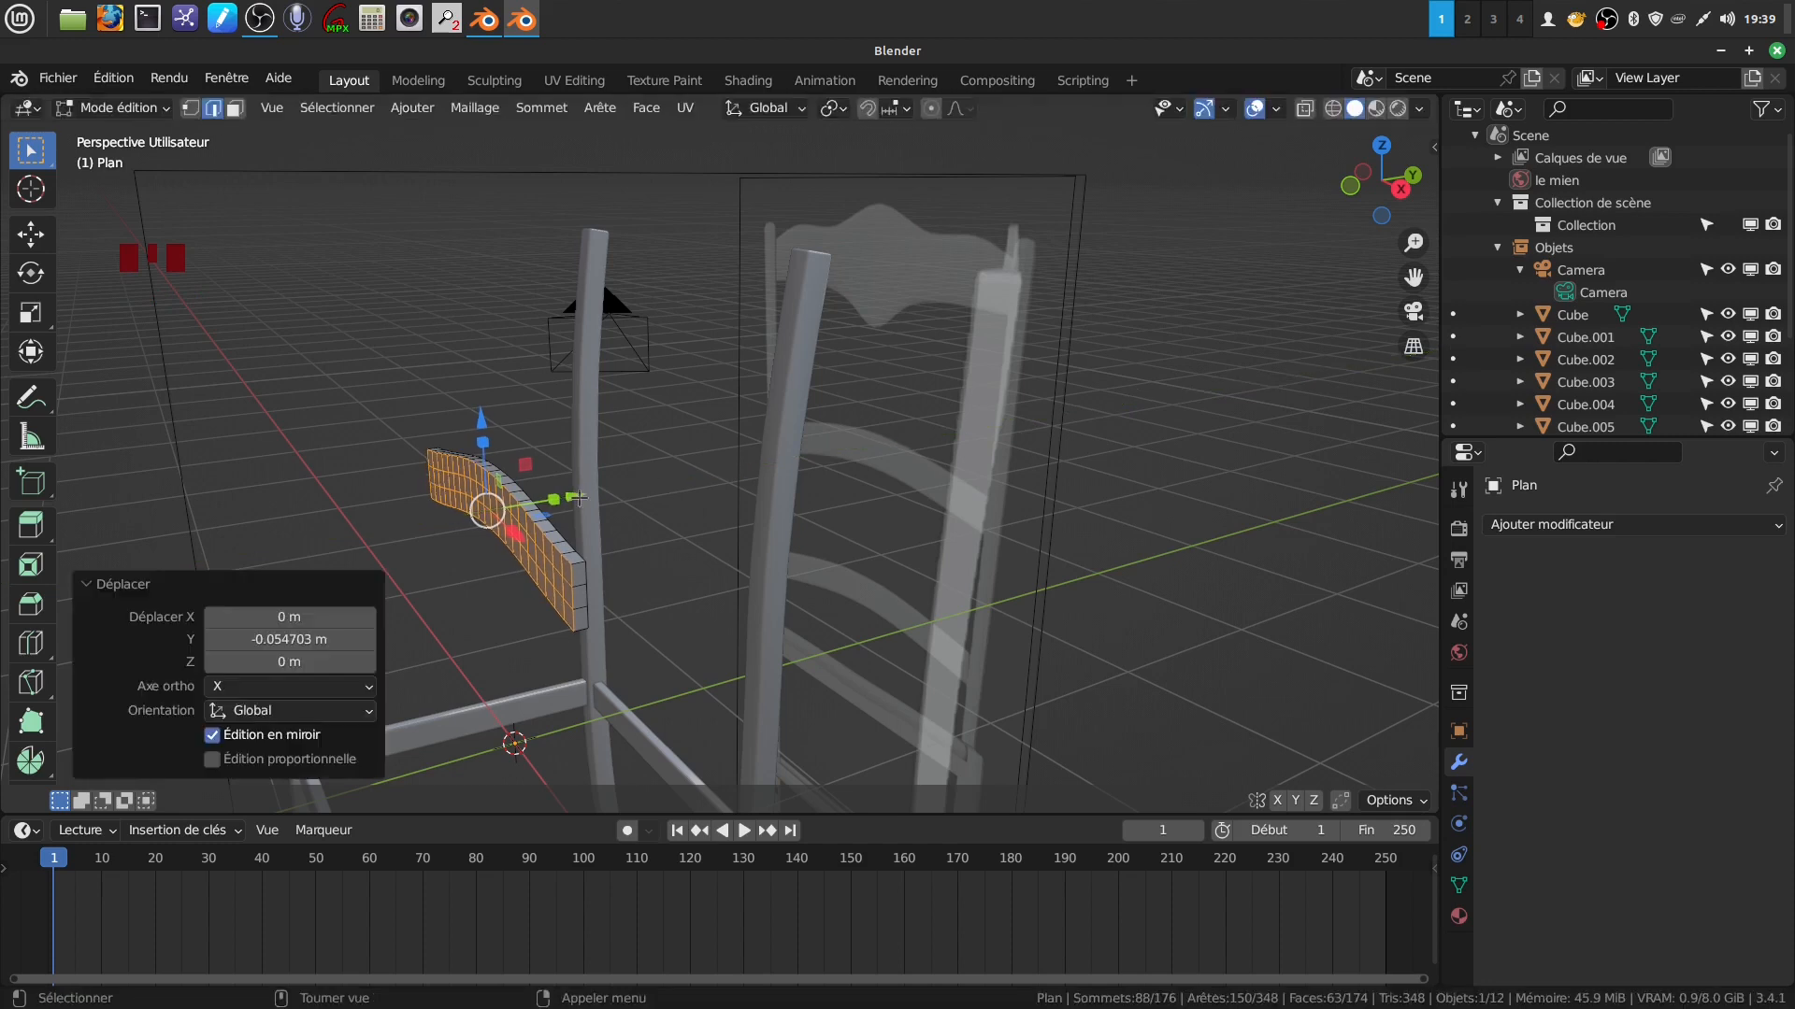
Select the three faces on each end of the slat in face mode and delete them.
shift+middle_drag(521, 610, 790, 341)
scroll(753, 447, up, 2)
shift+middle_drag(565, 495, 538, 439)
click(234, 109)
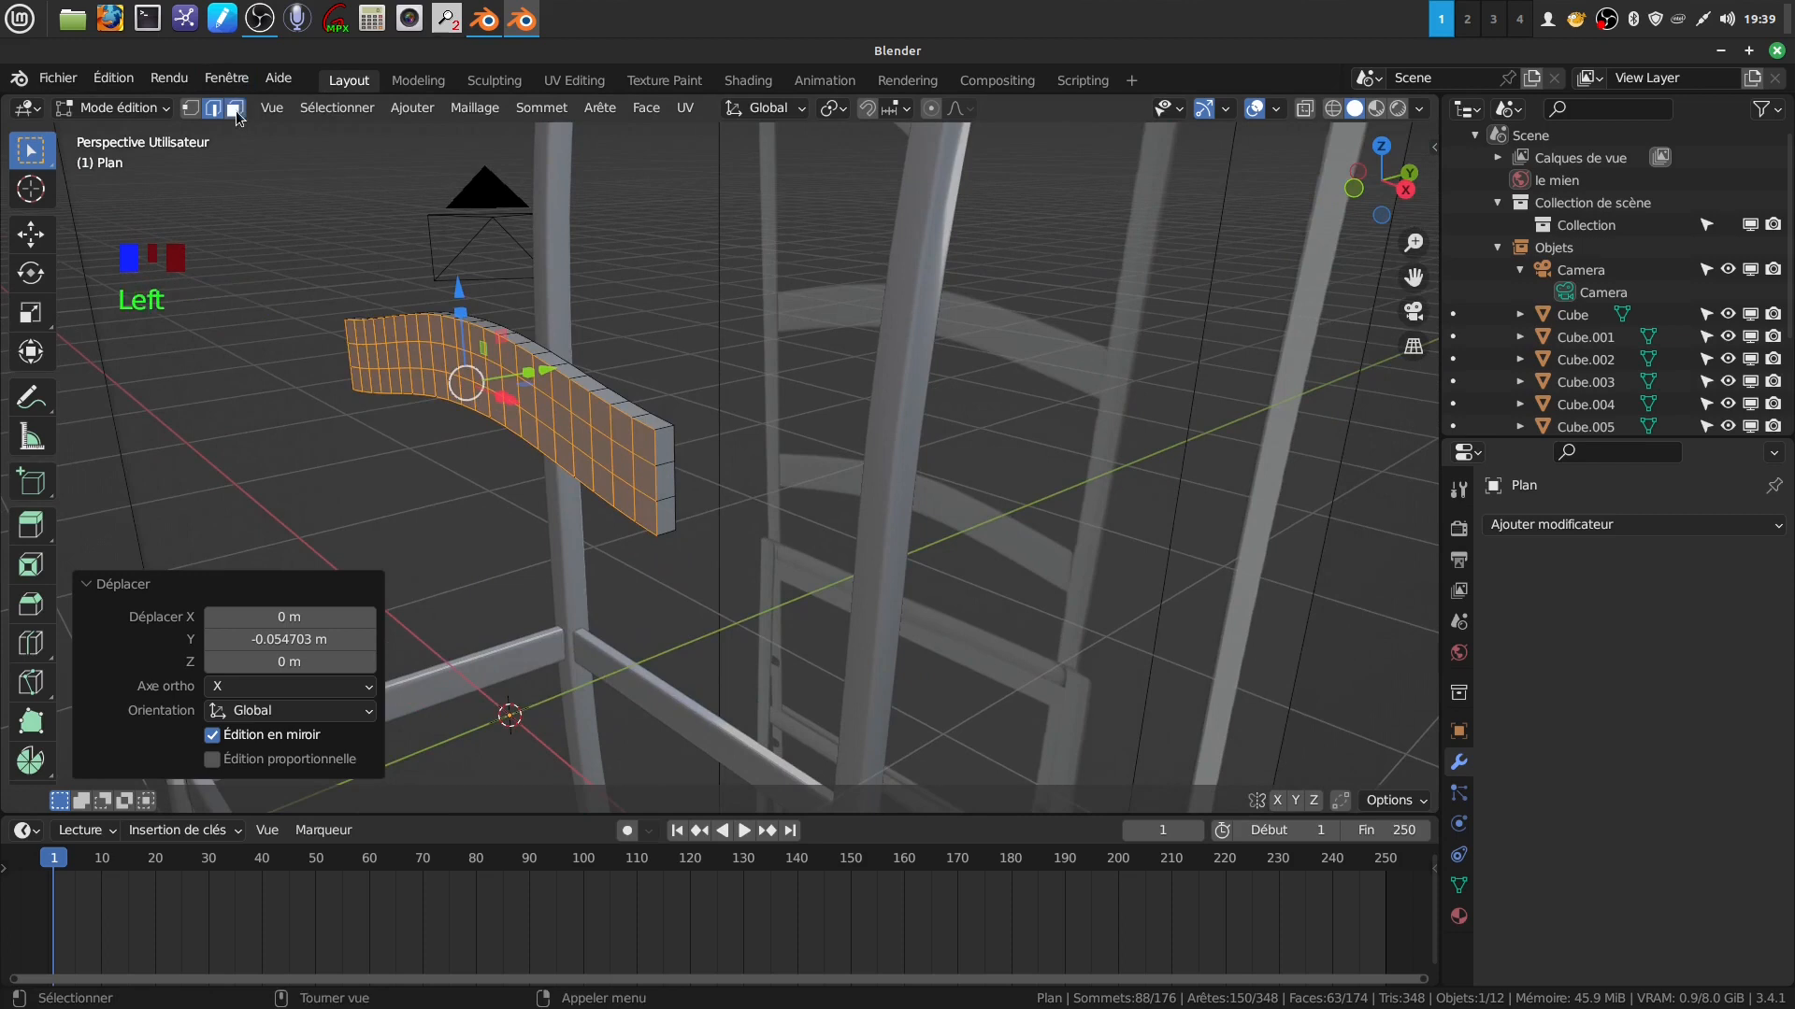
click(666, 488)
shift+click(665, 505)
shift+click(667, 519)
middle_drag(667, 520, 799, 431)
shift+click(754, 423)
shift+click(758, 478)
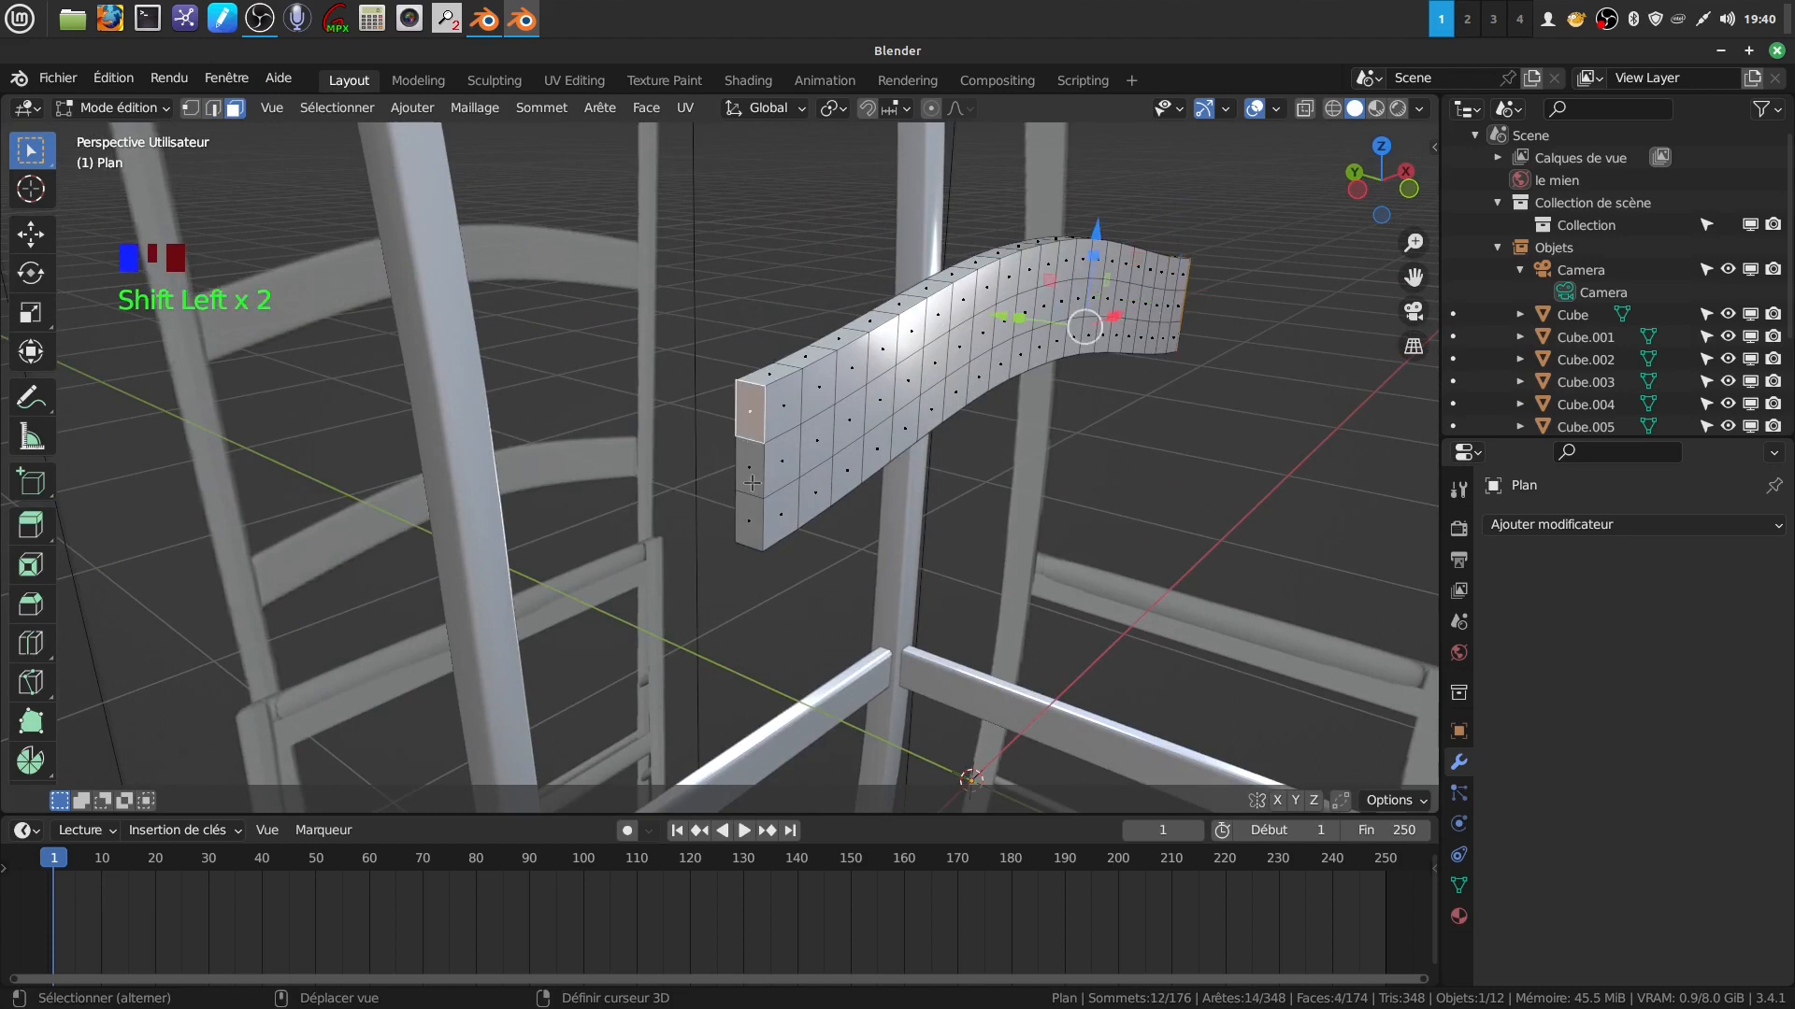
shift+click(764, 531)
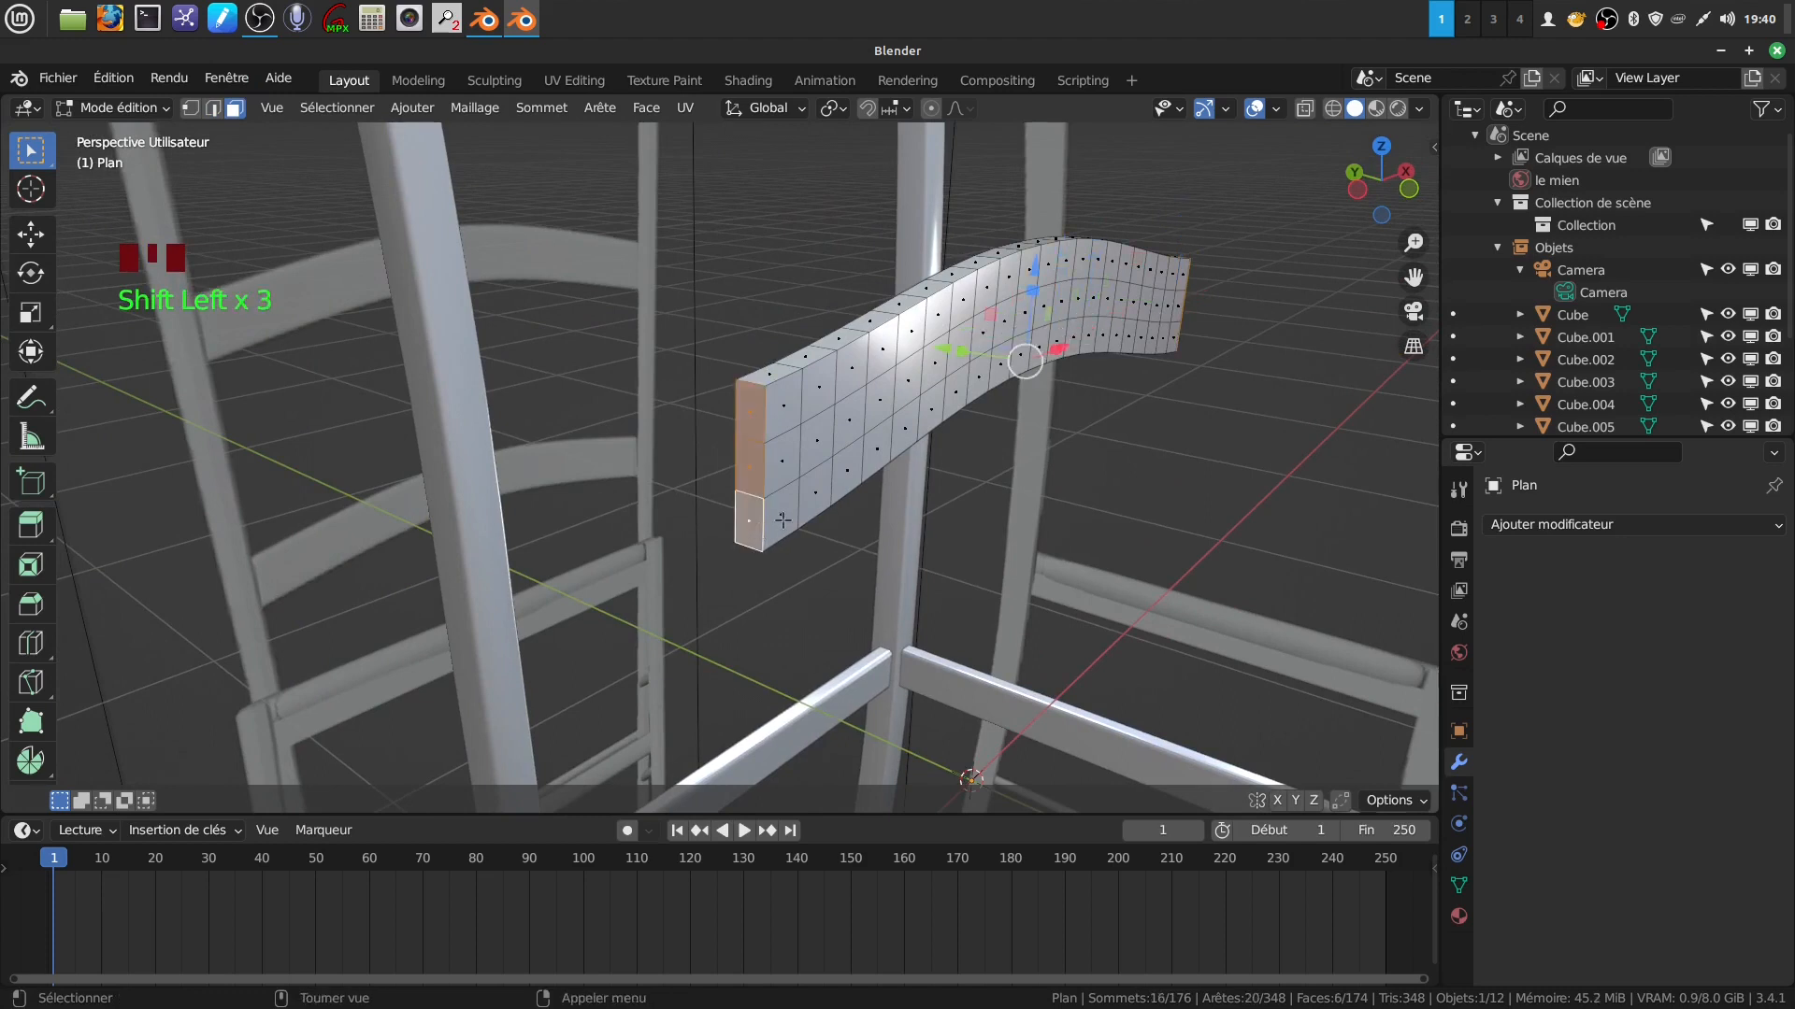
key(x)
click(718, 518)
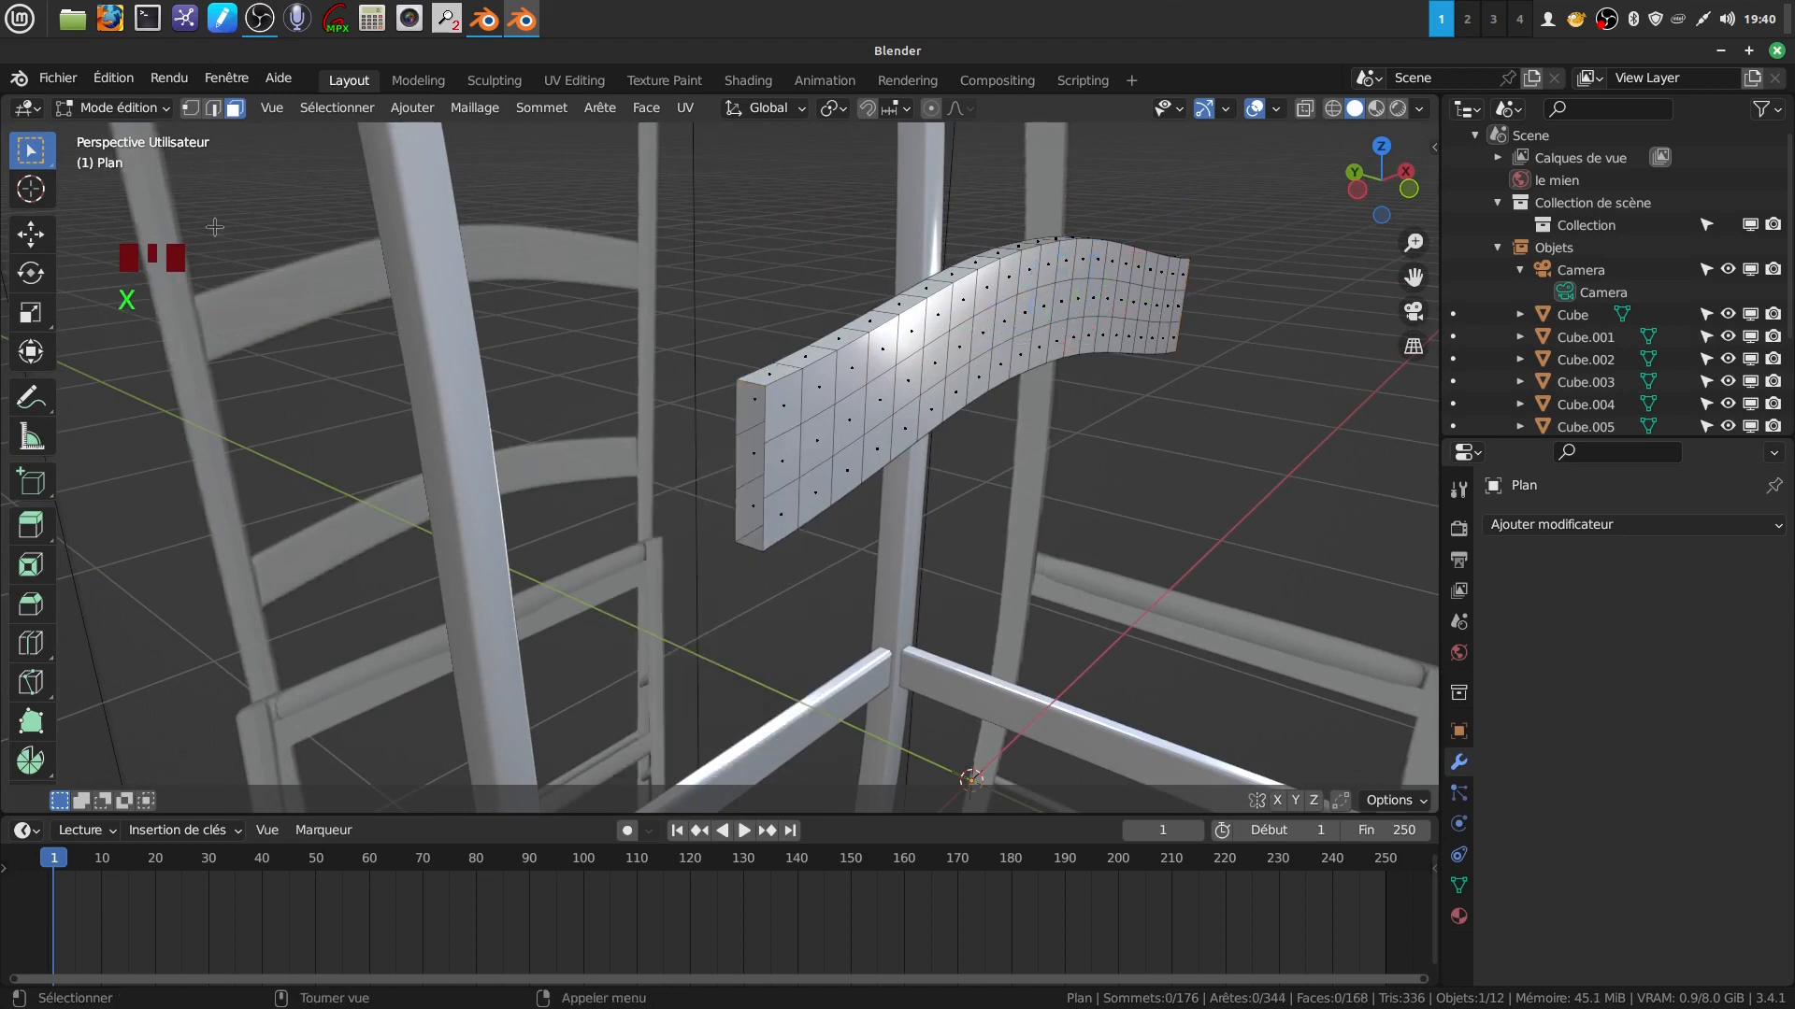
Bevel the slat's four long edge loops by about 0.01 m with five segments.
click(215, 109)
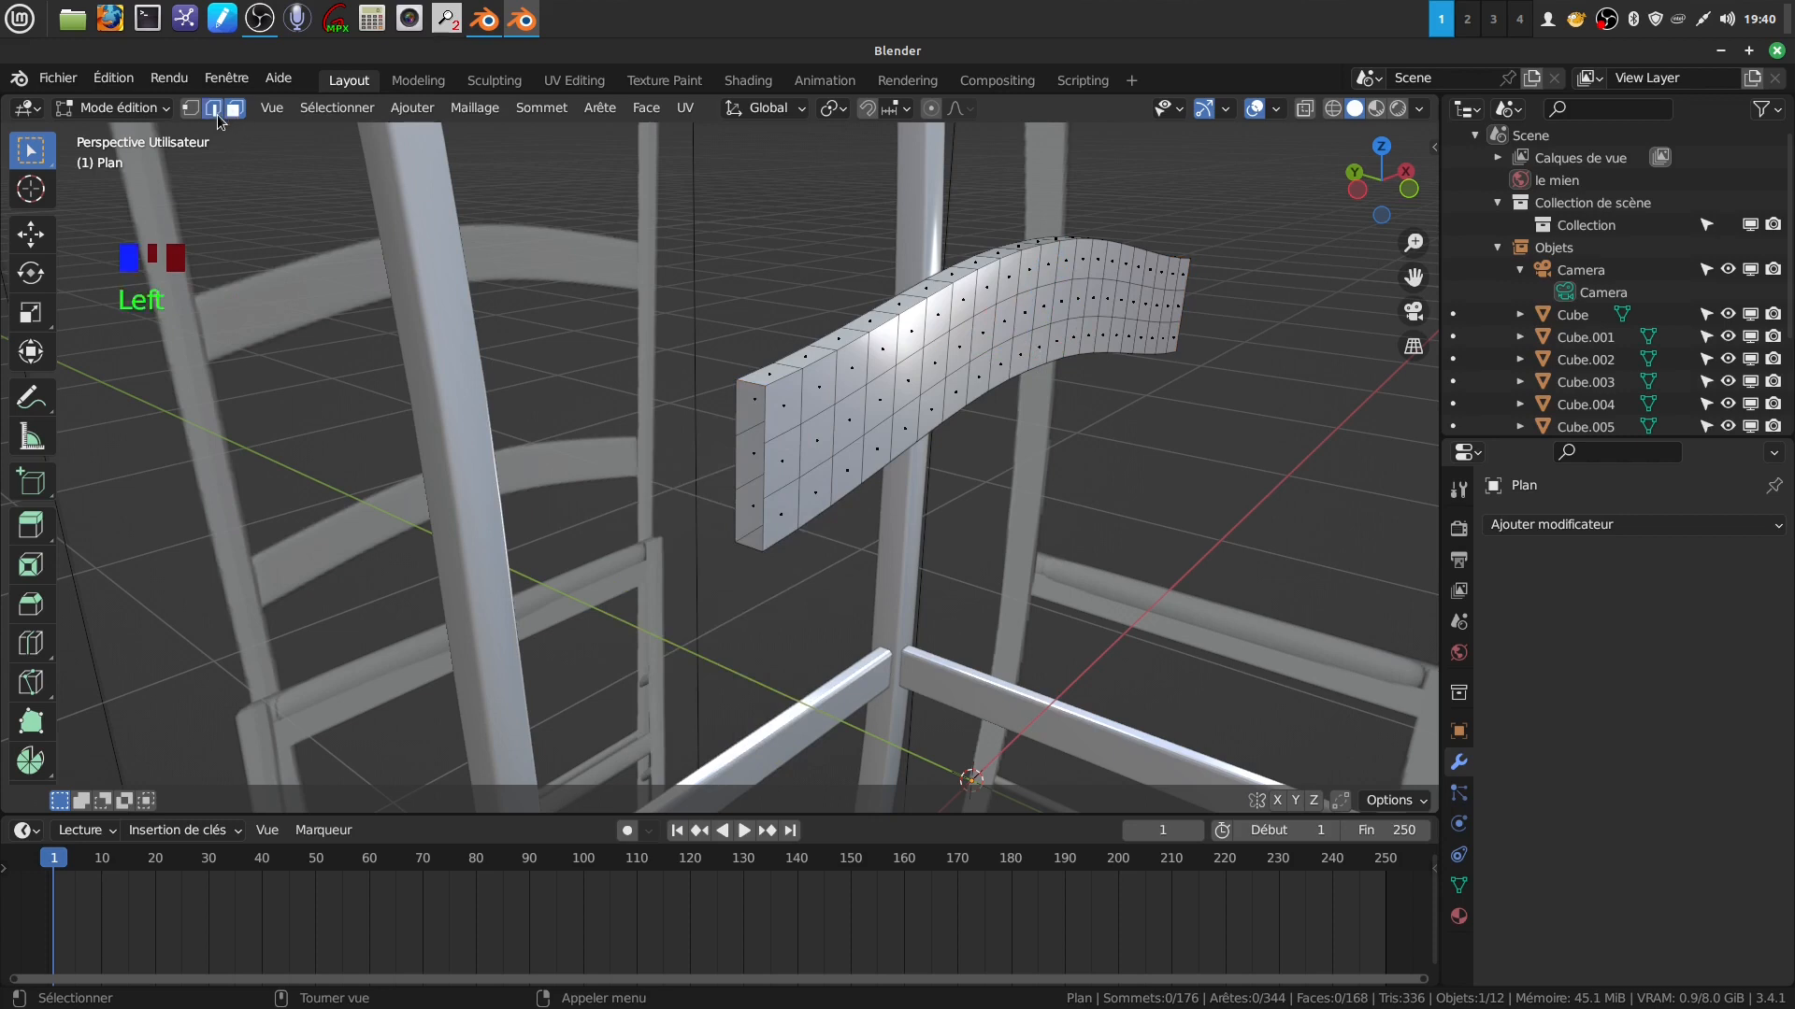
alt+click(771, 372)
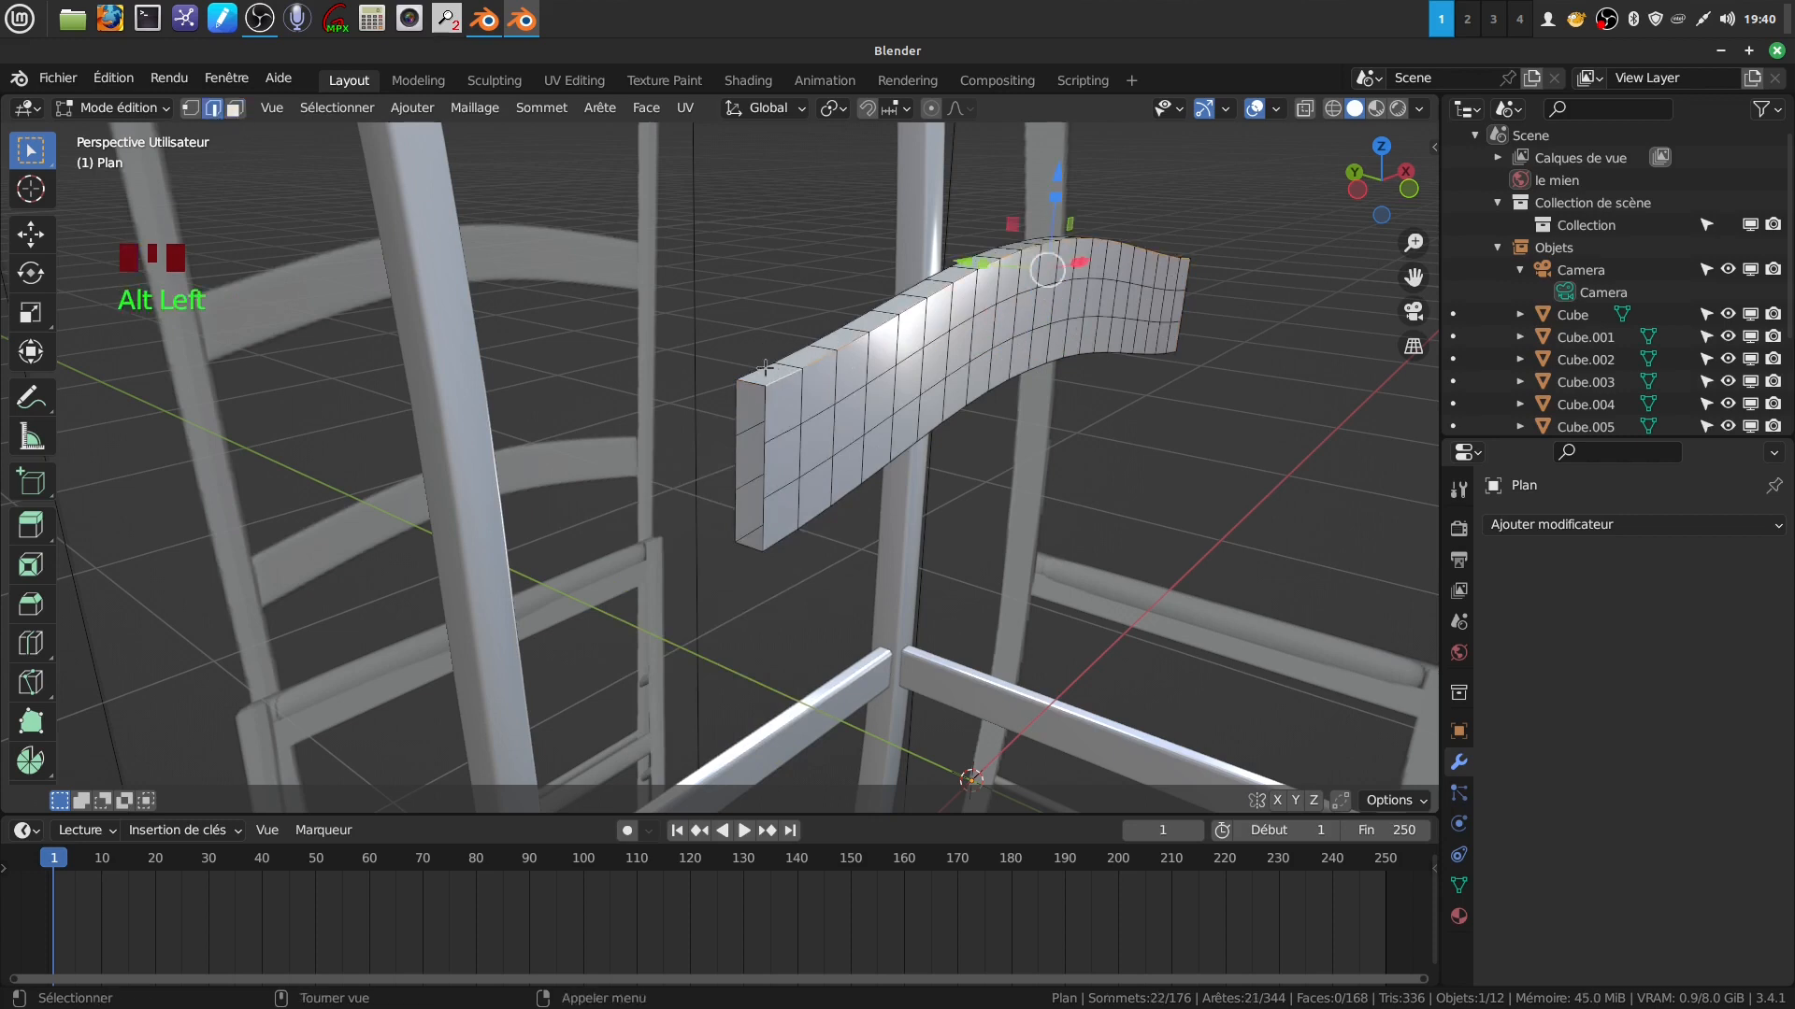
alt+shift+click(762, 372)
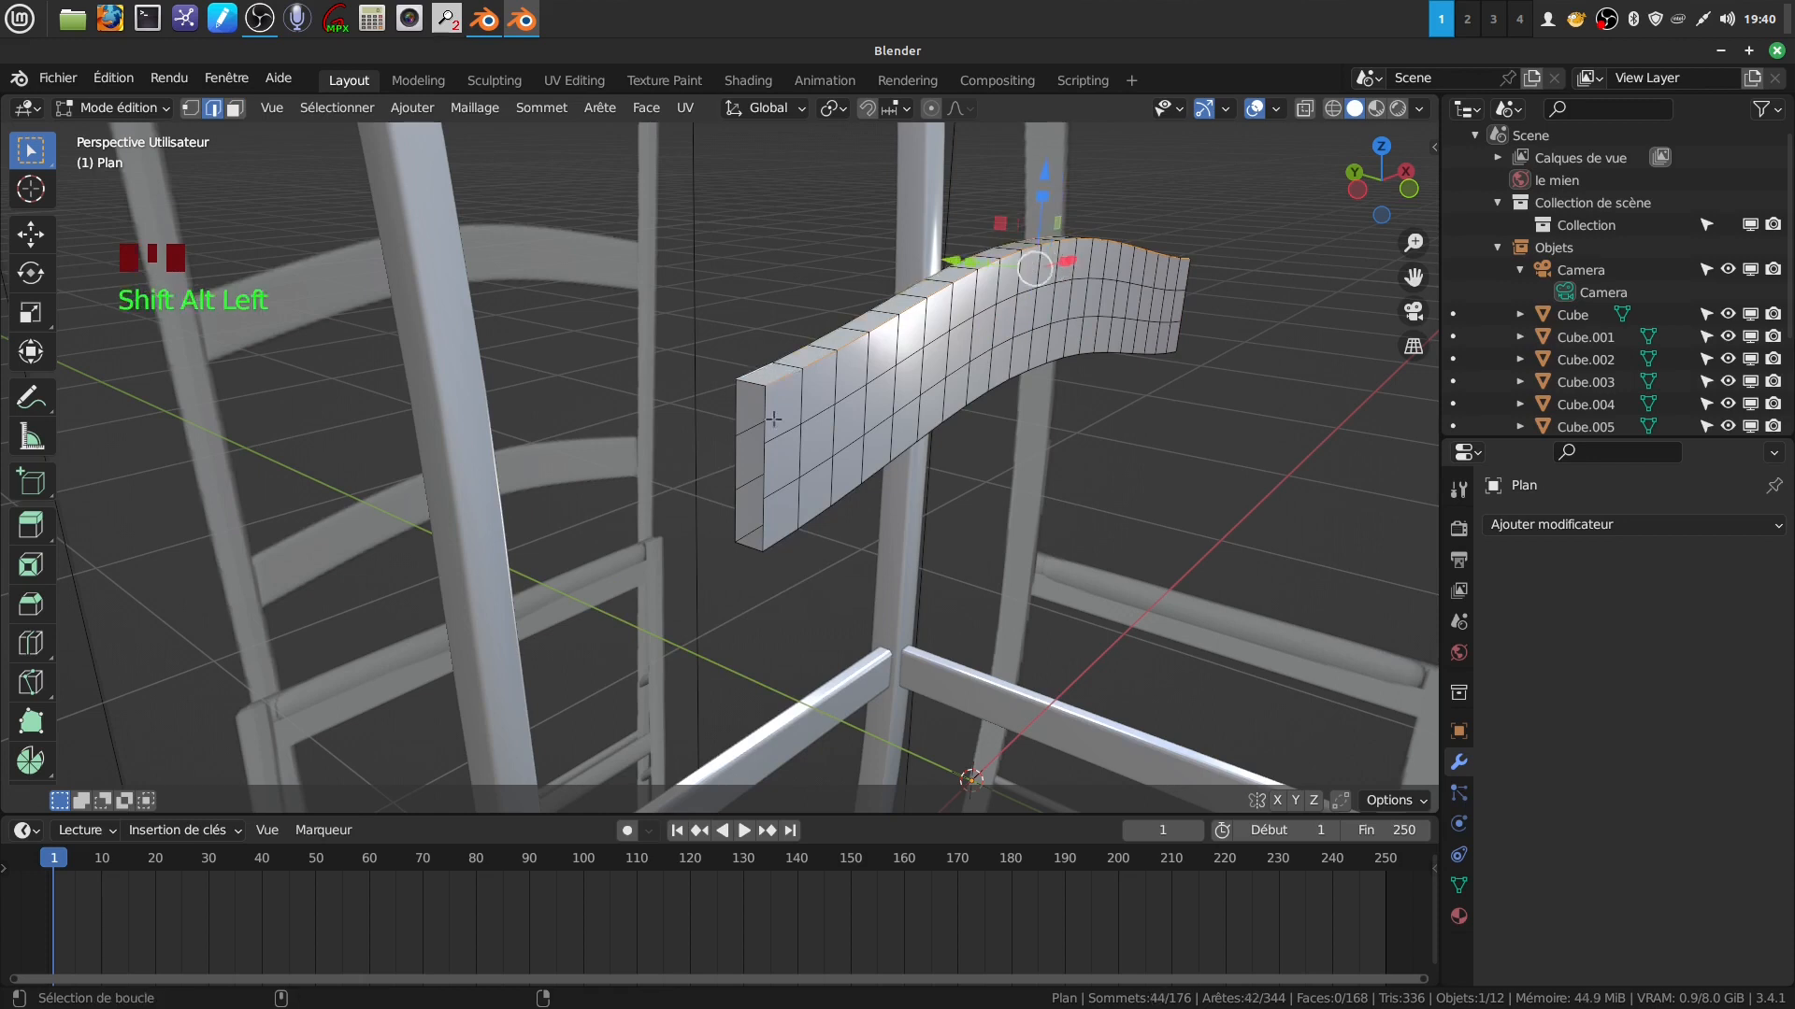
alt+shift+click(769, 540)
alt+shift+click(743, 539)
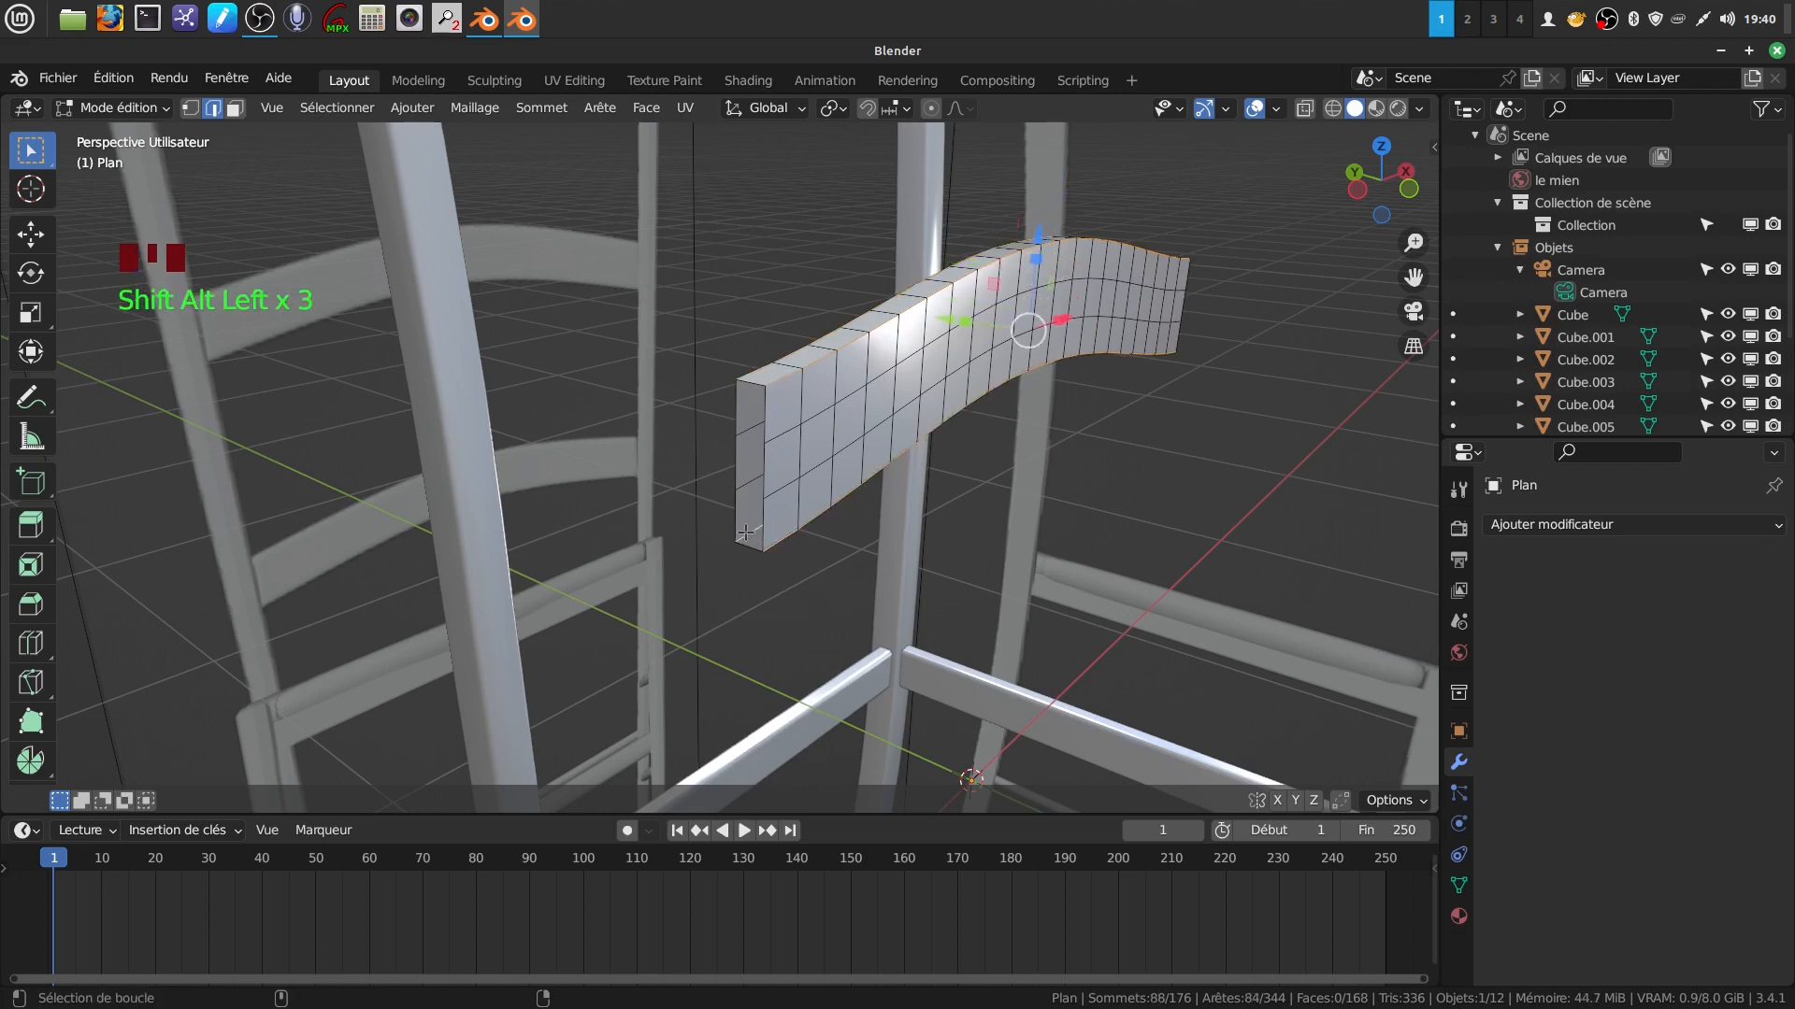
key(ctrl+b)
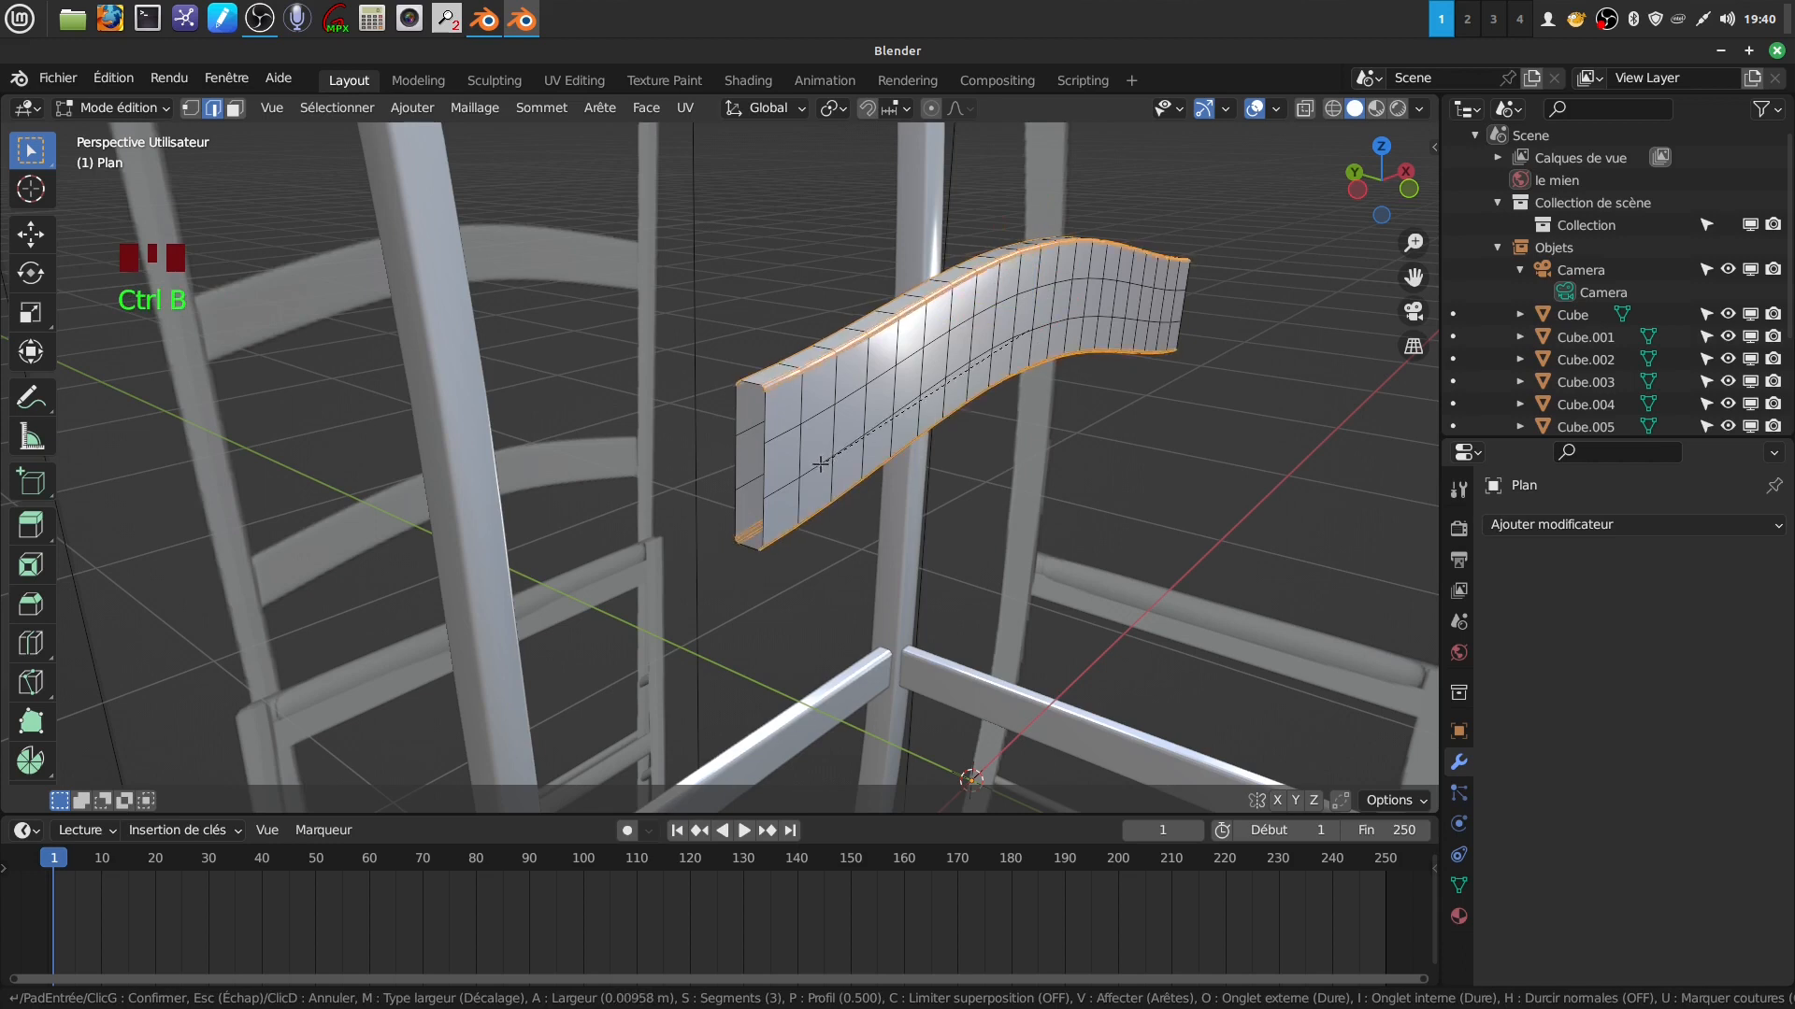
scroll(818, 464, up, 2)
click(819, 466)
Mark the lengthwise edge loop along the slat's underside as a UV seam.
middle_drag(819, 466, 963, 337)
key(Tab)
key(Tab)
shift+middle_drag(963, 336, 853, 366)
key(a)
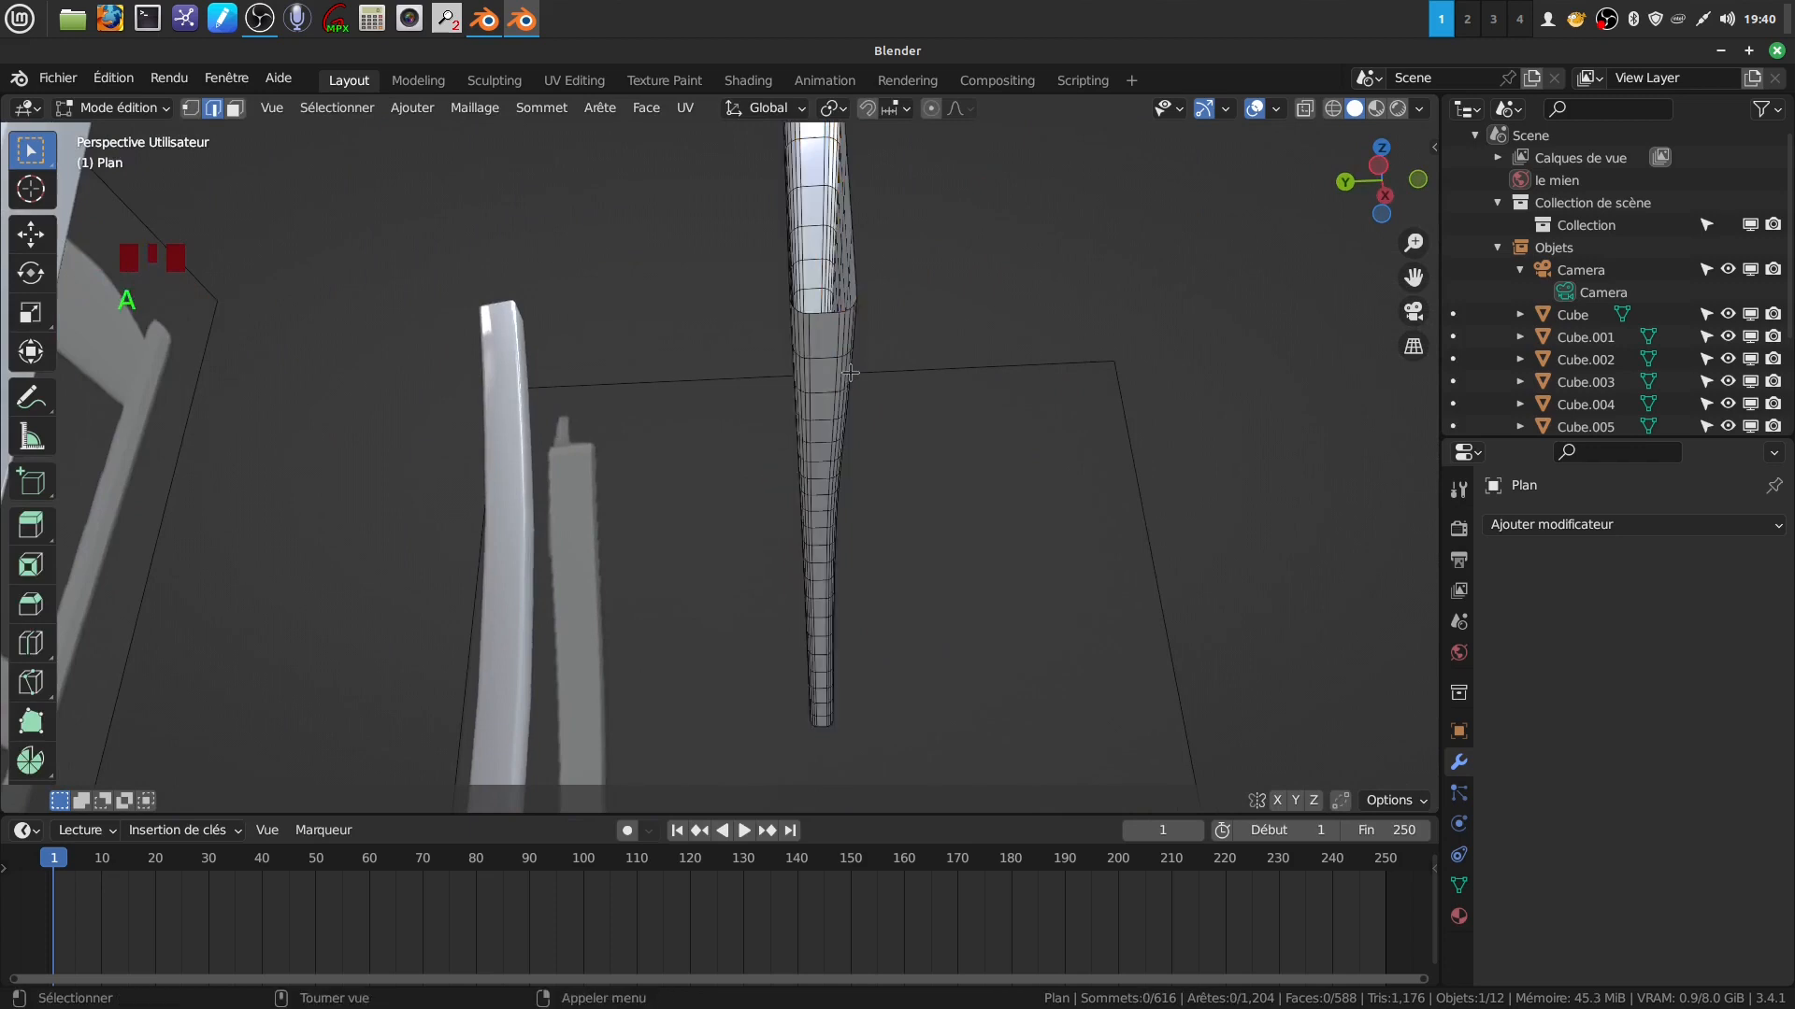
click(216, 110)
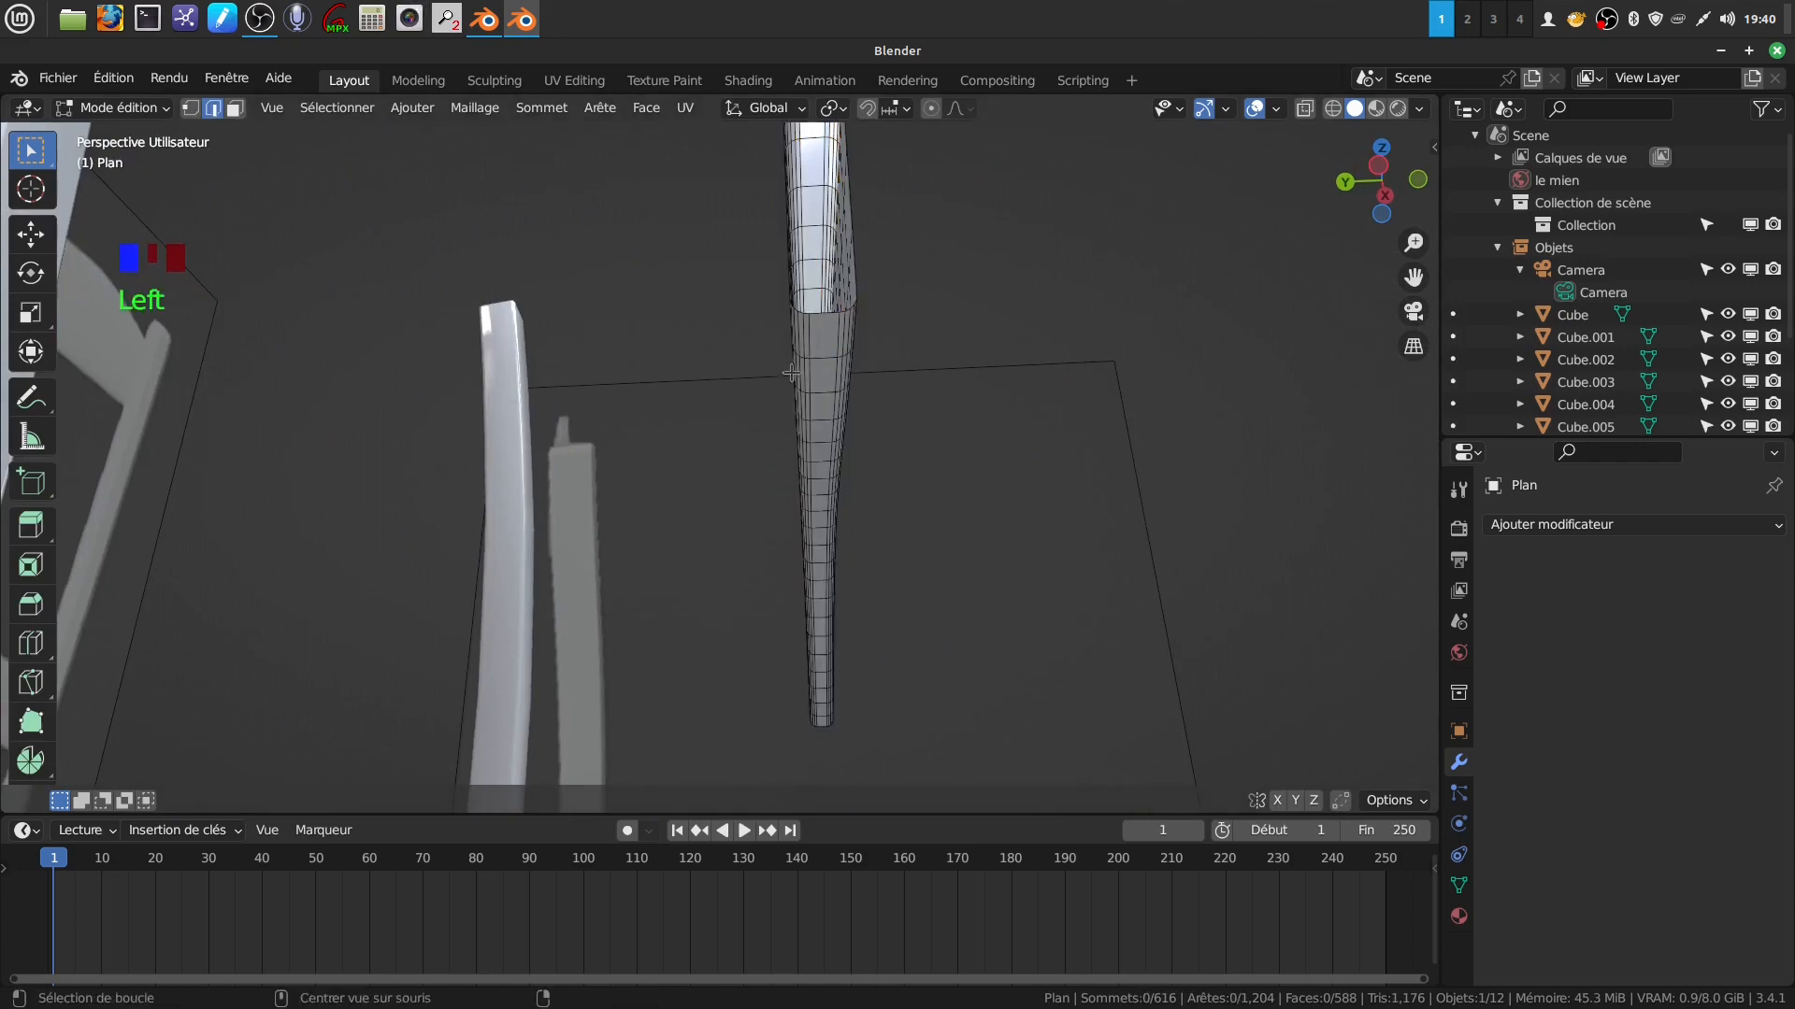
alt+click(810, 344)
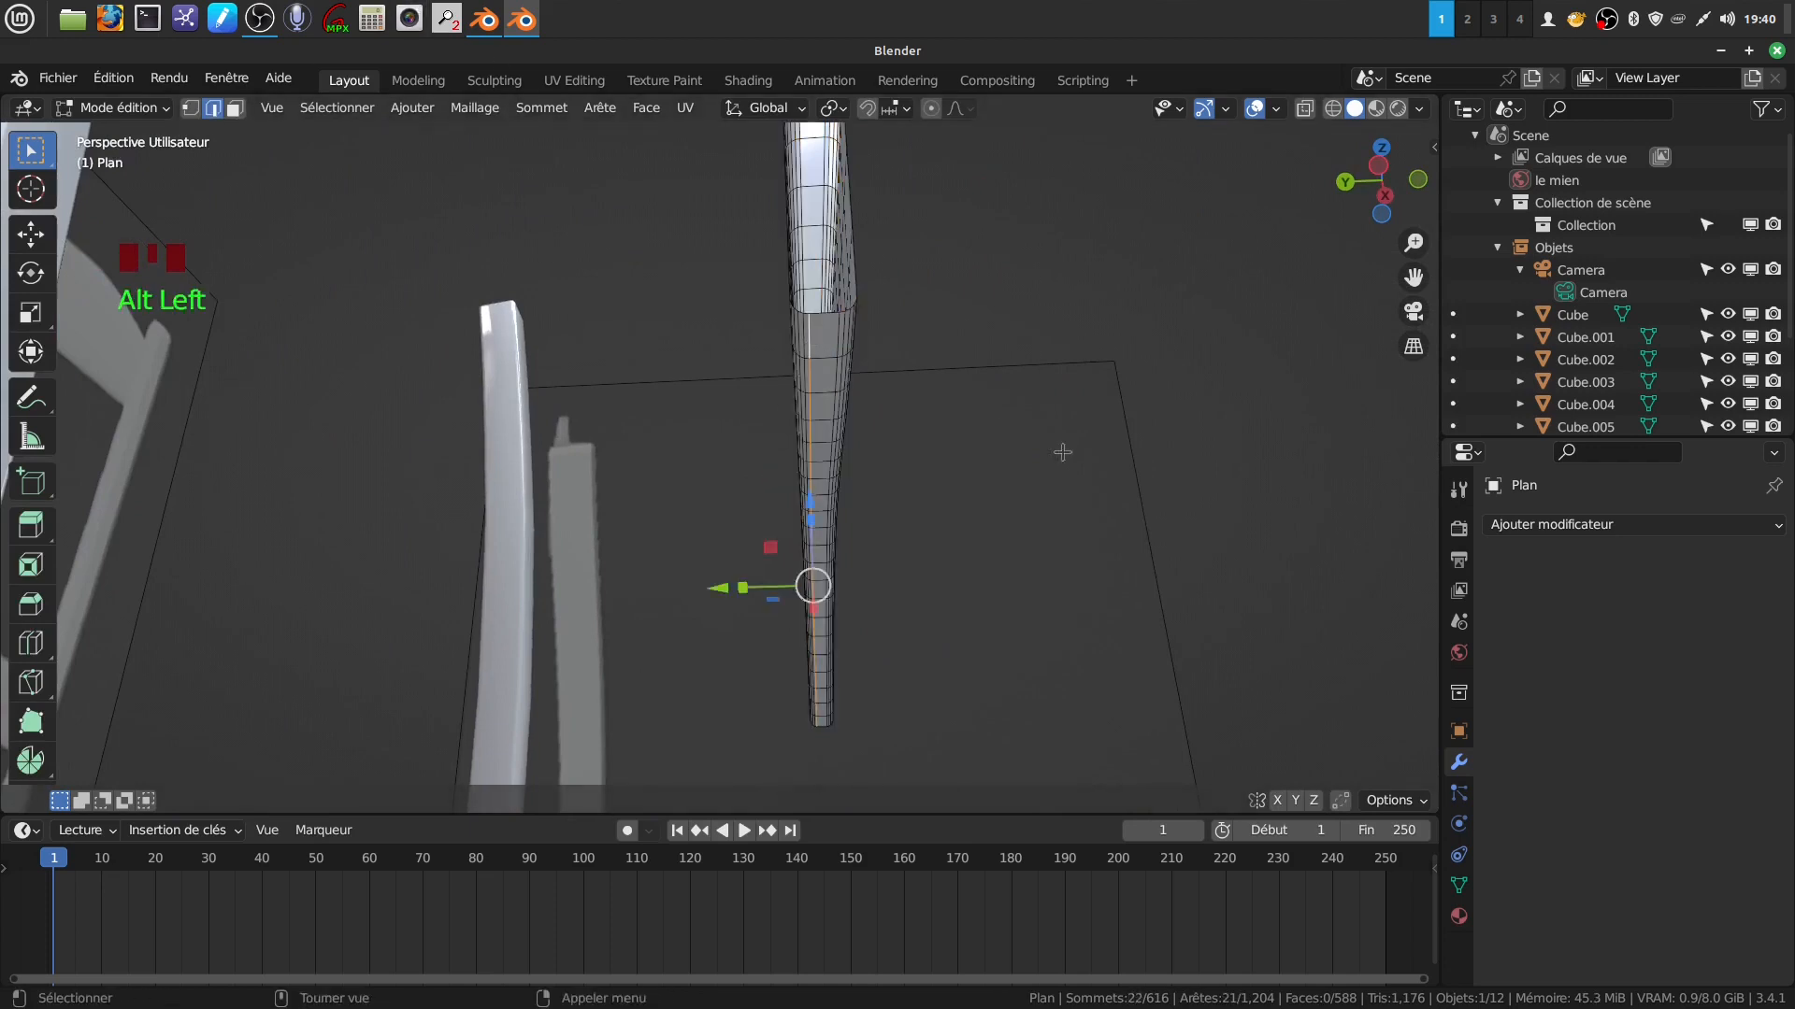
right_click(1126, 278)
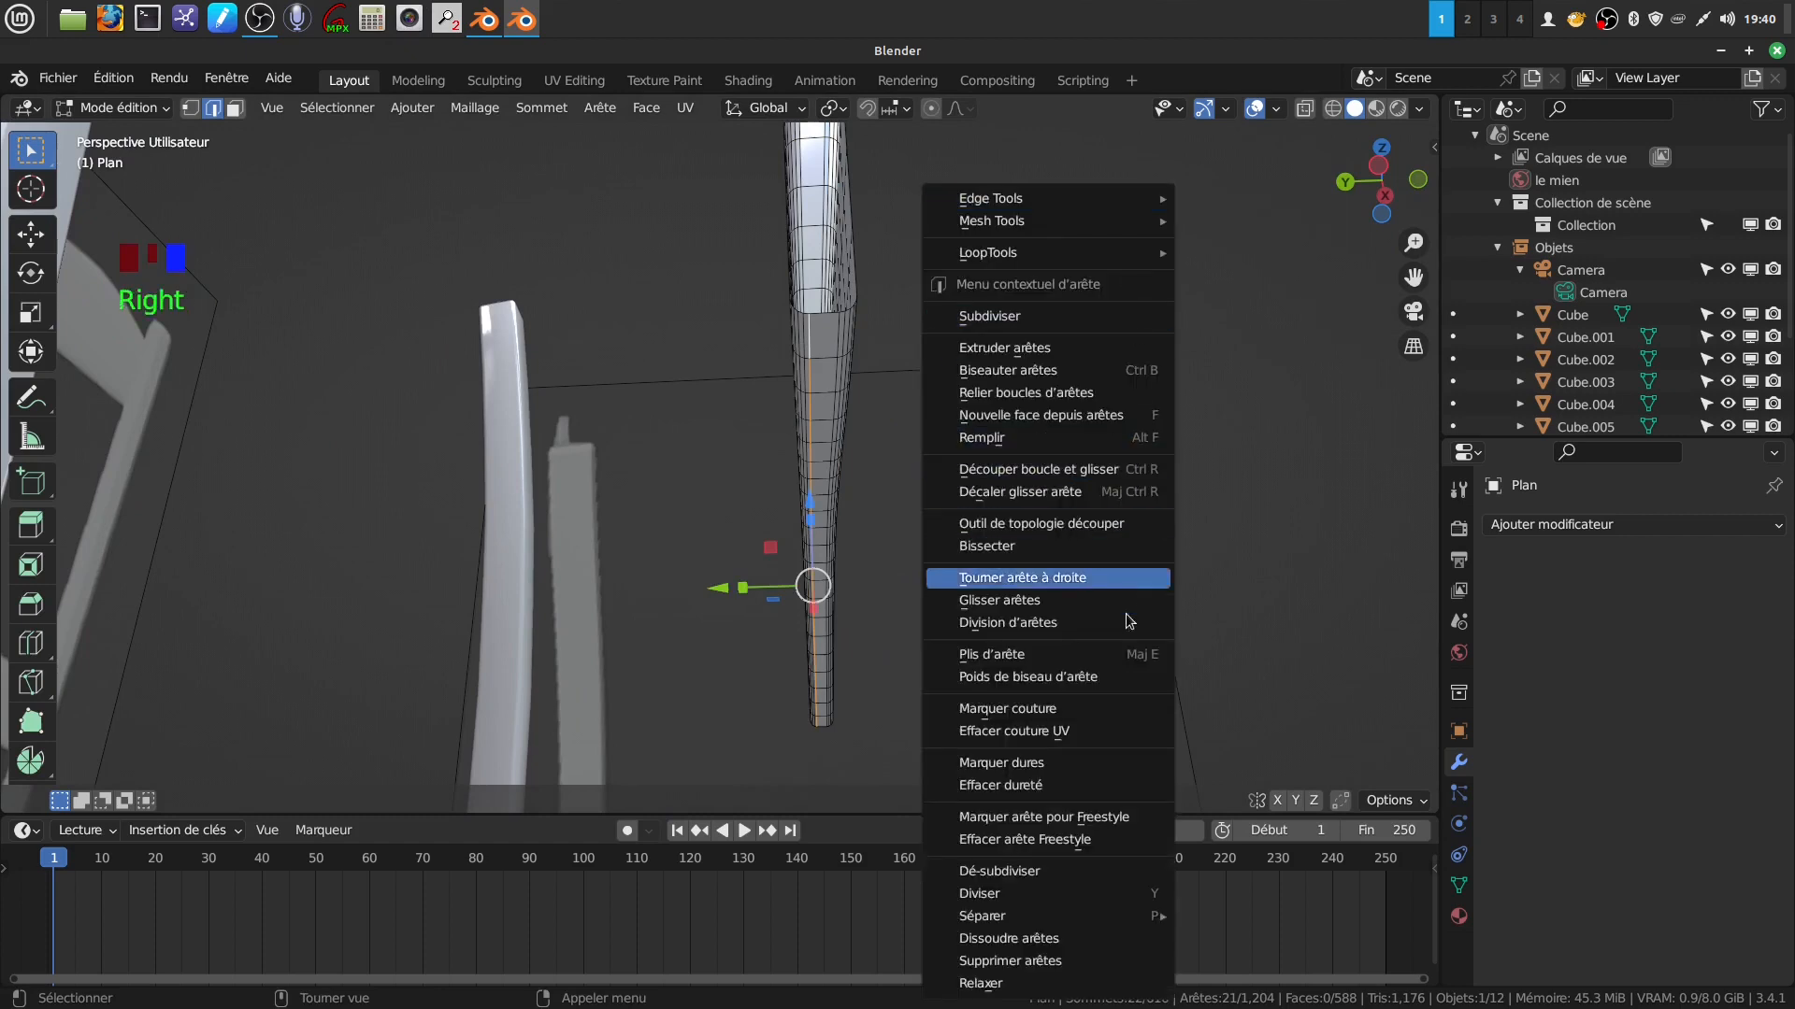
click(1047, 708)
Return to object mode and set the slat's origin to its geometry.
scroll(859, 355, down, 4)
middle_drag(859, 355, 938, 324)
key(Tab)
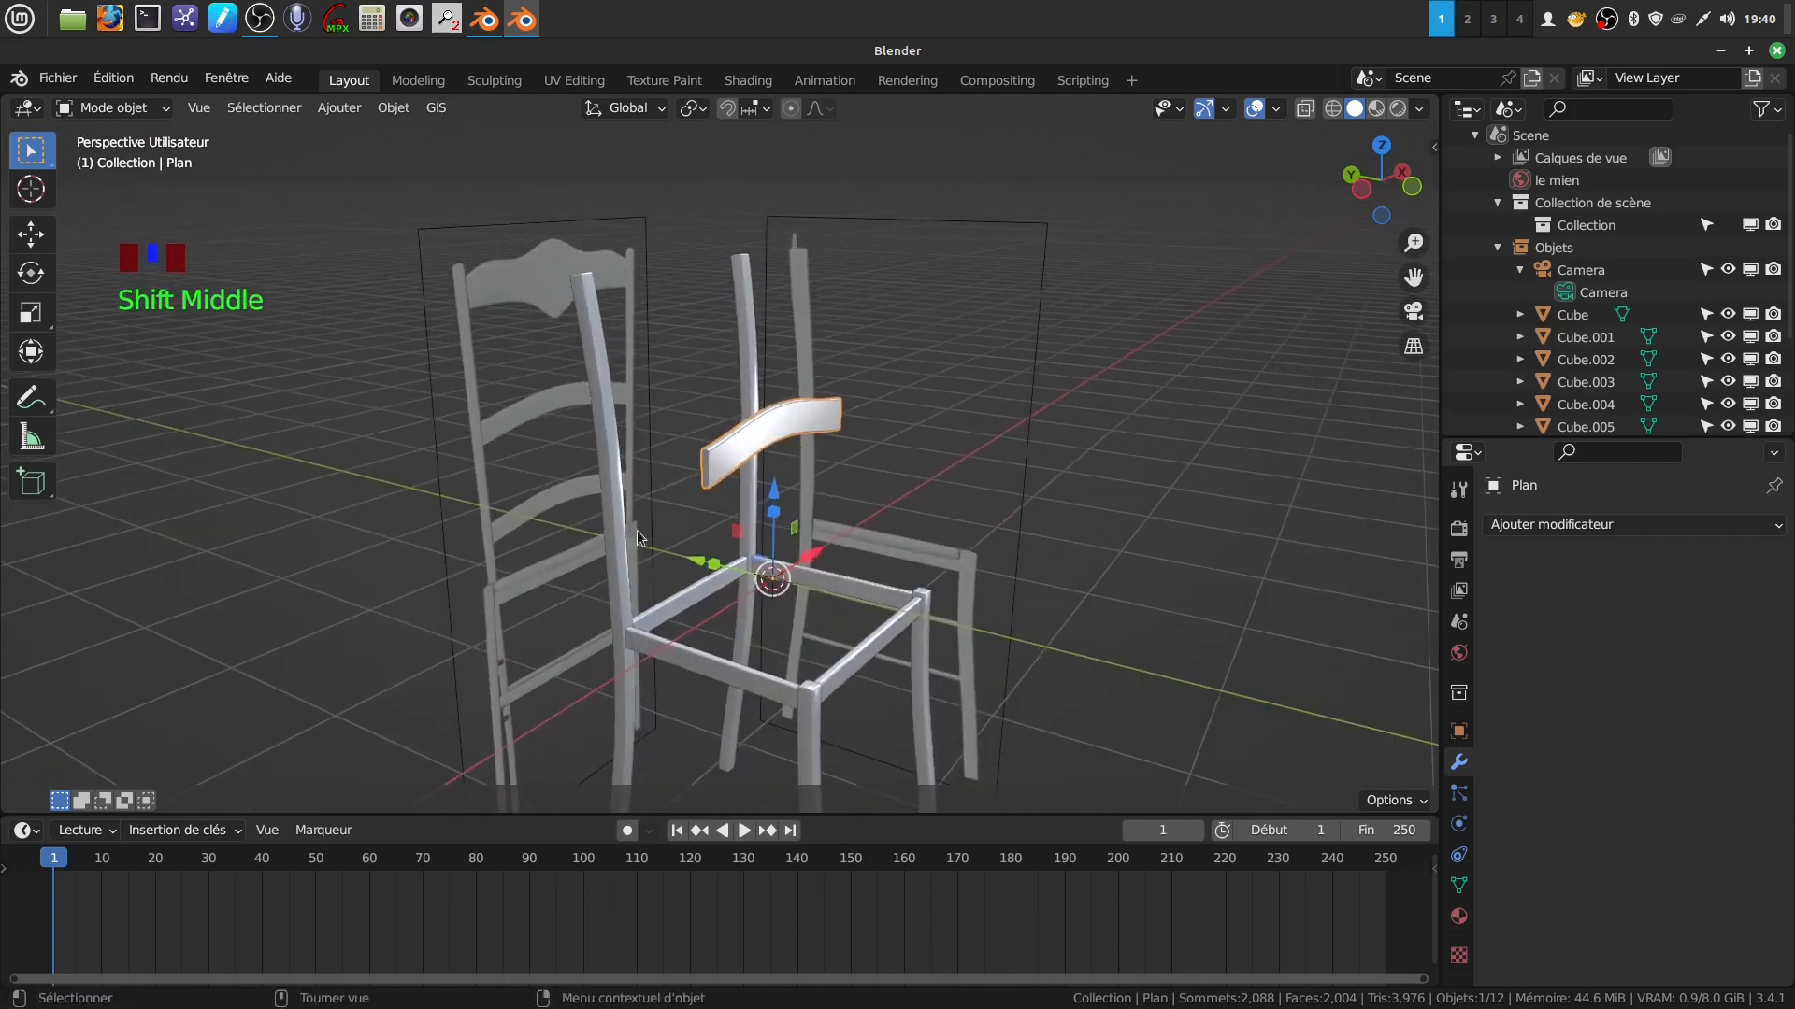
click(393, 108)
mouse_move(460, 164)
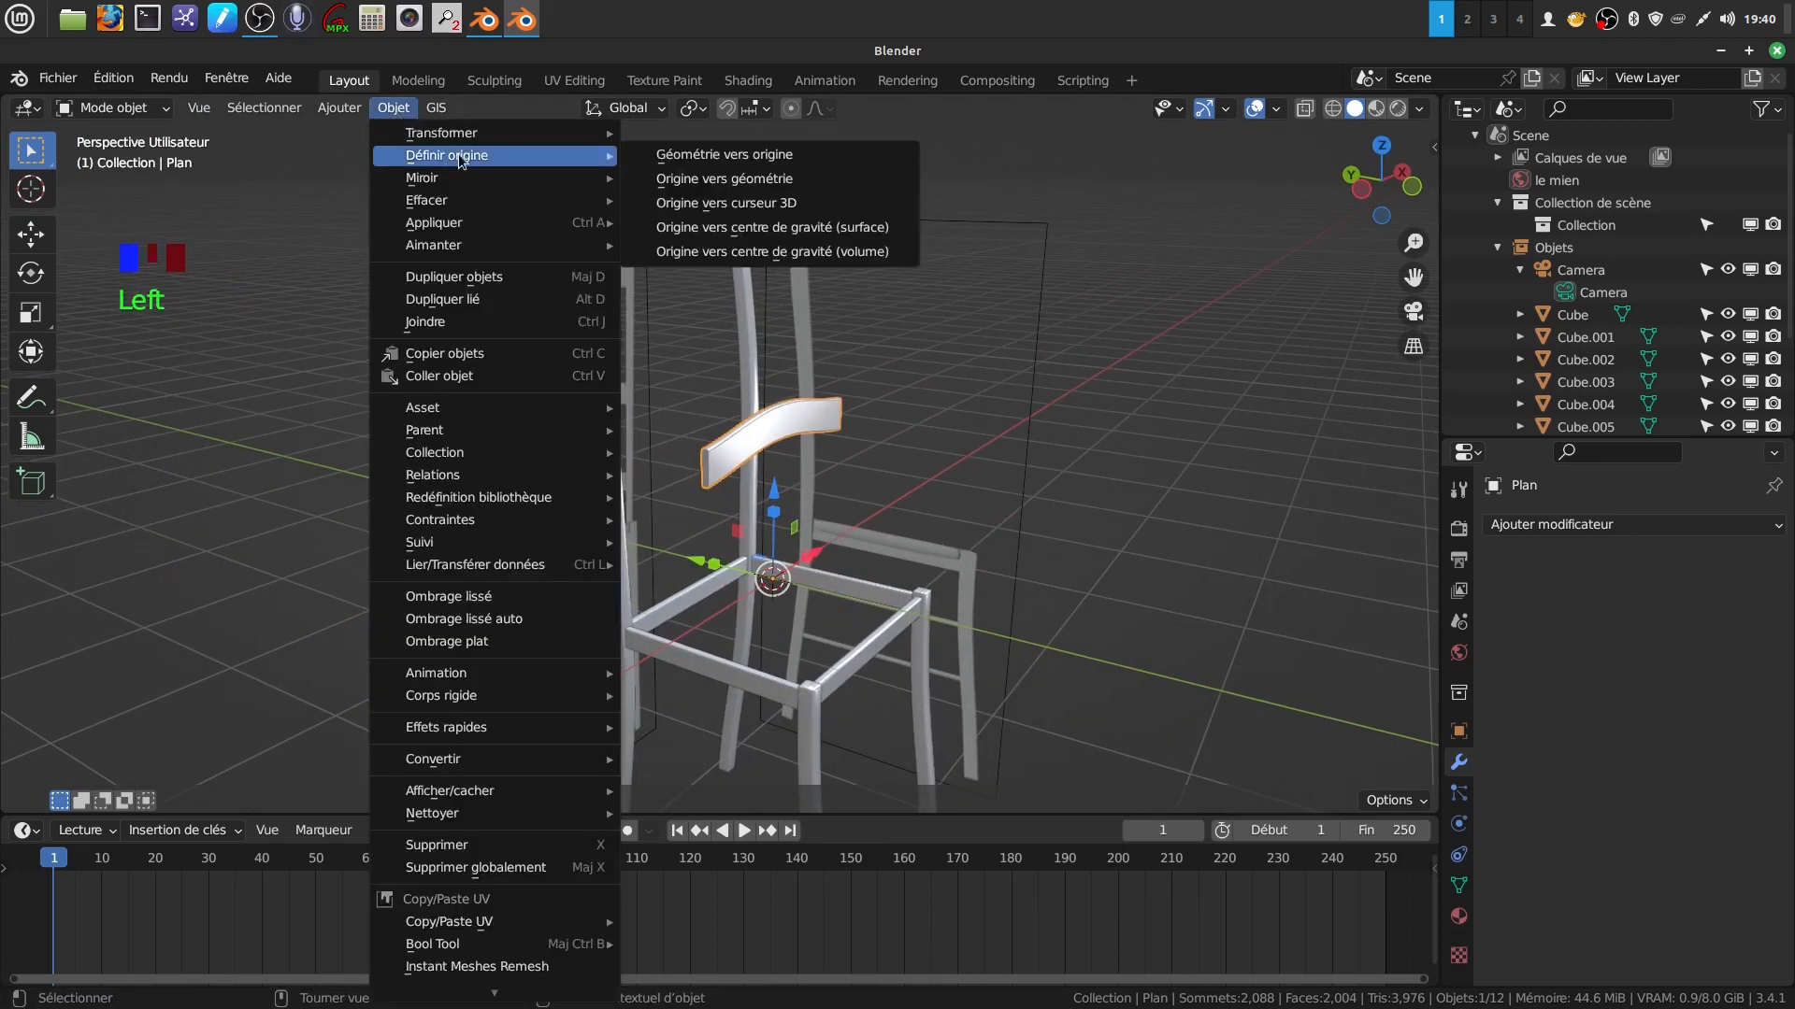
click(772, 182)
Move the slat 0.80102 m along Y to sit between the chair's rear posts.
drag(706, 419, 611, 386)
scroll(717, 513, up, 2)
middle_drag(690, 413, 579, 459)
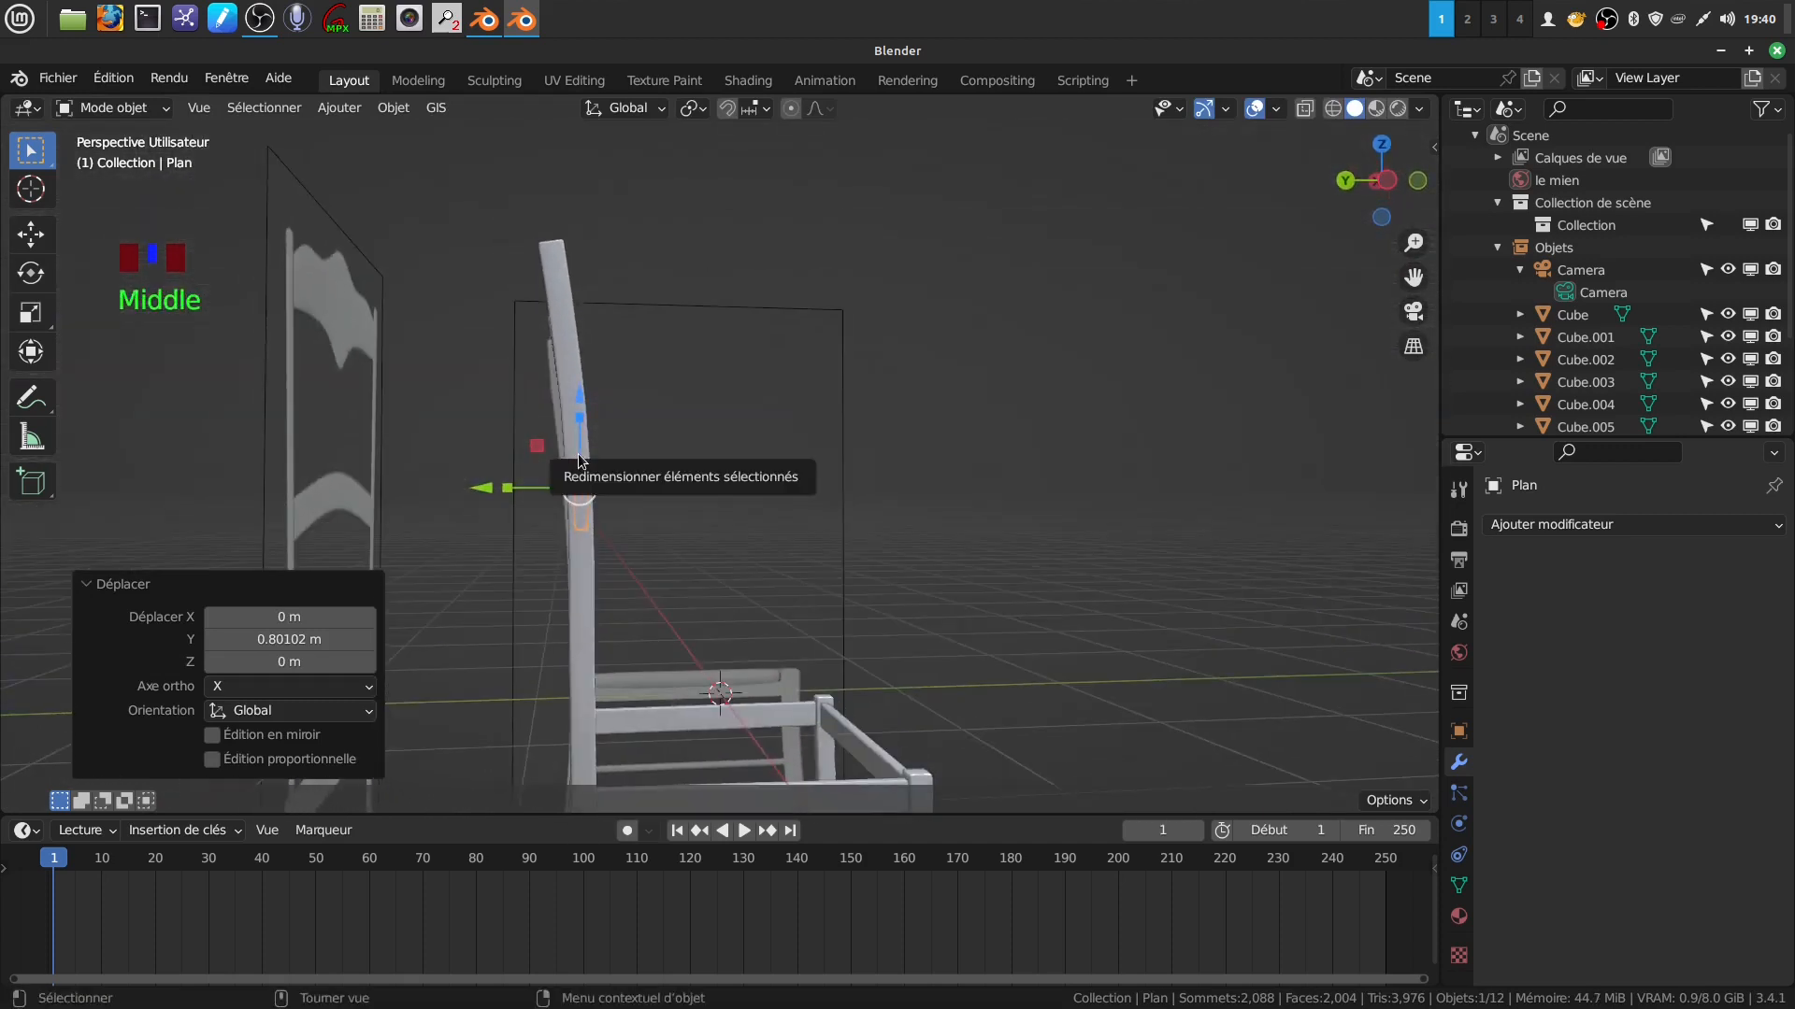
Rotate the slat in the right side view to follow the rear posts' tilt and shift it 0.007399 m along Y.
key(KP_3)
scroll(579, 460, up, 3)
shift+middle_drag(755, 571, 703, 423)
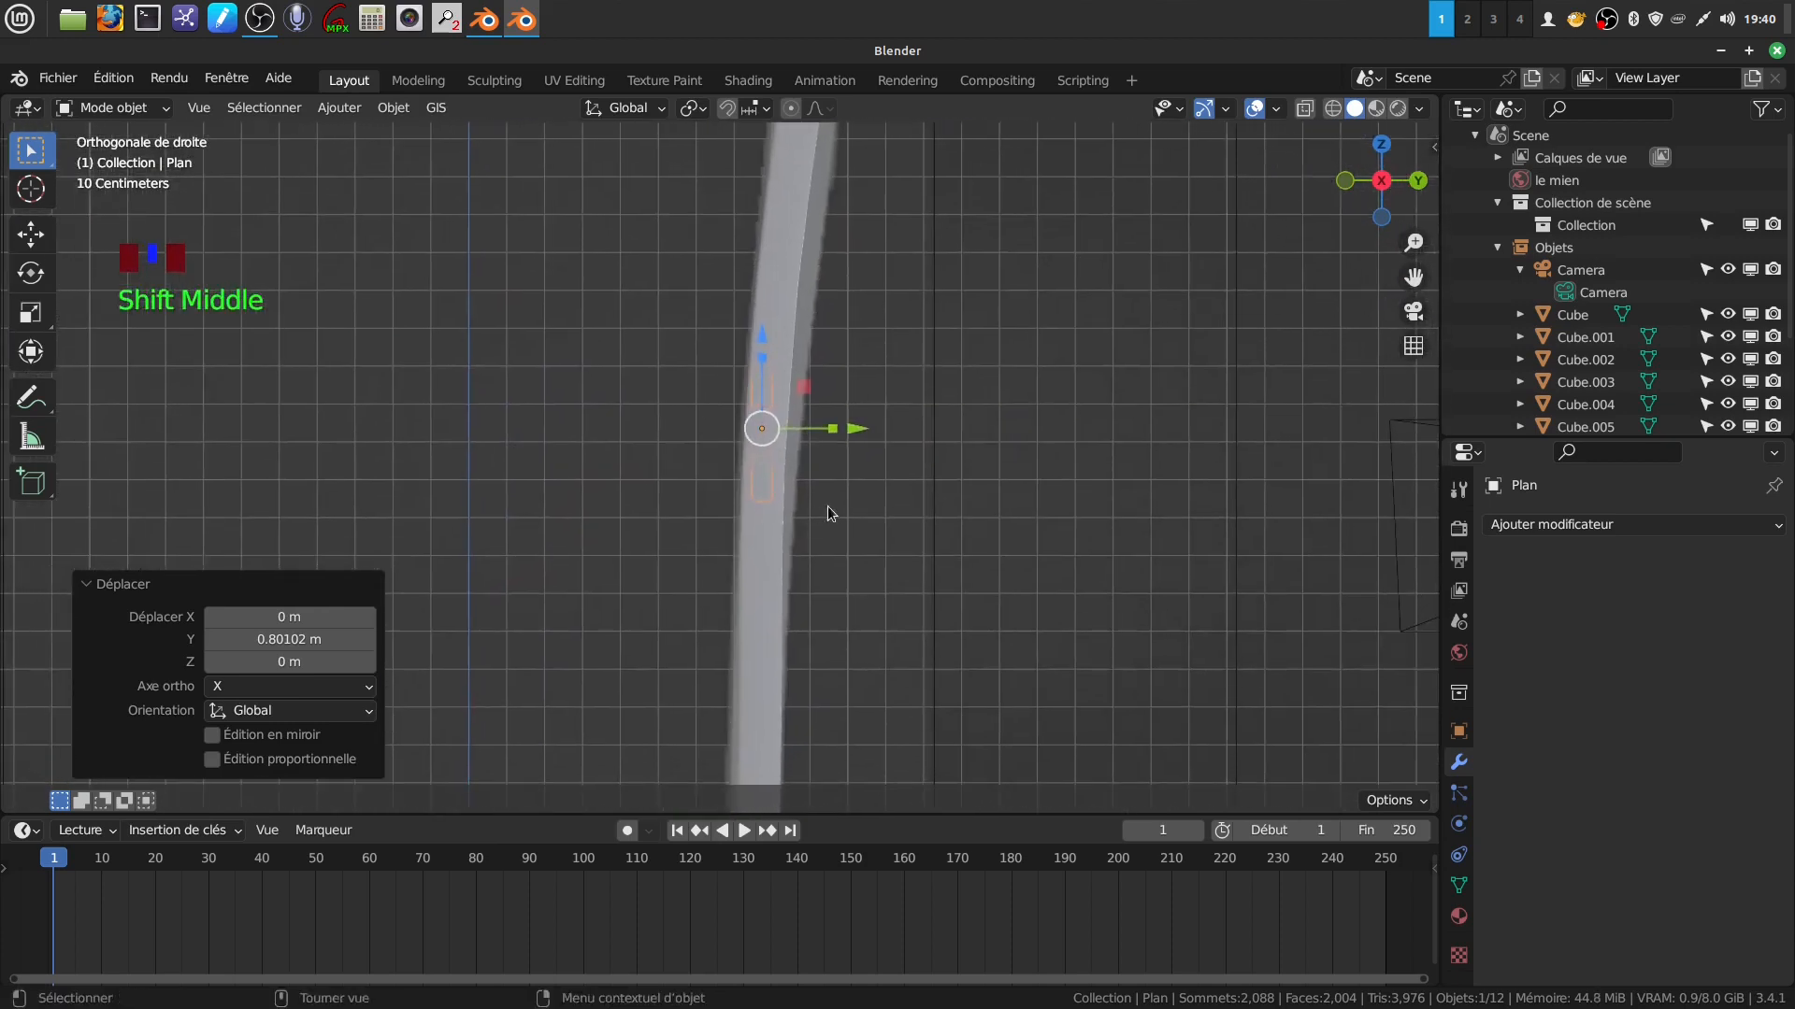
key(r)
click(877, 530)
drag(855, 428, 858, 428)
Move the slat -0.046488 m along Z in front view to line up with the reference slat.
middle_drag(759, 592, 978, 583)
scroll(656, 475, down, 3)
shift+middle_drag(657, 475, 799, 468)
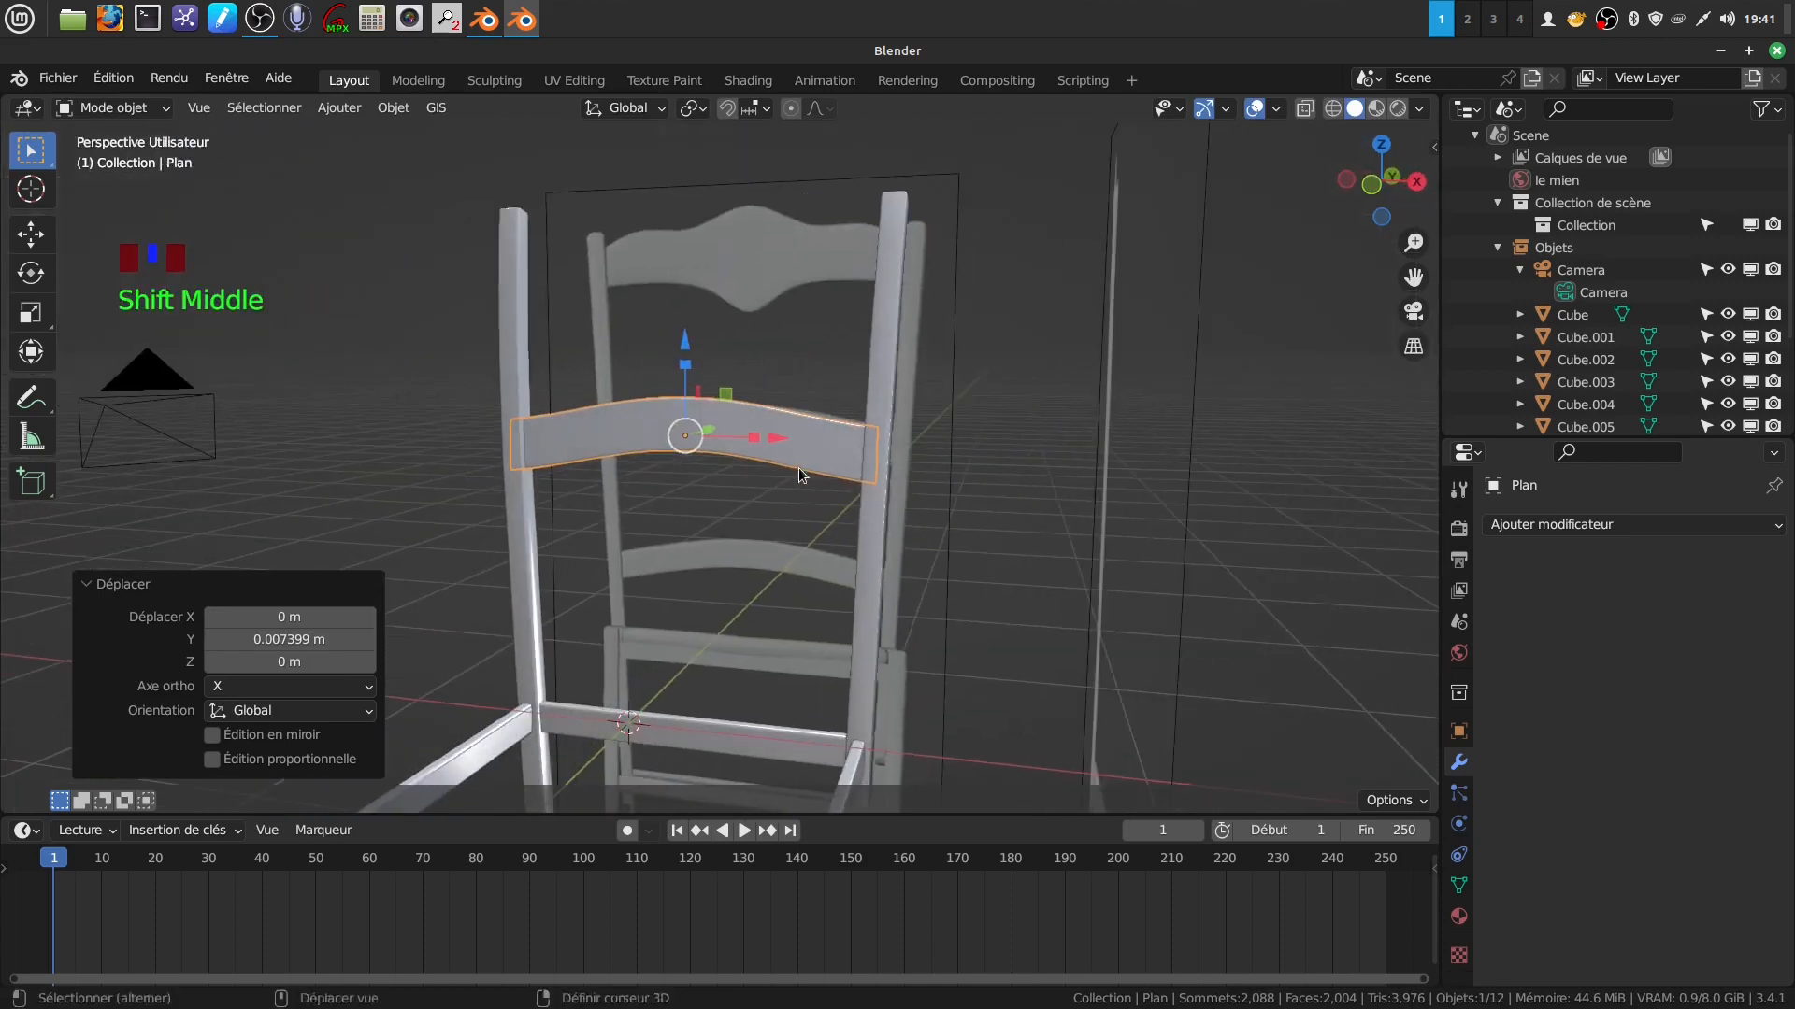
key(KP_1)
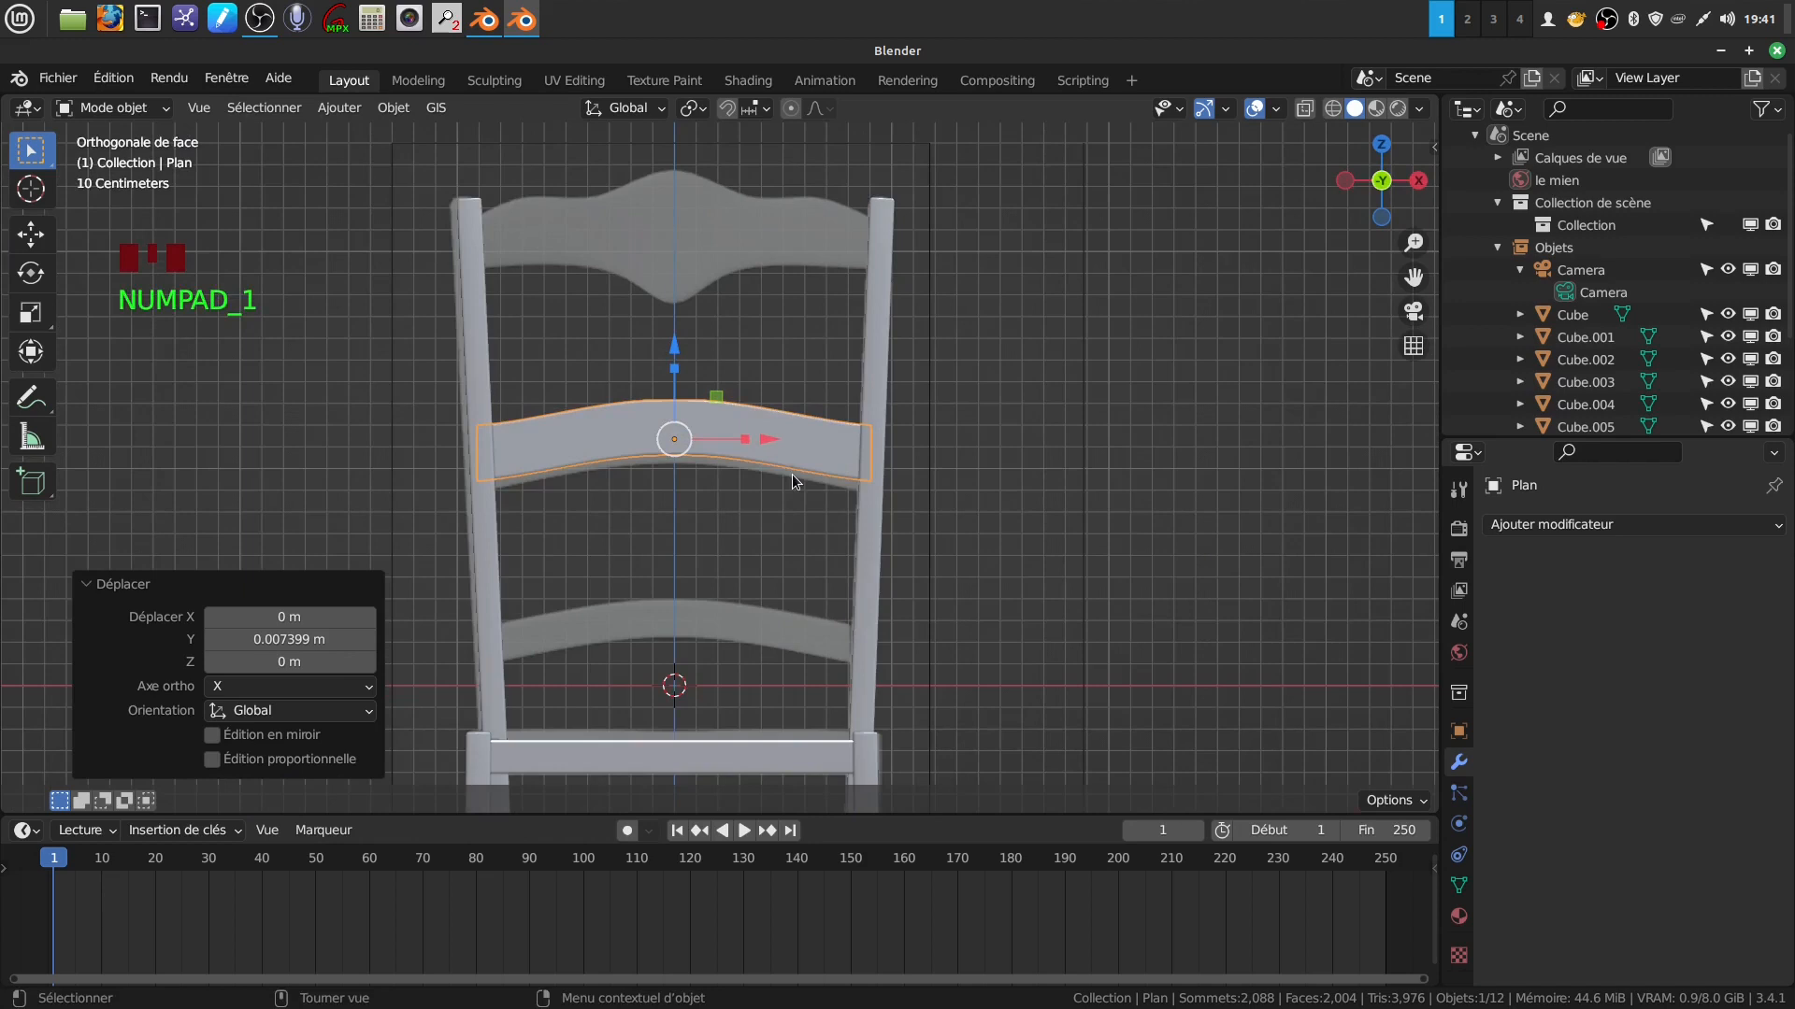
scroll(793, 474, down, 1)
shift+middle_drag(760, 496, 750, 457)
drag(686, 318, 703, 399)
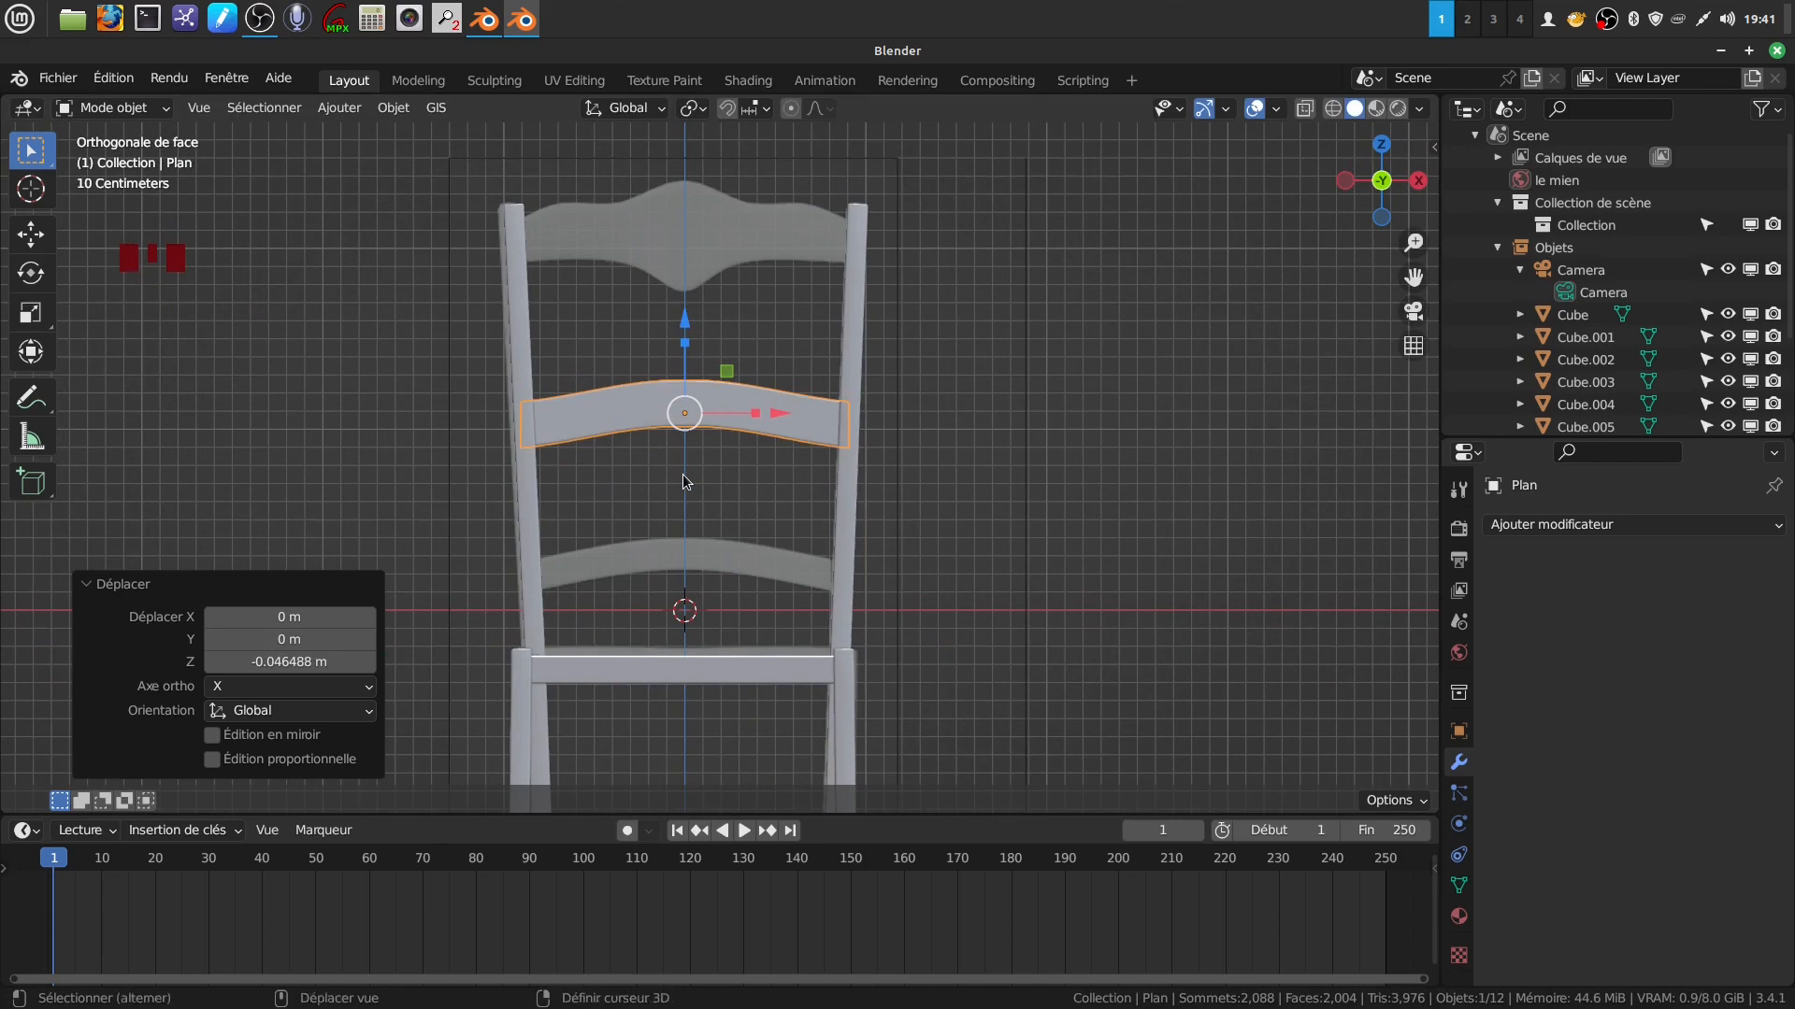
Duplicate the slat in place and move the copy -0.82129 m along Z onto the lower reference slat.
key(shift+d)
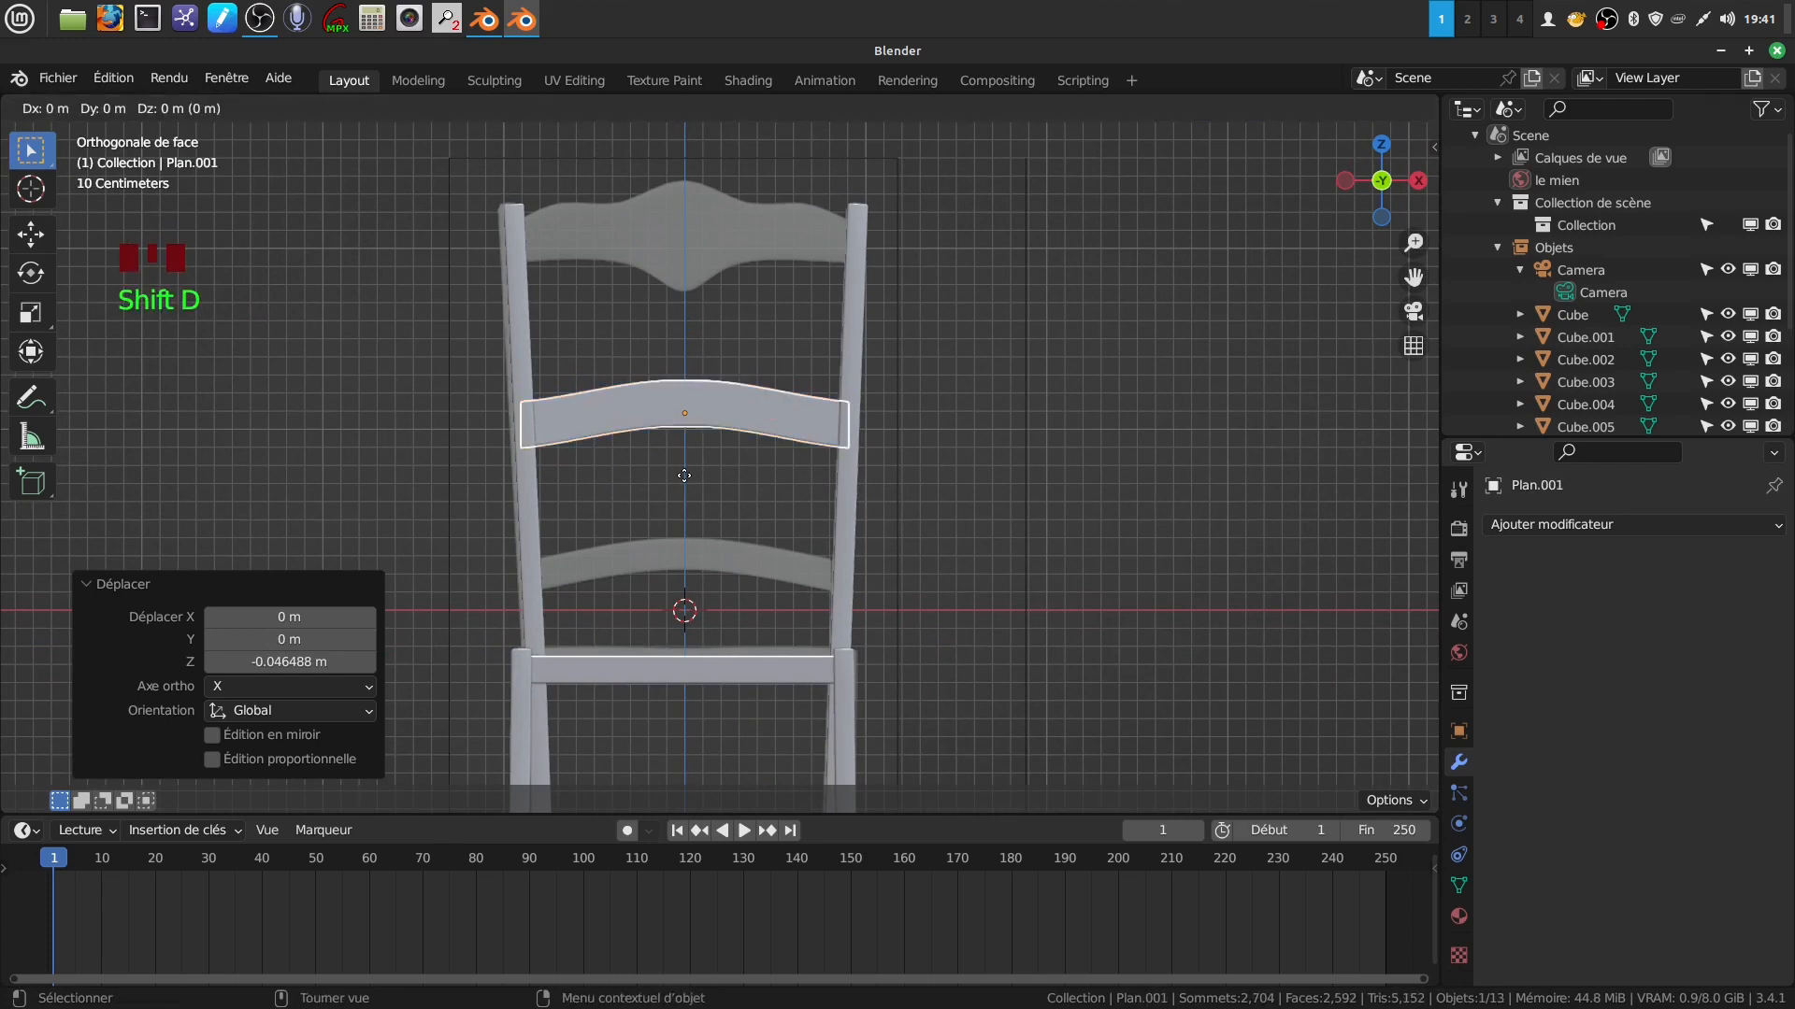
right_click(685, 475)
drag(693, 326, 706, 473)
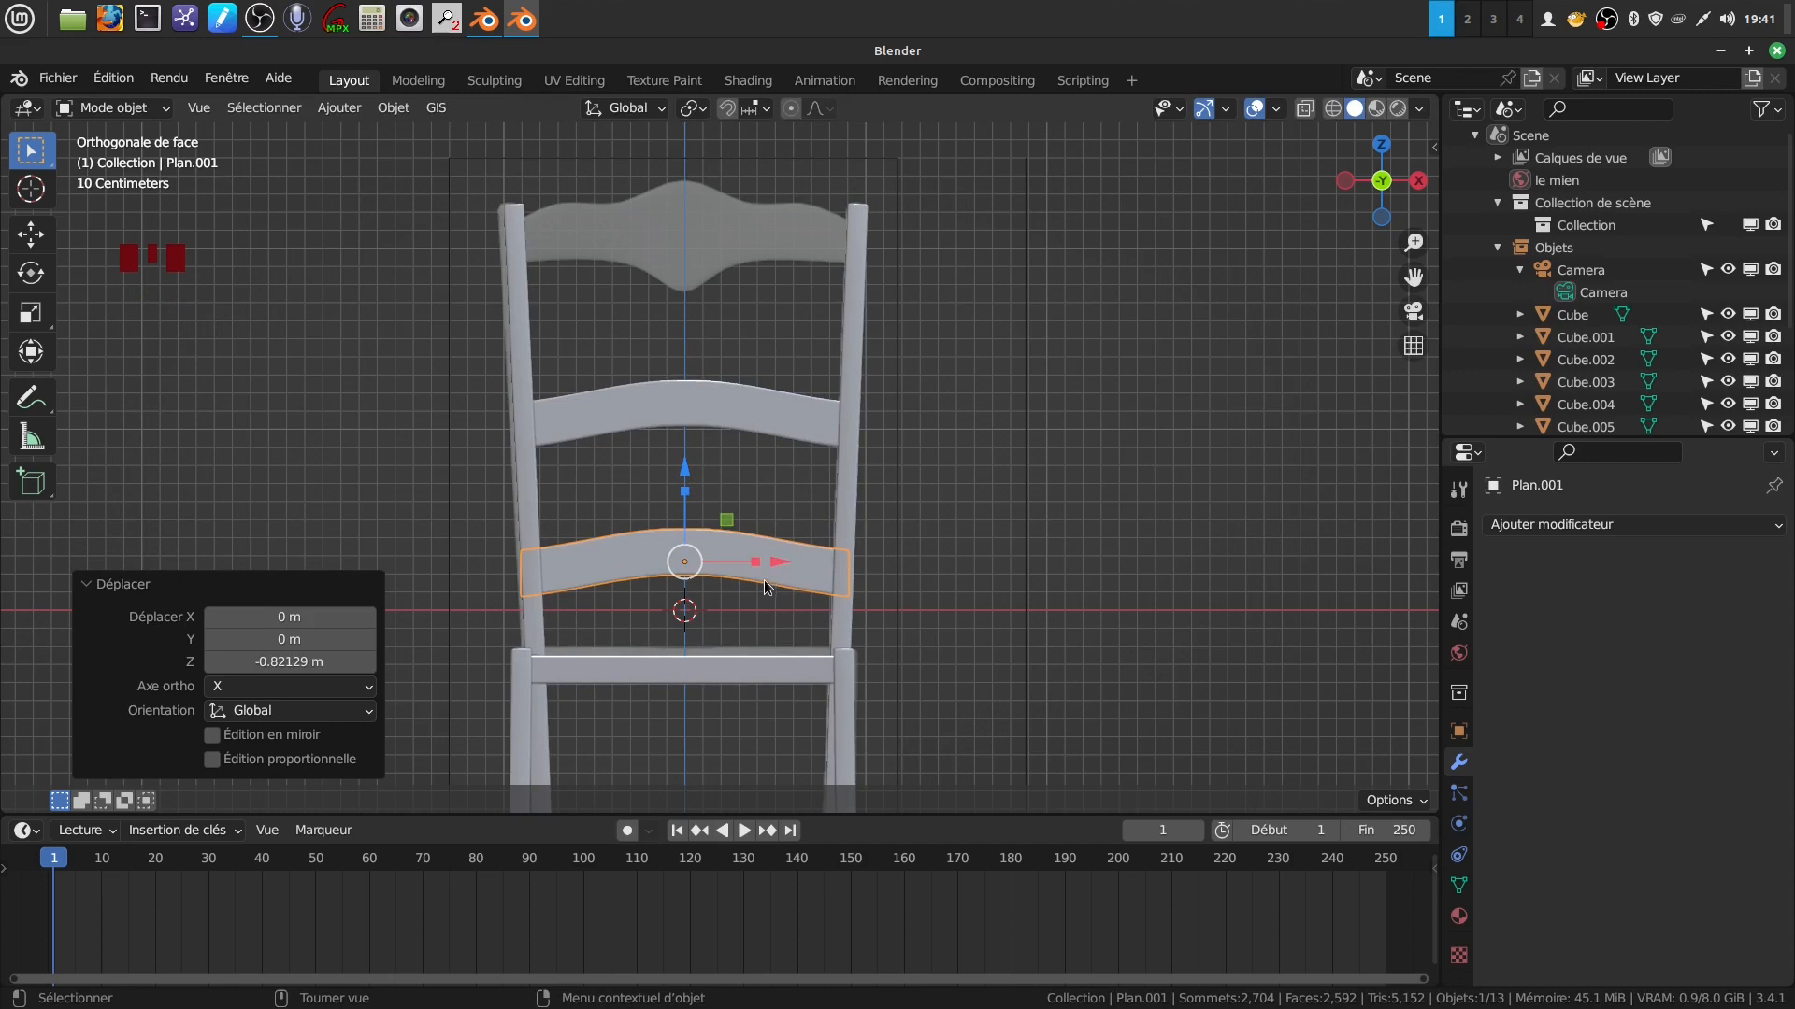
Scale the lower slat along X to about 0.964 so it fits between the rear posts.
drag(755, 563, 749, 562)
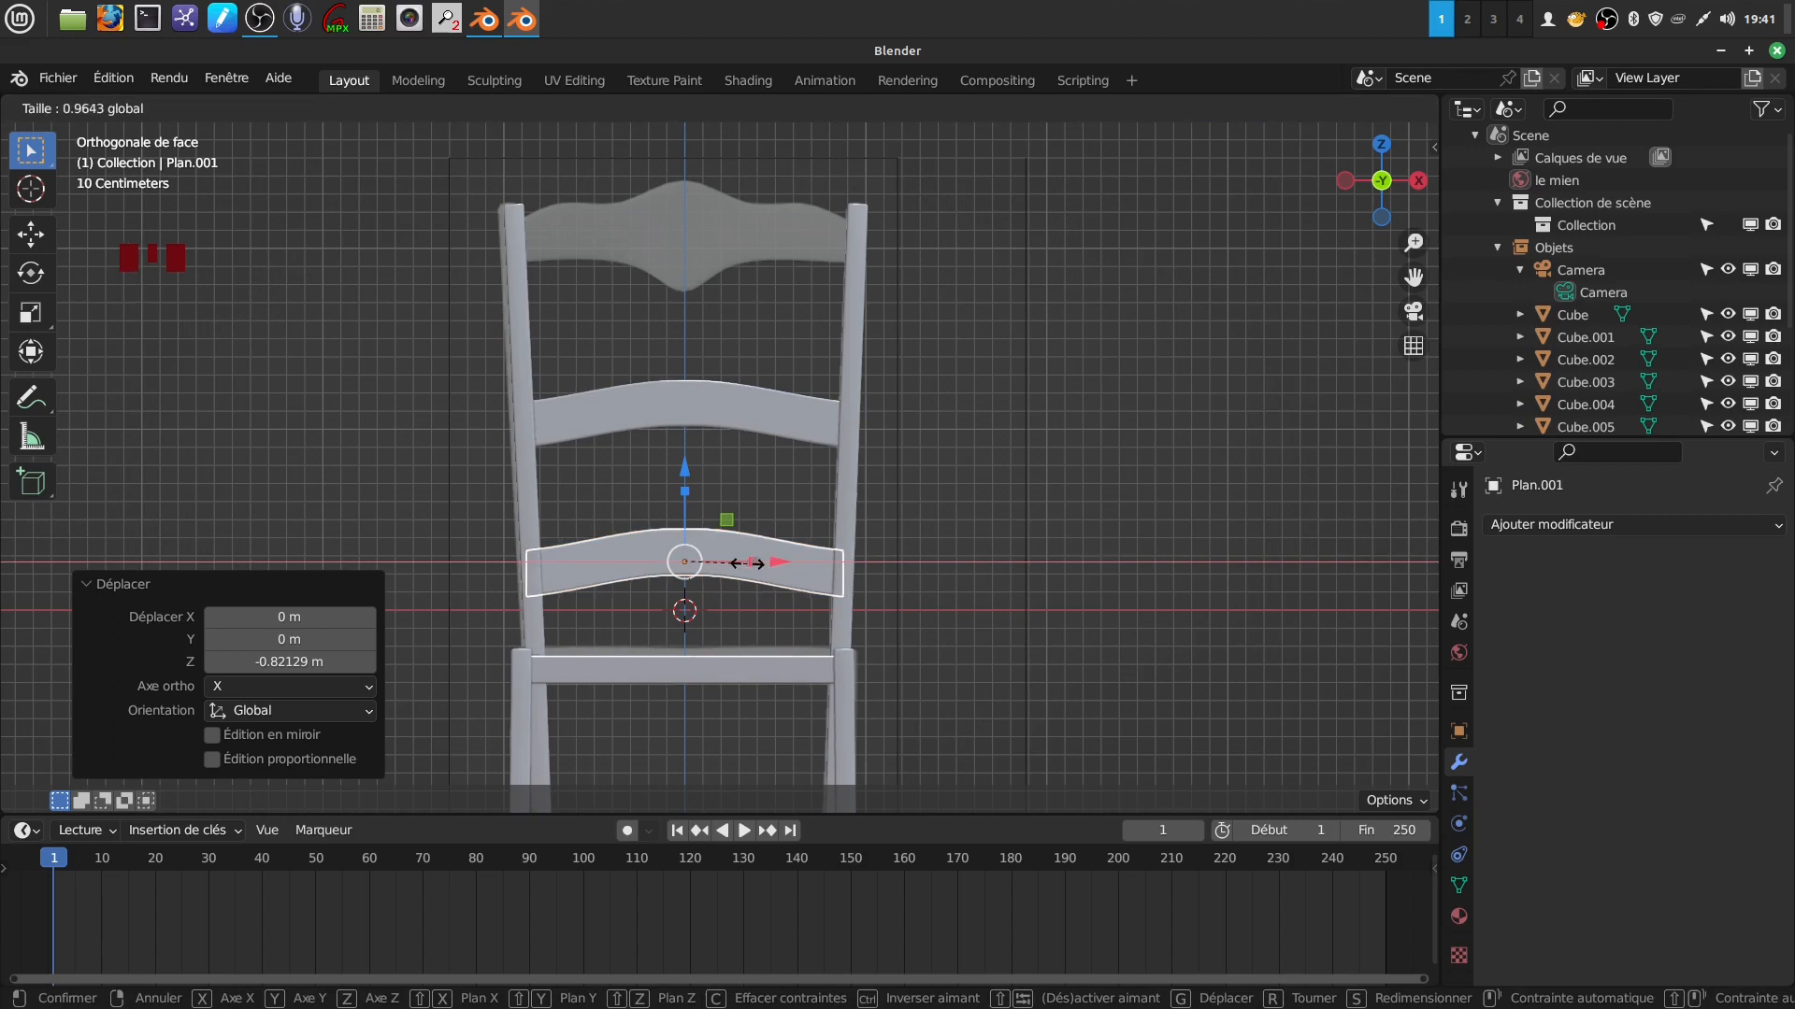
drag(748, 563, 749, 563)
key(Tab)
middle_drag(735, 606, 1040, 496)
key(Tab)
click(1007, 548)
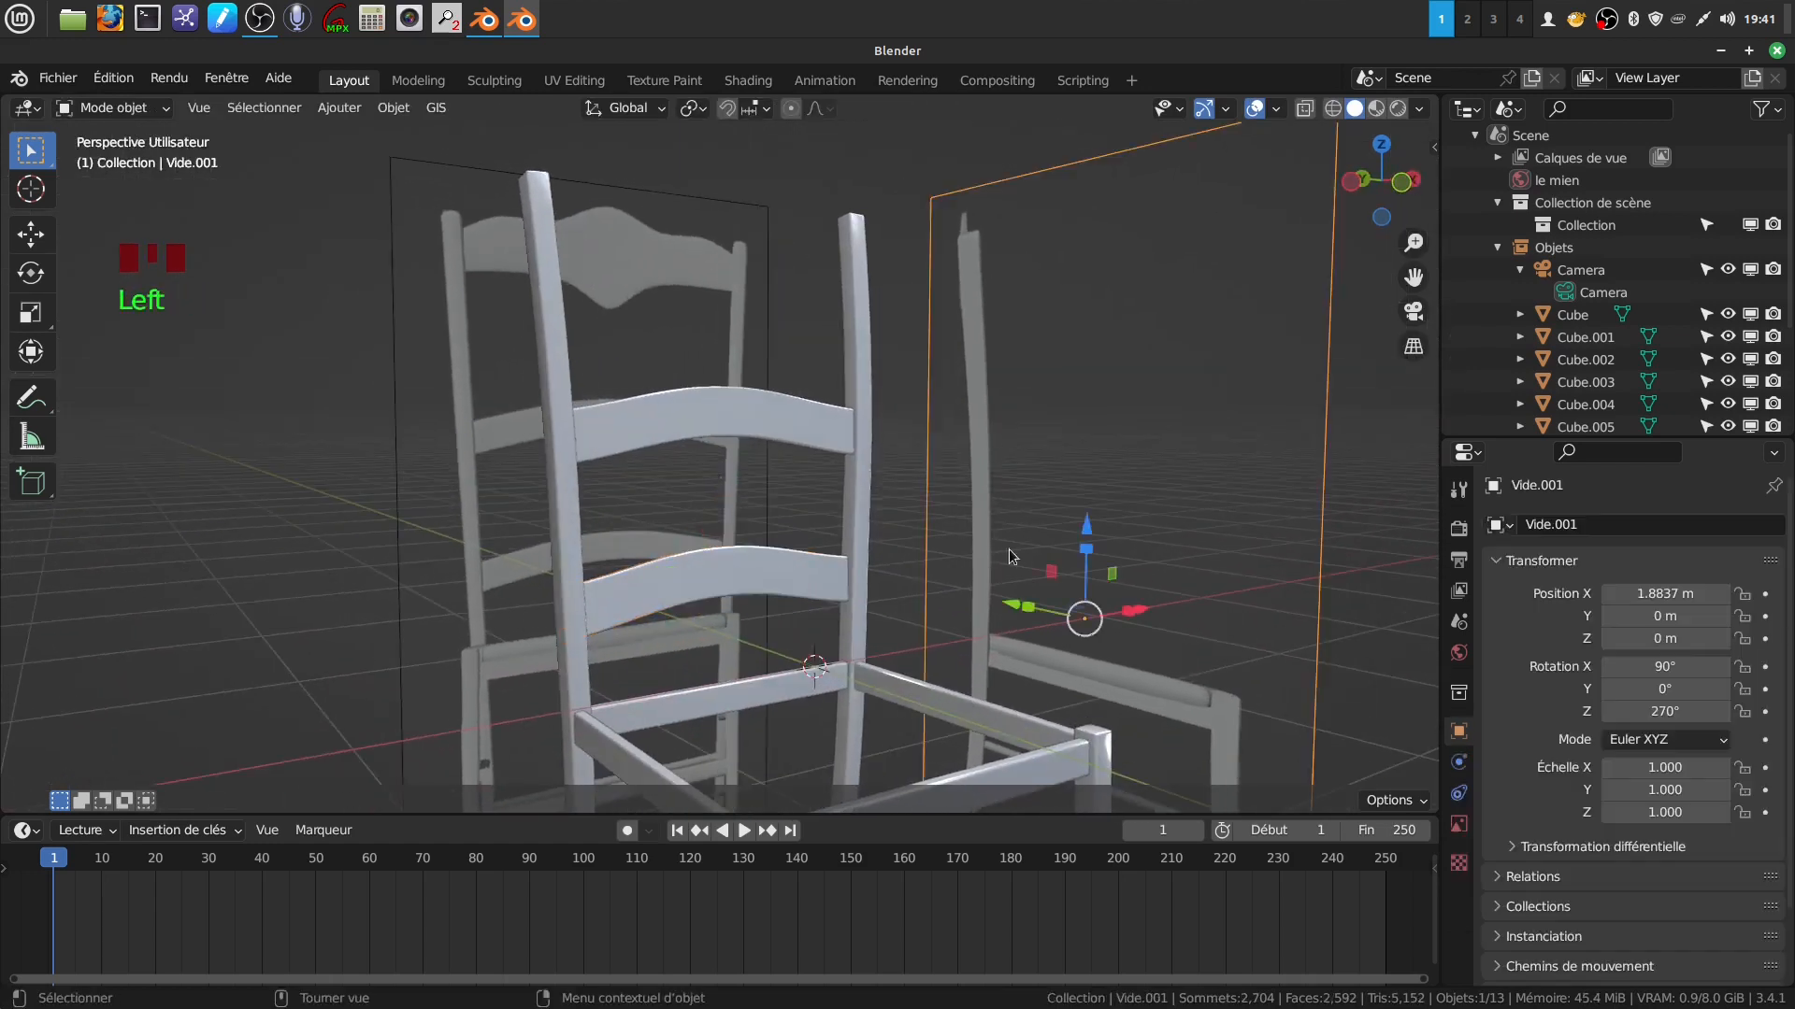
click(297, 525)
Add a 2 m plane mesh in front view as the base for the backrest's top rail.
scroll(305, 524, down, 4)
middle_drag(518, 535, 581, 559)
shift+middle_drag(733, 357, 793, 473)
scroll(719, 568, up, 3)
key(KP_1)
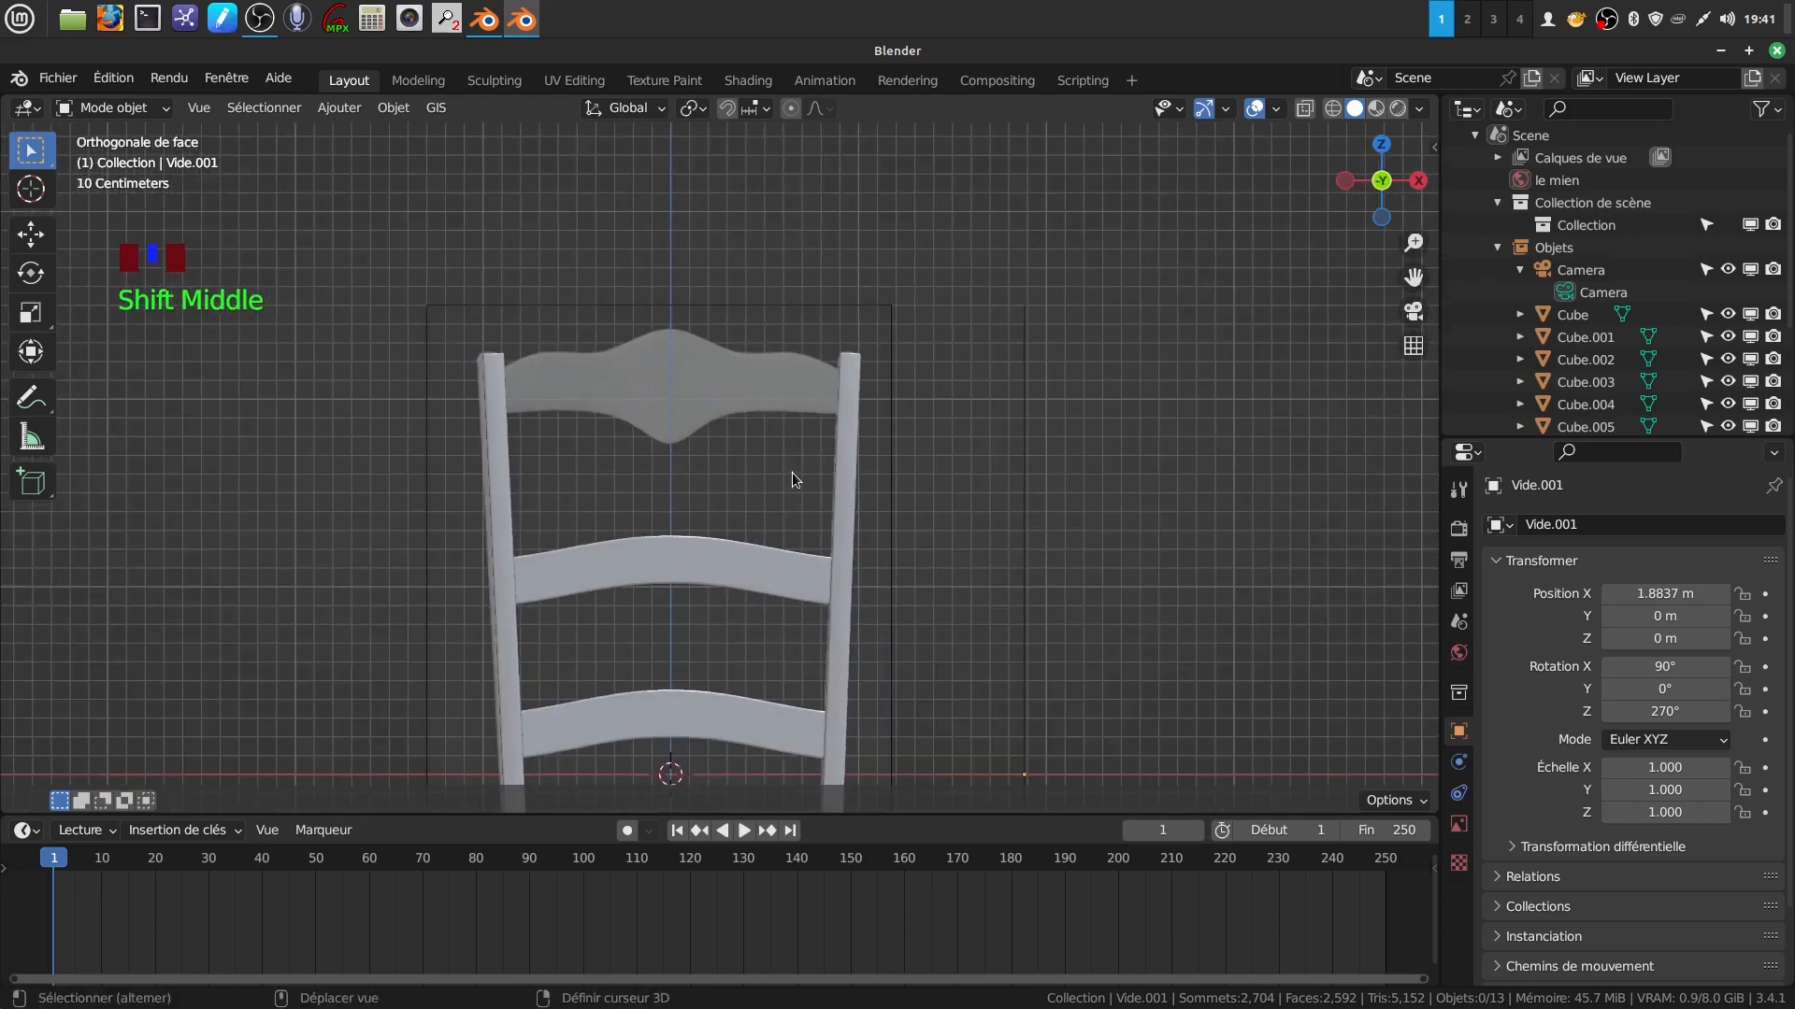
click(688, 408)
key(Tab)
click(682, 212)
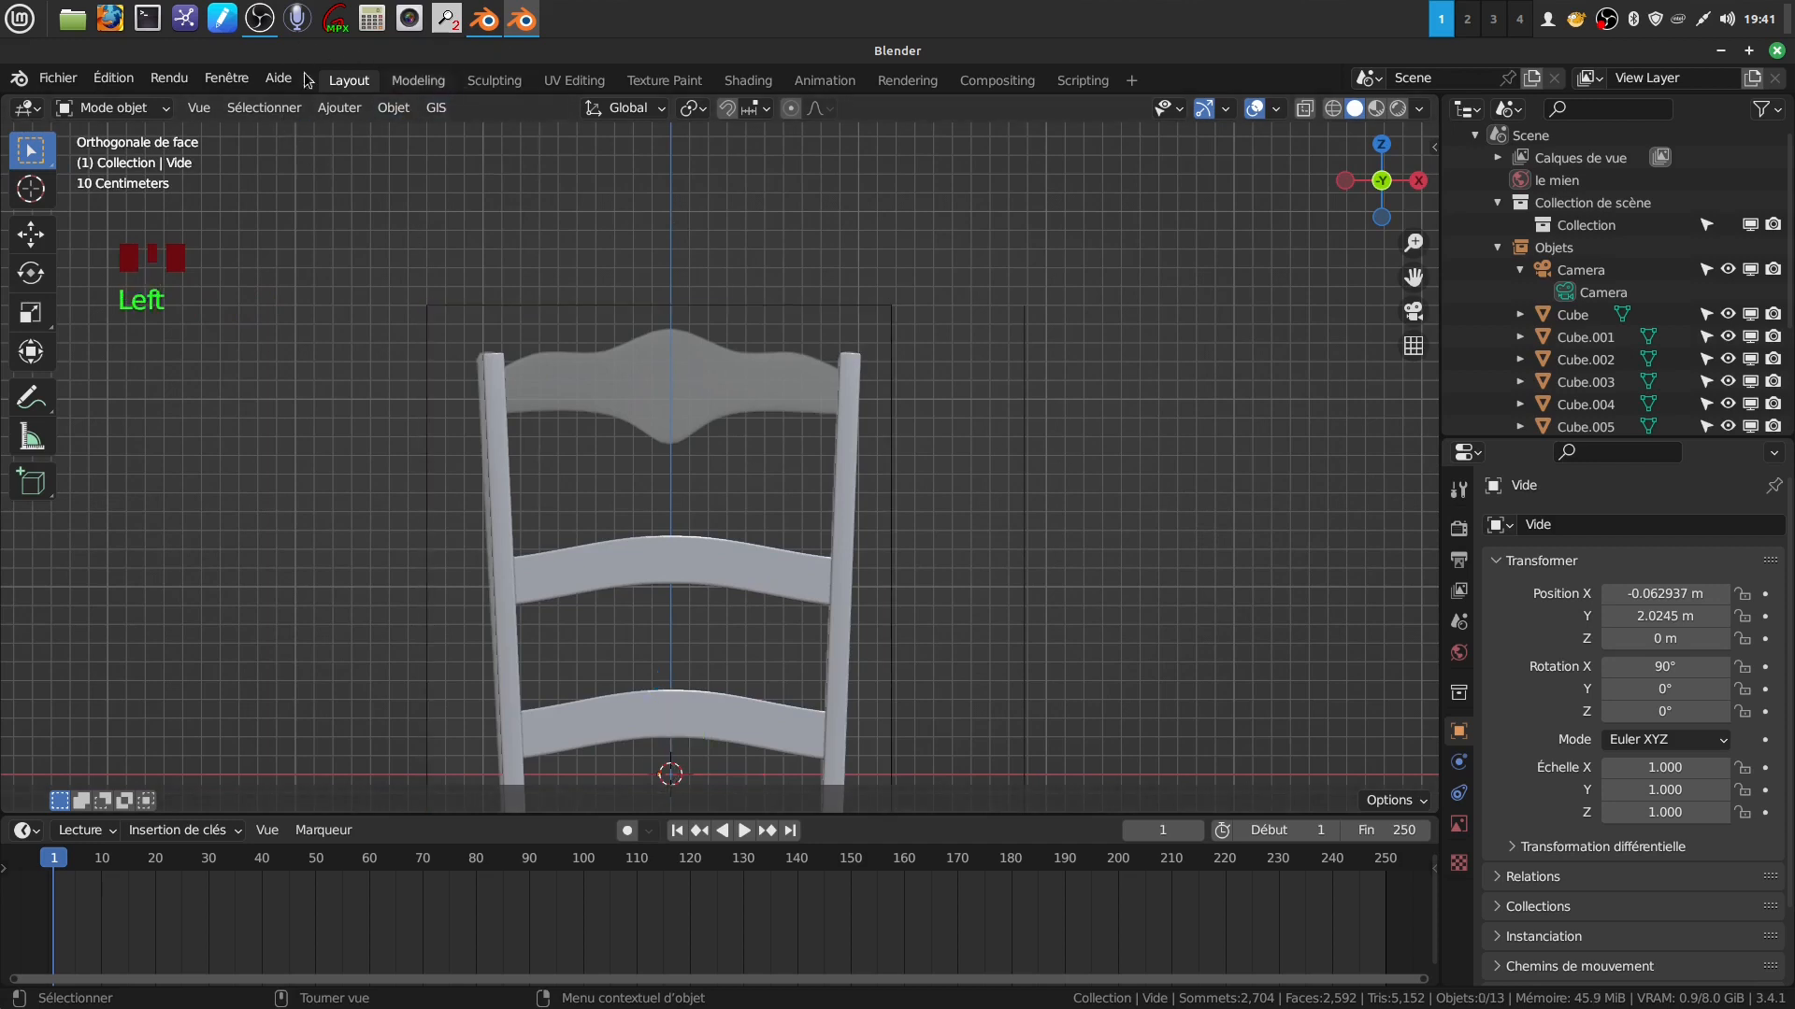
click(338, 107)
mouse_move(385, 137)
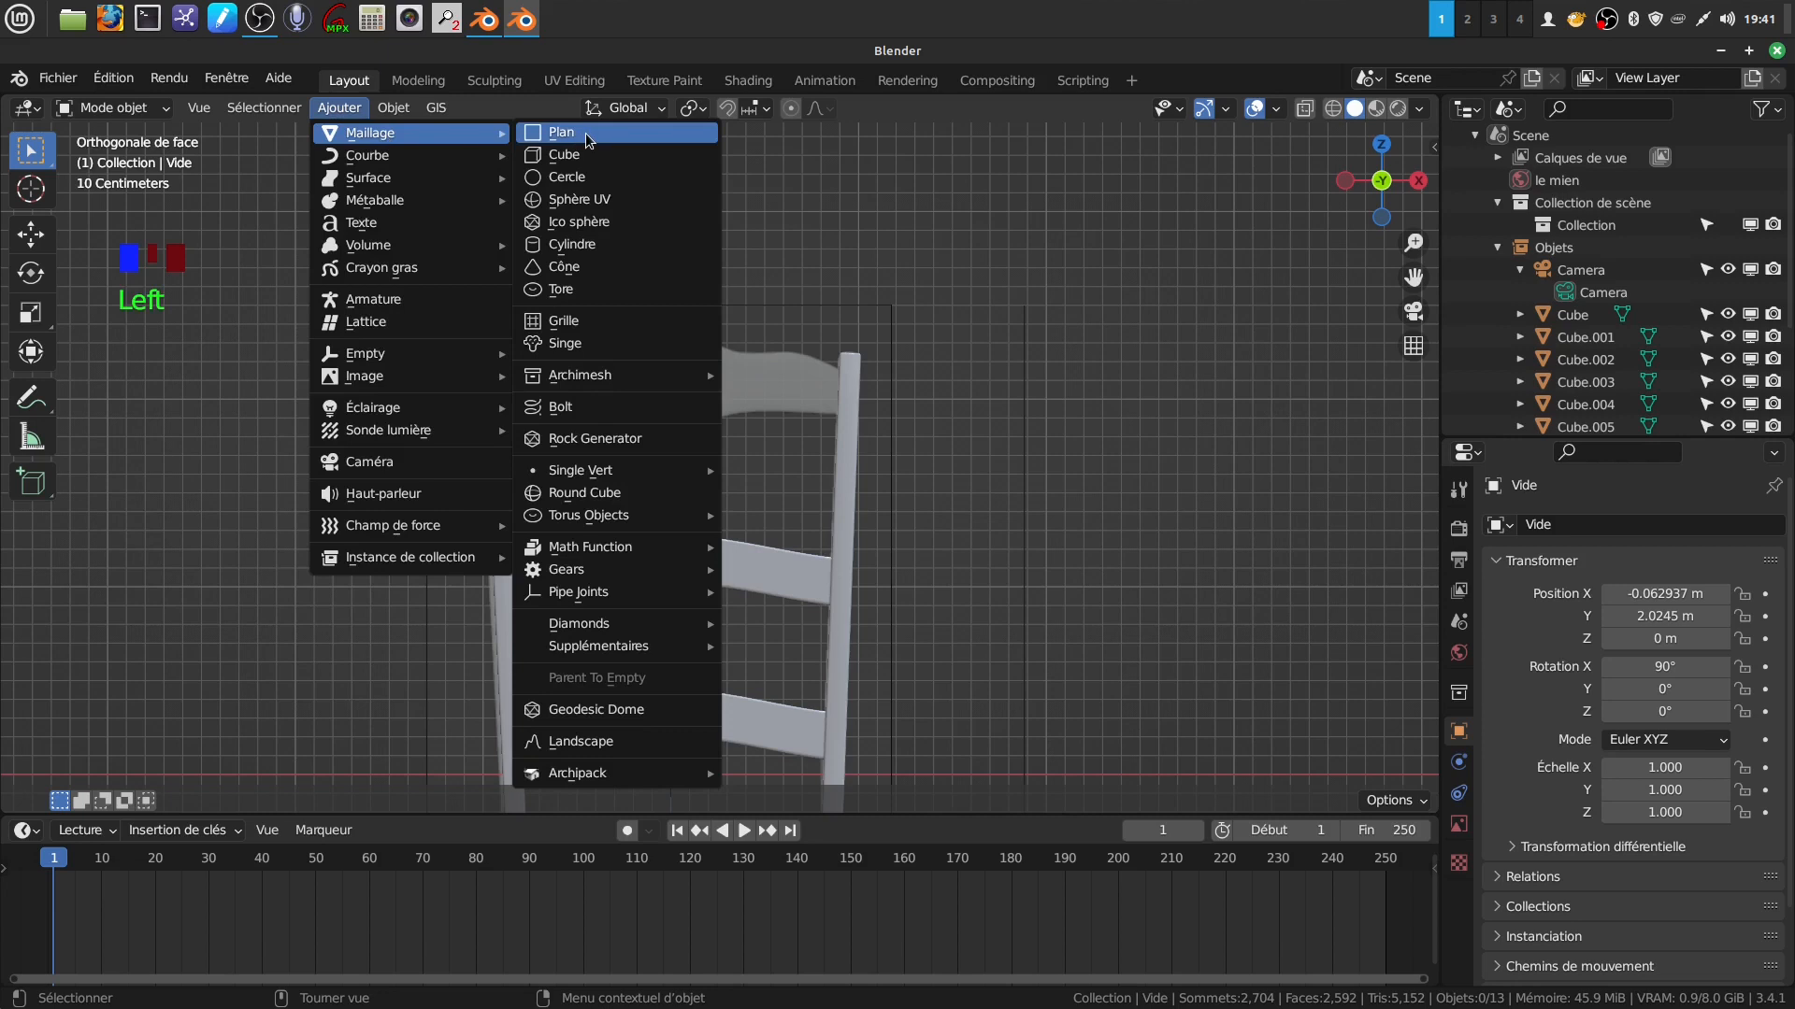
click(589, 140)
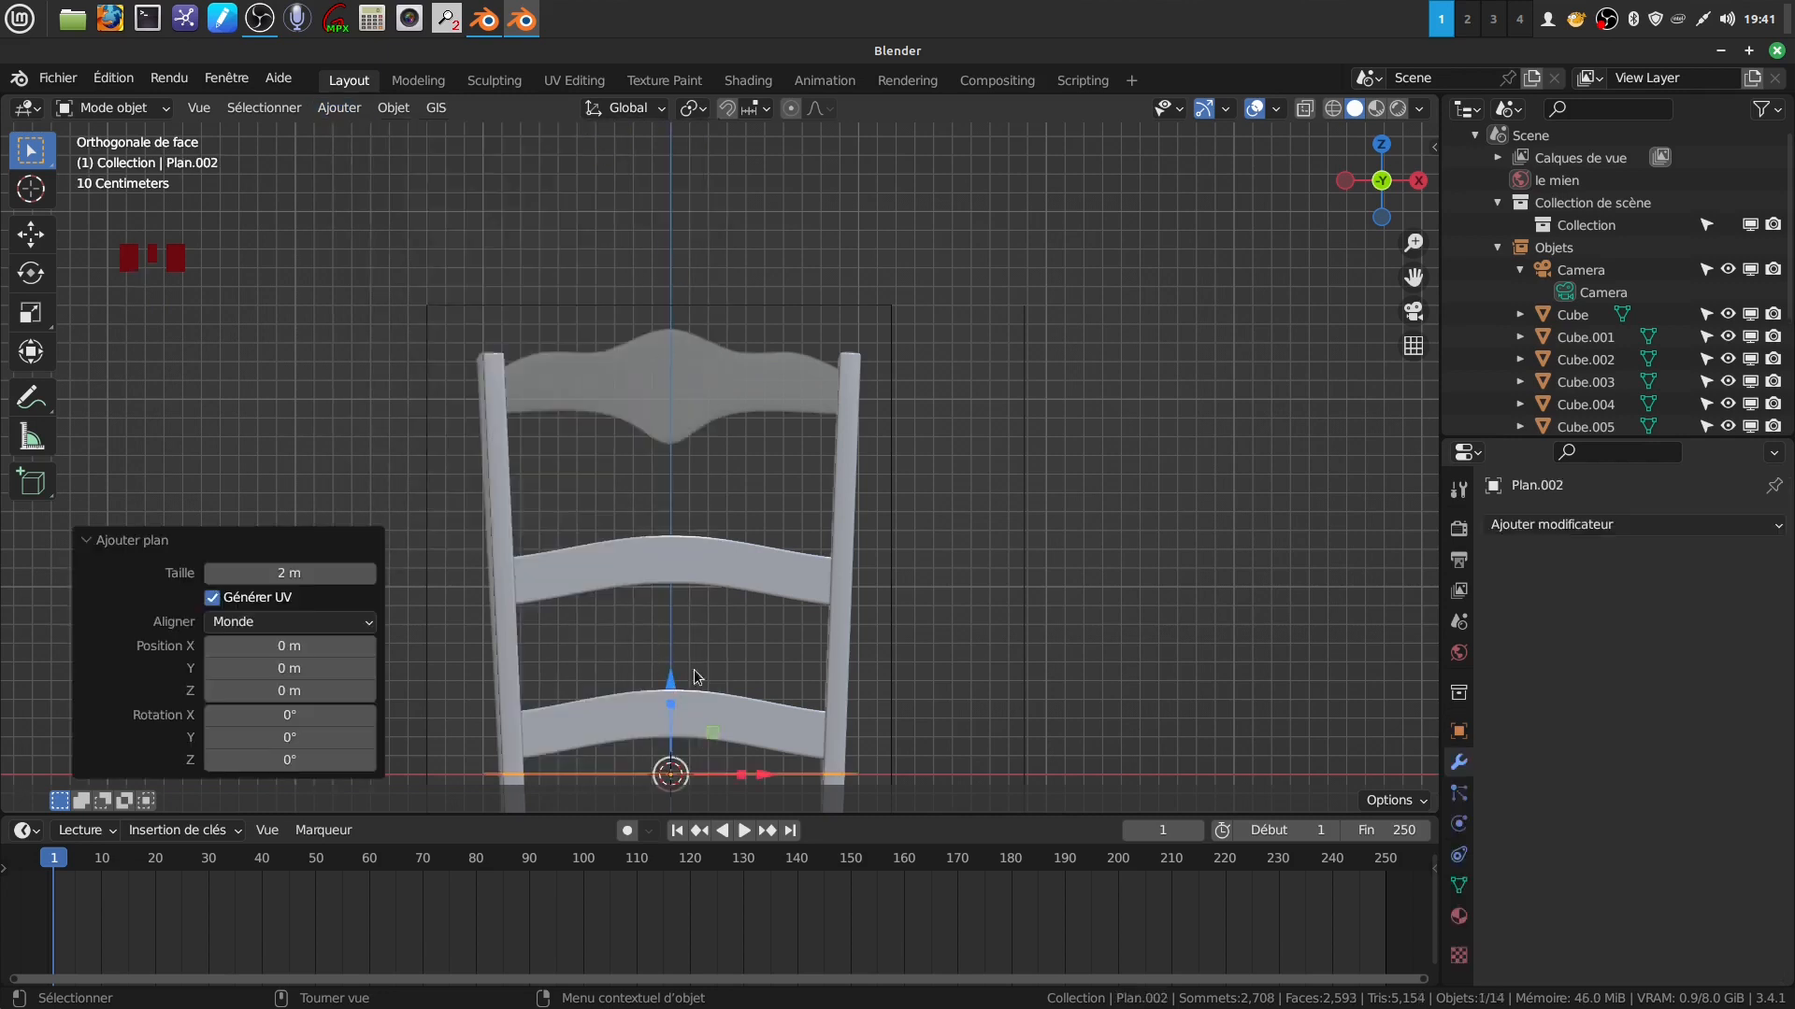
In edit mode, move the plane 2.1662 m along Z and rotate it 90° around X.
key(Tab)
drag(671, 680, 675, 378)
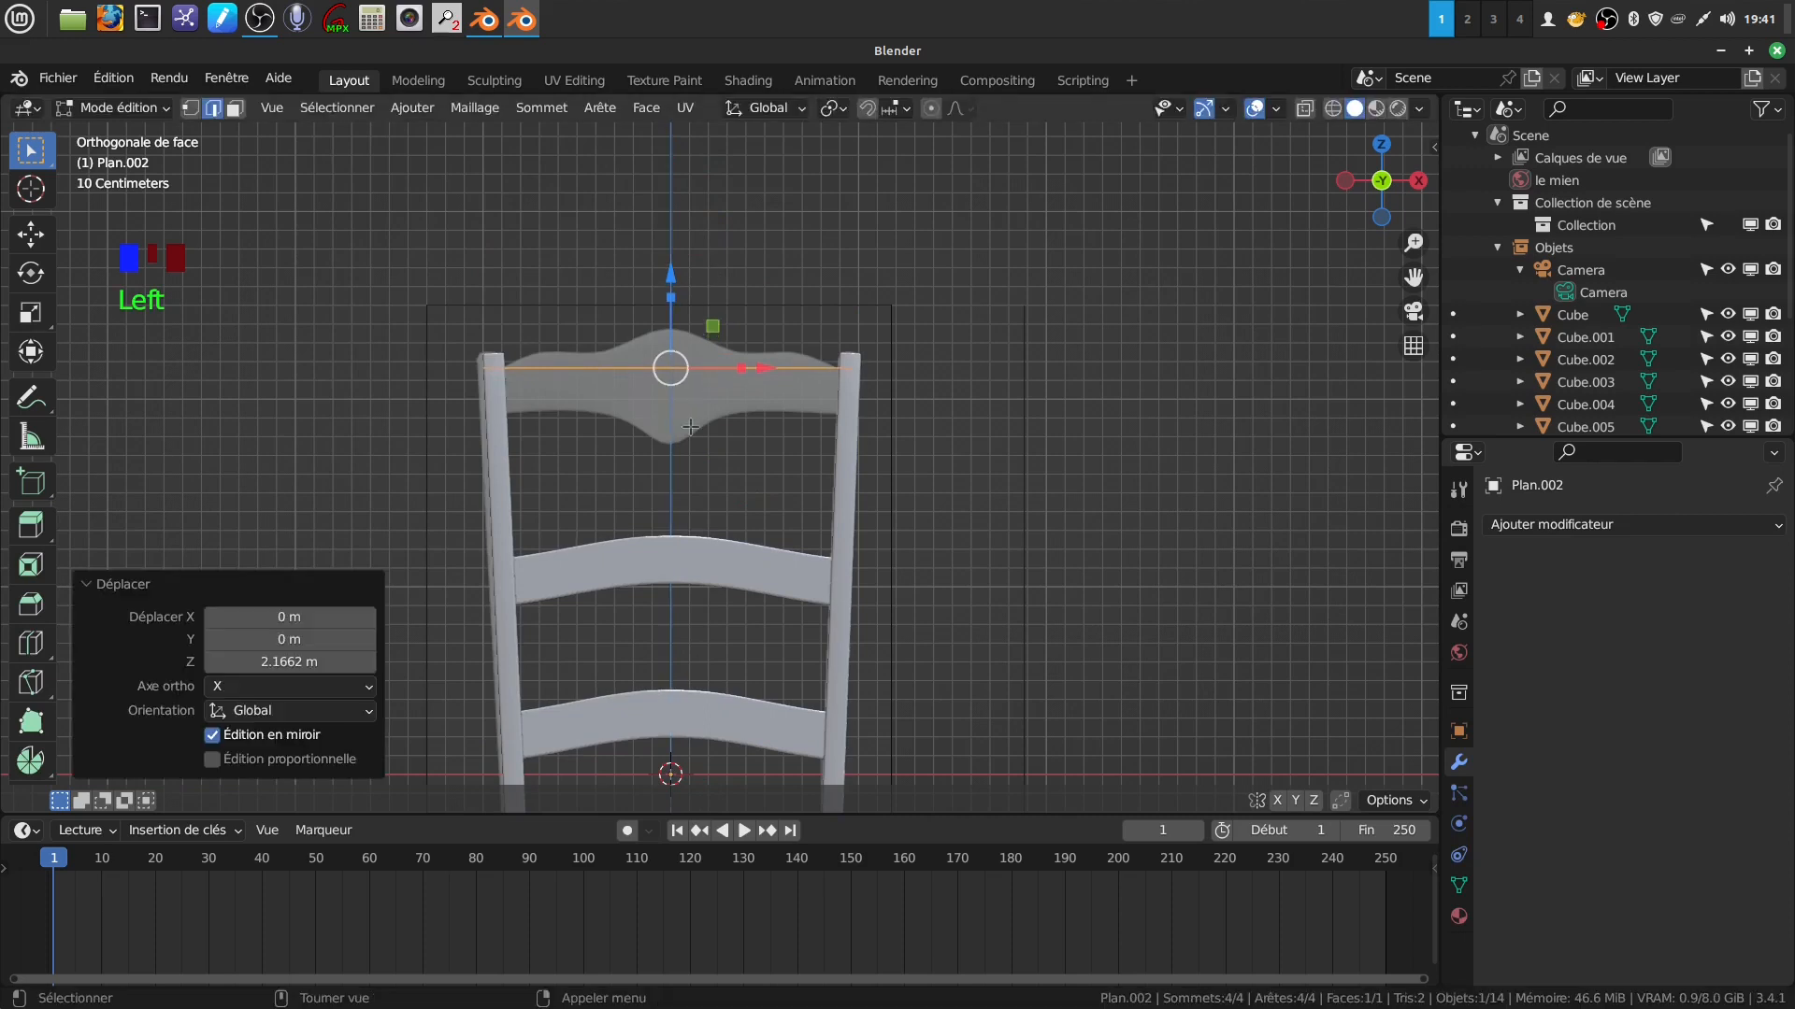
text(rx90)
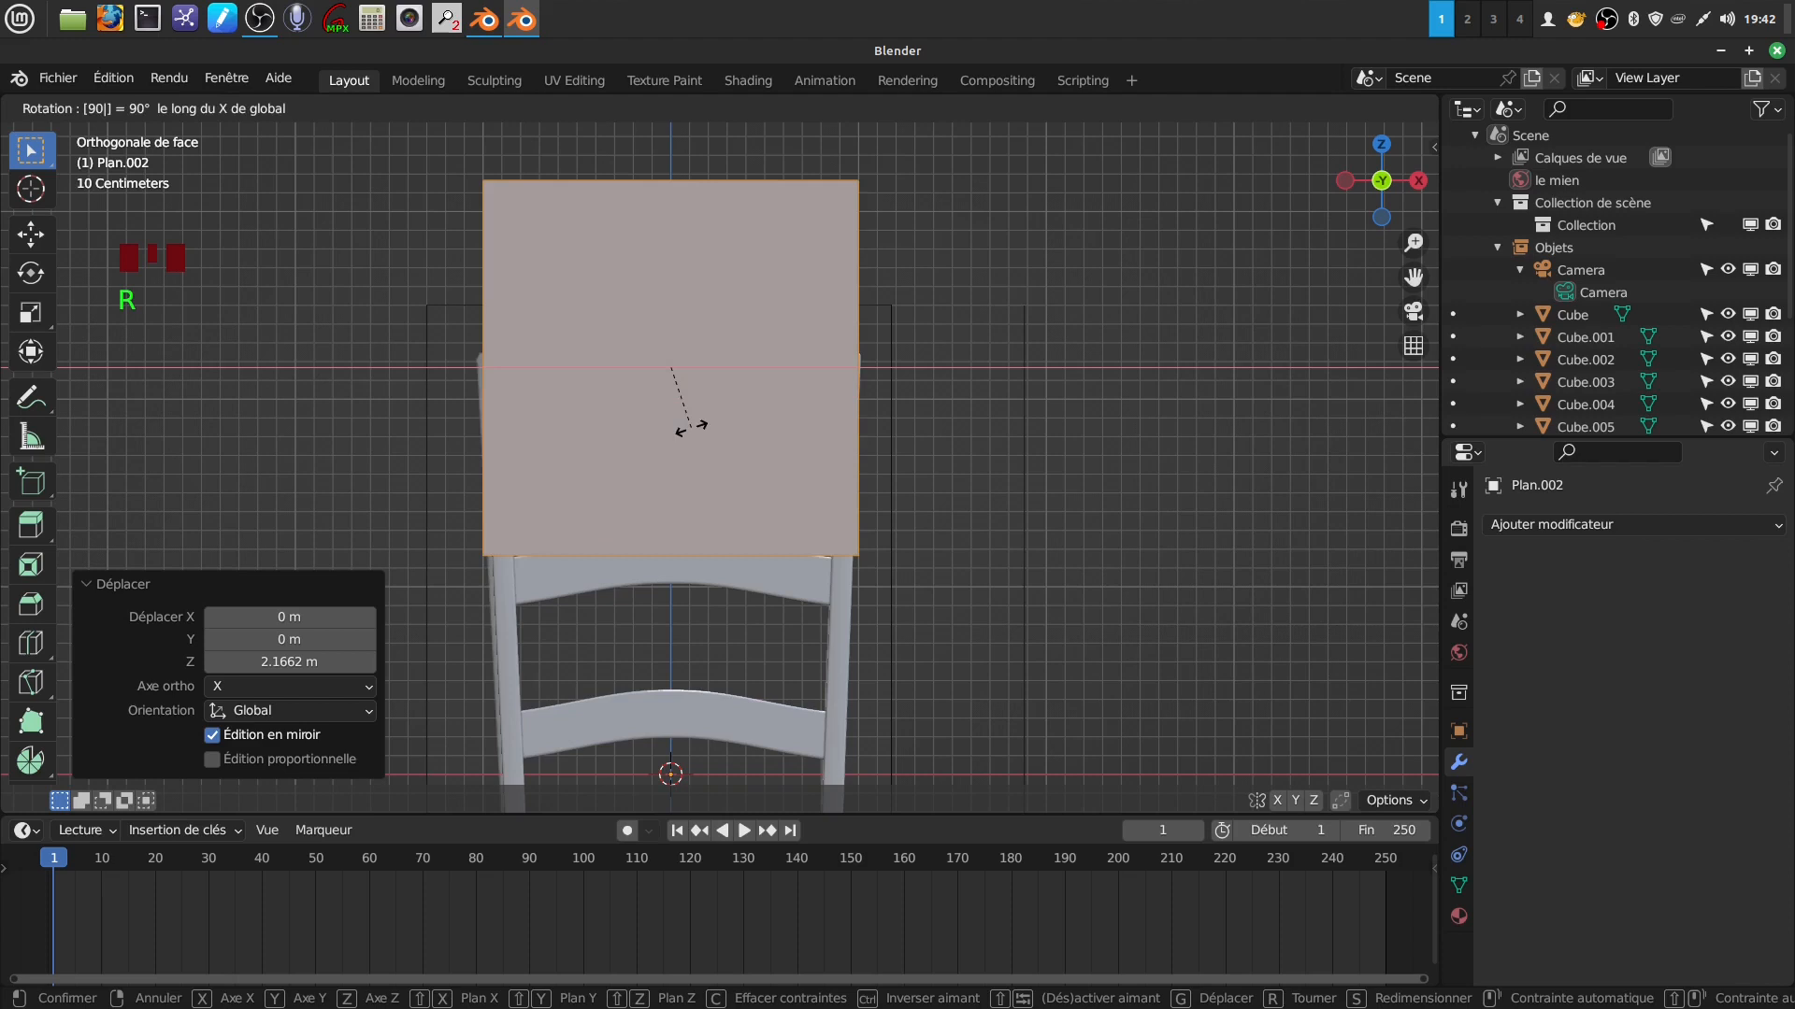
key(Return)
Flatten the plane along Z, align it with the top rail reference, and scale it to 0.934 along X.
drag(675, 308, 673, 349)
right_click(676, 352)
mouse_move(671, 276)
mouse_down()
mouse_move(683, 344)
mouse_move(689, 302)
mouse_move(682, 422)
mouse_move(685, 224)
mouse_move(703, 306)
mouse_move(666, 338)
mouse_move(684, 295)
mouse_up()
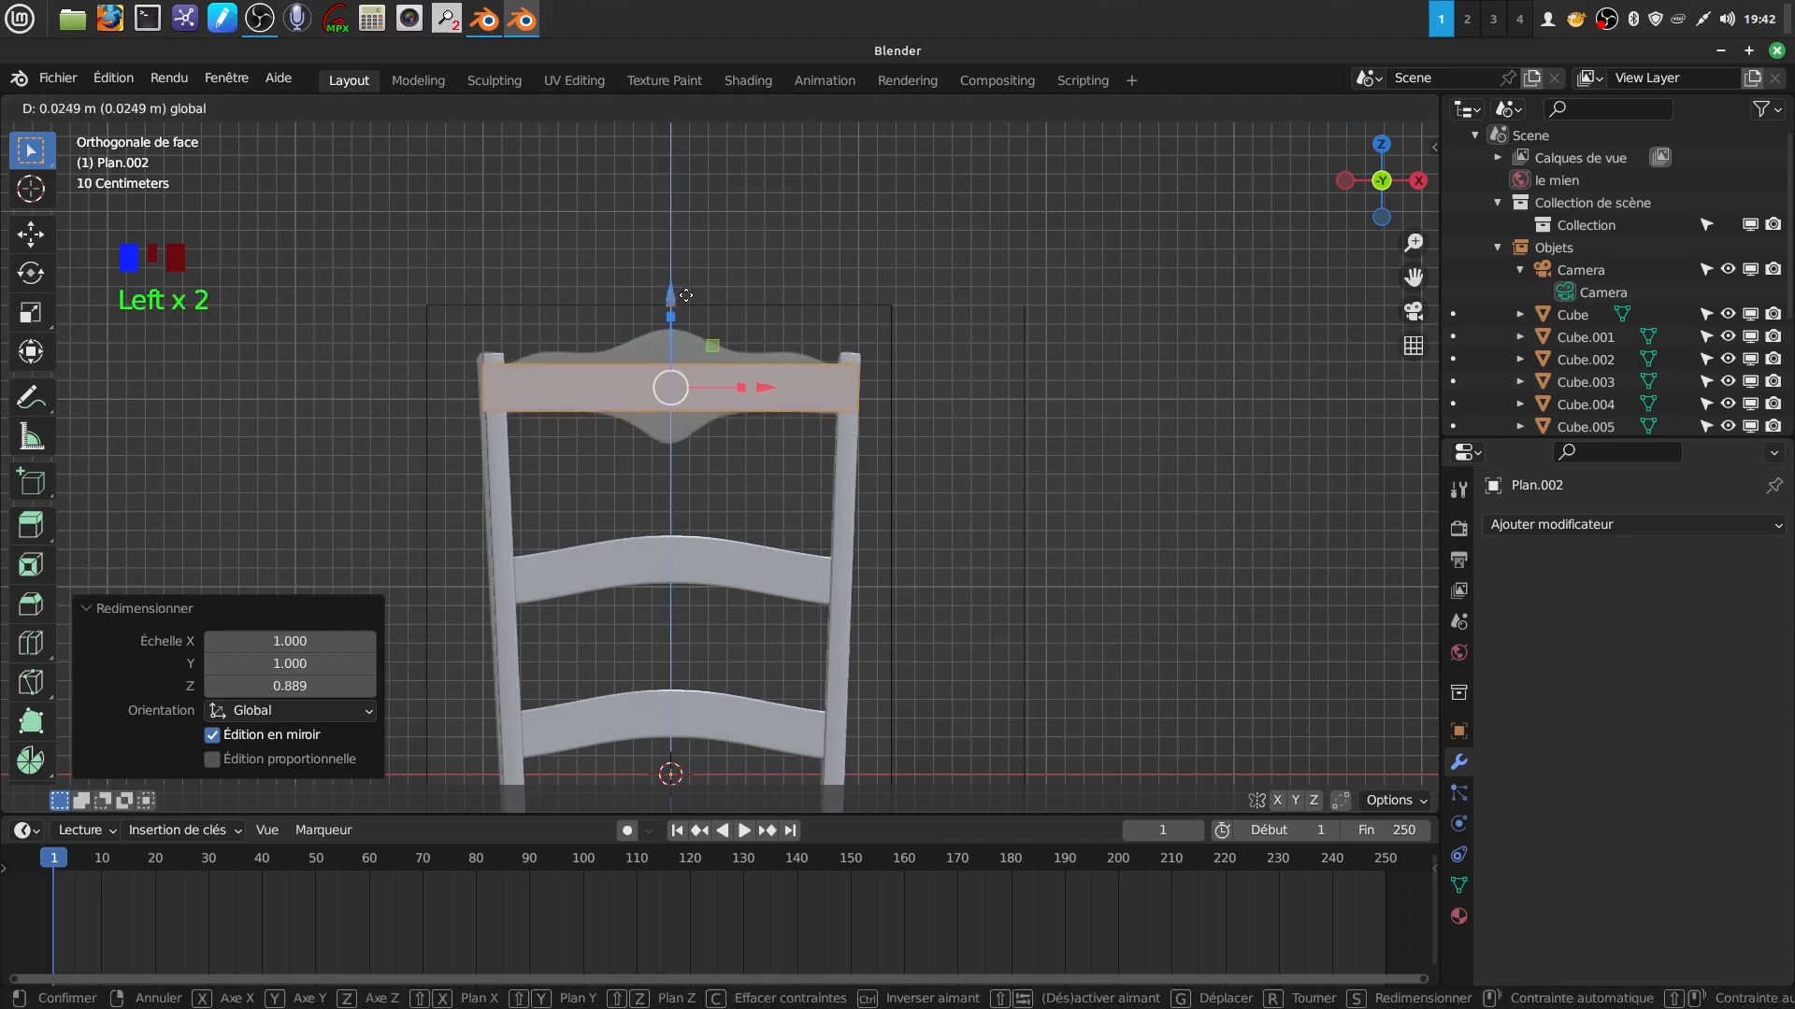
drag(741, 387, 711, 386)
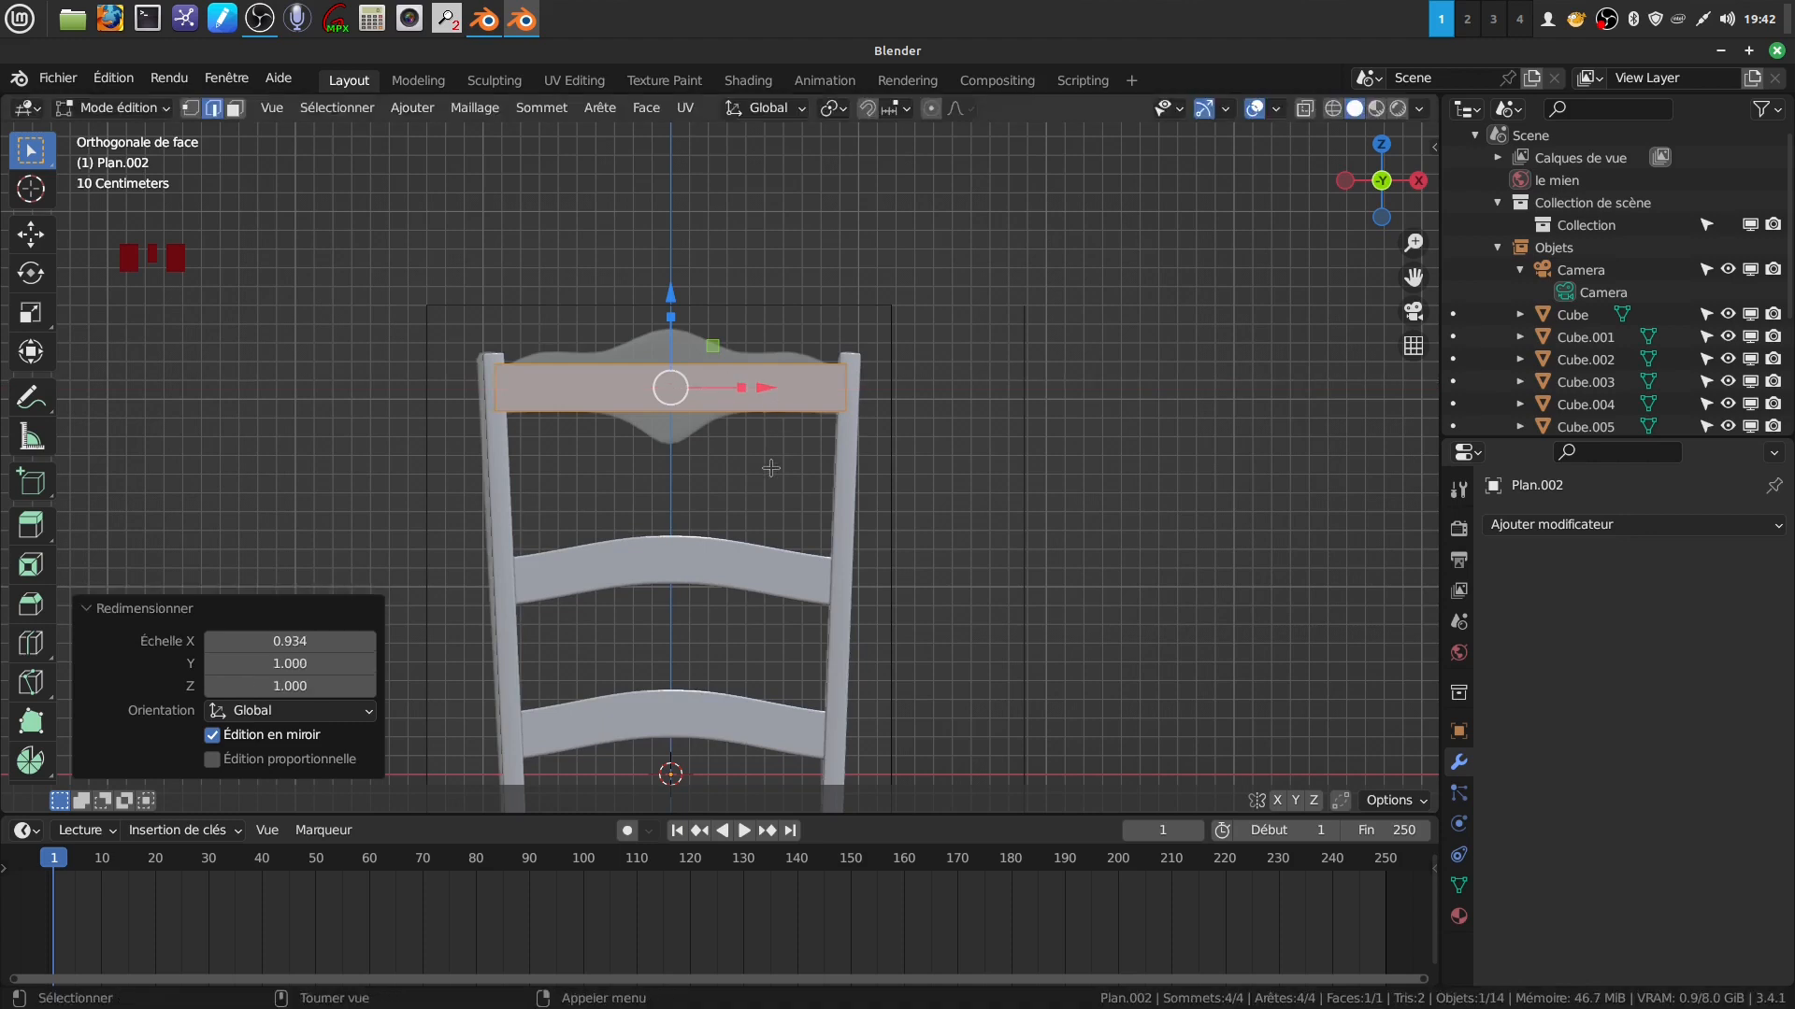
Add one vertical loop cut exactly at the centre of the top rail plane.
scroll(772, 470, up, 1)
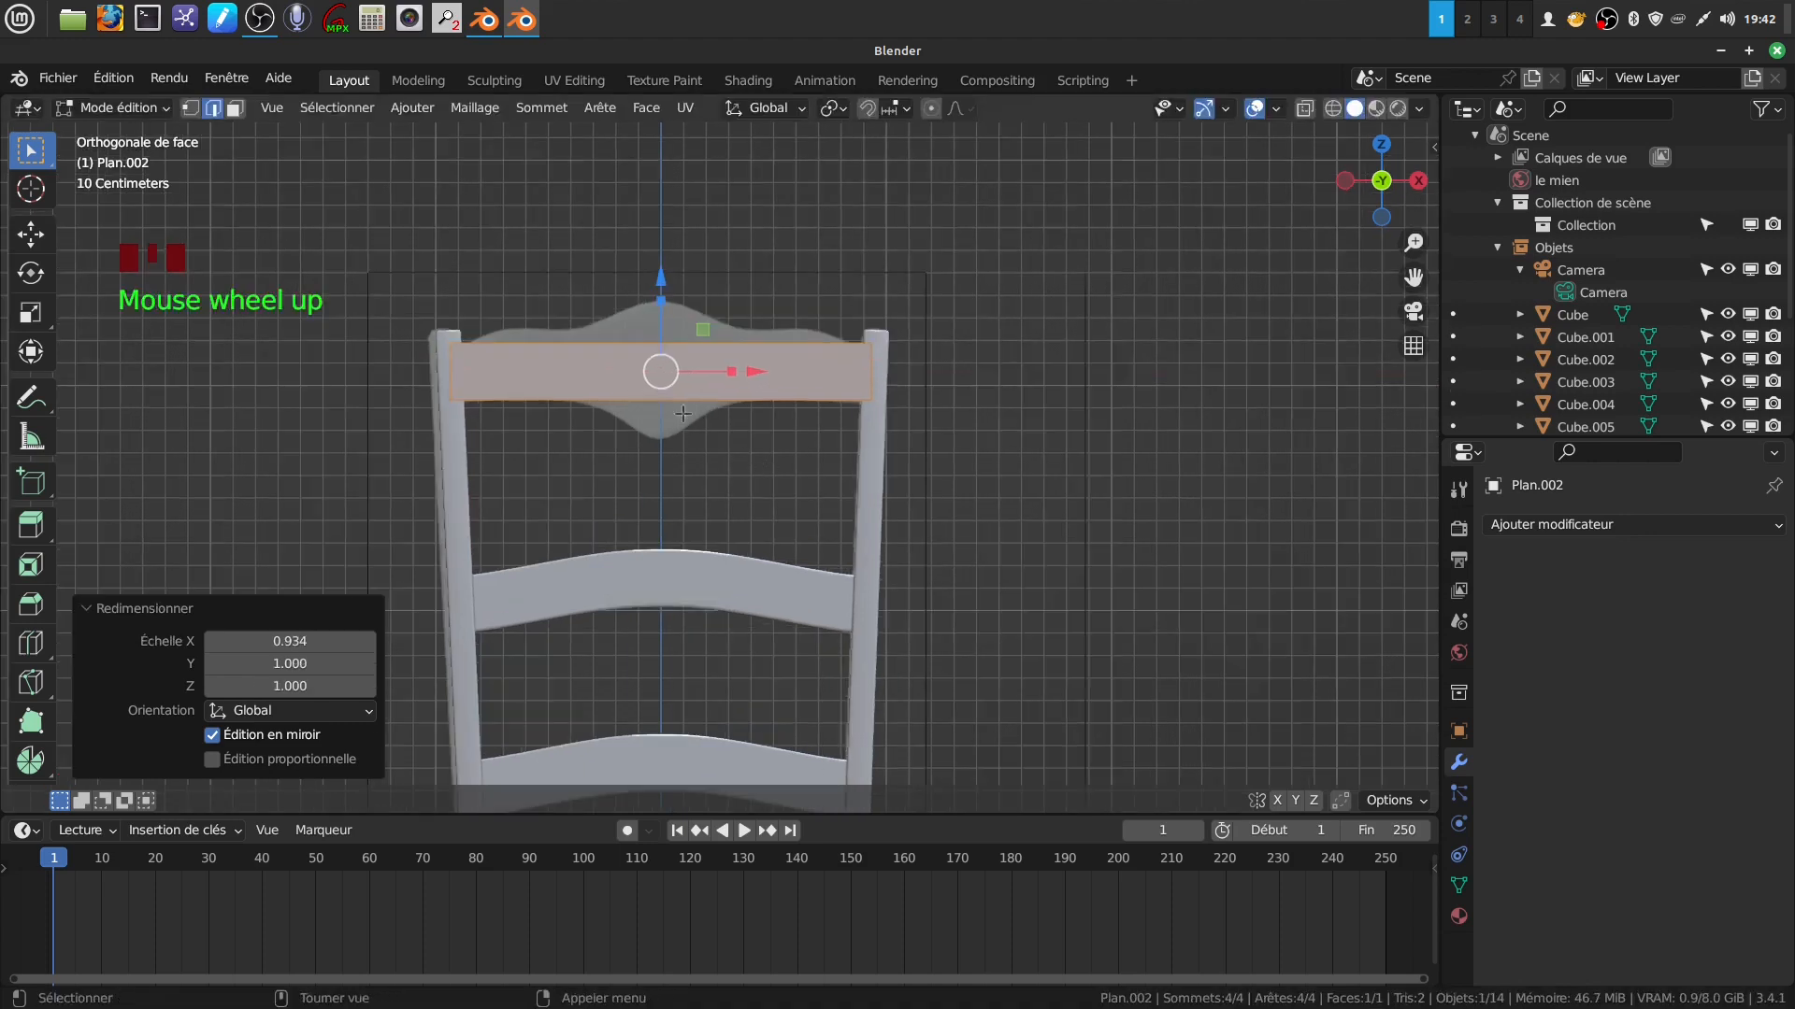
key(z)
key(z)
key(ctrl)
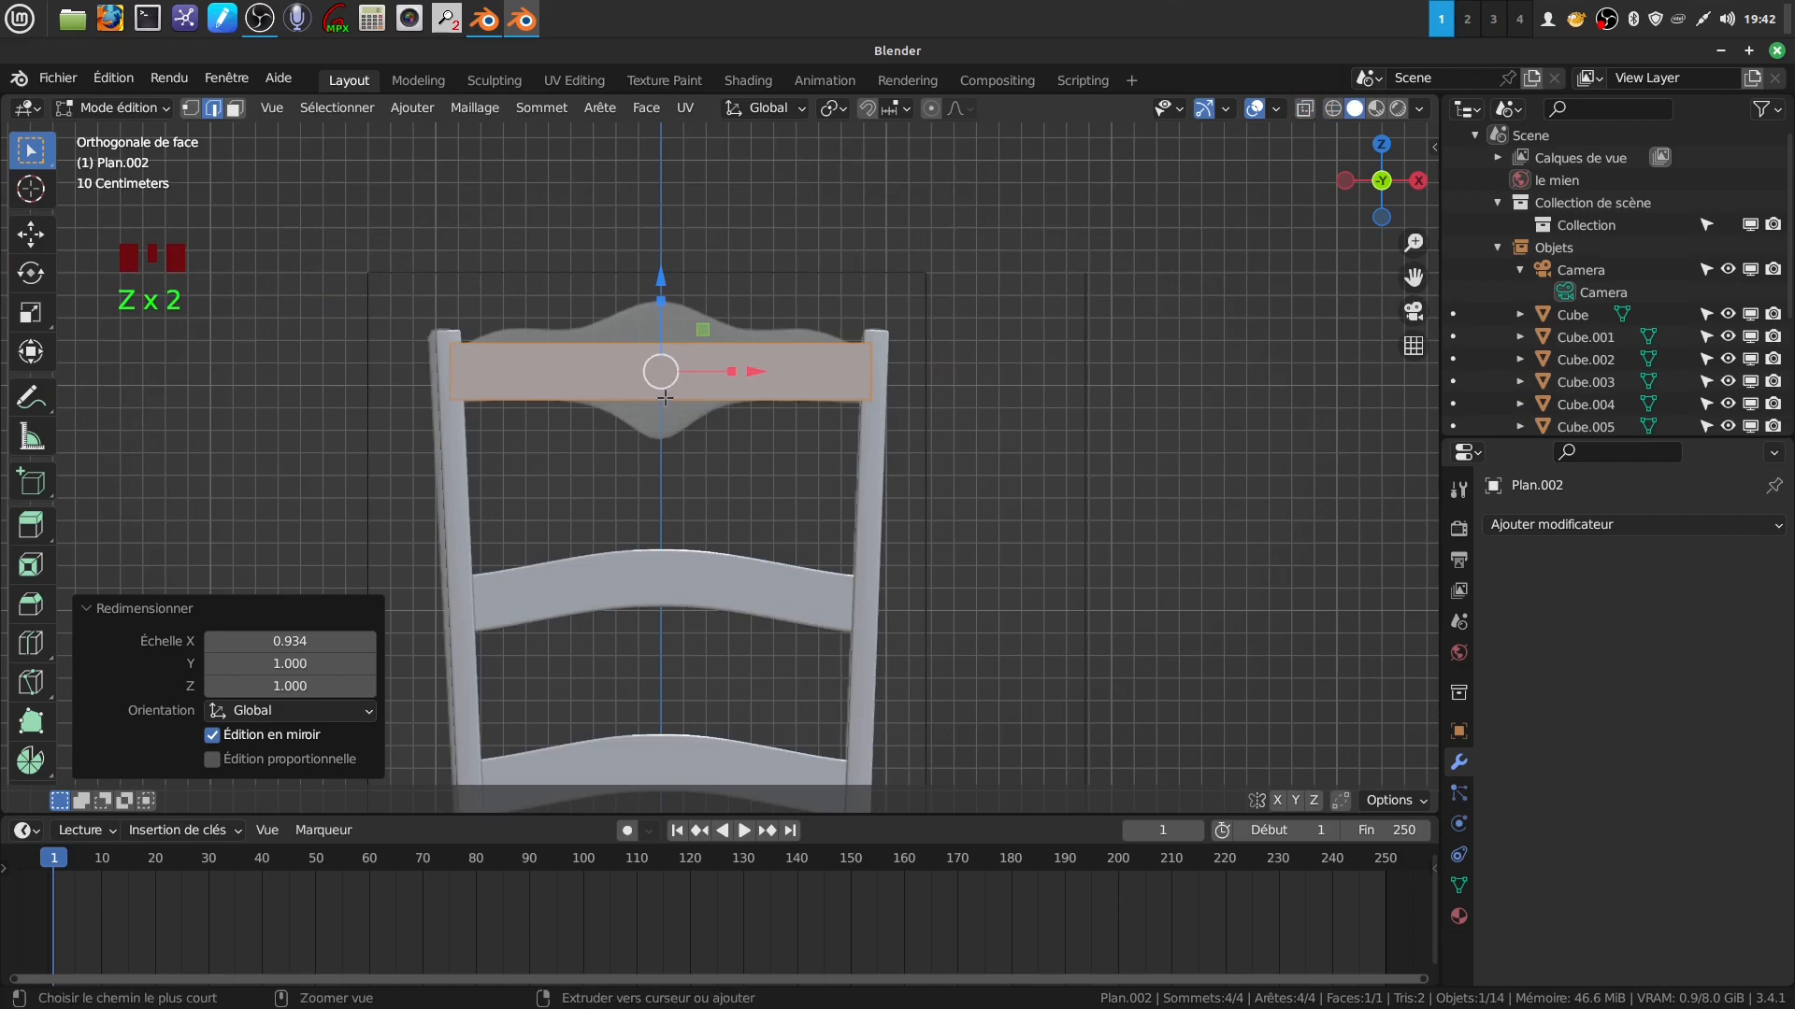
key(ctrl+r)
click(664, 397)
right_click(664, 396)
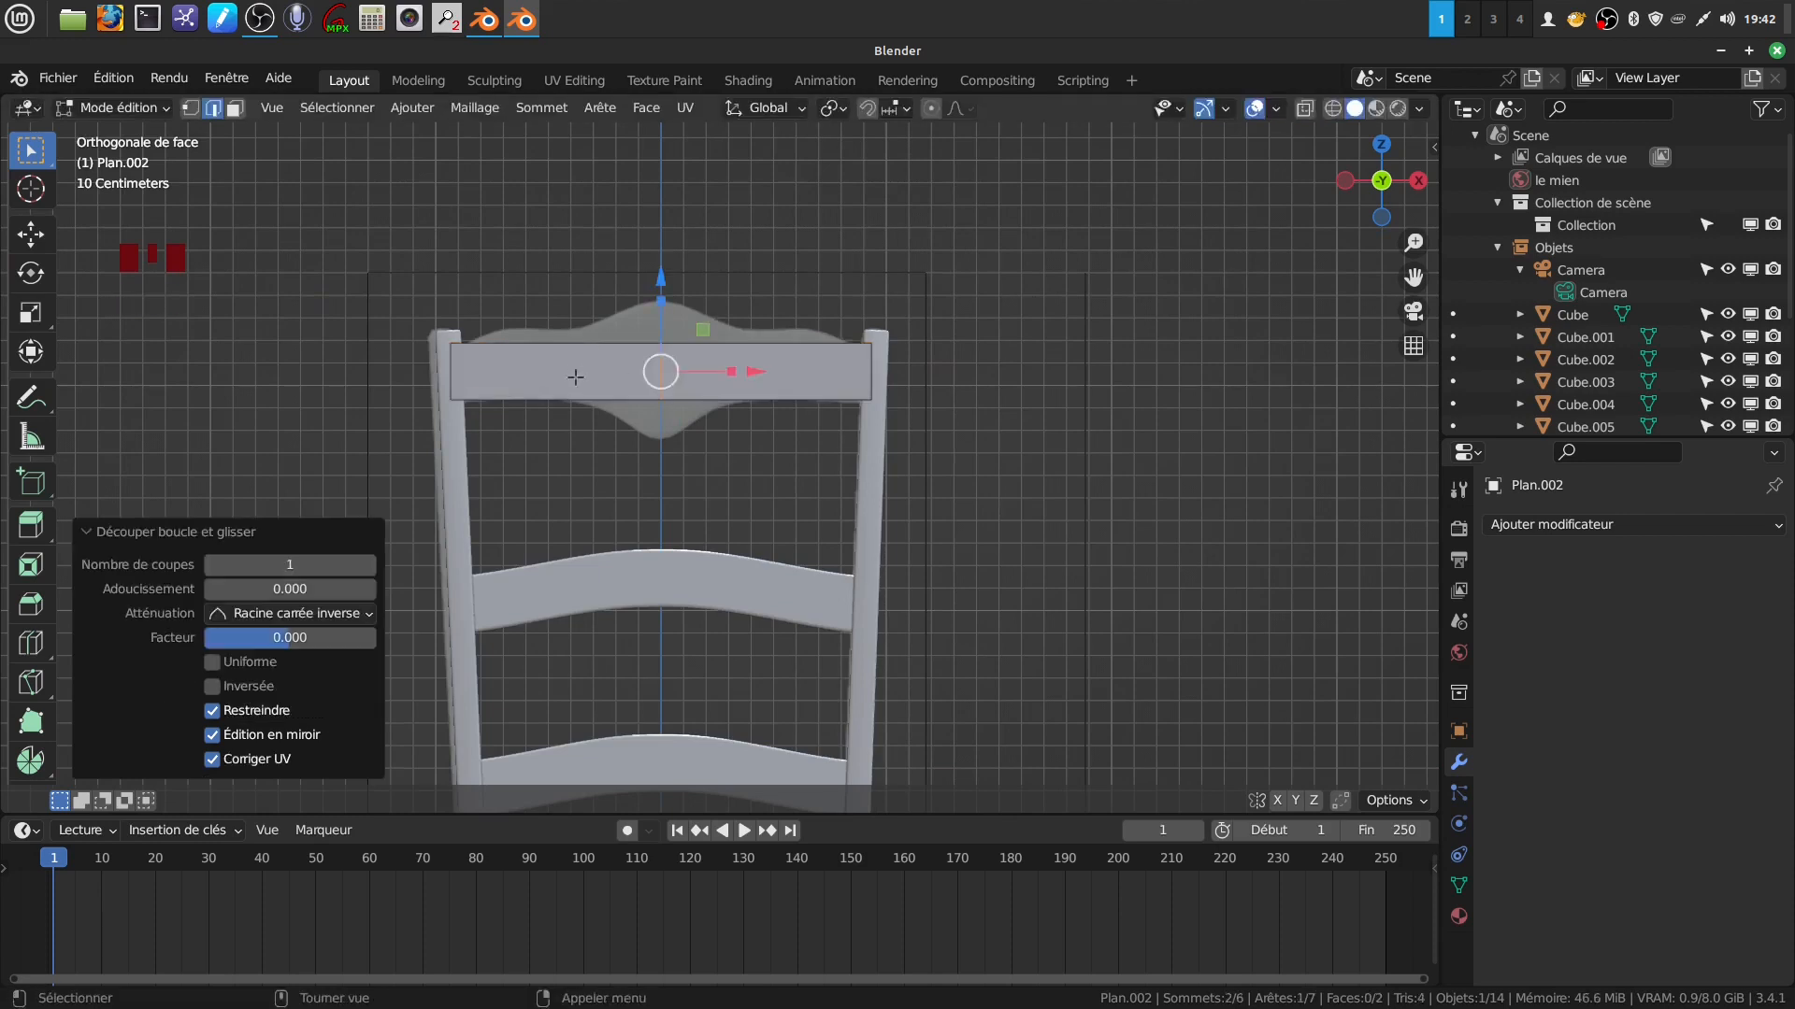
Add two loop cuts in the rail's left half, sliding the inner one by -0.143 and the outer one by about -0.094.
key(ctrl+r)
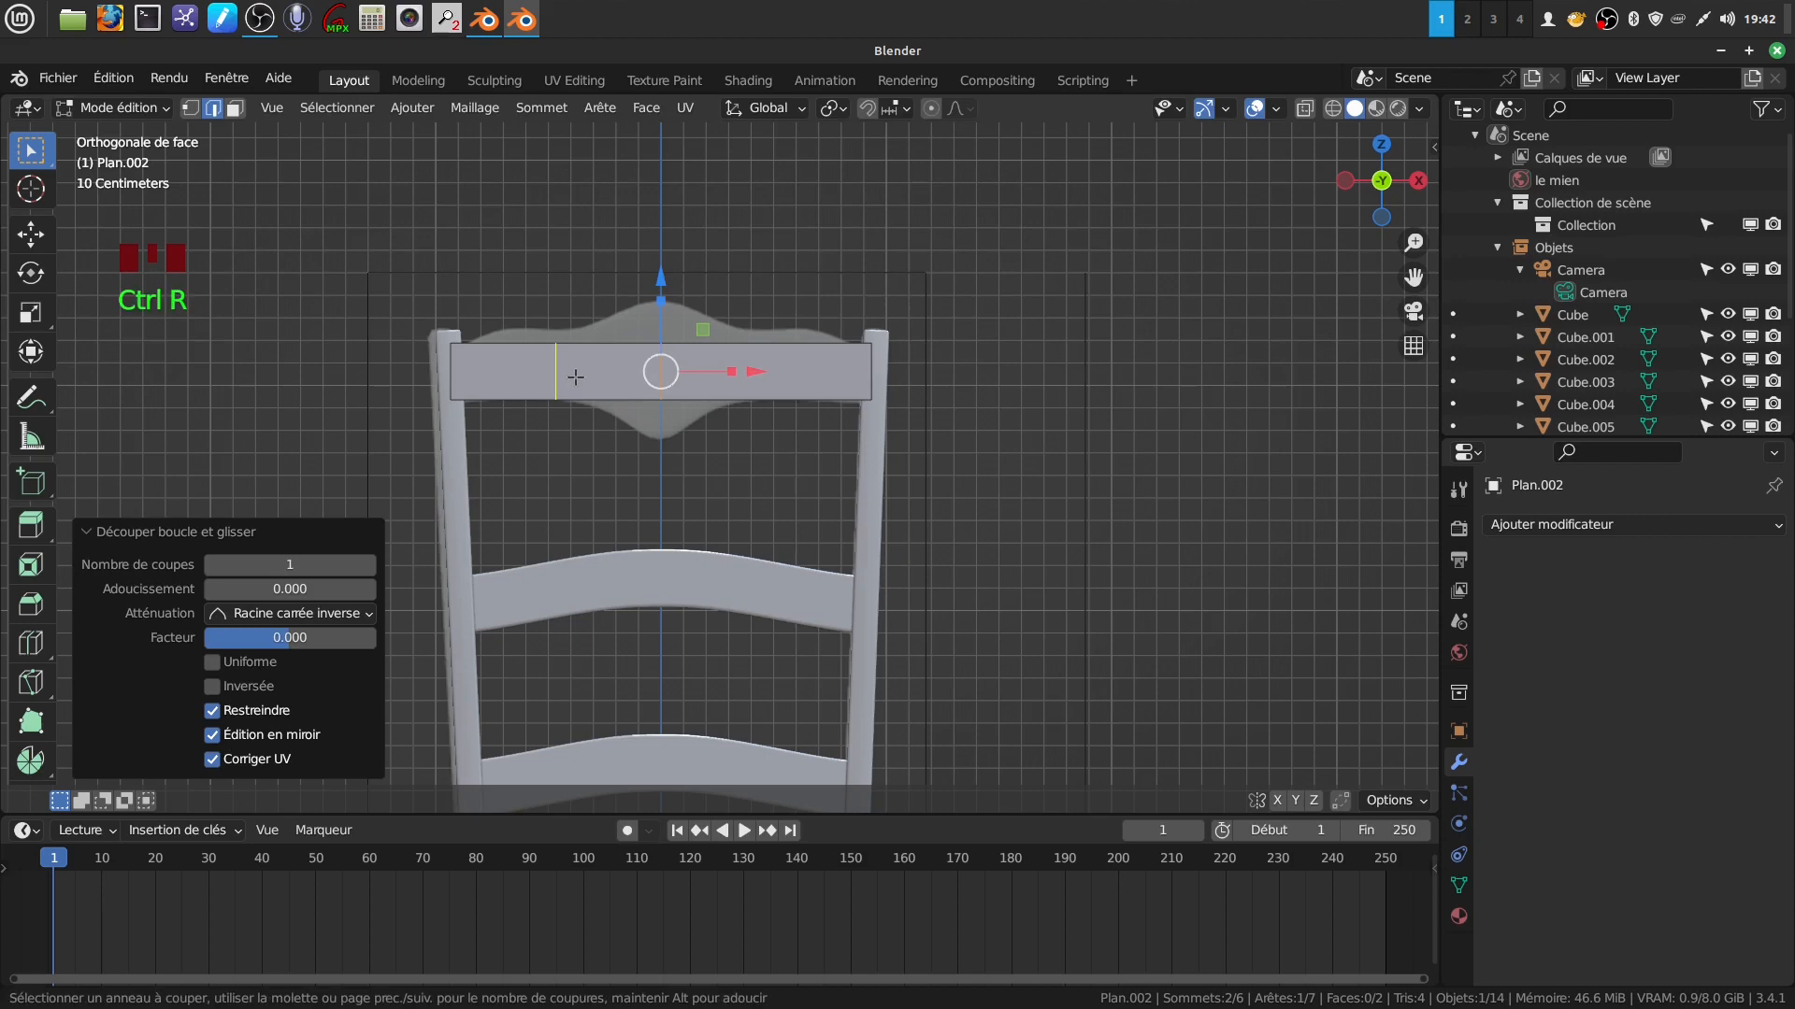
click(574, 377)
click(591, 373)
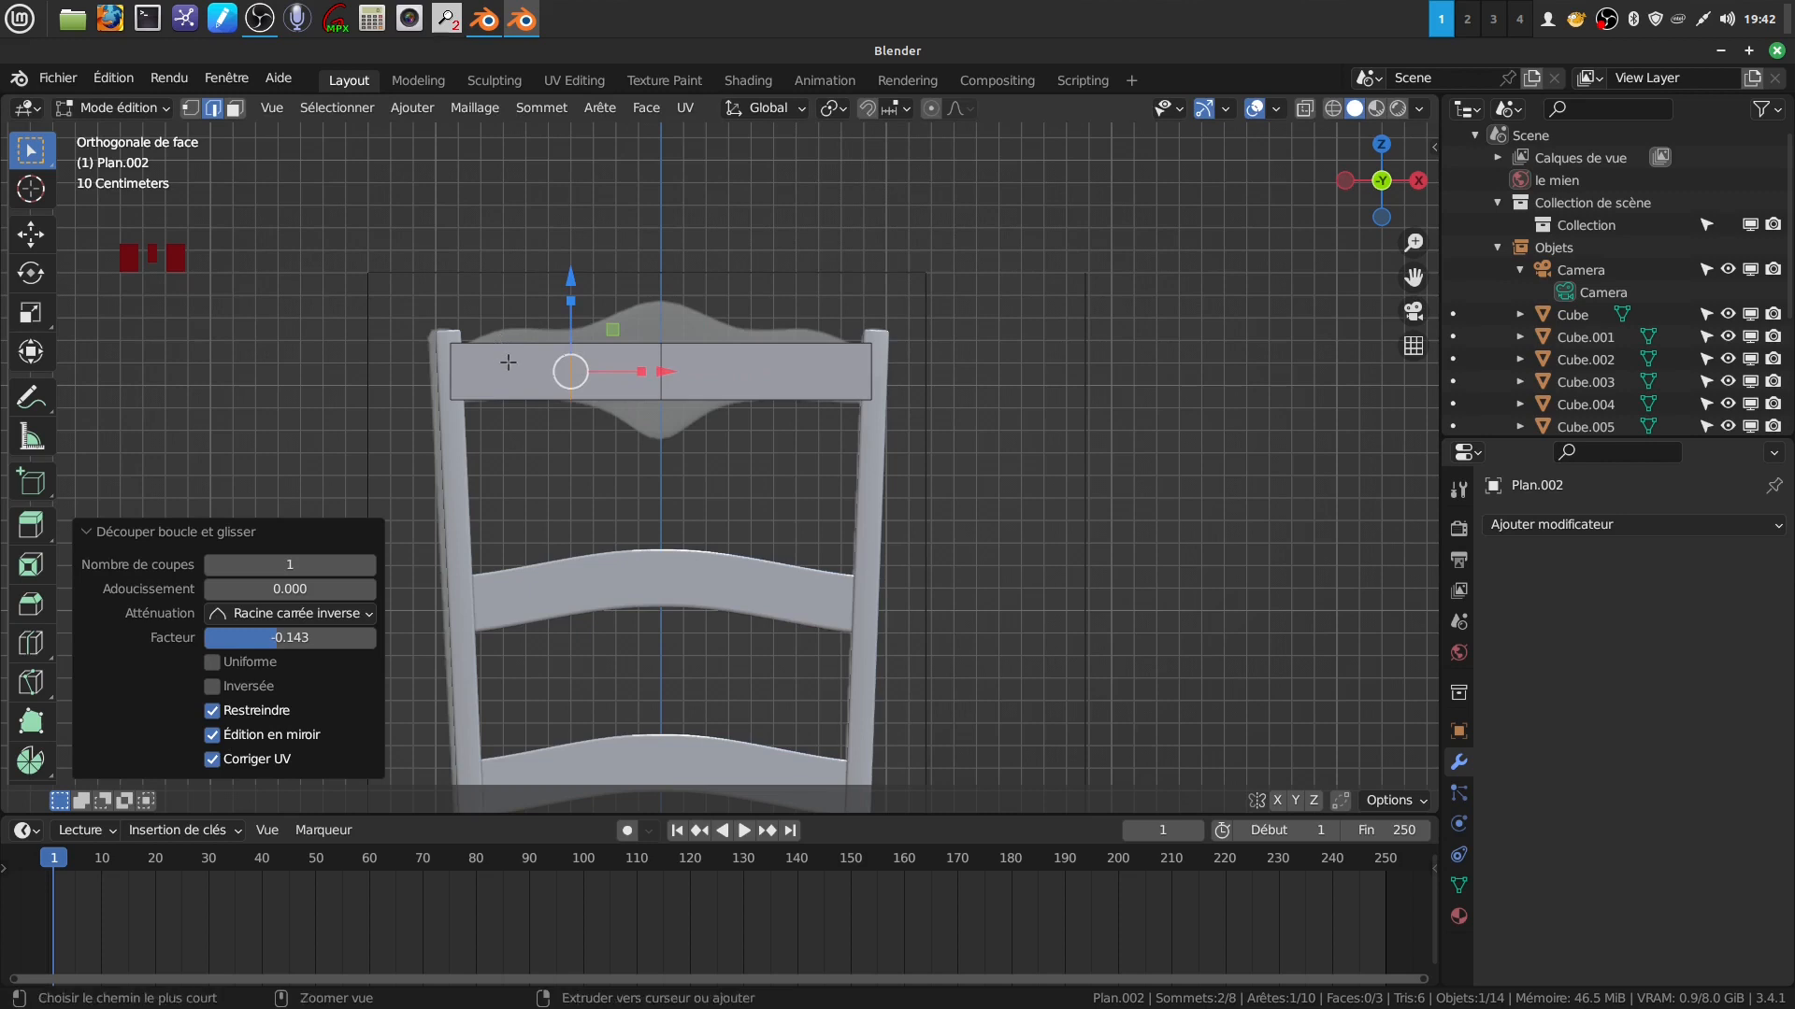
key(ctrl+e)
mouse_move(511, 368)
key(Escape)
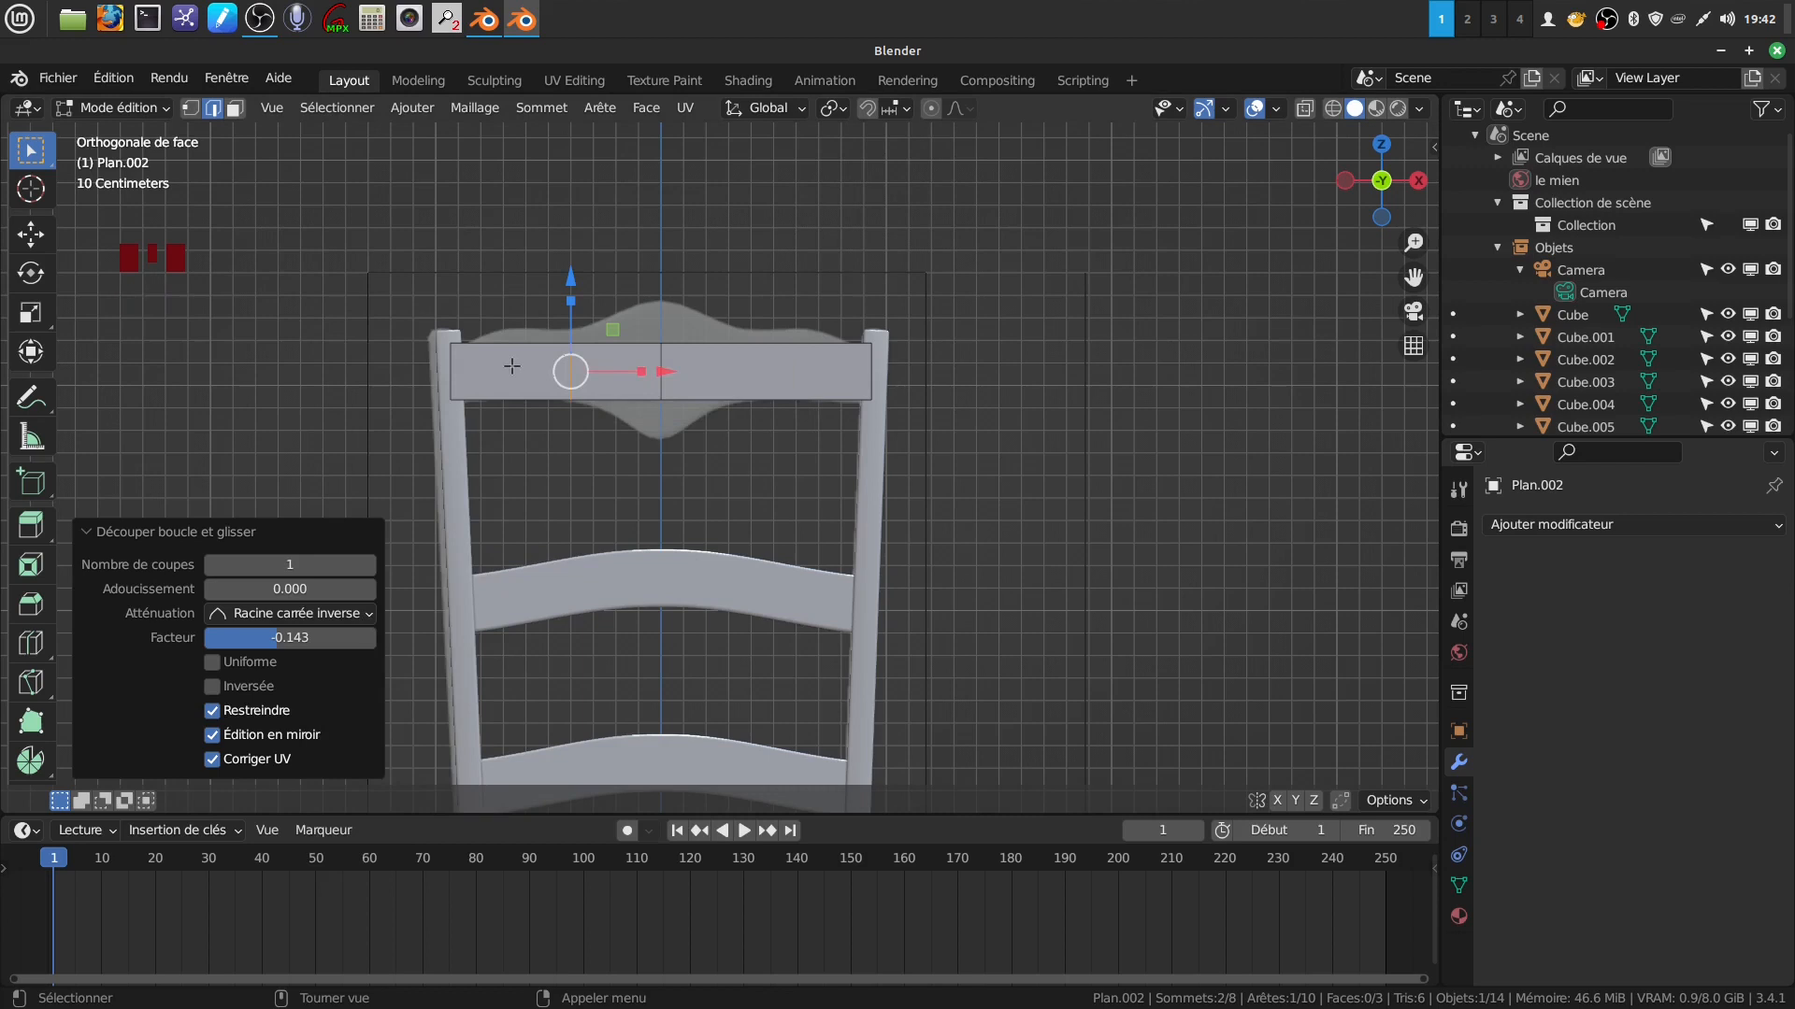
key(ctrl+r)
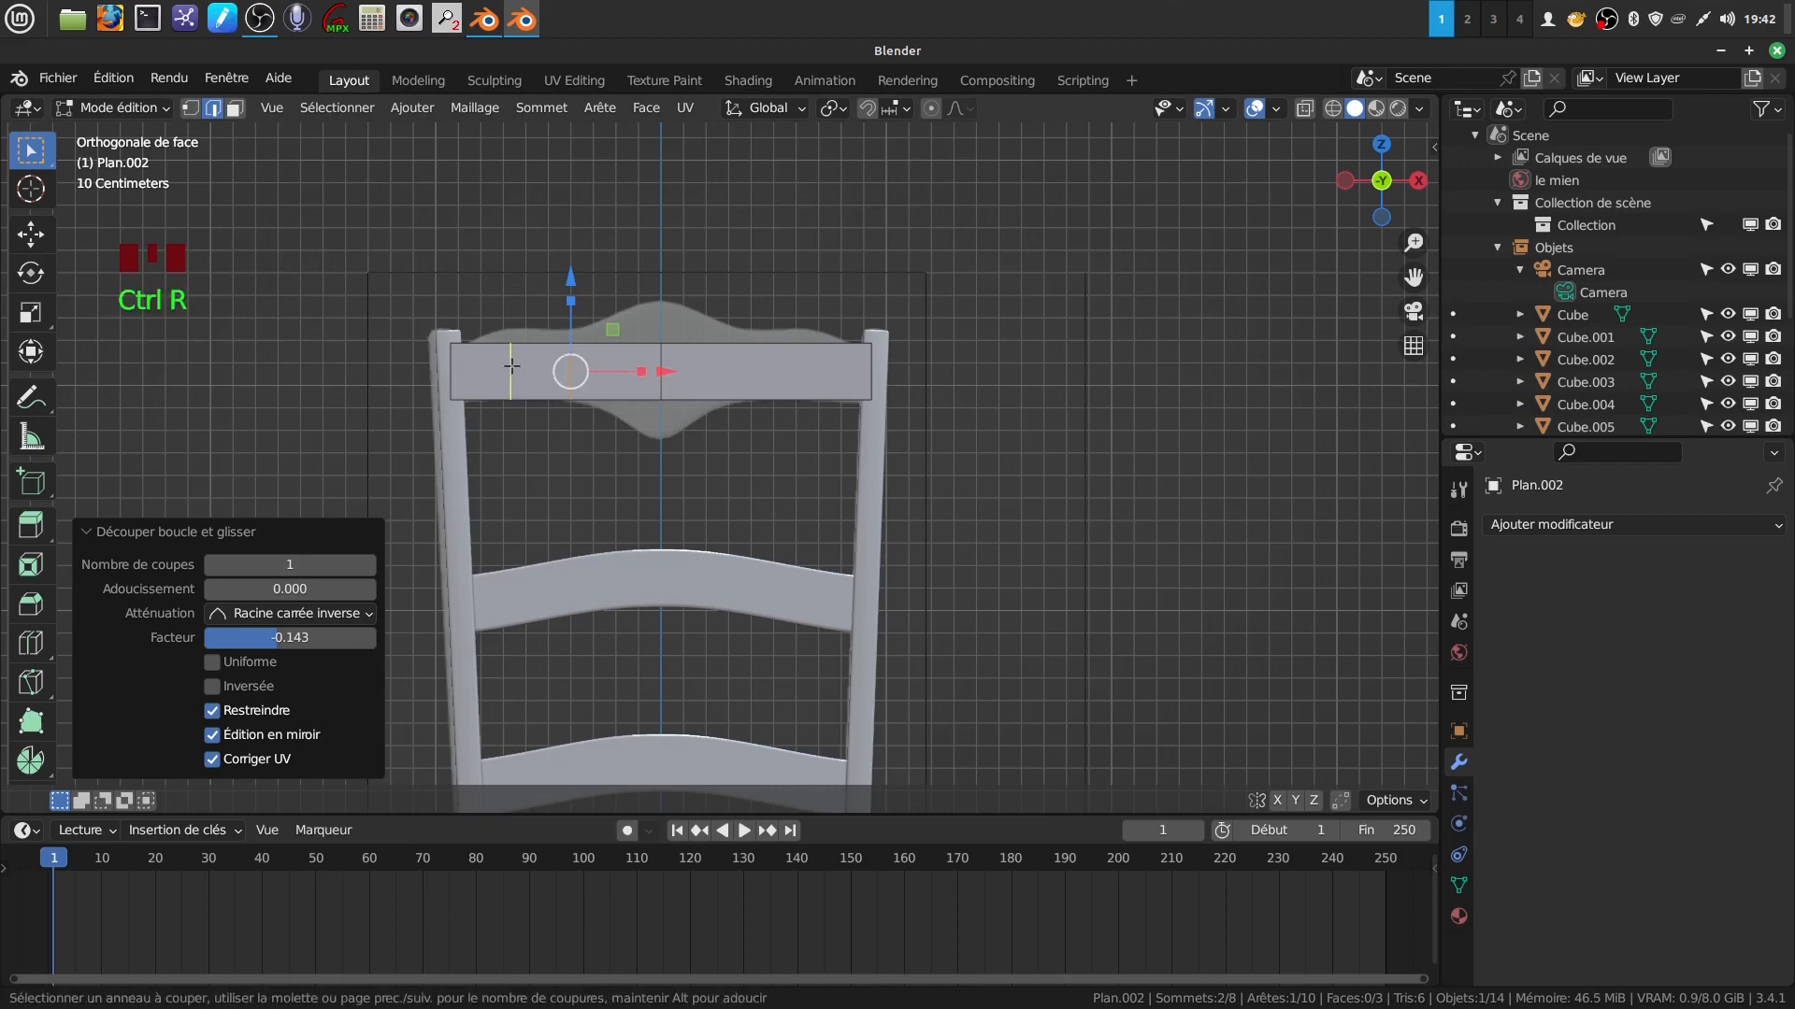
click(511, 365)
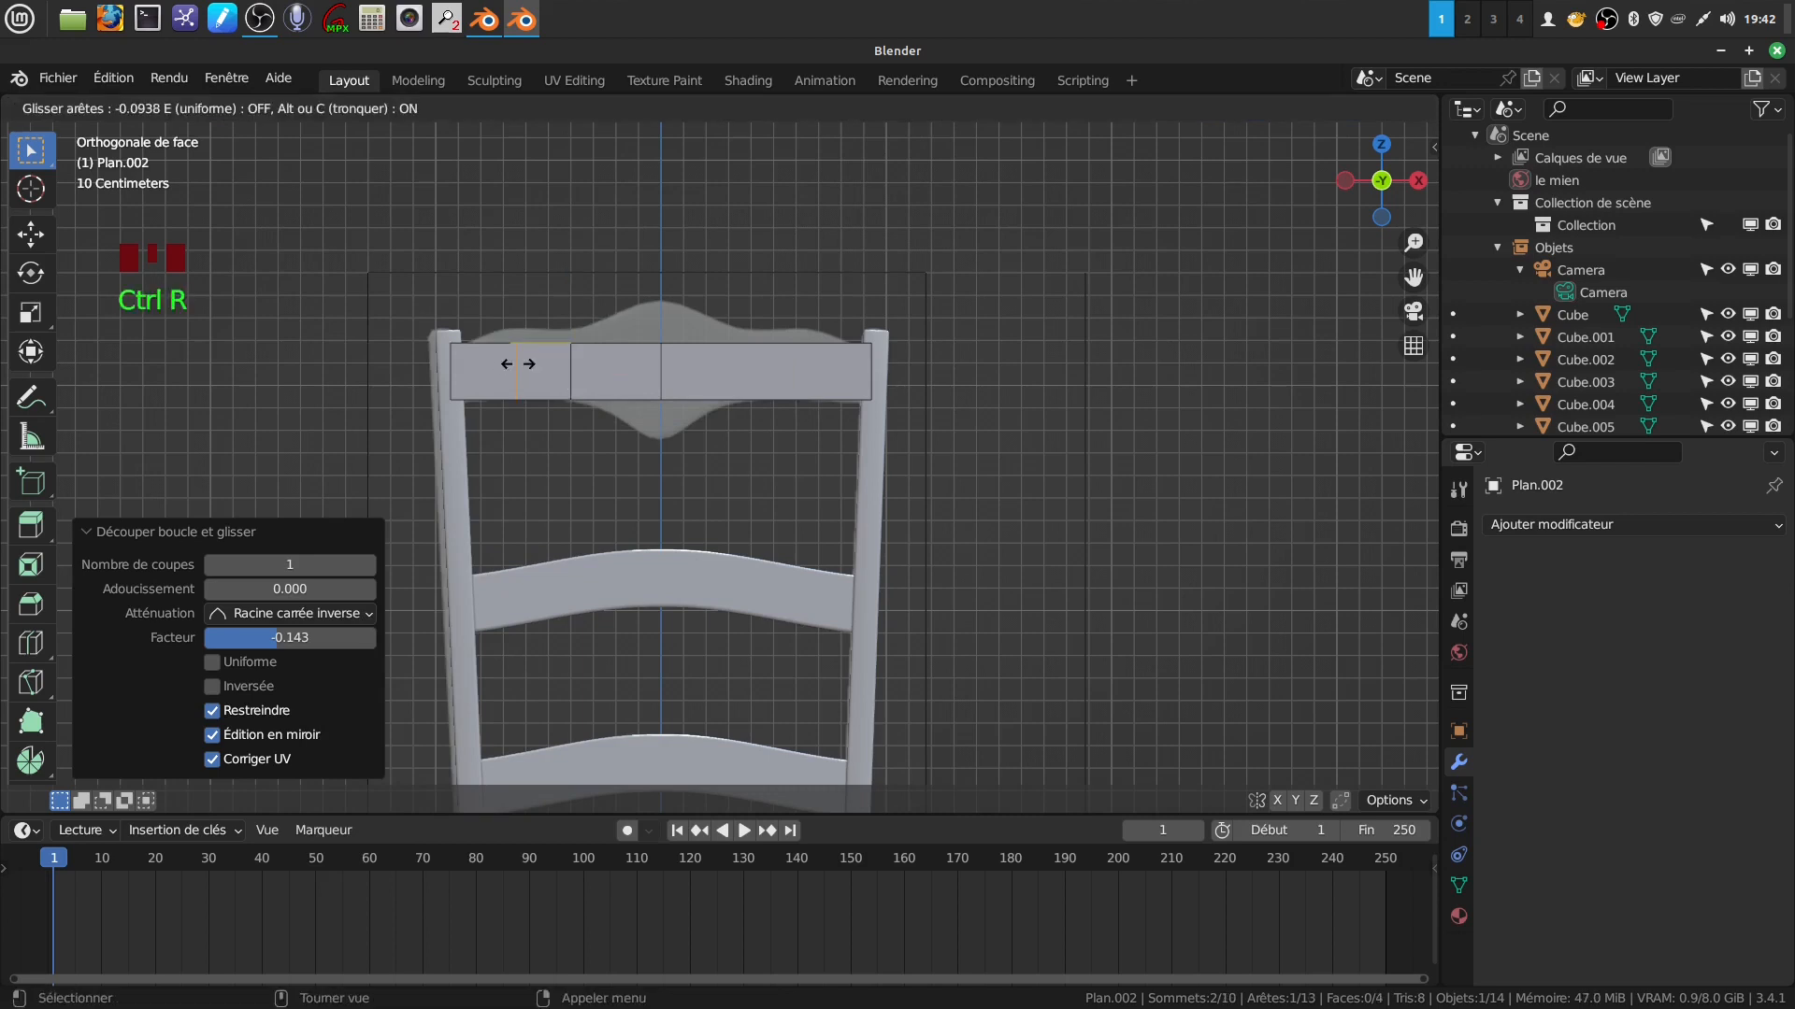
click(517, 363)
Scale the rail's central vertical edge to 2.442 along Z to reach the reference's upper and lower peaks.
key(a)
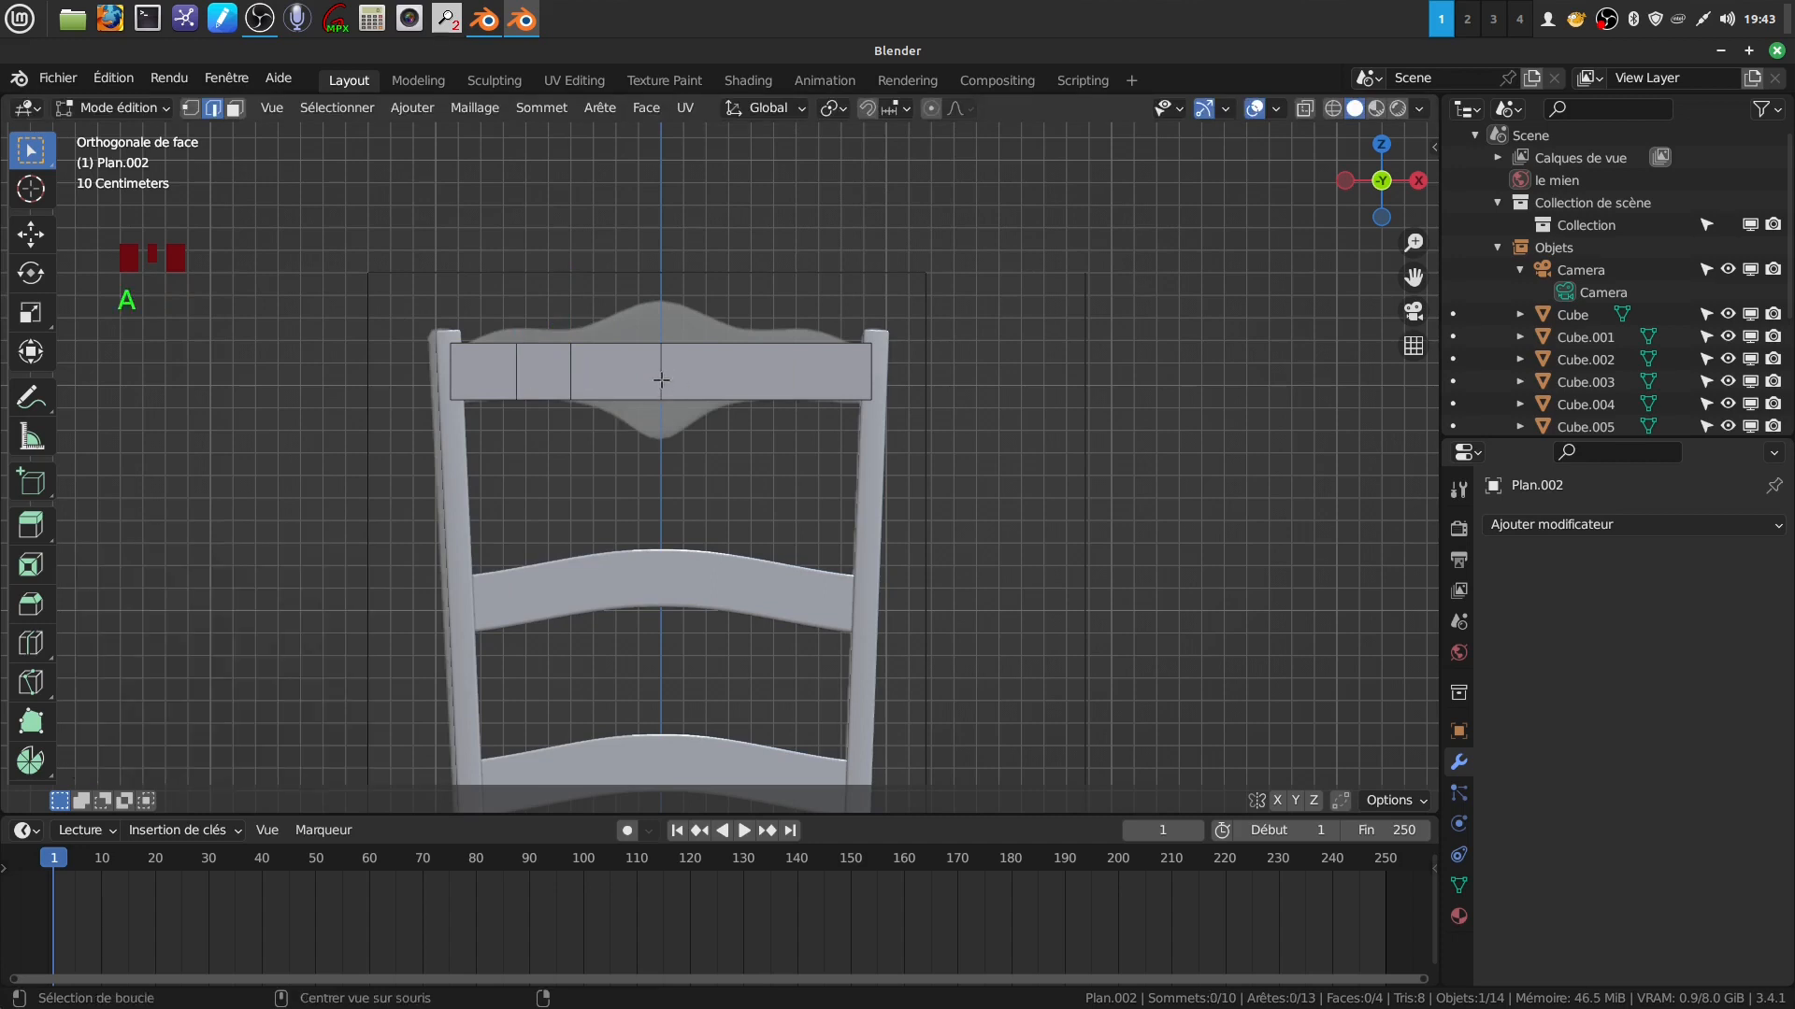
alt+click(661, 374)
drag(662, 304, 671, 213)
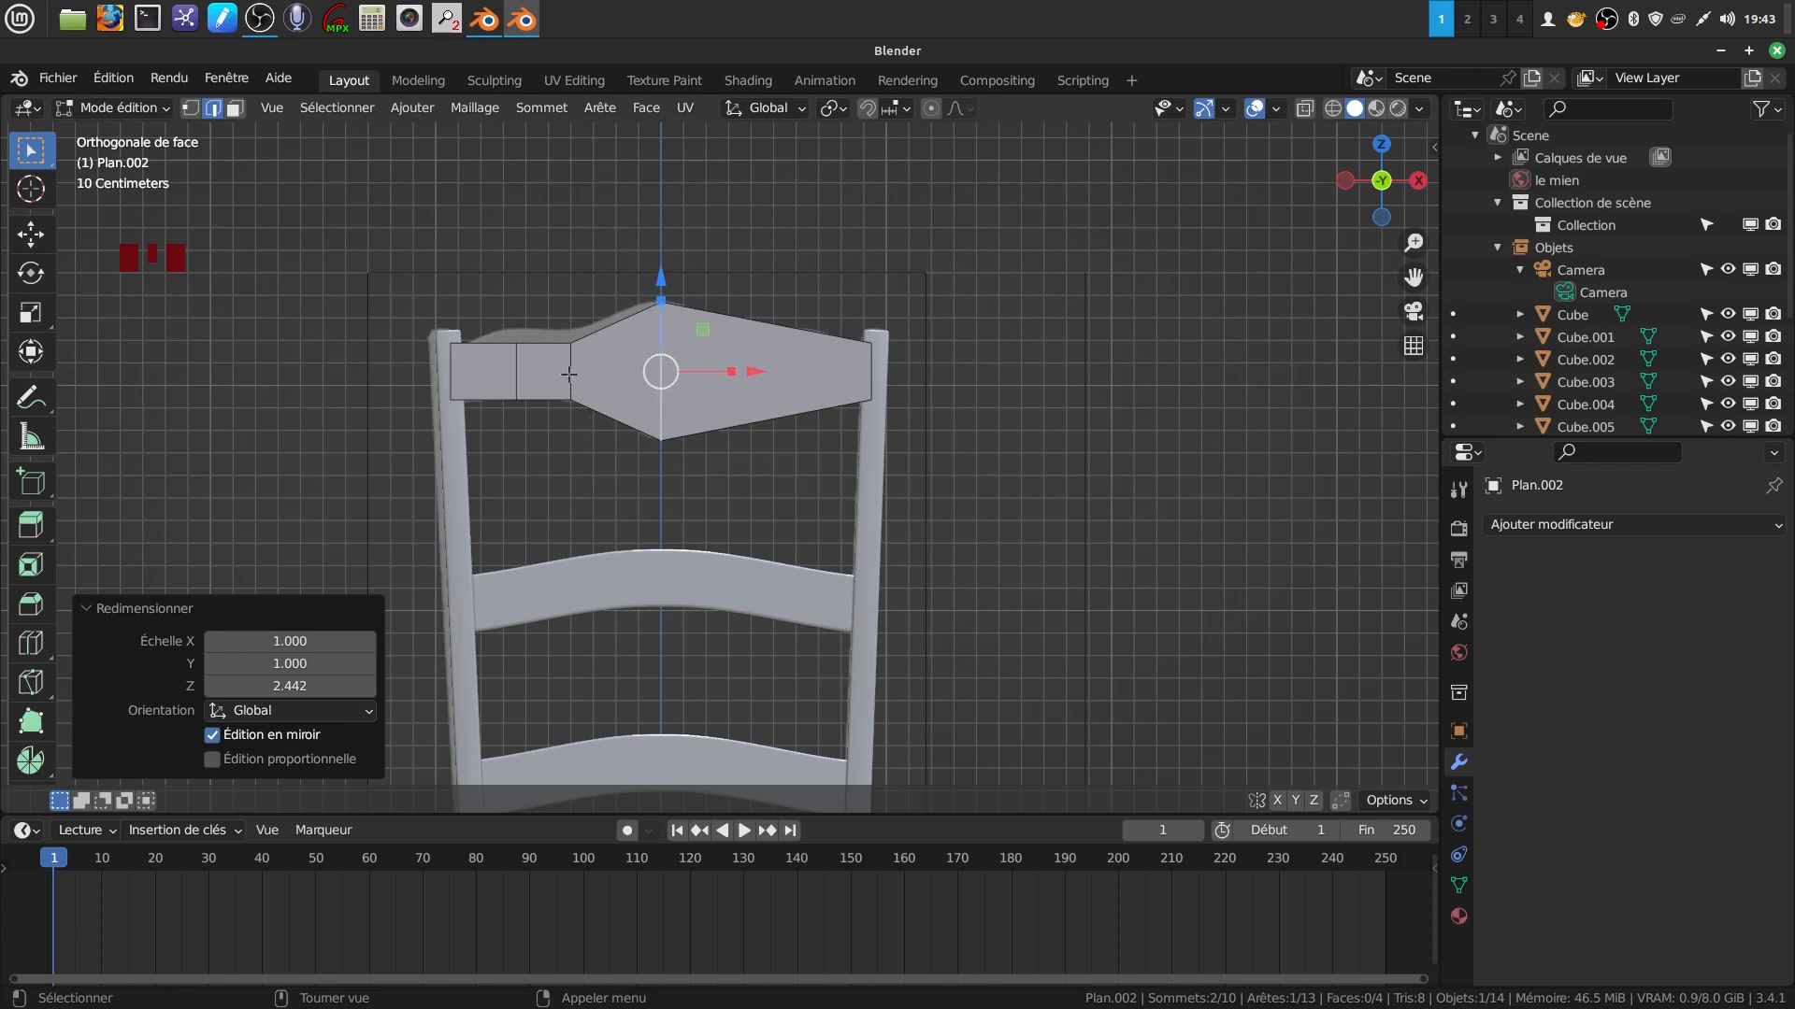
Raise the upper vertices of the two loop cuts in the rail's left half to the reference, moving the outer one 0.070547 m along Z.
click(191, 109)
click(191, 109)
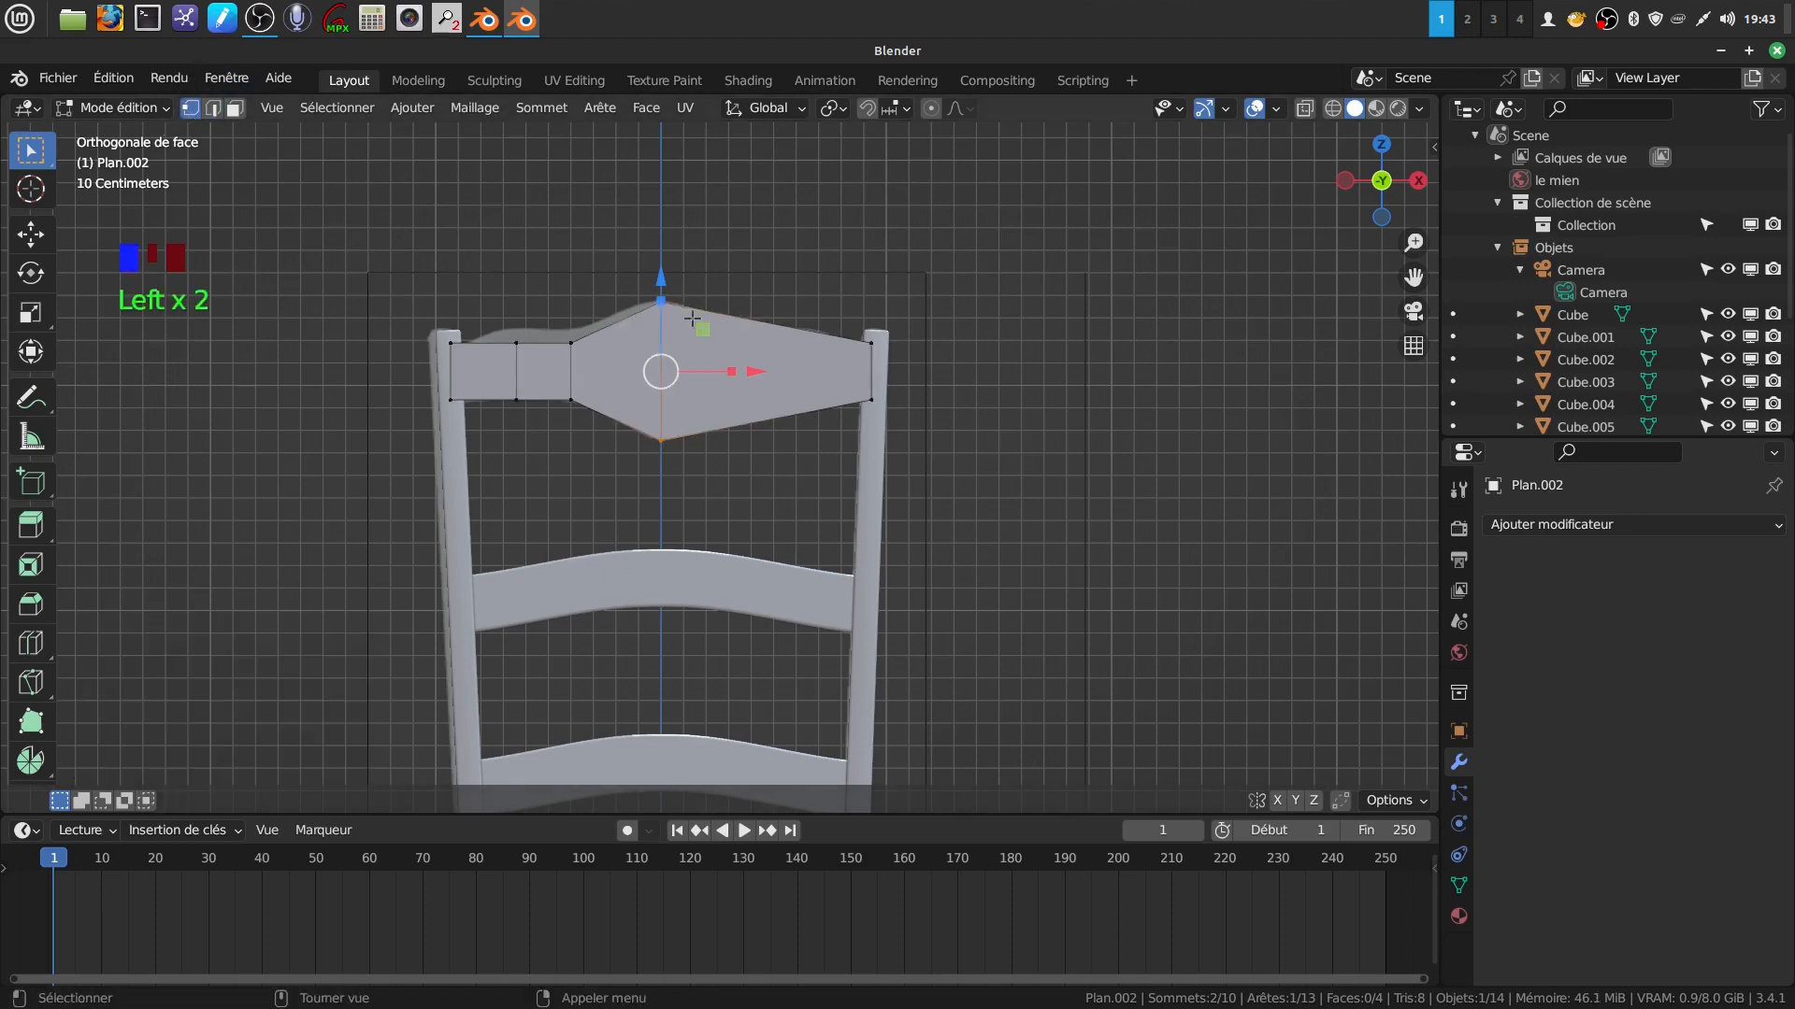
click(572, 342)
drag(569, 254, 576, 239)
click(514, 344)
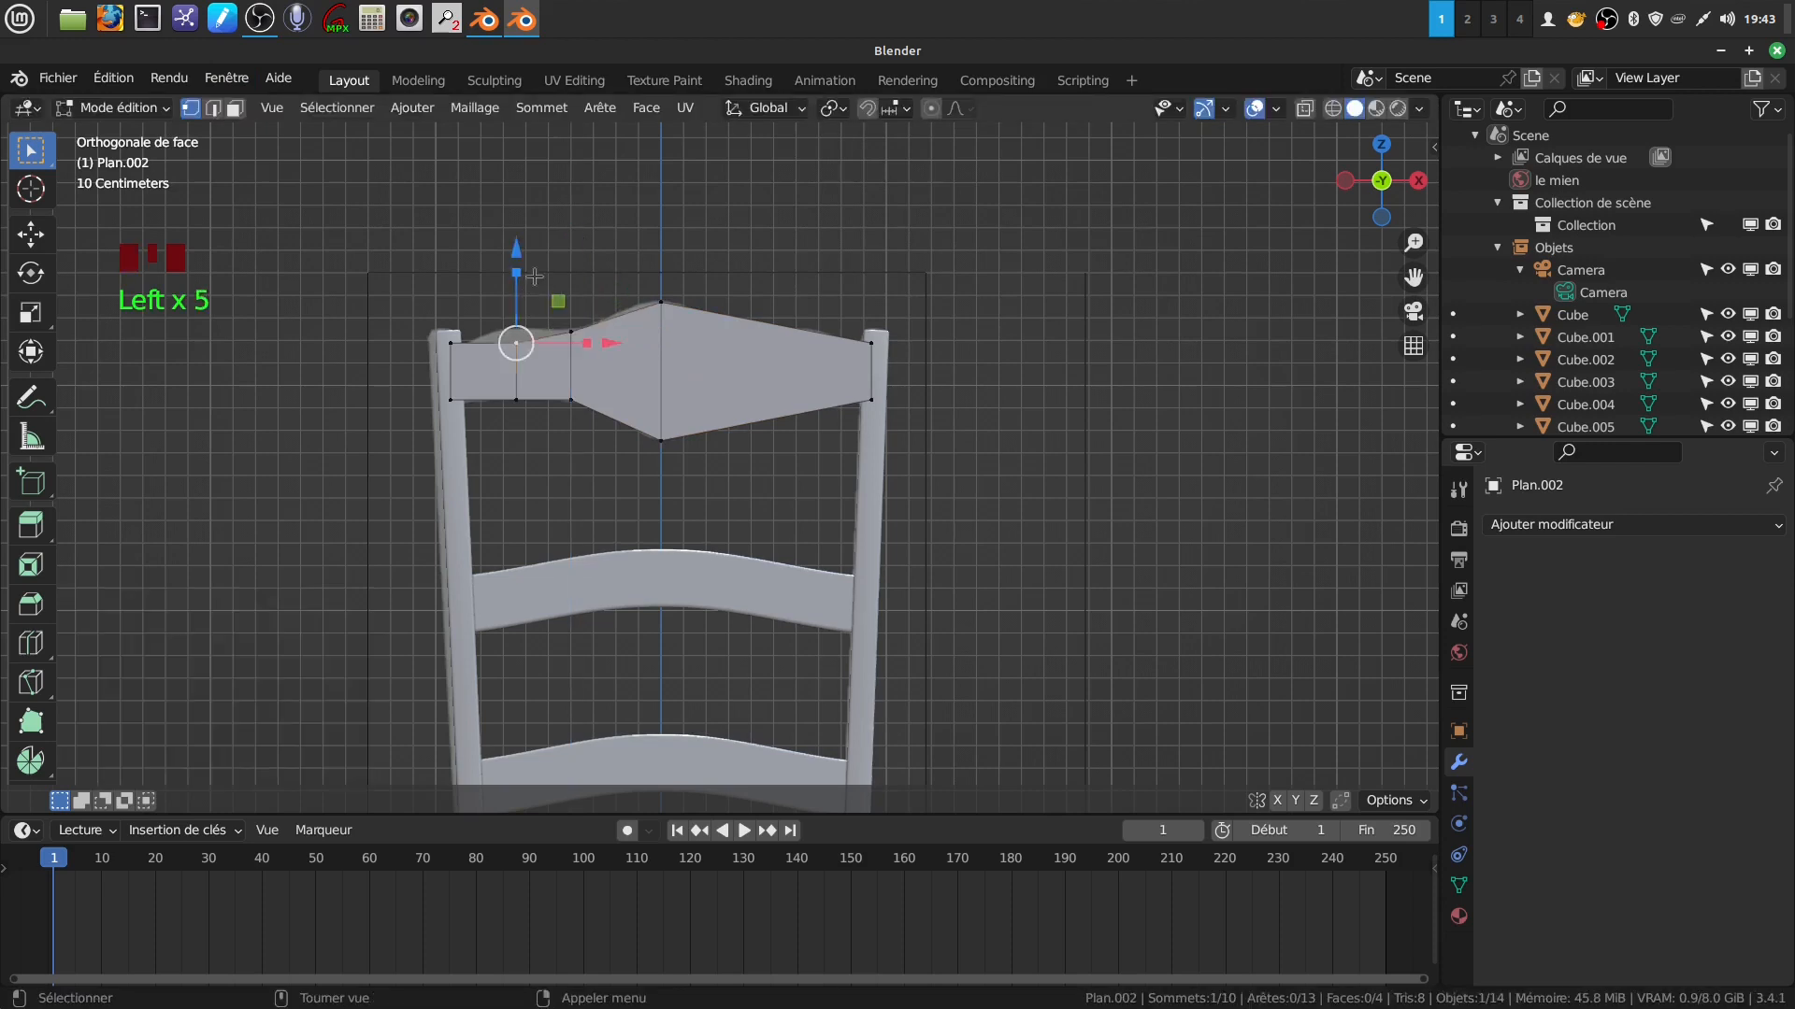
drag(521, 249, 520, 235)
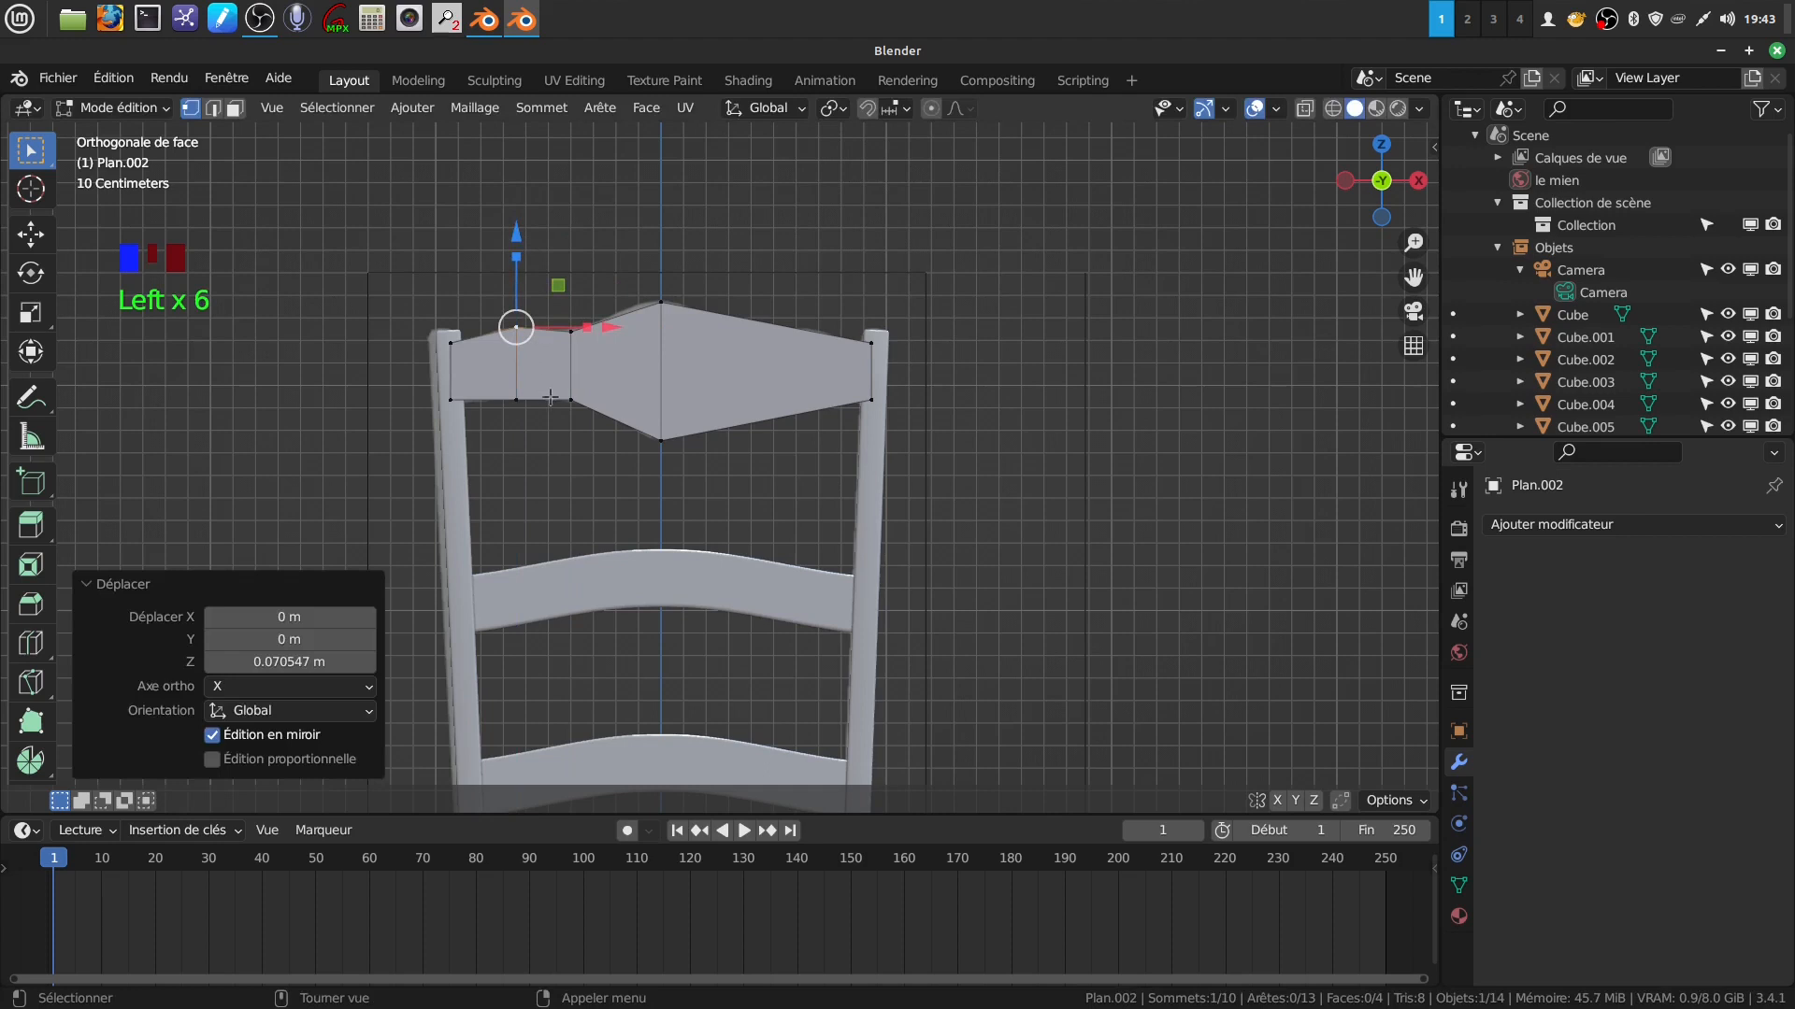
Adjust the lower vertices of the same two cuts to the reference outline, moving the outer one 0.00415 m along Z.
click(572, 398)
drag(581, 304, 522, 304)
click(518, 390)
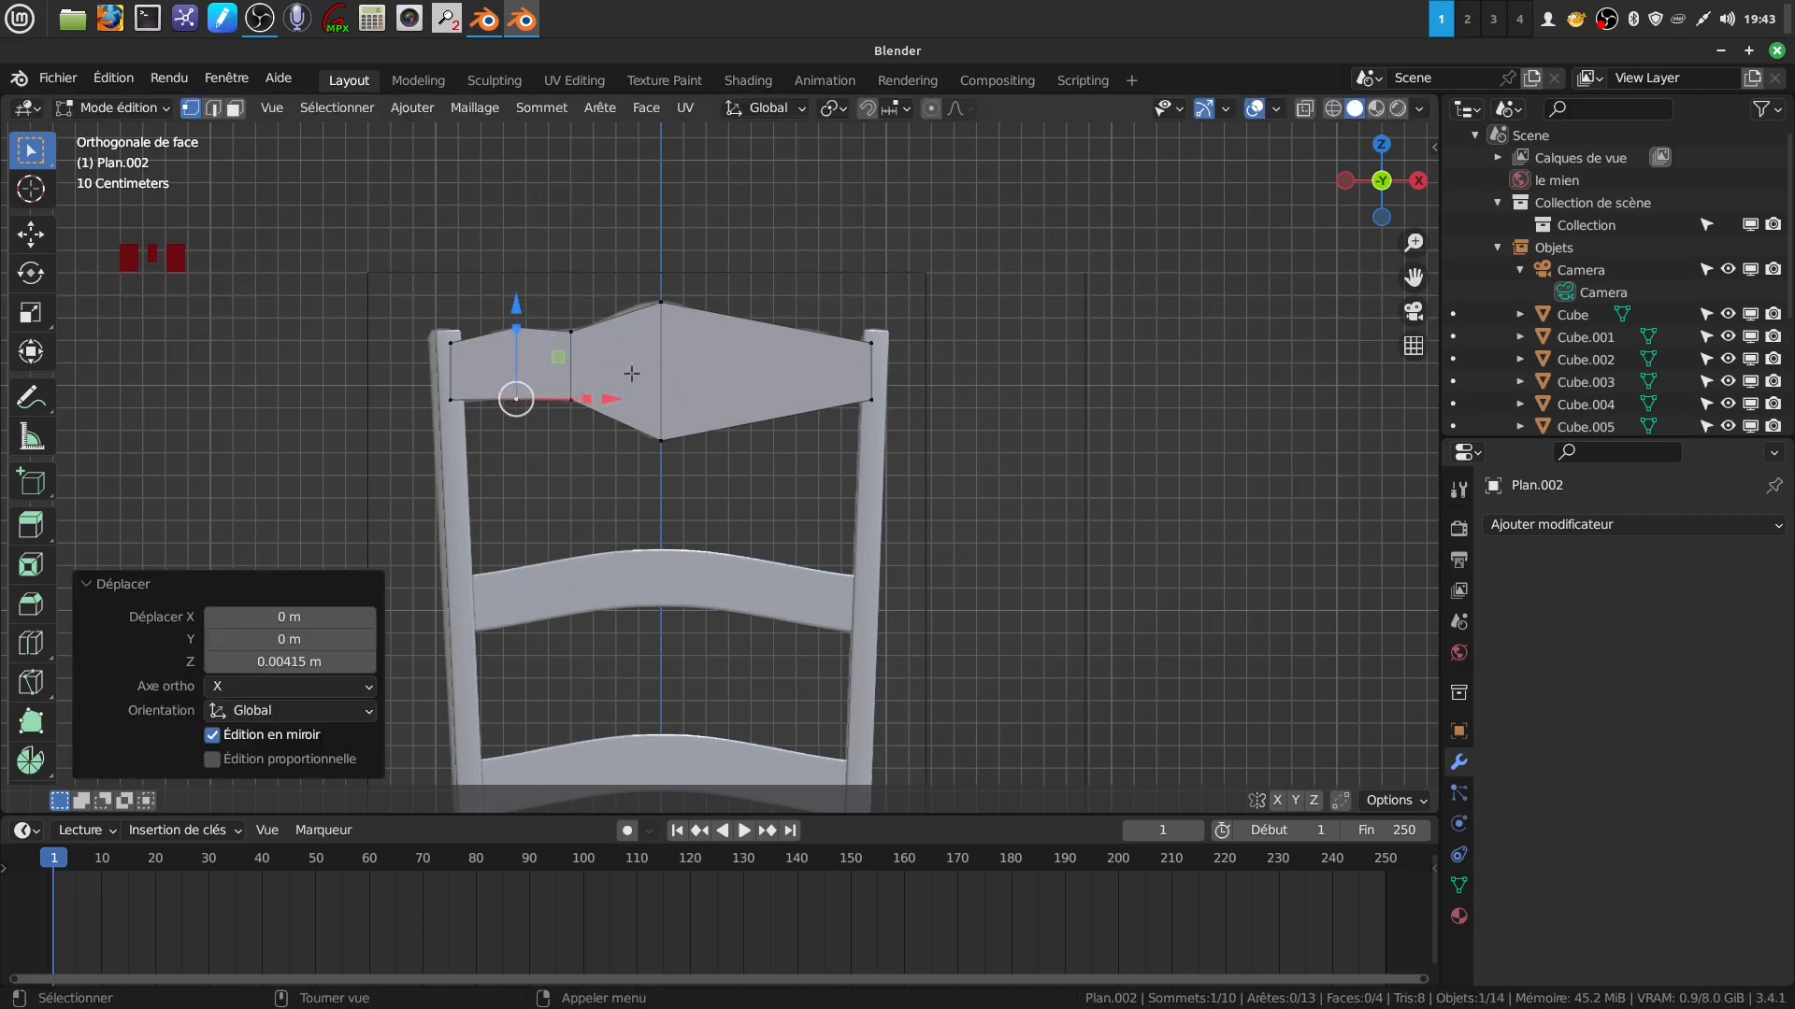
Add one centred loop cut between the inner left cut and the rail's central edge.
key(ctrl+r)
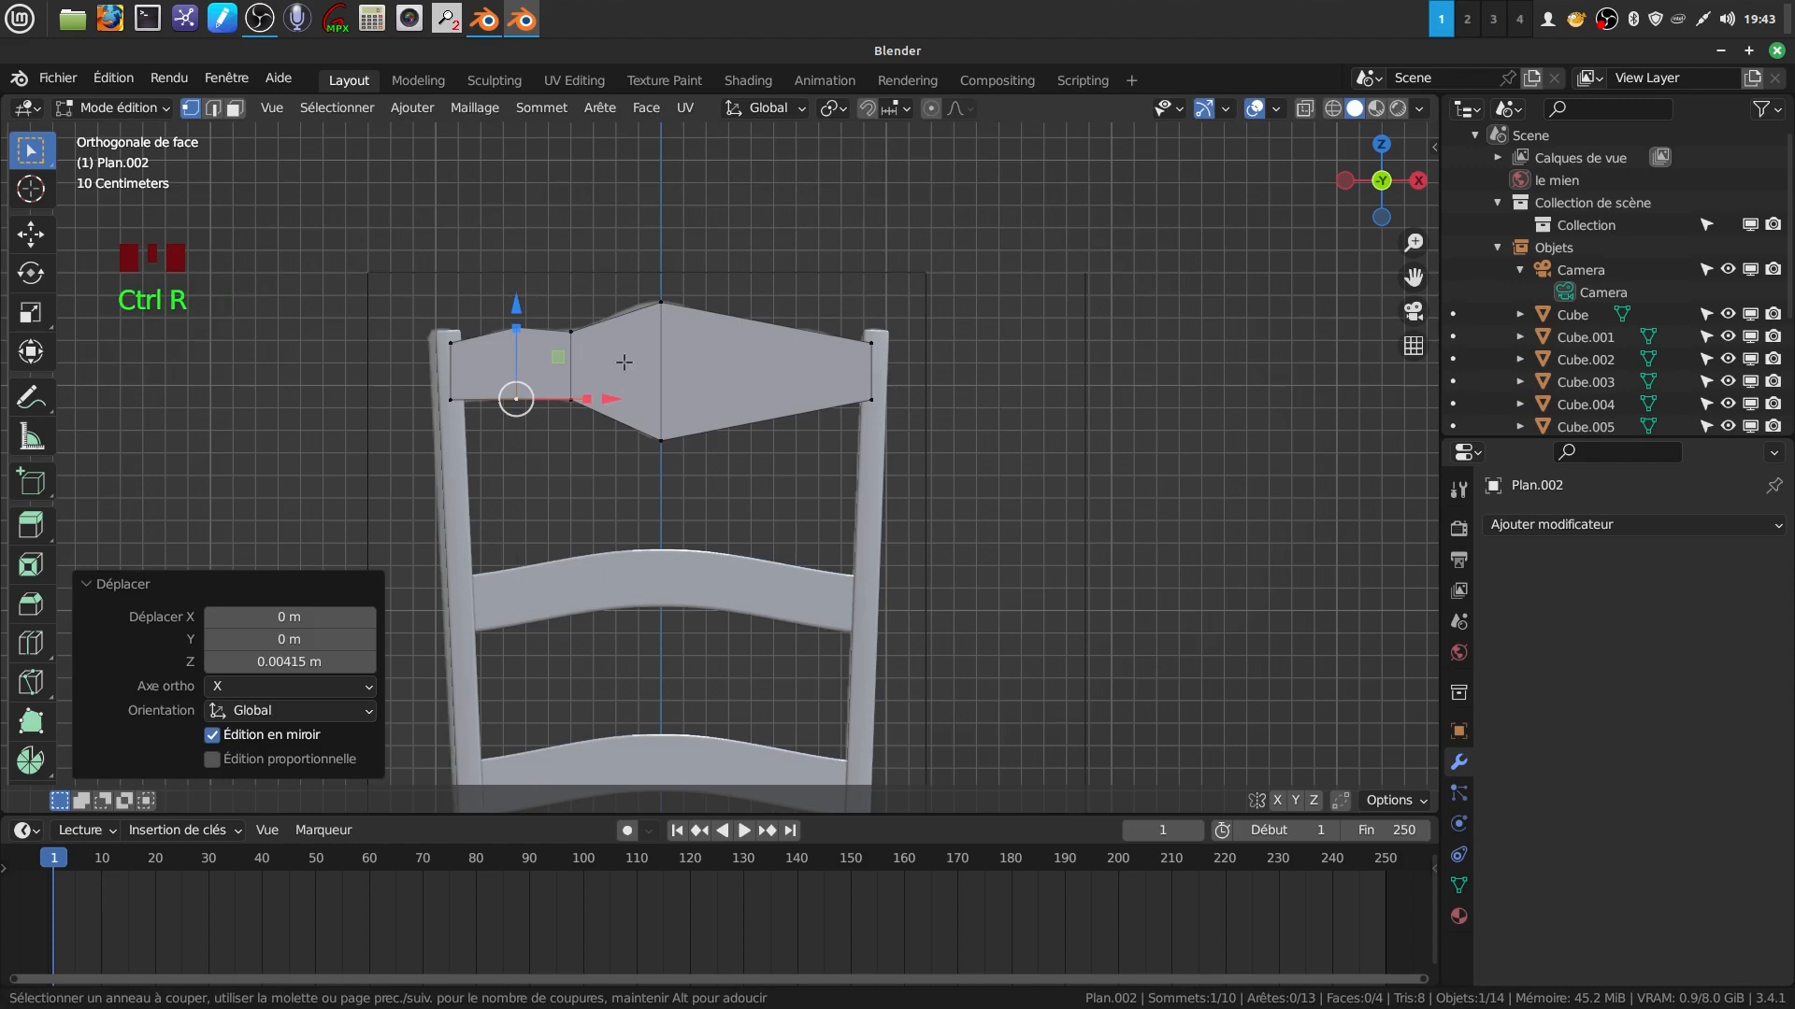
click(620, 300)
right_click(619, 300)
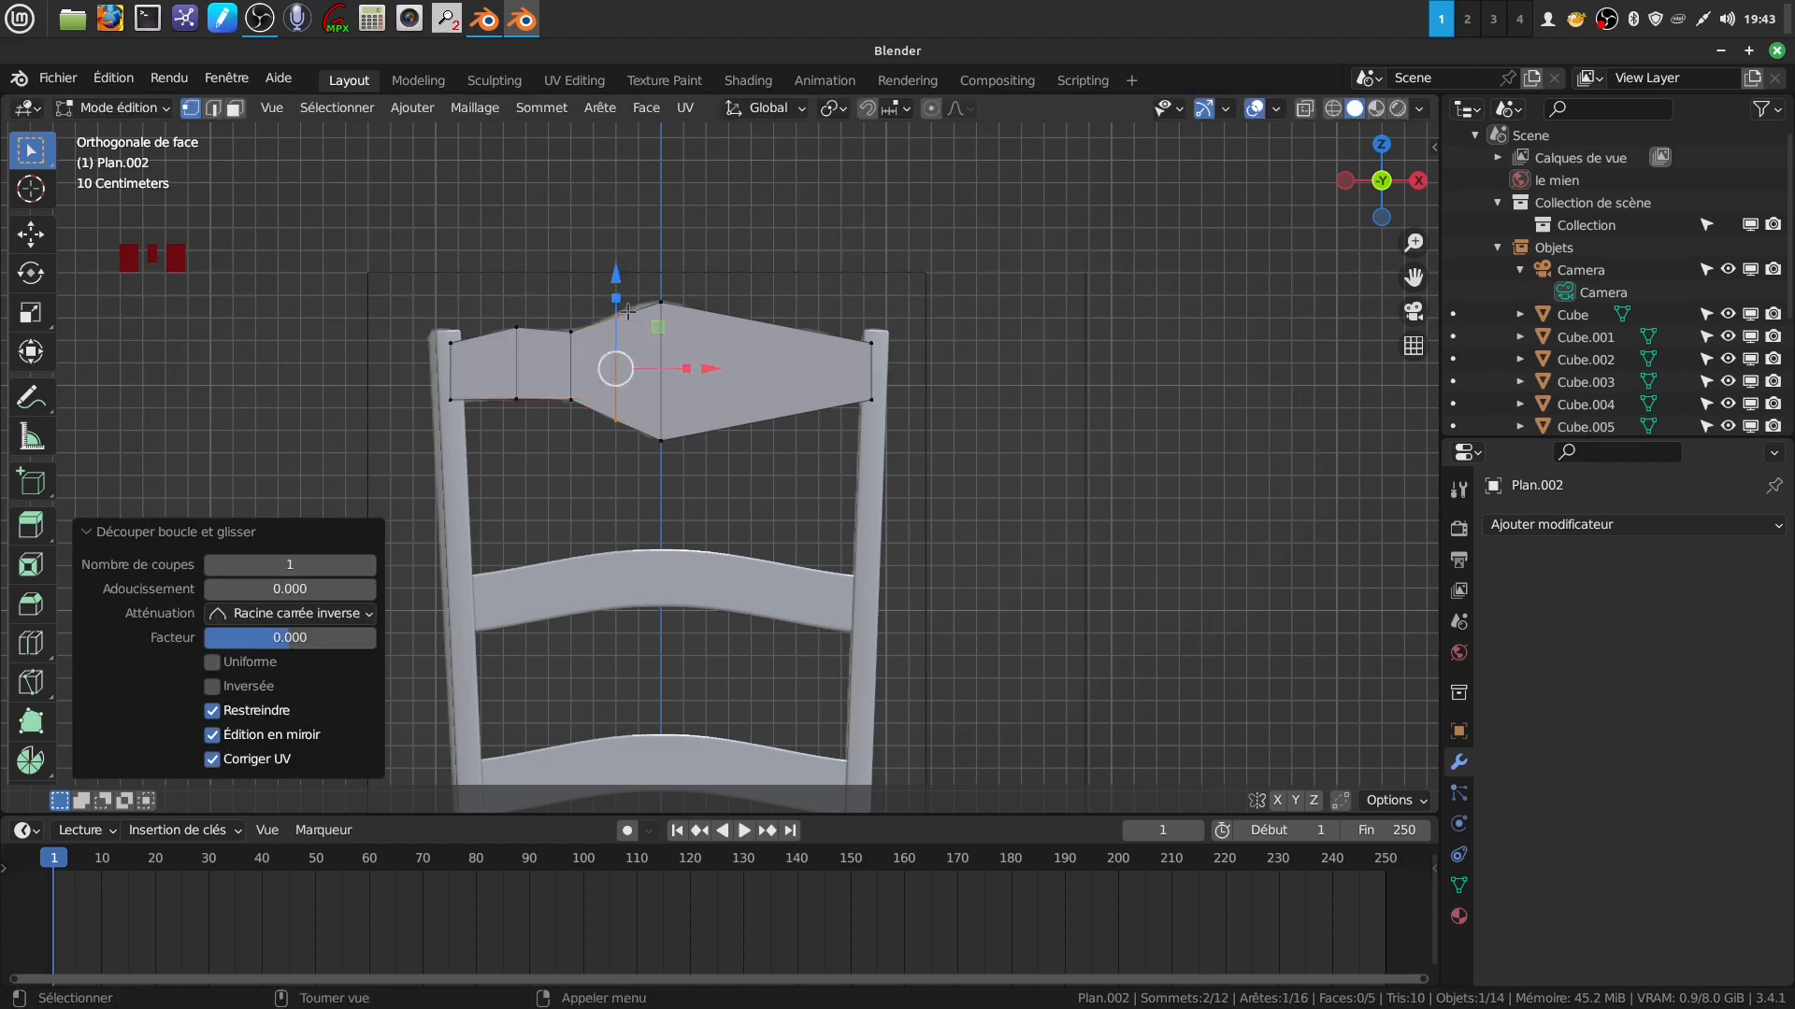
Refine the inner left cut, moving its upper vertex 0.020749 m and its lower vertex -0.01245 m along Z.
drag(616, 298, 571, 234)
click(571, 332)
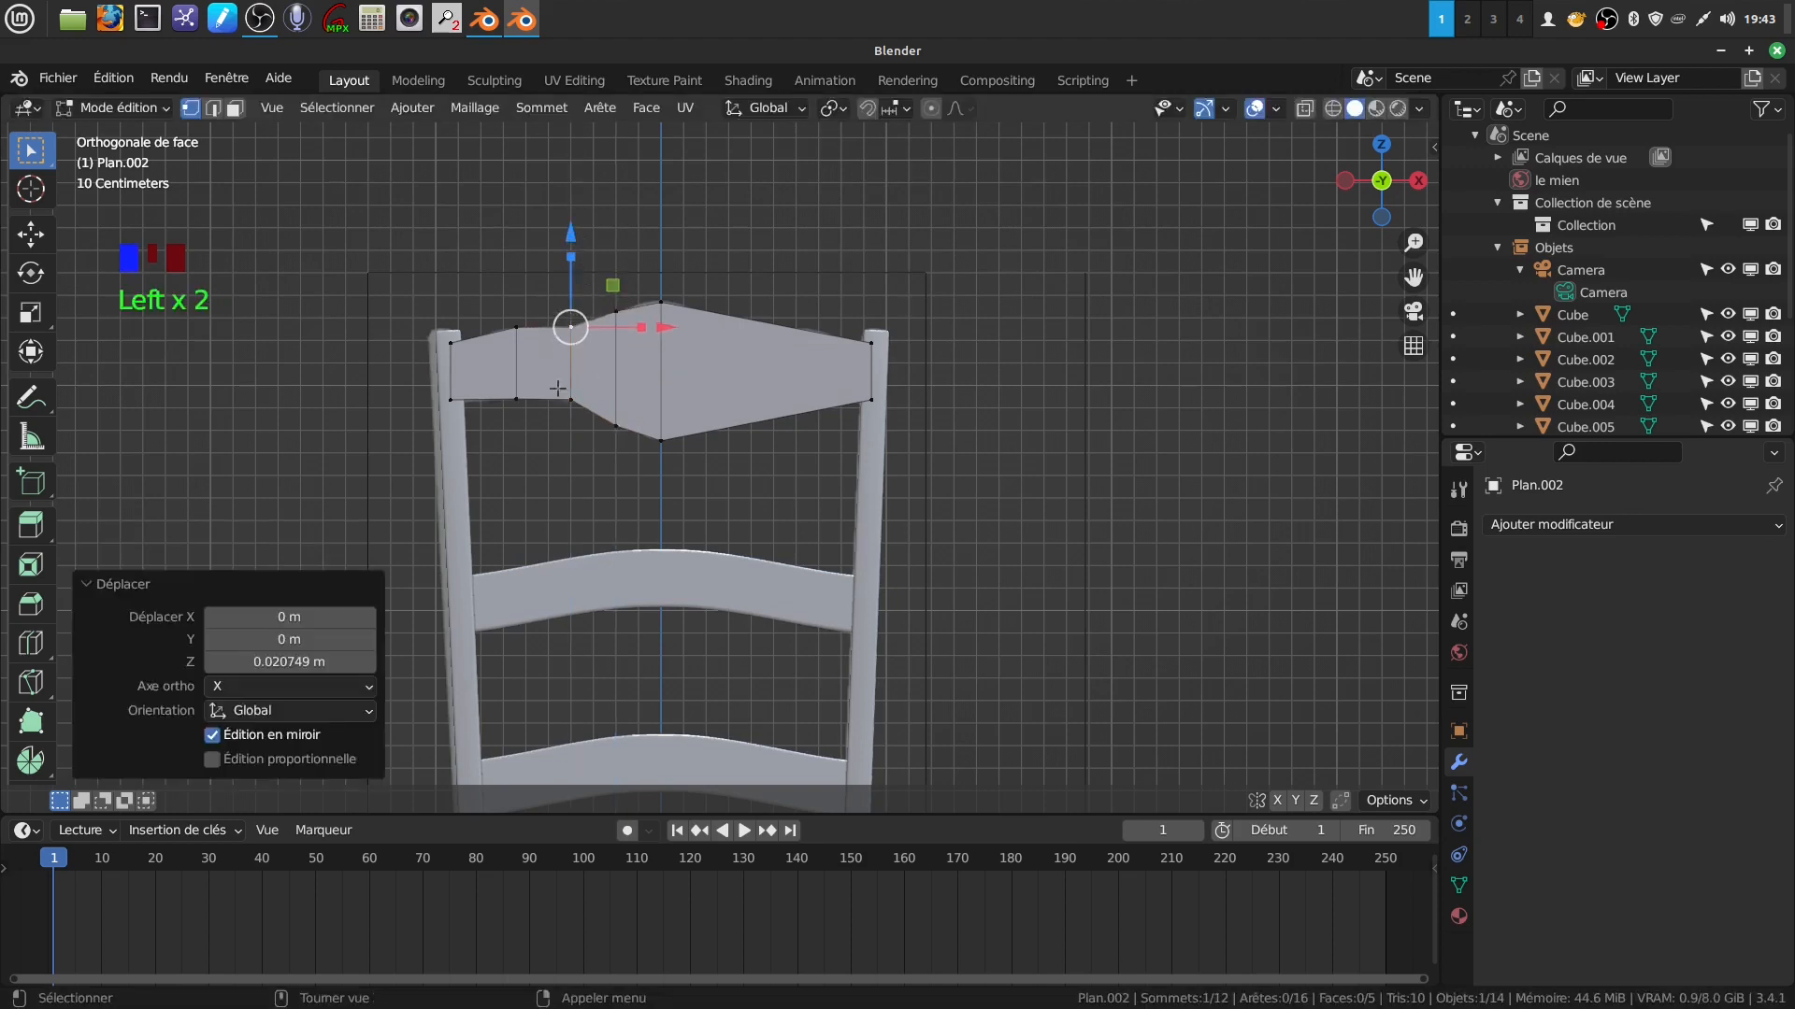
click(568, 396)
drag(576, 306, 577, 308)
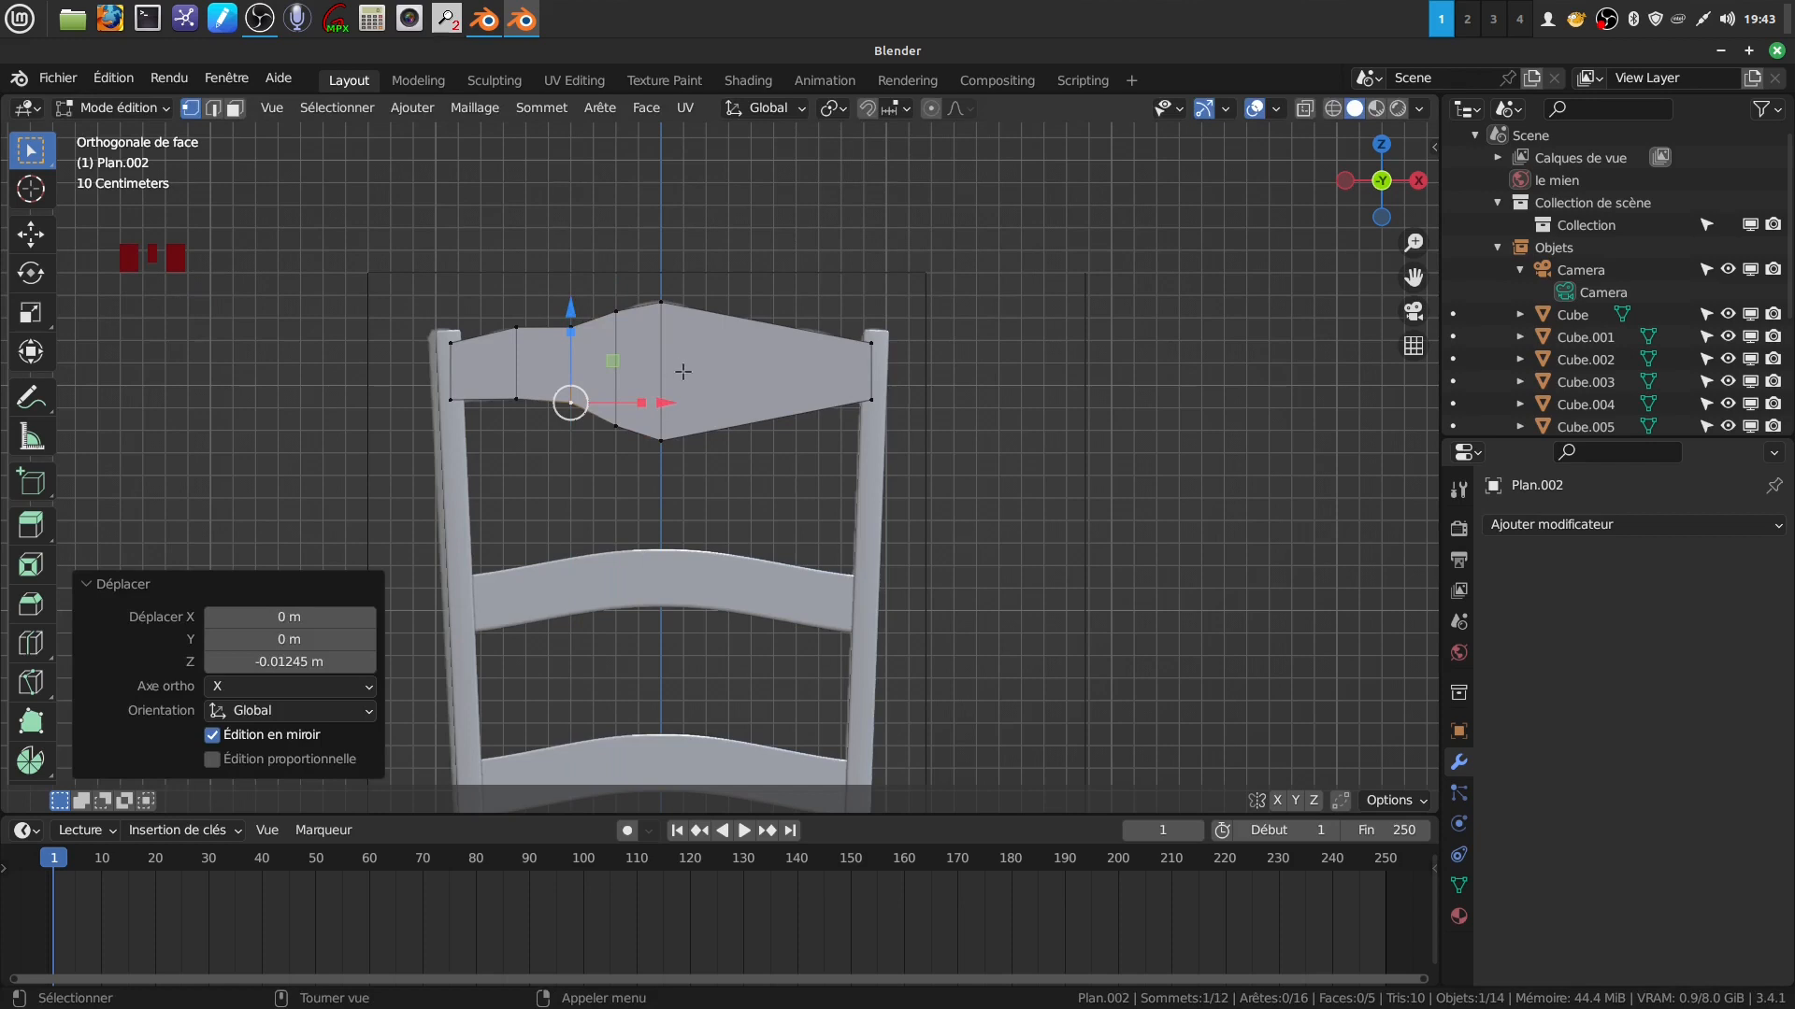
Symmetrize the whole top rail mesh from -X to +X and return to object mode.
key(a)
key(a)
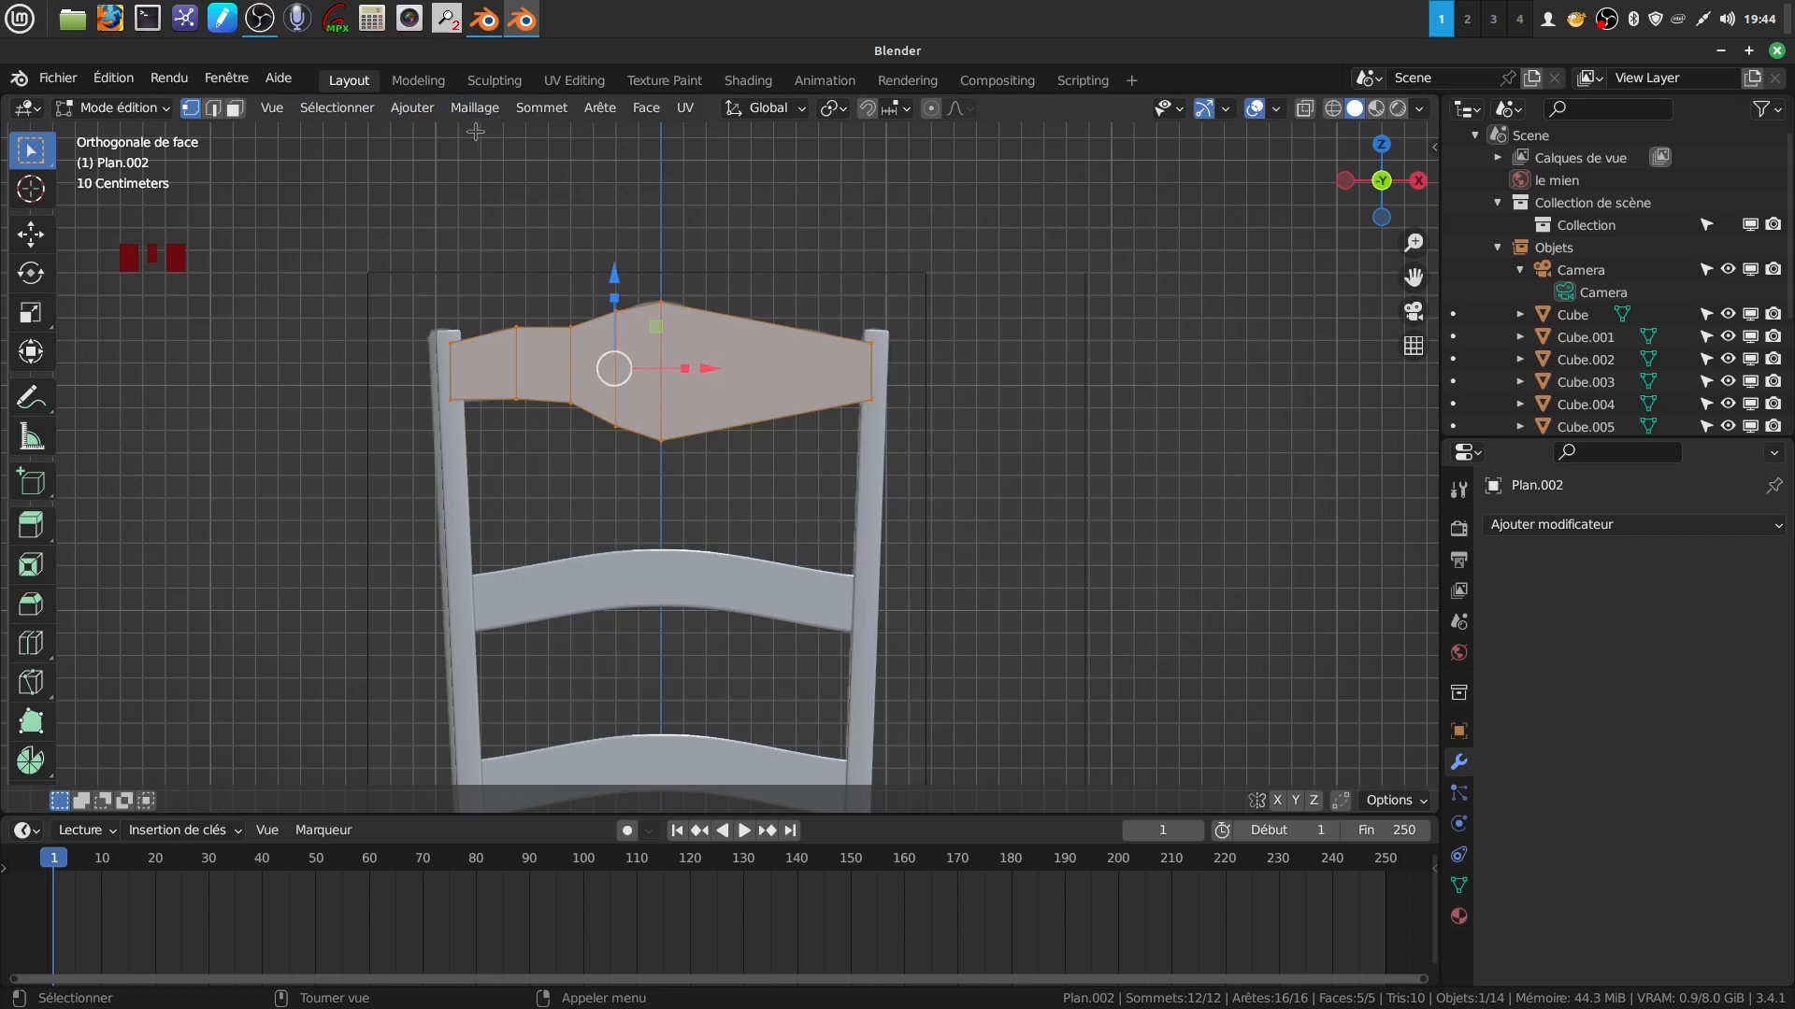
click(491, 109)
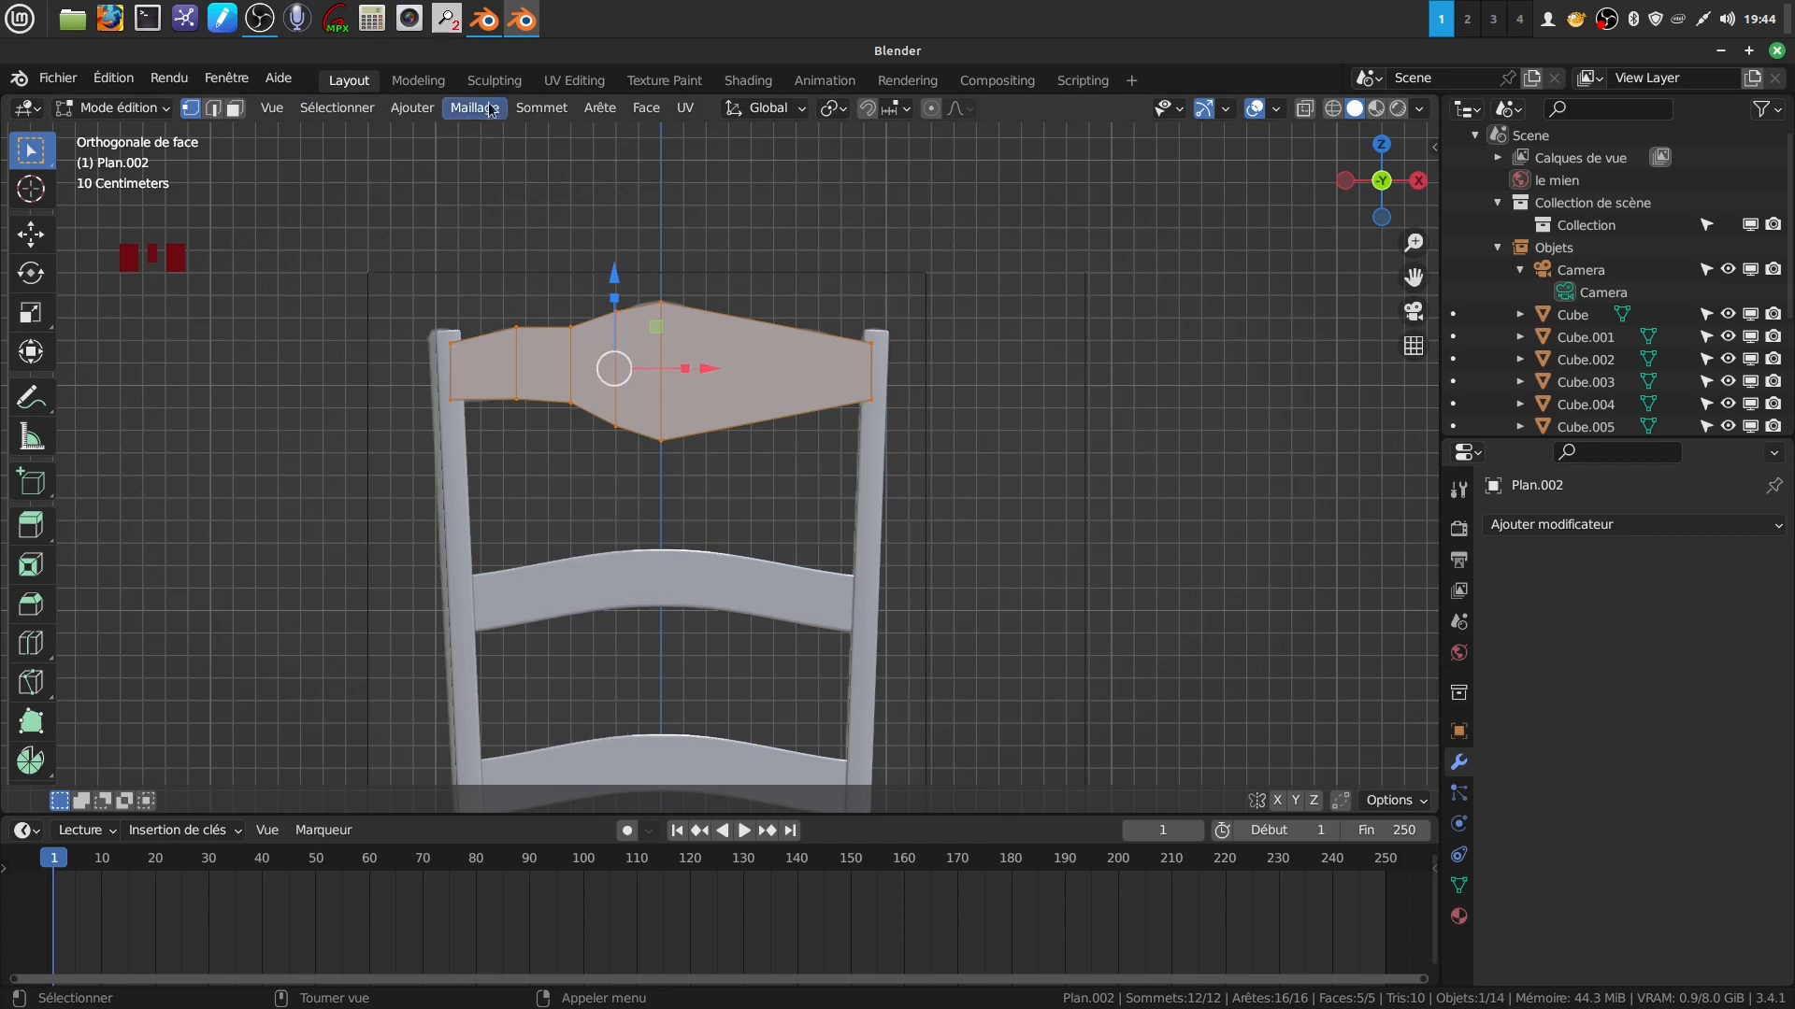
click(475, 109)
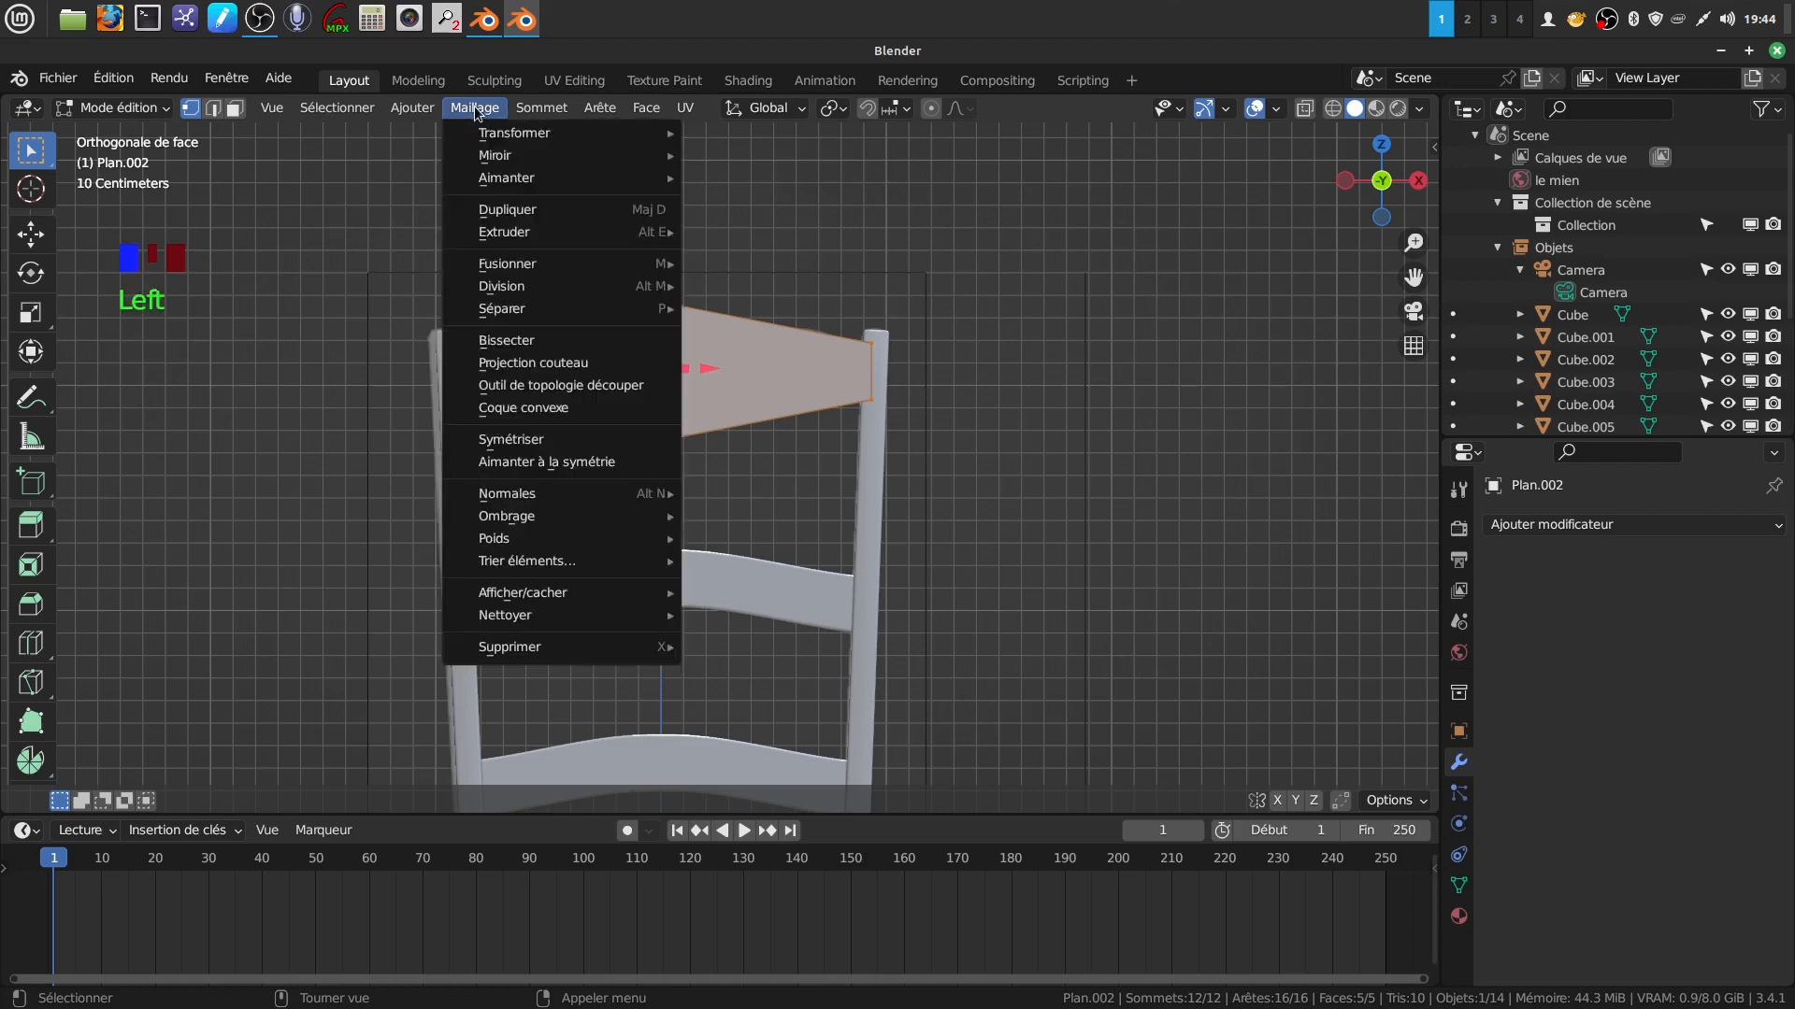
click(537, 445)
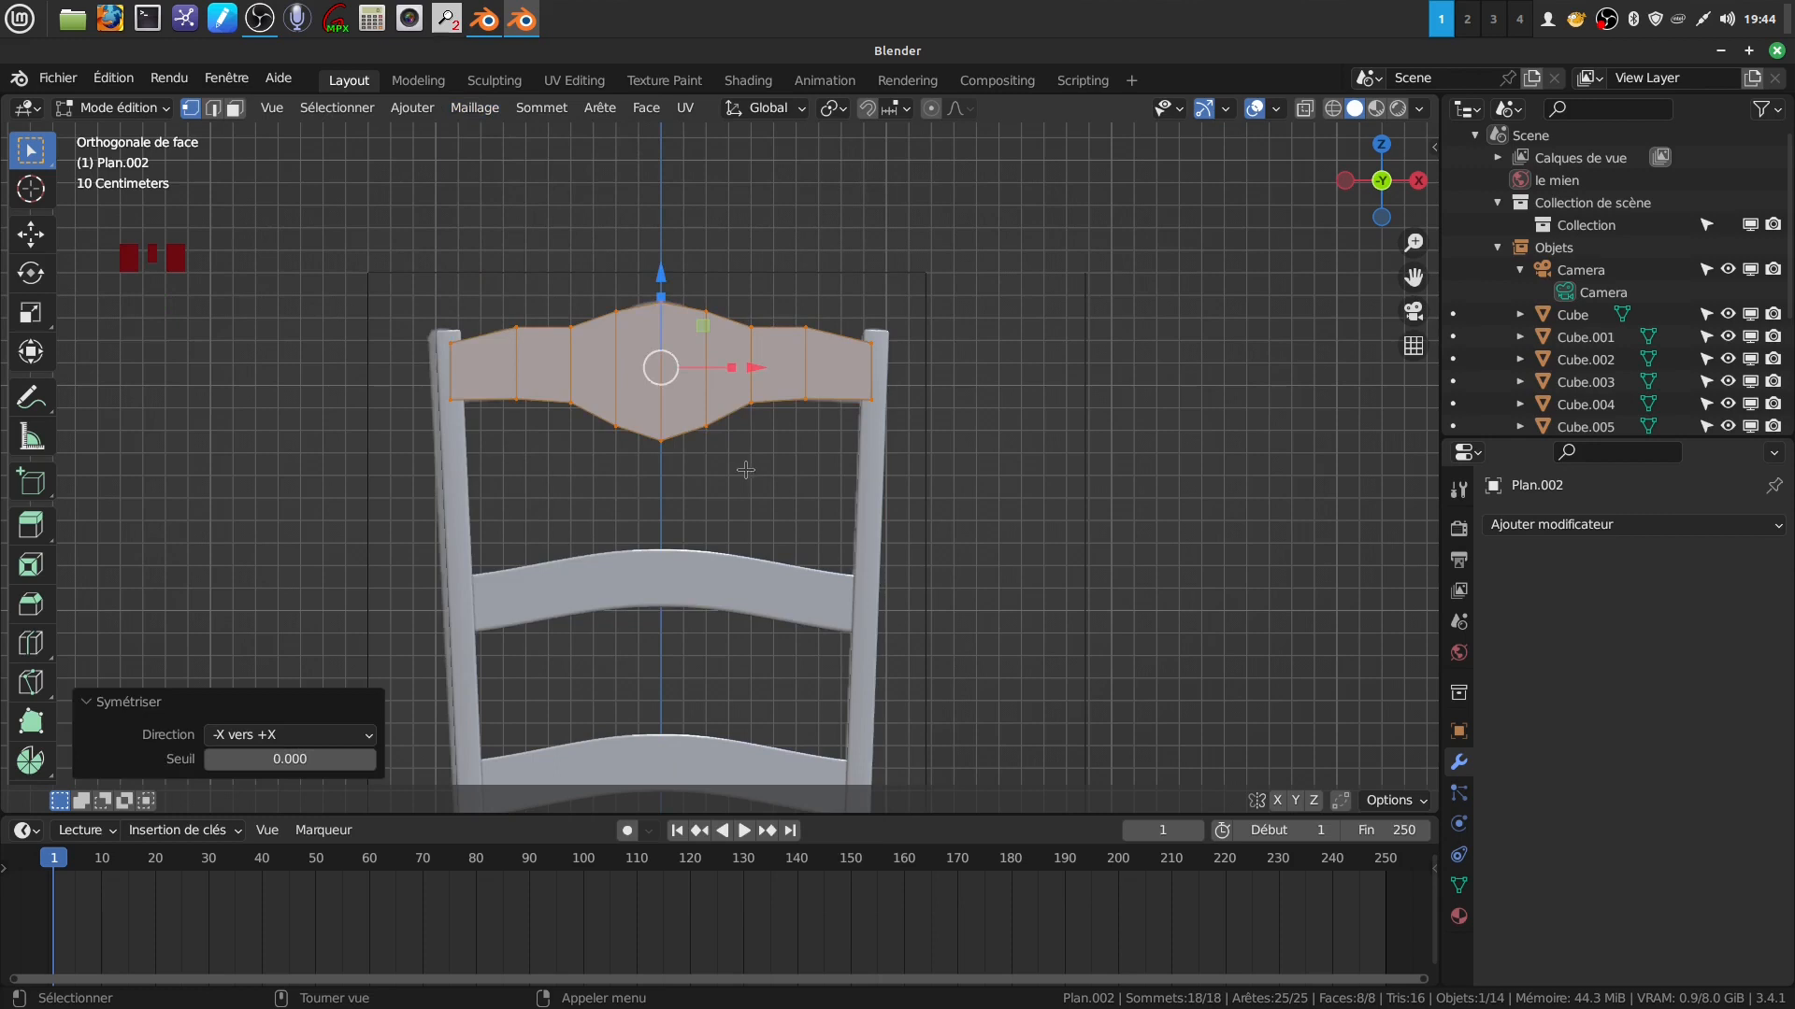
key(Tab)
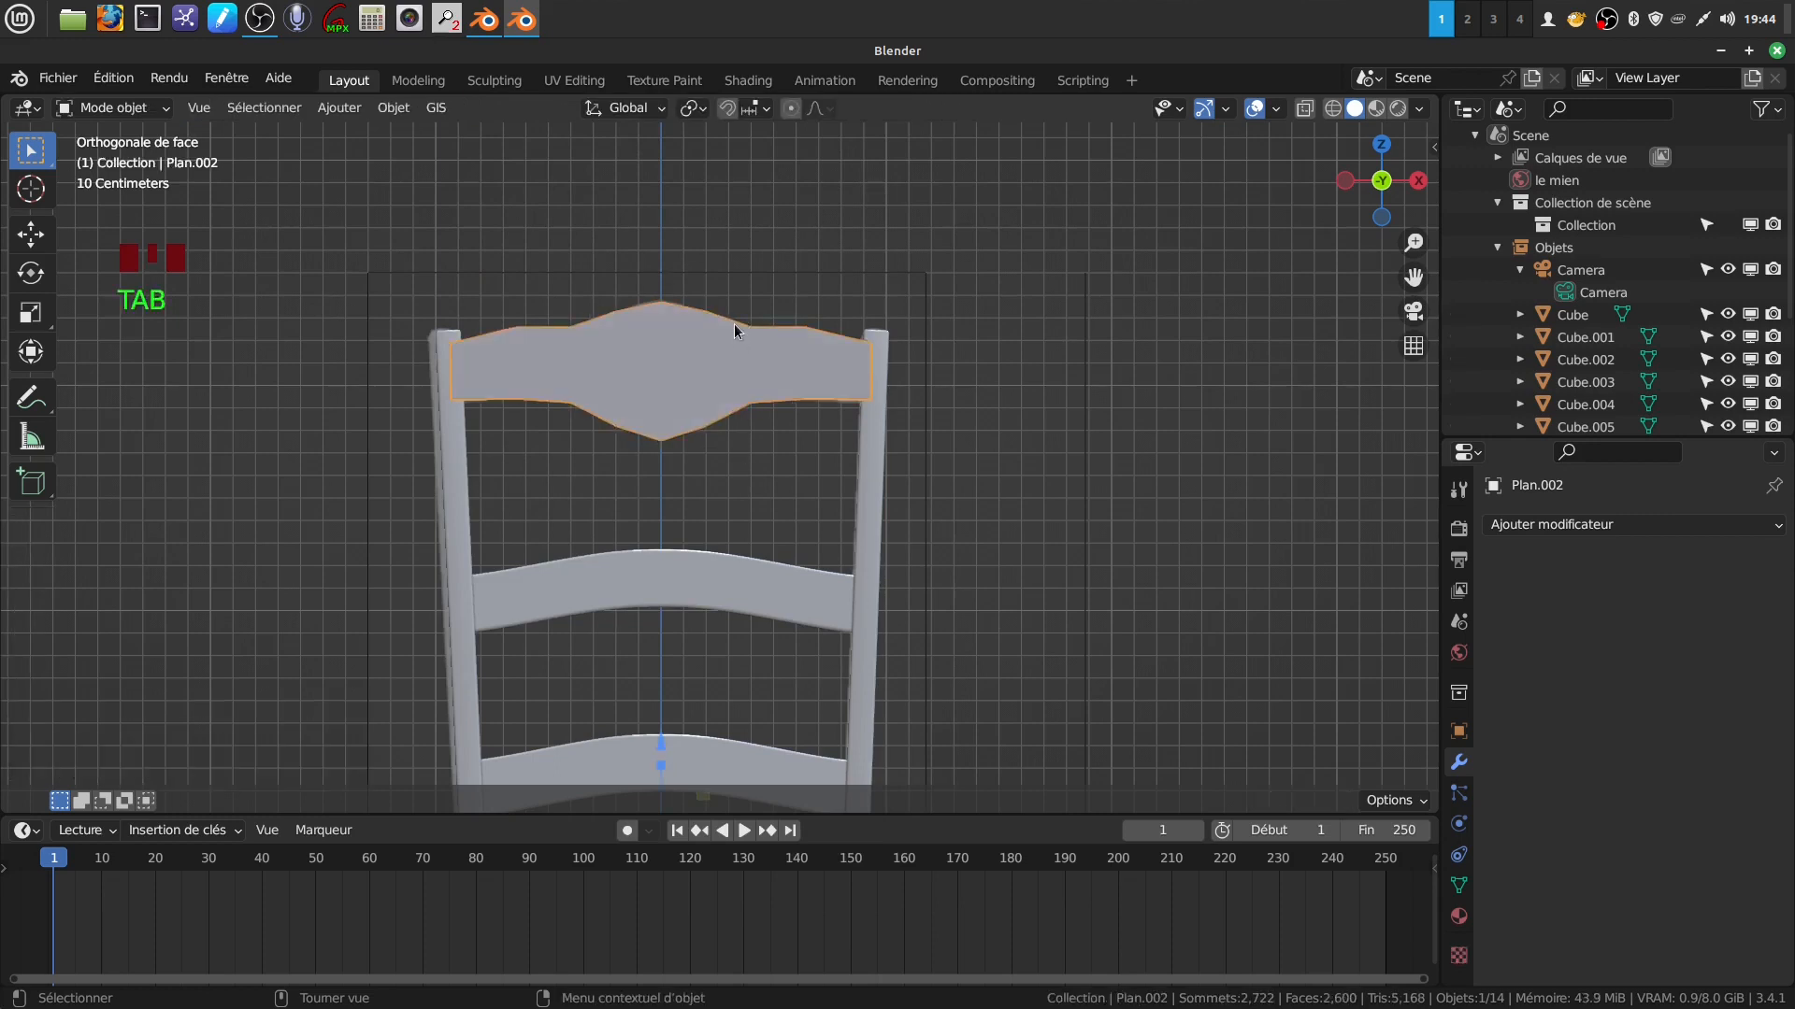
Set the top rail's origin to its geometry.
middle_drag(730, 323, 562, 412)
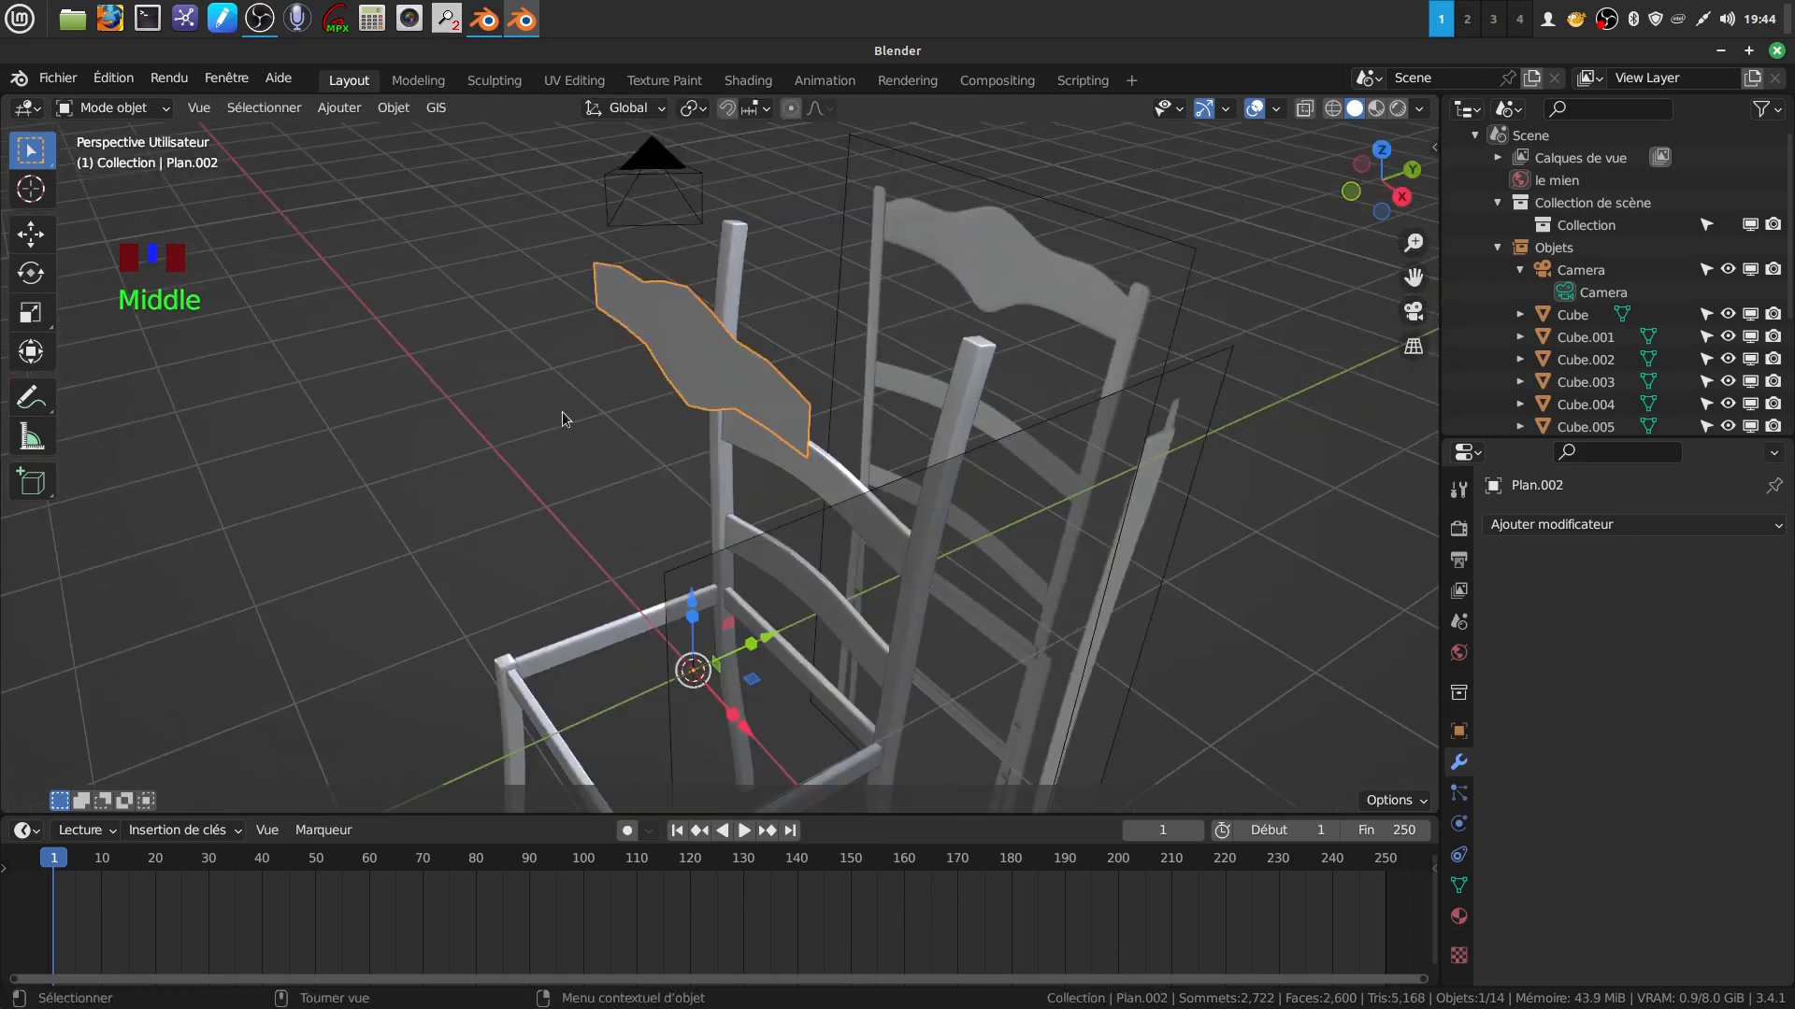
click(391, 108)
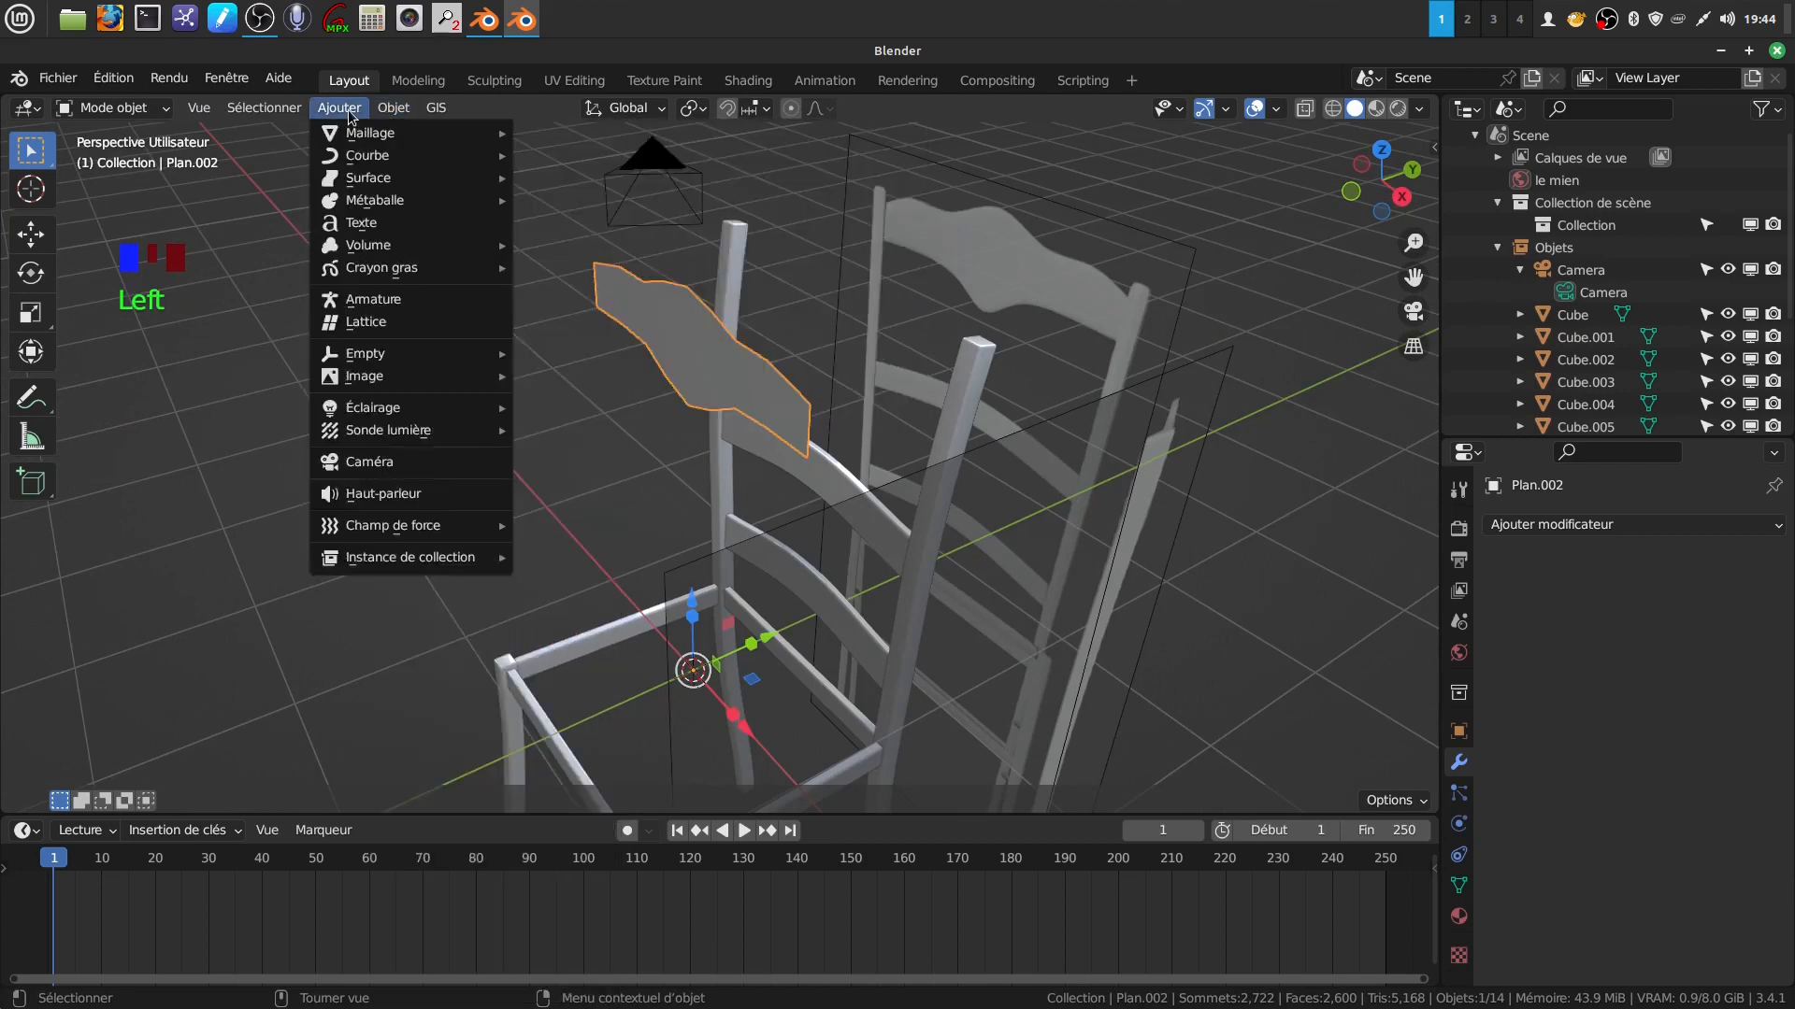
mouse_move(524, 155)
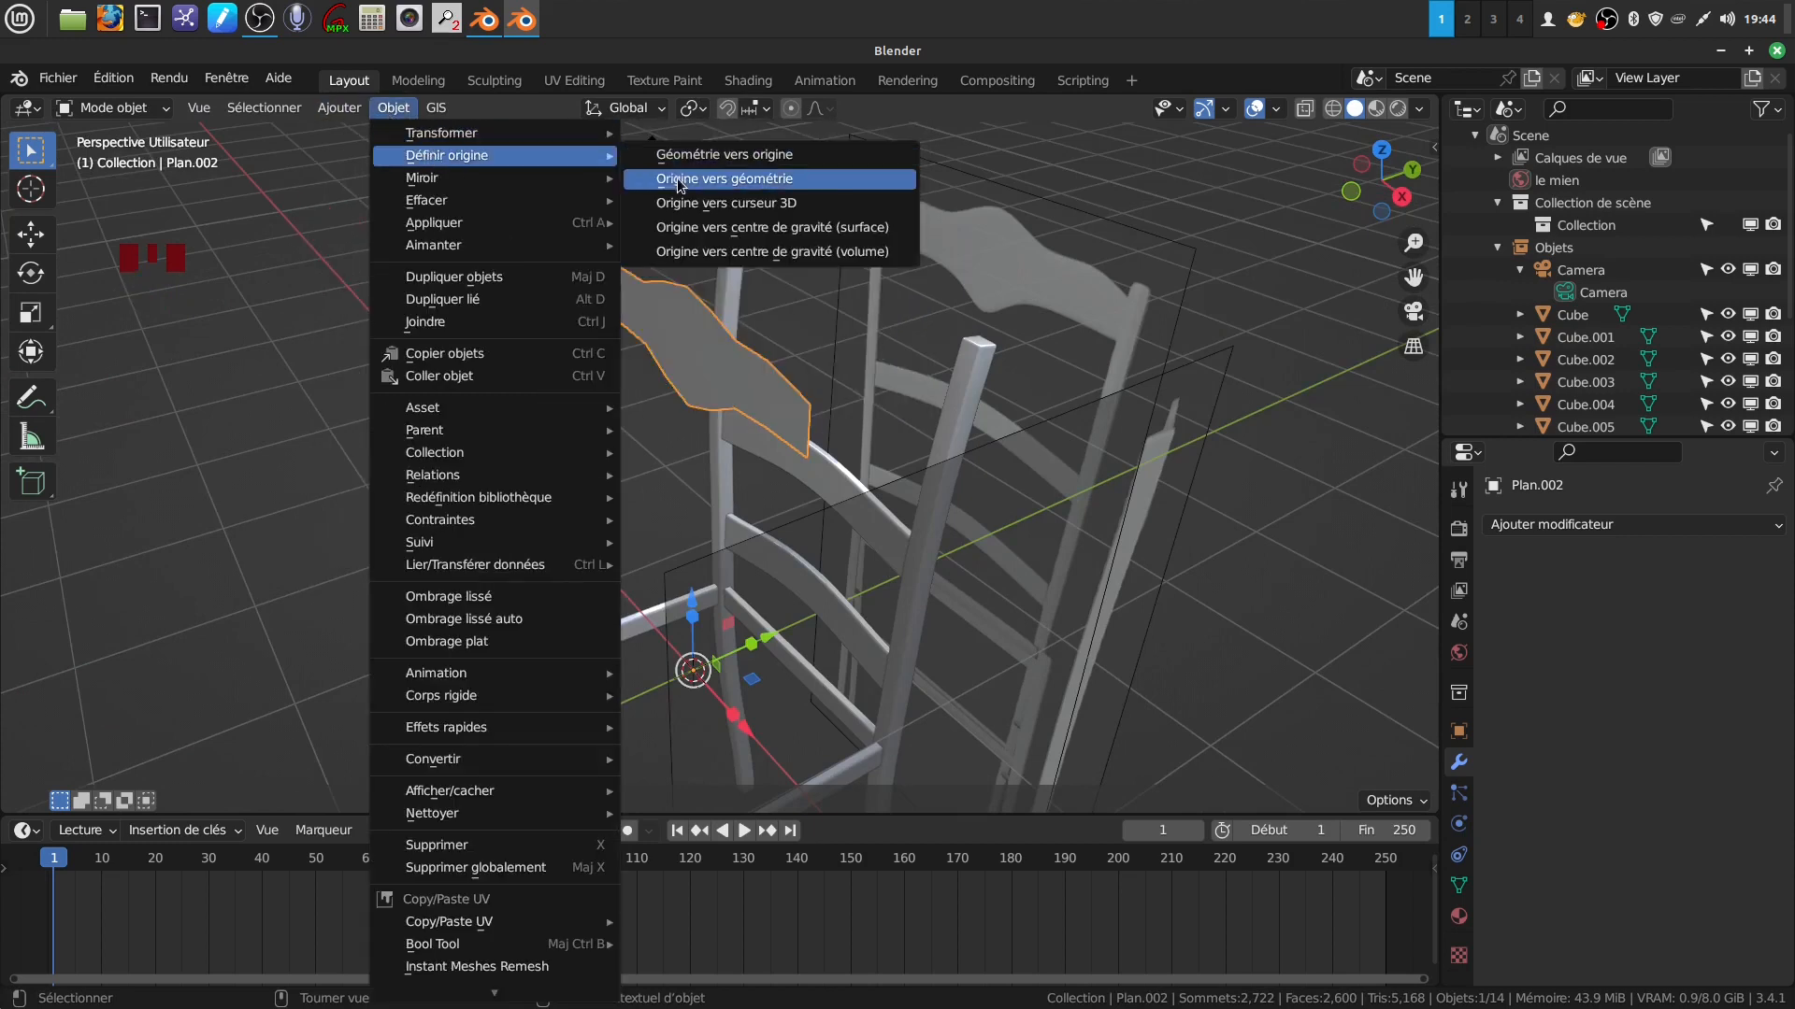
click(701, 179)
Extrude the entire top rail along Y to give it thickness, finishing with a 0.008044 m move.
middle_drag(718, 374, 666, 402)
scroll(703, 388, up, 3)
shift+middle_drag(725, 324, 685, 400)
key(Tab)
key(a)
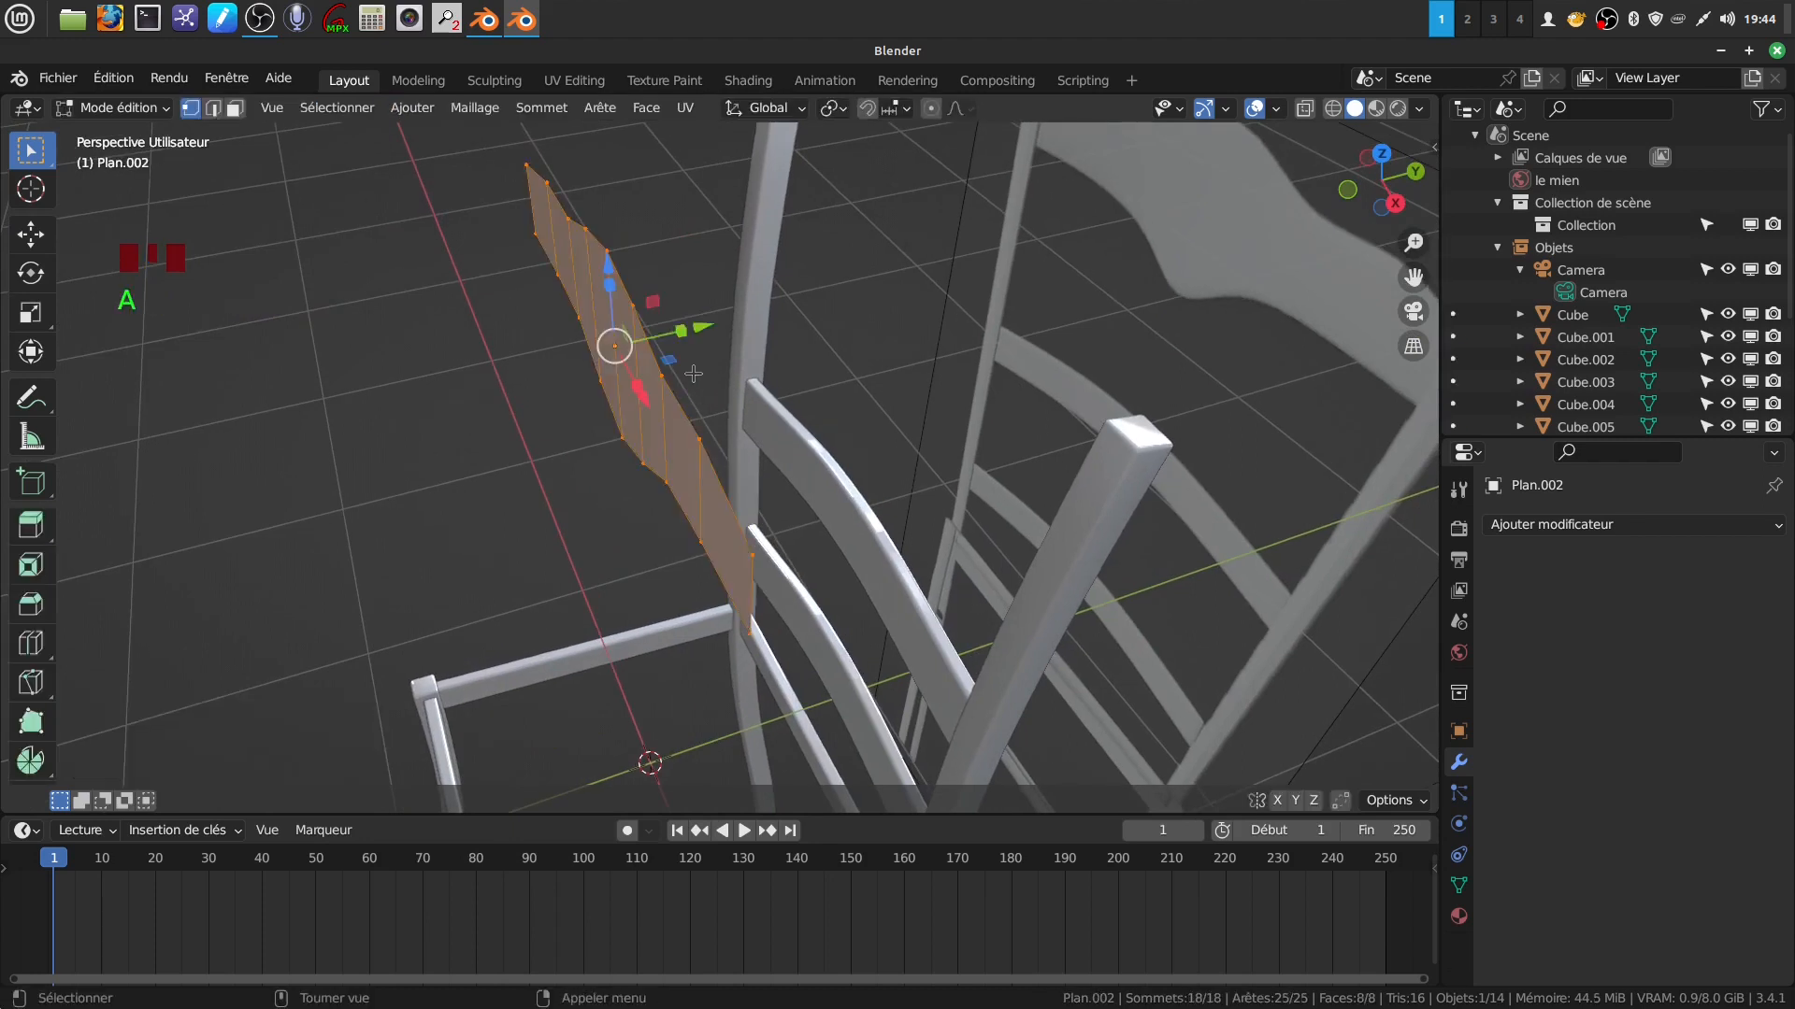
key(e)
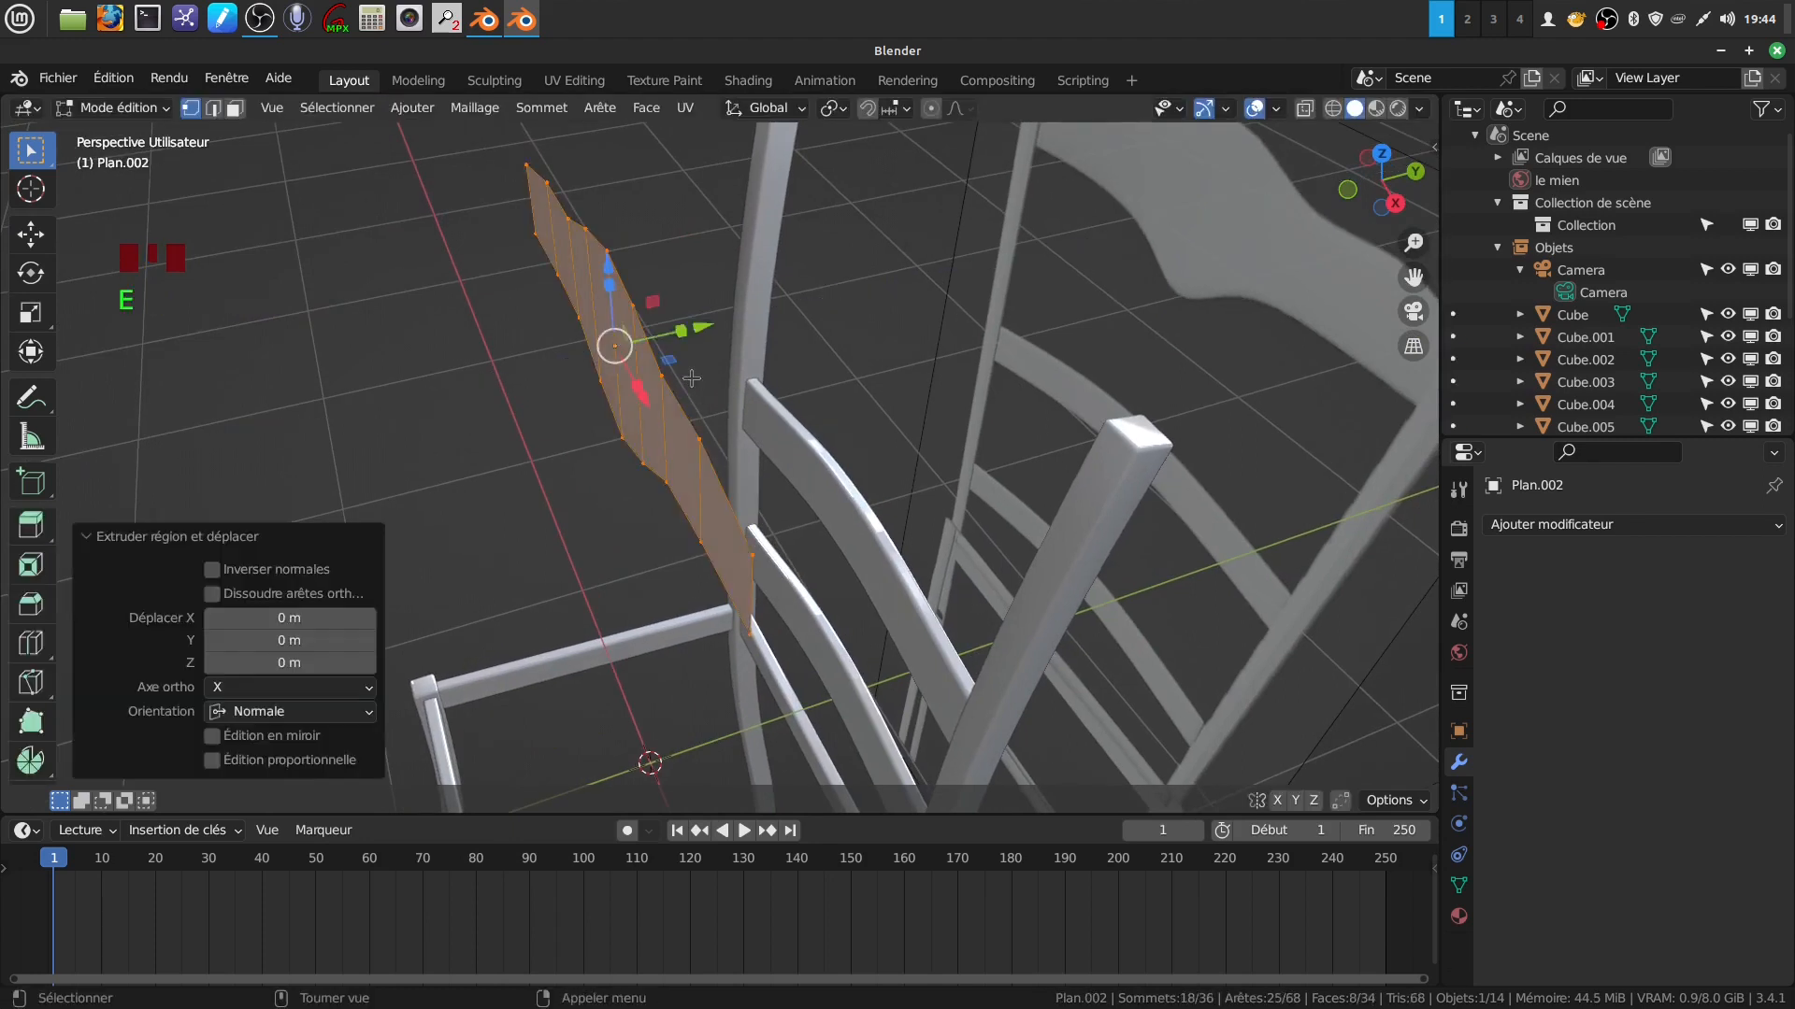
drag(697, 328, 689, 361)
middle_drag(685, 408, 903, 321)
scroll(568, 389, down, 1)
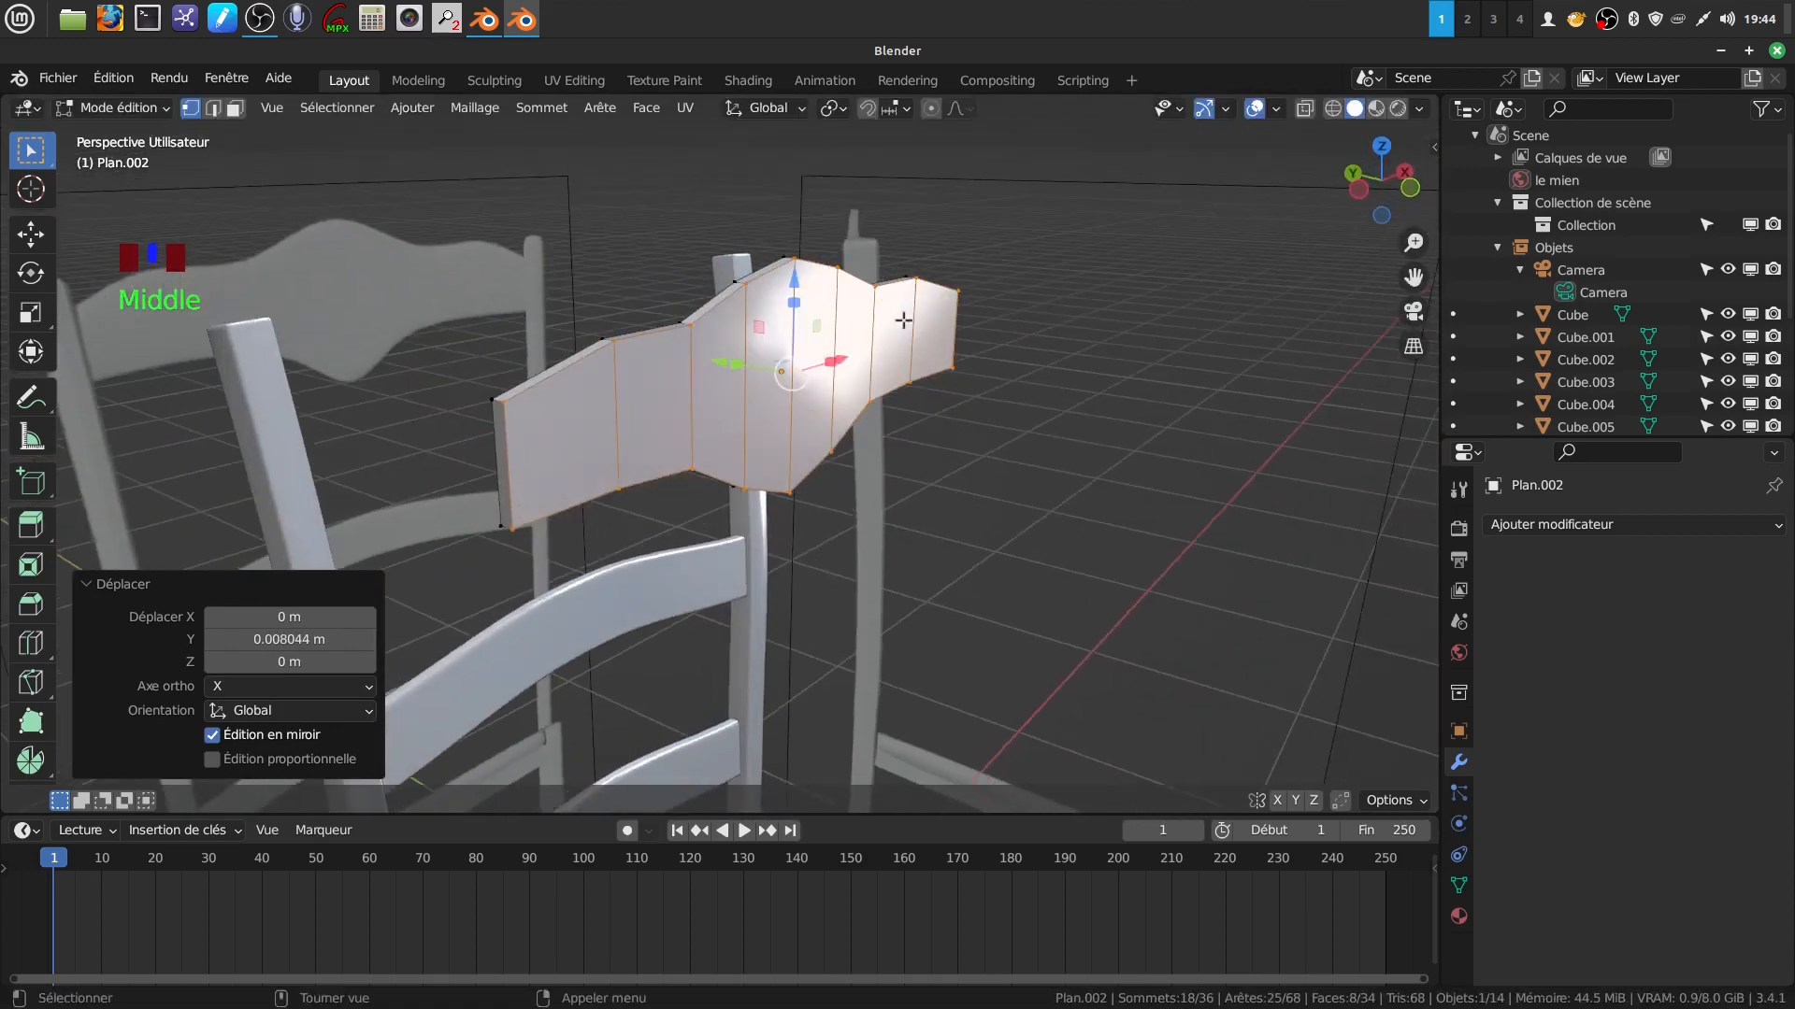
Delete the two narrow end faces of the thickened top rail and return to object mode.
click(235, 107)
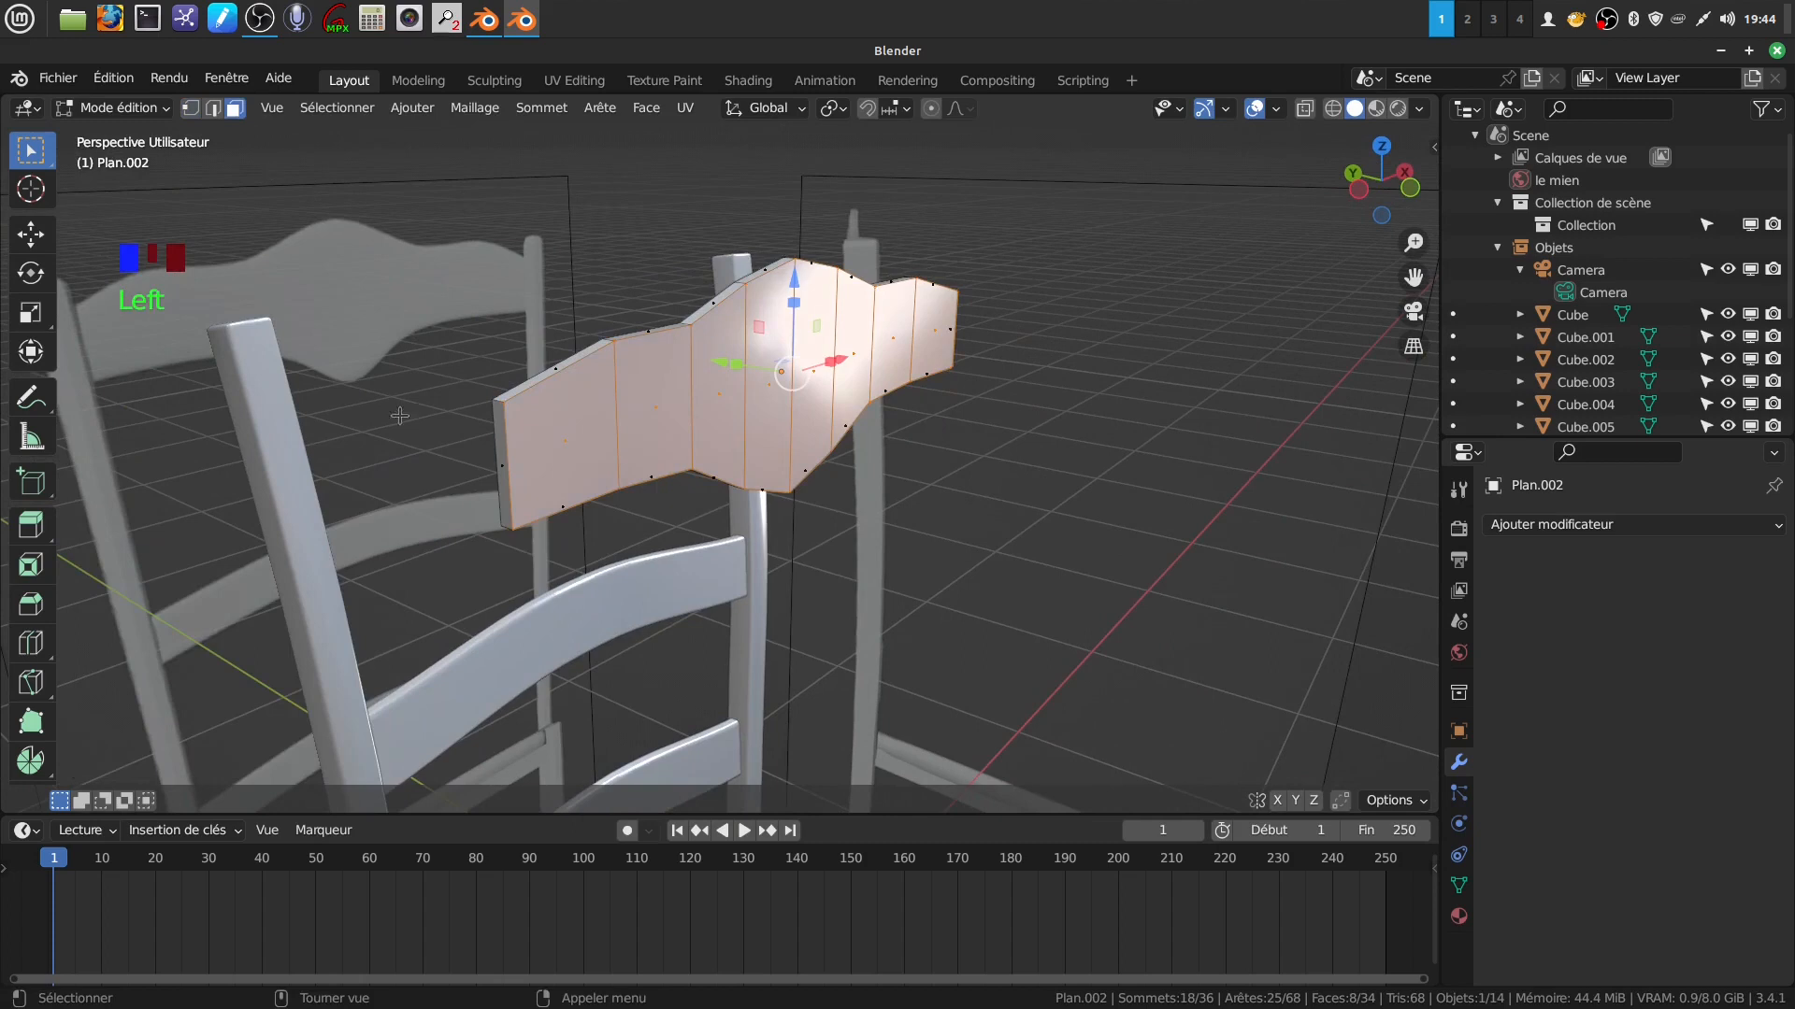
double_click(494, 448)
middle_drag(795, 367, 992, 505)
scroll(575, 446, up, 3)
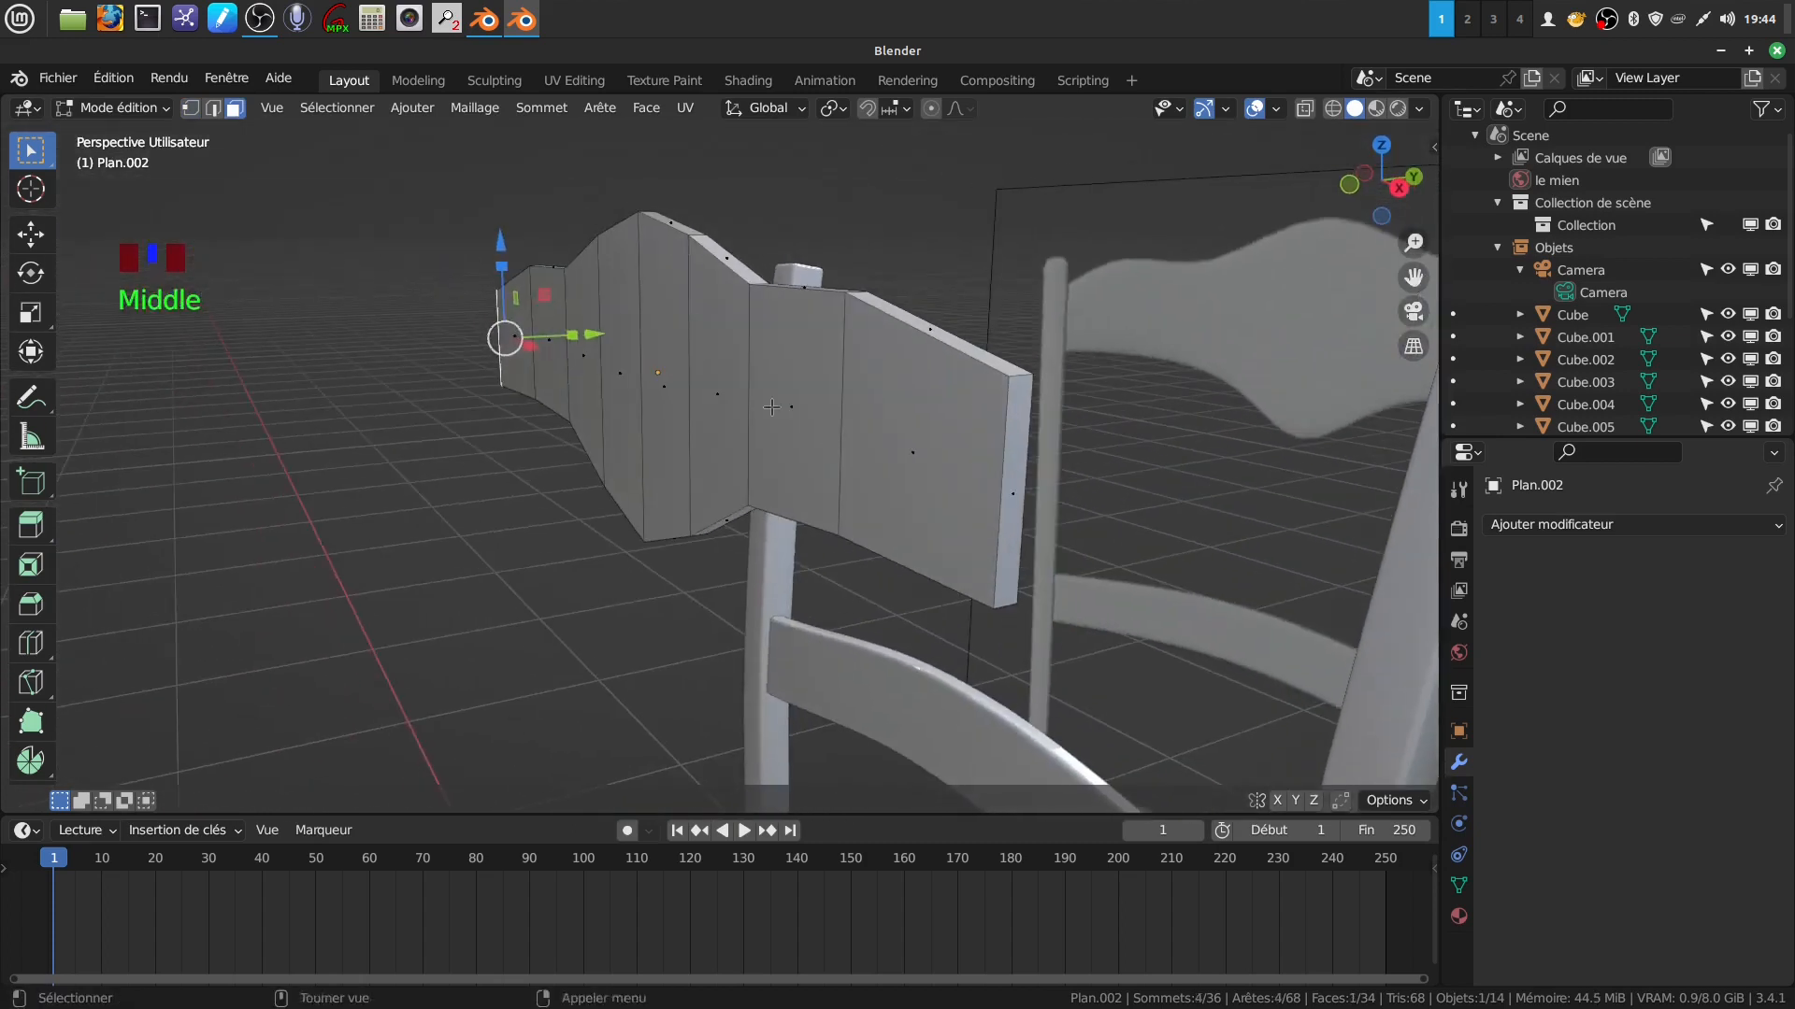
shift+click(1013, 504)
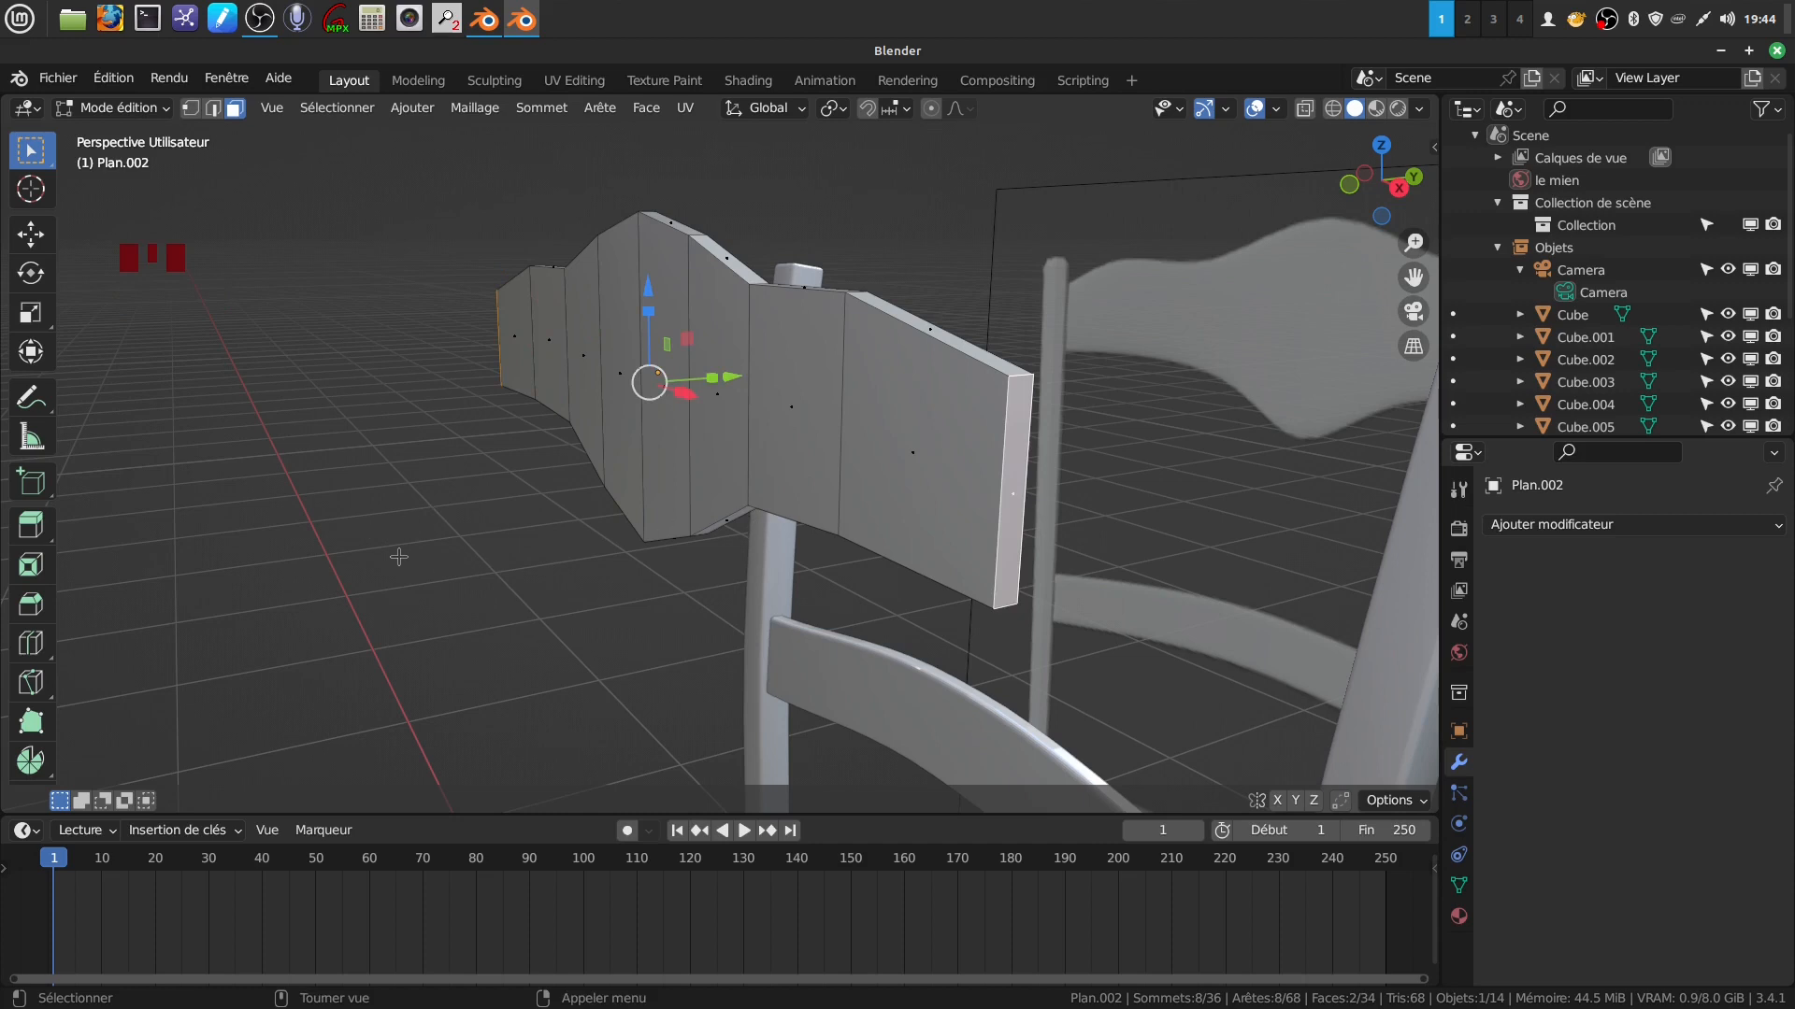
key(x)
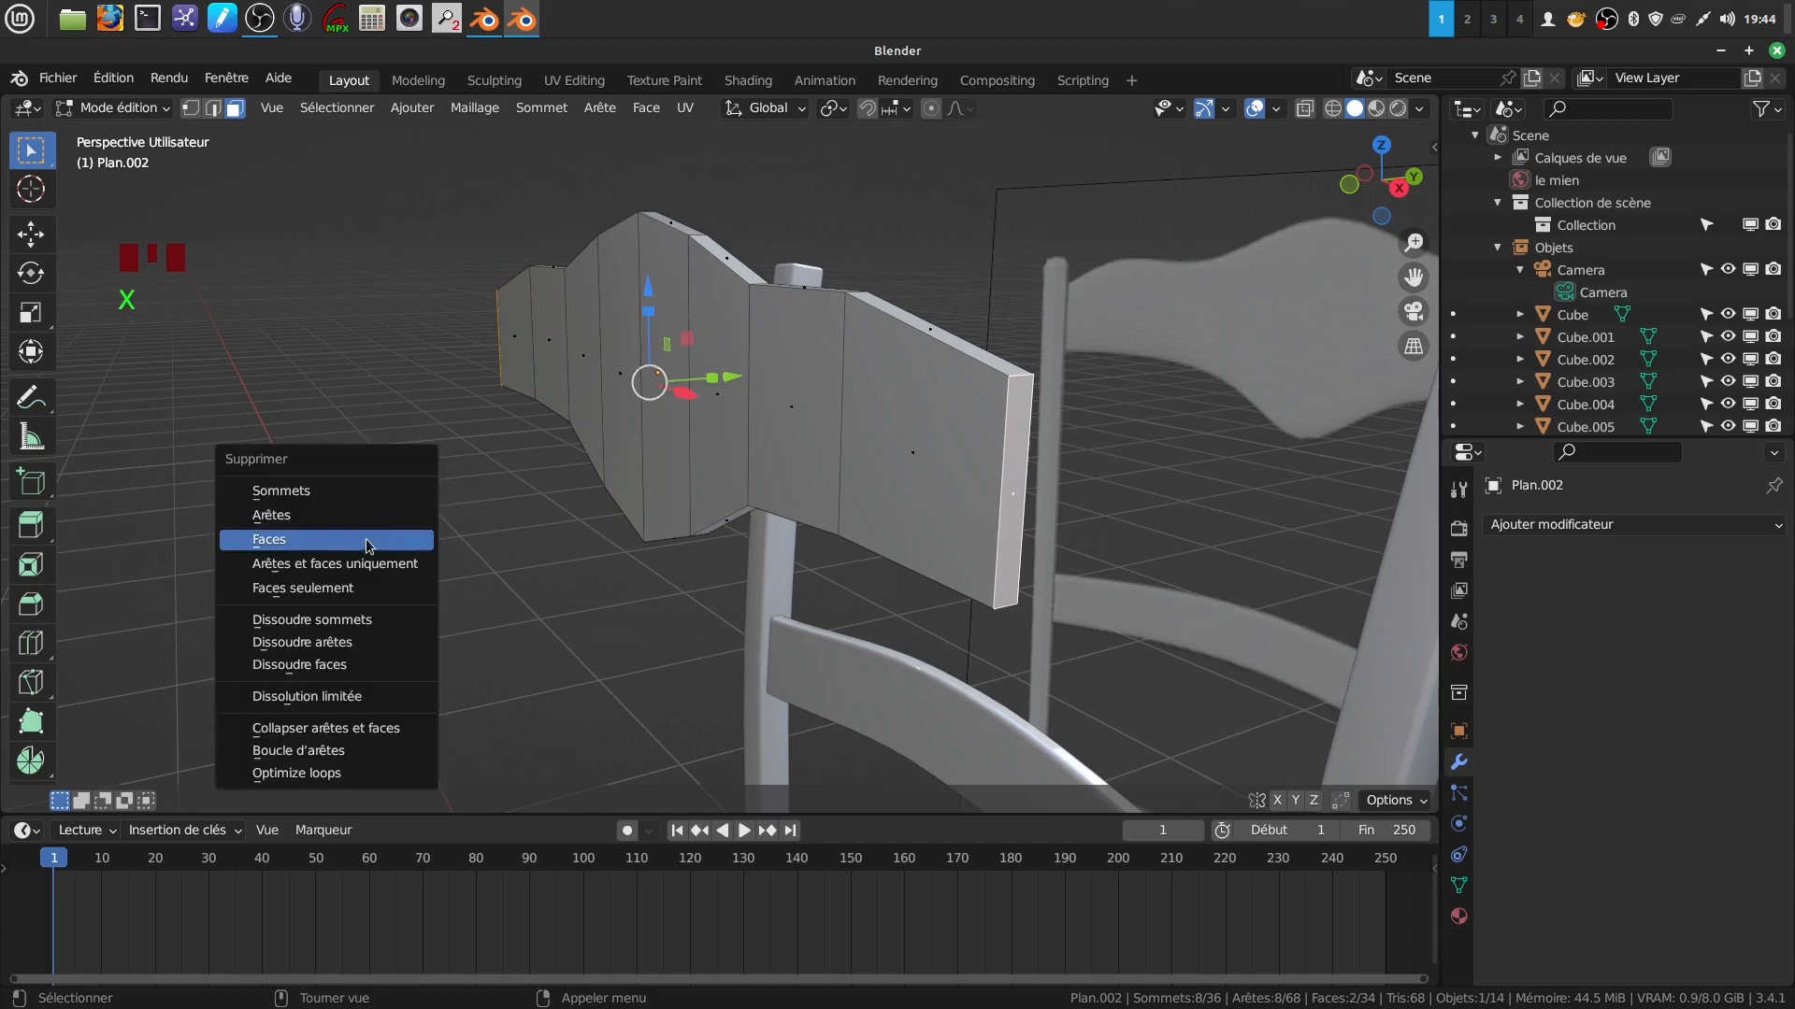
click(356, 539)
middle_drag(523, 486, 745, 457)
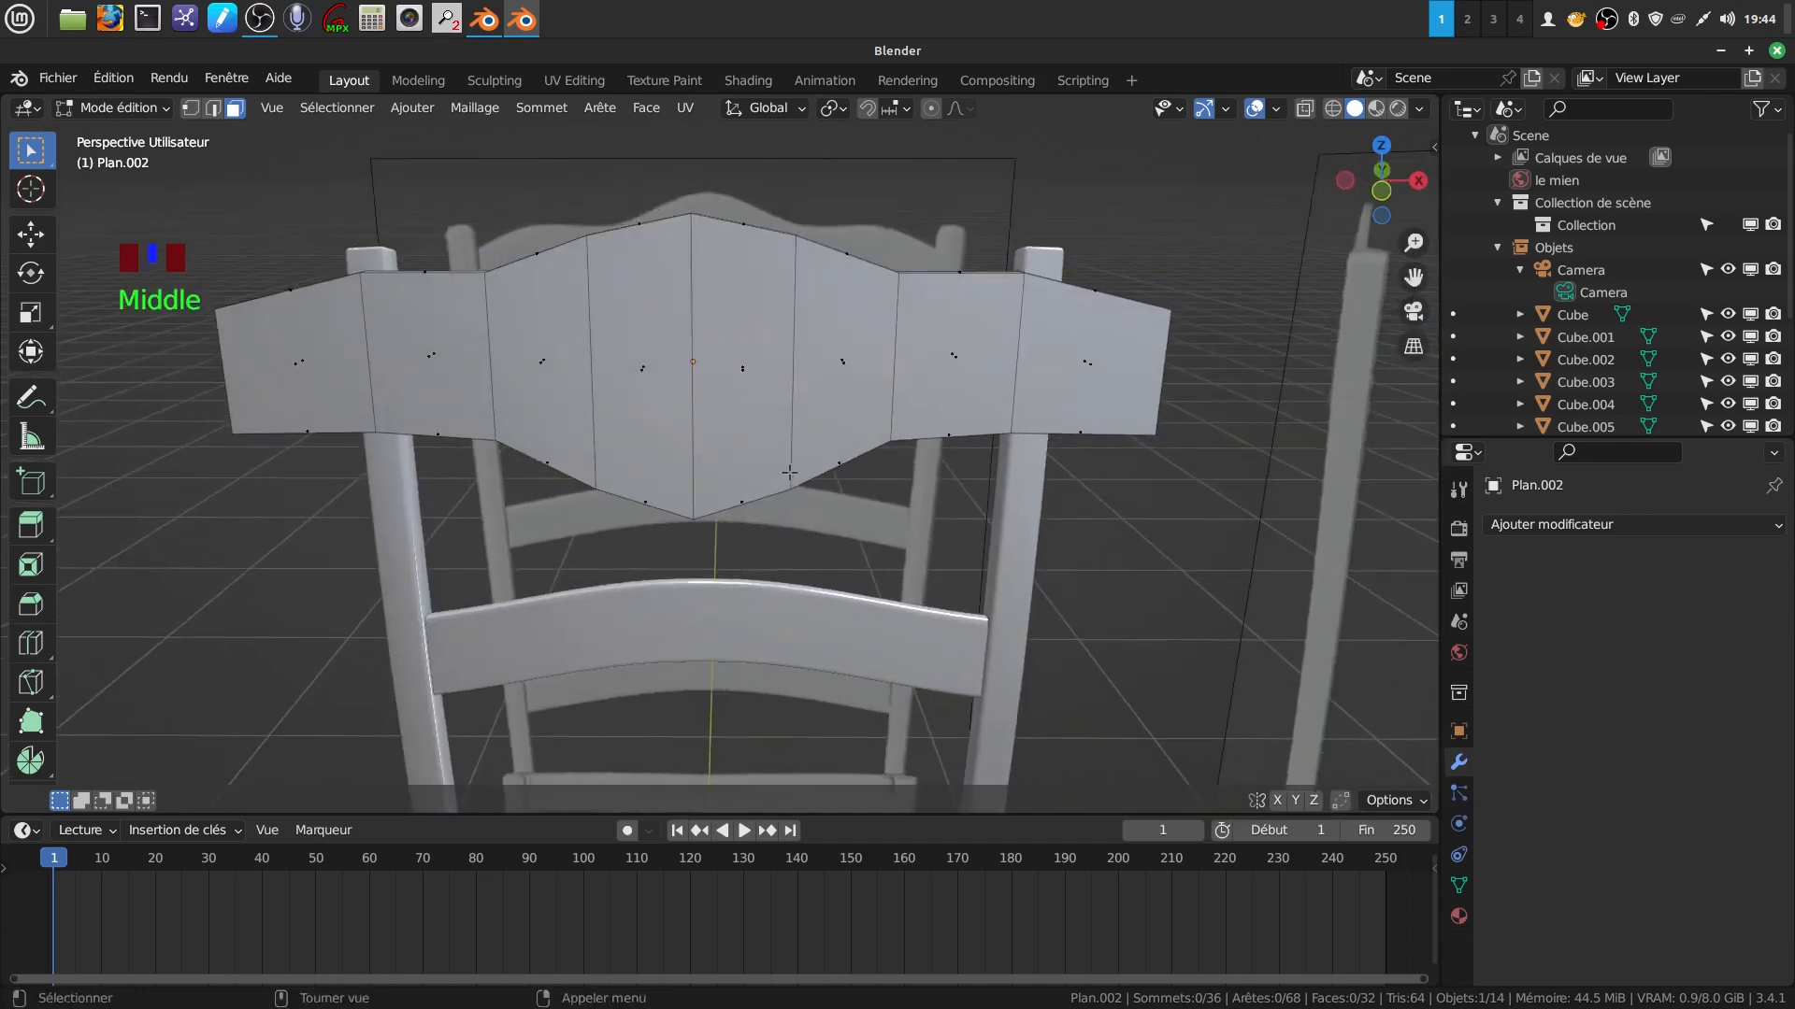
key(Tab)
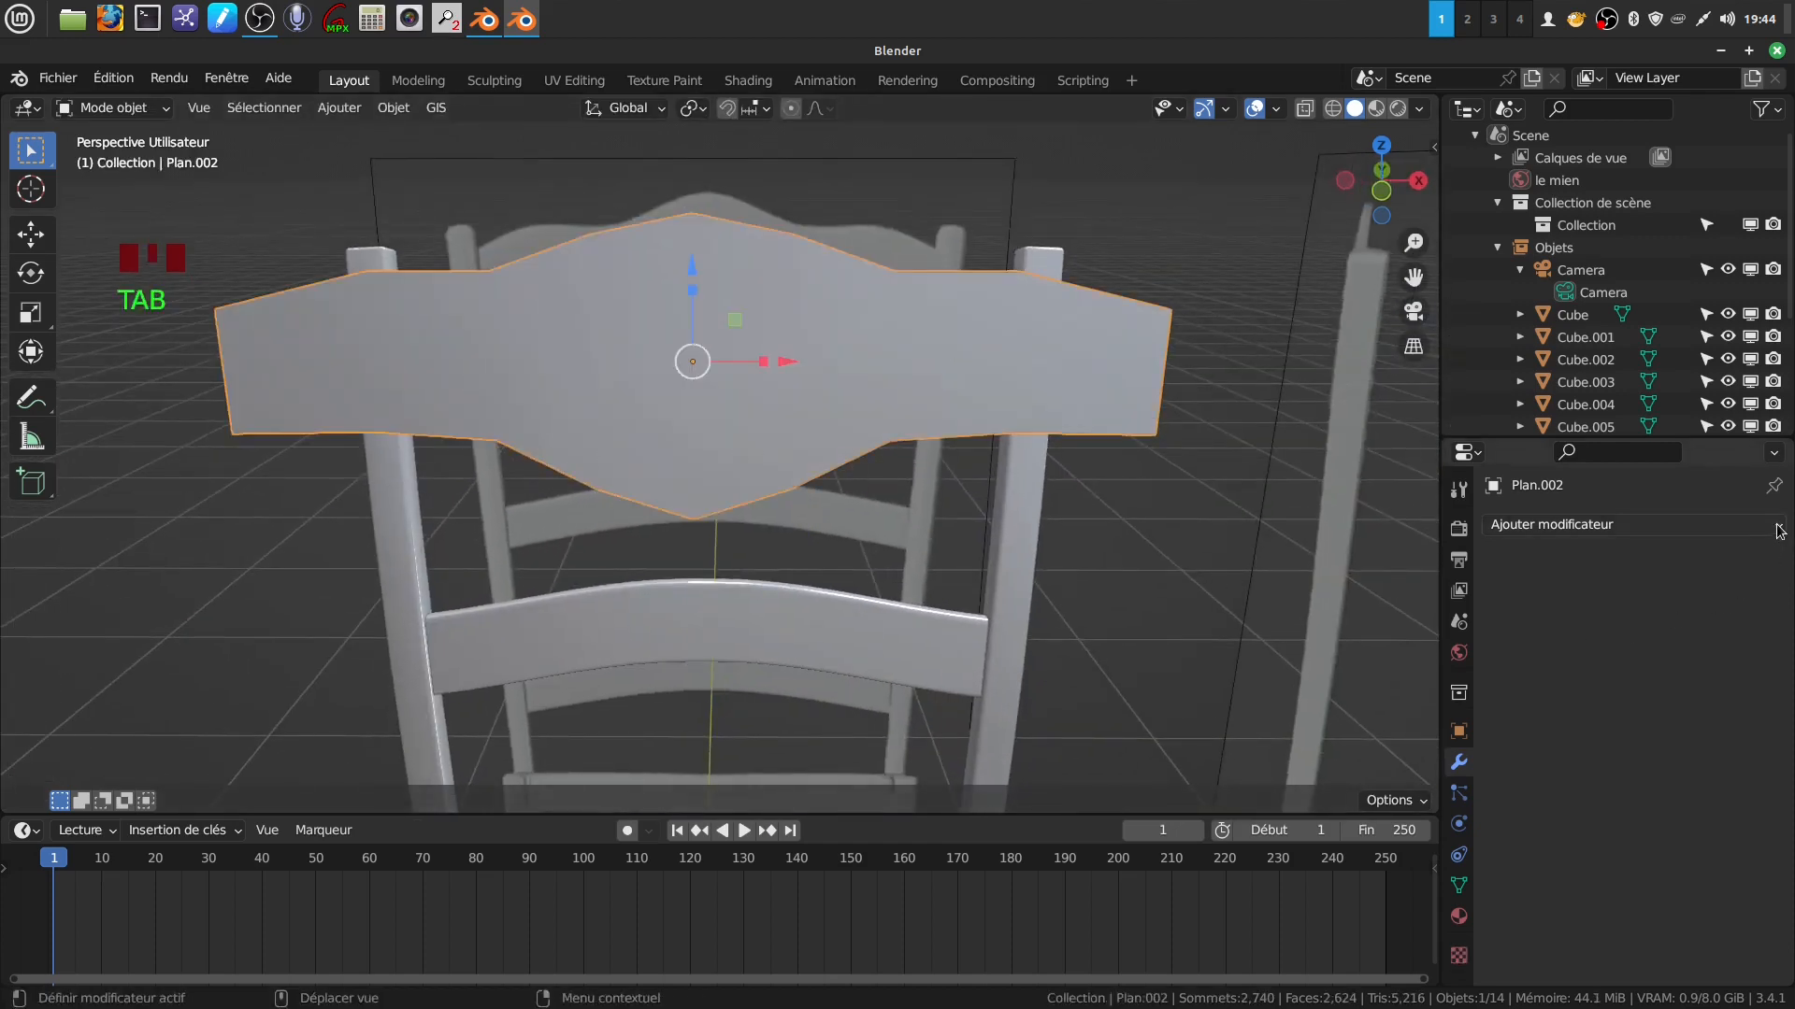
Add a Subdivision modifier to the top rail with viewport level 2.
click(1645, 525)
click(1314, 928)
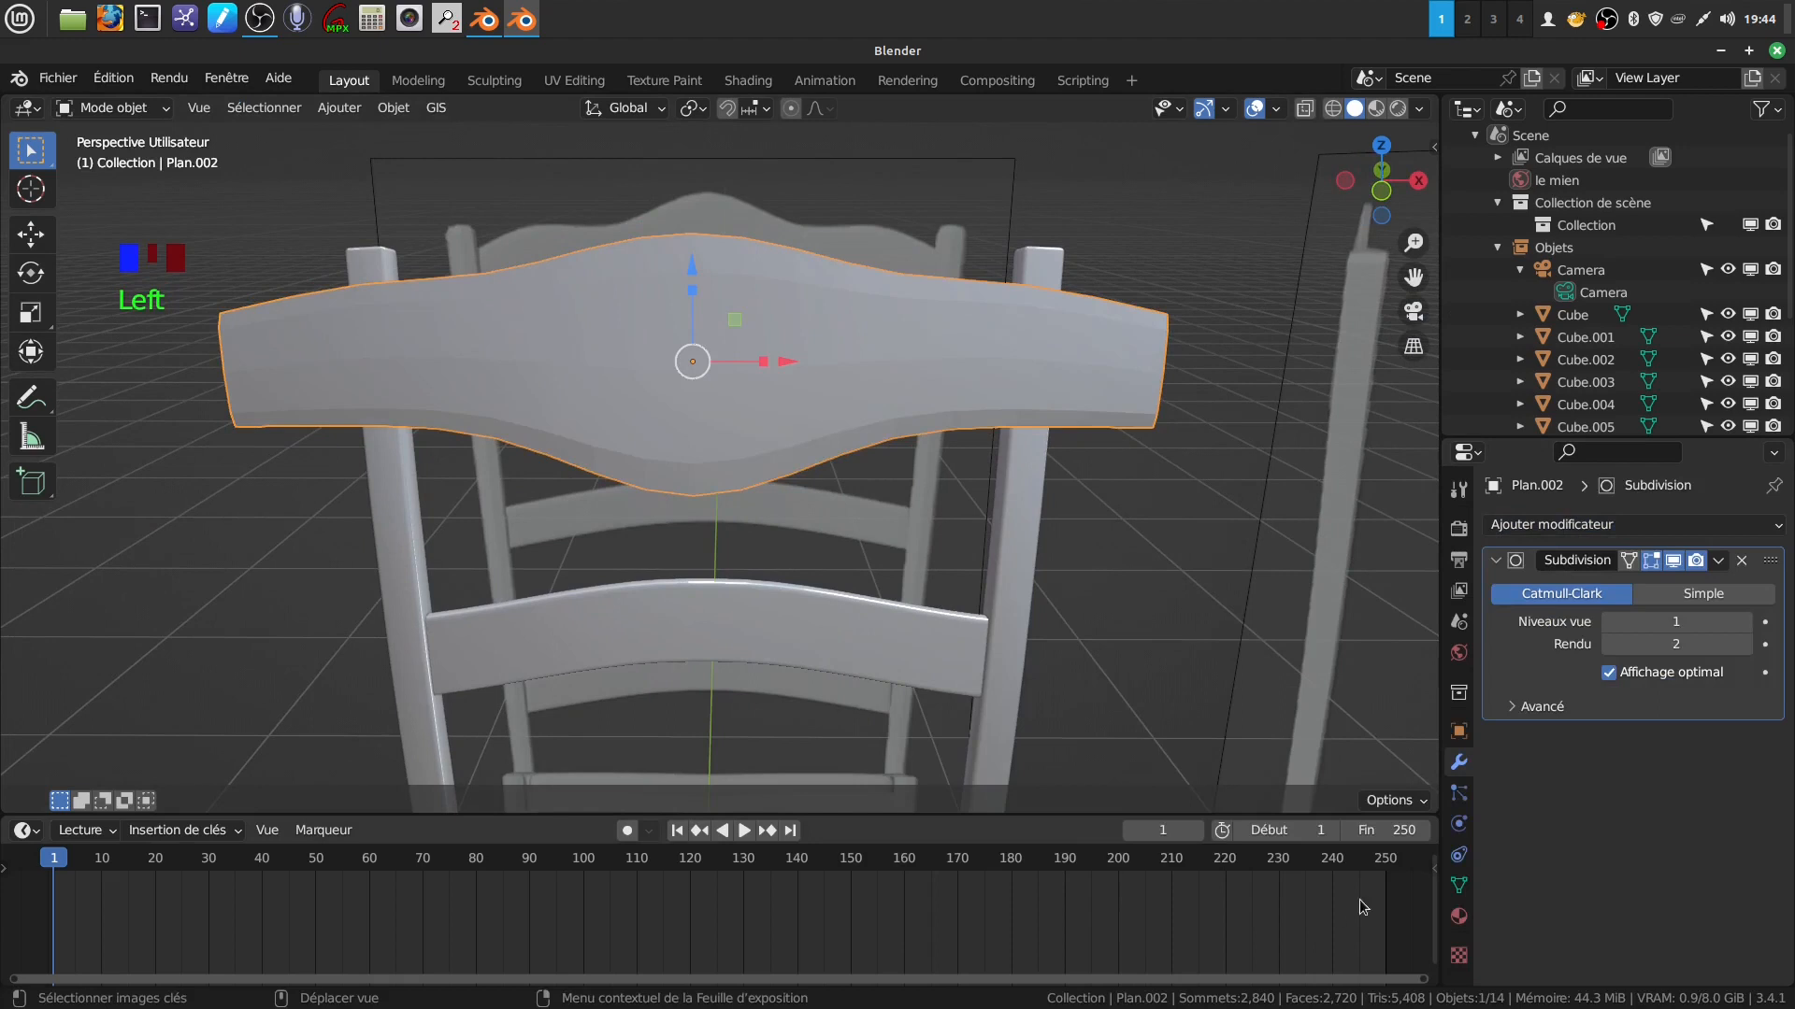
click(1745, 624)
Bevel the four long edge loops along the rail's upper and lower borders with a width of 0.00666 m and 2 segments.
middle_drag(524, 441, 745, 435)
key(Tab)
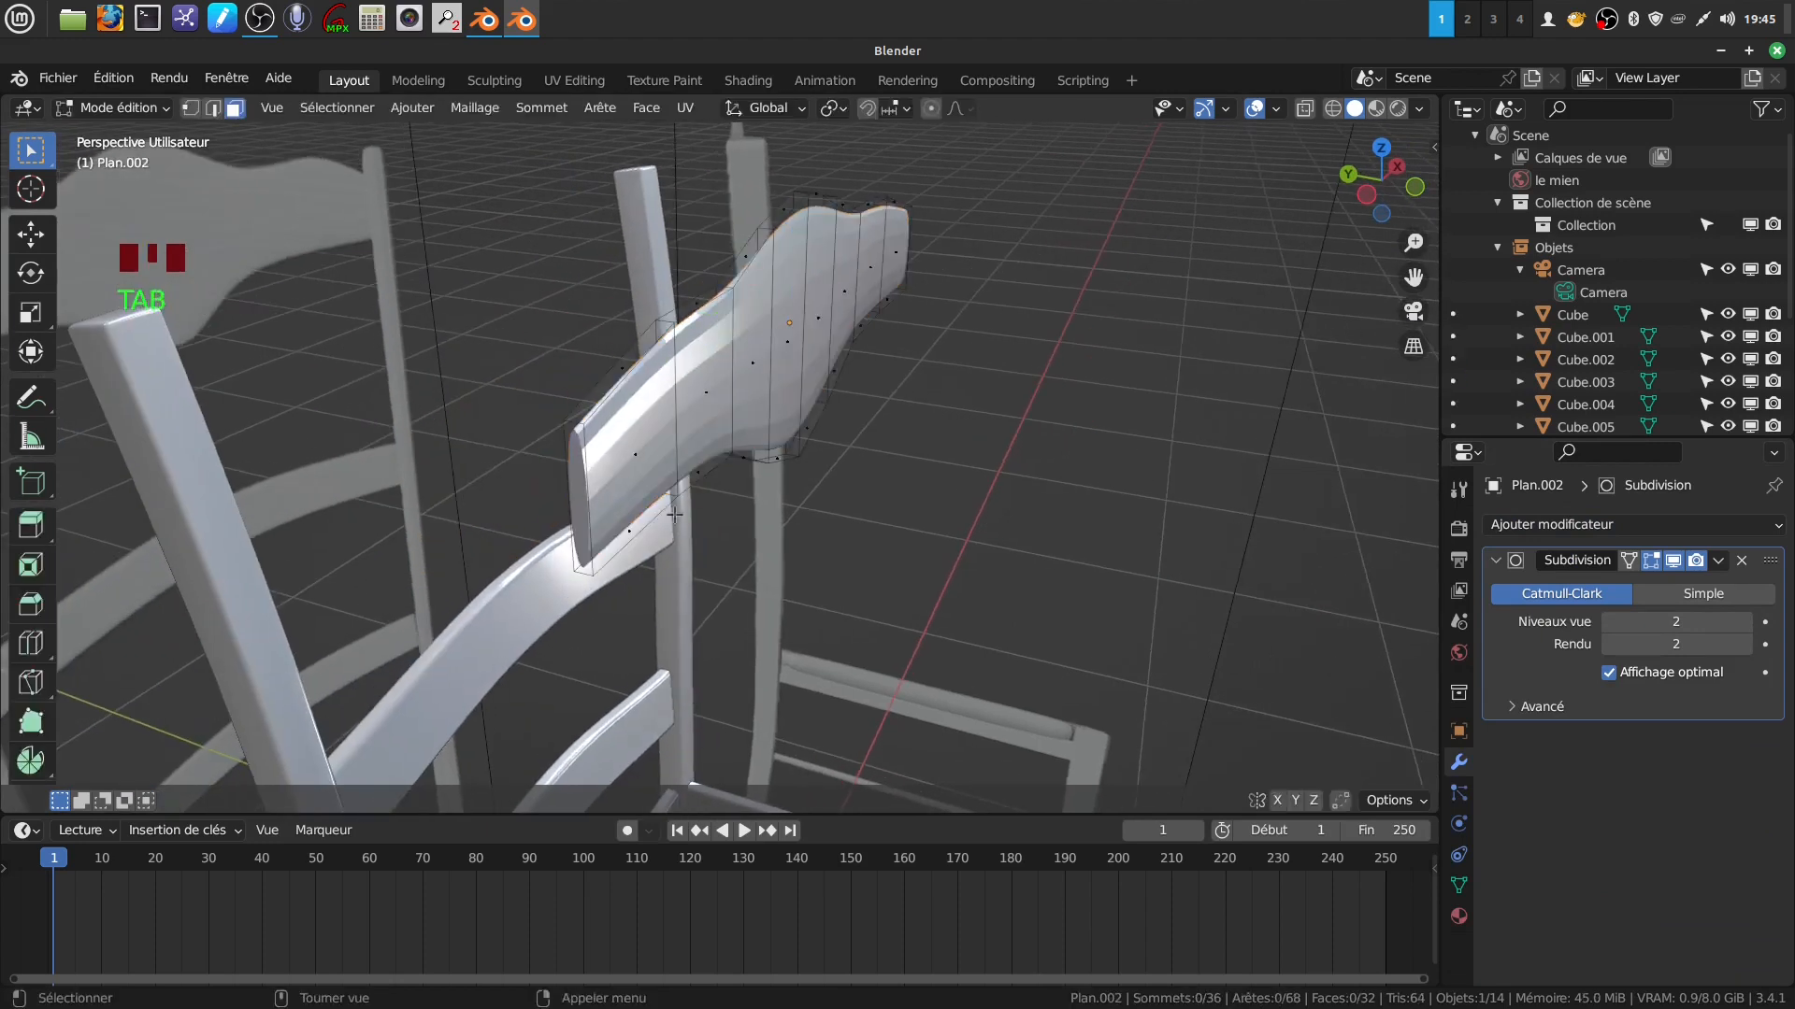
scroll(668, 521, up, 2)
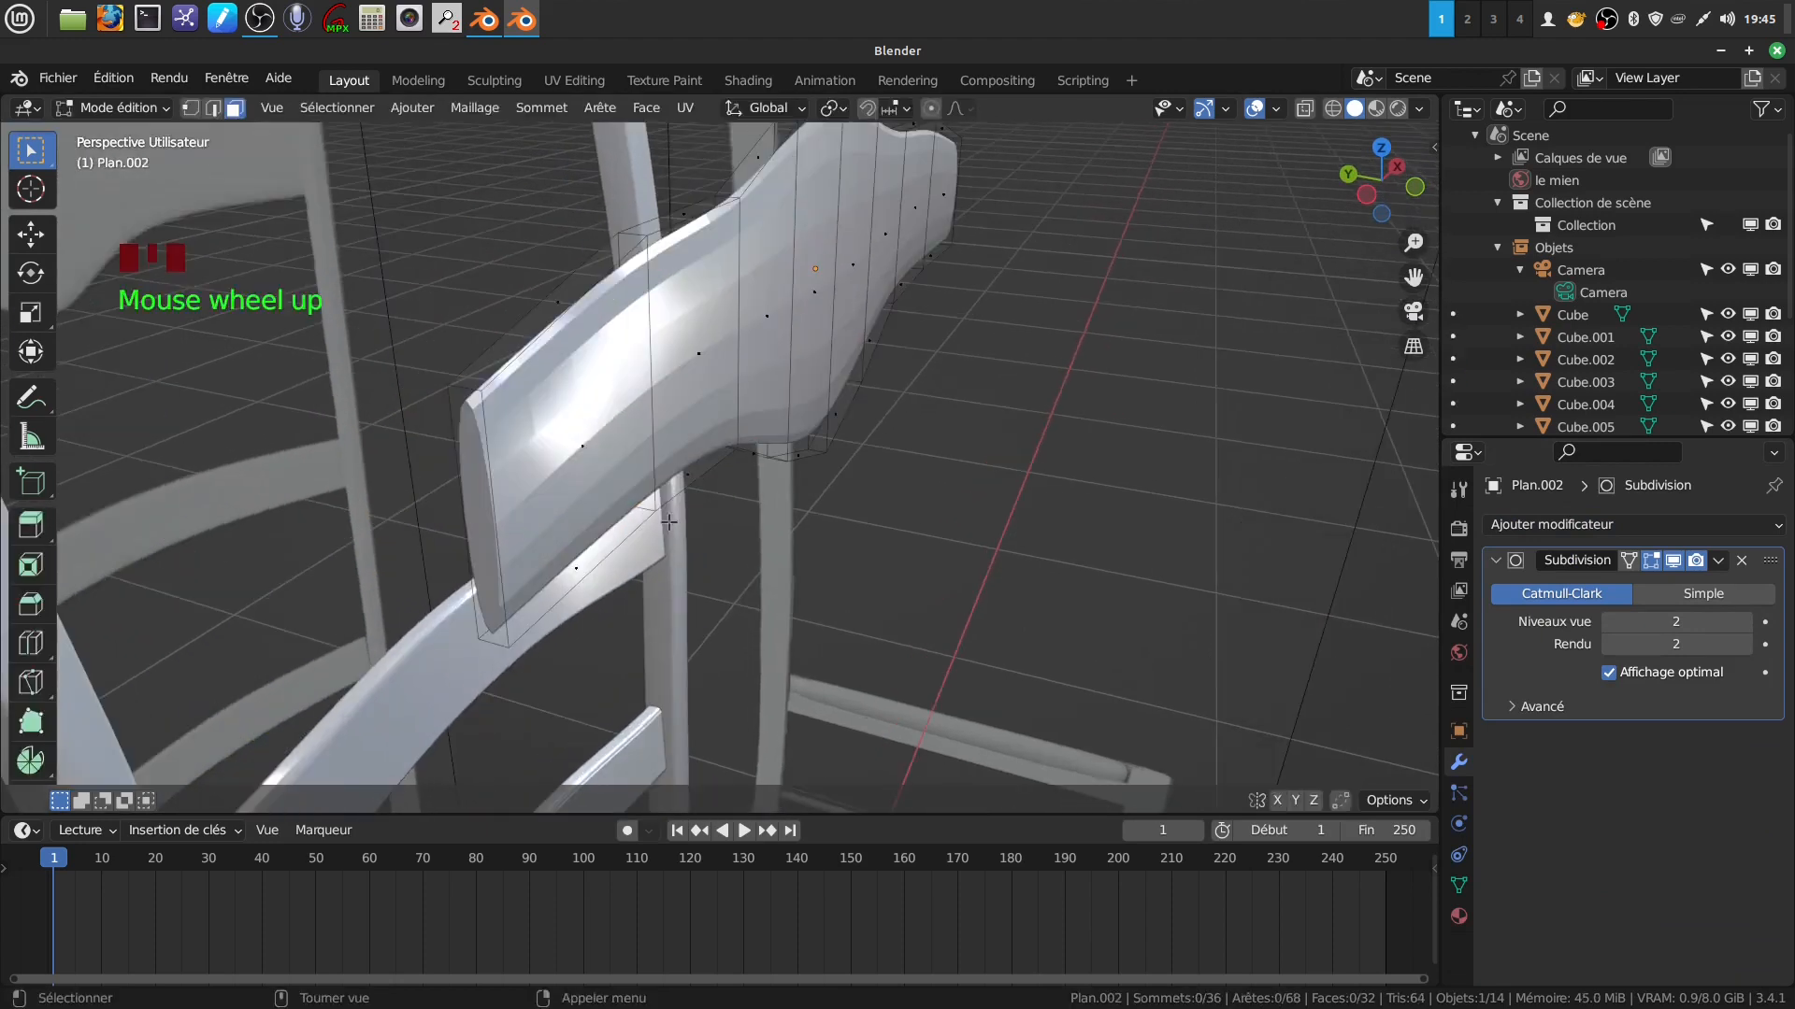
click(214, 107)
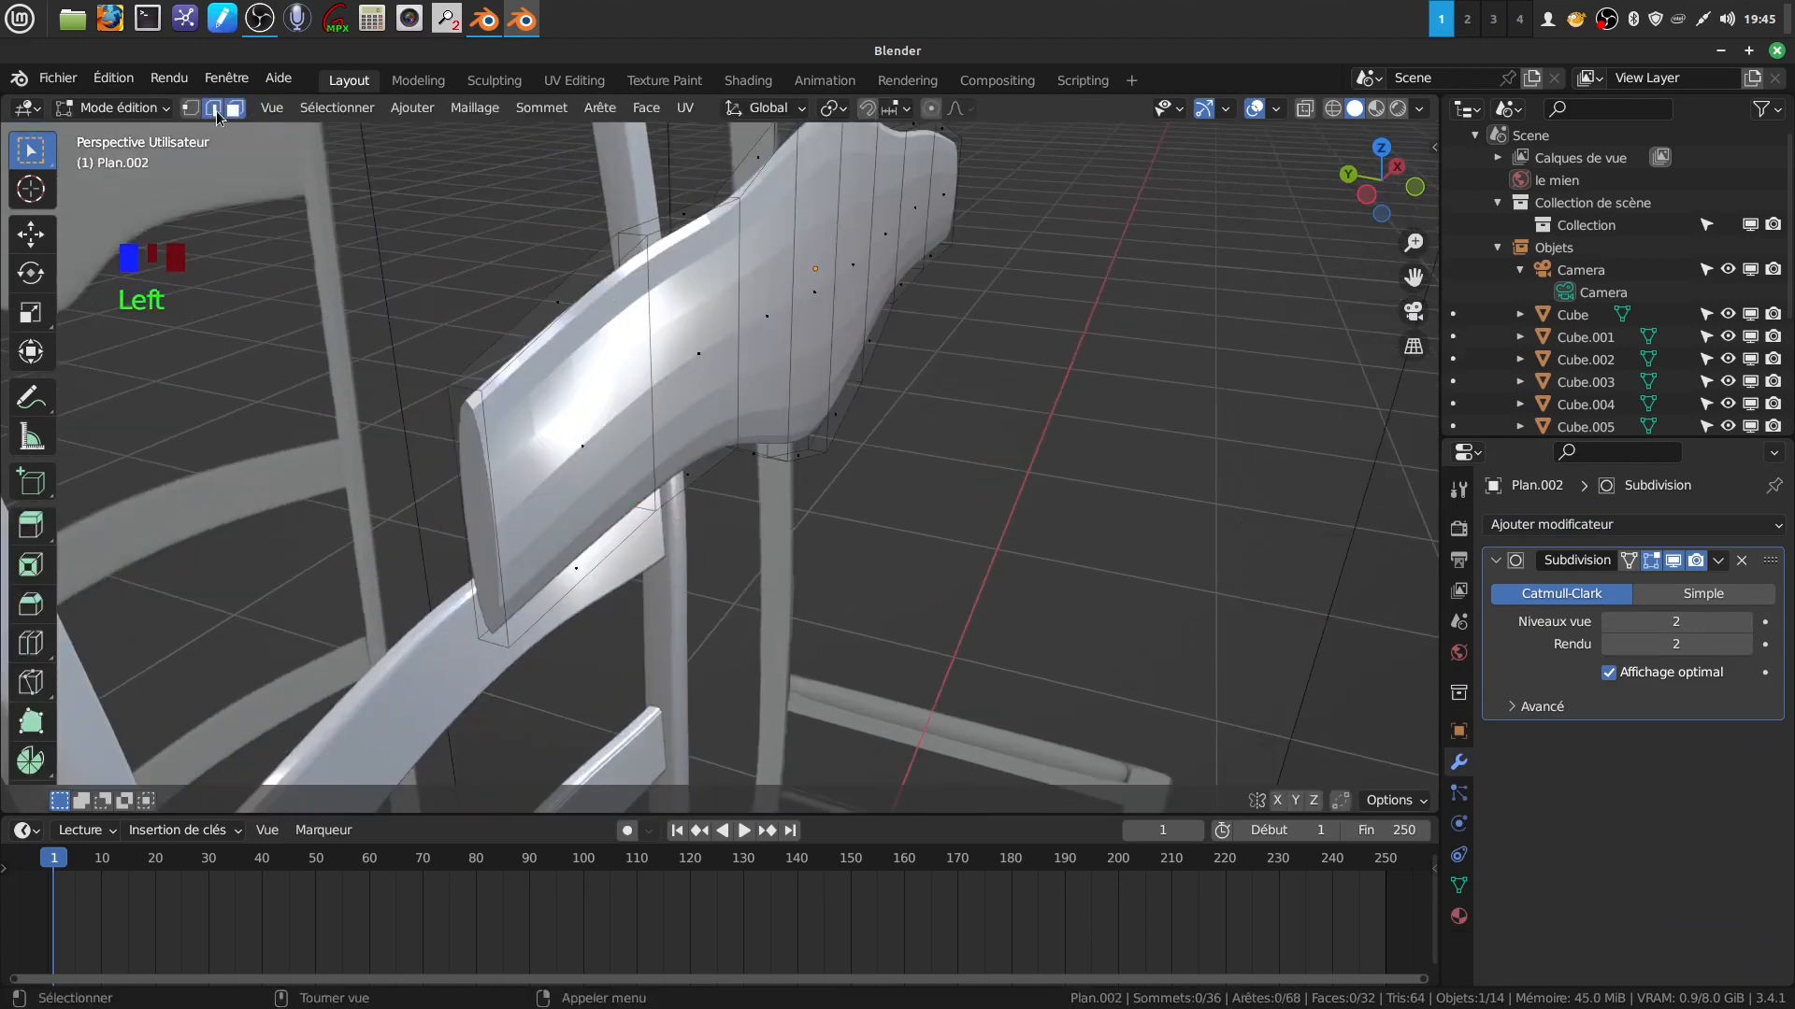
alt+click(498, 342)
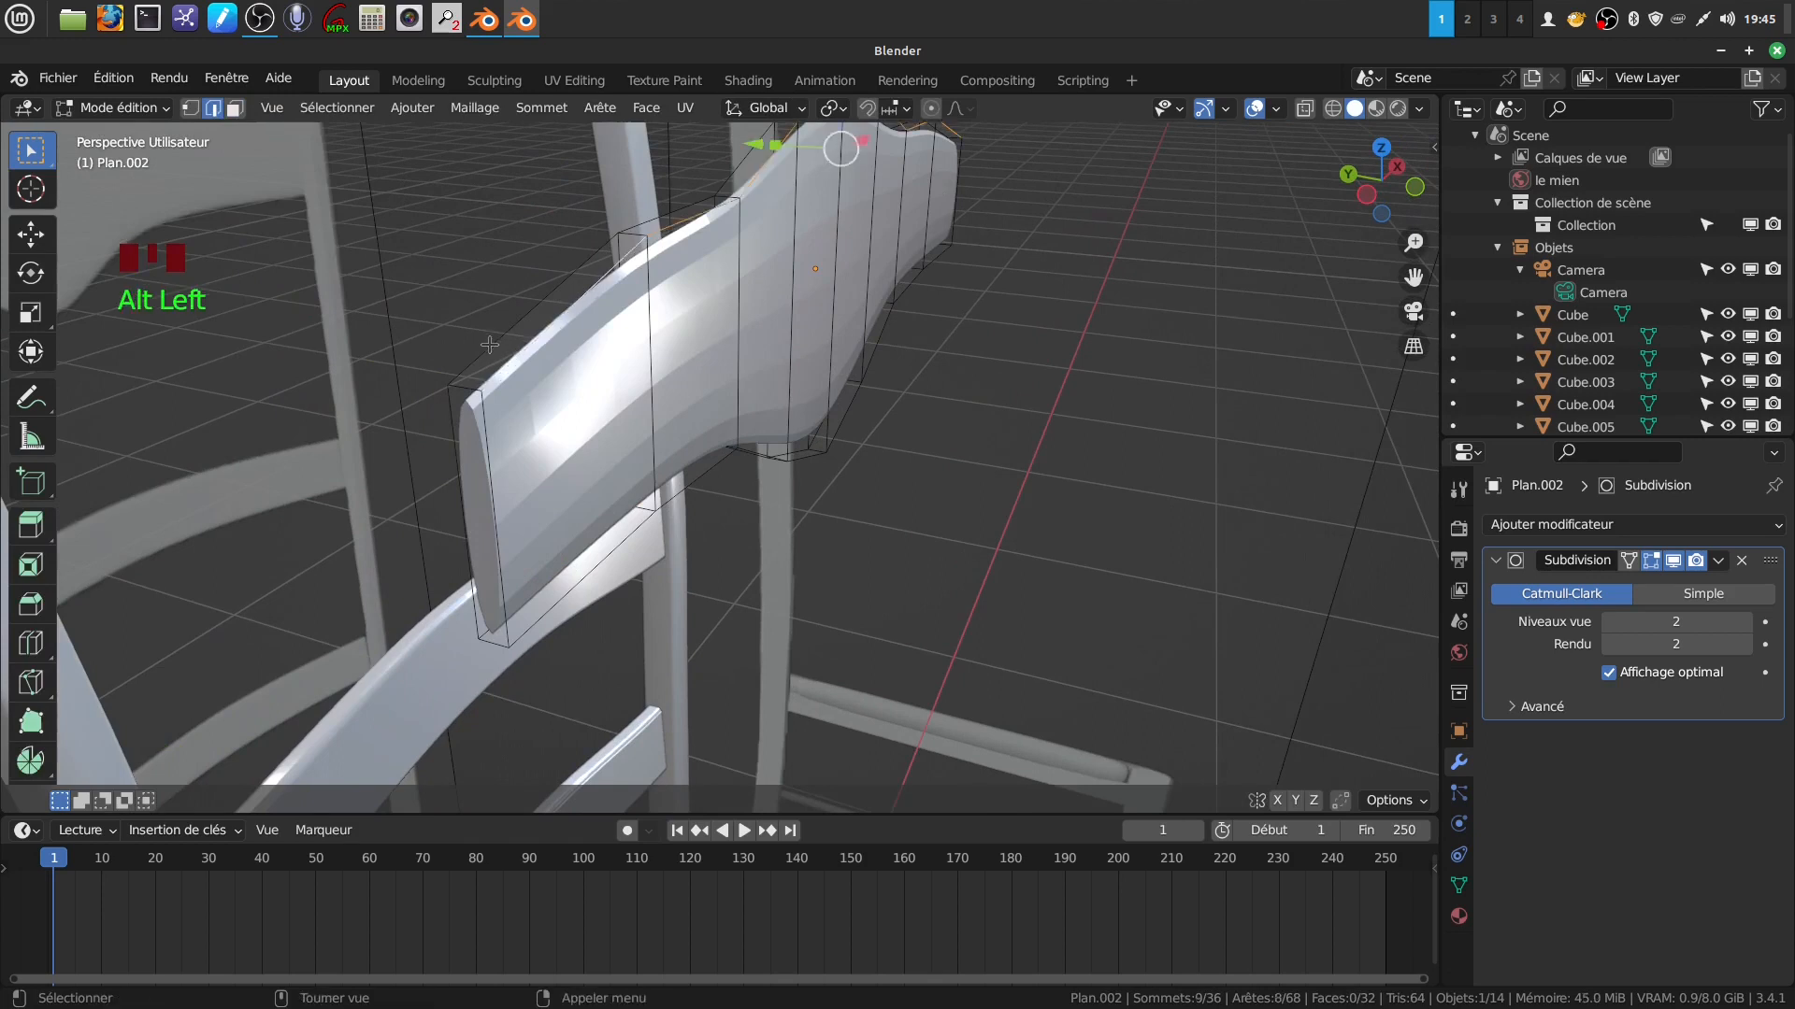
alt+shift+click(582, 554)
alt+shift+click(587, 562)
middle_drag(587, 562, 645, 491)
alt+shift+click(591, 605)
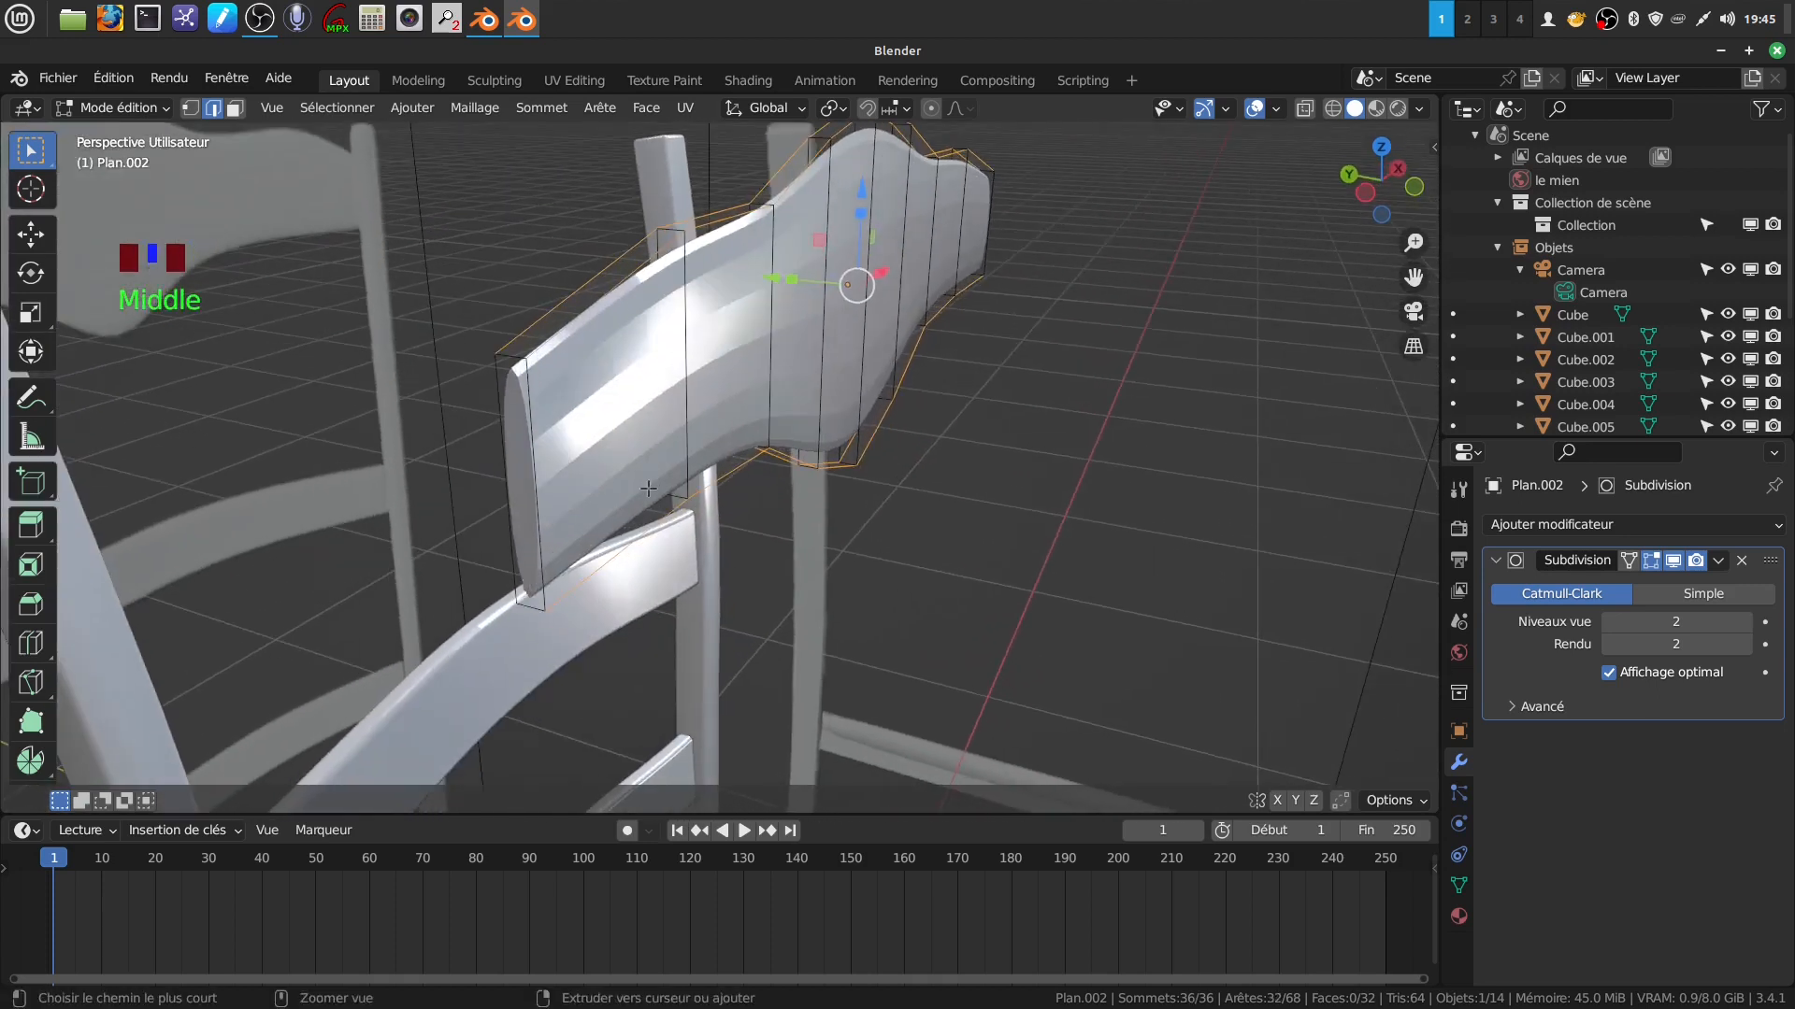
key(ctrl+b)
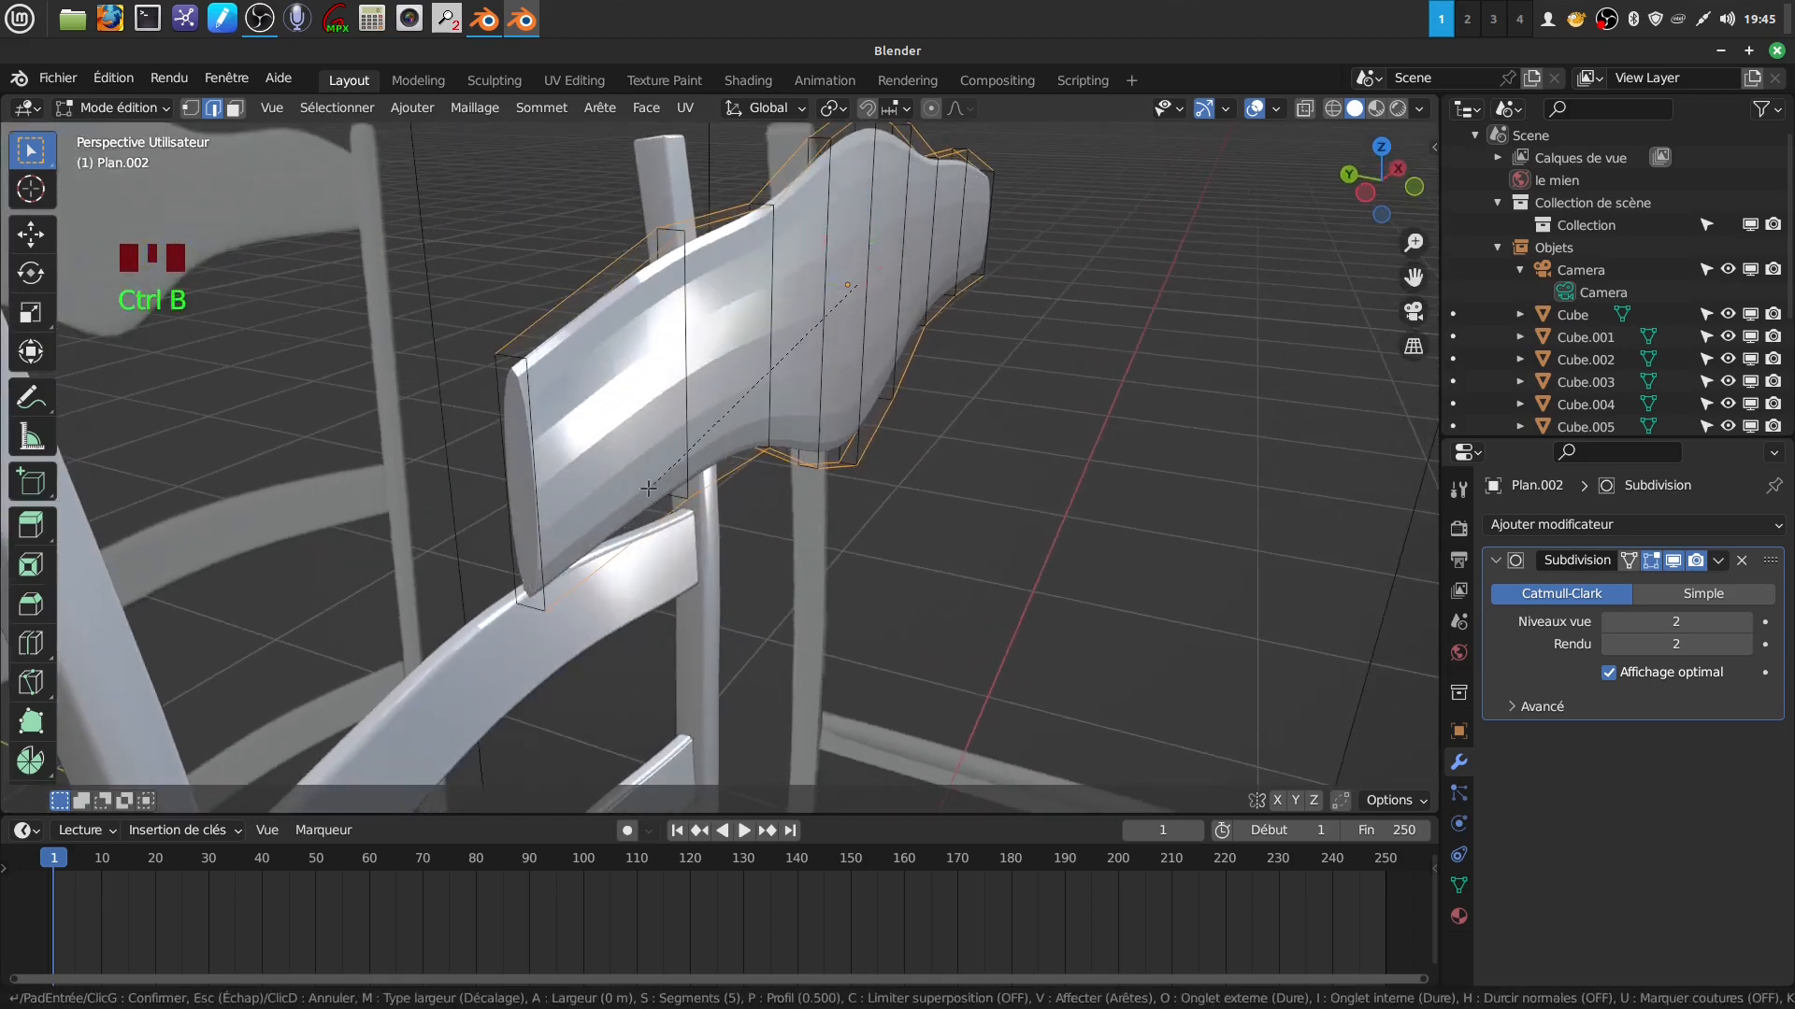
scroll(645, 491, down, 1)
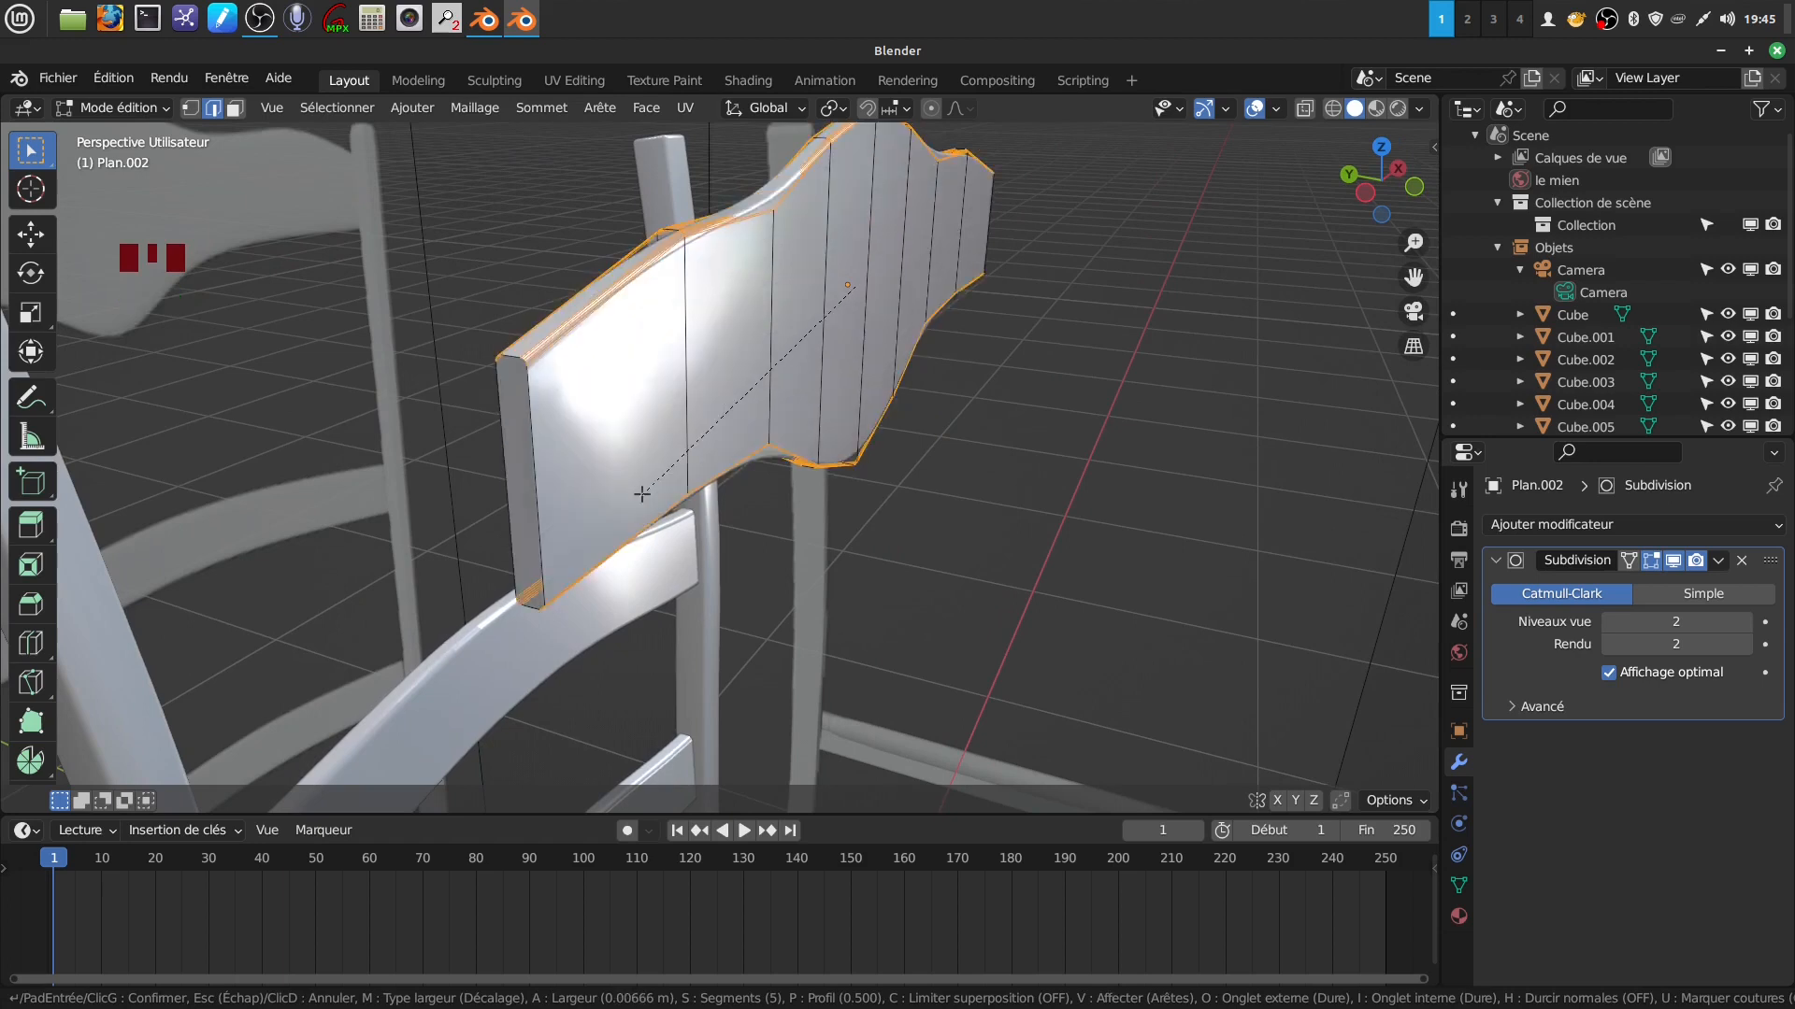
scroll(642, 493, down, 2)
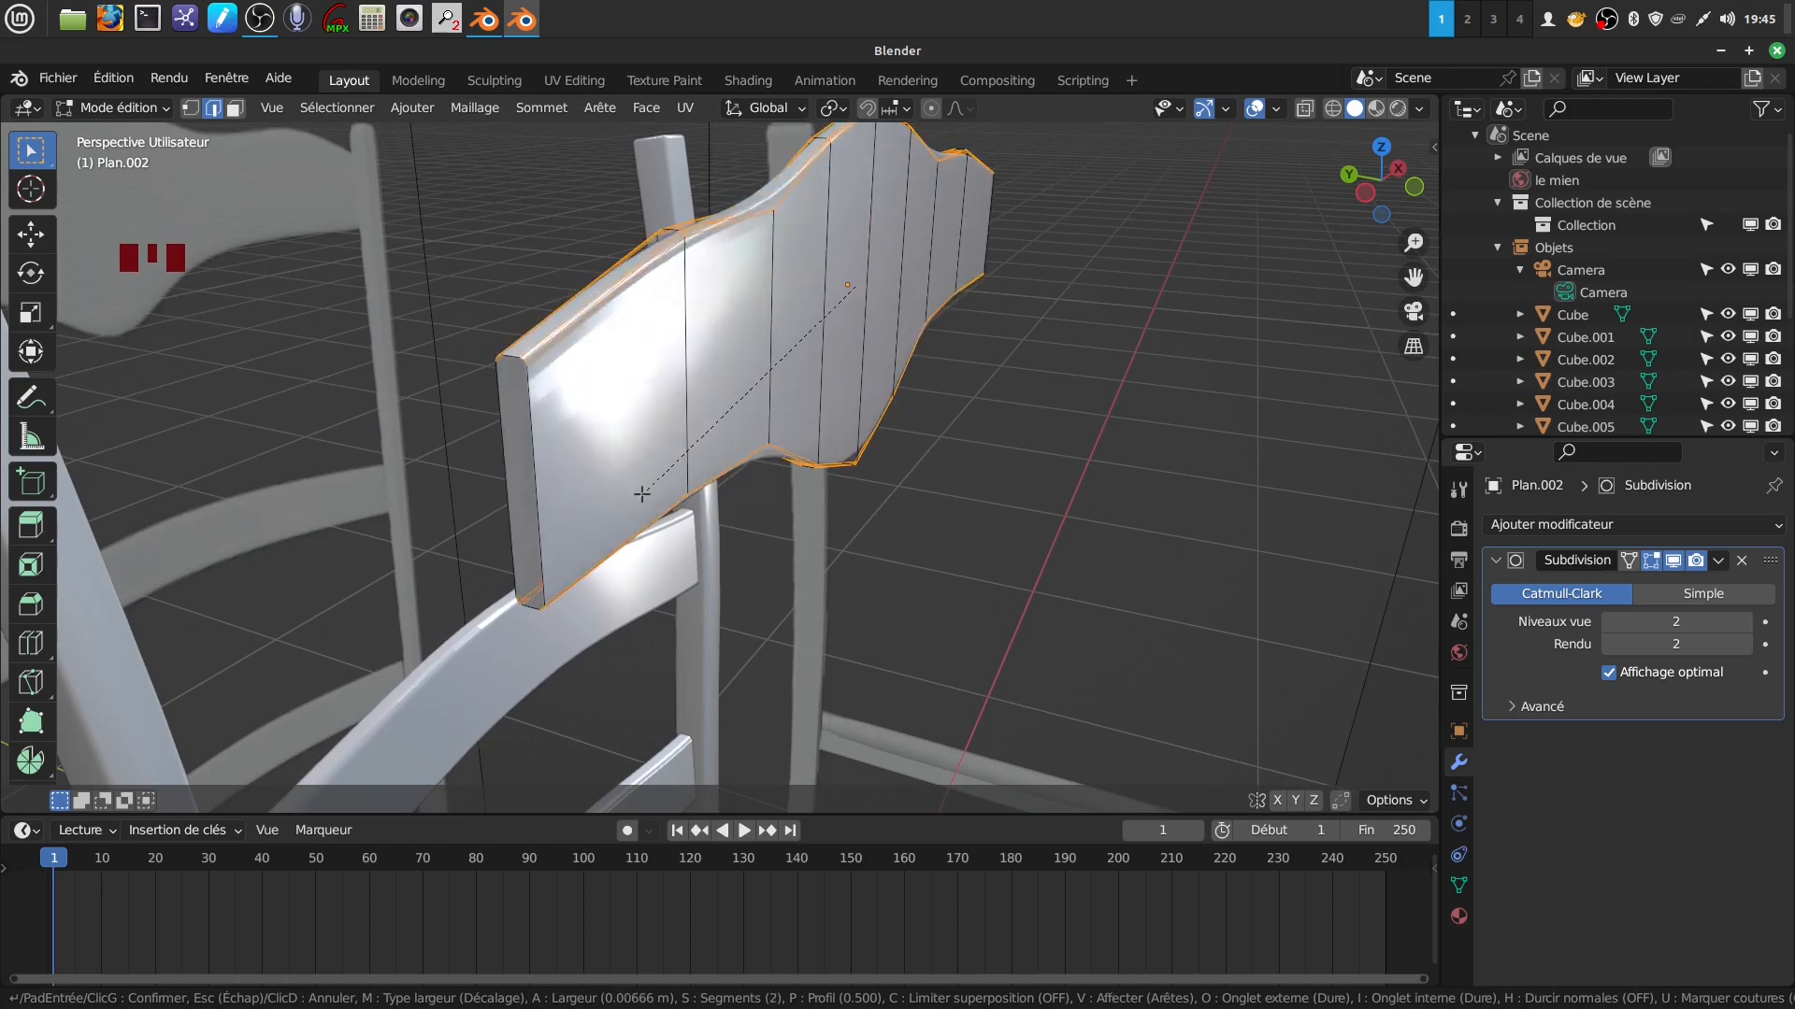
click(642, 494)
Return to object mode and inspect the bevelled top rail from the front against the chair's posts and slats.
middle_drag(782, 499, 445, 460)
scroll(764, 452, down, 3)
middle_drag(878, 354, 752, 352)
shift+middle_drag(906, 409, 923, 348)
scroll(759, 405, up, 2)
key(Tab)
scroll(860, 364, down, 3)
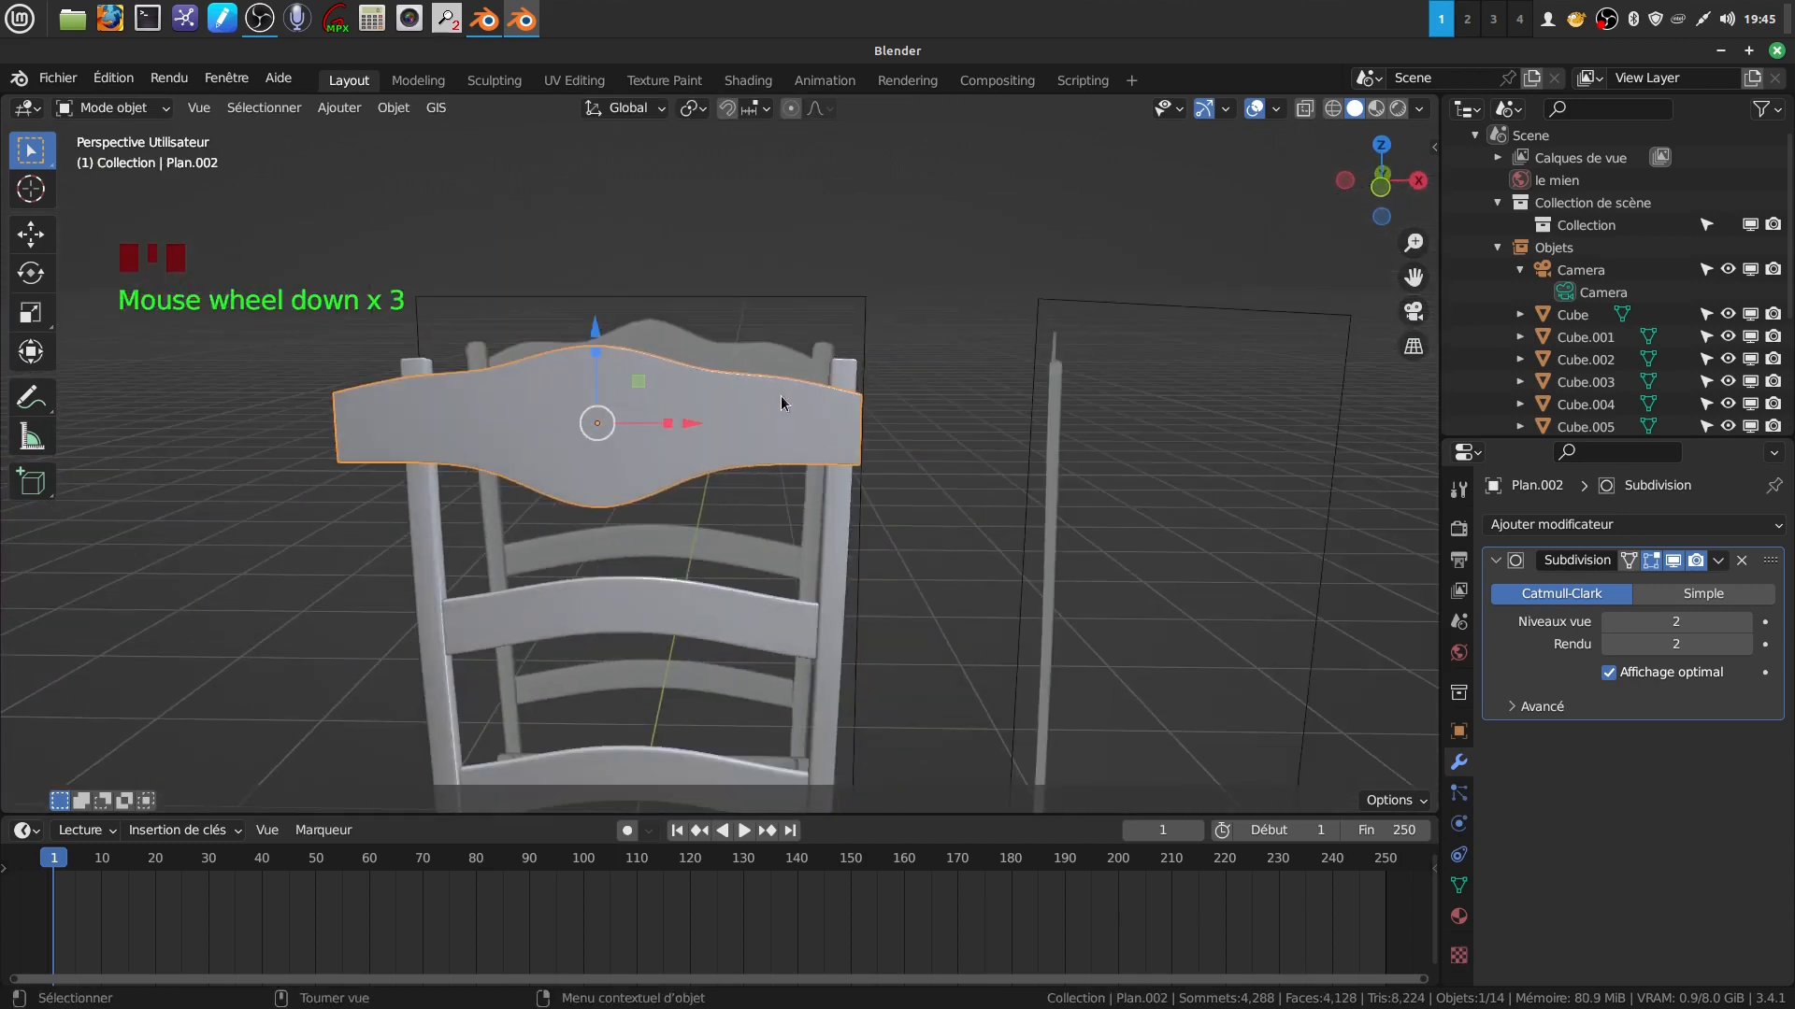
Shade the top rail smooth and apply its Subdivision modifier.
right_click(781, 402)
click(774, 387)
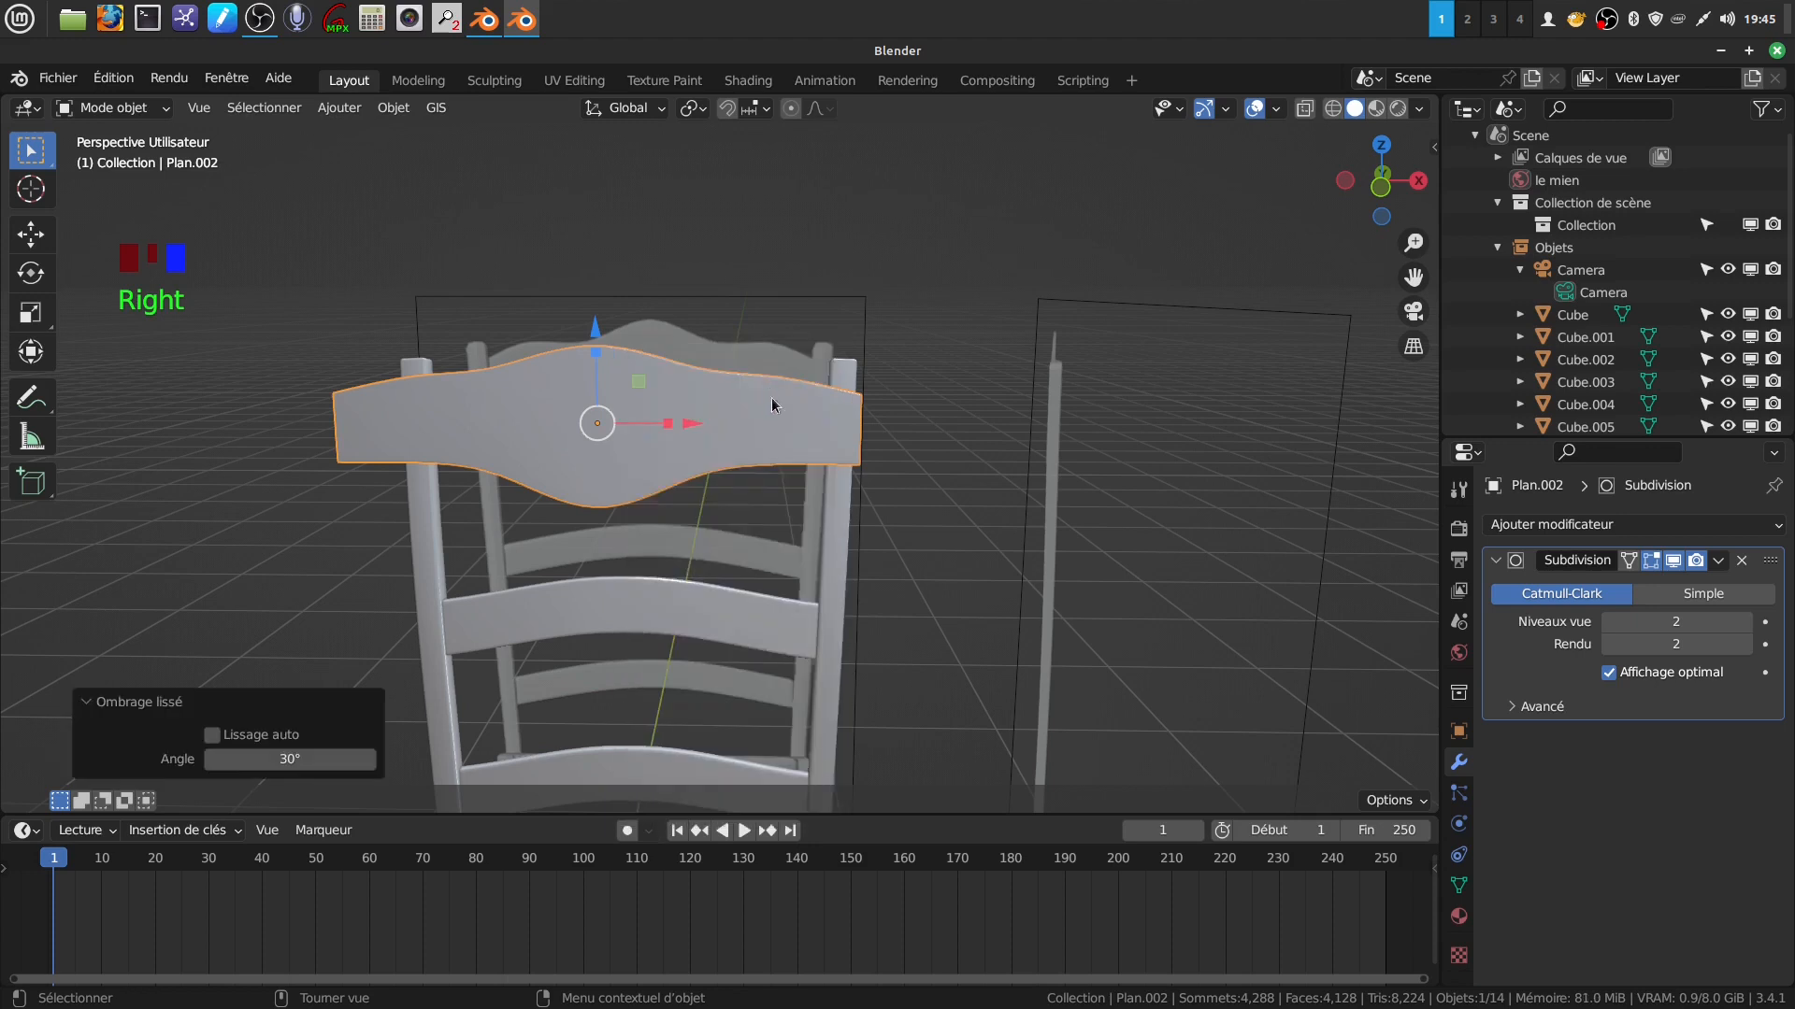
mouse_move(800, 455)
middle_down()
mouse_move(746, 468)
mouse_move(777, 430)
middle_up()
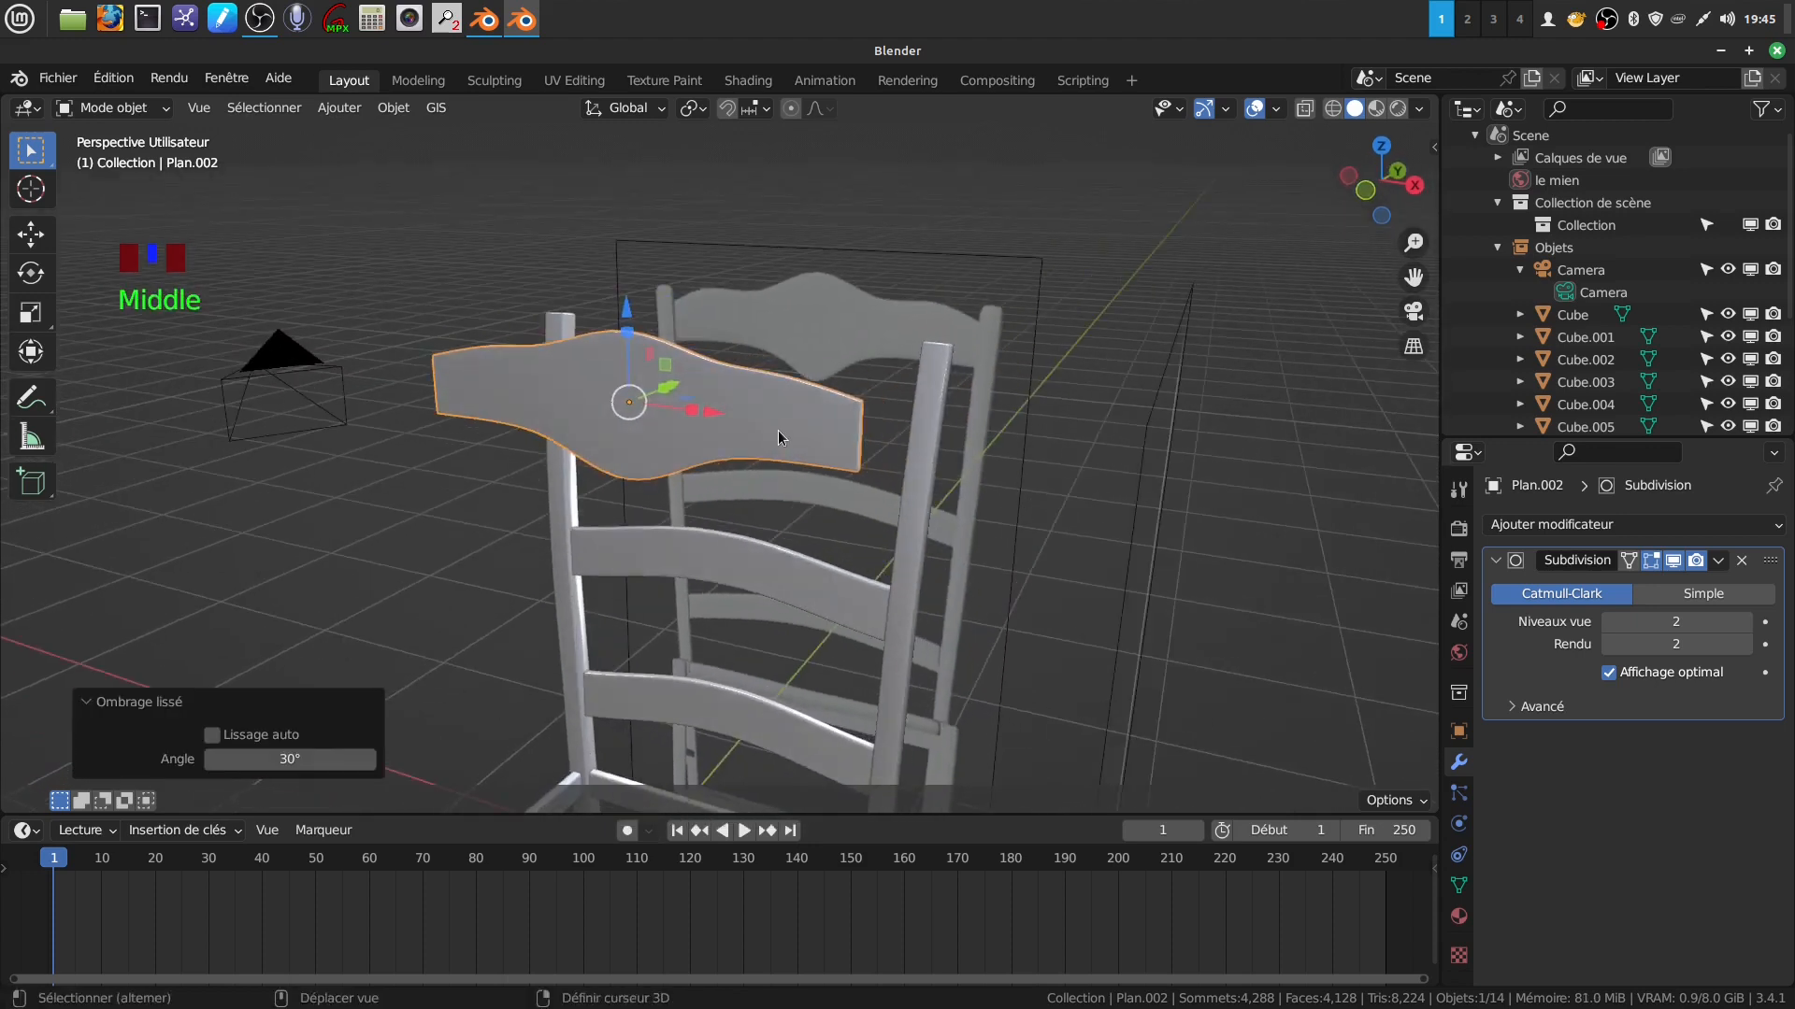
shift+middle_drag(913, 476, 1129, 582)
scroll(625, 536, up, 2)
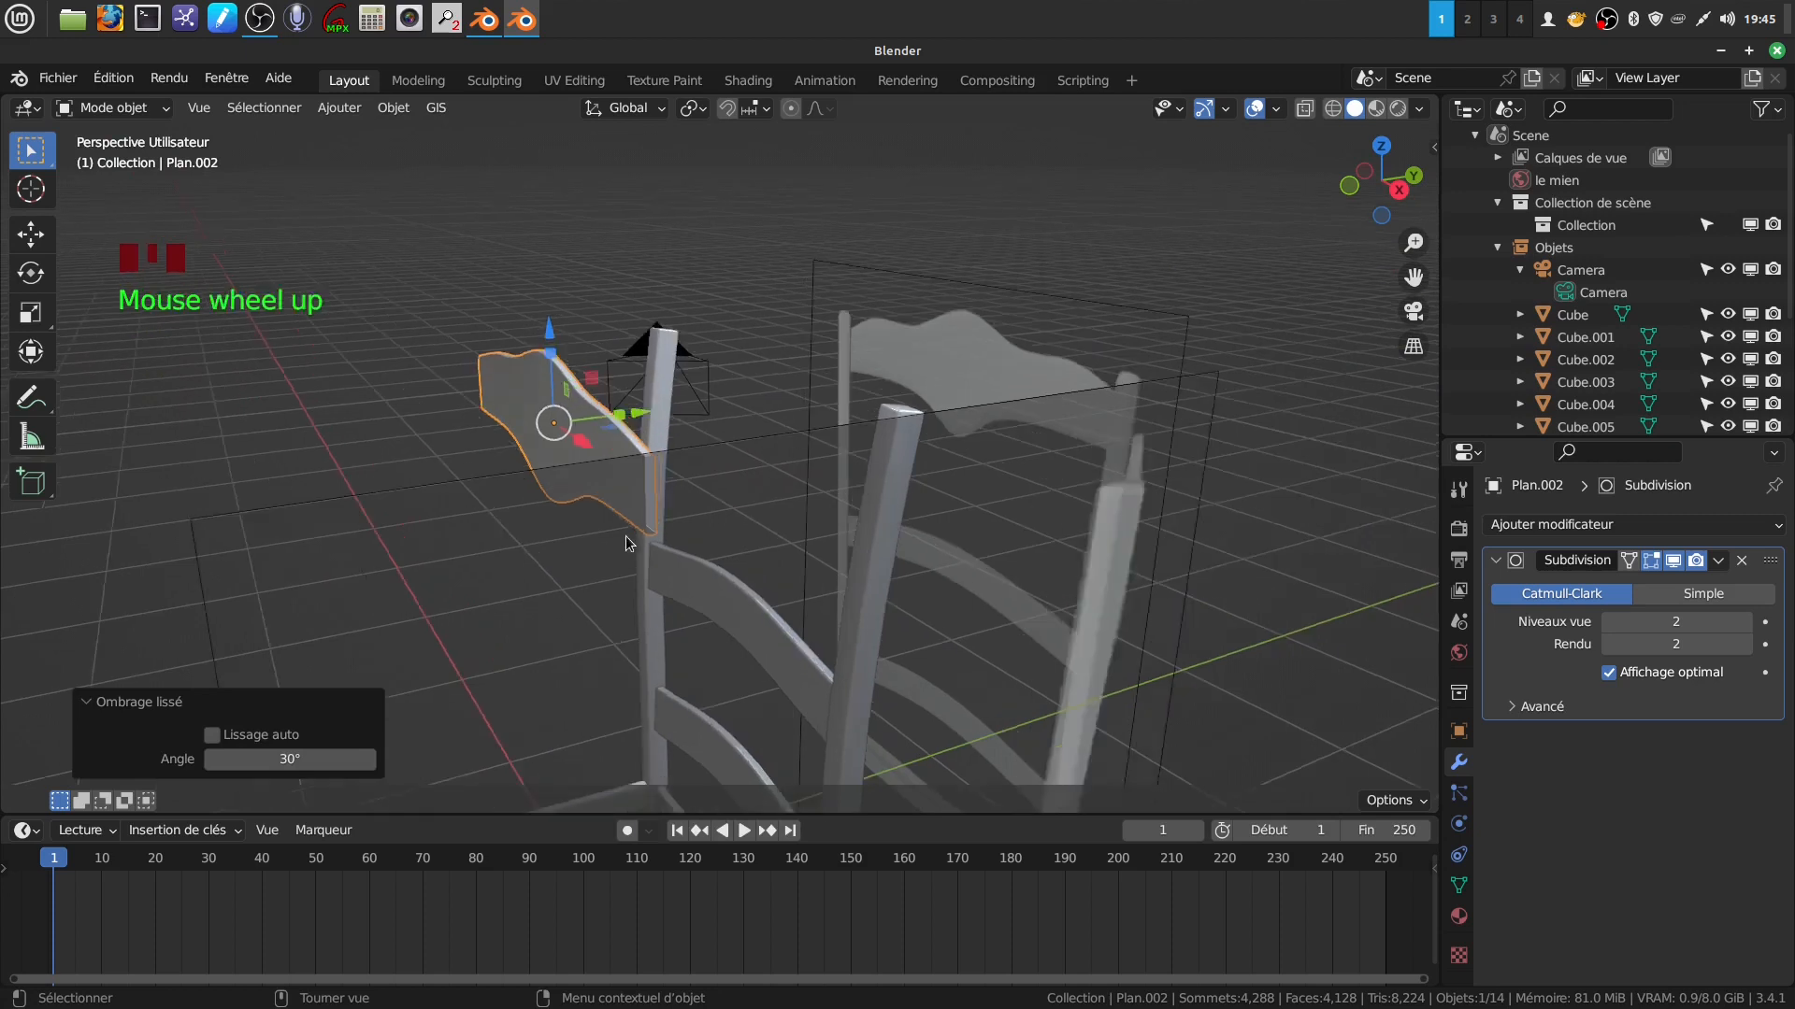
shift+middle_drag(659, 515, 1171, 744)
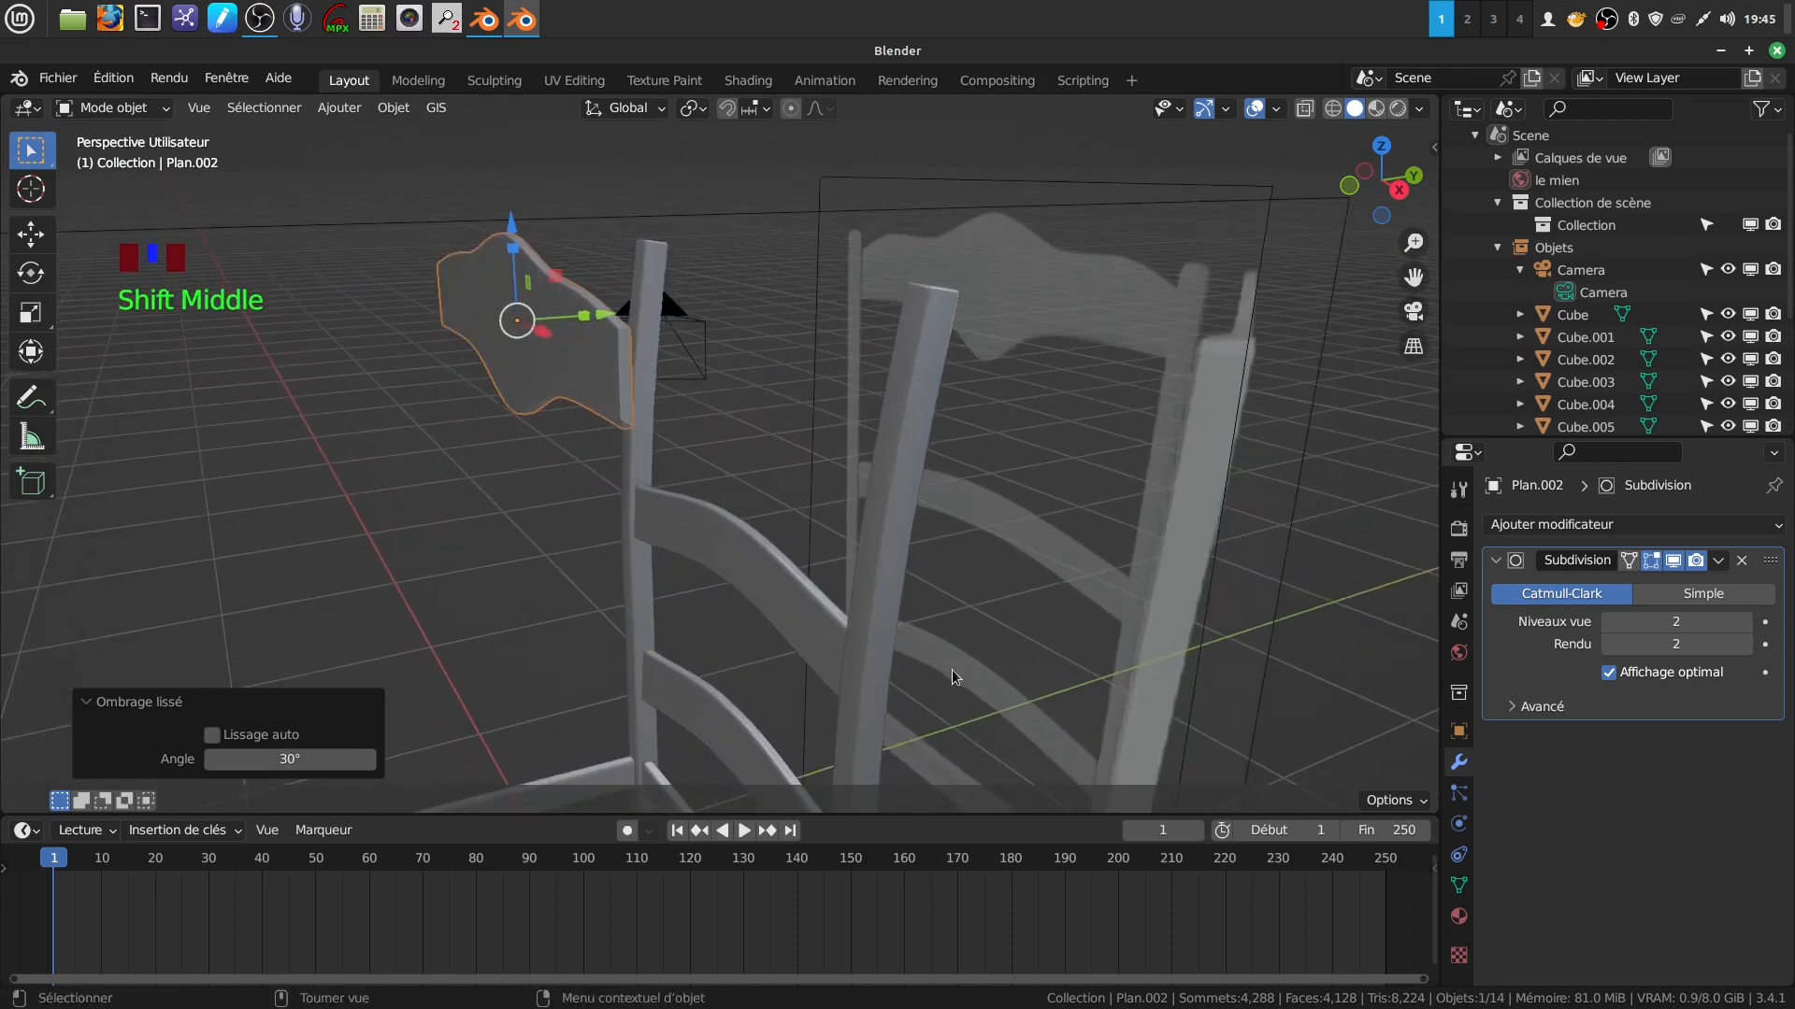
click(1720, 560)
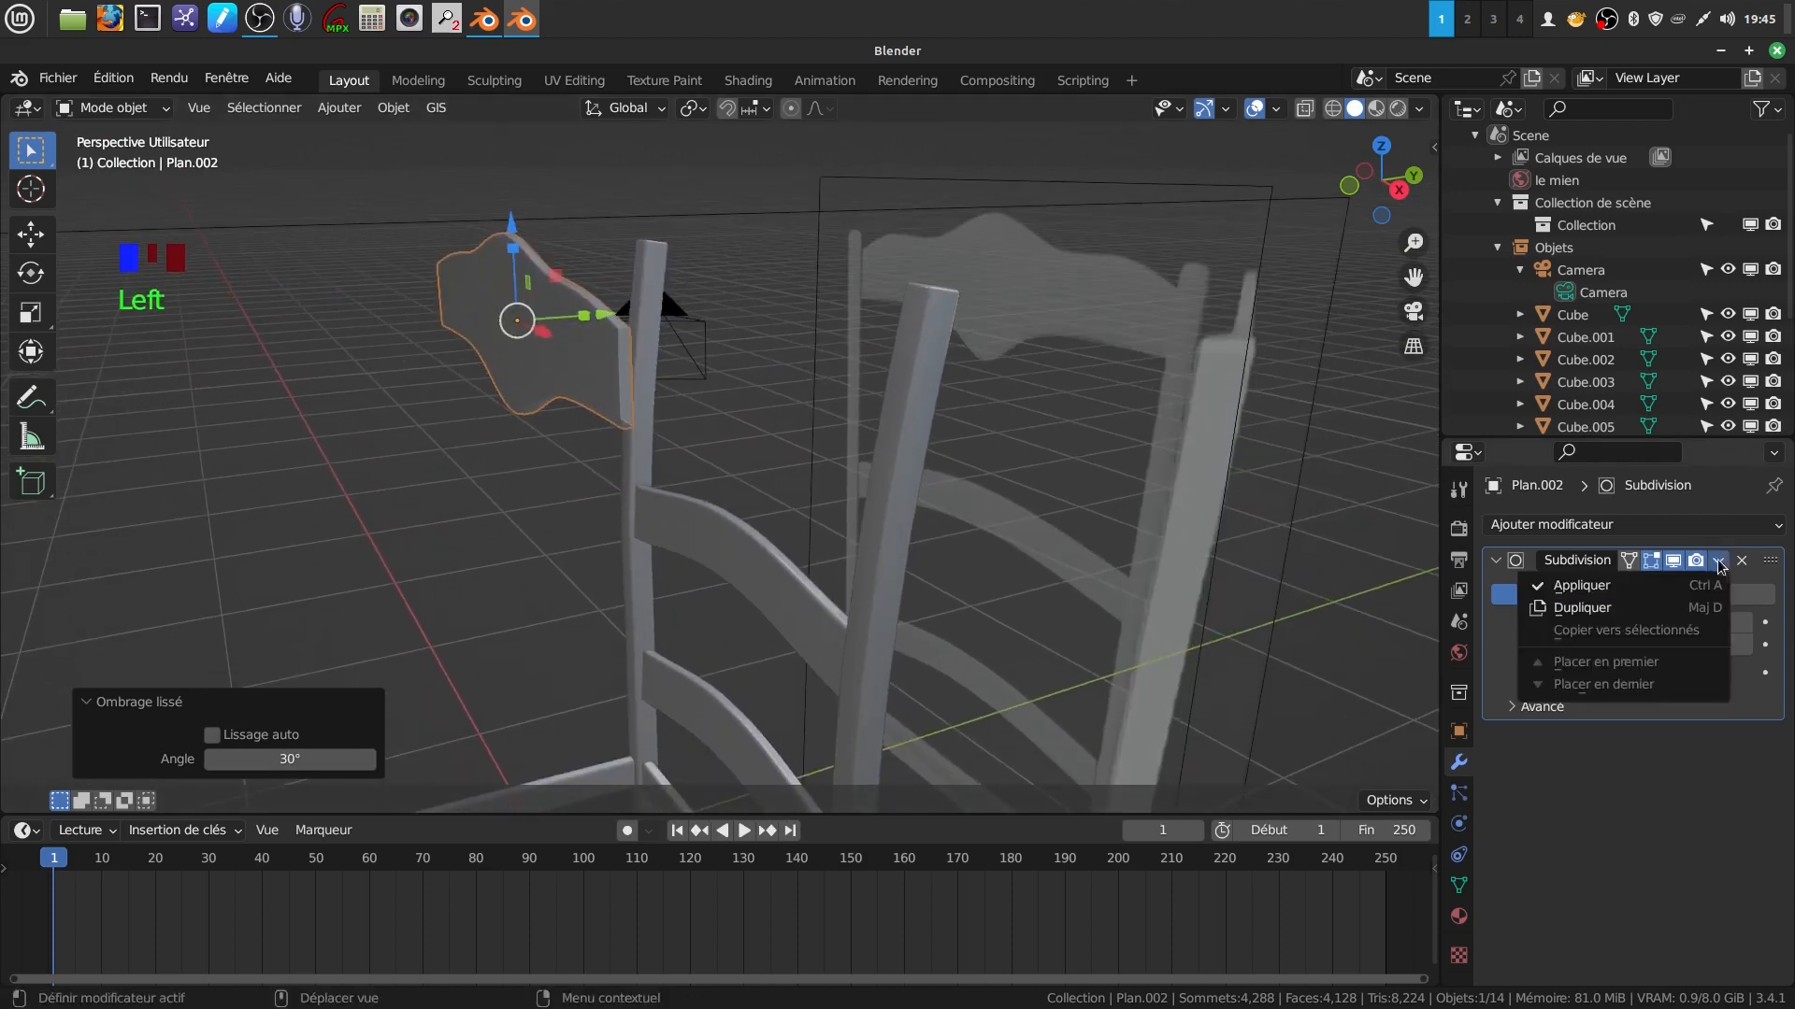
click(1634, 587)
scroll(855, 374, down, 3)
shift+middle_drag(855, 364, 843, 233)
scroll(801, 306, down, 3)
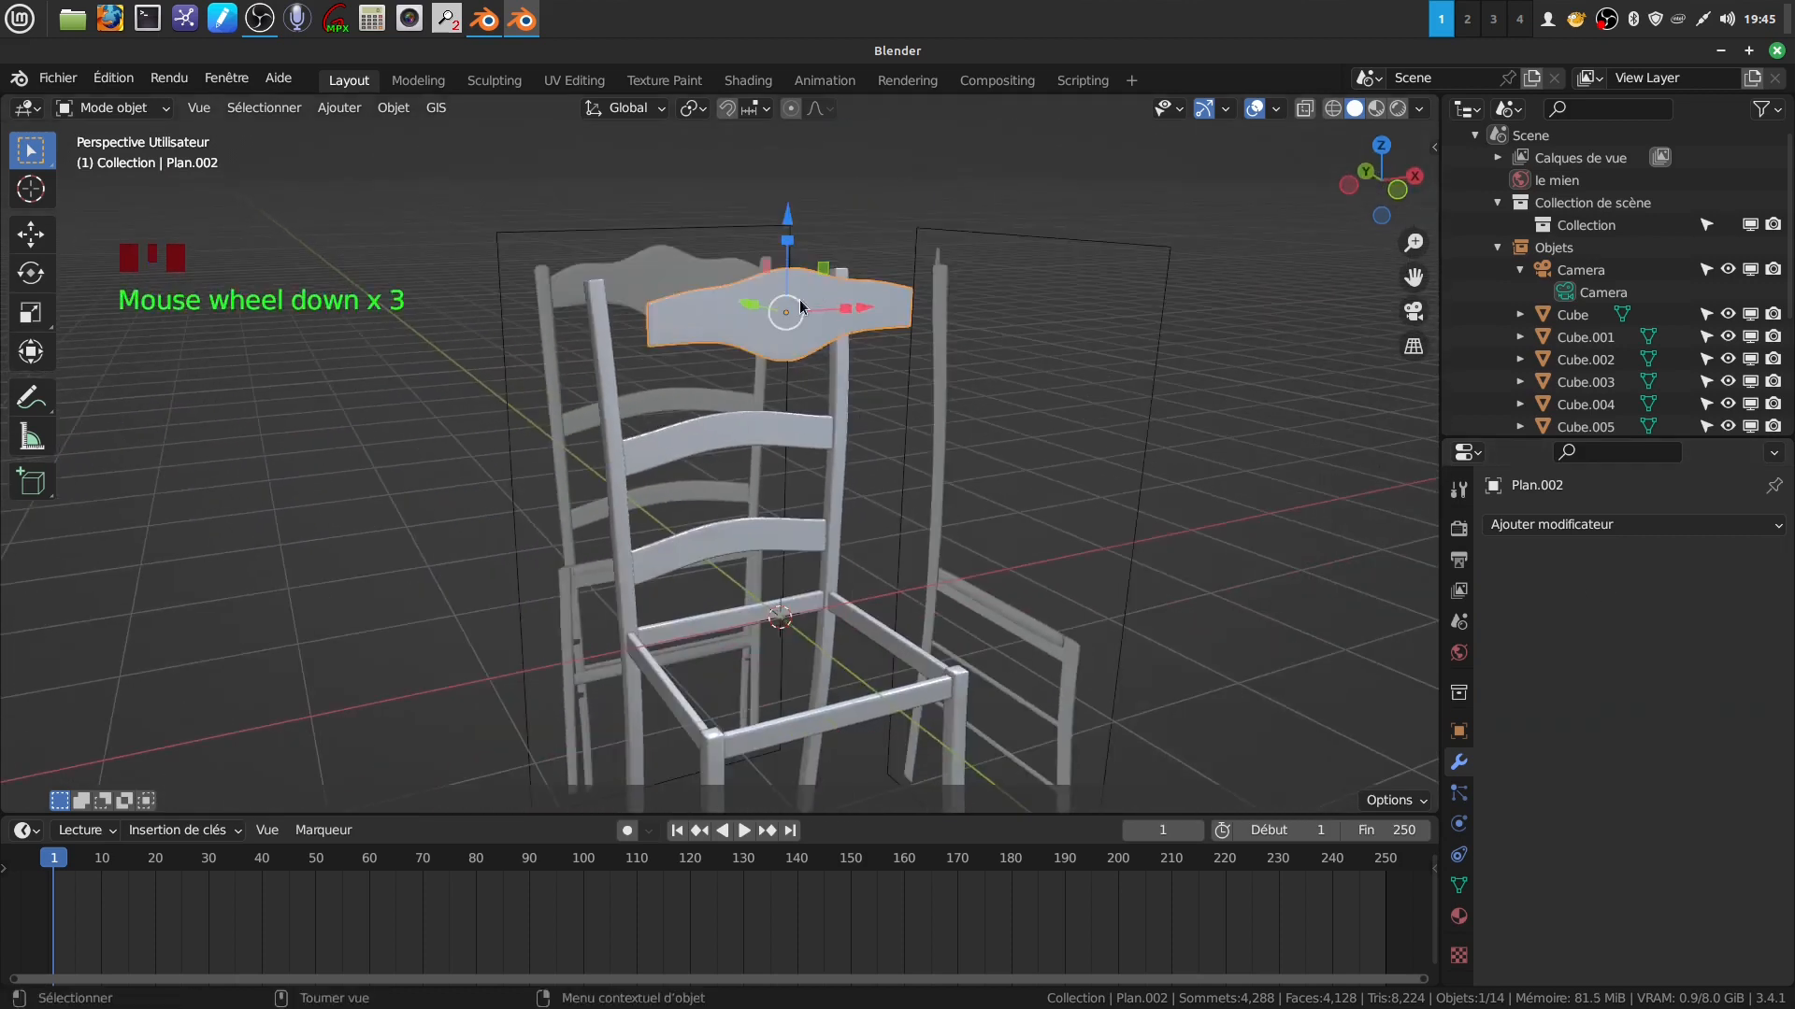
Check the normals of the top rail and chair parts with the face orientation overlay, and switch the overlay off again.
key(q)
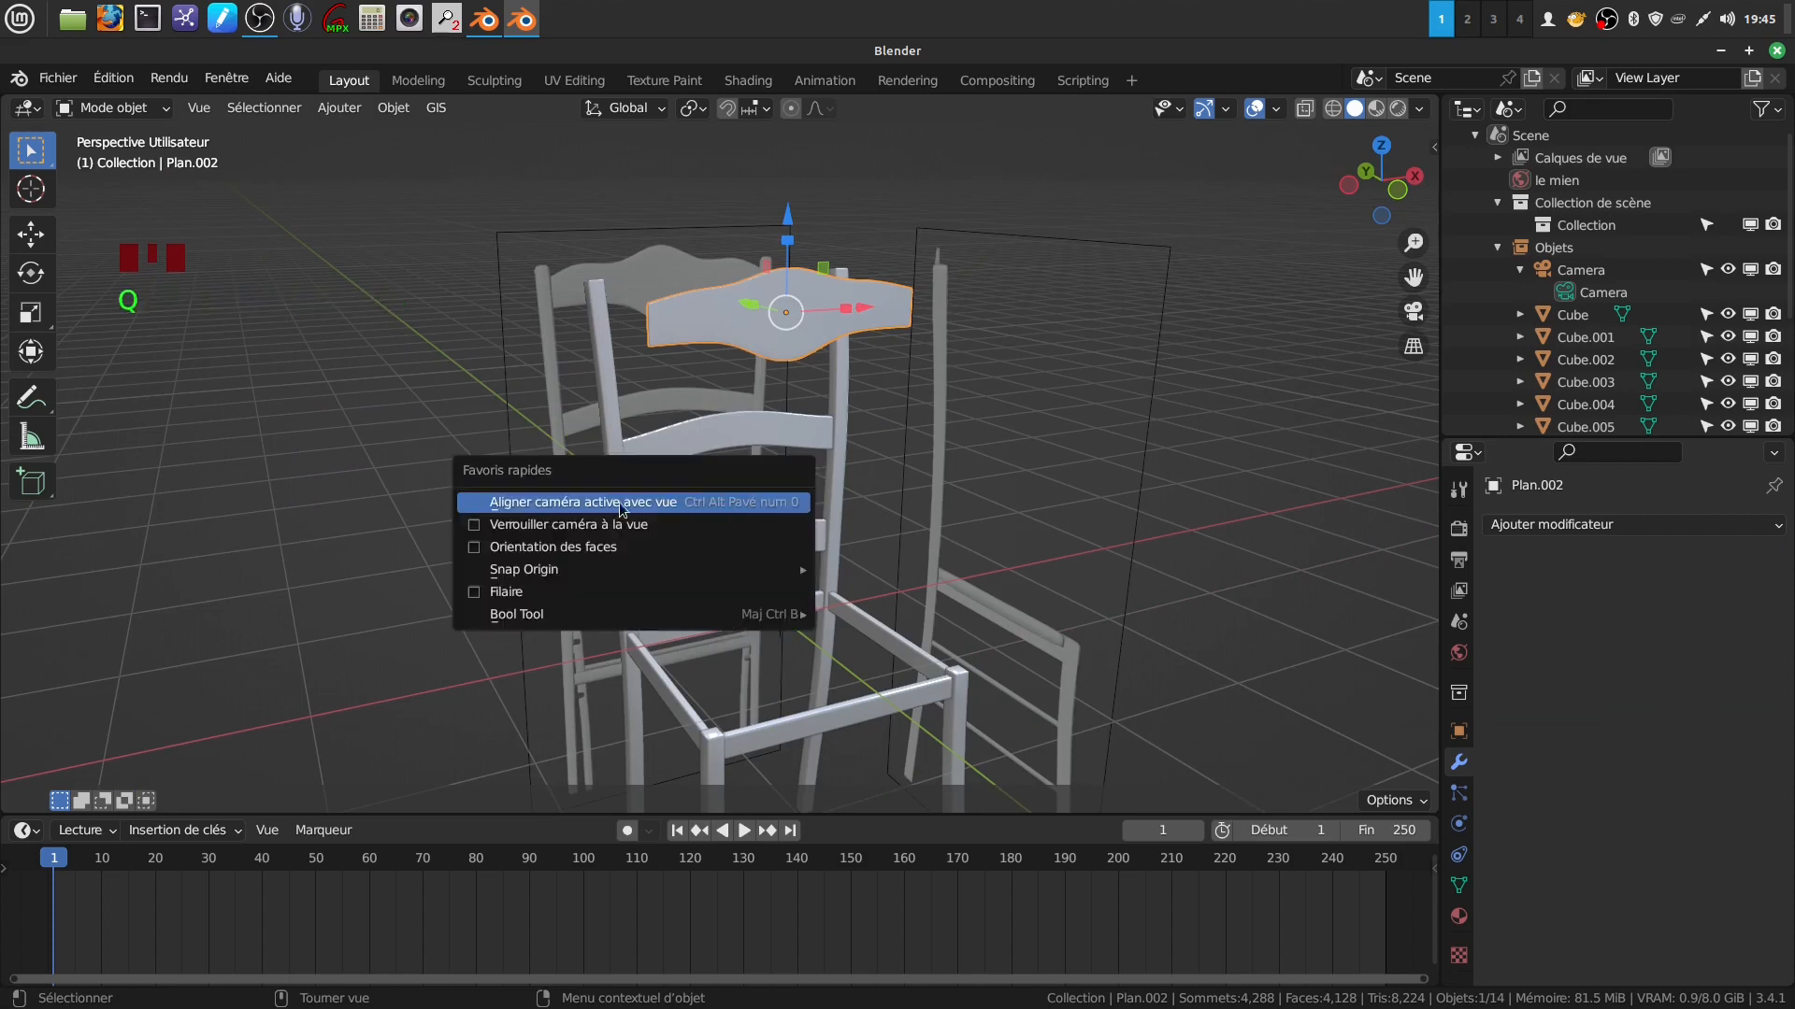
click(553, 547)
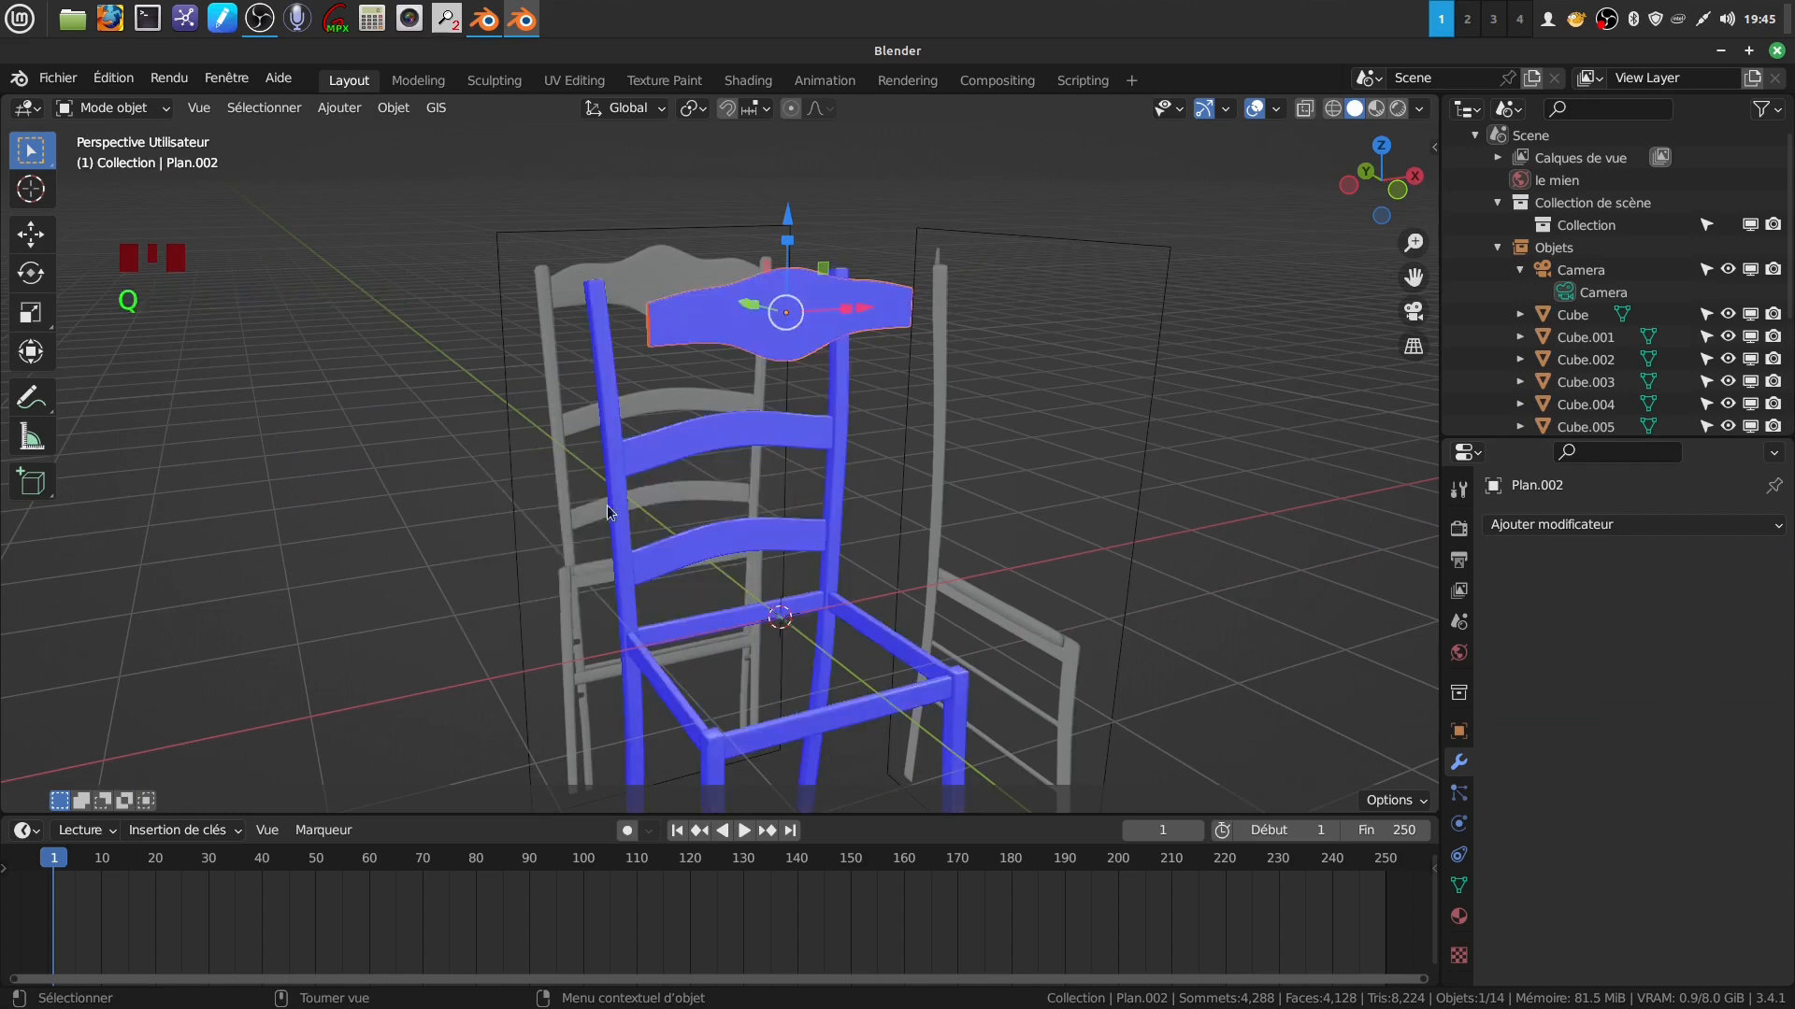
scroll(813, 441, down, 3)
scroll(810, 445, up, 4)
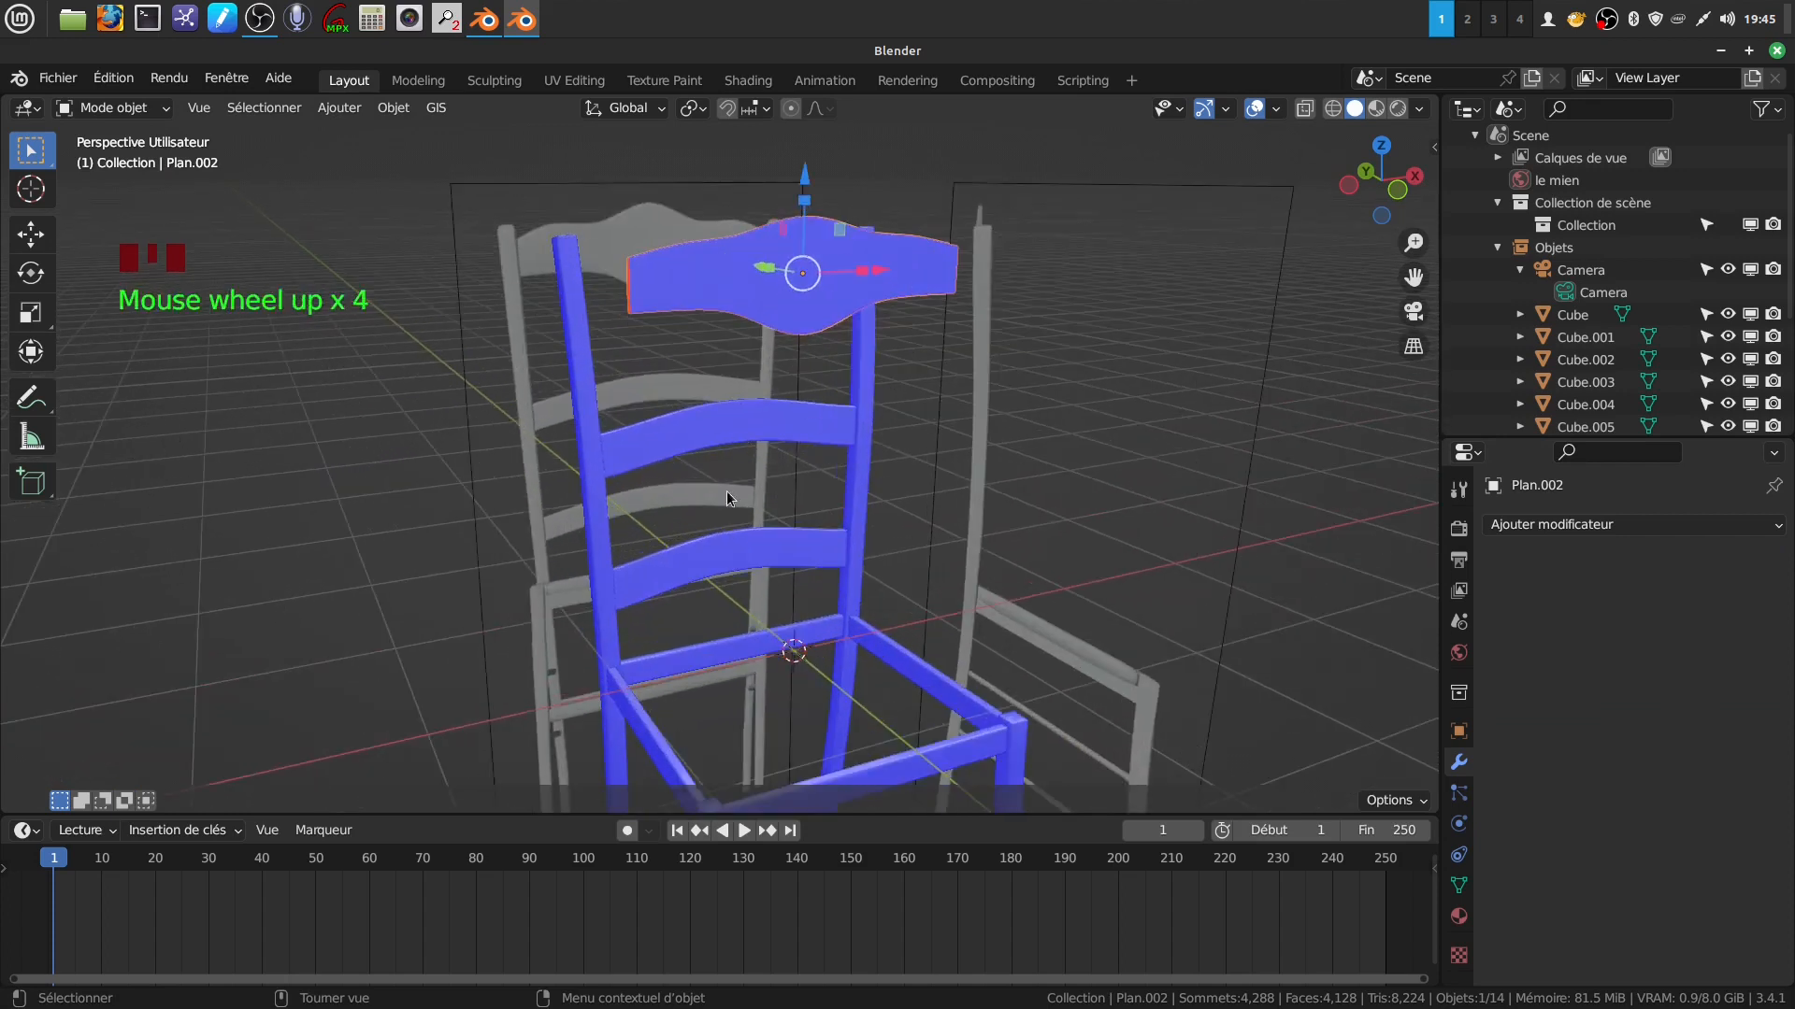
key(q)
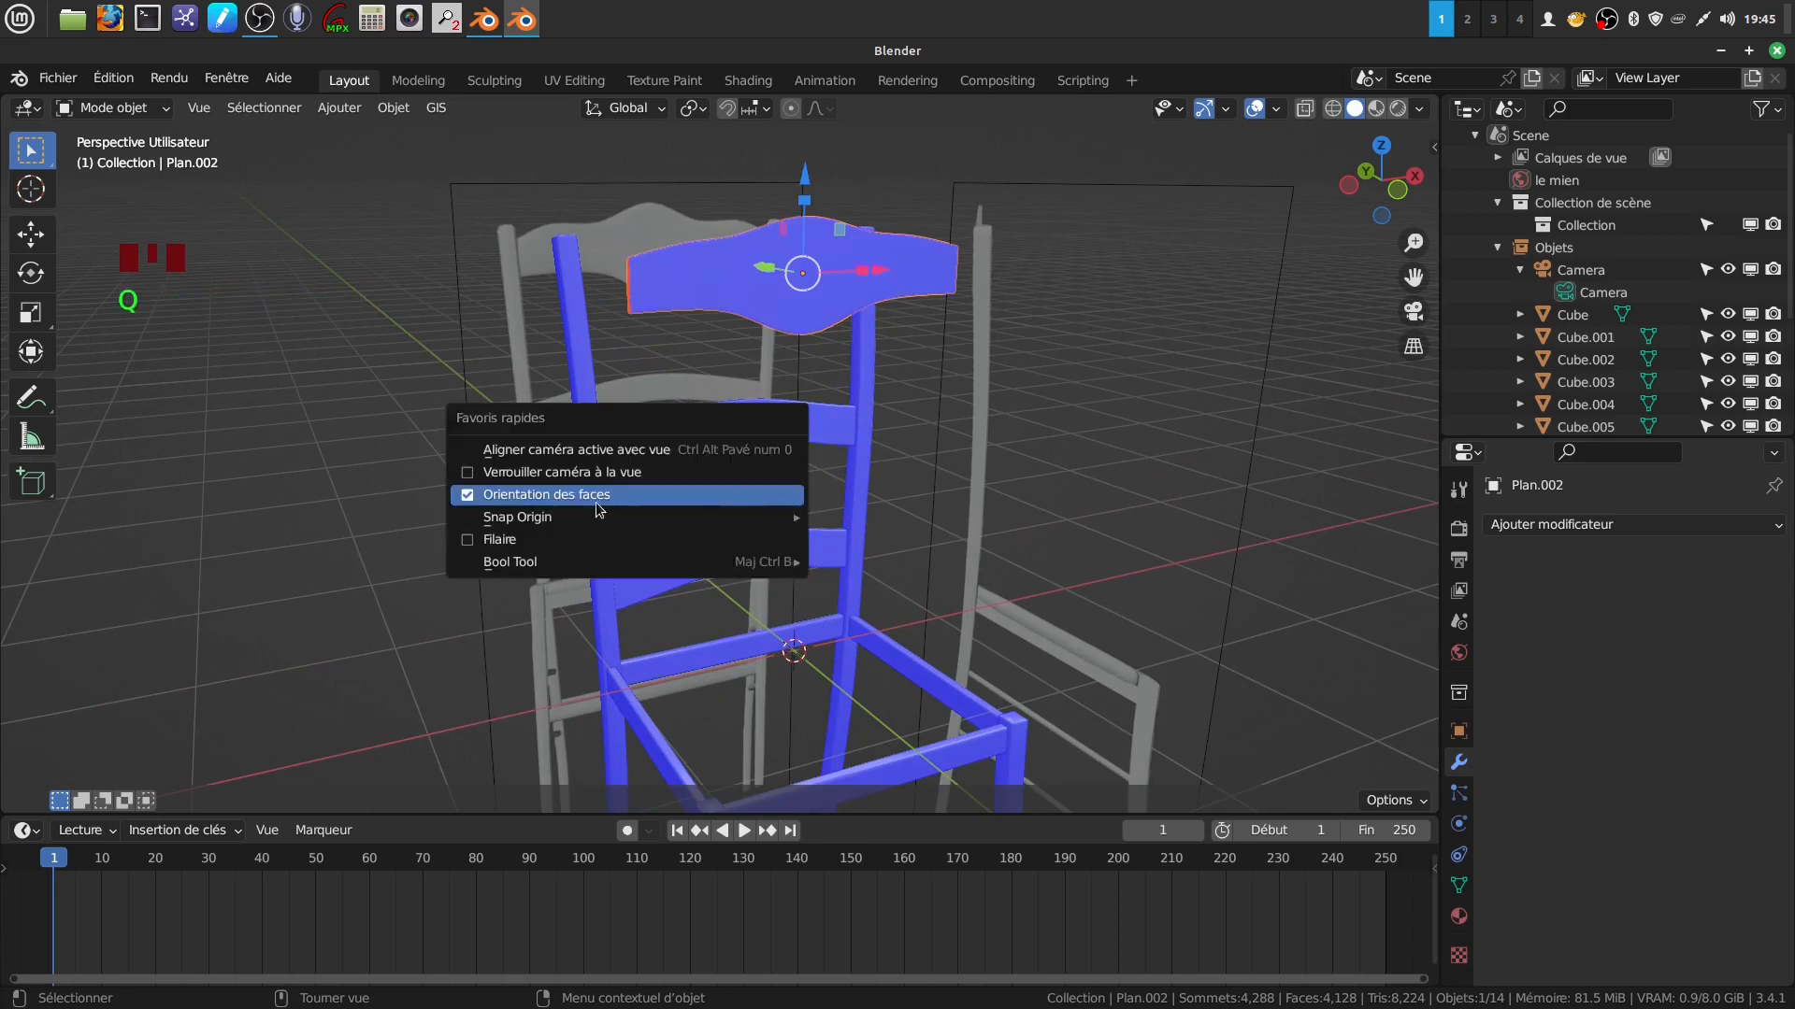
click(465, 498)
Move the top rail 0.90645 m along Y between the posts and rotate it 9.79° in side view to follow their tilt.
middle_drag(861, 283, 1009, 291)
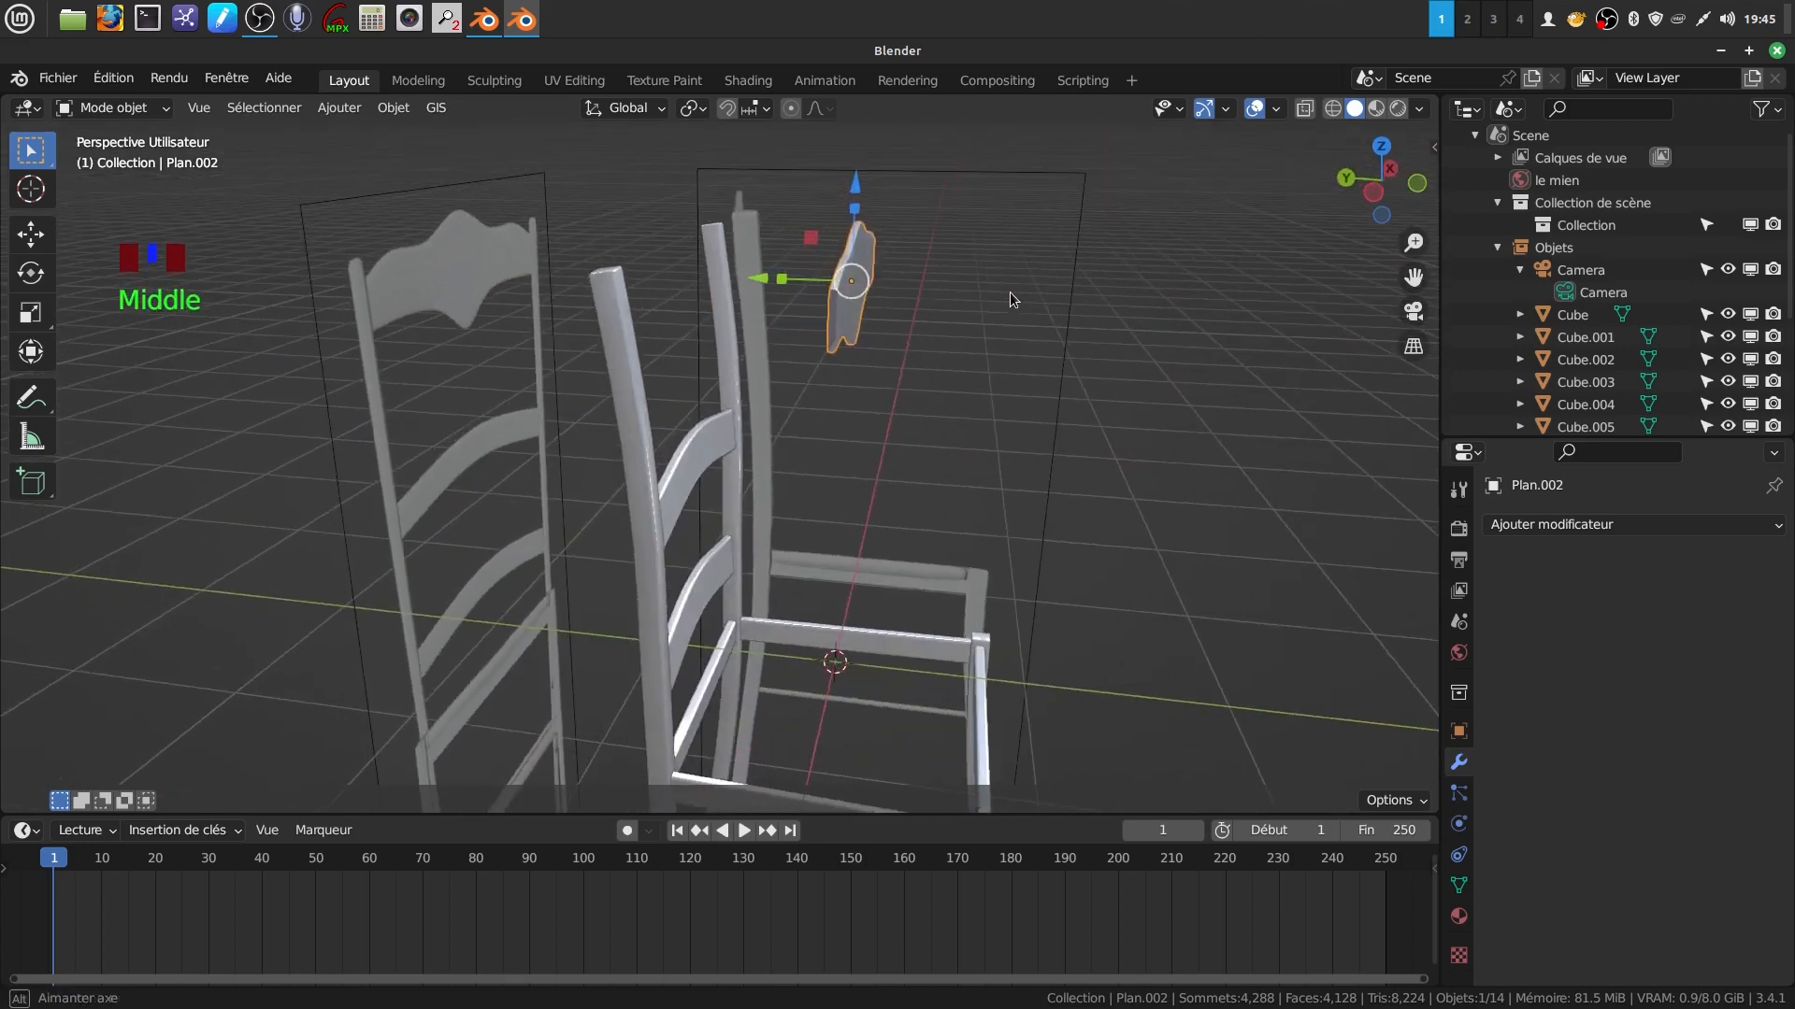
drag(767, 285, 579, 278)
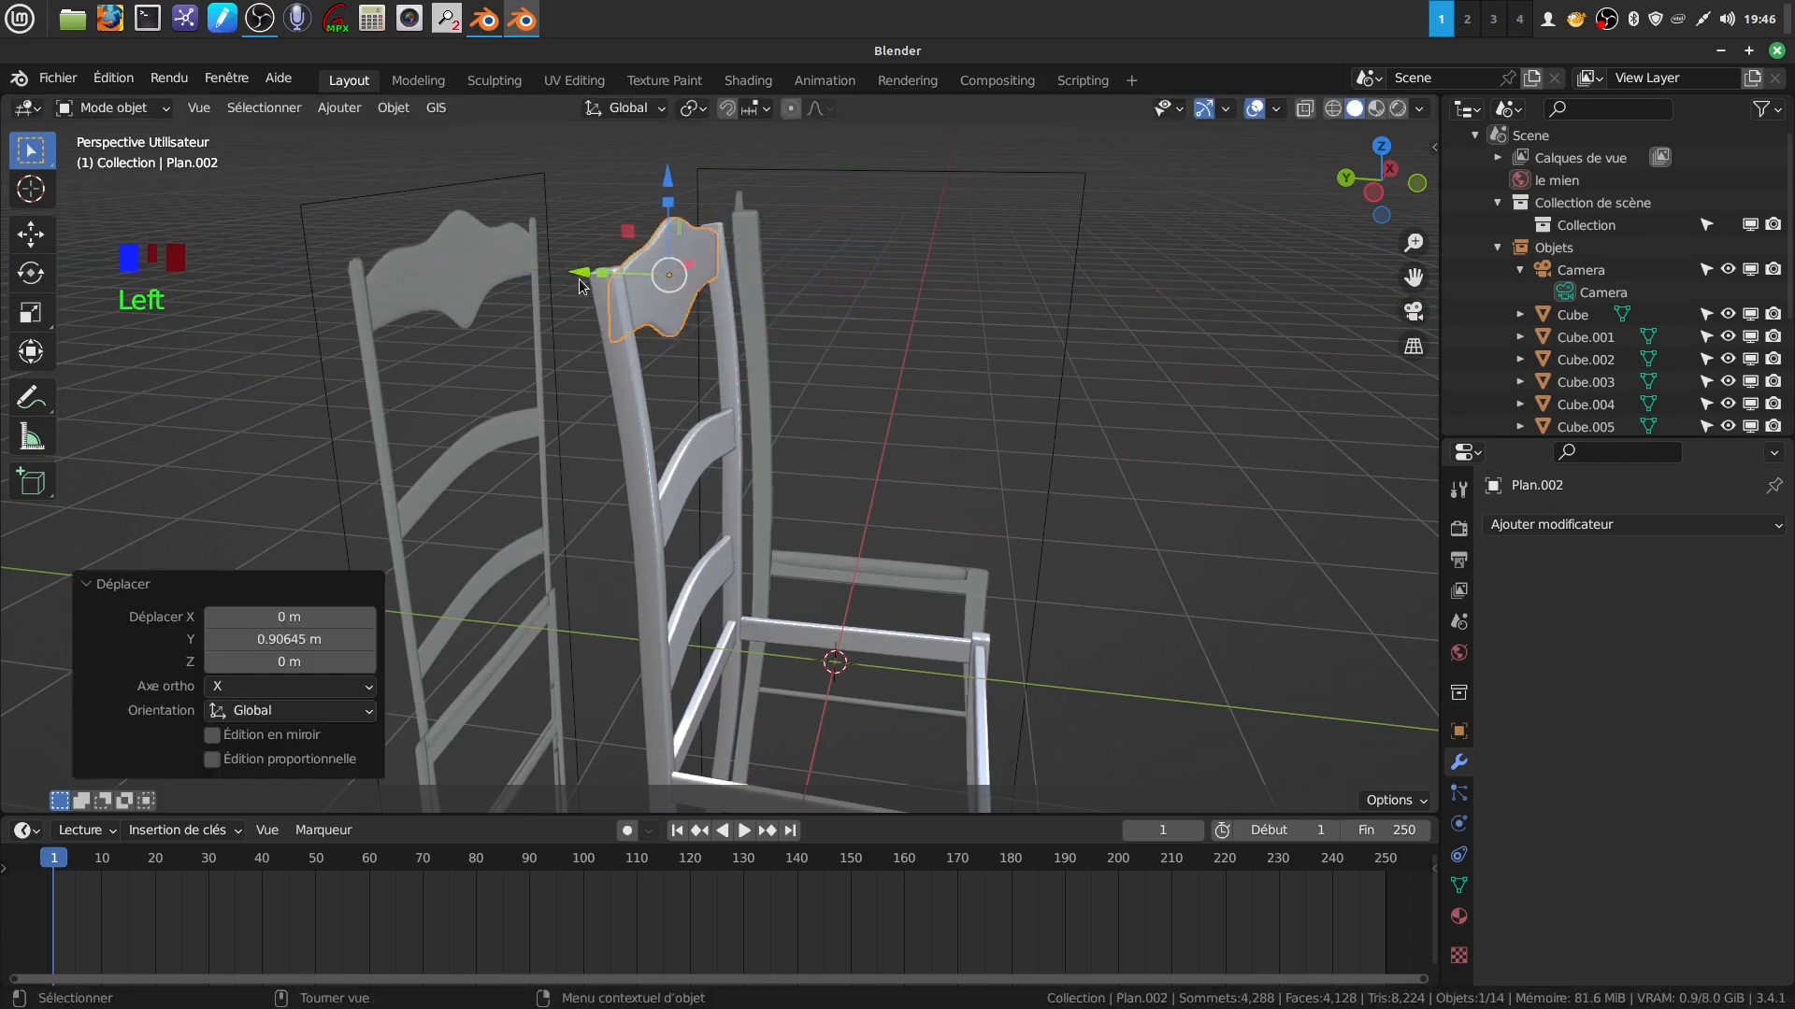
key(KP_3)
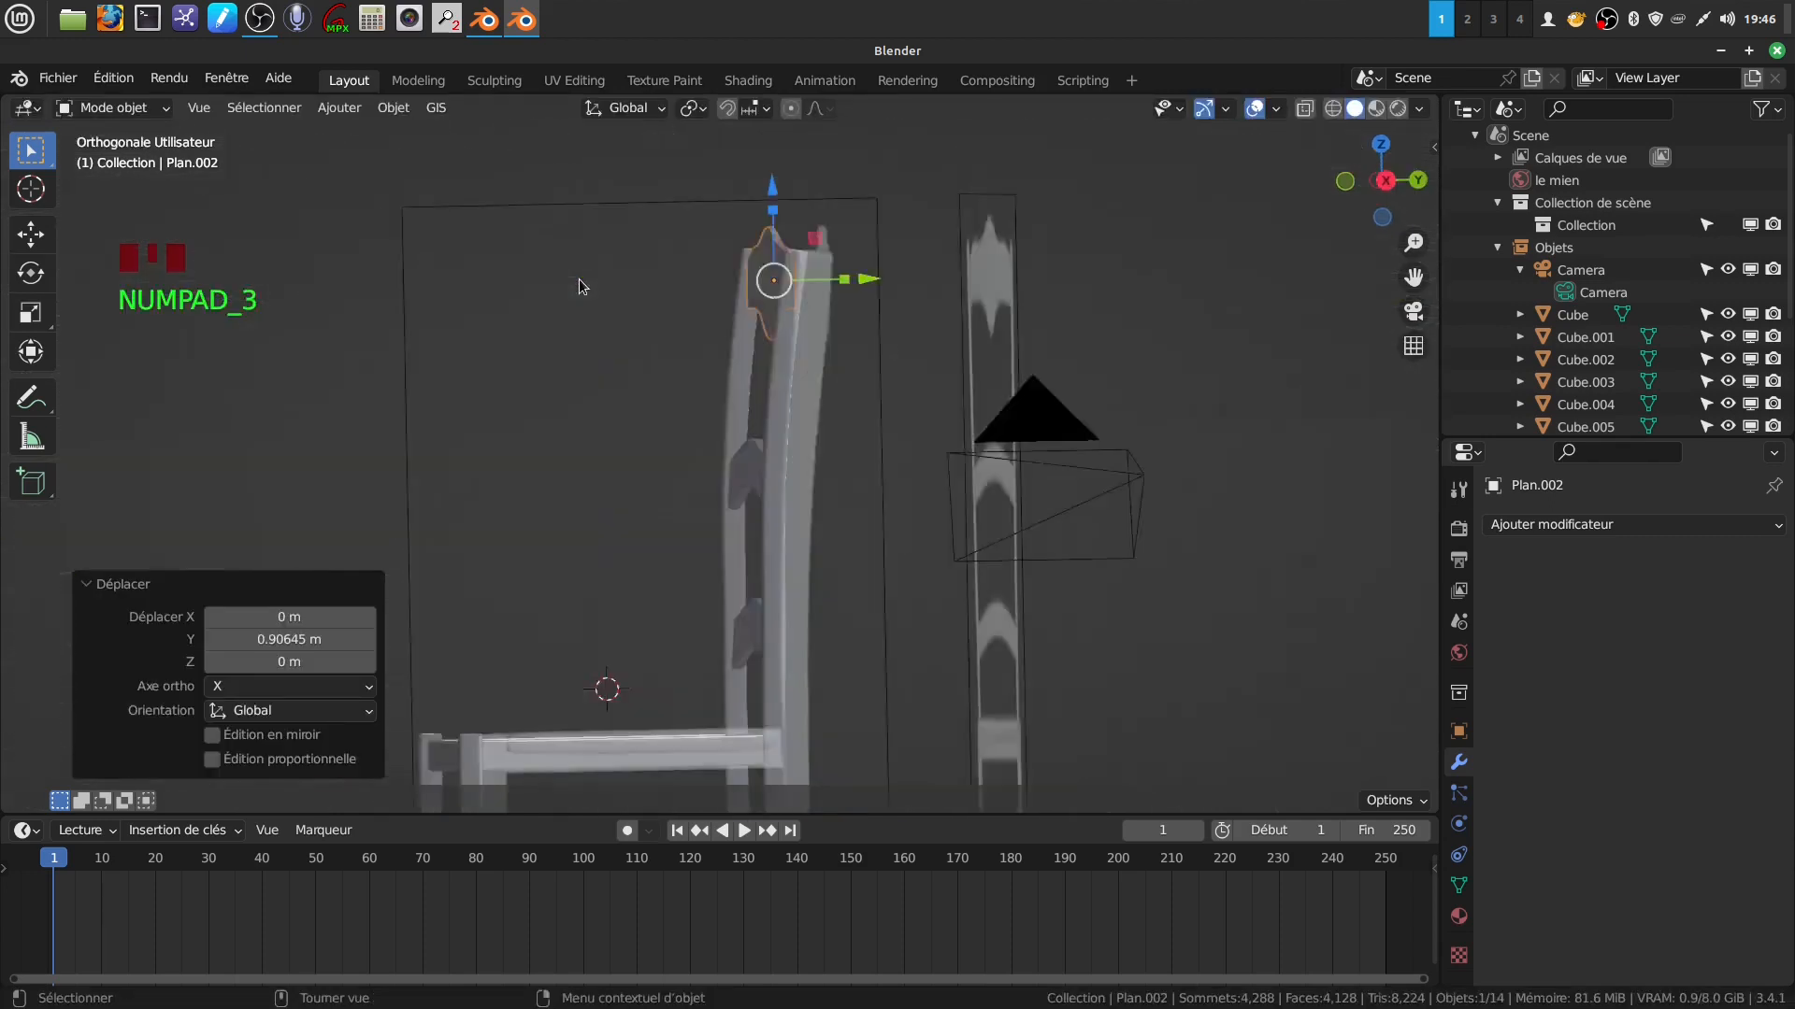
scroll(579, 279, up, 2)
shift+middle_drag(675, 127, 705, 445)
scroll(765, 483, up, 3)
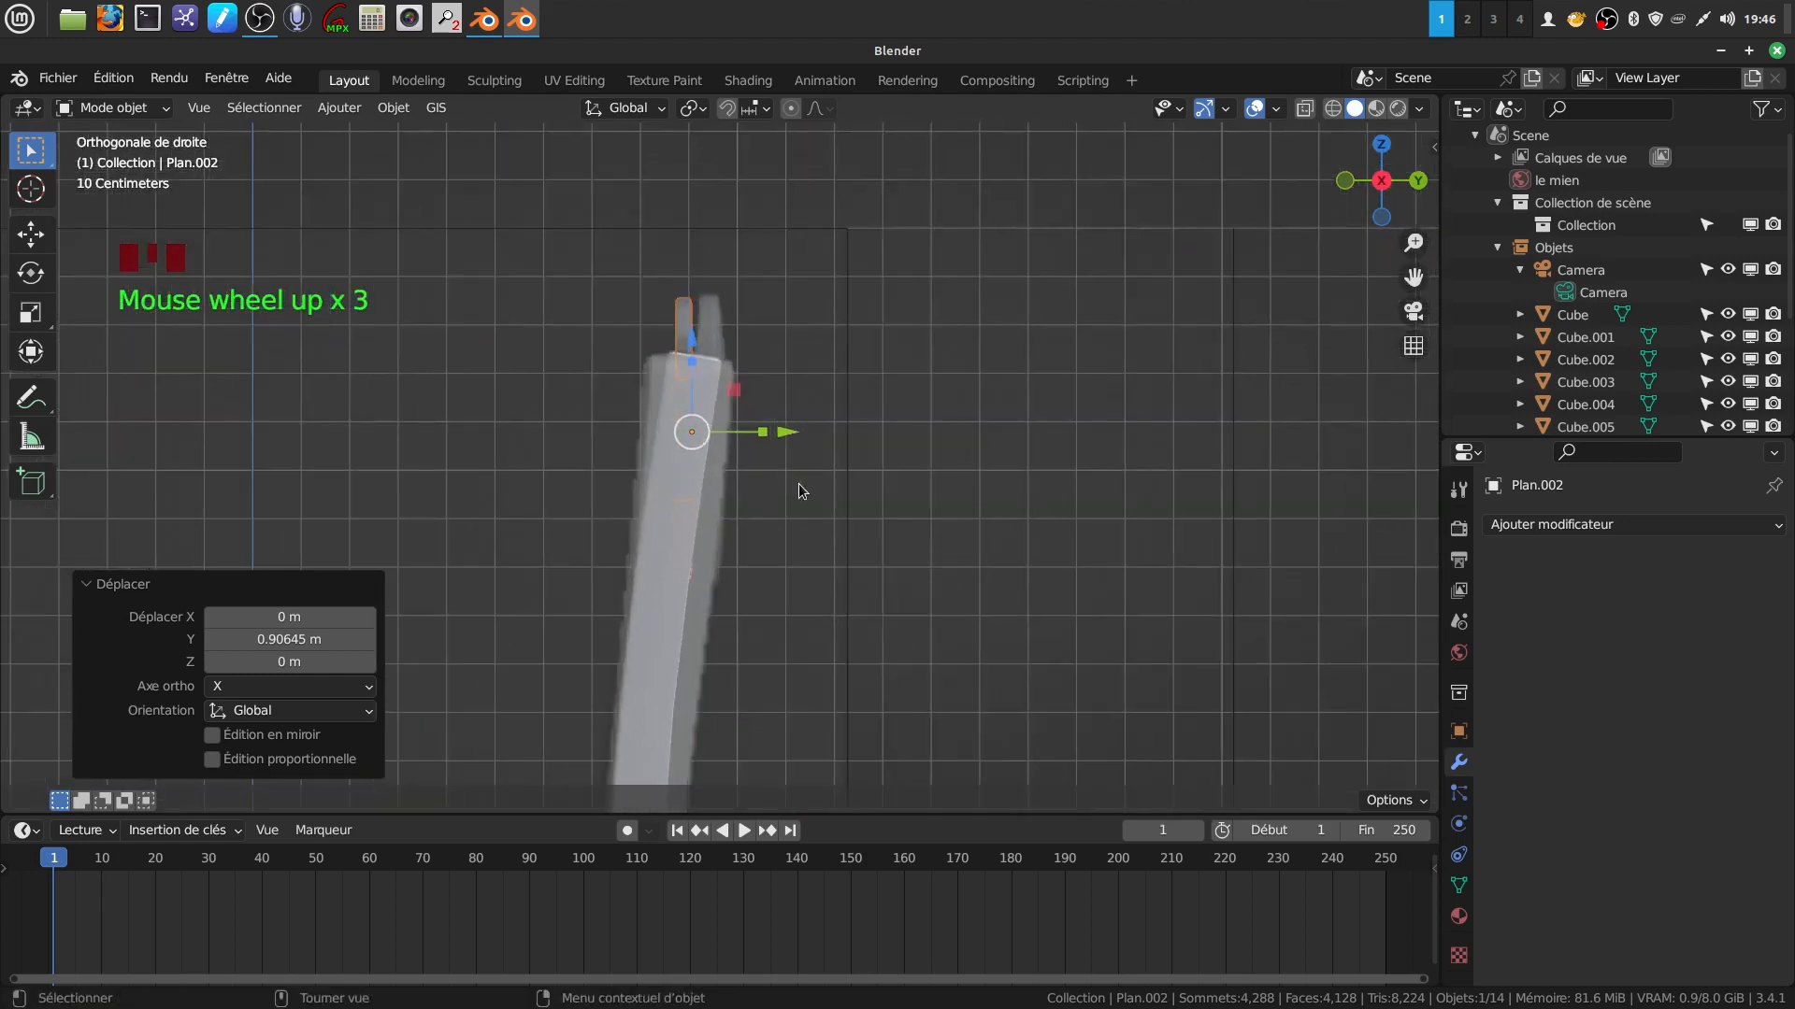
key(r)
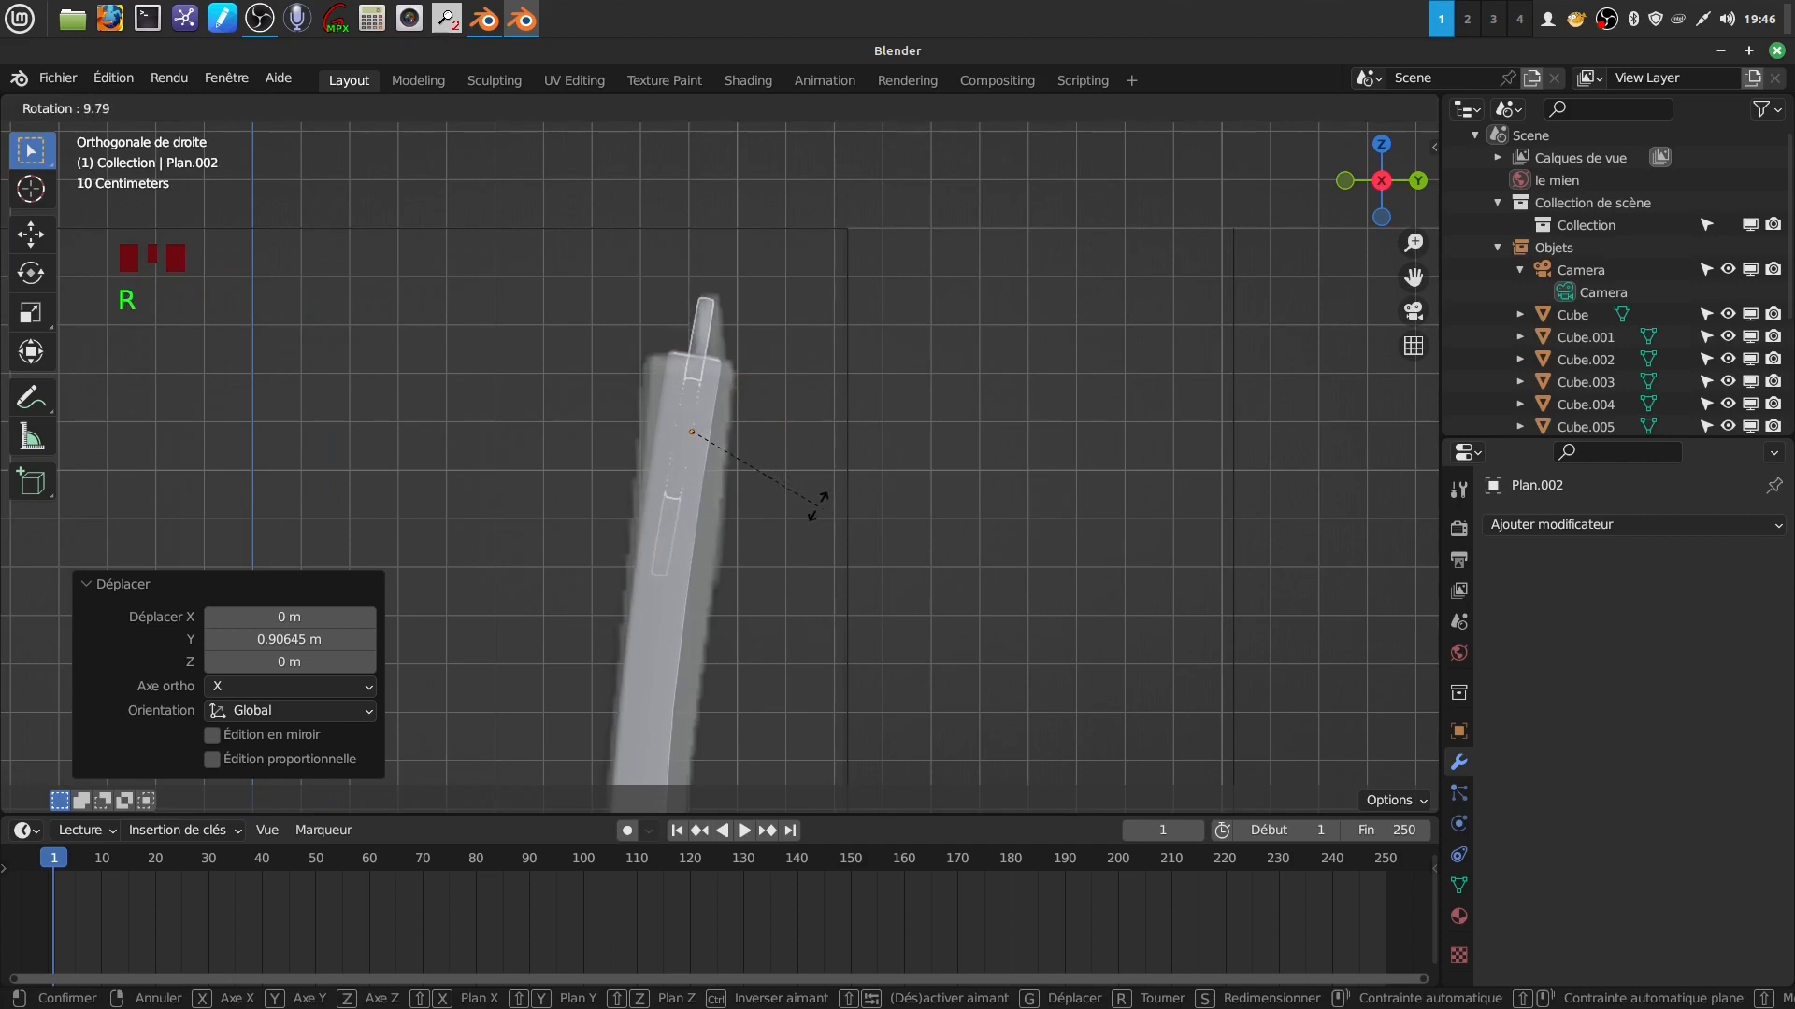
click(816, 506)
middle_drag(749, 501, 799, 535)
scroll(792, 591, down, 2)
scroll(793, 591, down, 4)
shift+middle_drag(789, 598, 798, 314)
scroll(777, 313, down, 2)
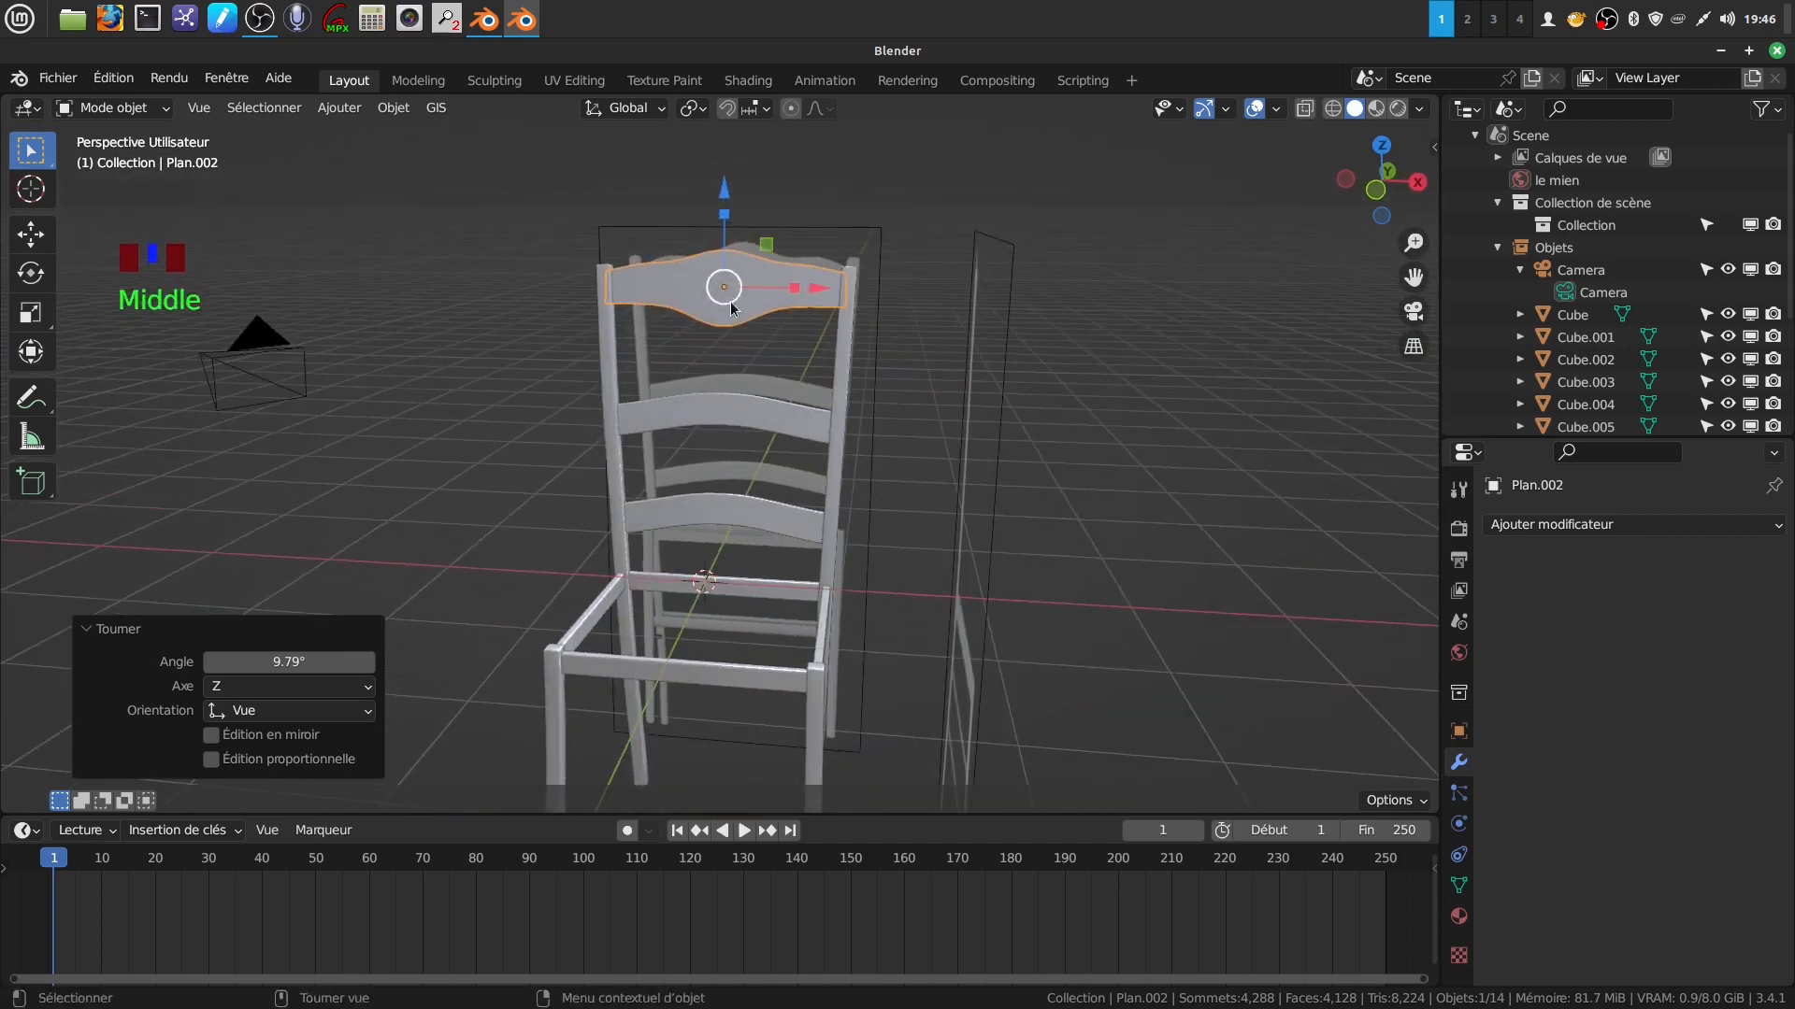
middle_drag(746, 493, 716, 458)
shift+click(698, 481)
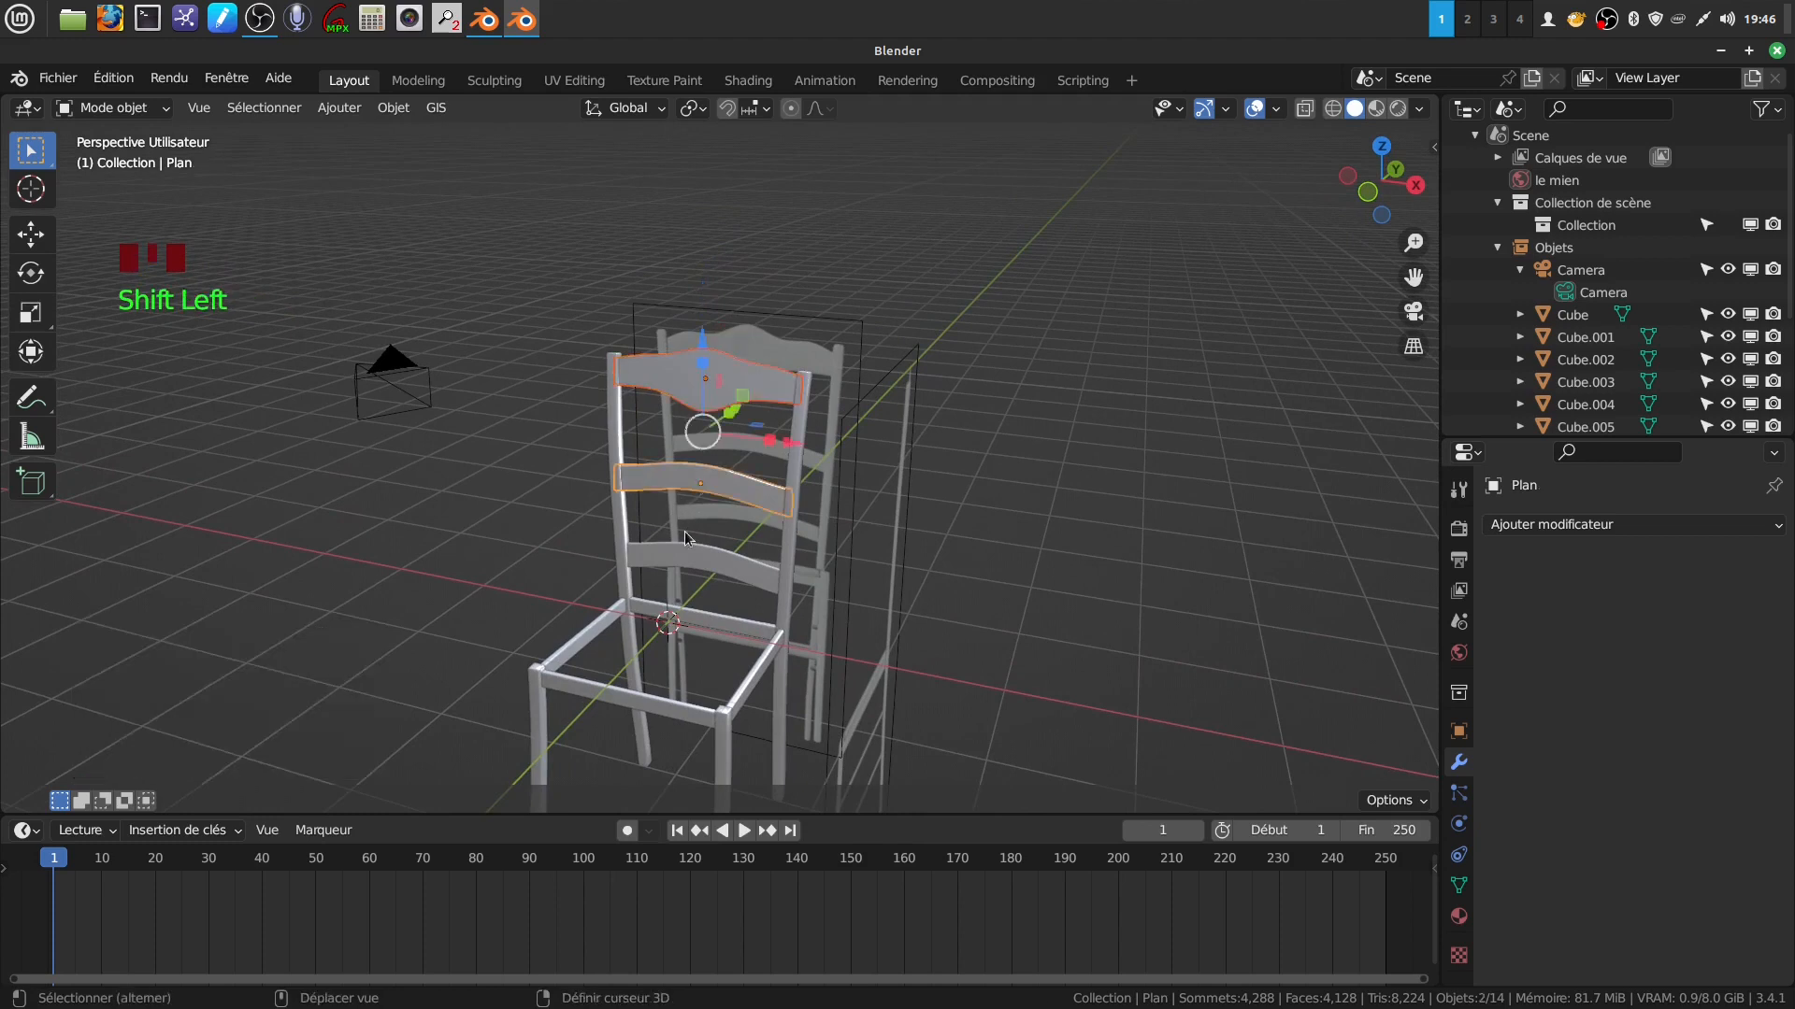
scroll(733, 383, up, 4)
middle_drag(733, 384, 660, 420)
click(660, 423)
key(Tab)
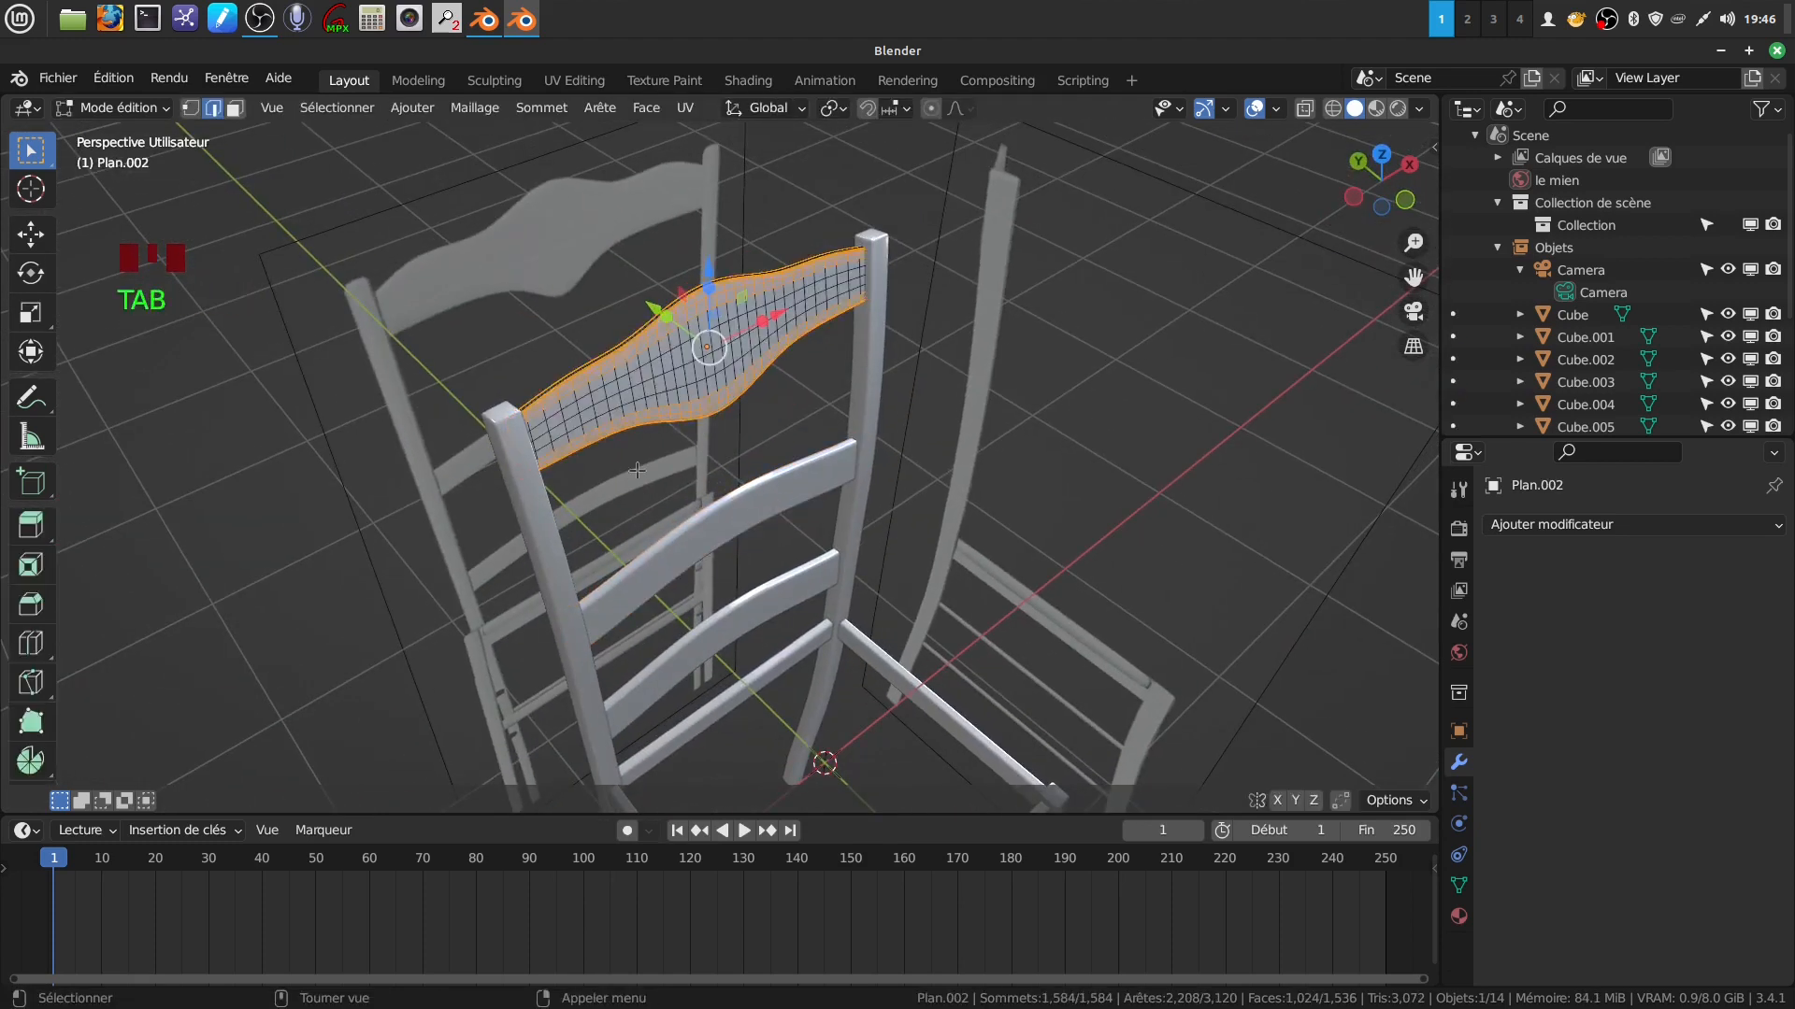
scroll(648, 449, up, 3)
key(Tab)
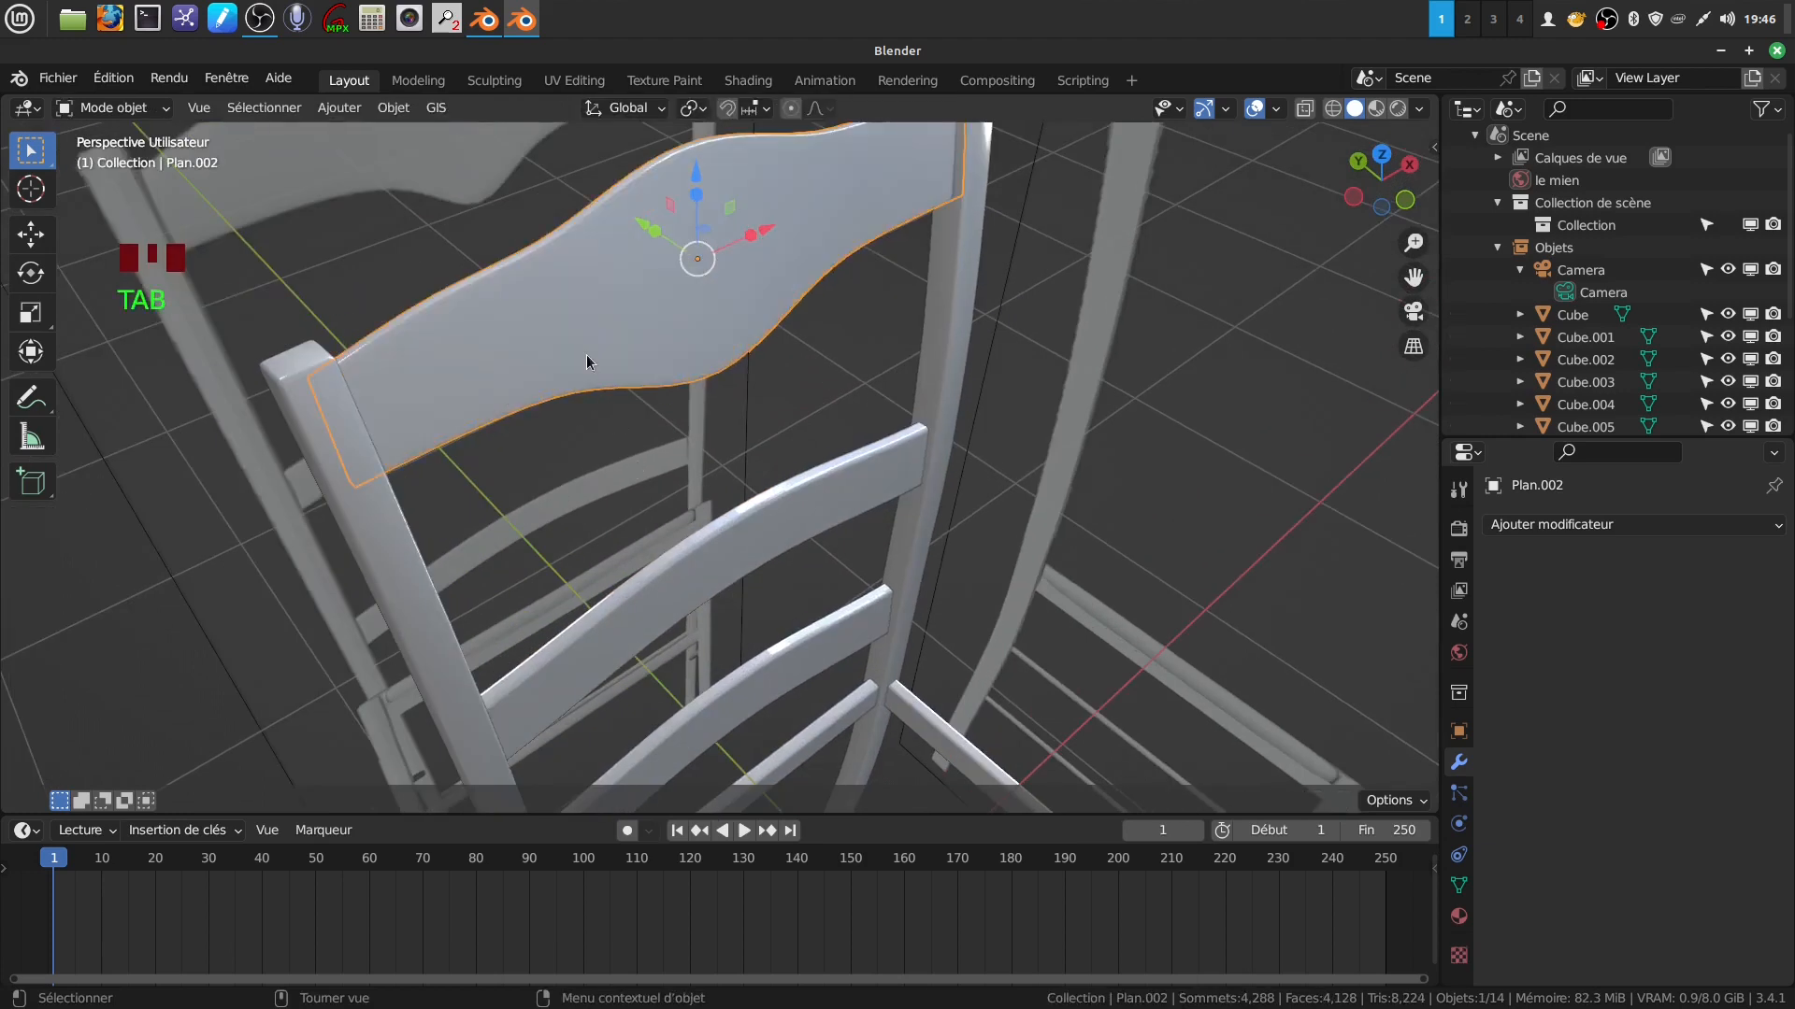
Isolate the top rail in local view and open its mesh for editing with nothing selected.
key(KP_Divide)
key(Tab)
shift+middle_drag(590, 453, 704, 473)
scroll(617, 332, up, 2)
scroll(795, 374, up, 3)
key(alt+a)
scroll(720, 477, up, 2)
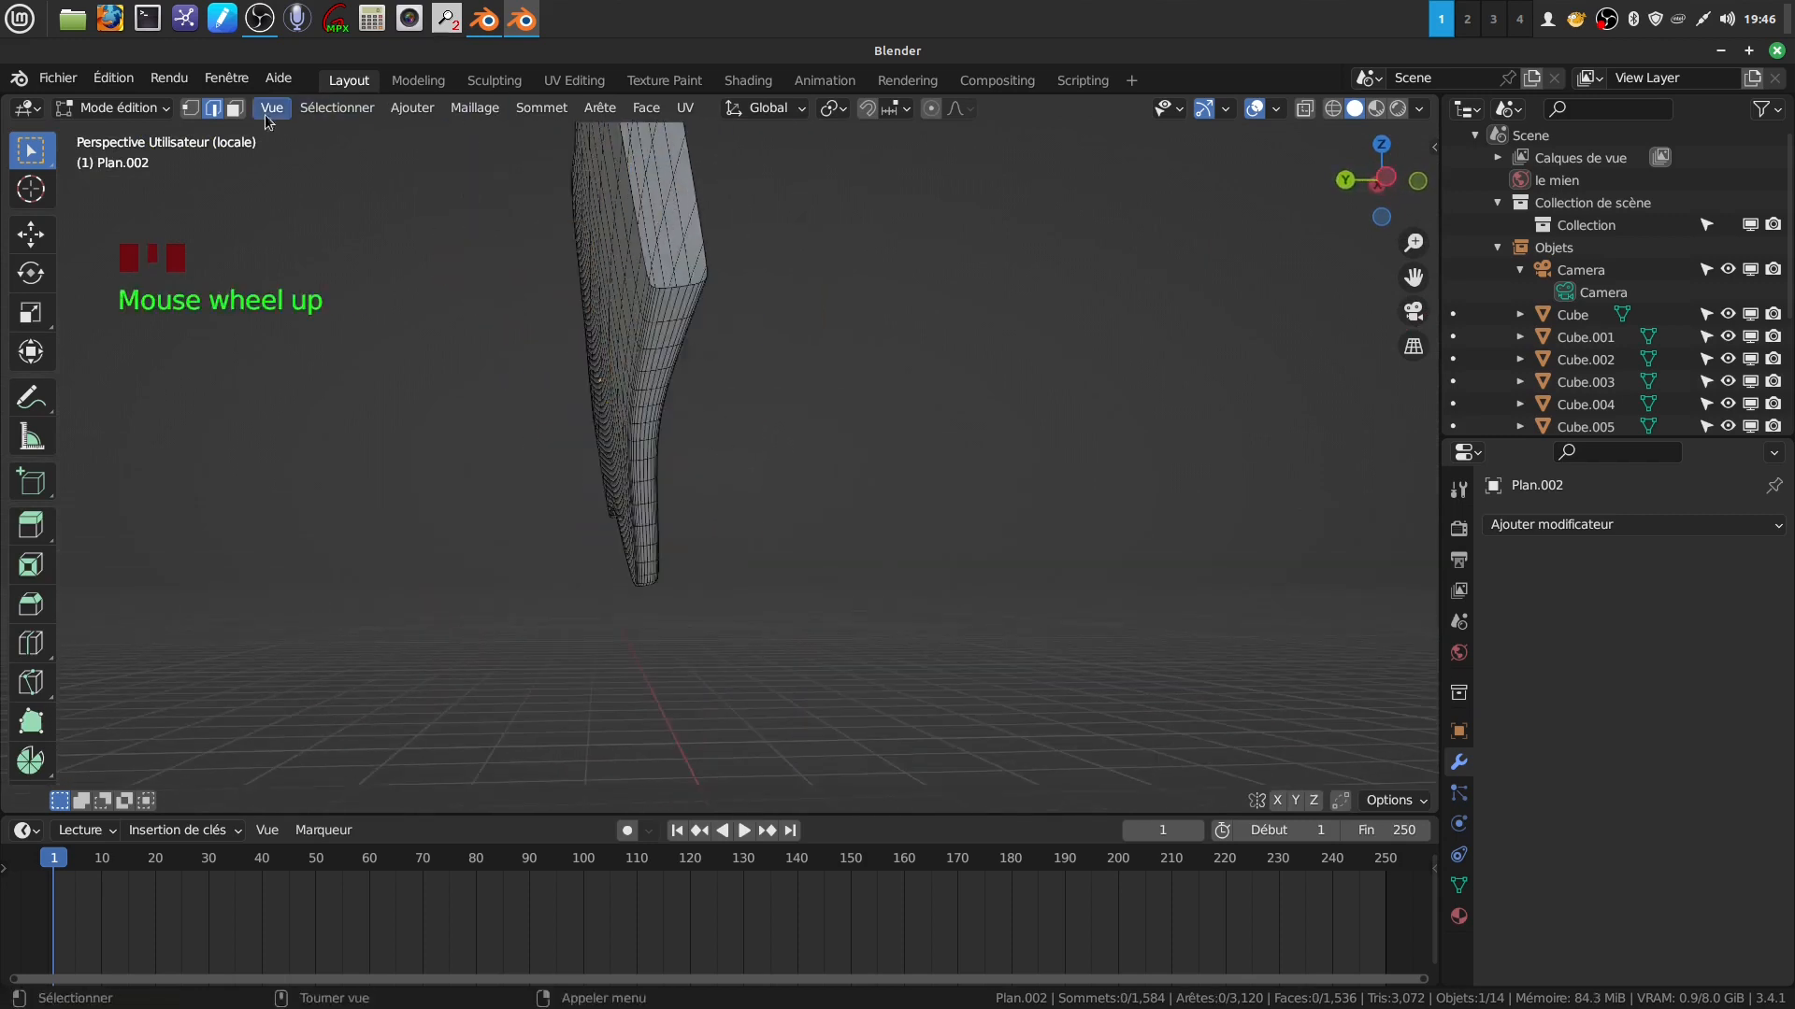
Mark a seam along the middle edge loop of the rail's underside, return to object mode and leave local view.
click(219, 110)
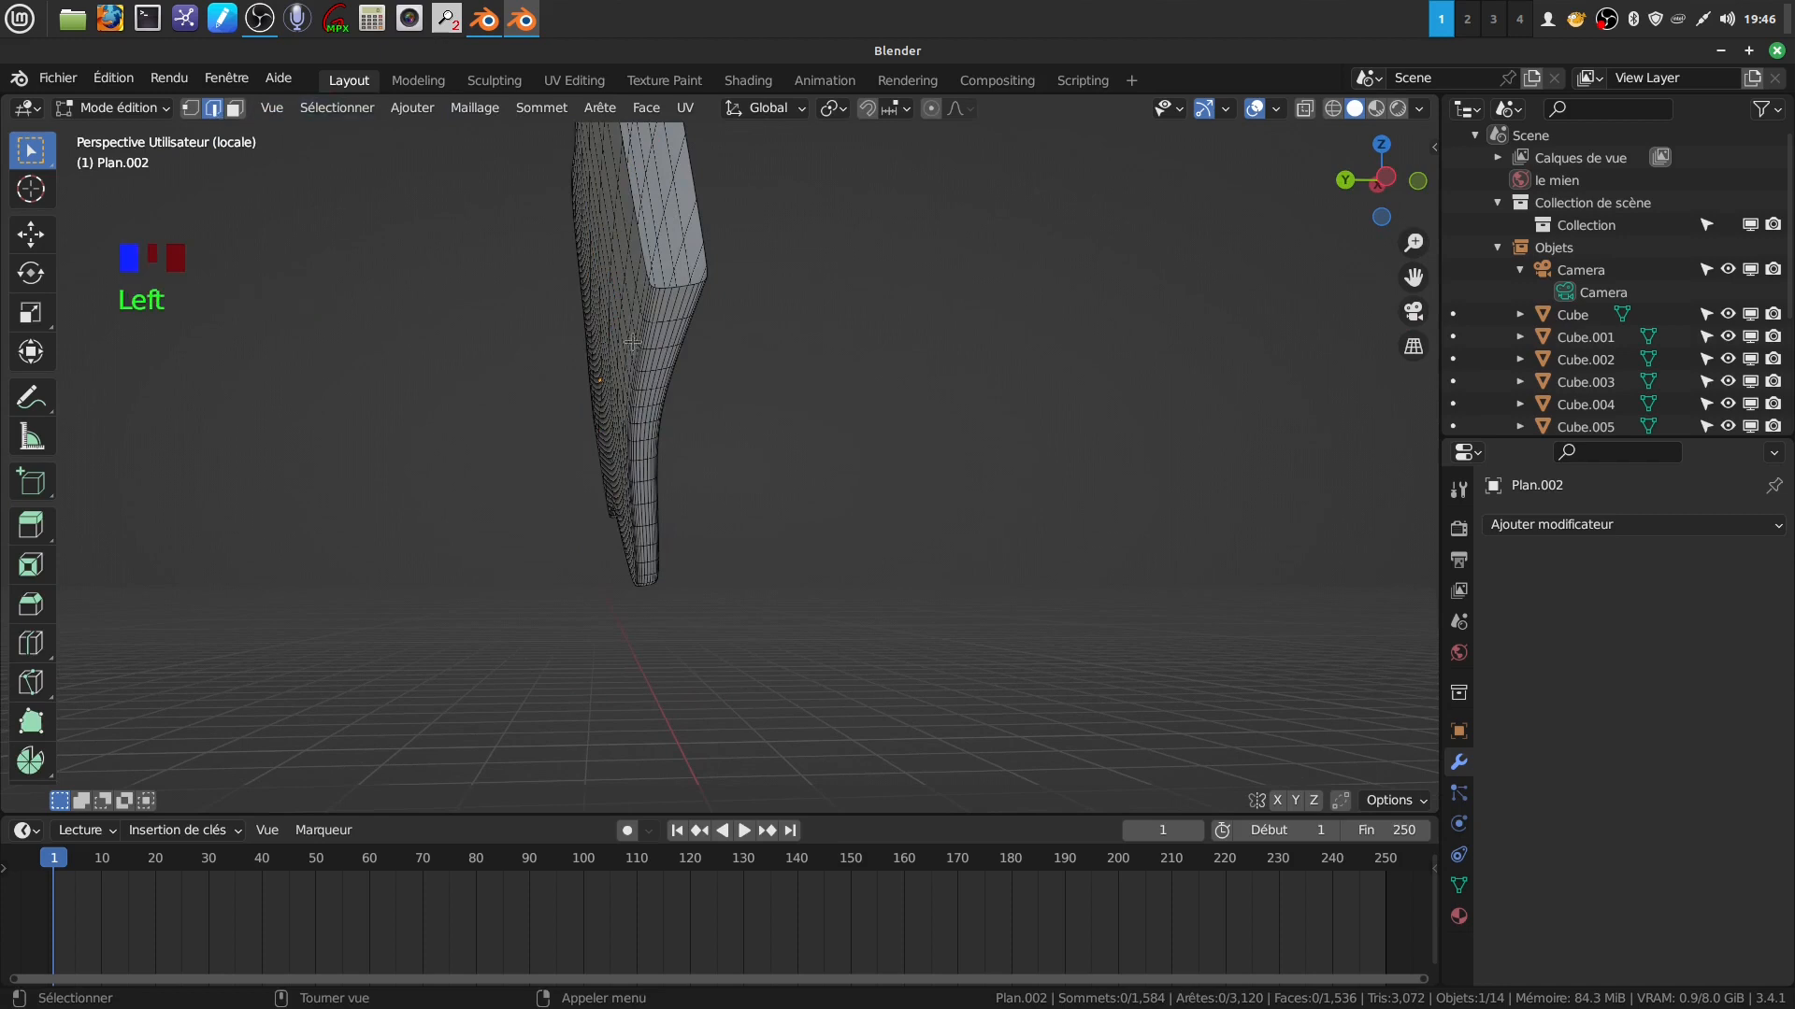
alt+click(663, 313)
right_click(837, 449)
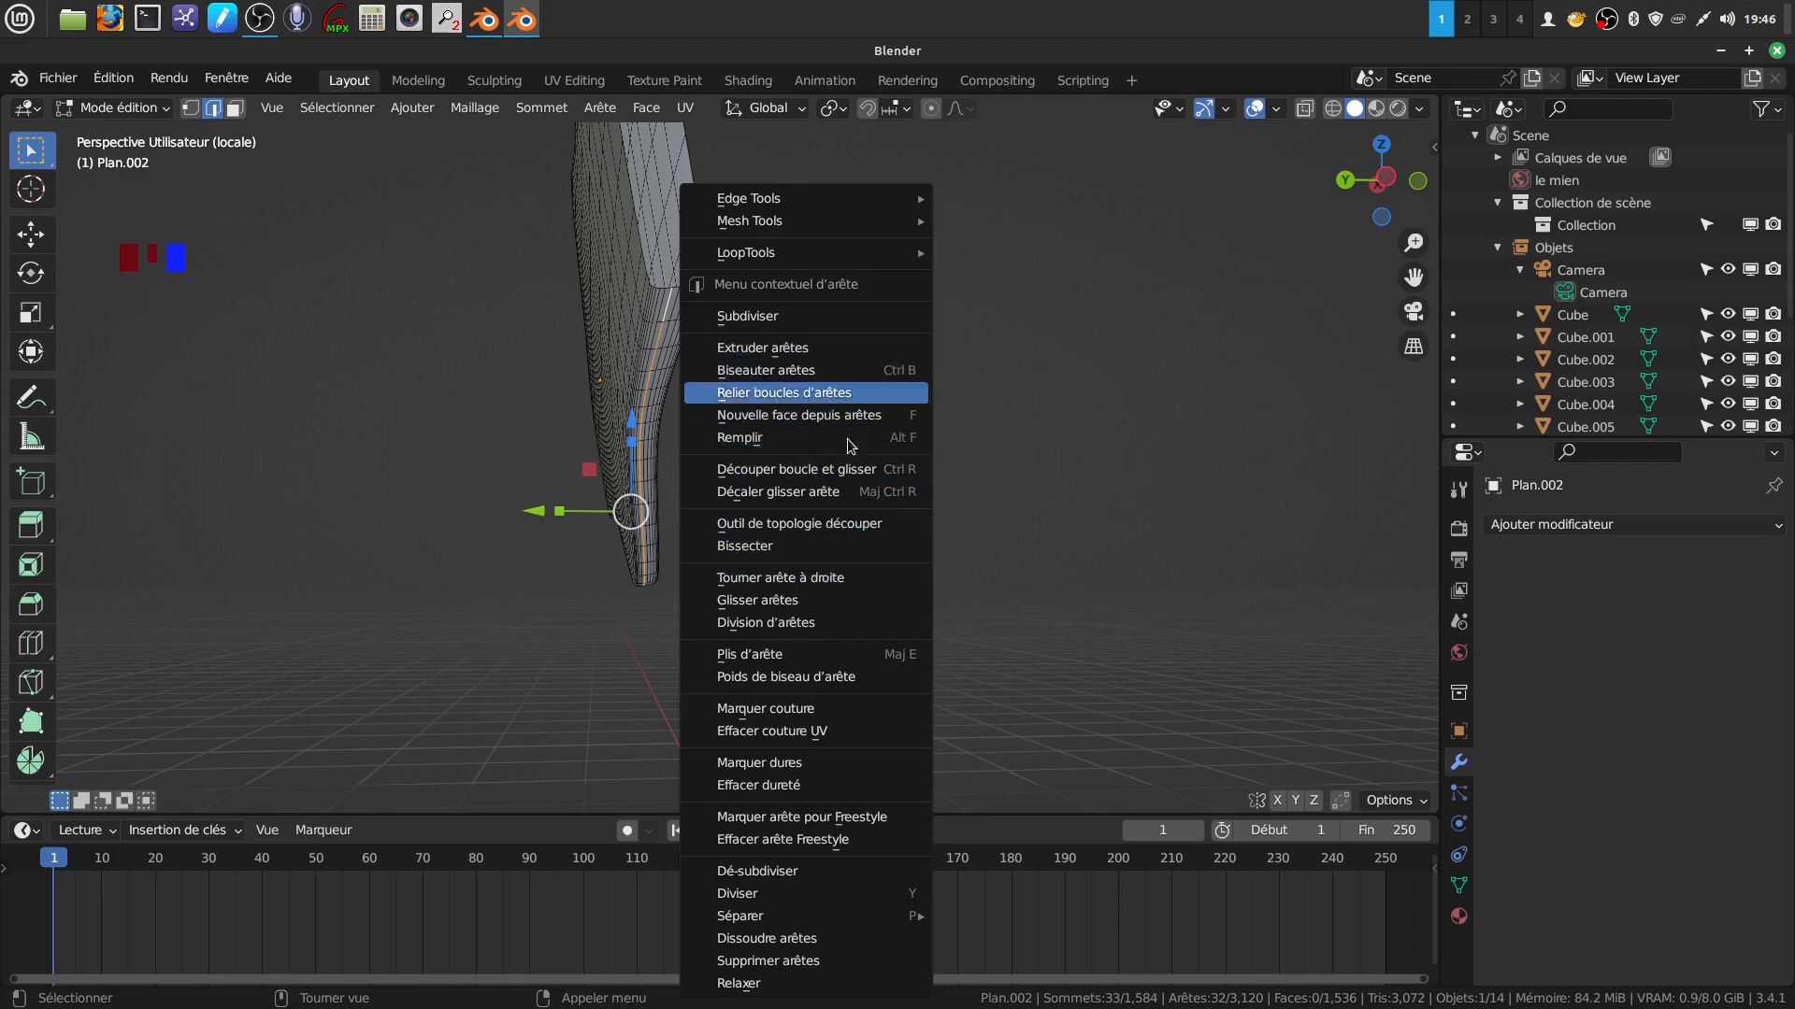
click(844, 713)
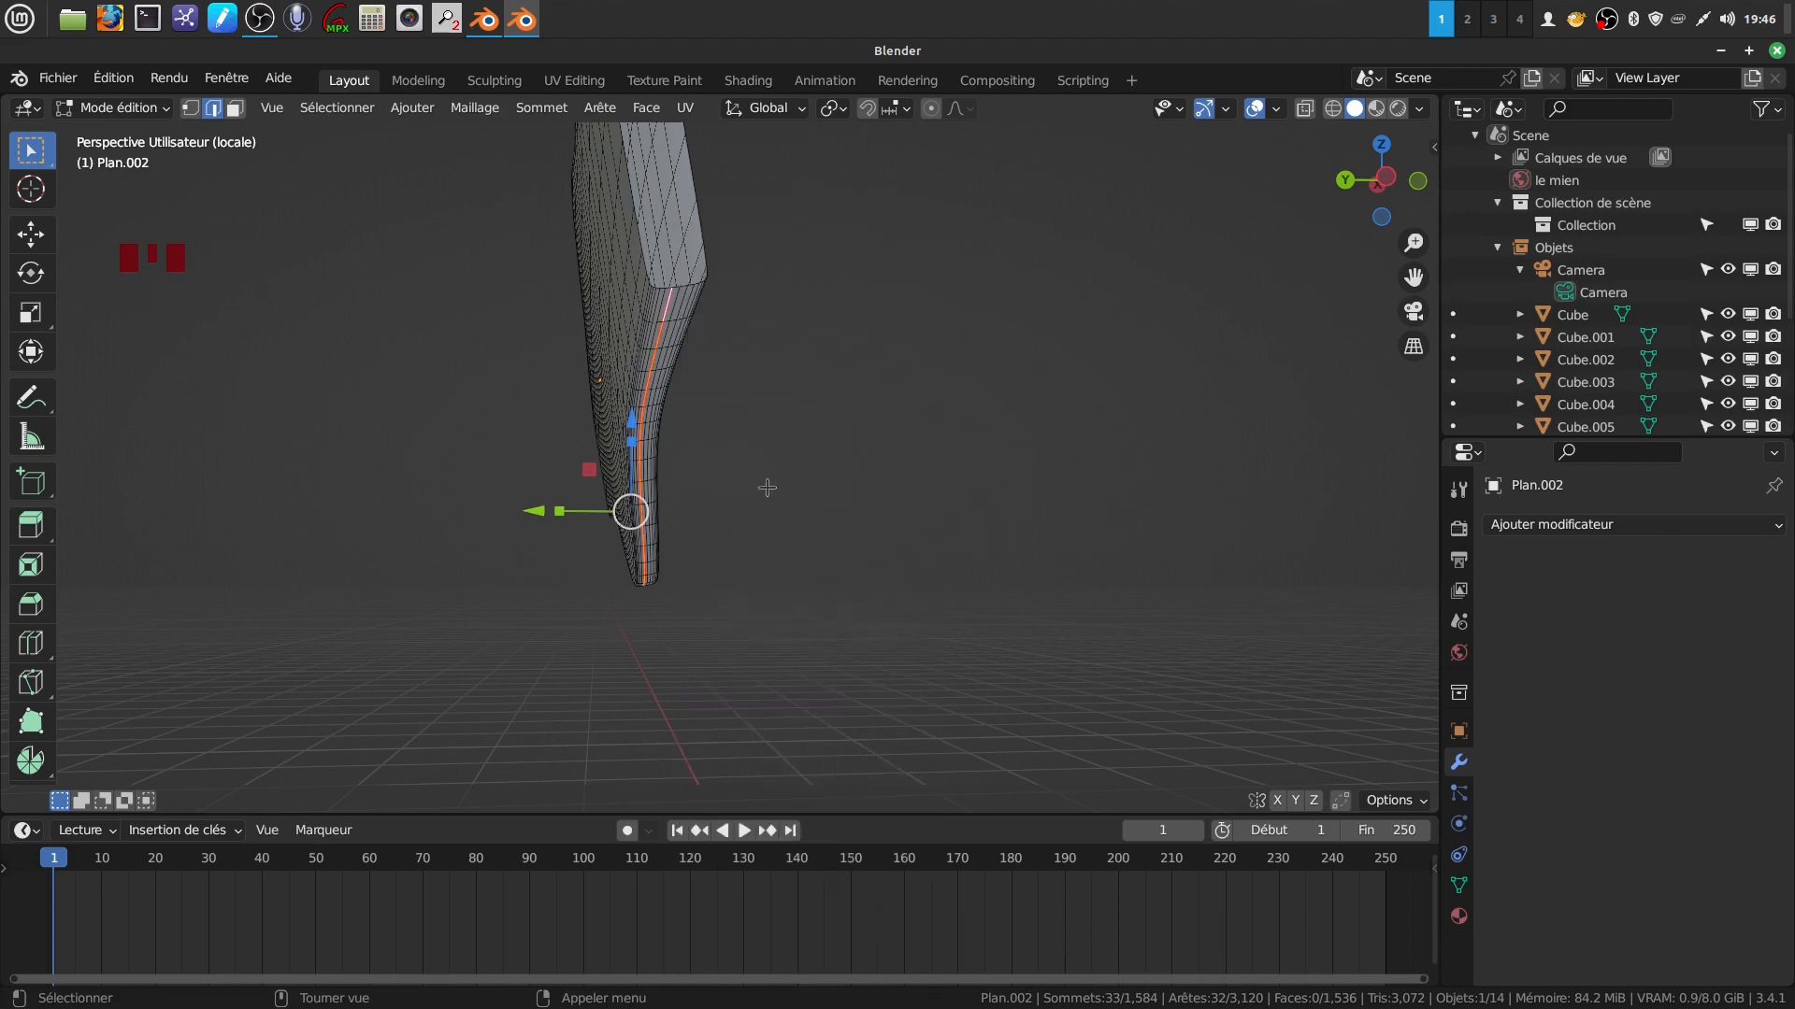
key(Tab)
middle_drag(773, 433, 615, 528)
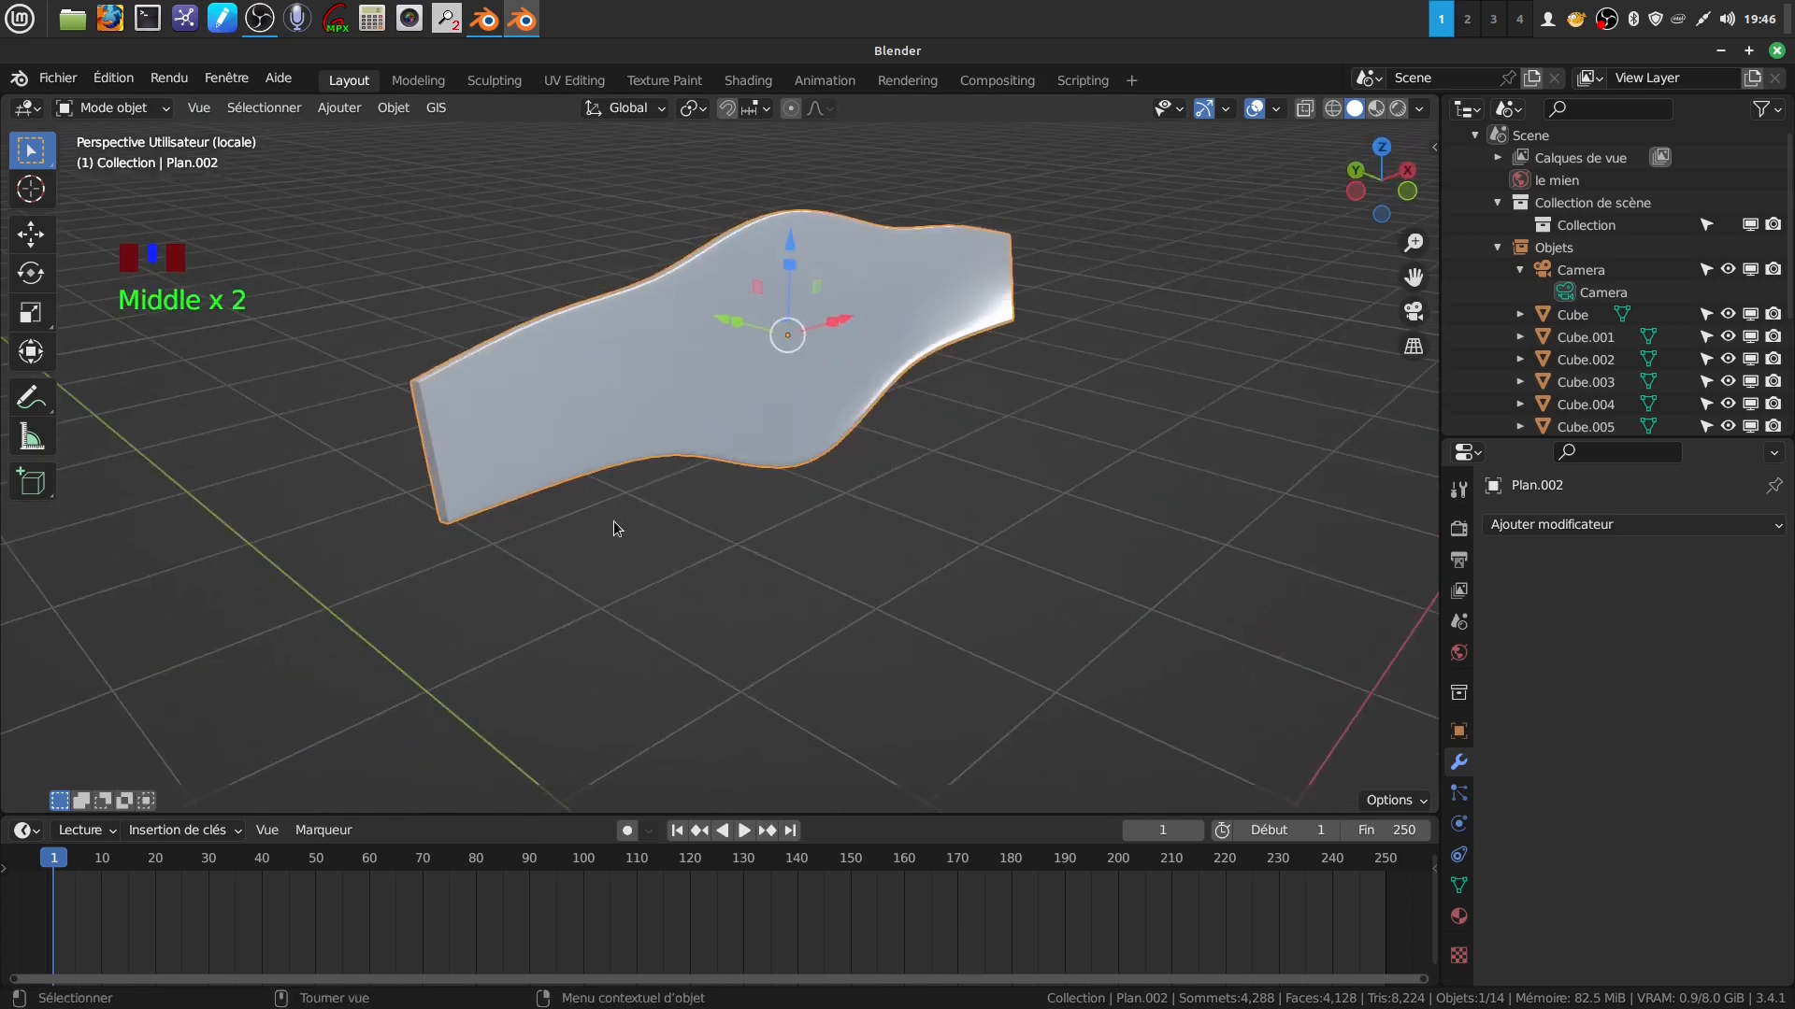
key(KP_1)
scroll(614, 528, down, 3)
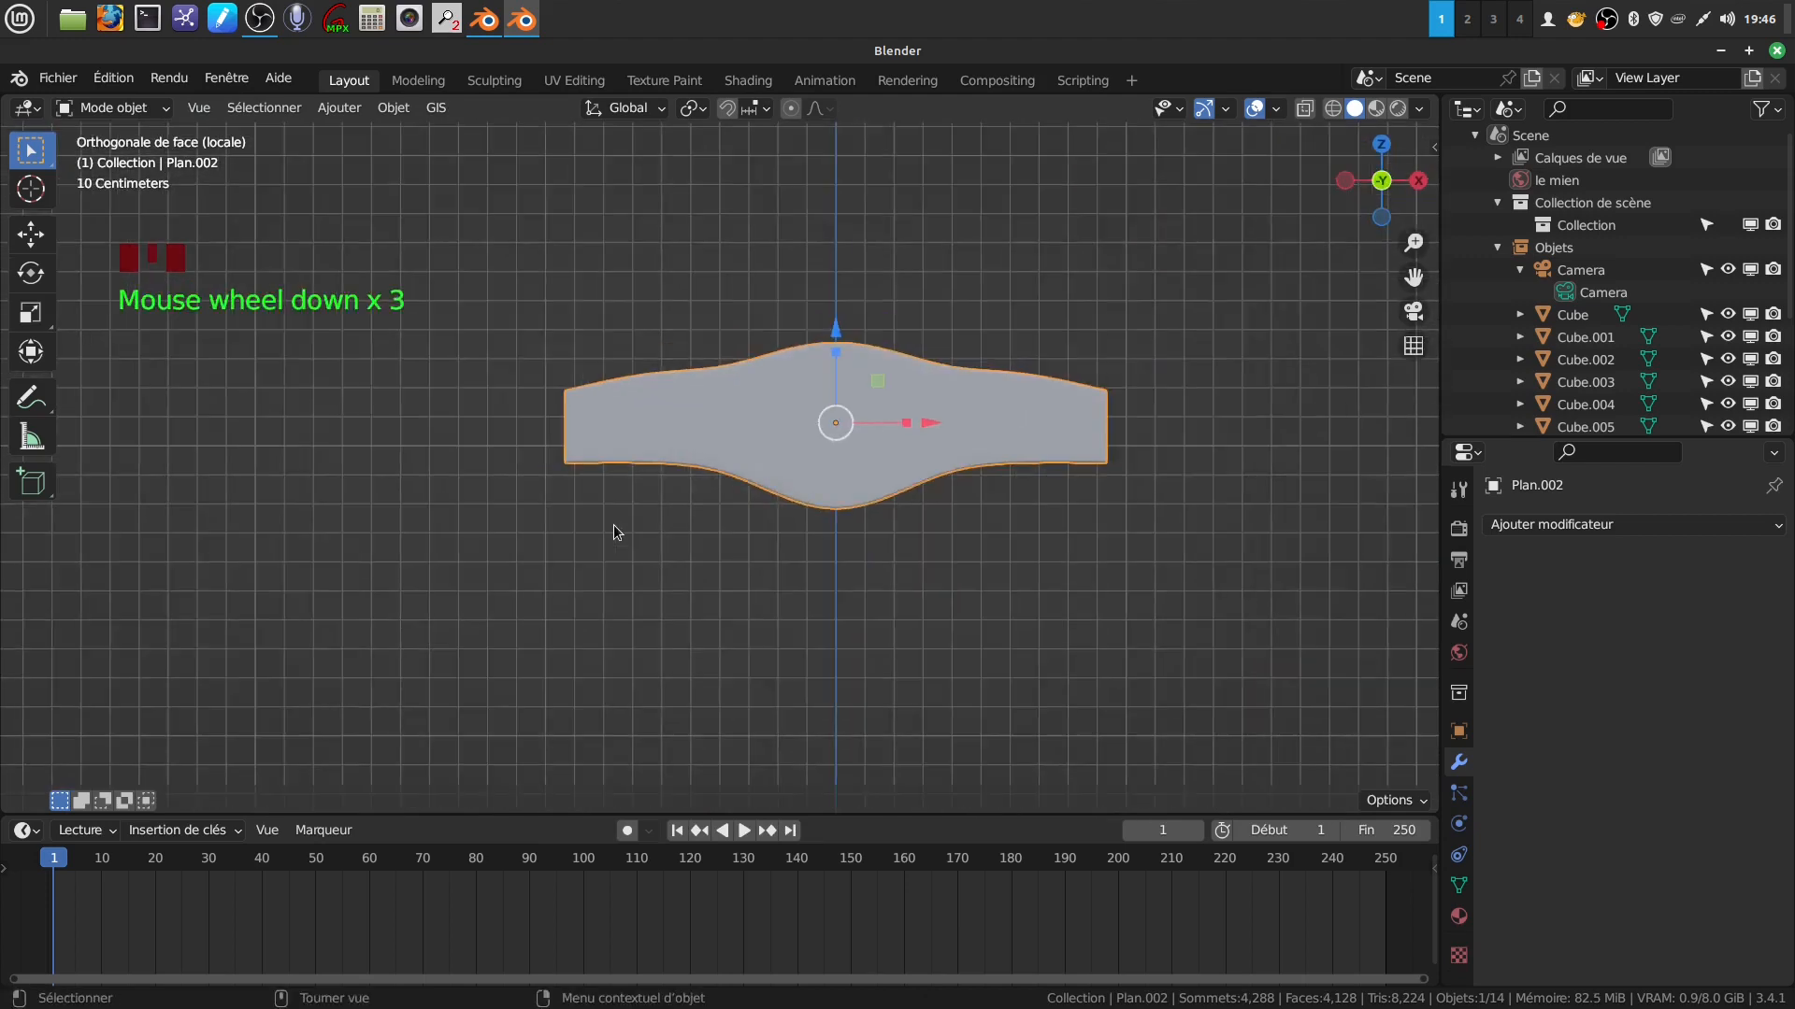
shift+middle_drag(694, 562, 605, 552)
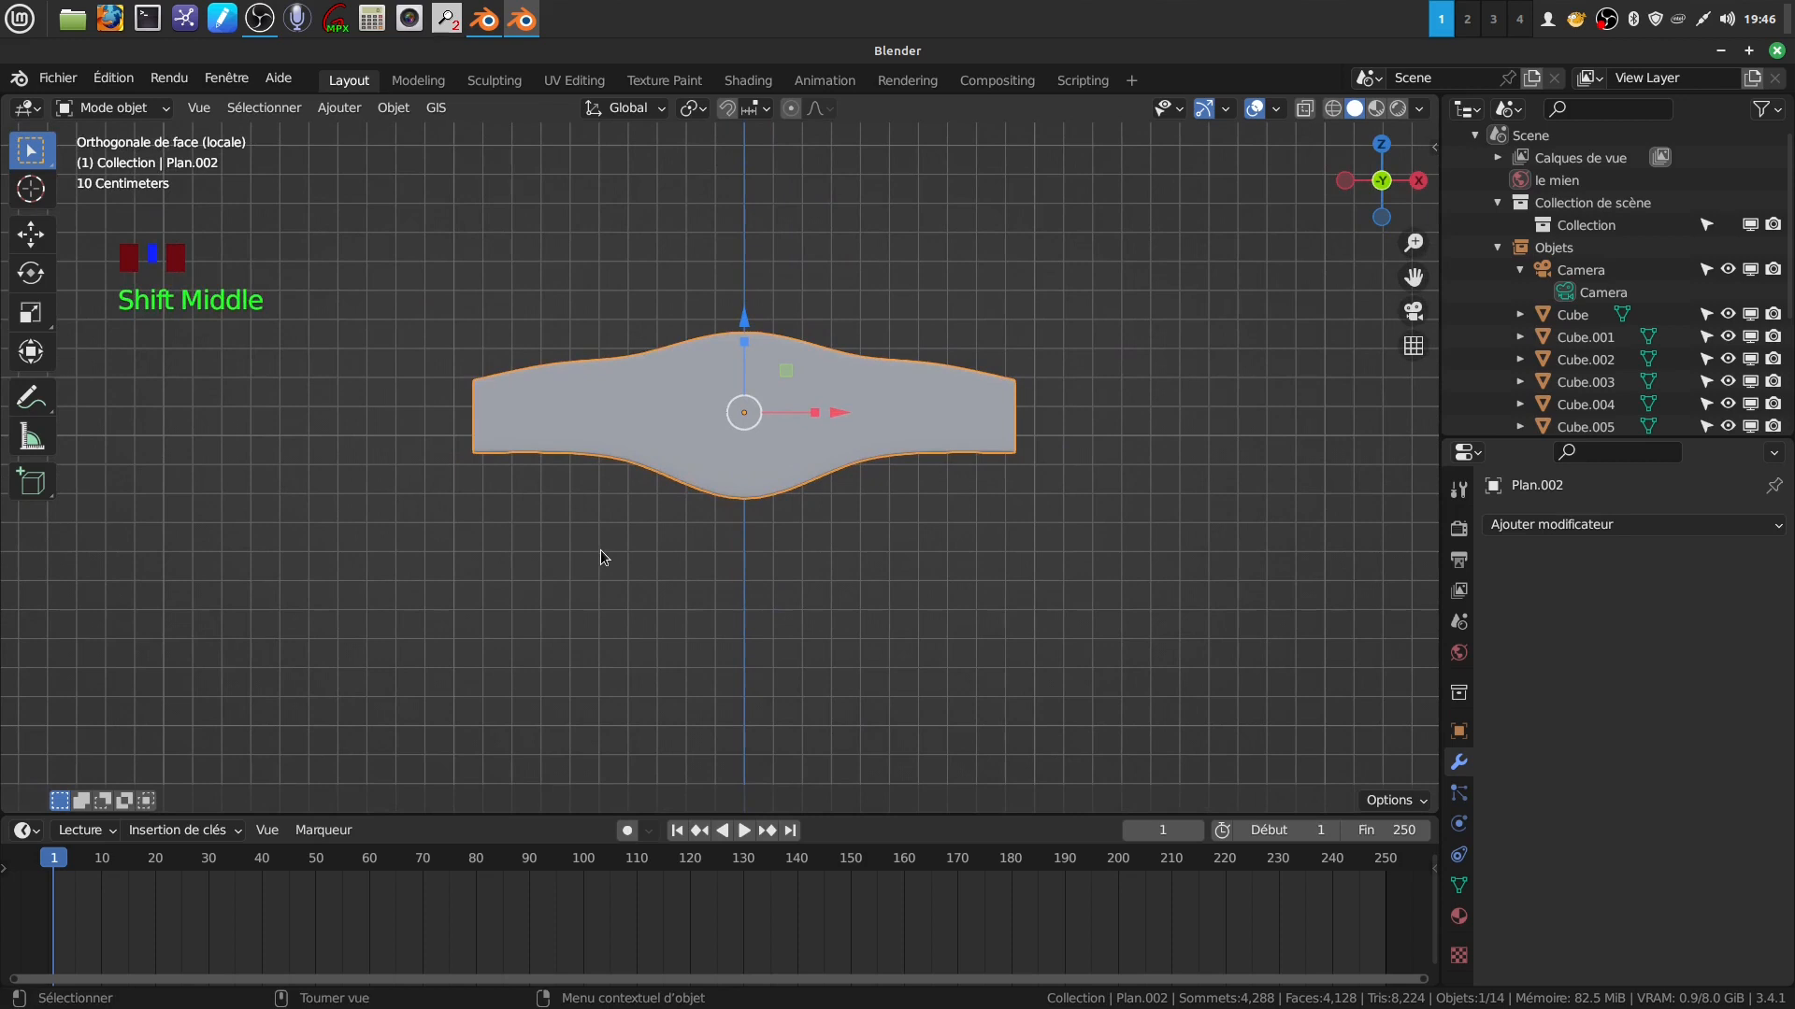
key(KP_Divide)
Join the top rail and the two curved backrest slats into a single object.
scroll(600, 550, down, 1)
middle_drag(587, 518, 718, 502)
shift+click(707, 478)
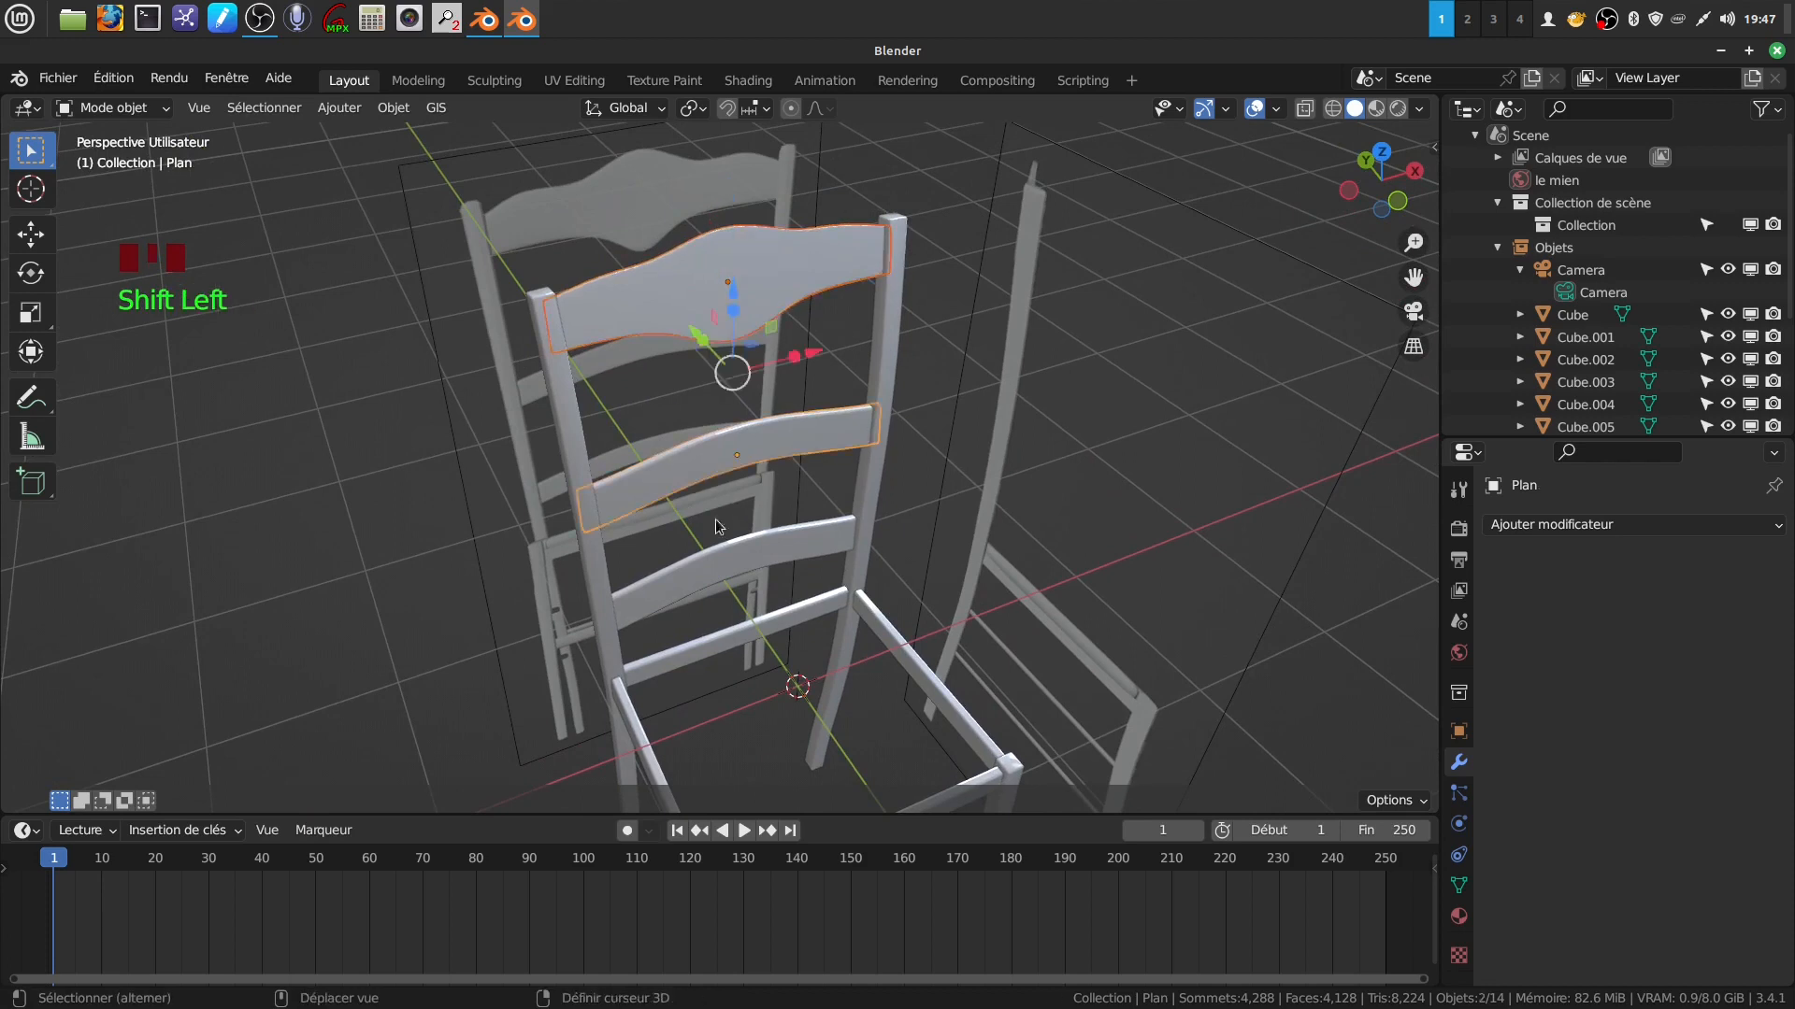
shift+click(746, 561)
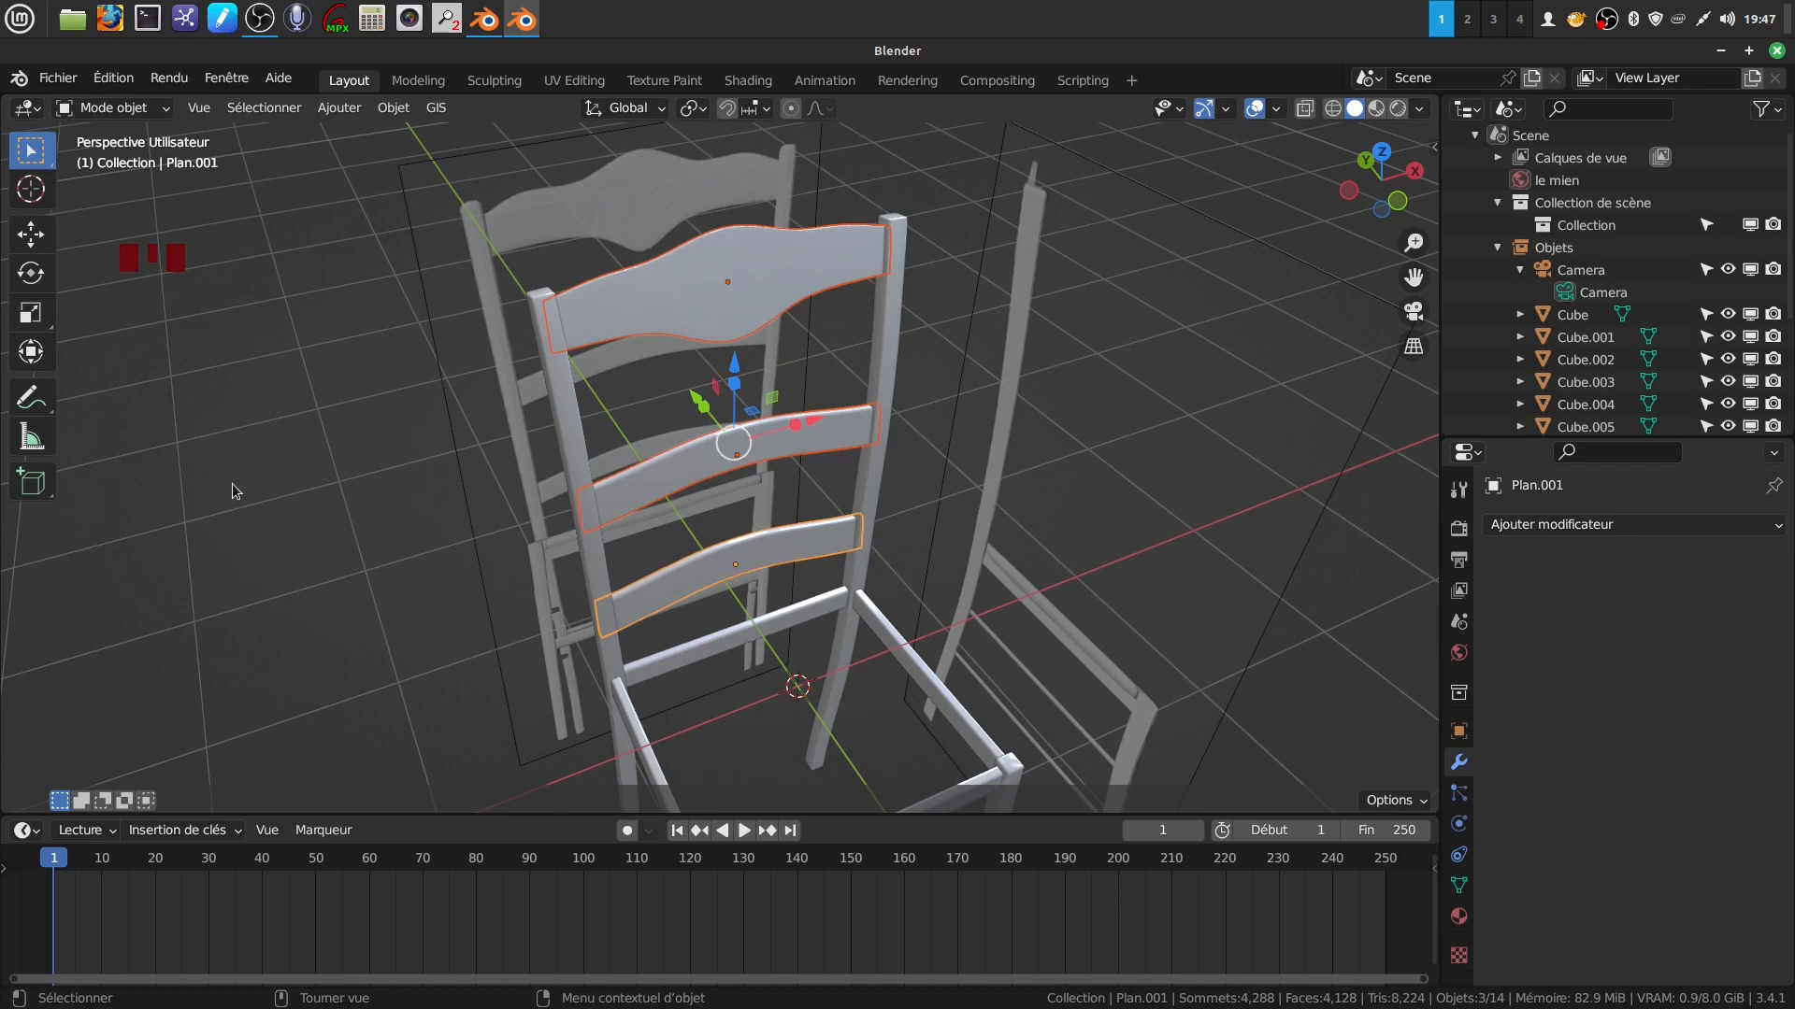
right_click(254, 467)
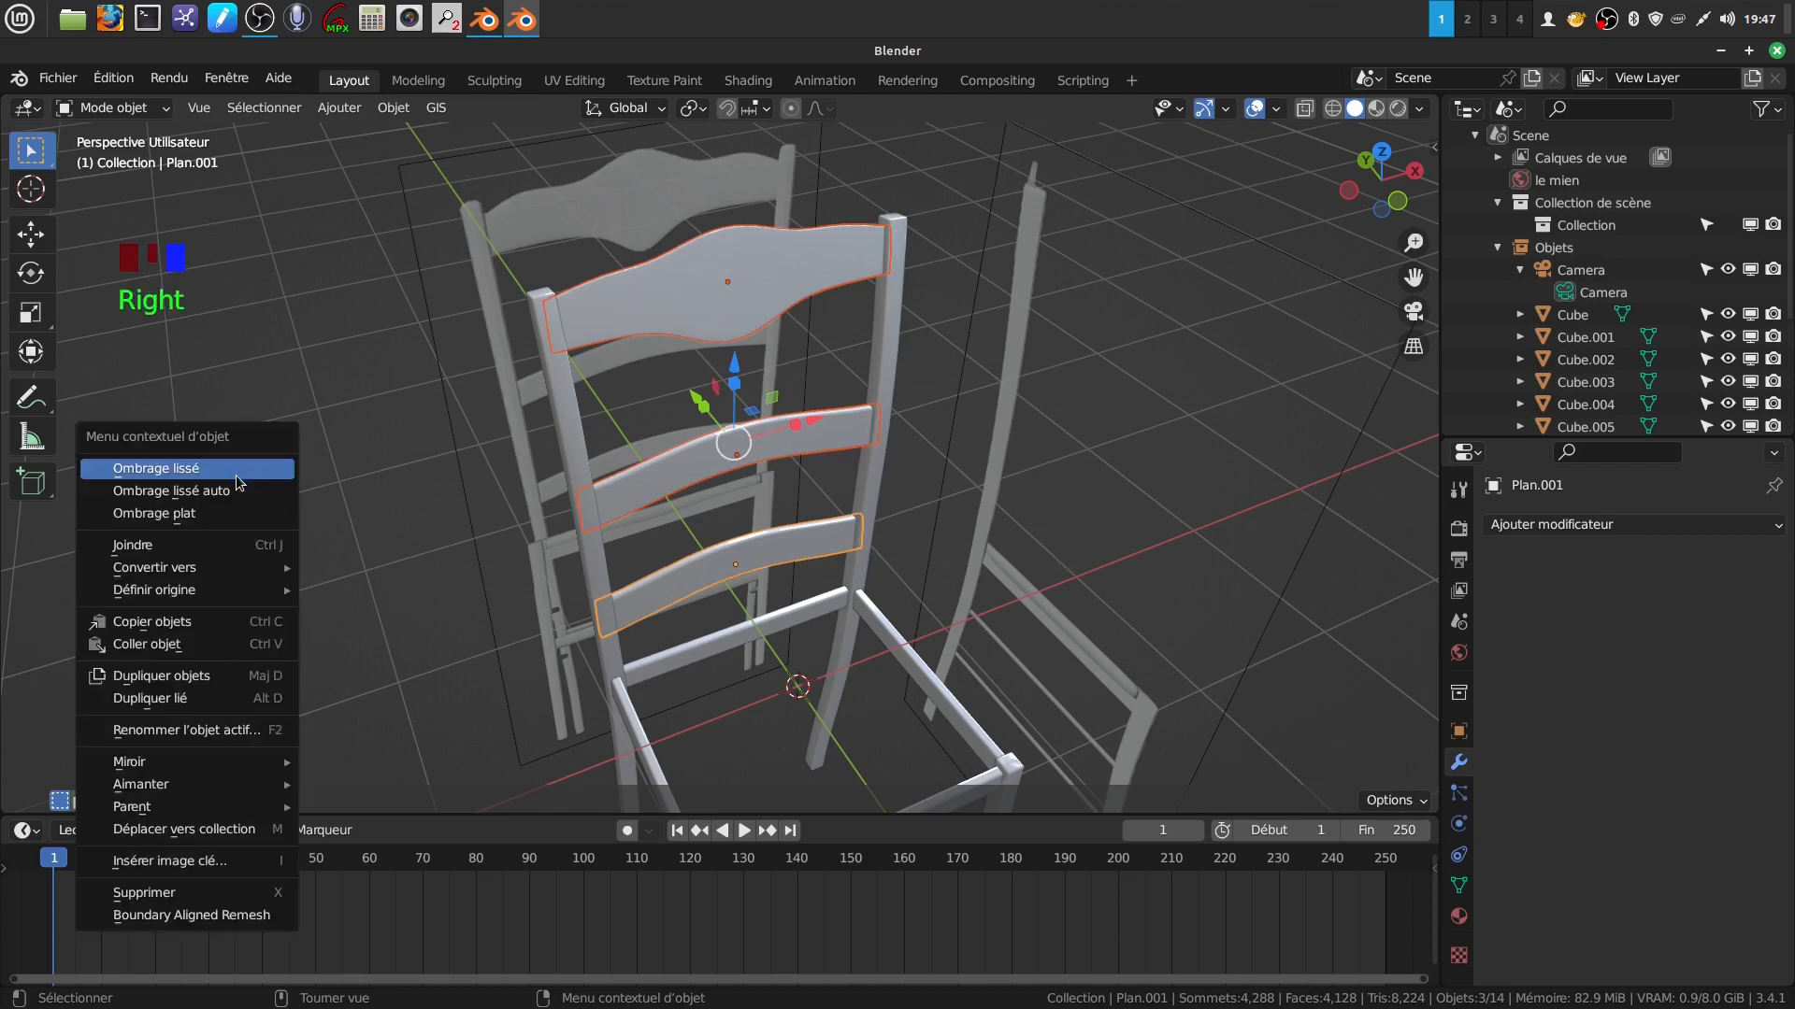
click(217, 546)
middle_drag(619, 428, 548, 389)
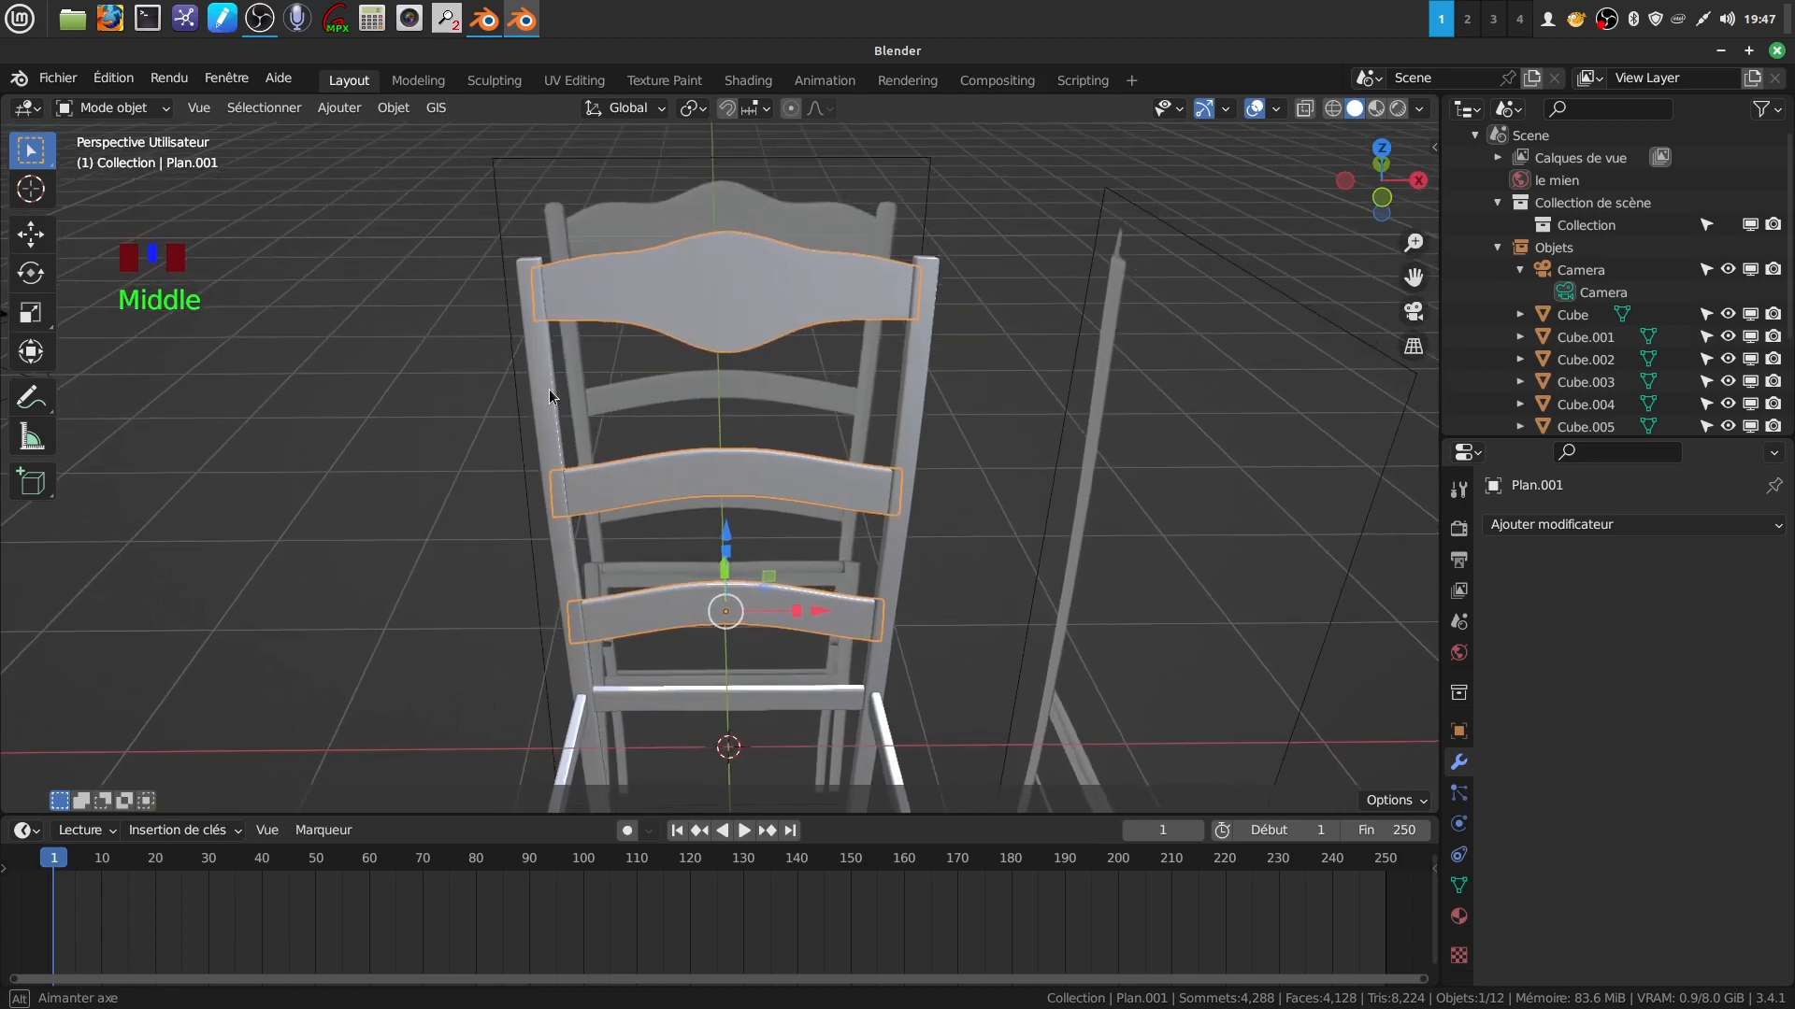
Open the joined backrest mesh for editing and select the central vertical edge loops of the top rail and both slats.
key(Tab)
scroll(766, 295, up, 1)
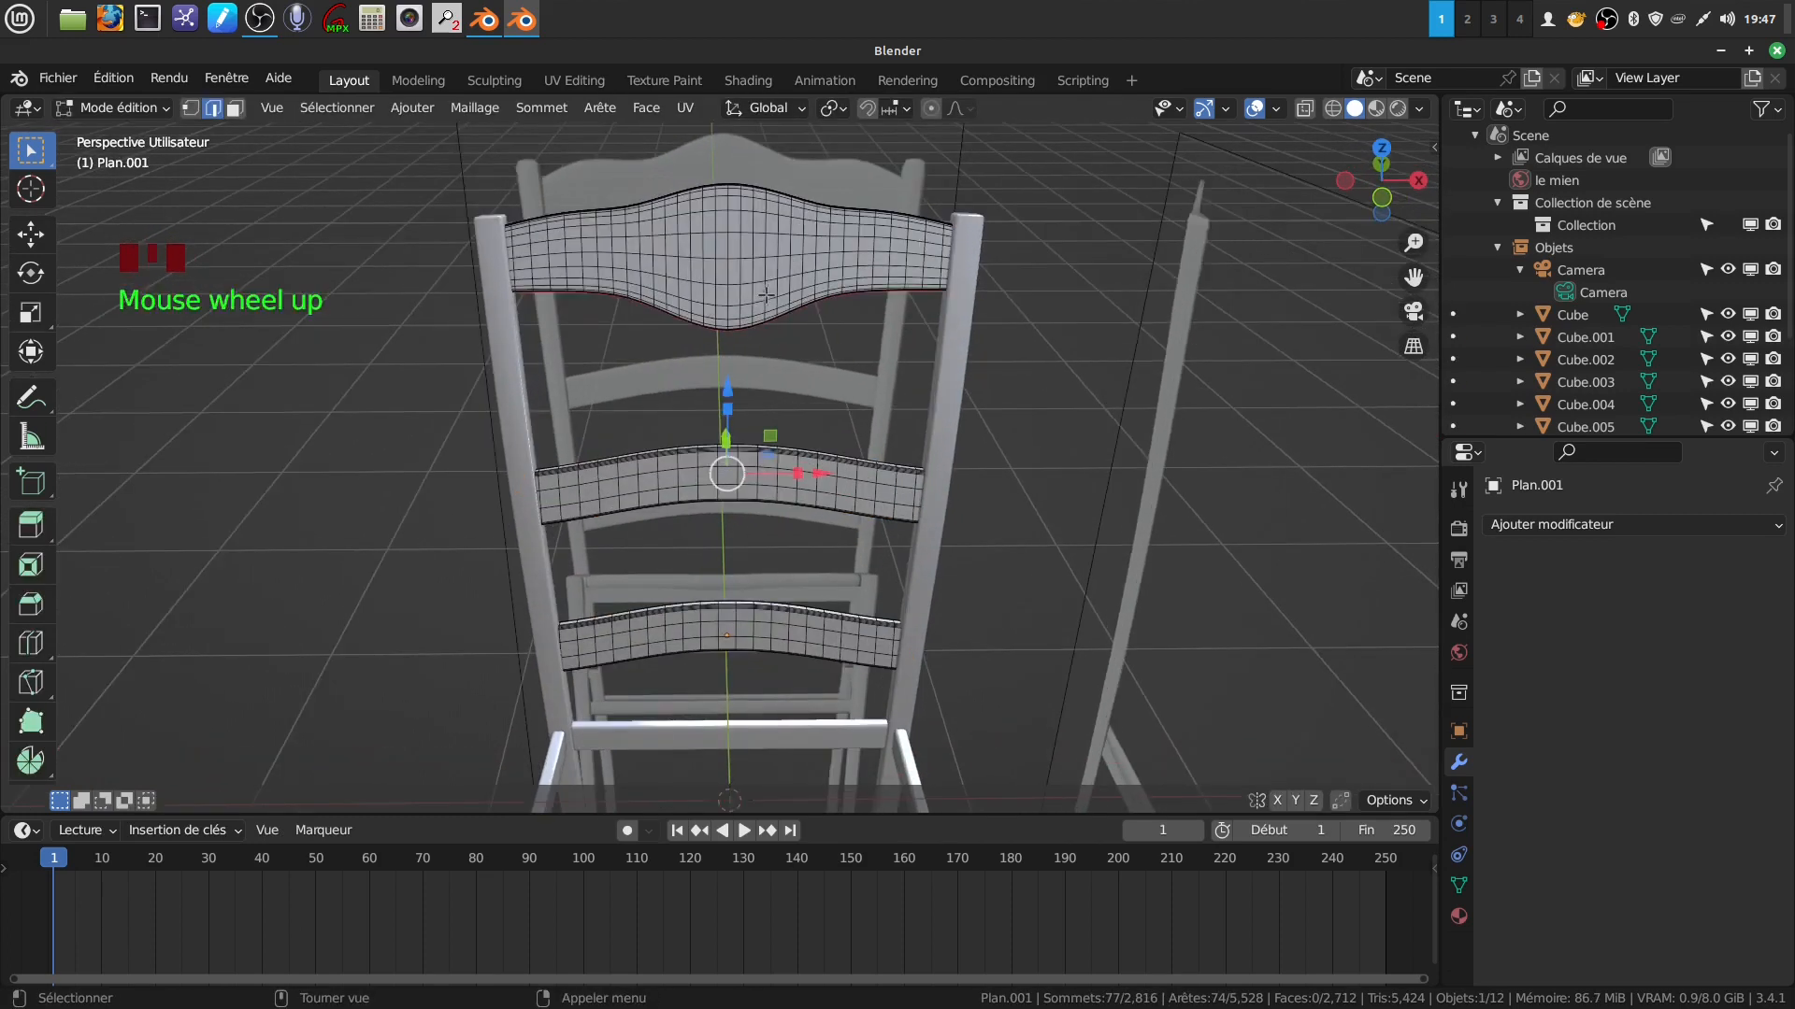
alt+click(728, 251)
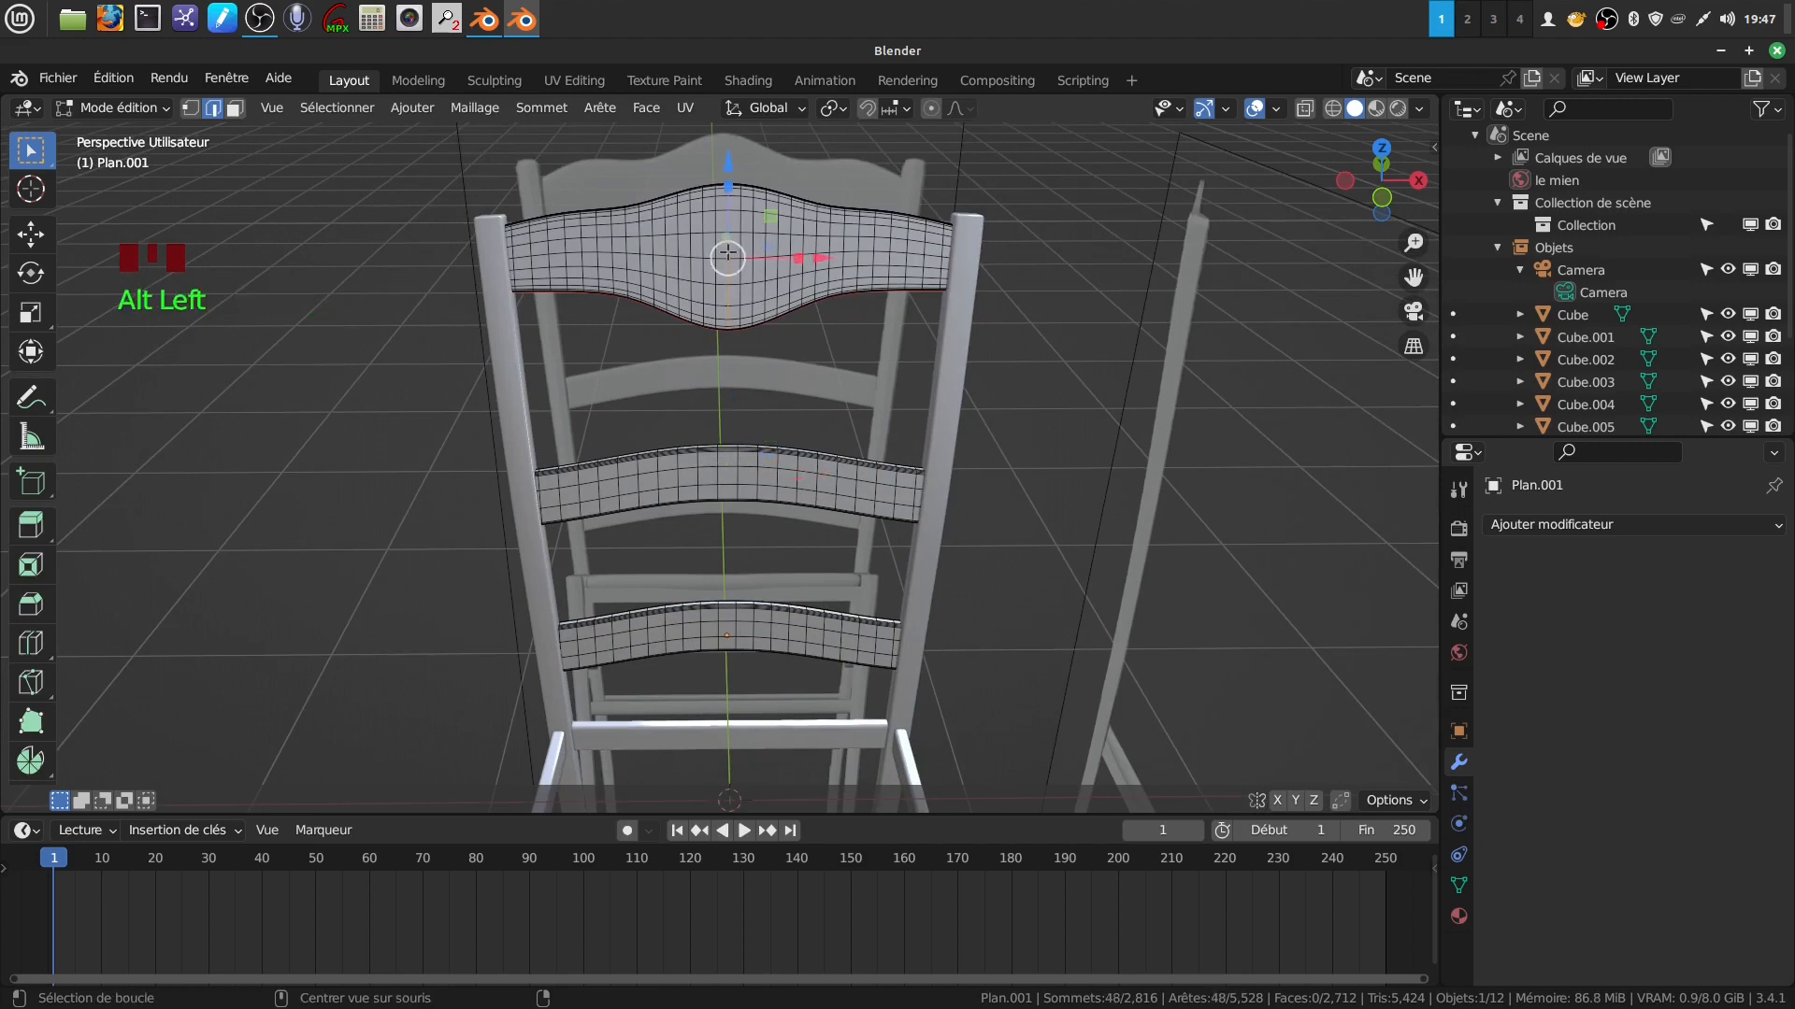
scroll(744, 485, up, 1)
alt+shift+click(729, 481)
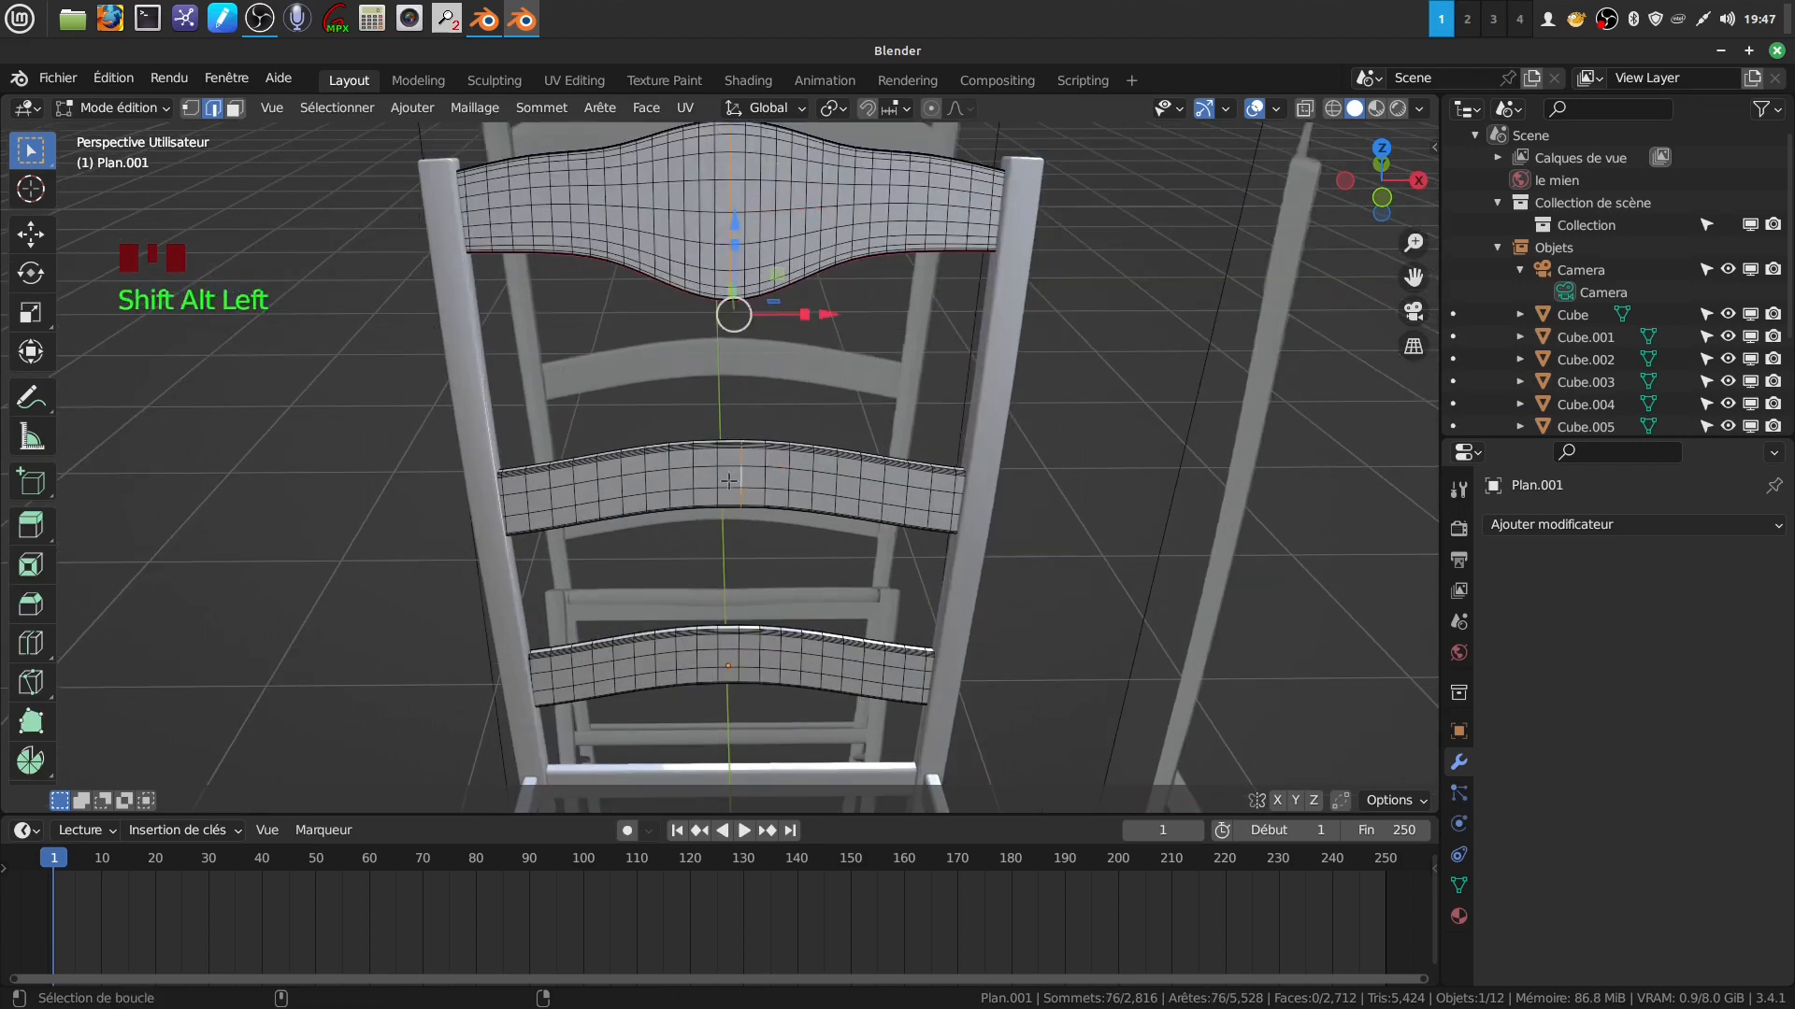
alt+shift+click(715, 481)
middle_drag(715, 480, 790, 201)
alt+shift+click(728, 476)
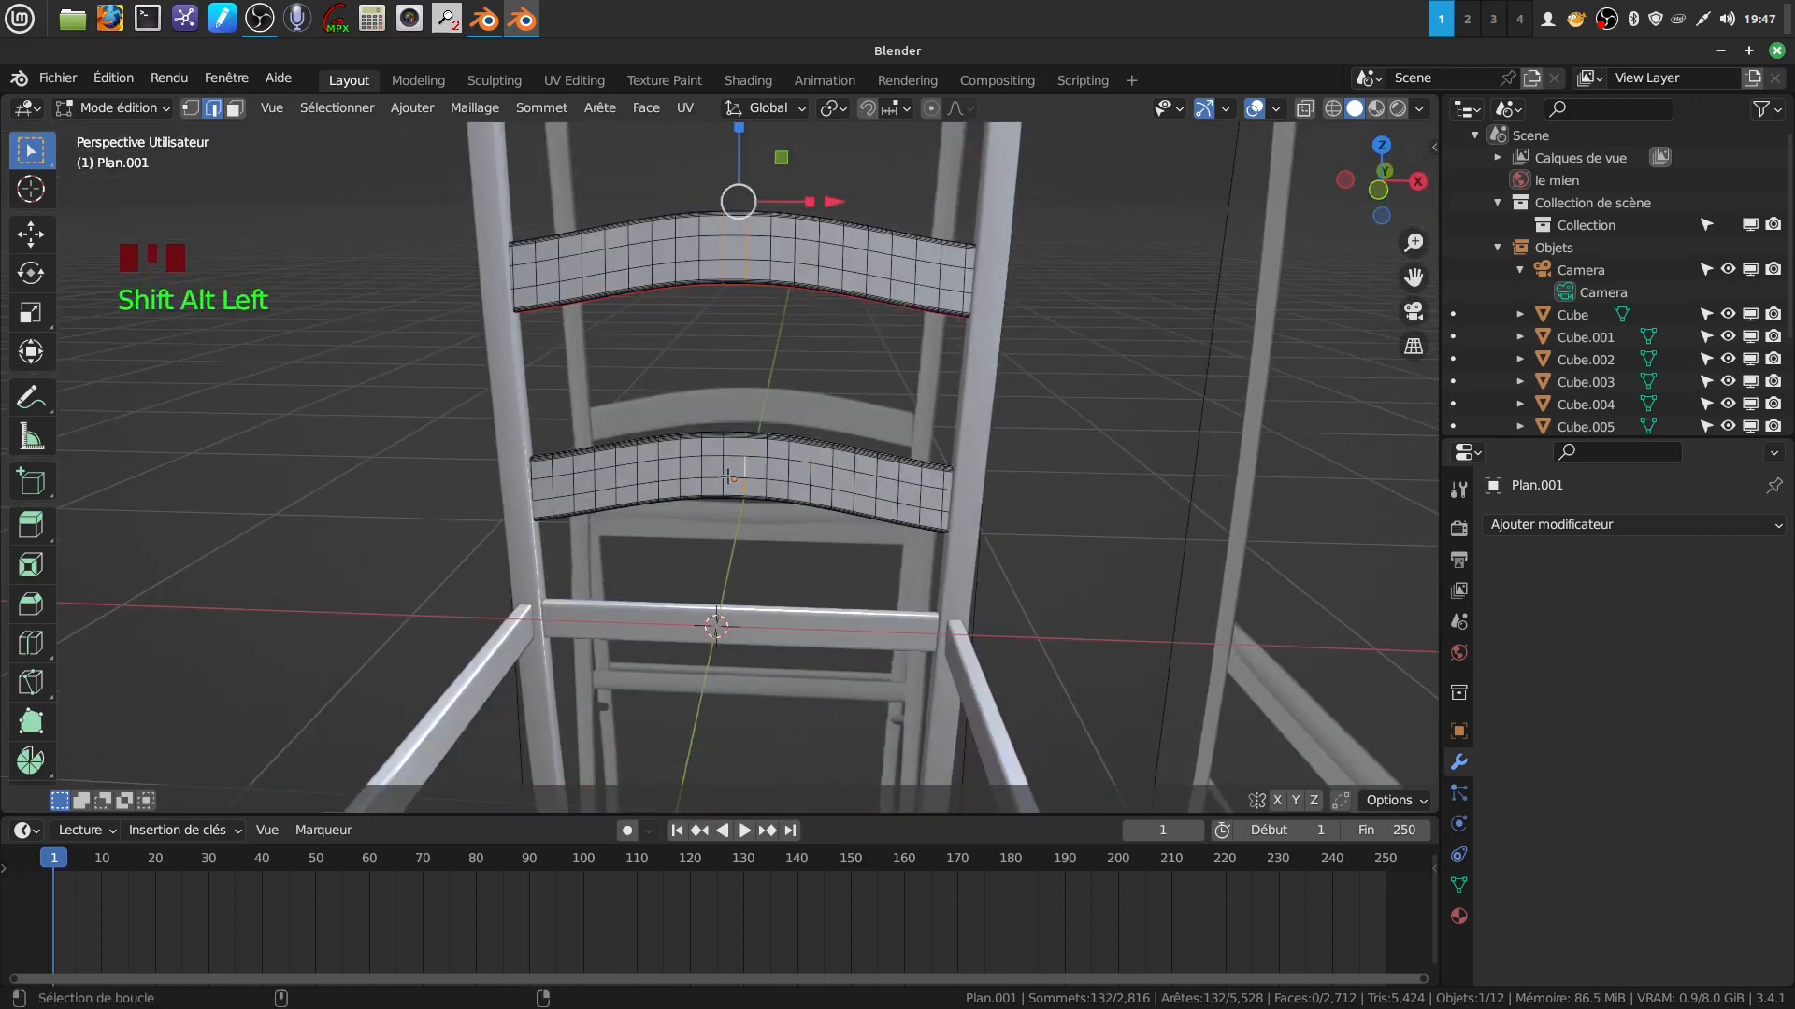
alt+shift+click(723, 472)
scroll(725, 472, down, 3)
middle_drag(725, 472, 738, 416)
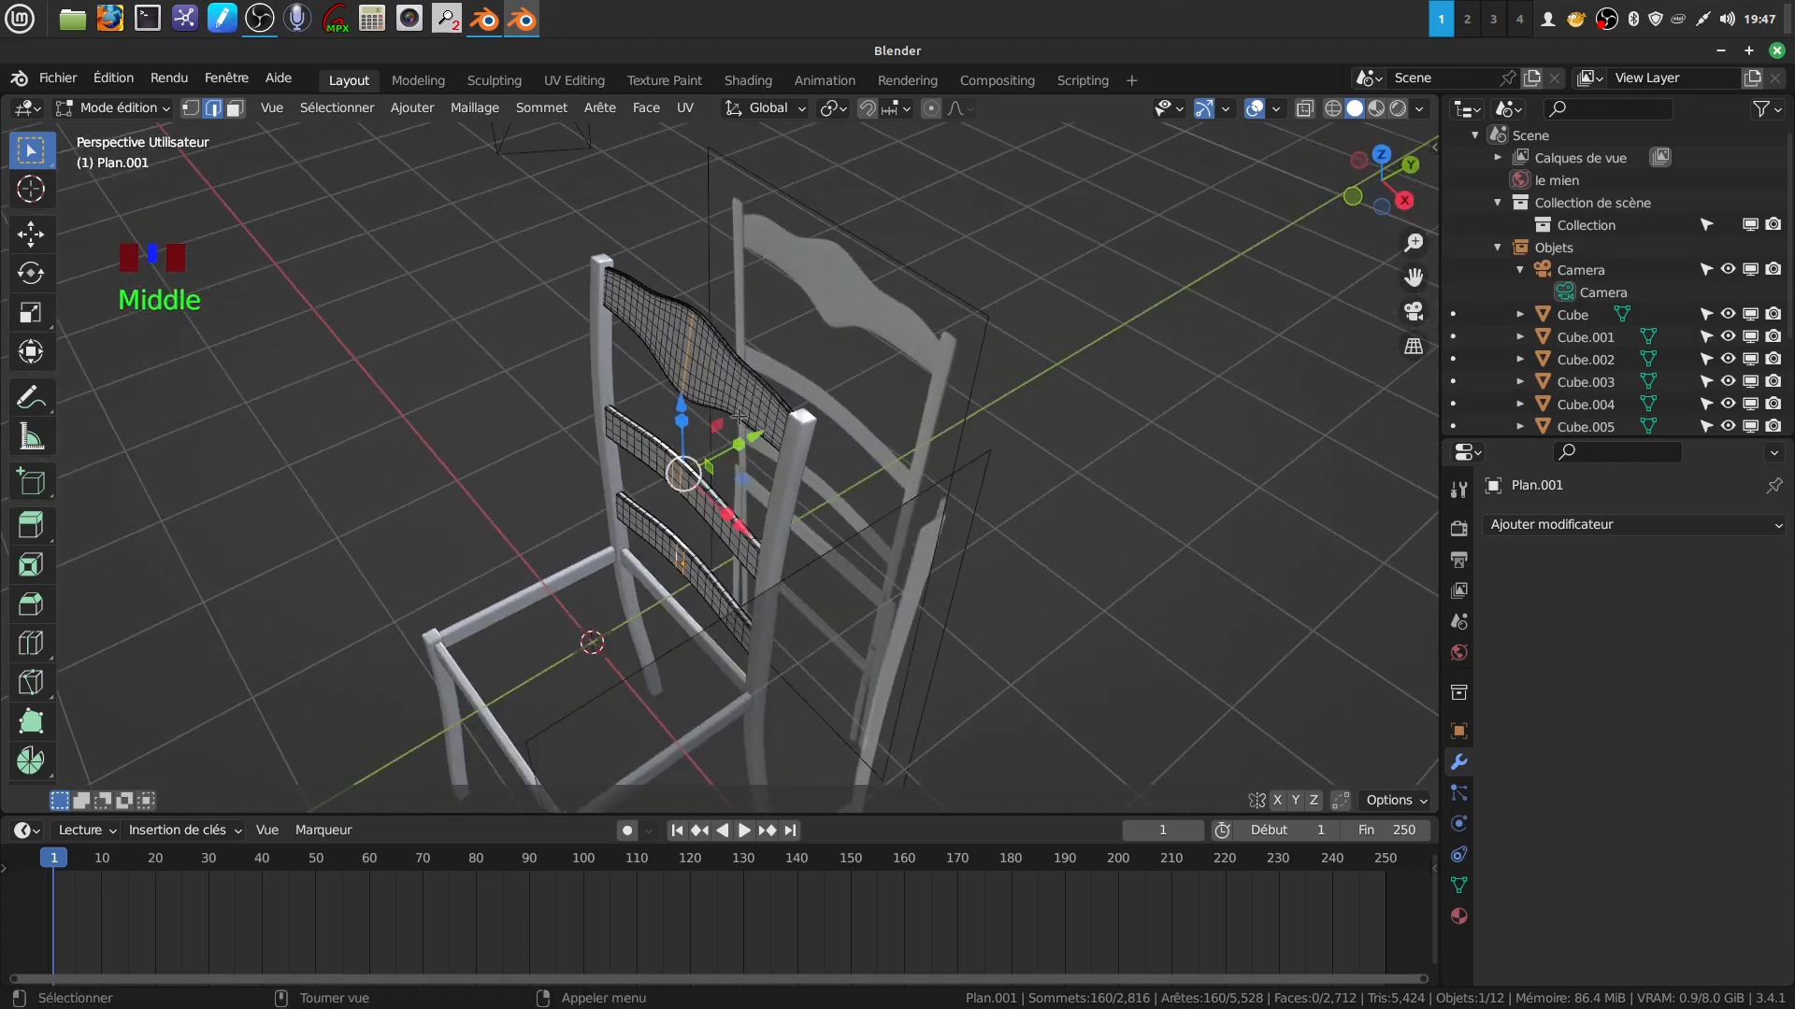
Bow the top rail and slats slightly backward along Y with proportional editing enabled, and return to object mode.
click(928, 109)
click(962, 110)
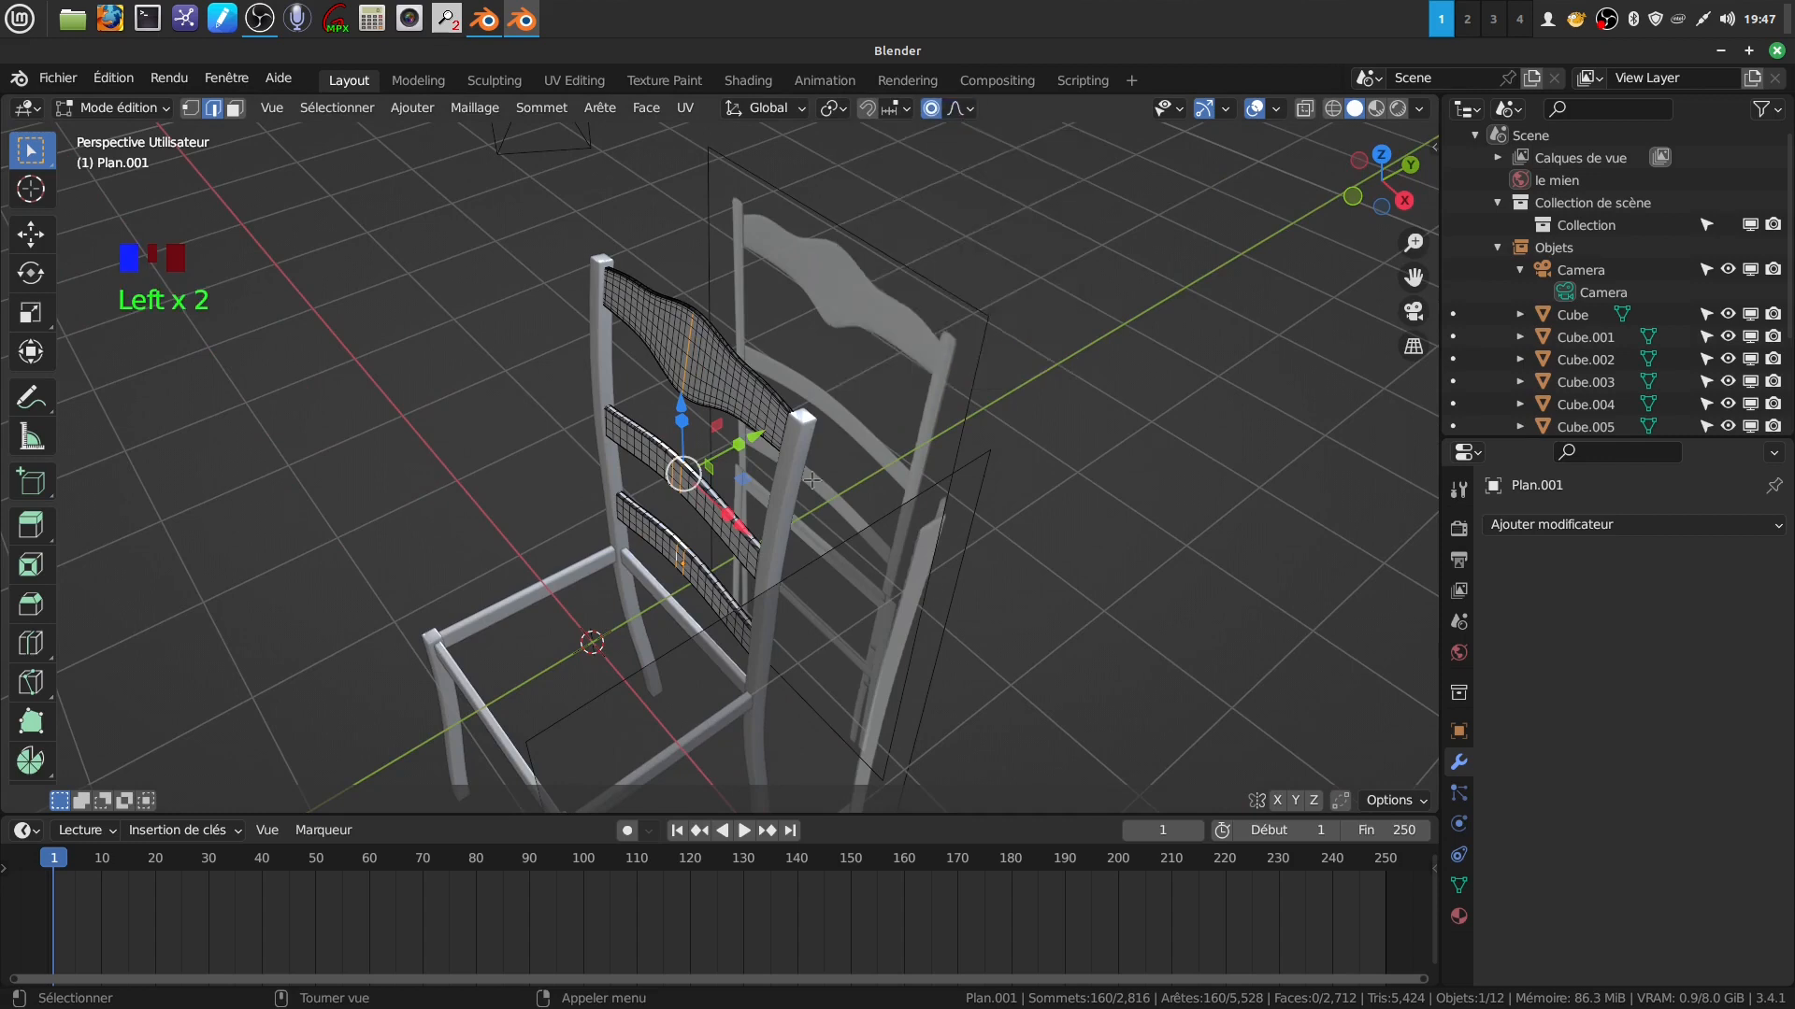
drag(762, 438, 770, 430)
middle_drag(769, 430, 930, 392)
scroll(898, 392, down, 2)
key(Tab)
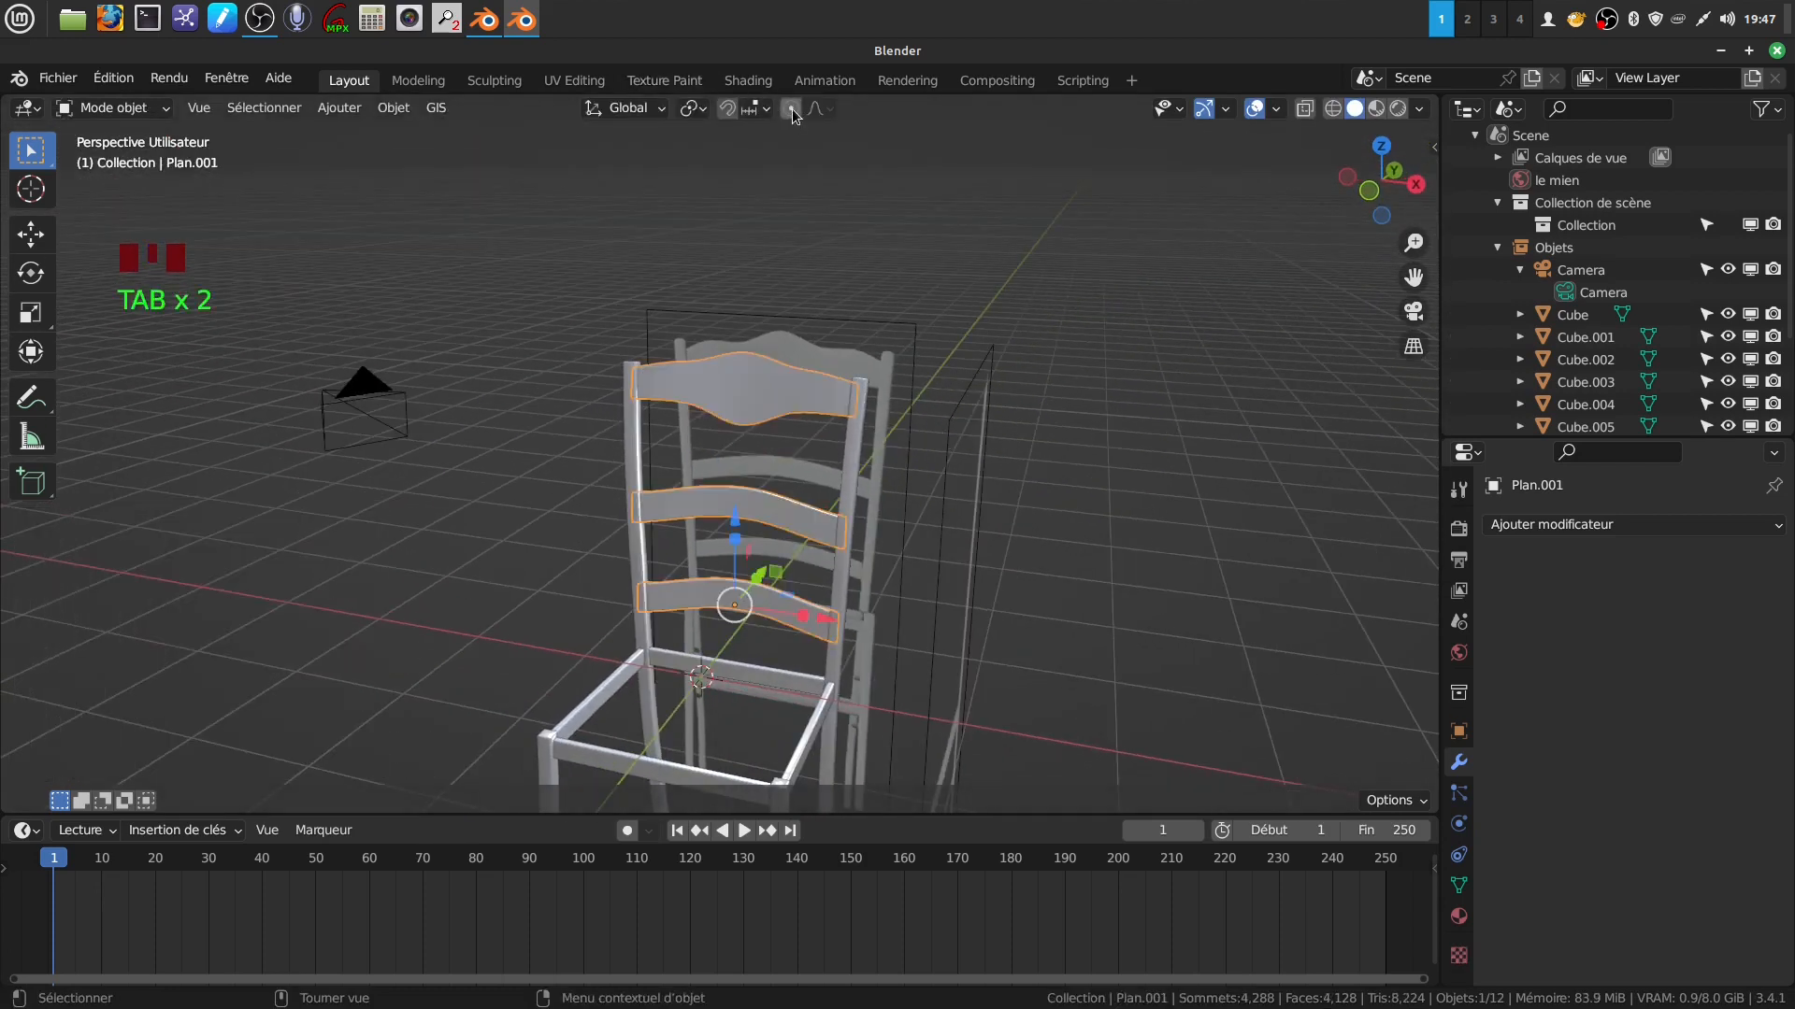
Turn off proportional editing for the backrest mesh, return to object mode and deselect everything.
key(Tab)
click(930, 107)
key(Tab)
scroll(940, 489, down, 5)
click(982, 523)
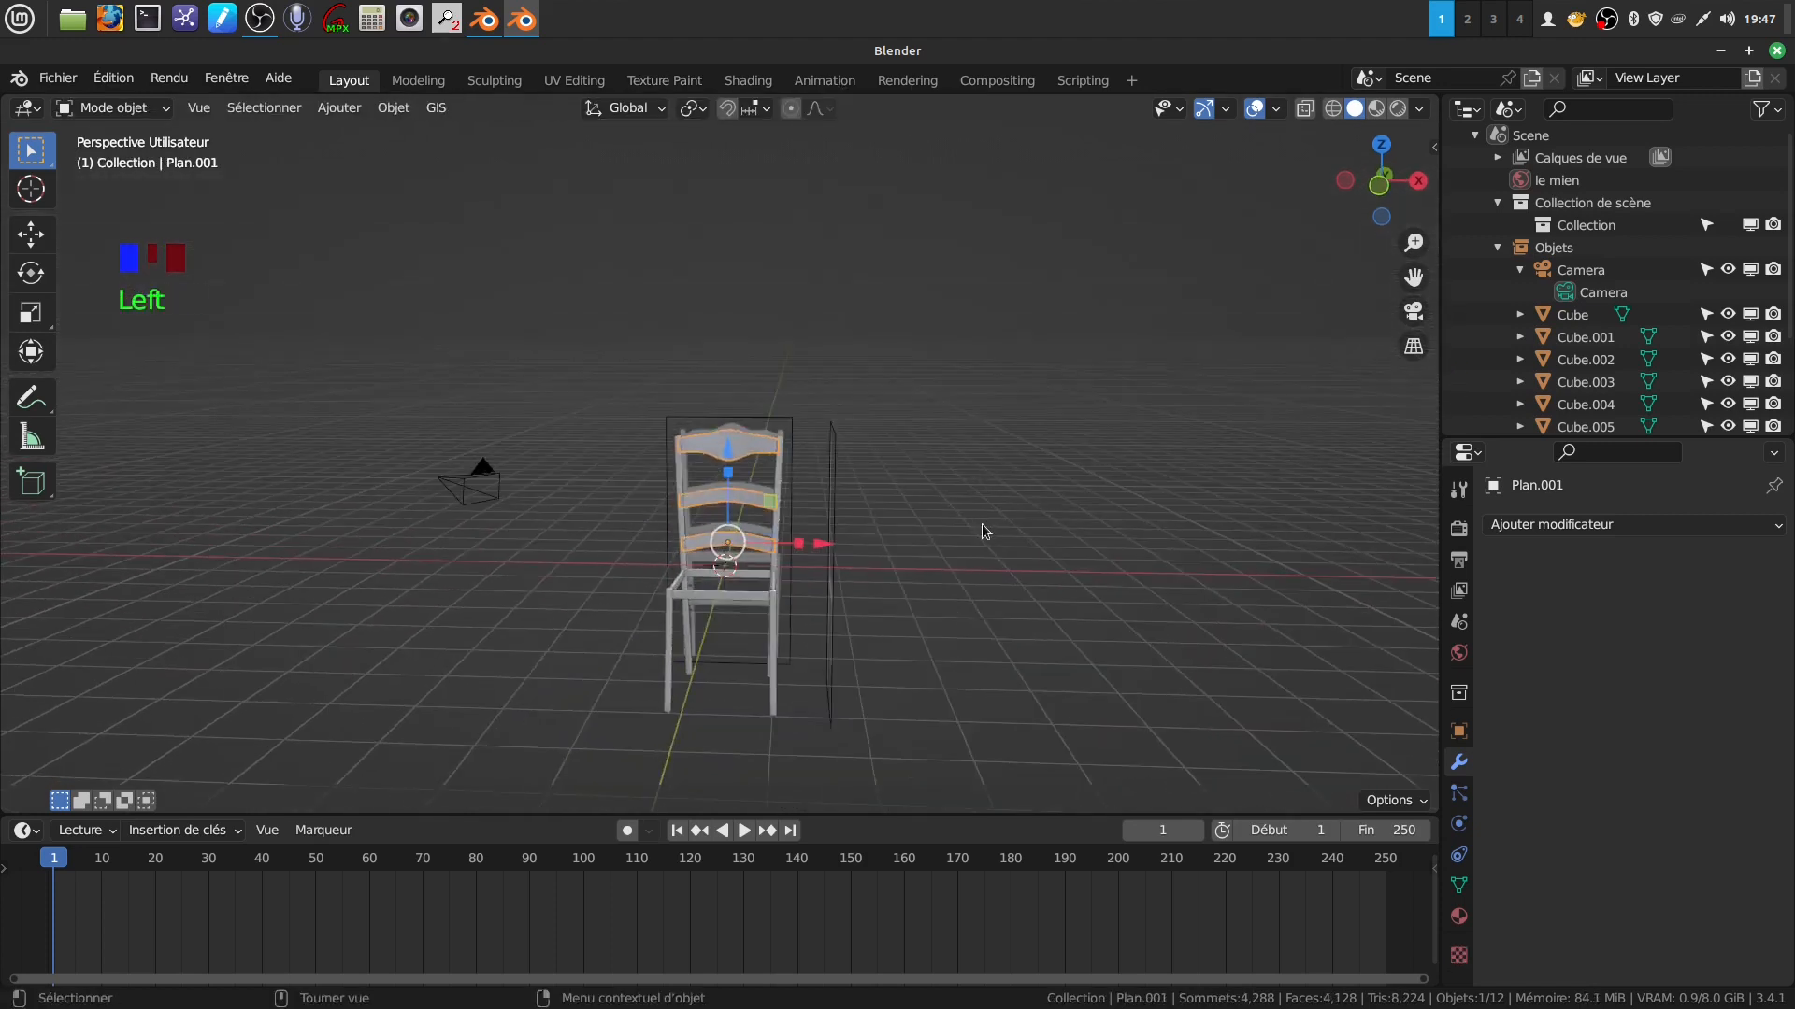
Join the backrest, rear posts, seat frame rails and front legs into a single chair object and deselect it.
shift+middle_drag(912, 613, 795, 501)
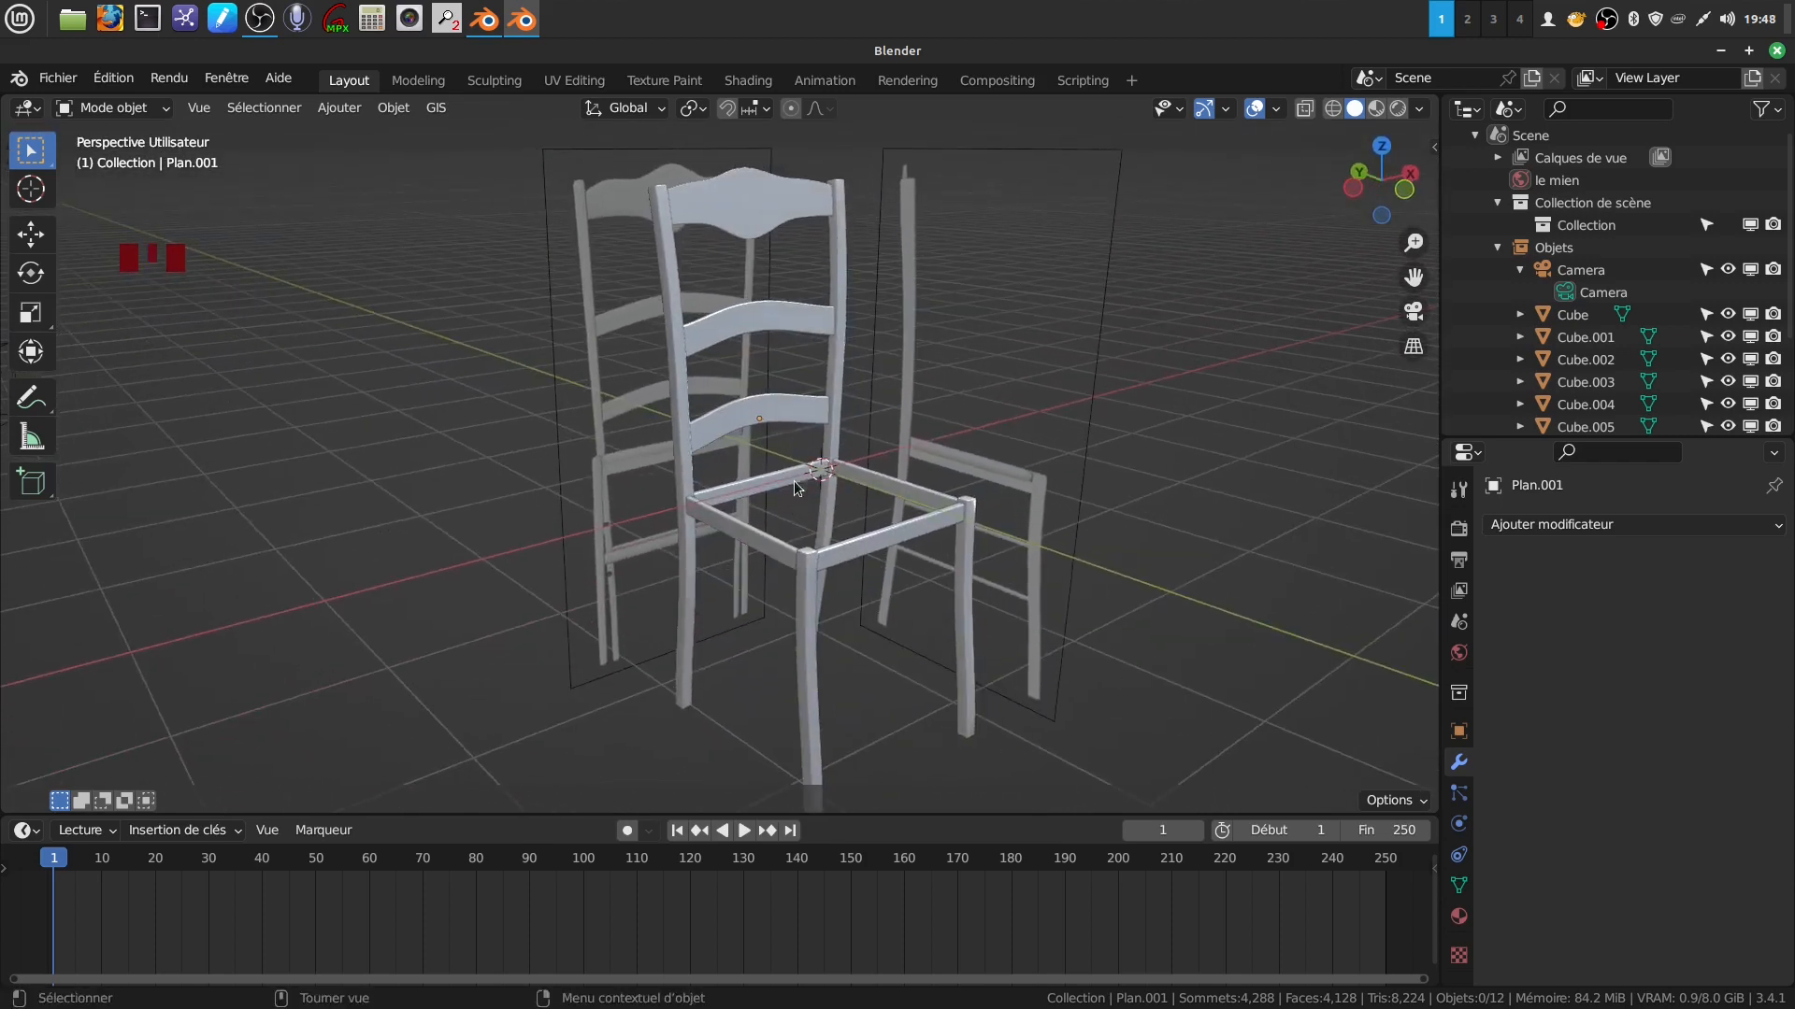
middle_drag(748, 441, 776, 419)
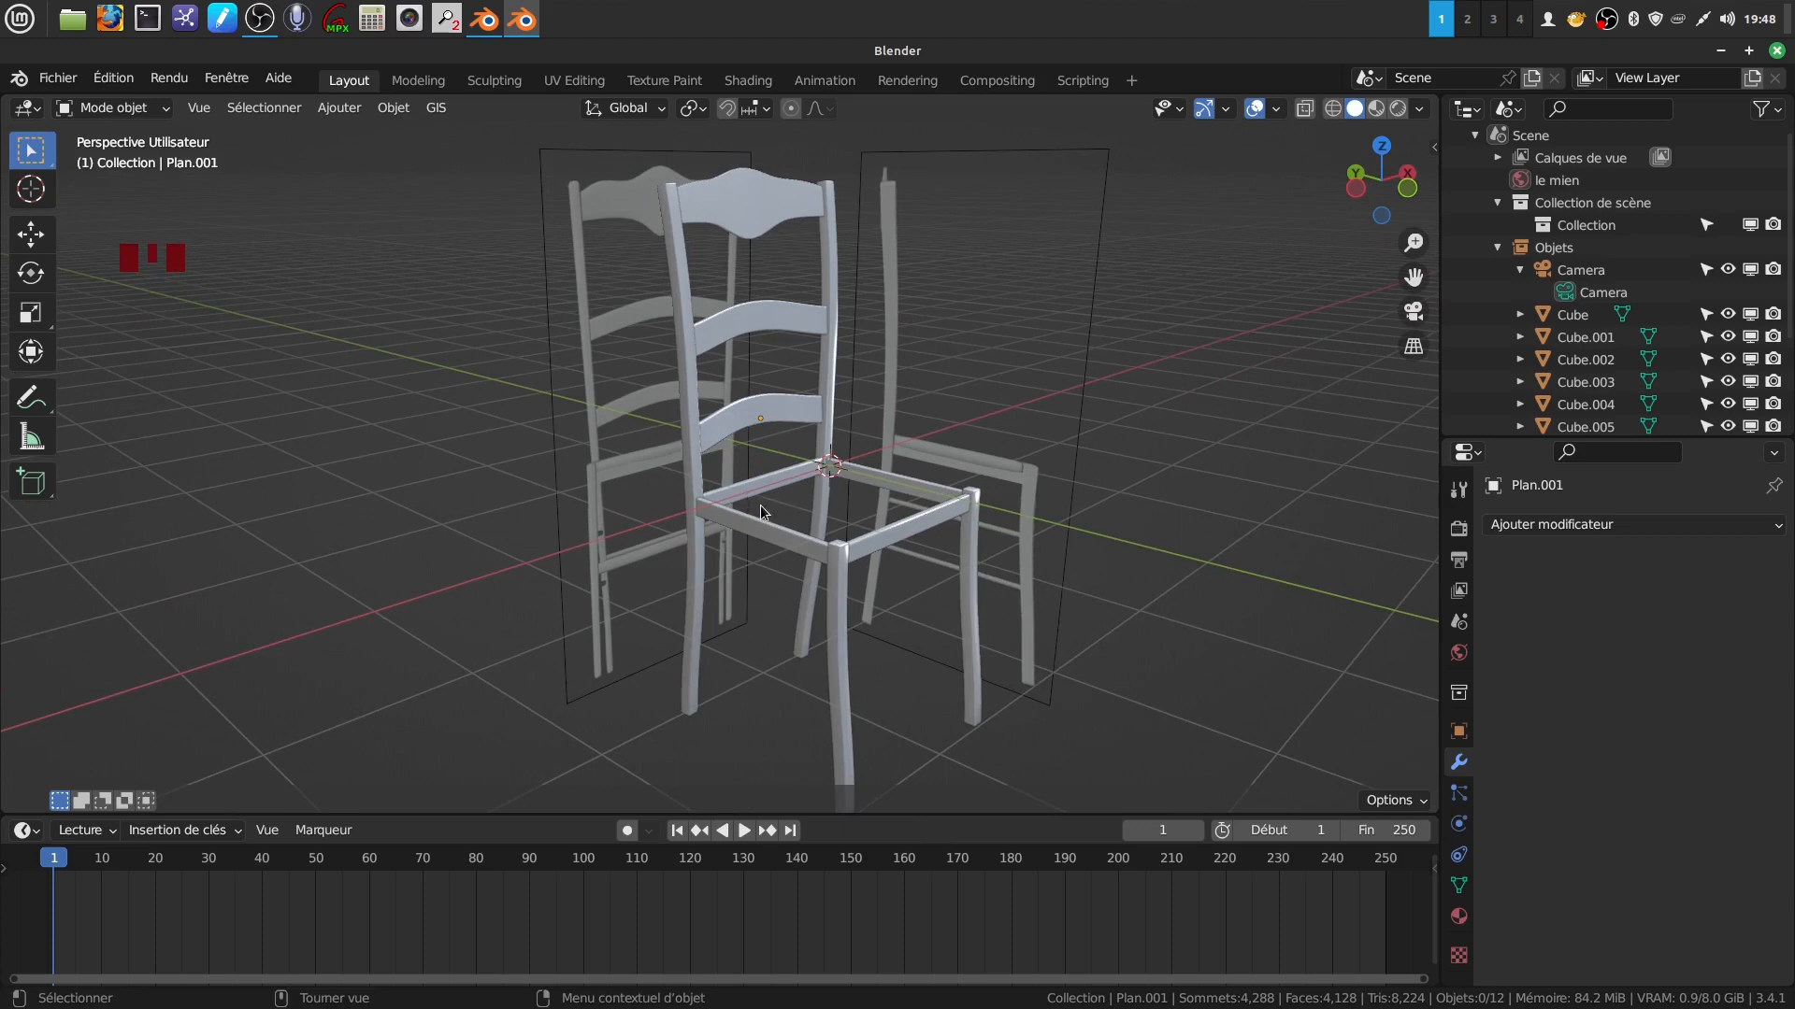
middle_drag(820, 525, 839, 558)
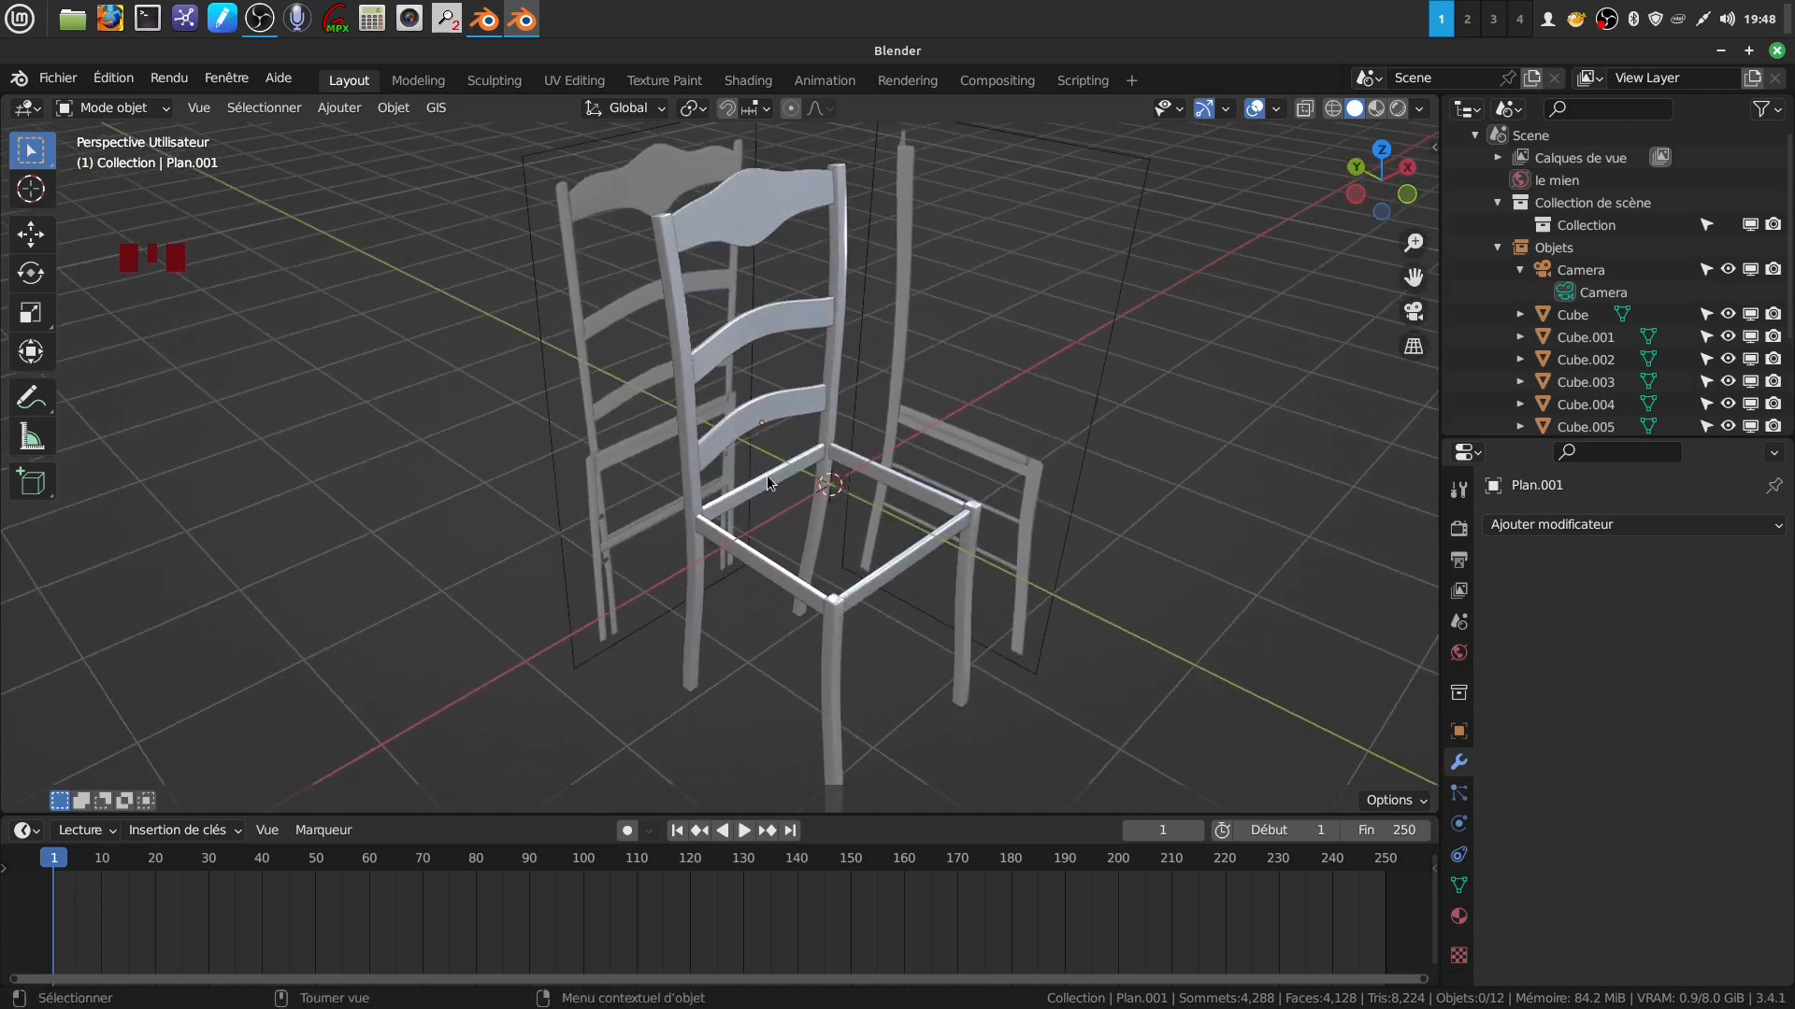
shift+middle_drag(765, 419, 719, 430)
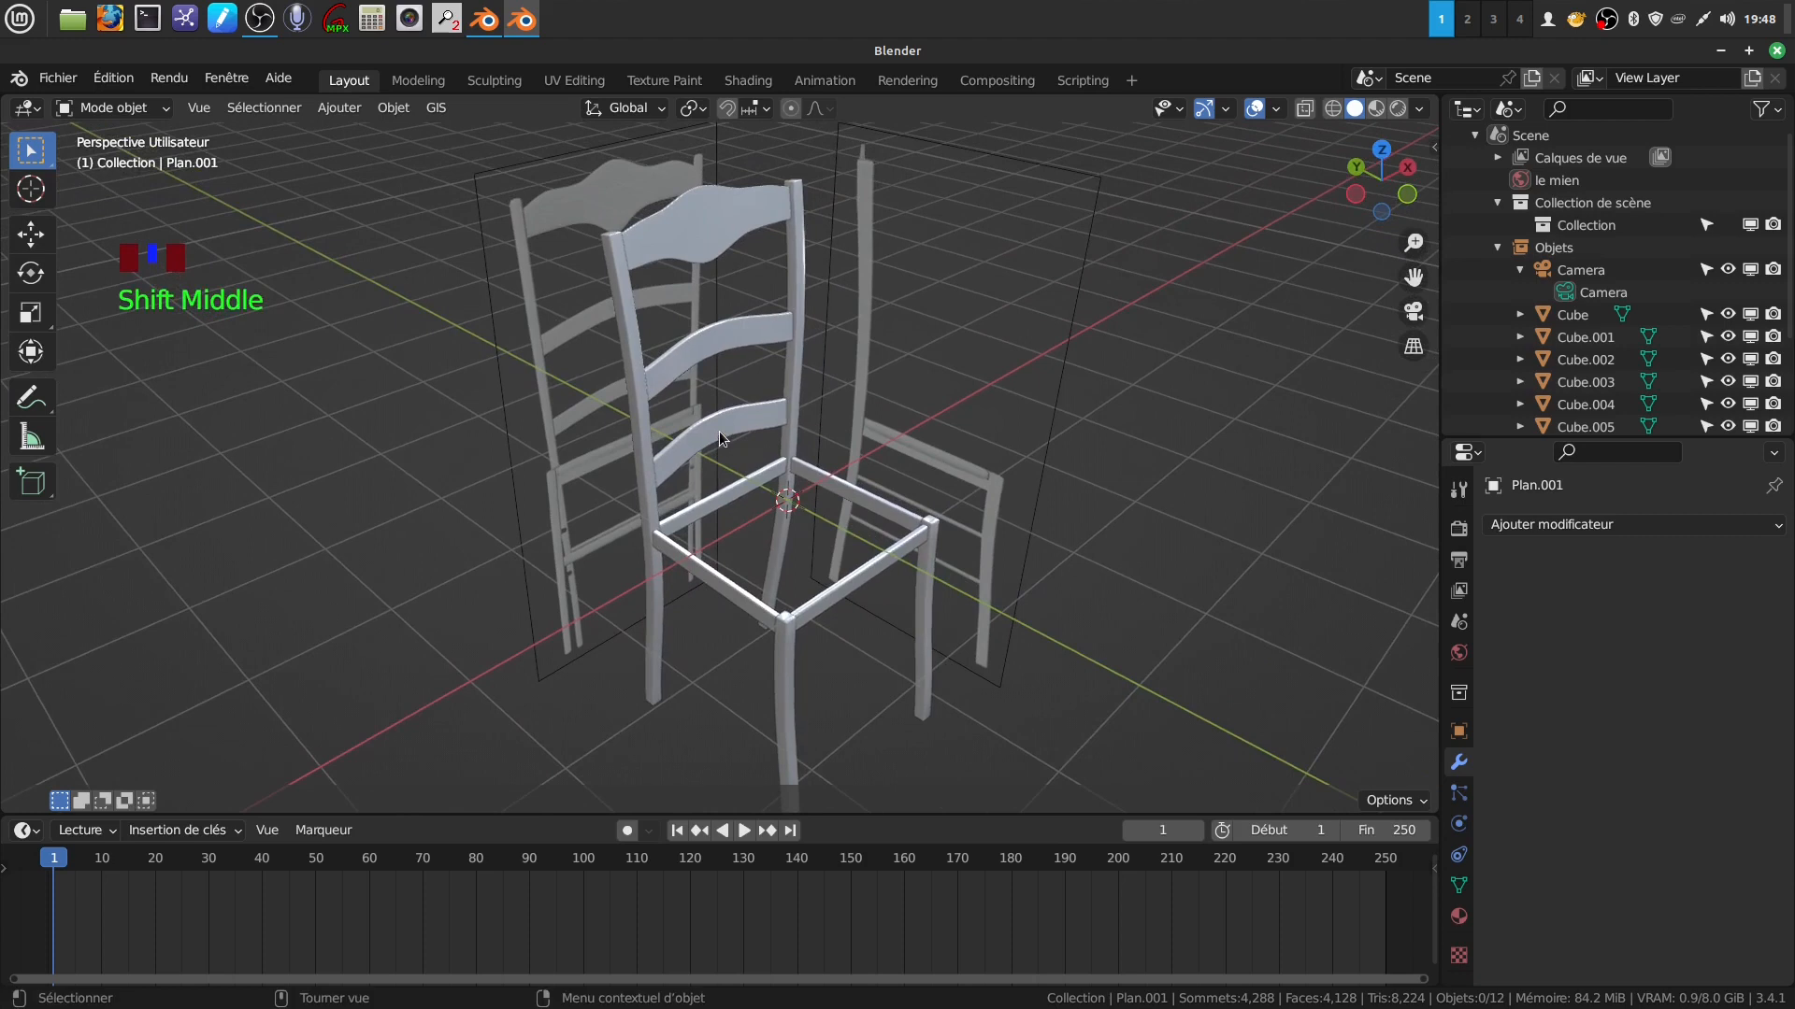
shift+click(686, 241)
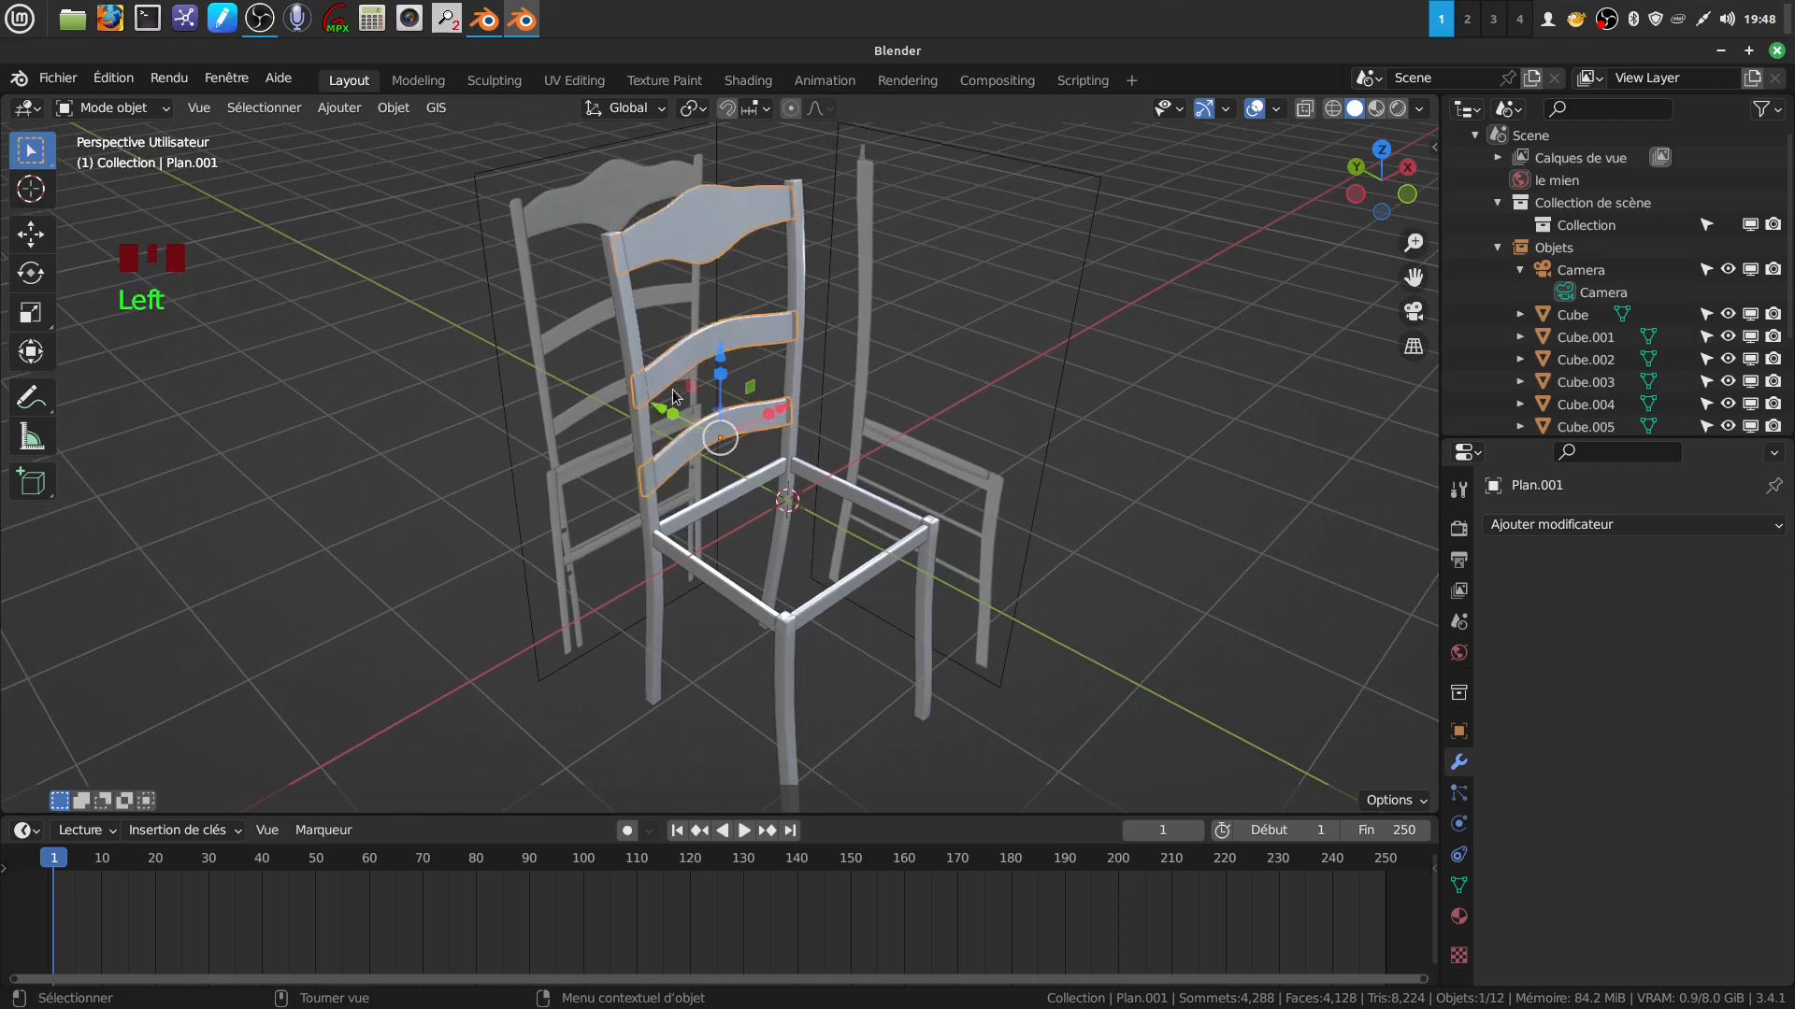
shift+click(636, 346)
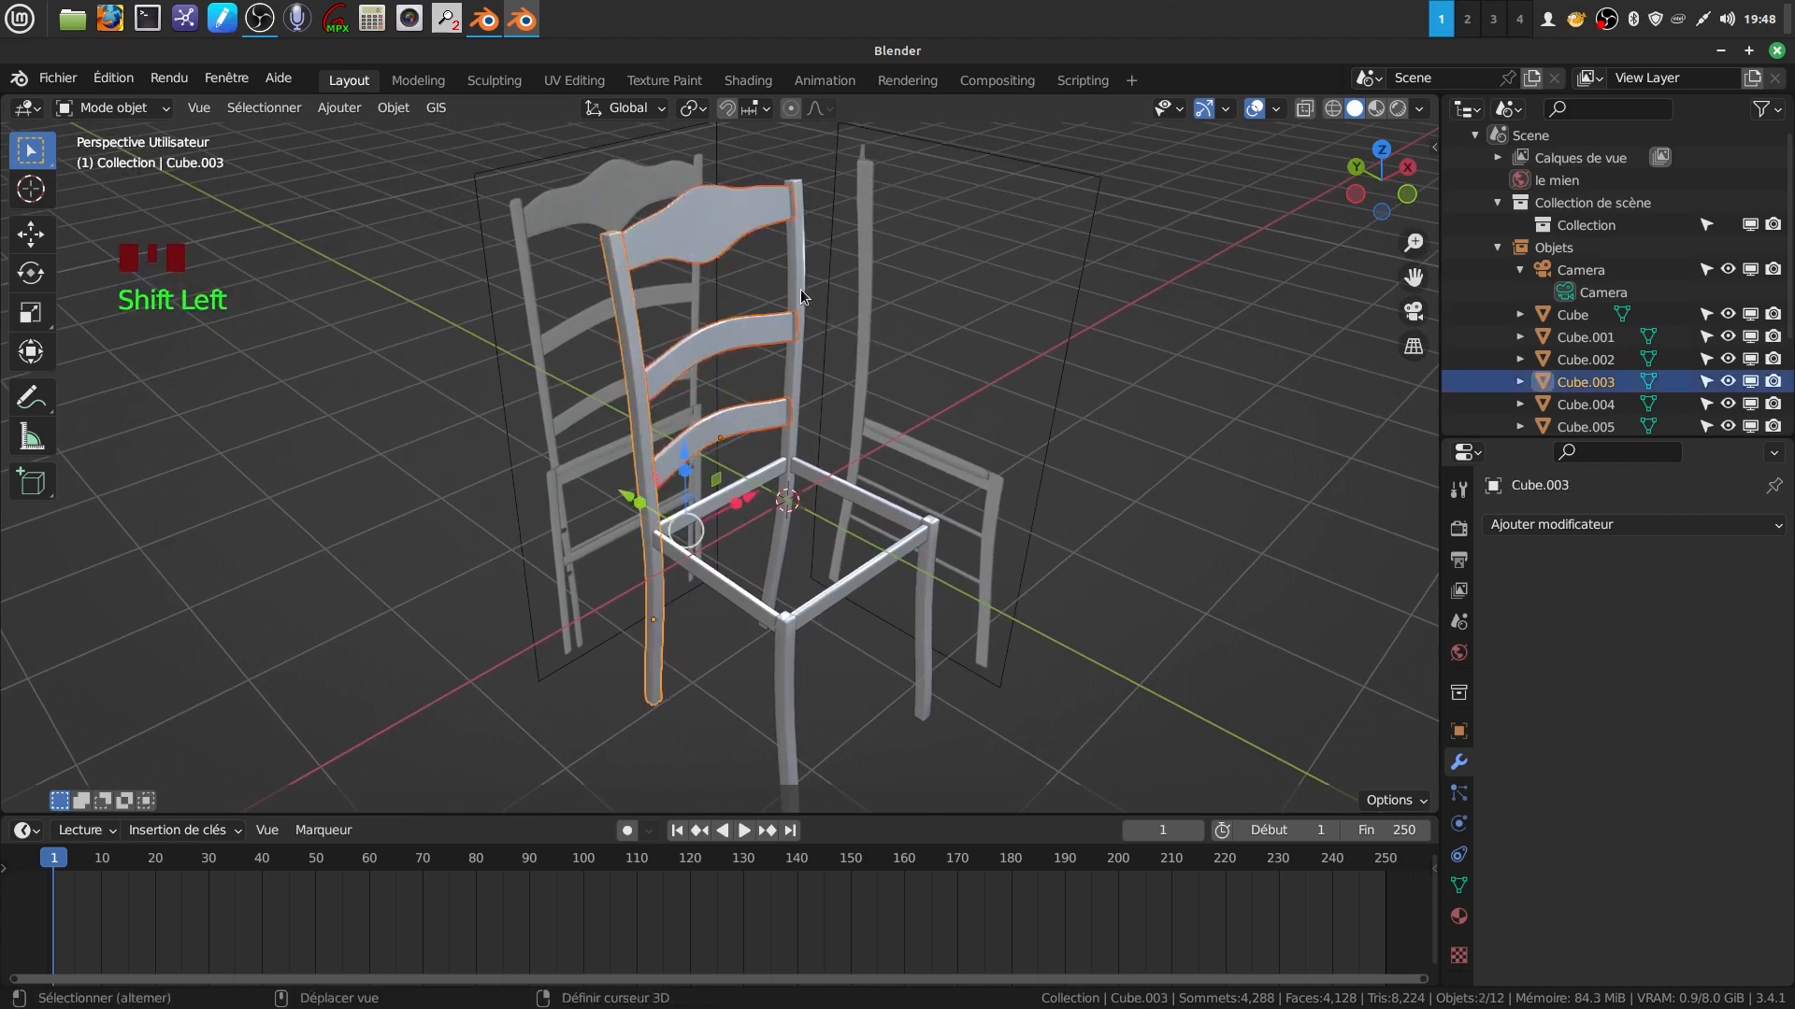
scroll(1619, 404, down, 6)
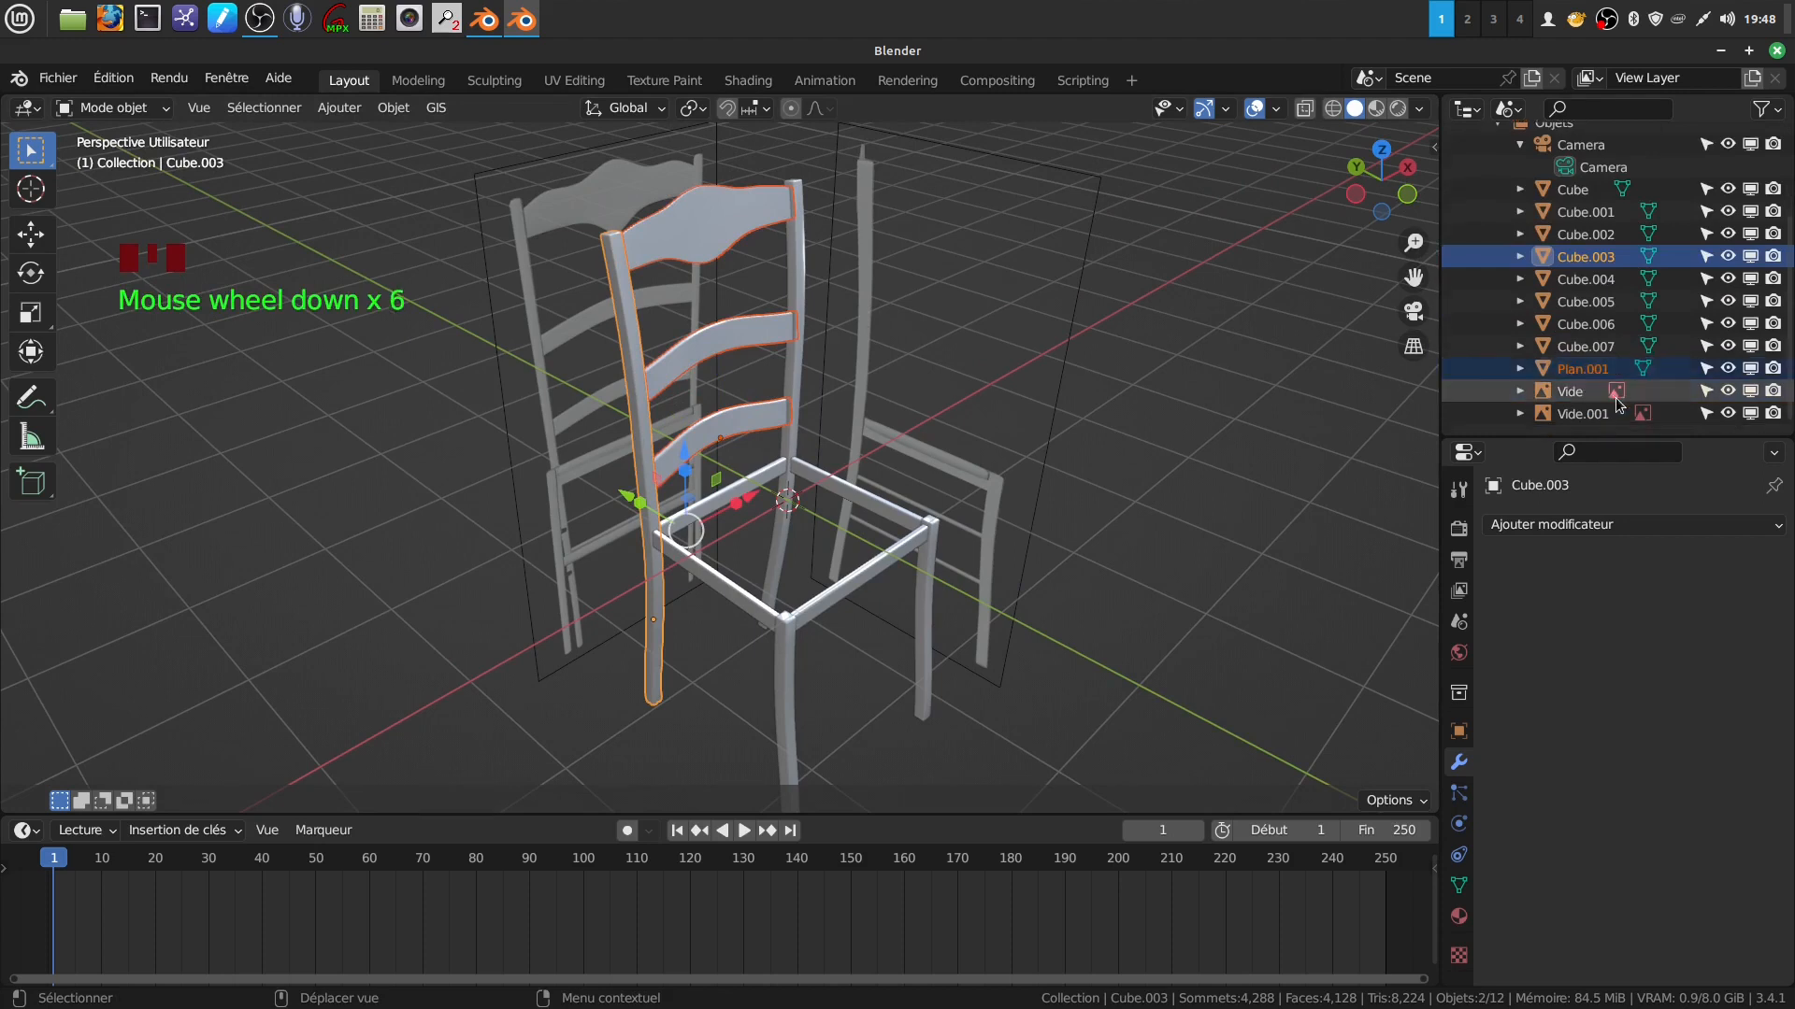
shift+click(799, 376)
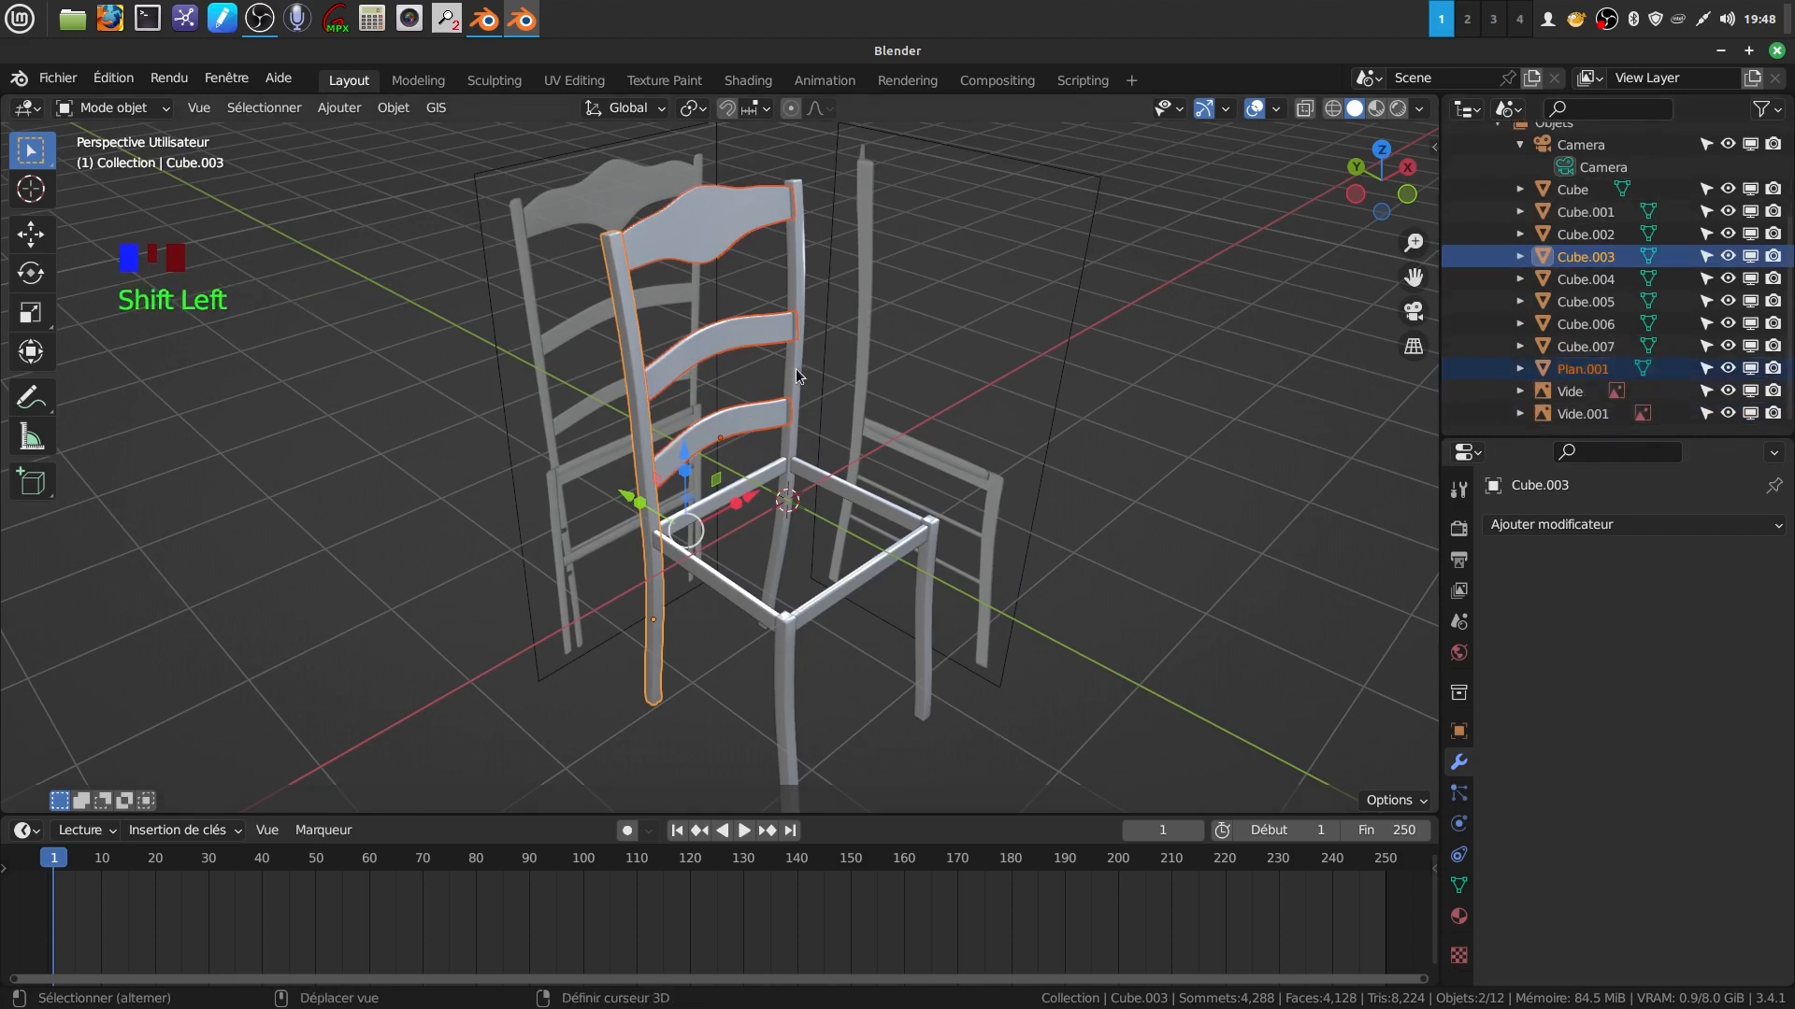
shift+click(758, 598)
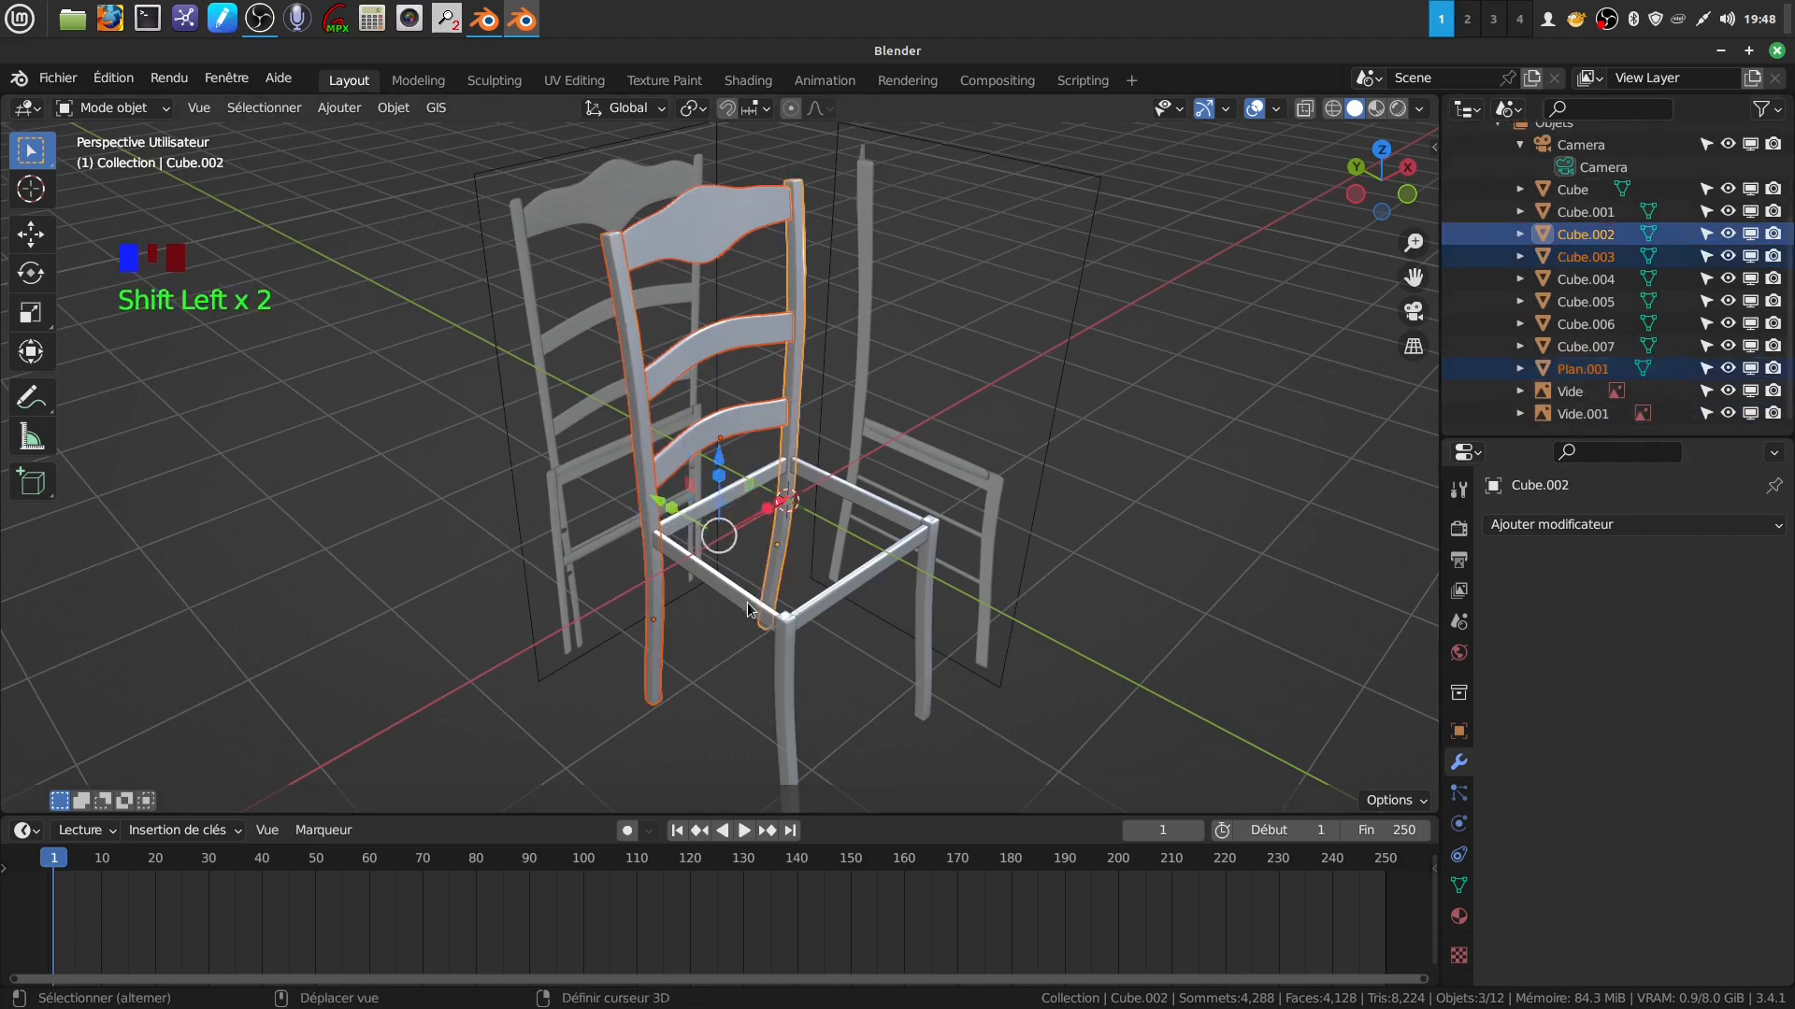
shift+click(821, 604)
shift+click(879, 515)
shift+click(694, 533)
shift+click(790, 684)
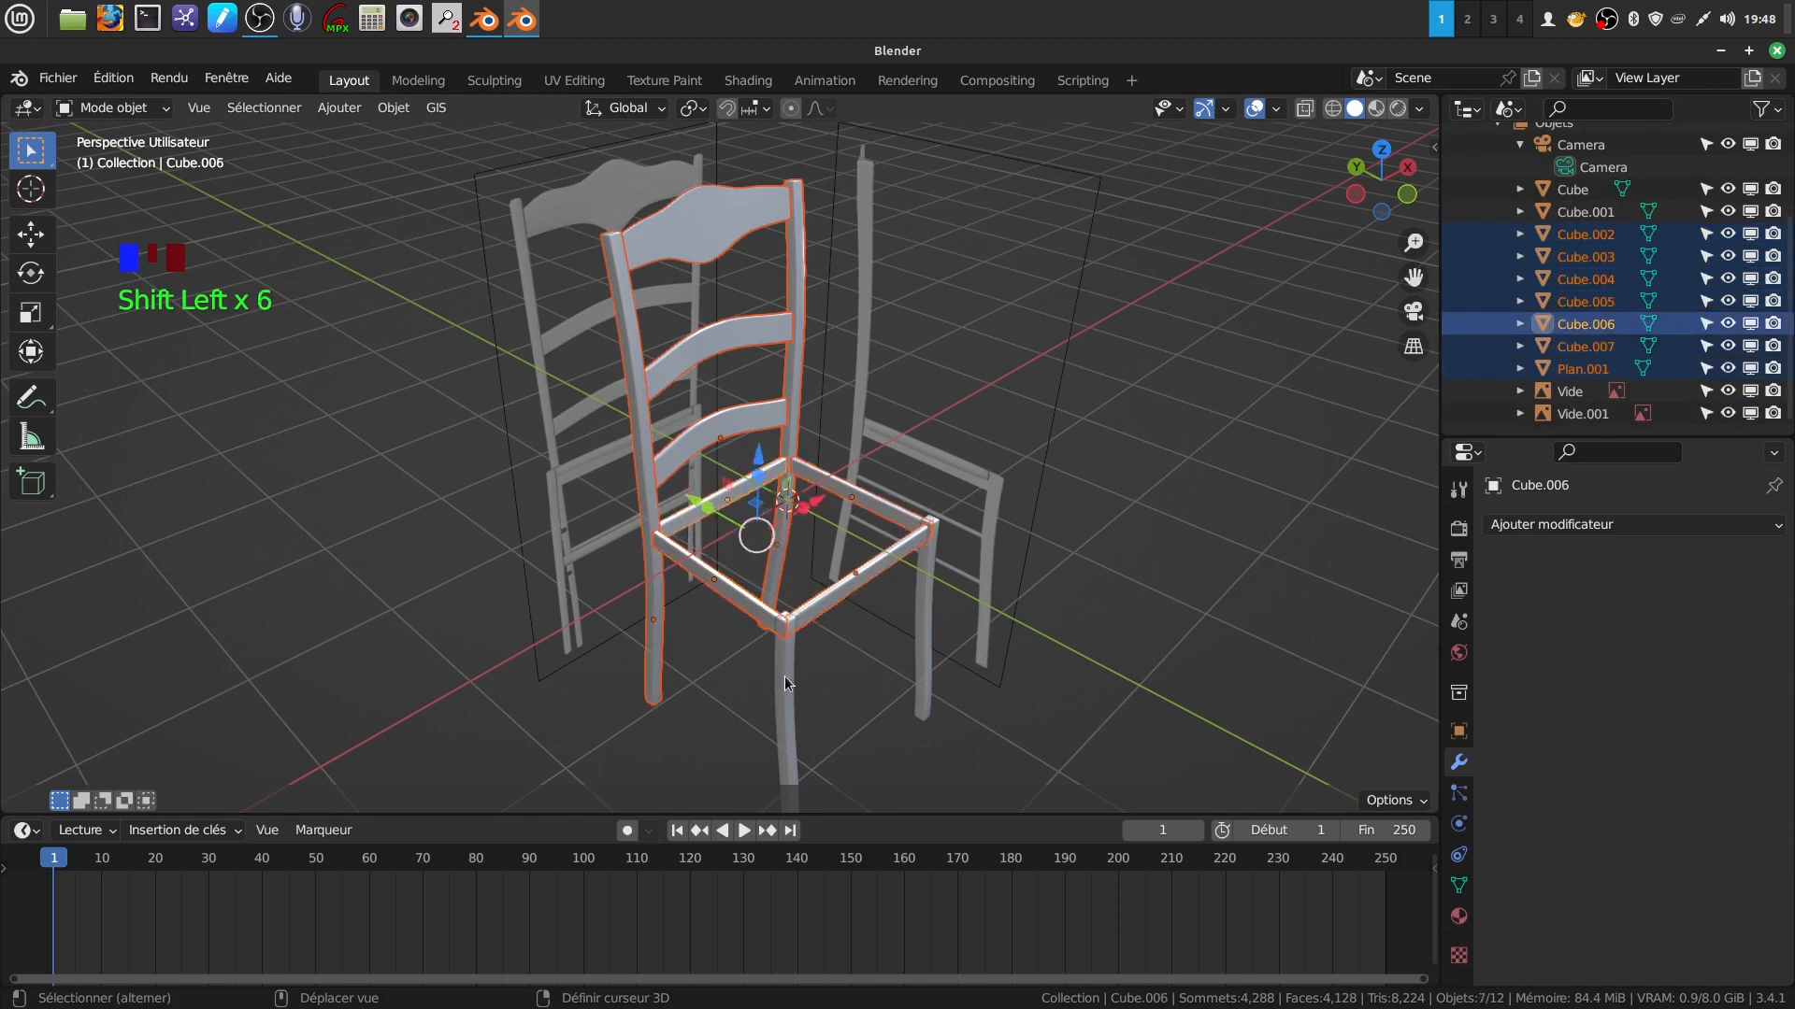
shift+click(927, 656)
right_drag(1306, 445, 1206, 460)
click(1132, 507)
middle_drag(1133, 507, 1011, 461)
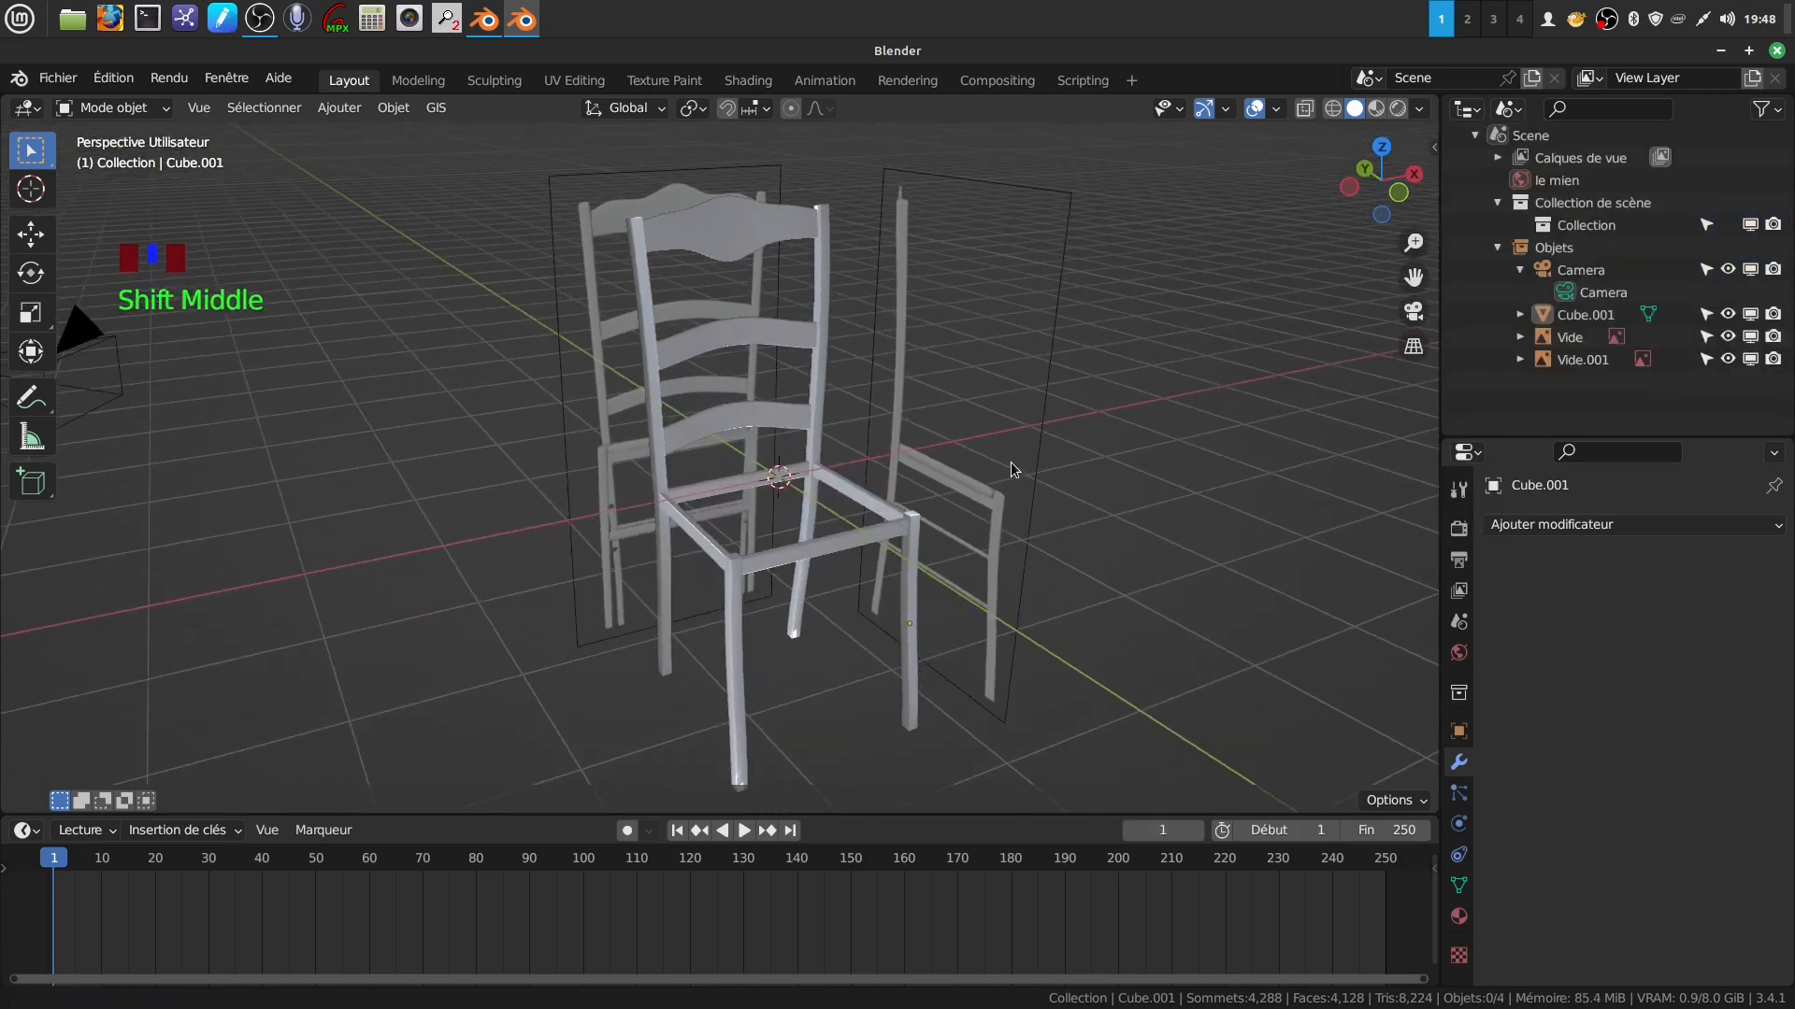
Save the scene as "chaise bois tuto.blend" in the chaise folder.
click(58, 77)
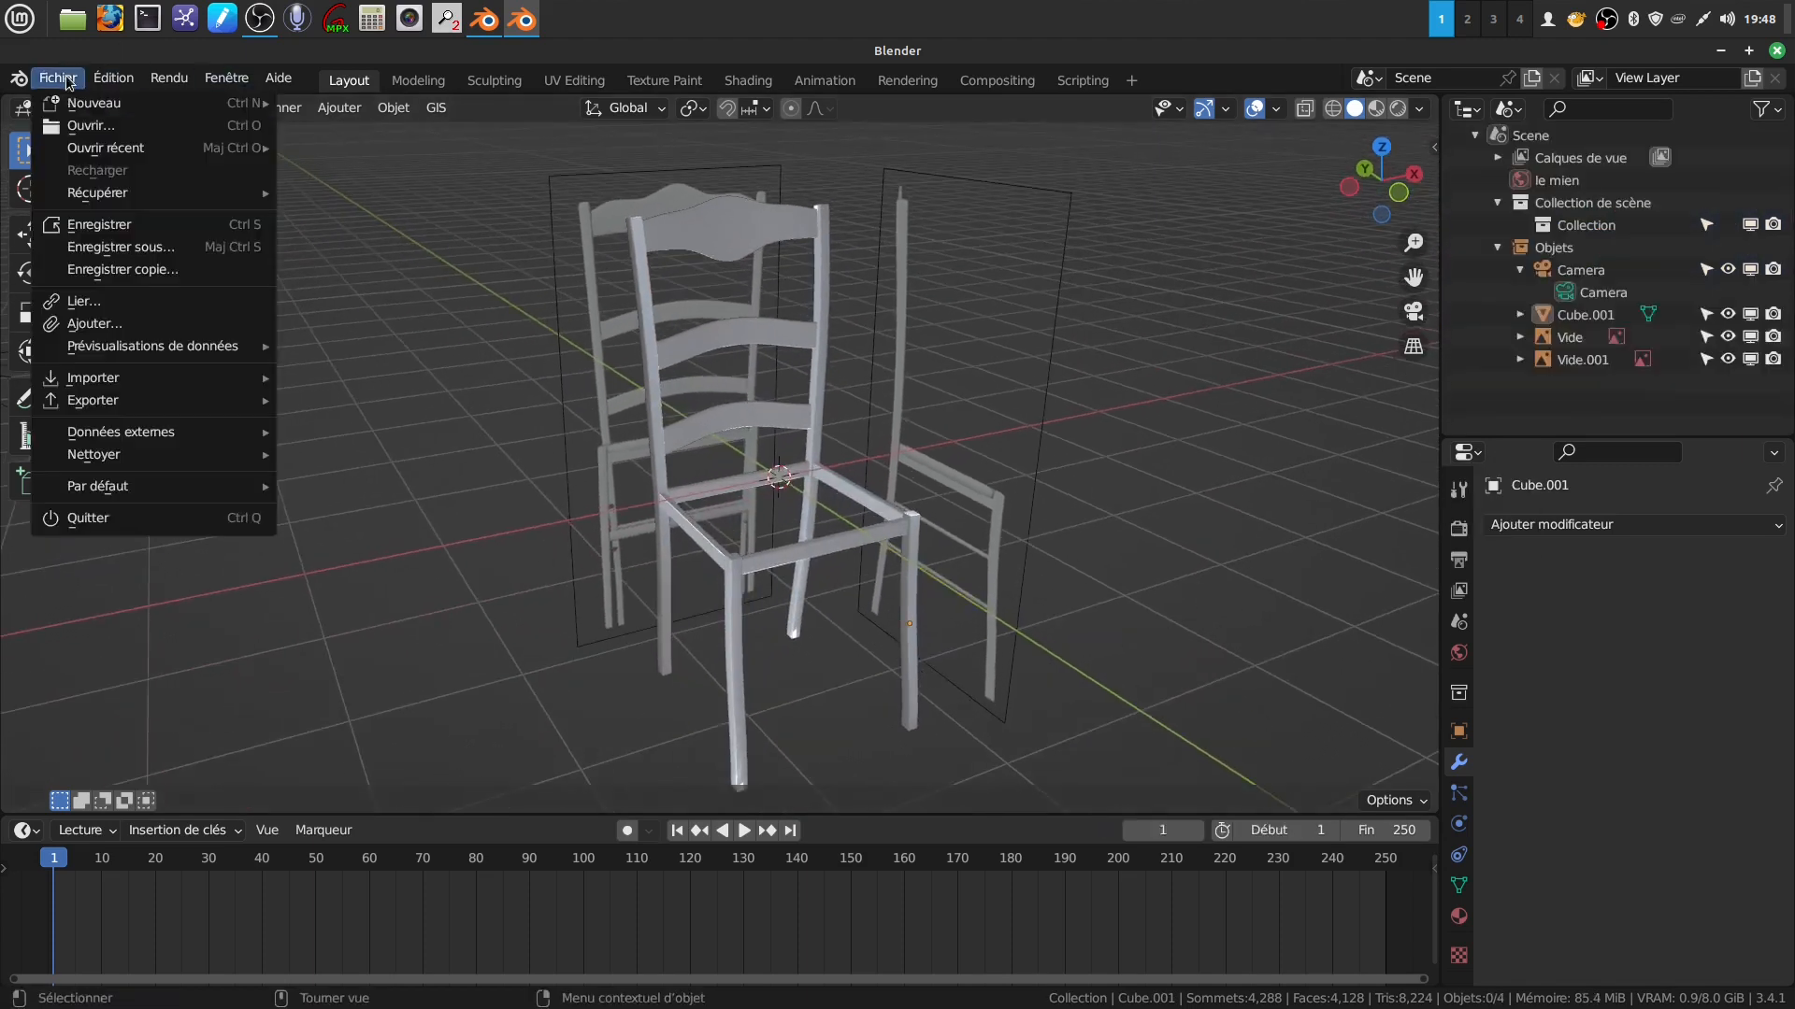
click(145, 248)
click(664, 878)
click(664, 878)
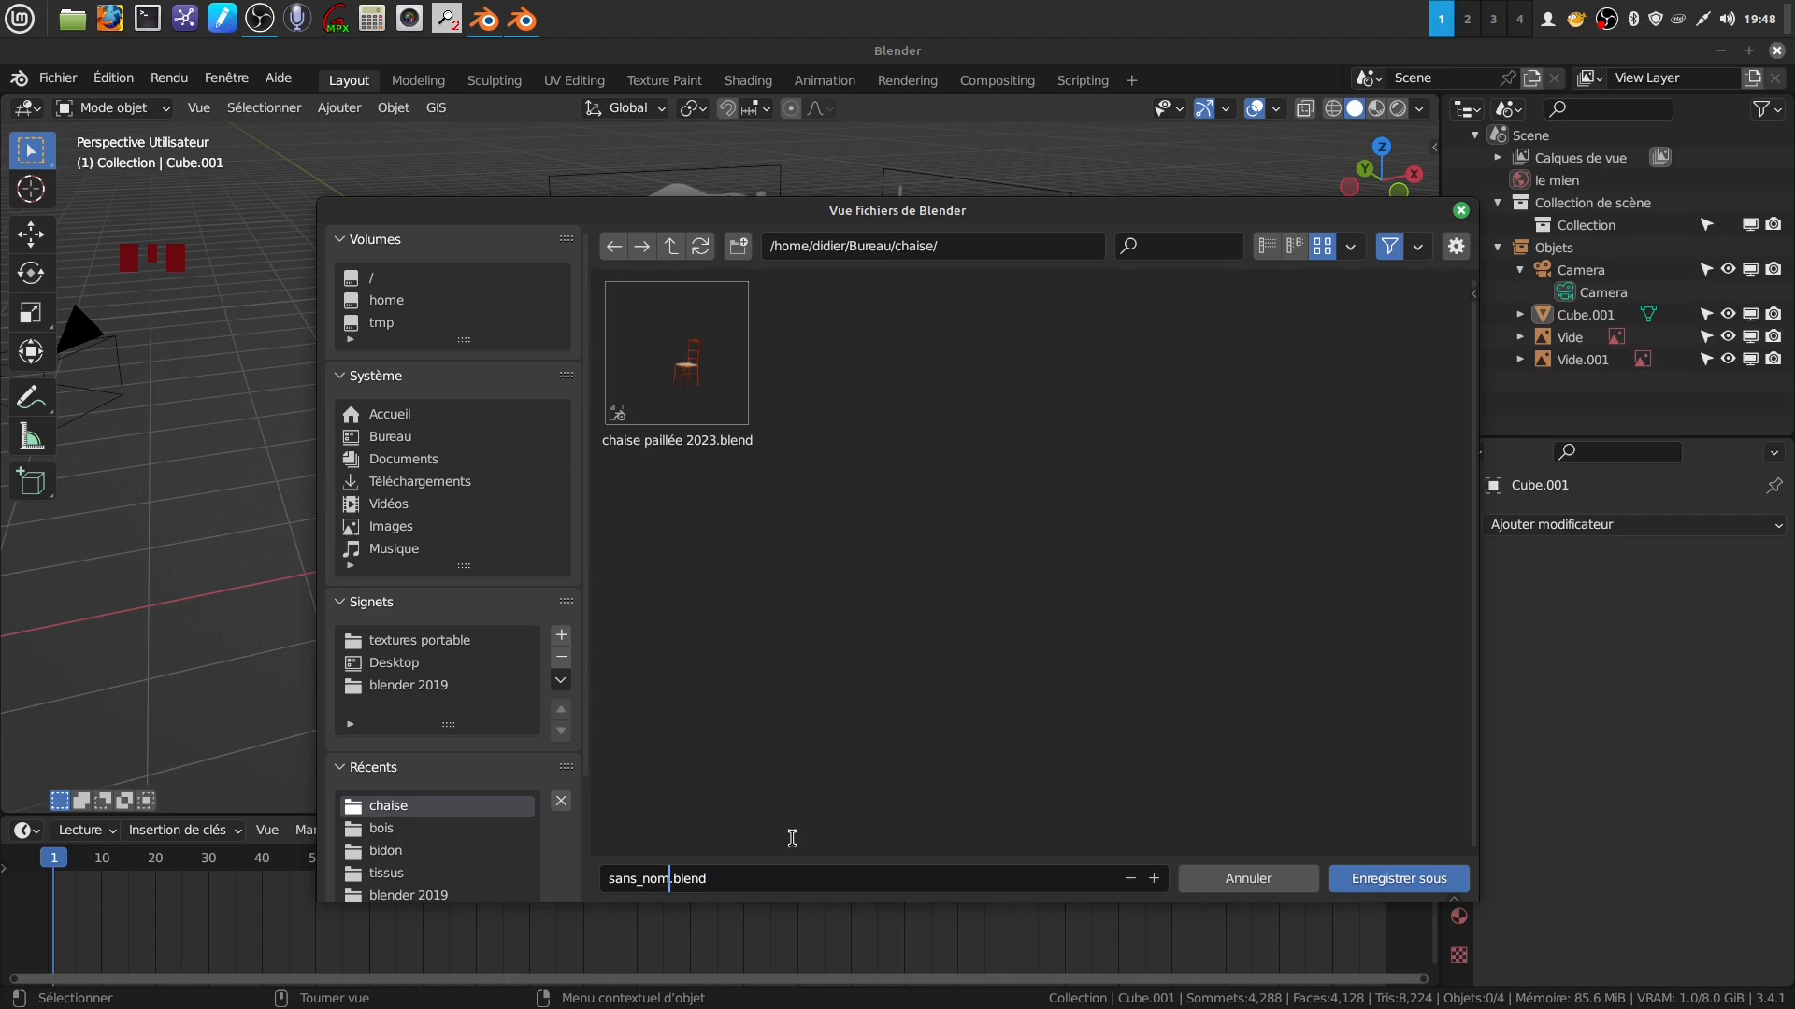
key(BackSpace)
key(BackSpace)
key(BackSpace)
key(BackSpace)
key(BackSpace)
key(BackSpace)
key(BackSpace)
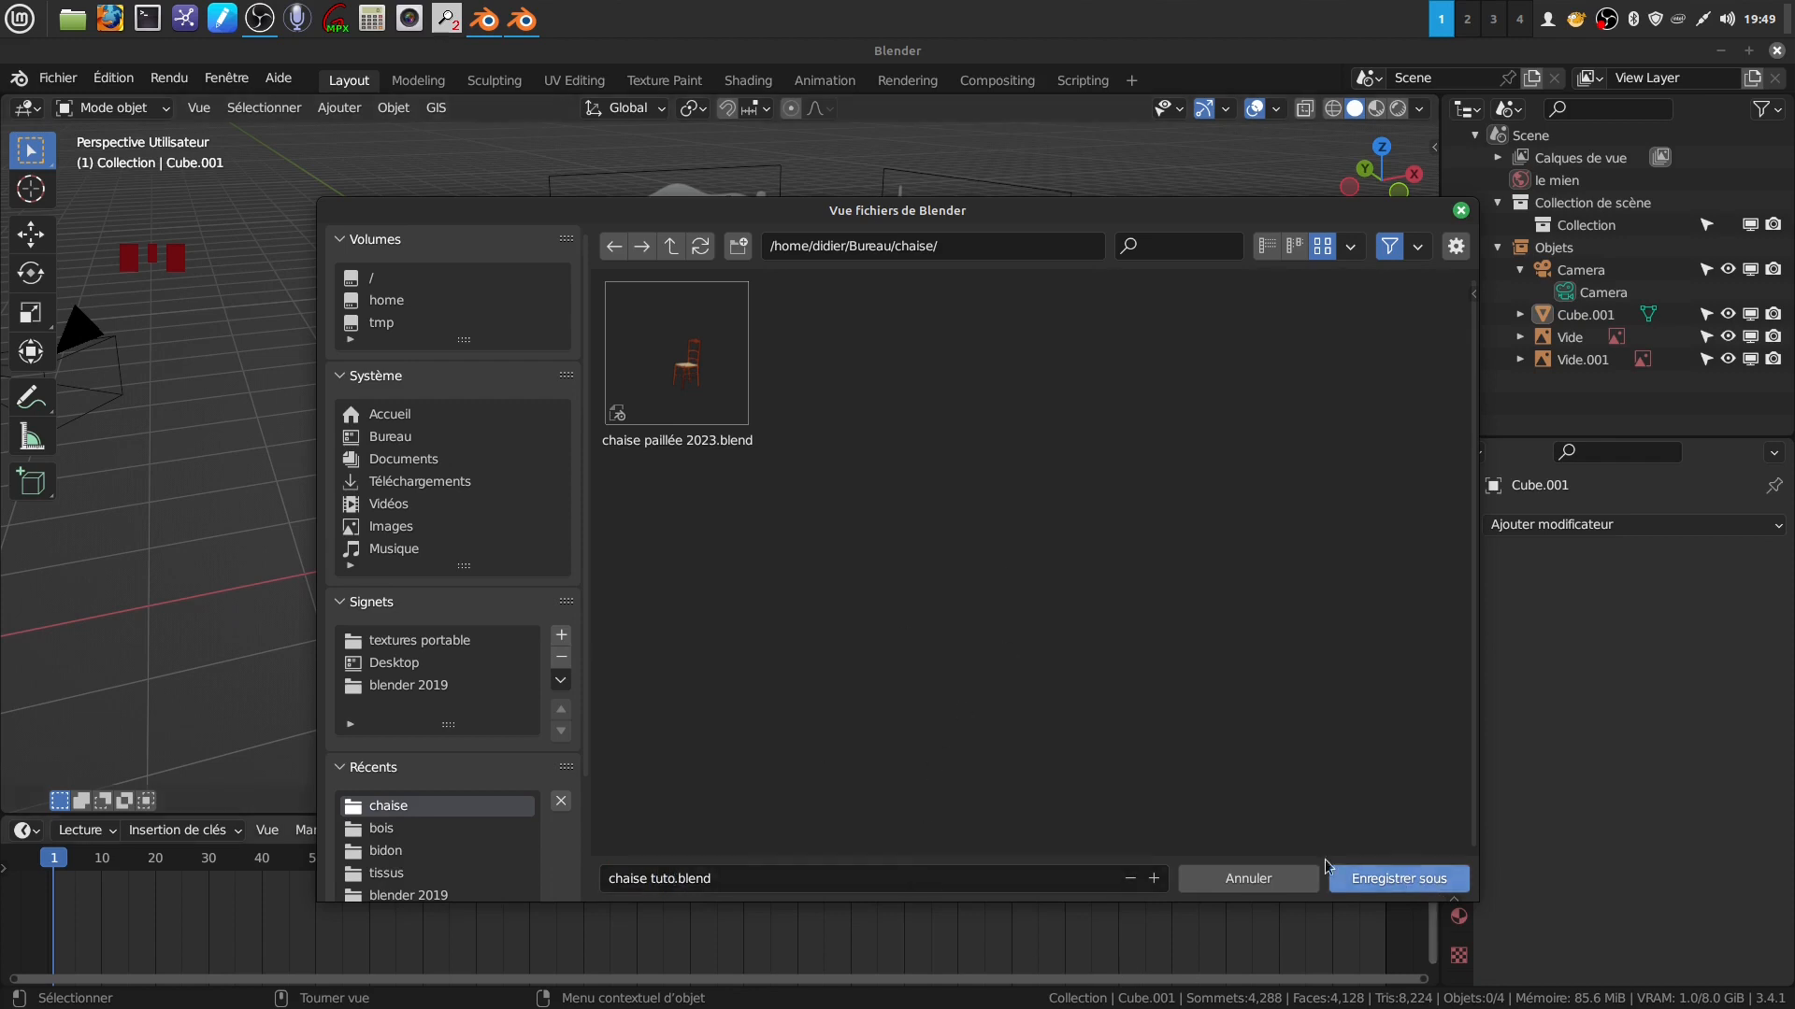
click(645, 880)
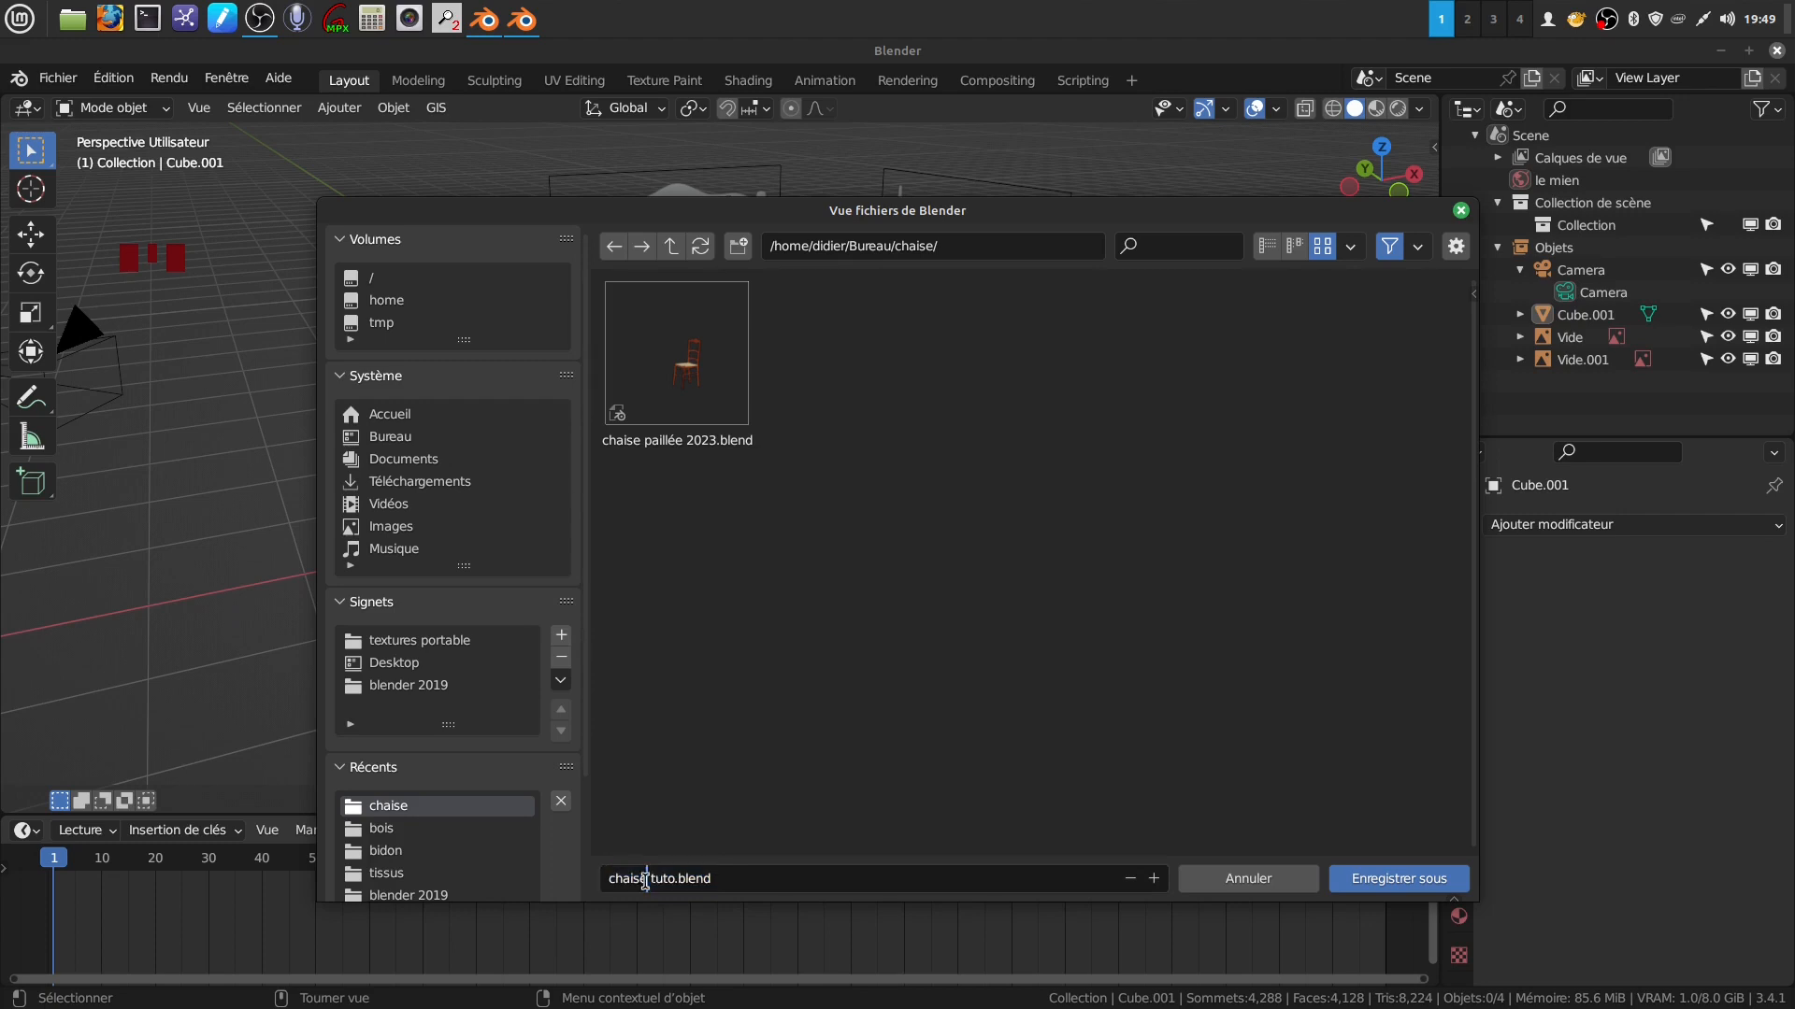
text(bois)
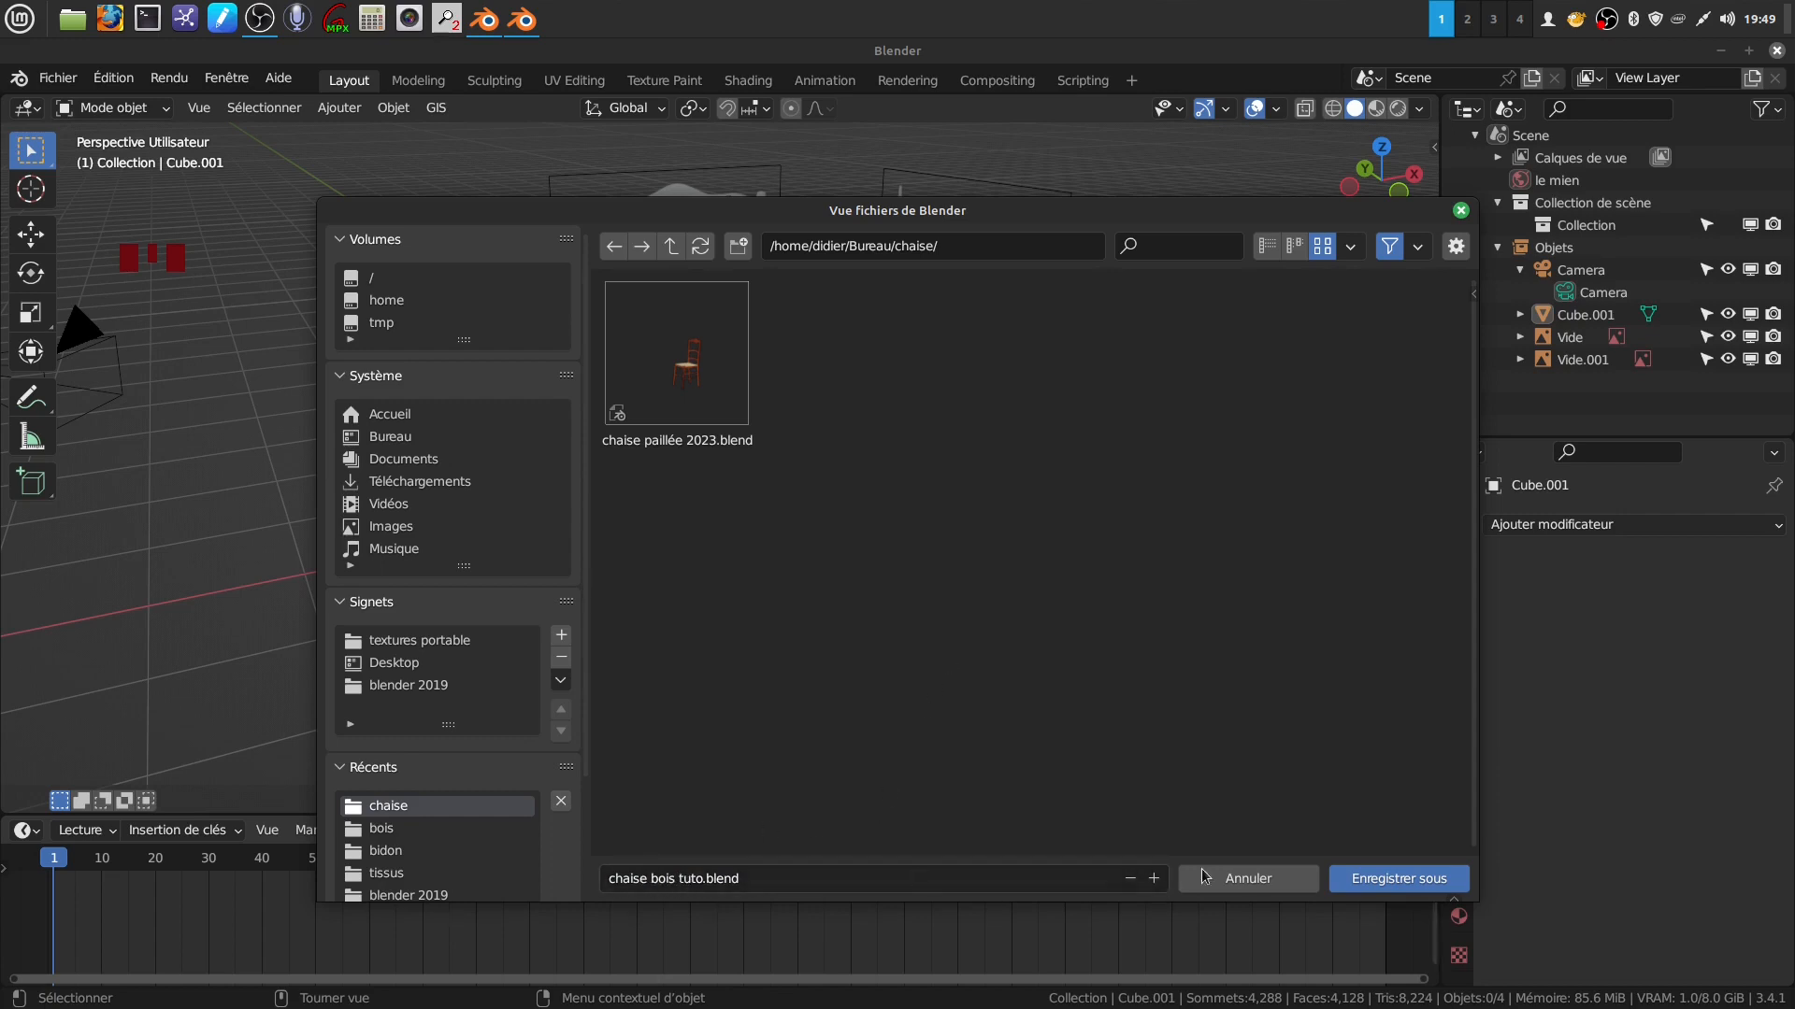
click(1376, 882)
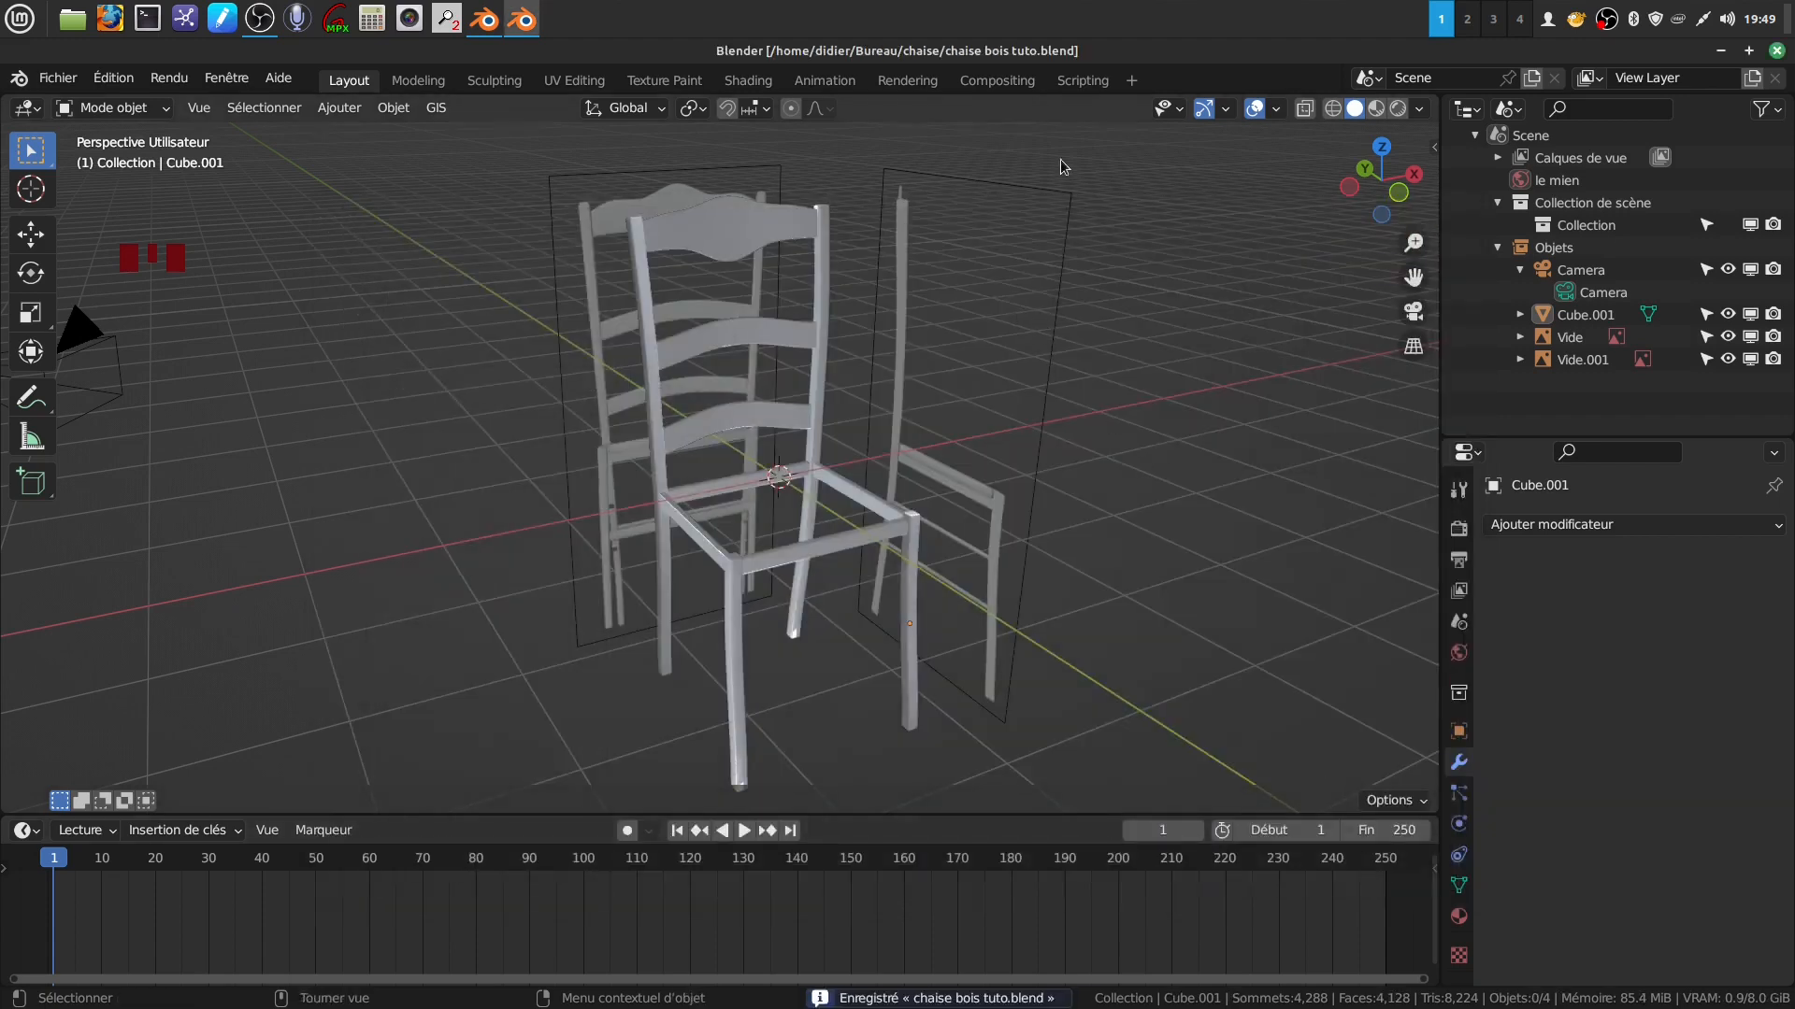